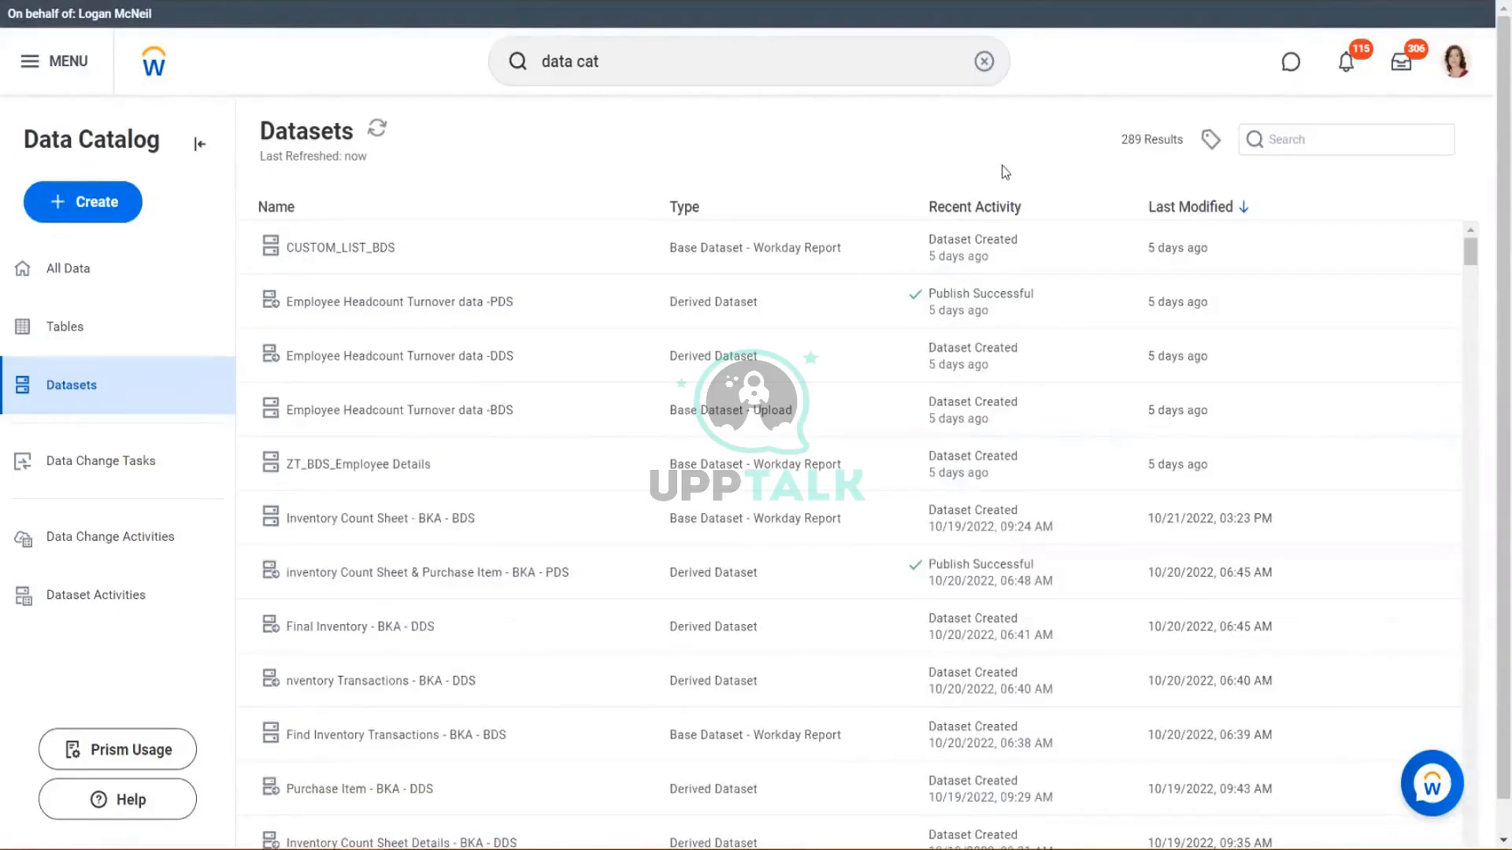
Step: Switch to the Excel training outline and review the Existing Table or Dataset and Manually entries under Create Tables
key("alt+Tab")
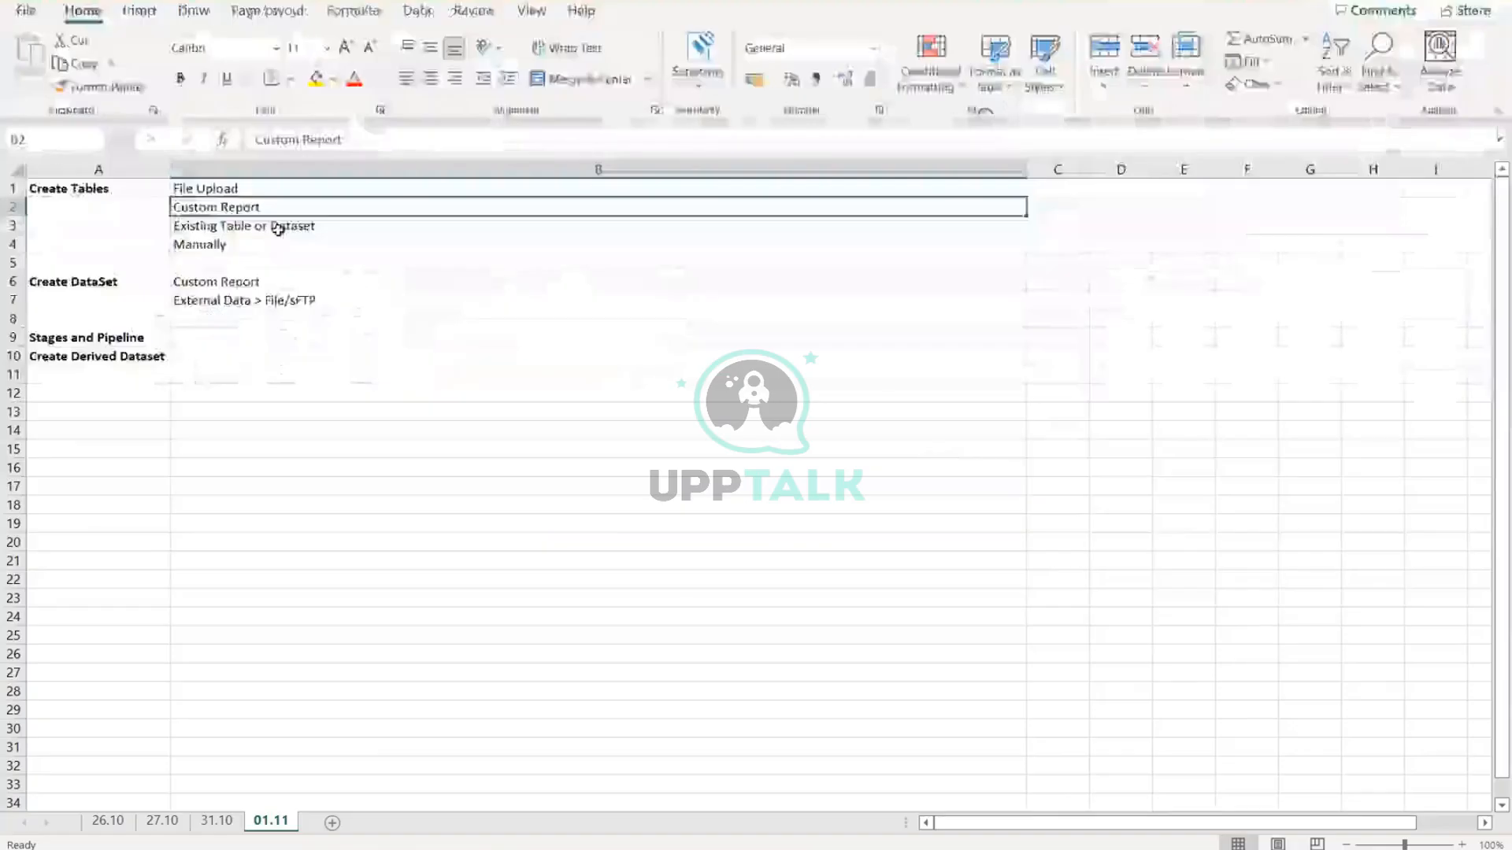
left_click_drag(280, 229, 277, 246)
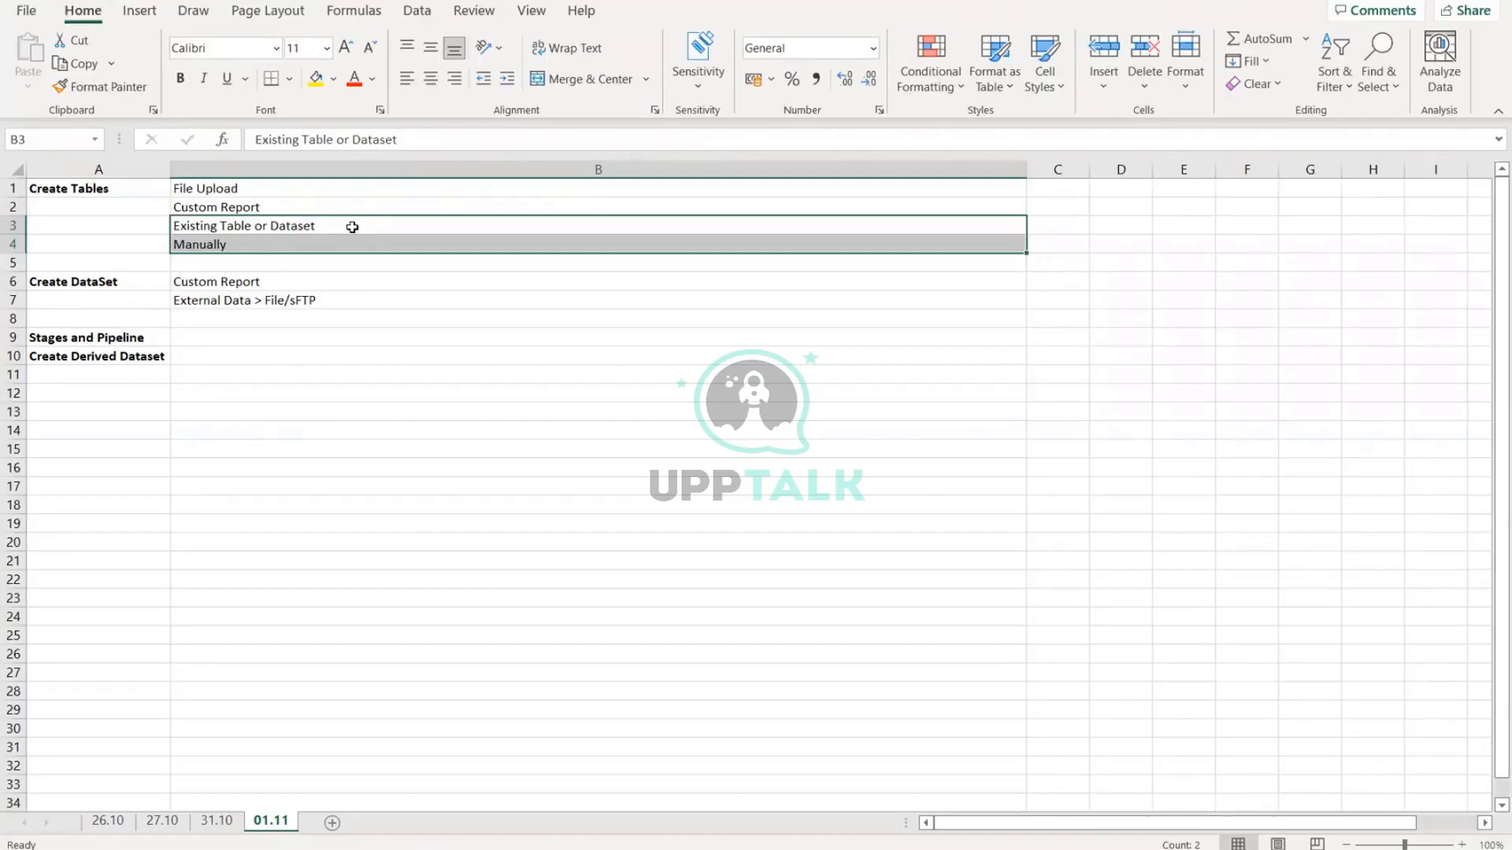
left_click(352, 227)
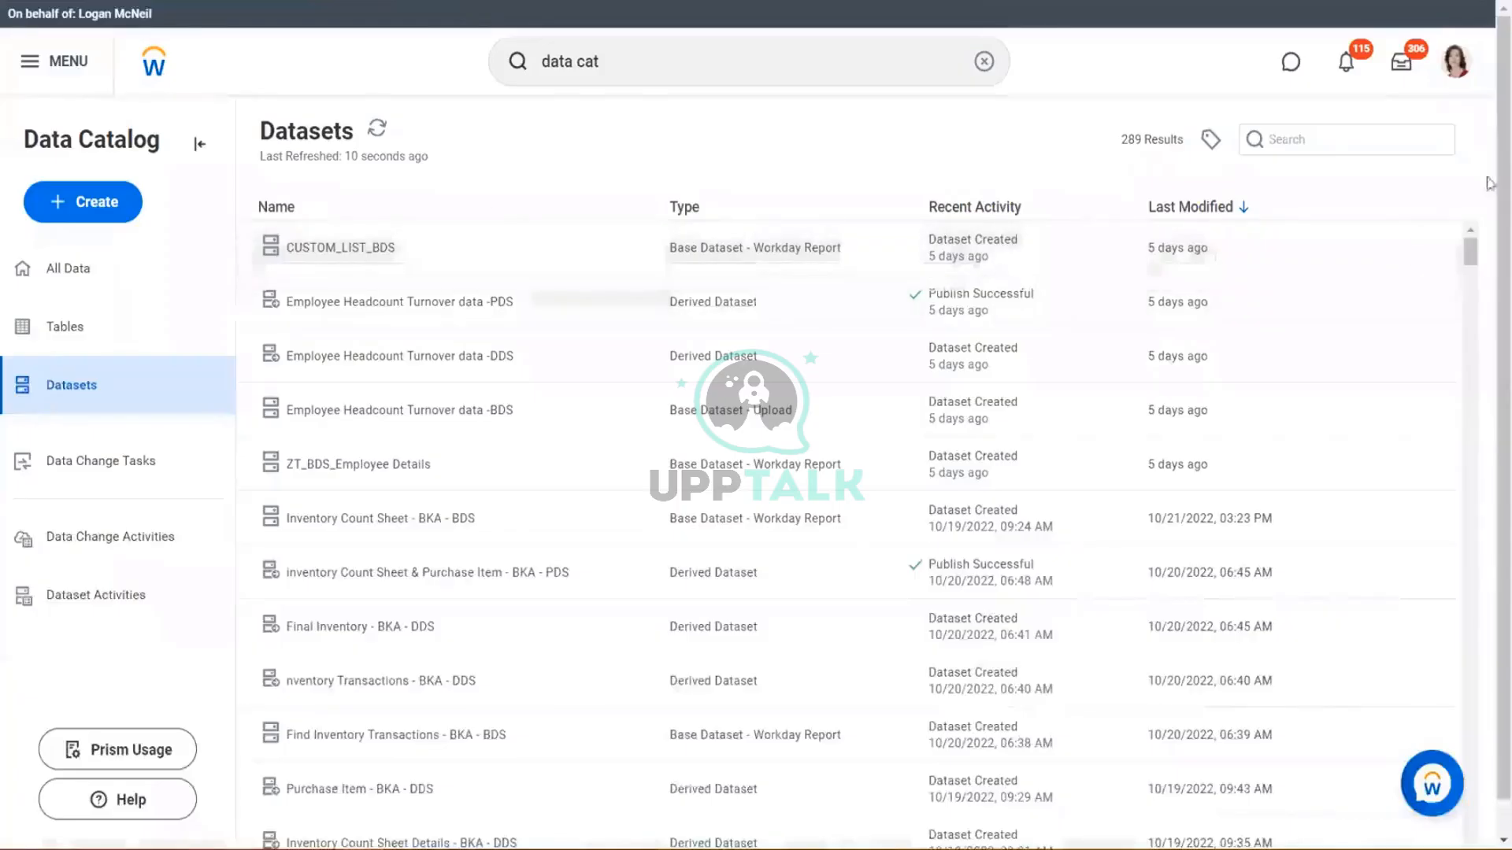
Step: Filter the Workday data catalog by the ZF tag and list all data carrying that tag
left_click(1210, 142)
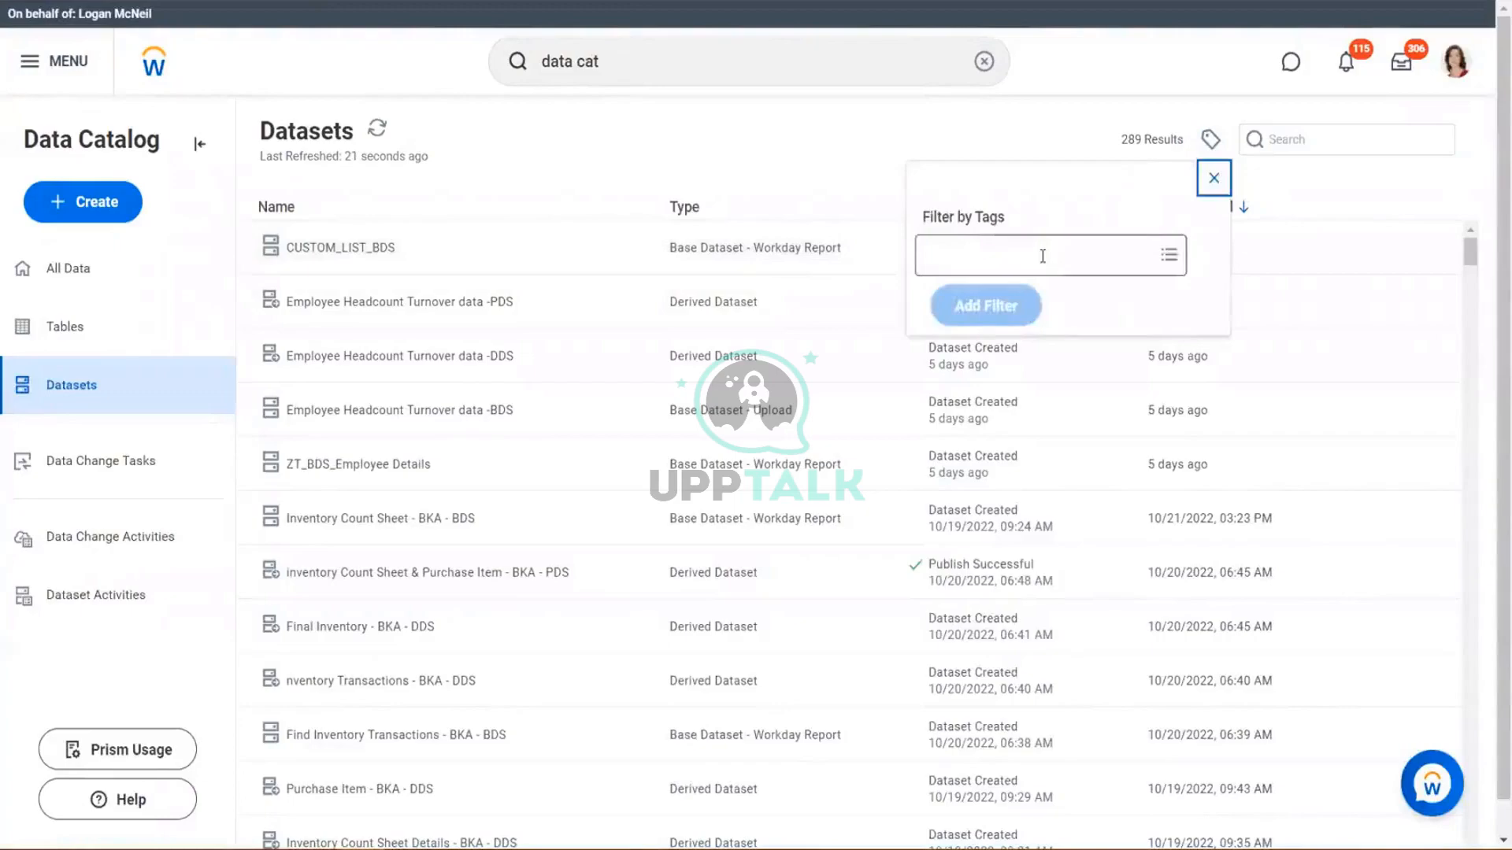
left_click(1043, 253)
scroll(1046, 486, "down", 1)
scroll(1046, 489, "down", 1)
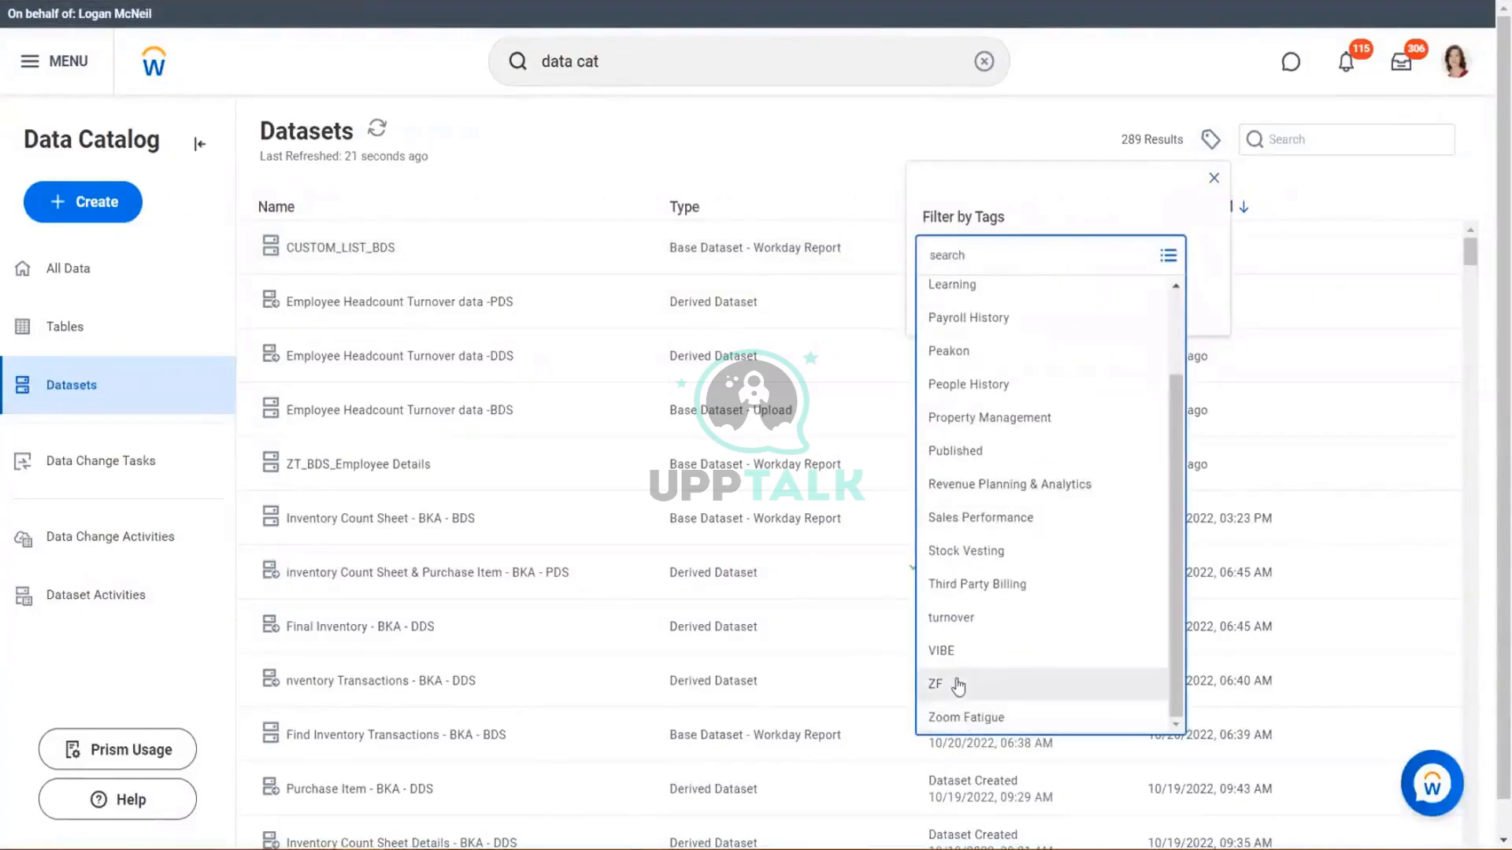
left_click(959, 680)
left_click(989, 312)
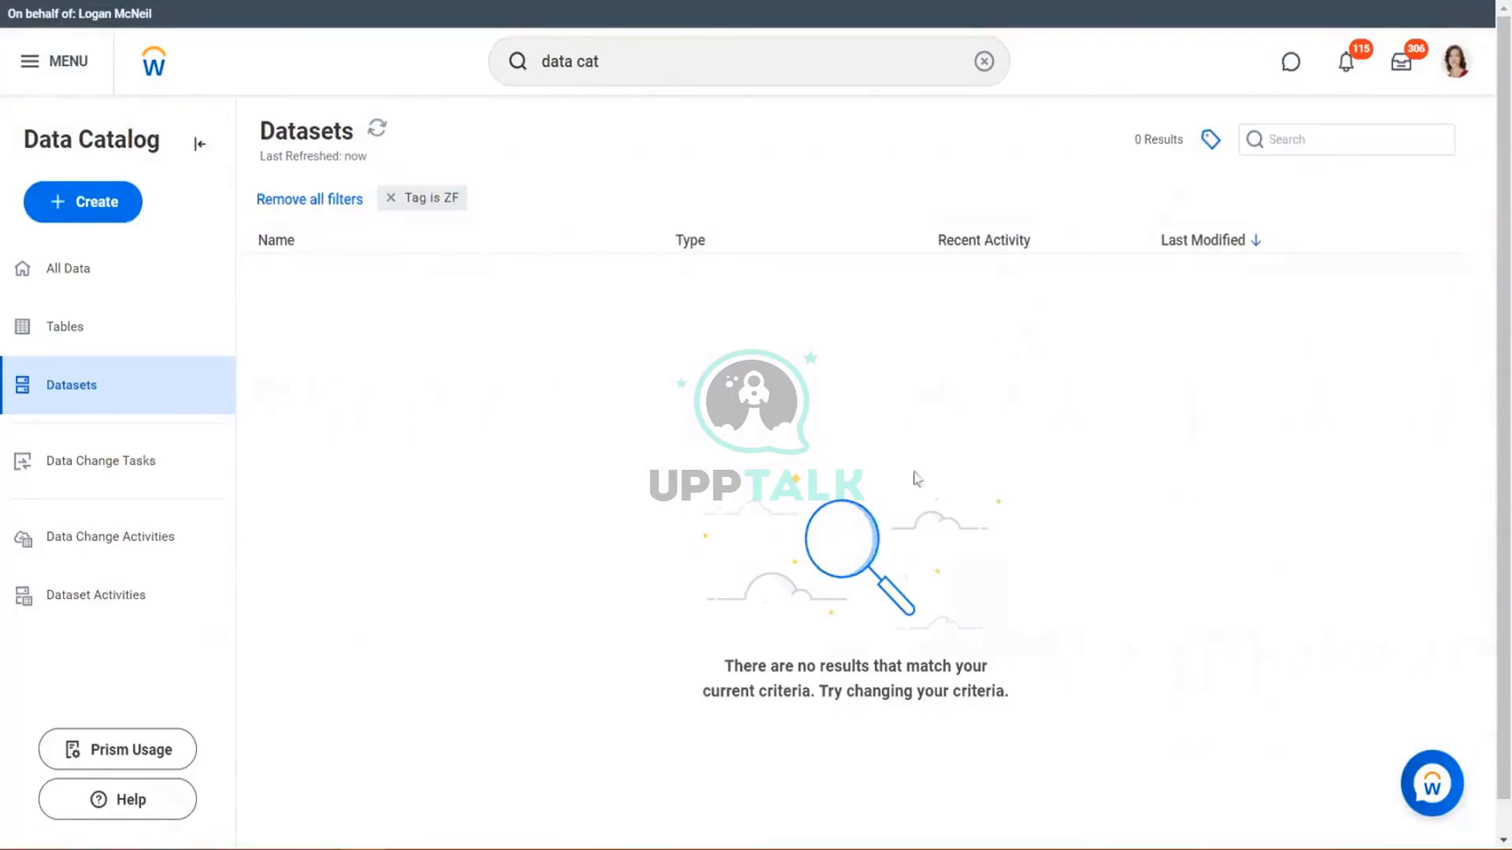
scroll(923, 535, "down", 1)
scroll(942, 521, "up", 1)
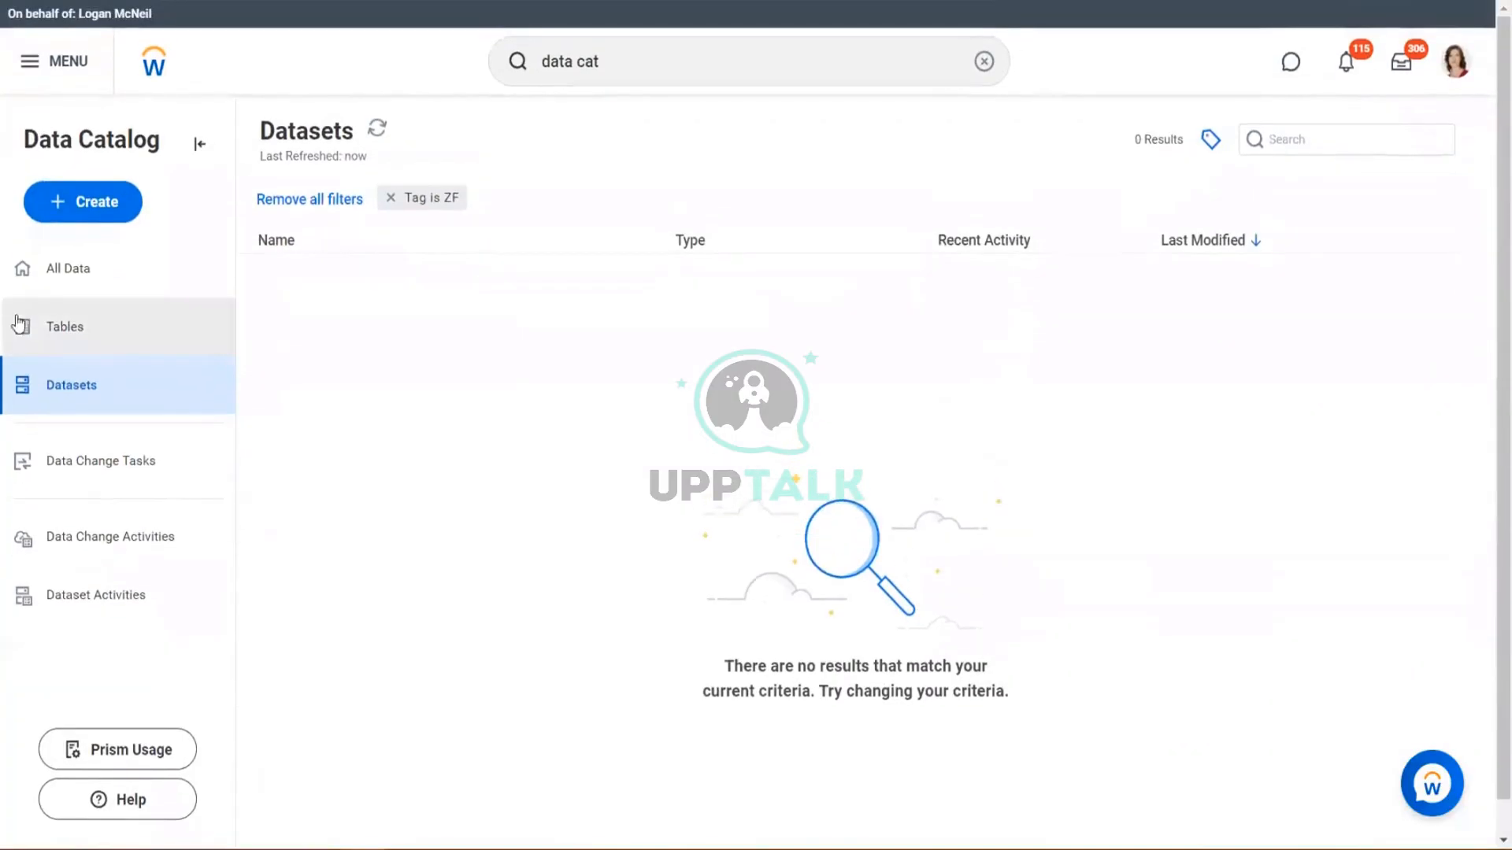
left_click(92, 271)
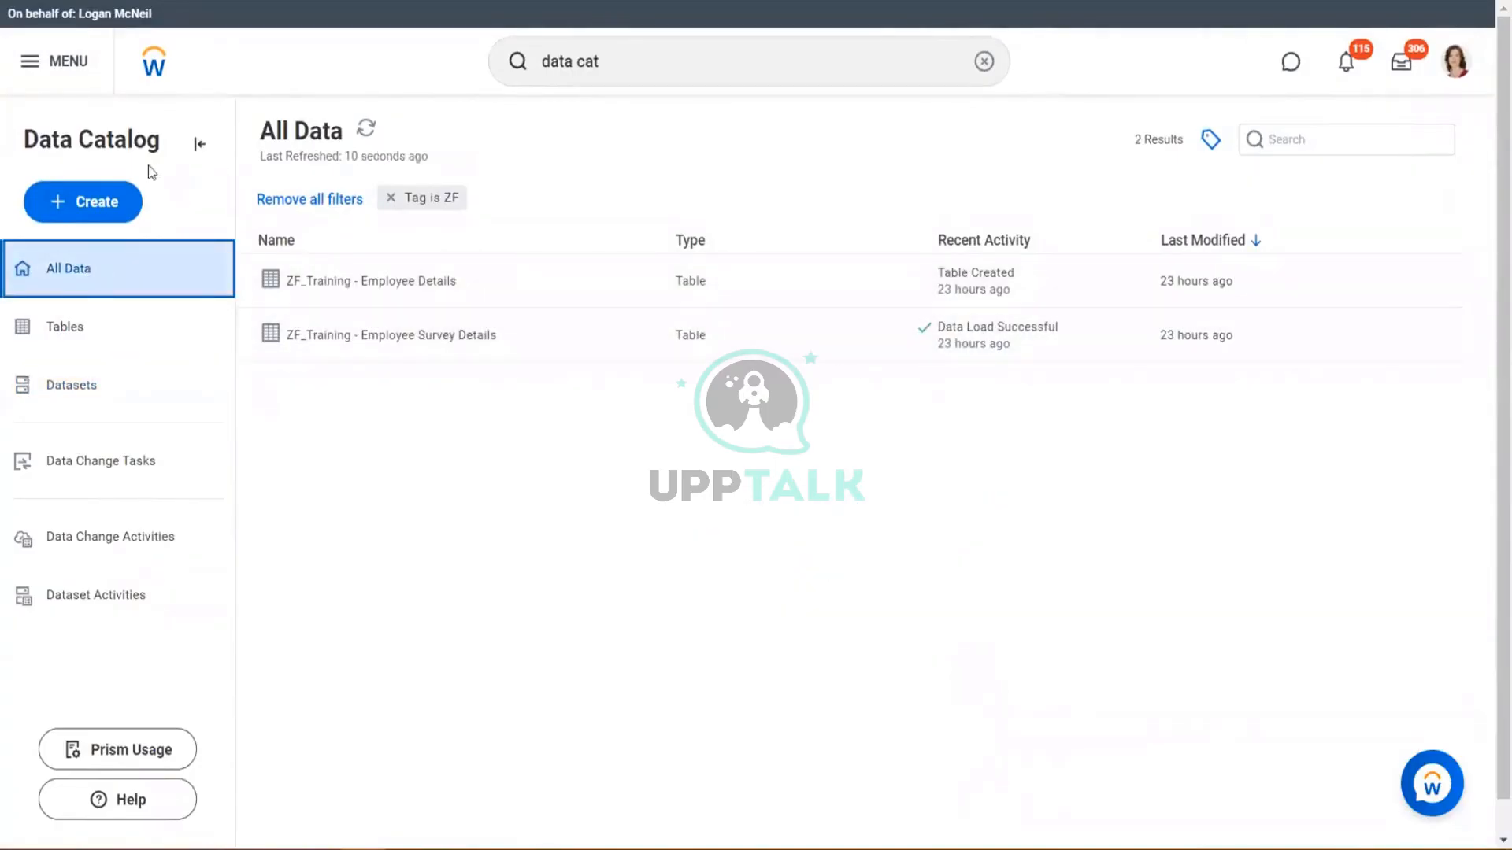
Step: Reduce the browser zoom to 90% and start creating a new table in the Data Catalog
left_click(114, 208)
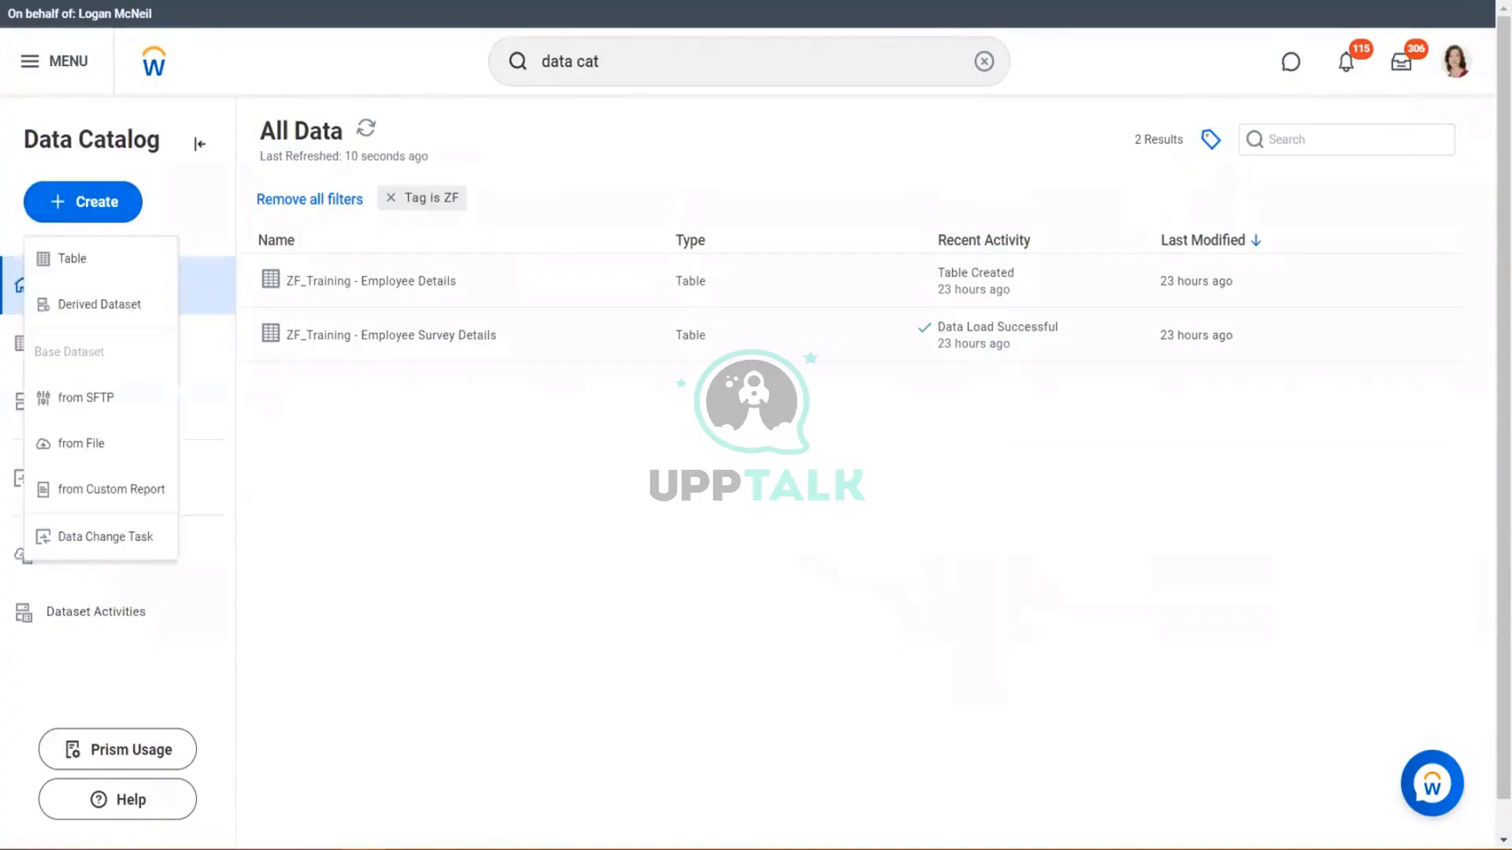
key("alt+f")
left_click(1360, 175)
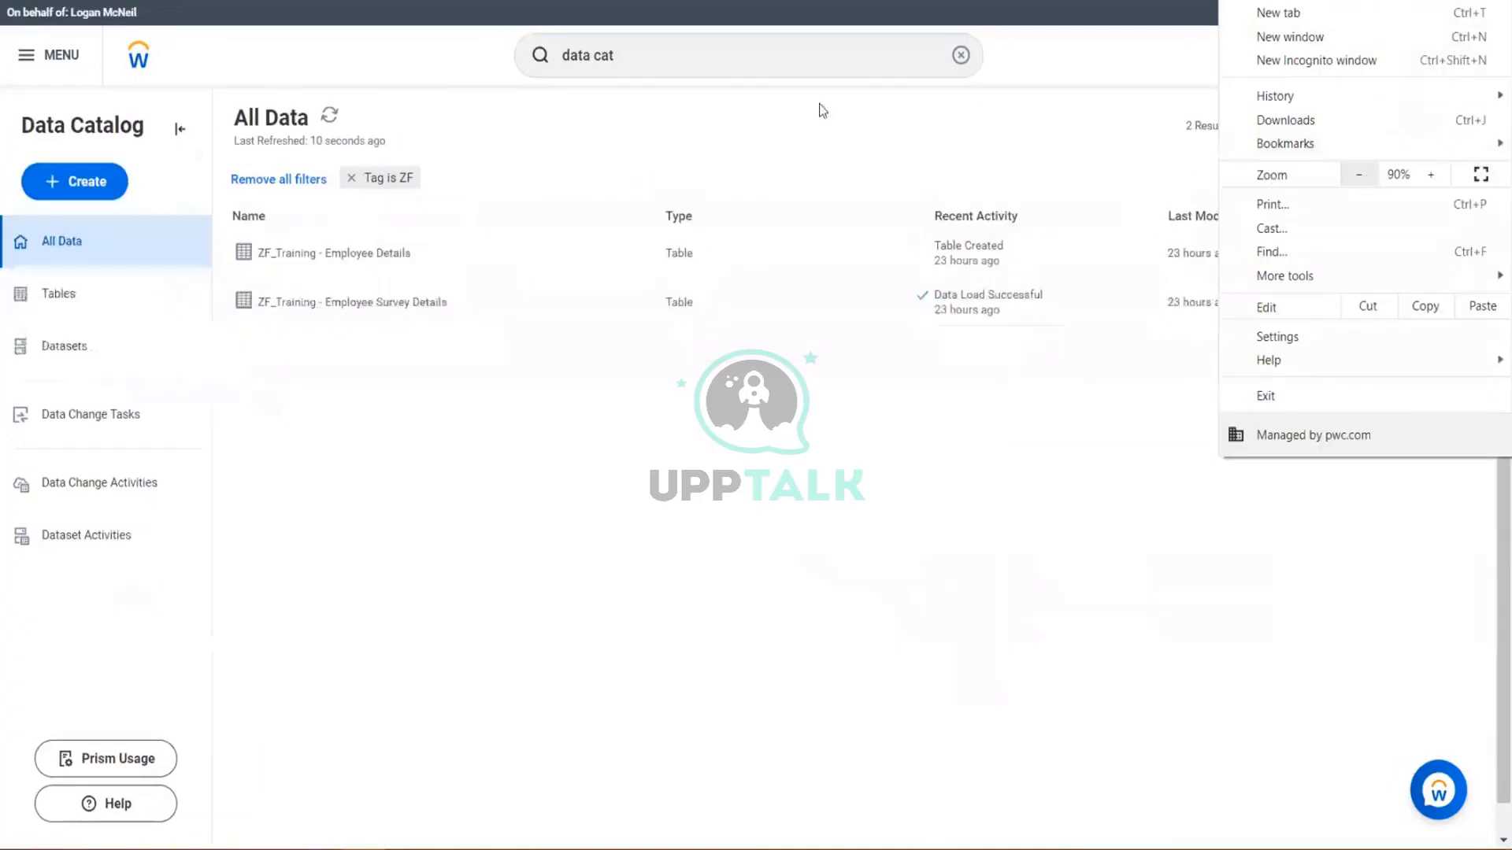
left_click(55, 186)
left_click(55, 187)
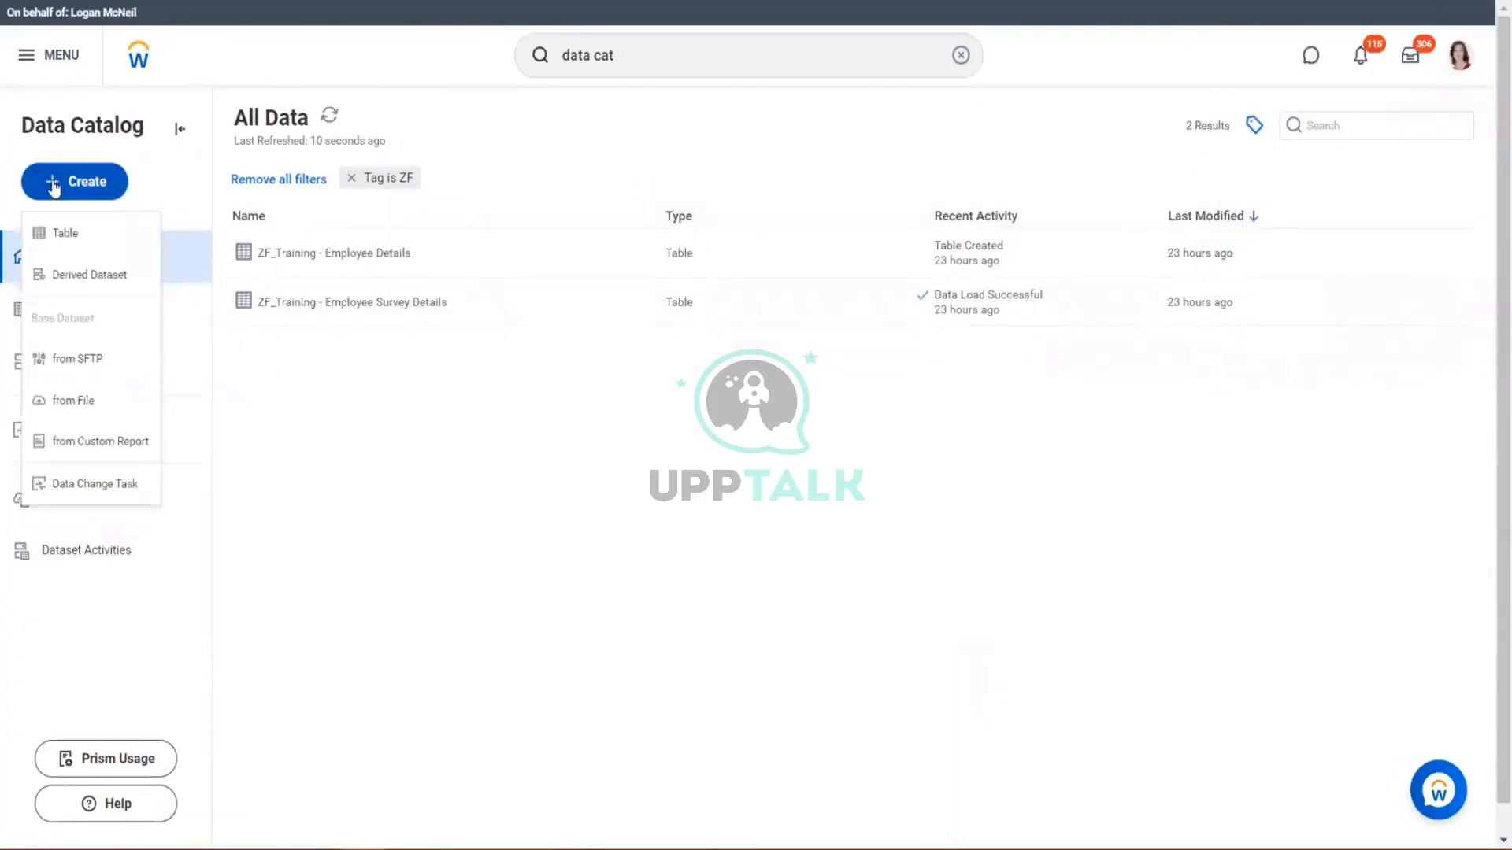
left_click(65, 236)
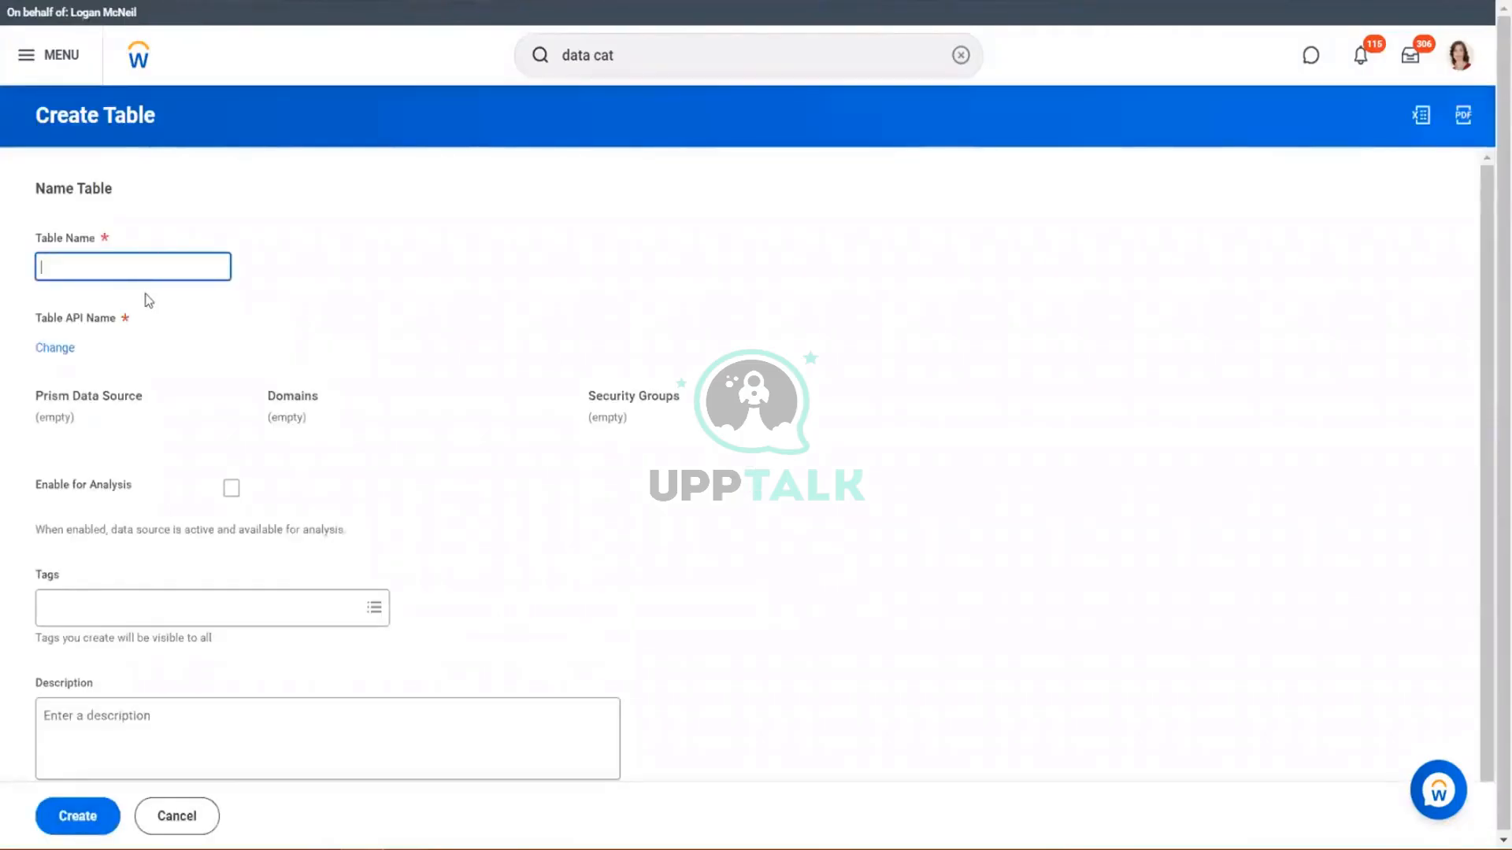
Step: Name the new table "ZF_Training - TBL - Existing Test"
left_click(142, 269)
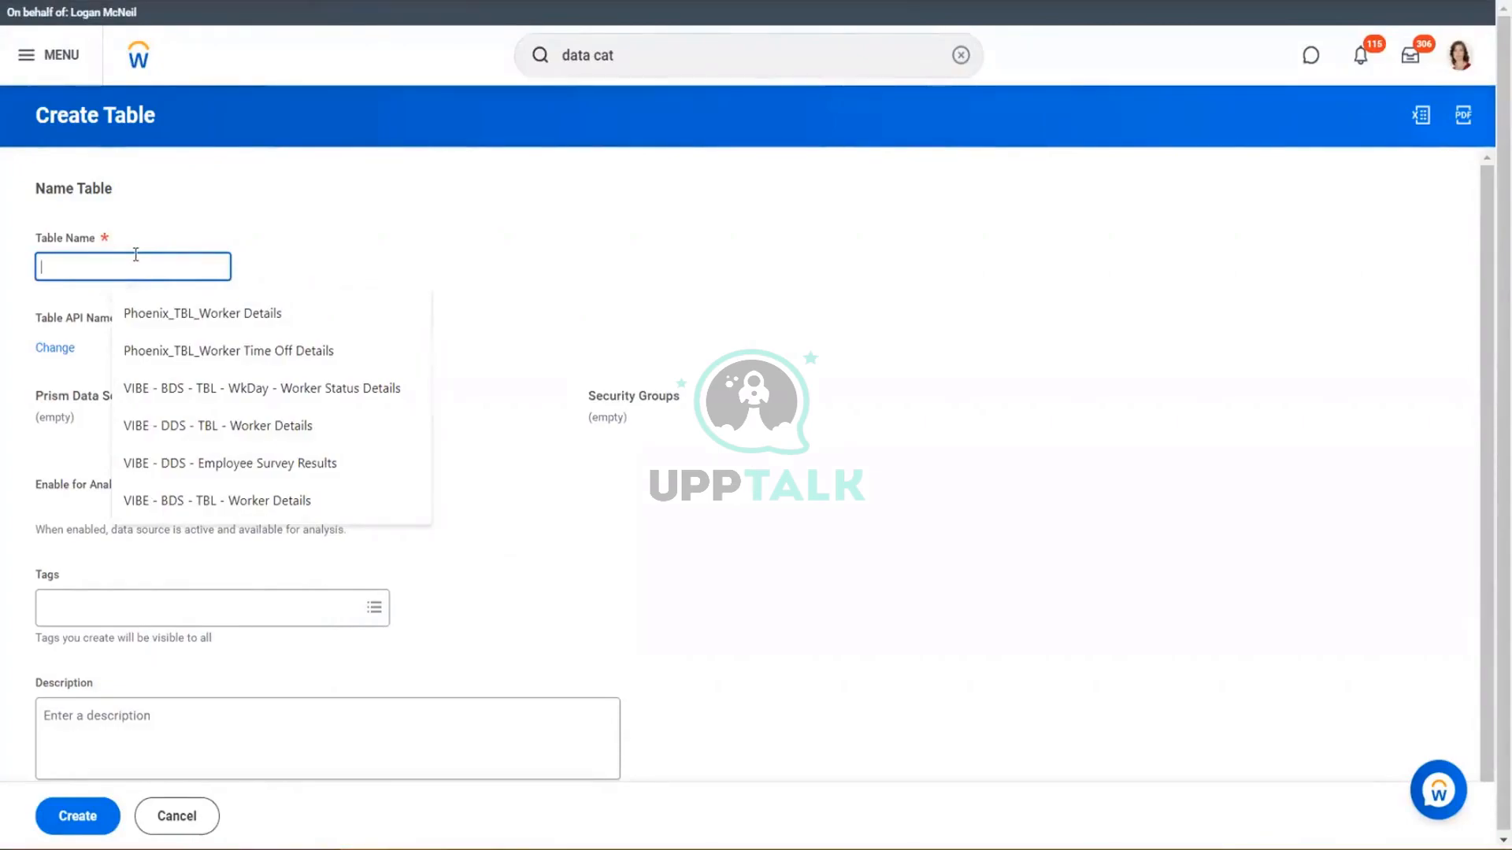
type("ZF")
key("Down")
key("Return")
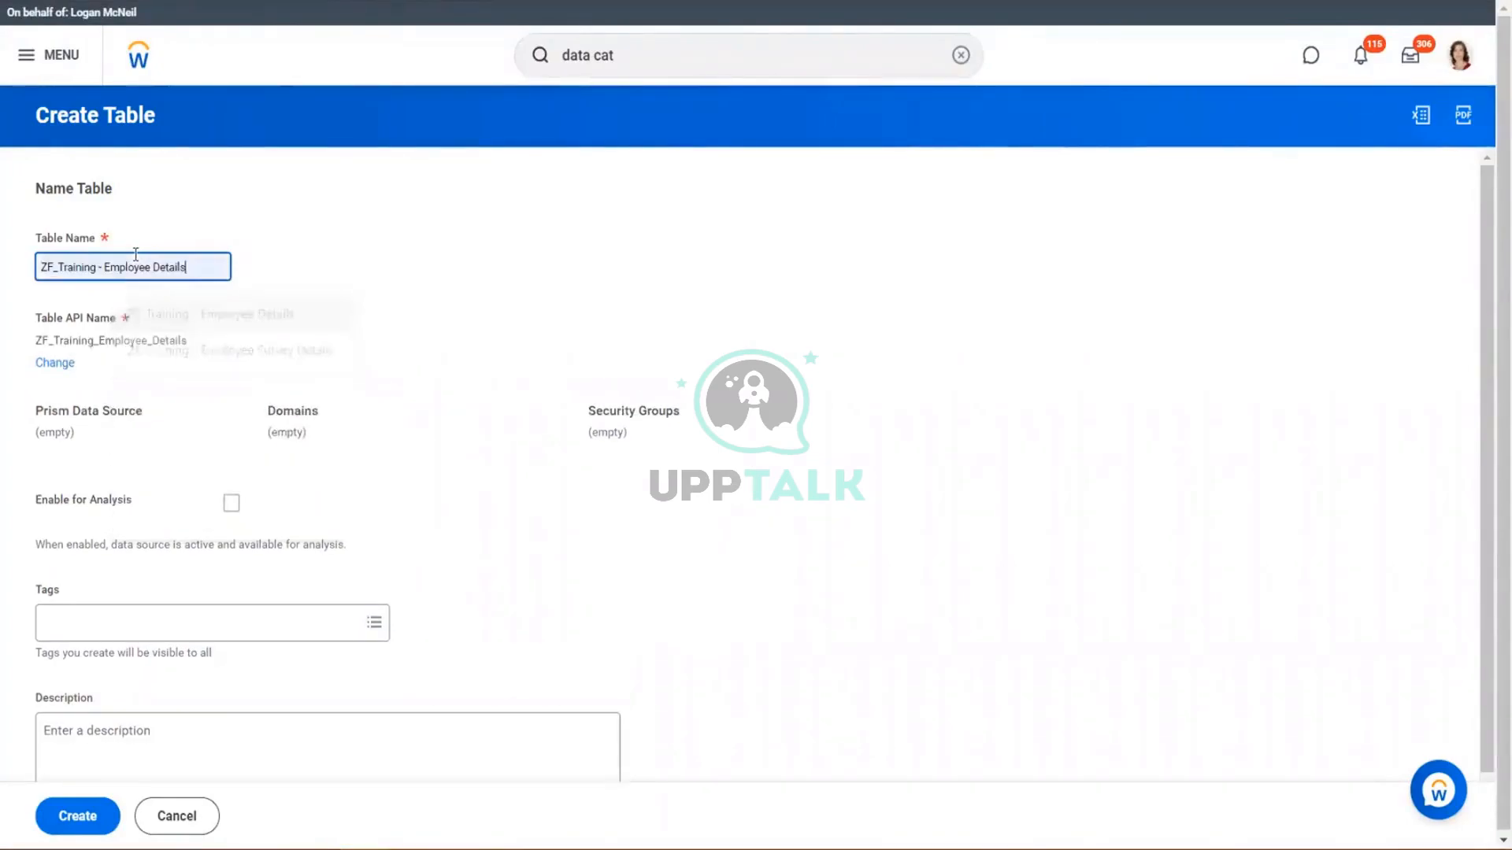
key("BackSpace")
key("BackSpace")
key("BackSpace")
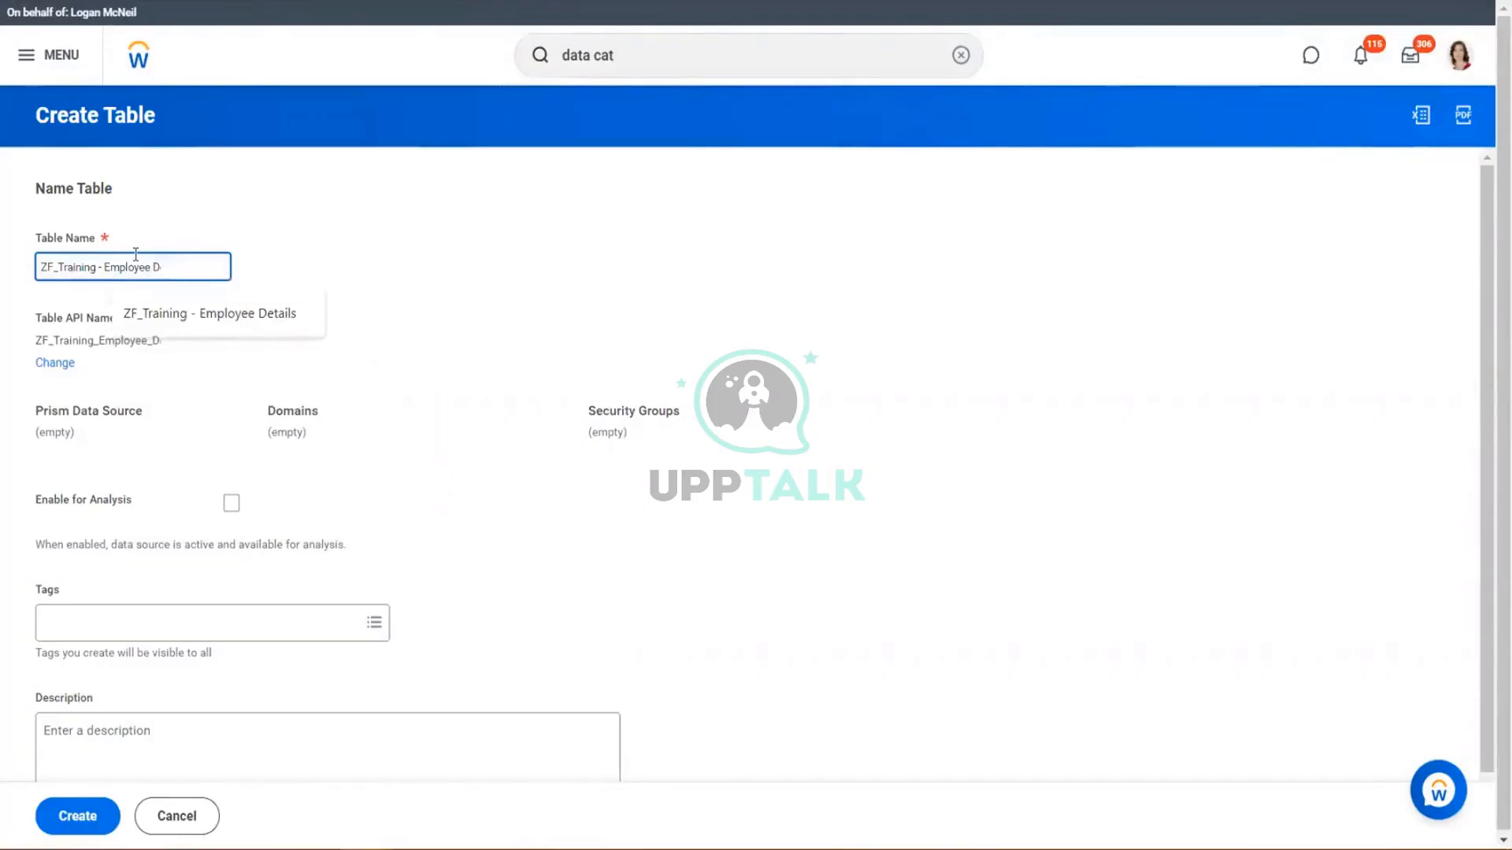
key("BackSpace")
key("BackSpace")
key("BackSpace")
key("BackSpace")
key("BackSpace")
key("BackSpace")
key("BackSpace")
key("BackSpace")
key("BackSpace")
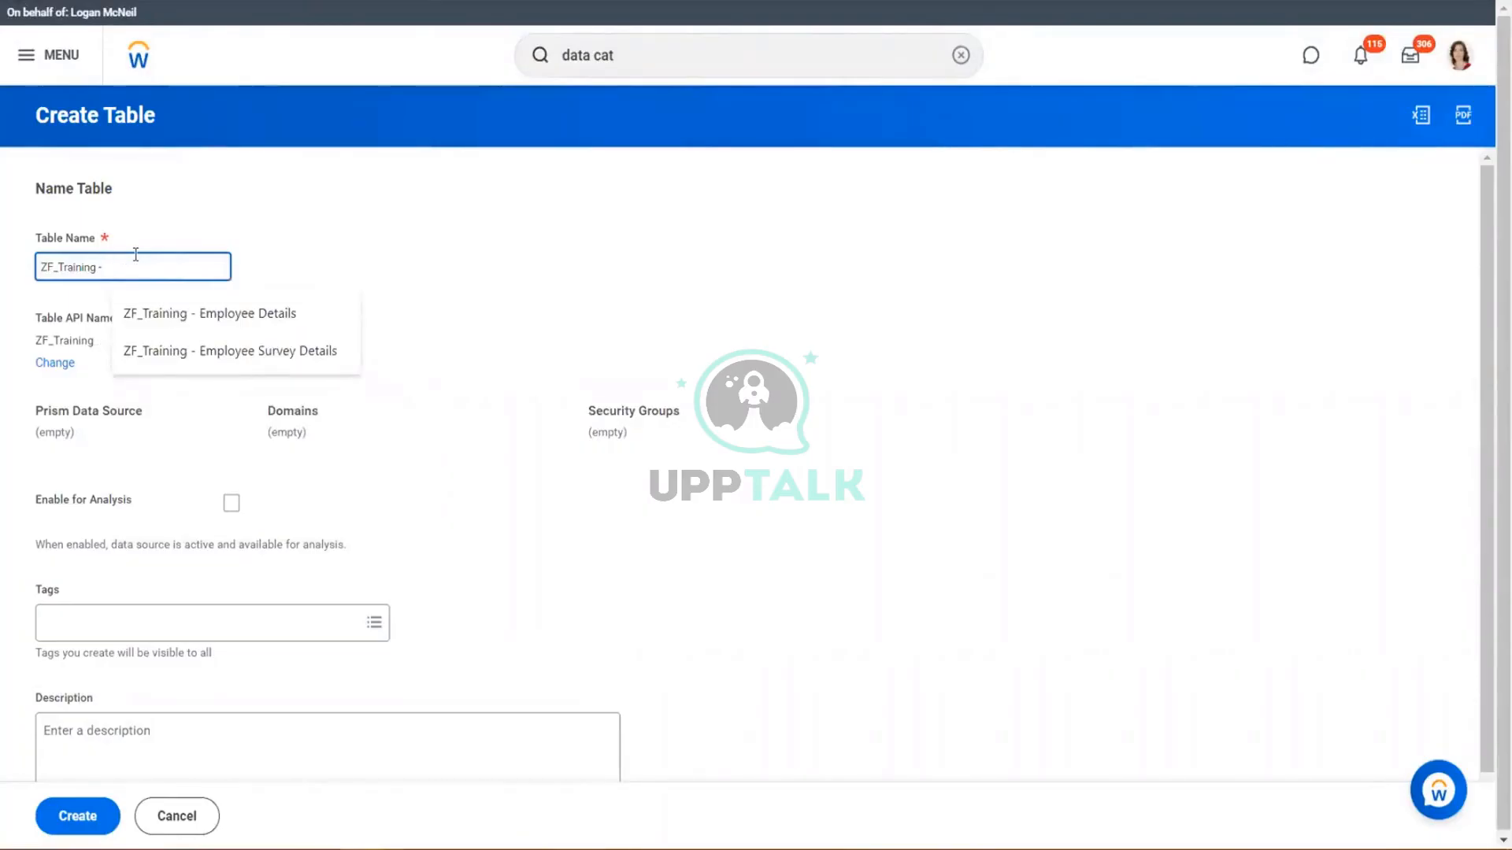
type("TBL - E")
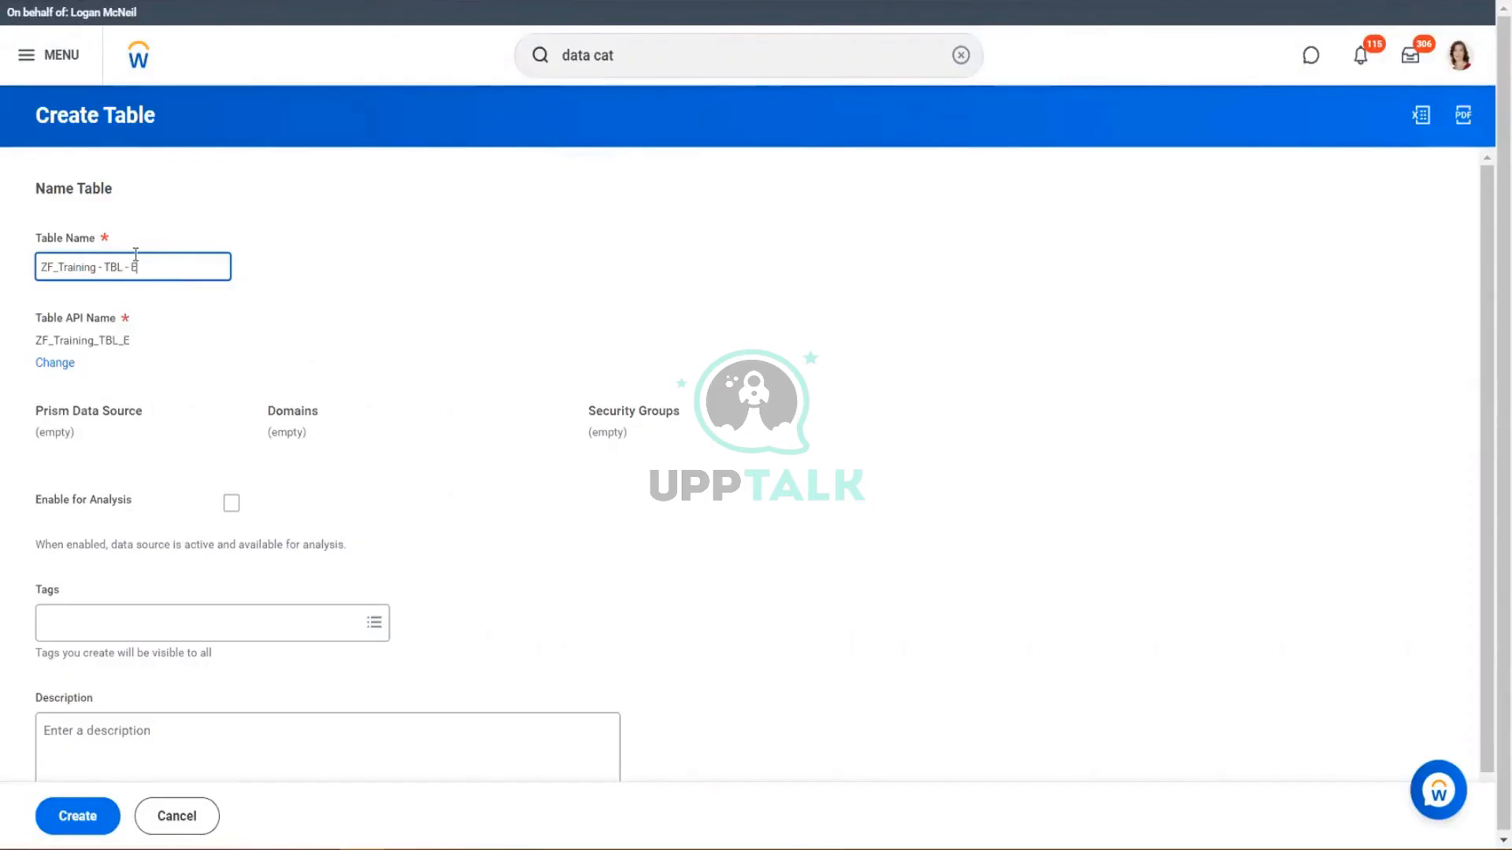
type("xisting Test")
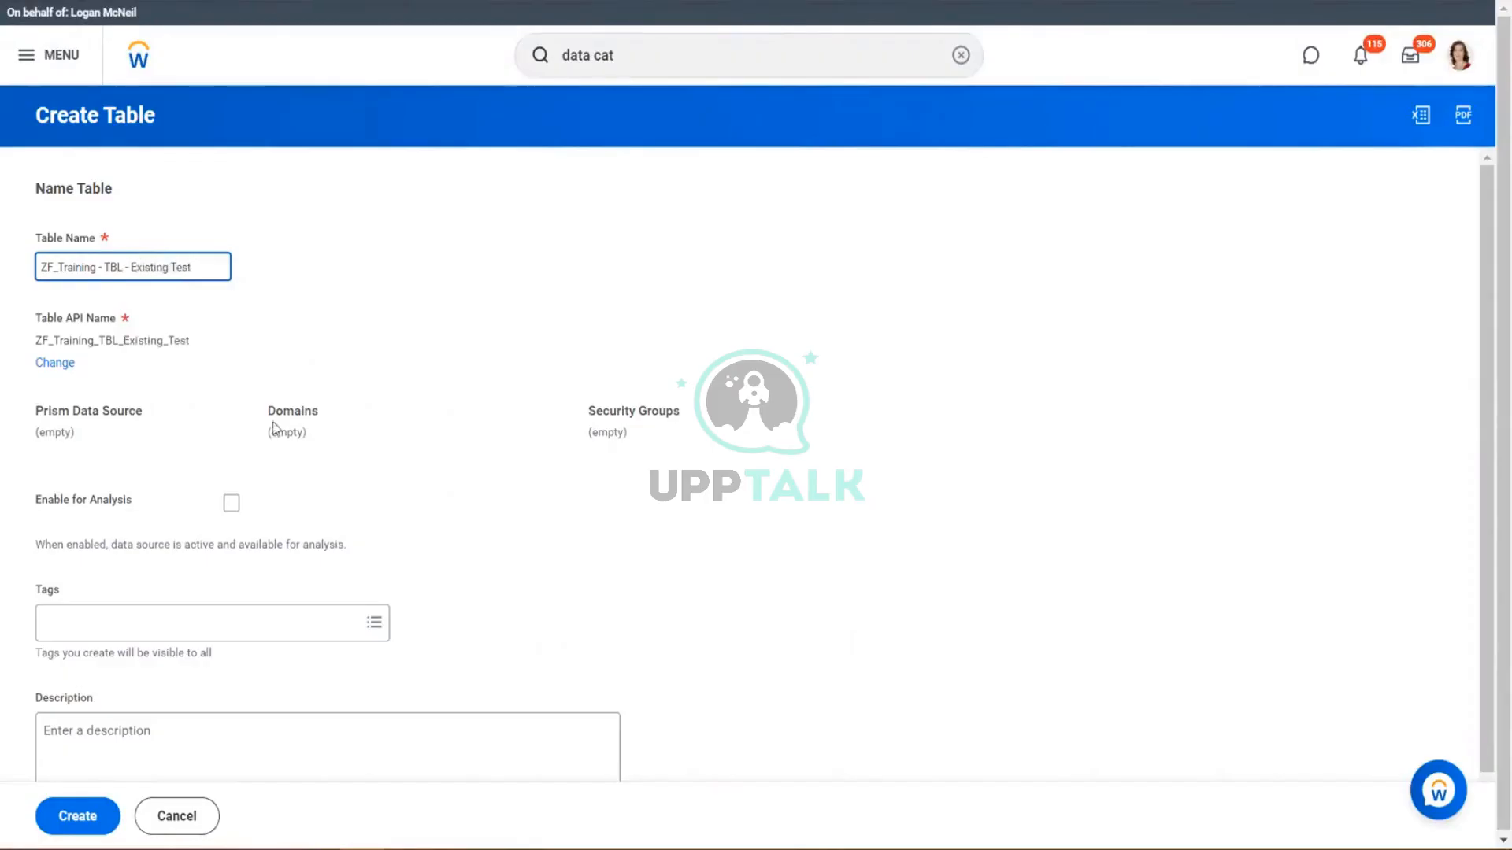
Step: Tag the new table with ZF and create it to reach the schema source selection
left_click(111, 625)
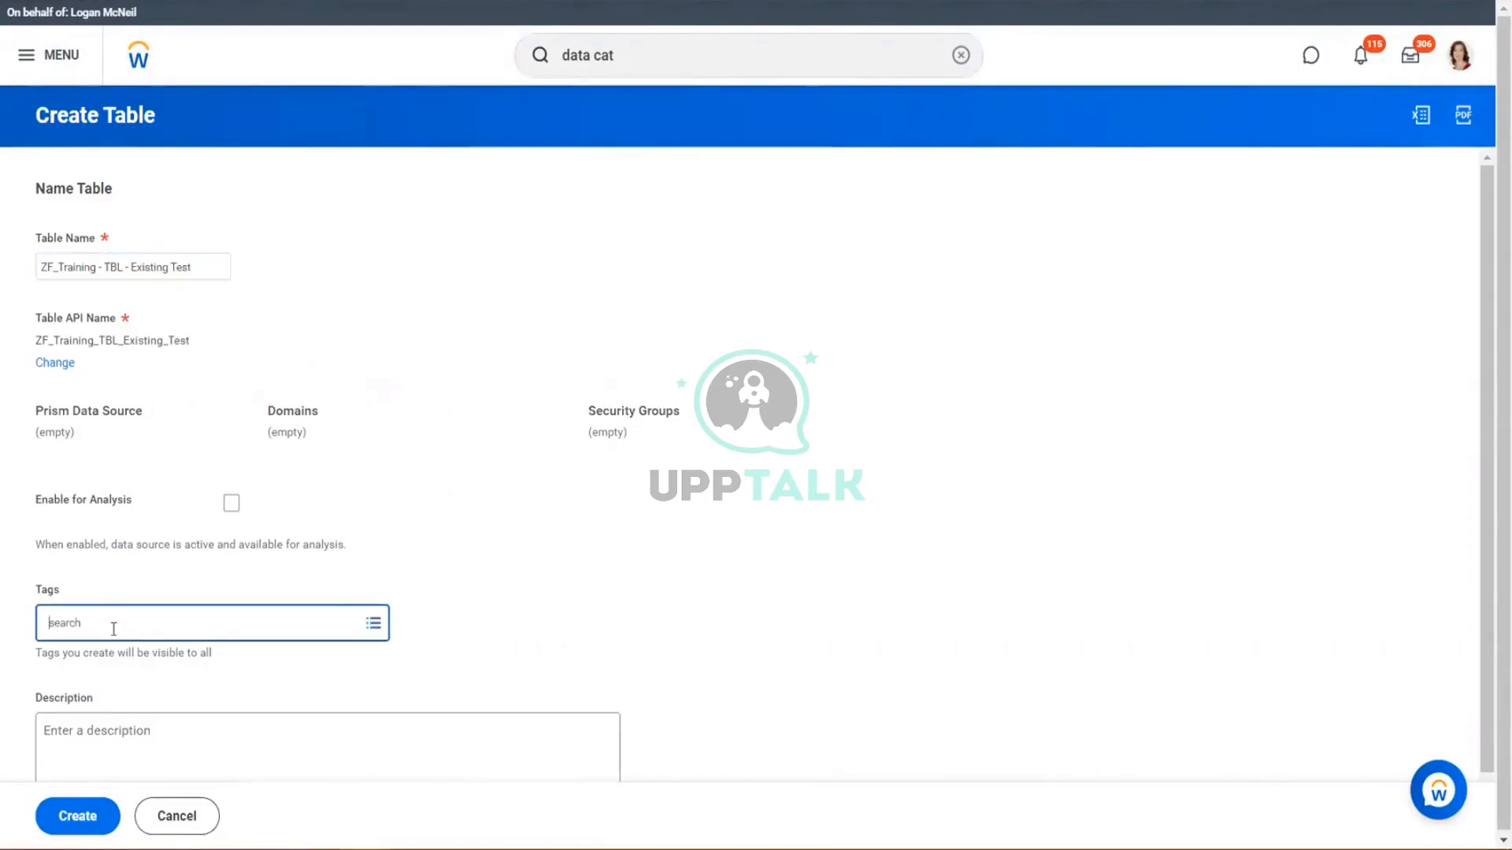
scroll(134, 527, "down", 1)
left_click(84, 561)
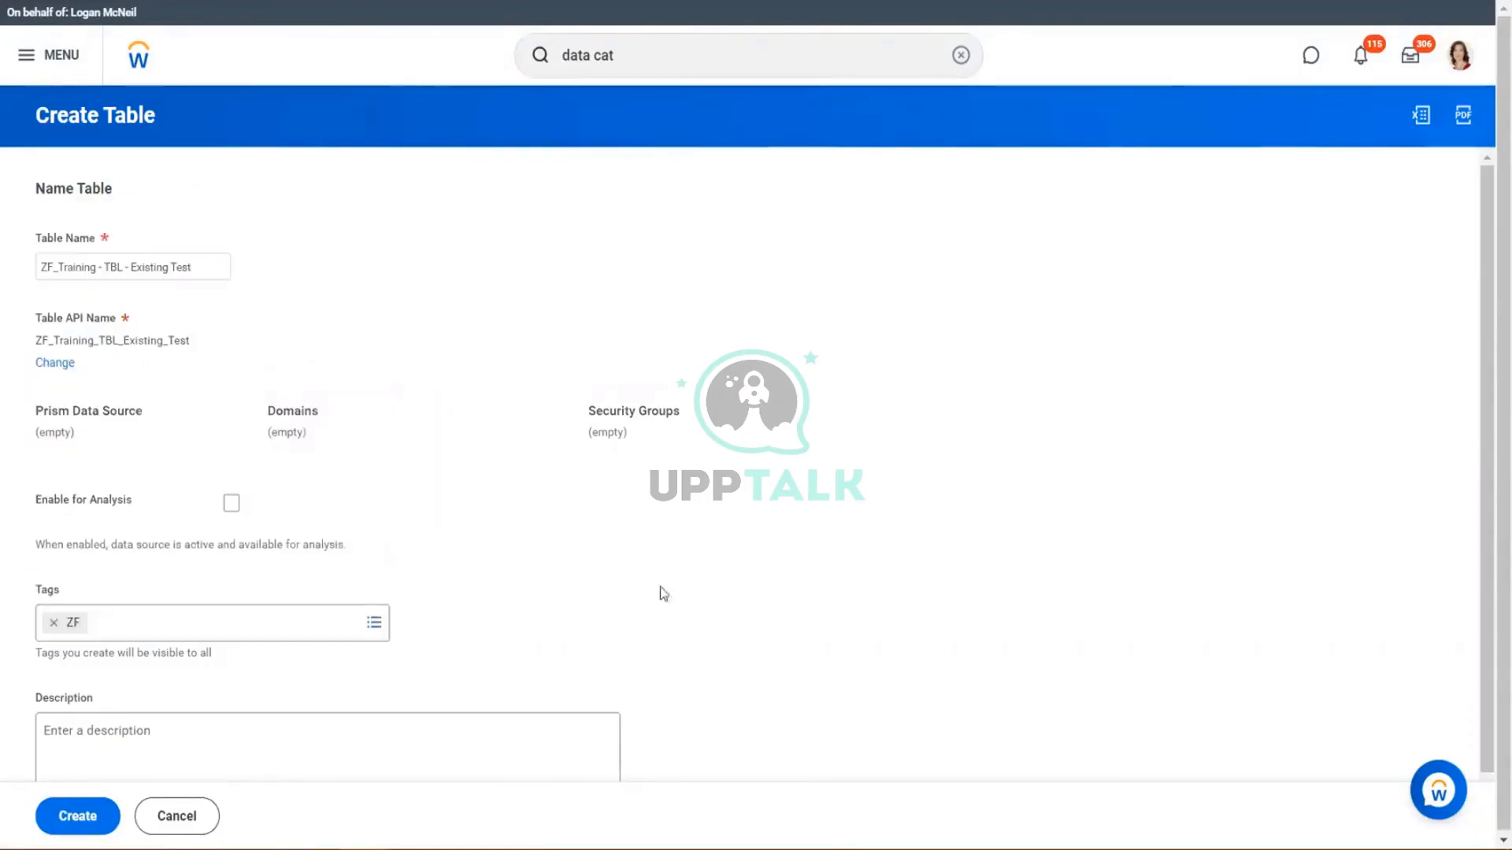
scroll(671, 530, "down", 1)
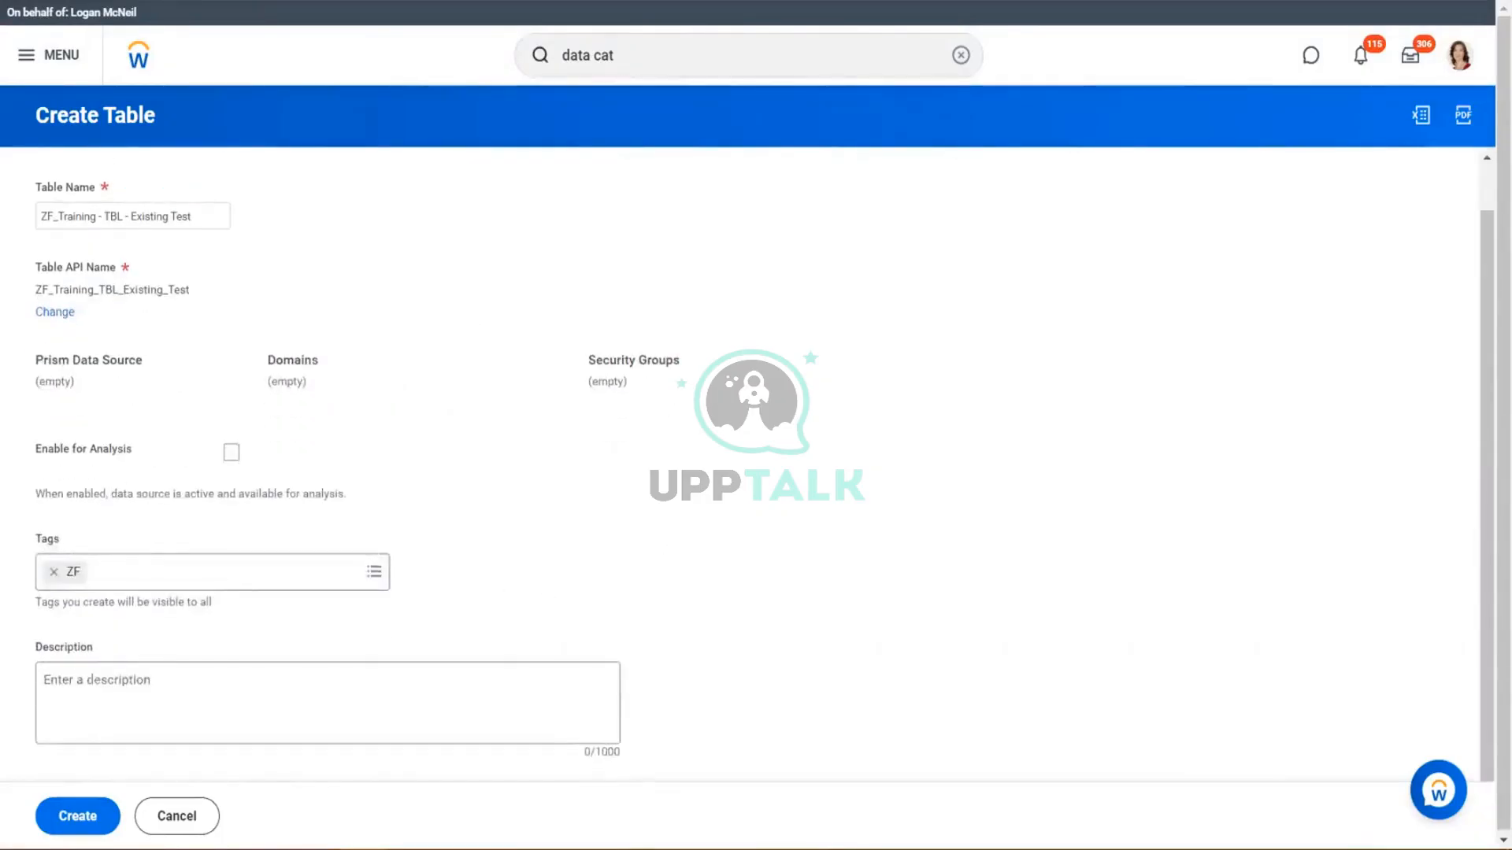
left_click(78, 817)
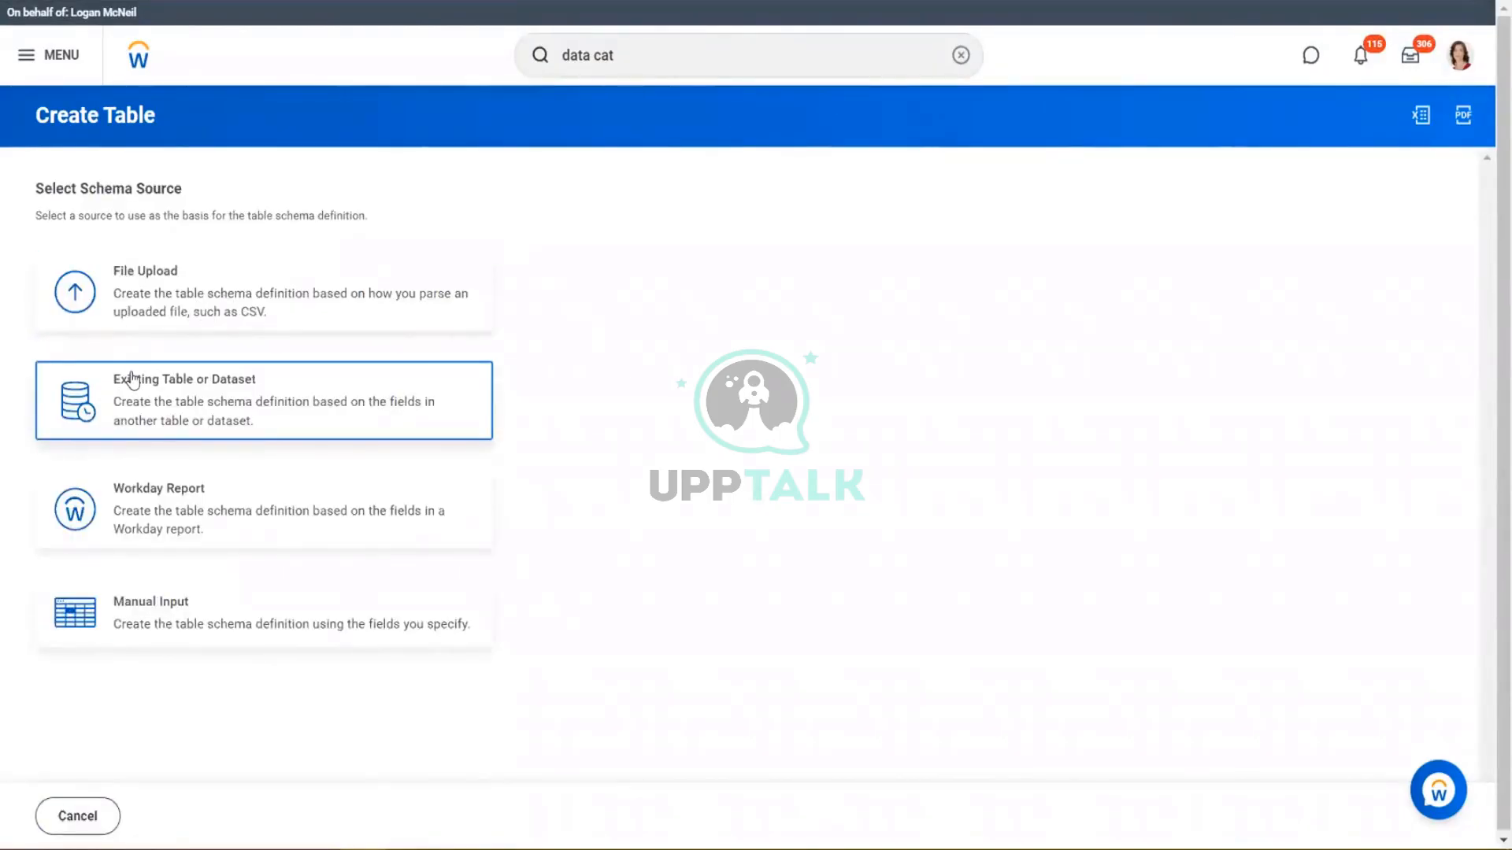
Step: Base the table schema on the existing table "ZF_Training - Employee Details" and continue to schema editing
left_click(183, 389)
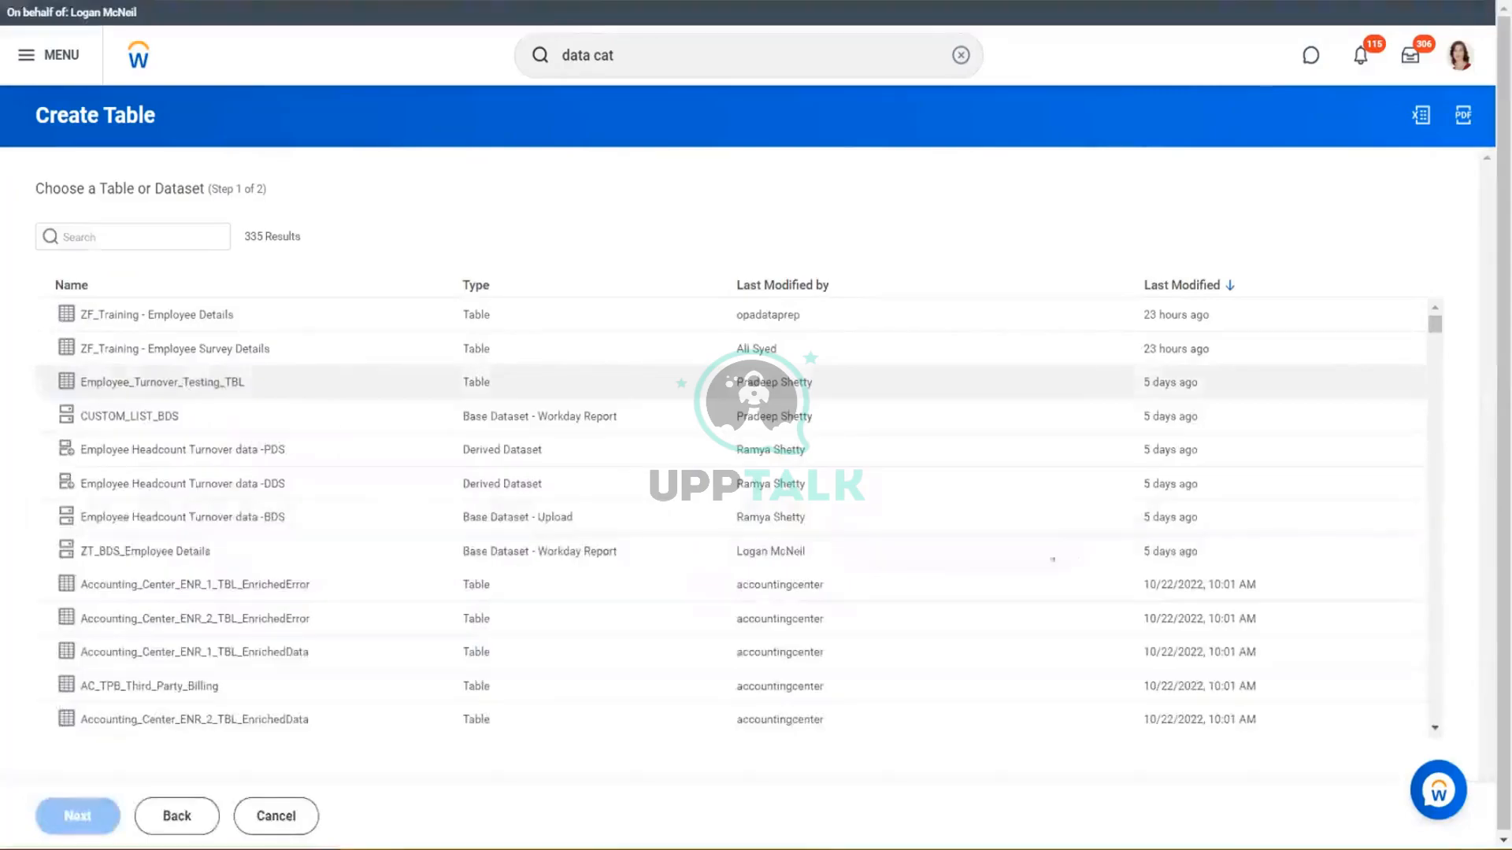
scroll(432, 422, "down", 5)
scroll(438, 419, "up", 5)
left_click(170, 318)
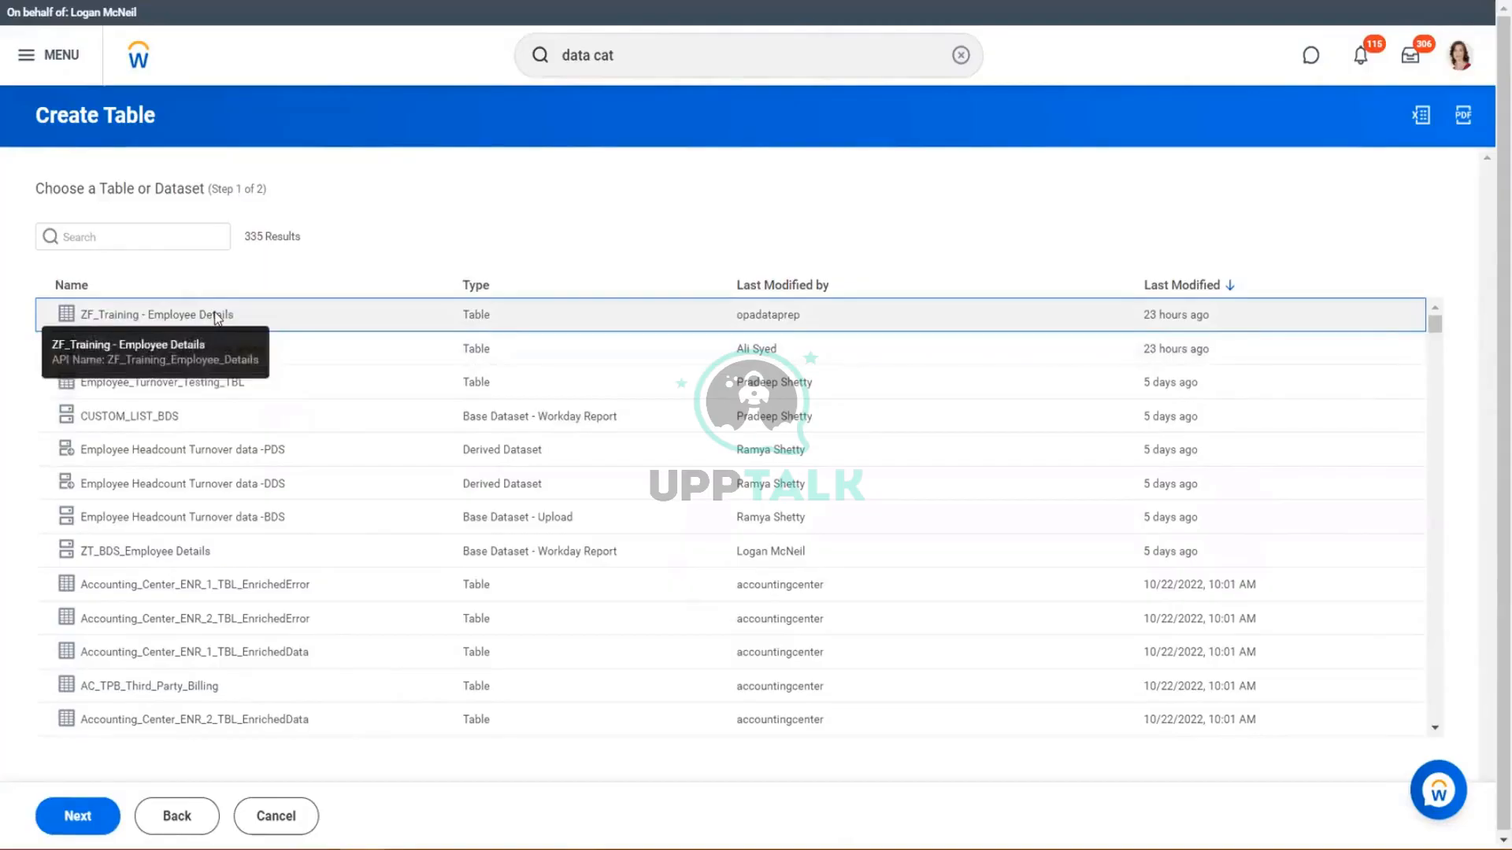
left_click(70, 820)
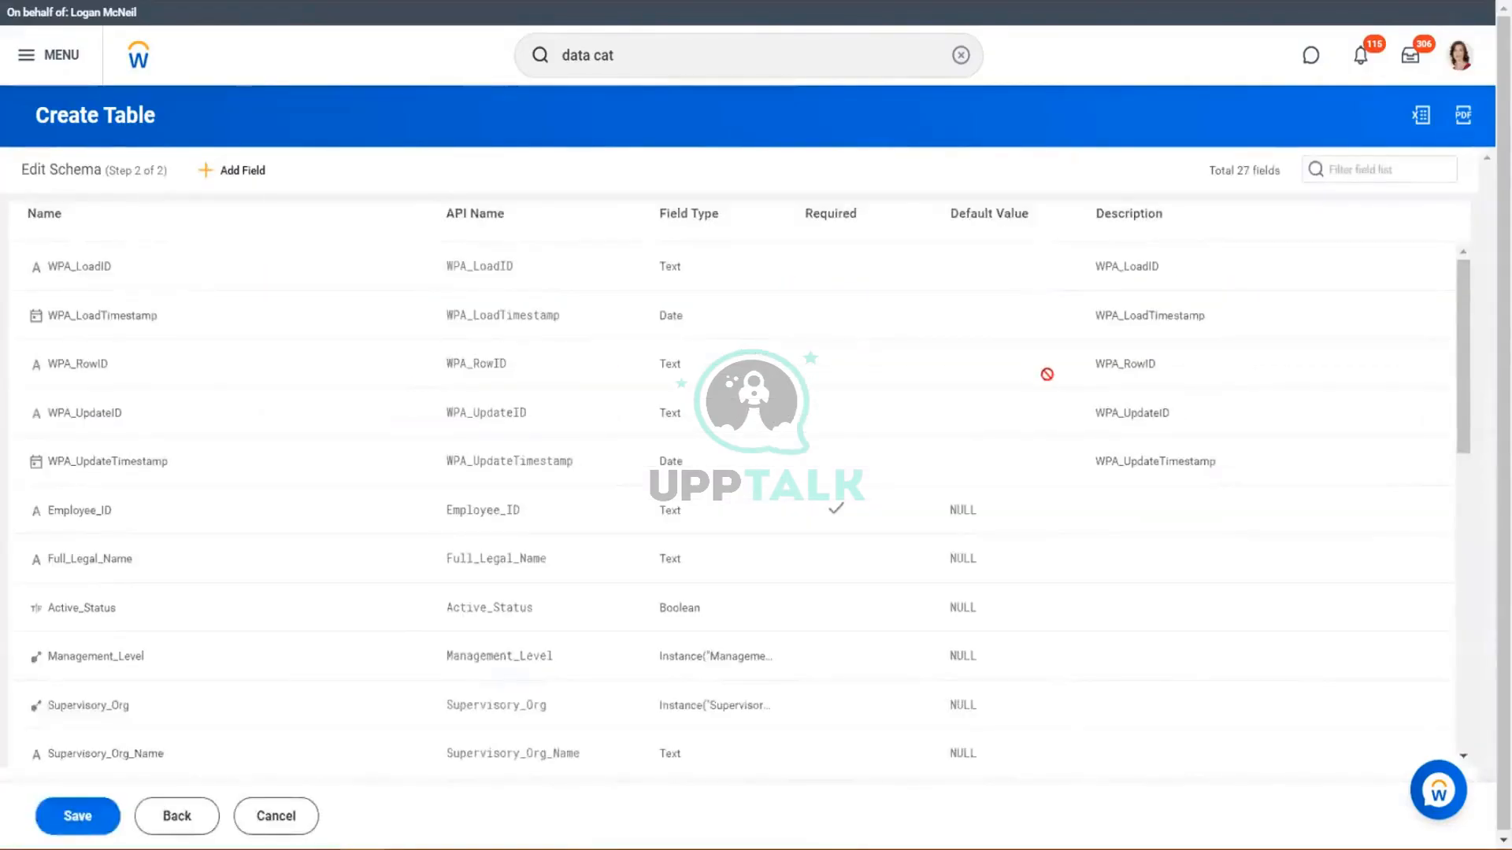
Step: Look through the copied schema's field list and examine the settings of the Company field
scroll(1046, 375, "down", 4)
scroll(1056, 386, "up", 4)
scroll(1075, 418, "down", 5)
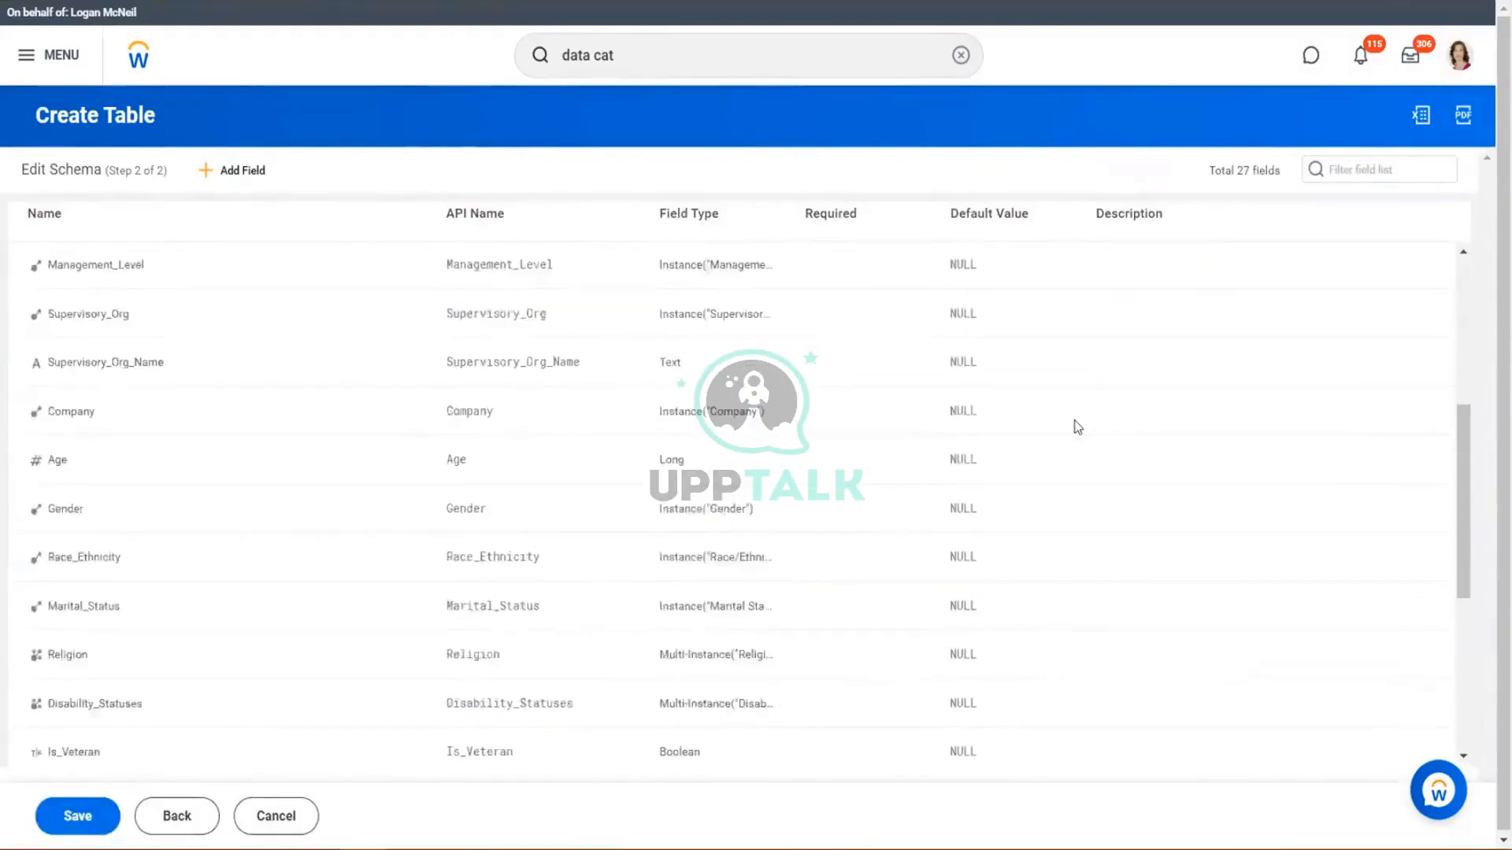
left_click(1079, 408)
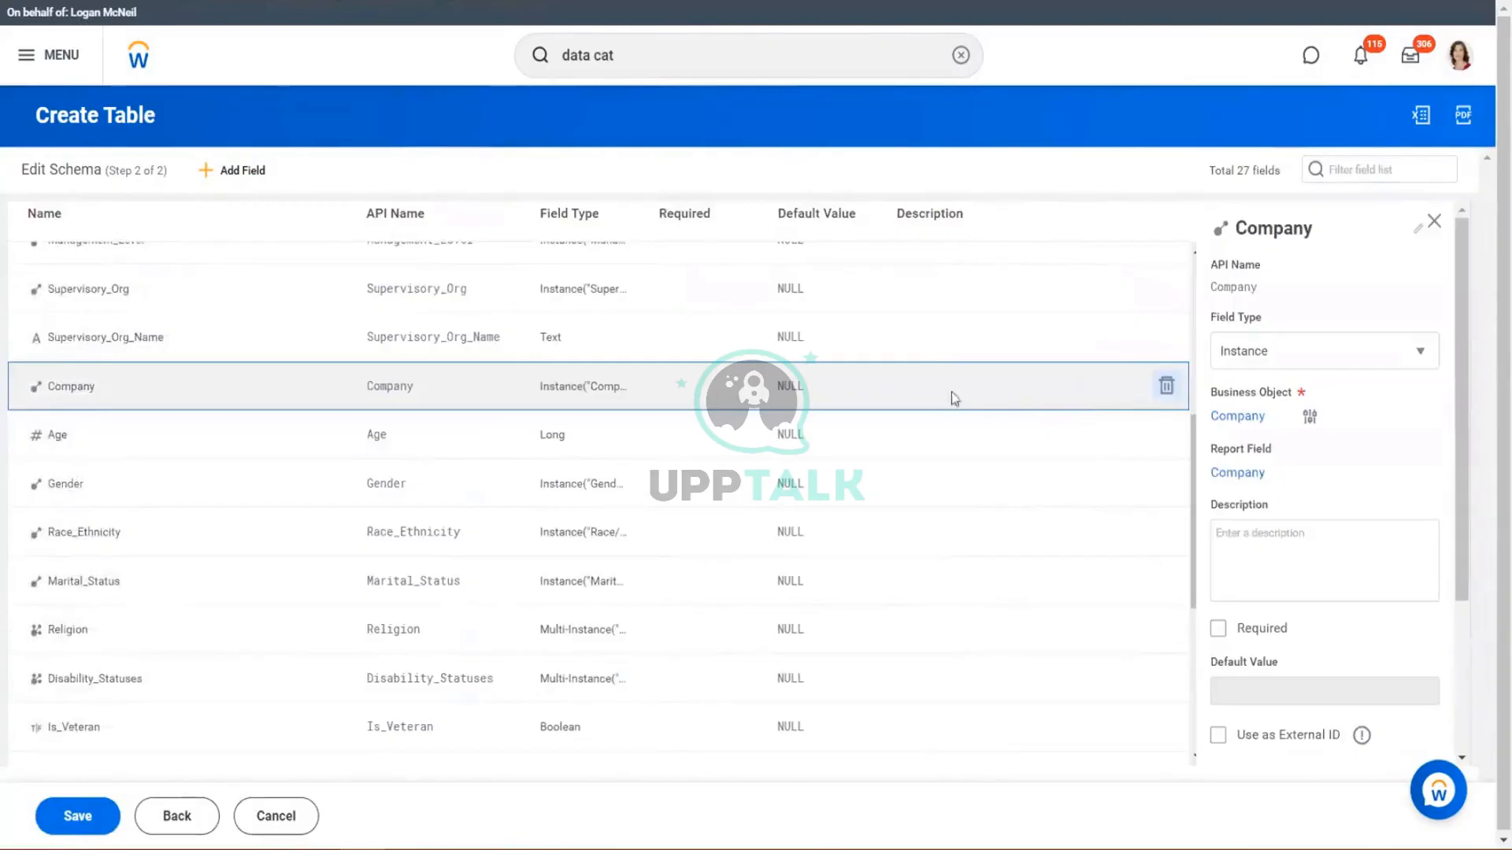
left_click(1436, 224)
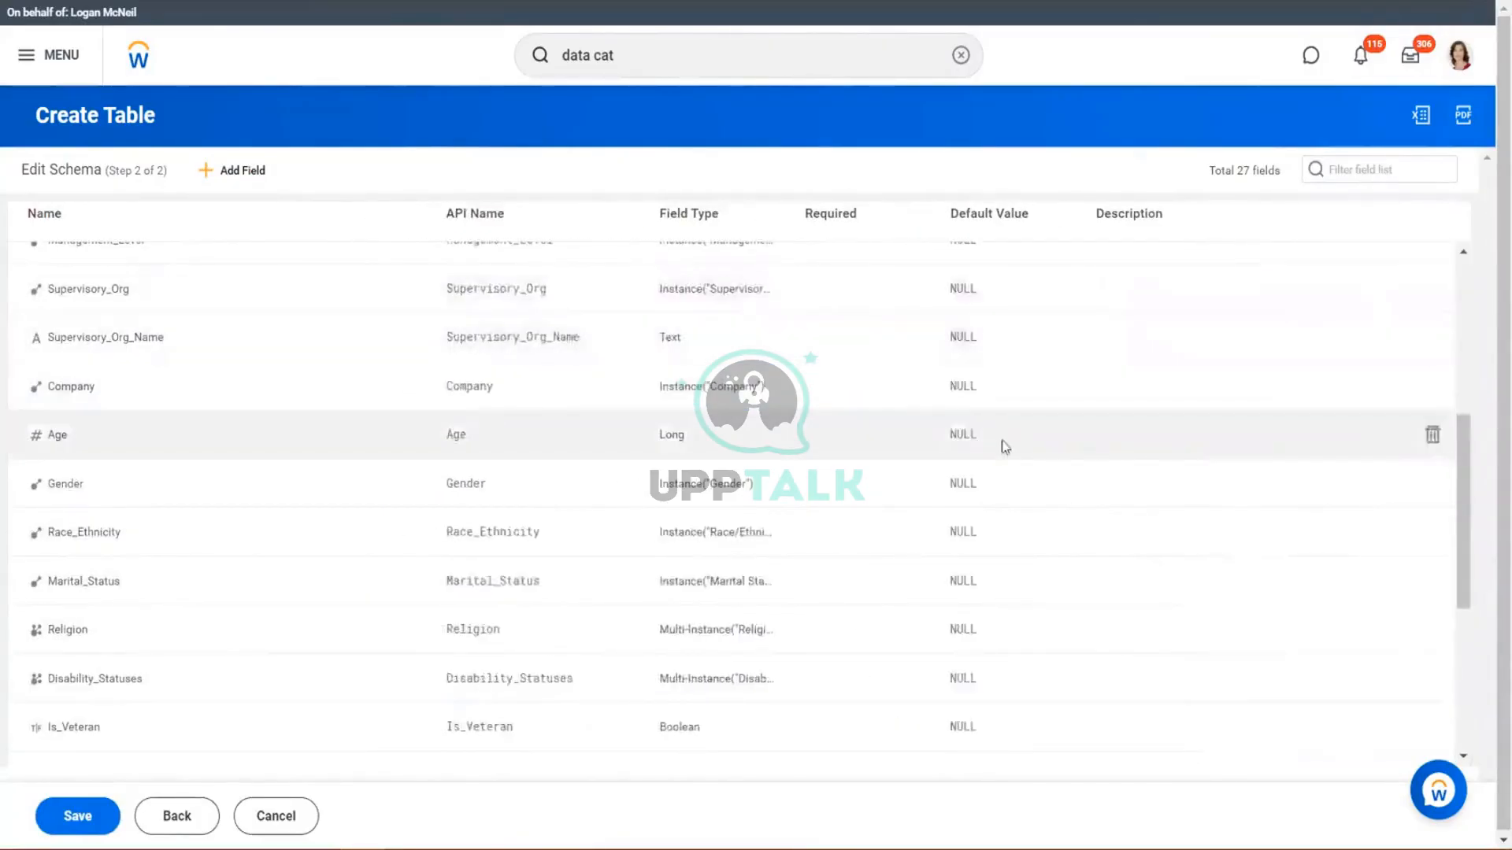
scroll(1012, 435, "up", 5)
scroll(1027, 428, "down", 10)
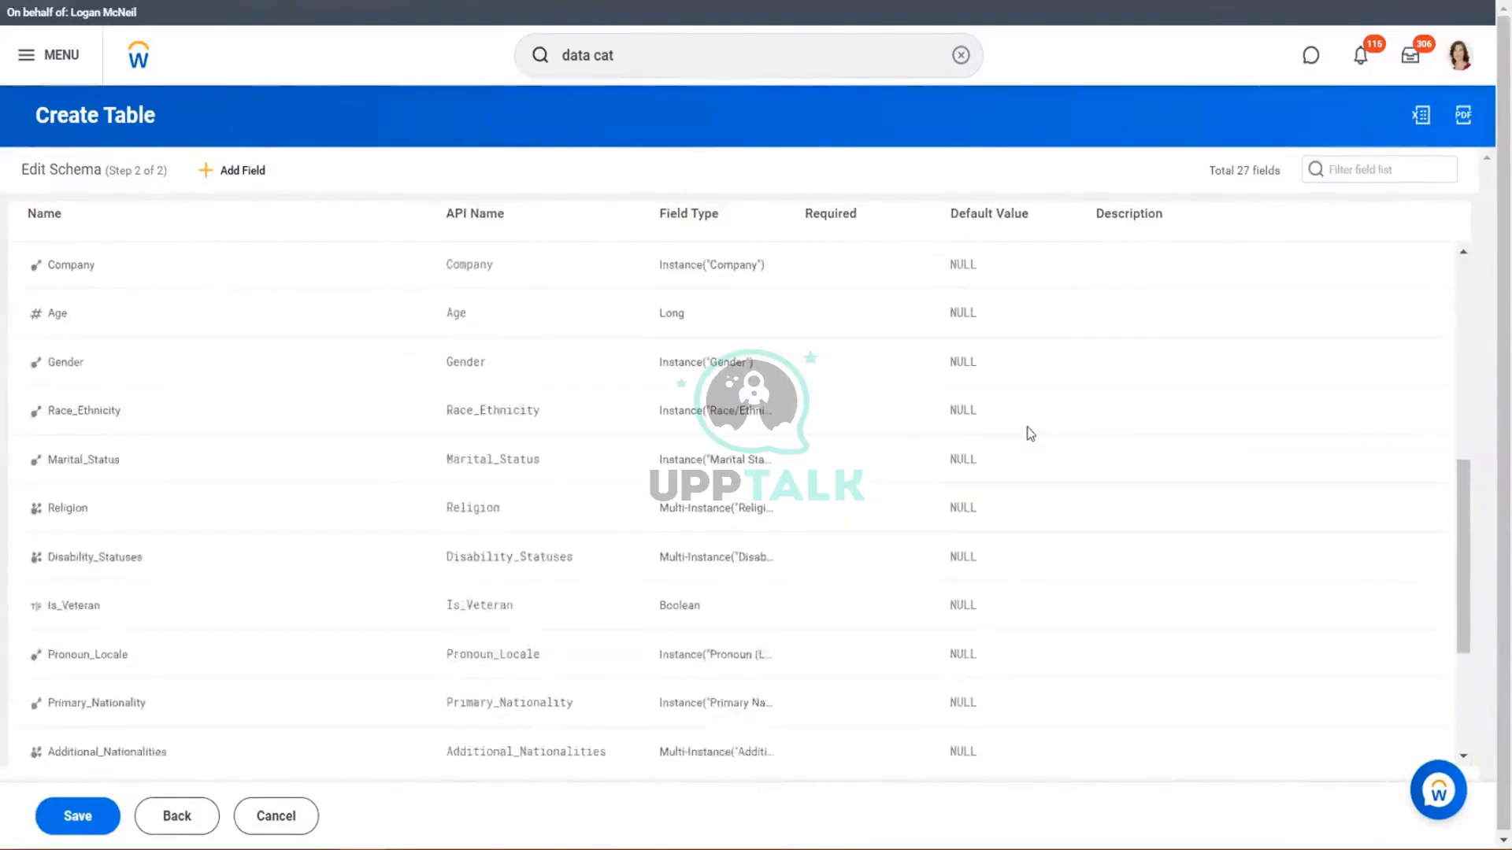
scroll(1032, 425, "up", 10)
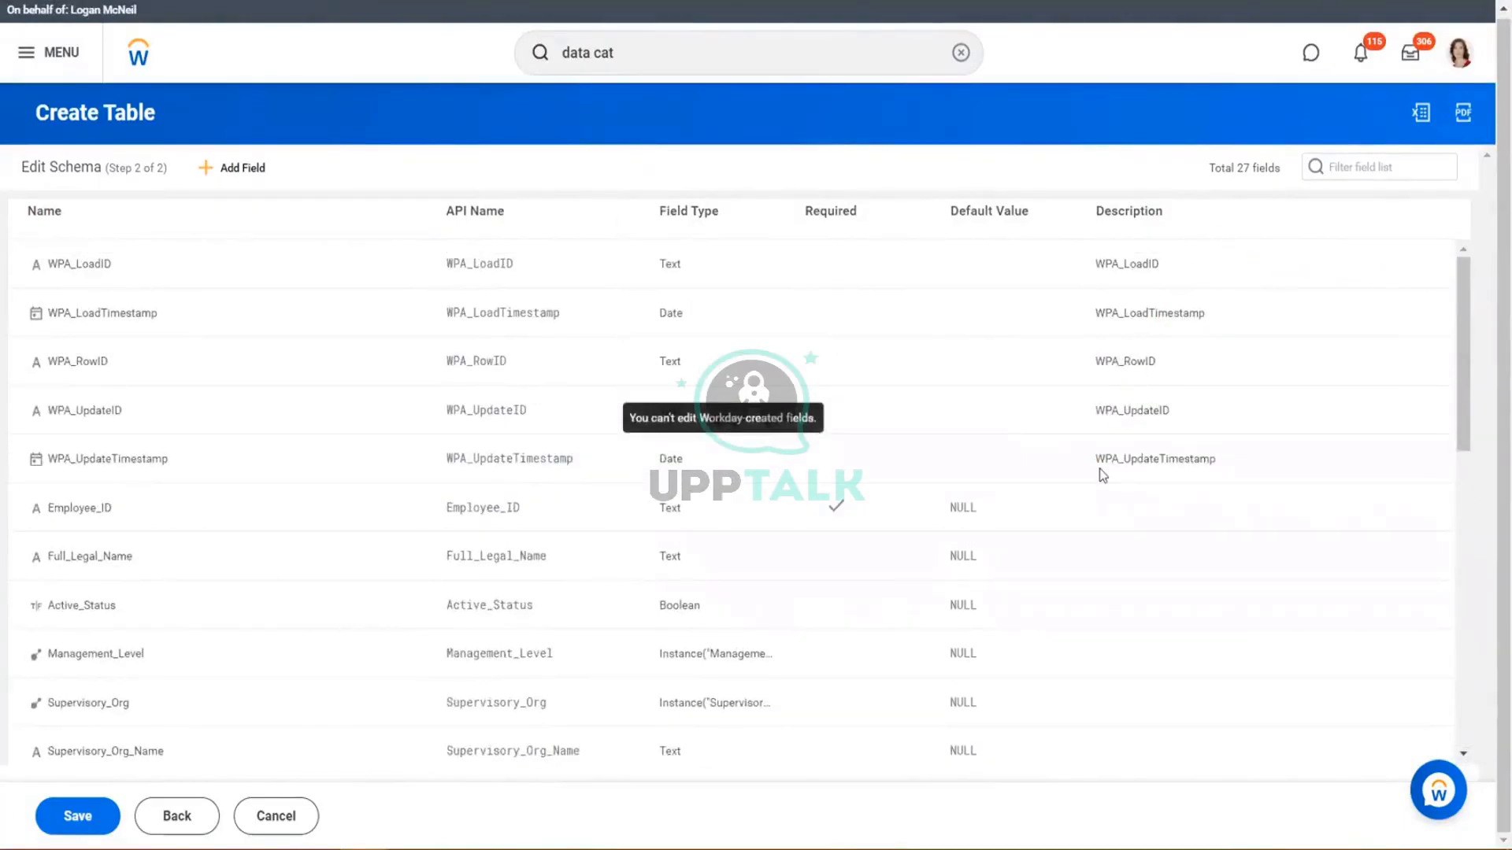
Step: Examine the settings of individual schema fields from Employee_ID through Effective_Date, and note the Edit Schema and Add Field options
scroll(1099, 470, "down", 1)
left_click(932, 421)
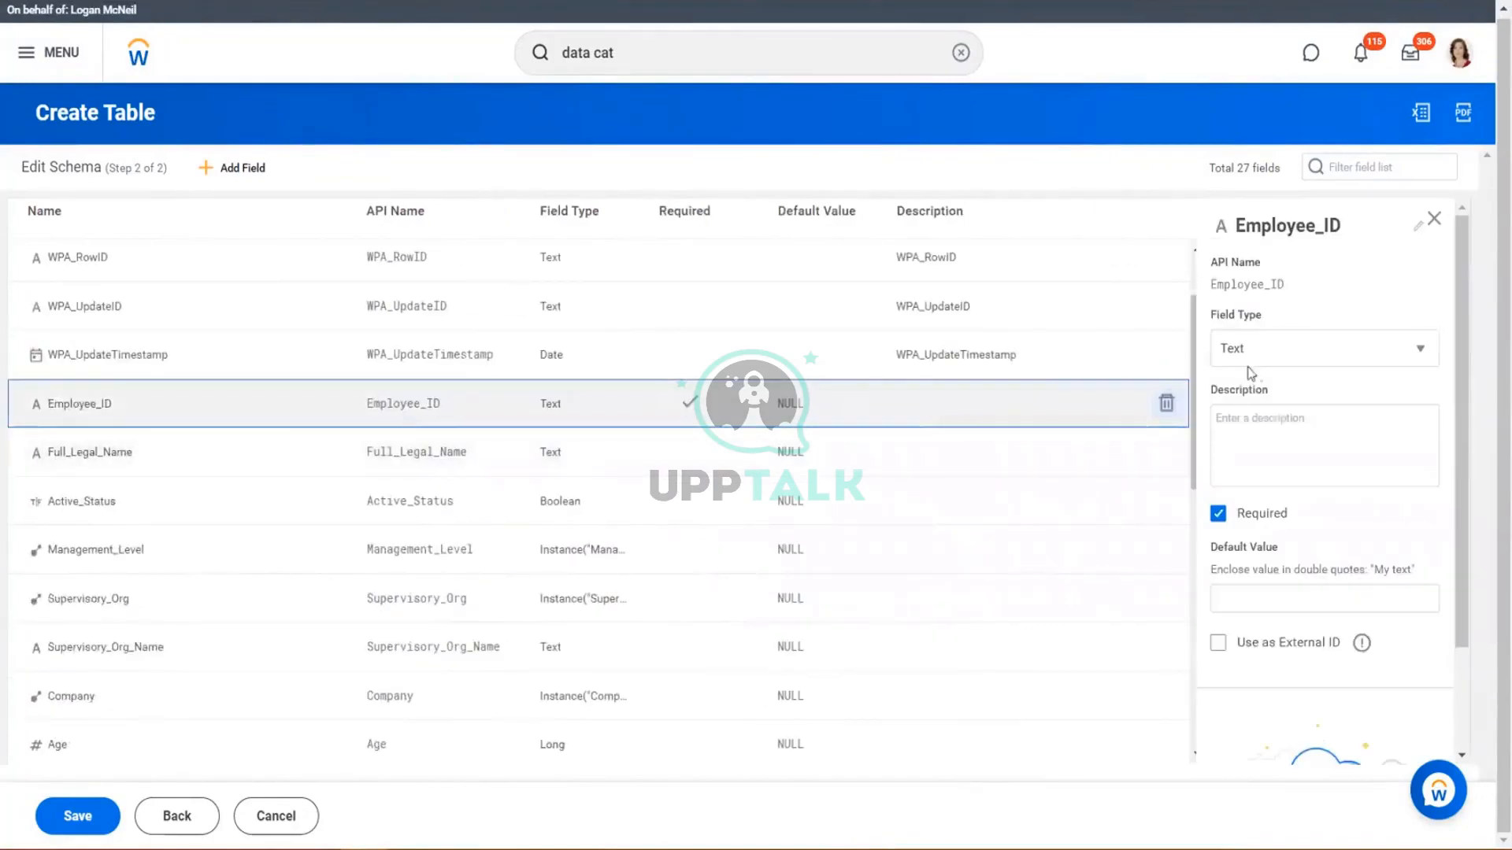
left_click(748, 455)
left_click(753, 503)
left_click(696, 569)
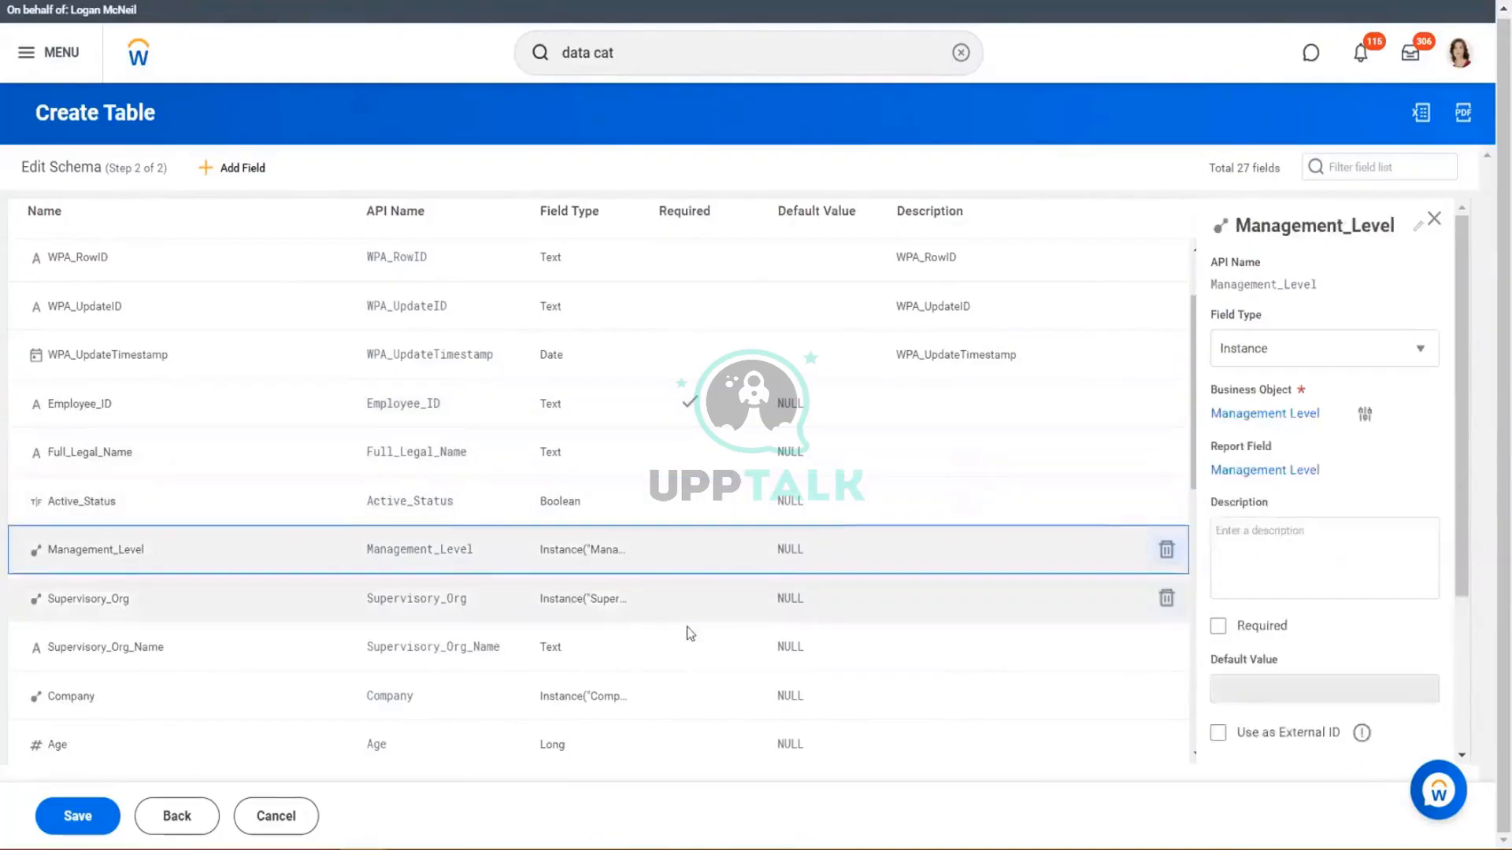
left_click(689, 610)
scroll(699, 685, "down", 1)
left_click(793, 578)
scroll(792, 570, "down", 6)
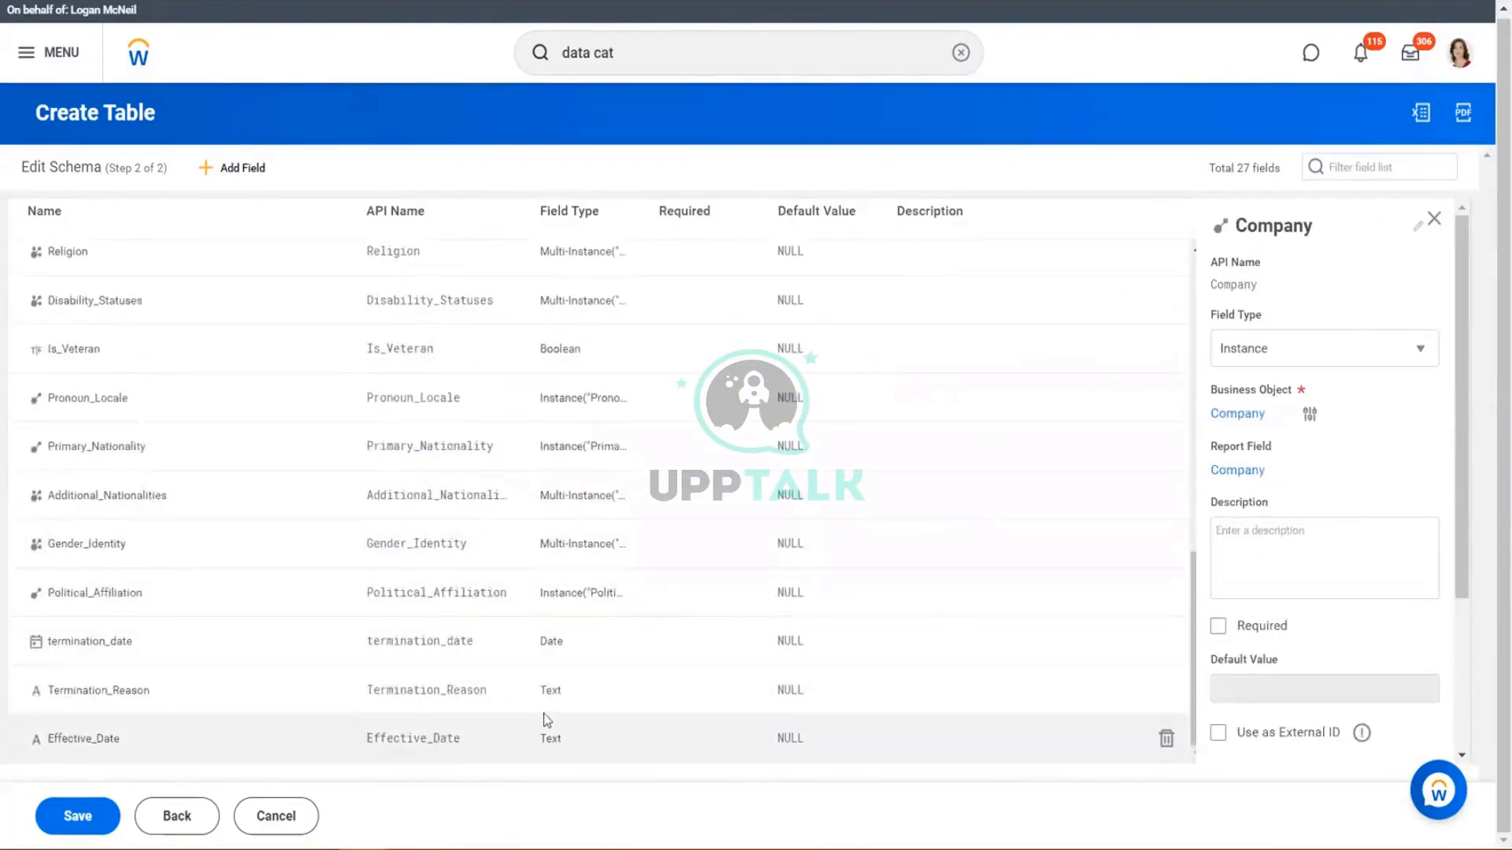
left_click(543, 719)
left_click_drag(18, 172, 75, 168)
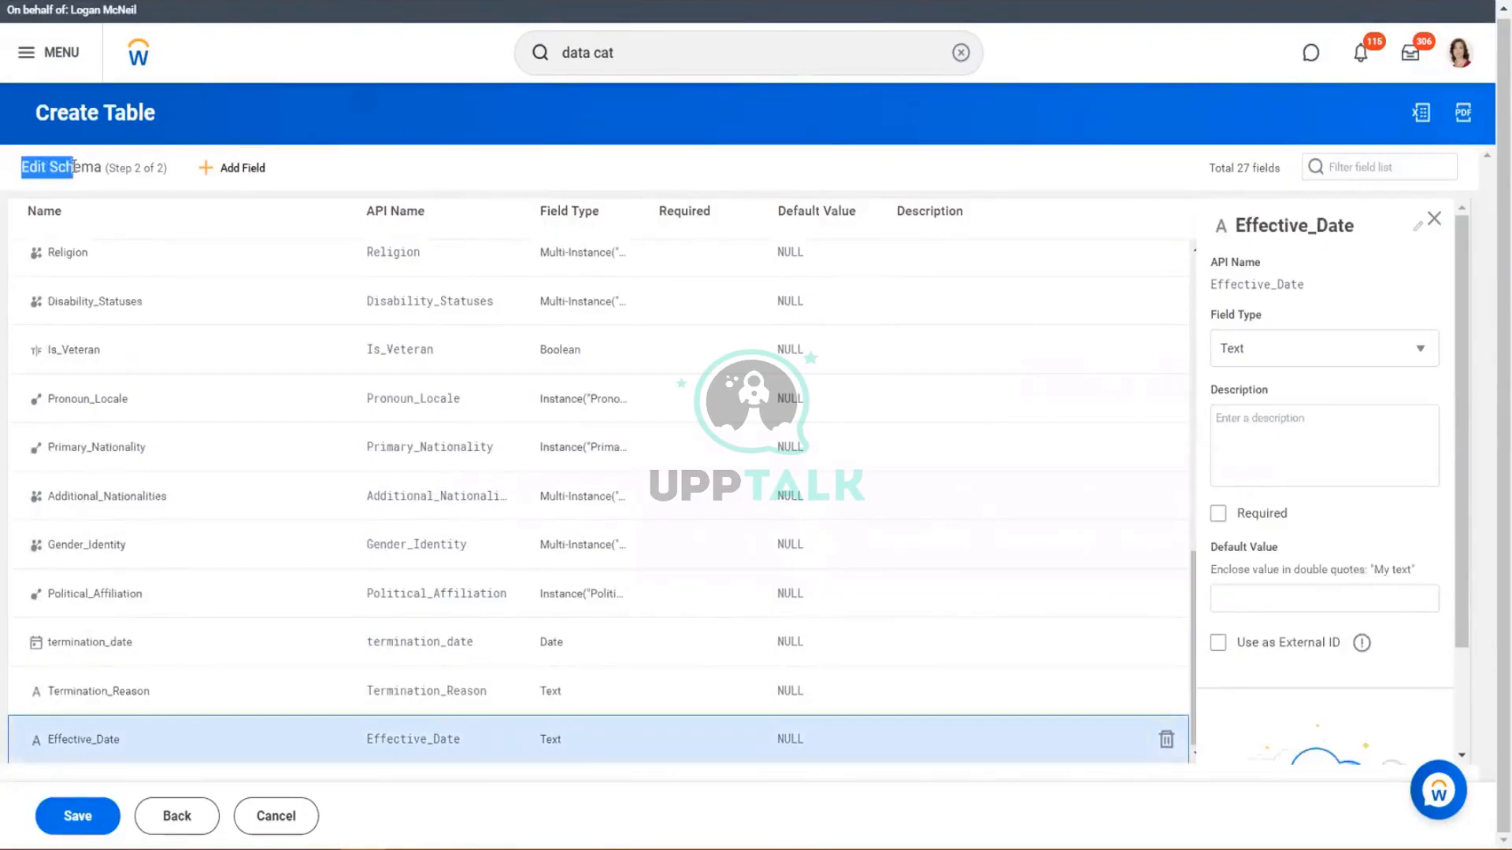
left_click_drag(298, 167, 209, 134)
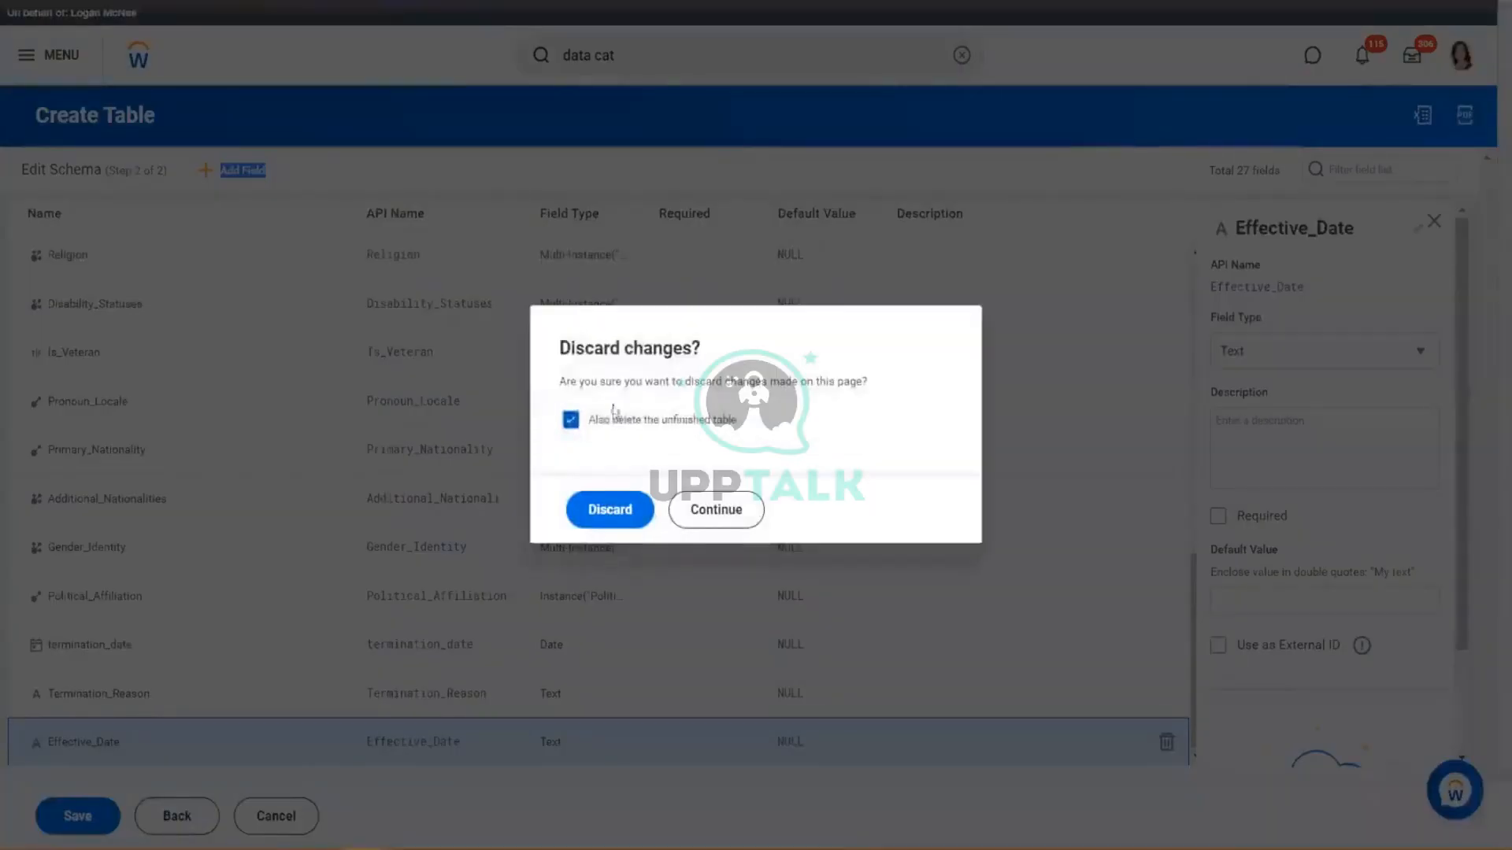
Step: Discard the schema changes together with the unfinished table, and switch to the Excel outline to select the Manually topic
left_click(619, 514)
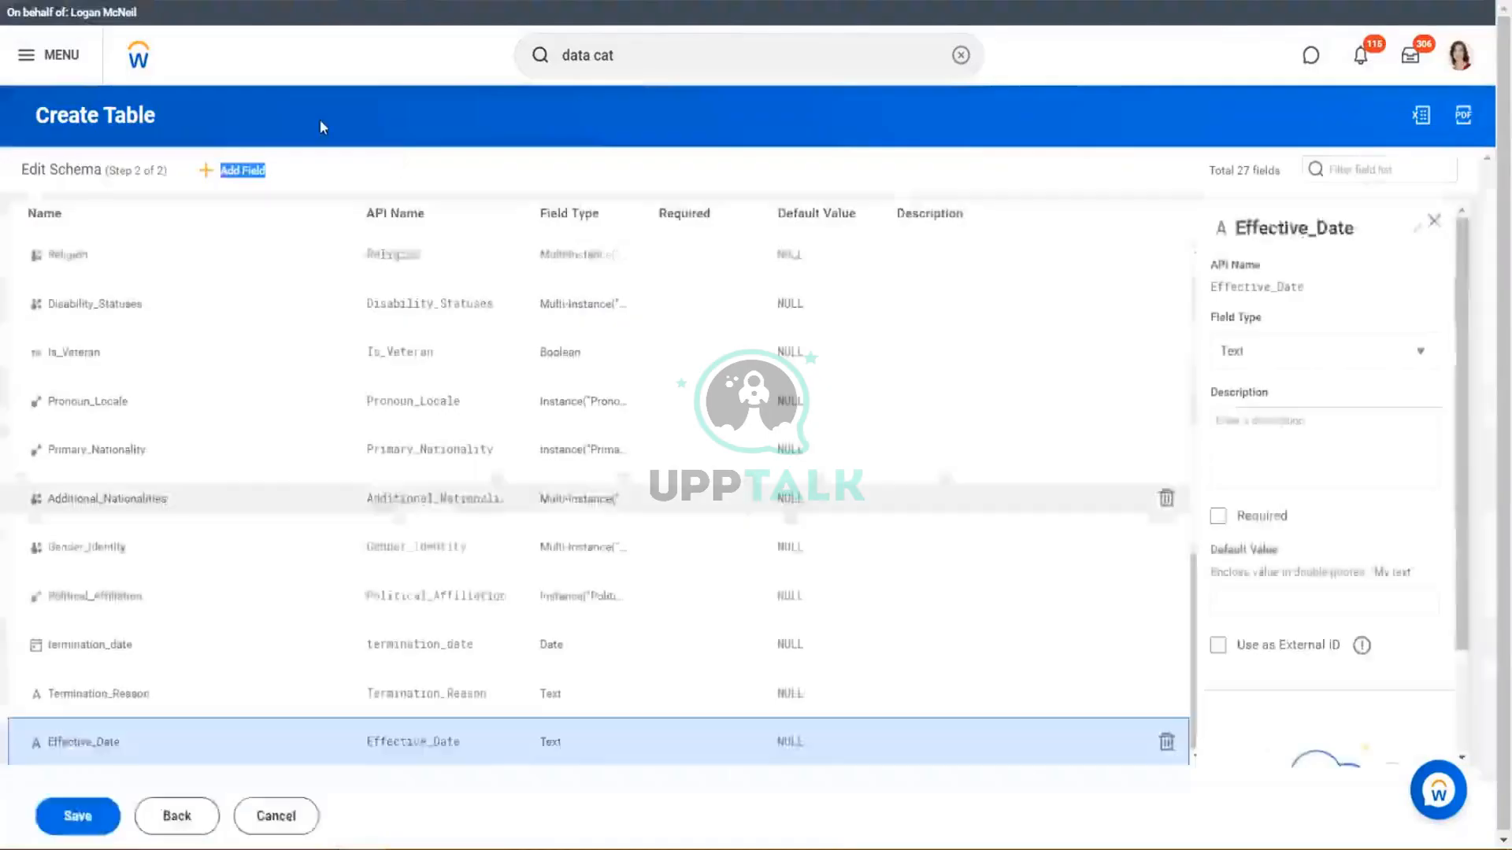
key("alt+Tab")
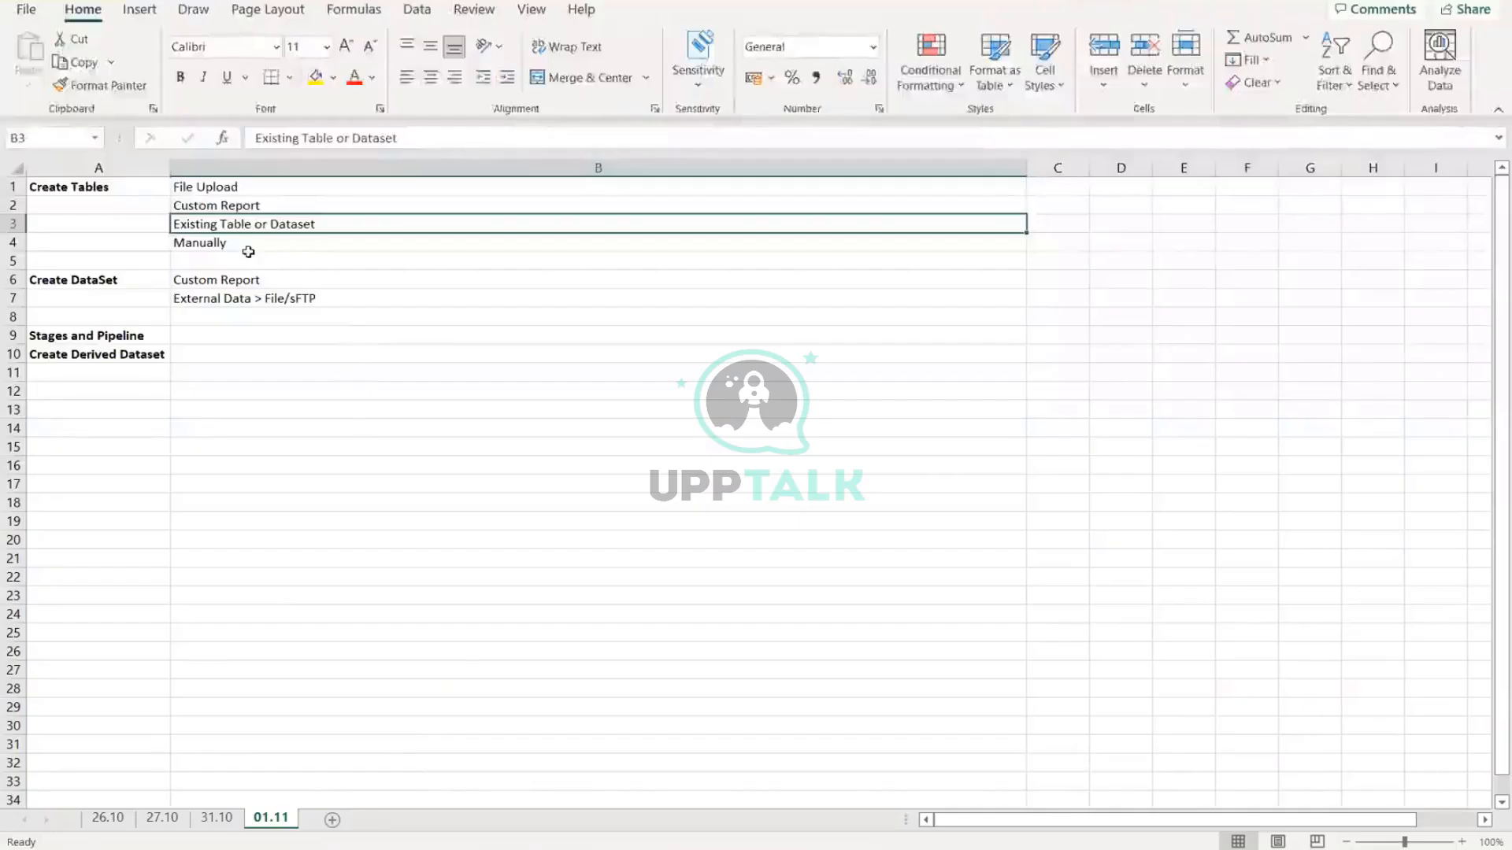
left_click(249, 242)
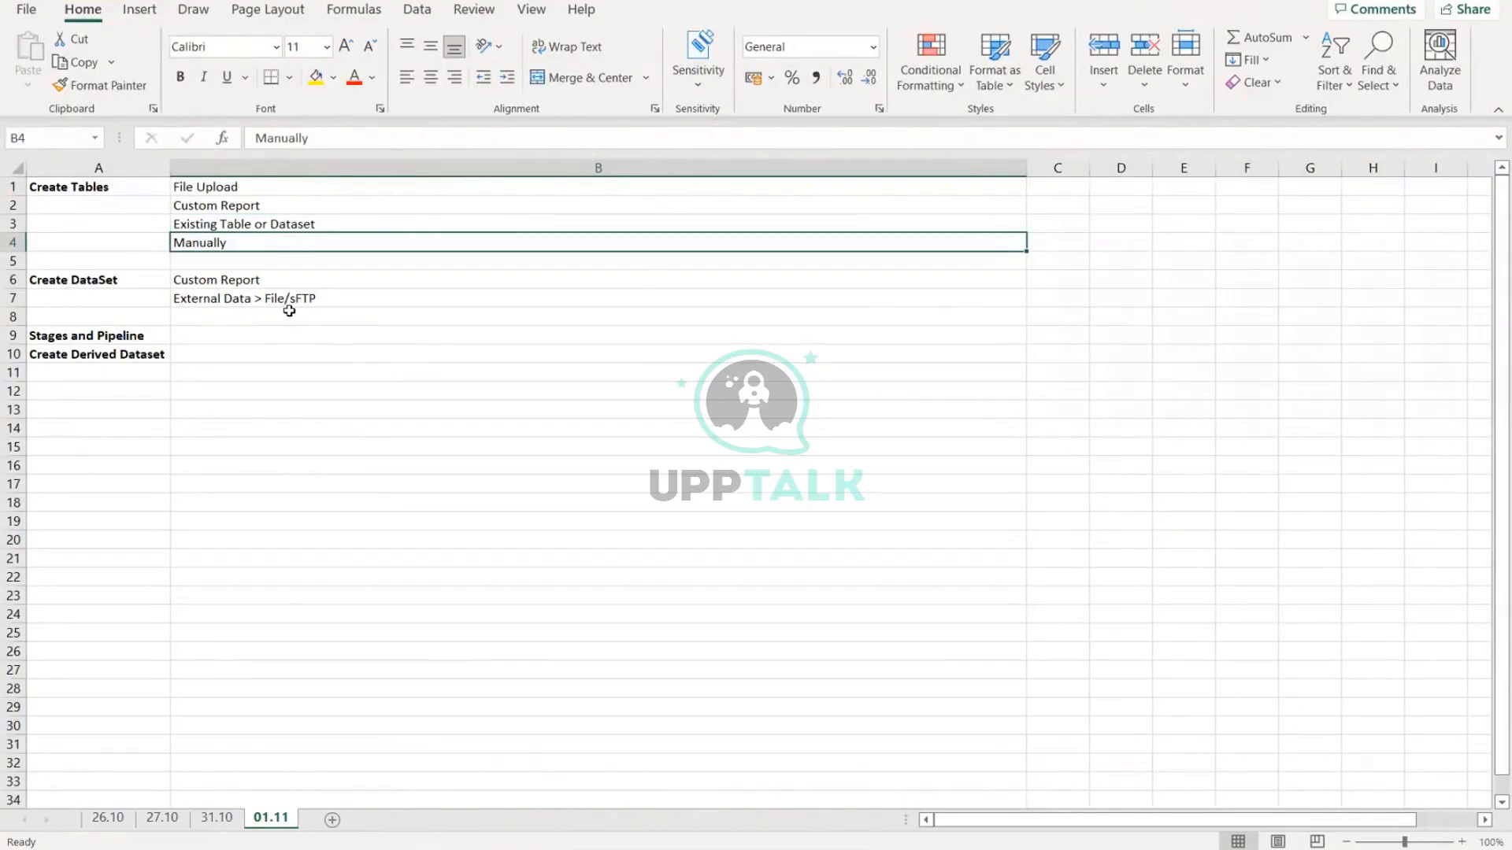
Step: Switch back to the Workday Data Catalog and start a new table named "ZF_Training - Manual Table"
key("alt+Tab")
left_click(75, 181)
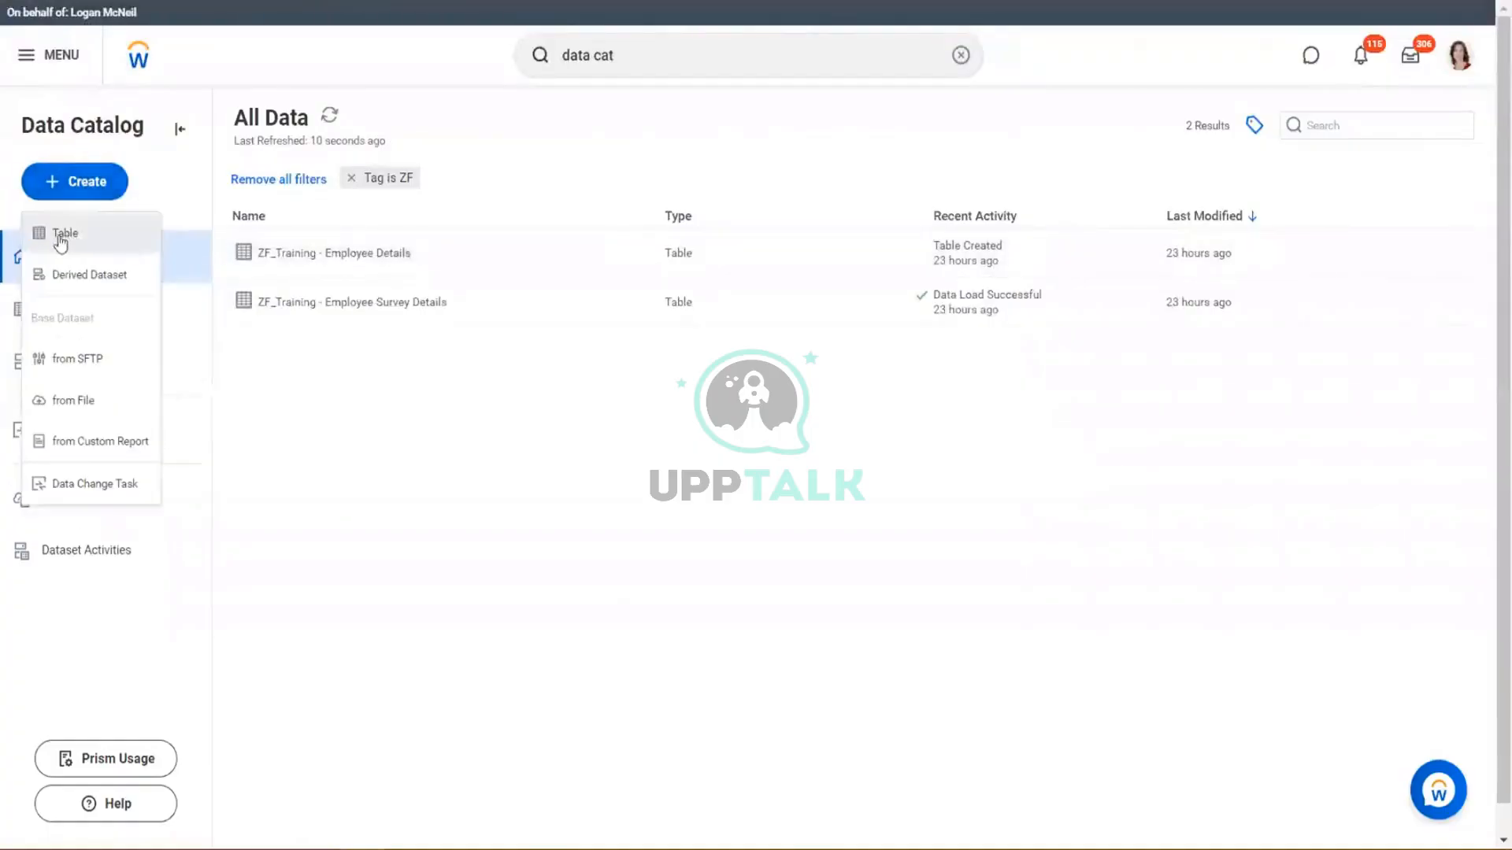
left_click(60, 244)
left_click(139, 265)
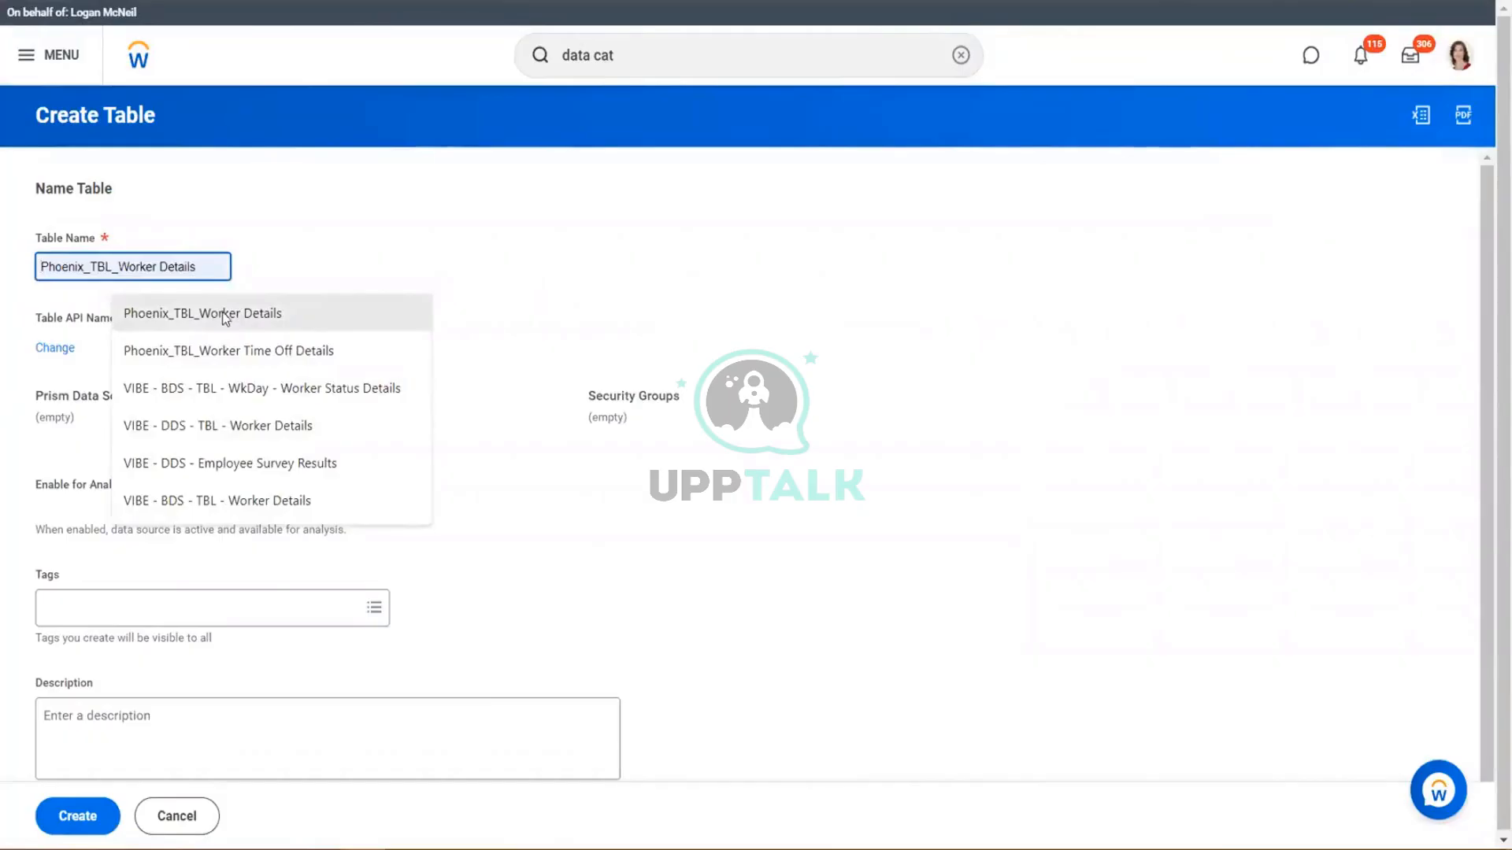
type("zf")
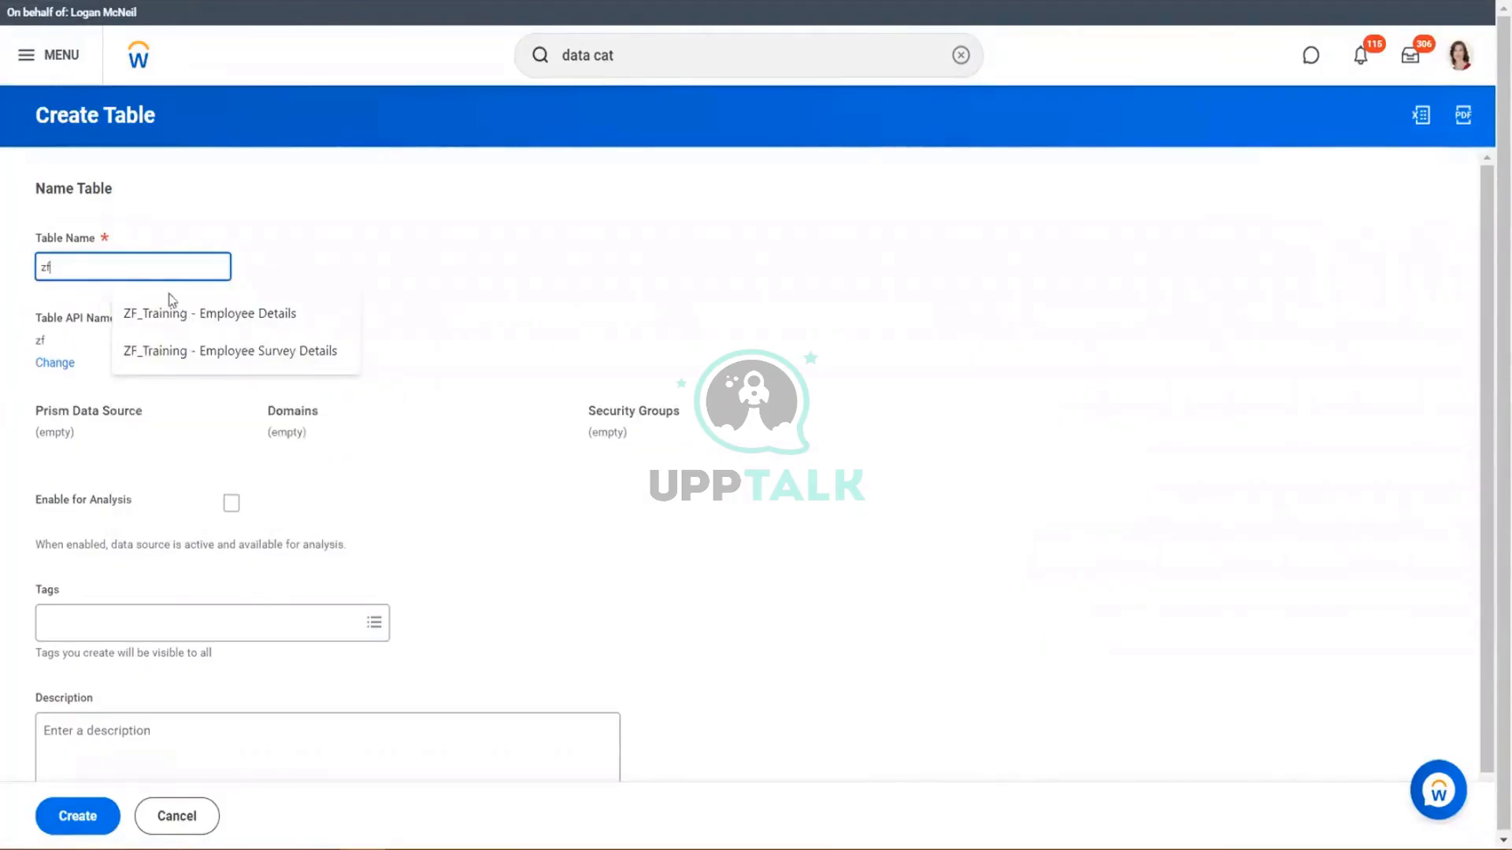
left_click(188, 301)
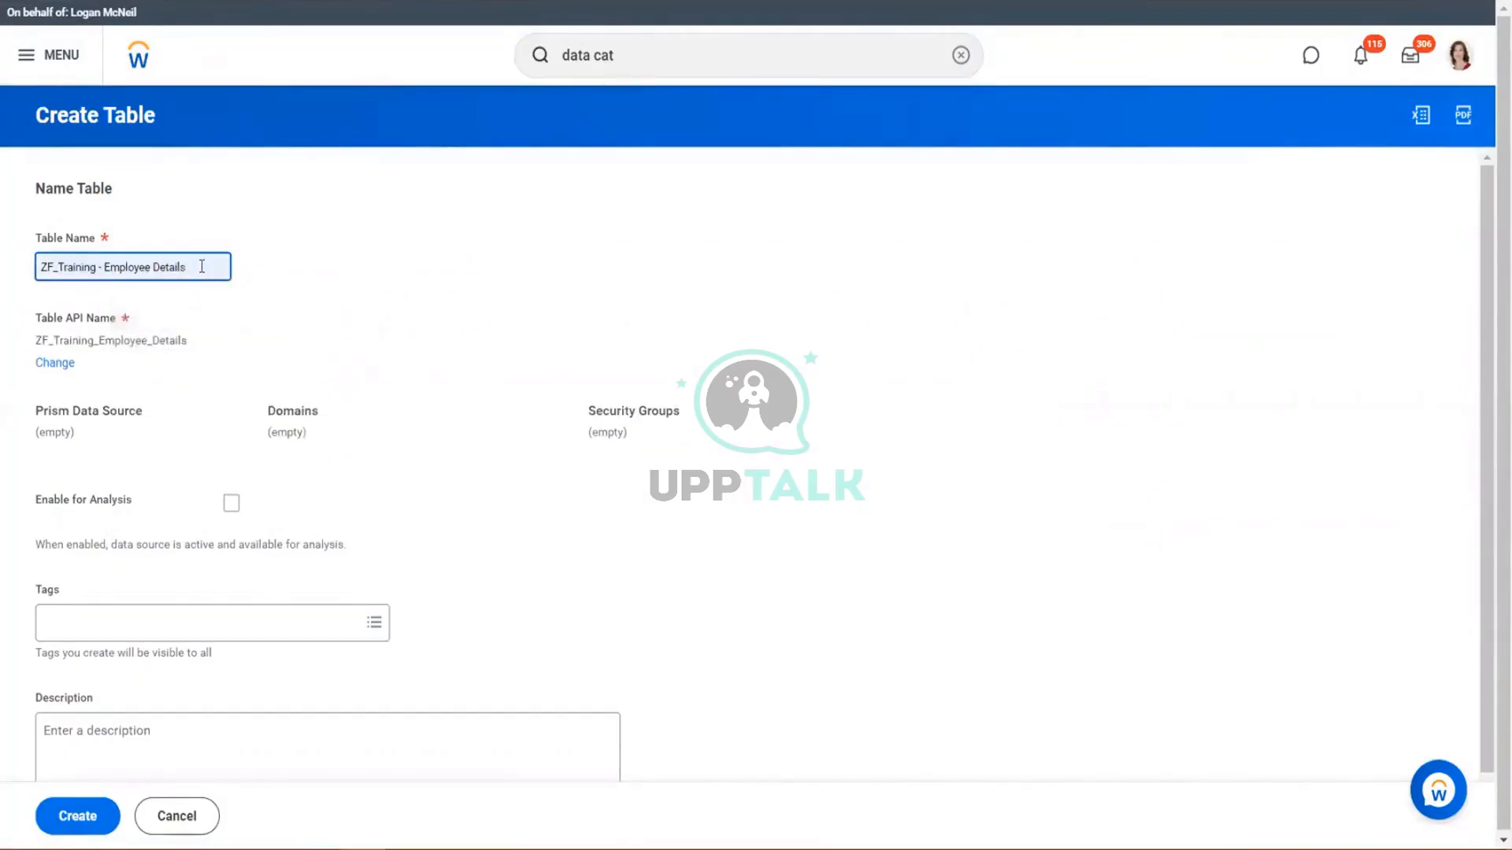
key("BackSpace")
key("BackSpace")
key("BackSpace")
key("BackSpace")
key("BackSpace")
key("BackSpace")
key("BackSpace")
key("BackSpace")
key("BackSpace")
key("BackSpace")
key("BackSpace")
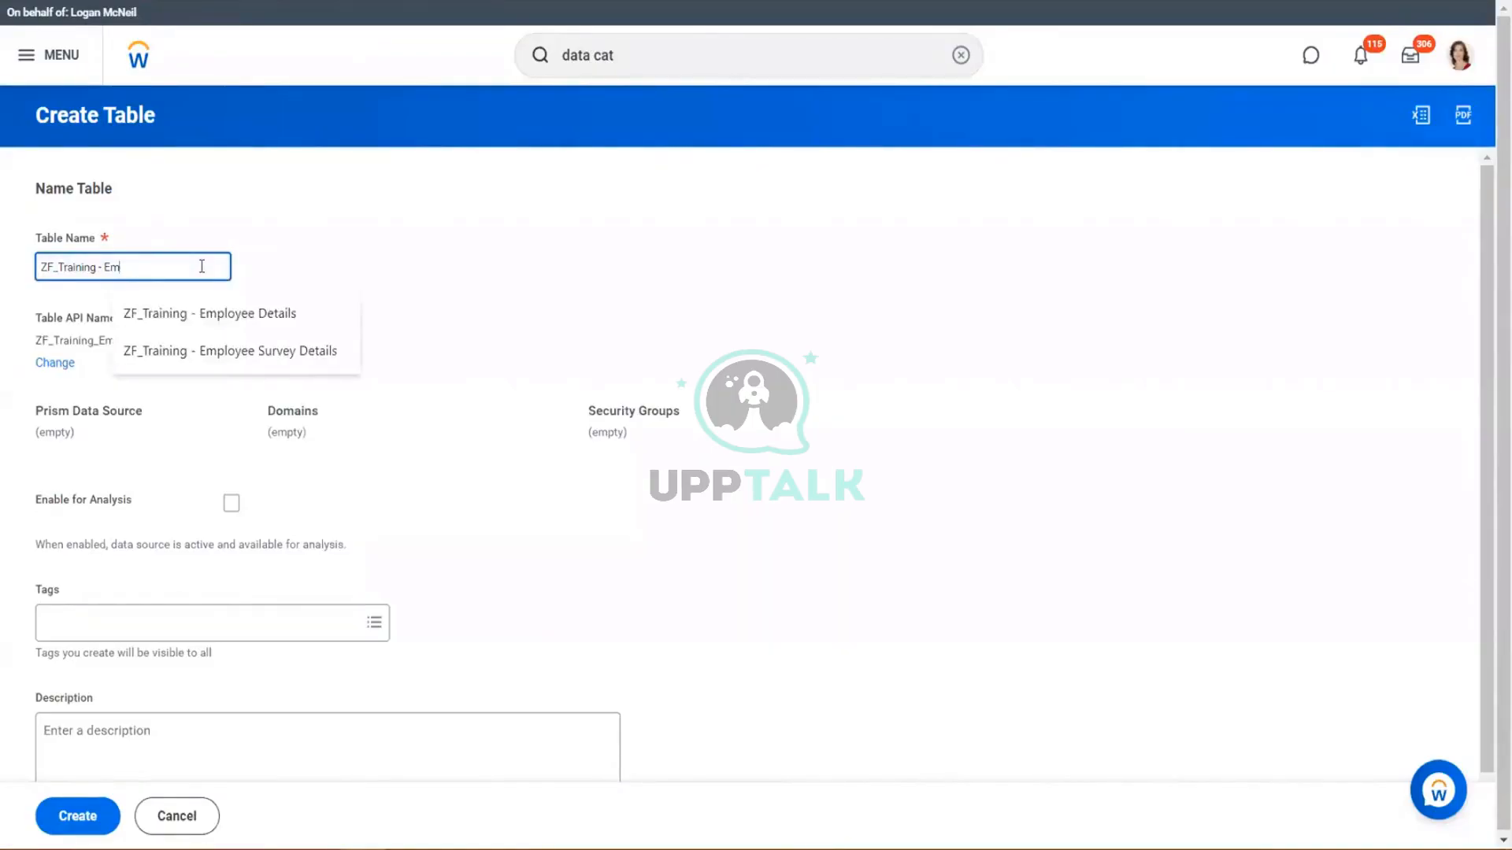
key("BackSpace")
key("BackSpace")
type("Manu")
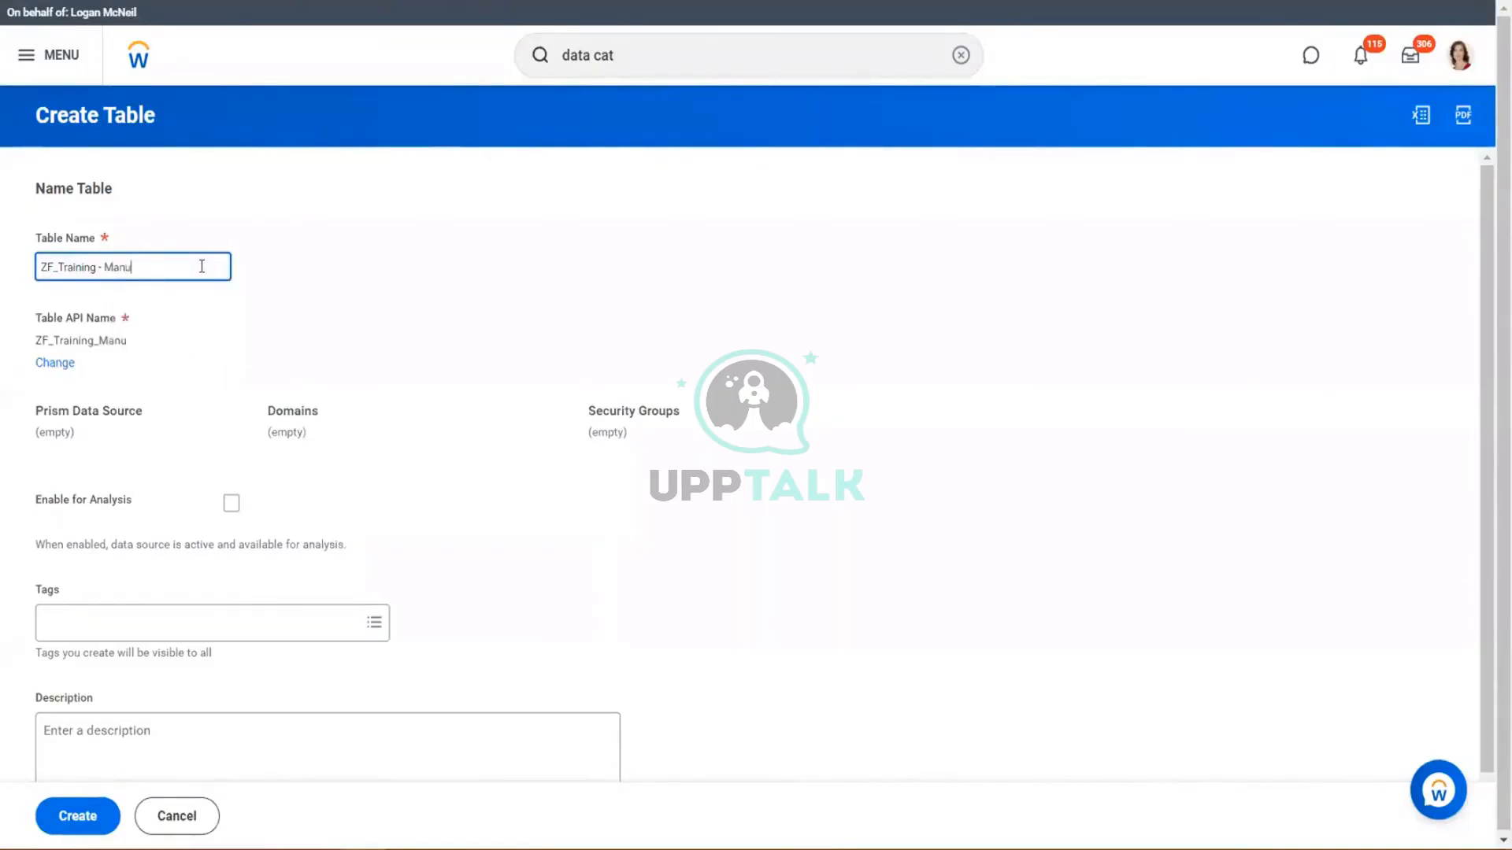
type("al Table")
Step: Tag the manual table with ZF and create it to reach the schema source selection
left_click(74, 627)
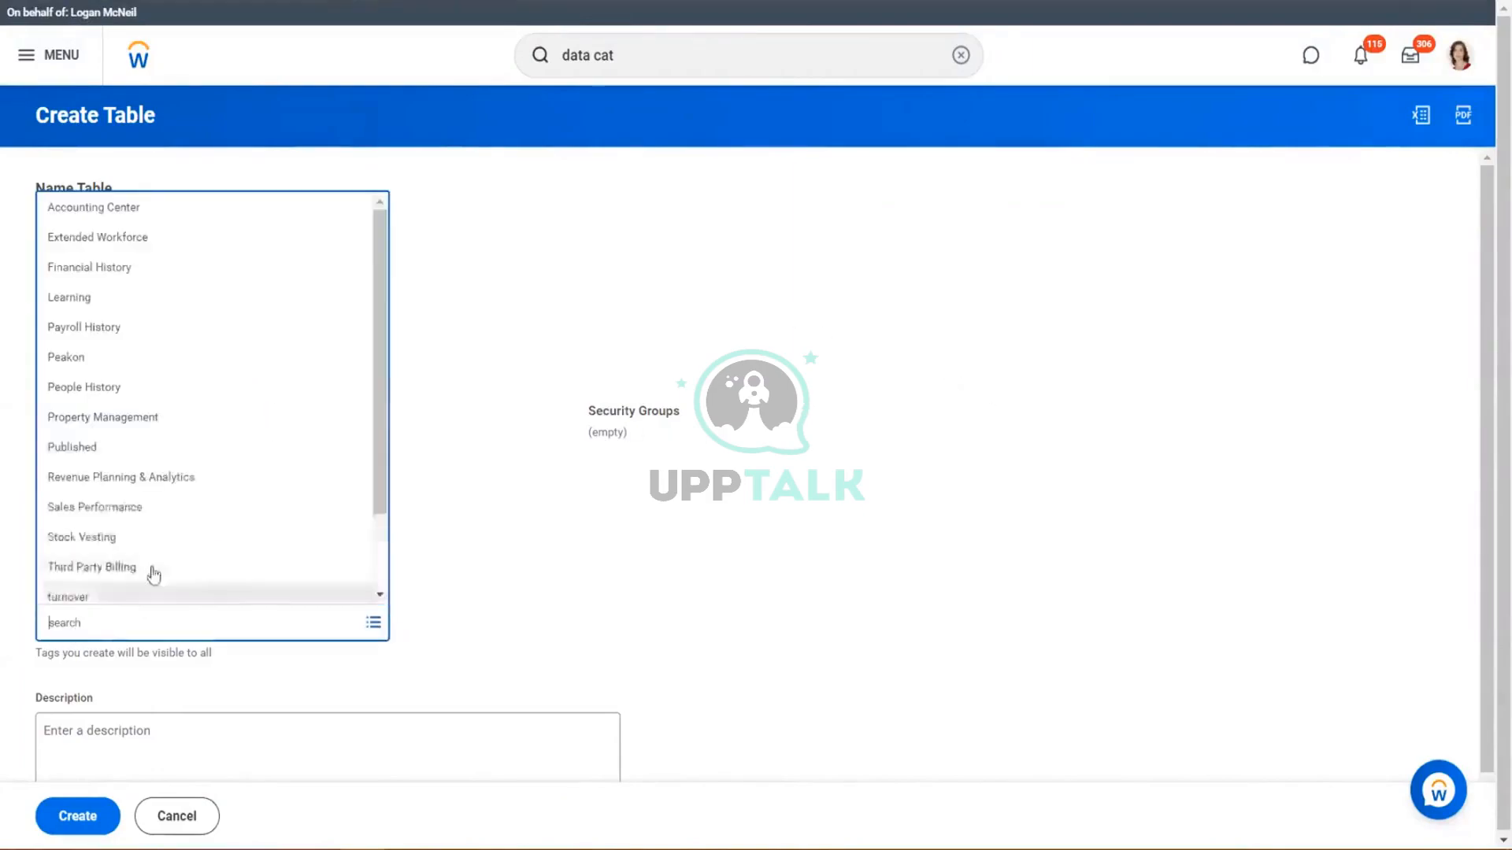
scroll(154, 575, "down", 3)
left_click(105, 561)
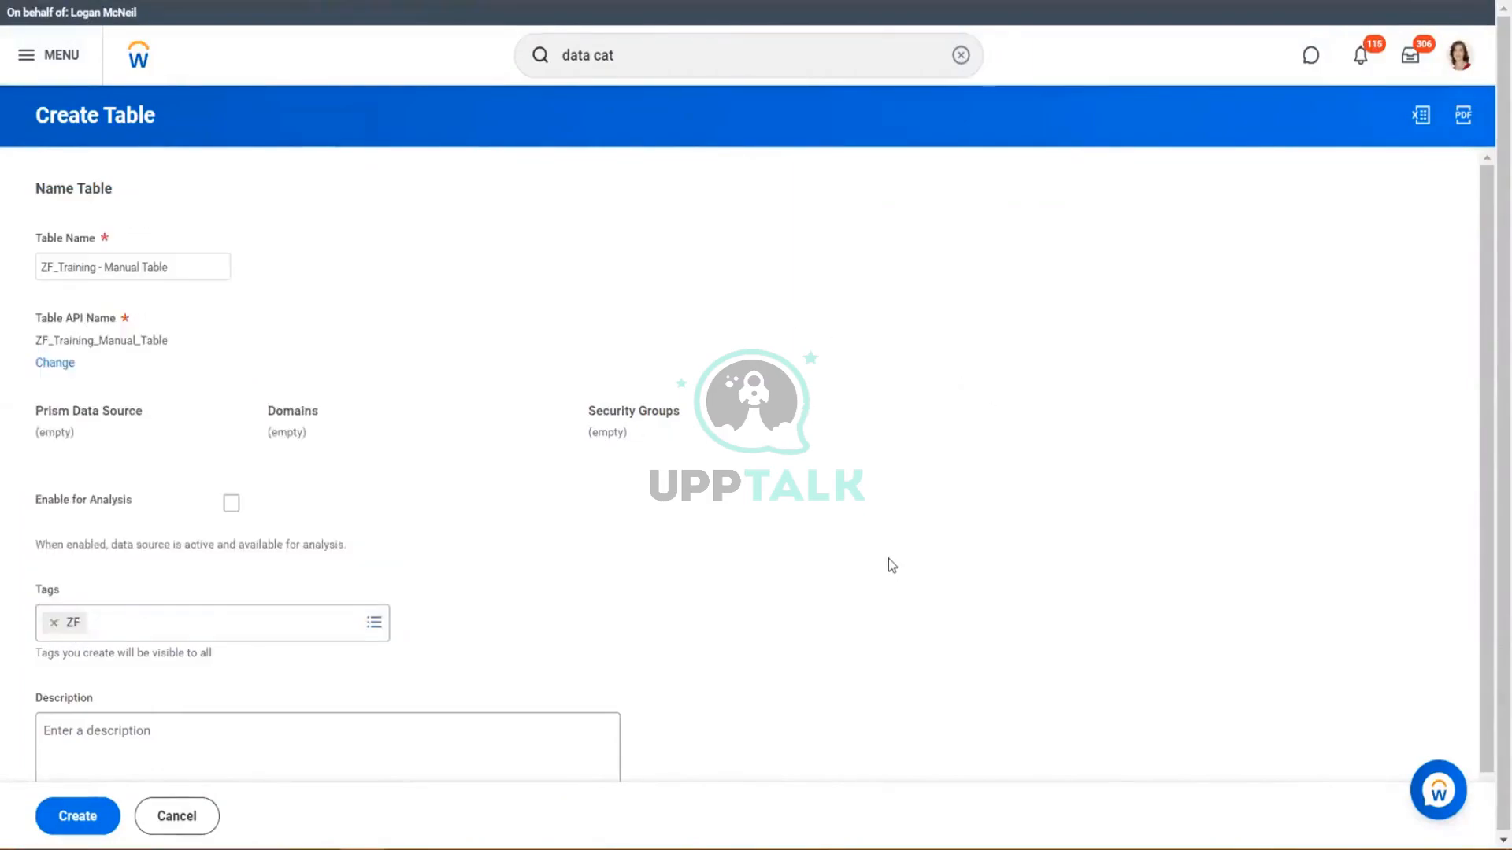
left_click(78, 816)
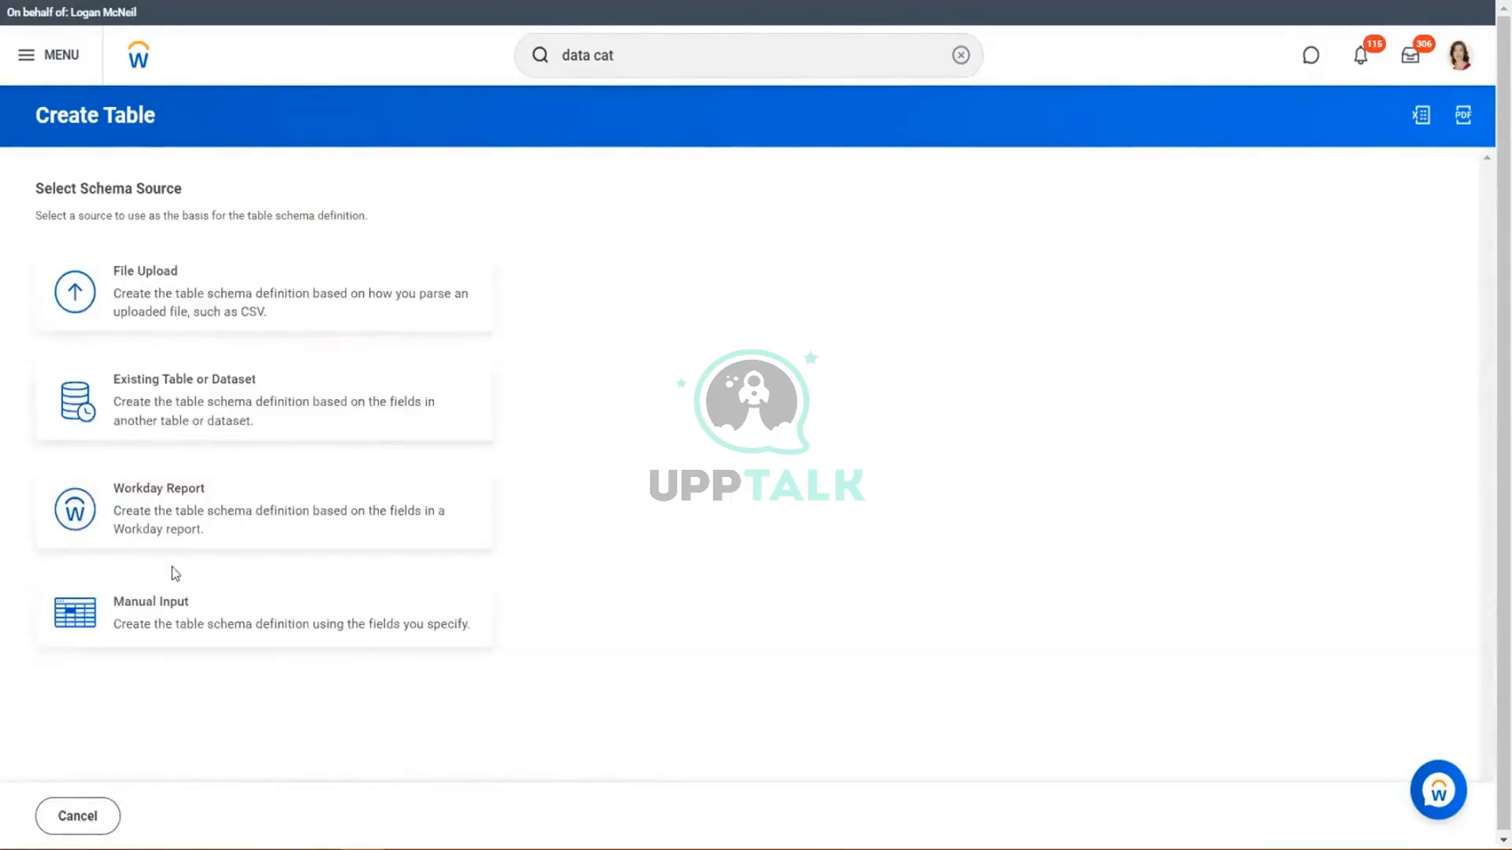
Step: Choose Manual Input as the schema source and add a first field named "worker"
left_click(174, 612)
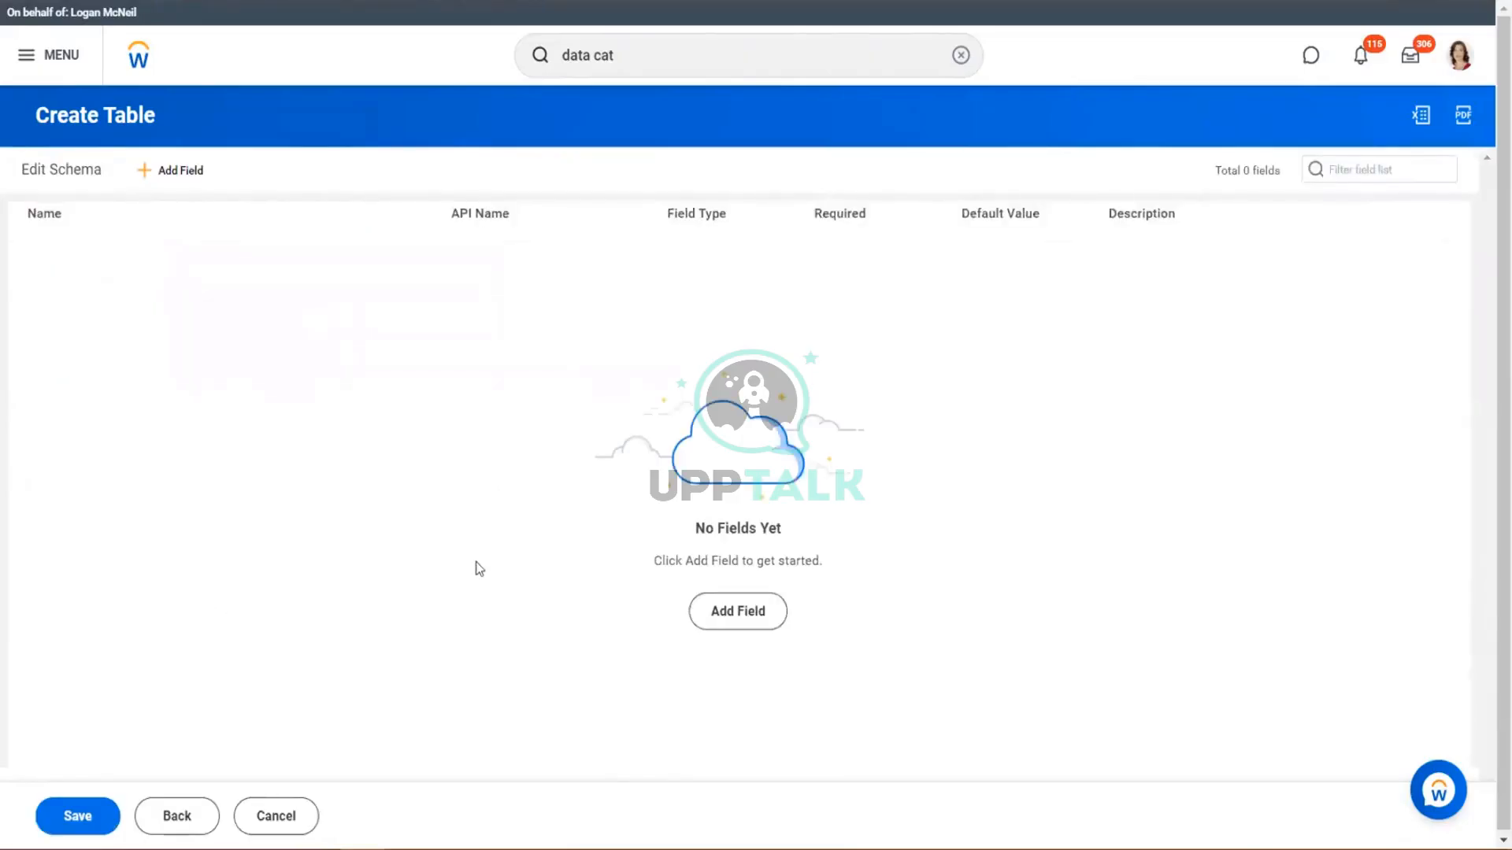
left_click(744, 616)
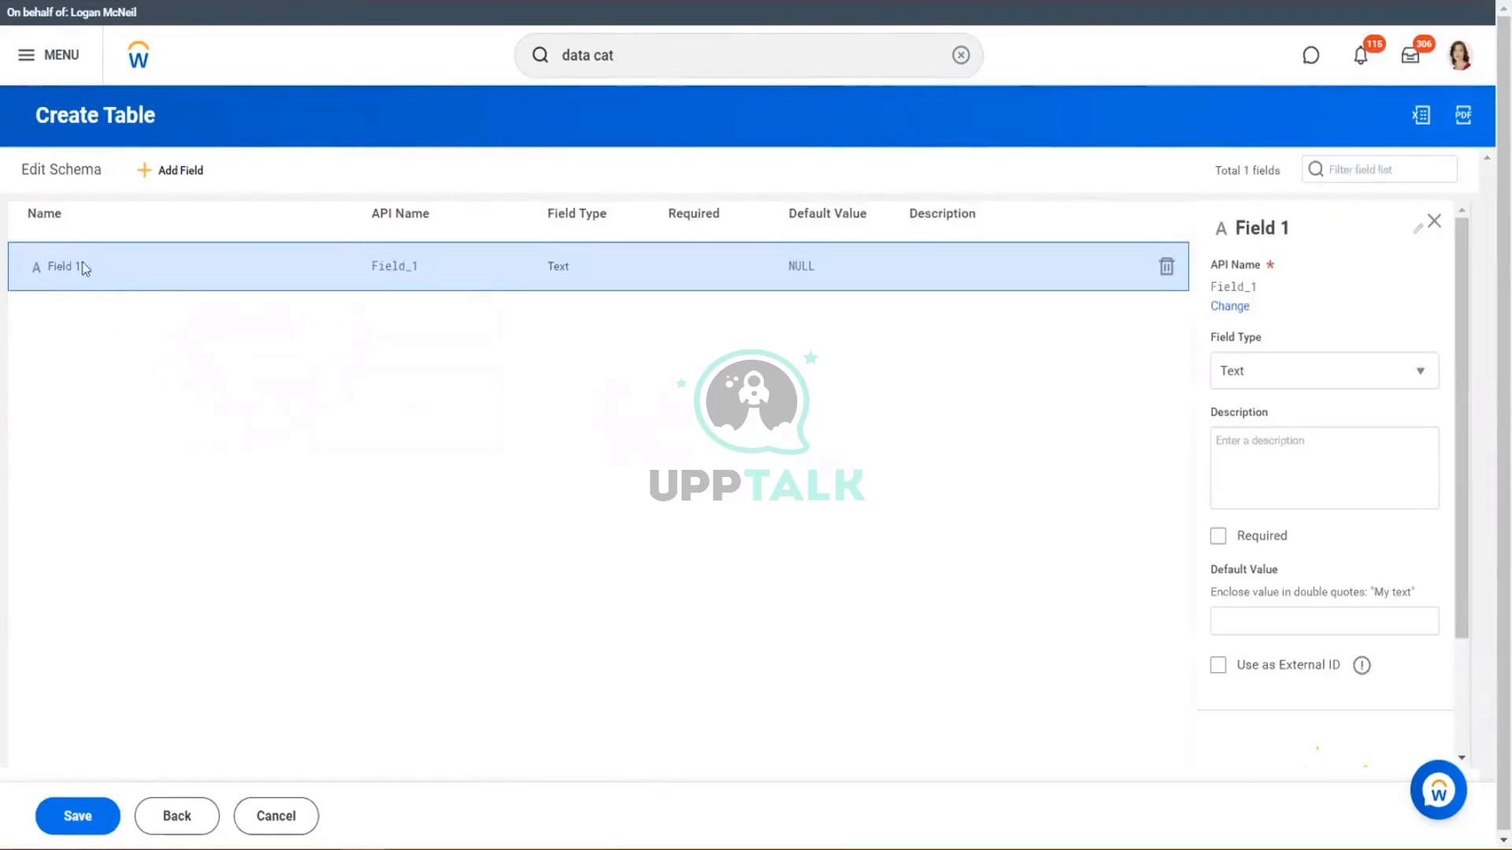
left_click(1320, 228)
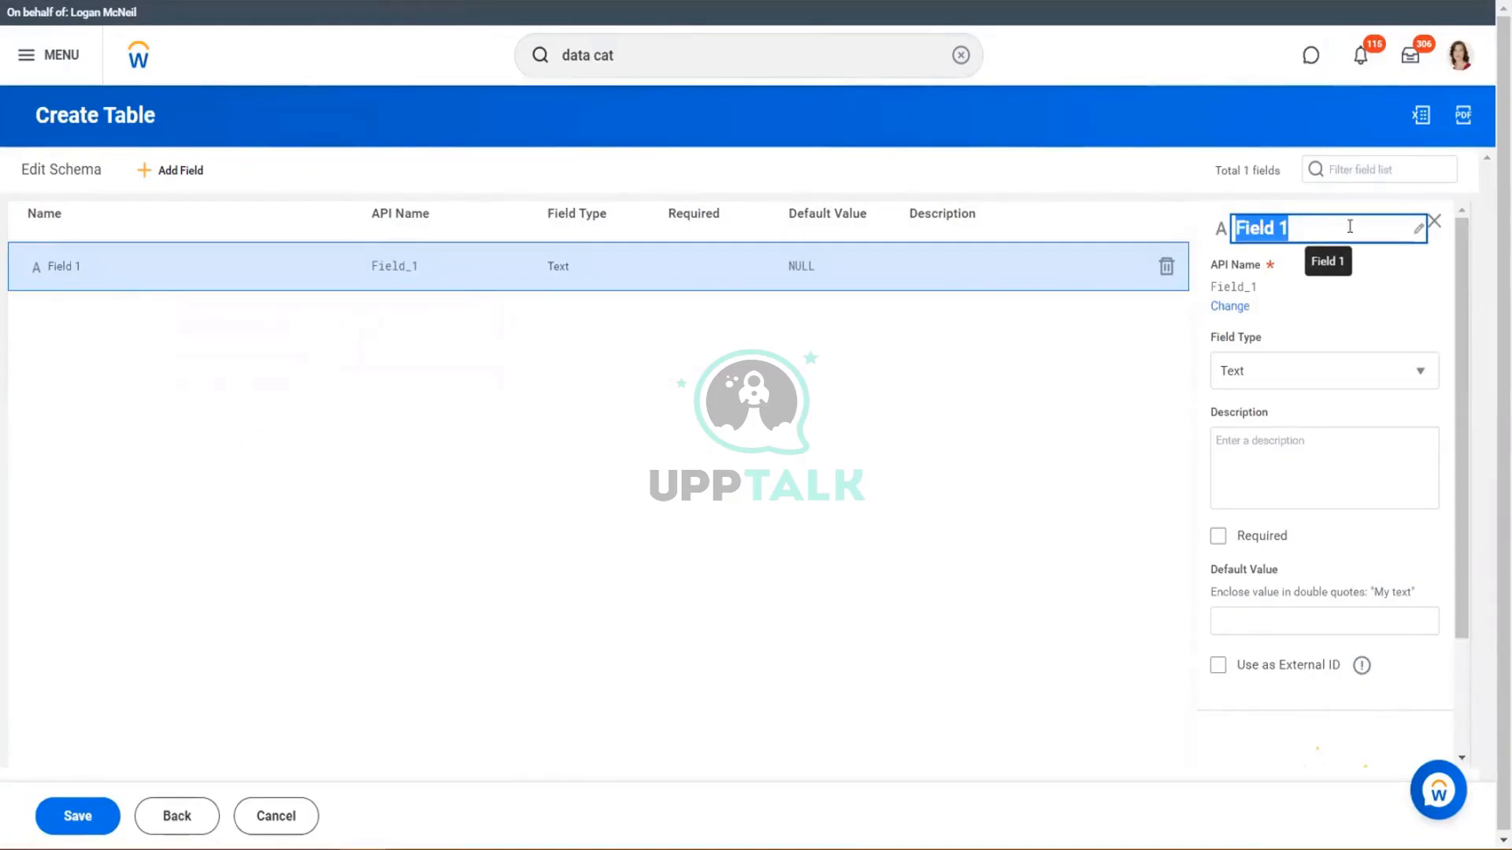
type("Empl")
key("BackSpace")
key("BackSpace")
key("BackSpace")
key("BackSpace")
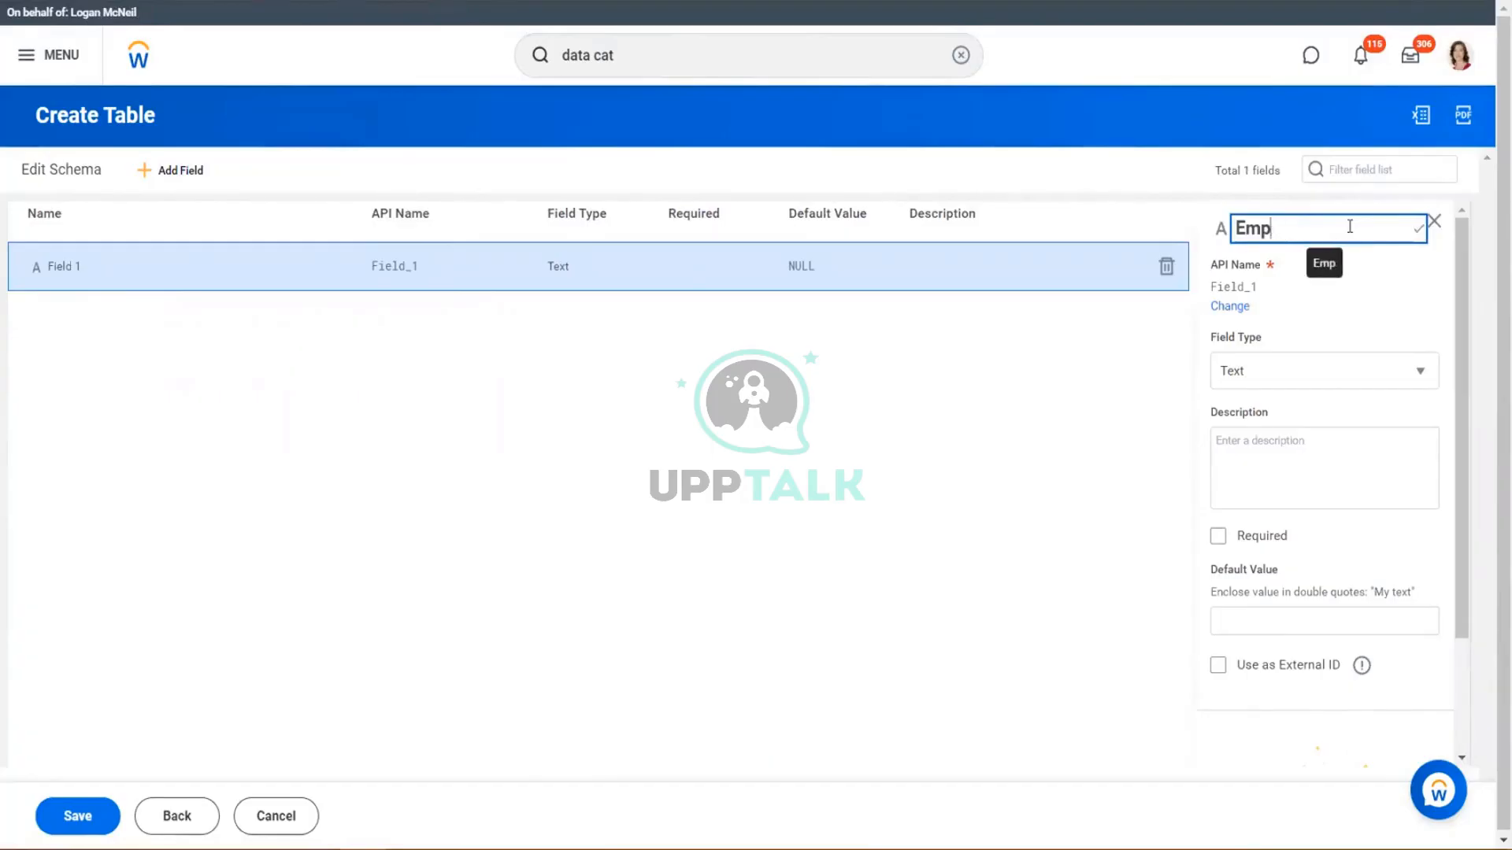
type("worker")
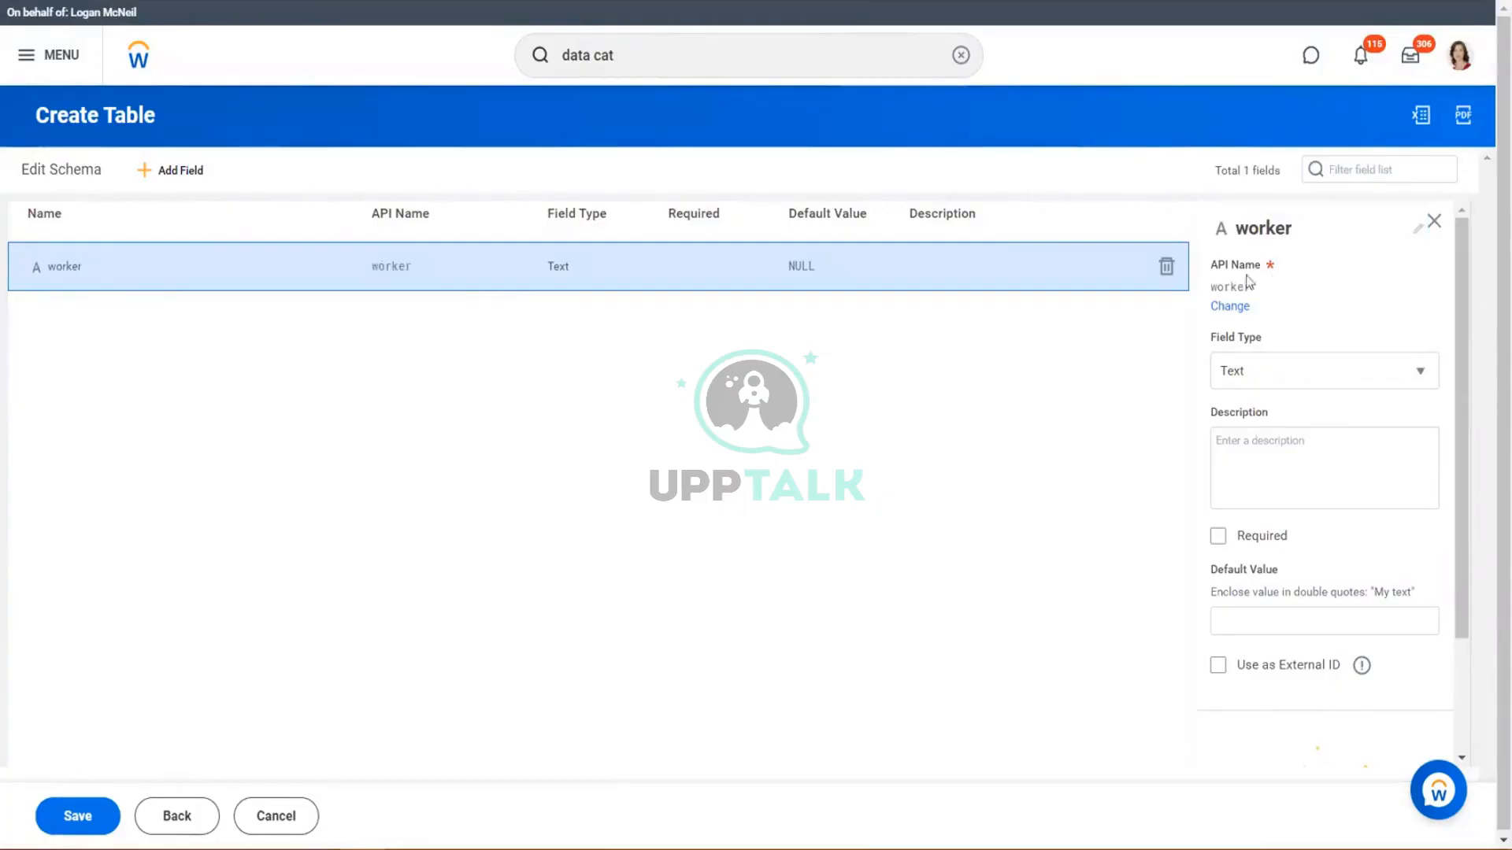
Step: Set the worker field's type to Instance and assign Worker as its business object
left_click_drag(1213, 289, 1230, 290)
left_click(1418, 375)
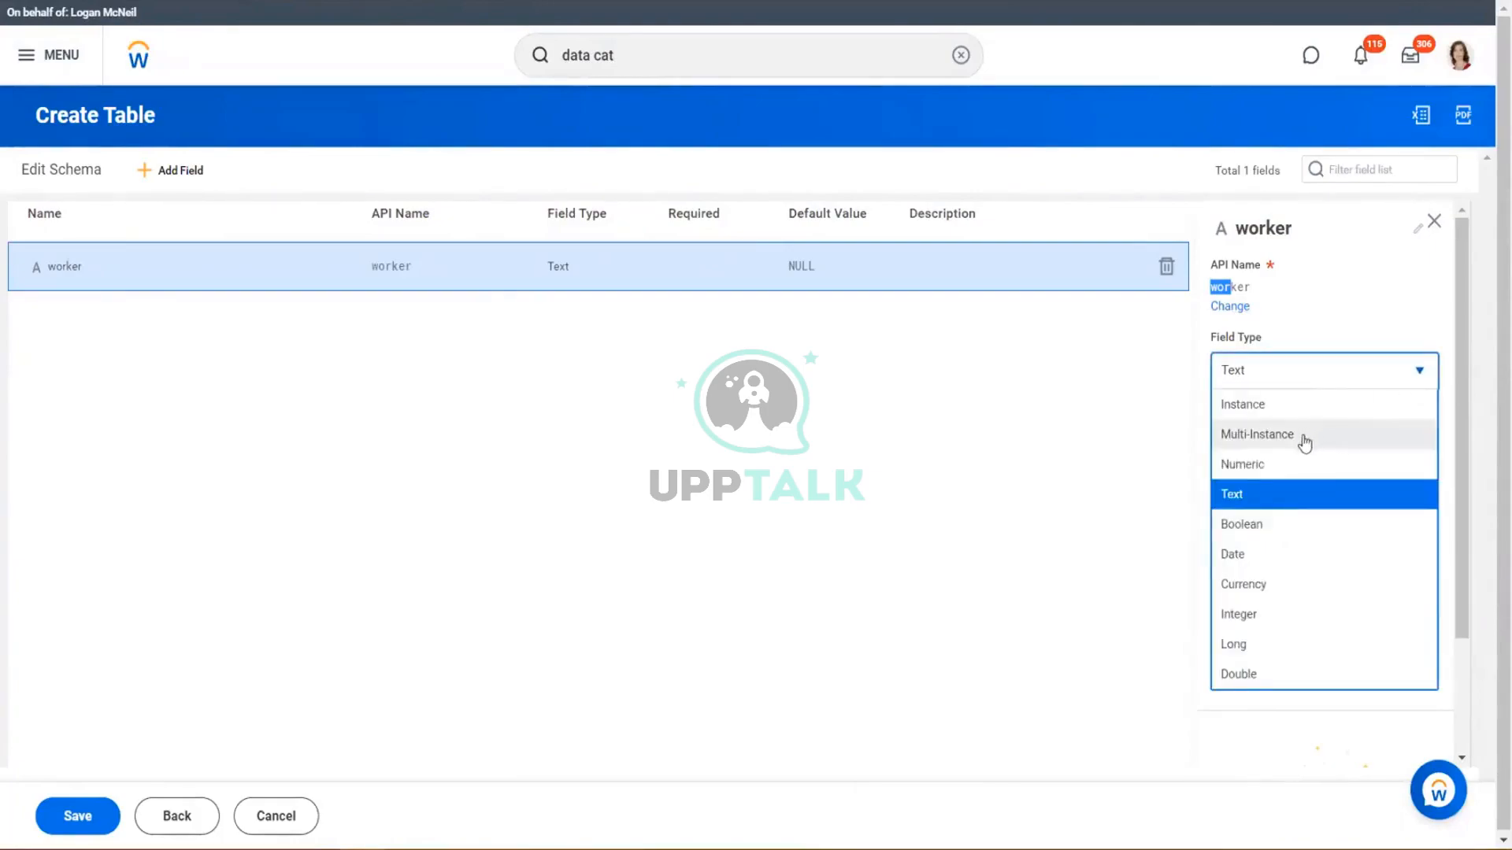
left_click(1269, 406)
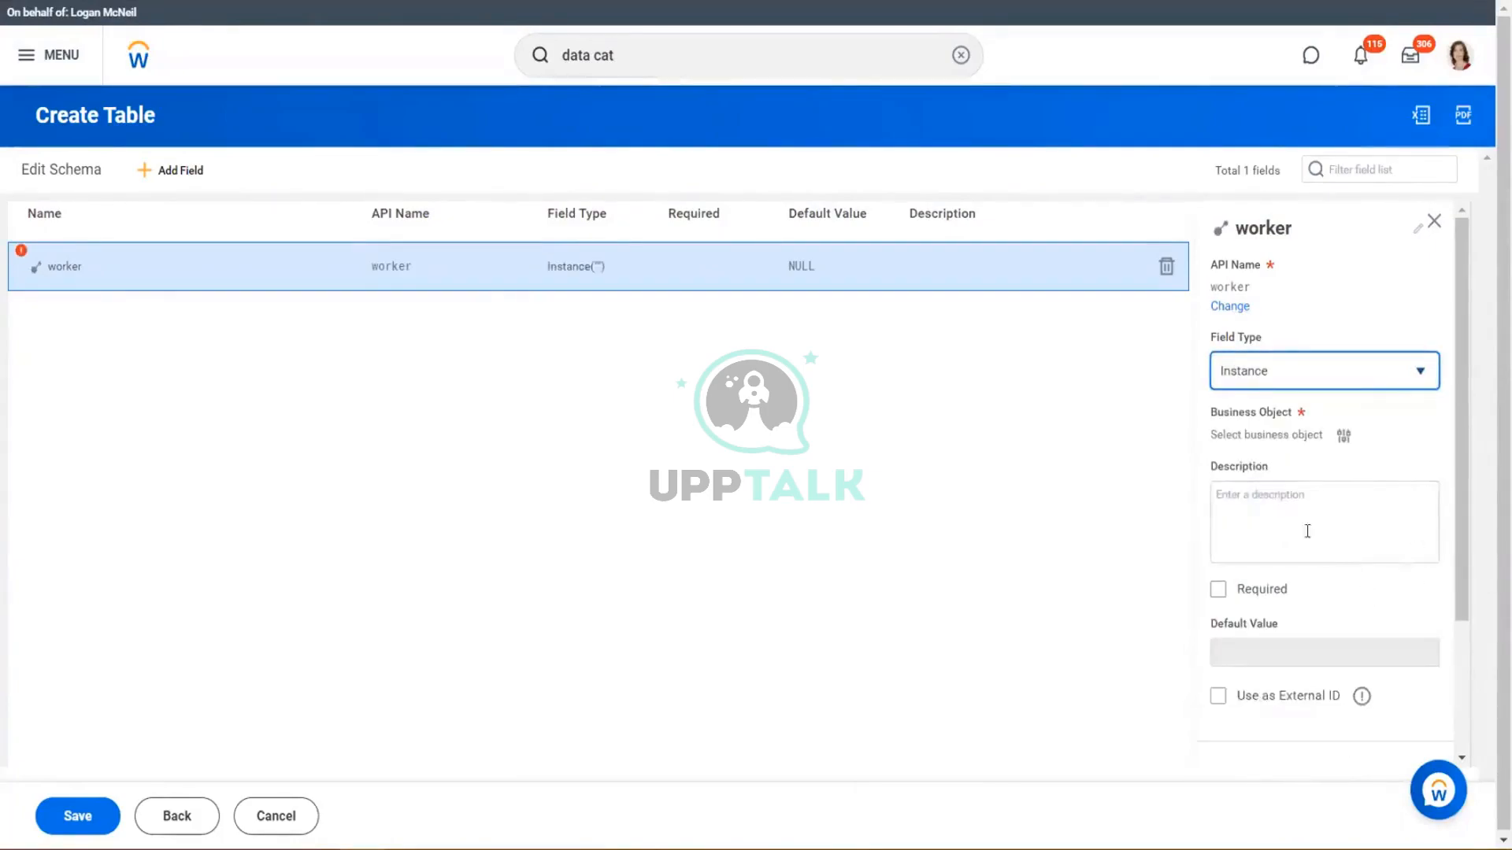
left_click(1346, 438)
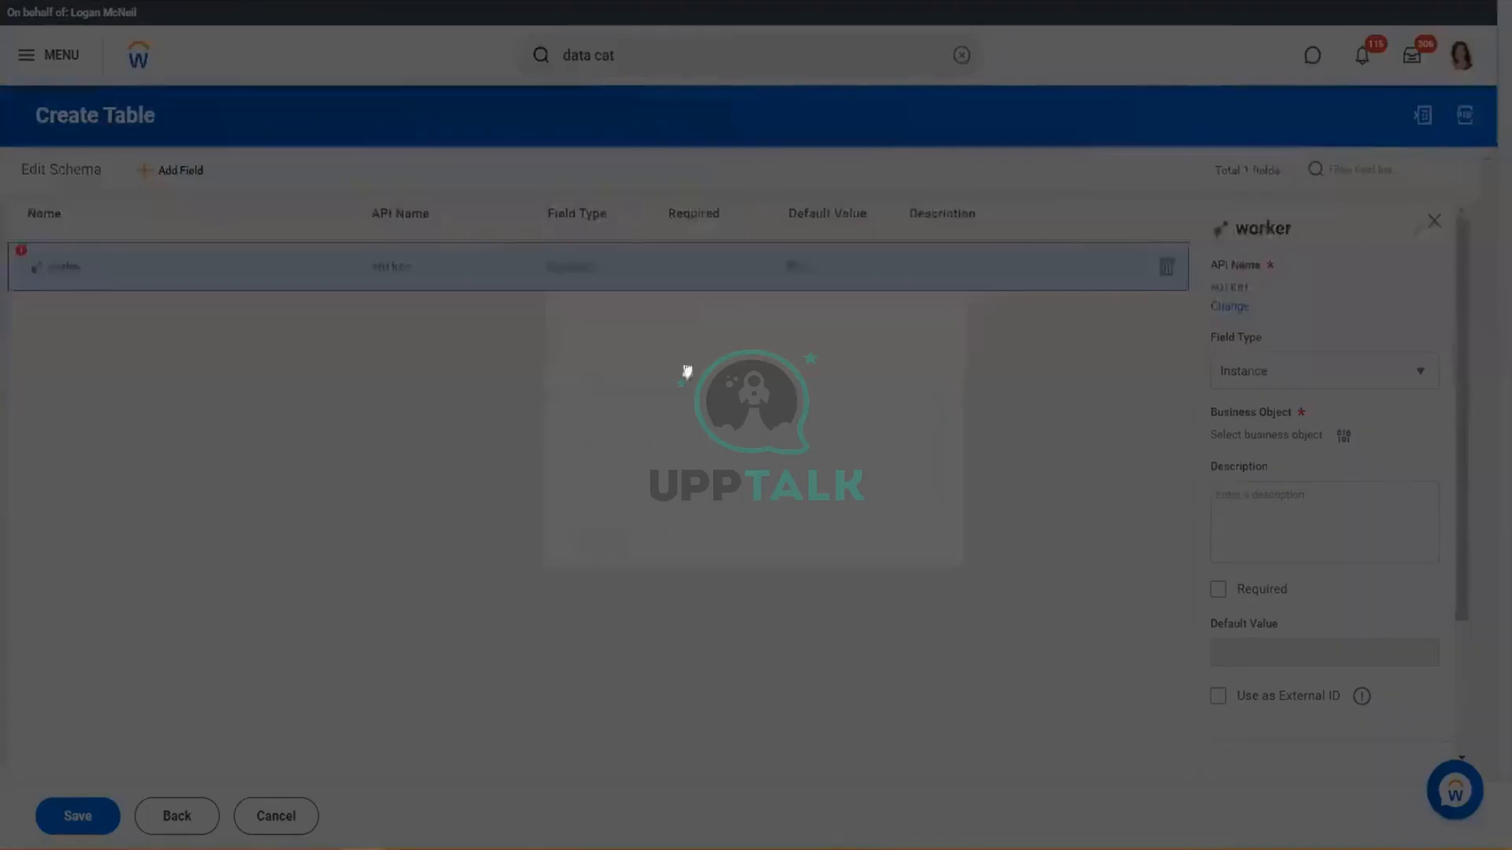
left_click(914, 312)
type("worker")
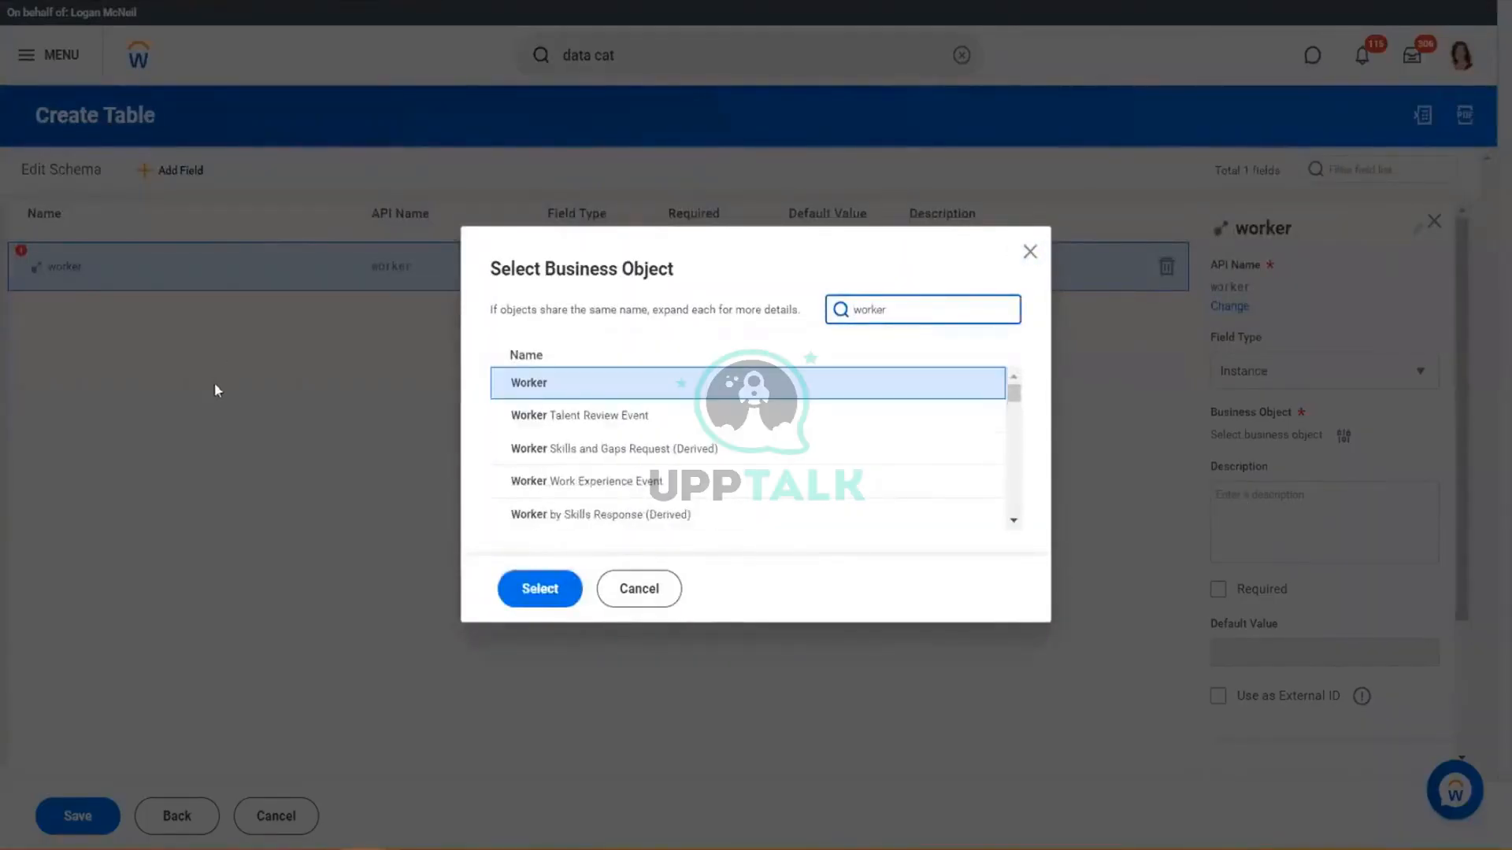
left_click(540, 589)
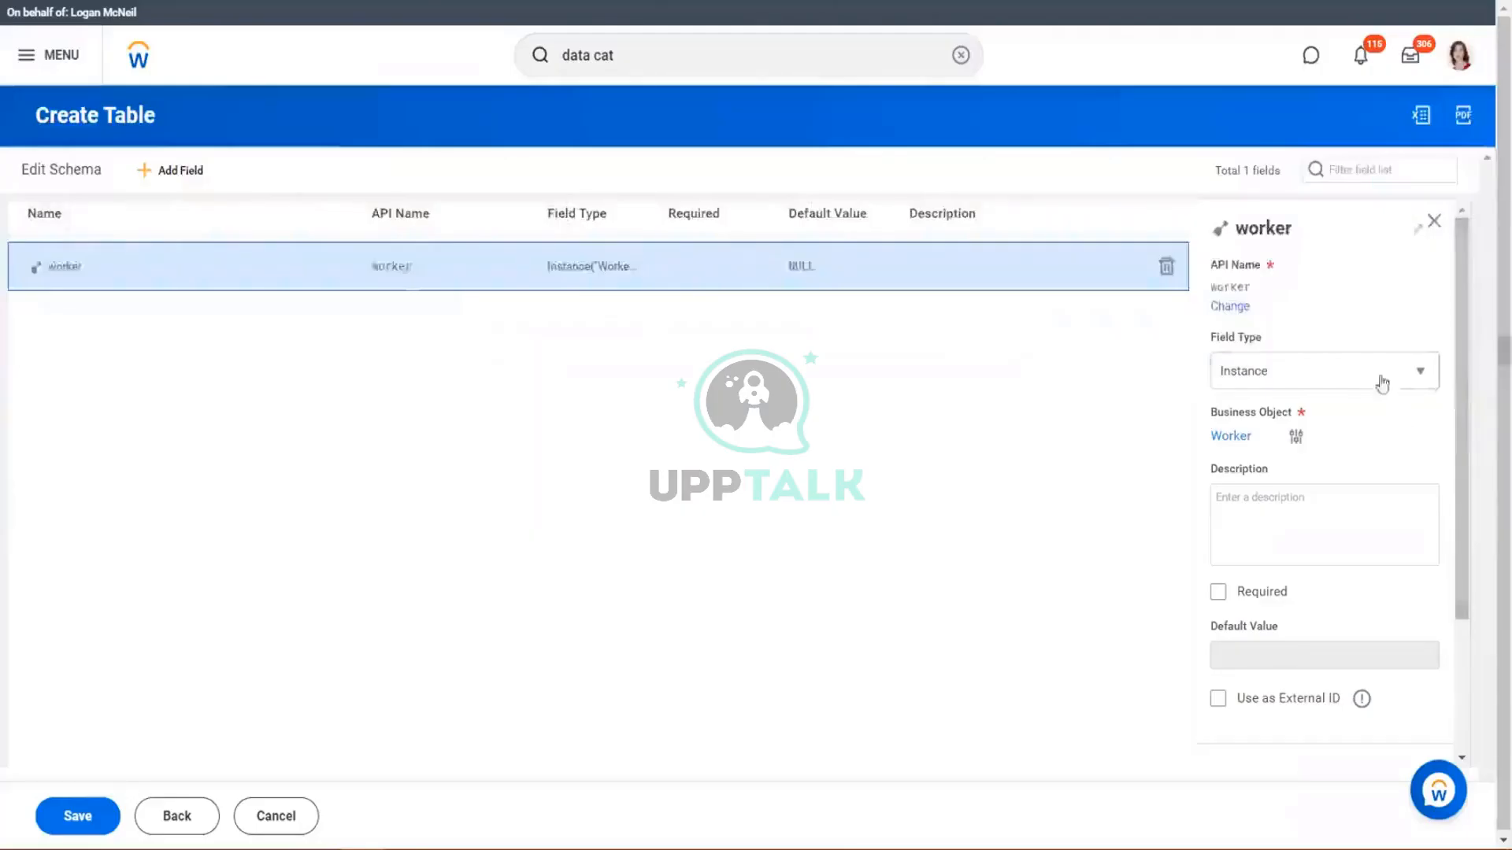
scroll(1377, 438, "down", 3)
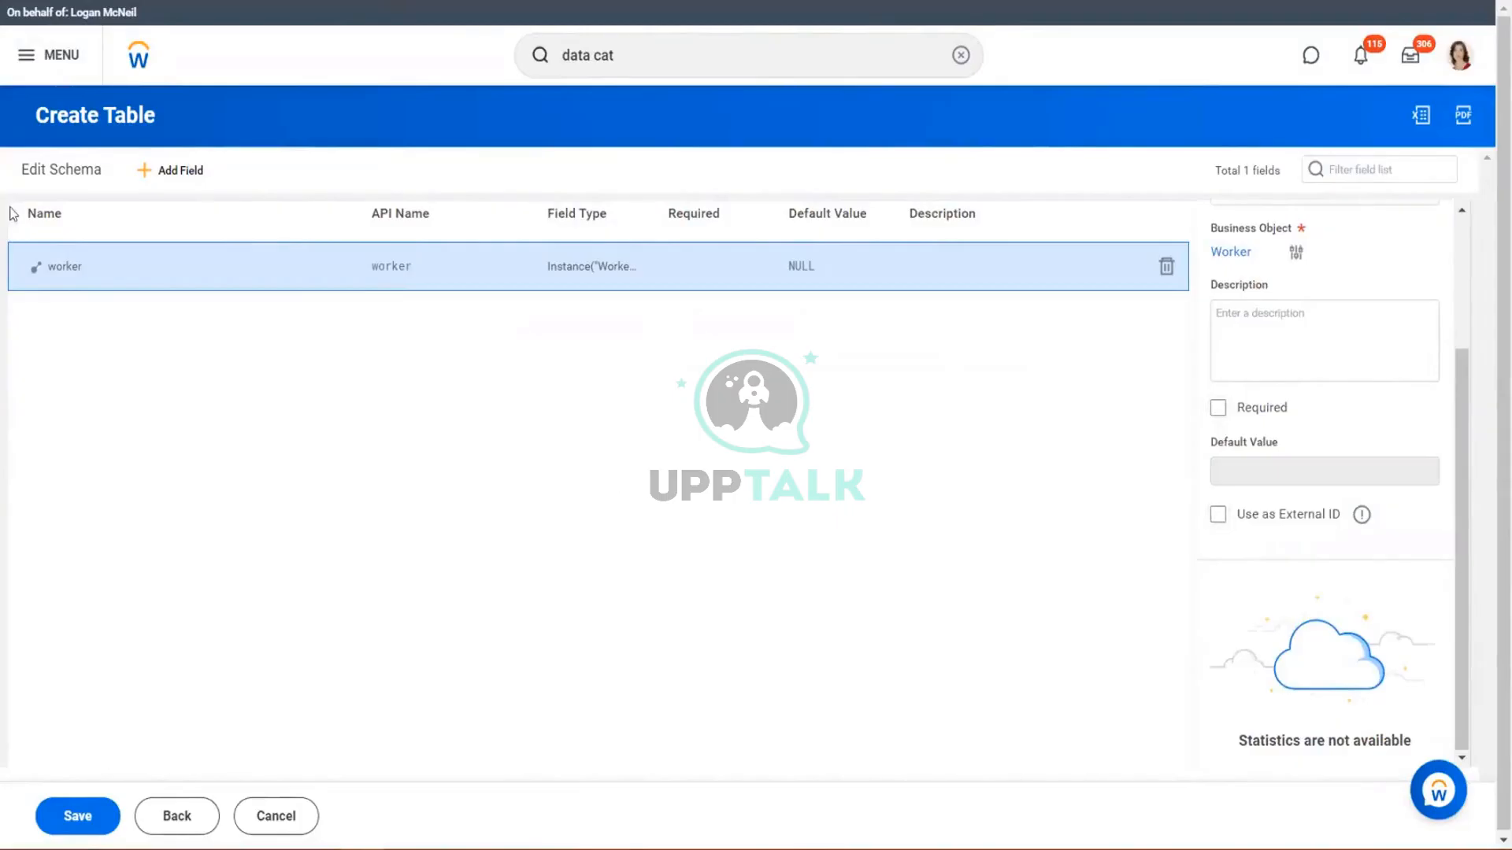
Step: Add a second field with the default Text type and review its name, API name, Required and Use as External ID settings
left_click(150, 175)
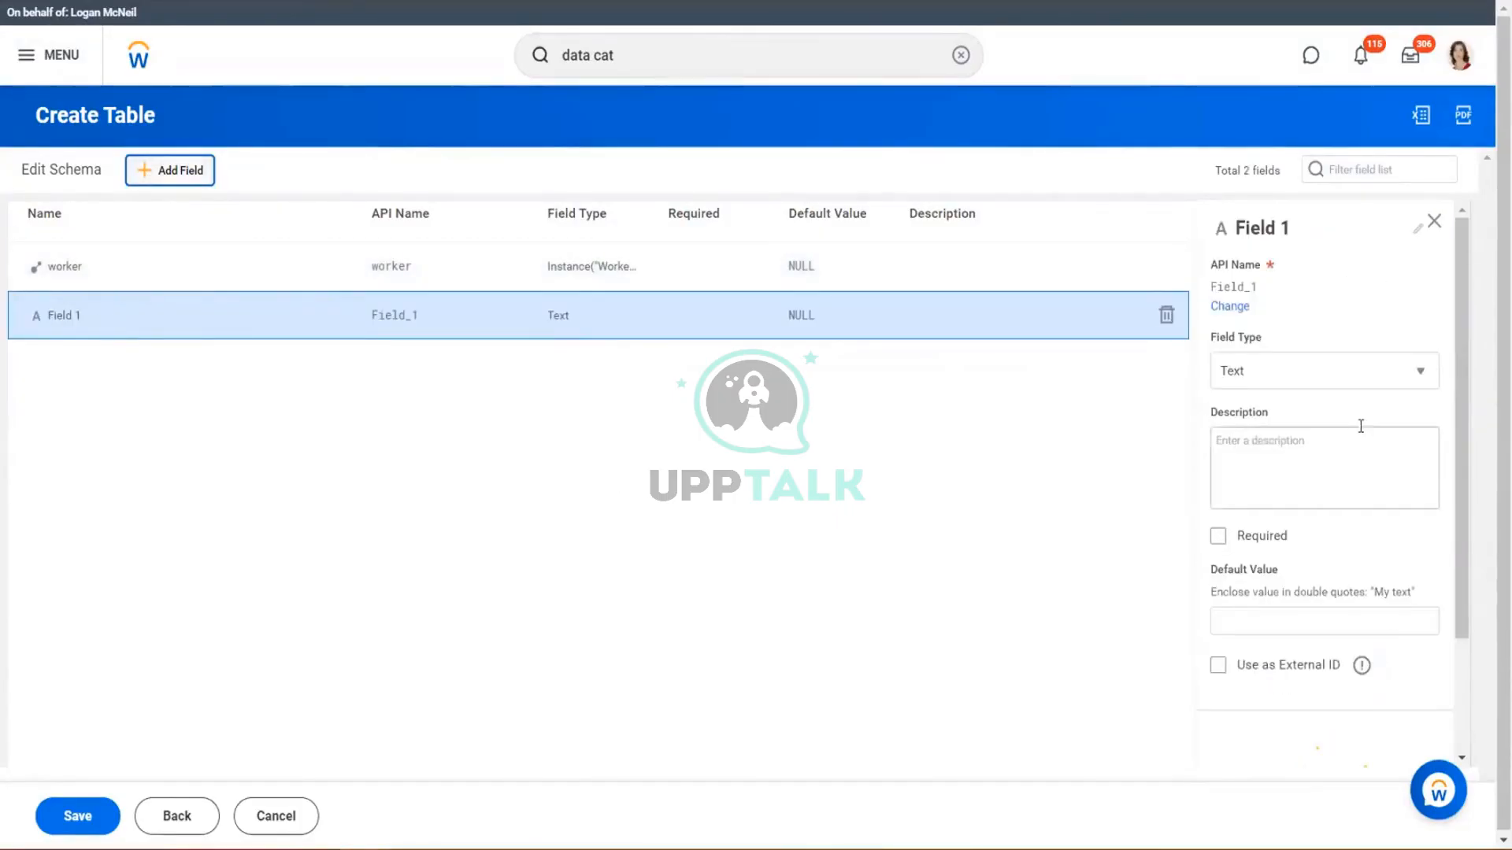
scroll(1364, 405, "down", 1)
scroll(1367, 411, "down", 2)
scroll(1374, 411, "up", 2)
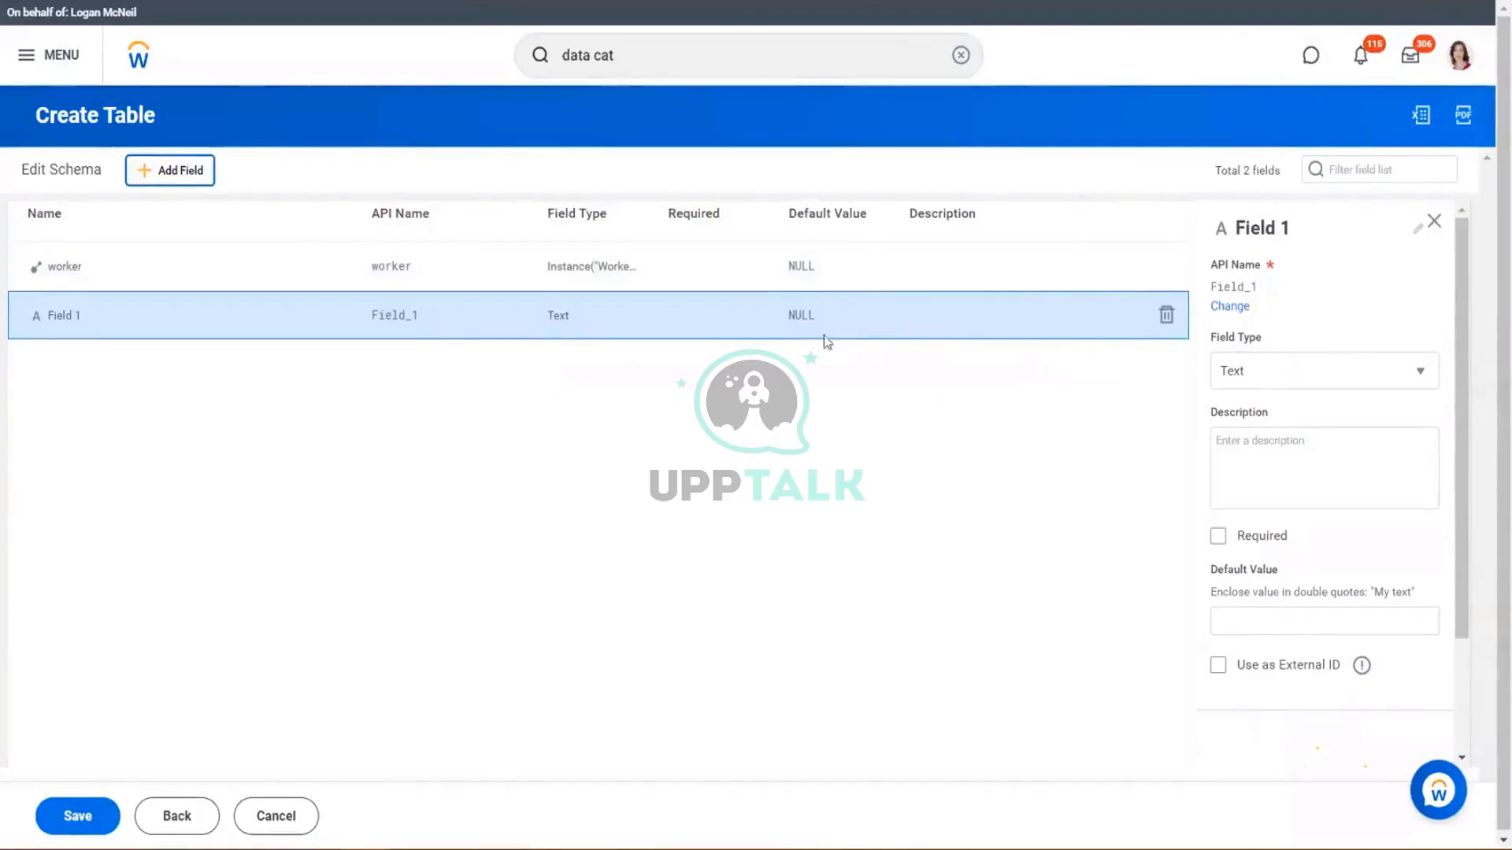
left_click(1260, 230)
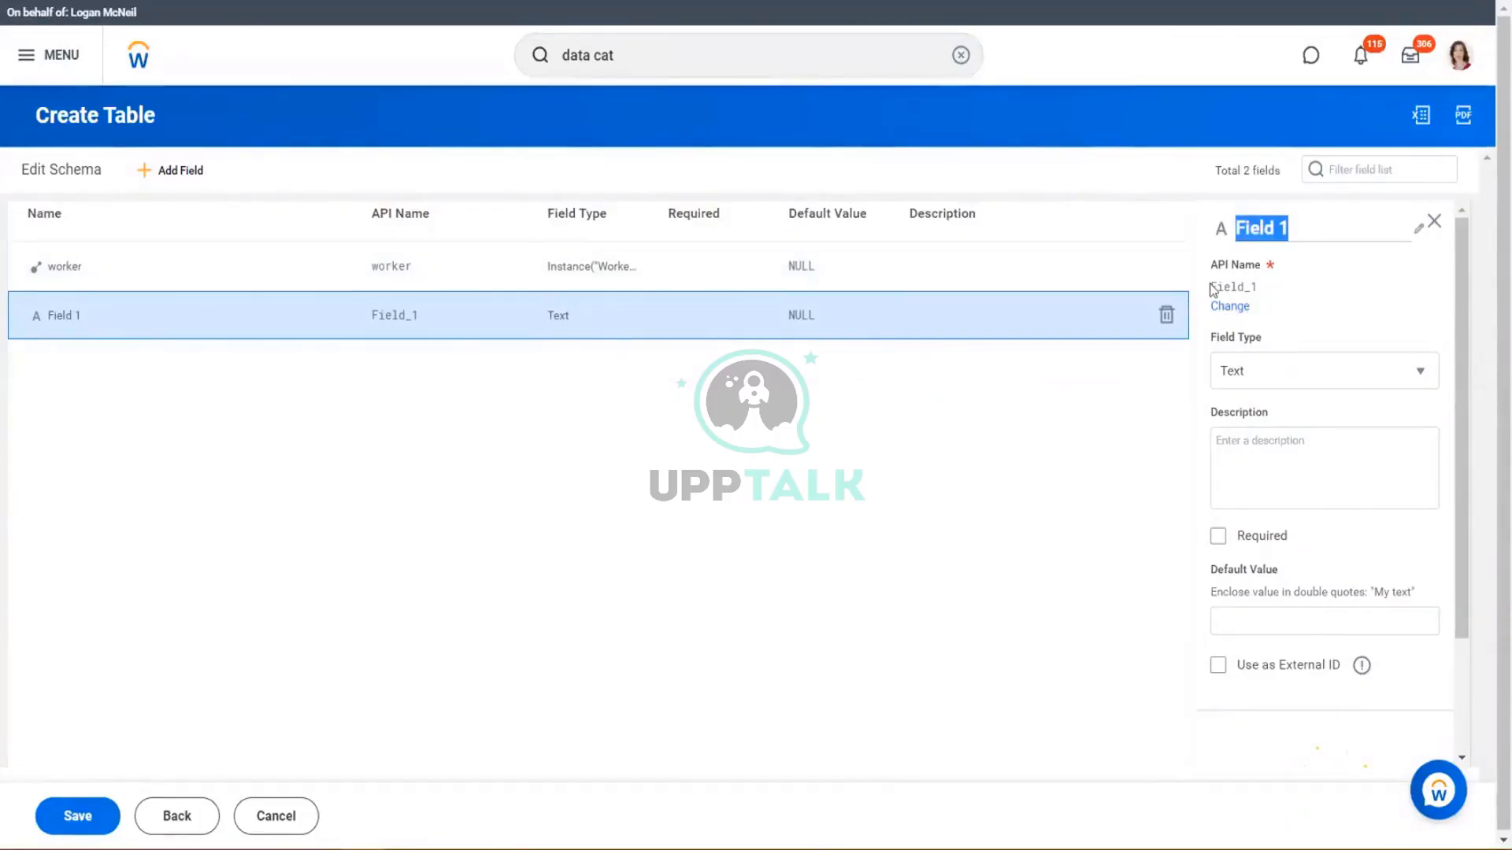
left_click_drag(1217, 287, 1210, 287)
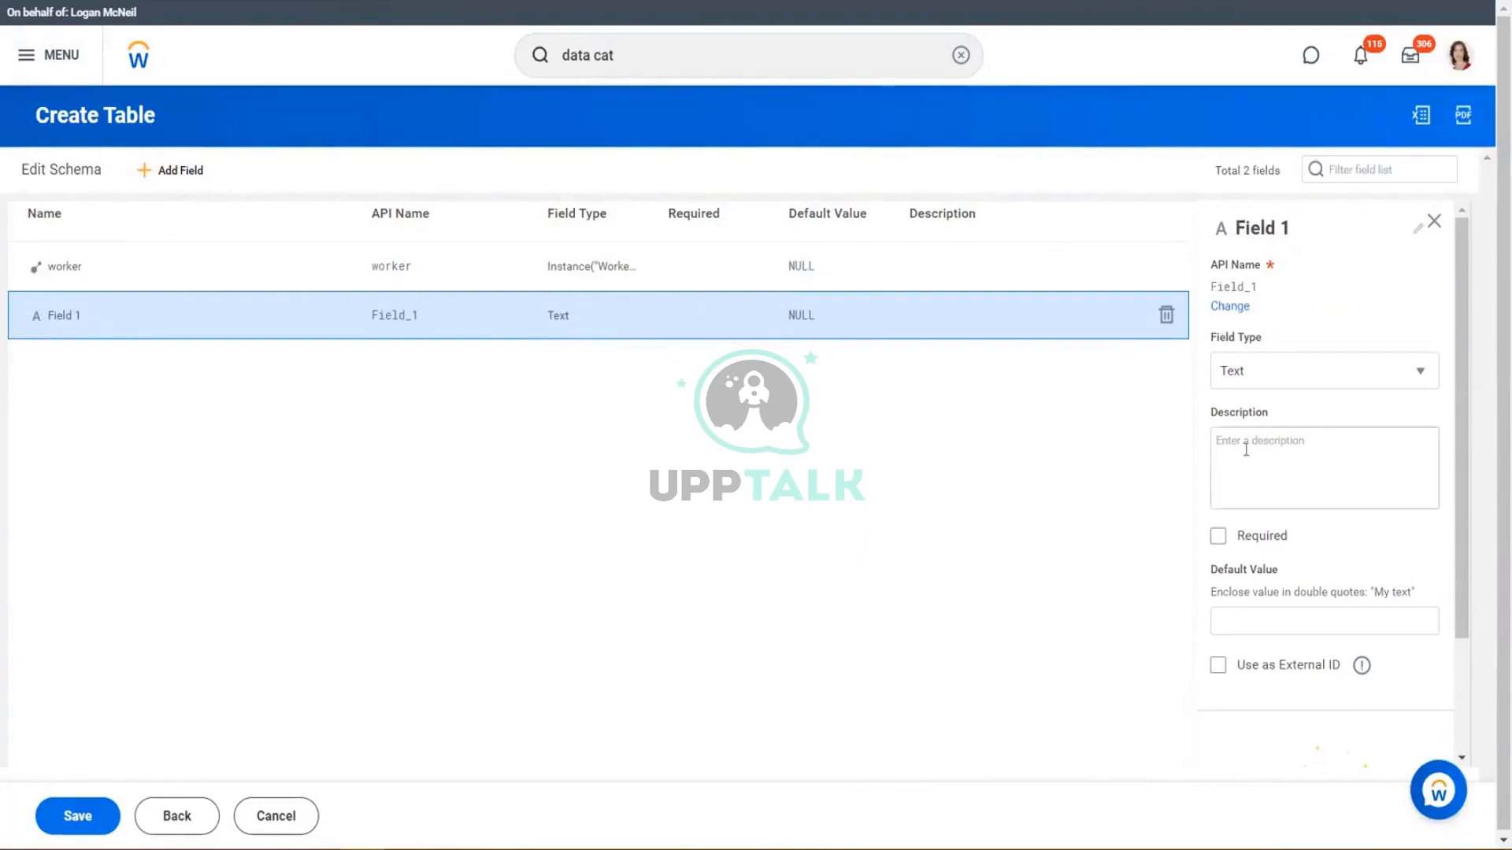
scroll(1240, 473, "down", 2)
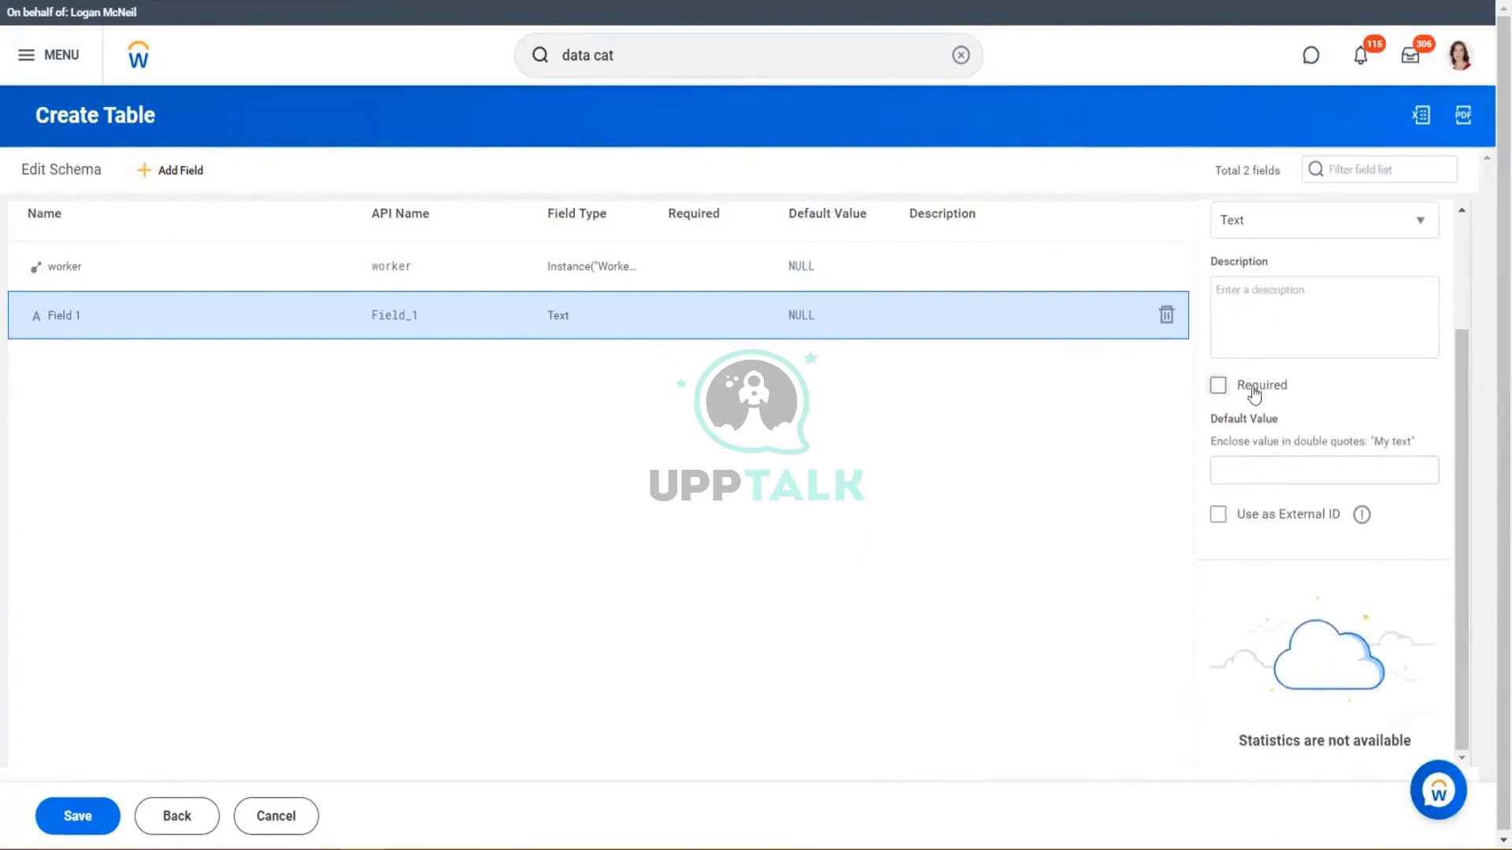
left_click_drag(1269, 520, 1334, 523)
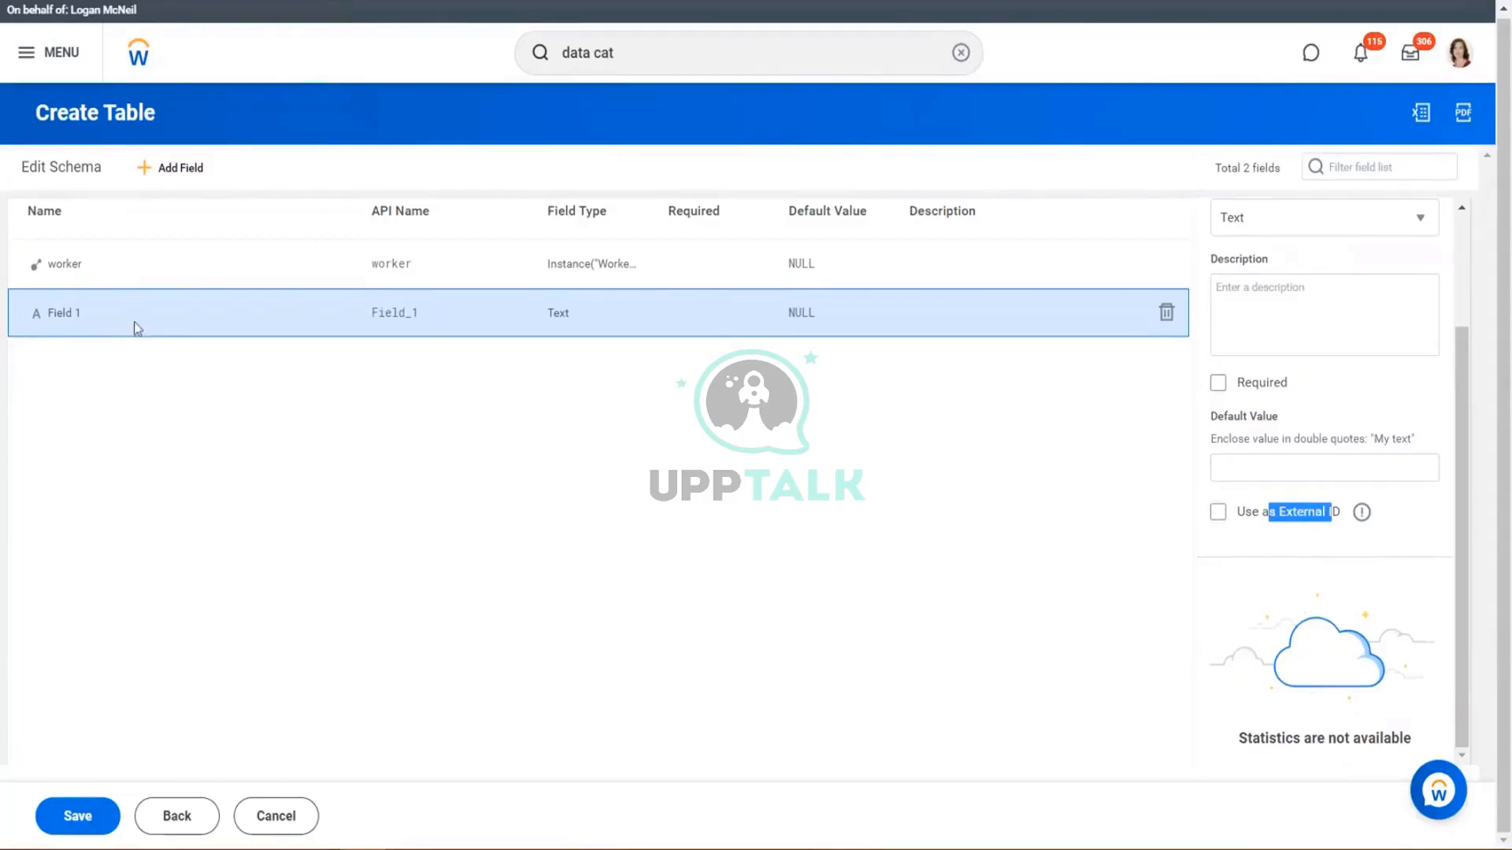
Step: Cancel the manual schema and discard its changes, also deleting the unfinished table
left_click(275, 819)
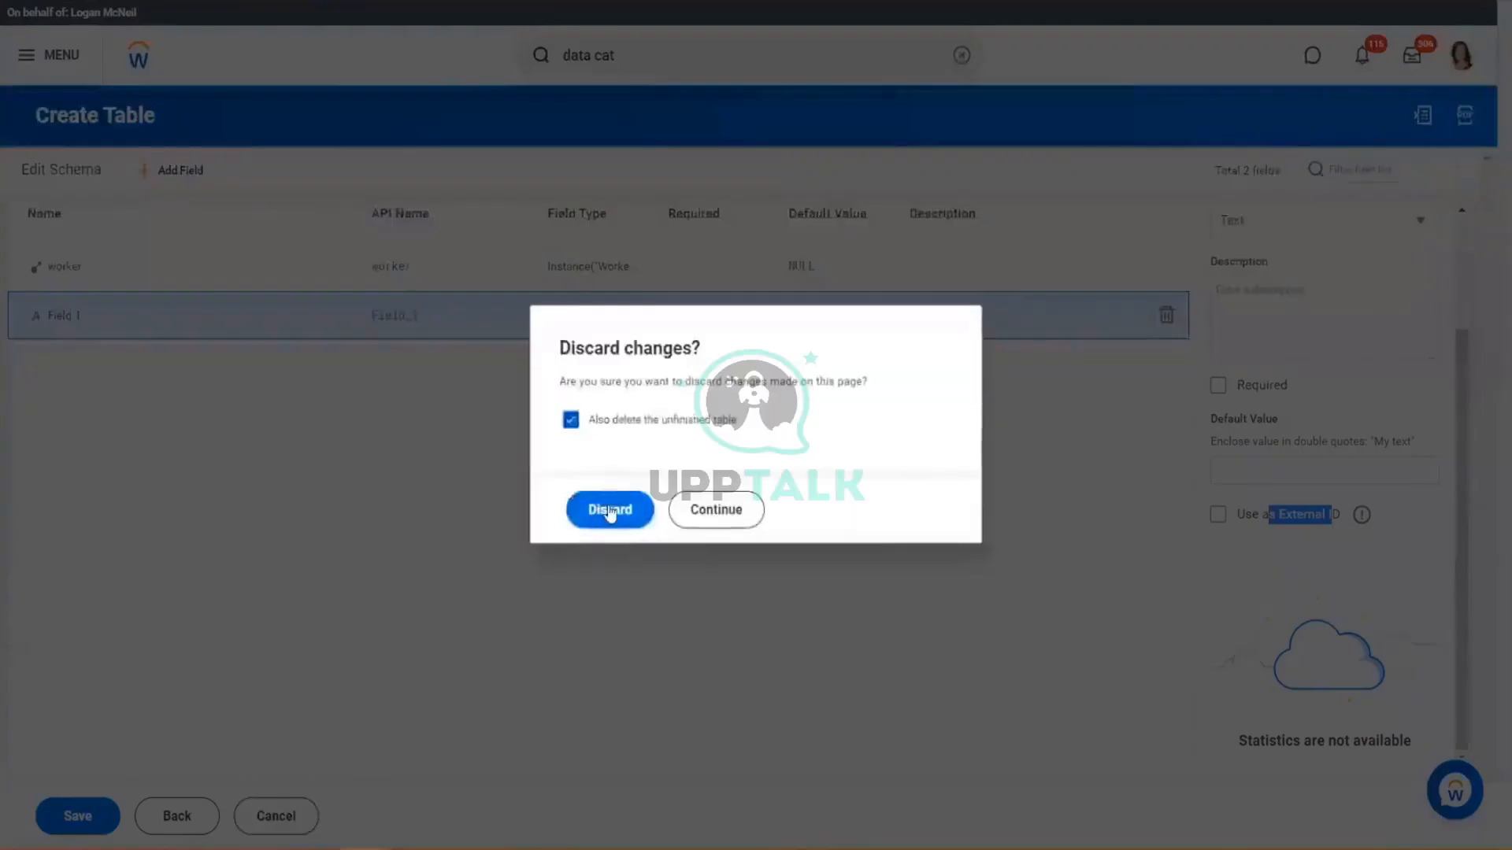
left_click(608, 508)
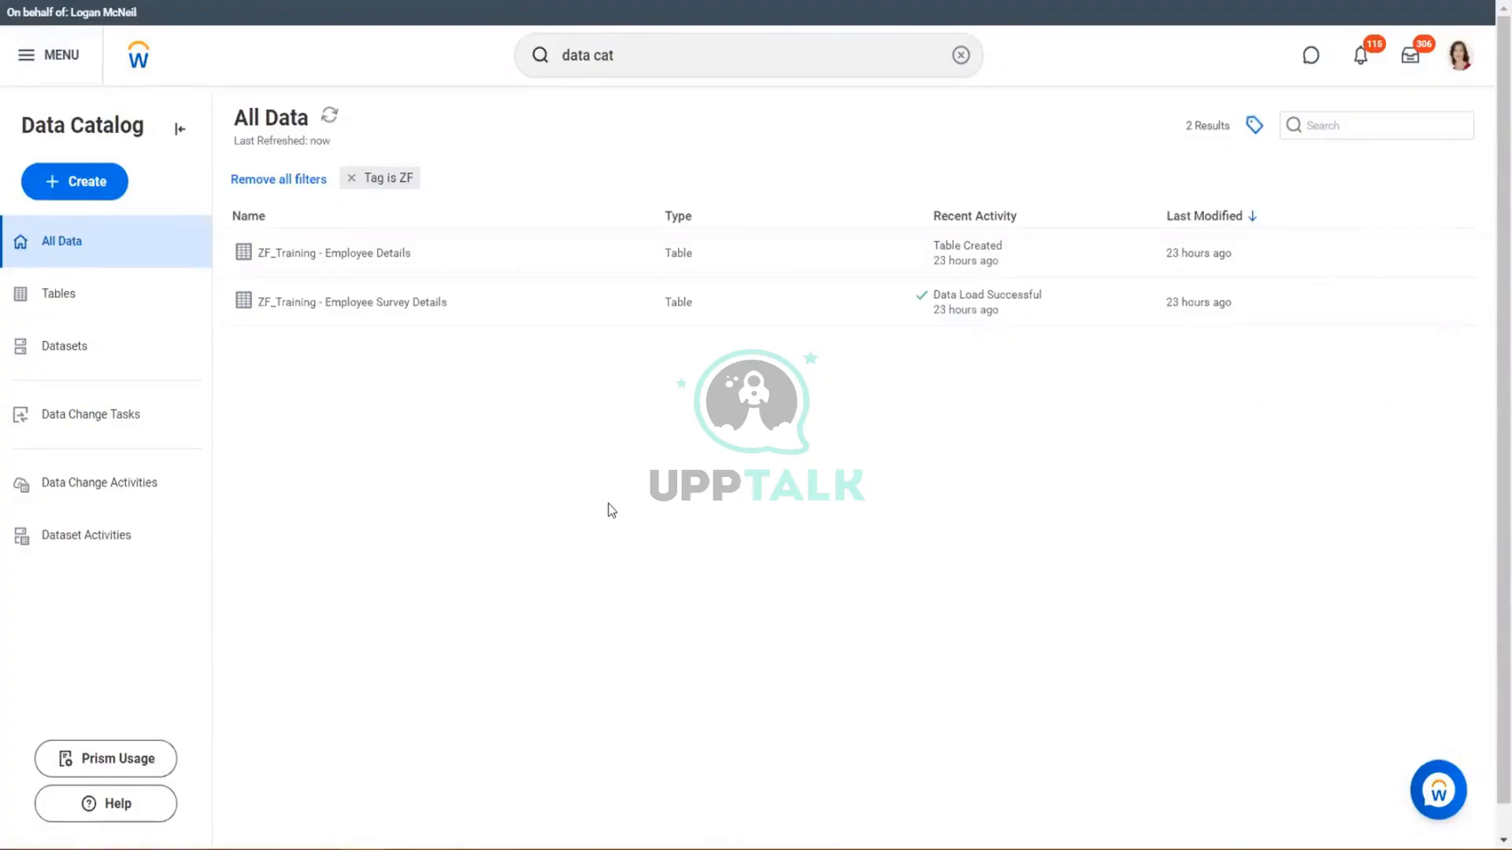
Step: Switch to the Excel outline and review the topics from Create Tables through Stages and Pipeline
key("alt+Tab")
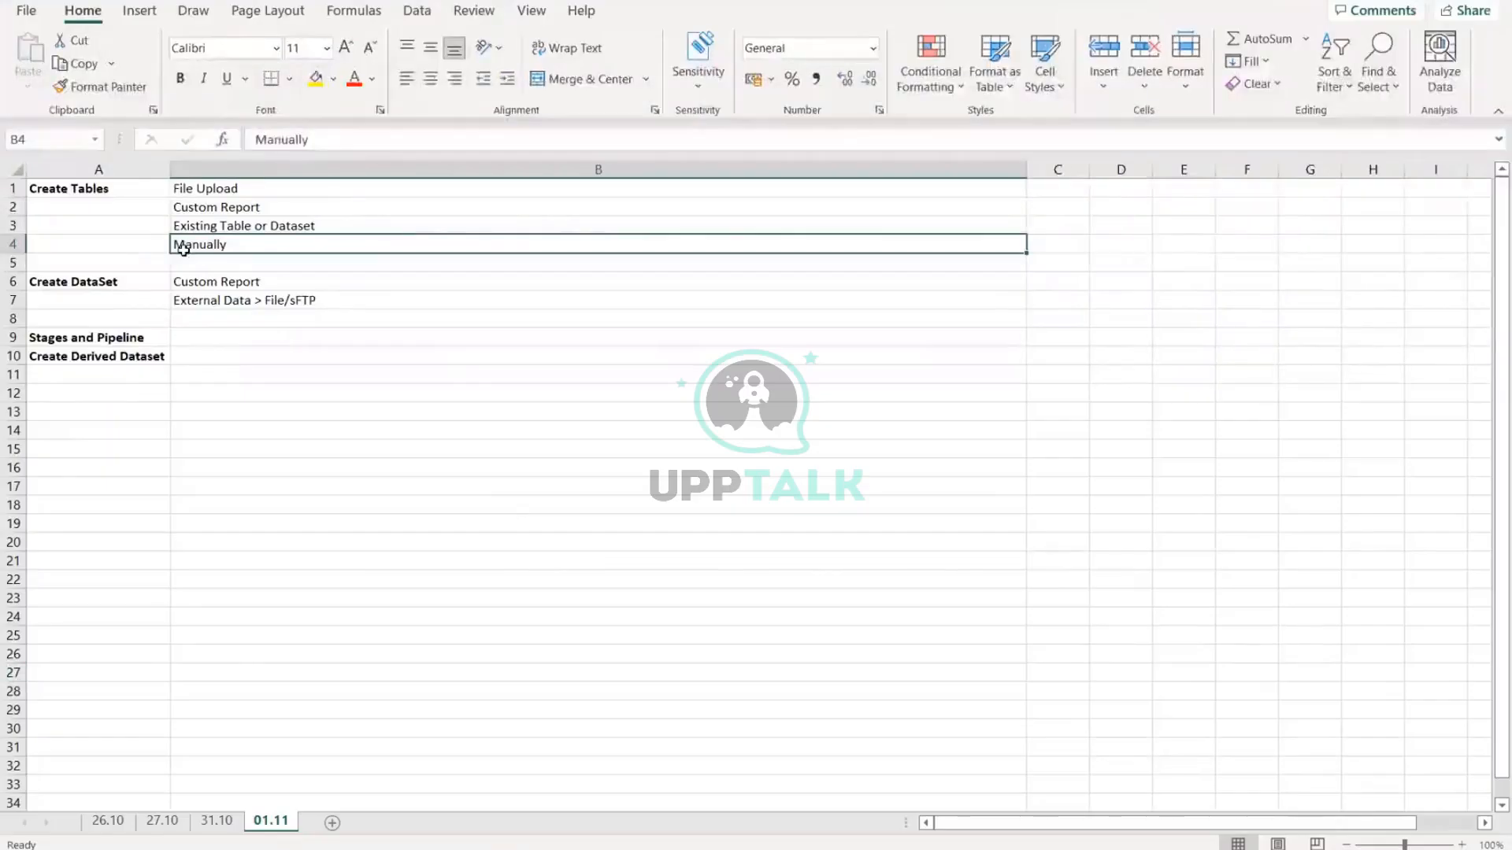
left_click(110, 339)
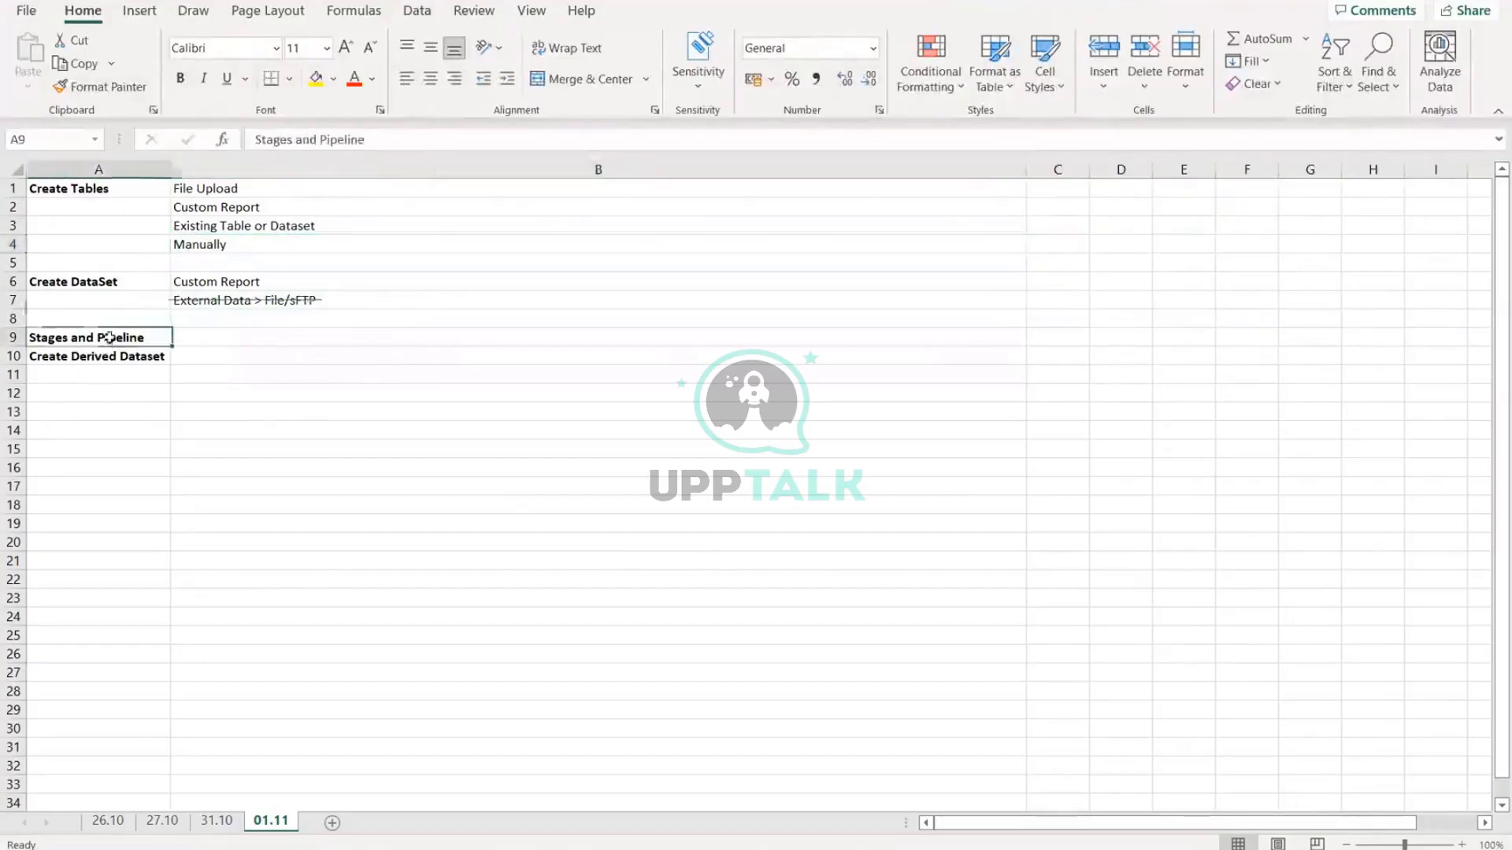
left_click(210, 340)
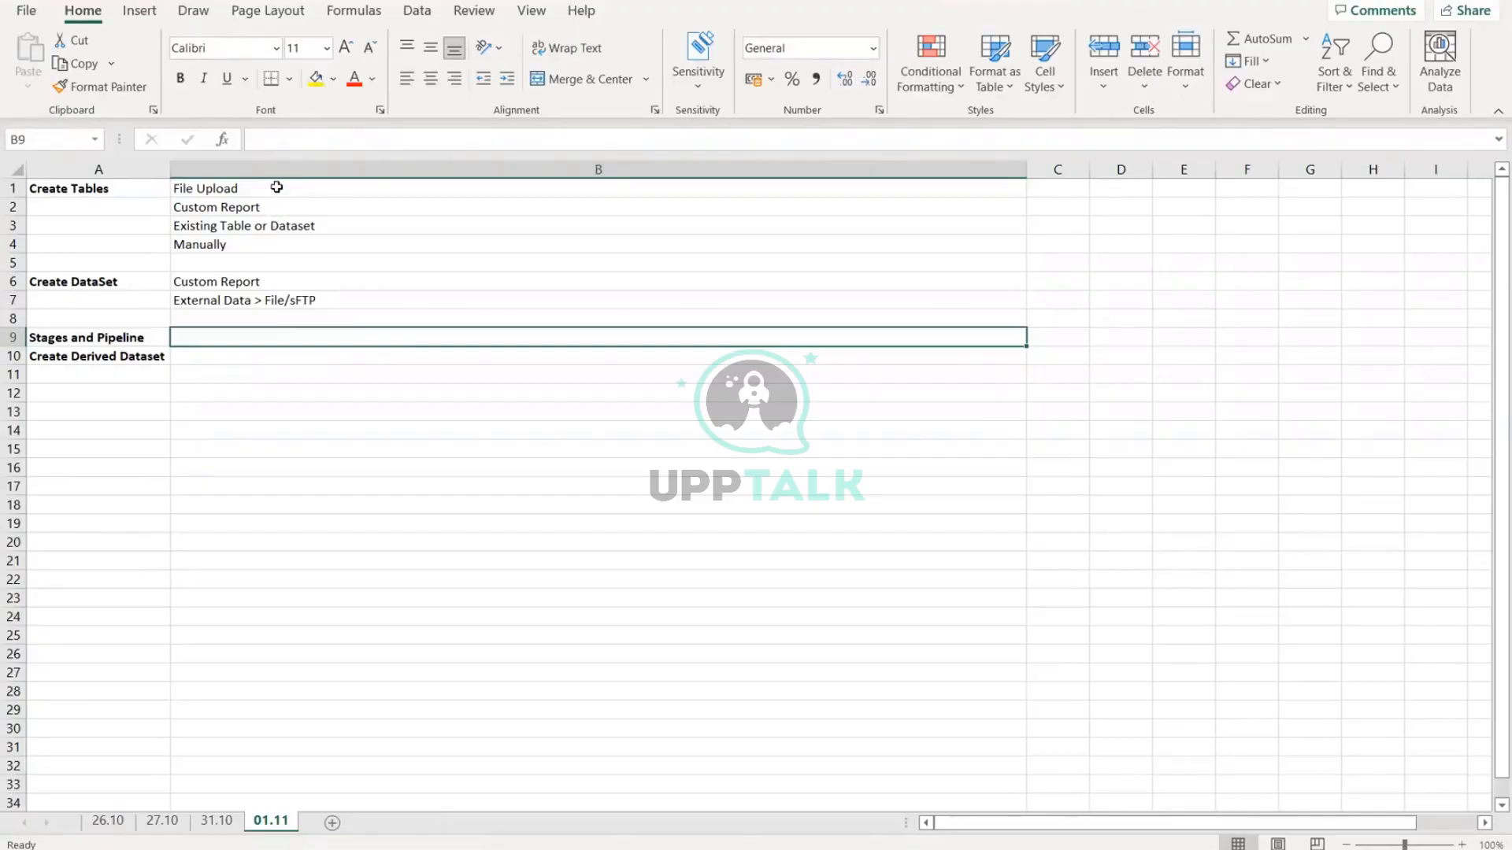
left_click(1115, 250)
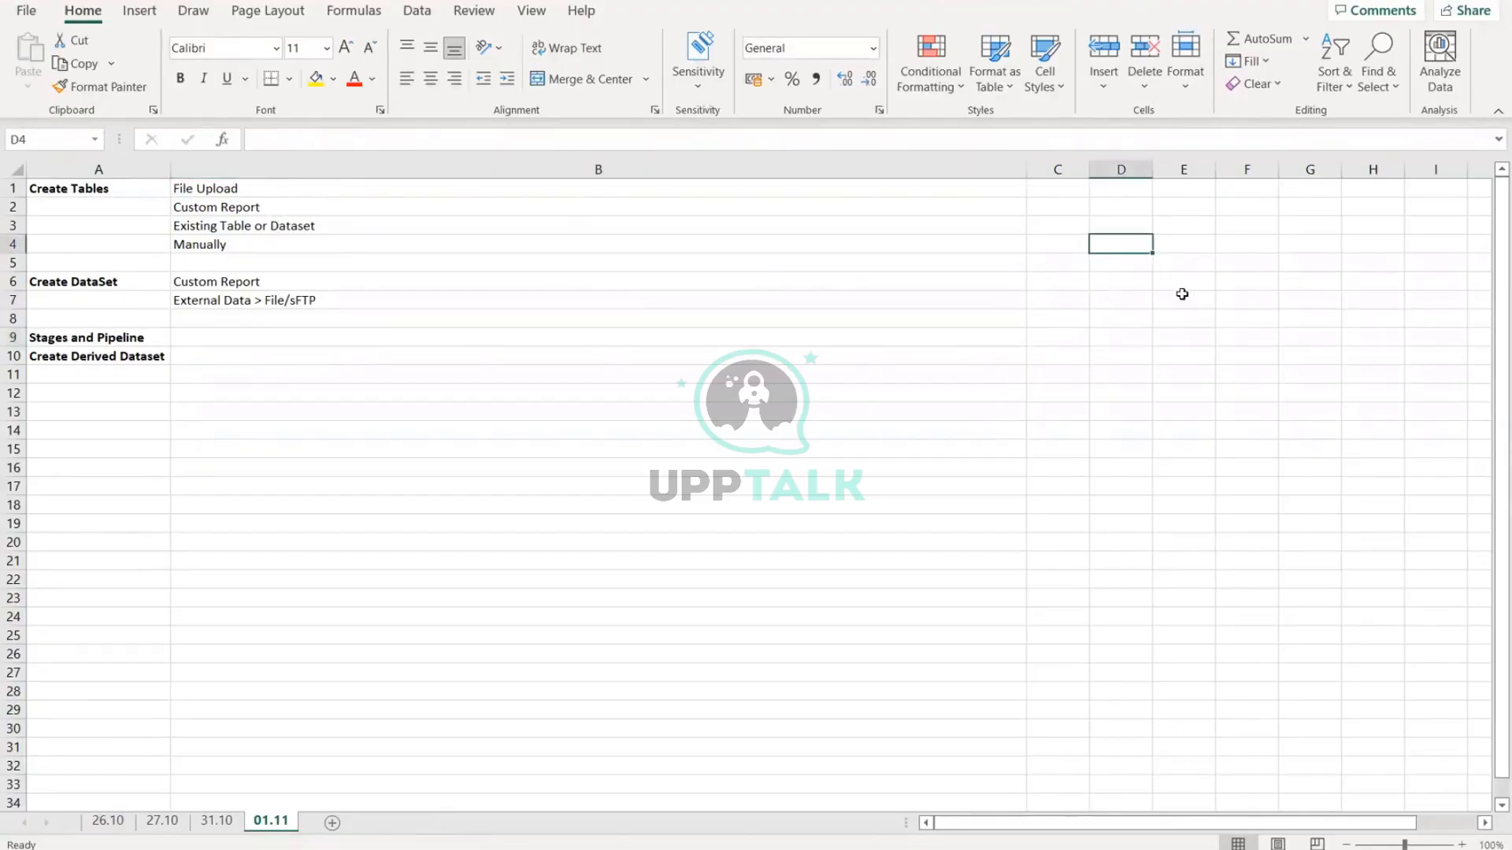
type("2022")
key("Return")
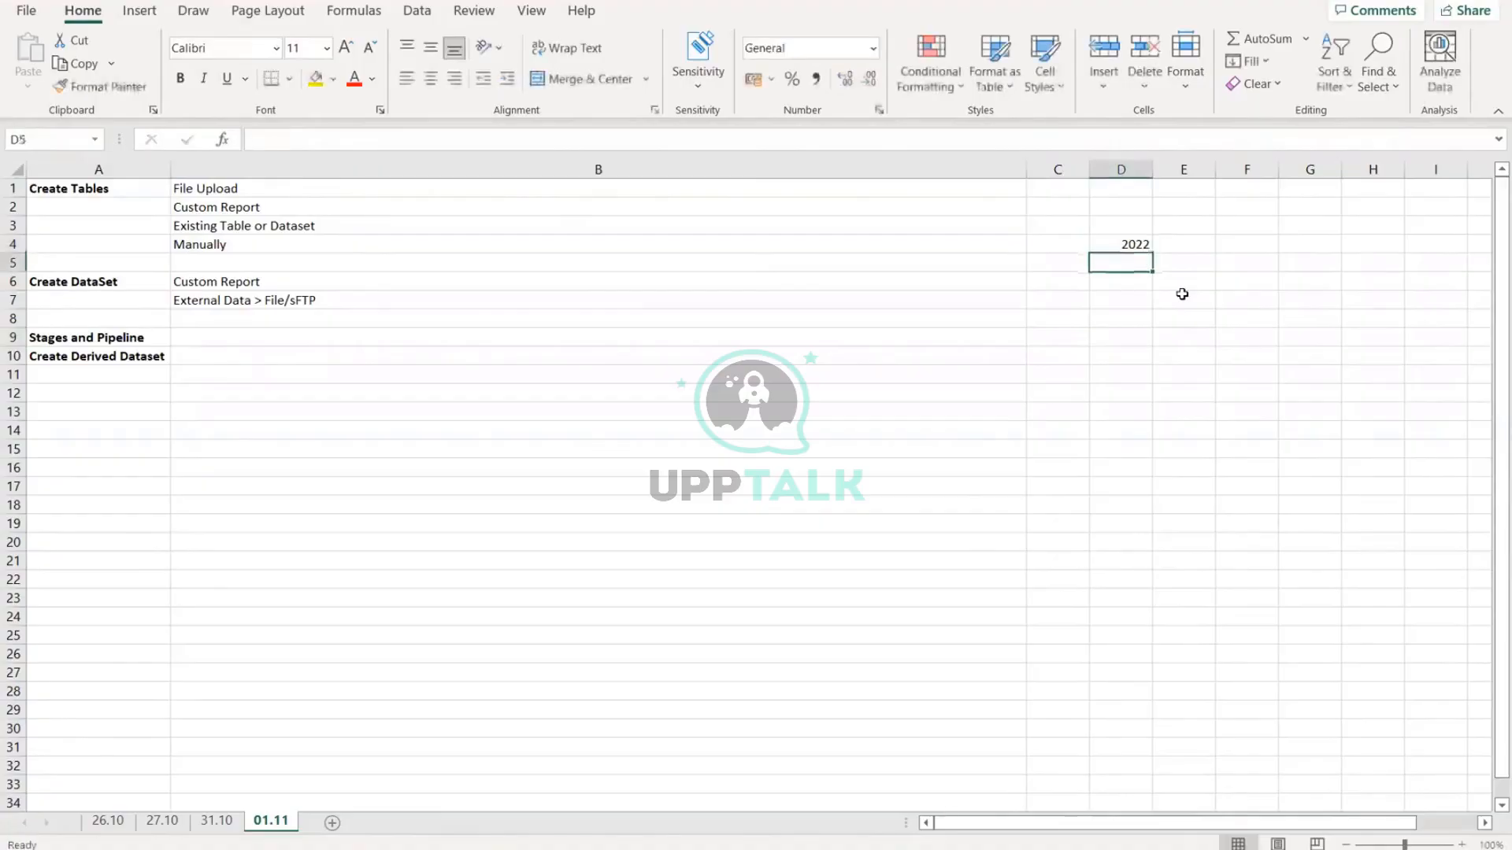
left_click(257, 184)
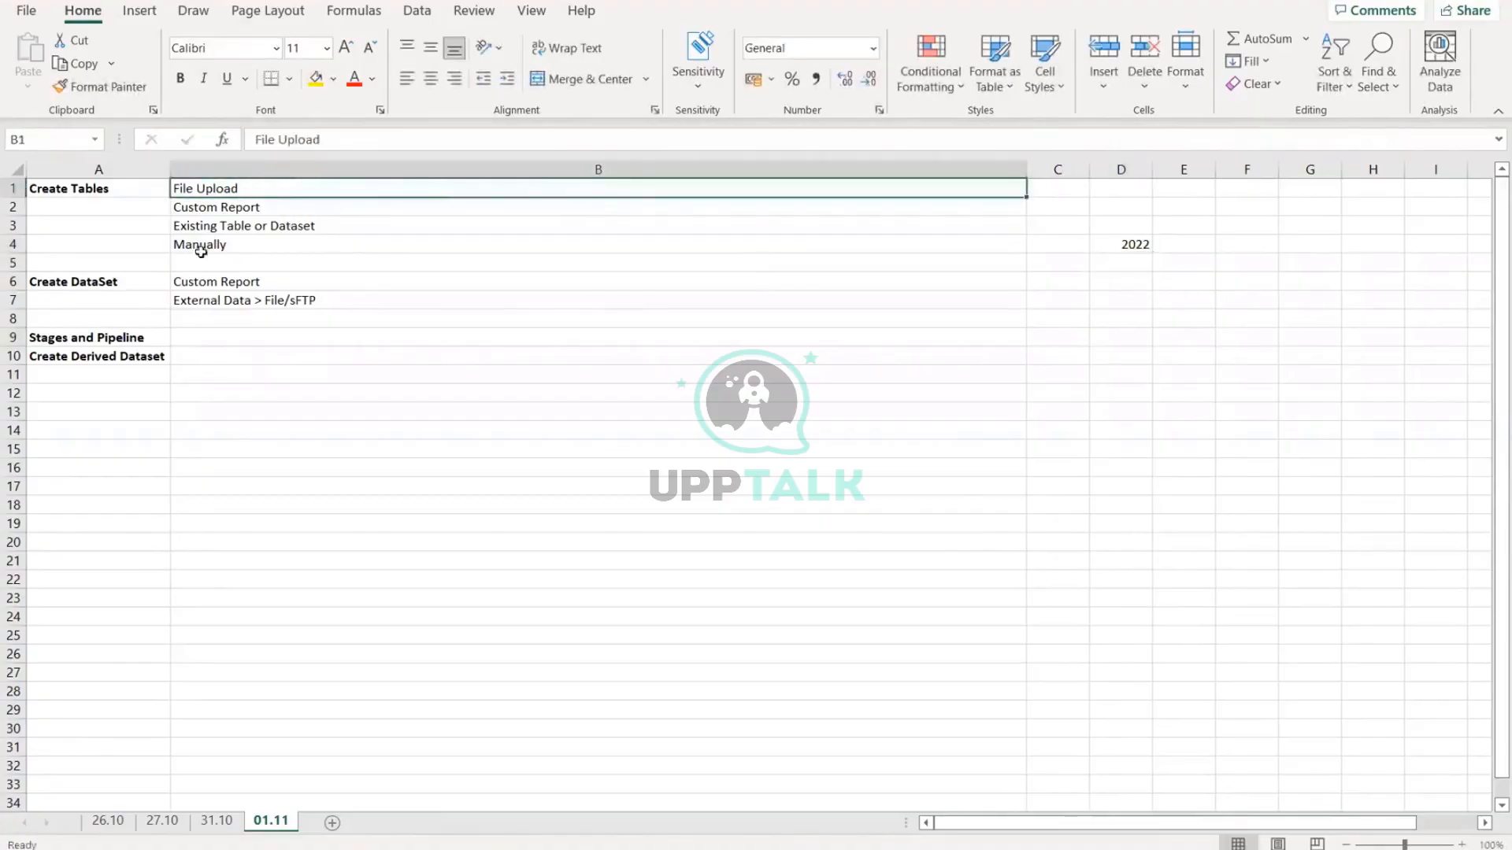
left_click_drag(97, 285, 219, 283)
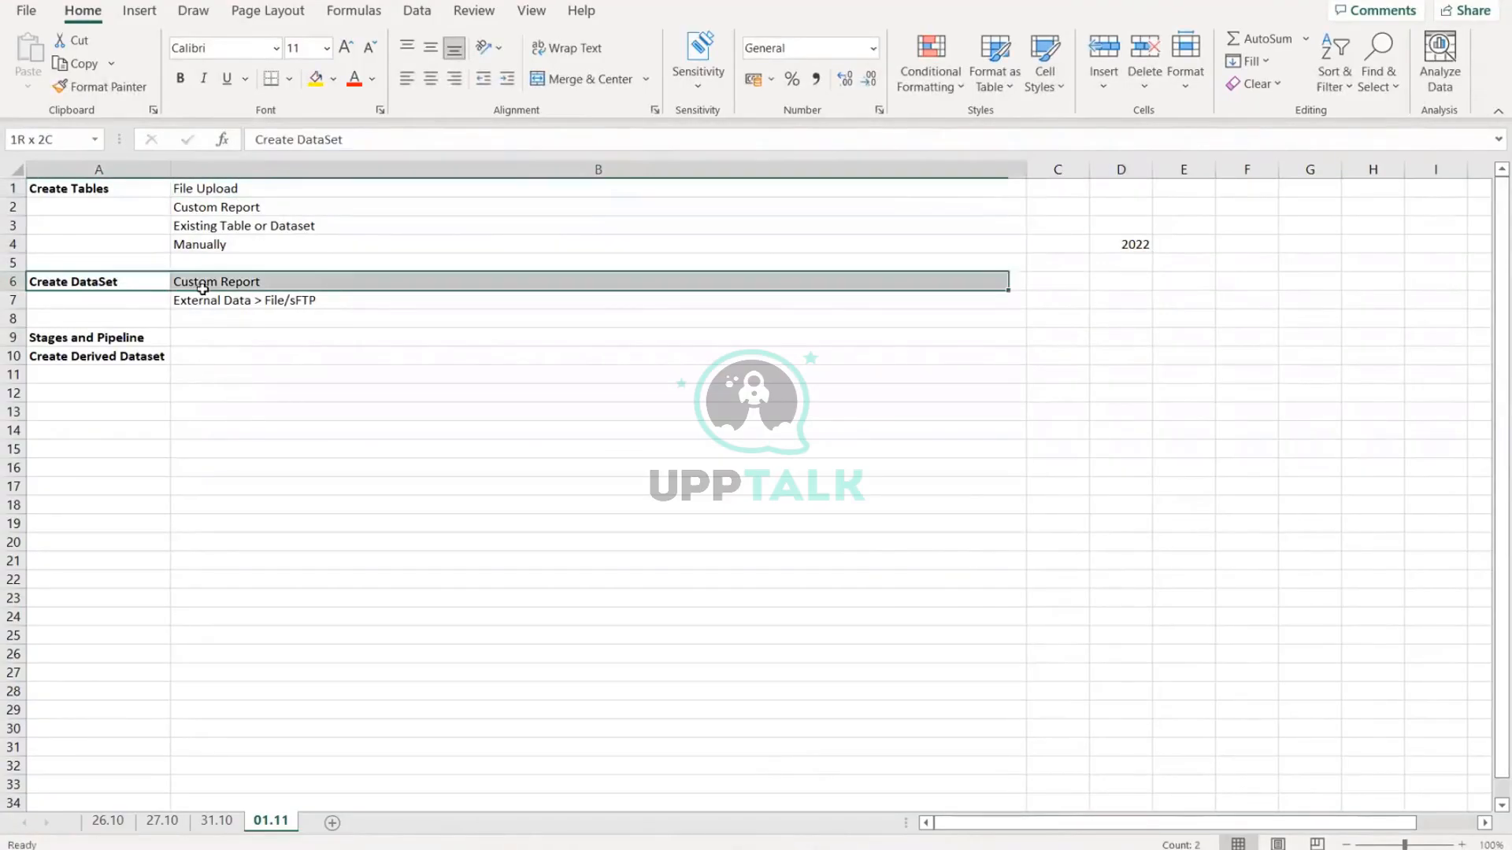
left_click(119, 283)
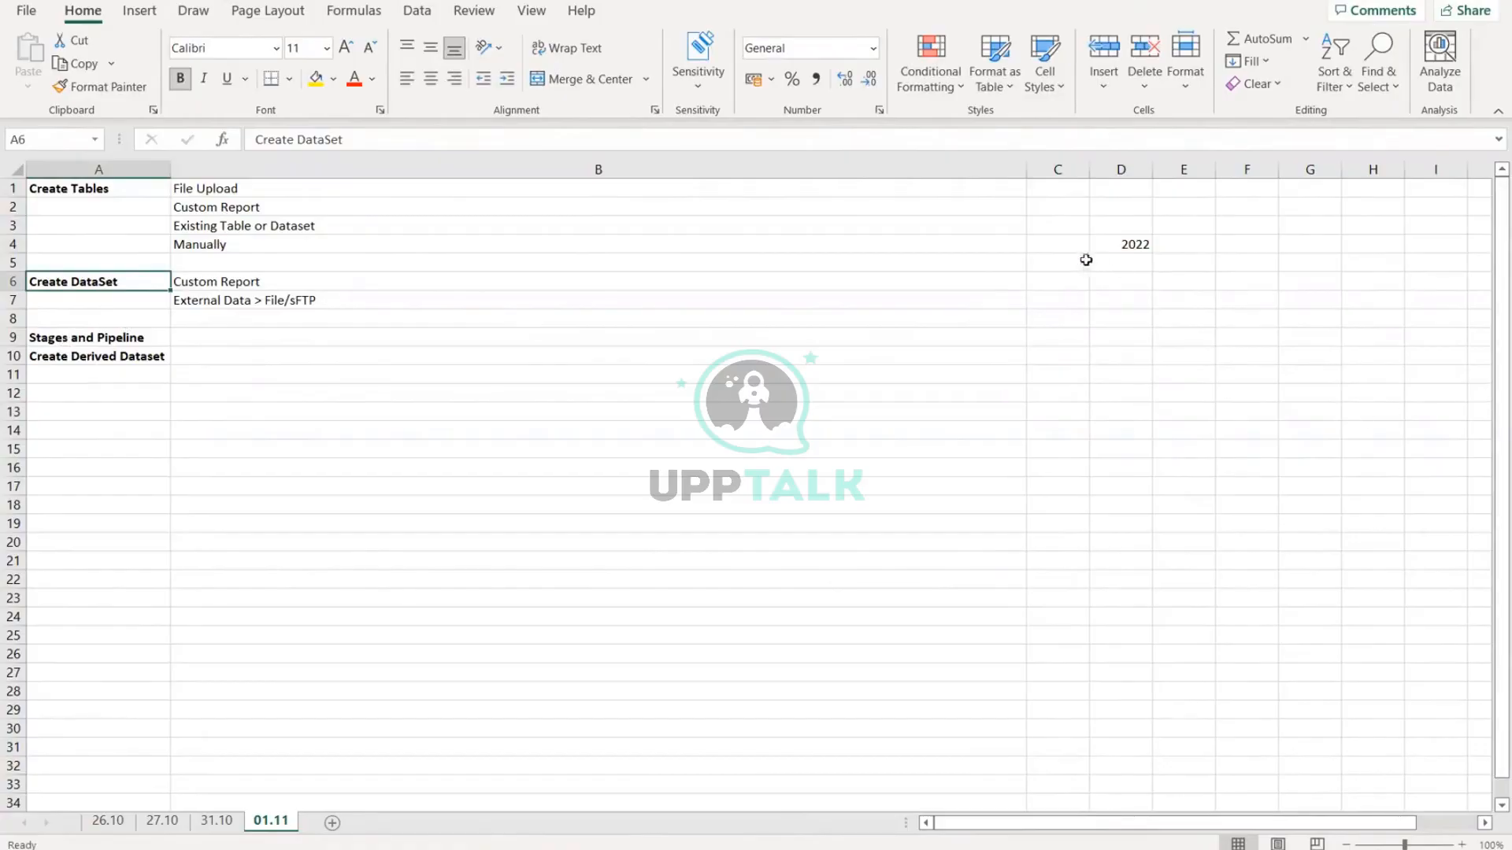
left_click(1142, 244)
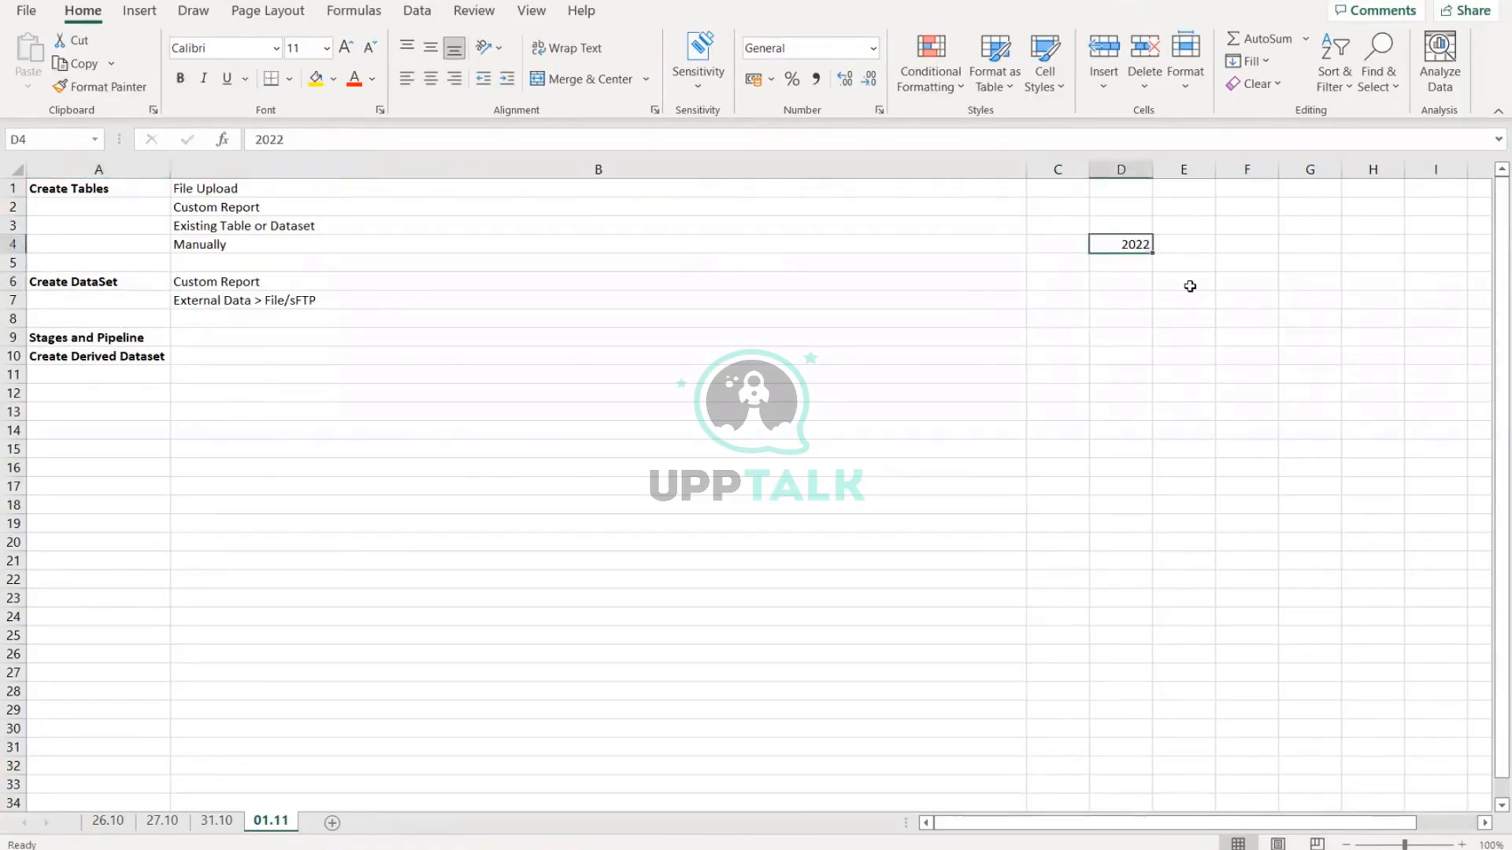
key("Delete")
Step: Switch to the Workday Data Catalog and start creating a base dataset from a custom report
key("alt+Tab")
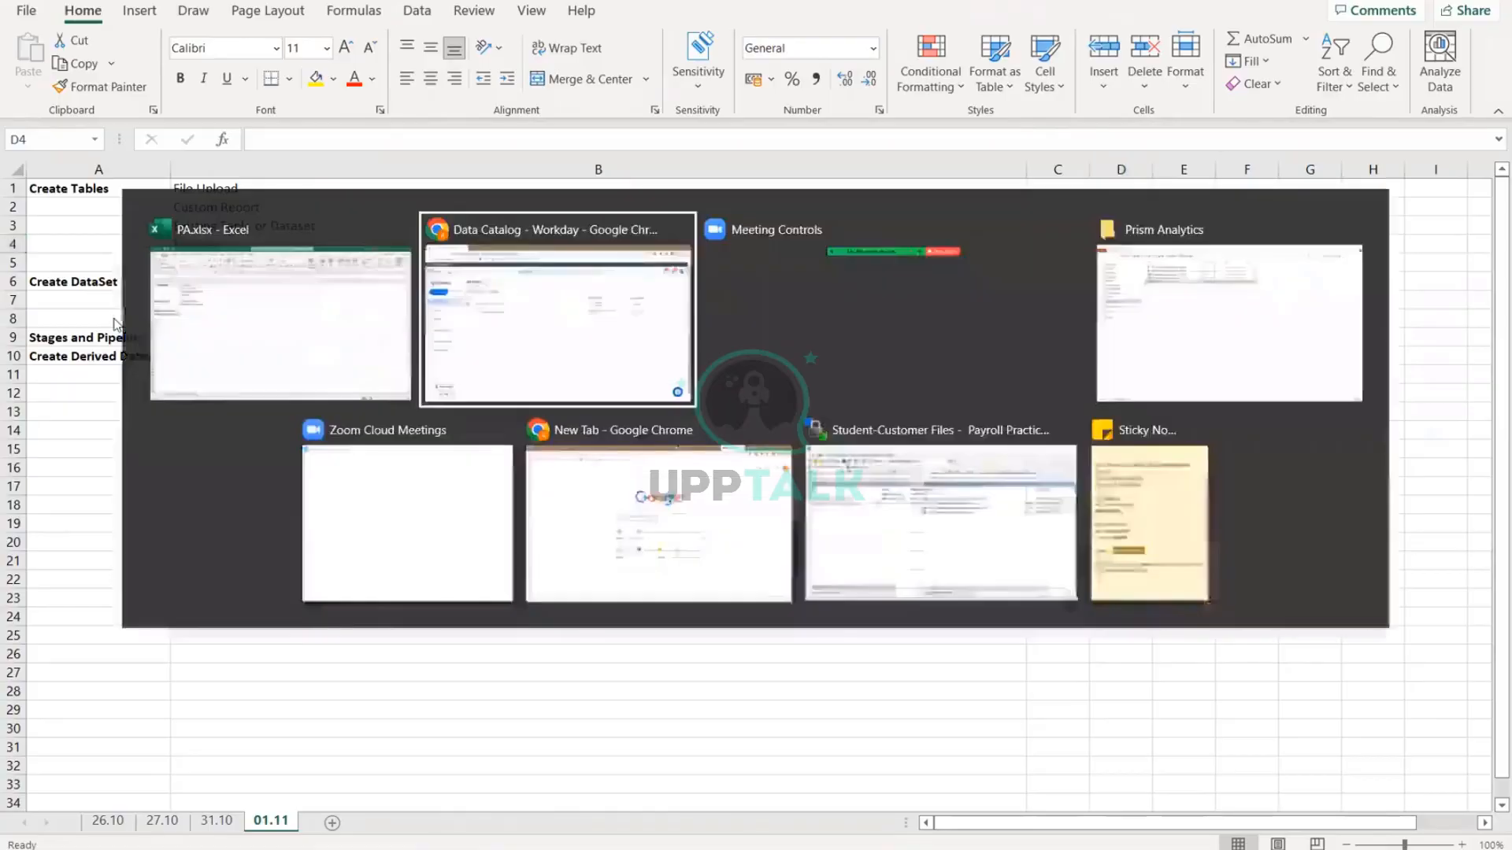
left_click(53, 175)
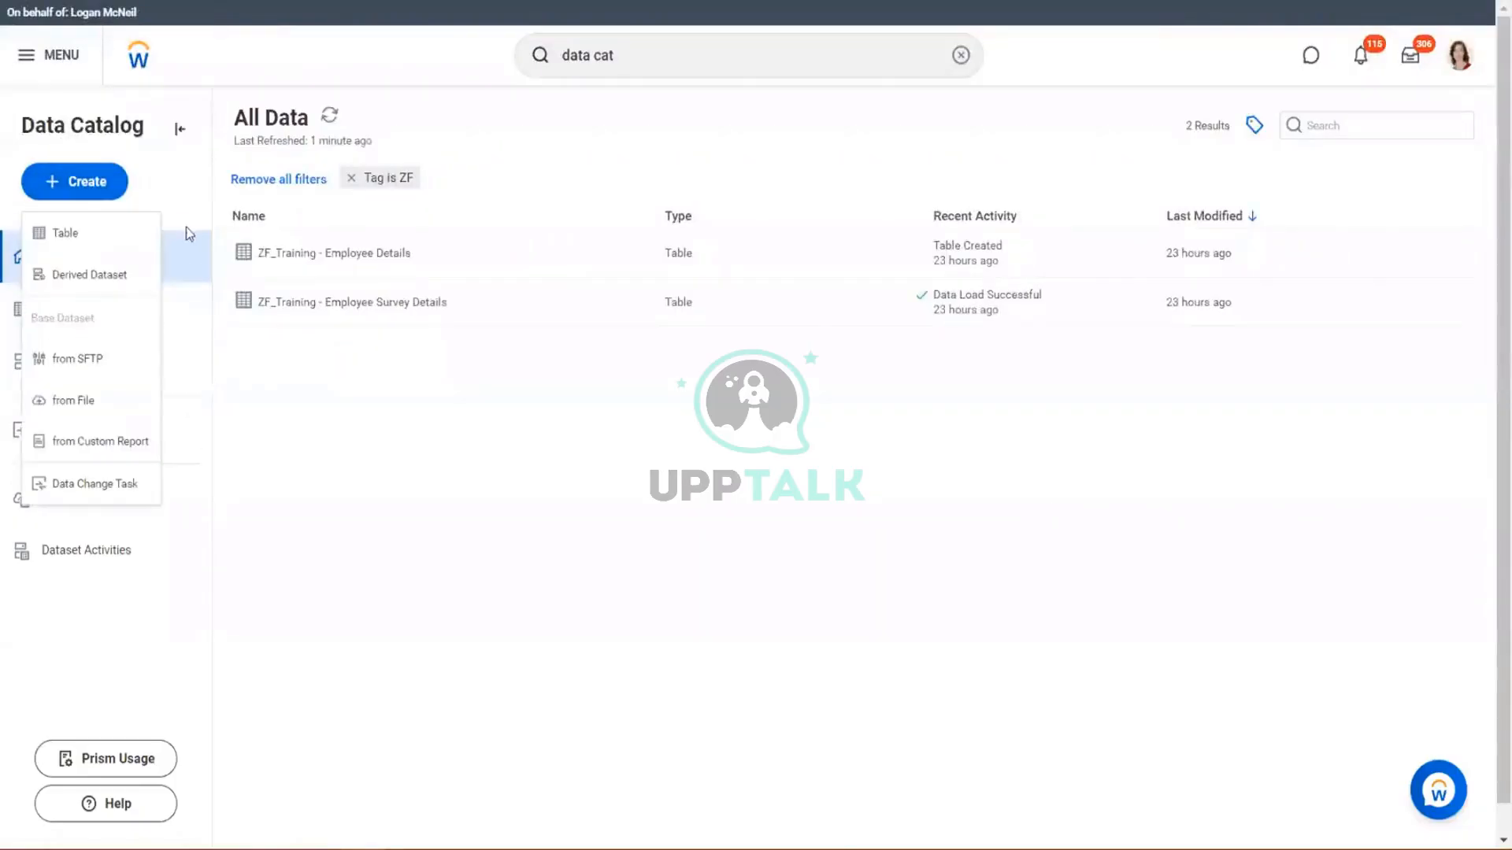
left_click(446, 549)
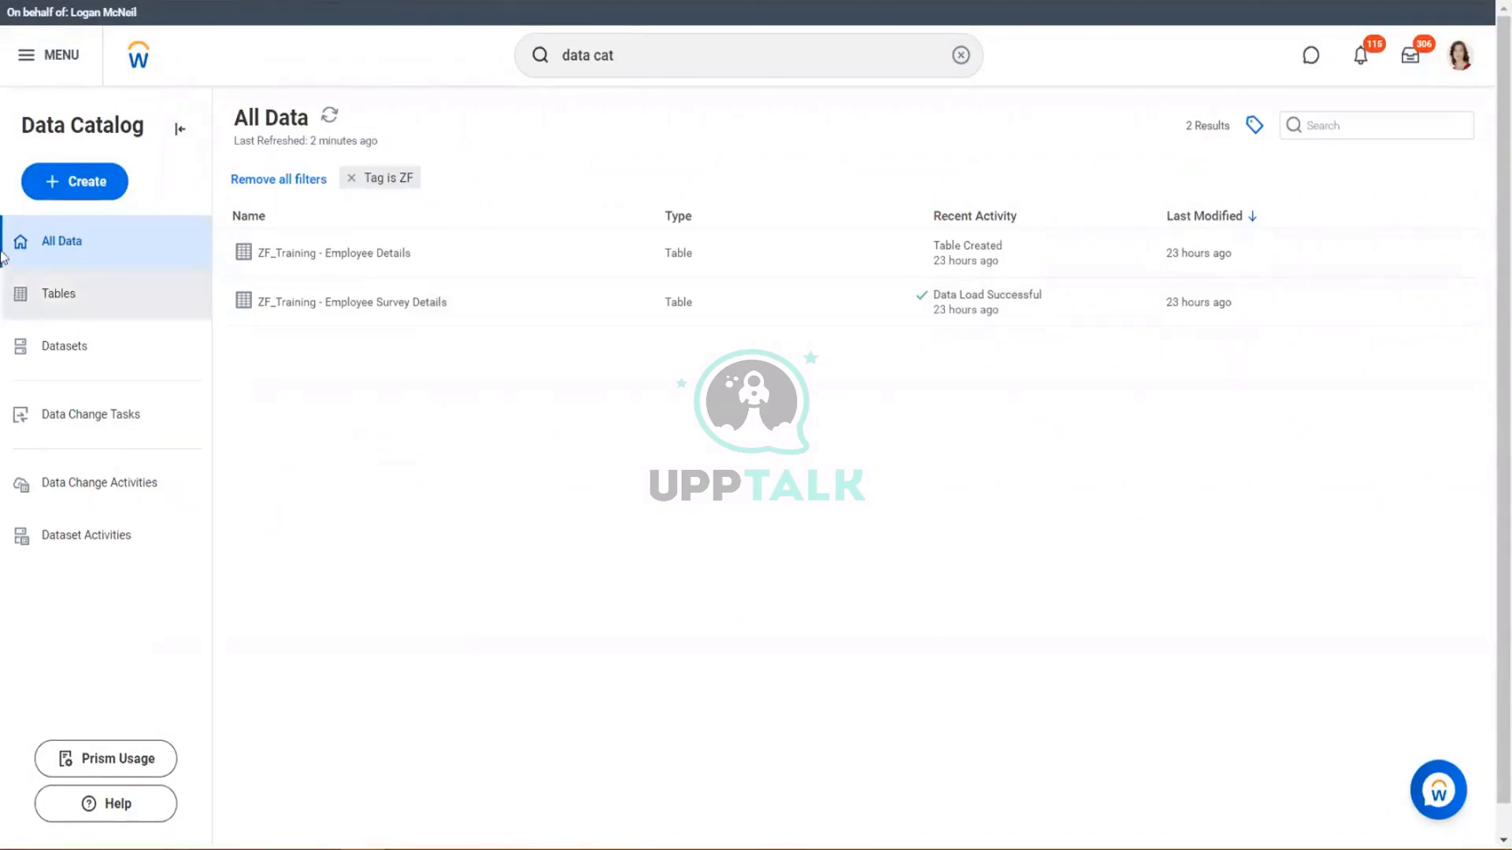
left_click(51, 186)
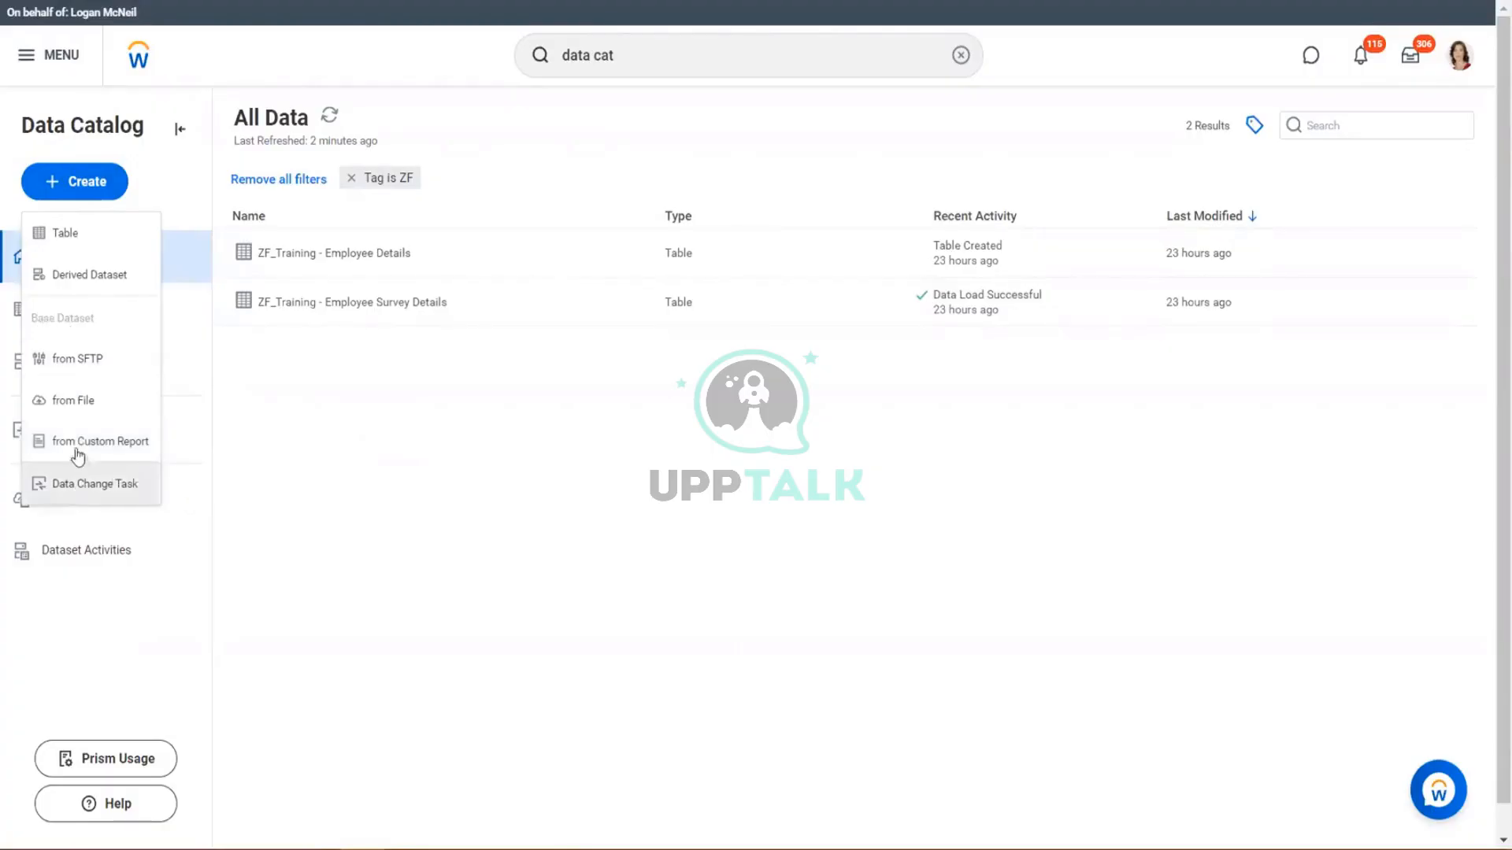
left_click(83, 445)
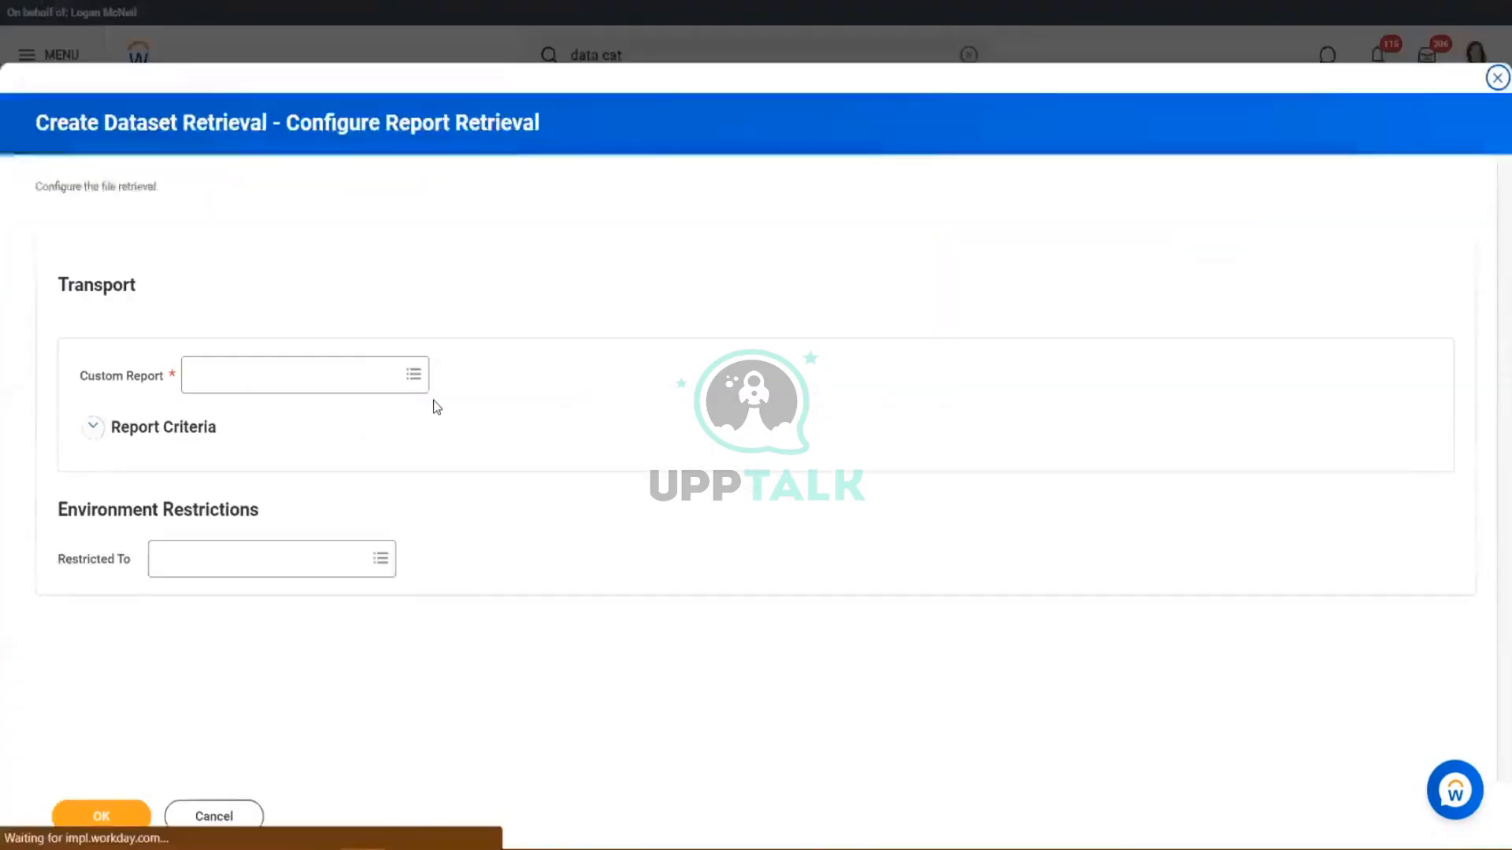
Step: Choose ZZ Employee Stock Grant Extract__ from all available reports as the custom report for the dataset retrieval
left_click(226, 378)
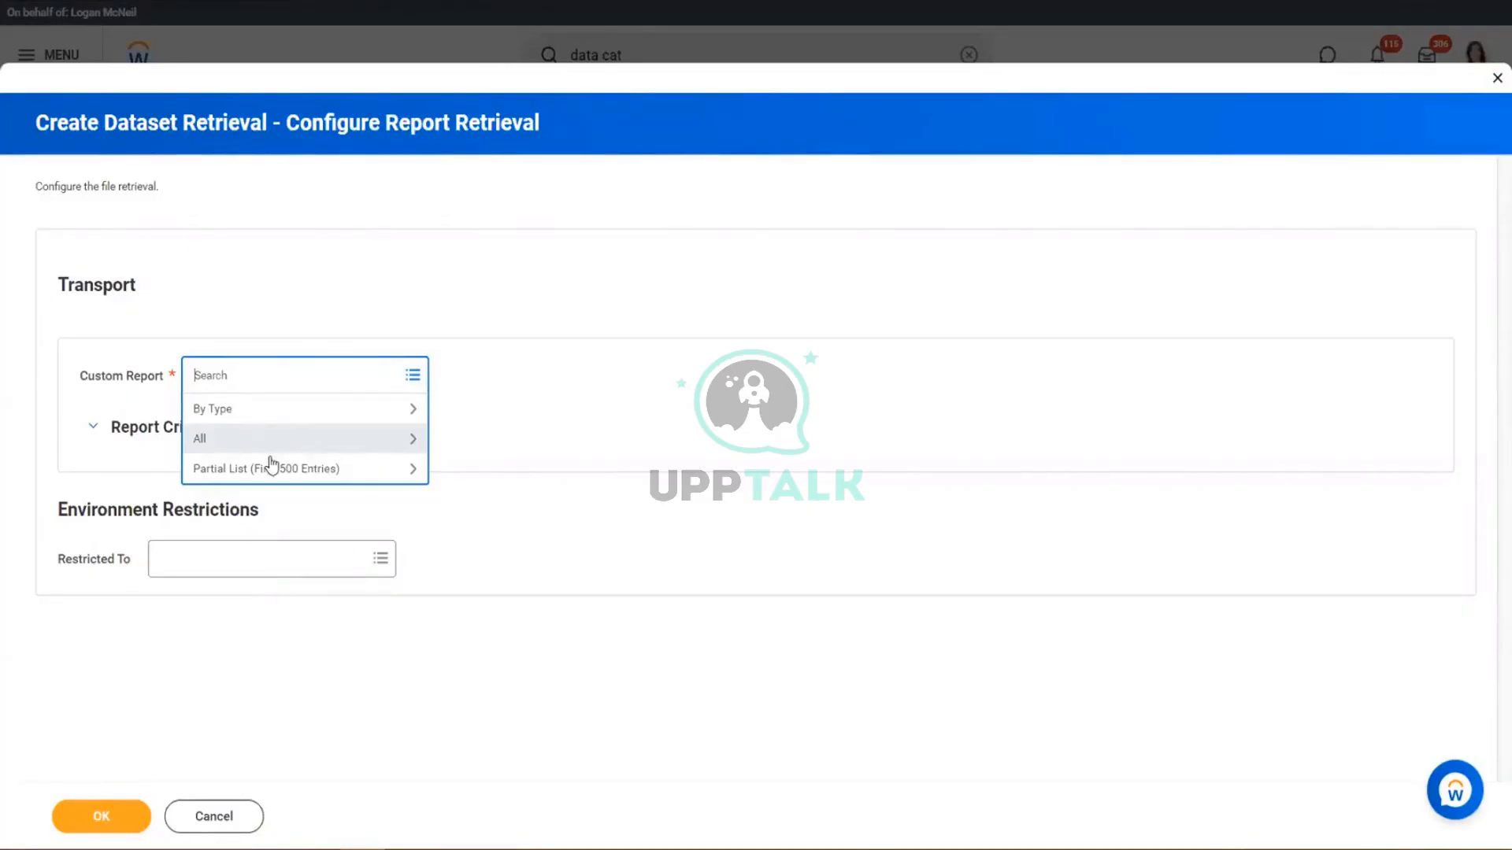
left_click(247, 446)
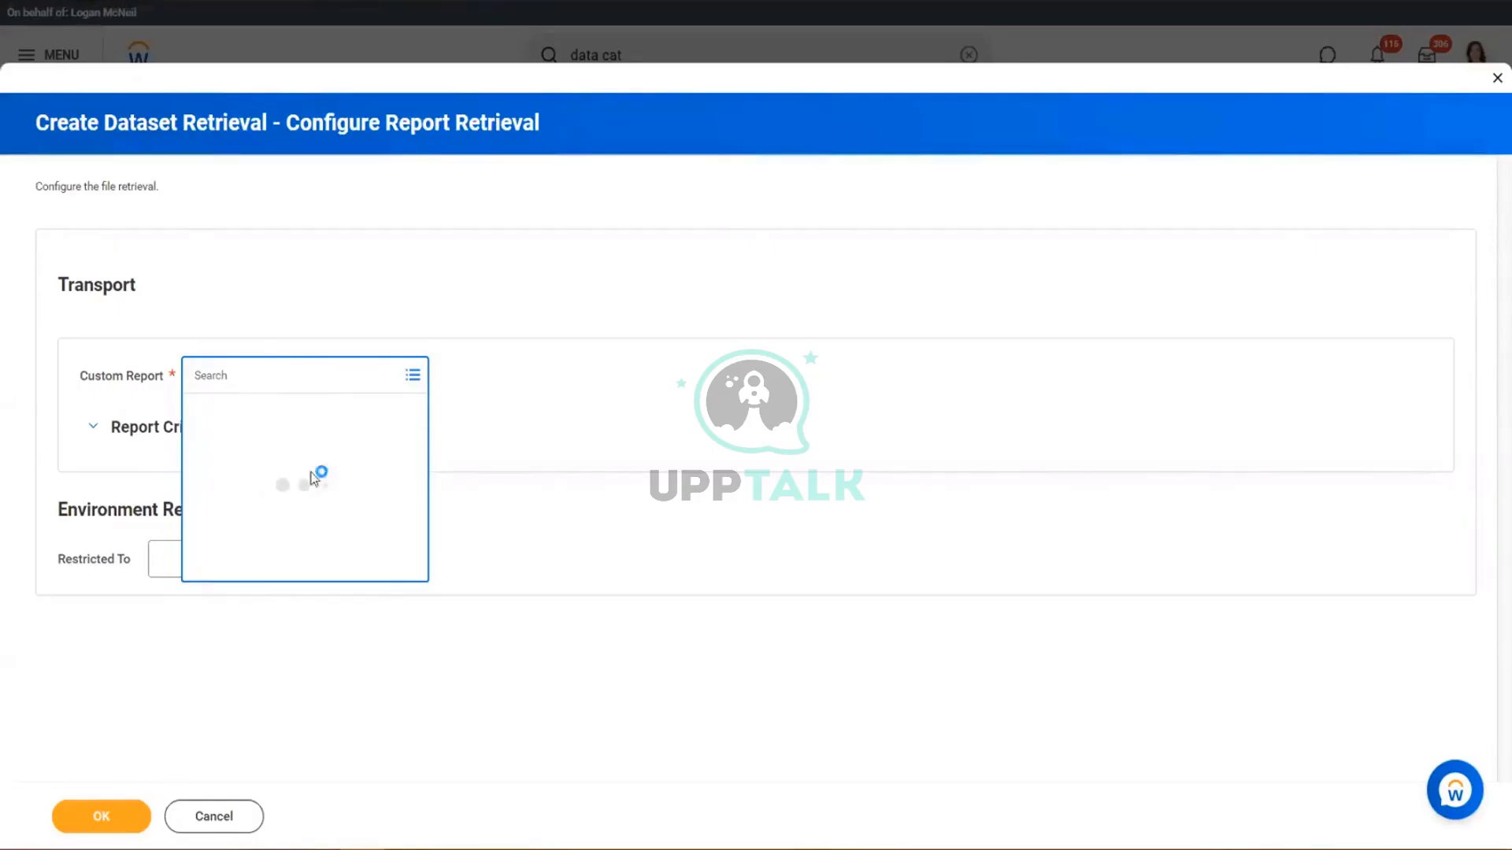
scroll(324, 654, "down", 10)
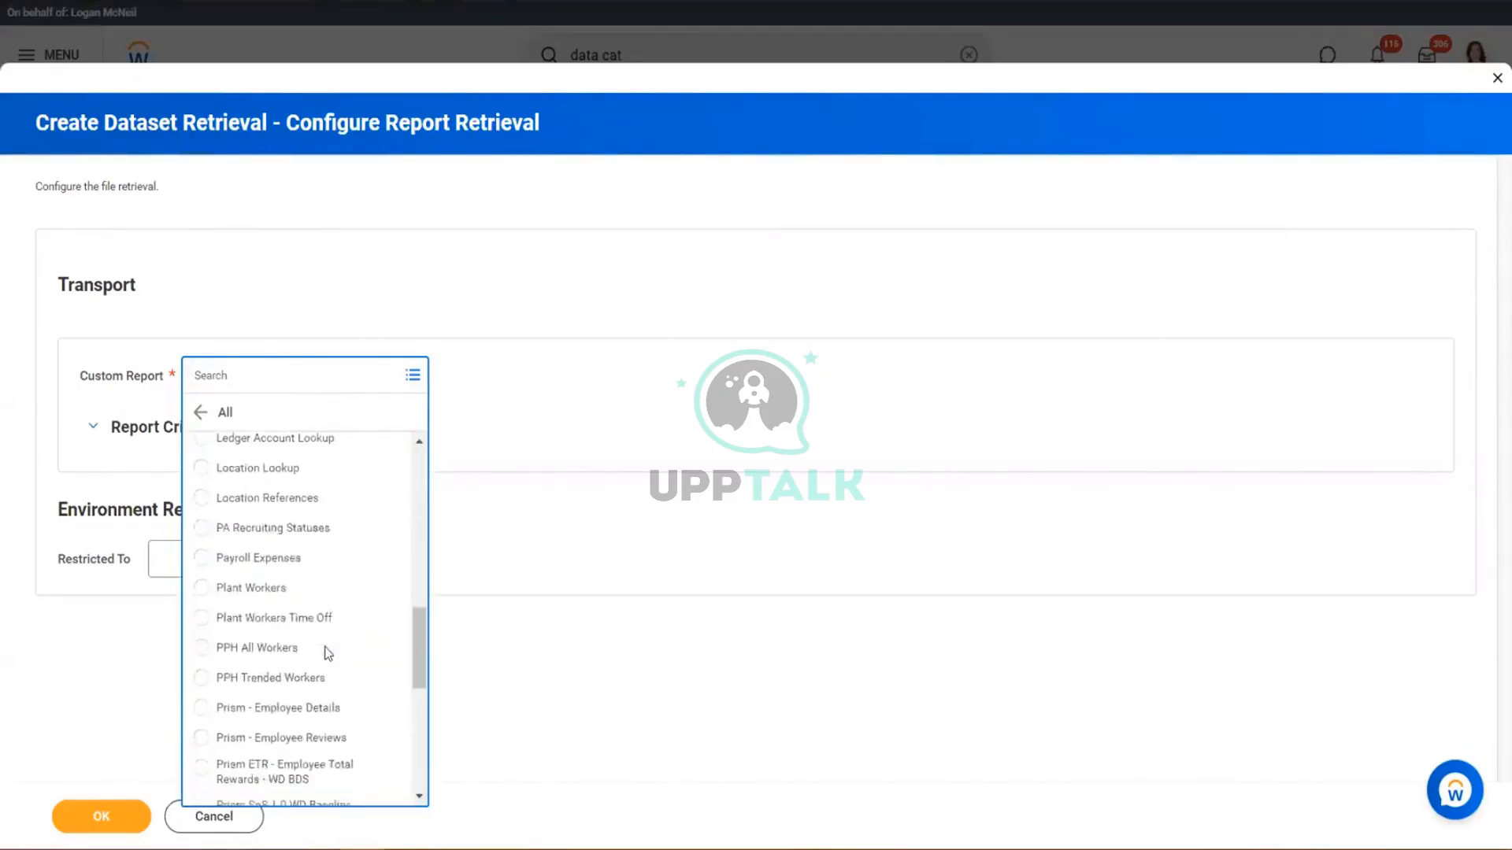
scroll(328, 654, "down", 5)
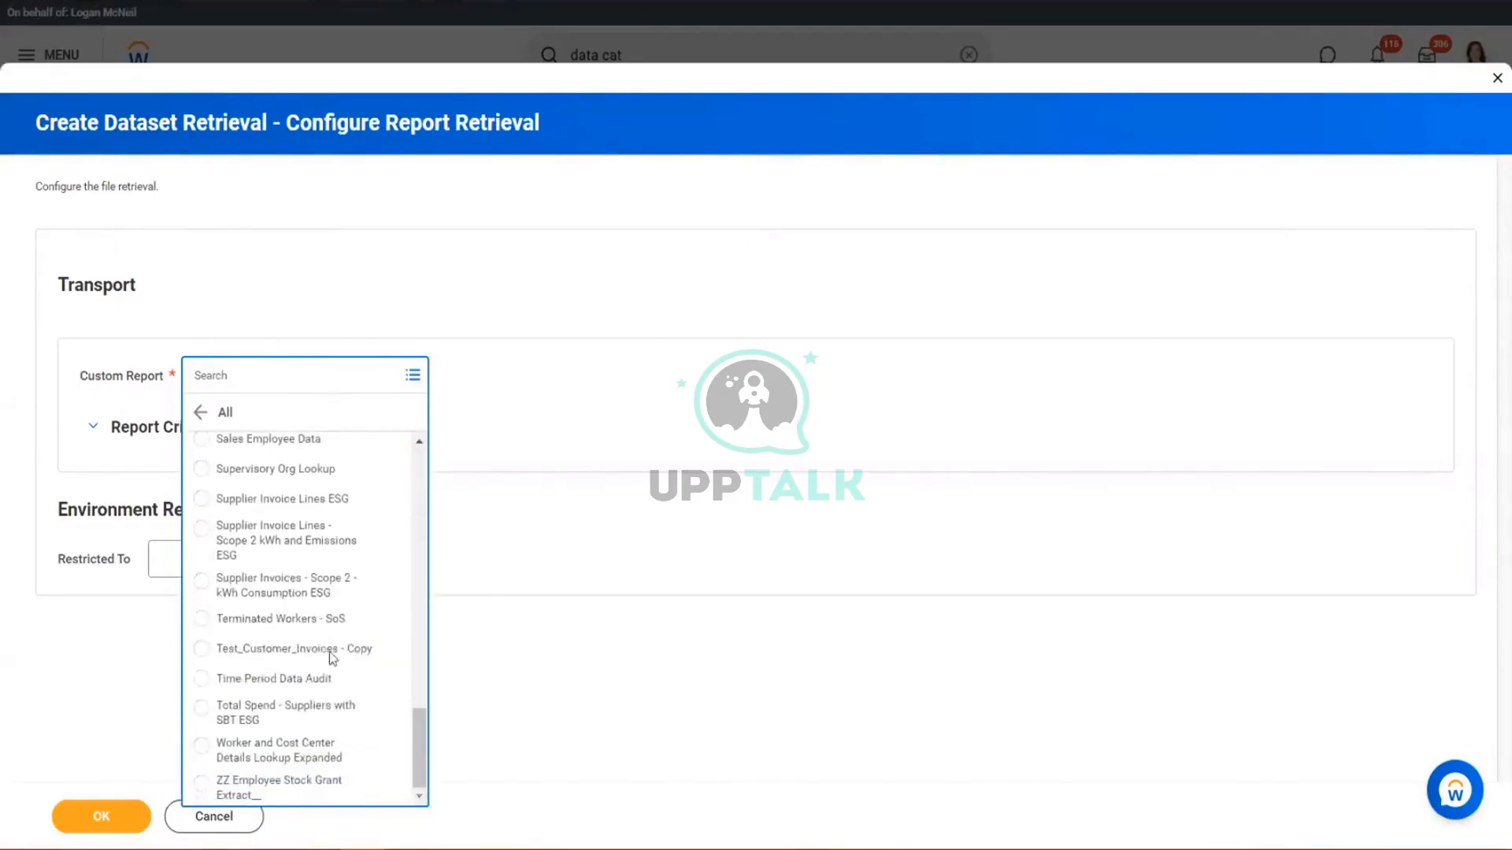
left_click(256, 790)
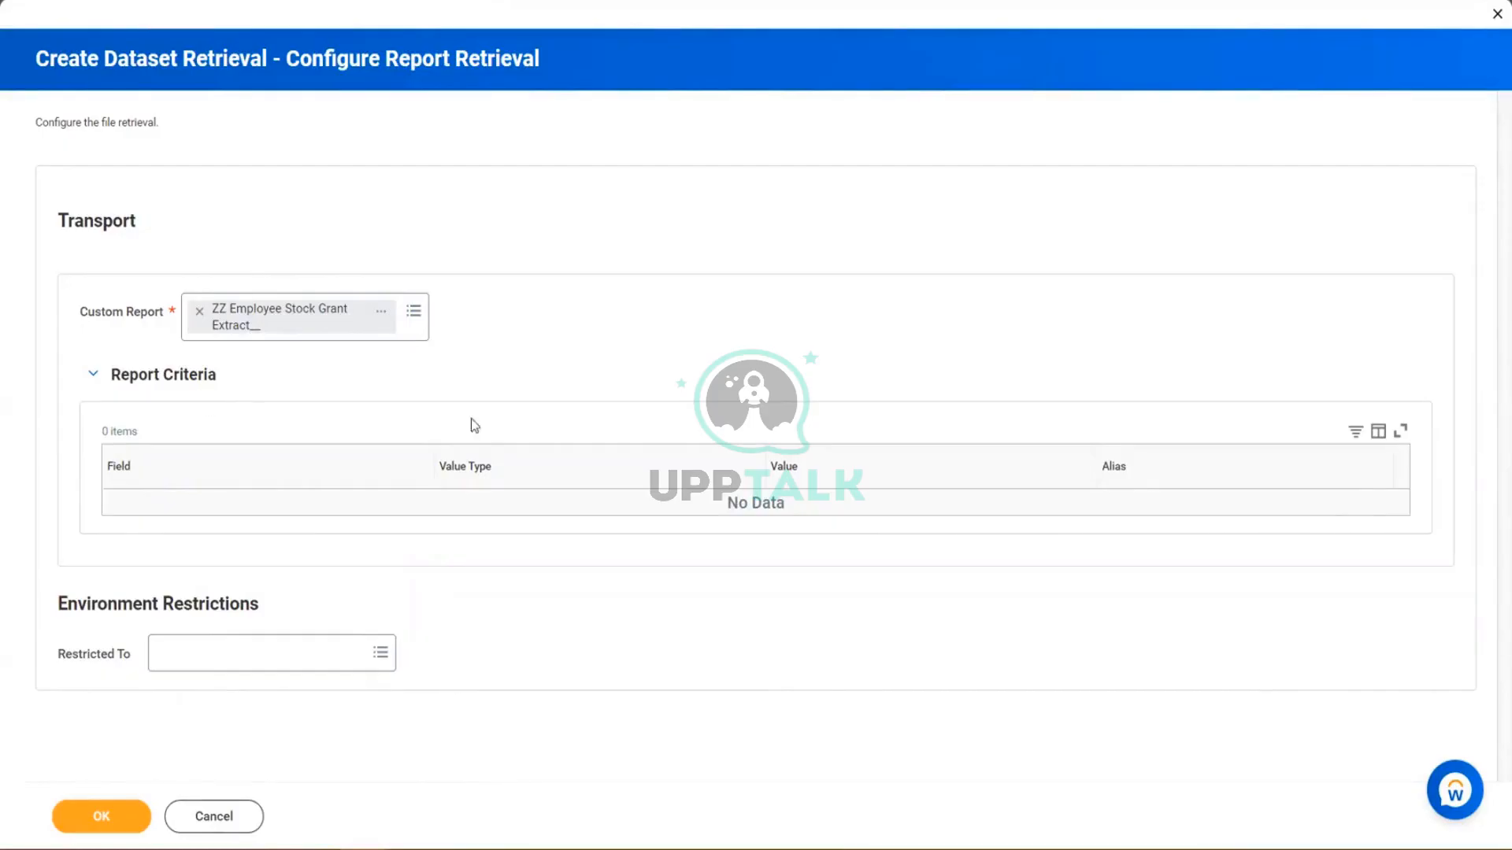
Step: Review the transport settings and the Report Criteria section of the chosen custom report
left_click_drag(1440, 531, 90, 387)
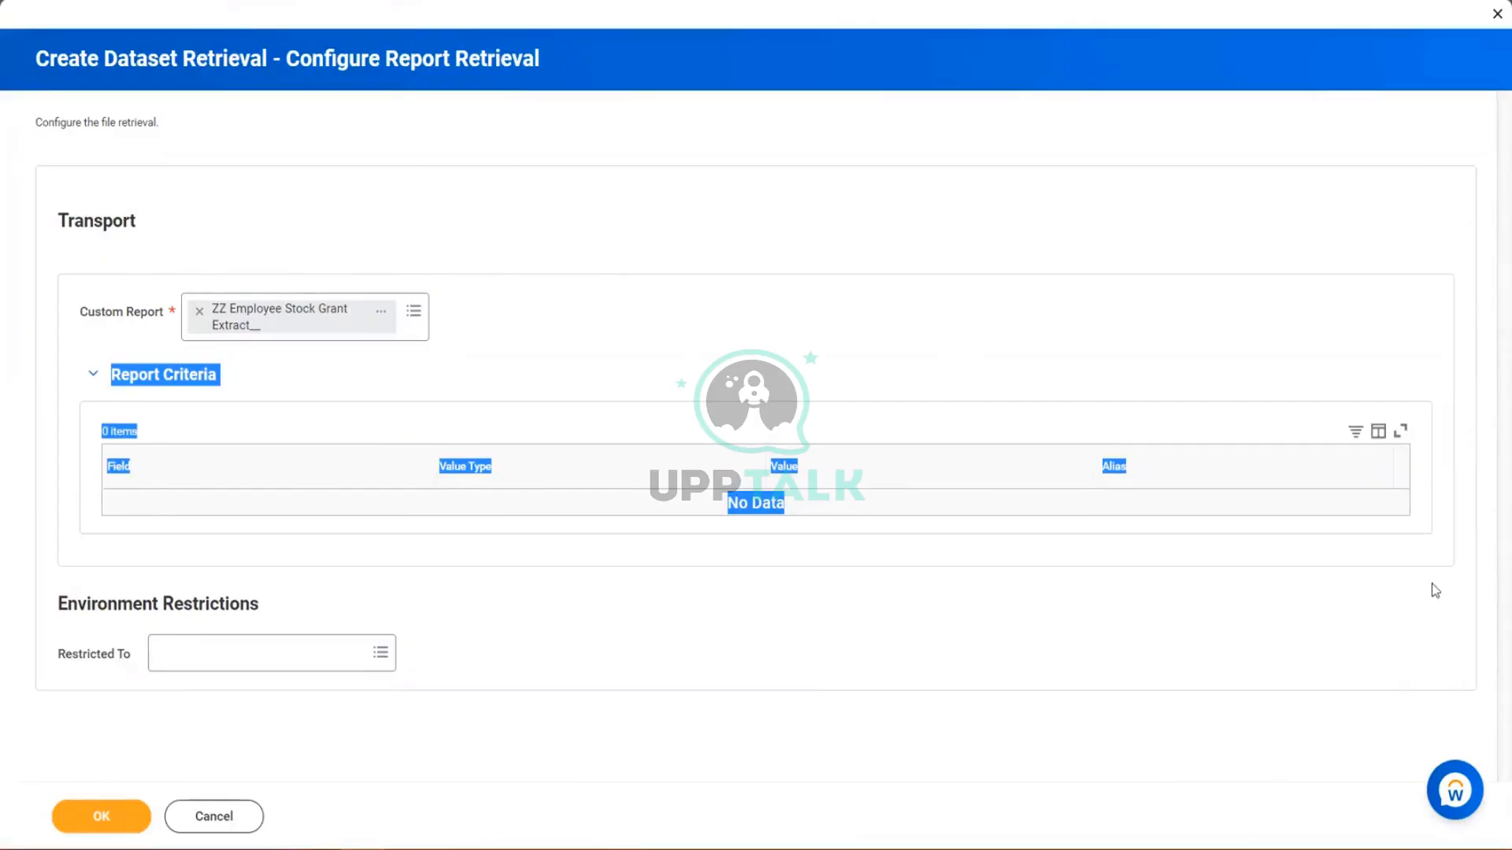
left_click_drag(1446, 570, 73, 277)
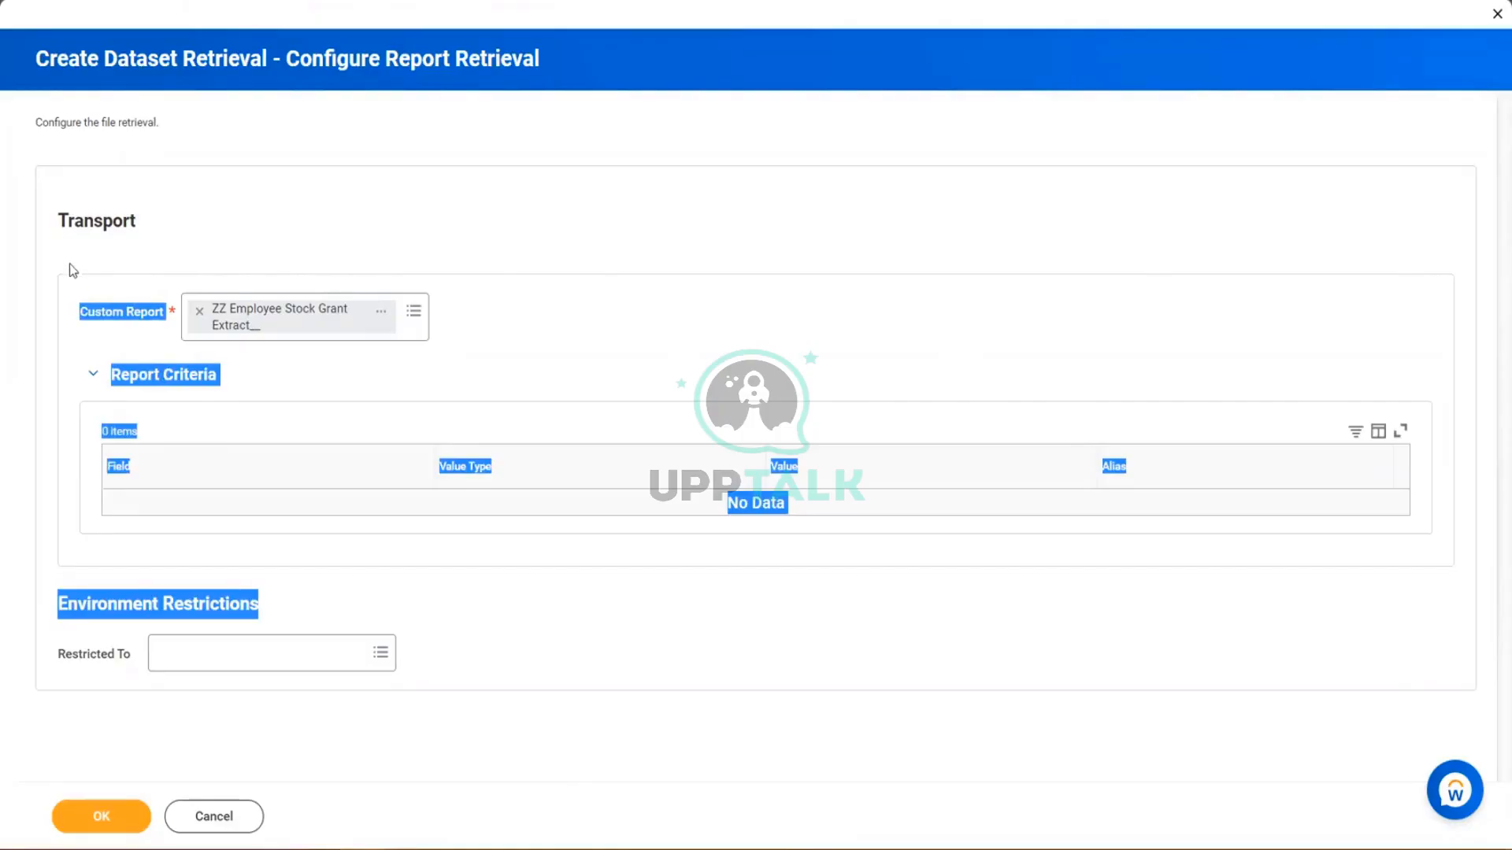
left_click(934, 598)
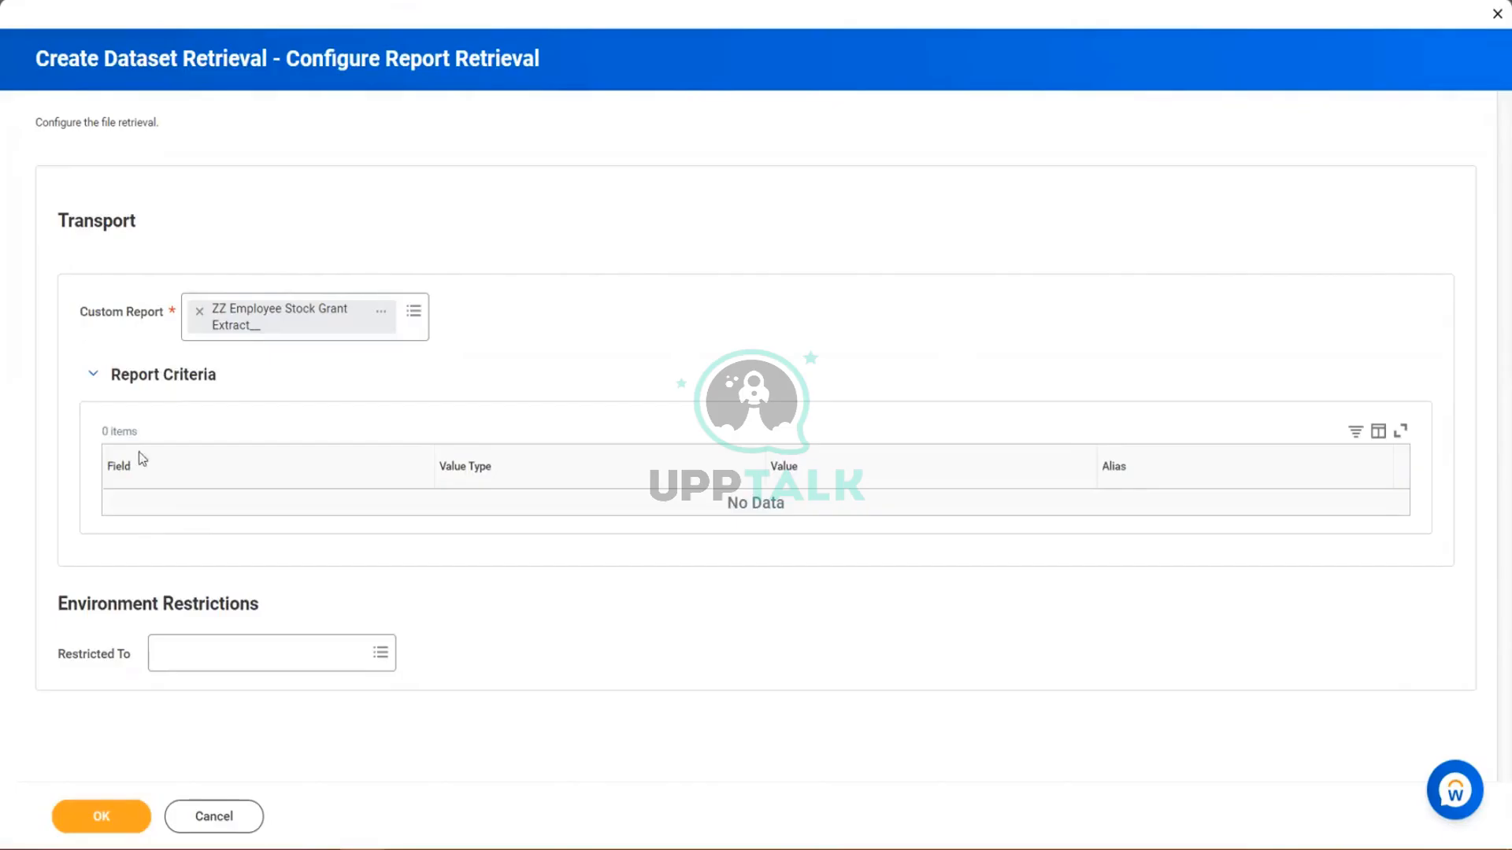
left_click_drag(228, 380, 122, 375)
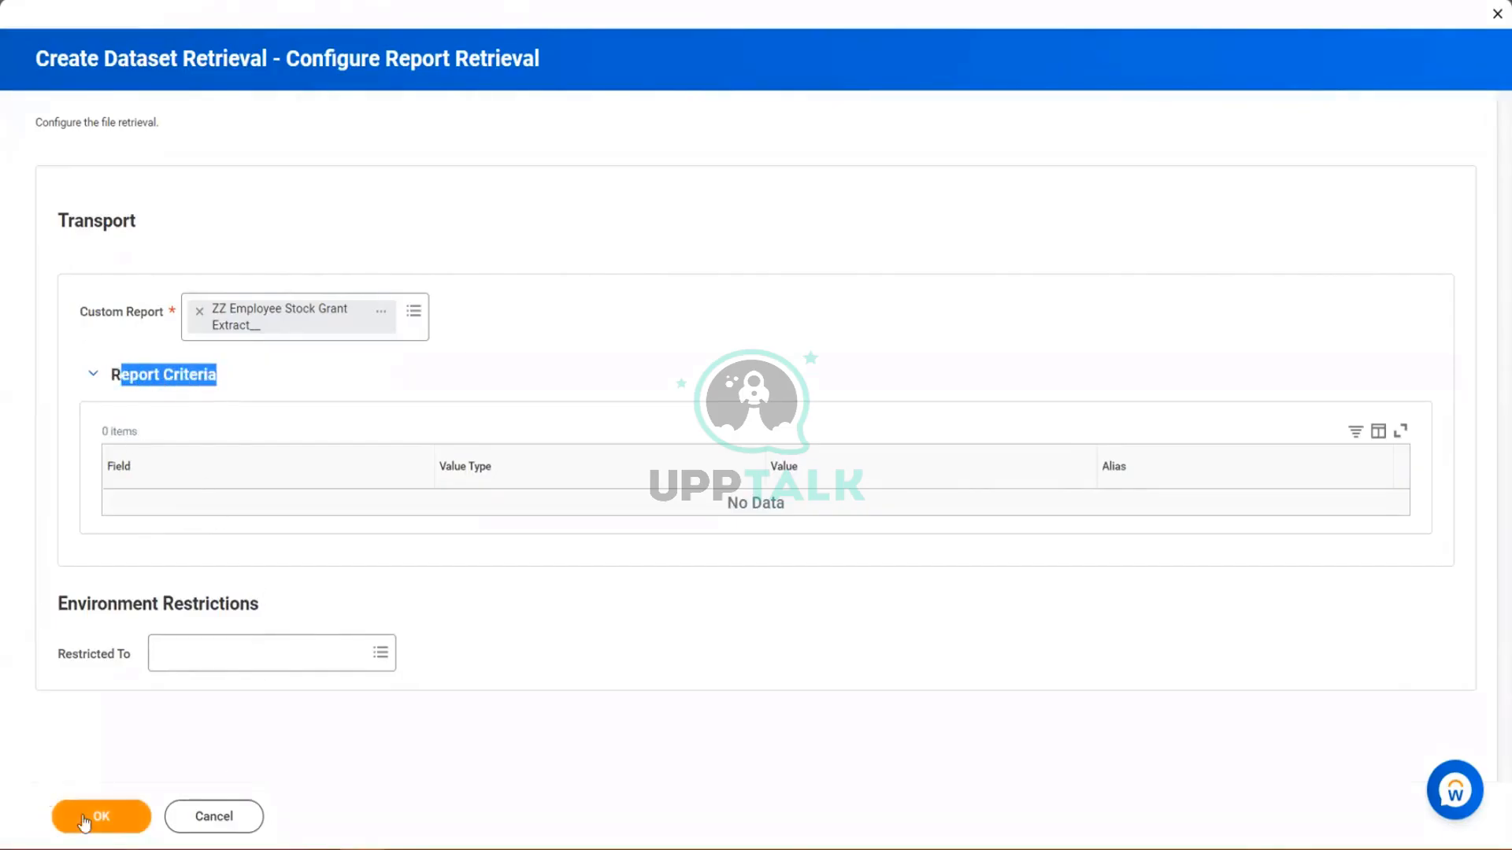
Step: Try restricting the retrieval to the Implementation environment and remove that restriction again
left_click_drag(58, 603, 267, 603)
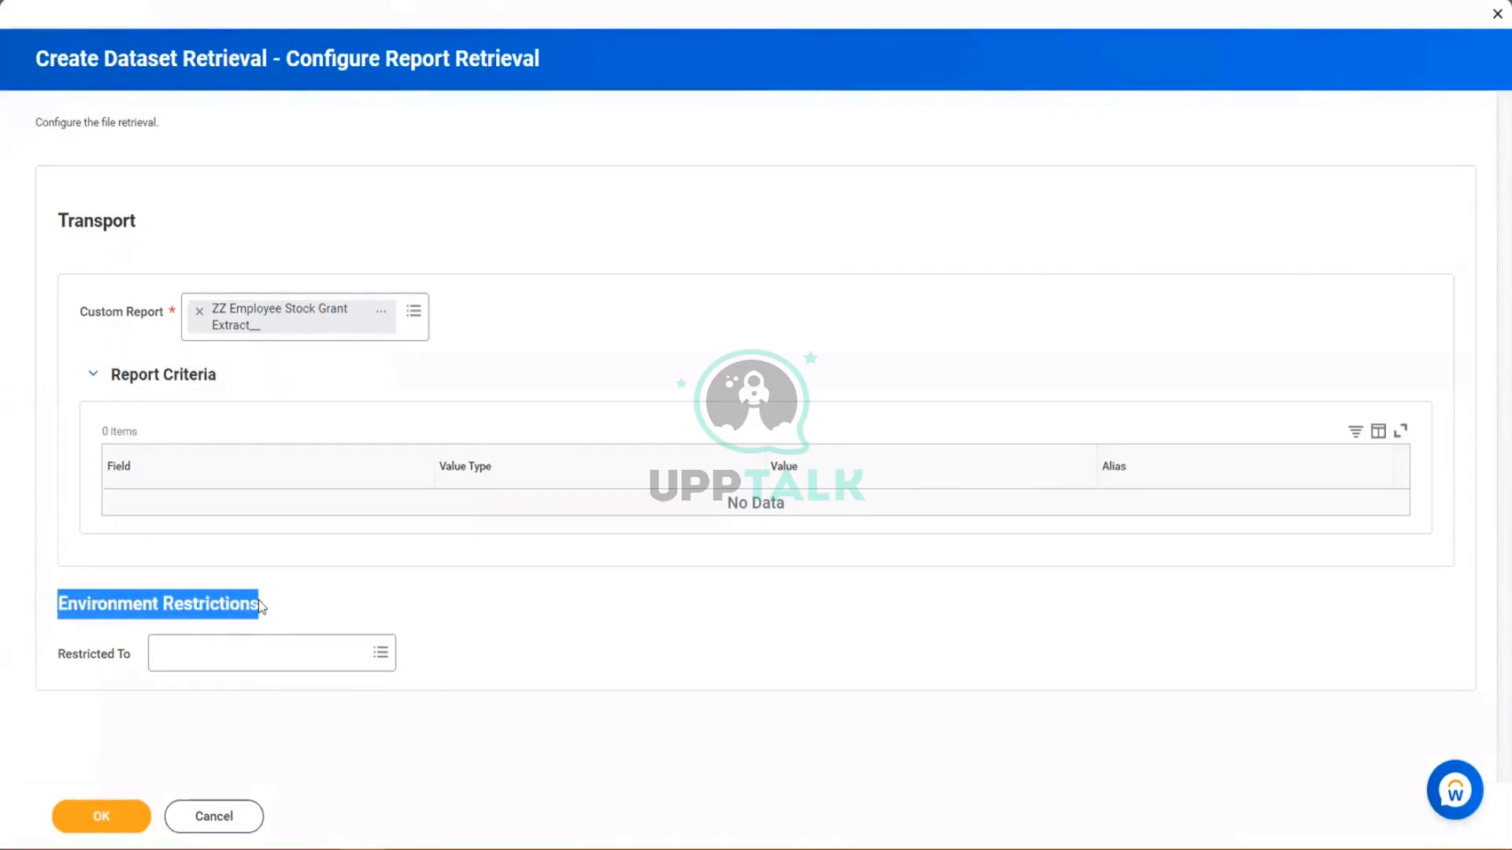
left_click_drag(55, 658, 122, 655)
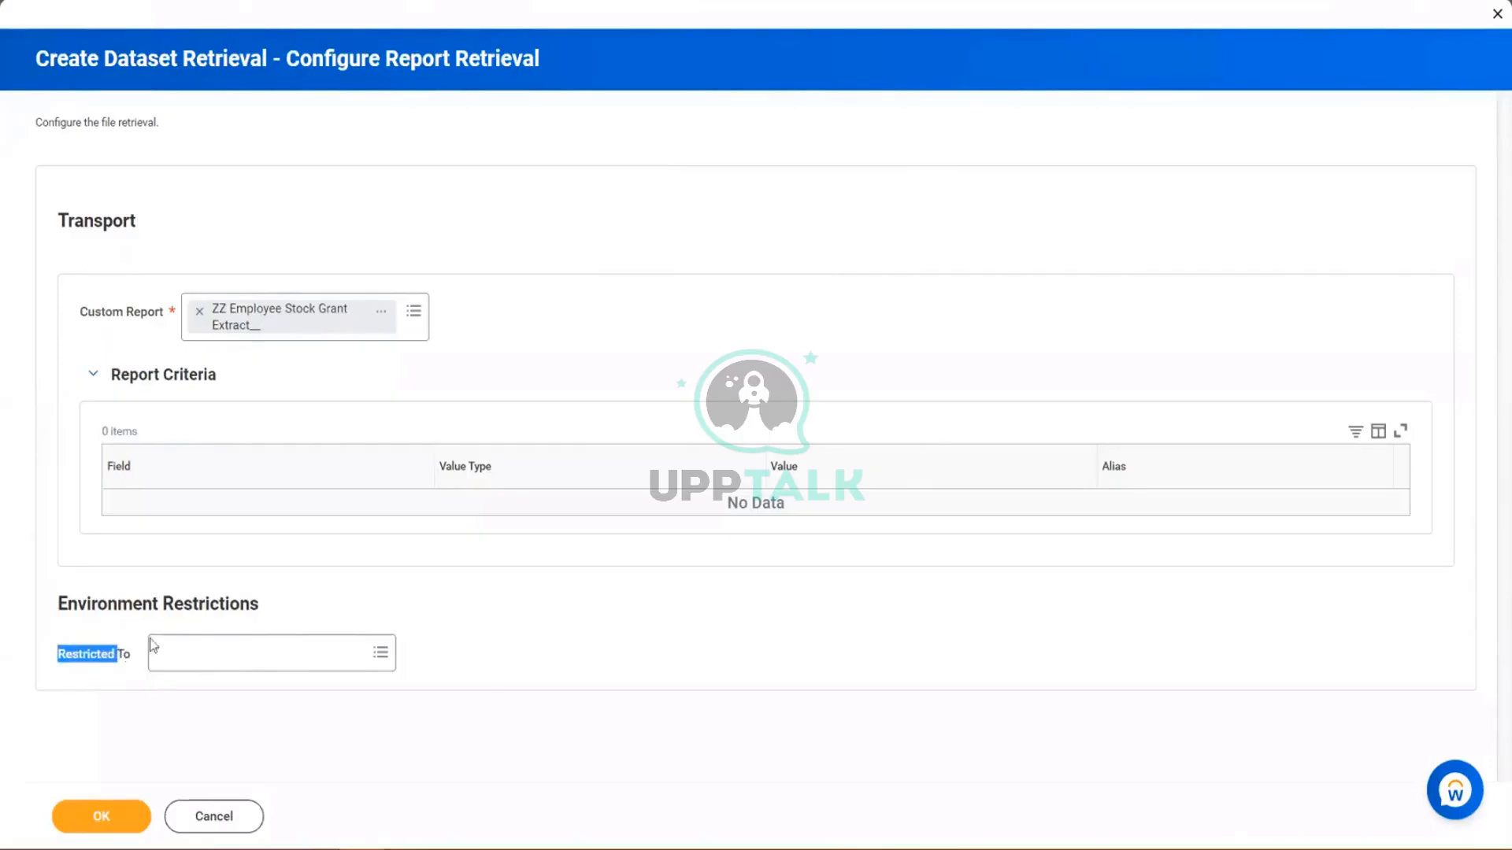
left_click(478, 665)
left_click(384, 665)
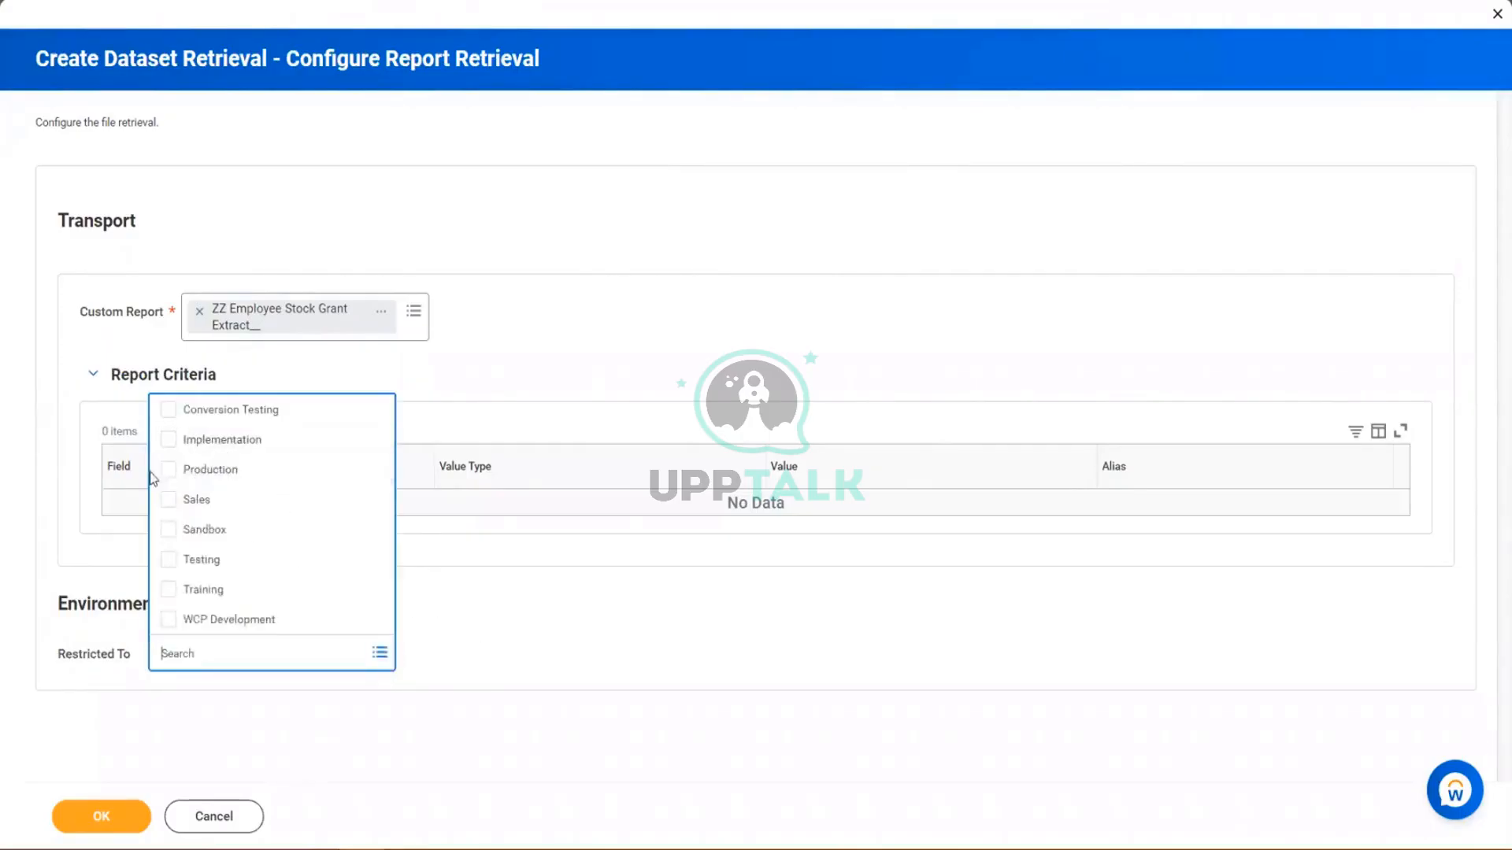
left_click(168, 441)
left_click(616, 647)
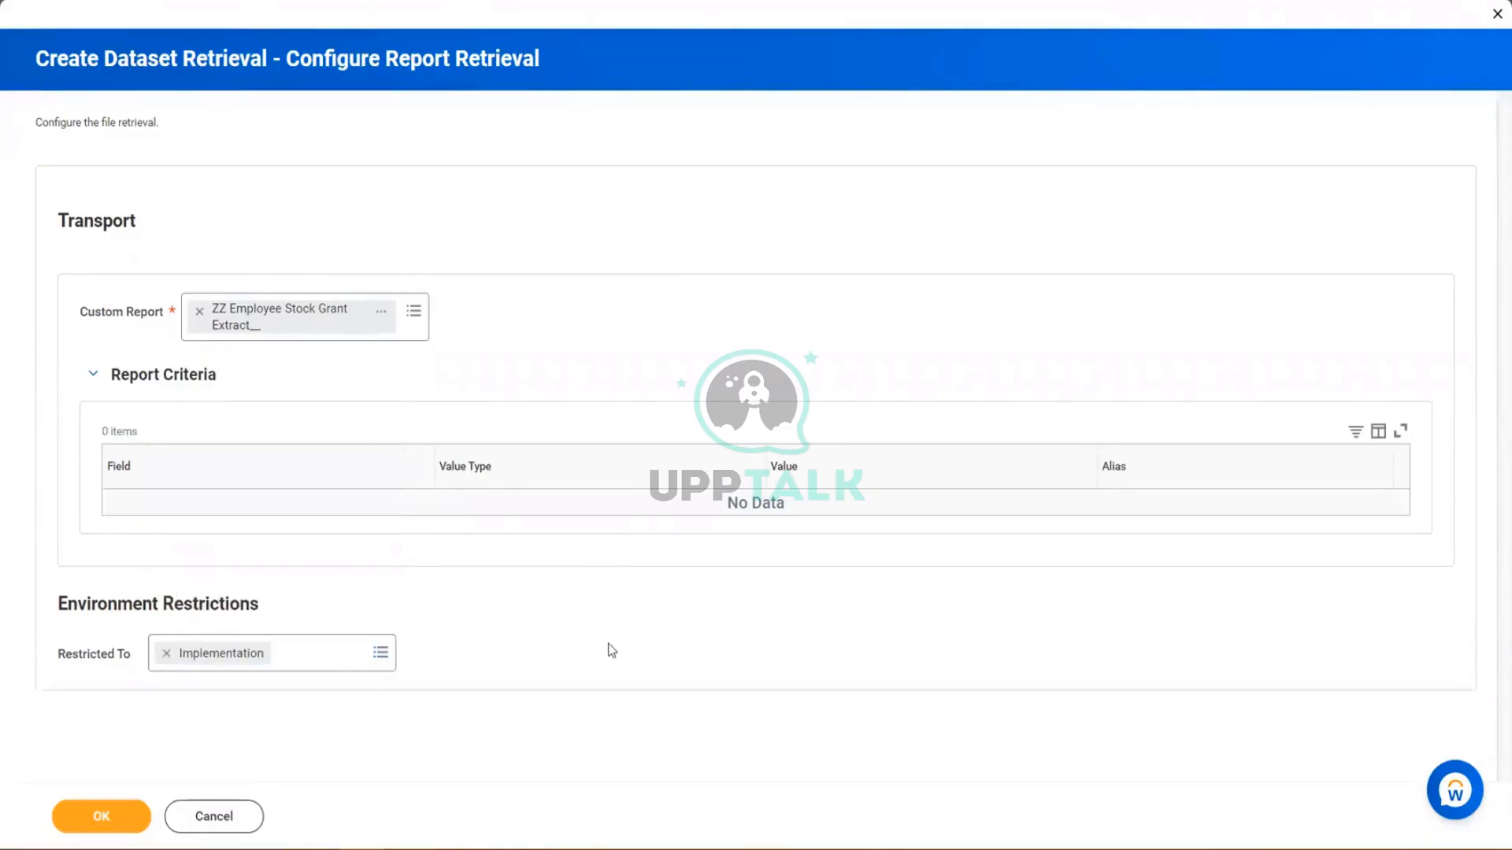
left_click_drag(134, 655, 24, 617)
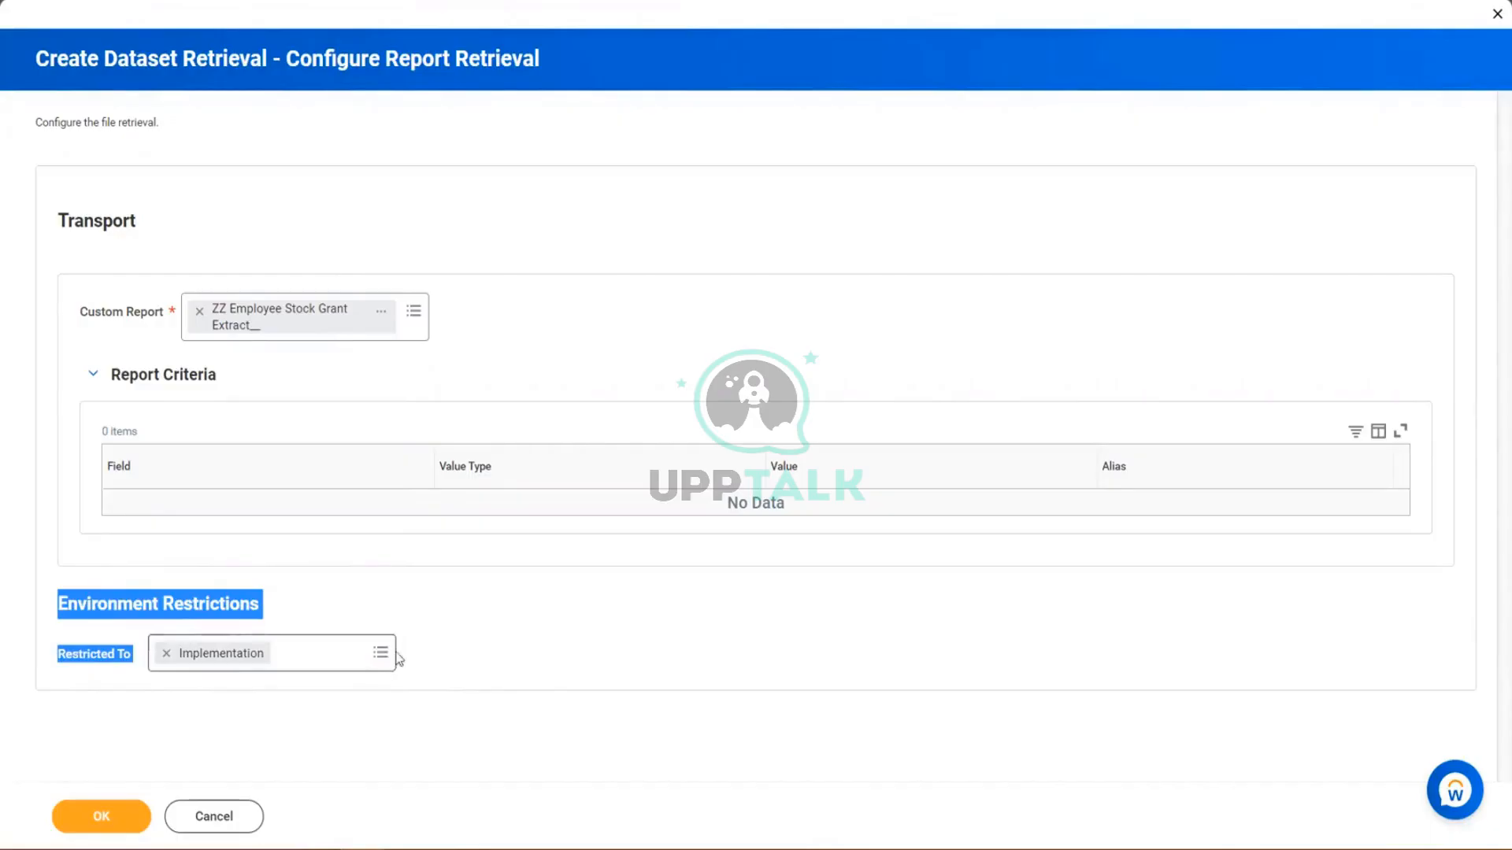
left_click(468, 666)
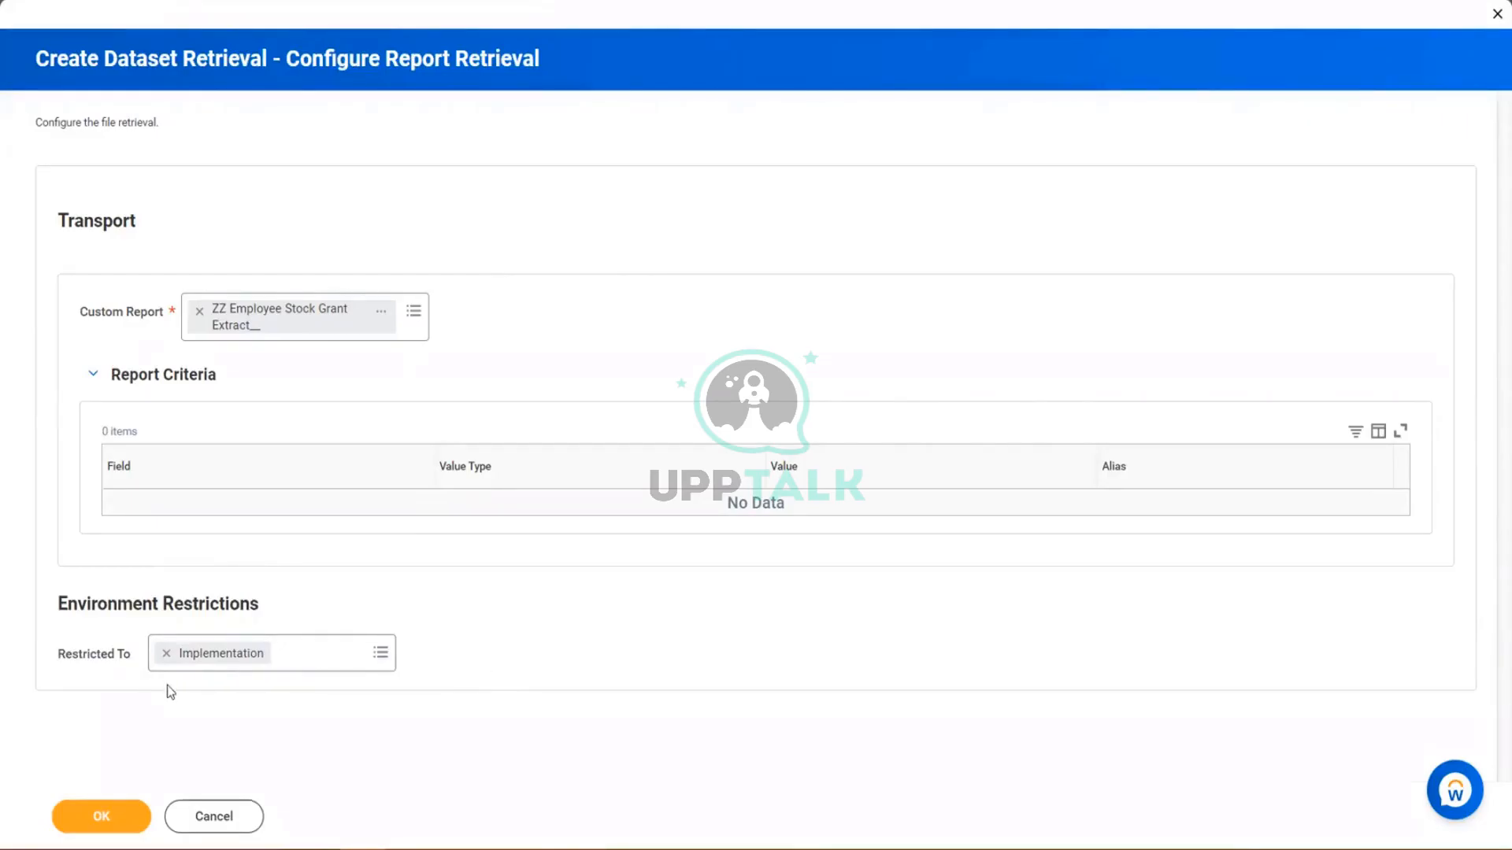
left_click(166, 653)
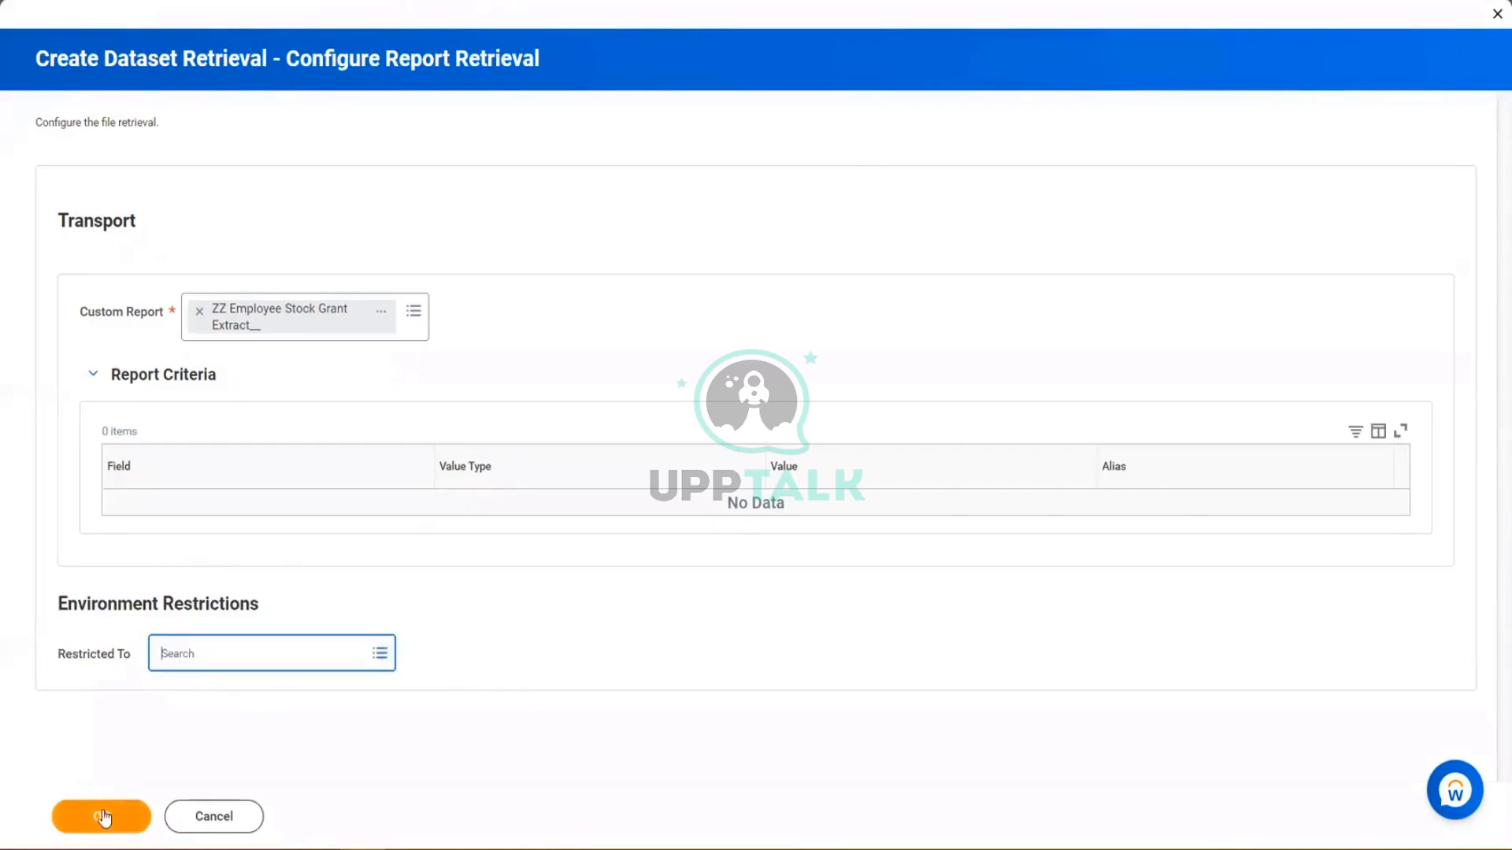
Step: Accept the report retrieval configuration and review the run frequency options, choosing Run Now
left_click(102, 817)
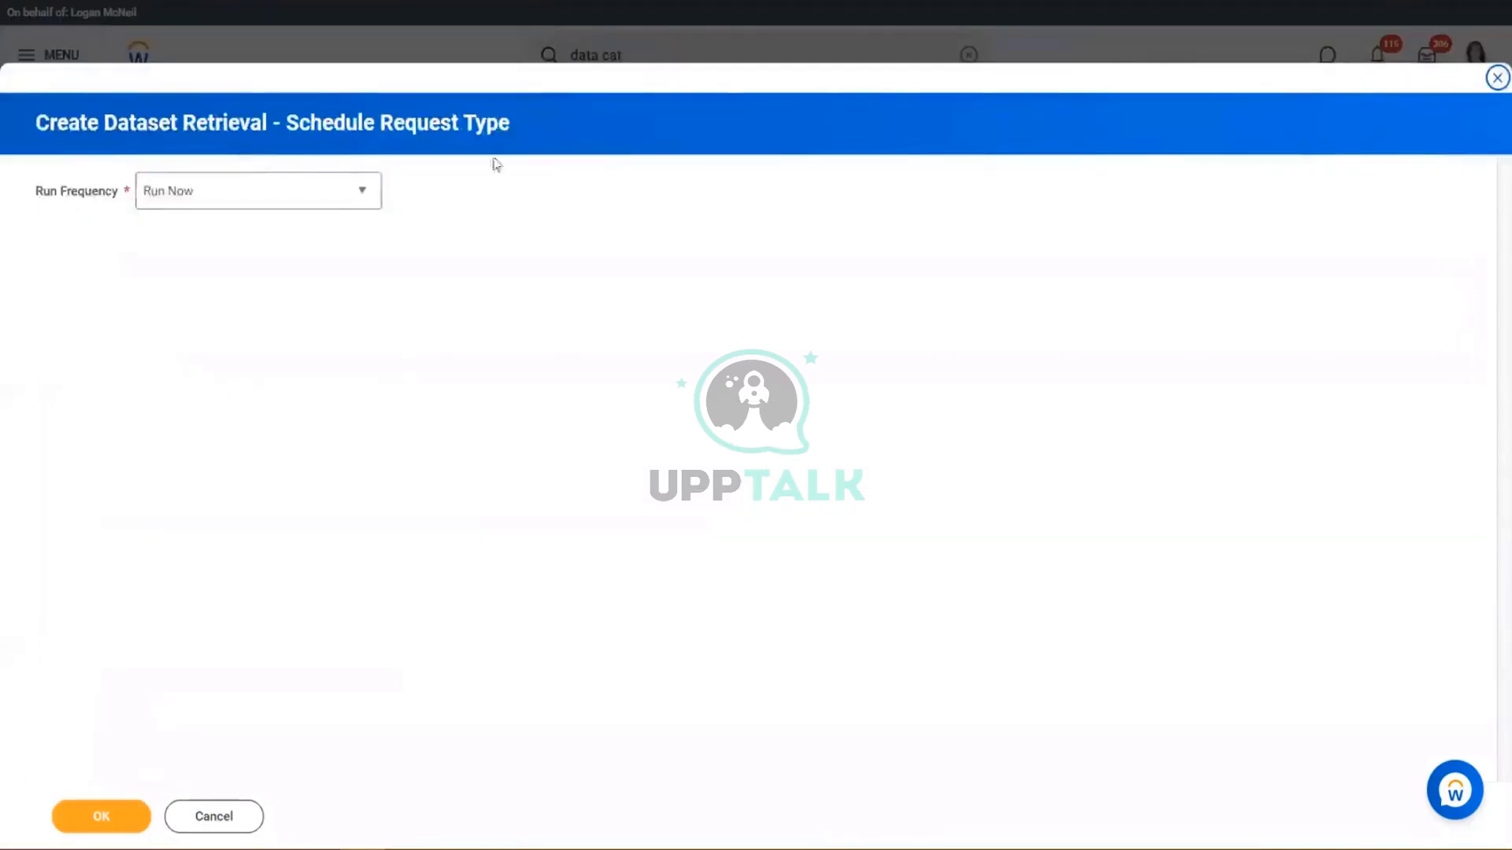
left_click_drag(51, 192, 85, 197)
left_click(354, 193)
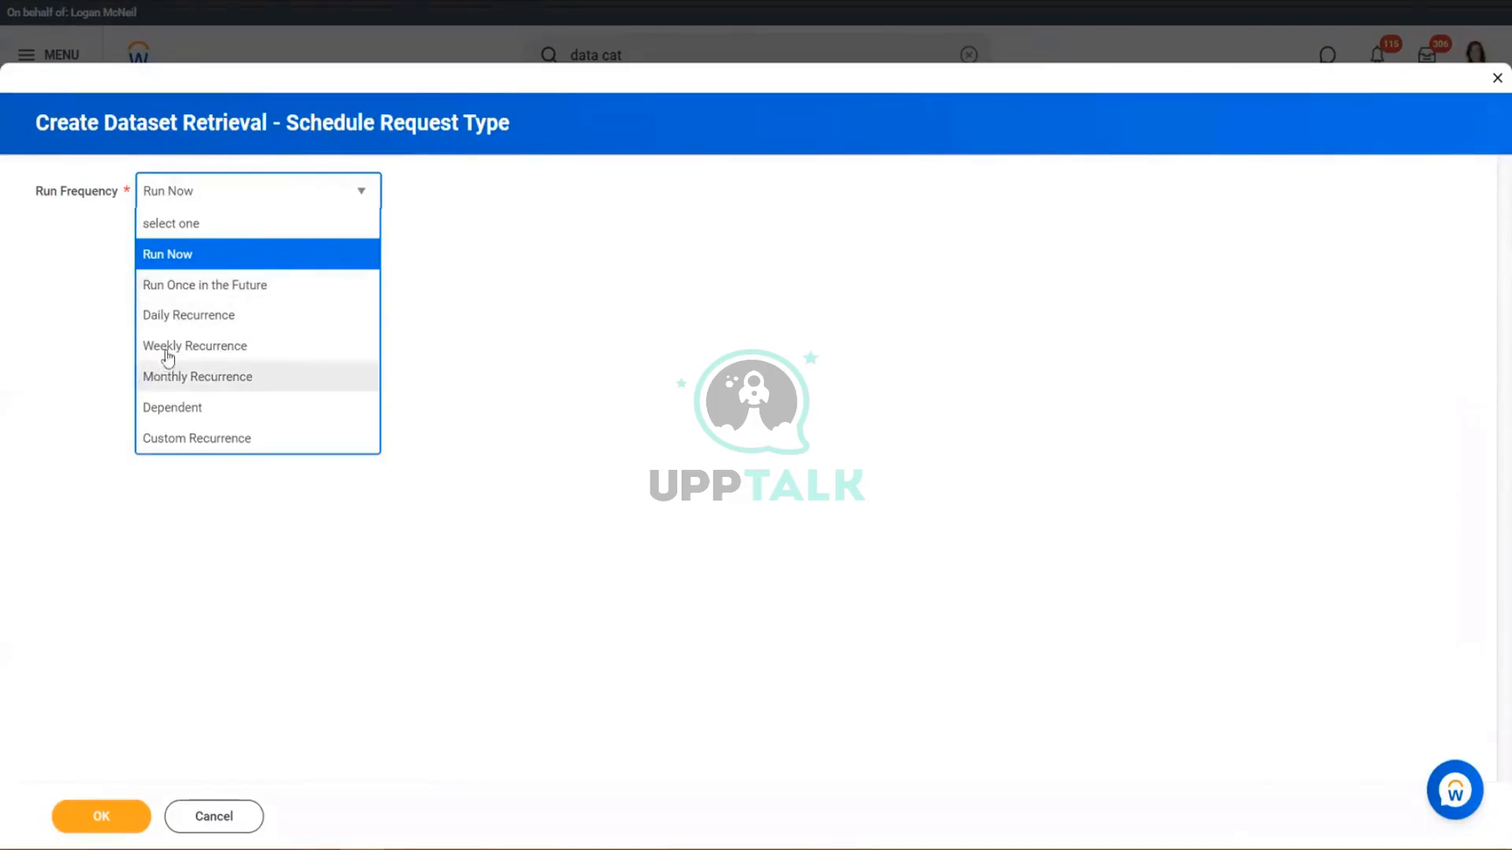
left_click(187, 254)
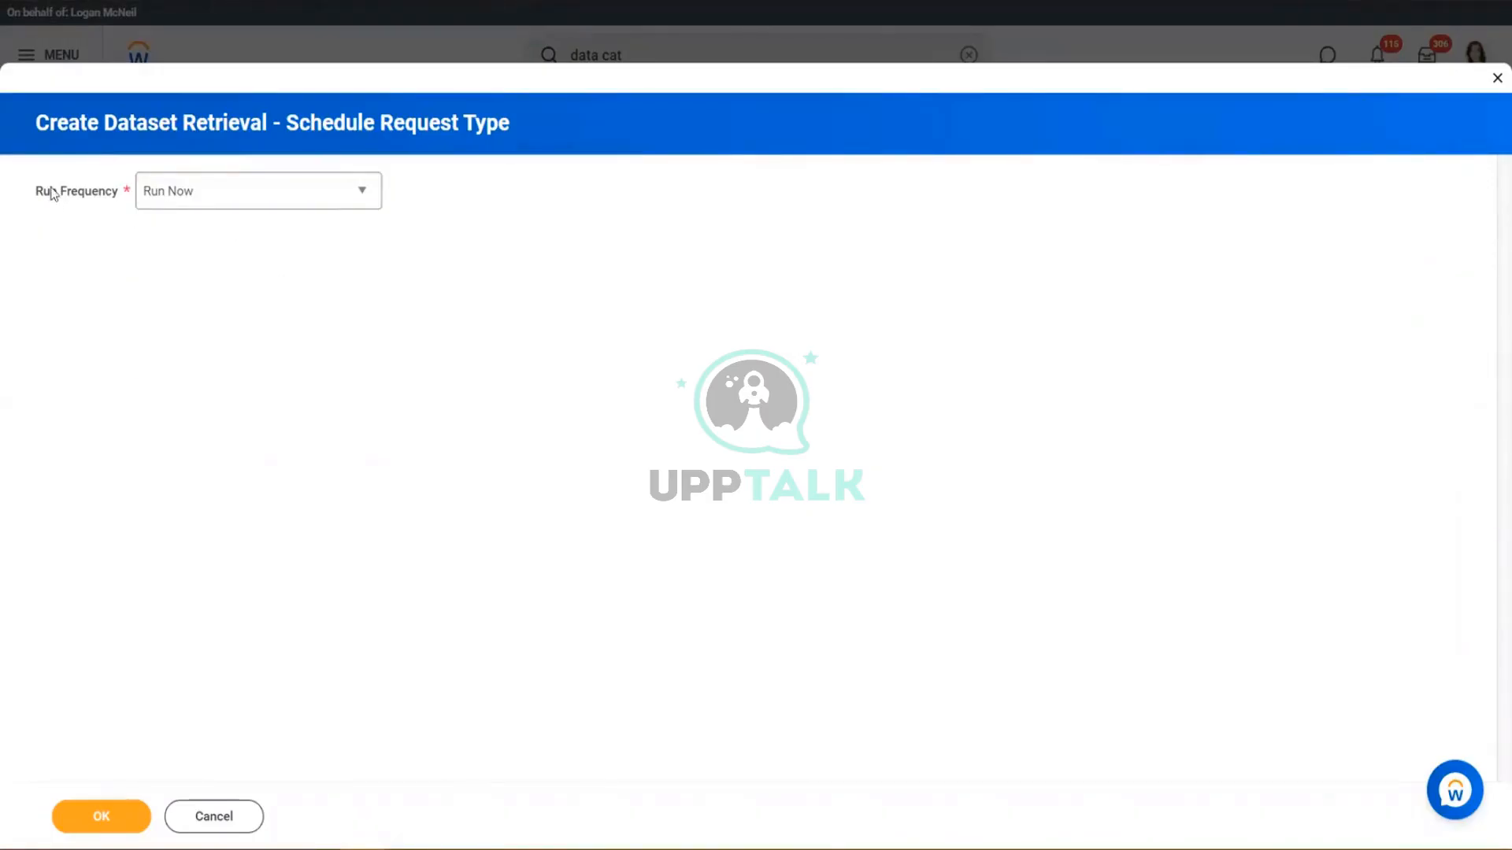
Step: Try Run Once in the Future as the run frequency of the dataset retrieval
left_click_drag(52, 194, 393, 191)
left_click(363, 191)
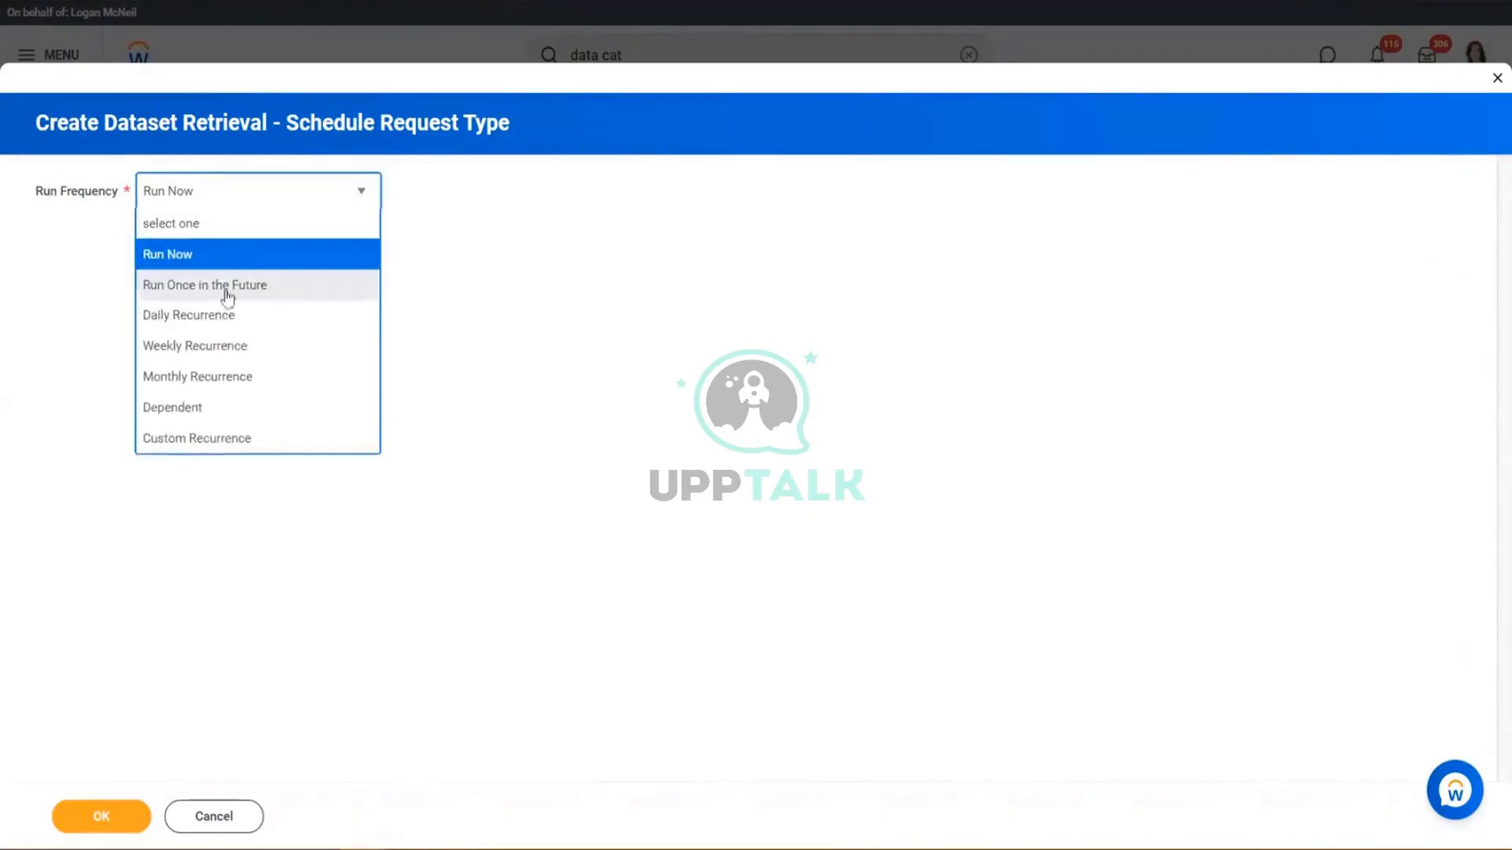
left_click(243, 288)
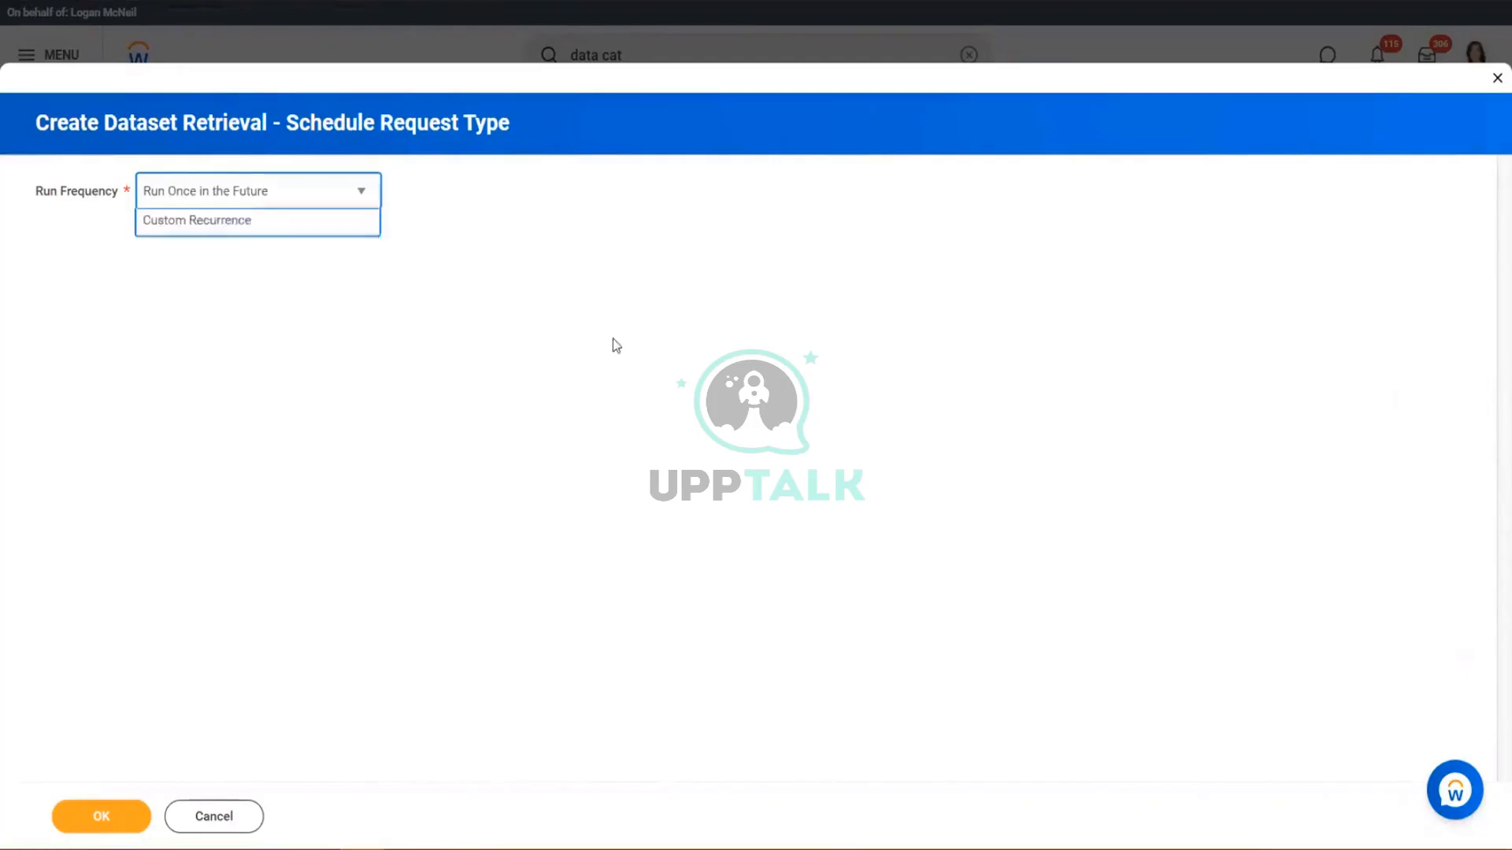
left_click_drag(35, 195, 111, 203)
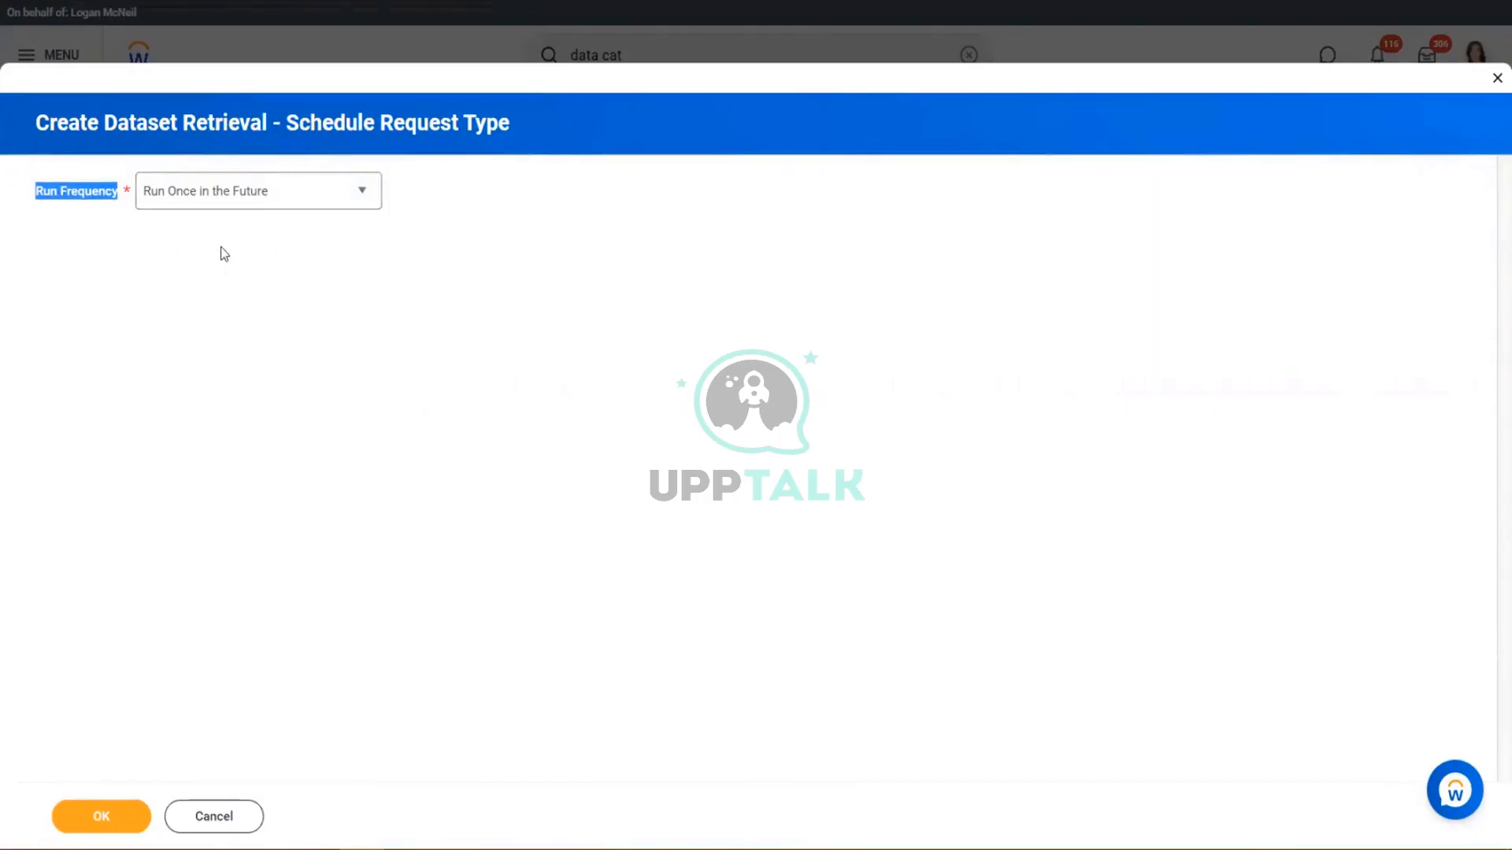
Step: Set the run frequency to Run Now and confirm the schedule to proceed to naming the dataset
left_click(345, 207)
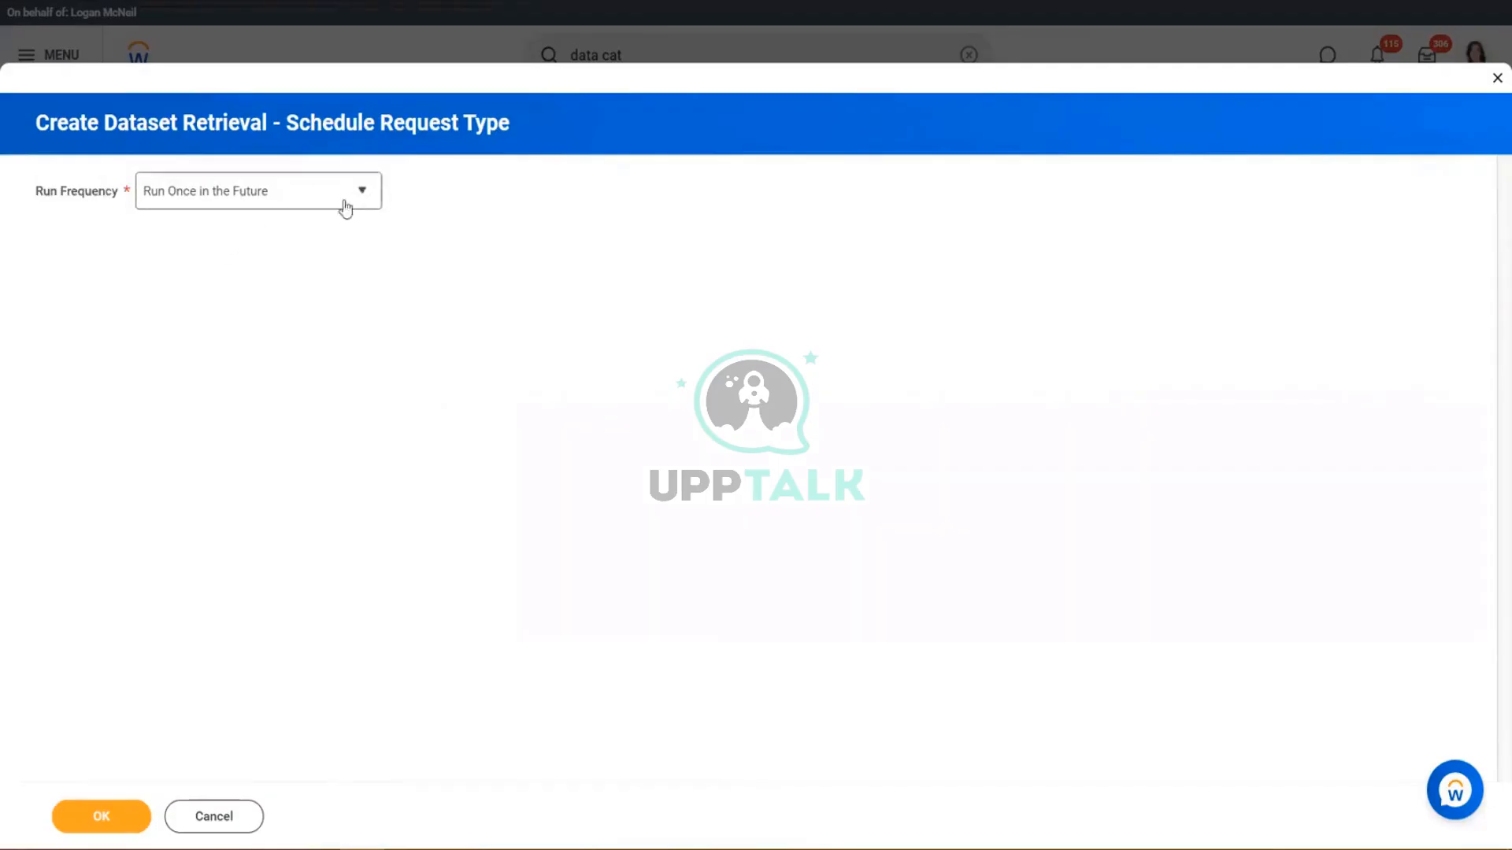
left_click(345, 207)
left_click(145, 251)
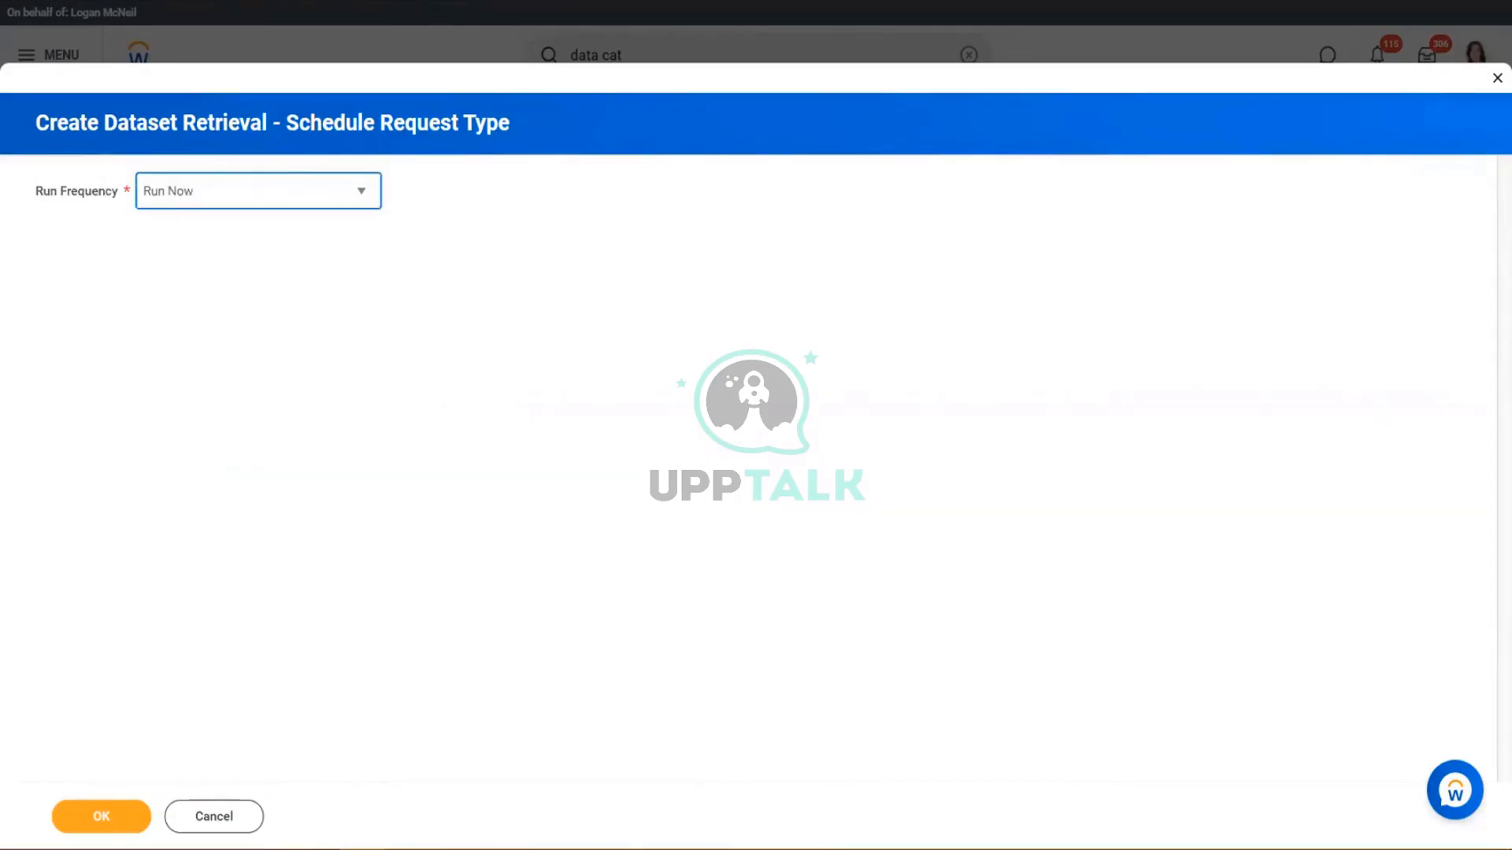
left_click(101, 819)
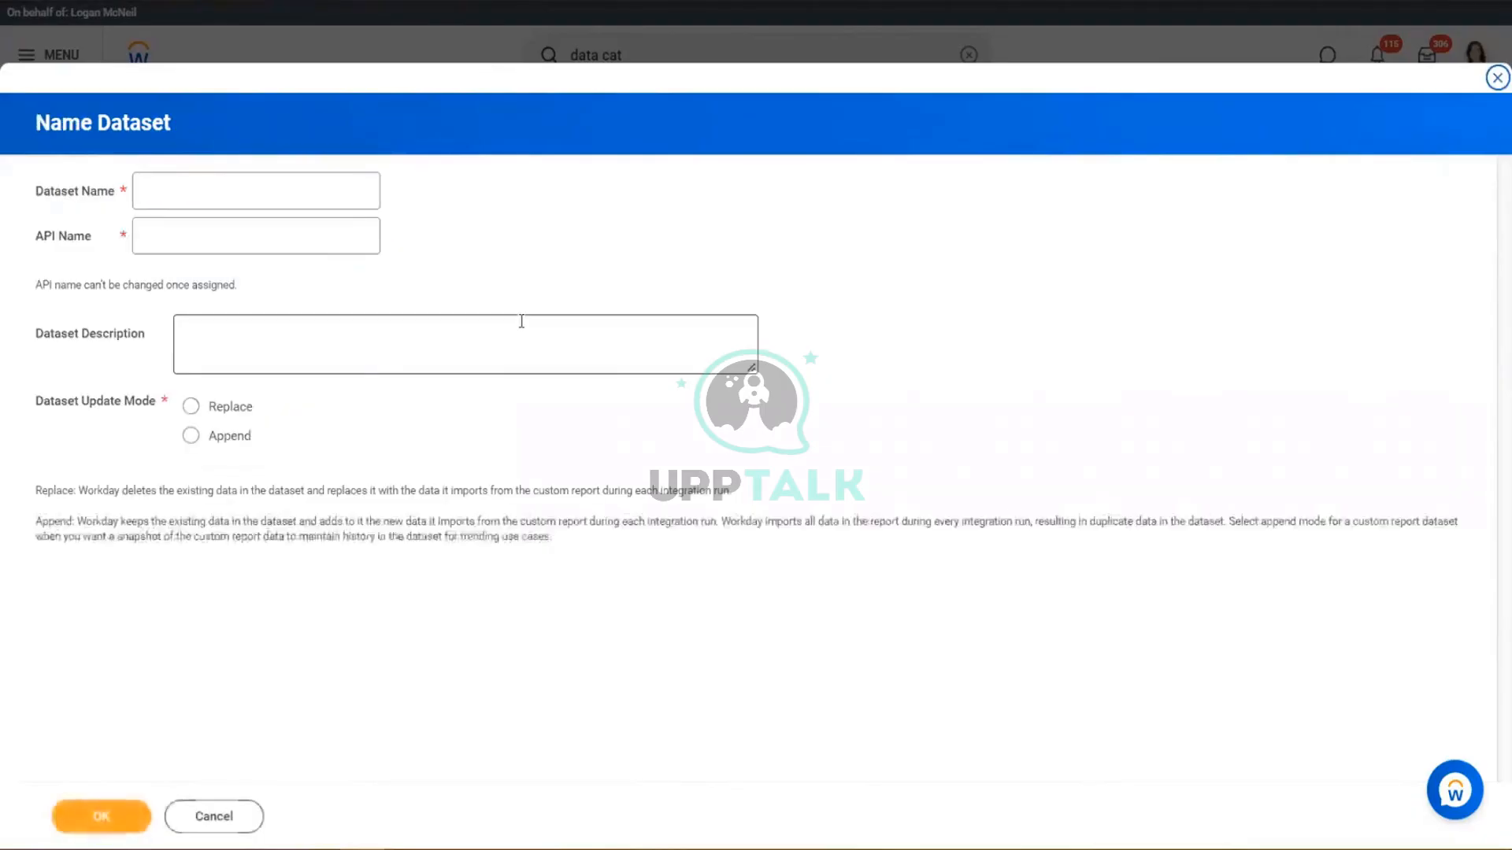
Step: Name the dataset ZF_Training - Employee Stock Details
left_click(272, 194)
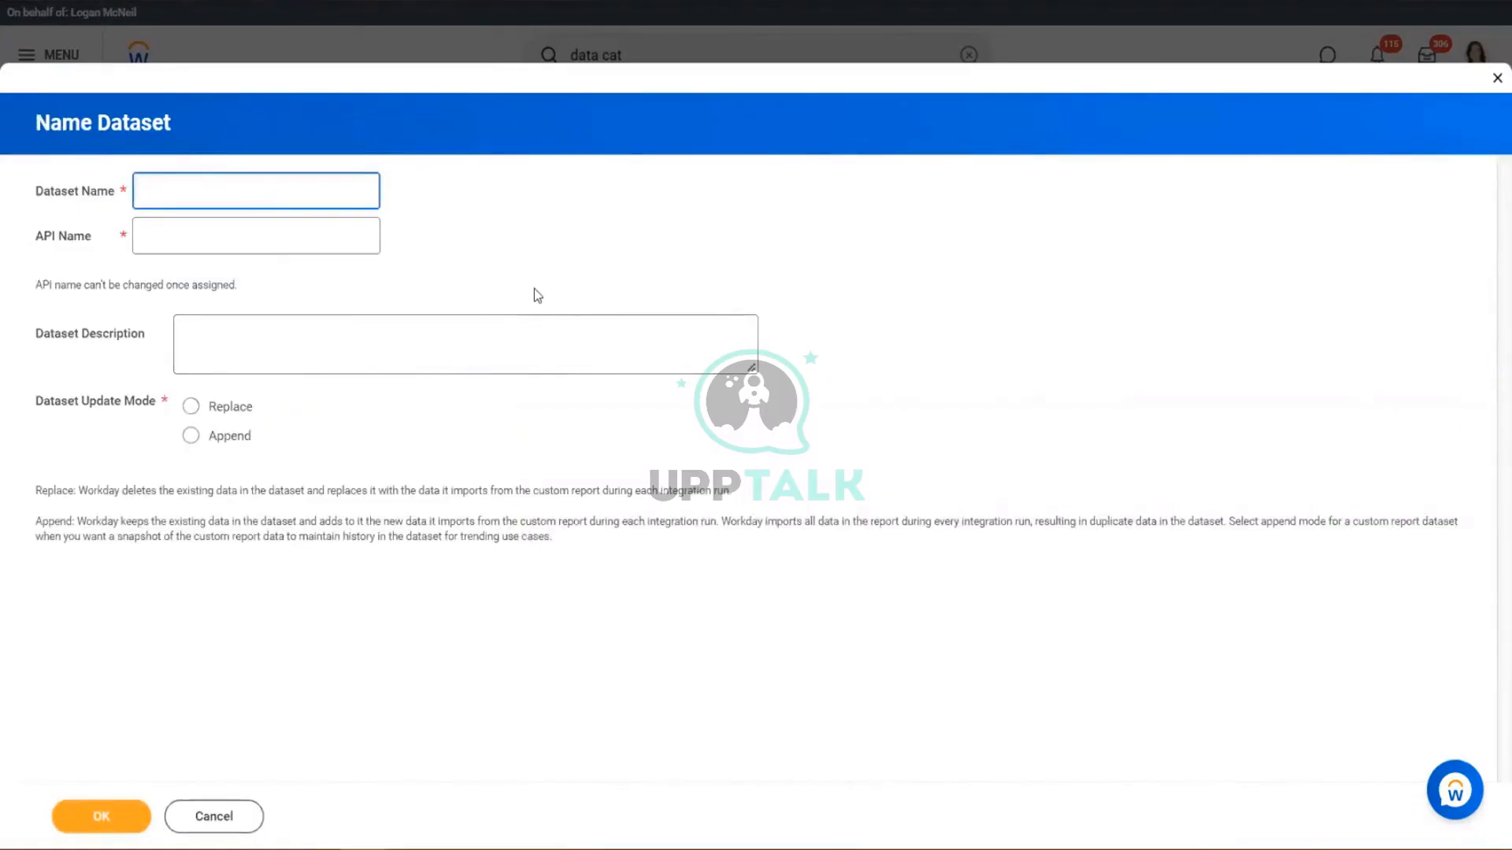
type("ZF")
type("_Training")
type(" - Empo")
type("oyee S")
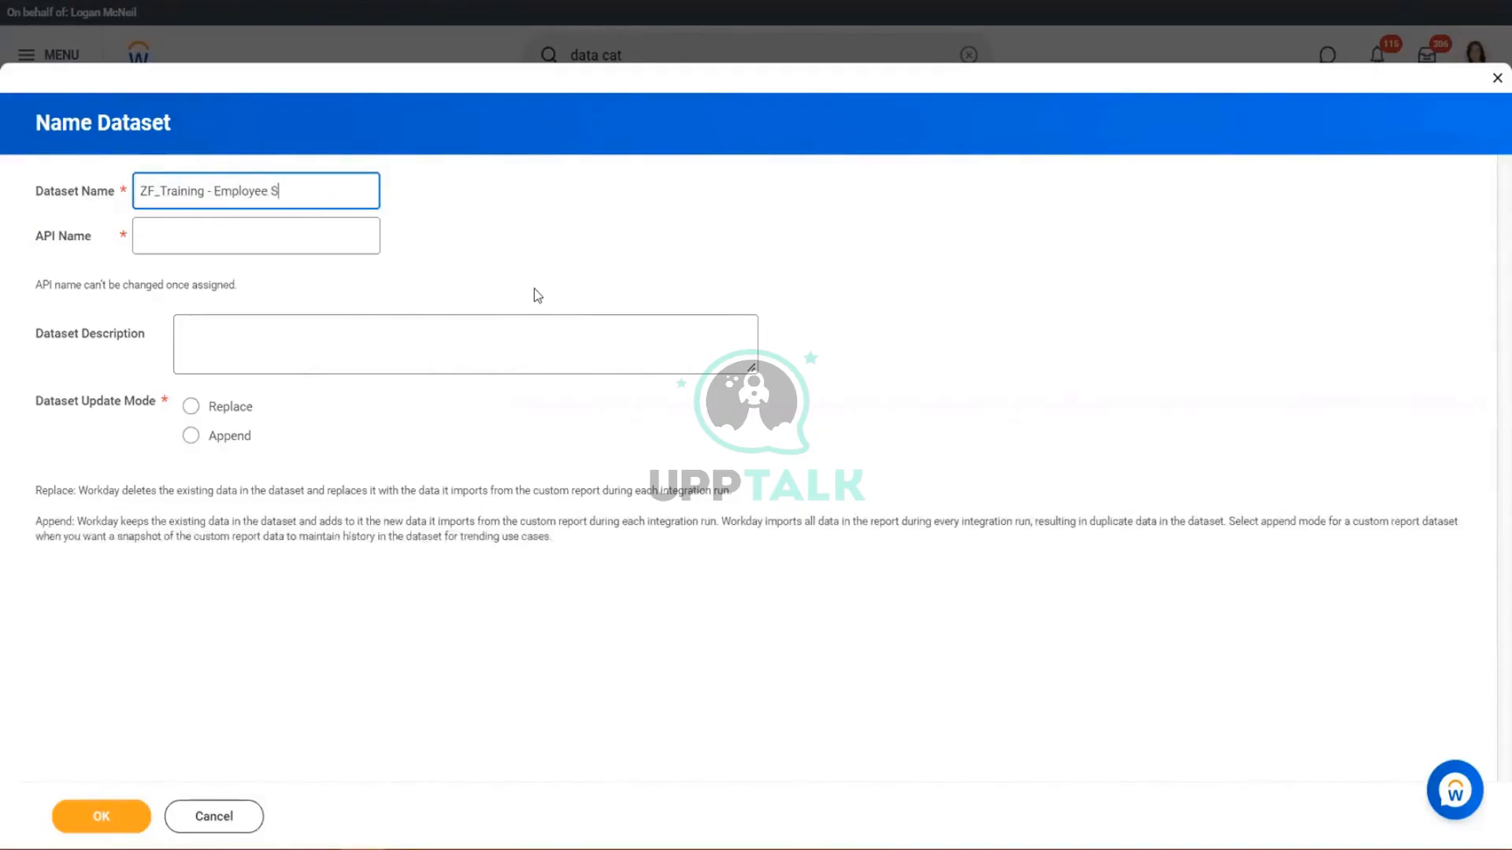
type("tock Details")
Step: Set the dataset's API name to zf_training_employee_stock_details, based on a copy of the dataset name
left_click_drag(347, 192, 124, 197)
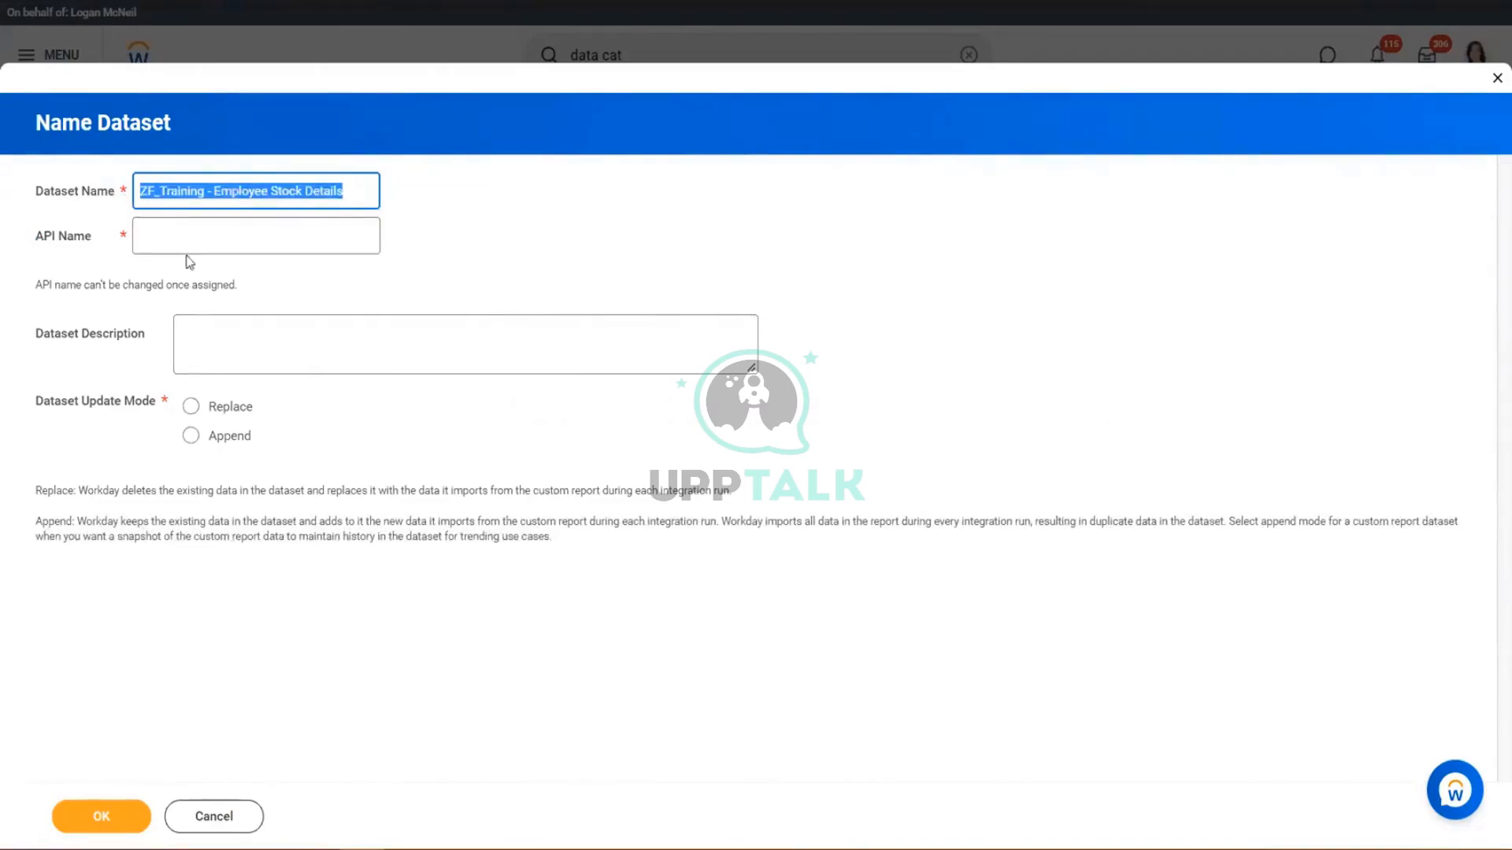
left_click(196, 238)
key("ctrl+v")
key("ctrl+v")
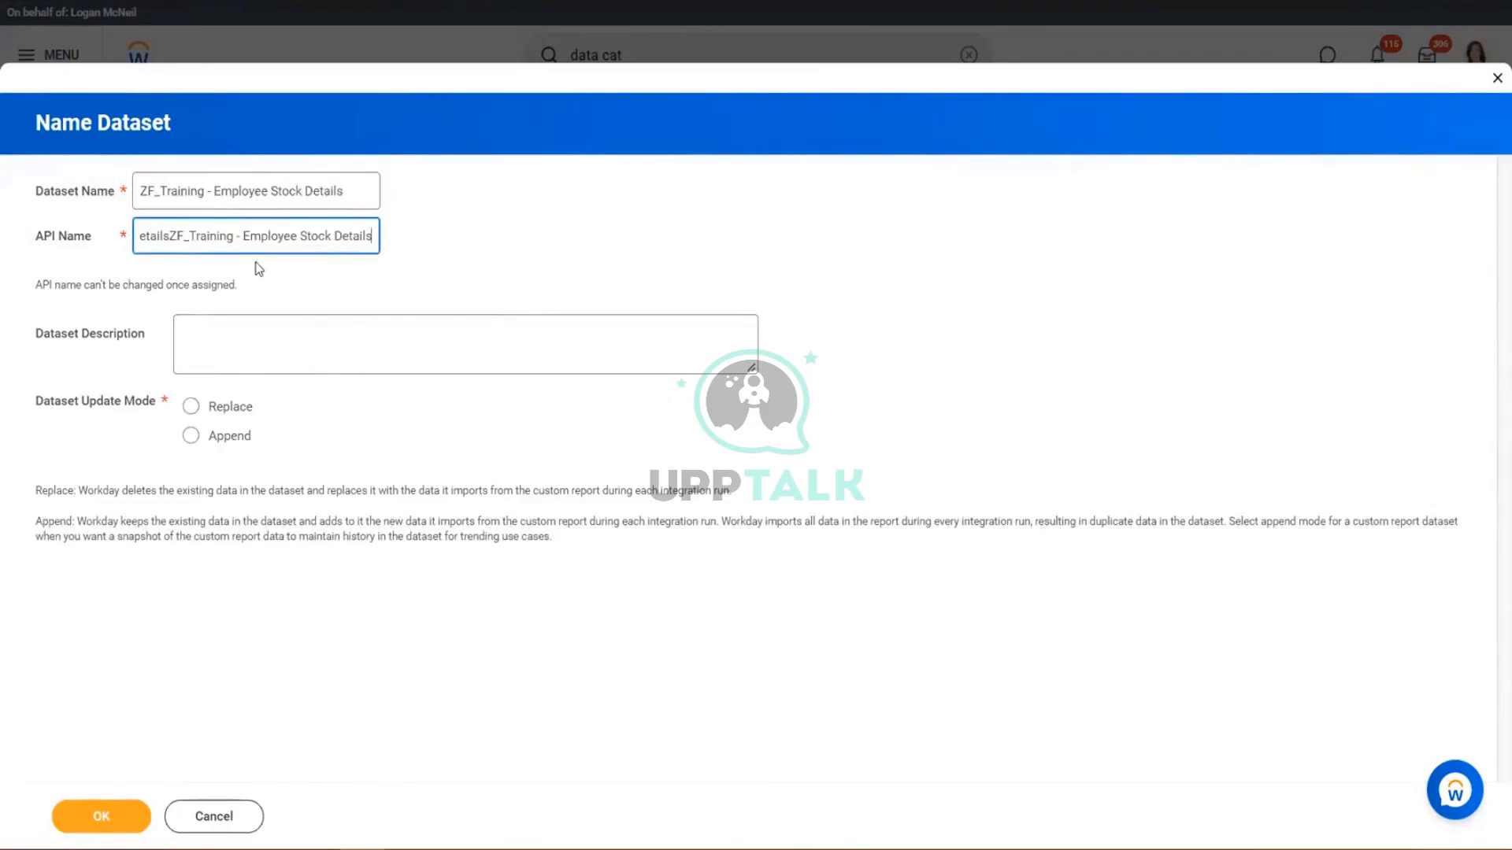
key("BackSpace")
key("BackSpace")
key("BackSpace")
key("BackSpace")
key("BackSpace")
key("BackSpace")
key("BackSpace")
key("BackSpace")
key("BackSpace")
key("BackSpace")
key("BackSpace")
key("BackSpace")
key("BackSpace")
key("BackSpace")
key("BackSpace")
key("BackSpace")
key("BackSpace")
key("BackSpace")
key("BackSpace")
key("BackSpace")
key("BackSpace")
key("BackSpace")
key("BackSpace")
key("BackSpace")
key("BackSpace")
key("BackSpace")
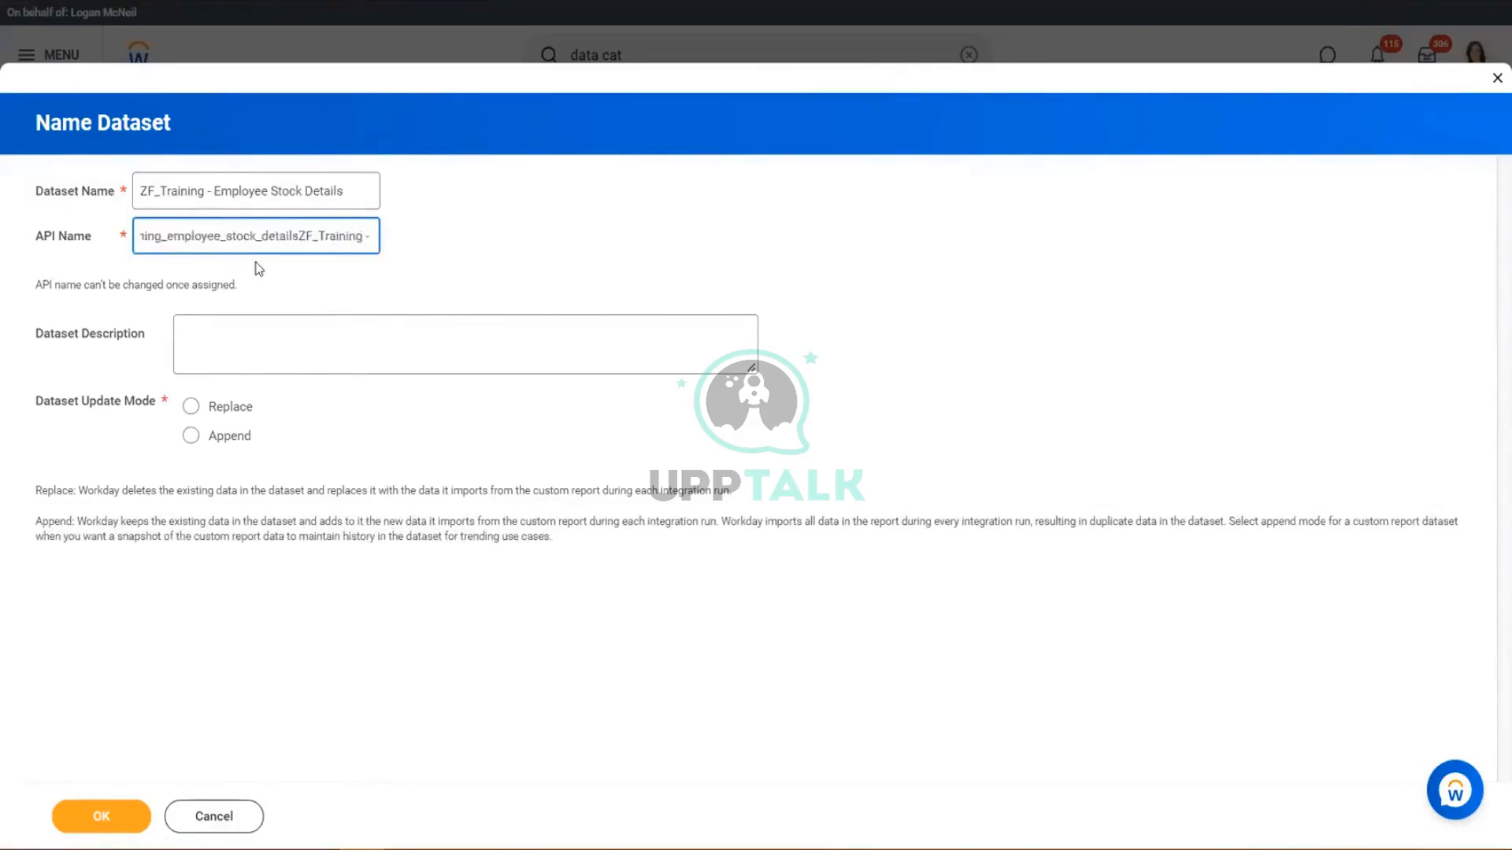
key("BackSpace")
key("BackSpace")
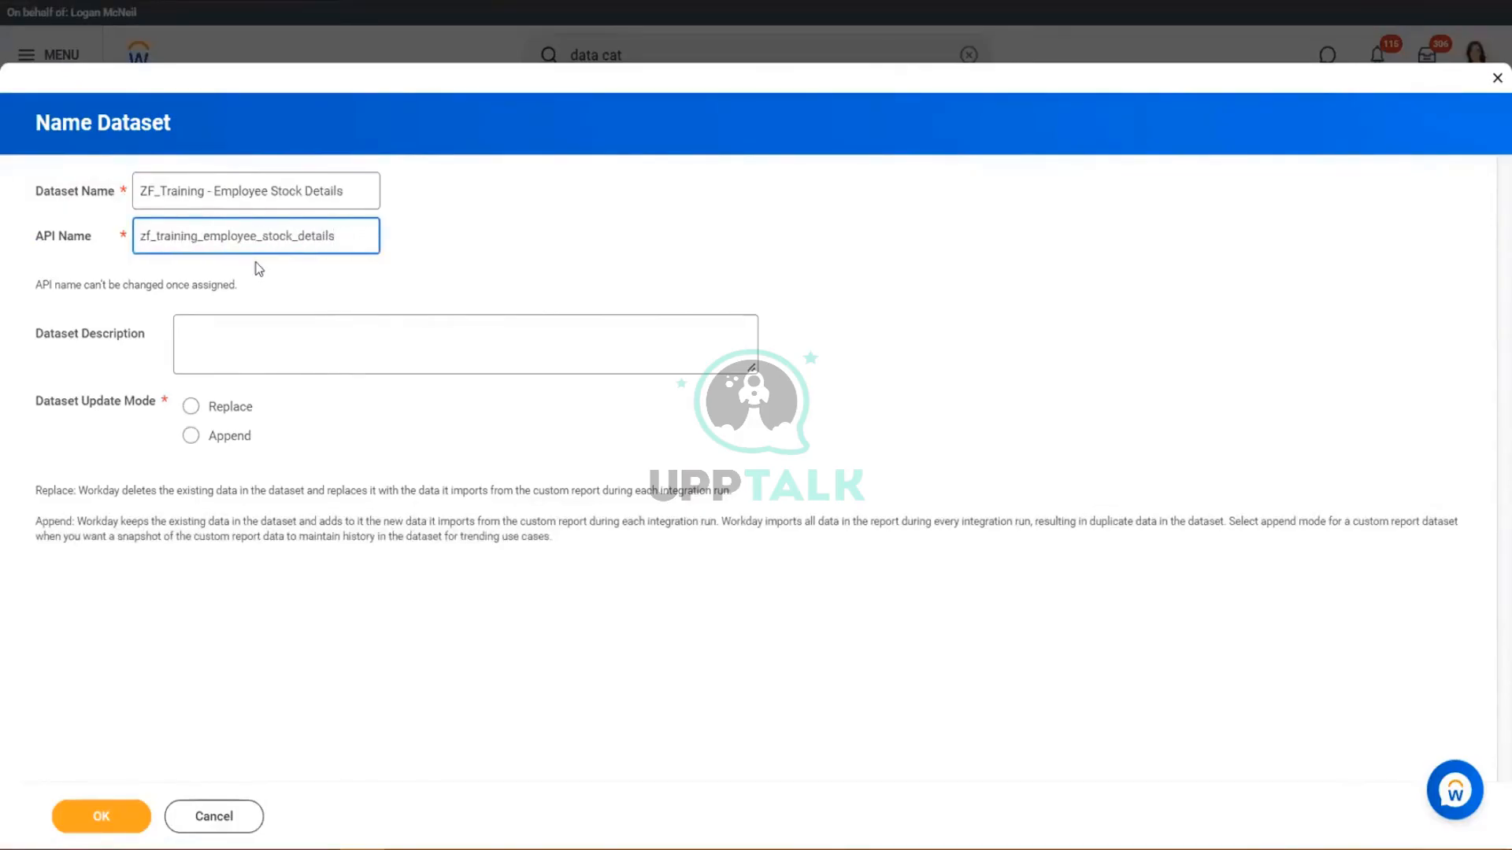
Step: Examine the explanations of the Replace and Append dataset update modes
left_click(394, 341)
left_click(636, 238)
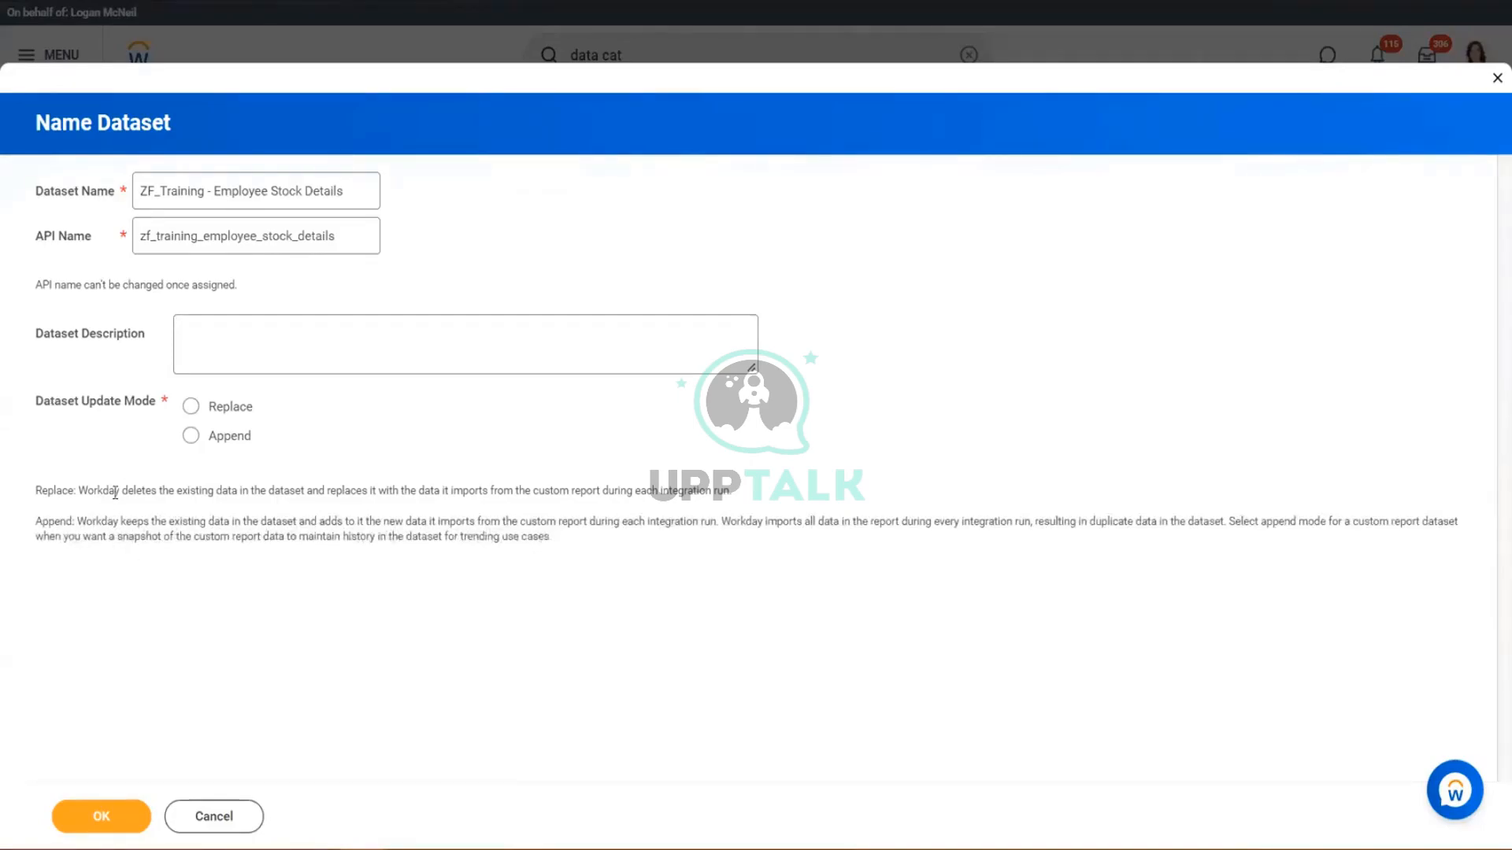
left_click_drag(115, 492, 745, 501)
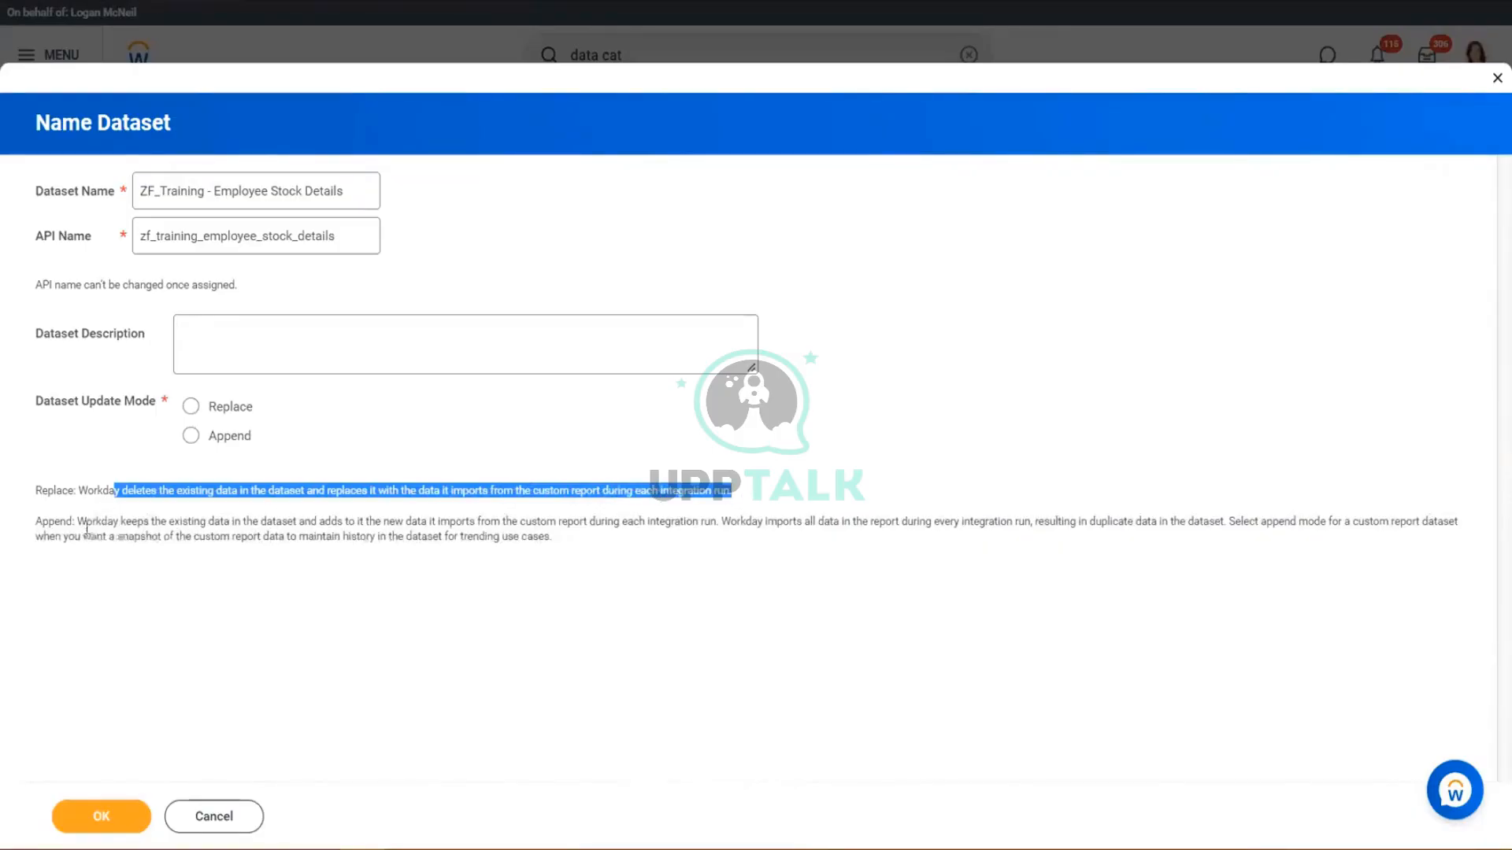
left_click_drag(86, 521, 718, 522)
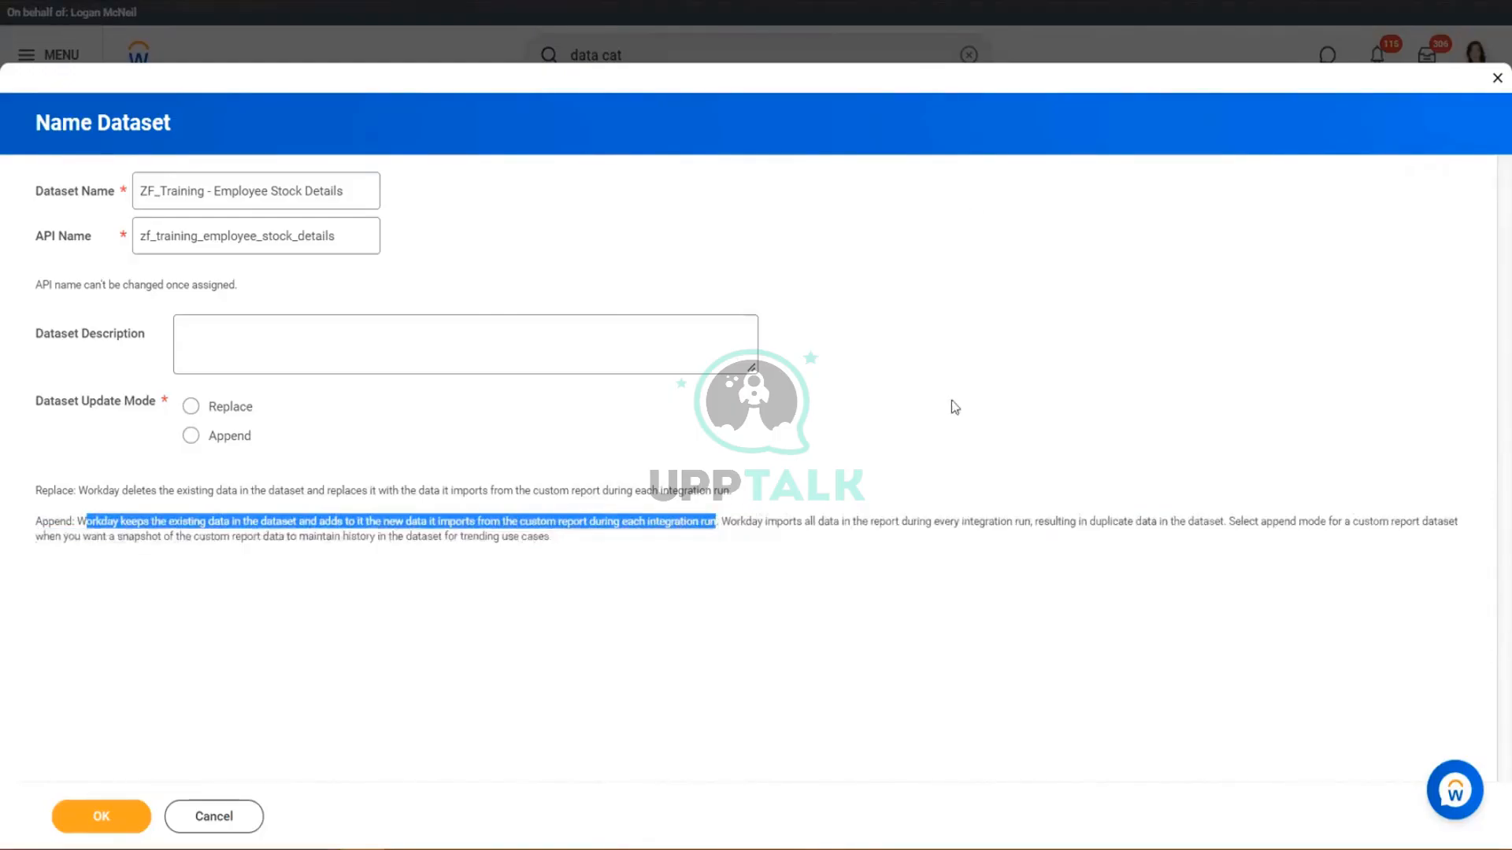
left_click(310, 439)
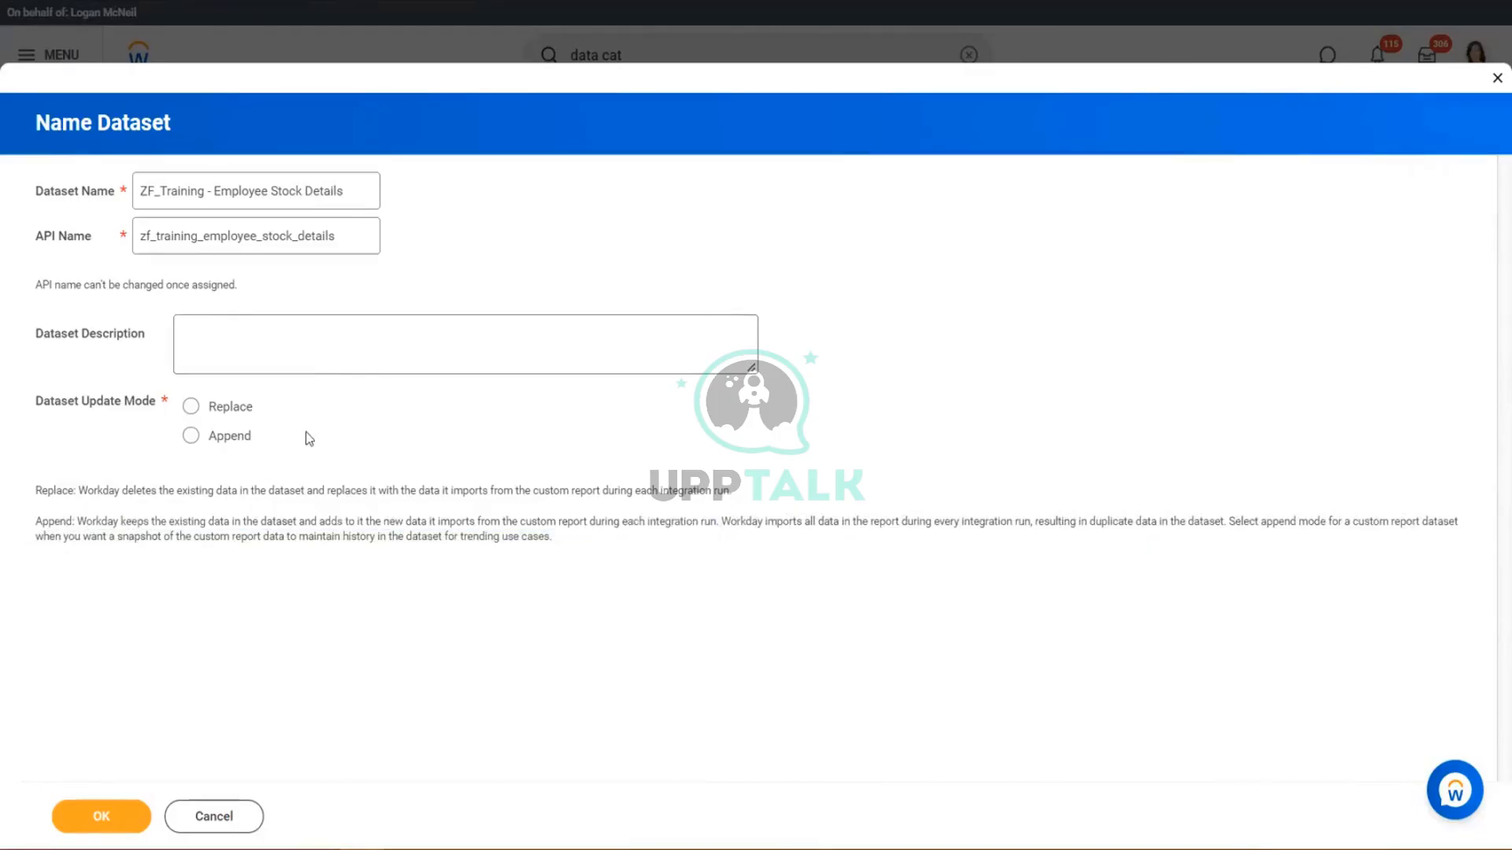
left_click_drag(310, 438, 211, 416)
left_click(422, 396)
Step: Switch to the Excel outline, narrow column B and widen column C to make room for a note
left_click(499, 749)
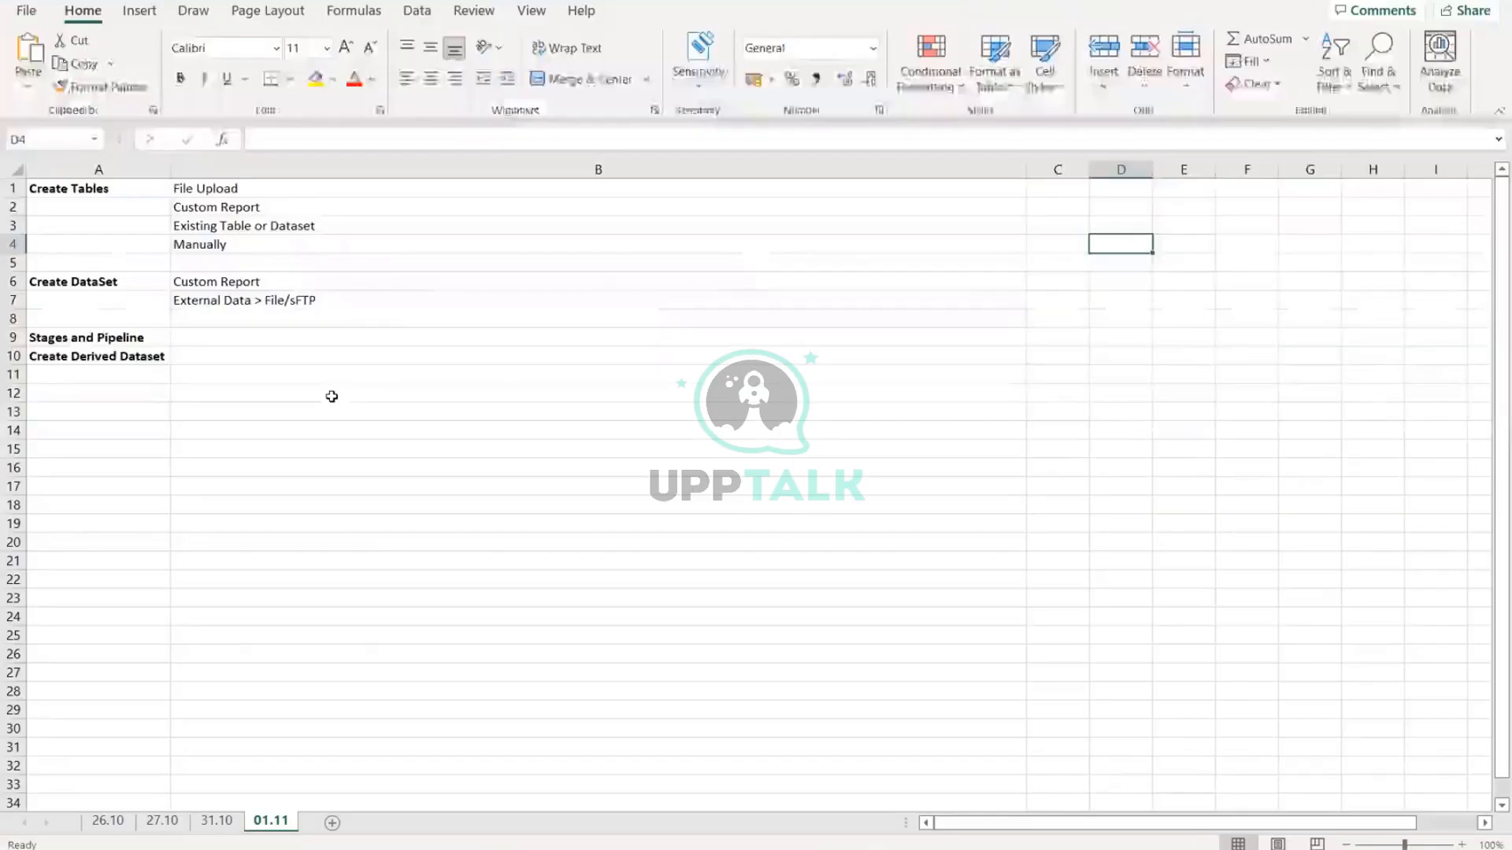
left_click_drag(1016, 172, 816, 174)
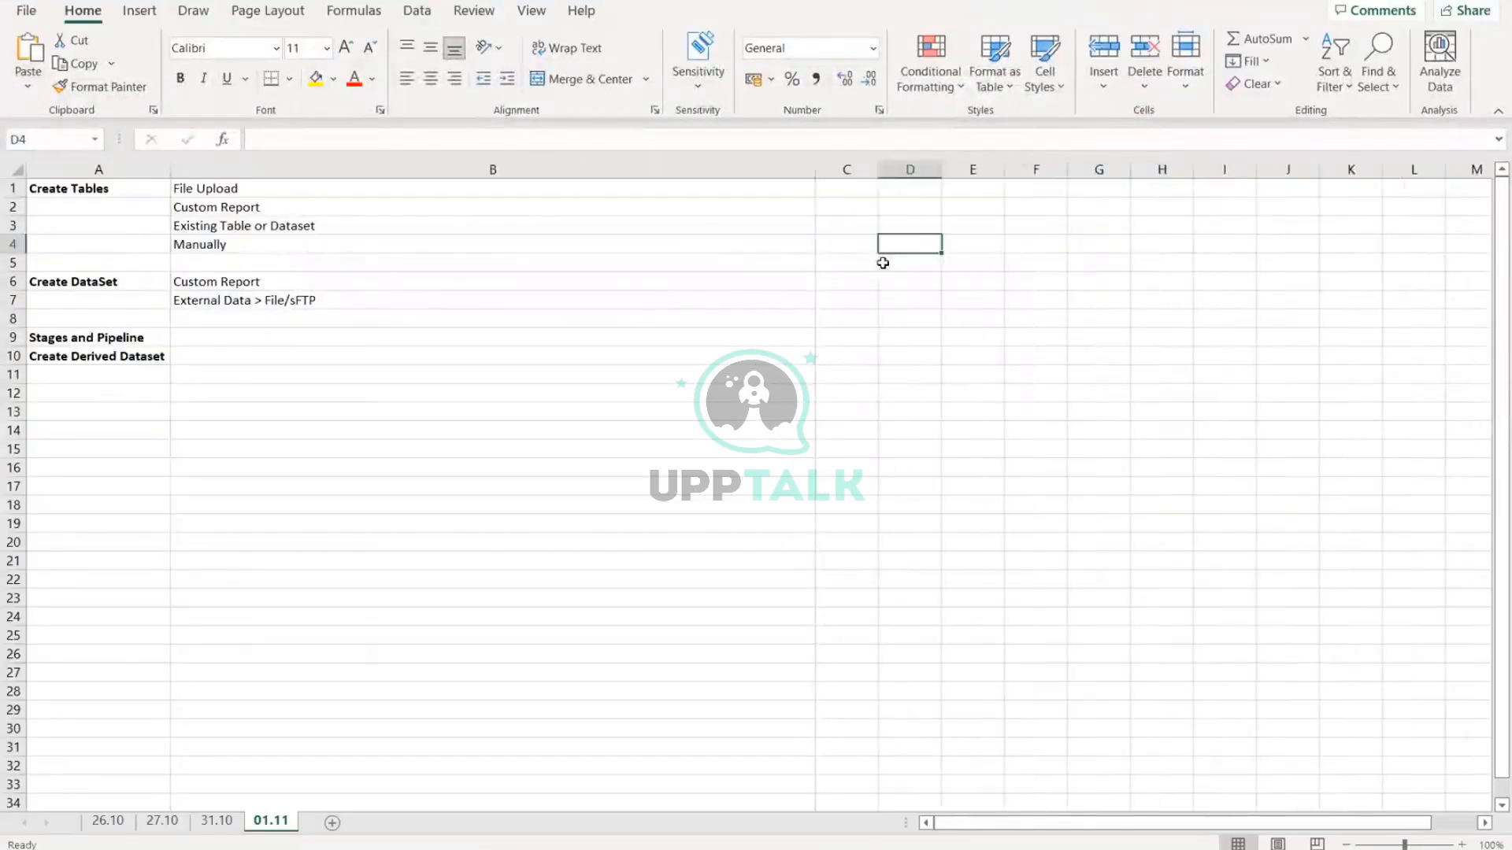
left_click(851, 208)
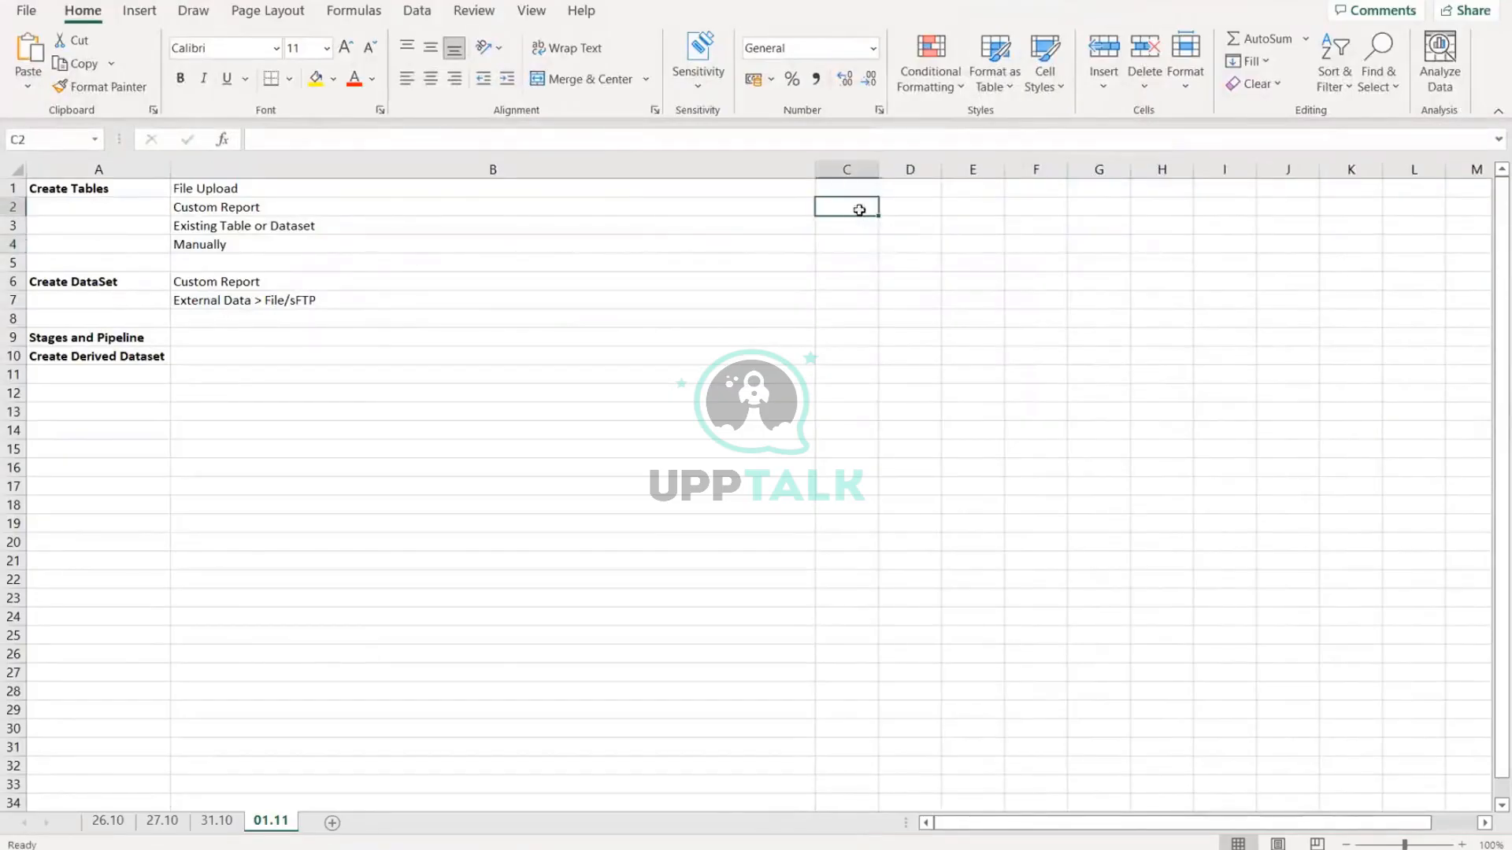
left_click_drag(879, 171, 1108, 210)
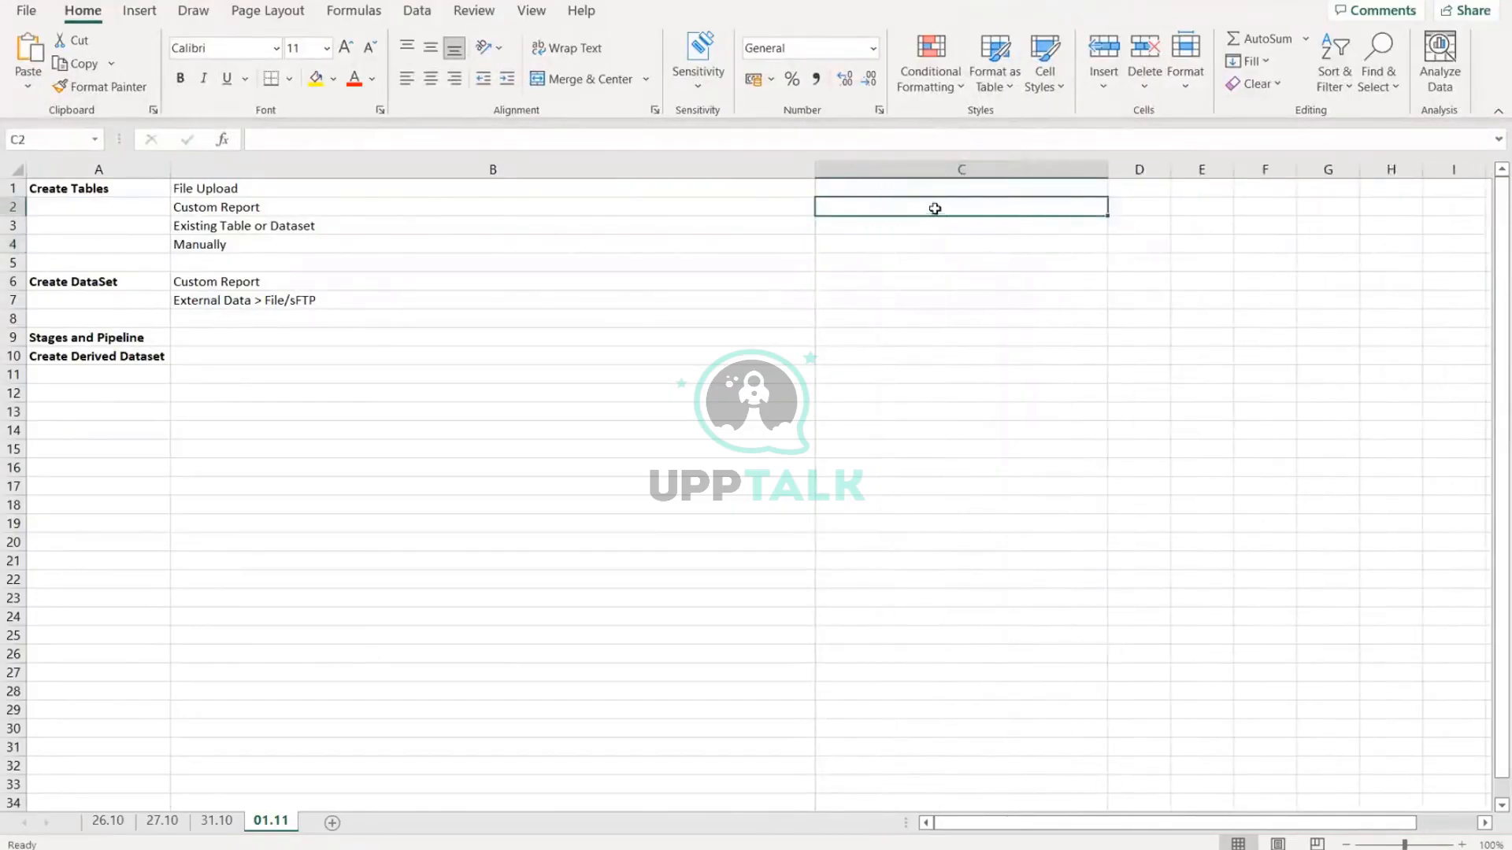
Step: Enter the note Trending Reporting - Append in cell C2
type("Tre")
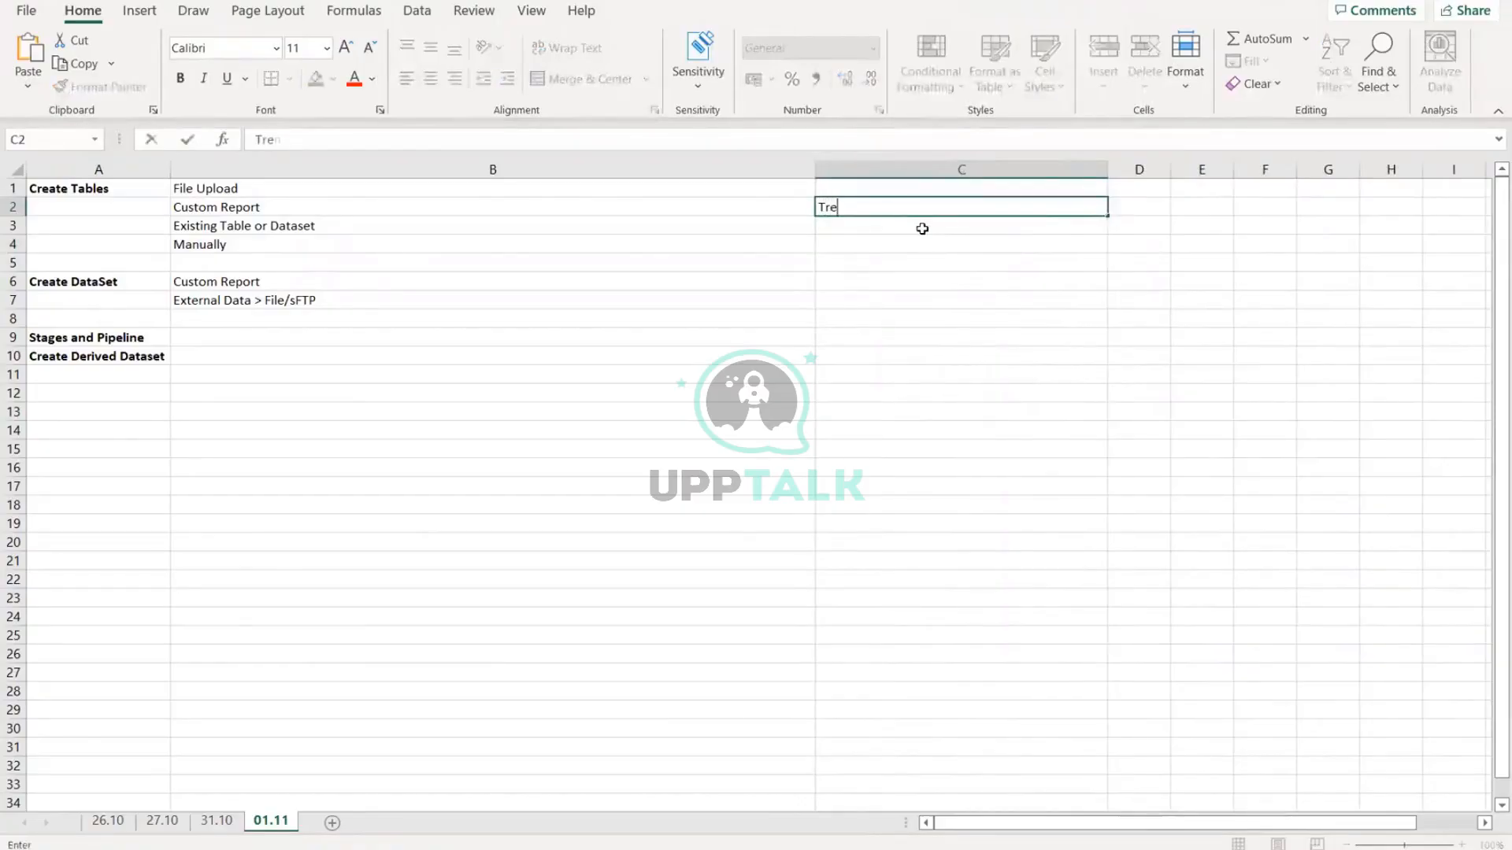
type("nning Reportin")
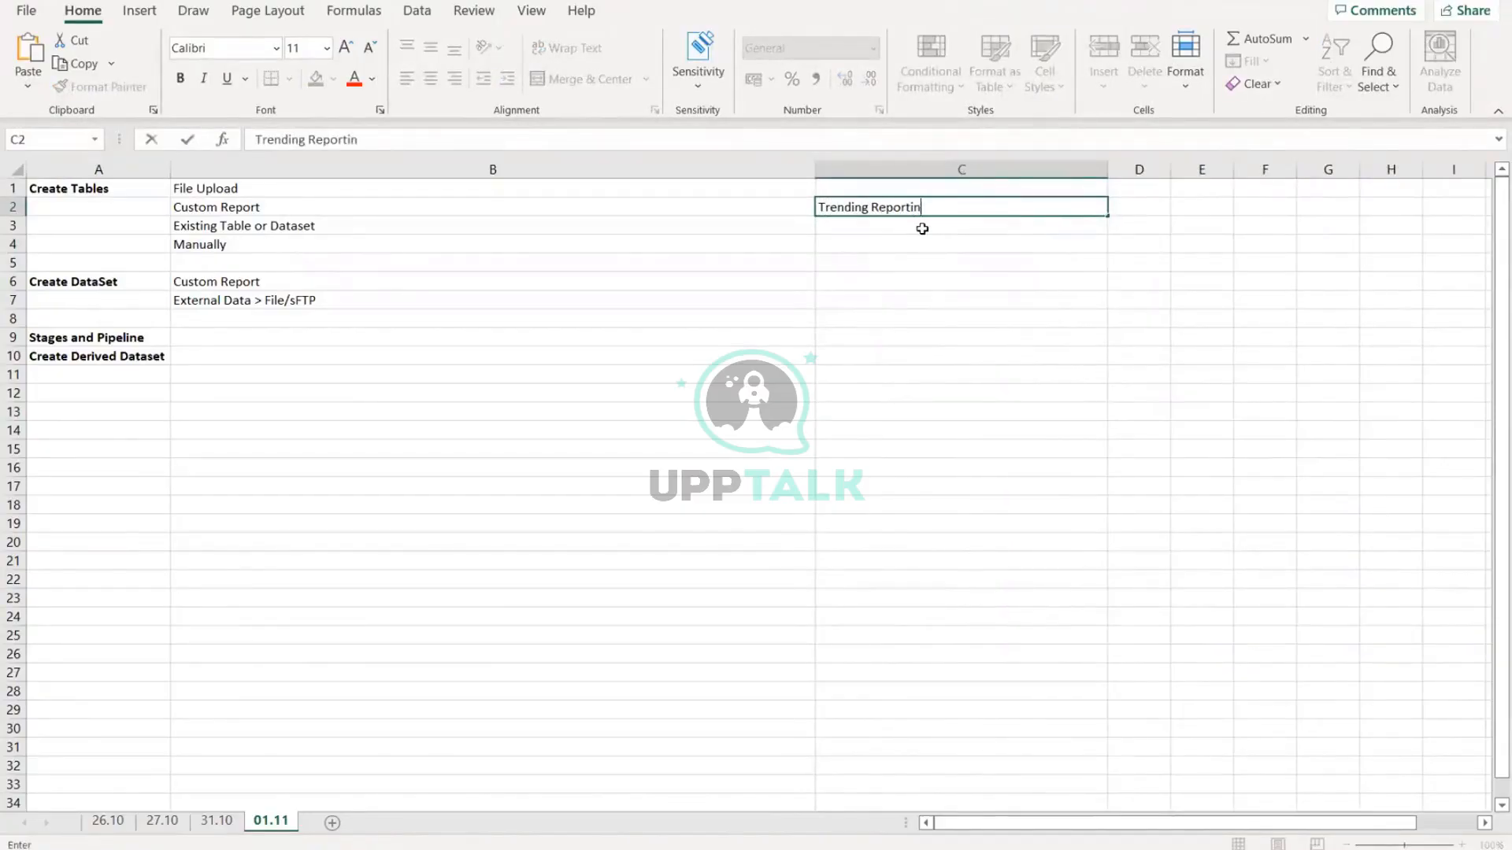
type("g - Append")
key("Return")
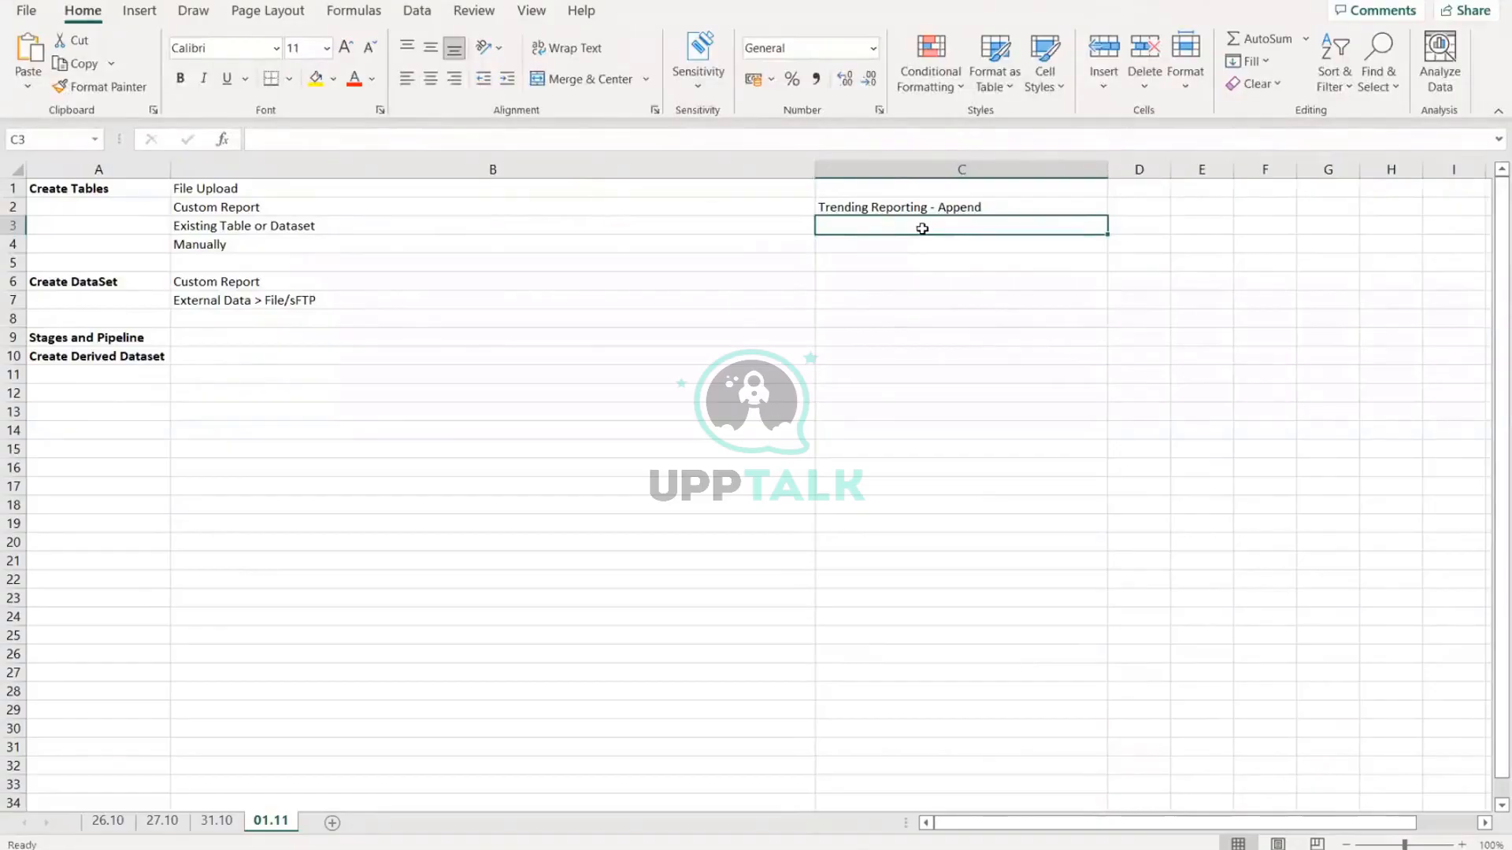
Step: Return to Workday and read how Append handles duplicate data and snapshots for trending use cases
key("alt+Tab")
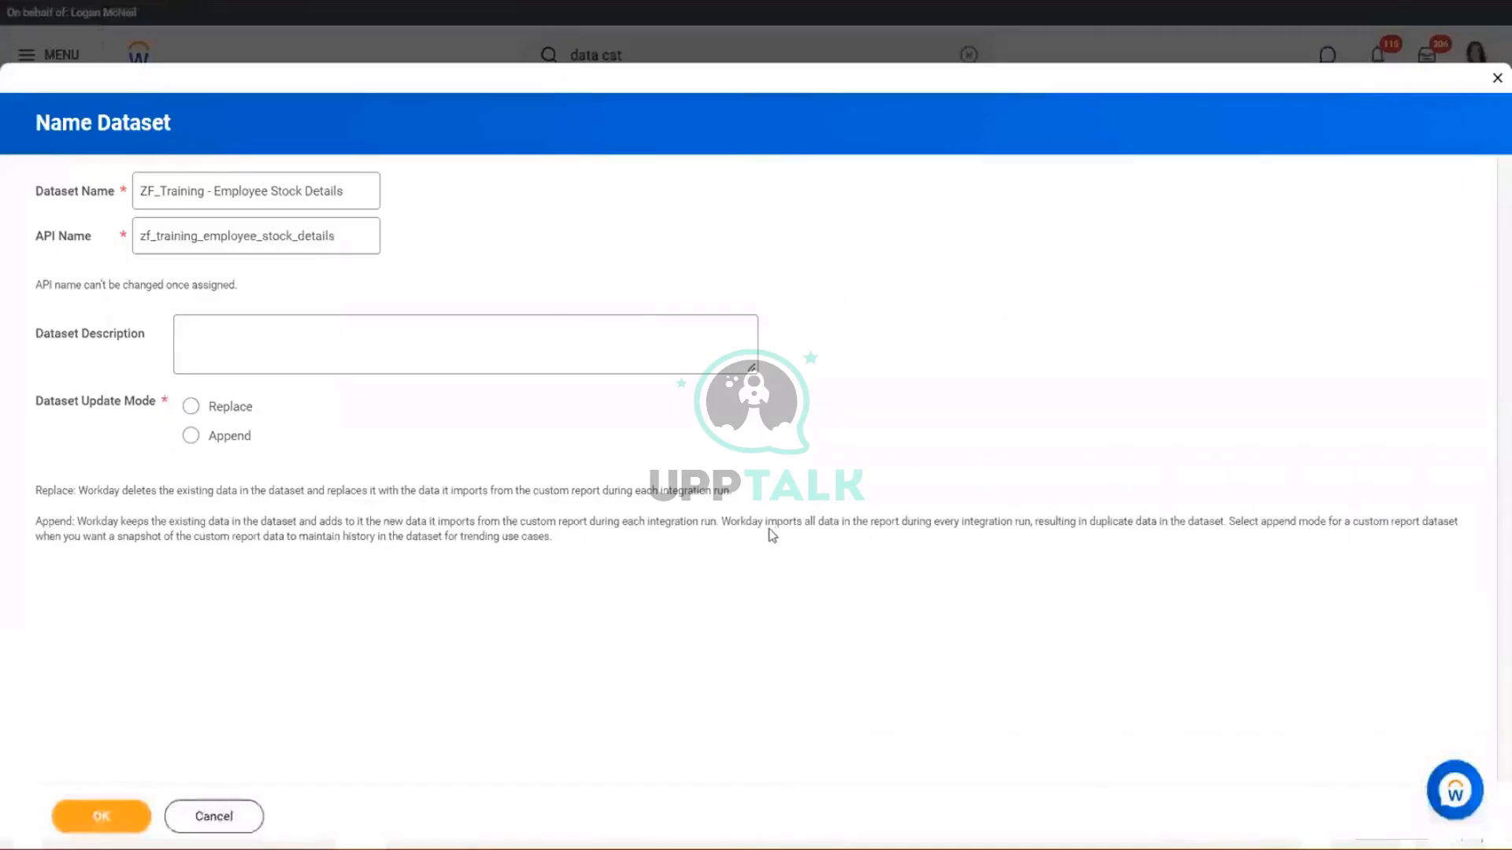
double_click(725, 520)
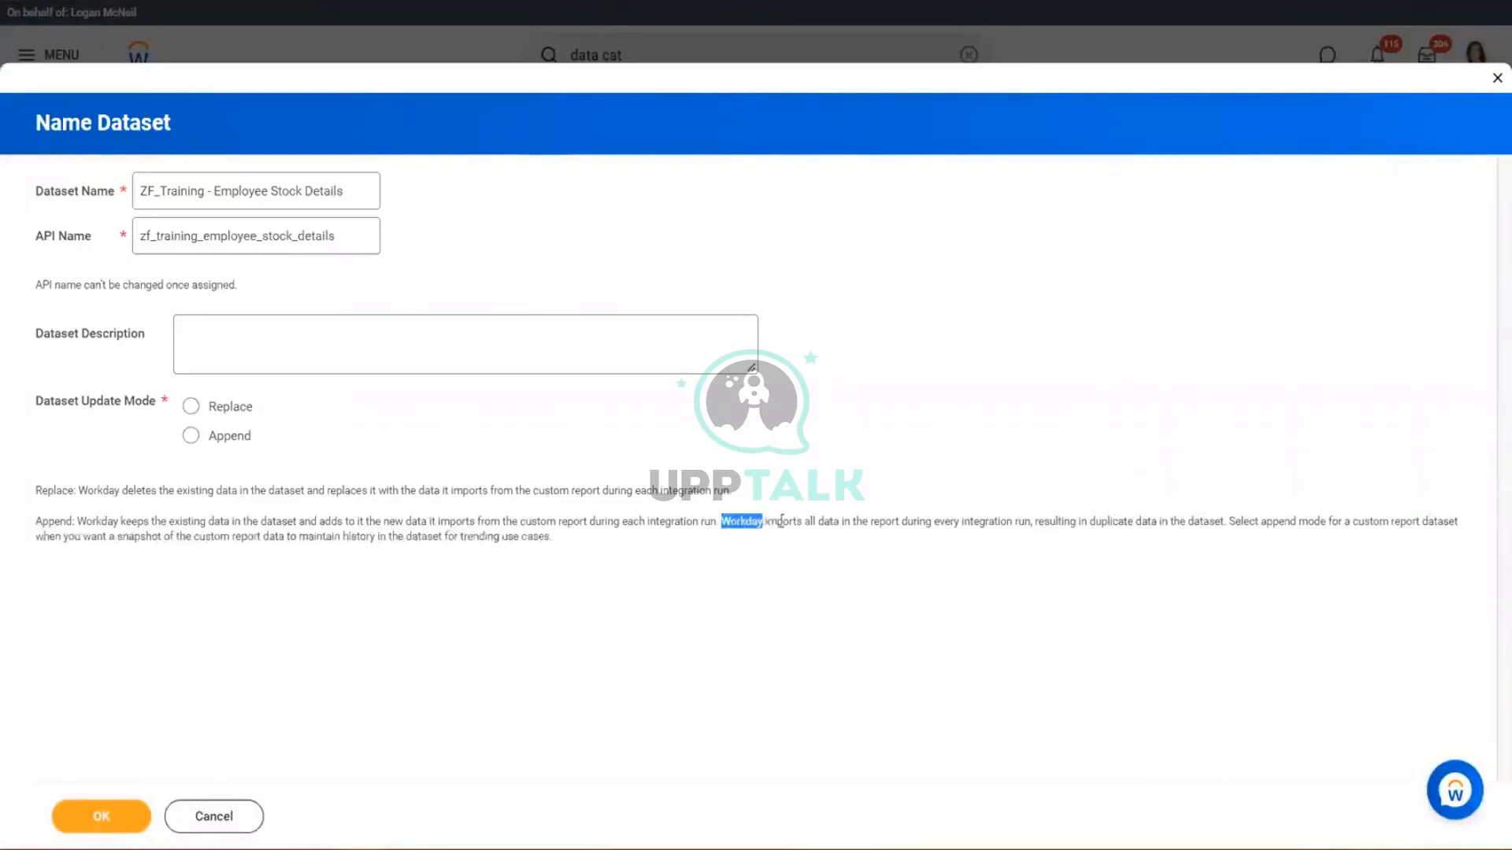
left_click_drag(781, 522, 1233, 521)
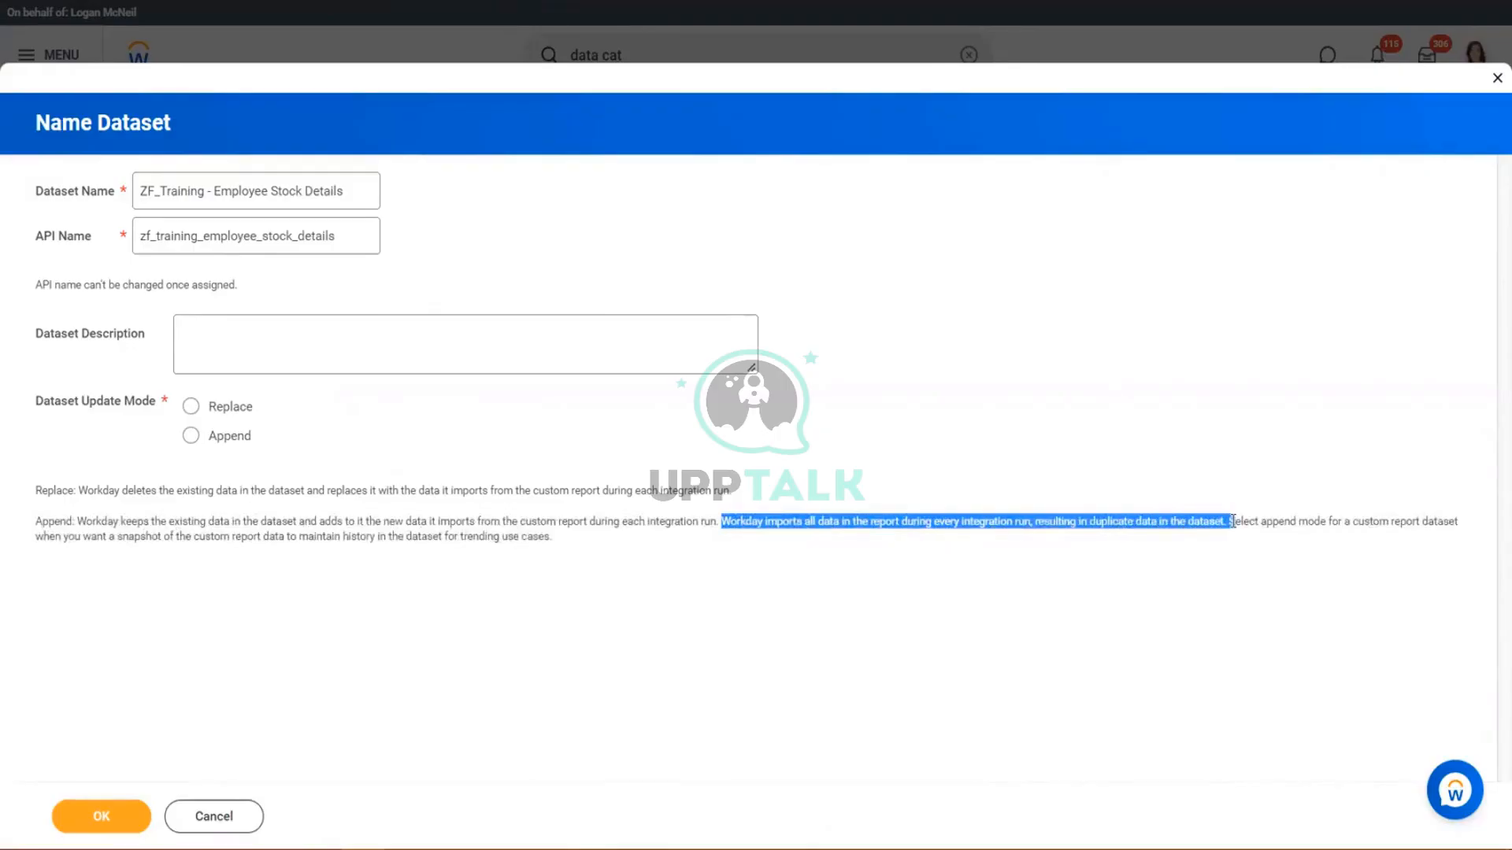
left_click(1309, 551)
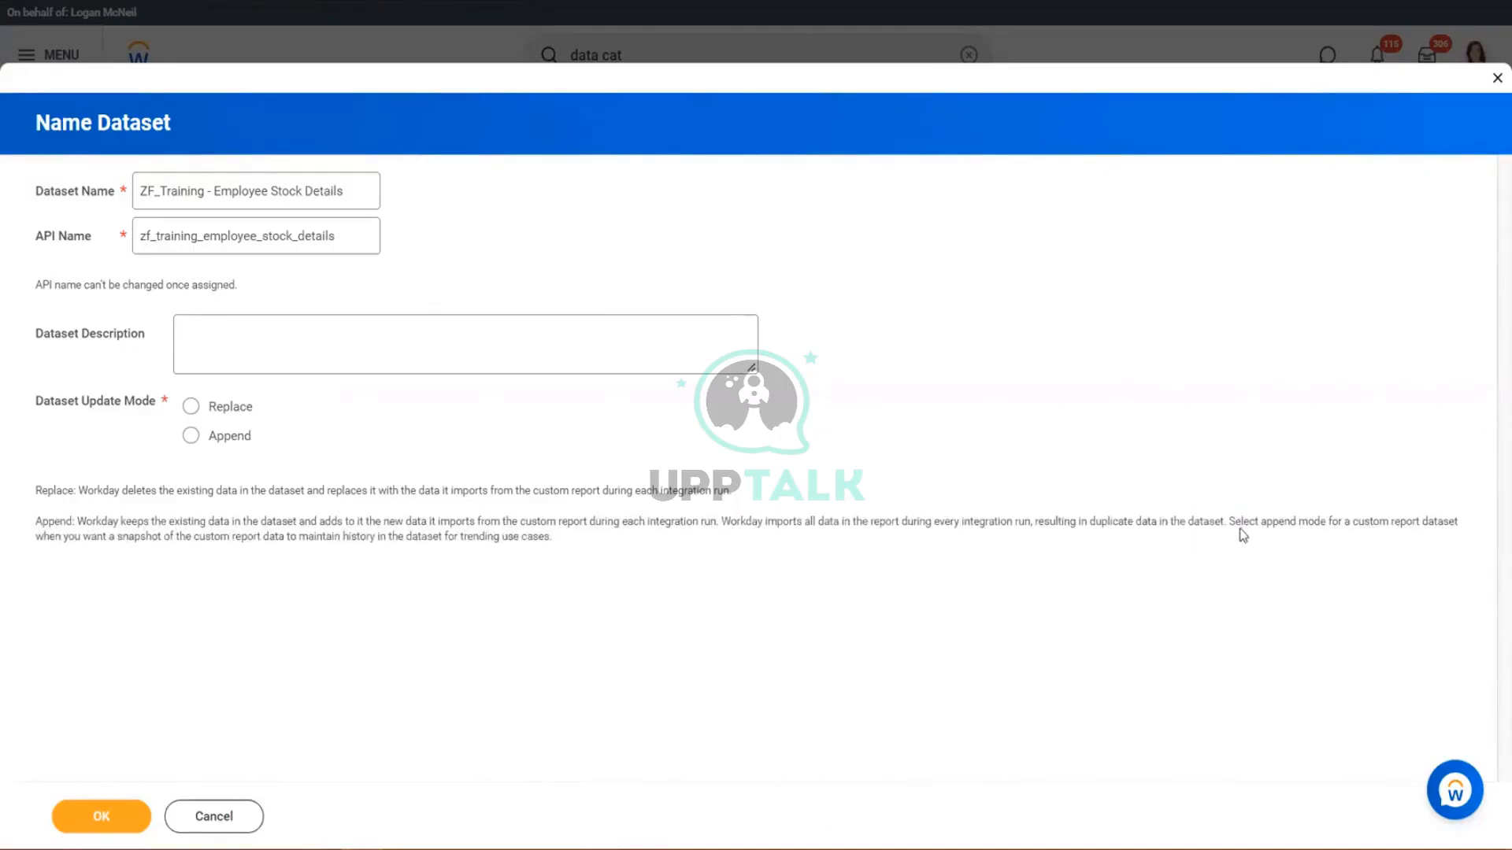
left_click_drag(1229, 522, 1456, 520)
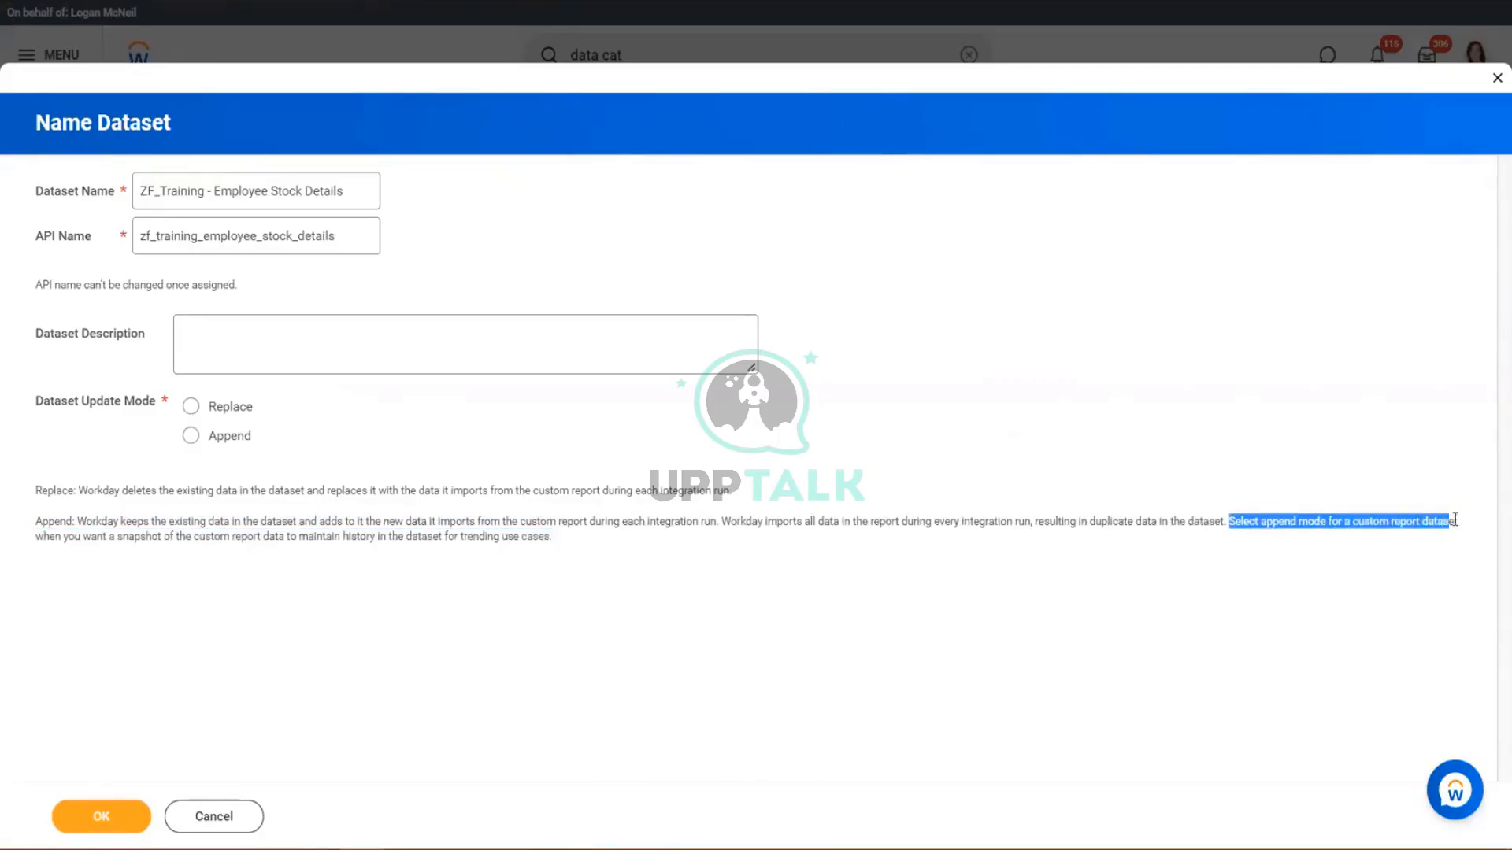
left_click(59, 585)
left_click_drag(61, 538, 561, 551)
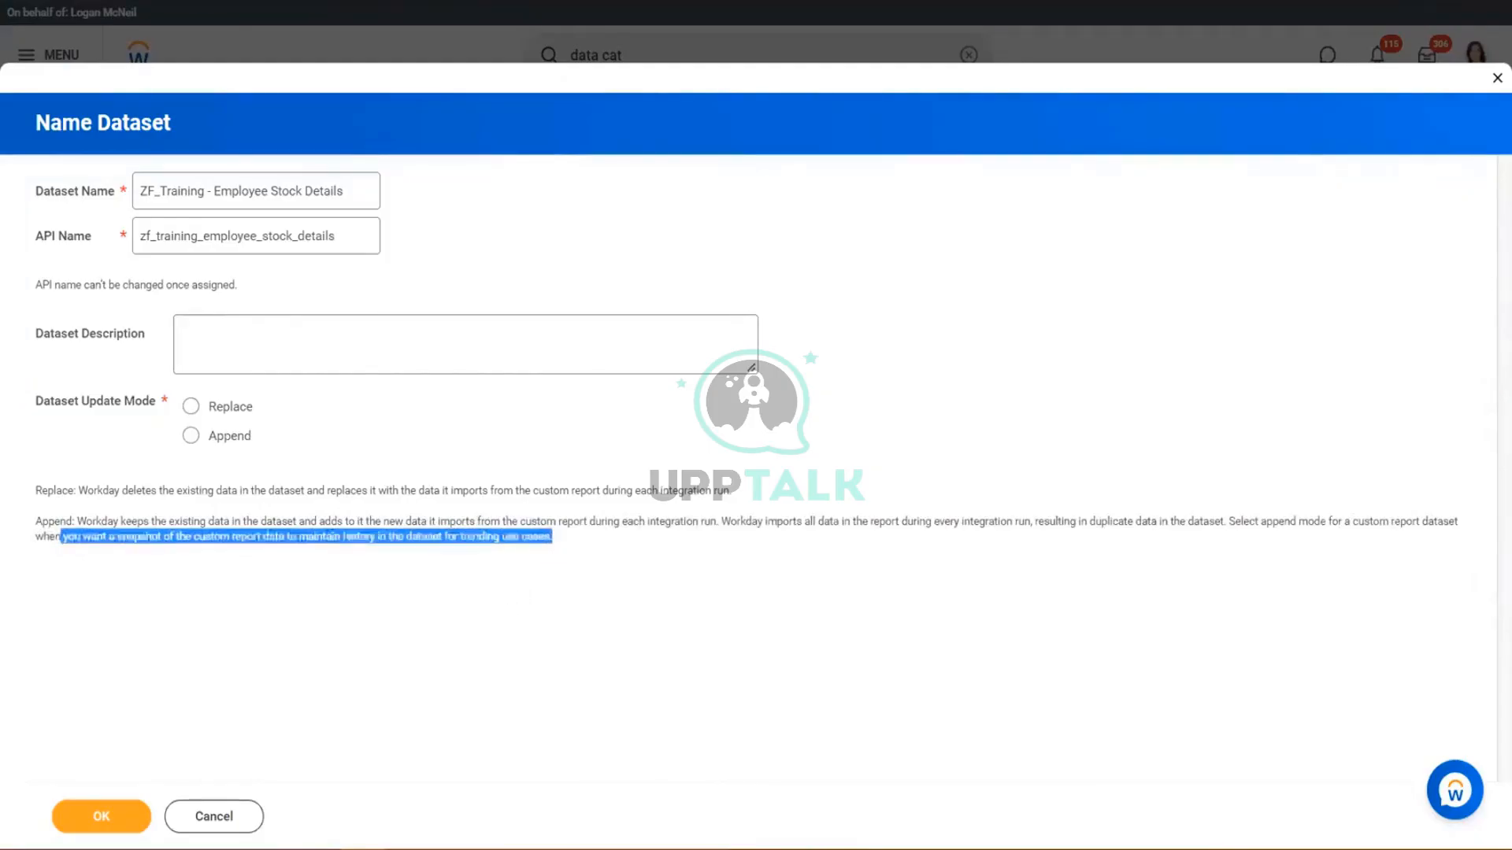
Step: Try Append as the dataset update mode and compare it with the trending note in the Excel outline
left_click(234, 442)
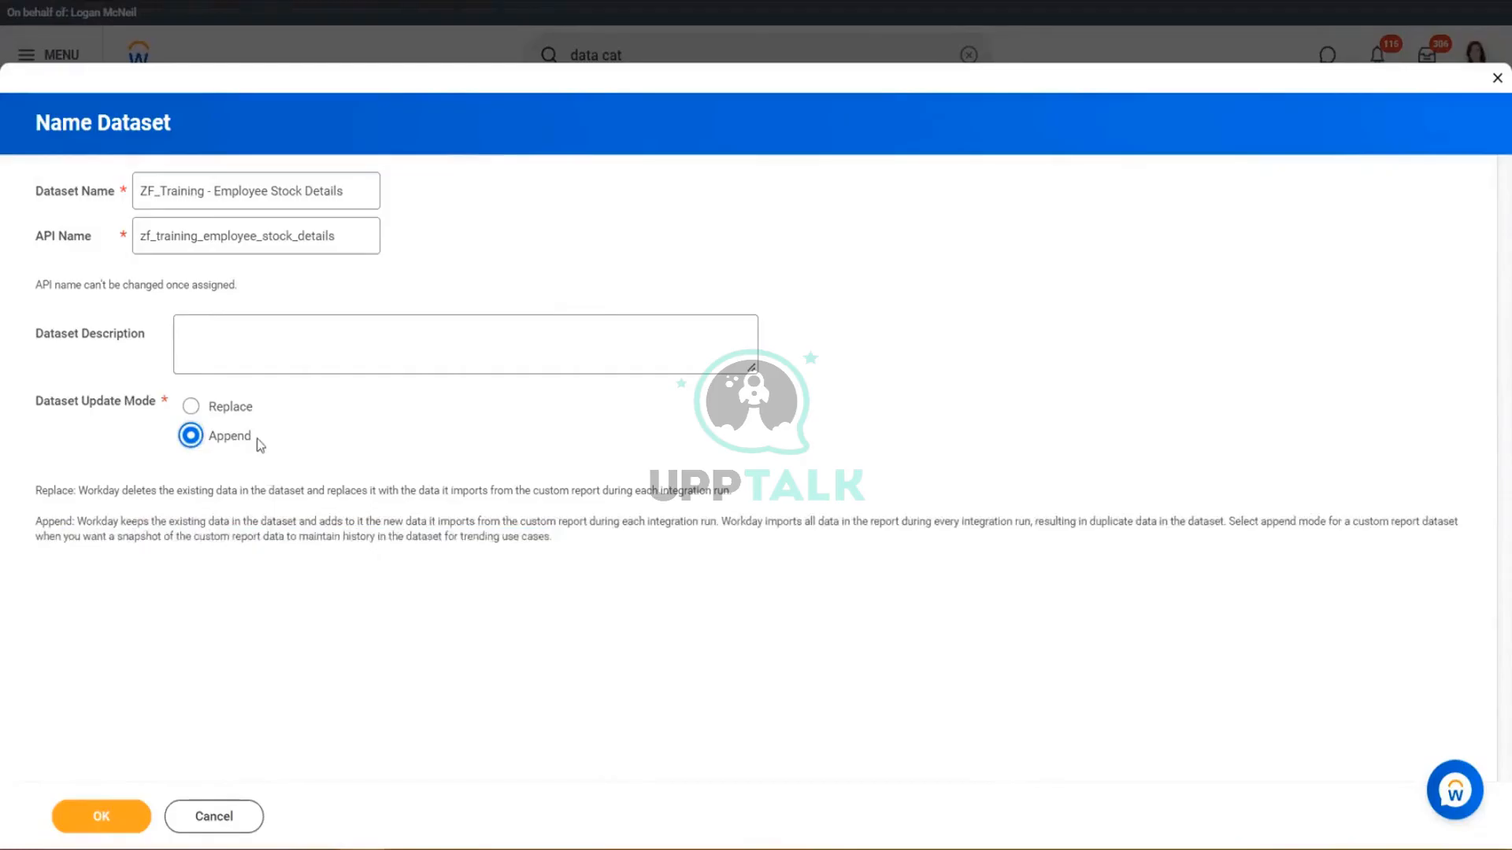
left_click_drag(257, 438, 210, 439)
left_click(269, 451)
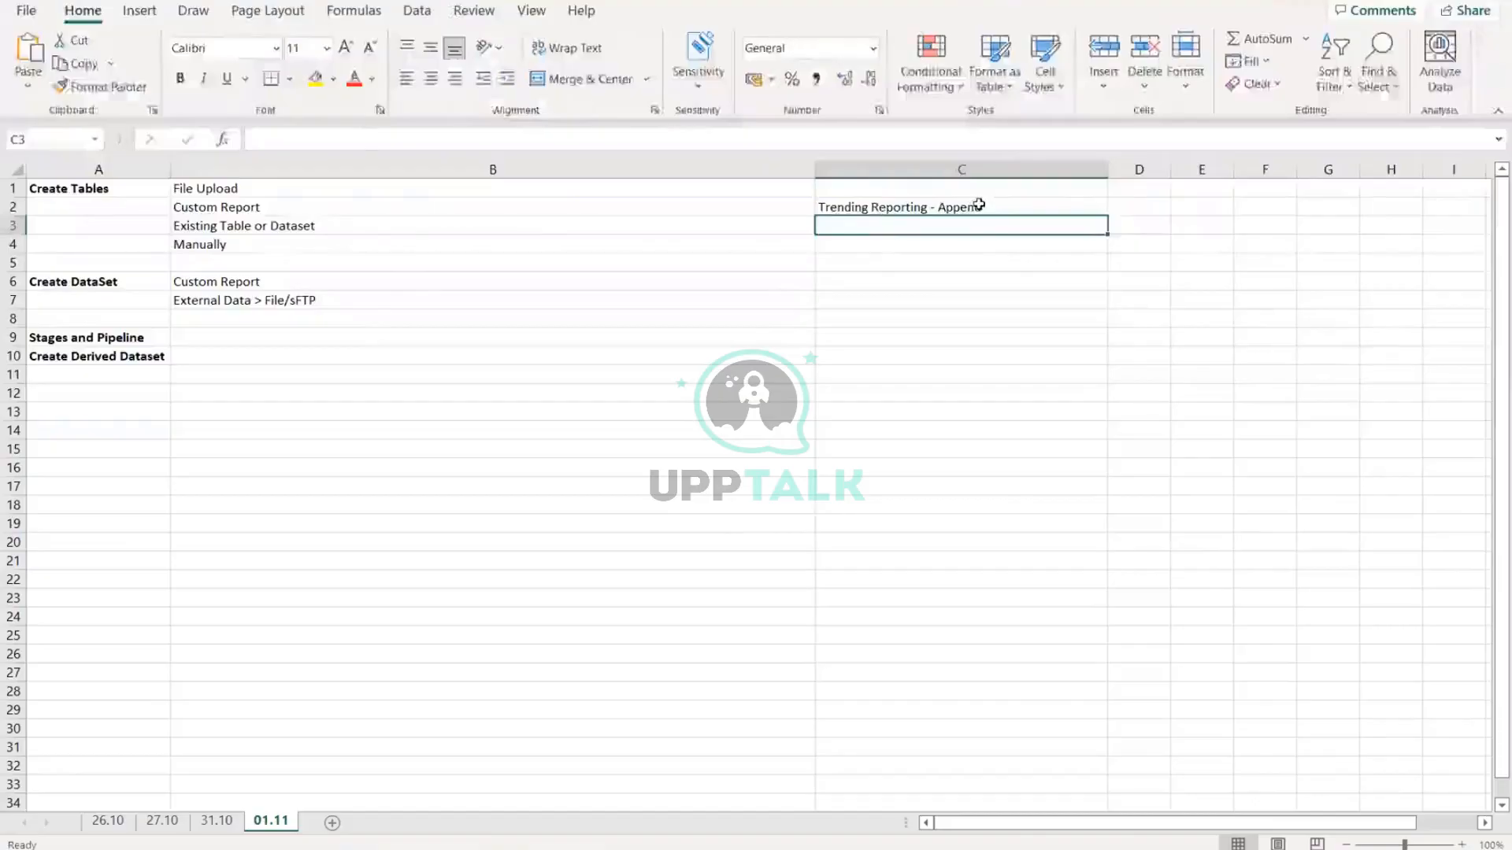
left_click(976, 206)
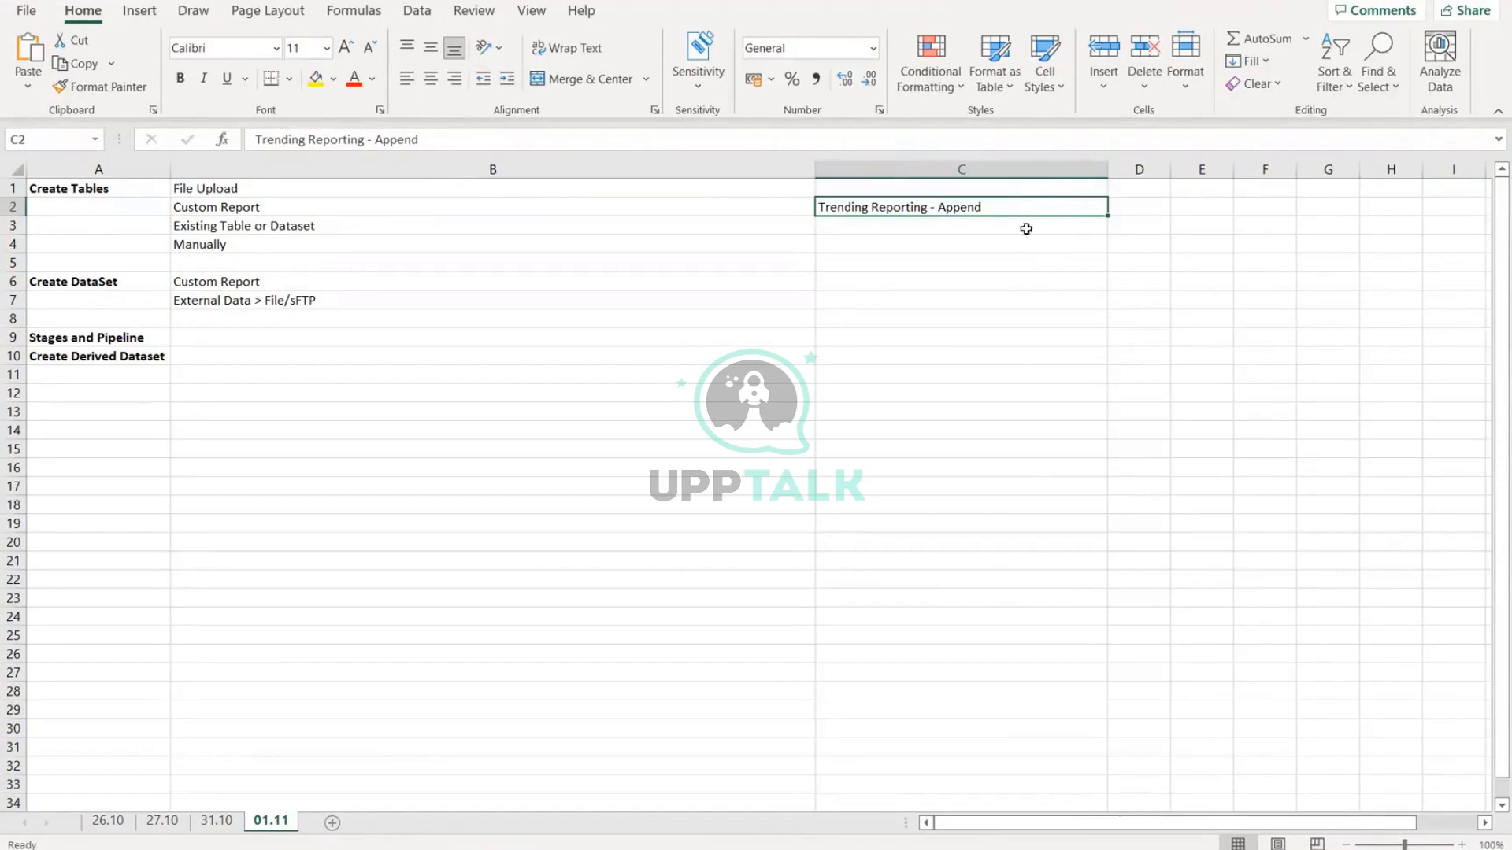
left_click(1021, 295)
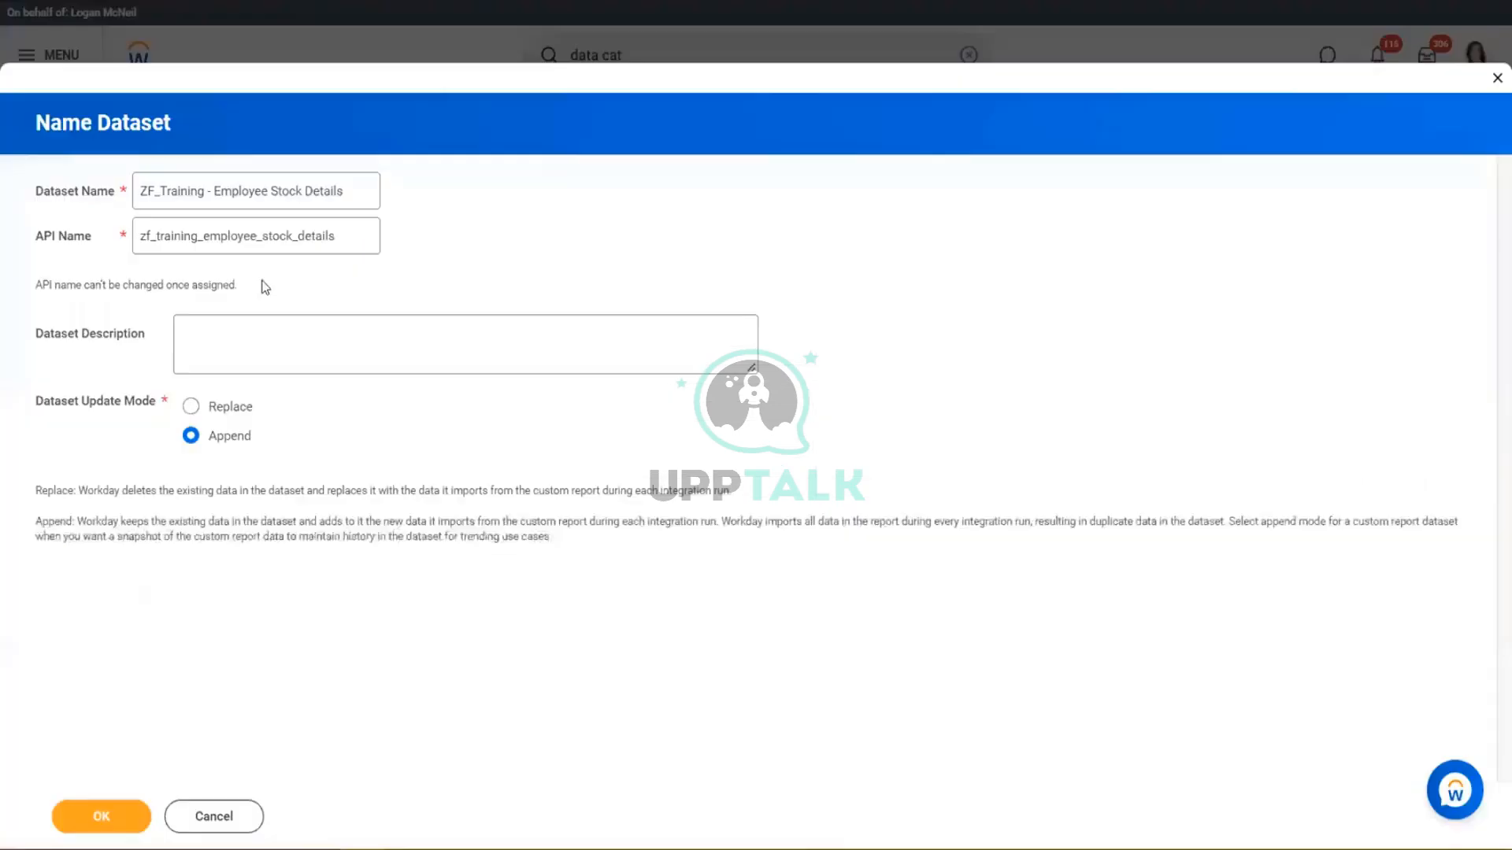
Step: Set the dataset update mode to Replace and confirm the dataset's creation
left_click(227, 444)
left_click(190, 407)
left_click(722, 445)
left_click_drag(55, 408, 99, 409)
left_click(125, 816)
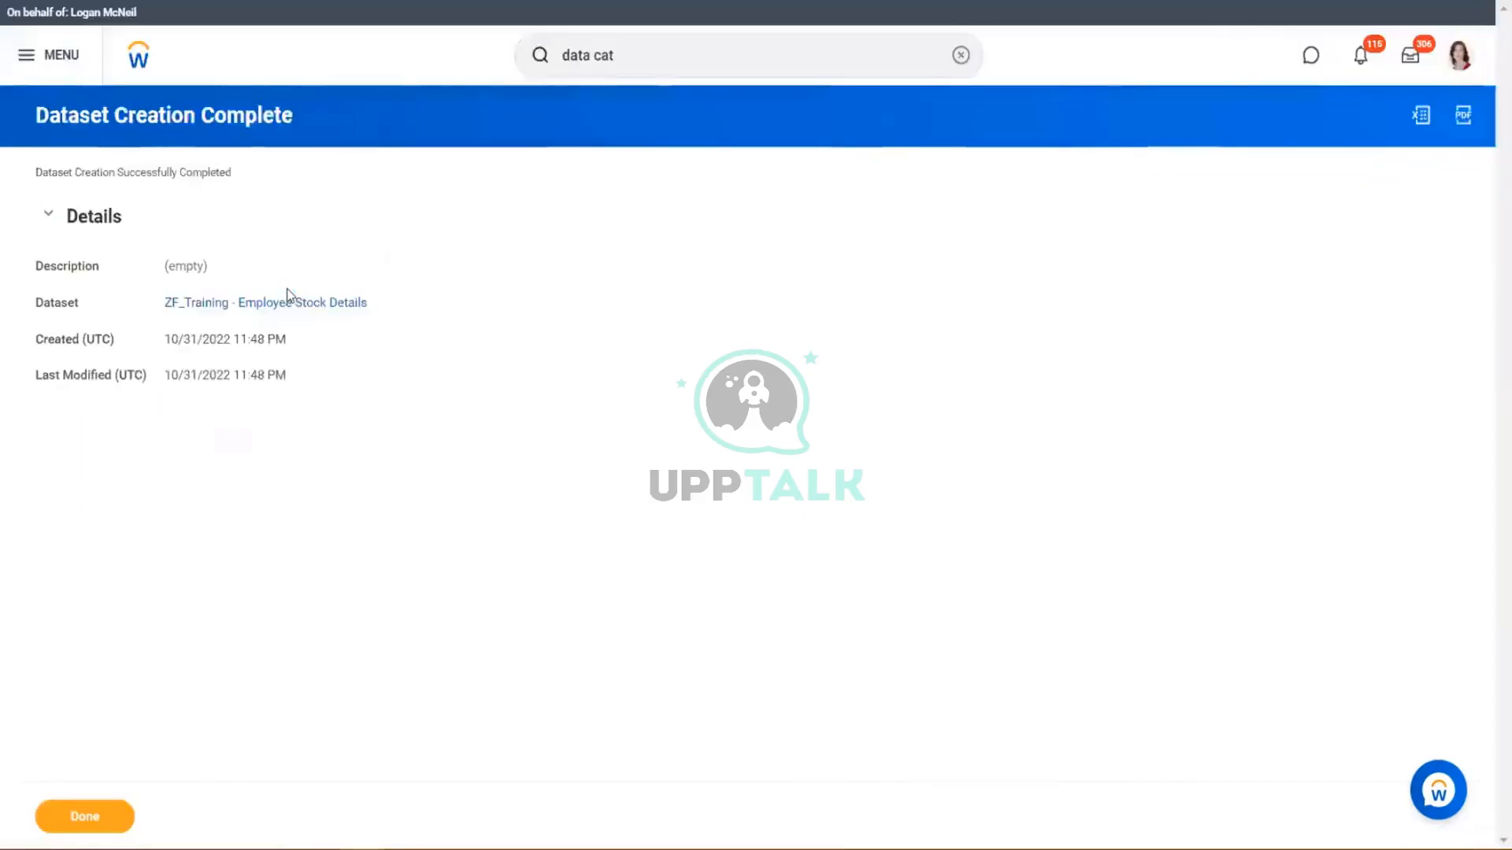
Step: Finish the dataset creation, refresh the Data Catalog list and remove its ZF tag filter
left_click(71, 825)
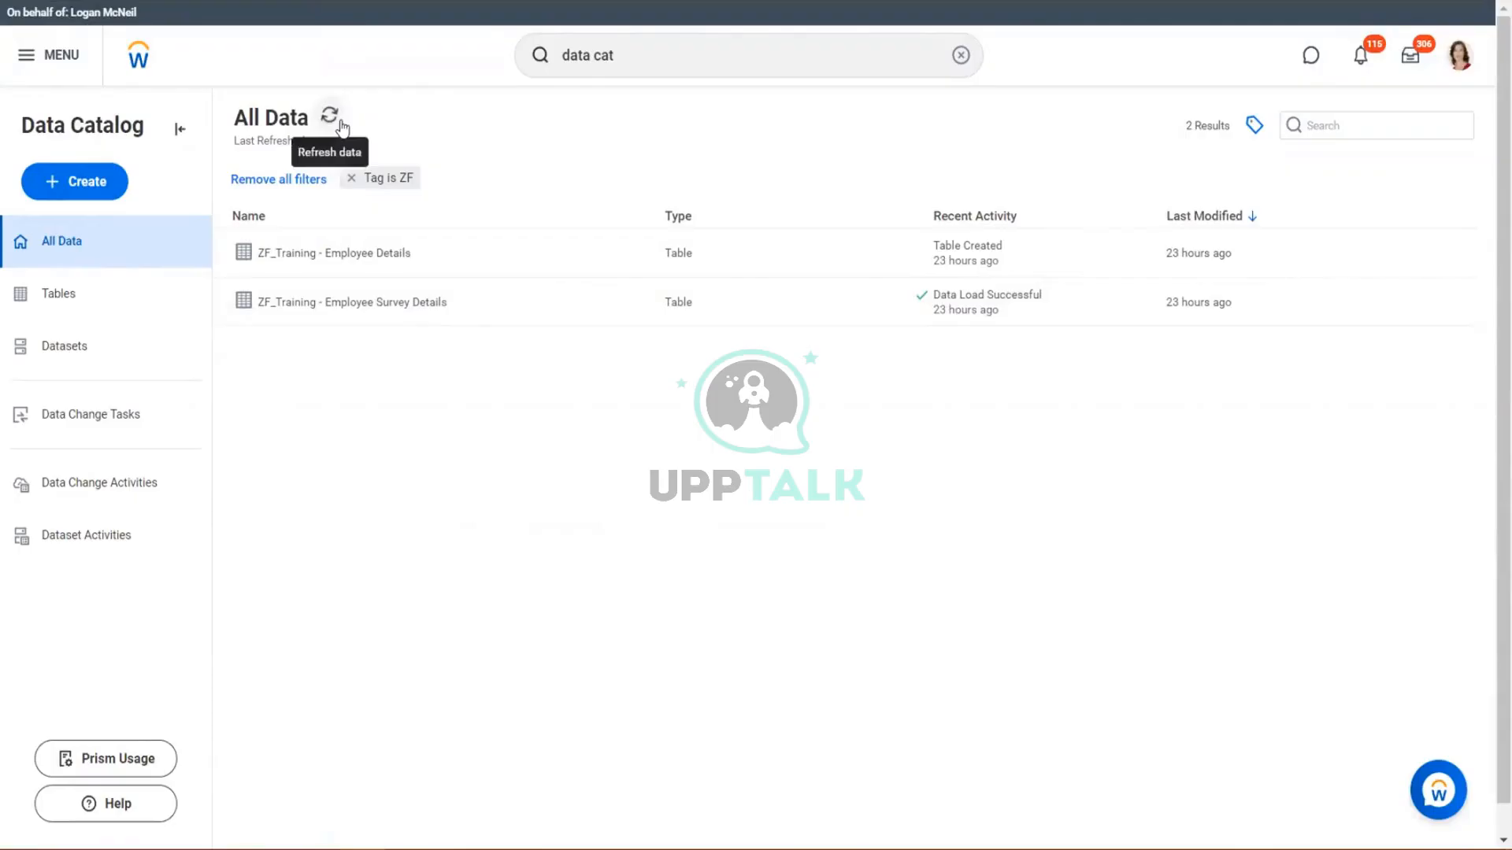
left_click(340, 125)
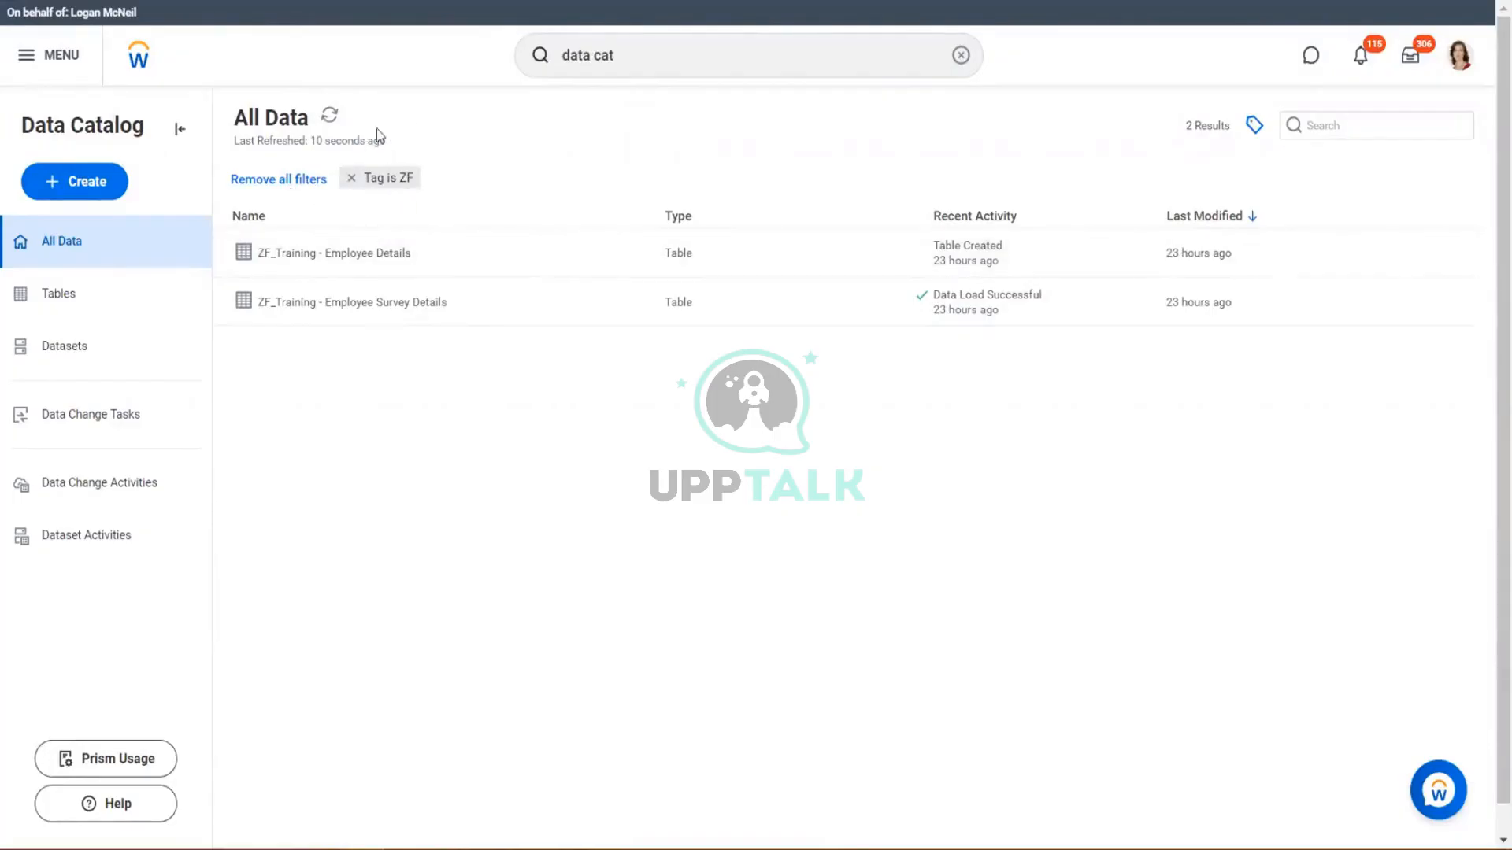
left_click(351, 178)
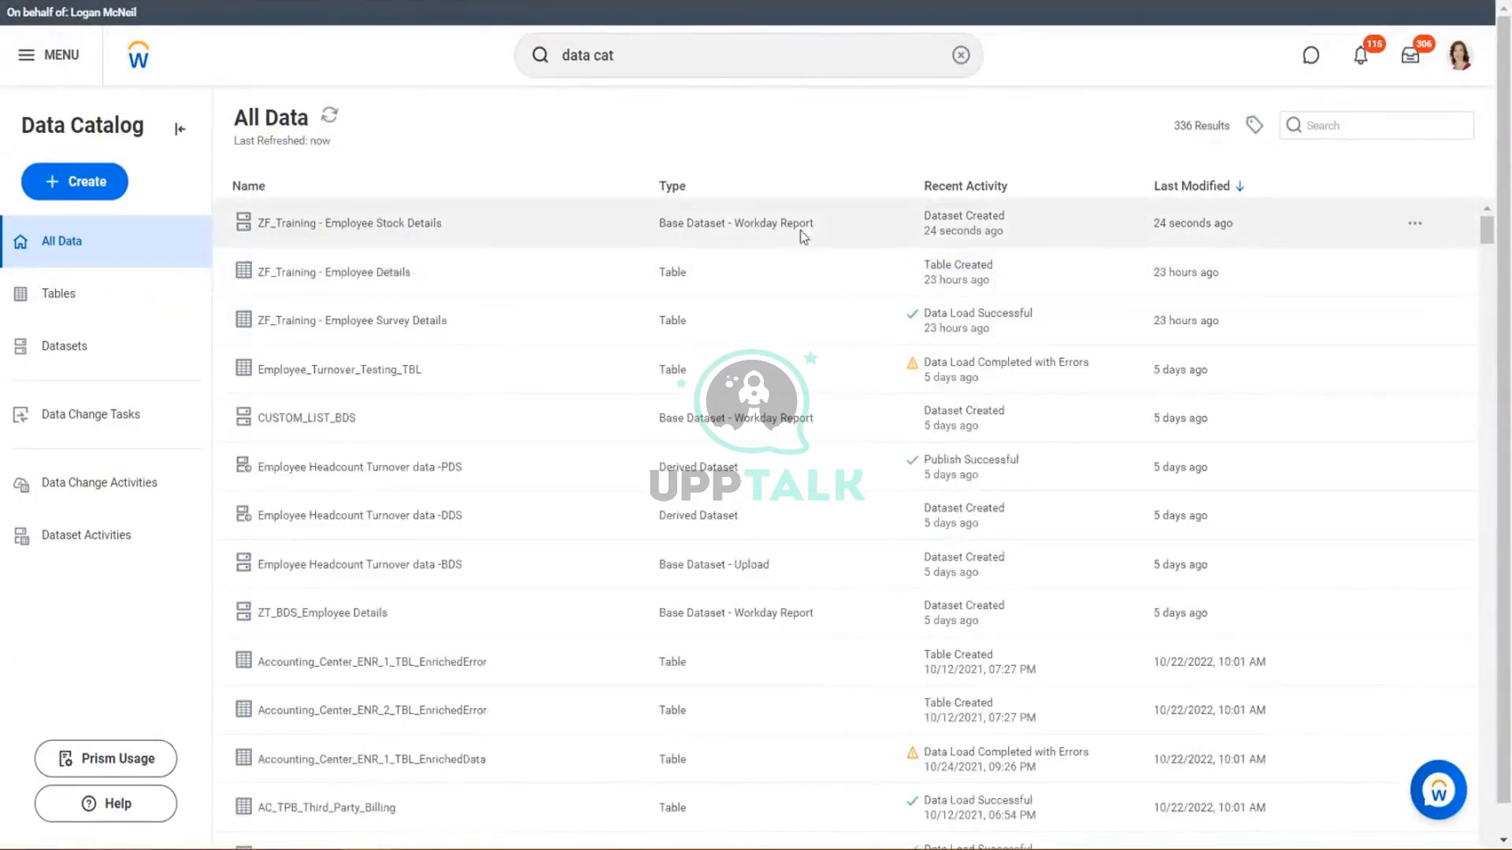
Step: Open the ZF_Training - Employee Stock Details dataset and save the ZF tag on it
left_click(377, 230)
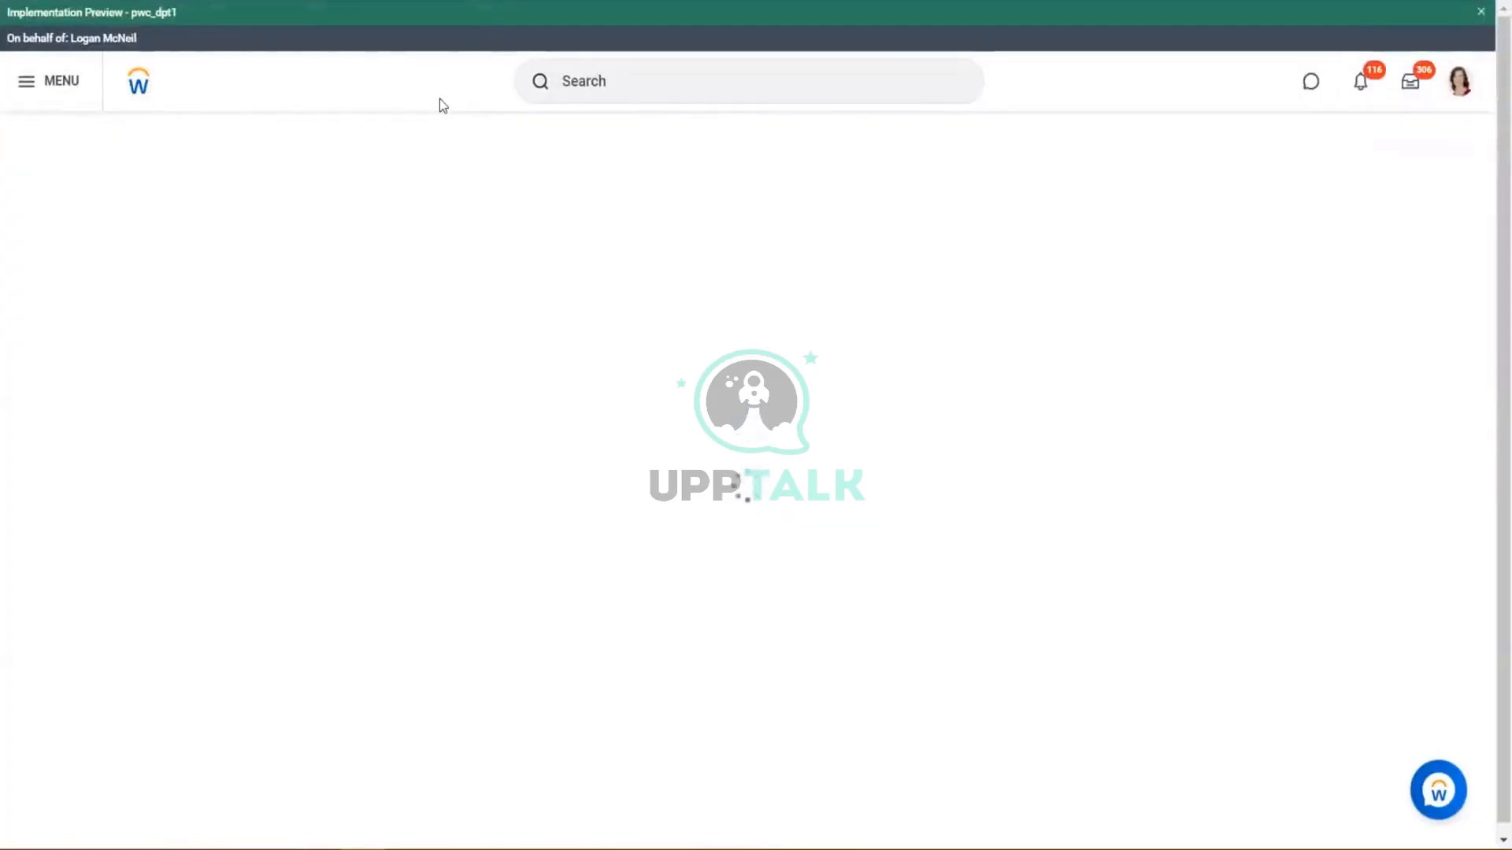
scroll(100, 359, "down", 2)
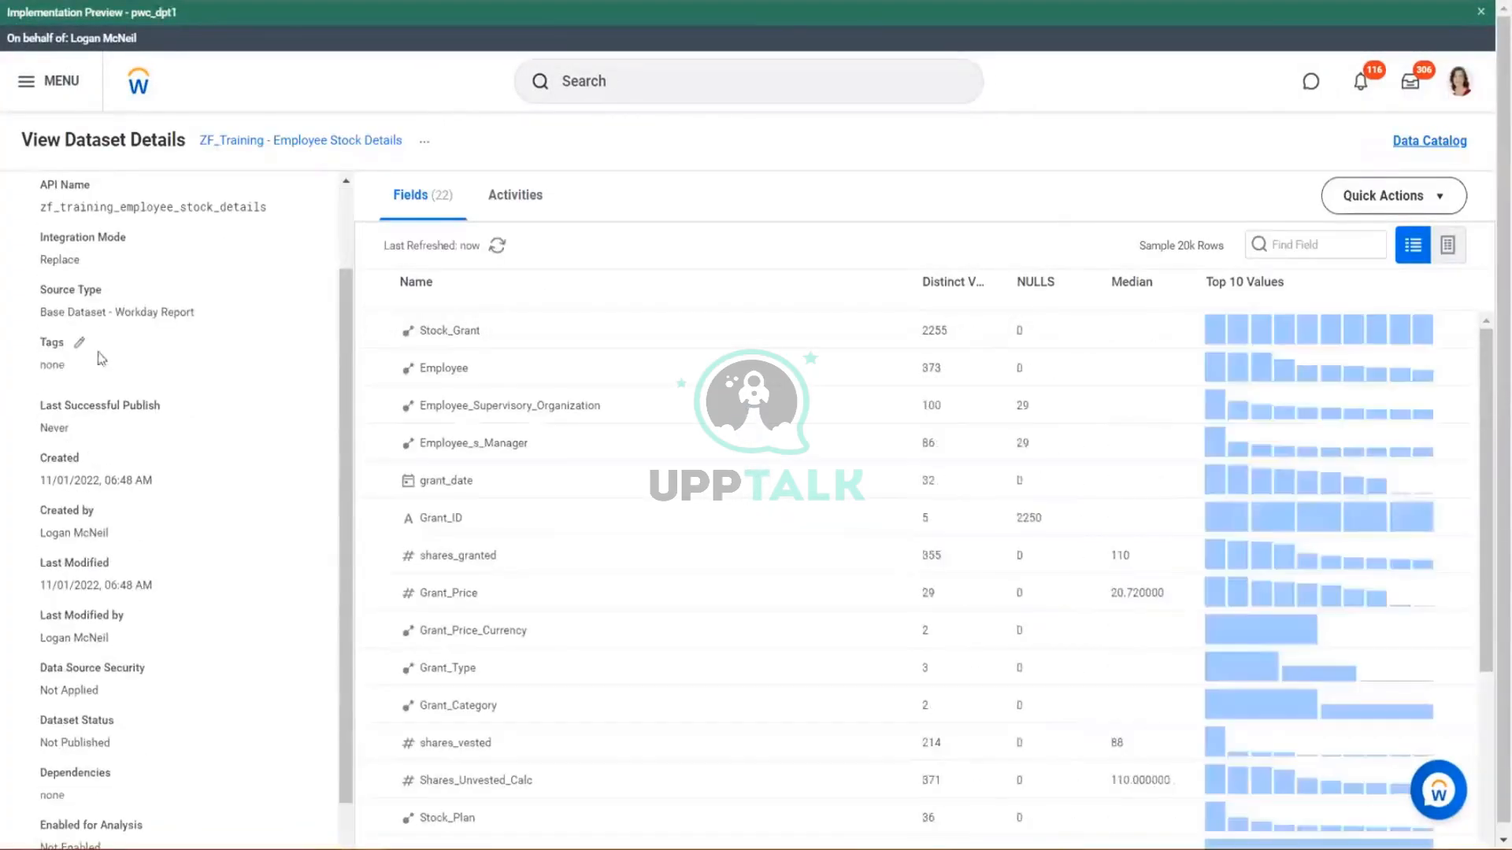
left_click(79, 343)
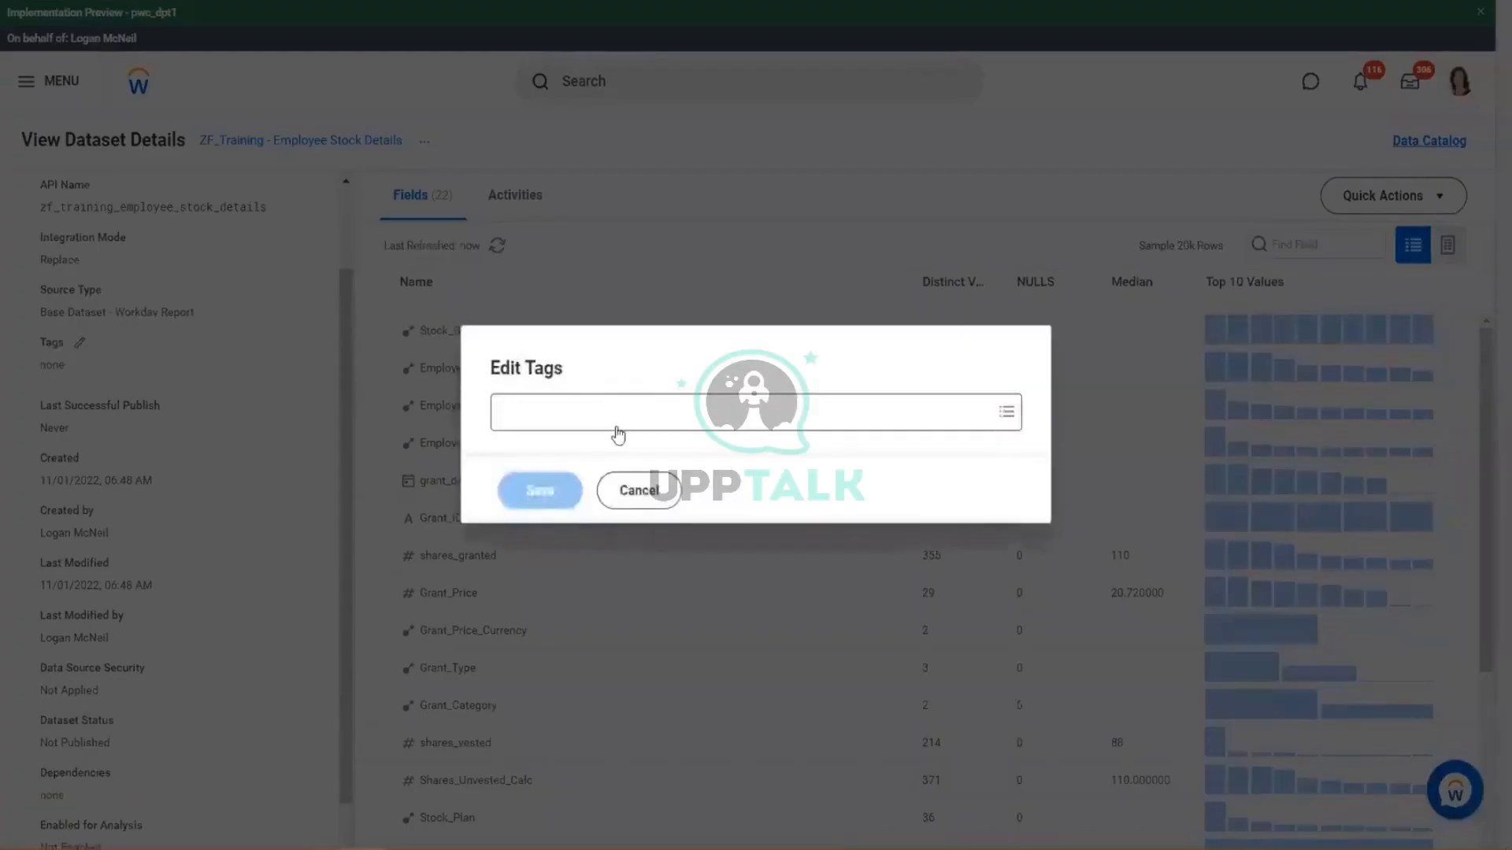
left_click(618, 432)
scroll(623, 661, "down", 3)
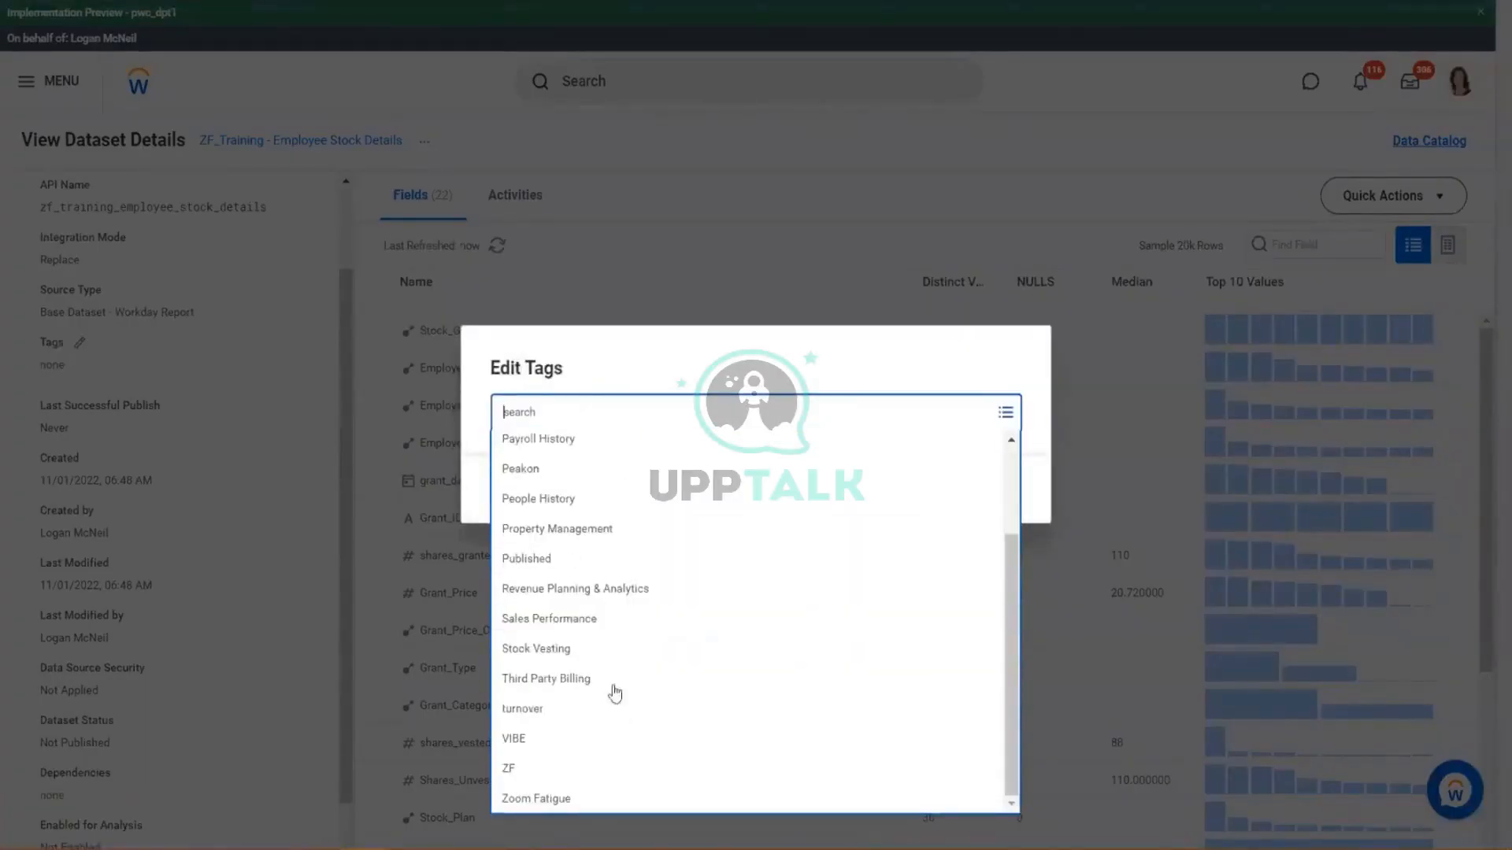
left_click(521, 770)
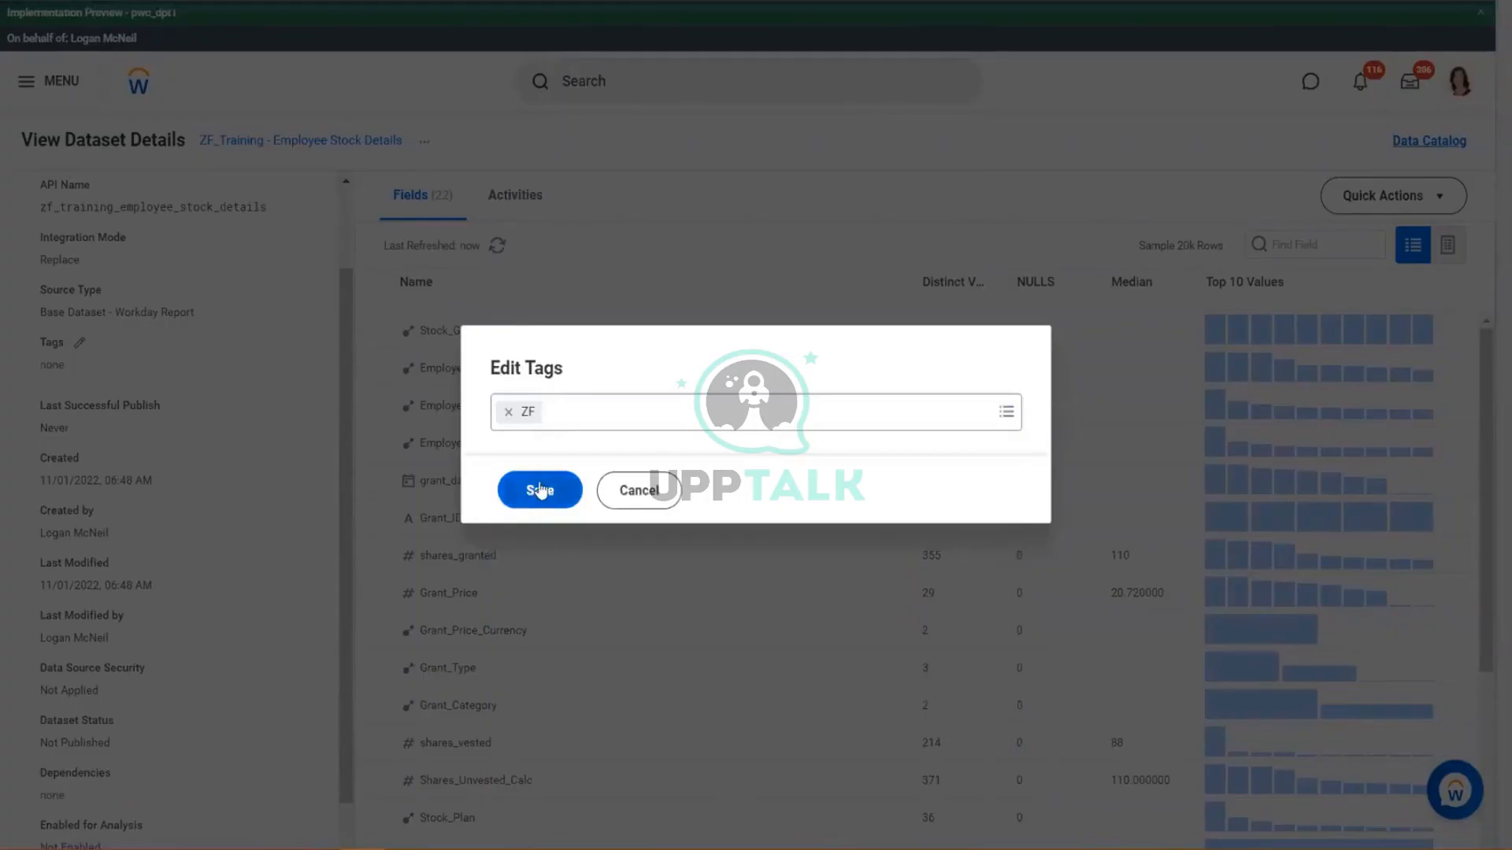
left_click(540, 491)
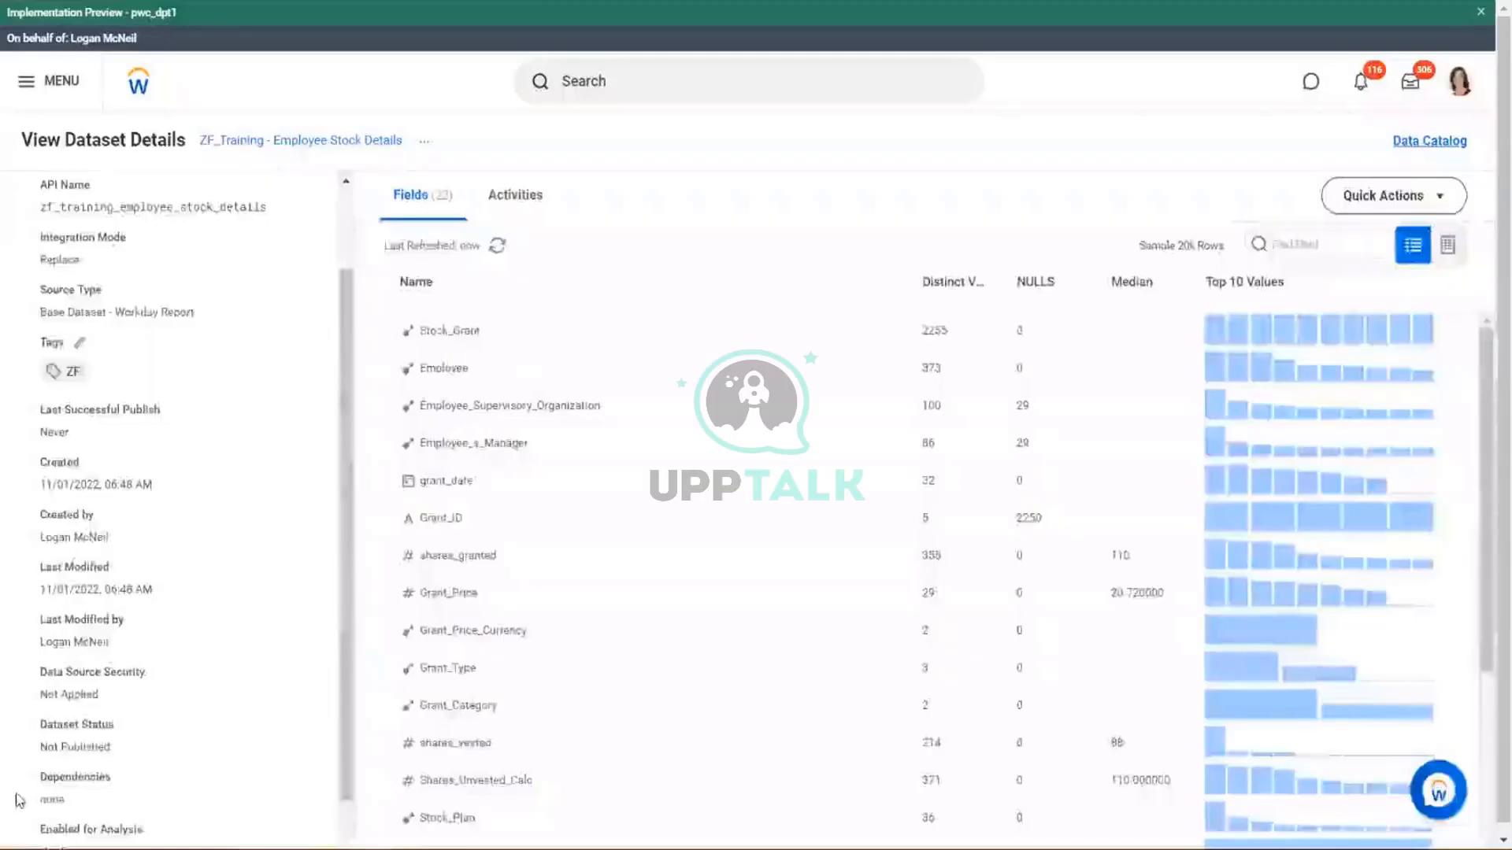
Step: Review the dataset's publish activities and field list, refreshing both, and highlight the dataset name
left_click(526, 201)
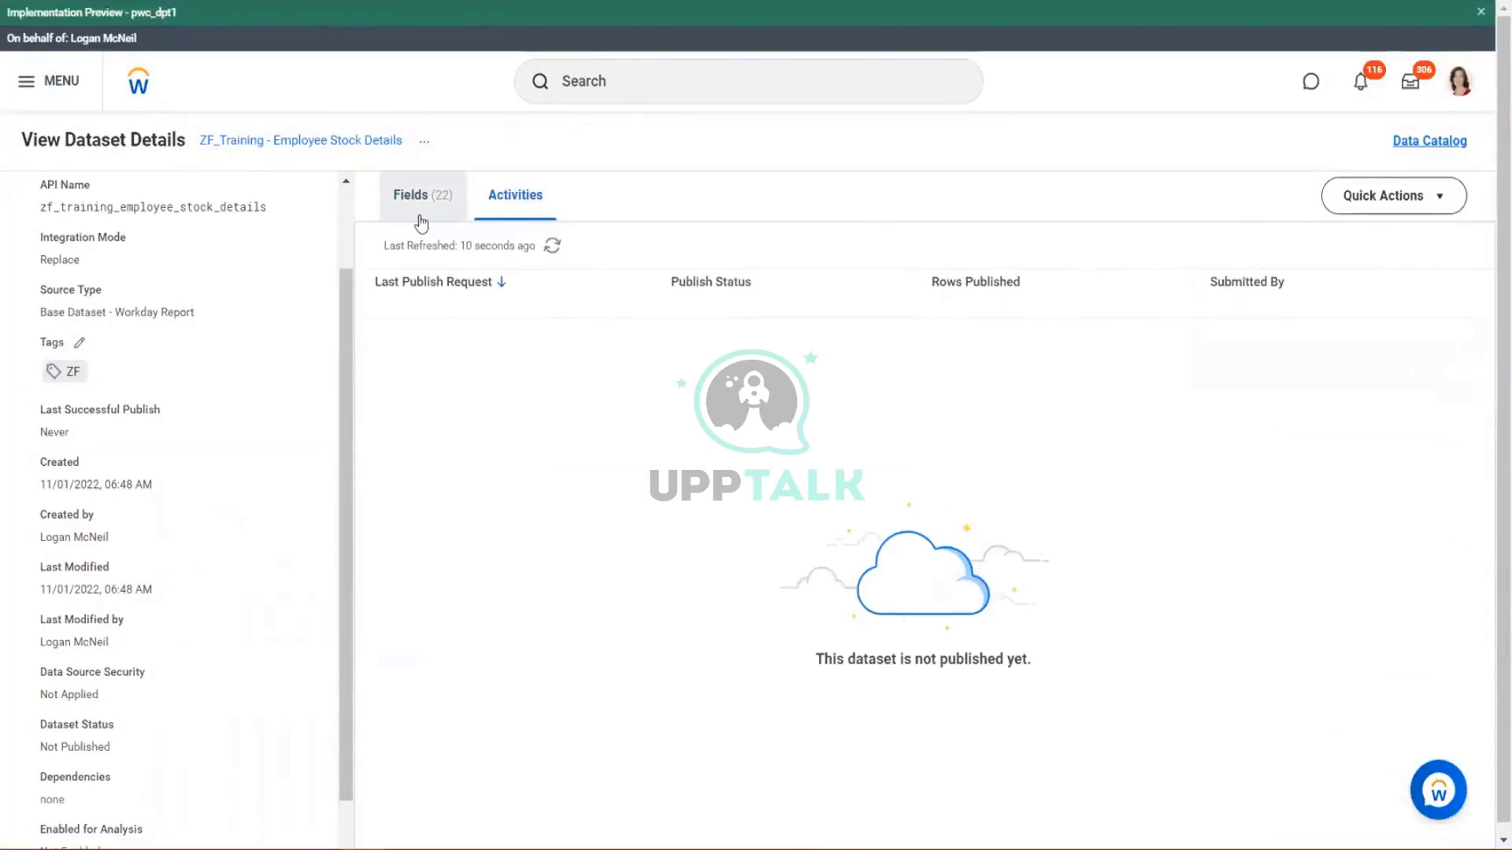
left_click(554, 247)
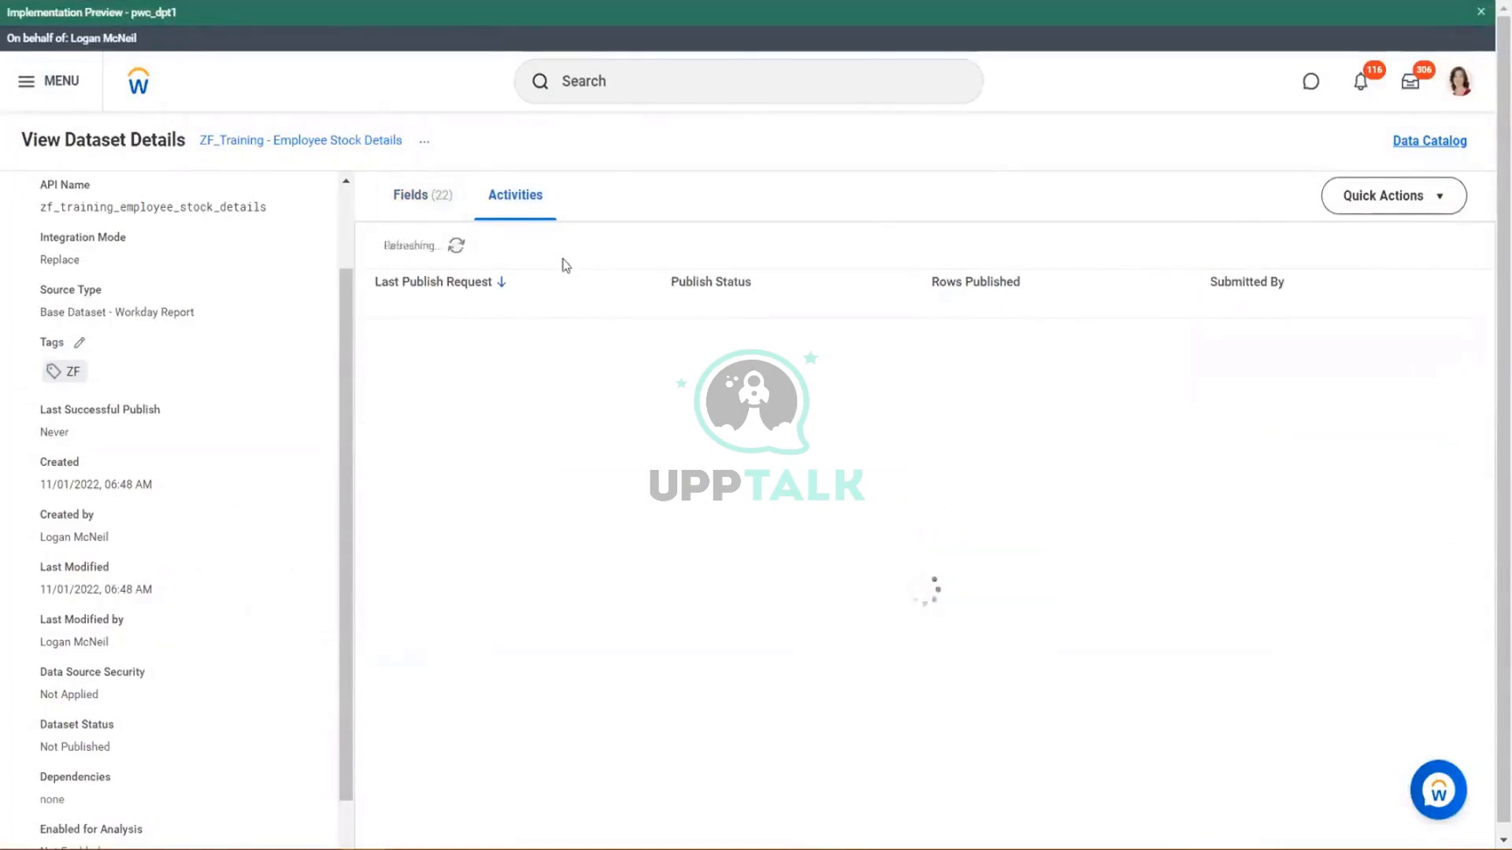
left_click(431, 205)
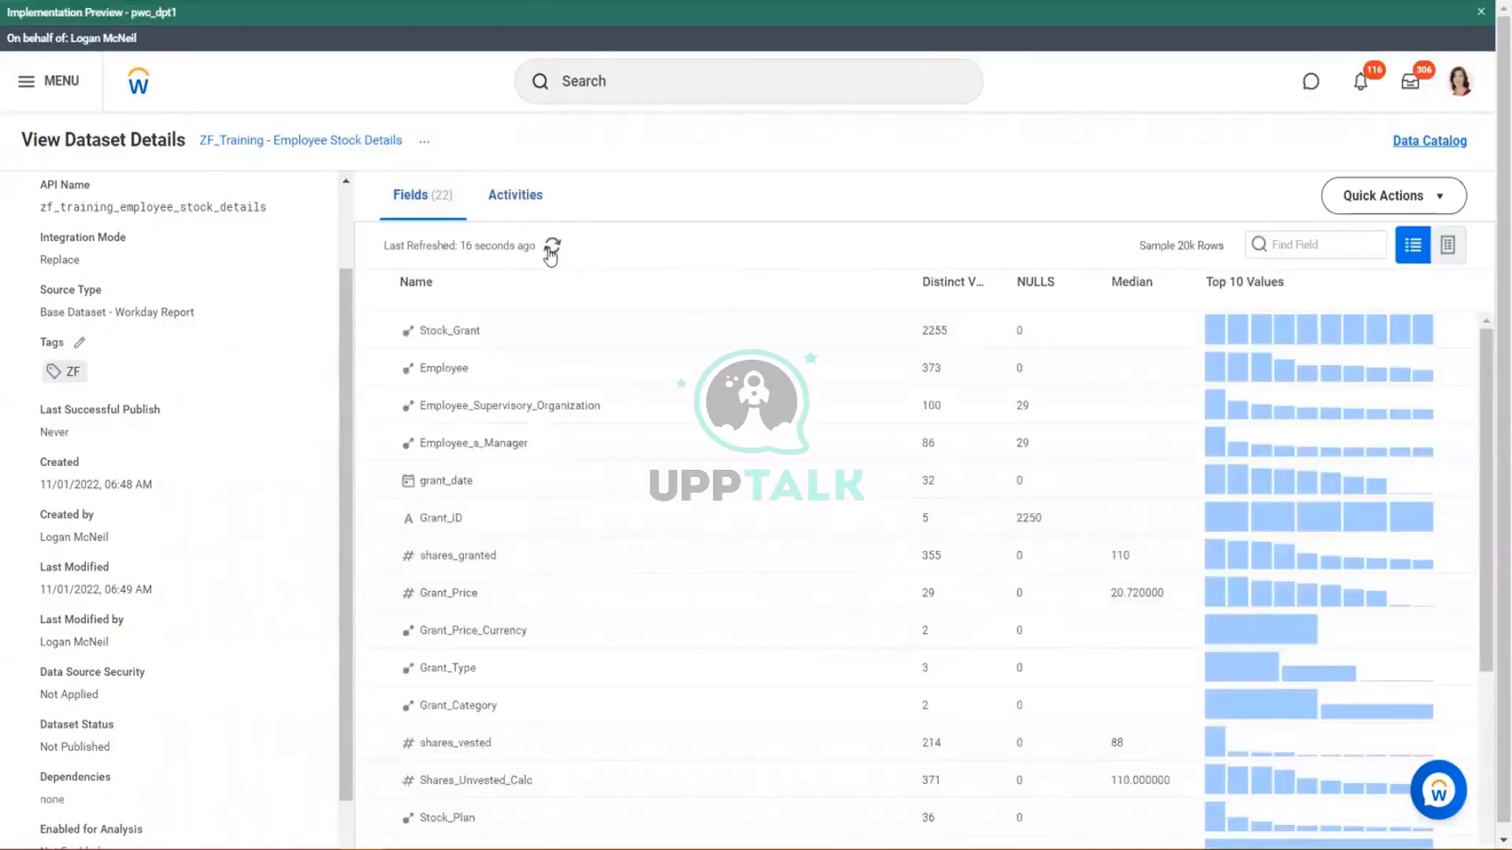
left_click(508, 206)
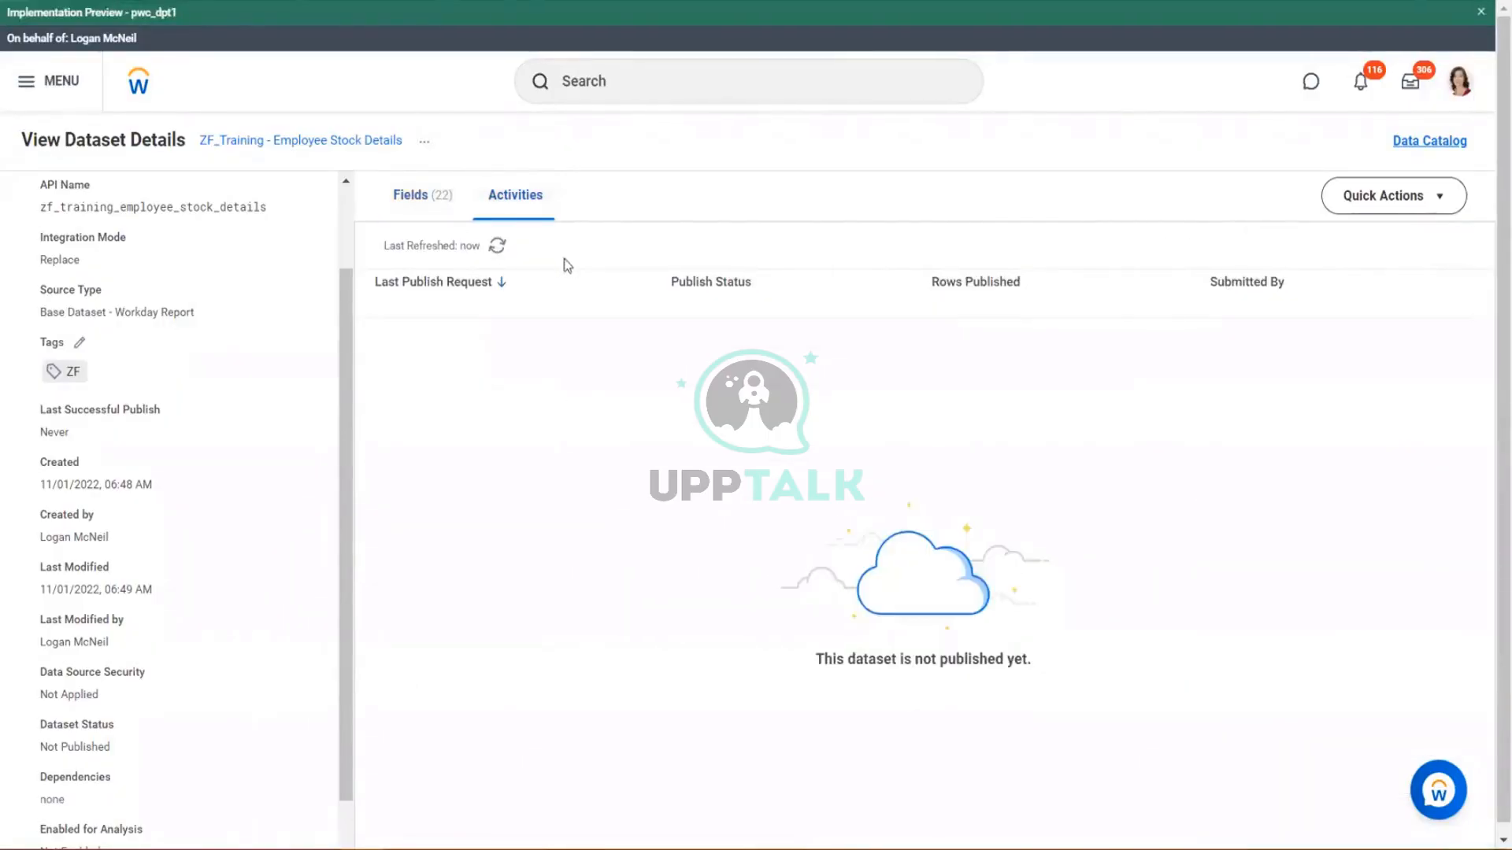
left_click(499, 249)
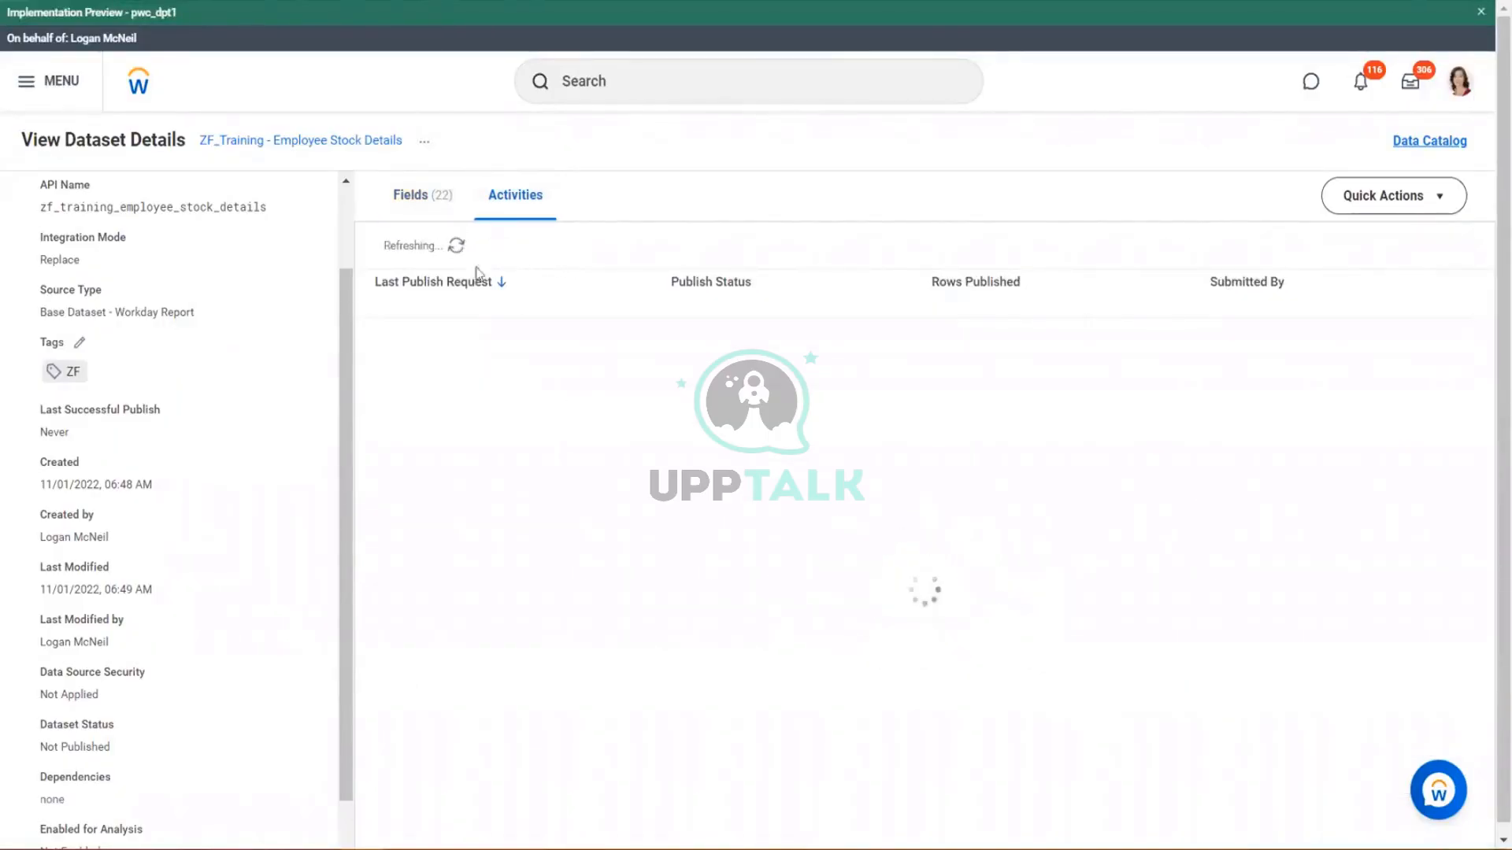
left_click(416, 206)
left_click(551, 245)
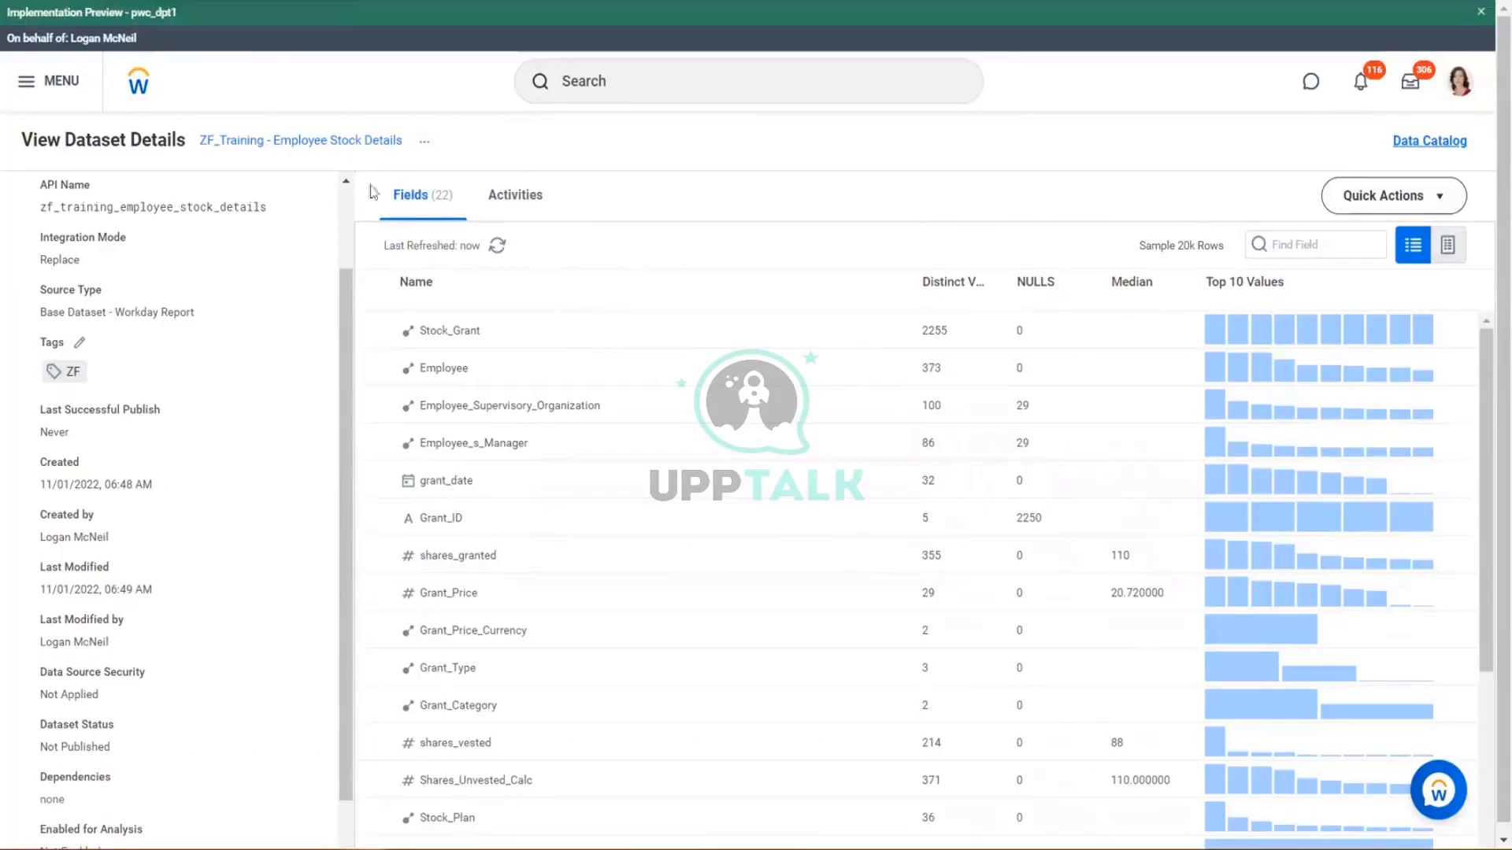
left_click_drag(407, 143, 198, 150)
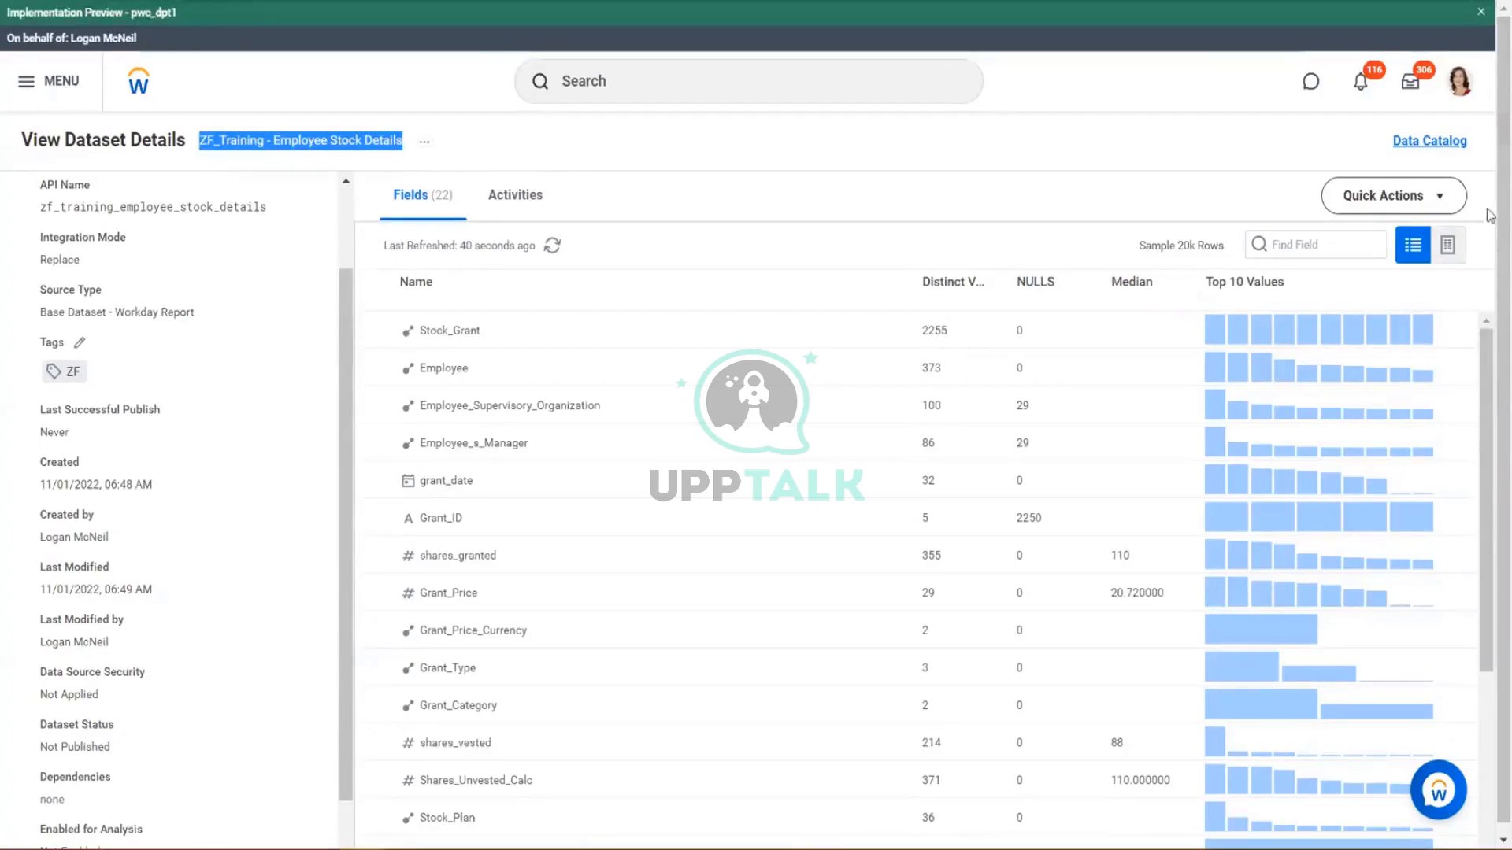
Step: Examine the dataset's sample rows in tabular form, from the Stock_Grant column across to the WPA load columns
left_click(1446, 248)
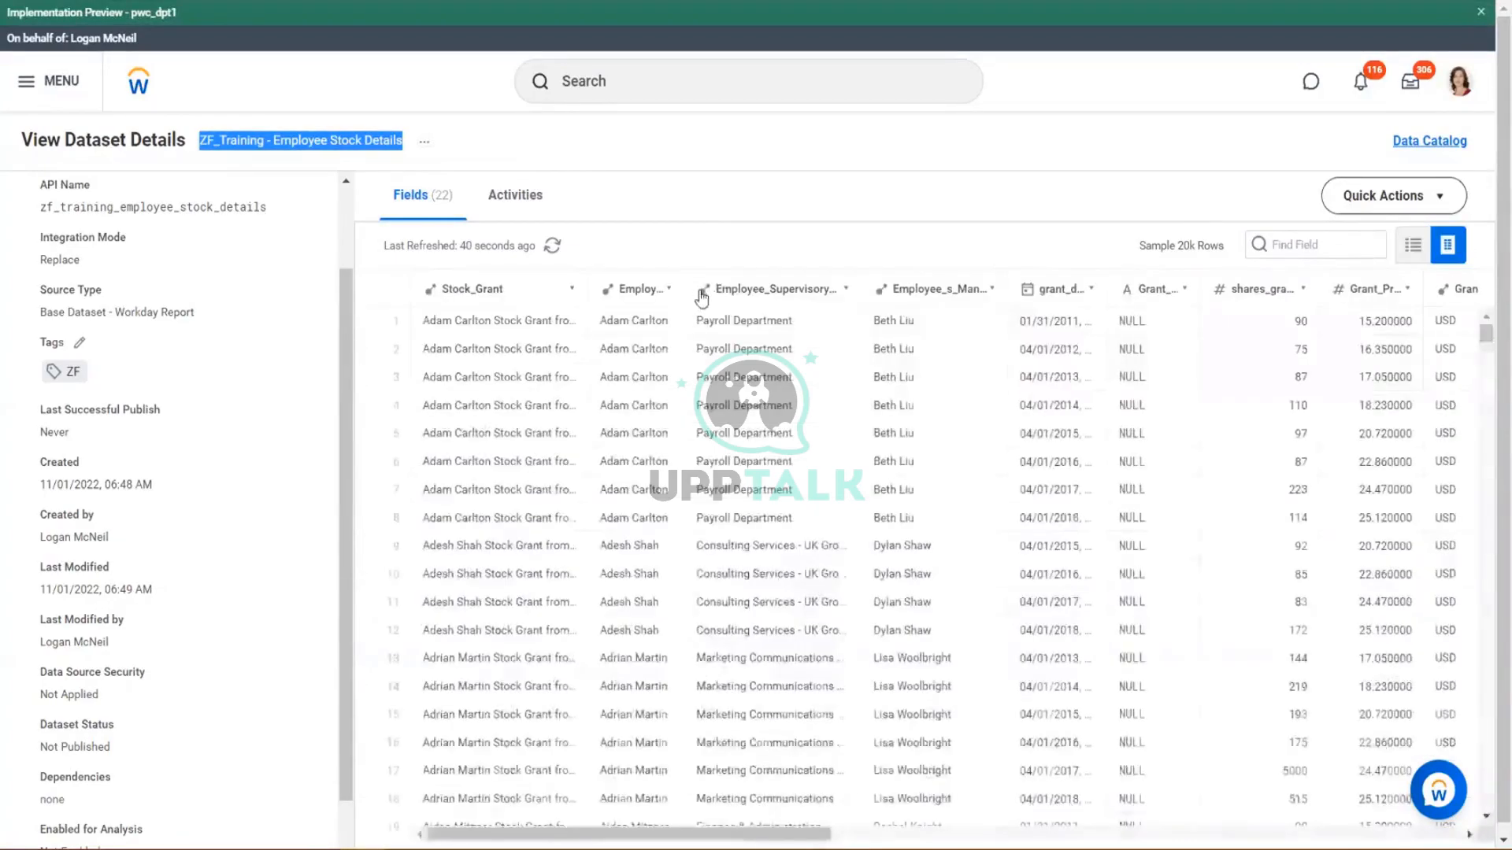
scroll(783, 677, "down", 10)
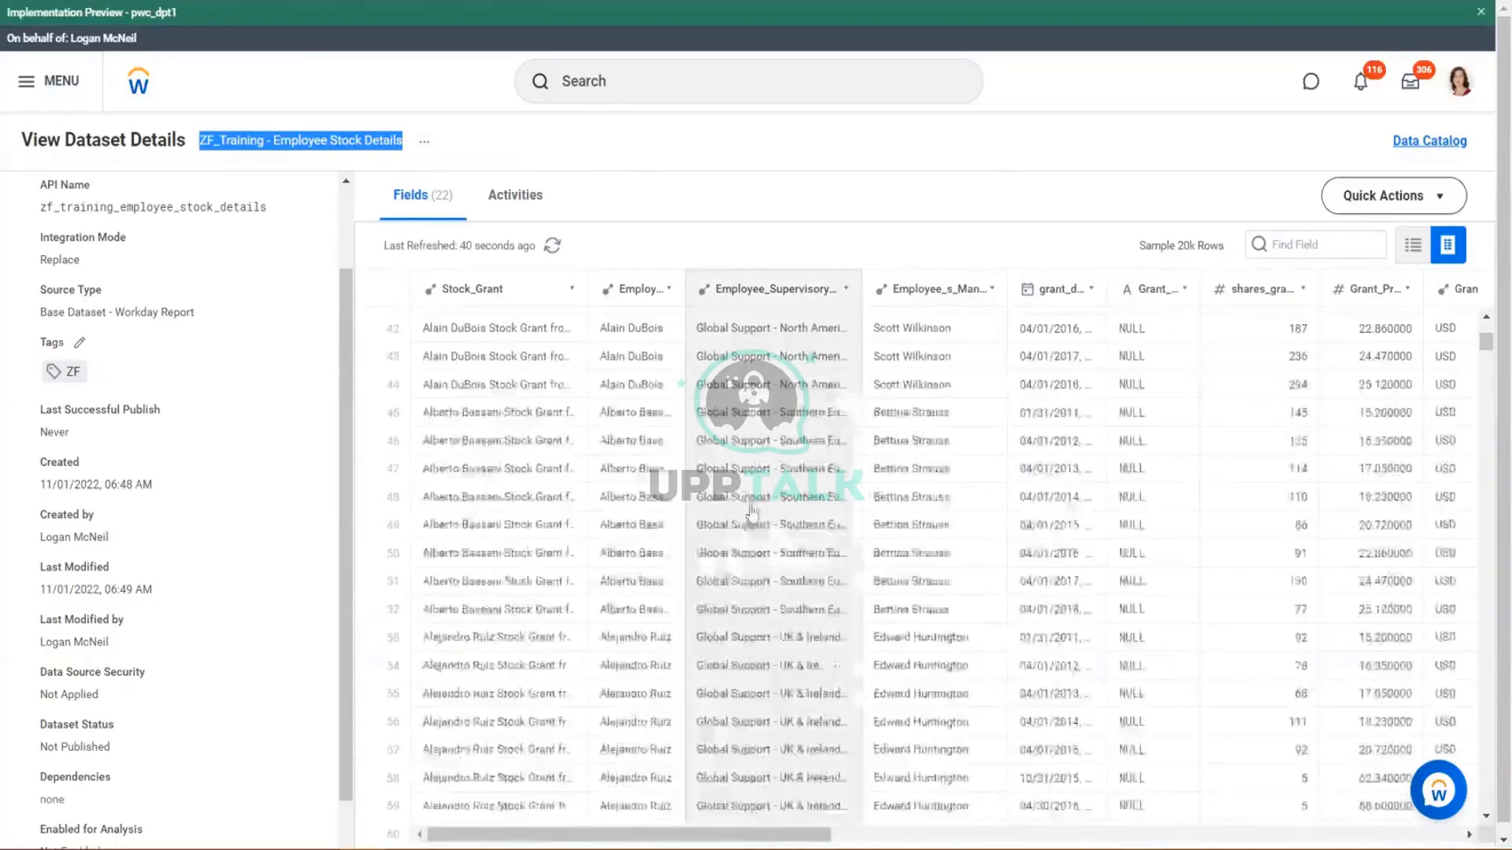
scroll(749, 528, "down", 3)
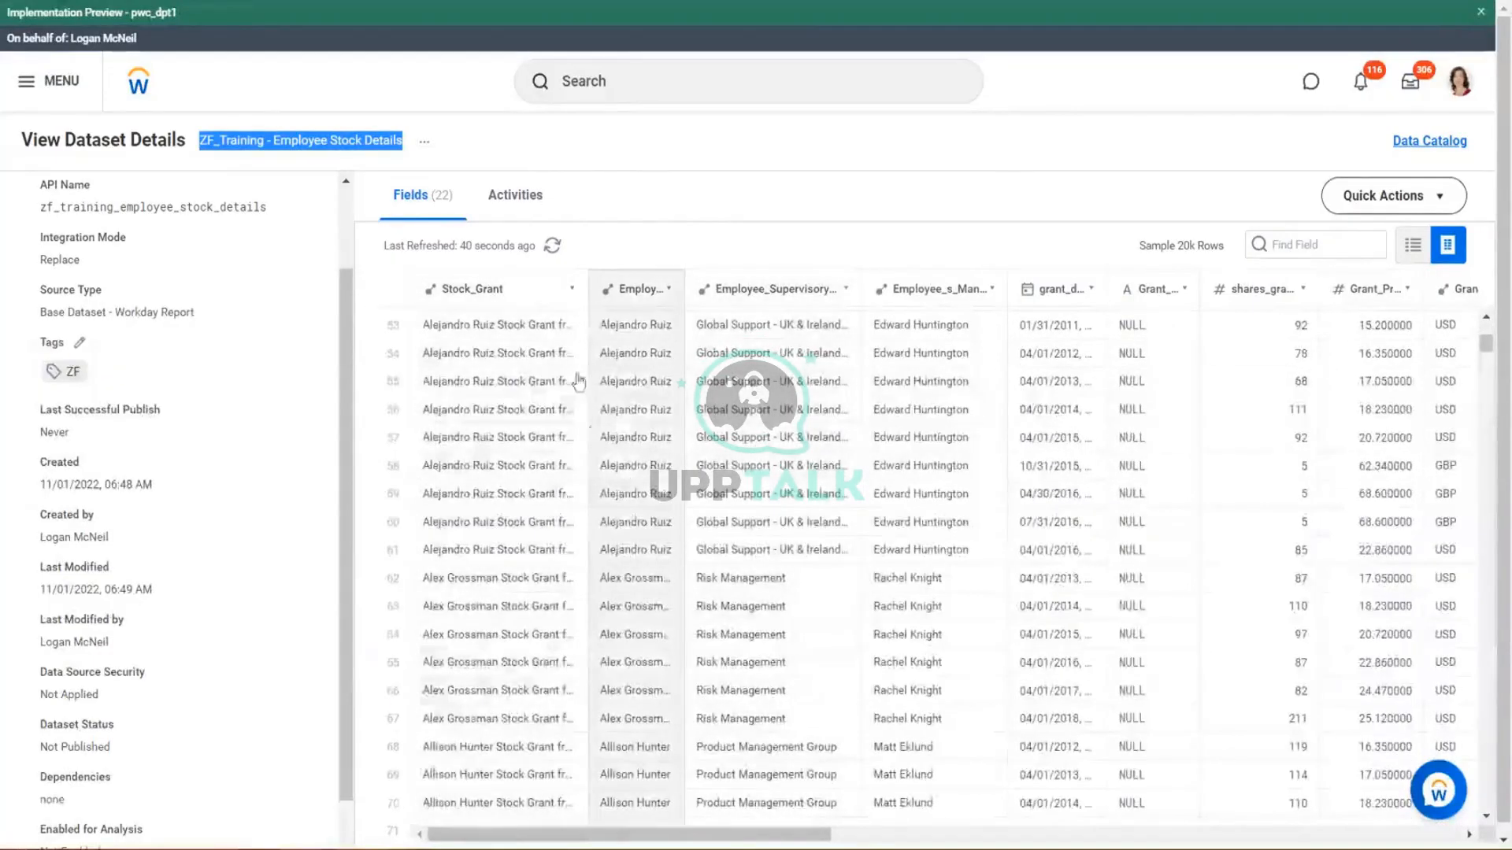
scroll(796, 638, "down", 6)
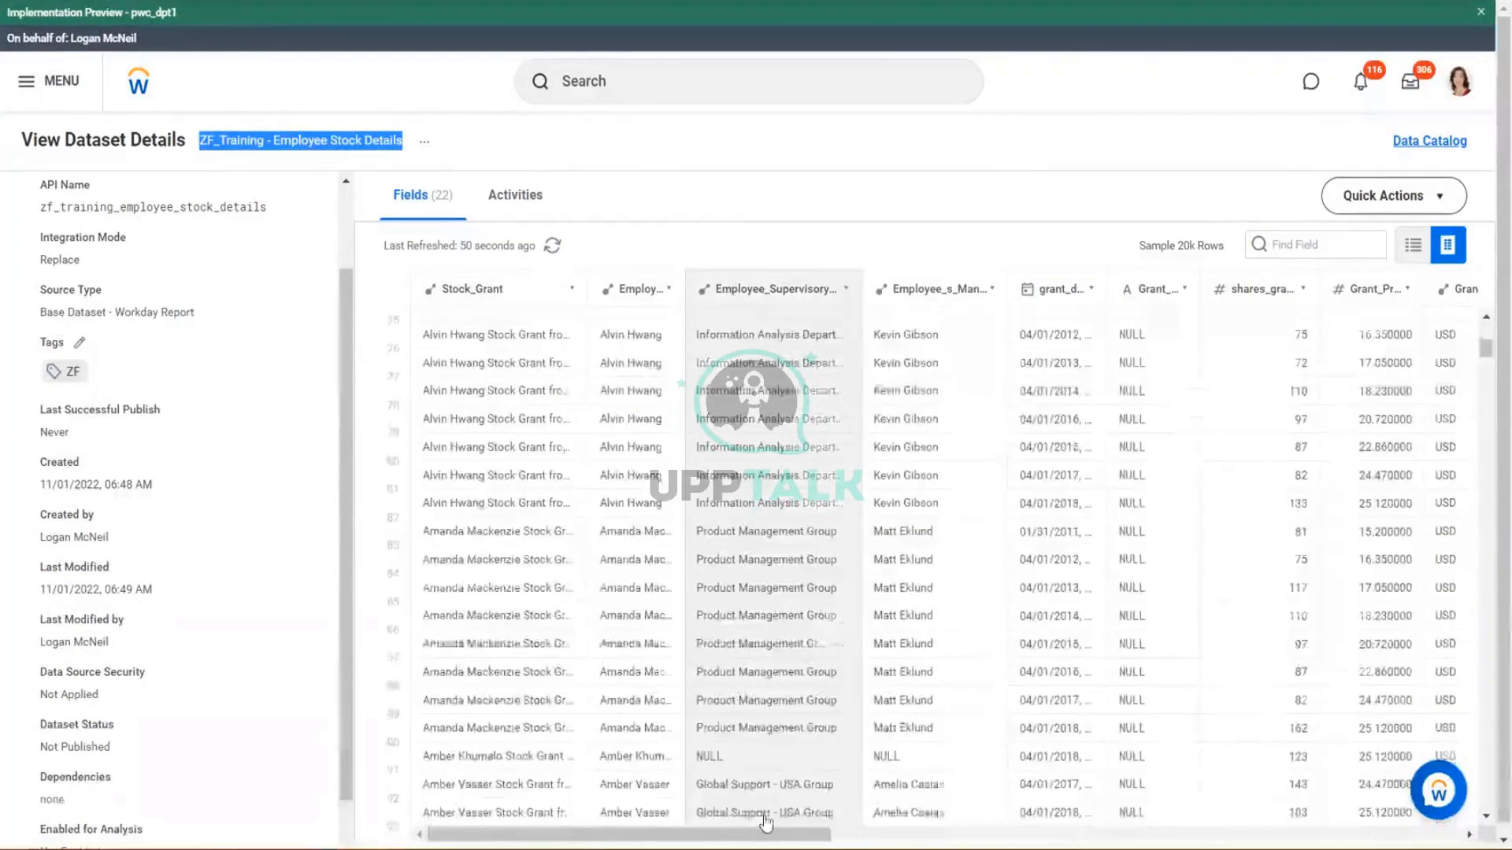
scroll(767, 811, "up", 5)
scroll(766, 812, "right", 5)
scroll(766, 812, "right", 8)
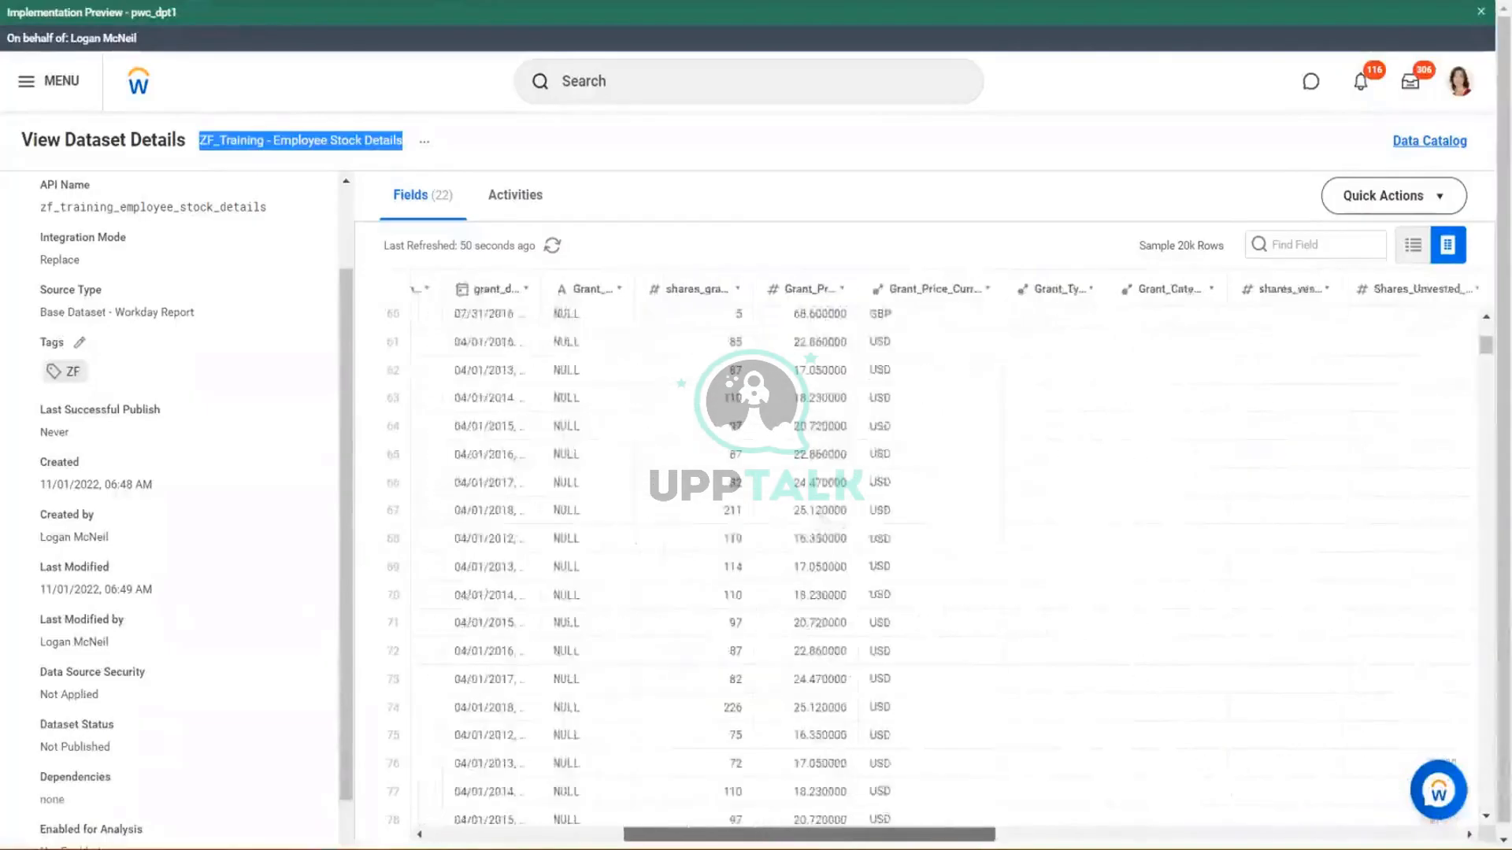
scroll(922, 567, "right", 2)
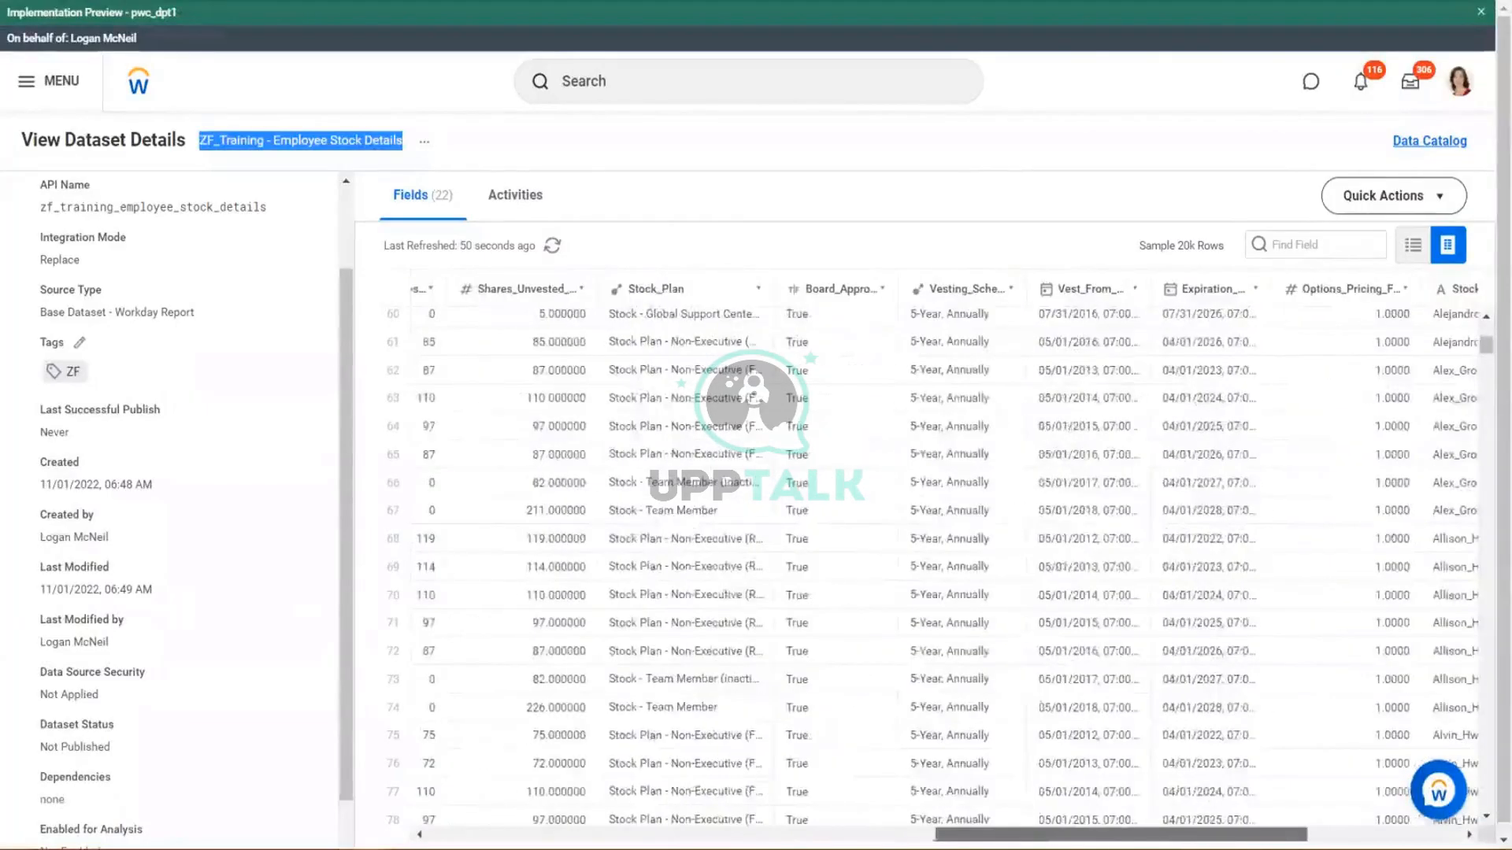
scroll(921, 567, "right", 6)
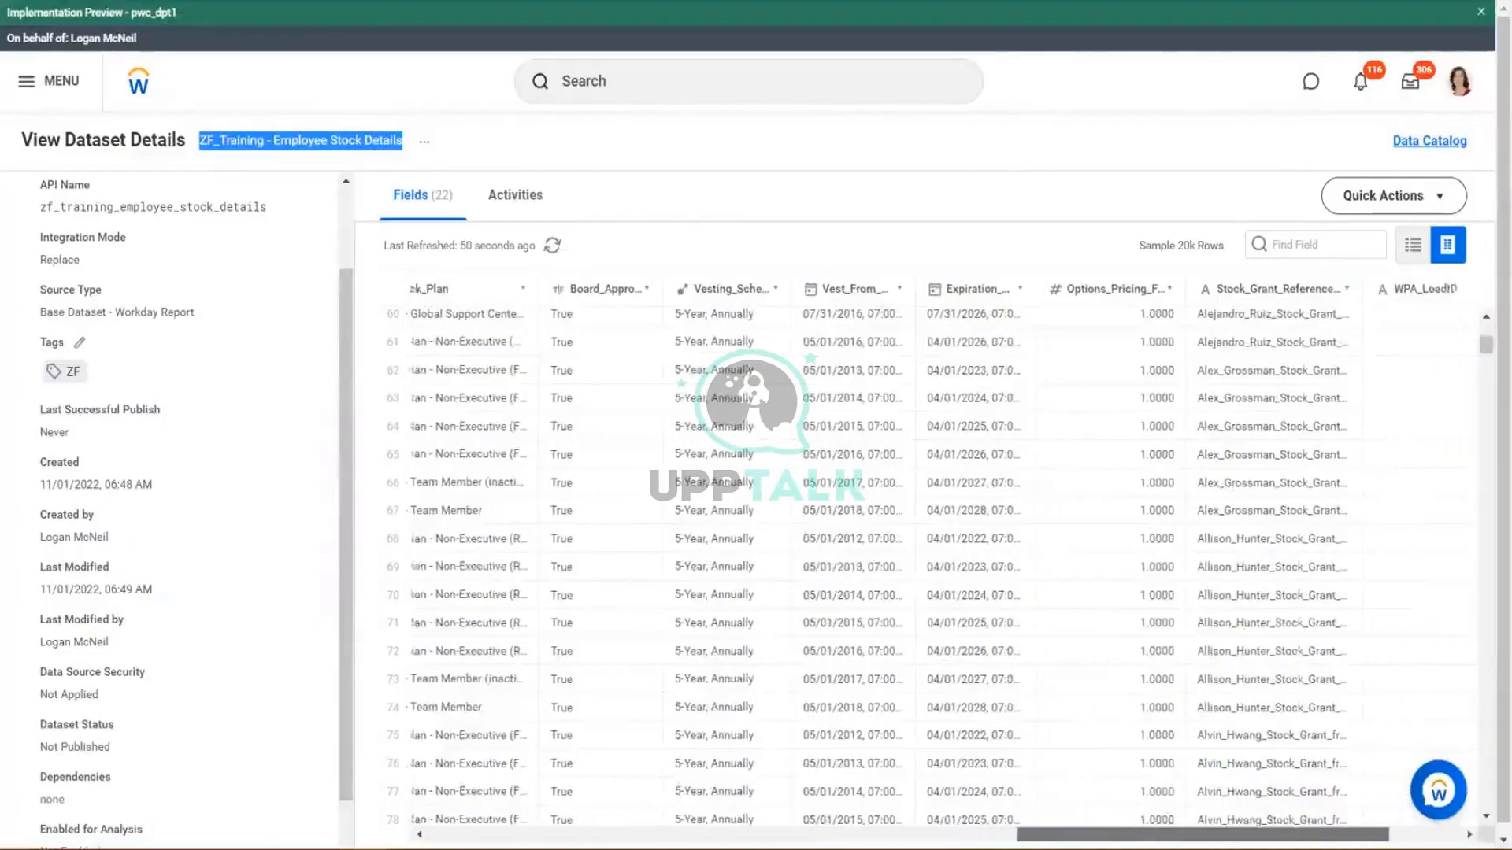
scroll(922, 567, "right", 2)
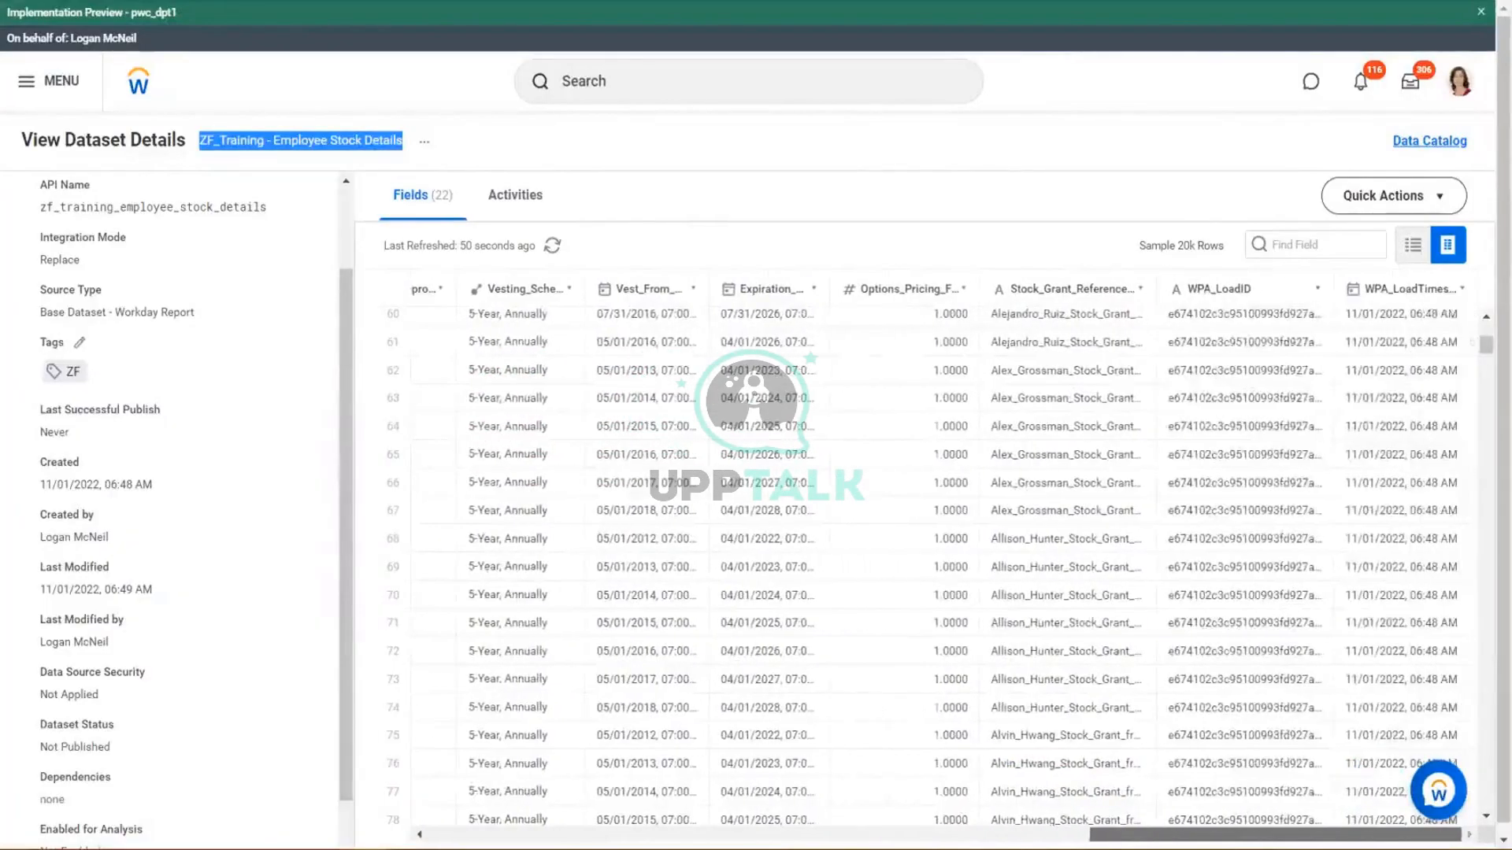
scroll(921, 567, "left", 8)
left_click_drag(1014, 834, 583, 835)
scroll(213, 282, "up", 2)
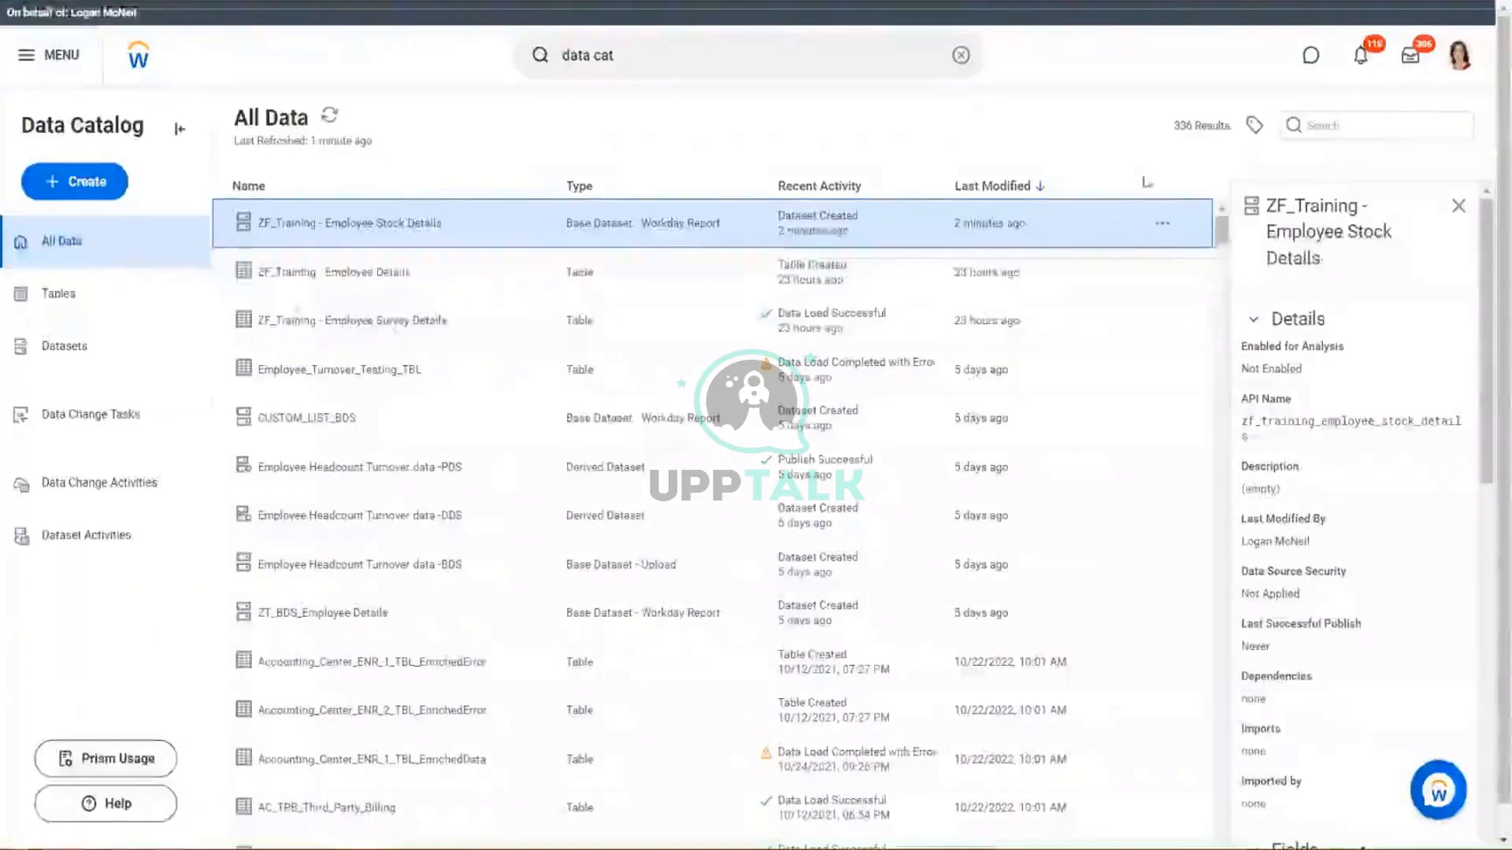
Step: Return to the Data Catalog and filter the All Data list by the ZF tag
left_click(1255, 125)
left_click(1102, 230)
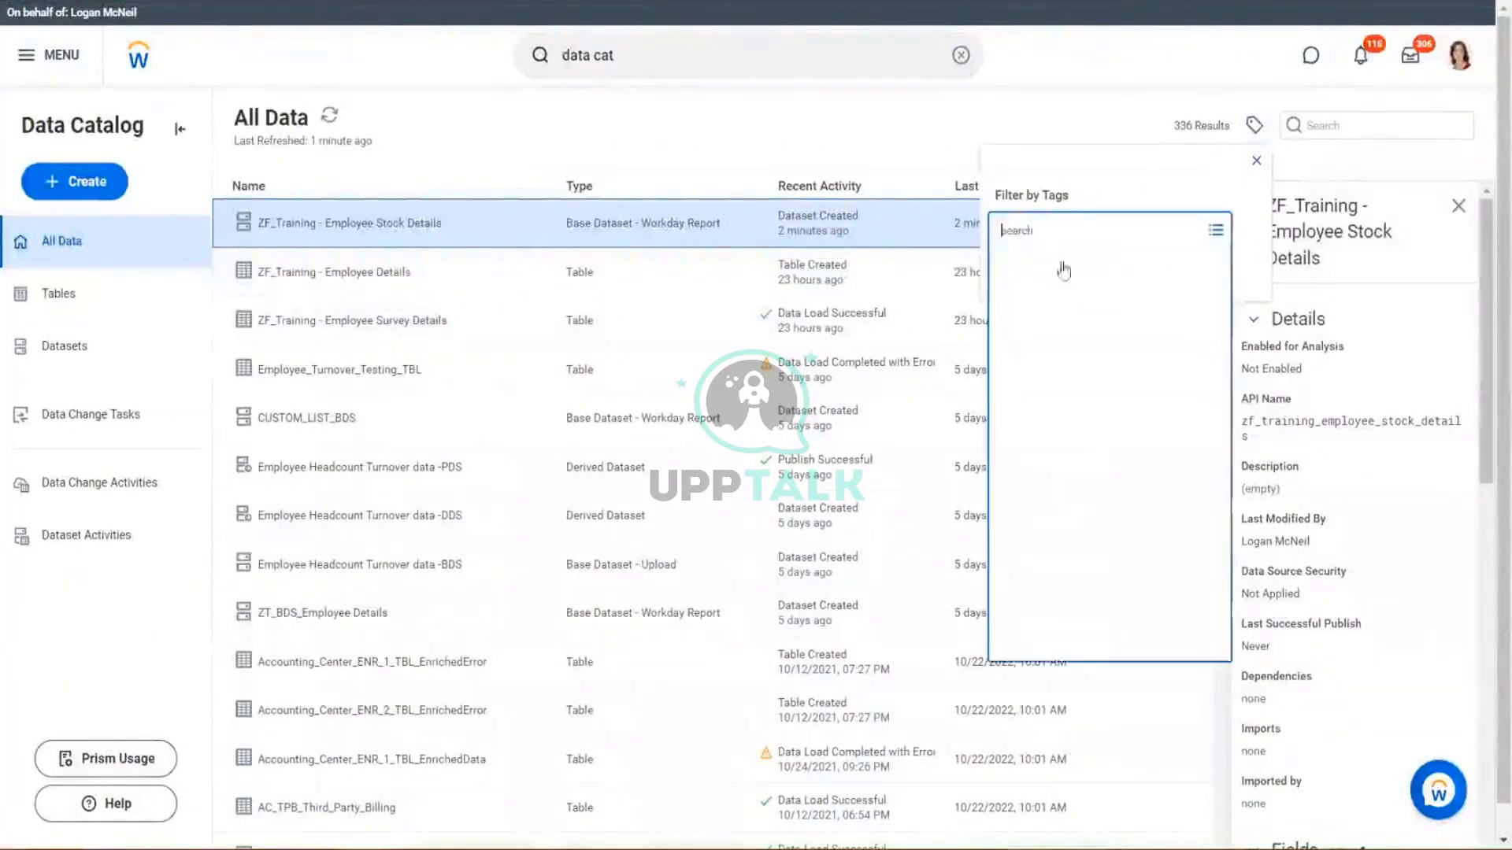
scroll(1088, 476, "down", 1)
left_click(1032, 617)
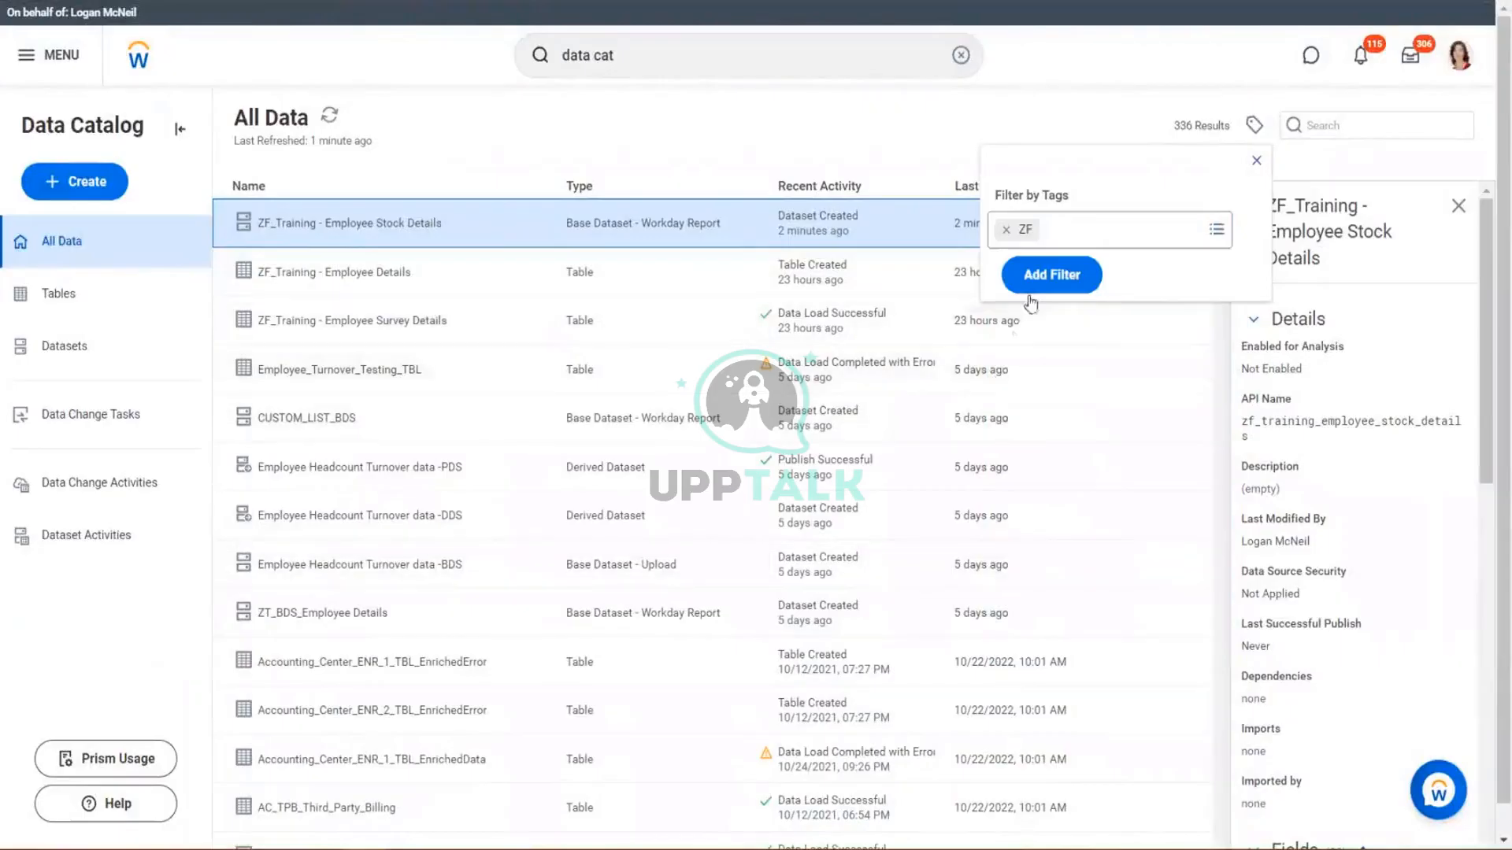
left_click(1045, 277)
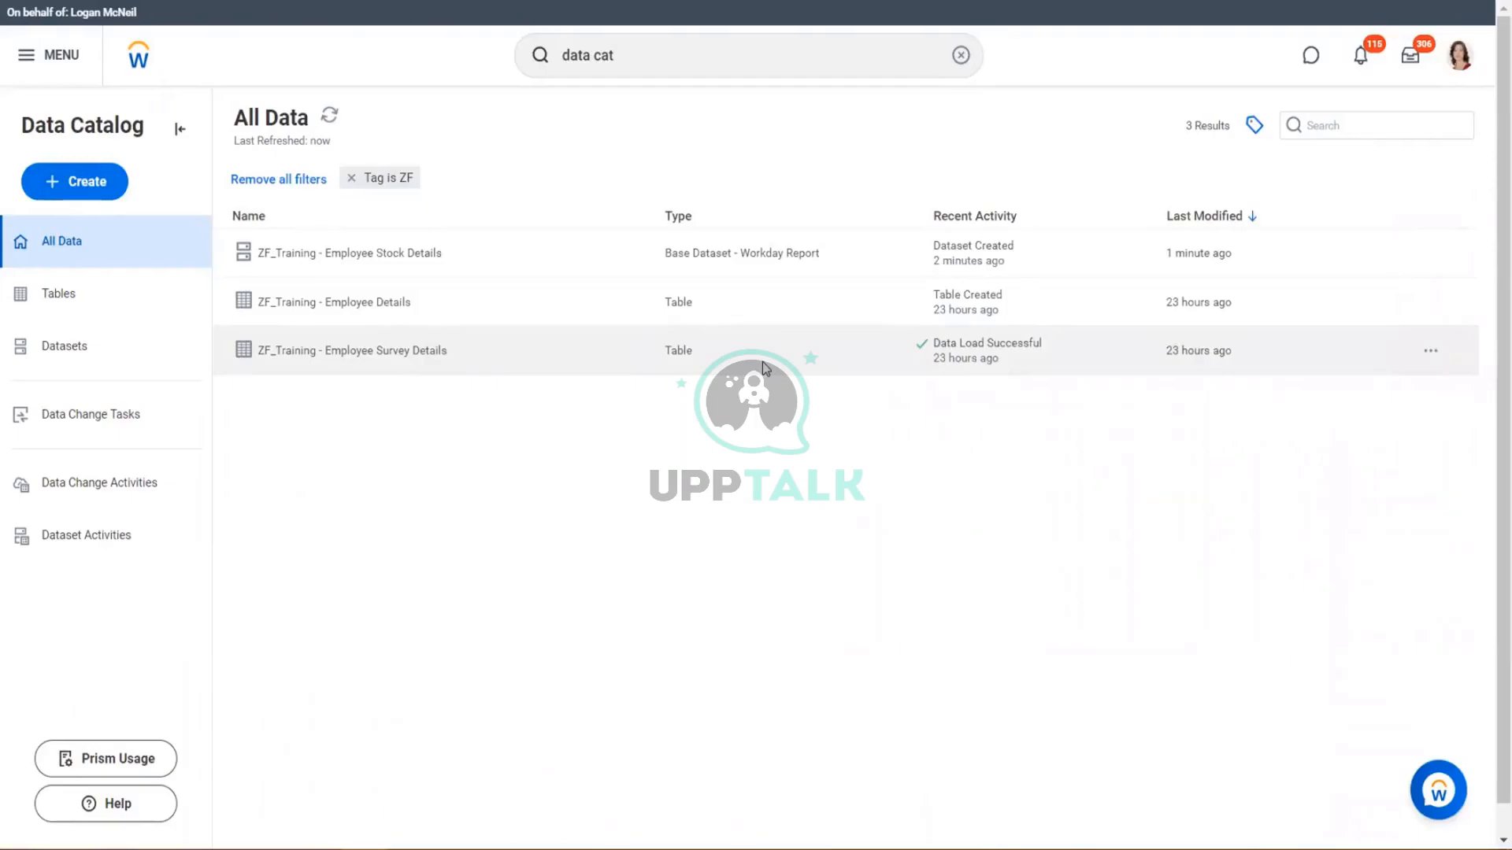
Step: Start creating a base dataset from SFTP and go to the File(s) section of its file retrieval configuration
left_click(47, 185)
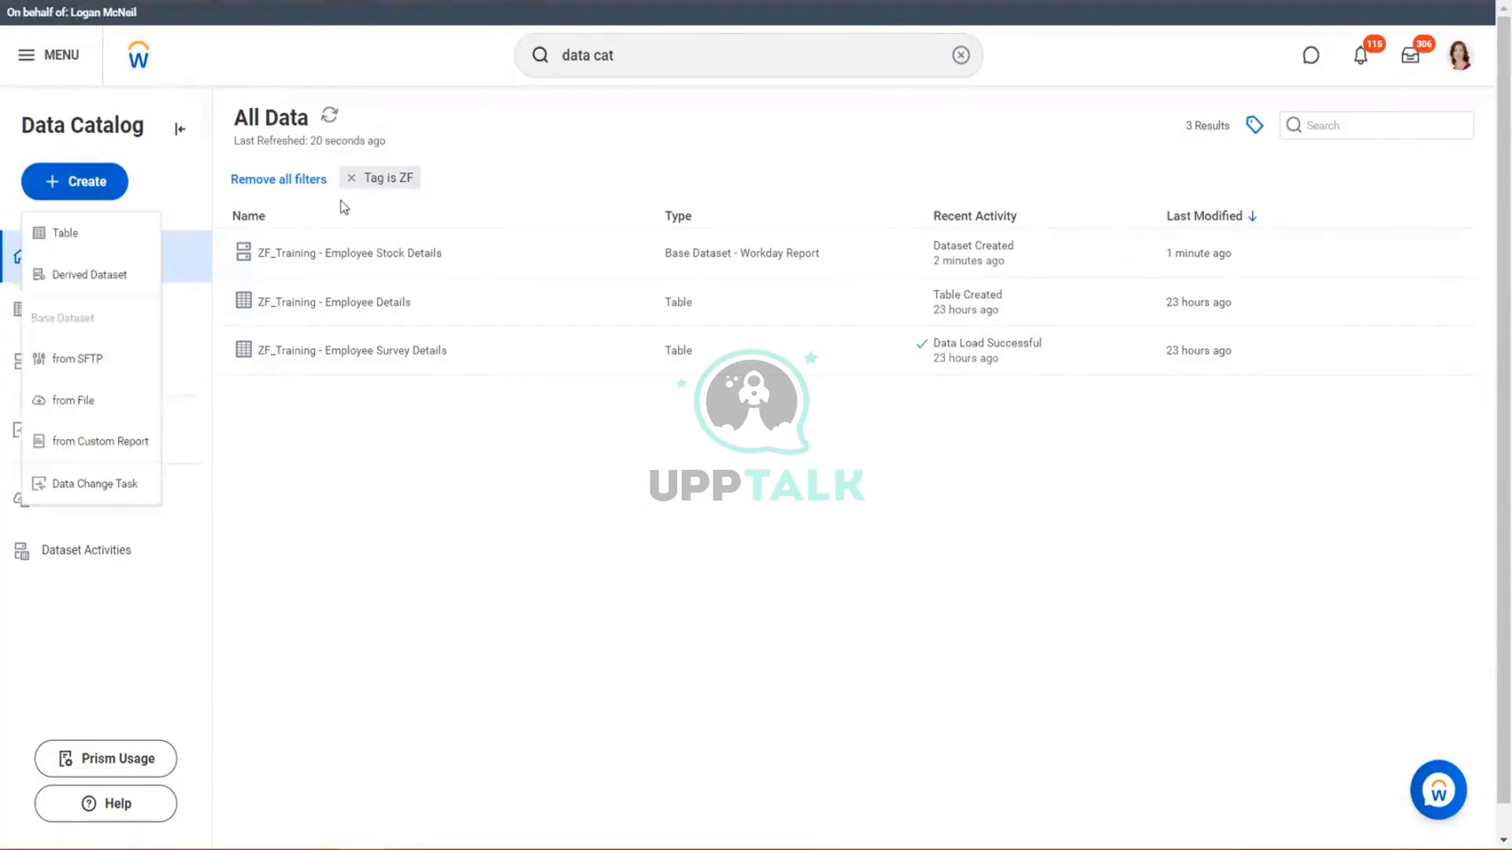
left_click(91, 360)
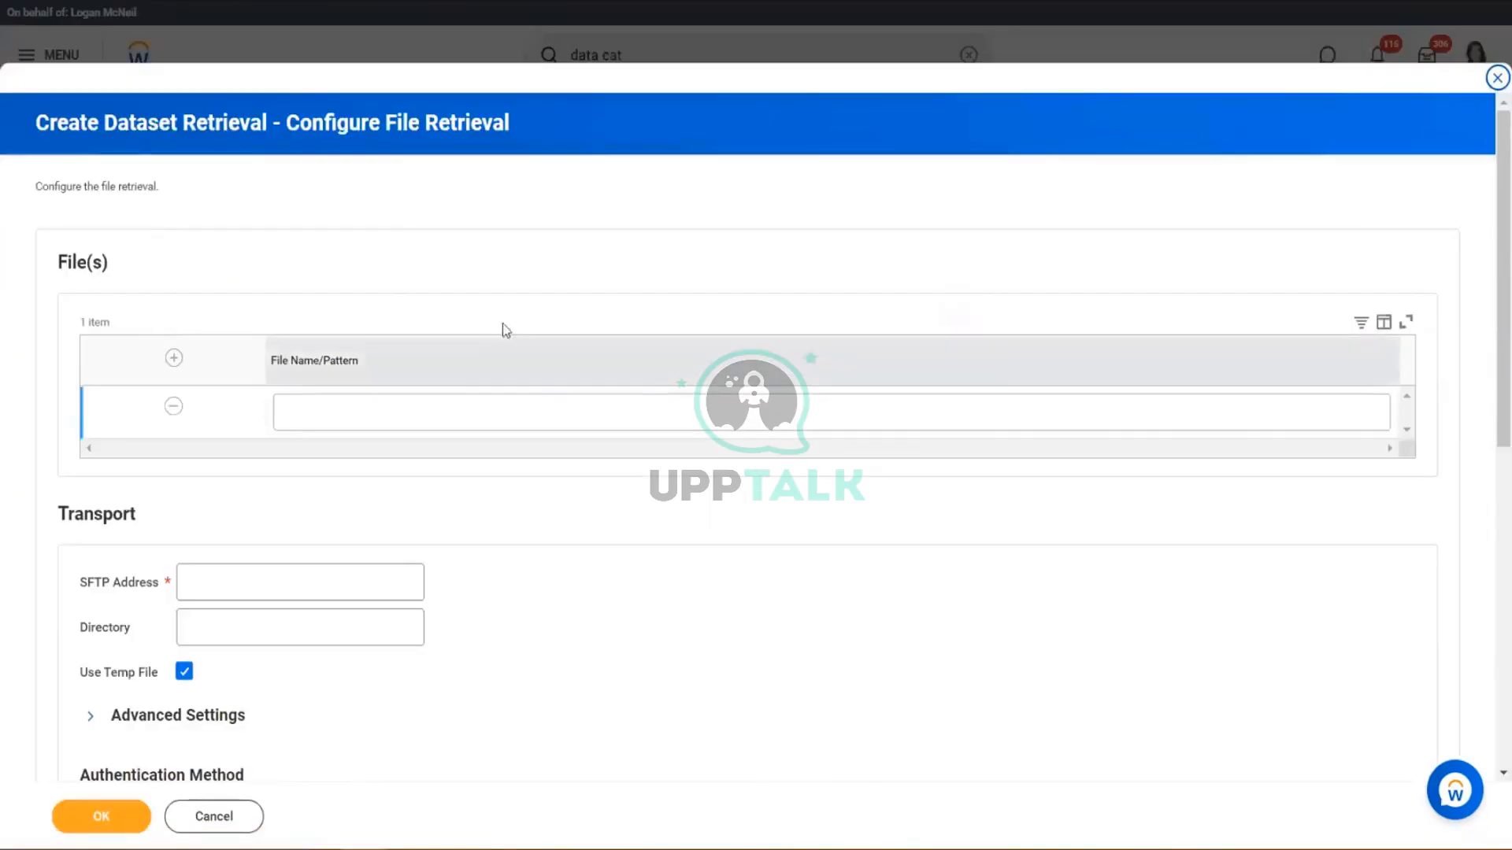
scroll(503, 323, "down", 2)
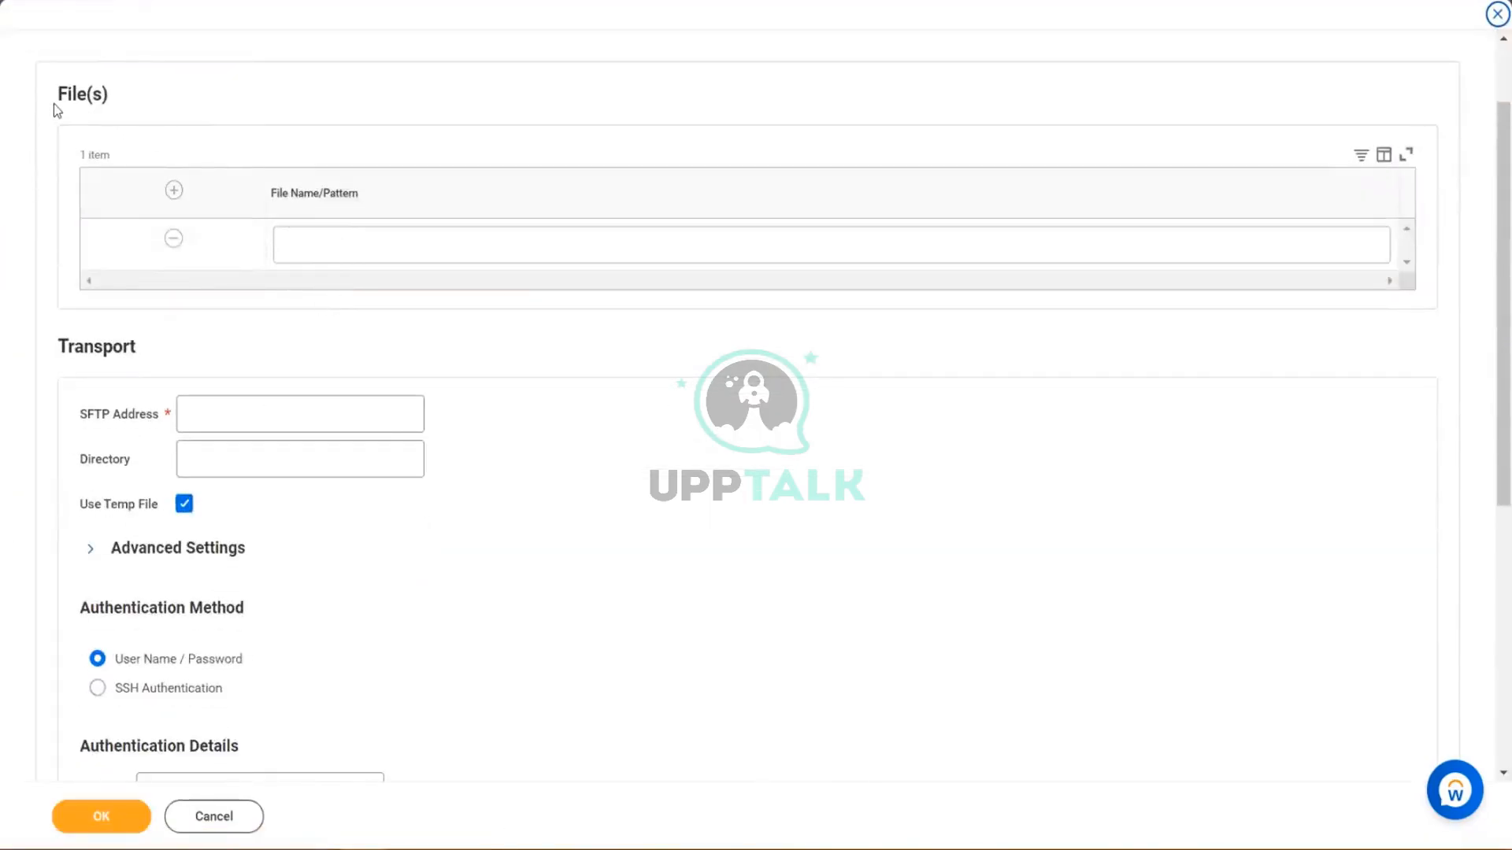
left_click_drag(50, 94, 93, 95)
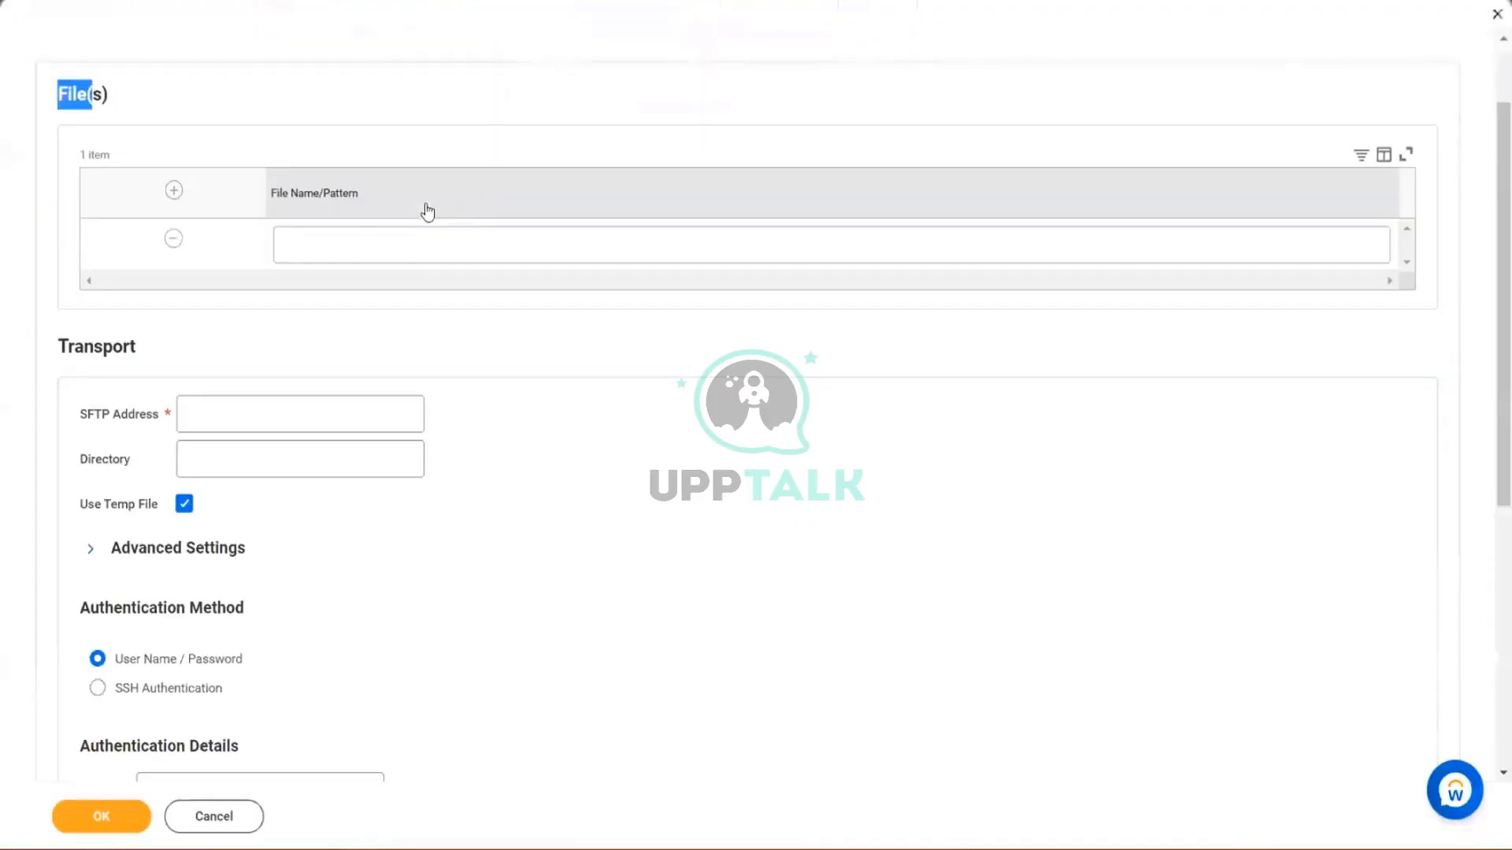
Step: Enter "Emp Per Survey *?" as the file name pattern for the SFTP retrieval
left_click(405, 250)
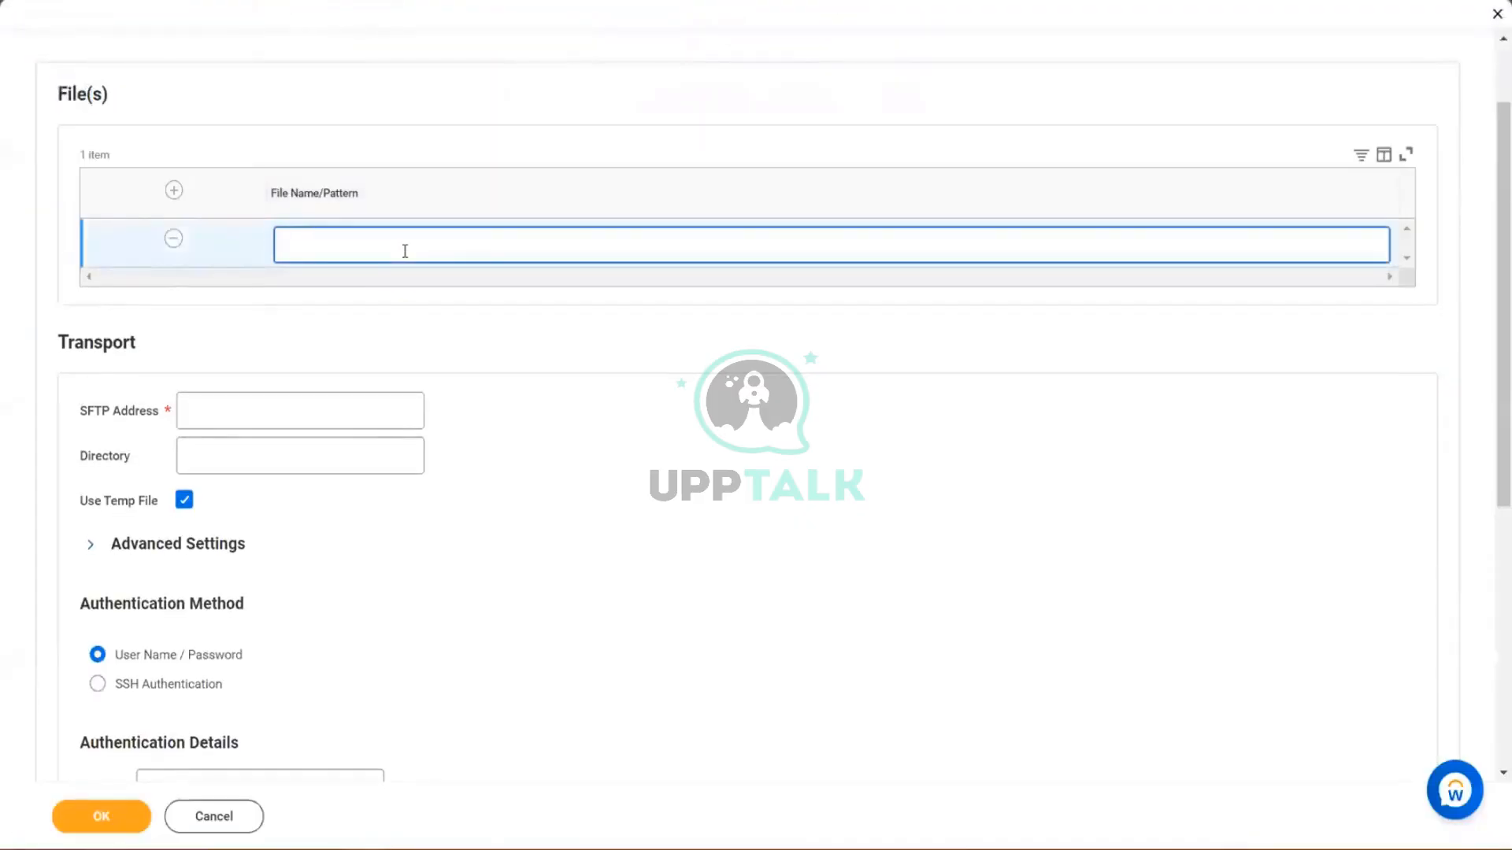
type("Empl")
type(" Per Sur")
type("vey")
type("*")
type("?")
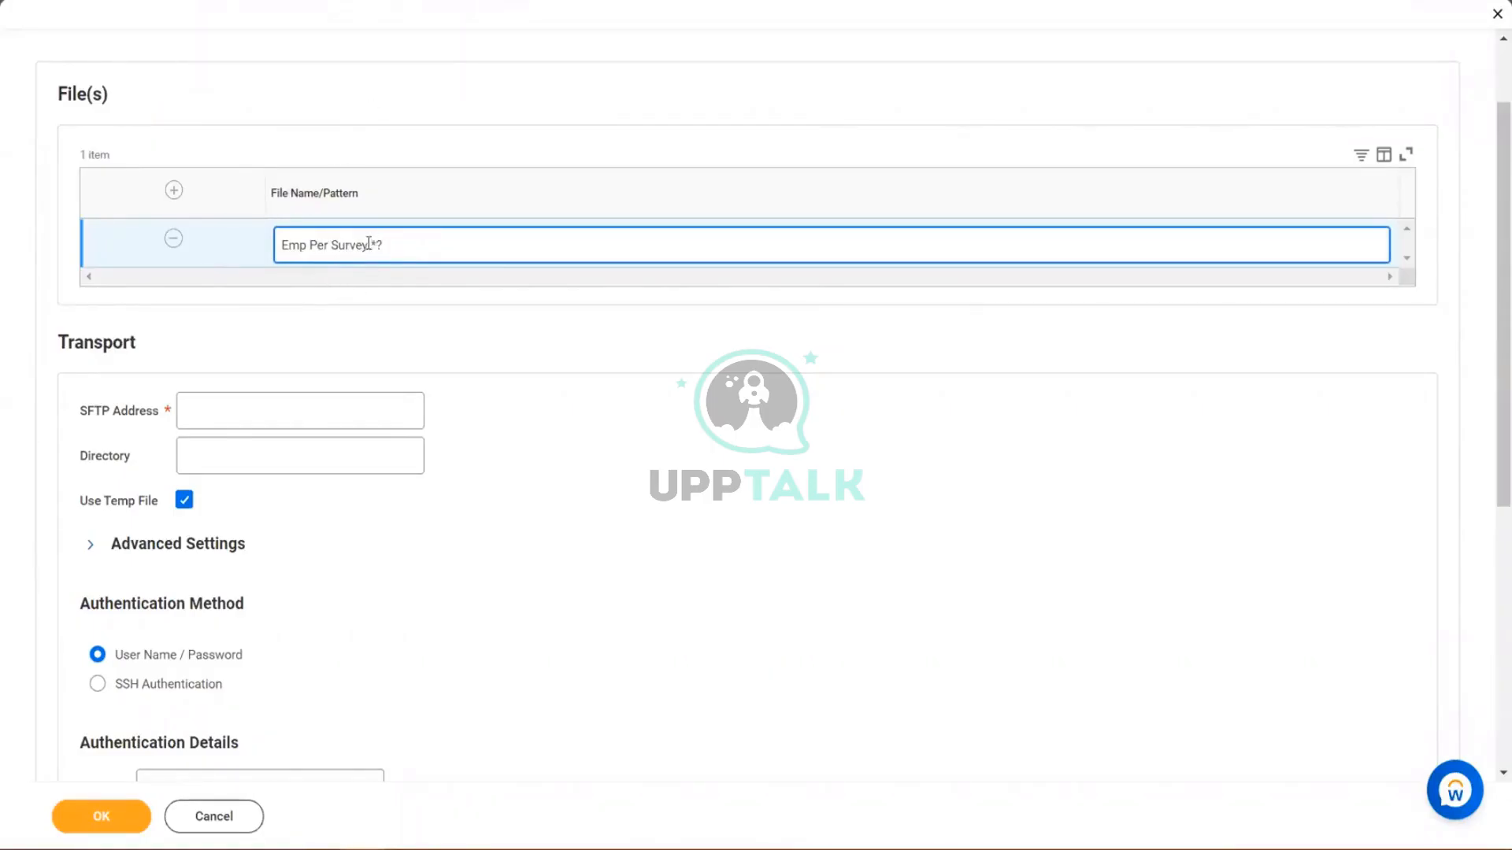
Step: Highlight the fixed file name, the SFTP Address label and the wildcard characters to explain the file matching
left_click_drag(371, 245, 270, 246)
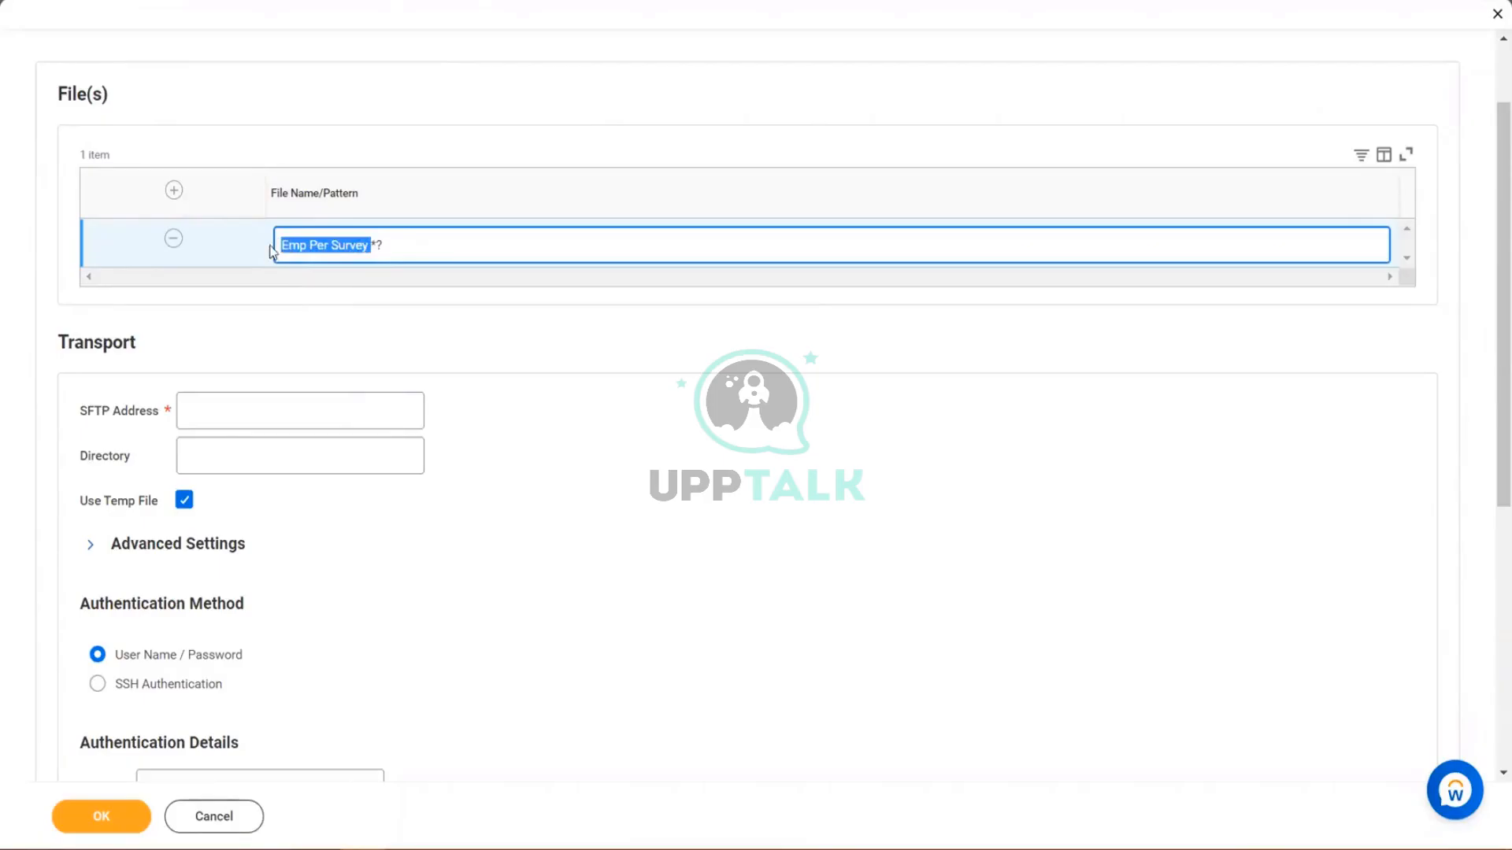
left_click_drag(82, 411, 138, 418)
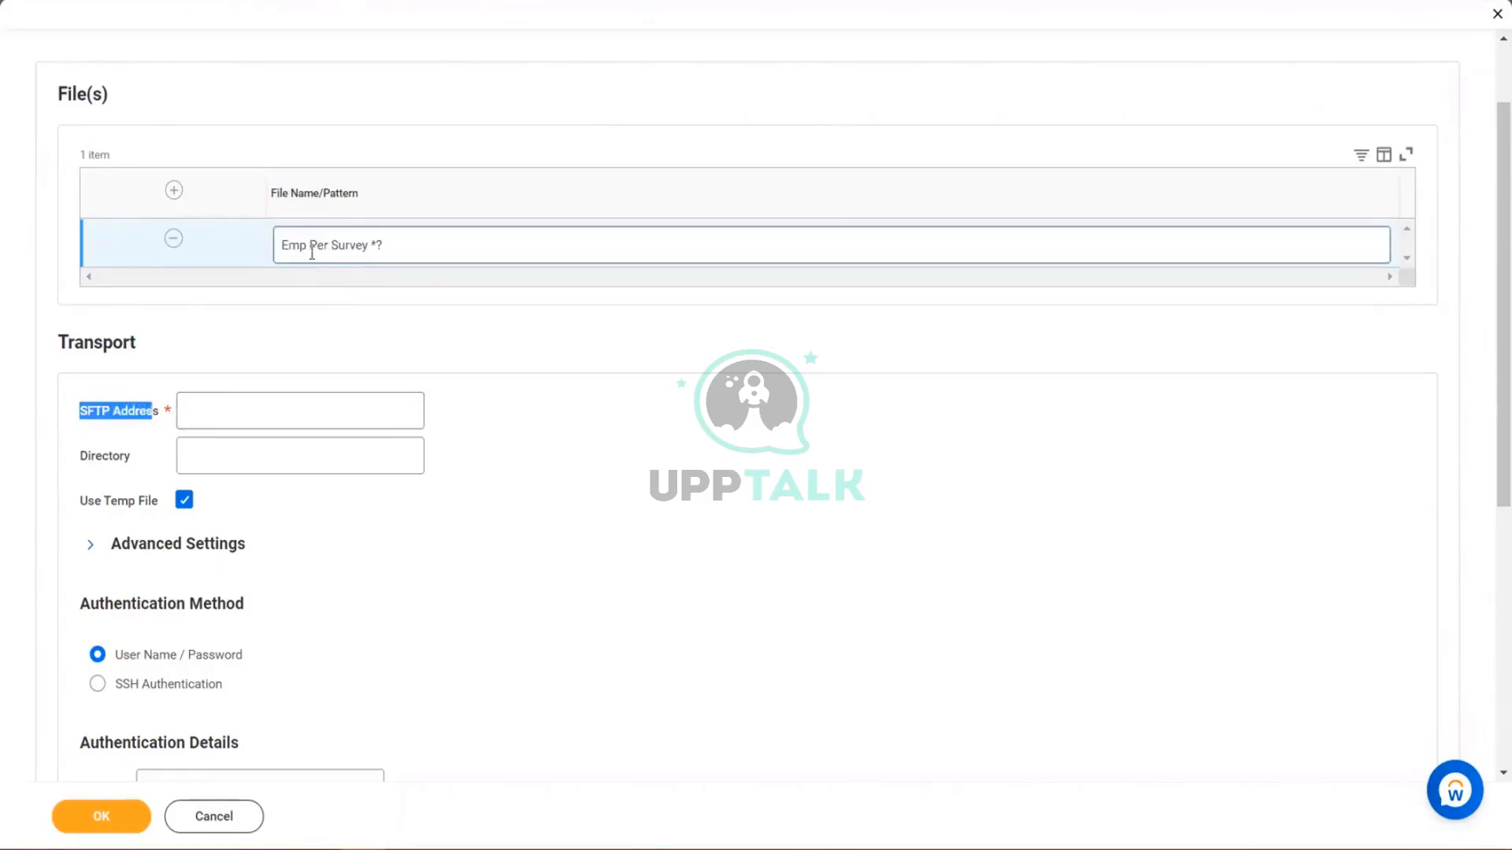
left_click_drag(279, 246, 368, 251)
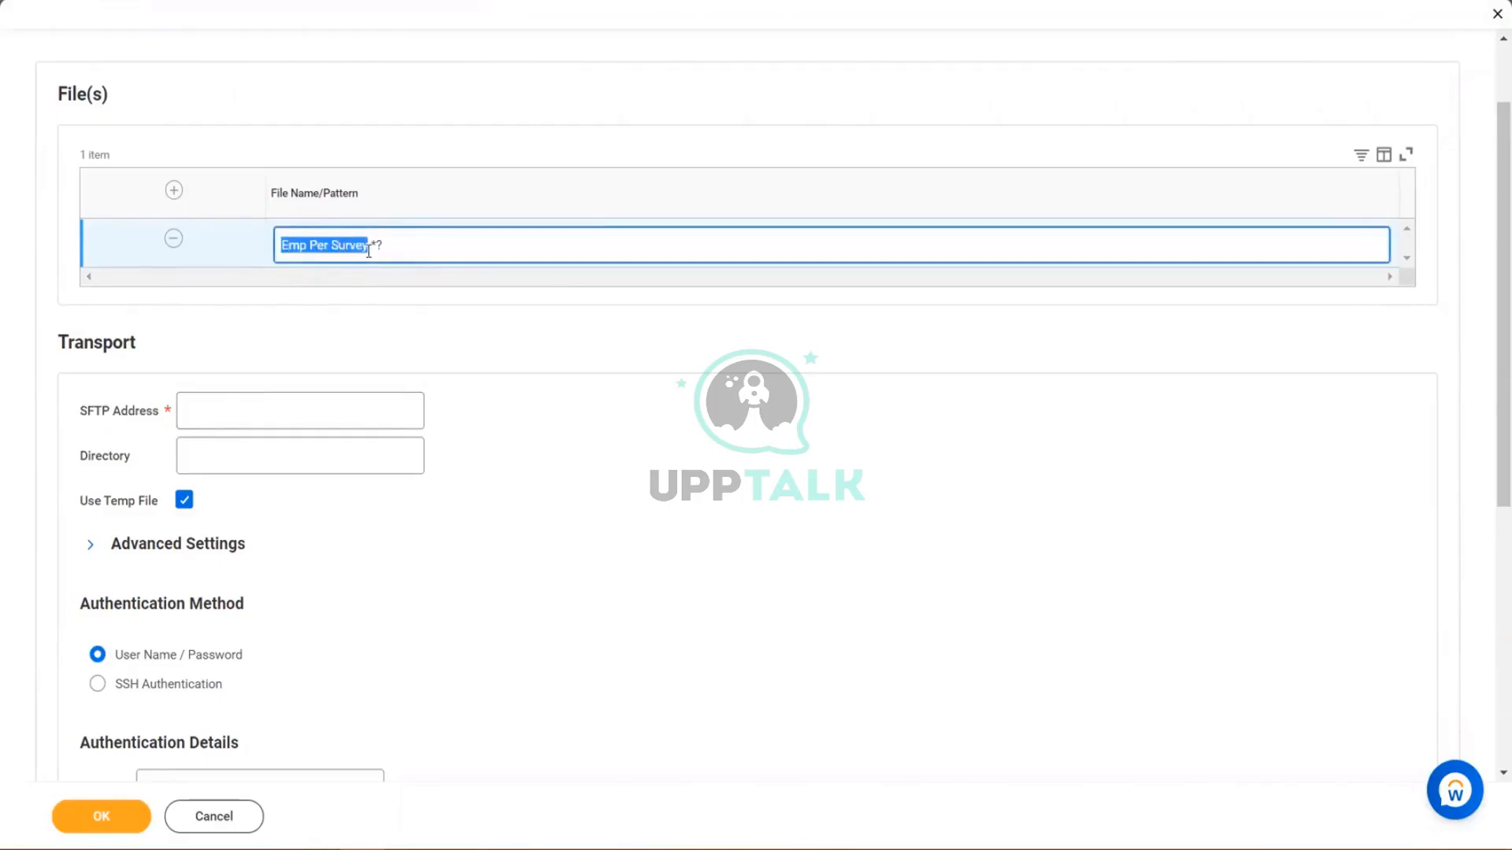
left_click(373, 246)
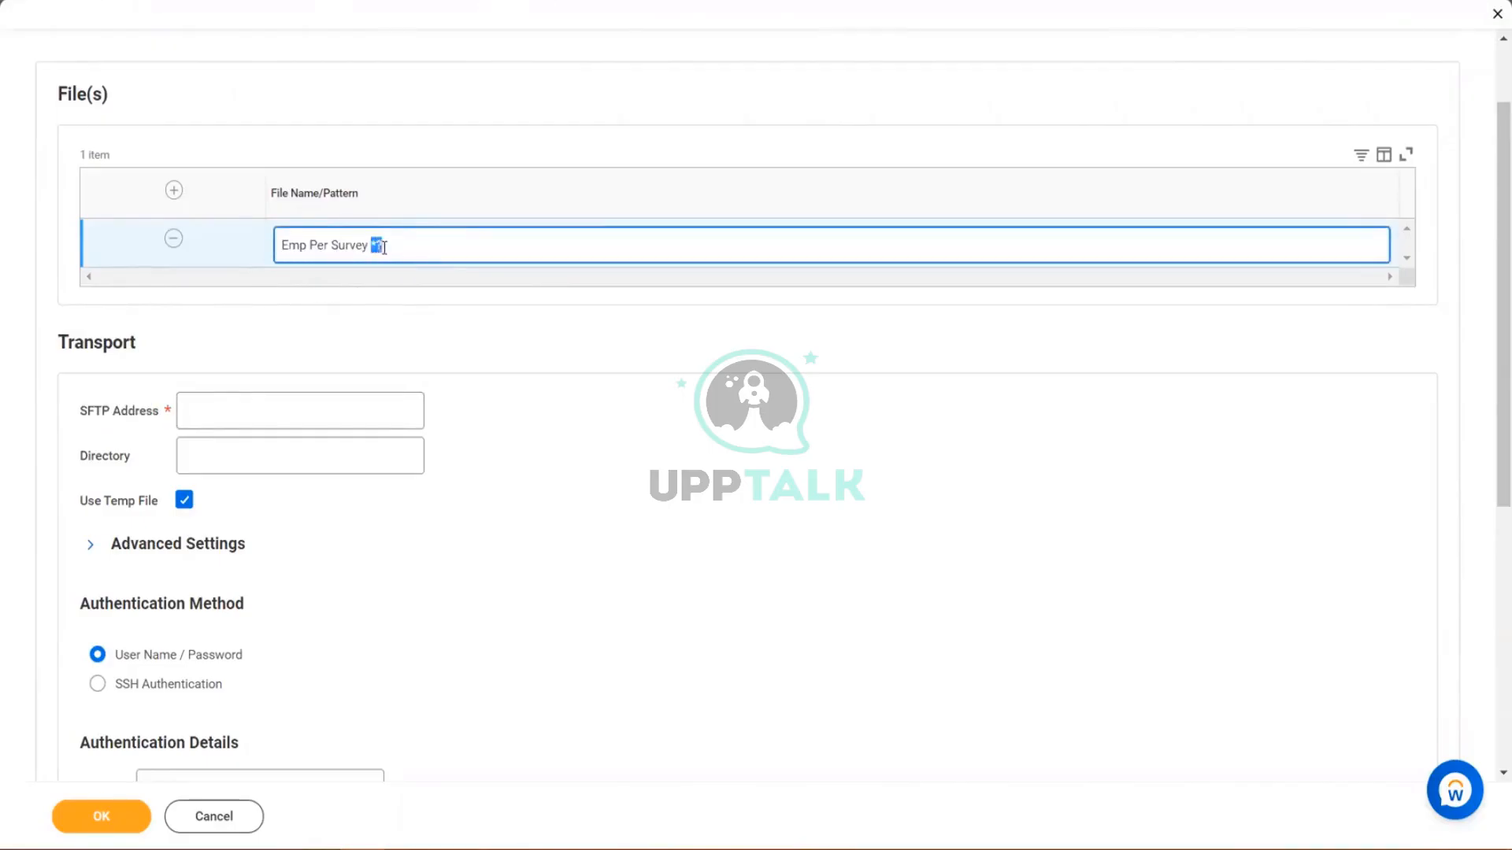
Step: Reverse the wildcards in the file name pattern so it reads "Emp Per Survey ?*"
left_click_drag(369, 247, 279, 248)
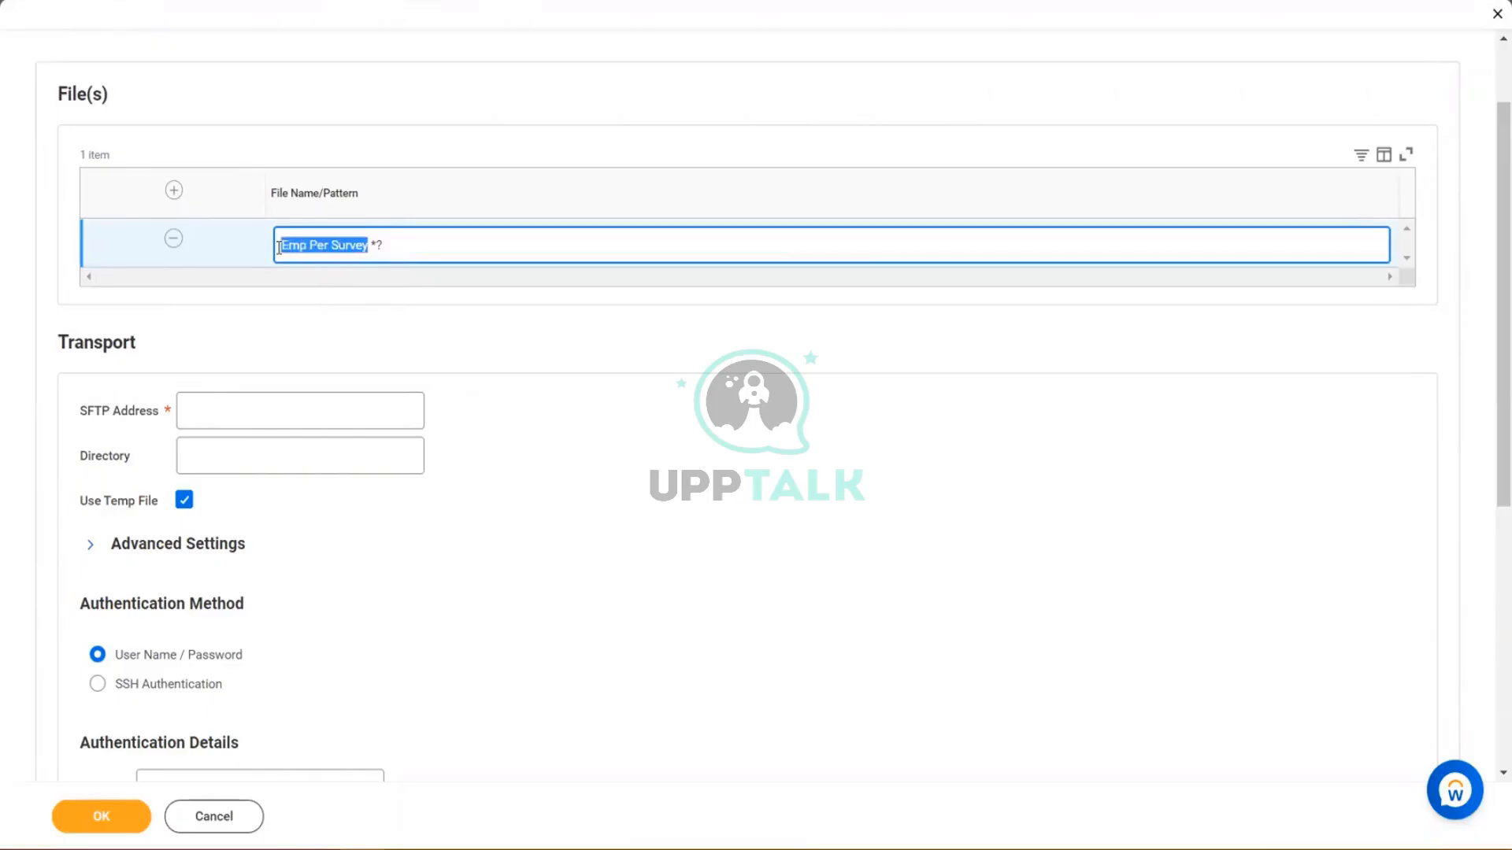
left_click(376, 245)
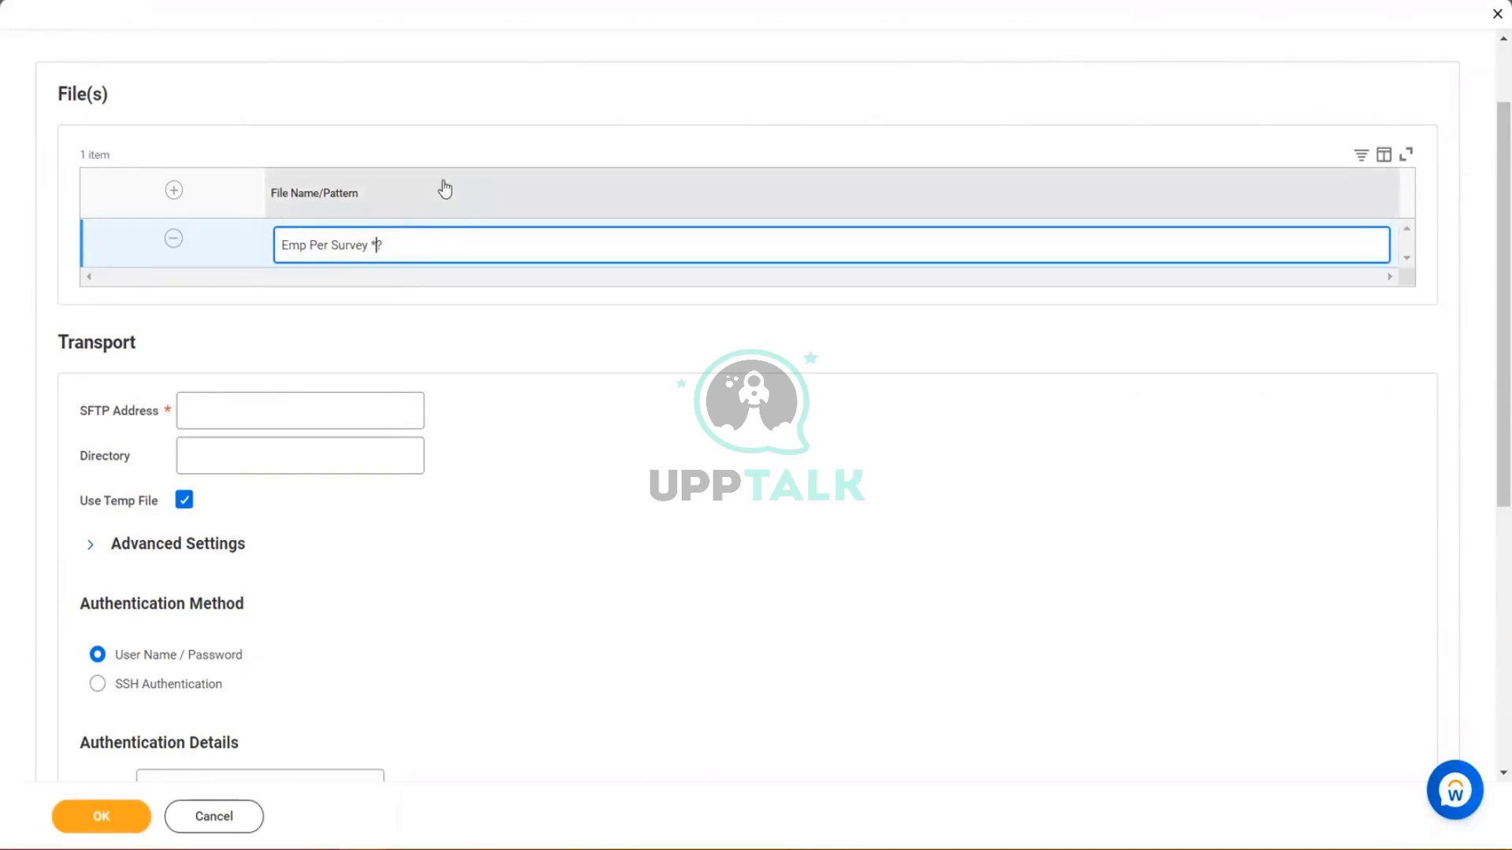
key("BackSpace")
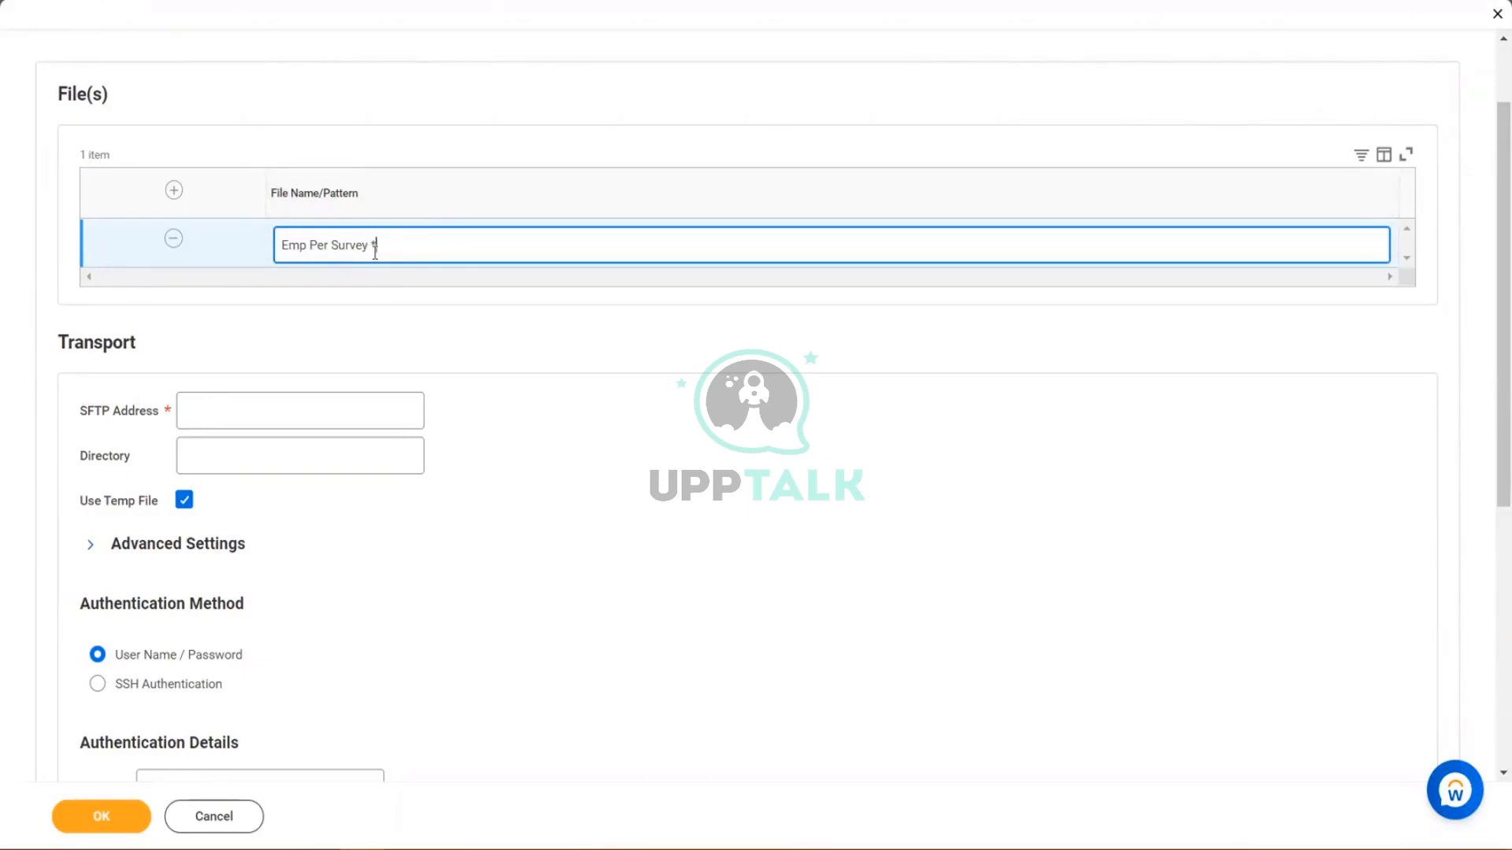
left_click_drag(369, 244, 380, 243)
type("?*")
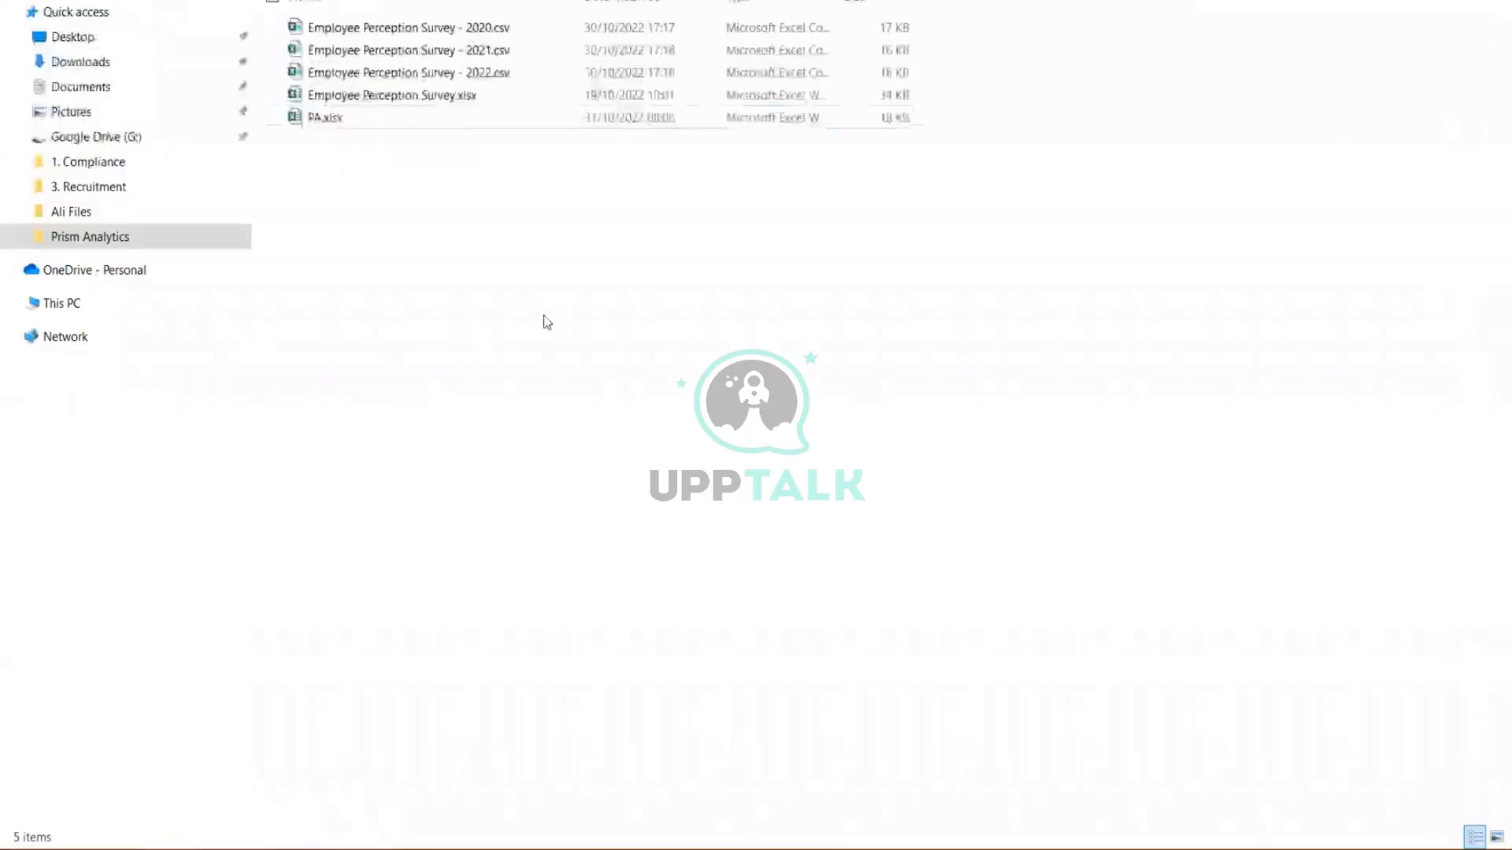
Step: Switch to File Explorer and create a text document named ABC1 in the Prism Analytics folder
right_click(545, 315)
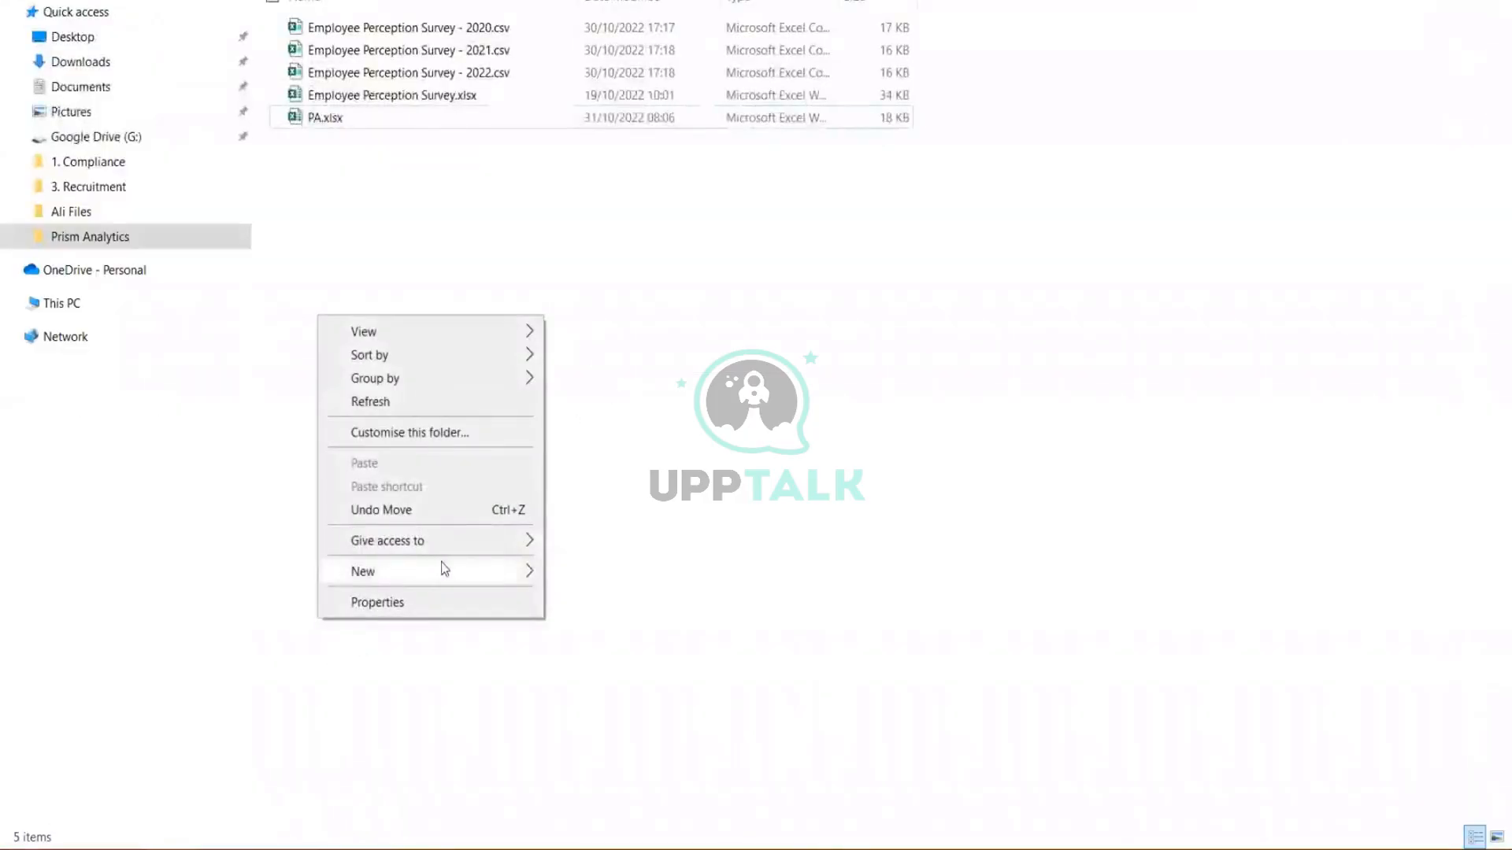
mouse_move(445, 569)
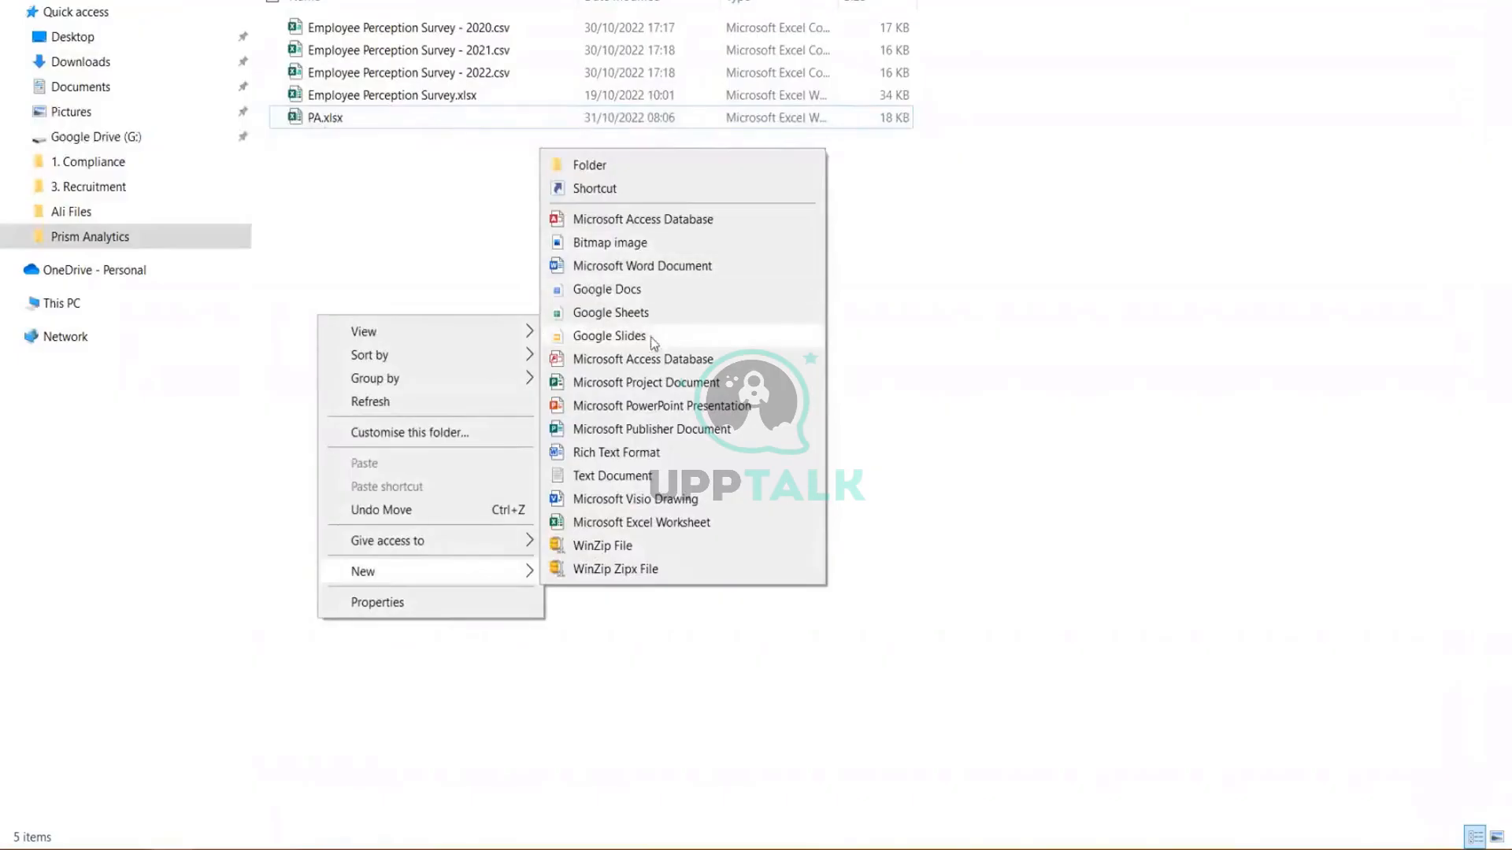
left_click(615, 479)
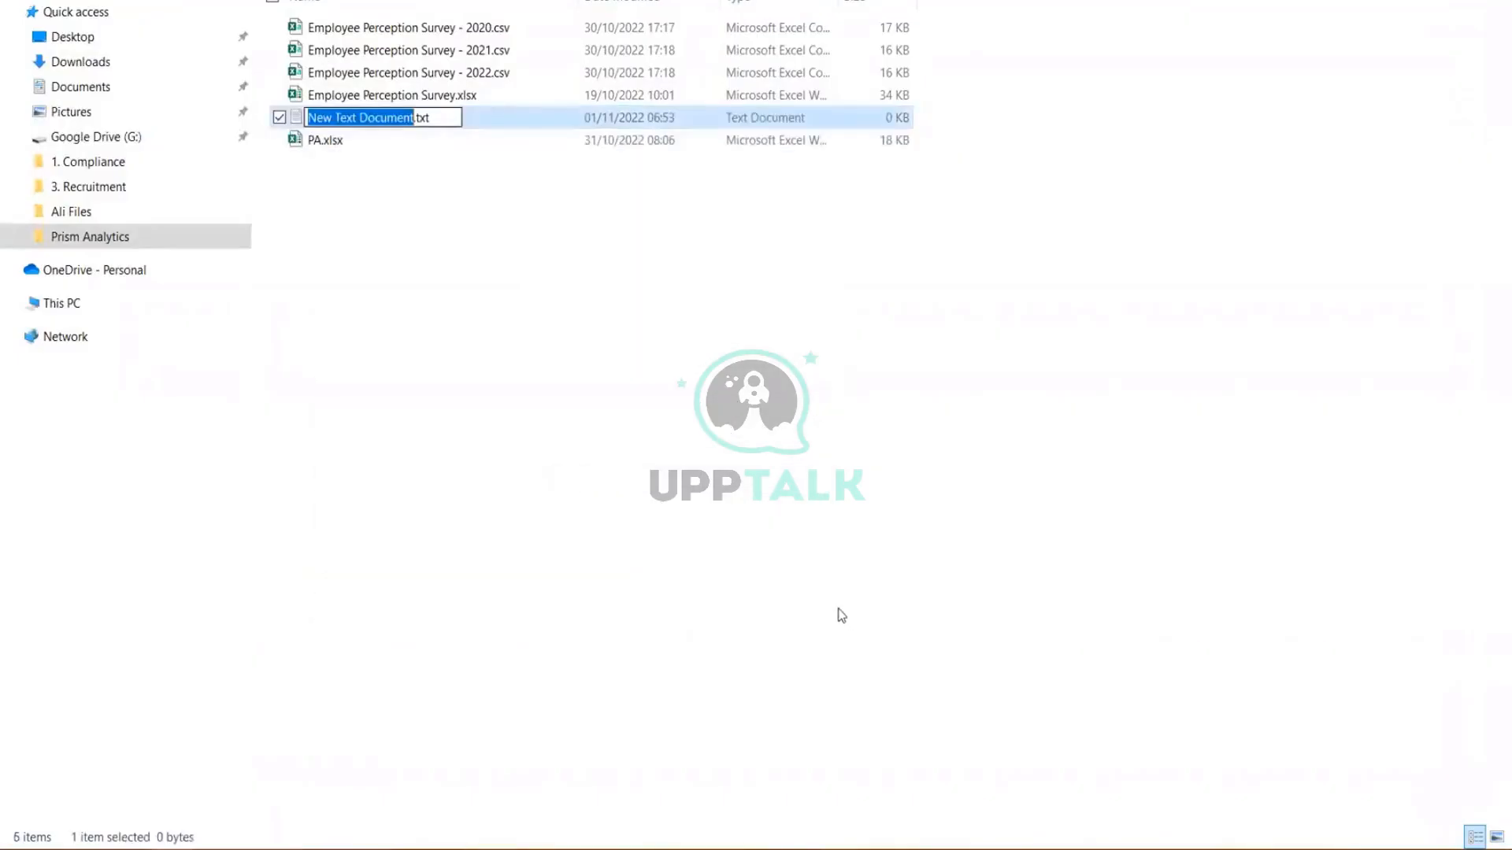
type("ABC")
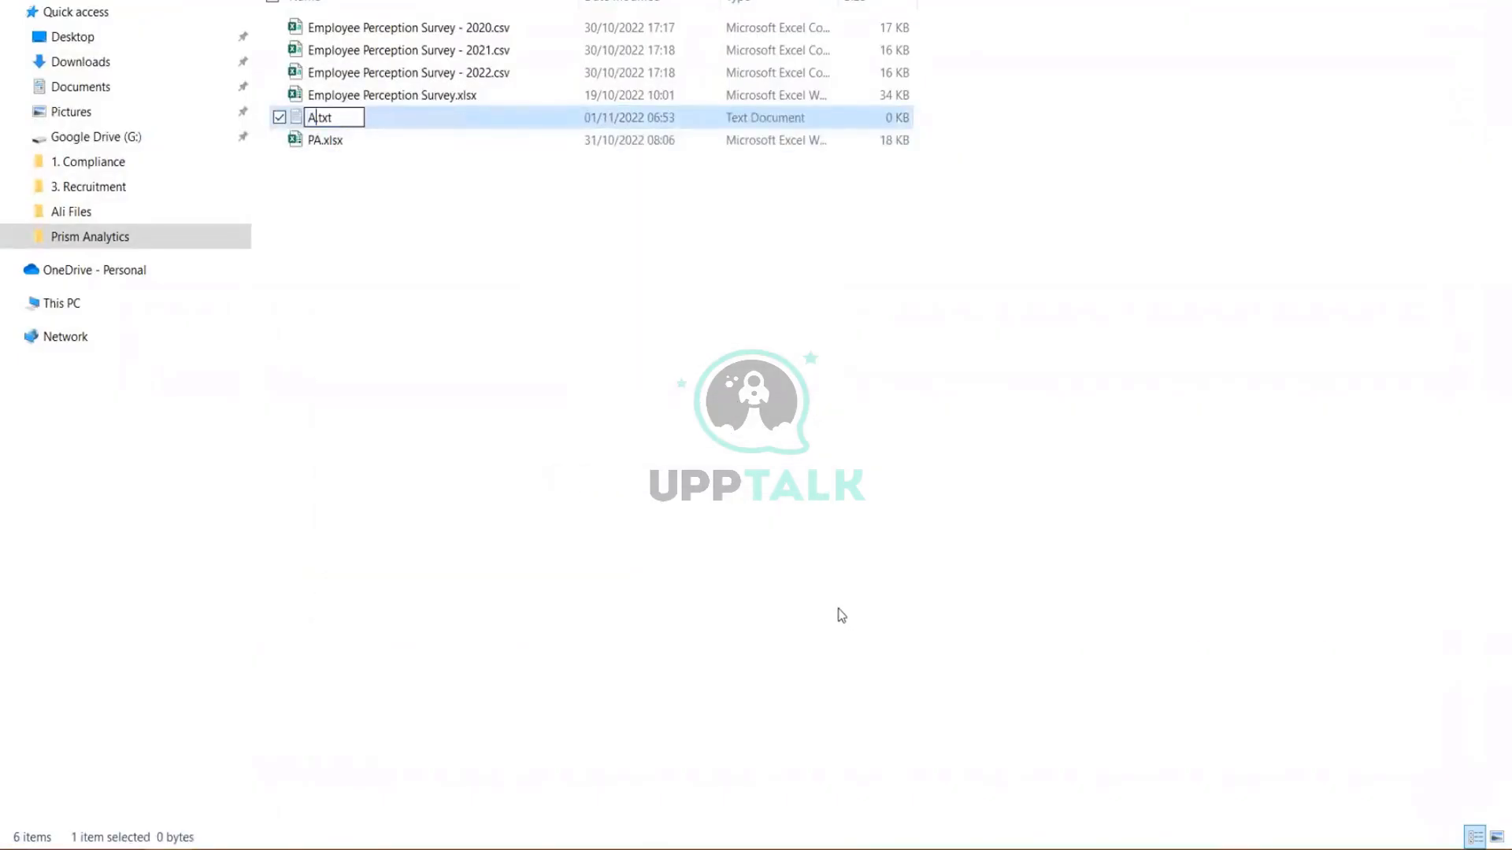
type("1")
key("Return")
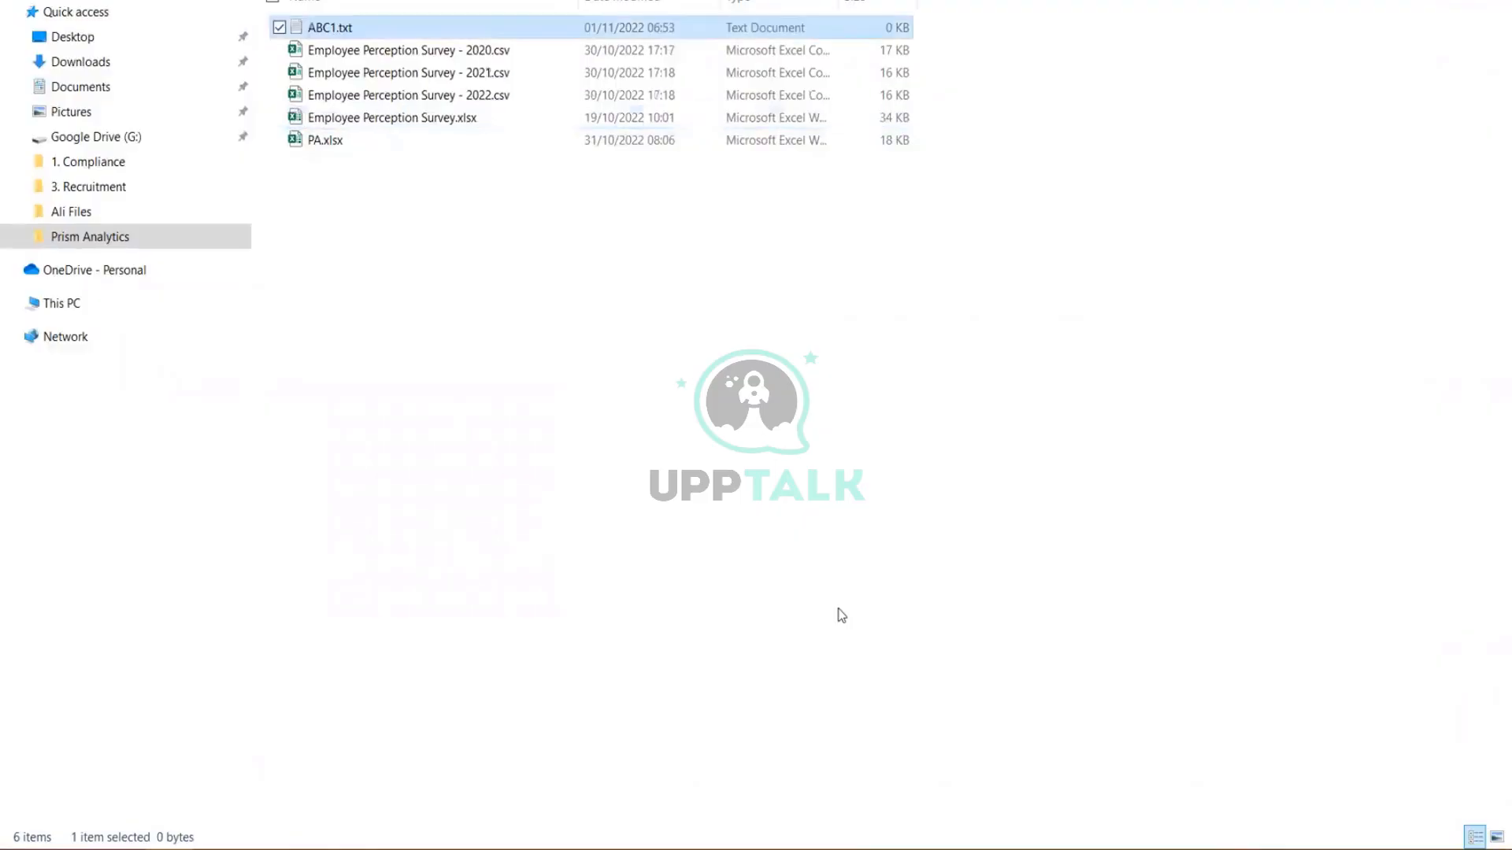
Step: Create another text document named ABC2 in the Prism Analytics folder
right_click(415, 234)
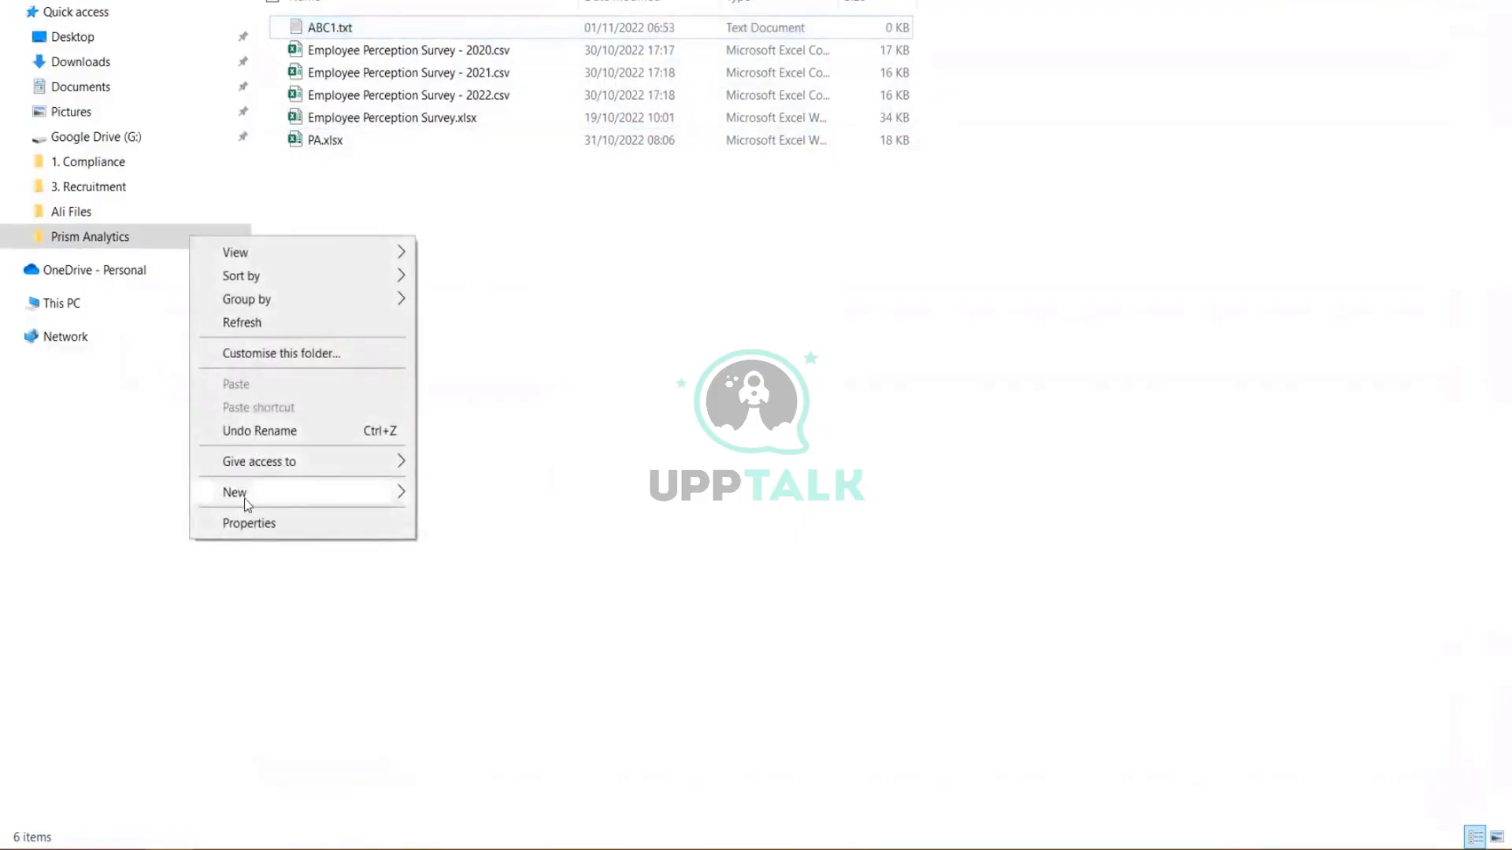
mouse_move(240, 494)
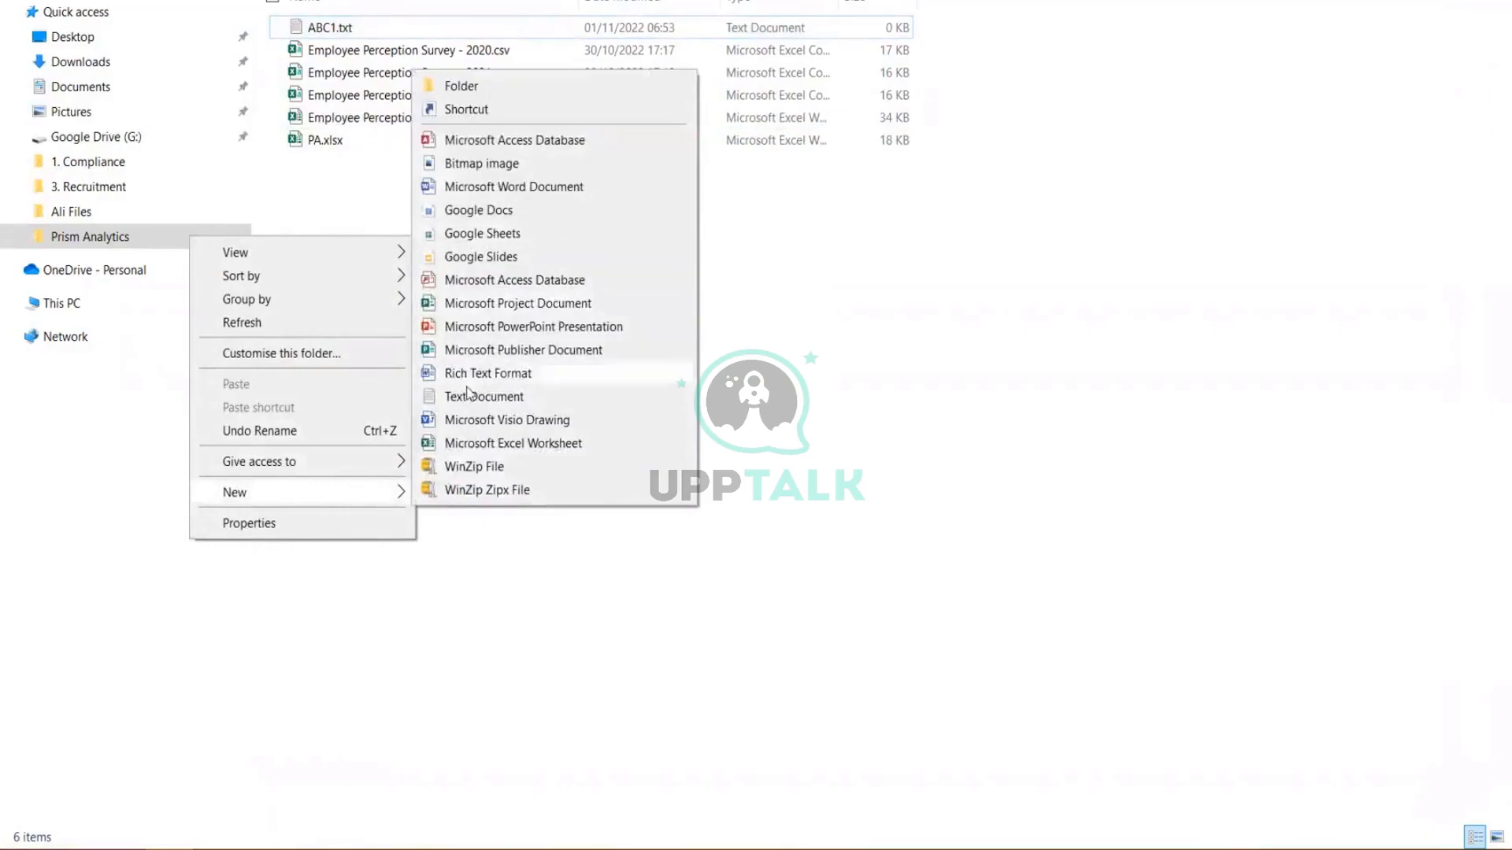
left_click(488, 398)
type("ABC2")
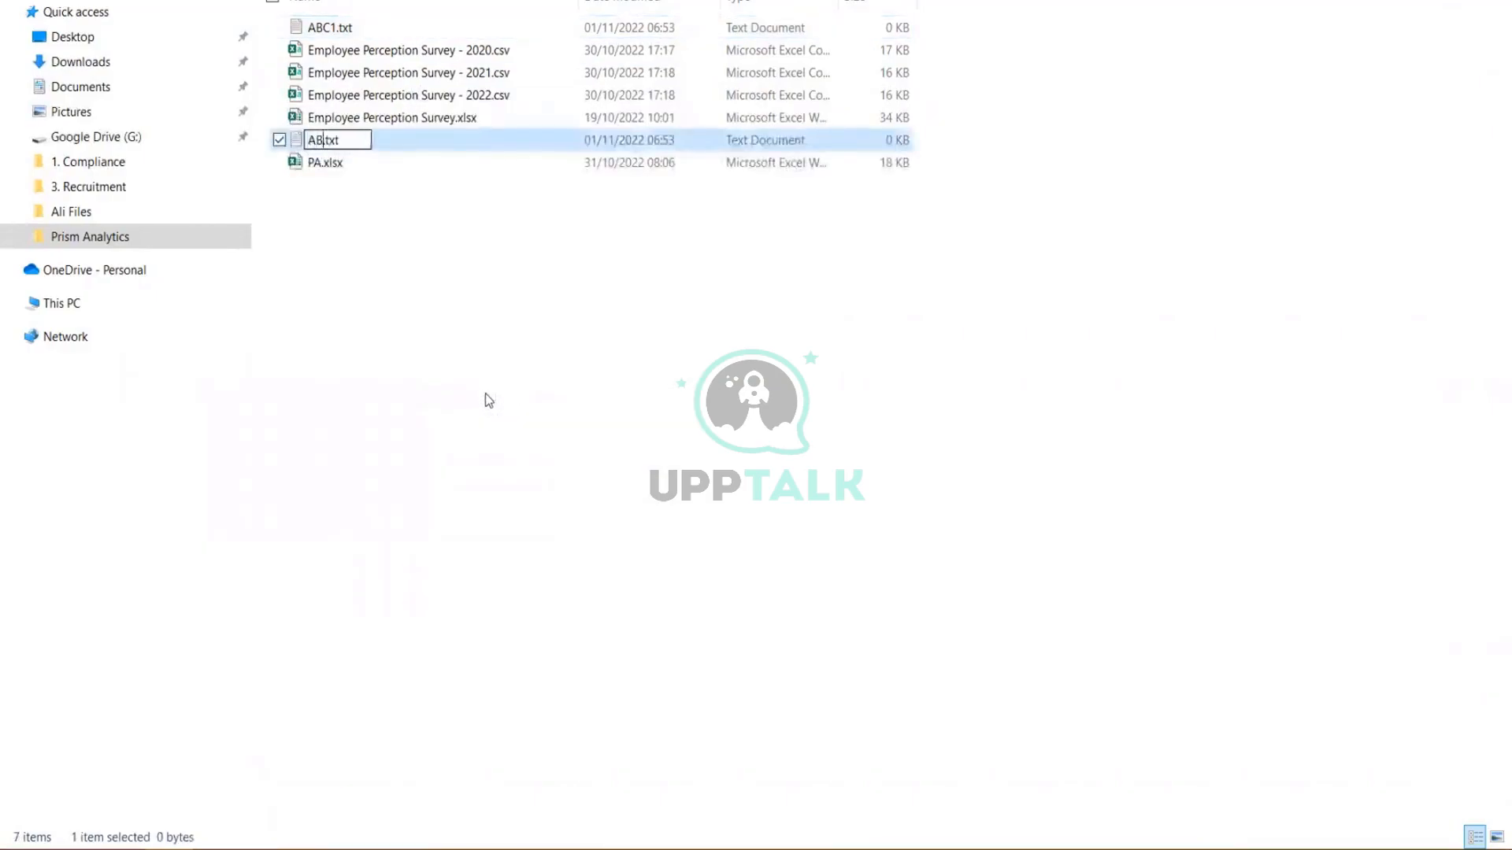
left_click(516, 233)
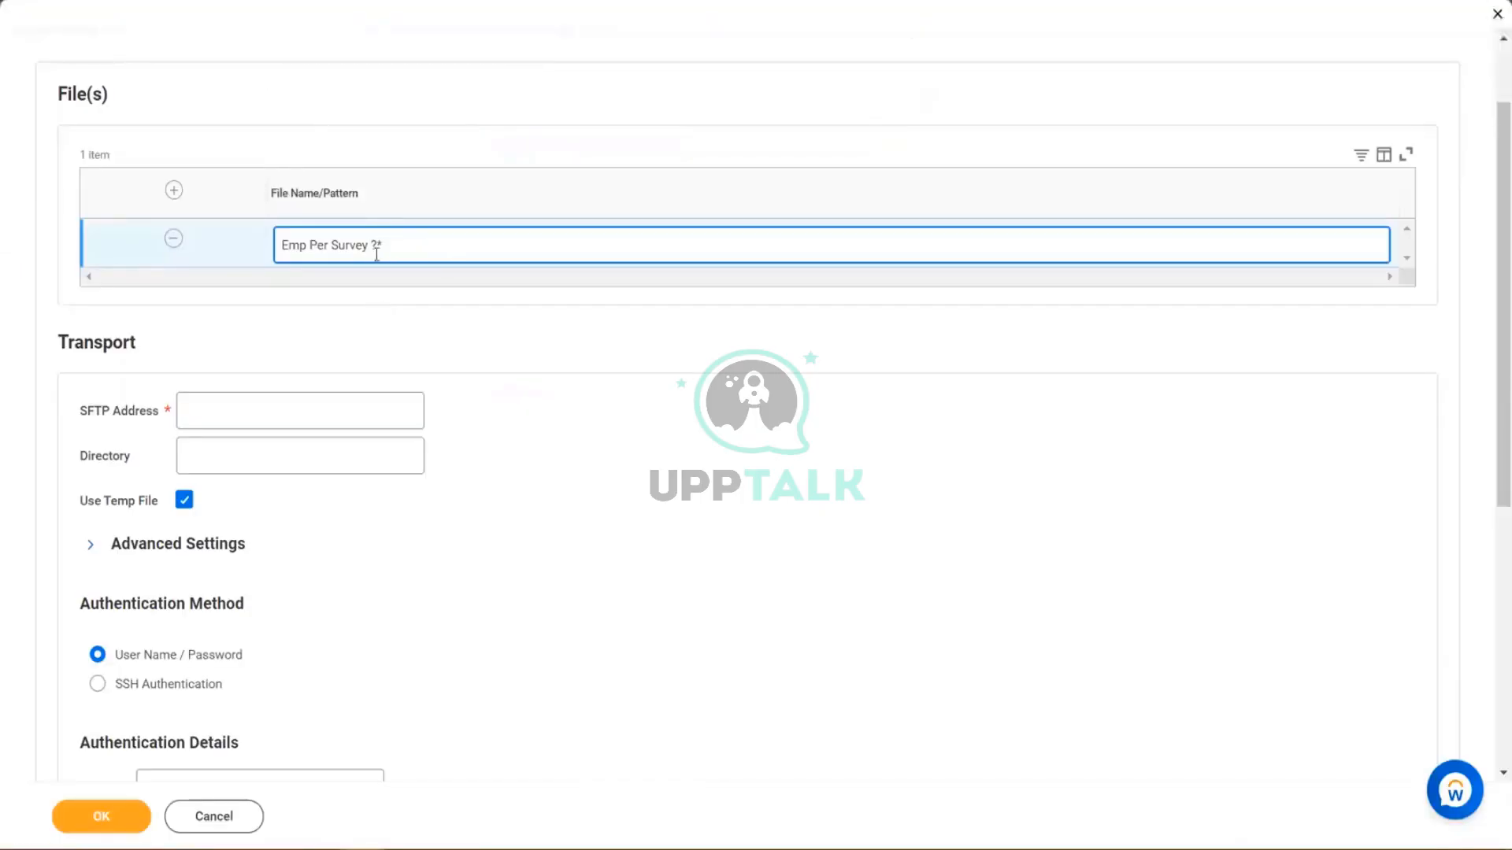
Step: Return to the Workday file retrieval configuration, replace the file name pattern with "ABC?" and highlight its fixed and wildcard parts
left_click_drag(375, 247, 196, 145)
type("ABC?")
left_click_drag(333, 243, 296, 244)
left_click(308, 243)
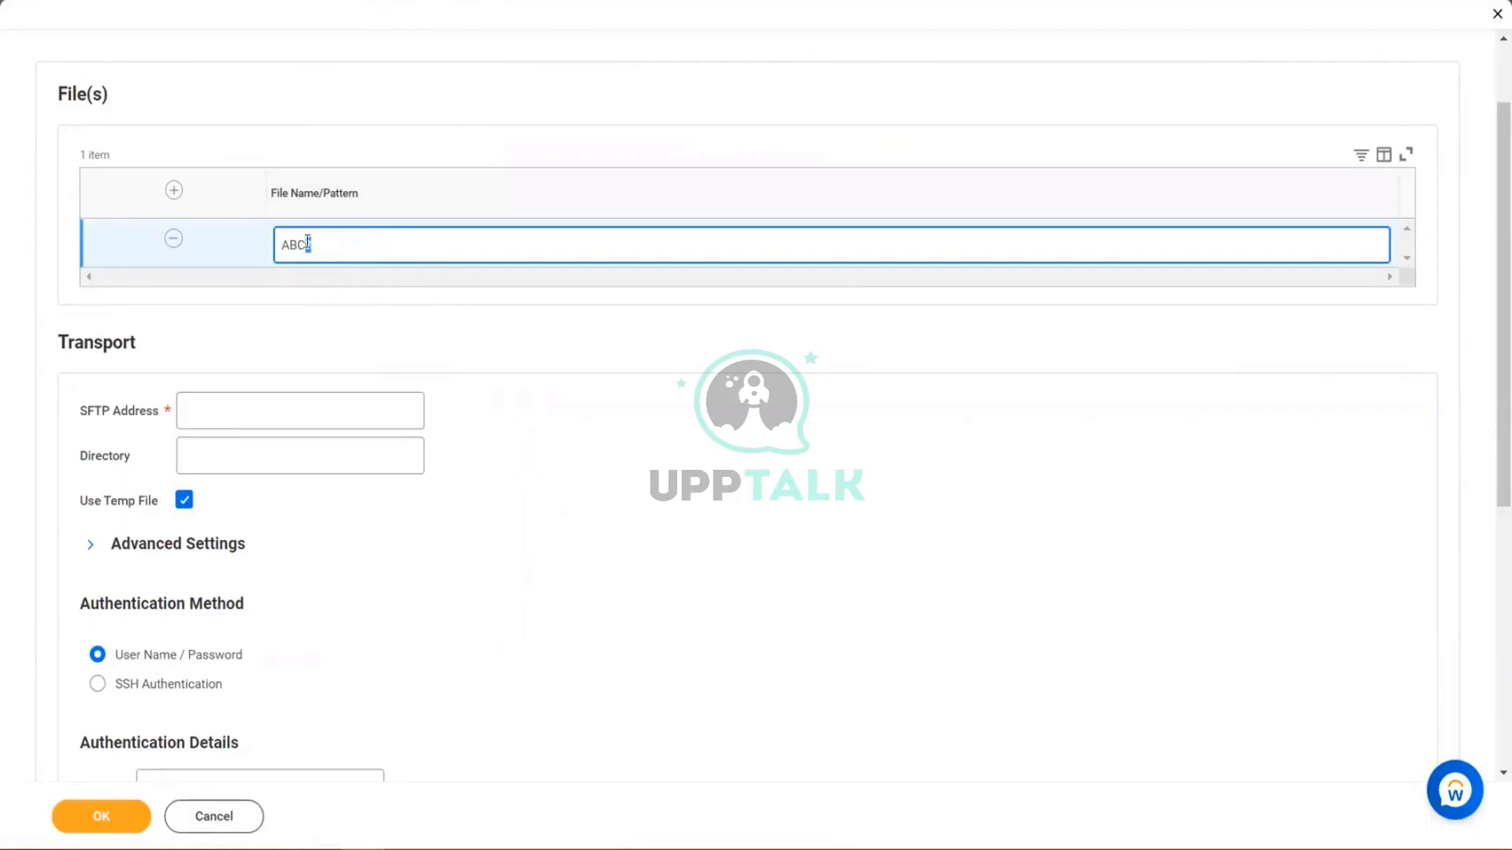
left_click(304, 79)
left_click_drag(306, 245, 283, 245)
left_click(316, 247)
Step: Try "ABC*" as the file name pattern and change it back to "ABC?"
left_click_drag(306, 245, 312, 246)
key("BackSpace")
type("*")
left_click_drag(306, 246, 325, 246)
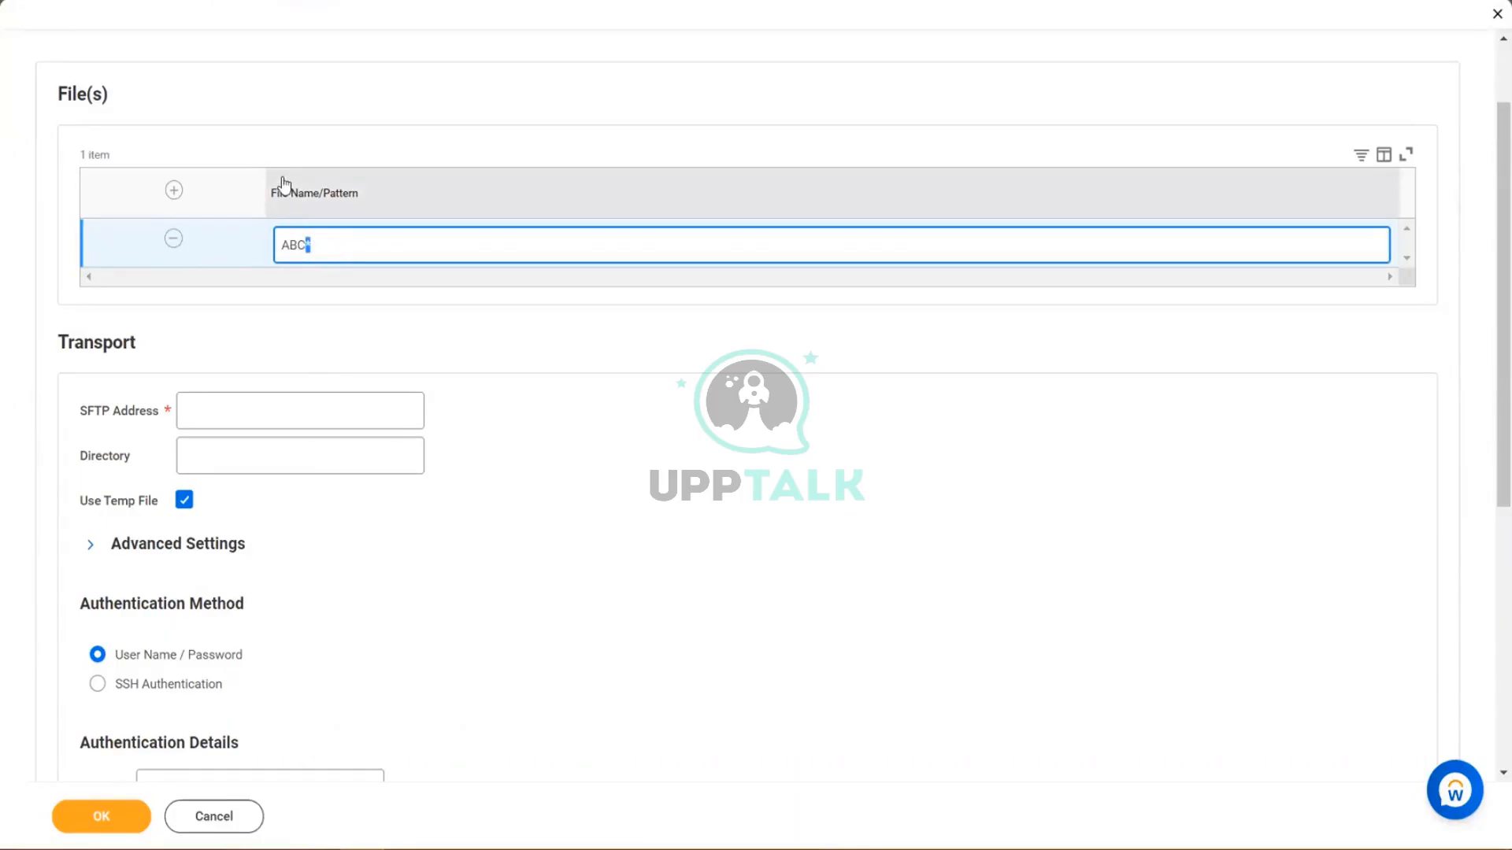
type("?")
left_click(960, 528)
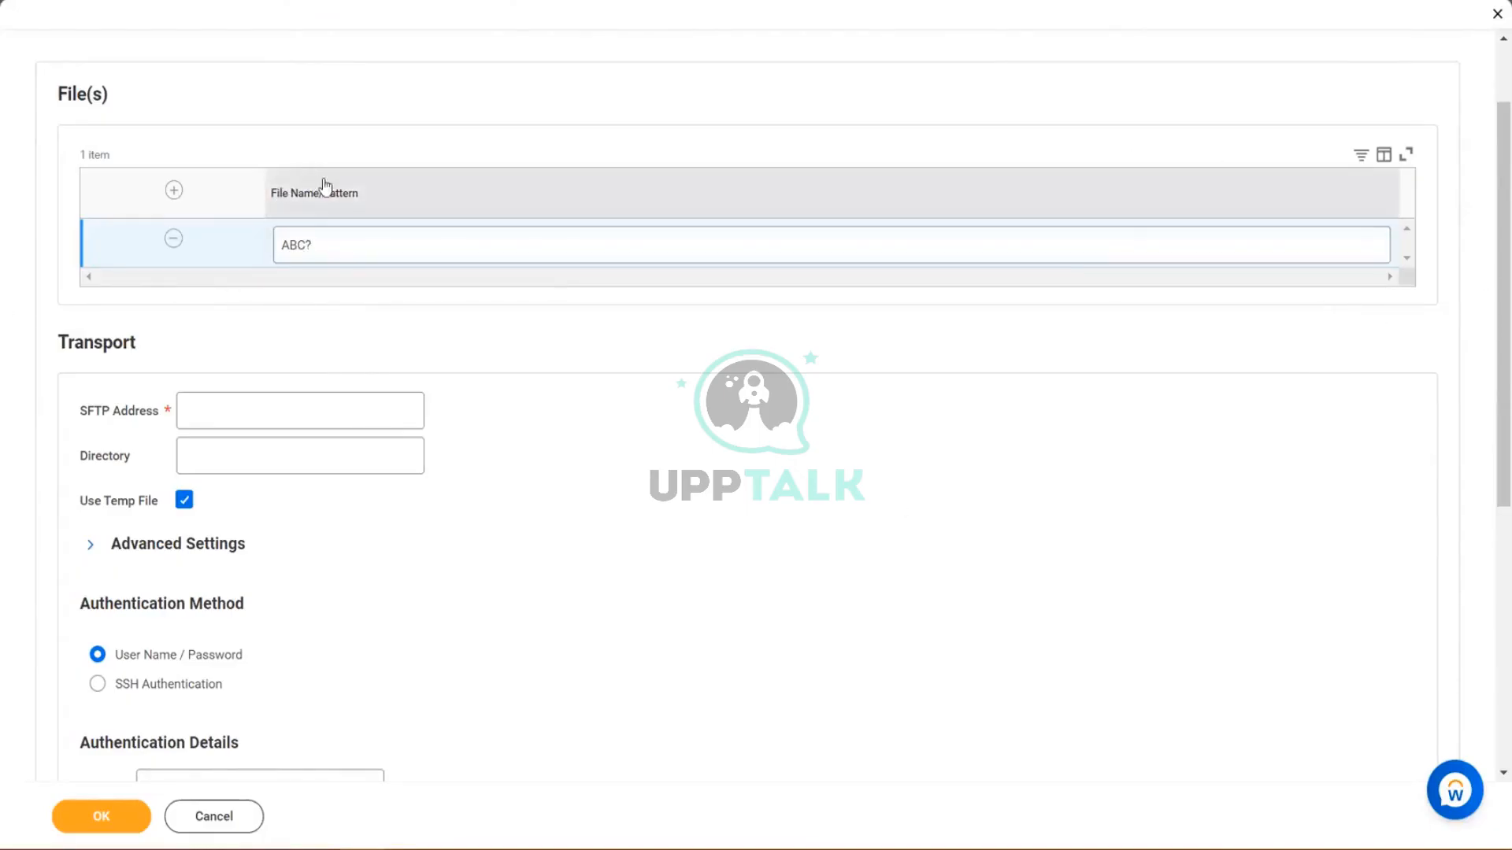
left_click(317, 243)
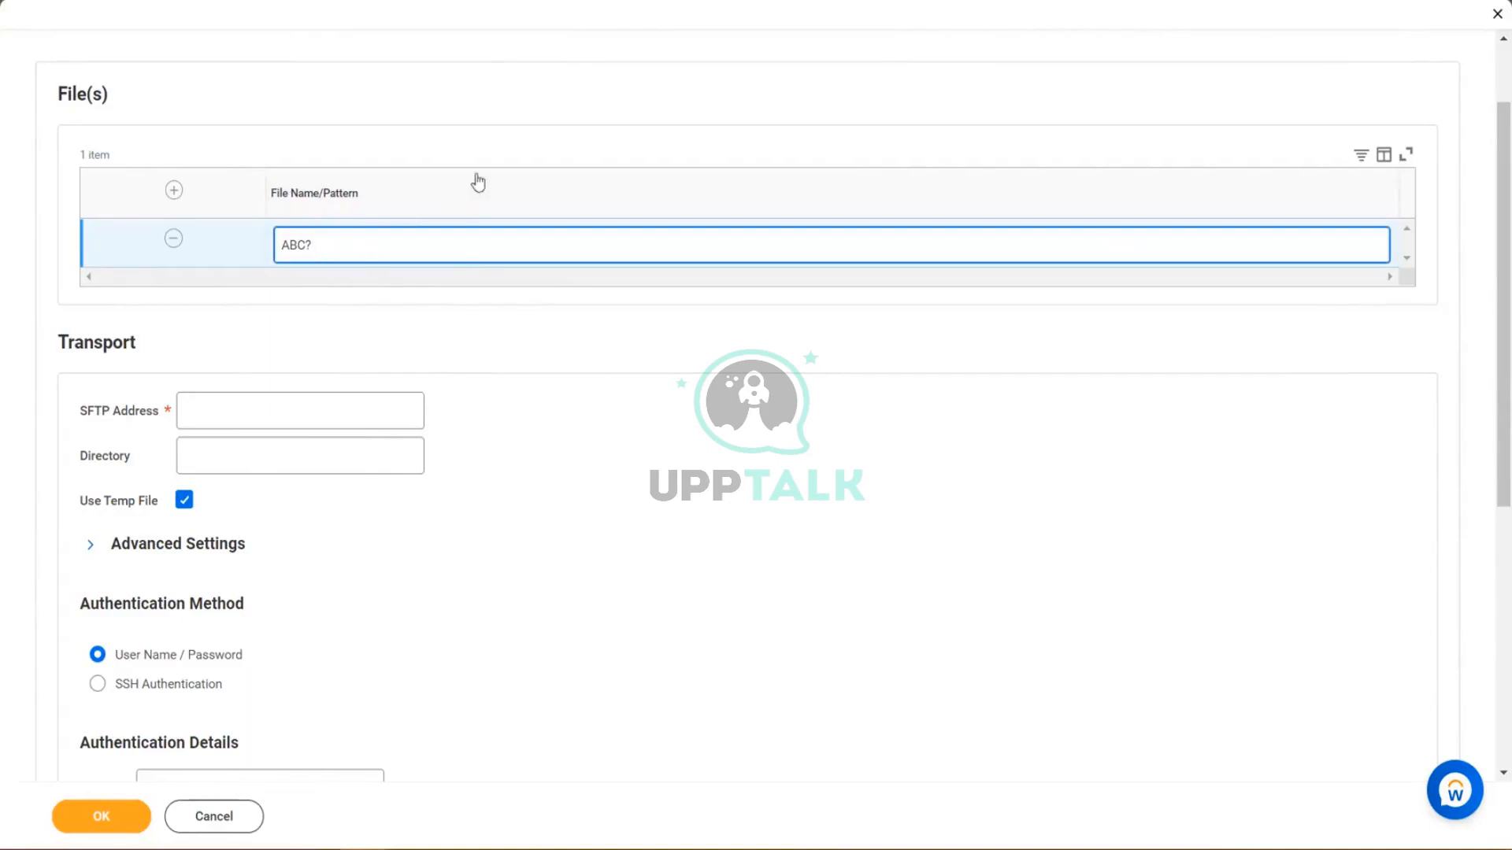
Step: Examine the Transport section's SFTP Address, Directory and Use Temp File settings, along with the Authentication Method and Authentication Details
scroll(415, 307, "down", 1)
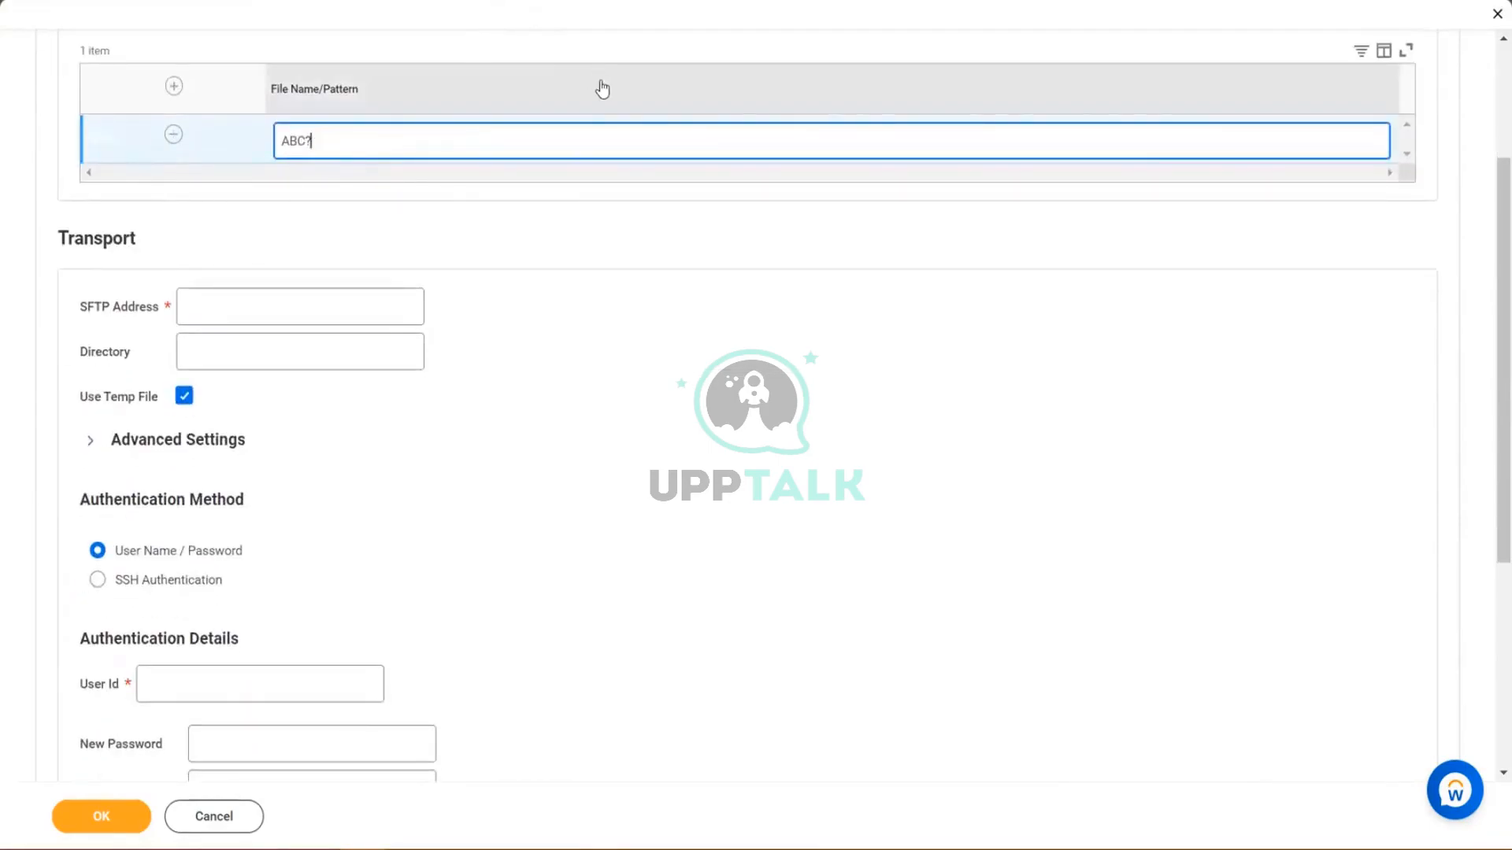
scroll(557, 196, "down", 1)
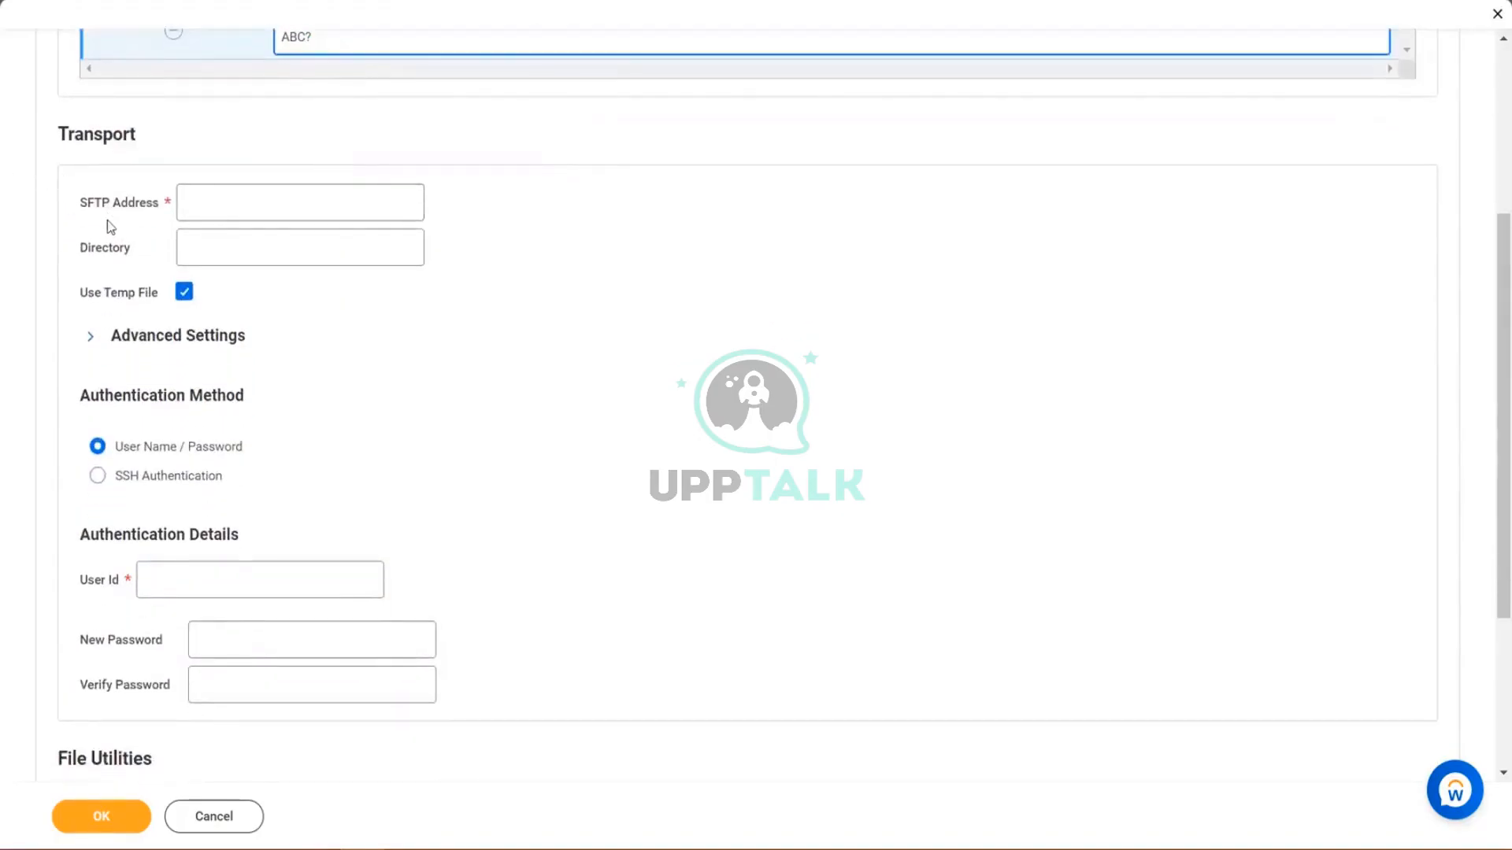
left_click_drag(101, 204, 115, 255)
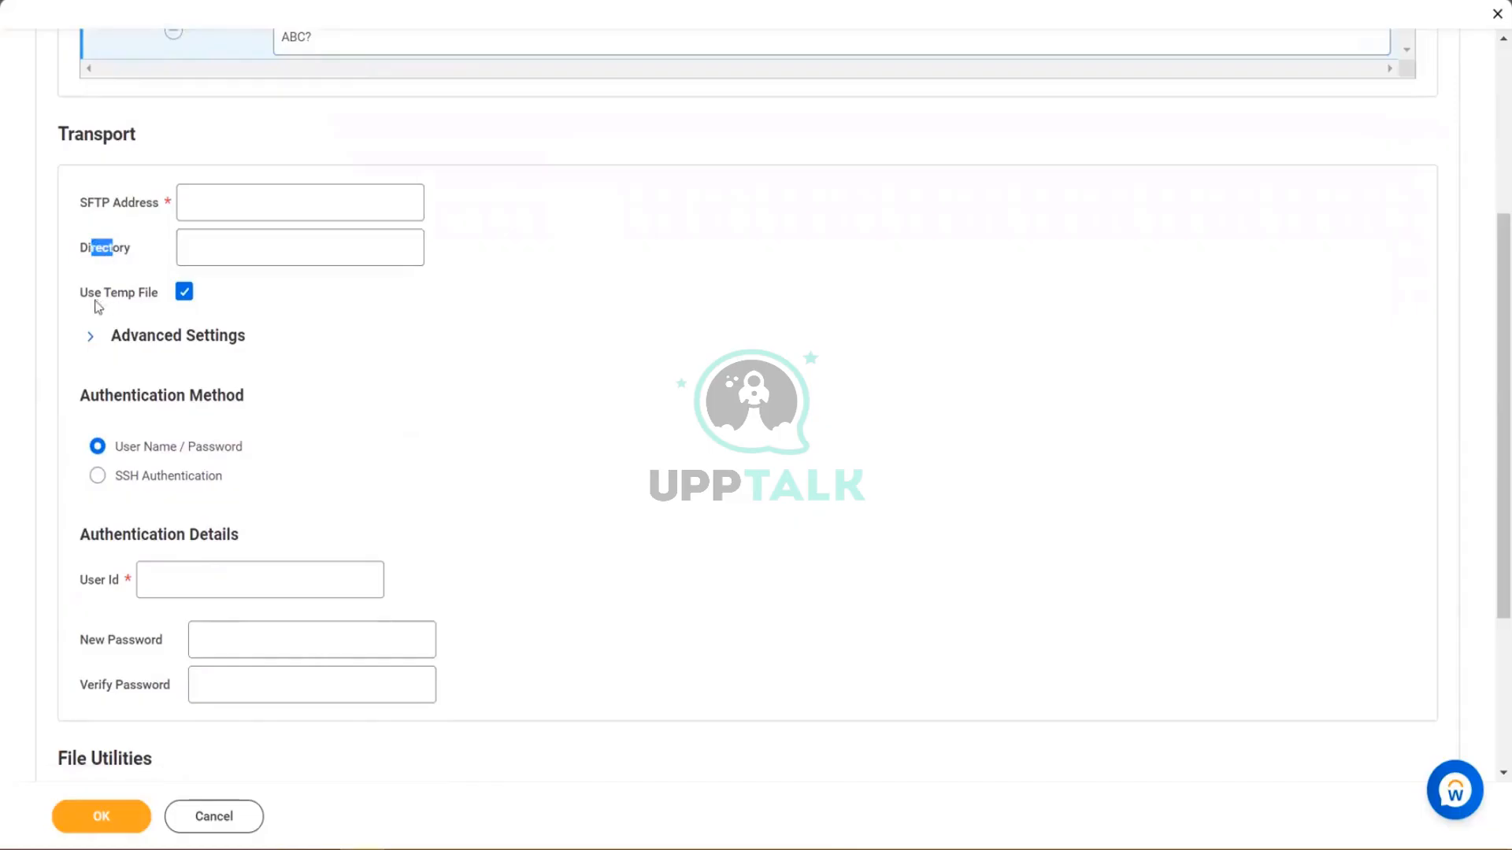
left_click_drag(78, 303, 118, 303)
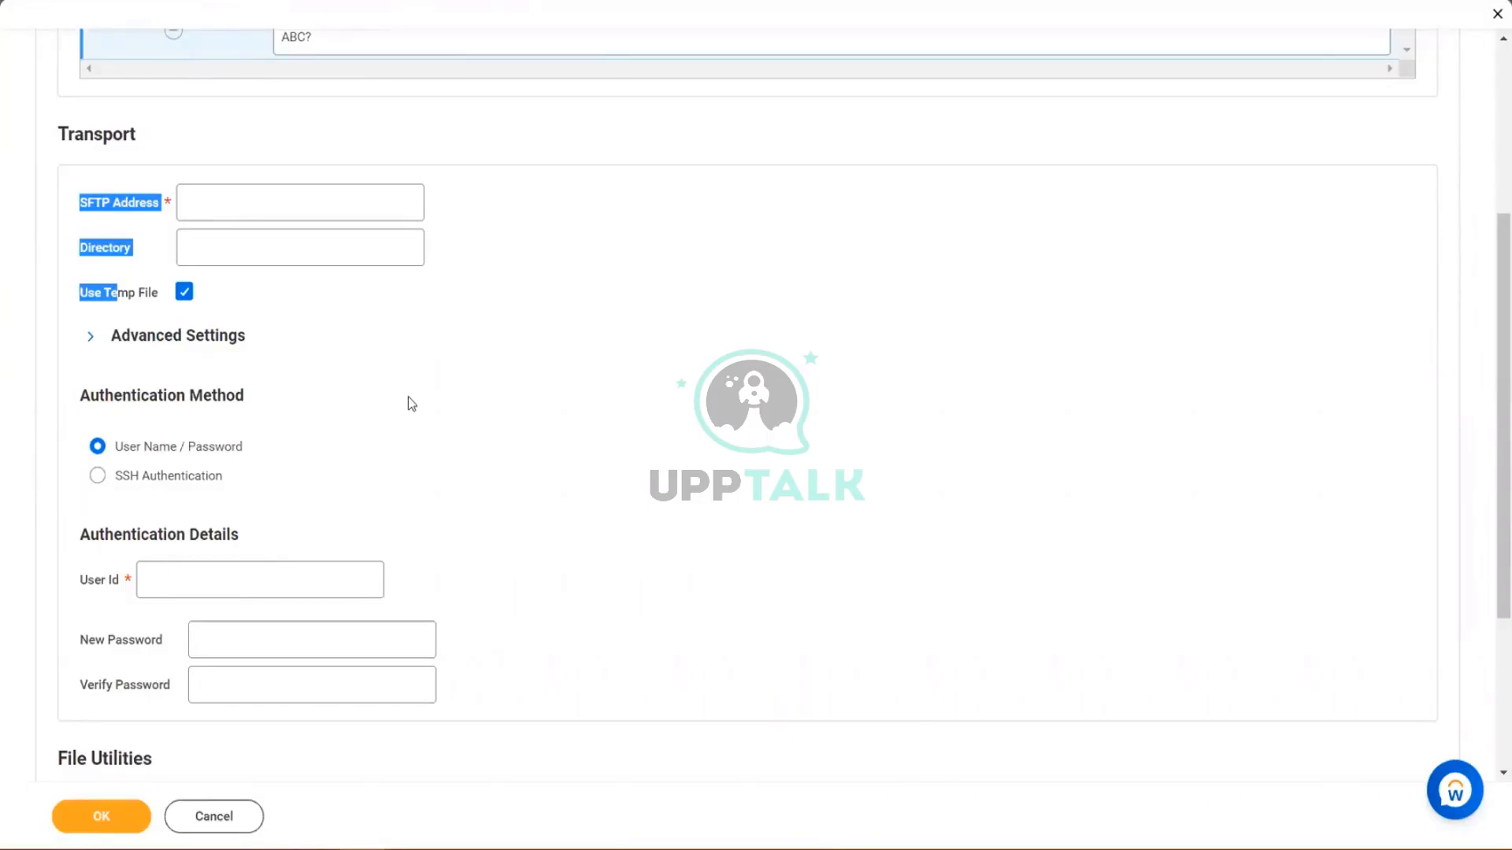
left_click(348, 48)
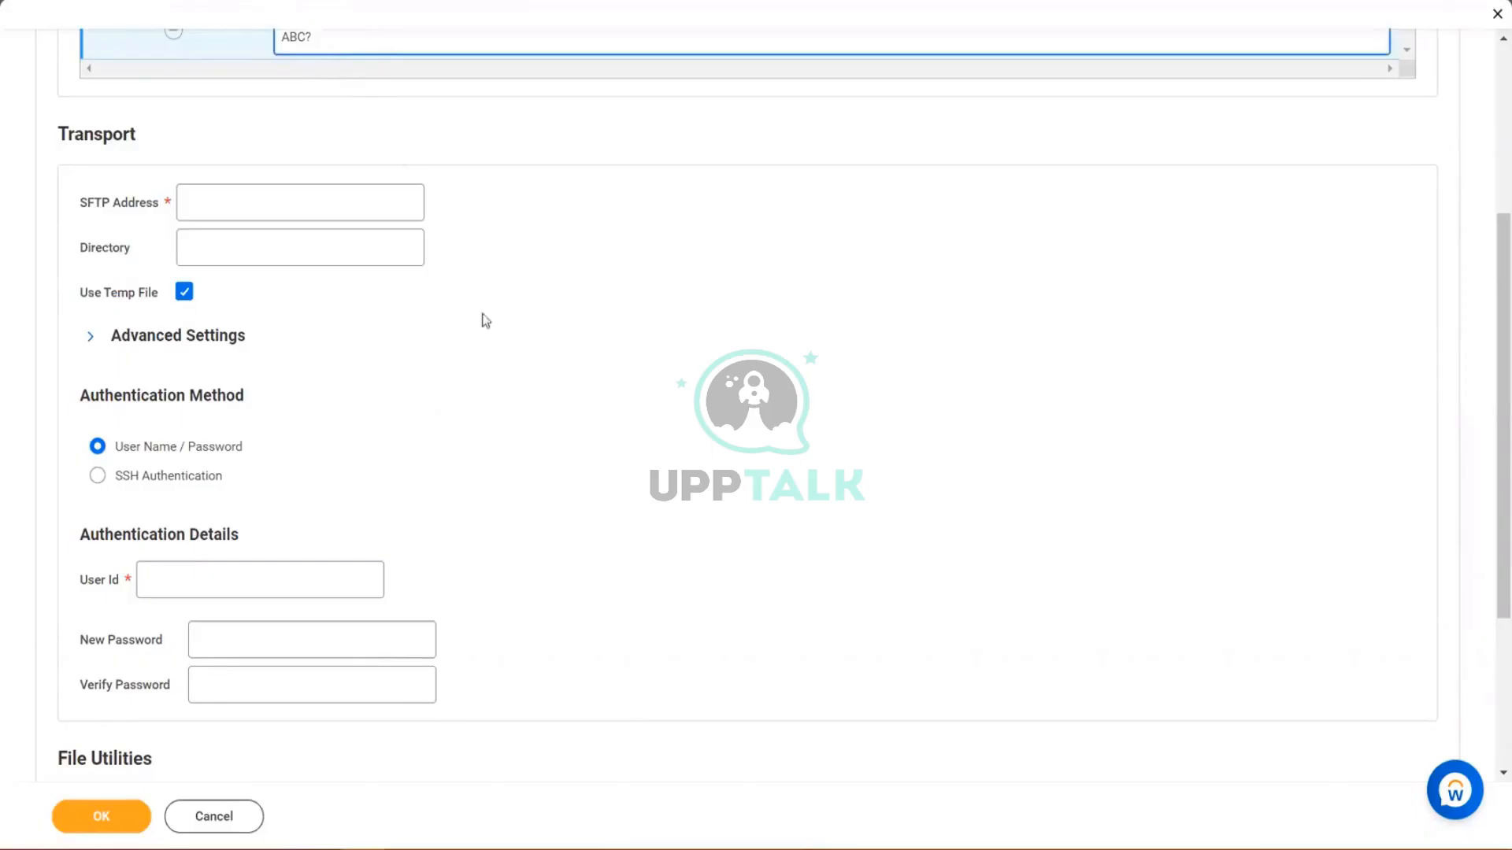
scroll(517, 358, "down", 4)
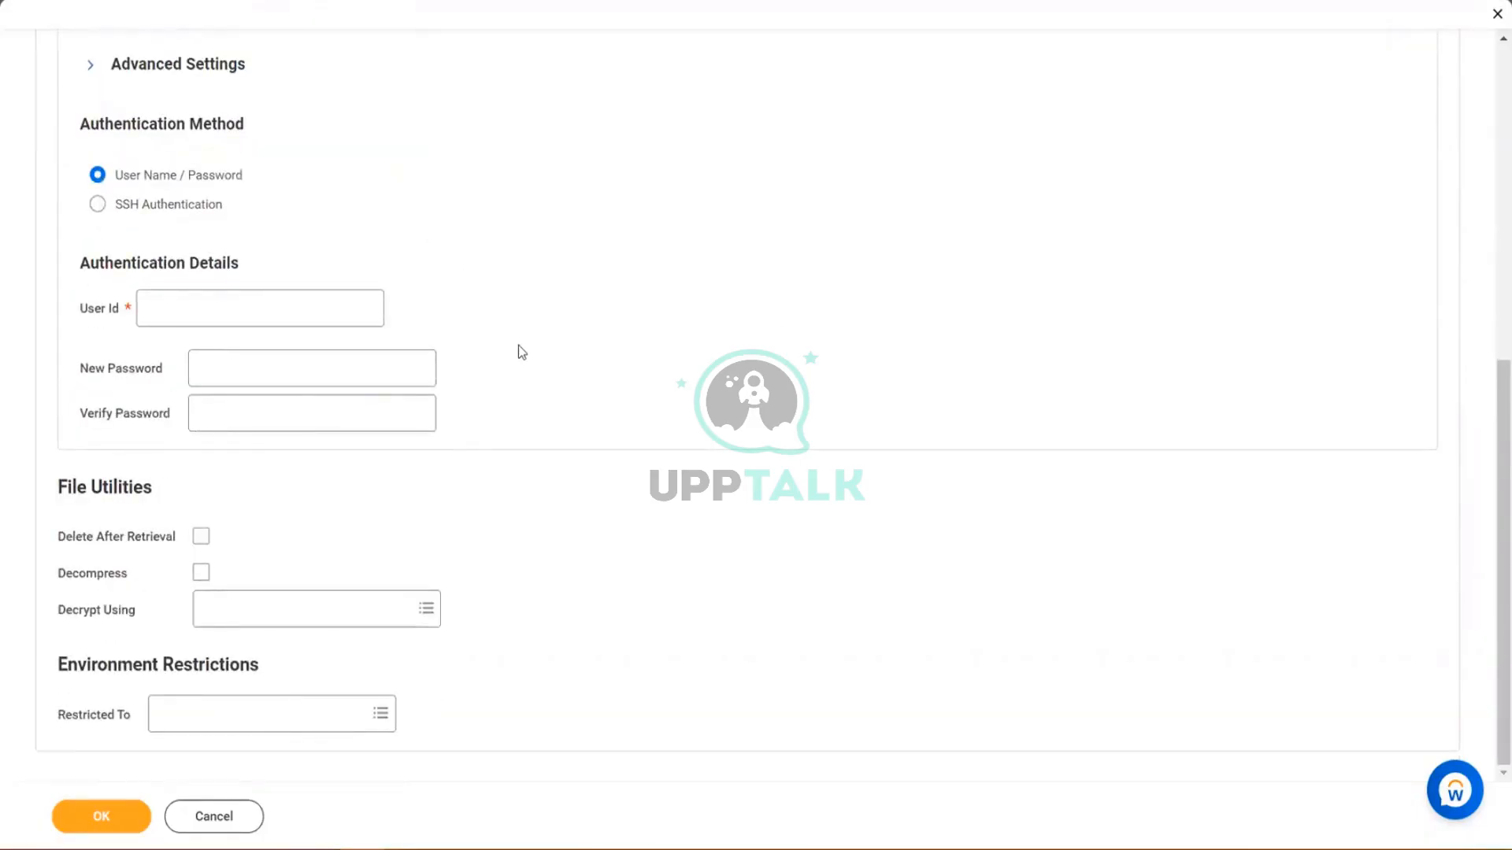
scroll(519, 350, "up", 2)
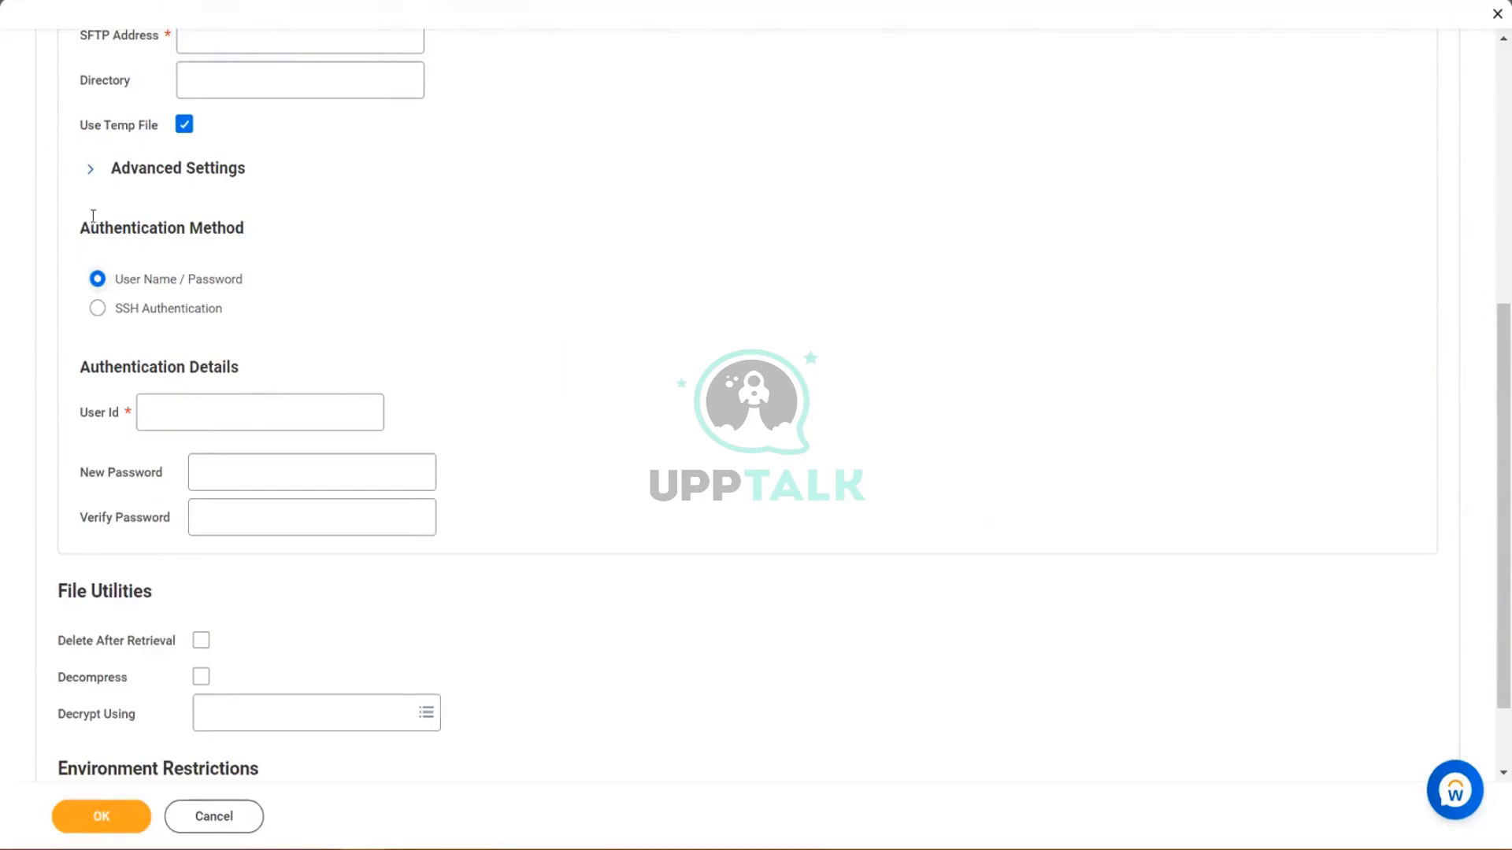
left_click_drag(93, 215, 220, 300)
scroll(87, 317, "down", 1)
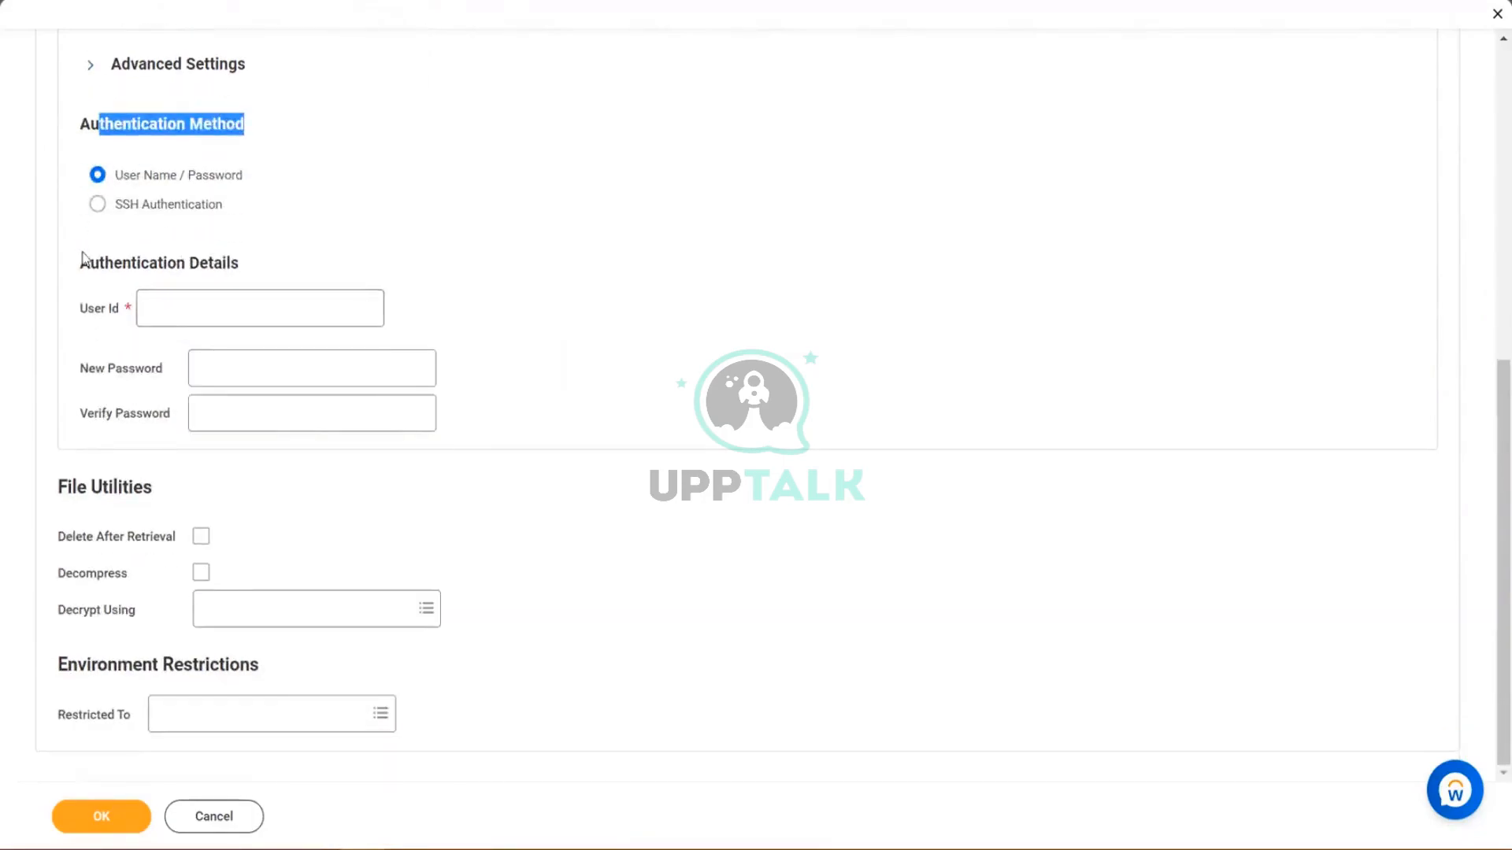
left_click_drag(83, 260, 651, 433)
left_click(671, 414)
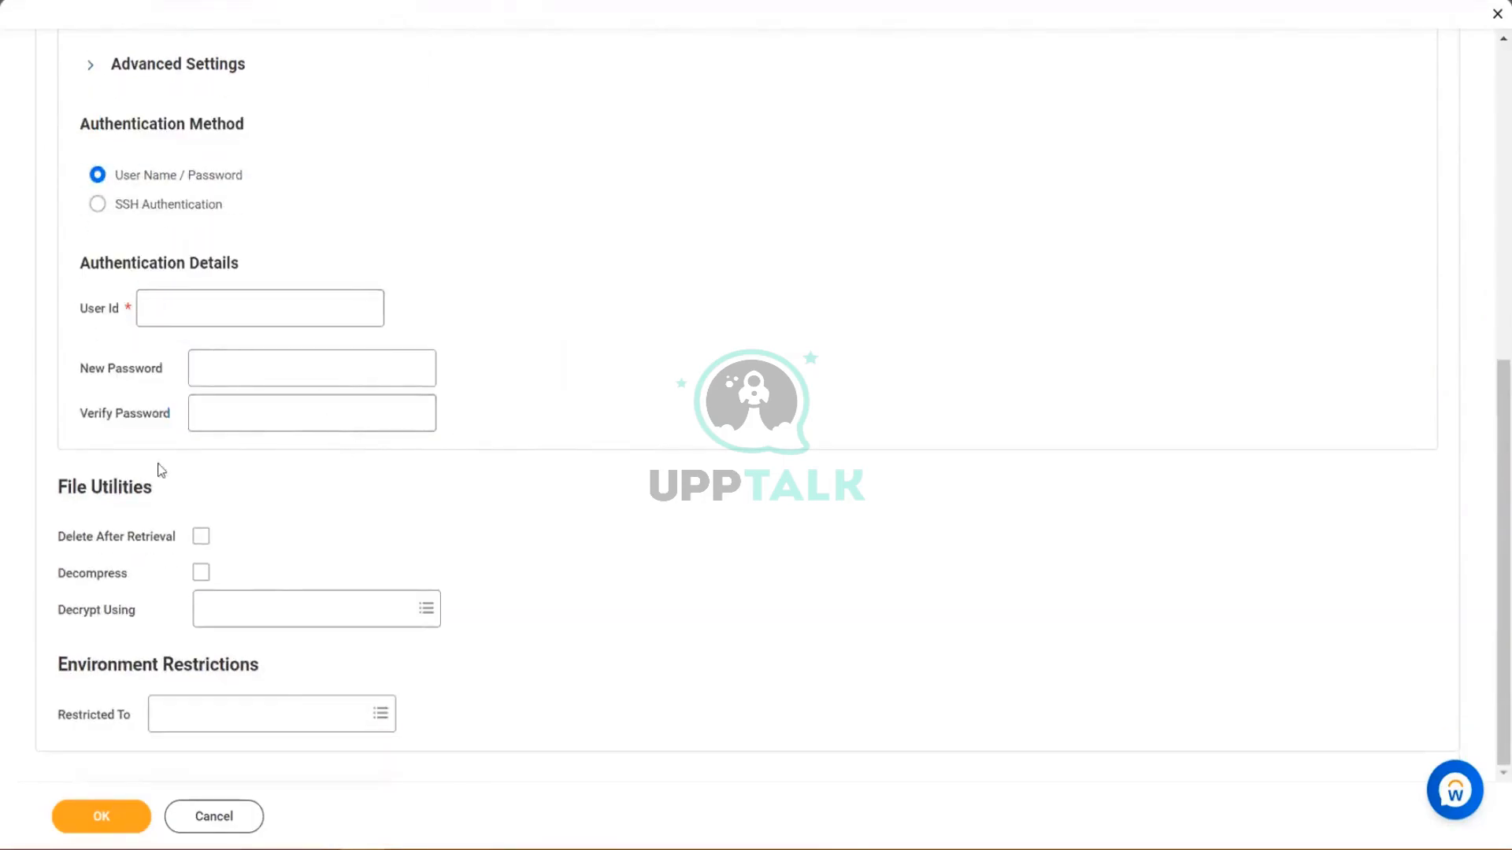
Step: Examine the File Utilities settings for deletion, decompression and decryption, briefly turning Delete After Retrieval on and off again
left_click_drag(57, 539, 164, 542)
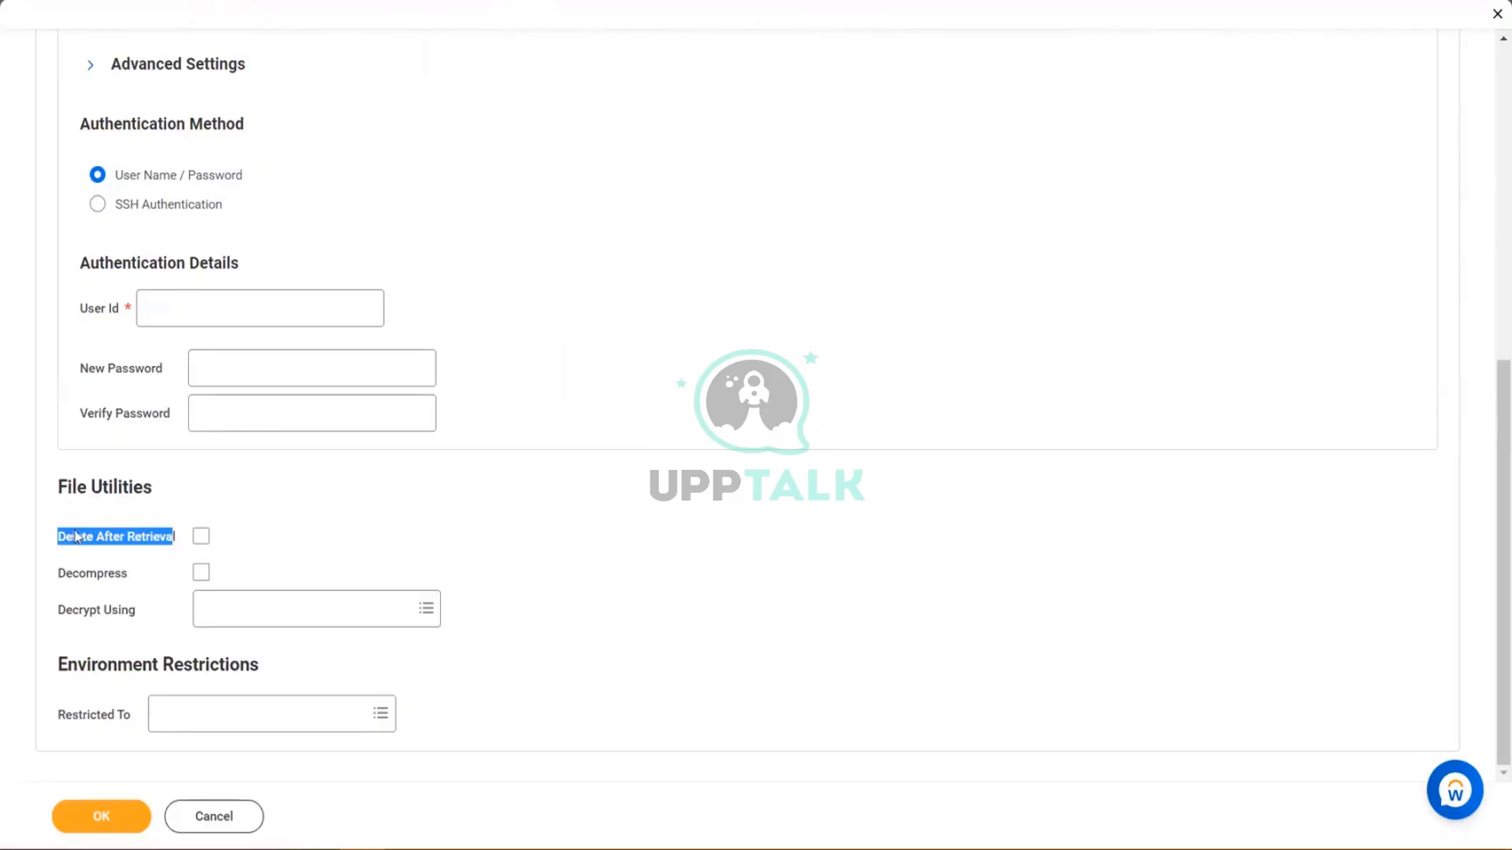
left_click(202, 540)
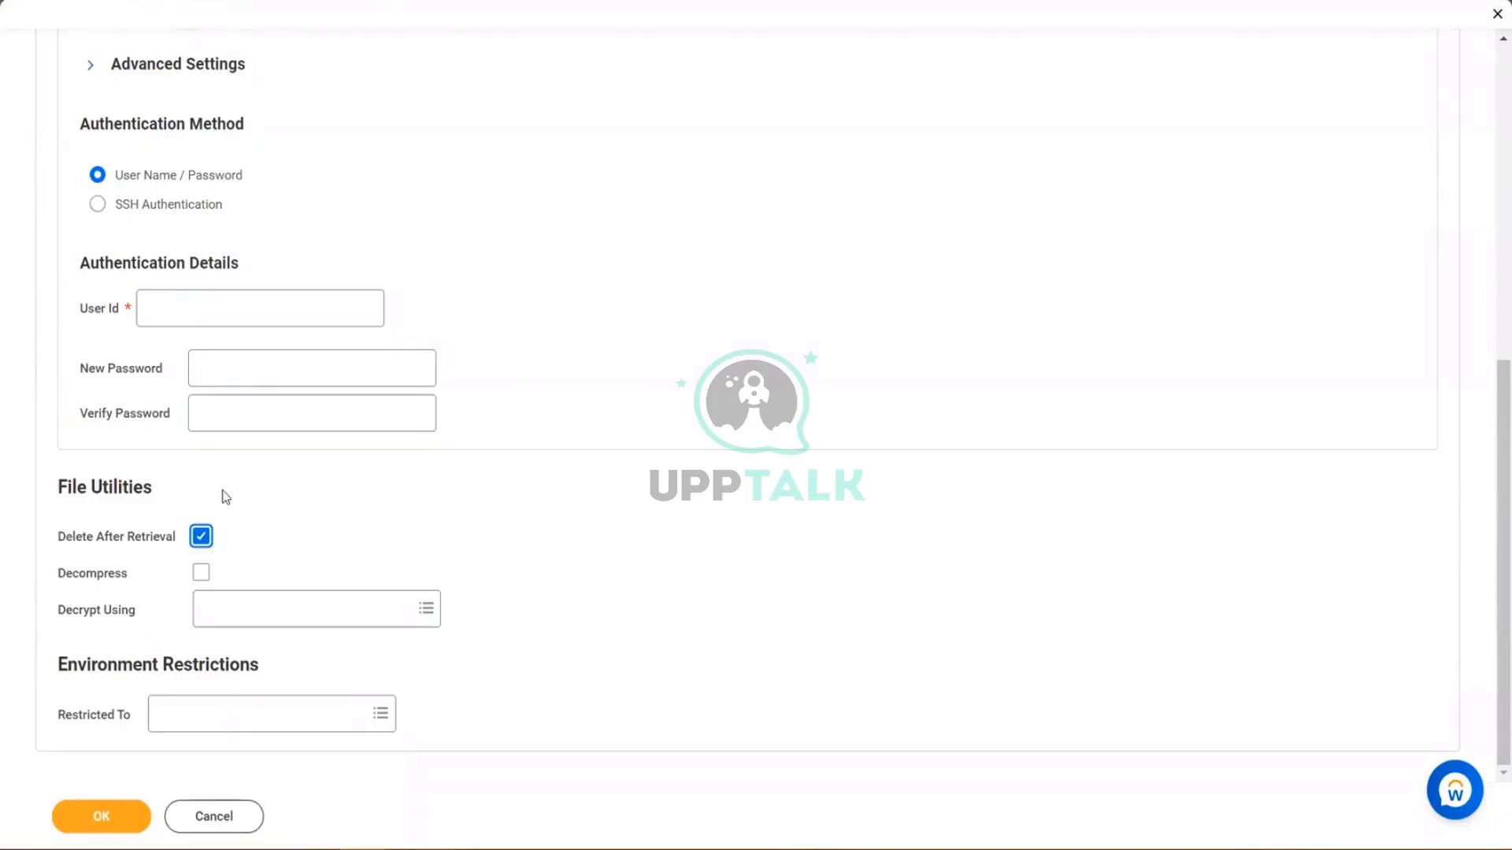
left_click(201, 537)
left_click_drag(80, 574, 131, 581)
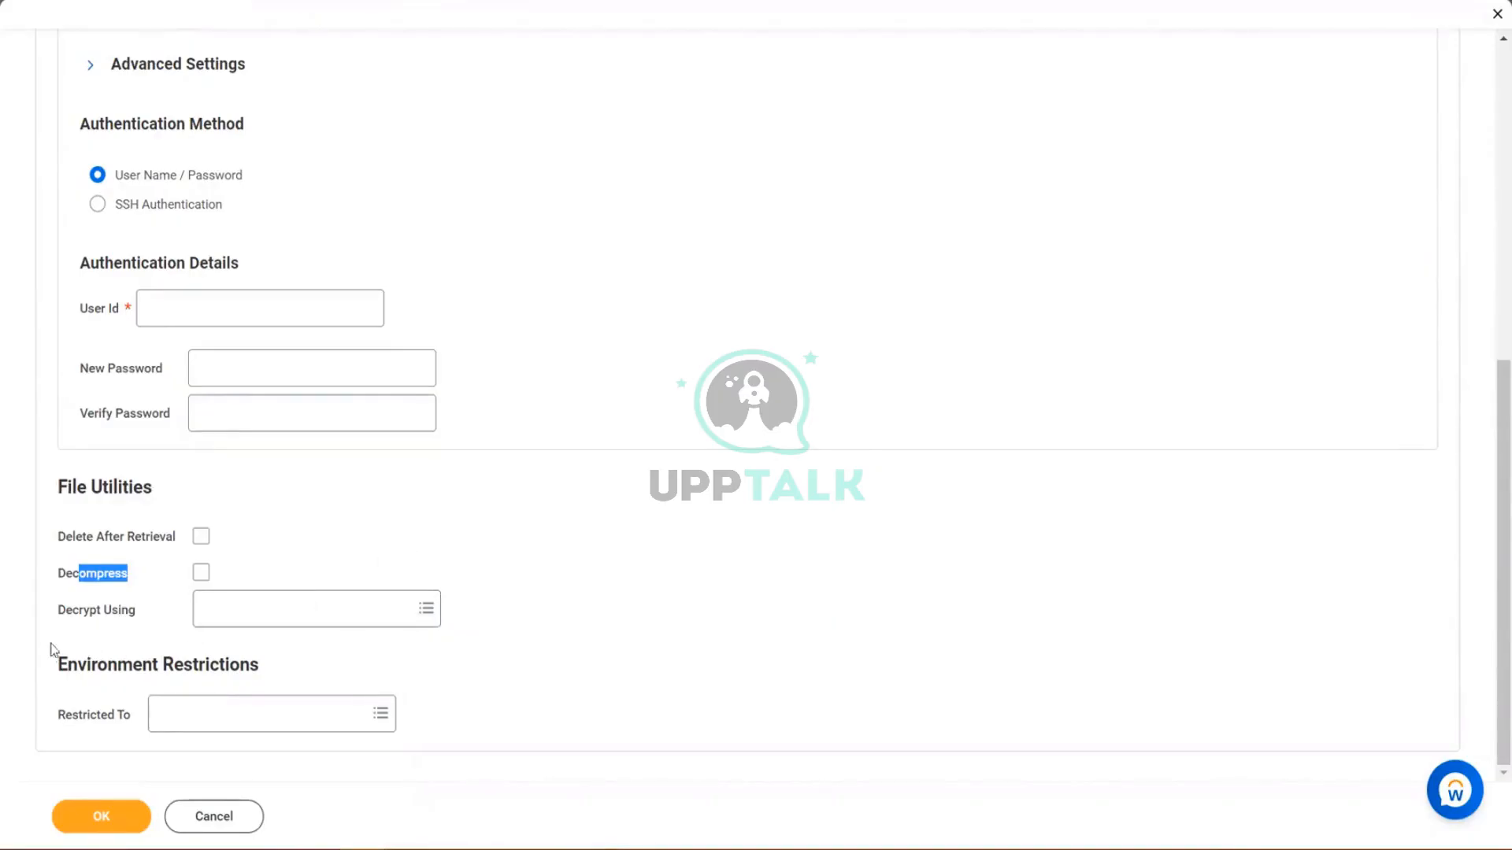
left_click_drag(73, 613, 103, 615)
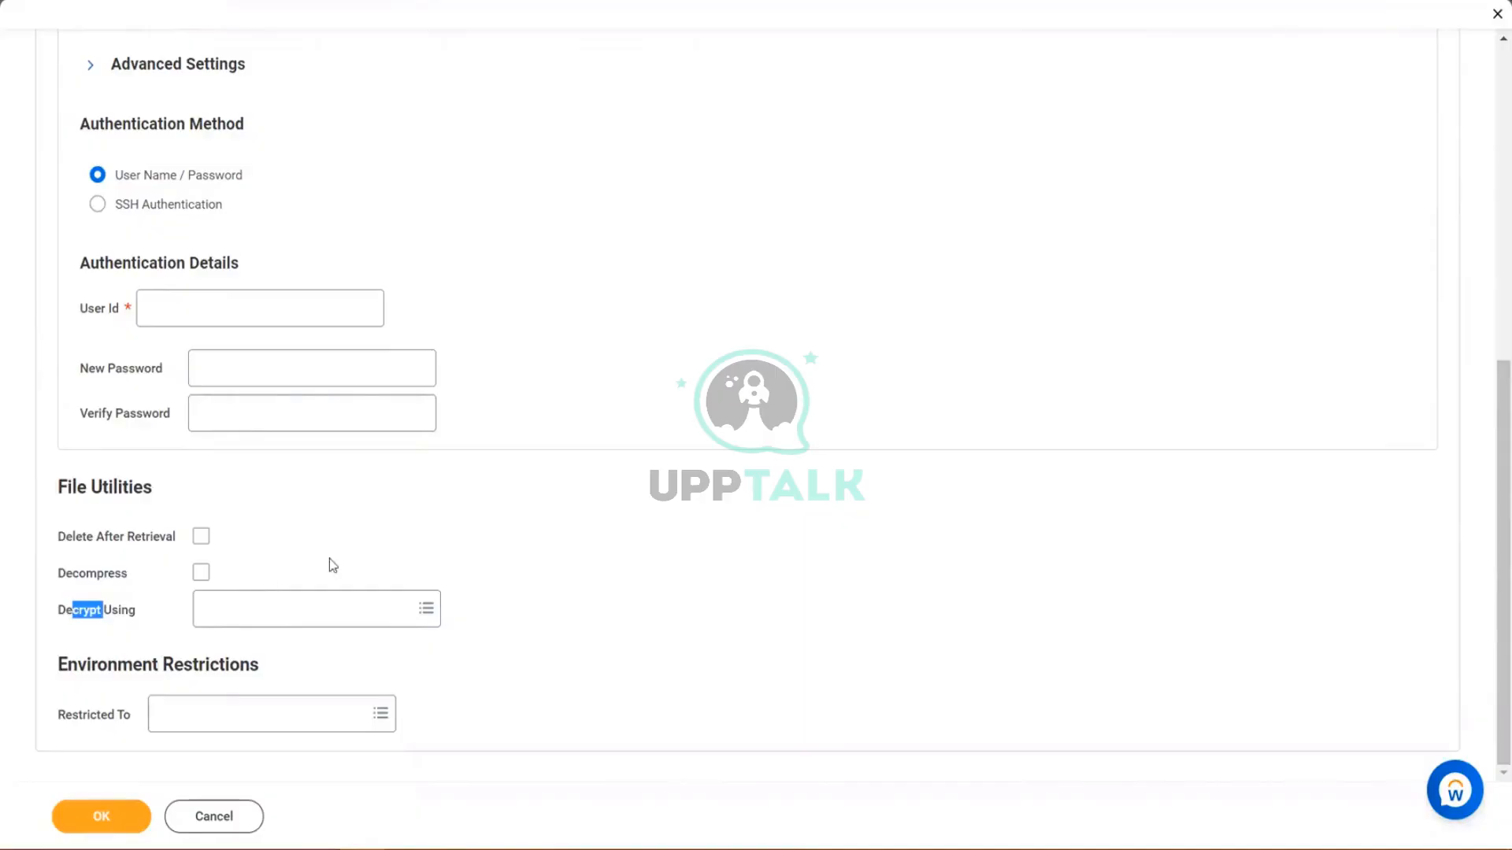
Step: Examine the Restricted To setting under Environment Restrictions and revisit the SFTP Address field in the Transport section
scroll(368, 552, "up", 7)
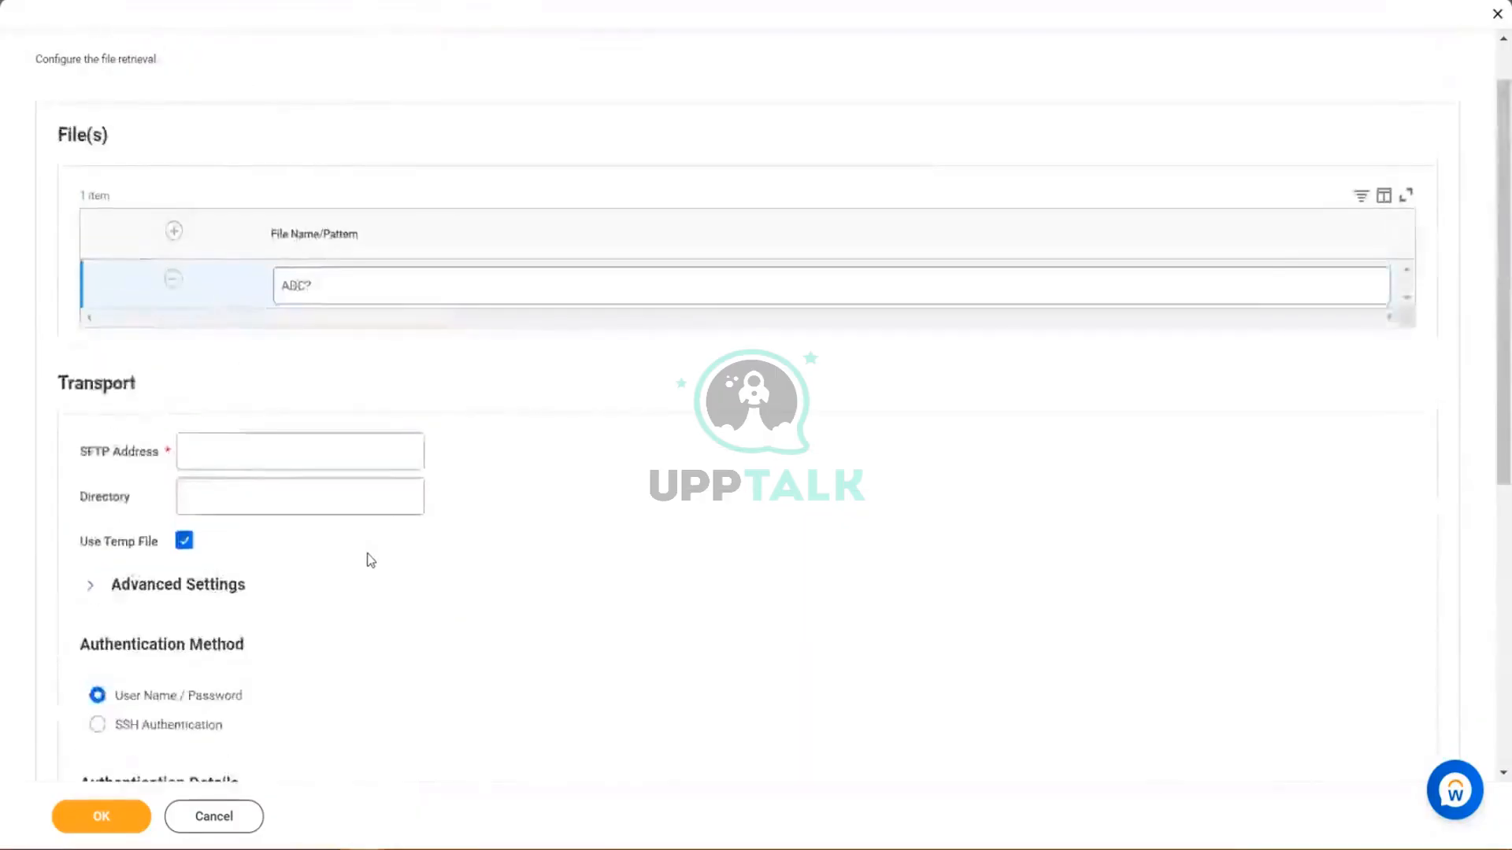
scroll(365, 557, "down", 8)
left_click_drag(79, 716, 115, 723)
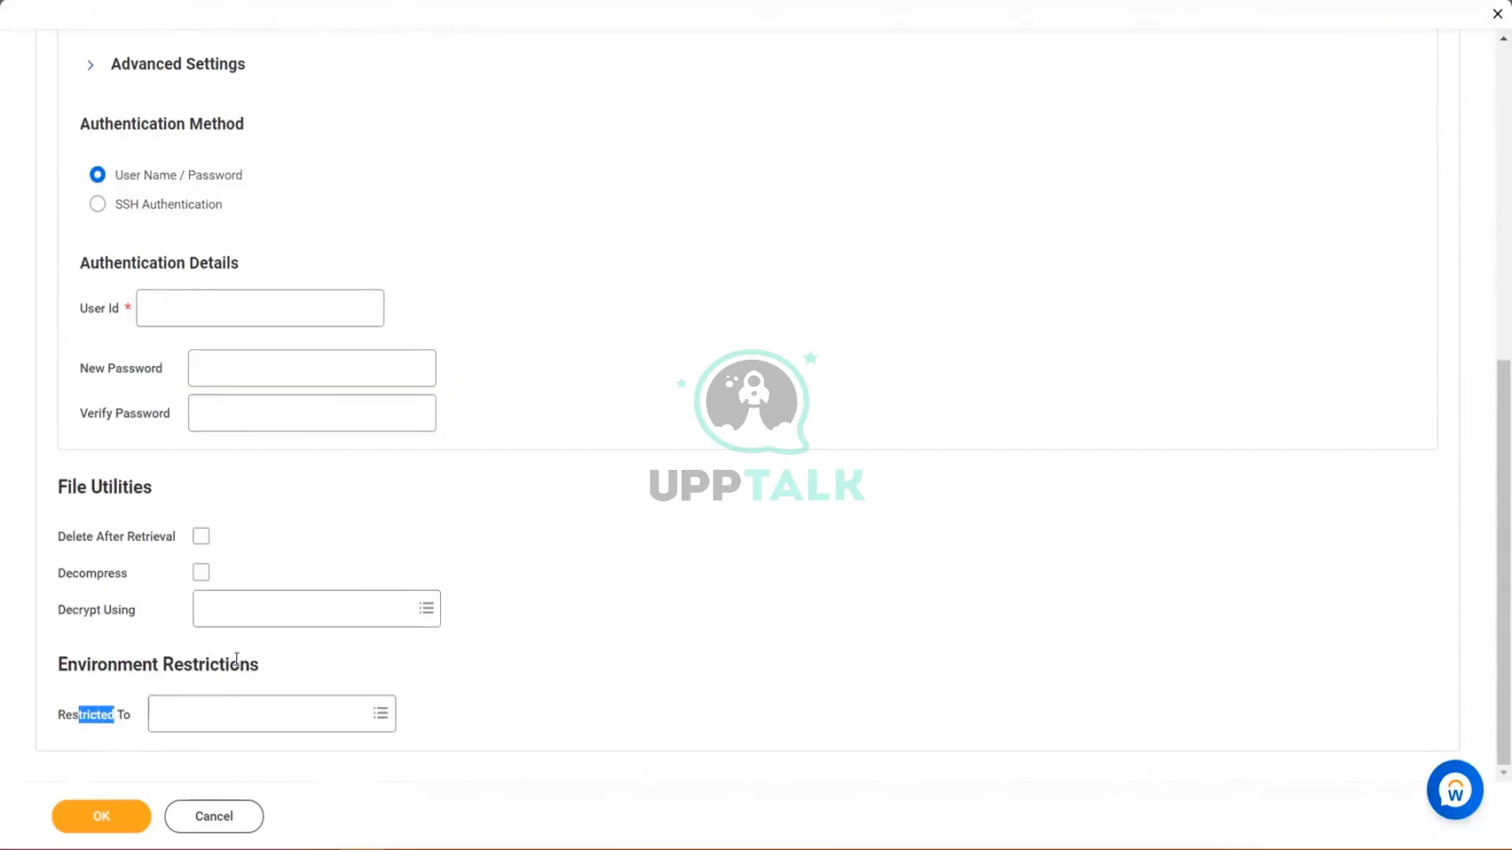
scroll(236, 660, "up", 8)
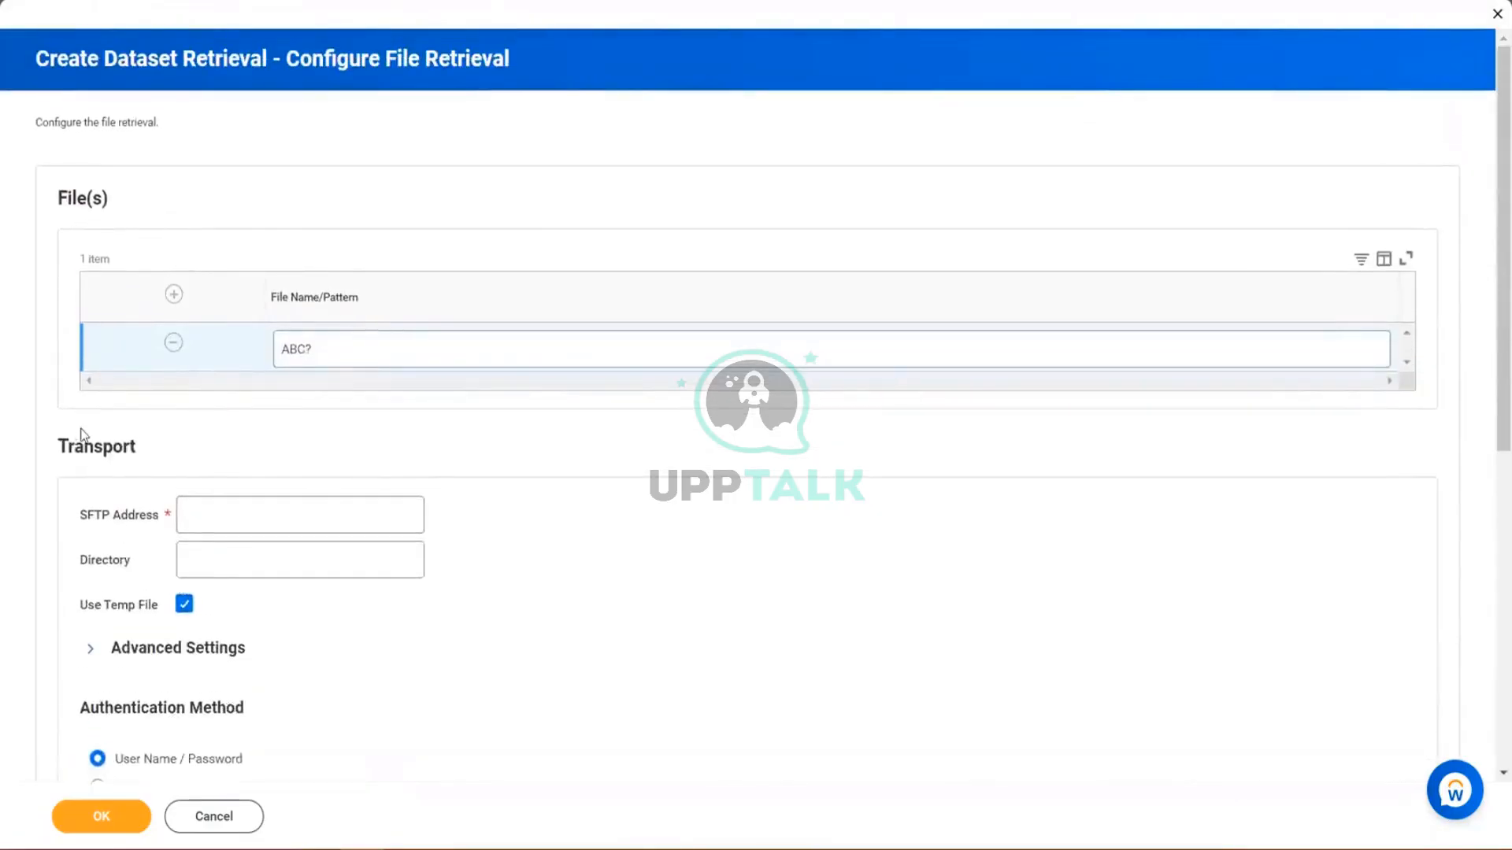
scroll(82, 433, "down", 3)
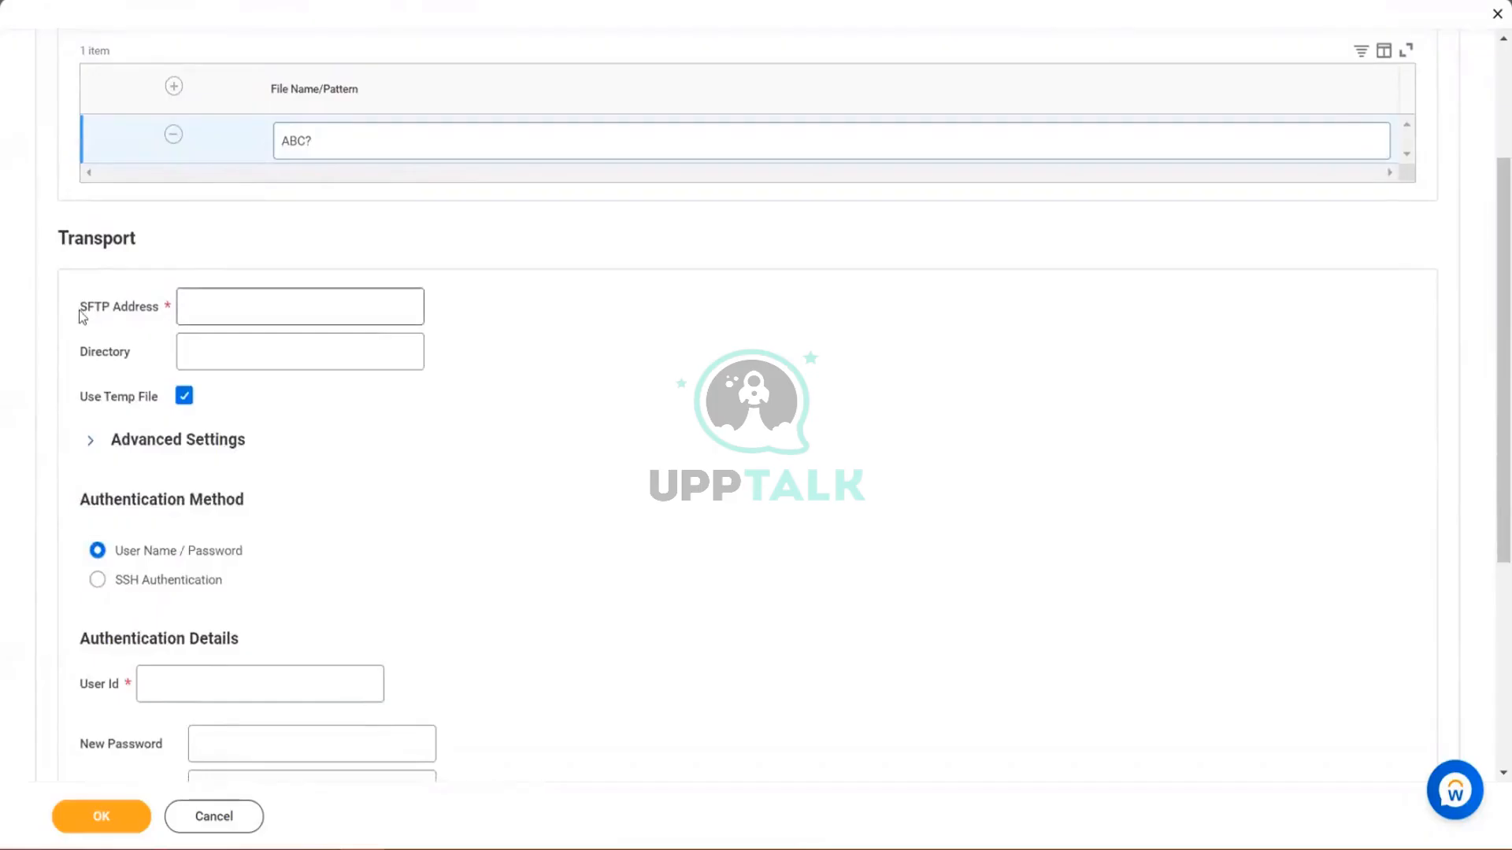
left_click_drag(82, 316, 139, 335)
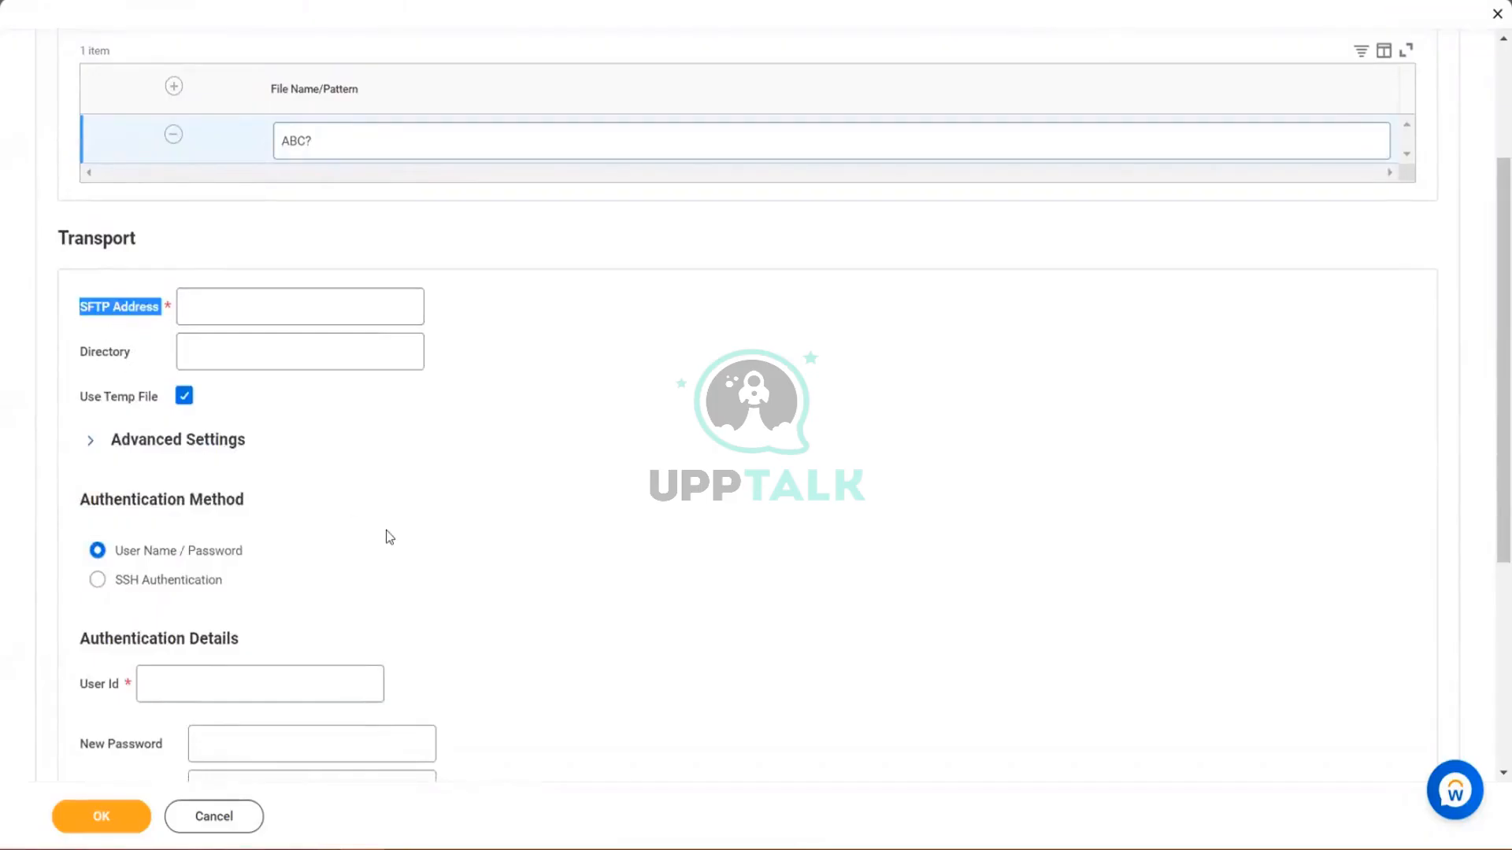
Step: Cancel the setup of the base dataset from SFTP
left_click(224, 819)
left_click(681, 463)
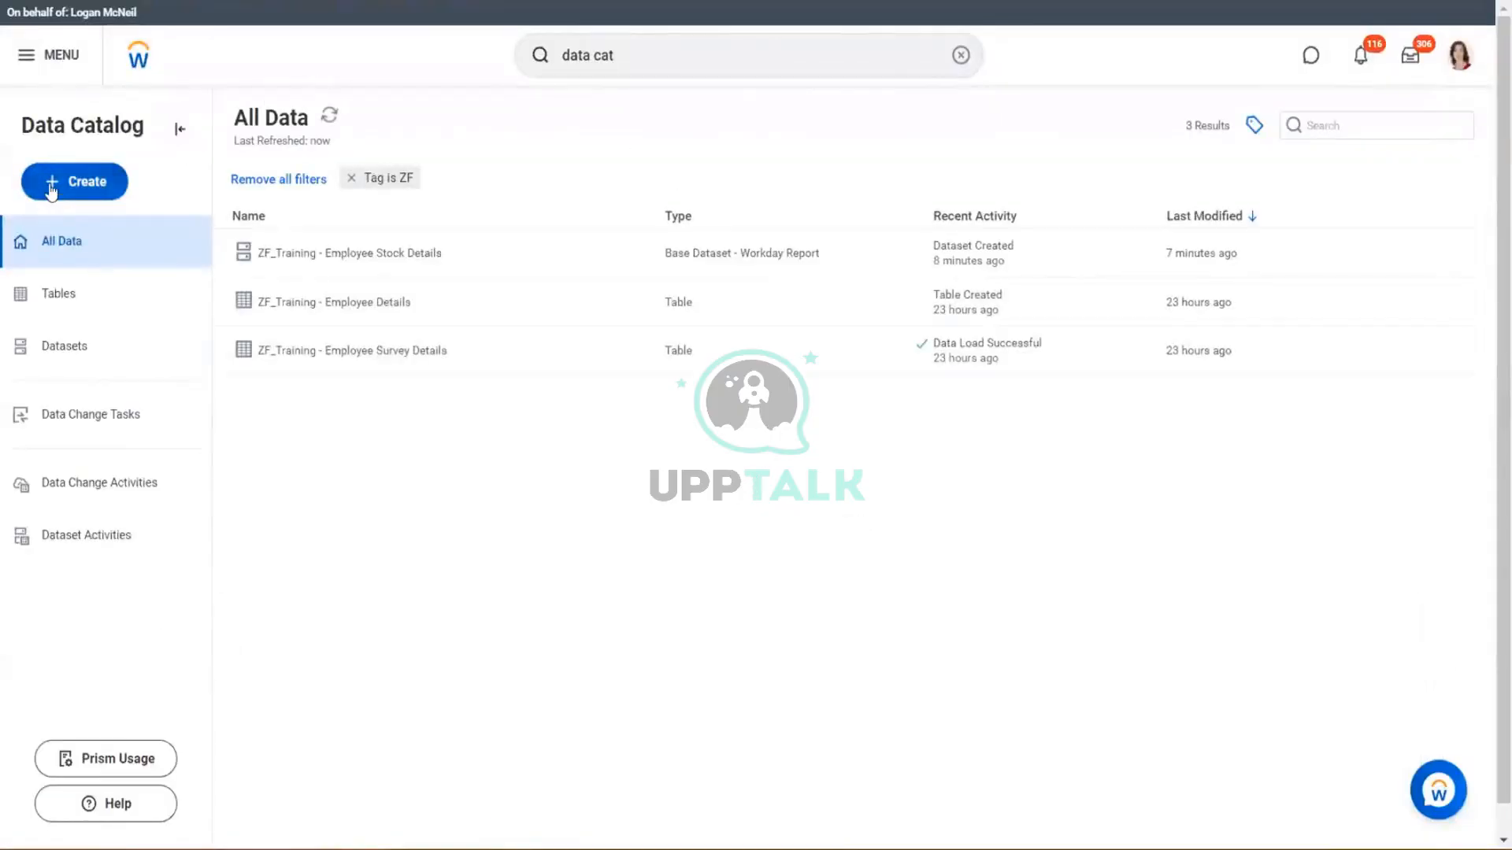
Step: Try creating a base dataset from the file "Employee Perception Survey - 2022.csv"
left_click(51, 189)
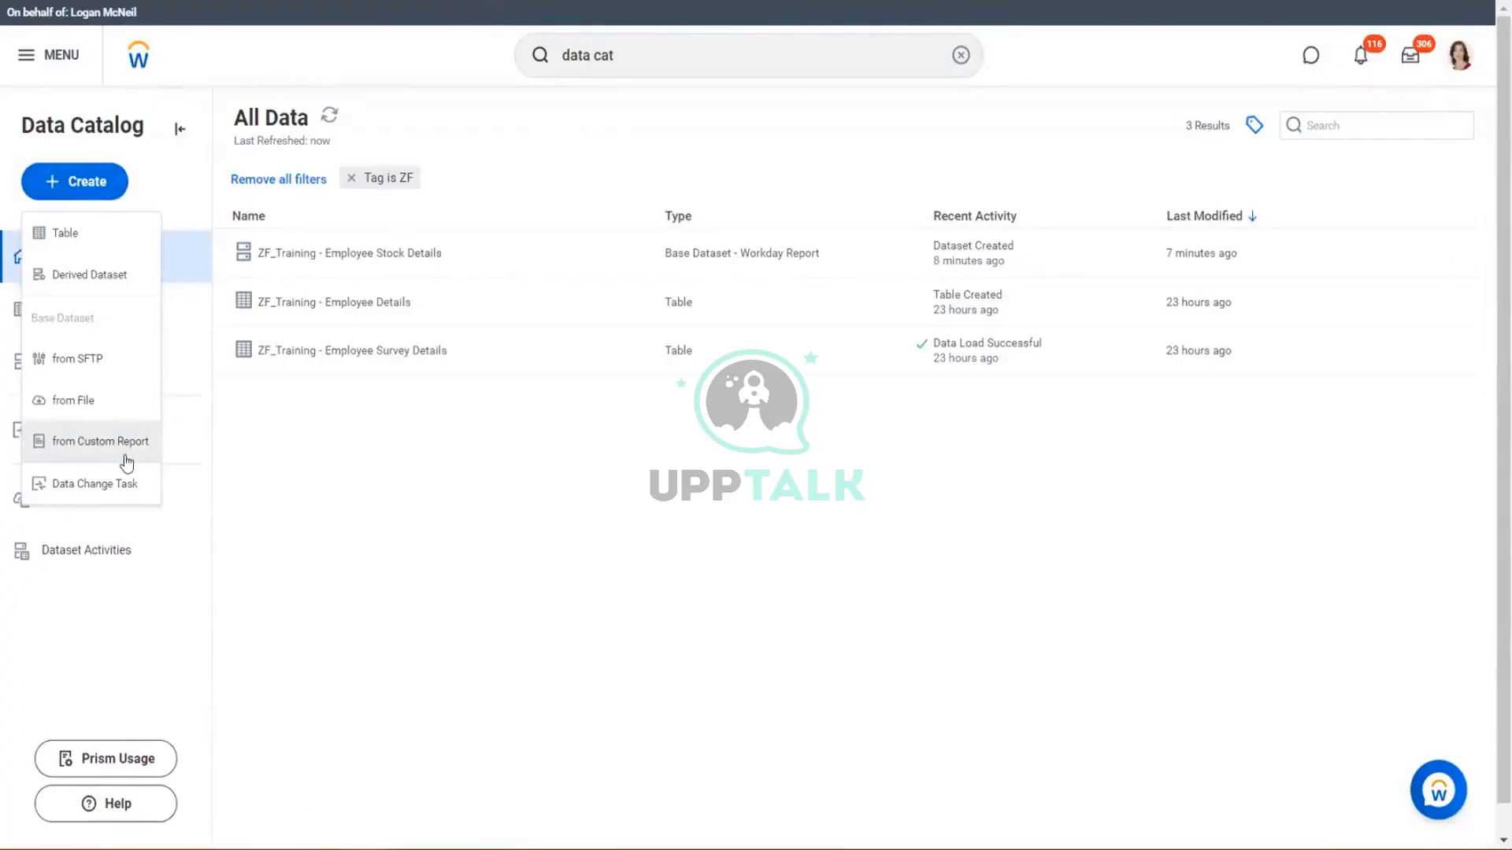
left_click(62, 403)
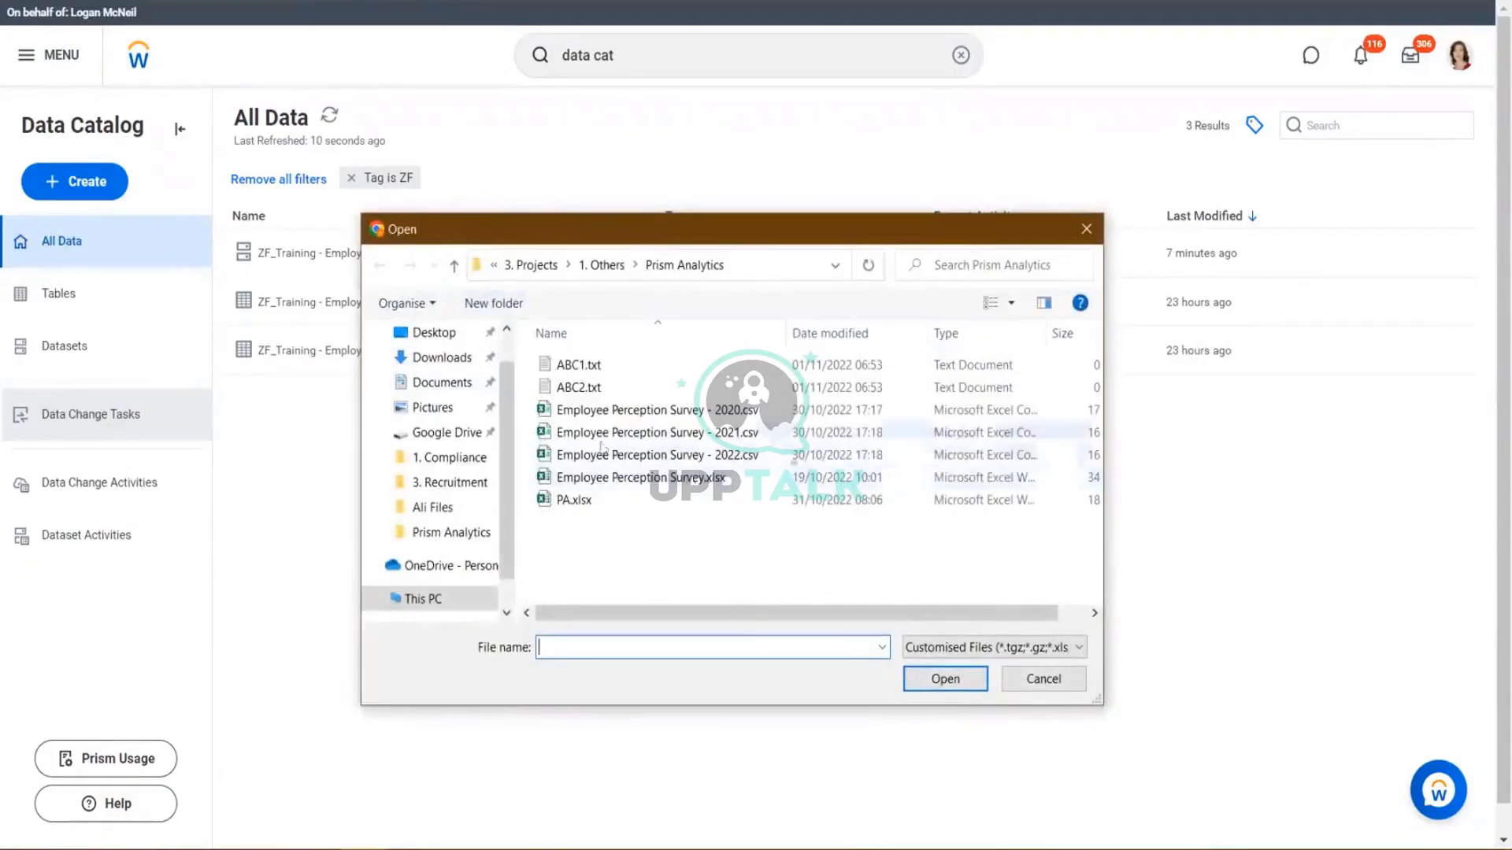
left_click(687, 457)
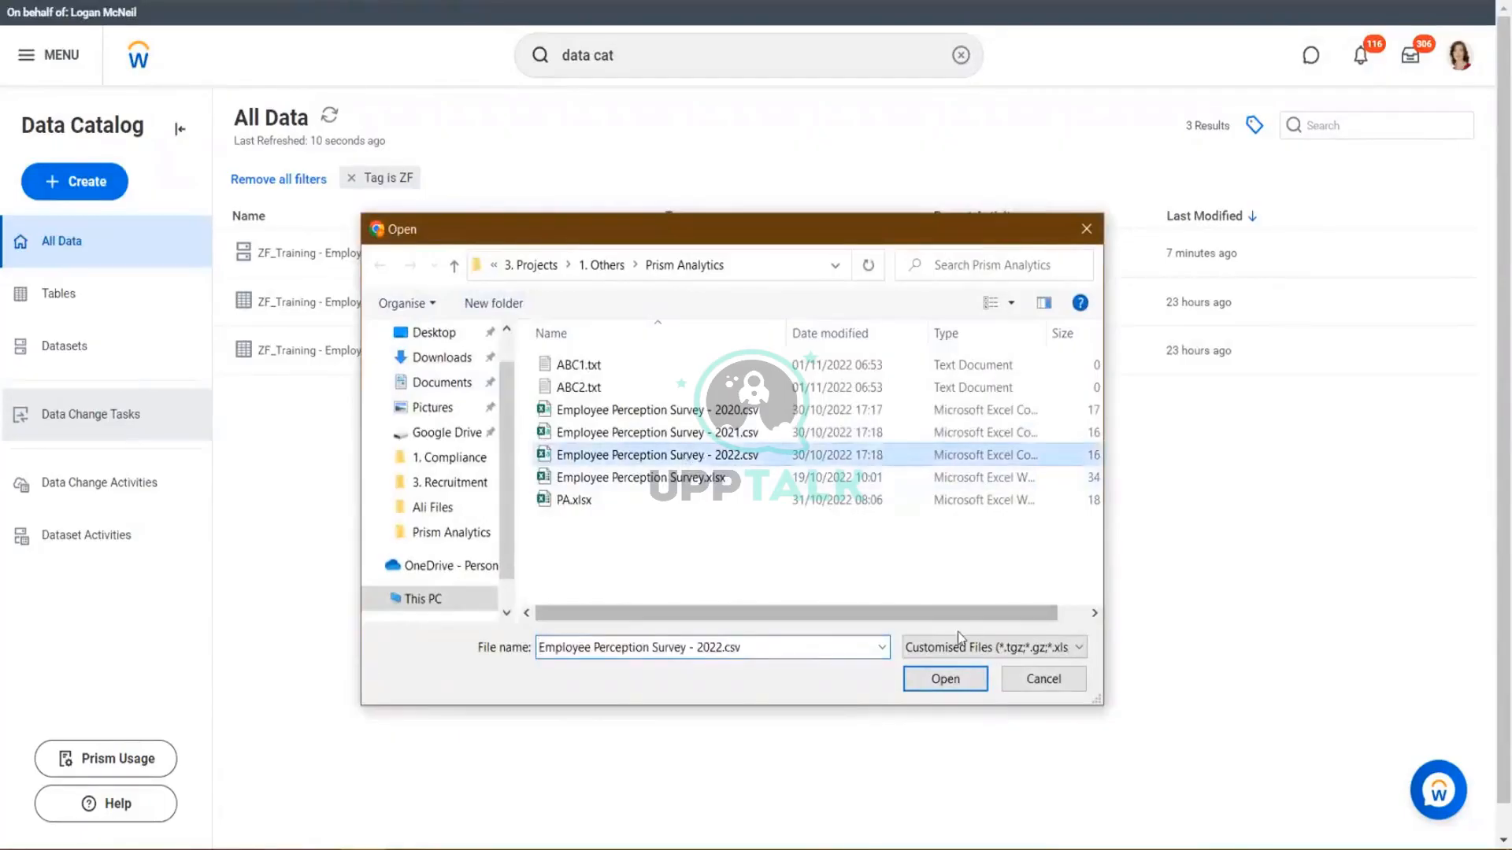
left_click(945, 679)
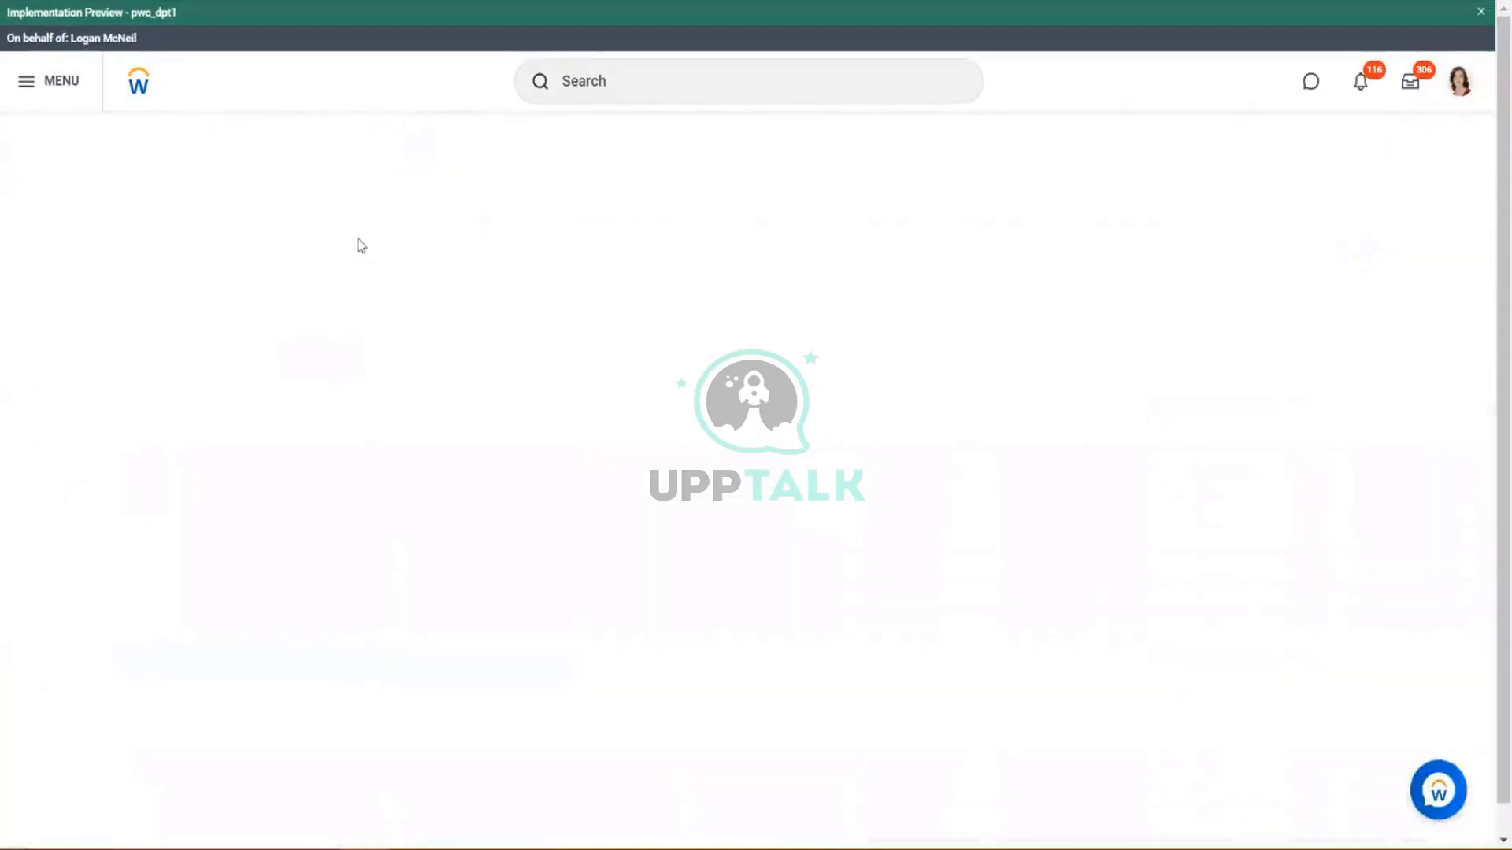
left_click(41, 209)
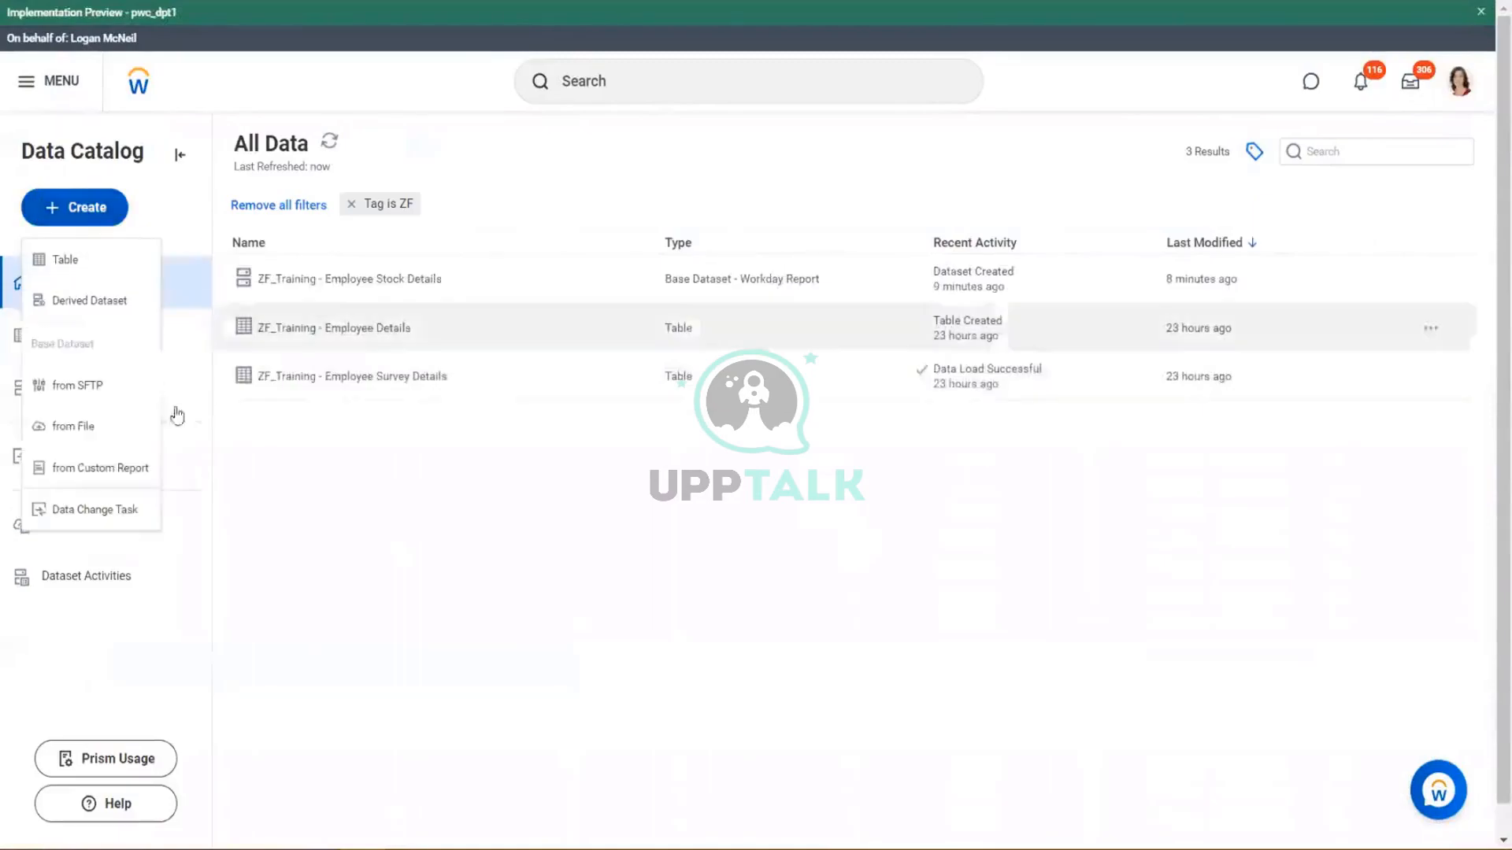
left_click(73, 426)
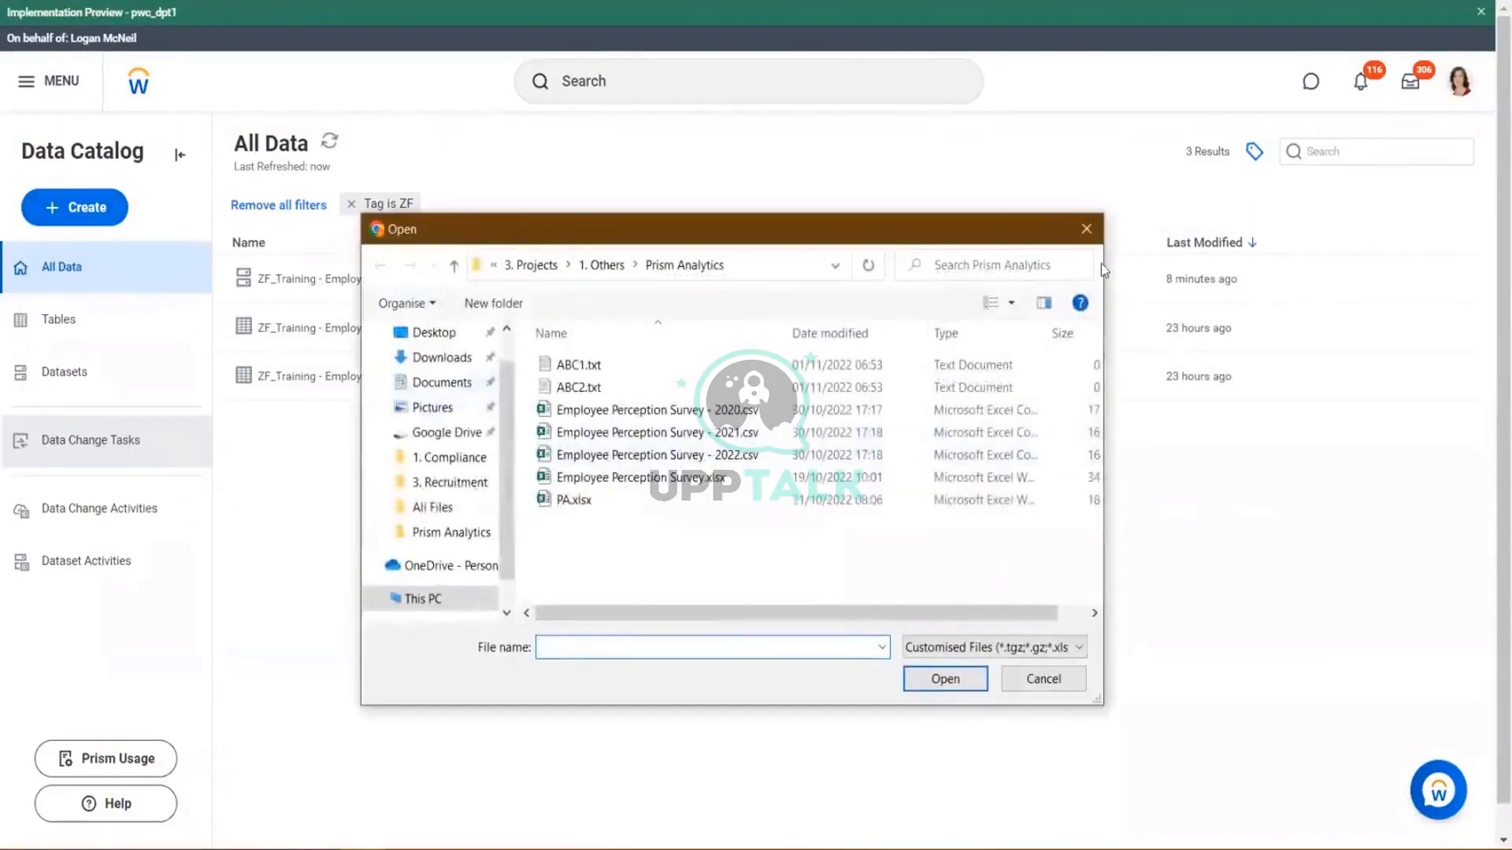
left_click(1087, 229)
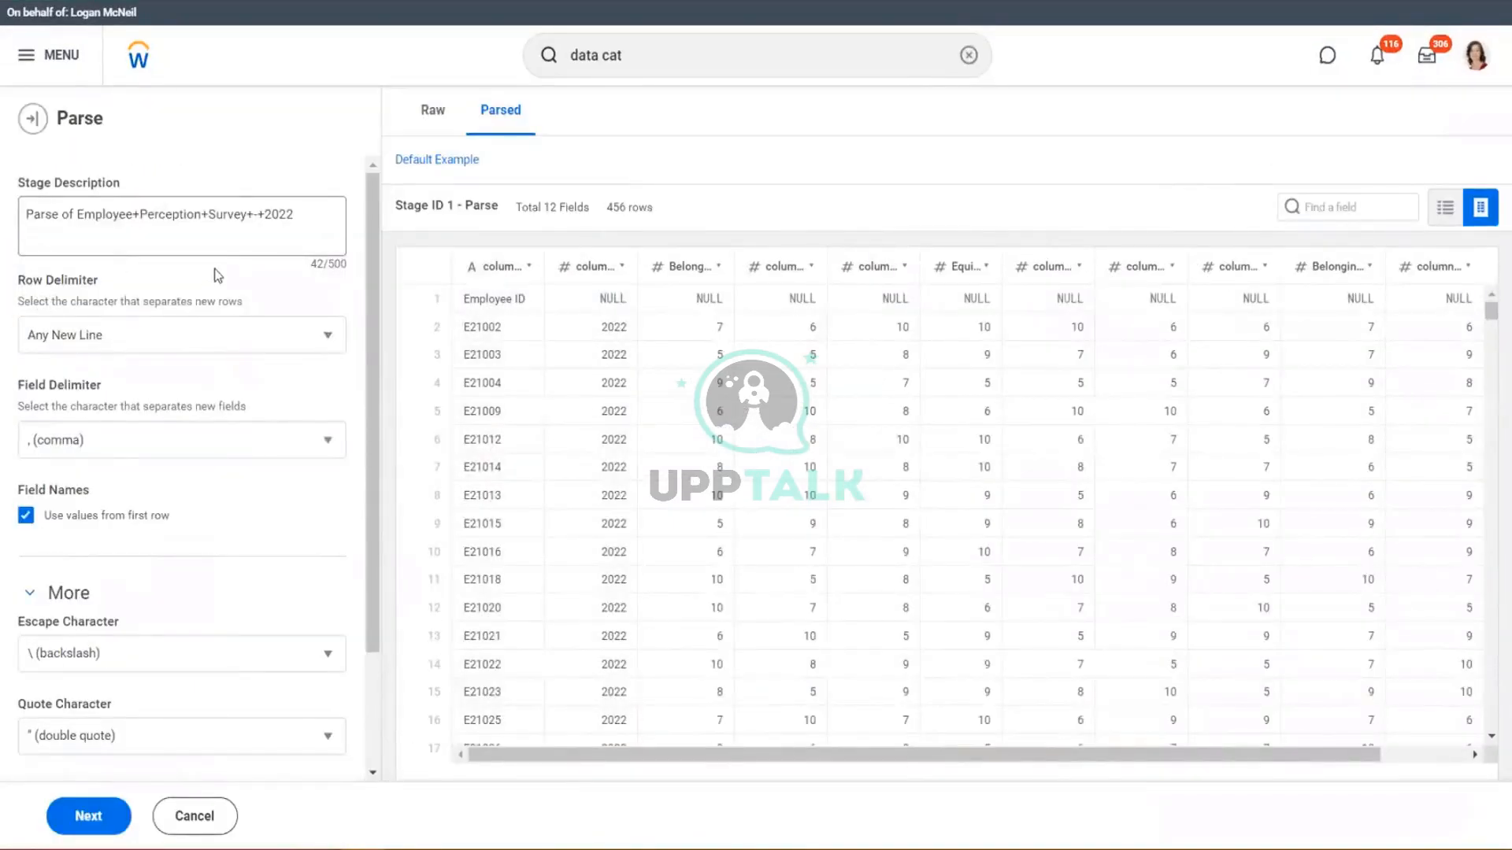
scroll(222, 287, "down", 2)
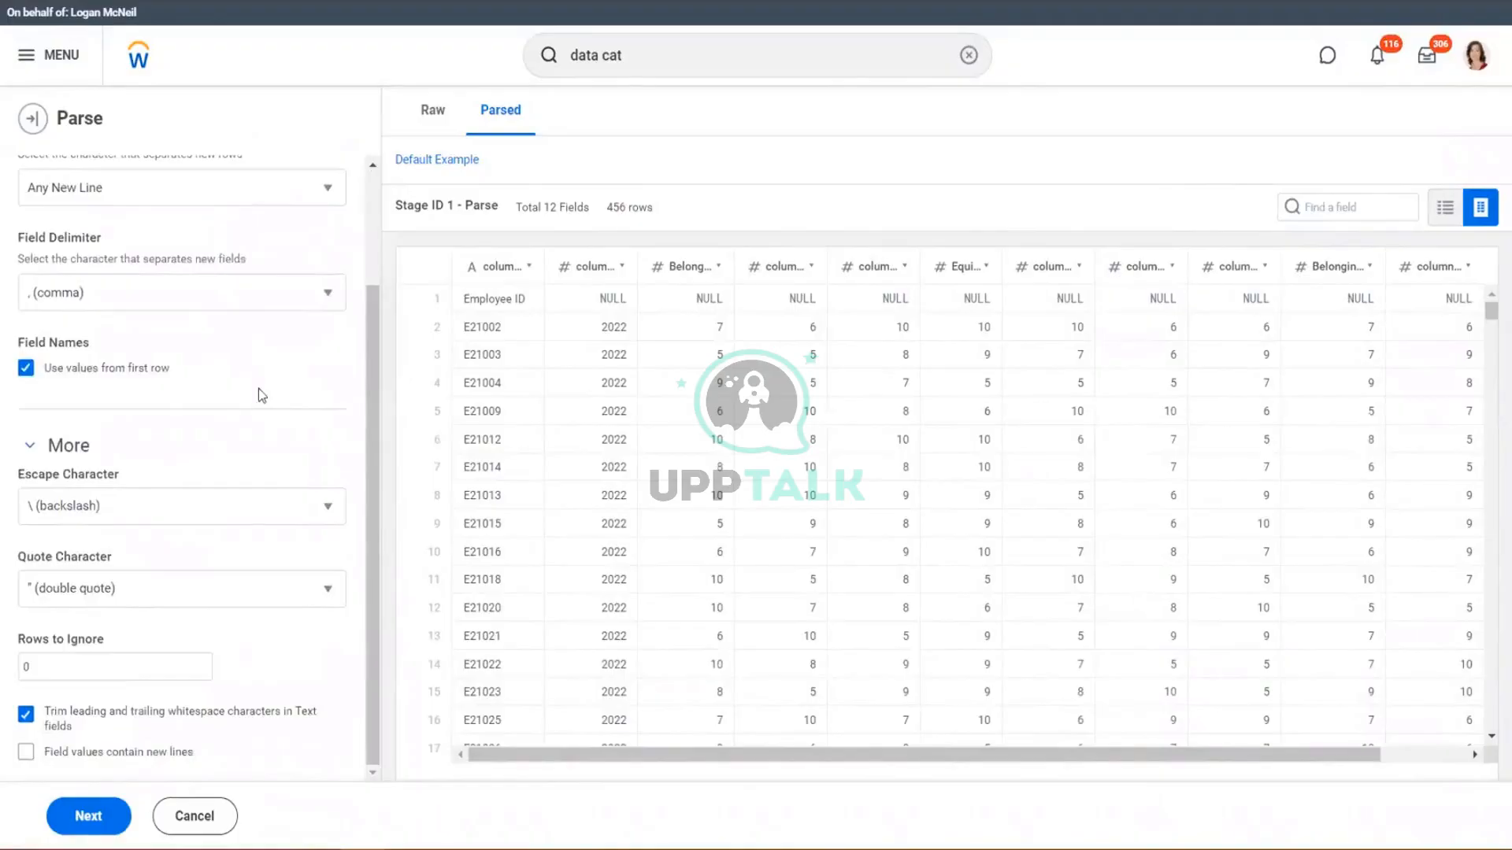
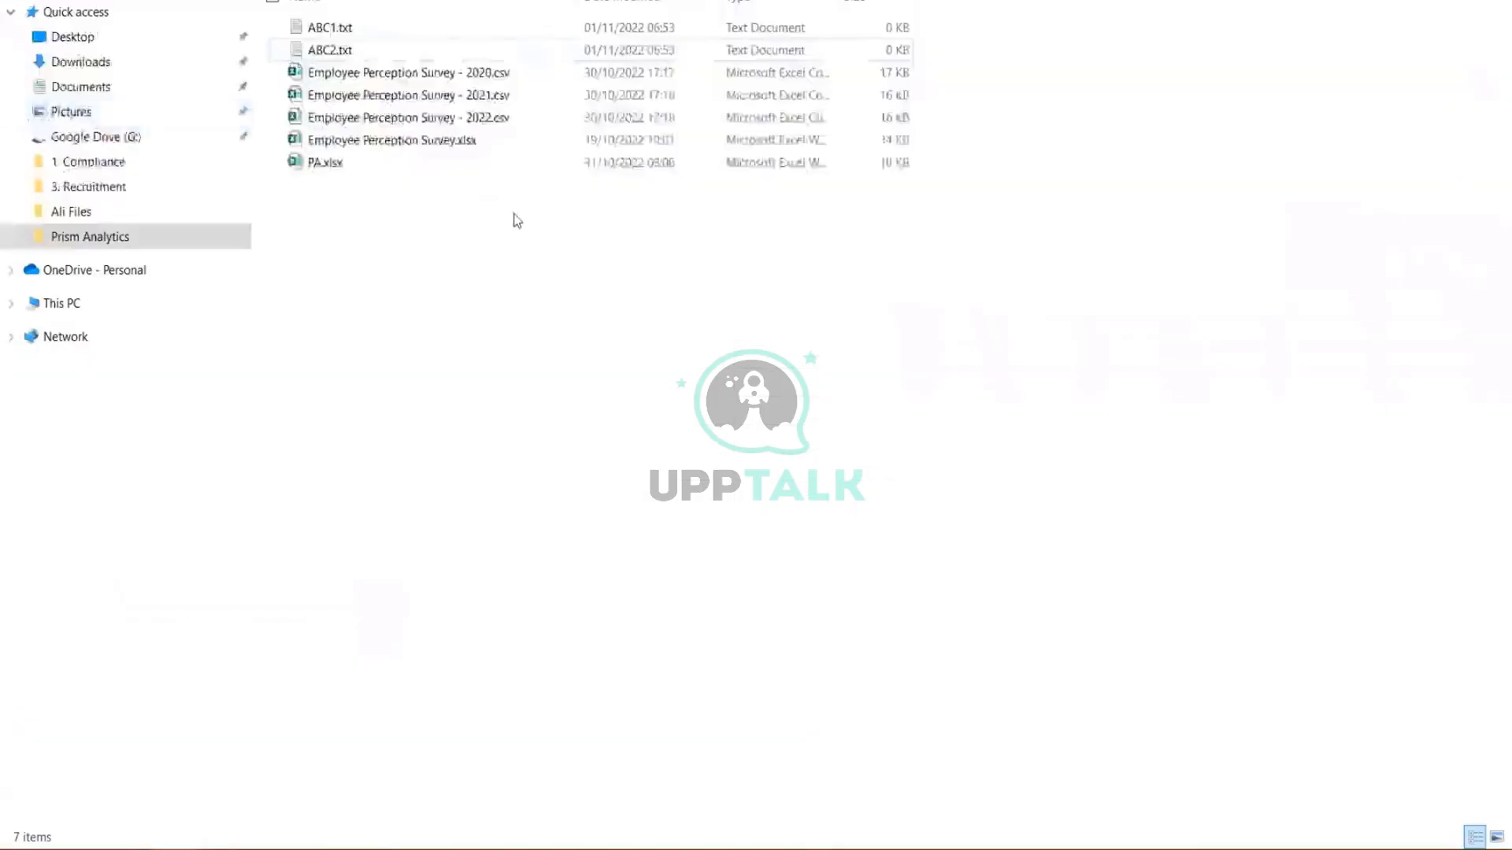
Step: In the Excel outline, append "< no of files must be less than 5K" to "External Data > File/sFTP" in cell B7
key("alt+Tab")
key("alt+Tab")
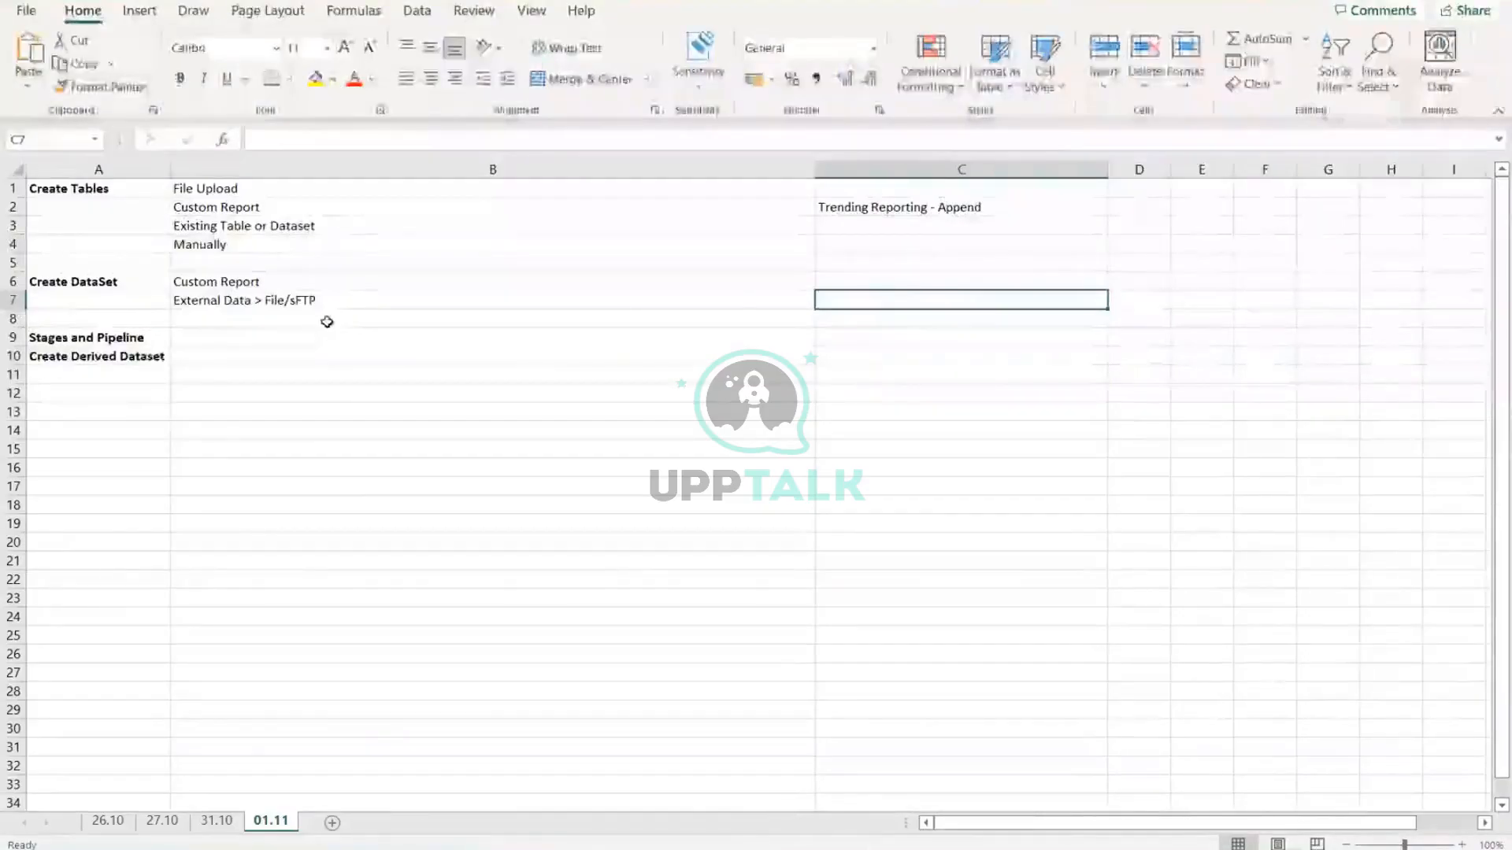
double_click(365, 300)
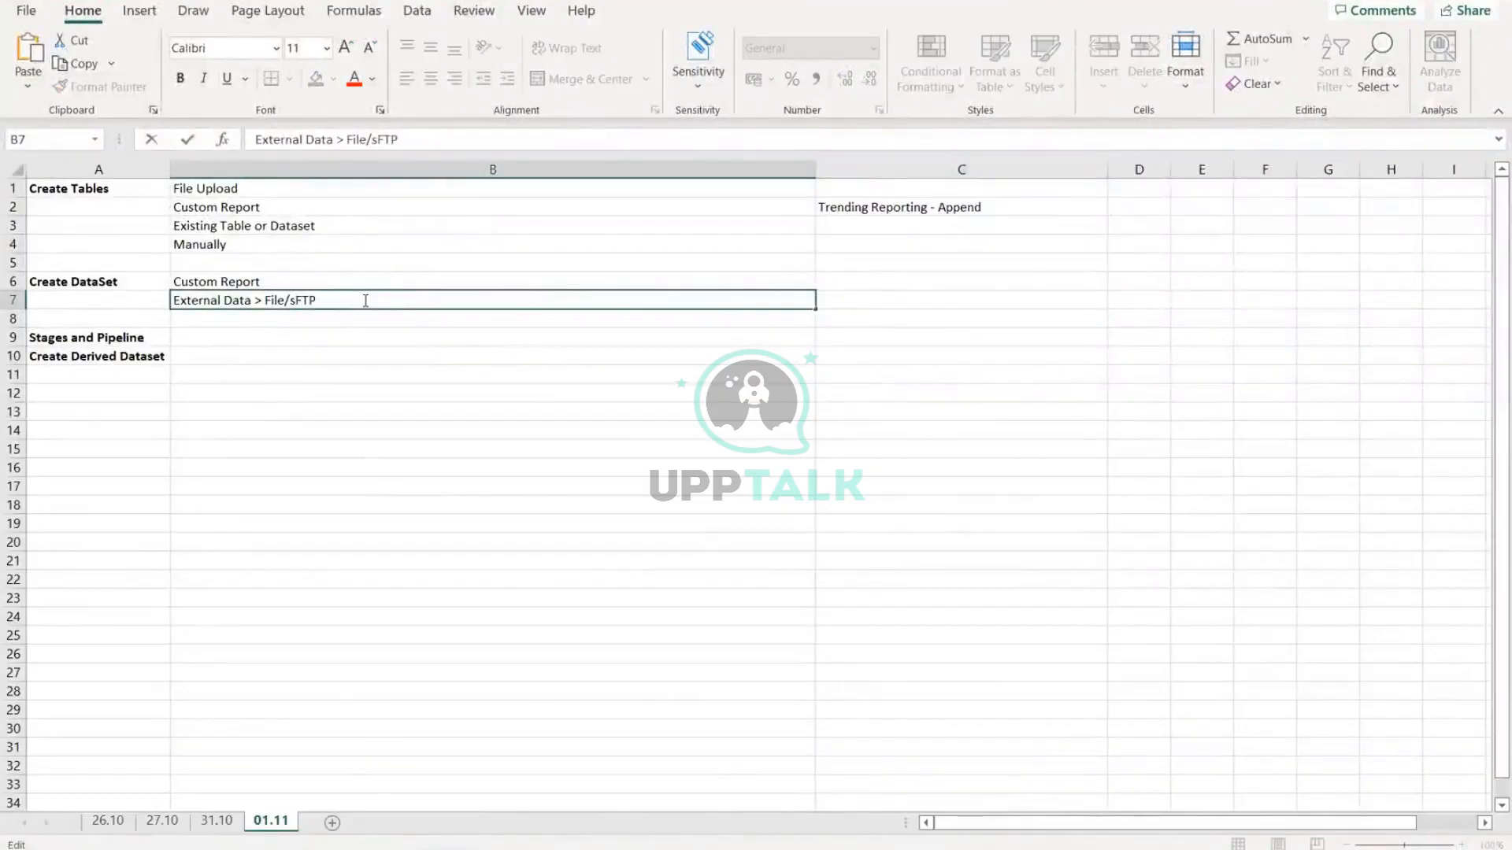
type("< no of files must be less th")
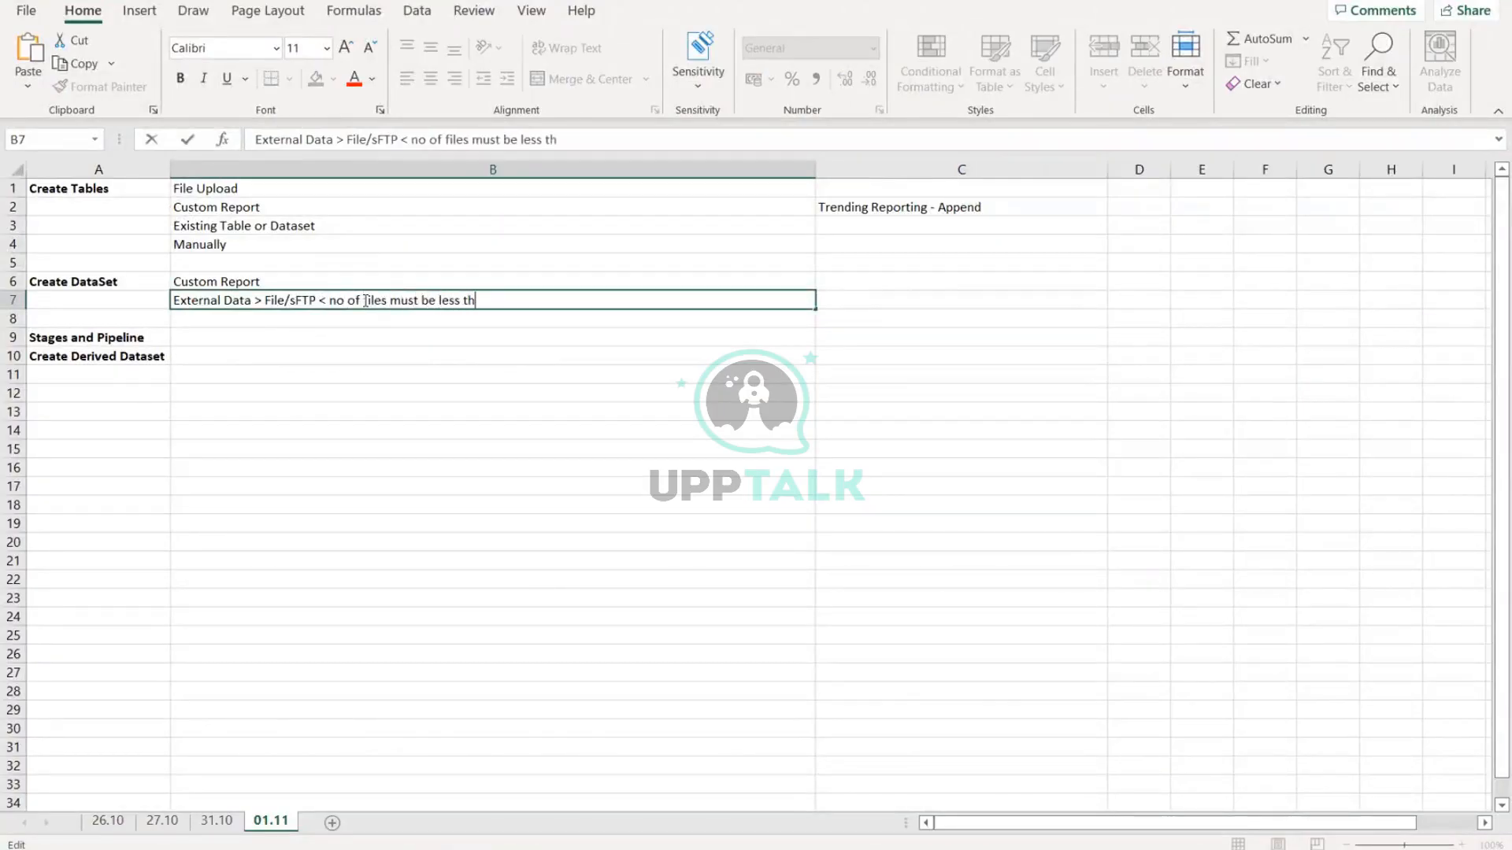
type("an 5K")
key("alt+Return")
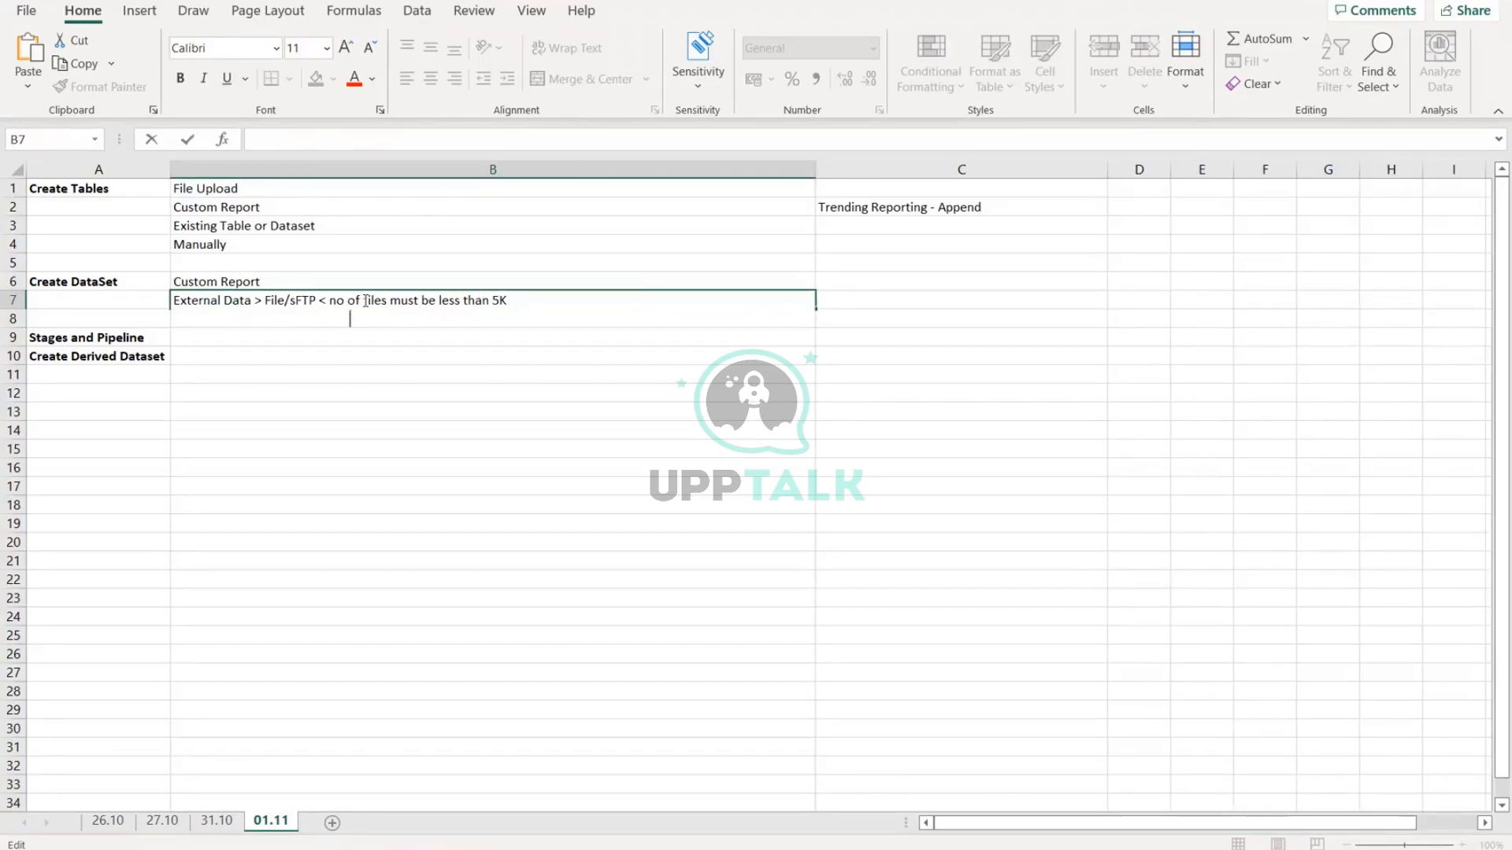
Step: Add an aligned second line to cell B7 reading "< total time to transfer data must be less than 5 hours"
key("BackSpace")
key("BackSpace")
key("BackSpace")
key("BackSpace")
key("BackSpace")
key("BackSpace")
key("BackSpace")
key("BackSpace")
key("BackSpace")
key("BackSpace")
key("BackSpace")
type("< total time to transfe")
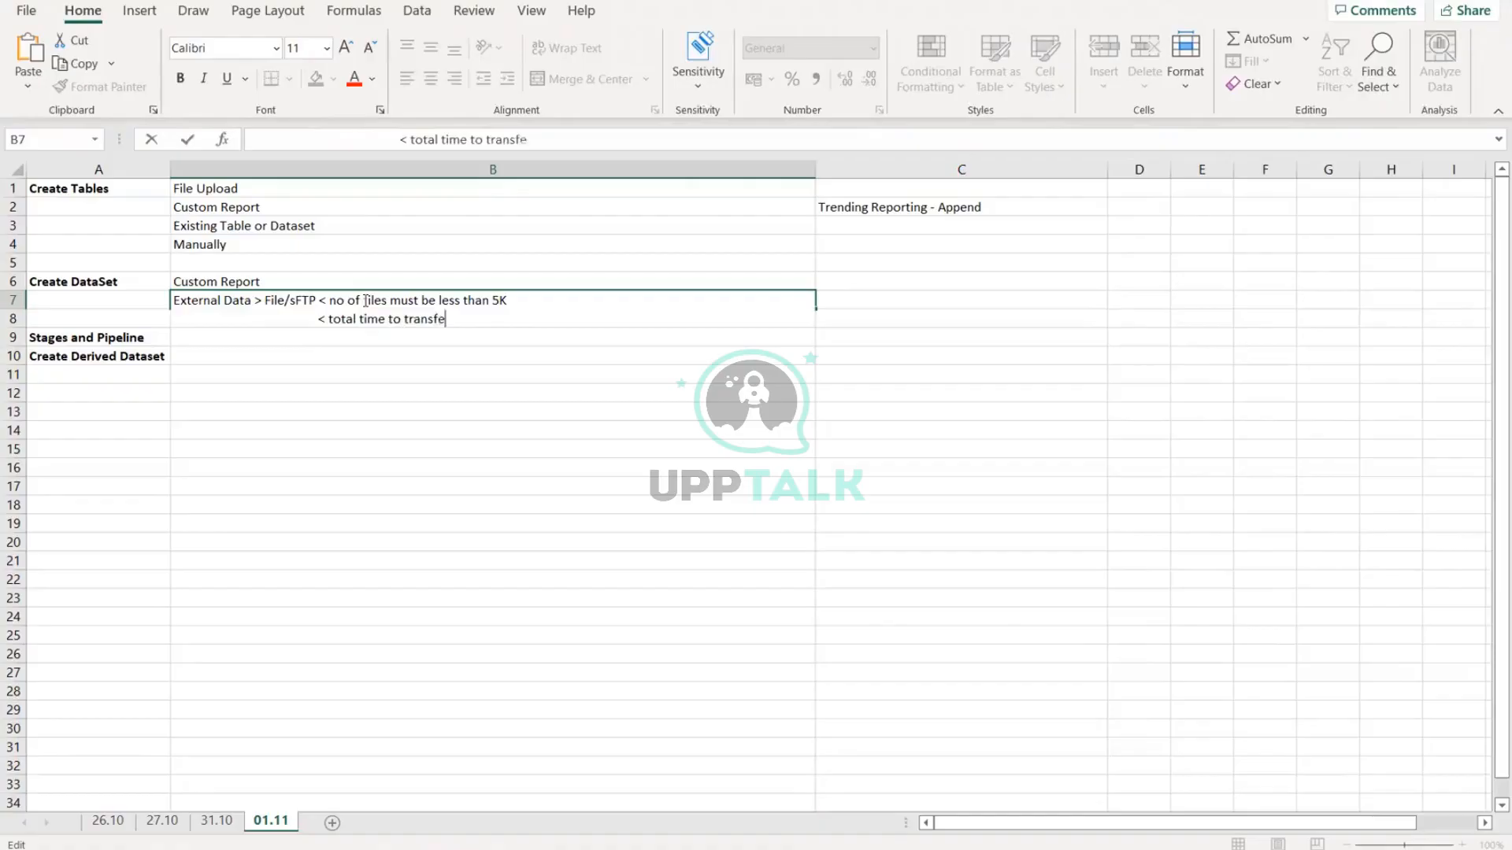
type("r data must be less tha")
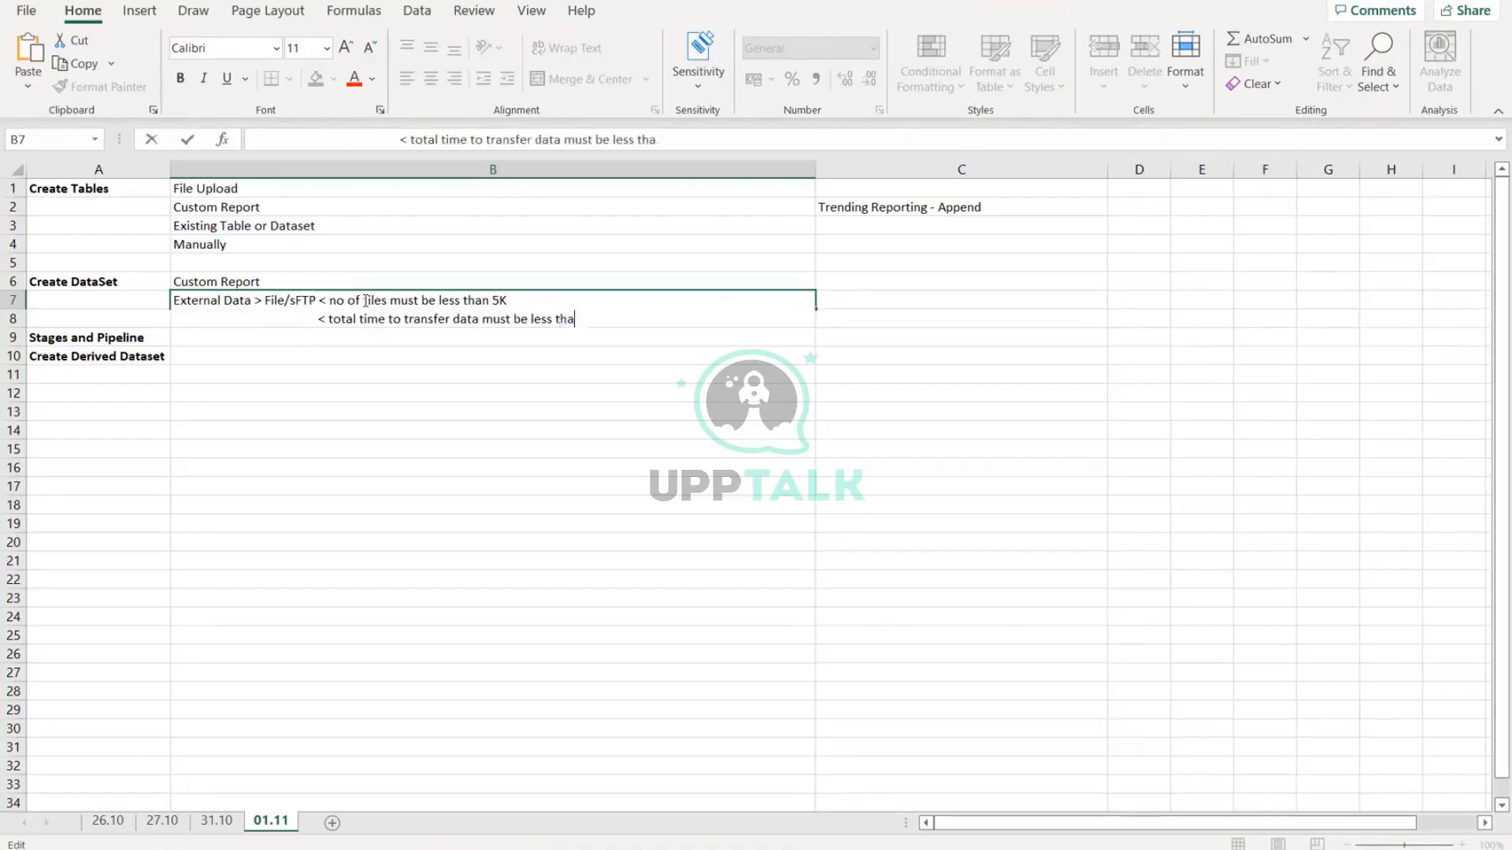
type("n 5 hours")
key("alt+Return")
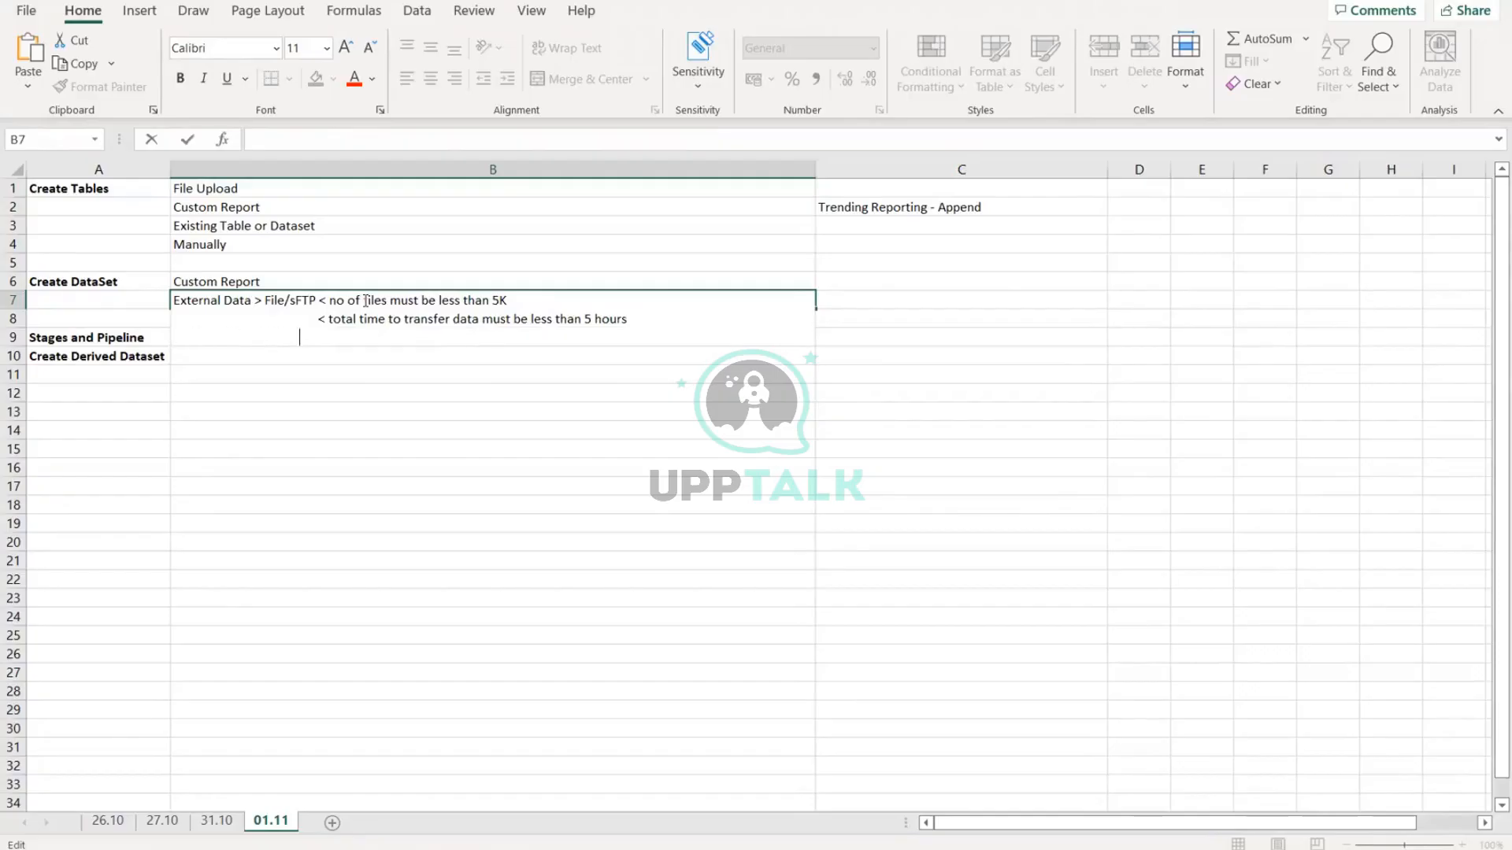
Step: Finish cell B7 with "< Each file on the server should be less than 1 GB compressed (Less than 10 GB UComp)" as an aligned third line
type("< Each file")
type("ho")
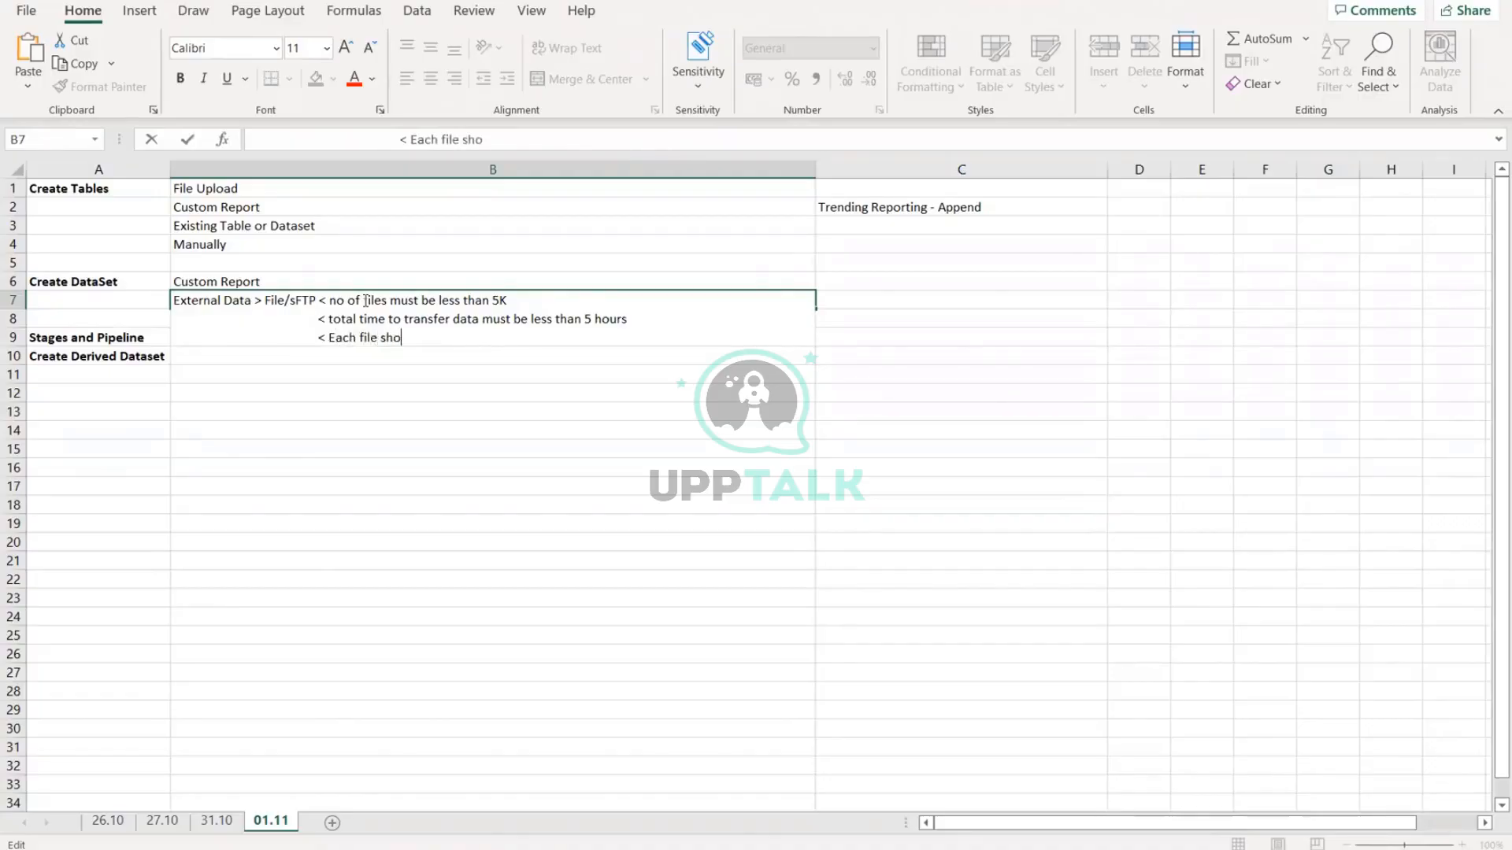
key("BackSpace")
key("BackSpace")
key("BackSpace")
type("on the server should be le")
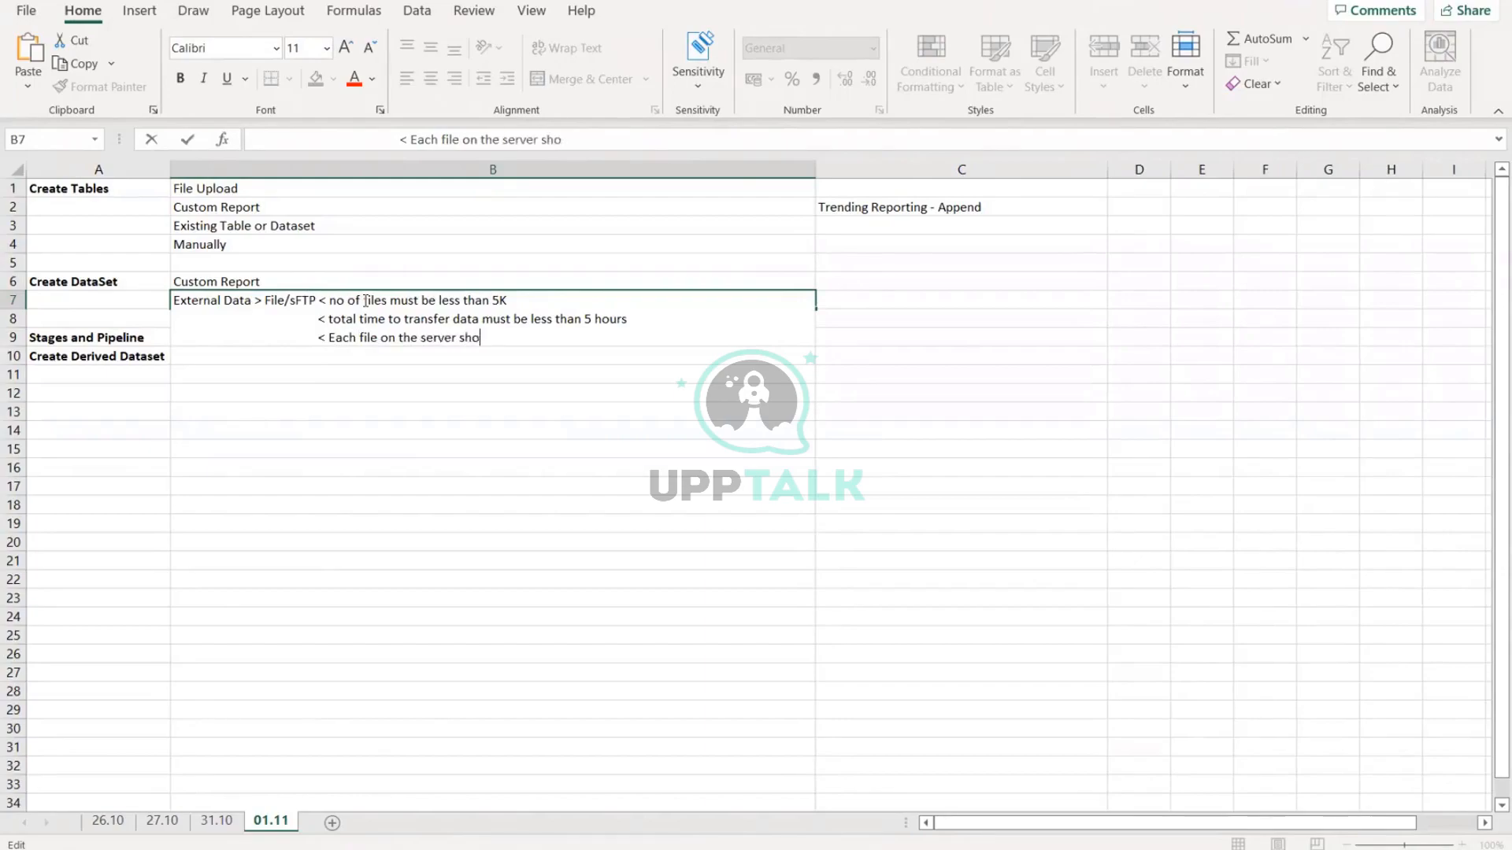
type("ss than 1 G")
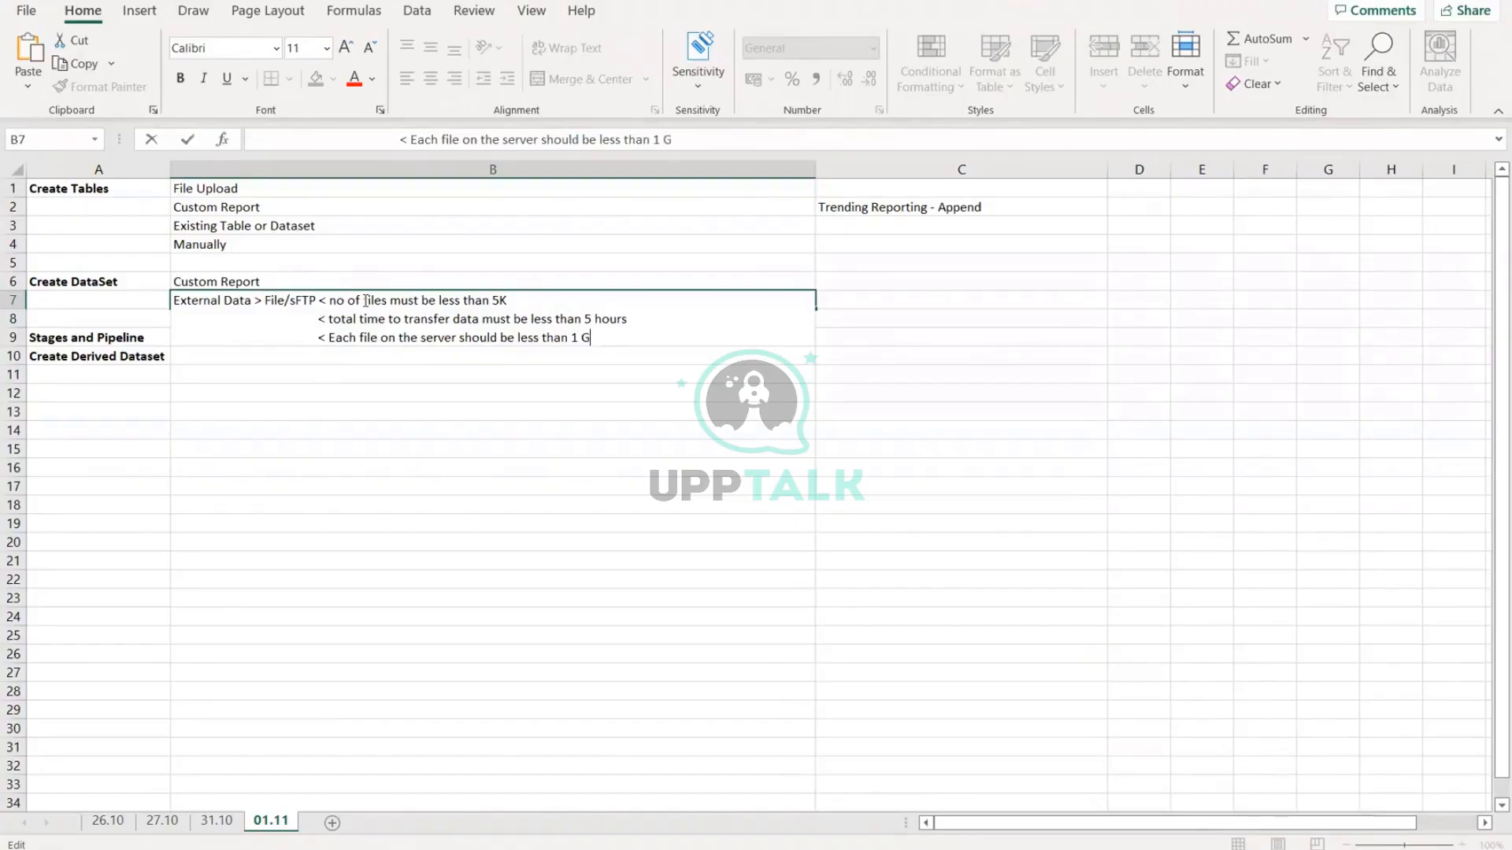
type("B compressed (Le")
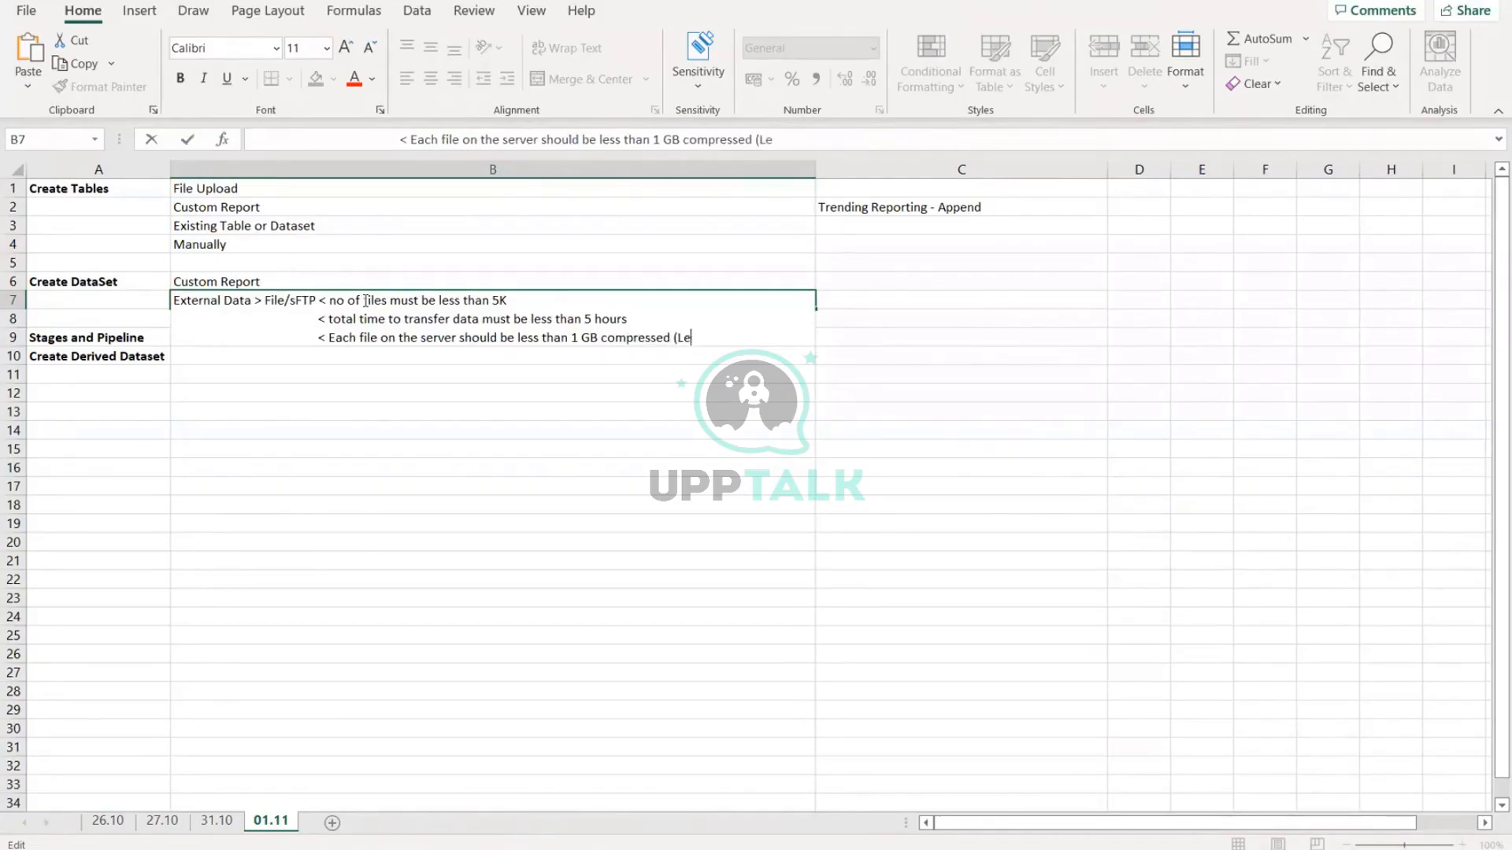
type("ss than 10 GB UC")
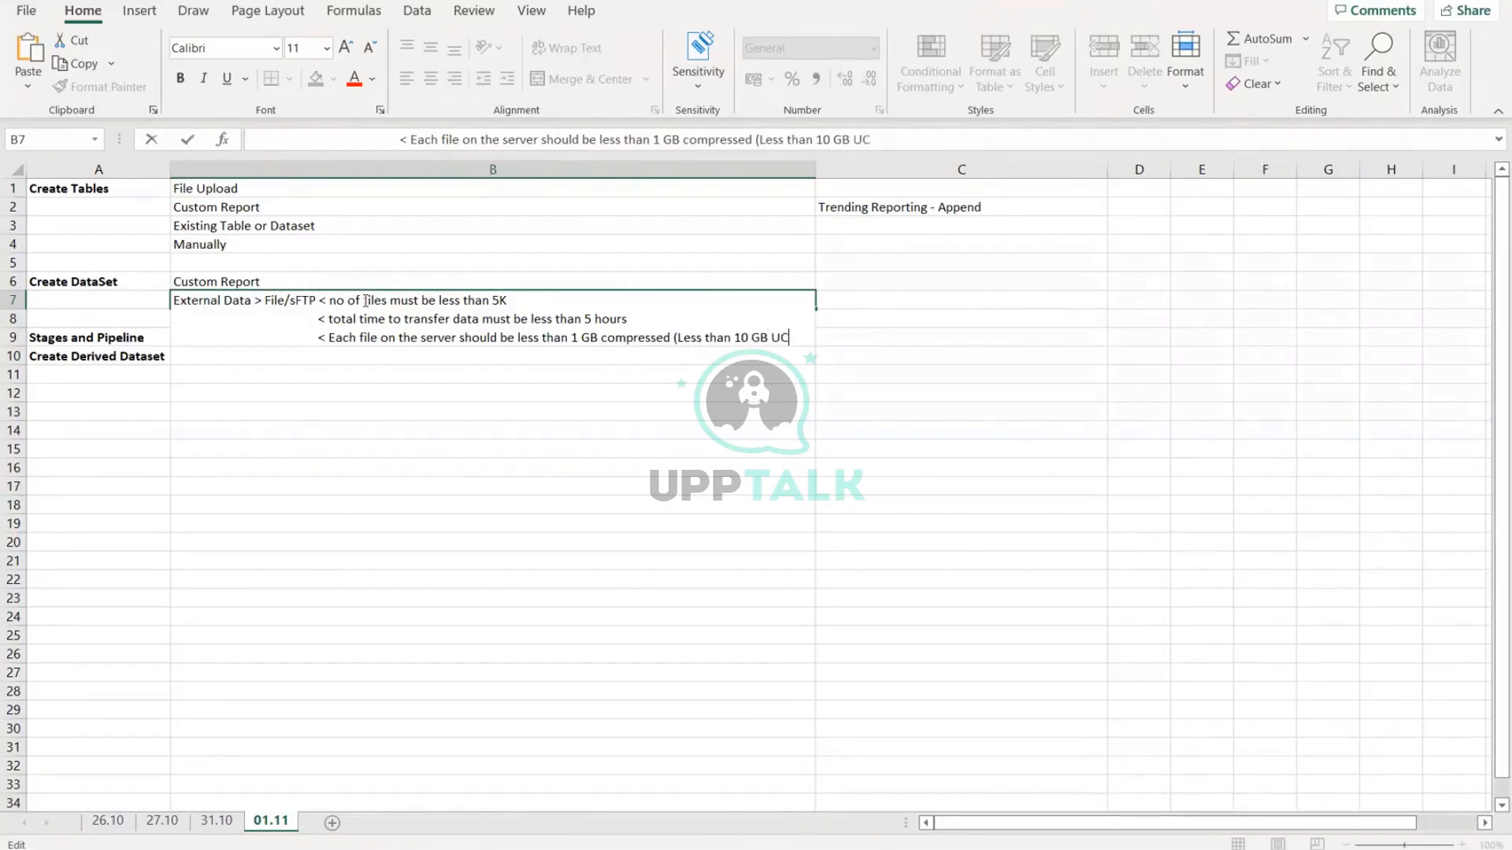
type("omp)")
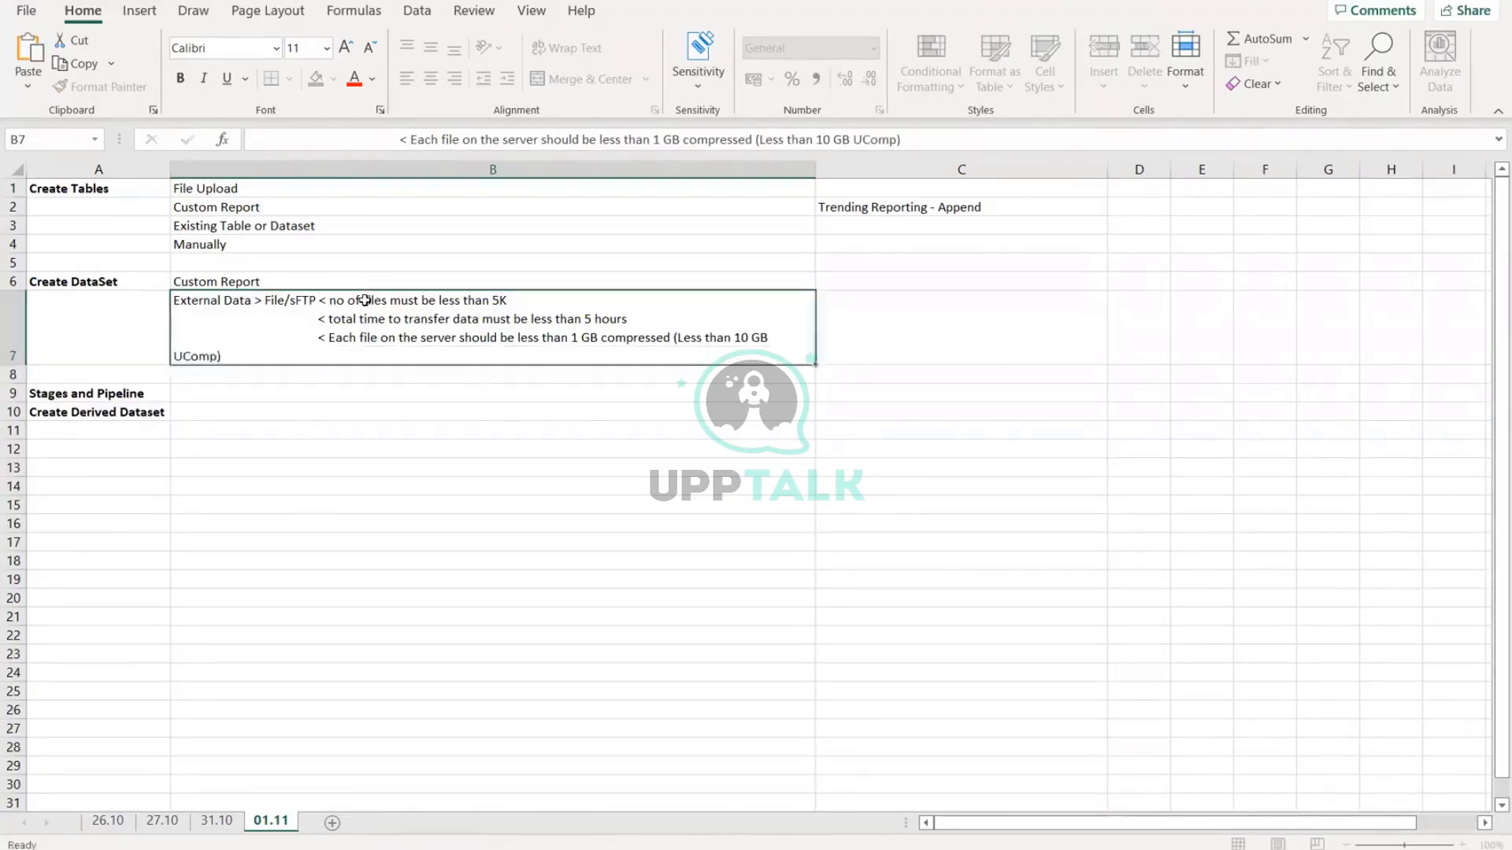
key("Return")
Step: Widen column B until the file size line fits on one line and shrink row 7 to its three text lines
left_click(807, 209)
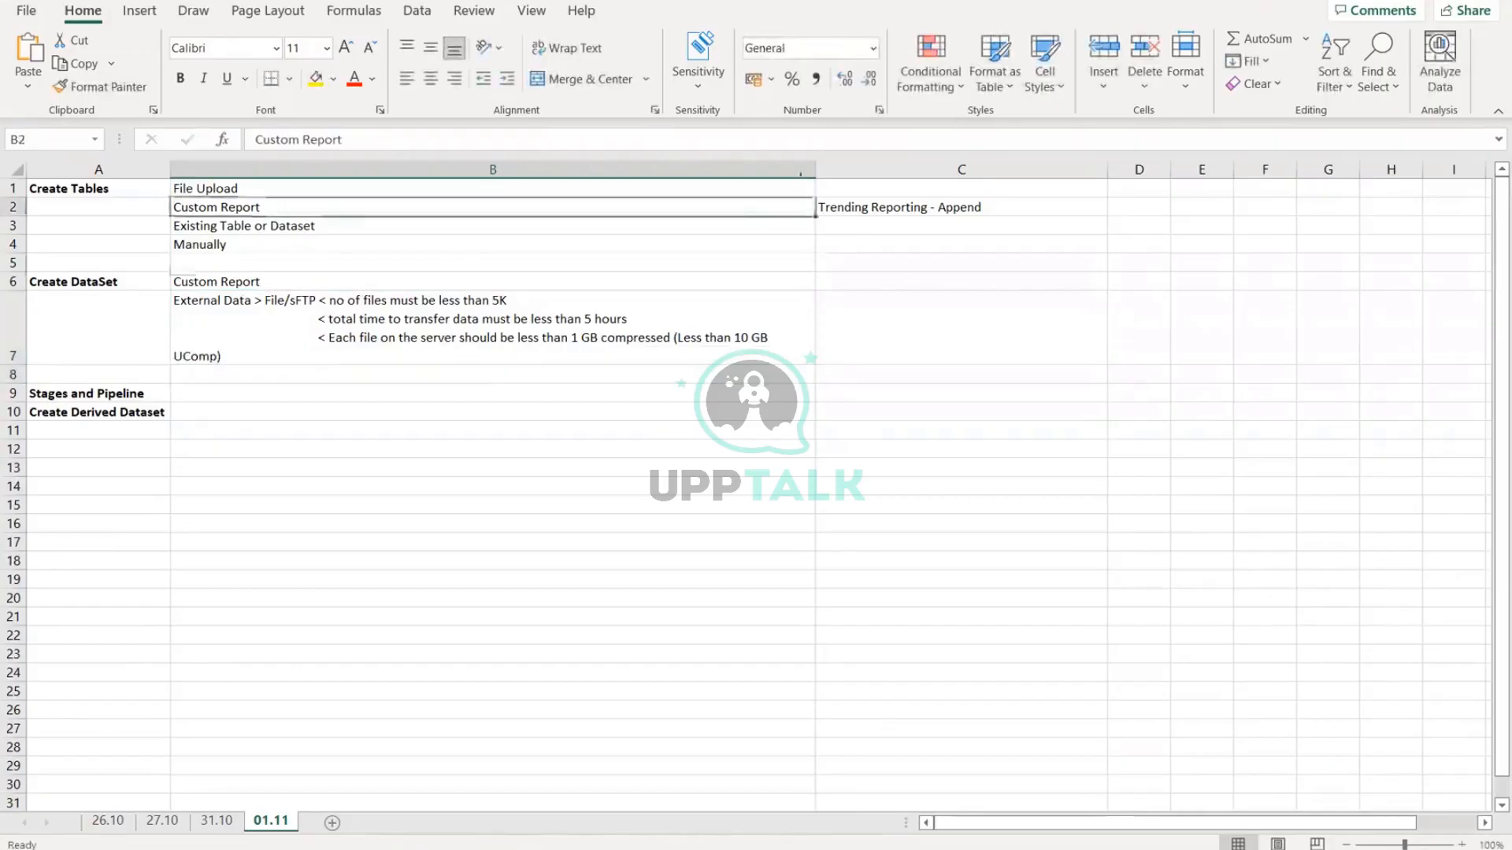
left_click_drag(815, 169, 1016, 182)
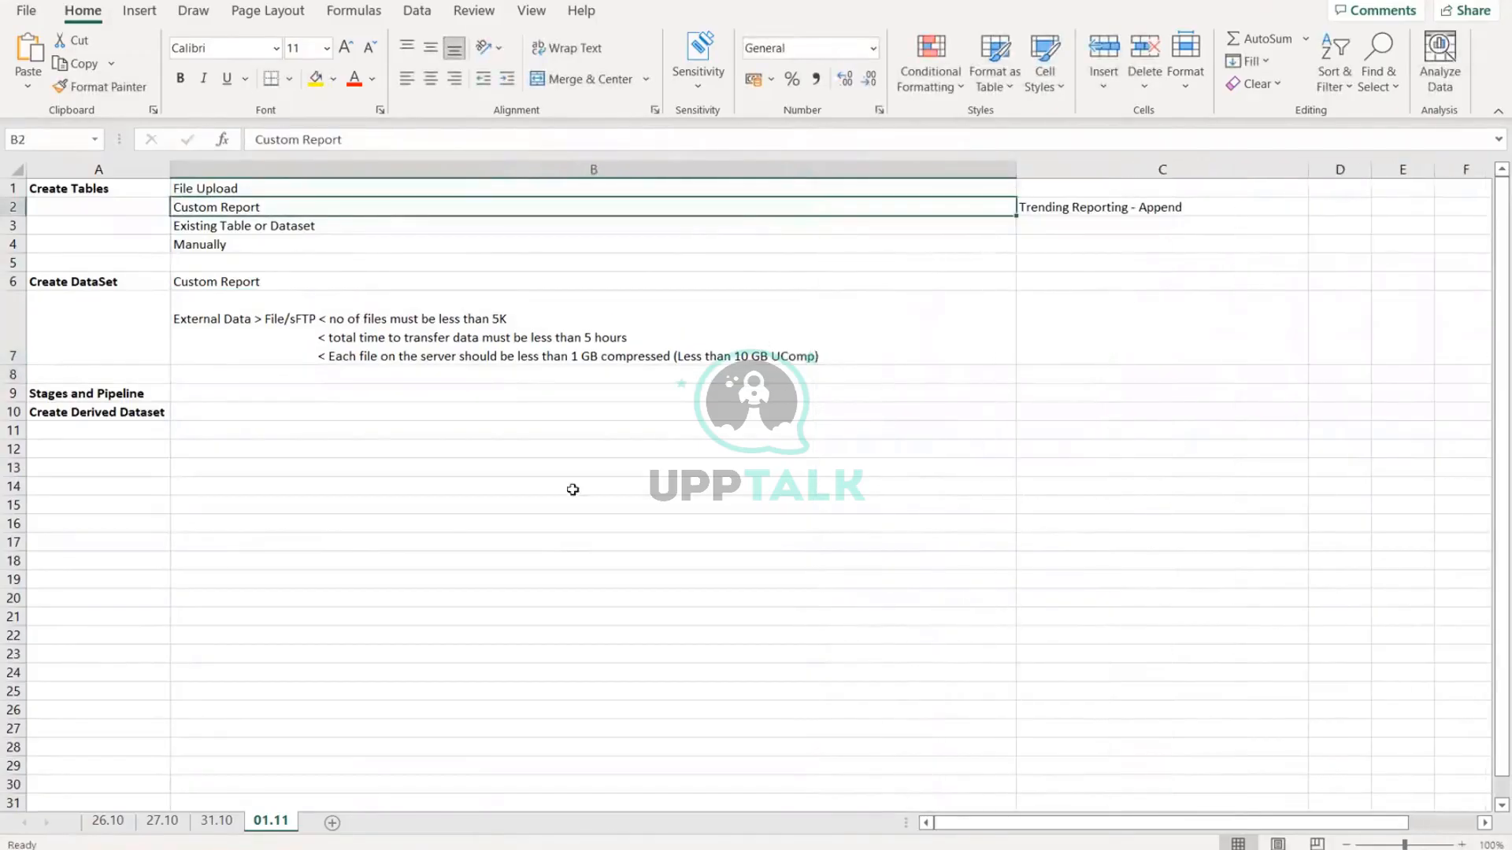
left_click(478, 543)
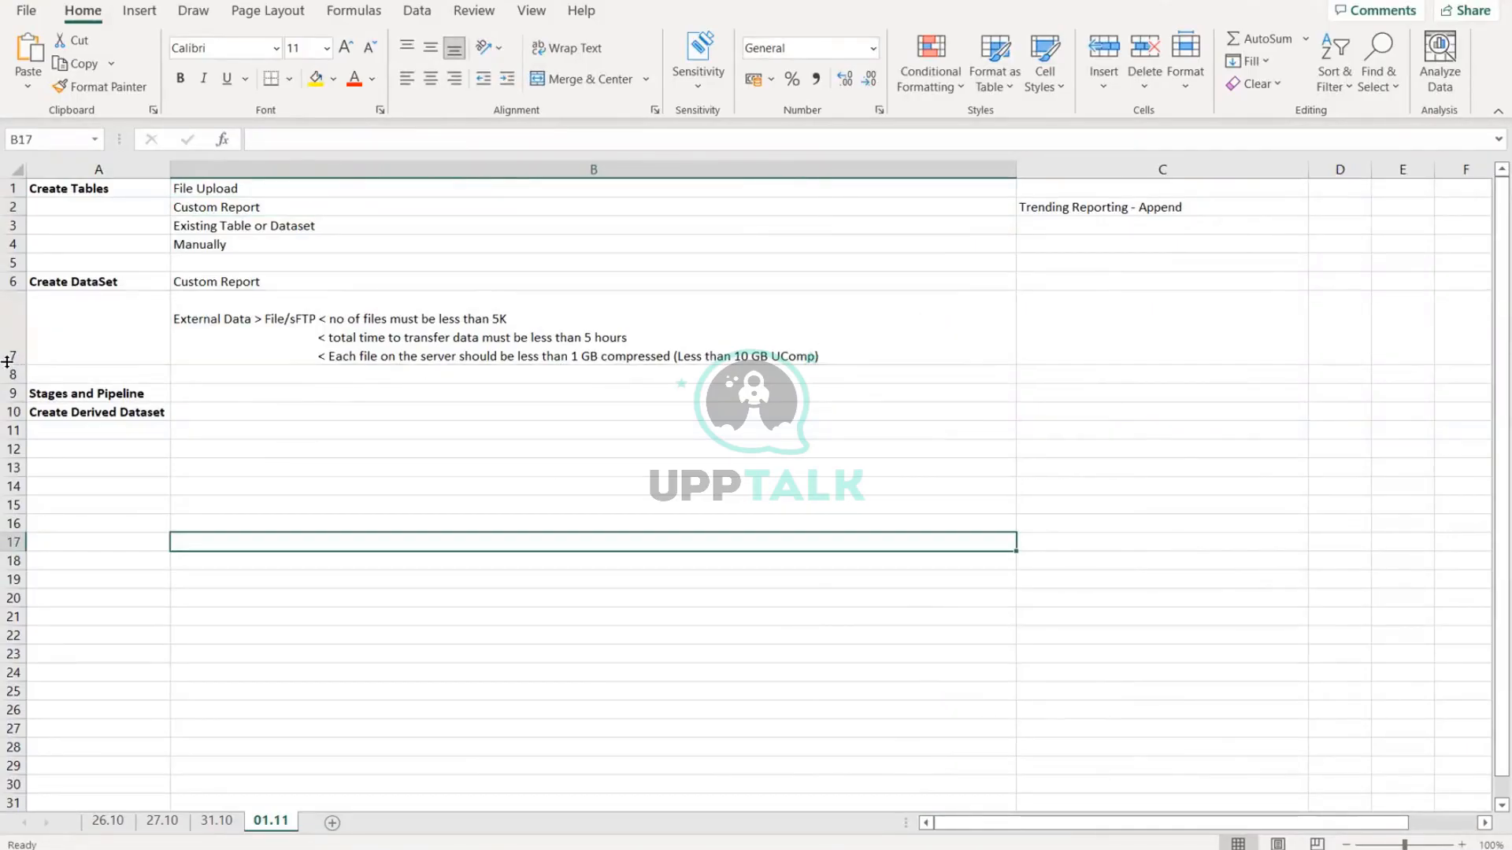
left_click_drag(12, 364, 12, 346)
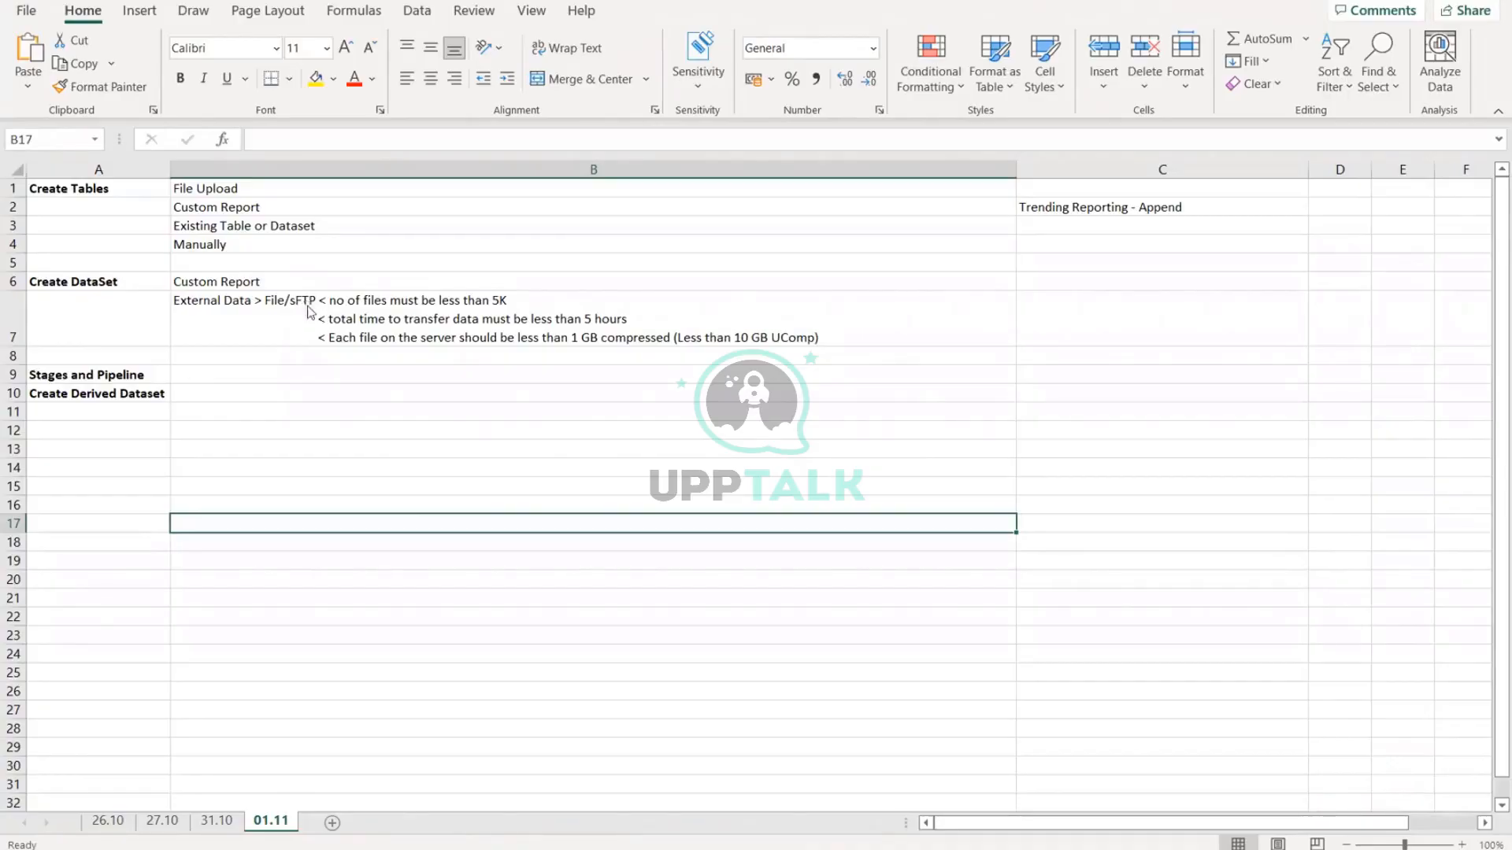
Step: Return to Workday, cancel the Parse page of the uploaded survey file and discard its changes
key("alt+Tab")
key("alt+Tab")
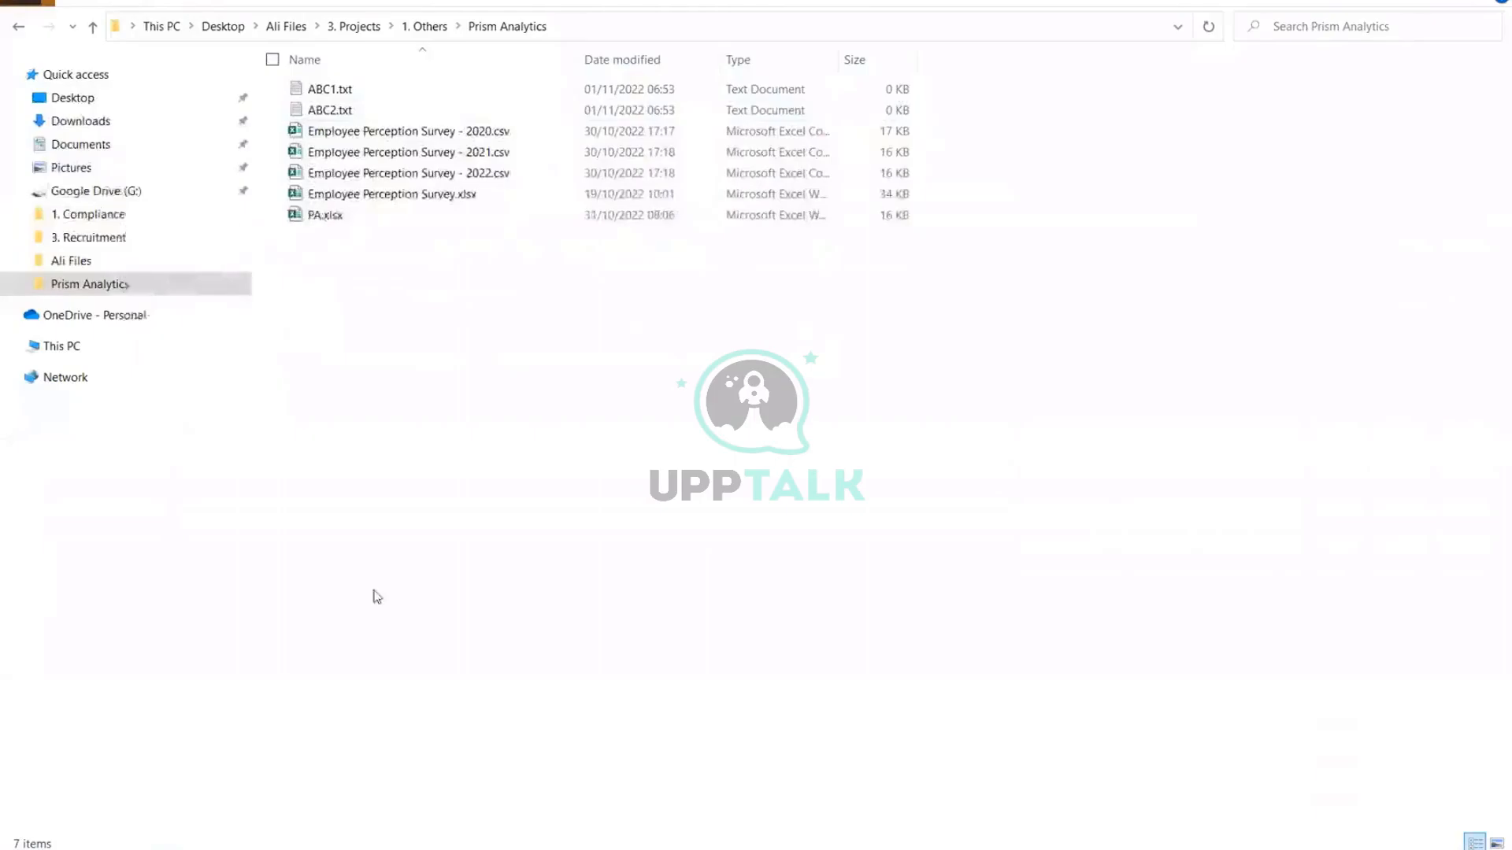
left_click(212, 799)
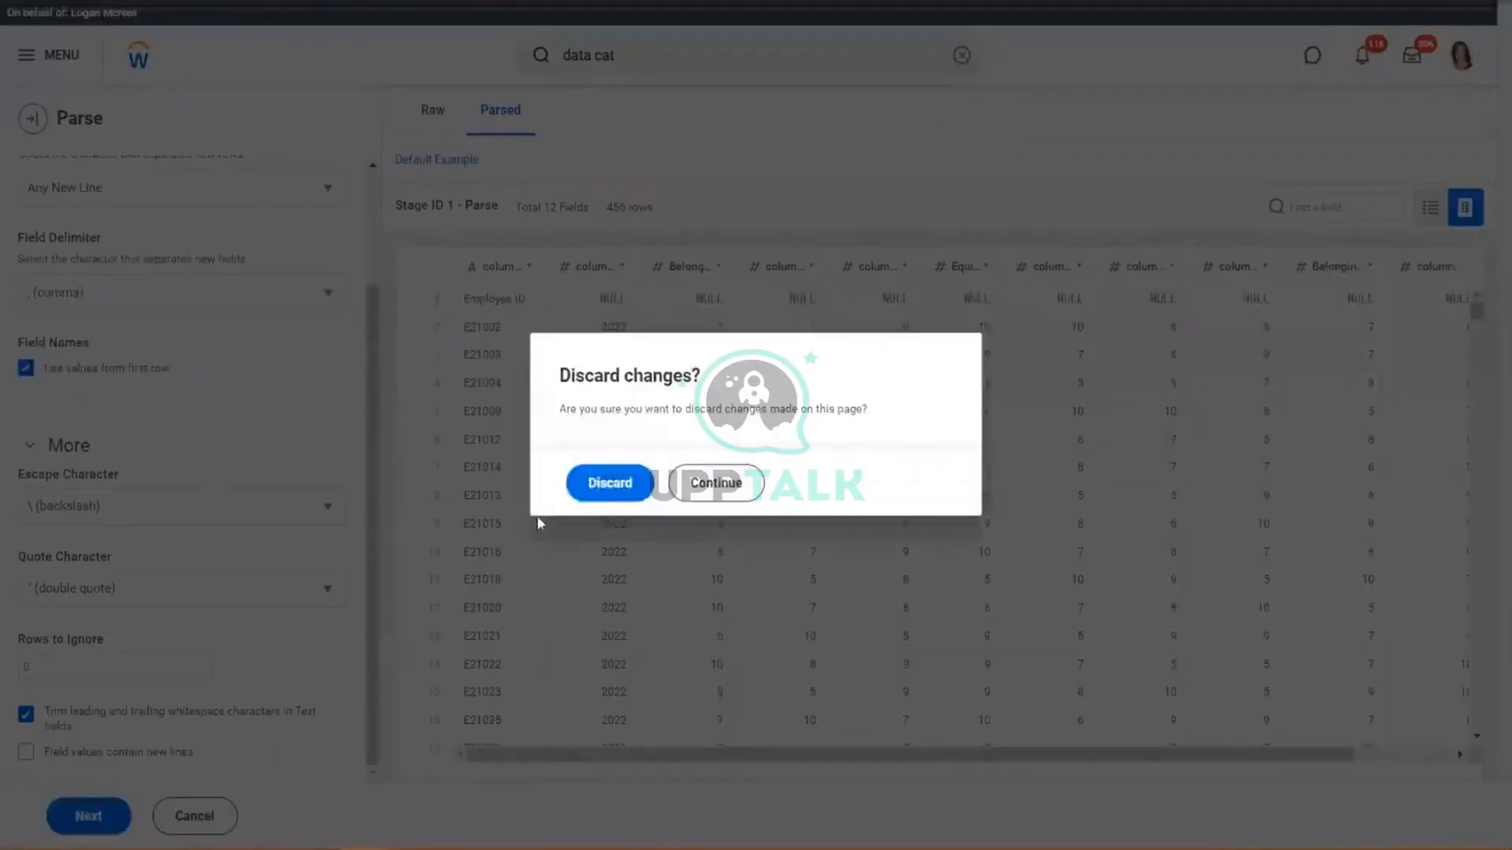
left_click(606, 483)
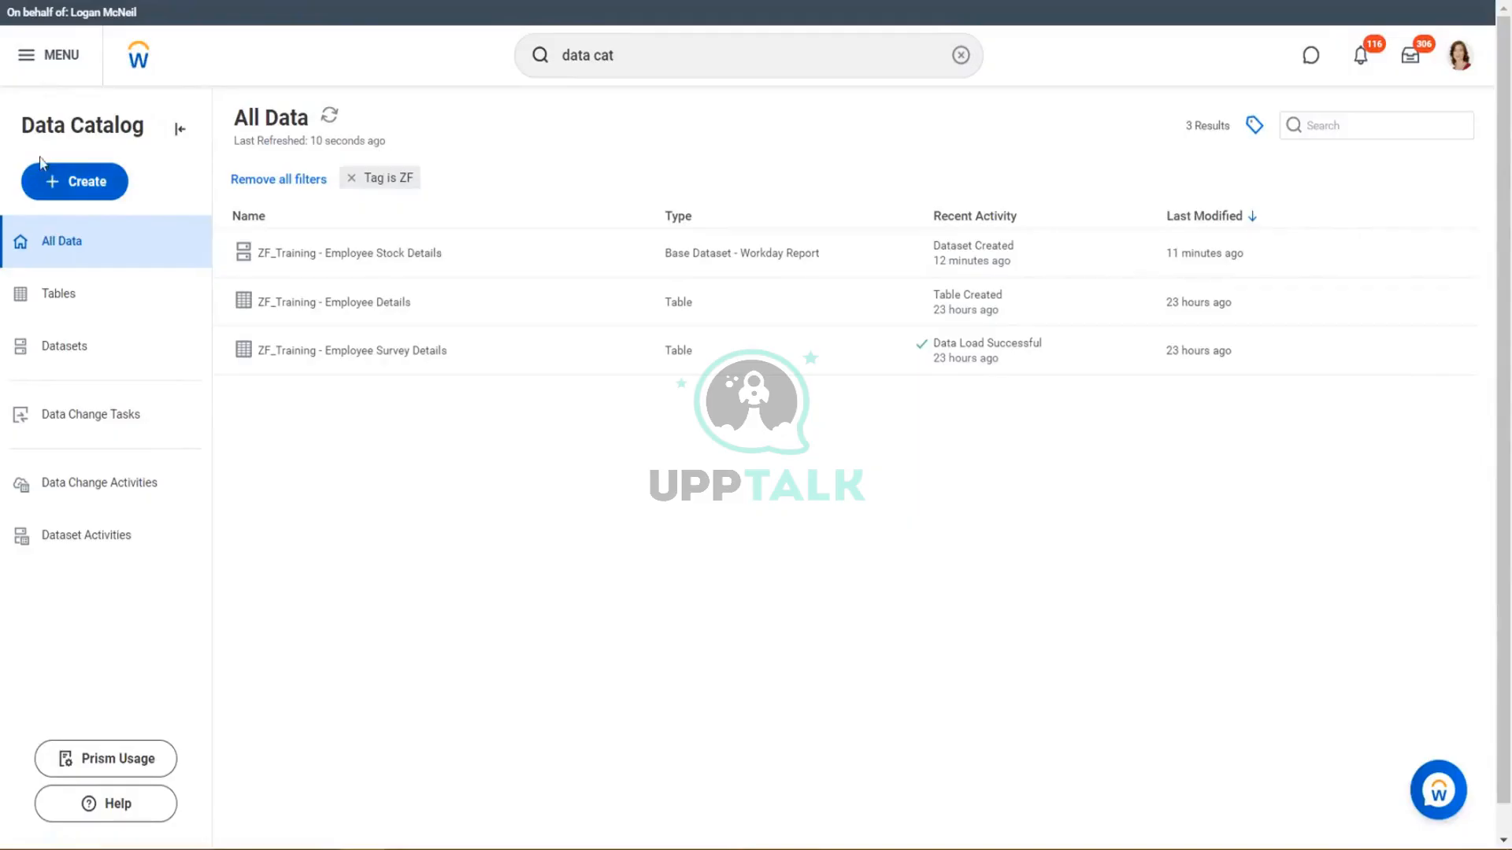
Step: Create a base dataset from the file "Employee Perception Survey - 2022.csv" and open it at the Parse stage
left_click(53, 192)
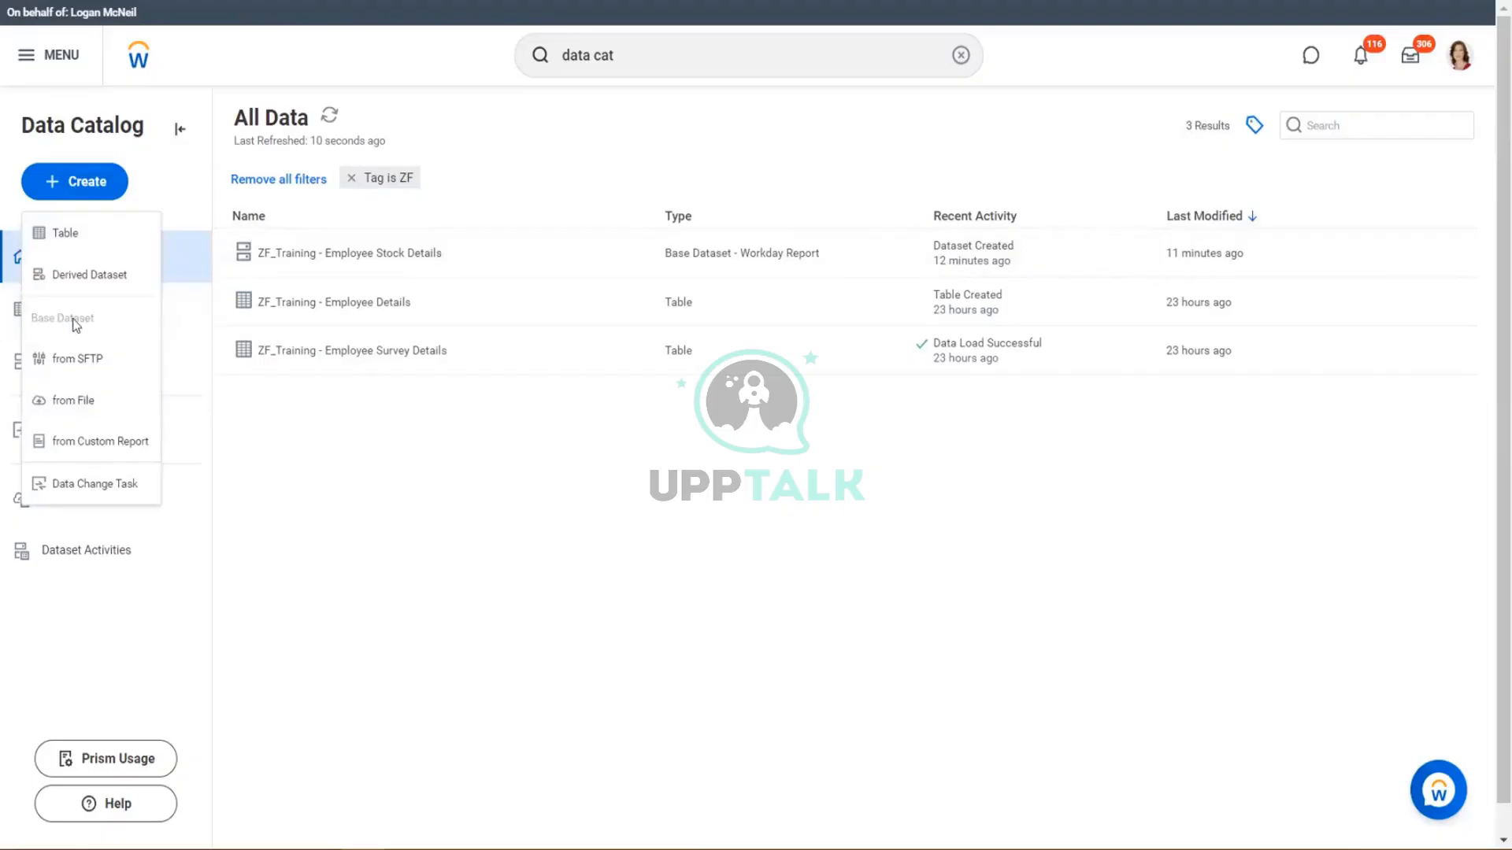
left_click(65, 405)
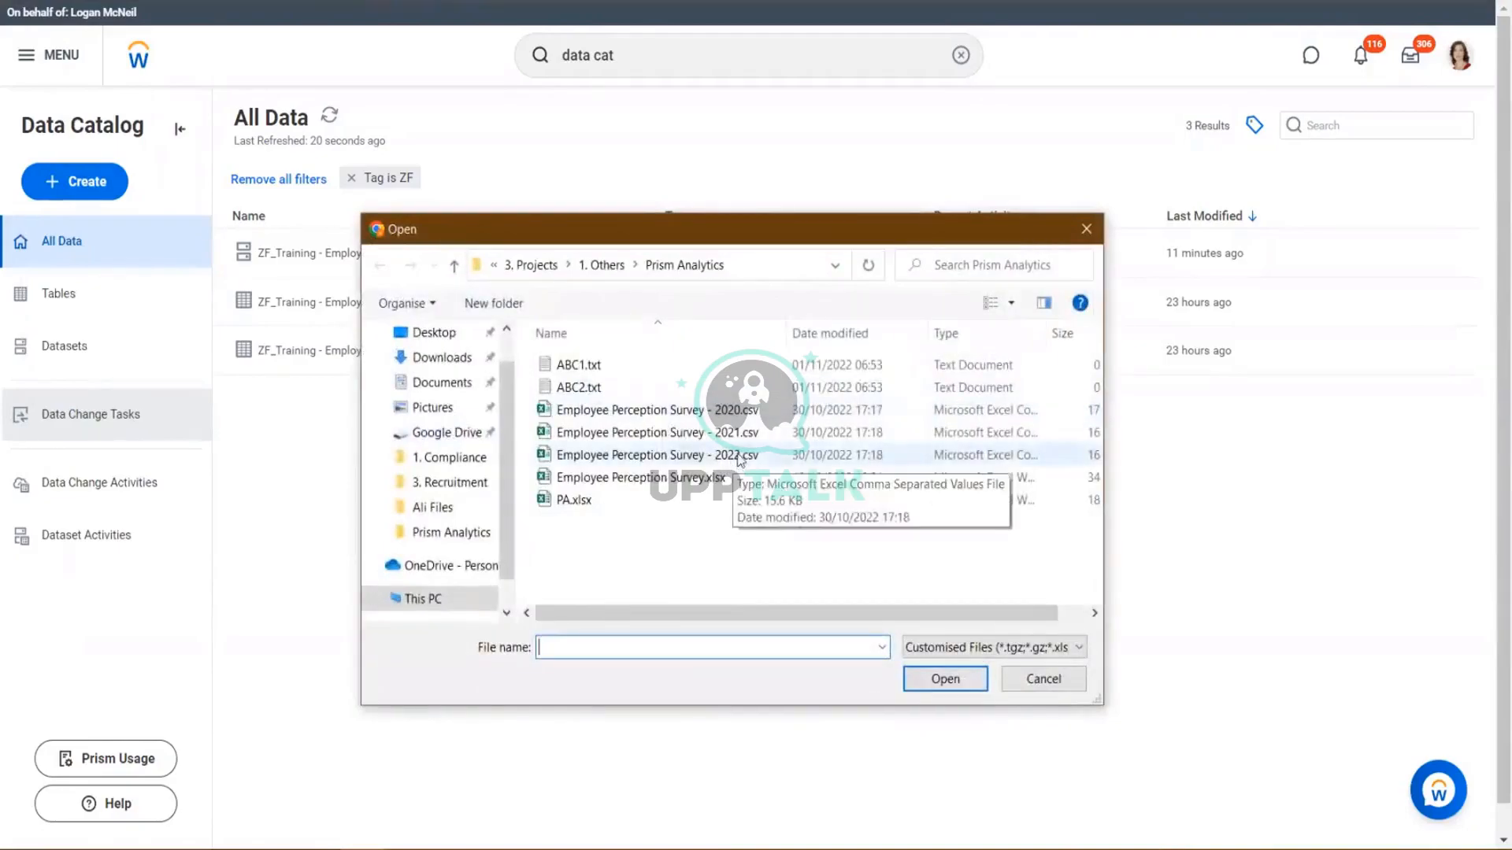
left_click(650, 457)
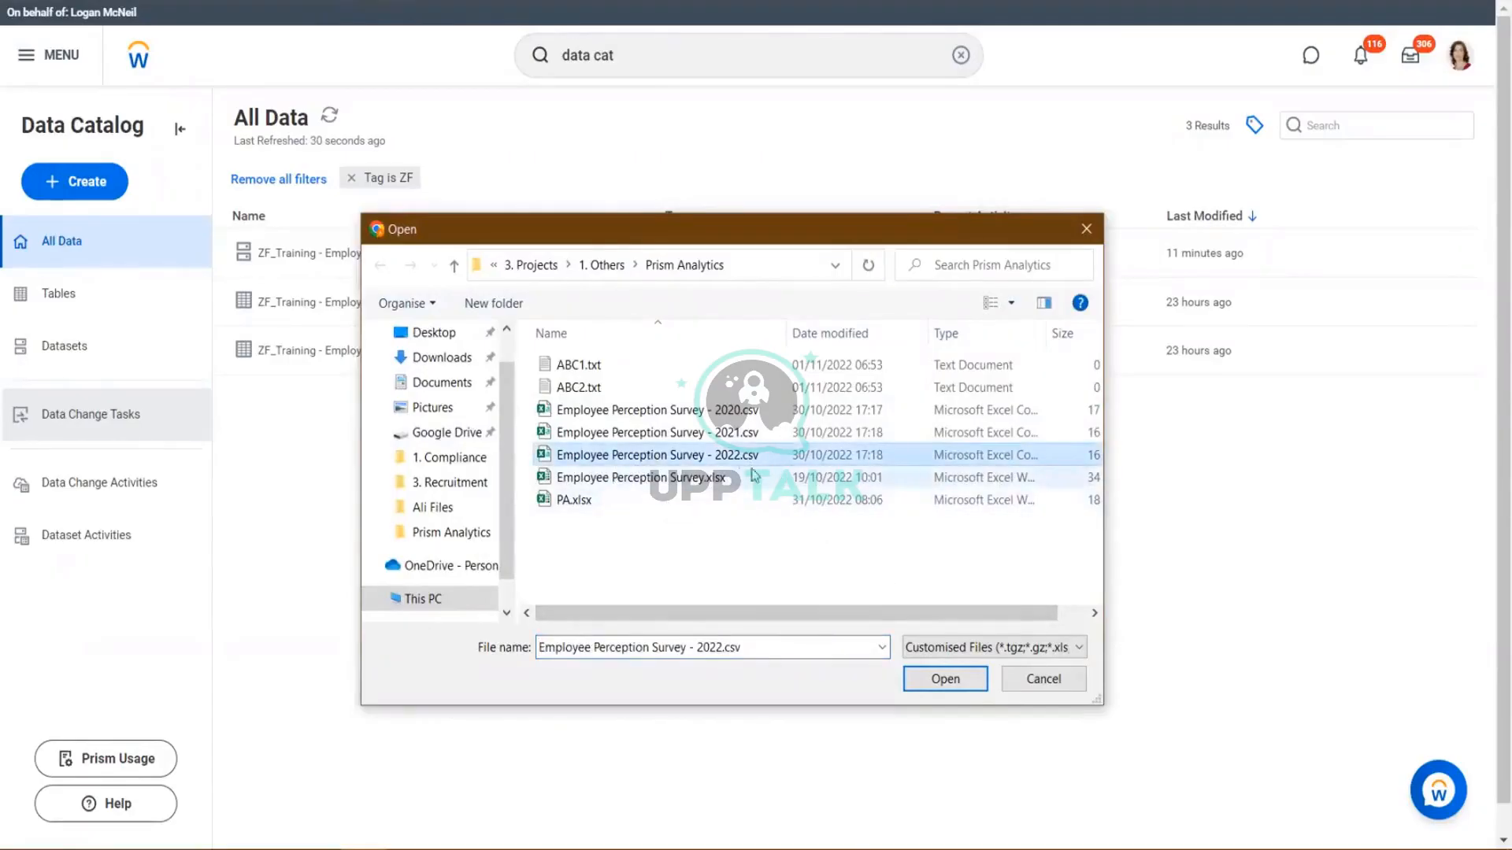
left_click(969, 682)
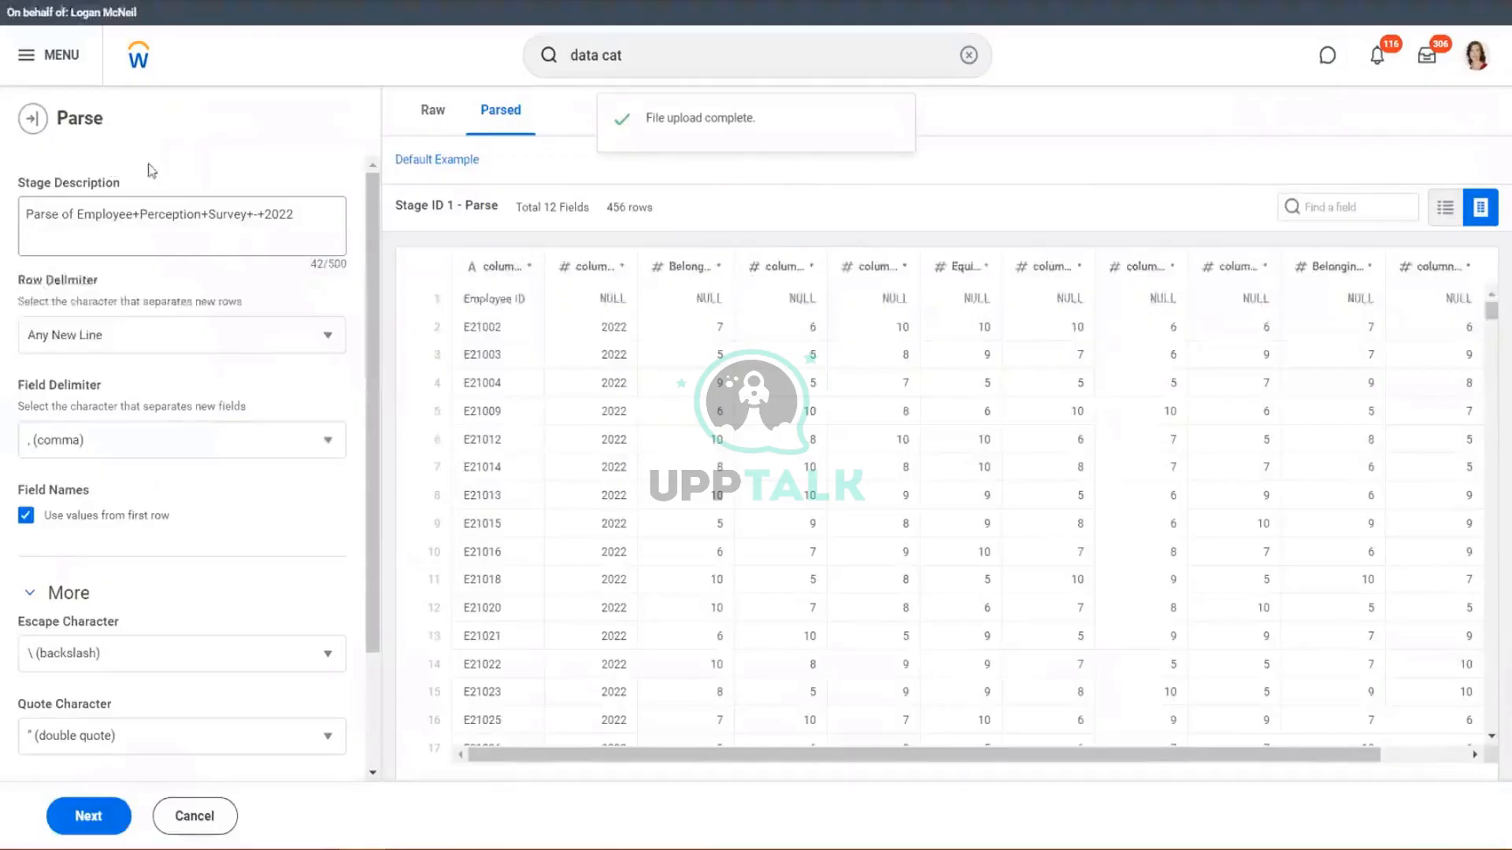
left_click_drag(107, 122, 63, 123)
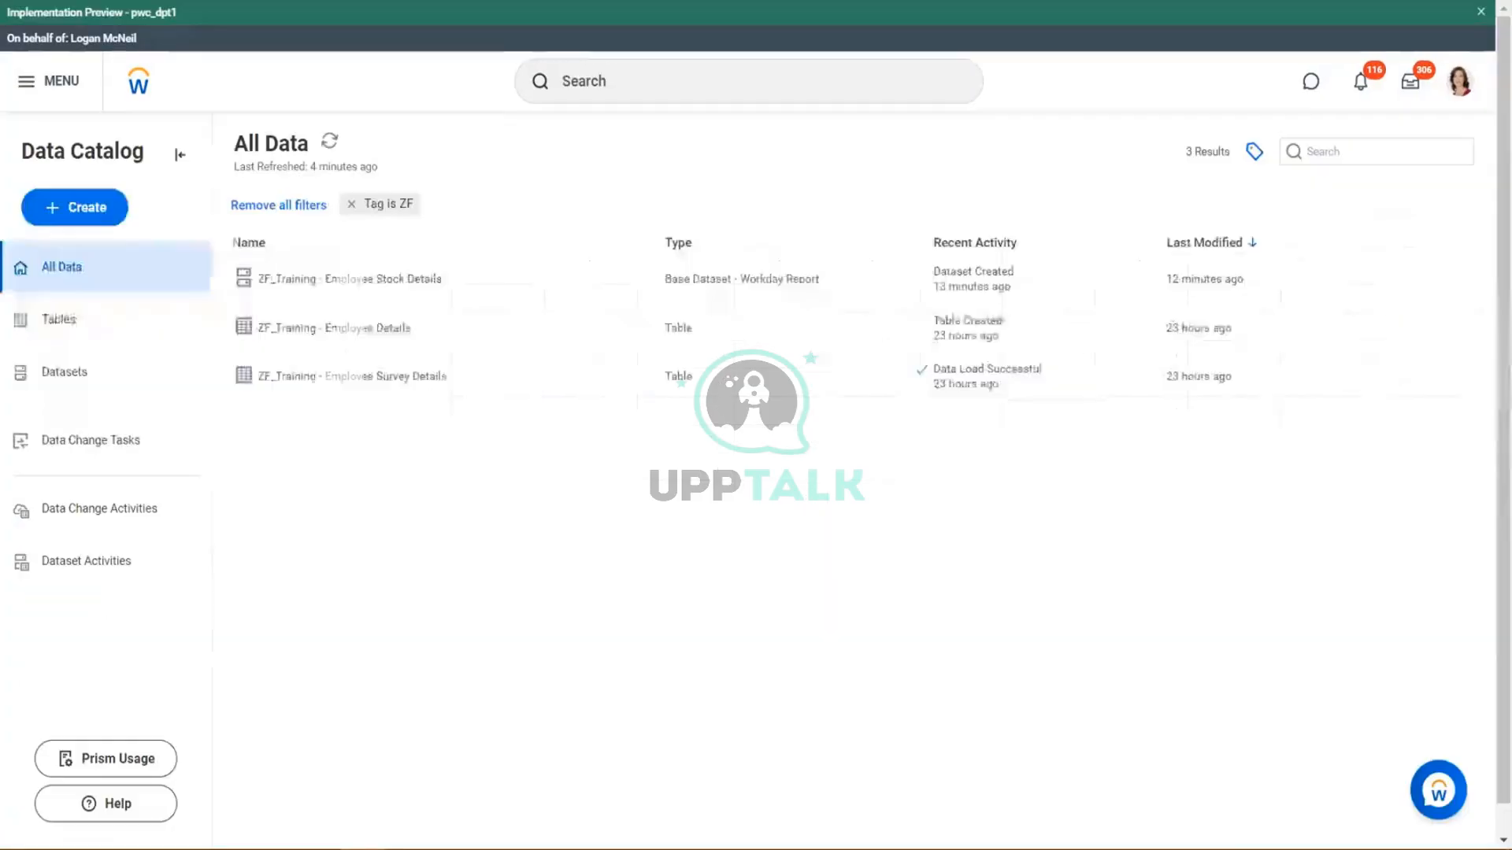
Step: Start a new table in the Data Catalog and name it "ZF_Training - Employee Details1"
left_click(39, 206)
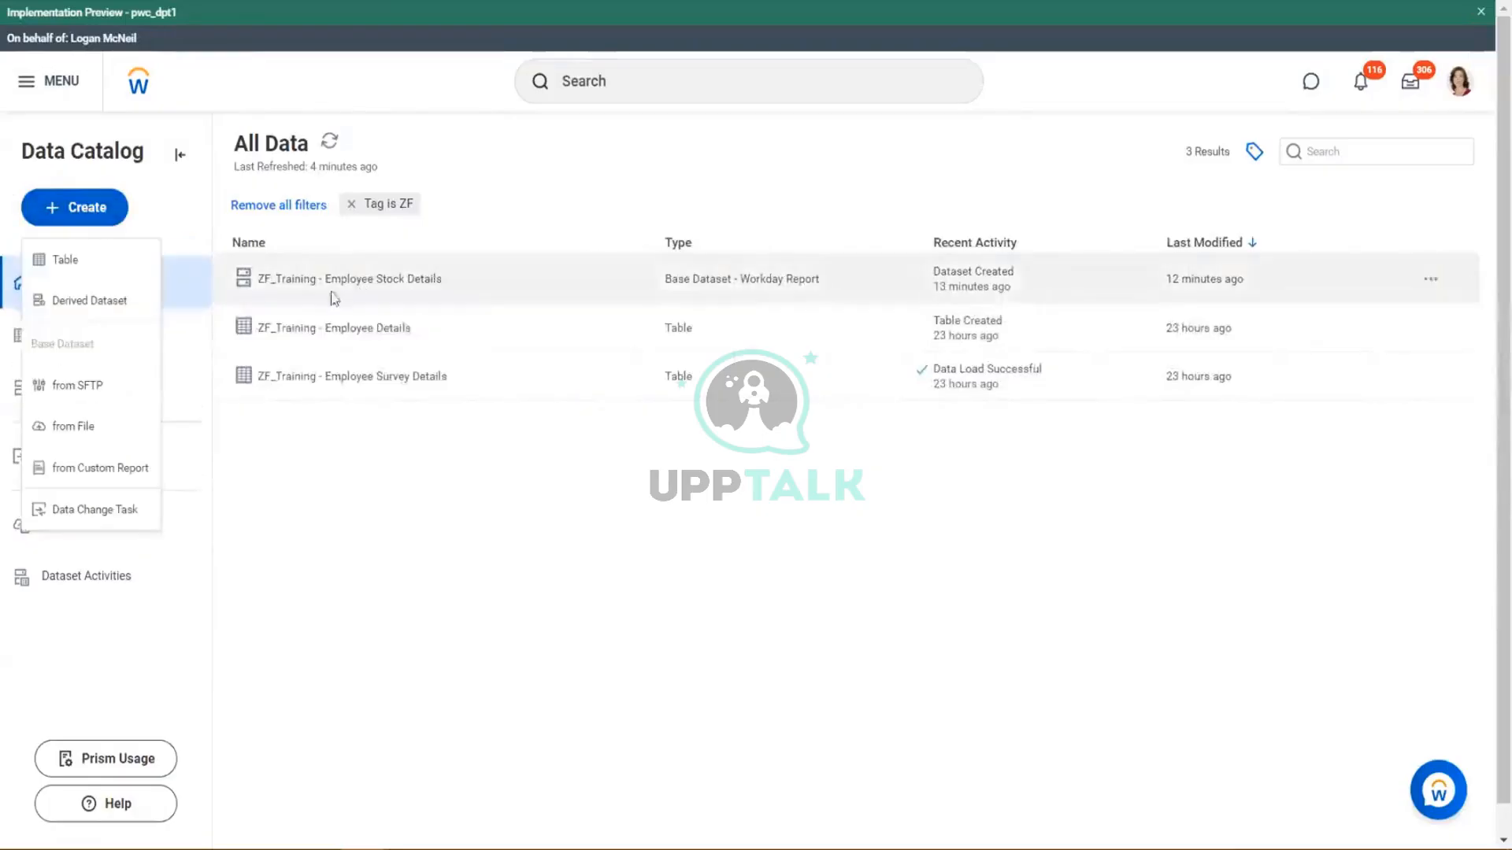
left_click(40, 266)
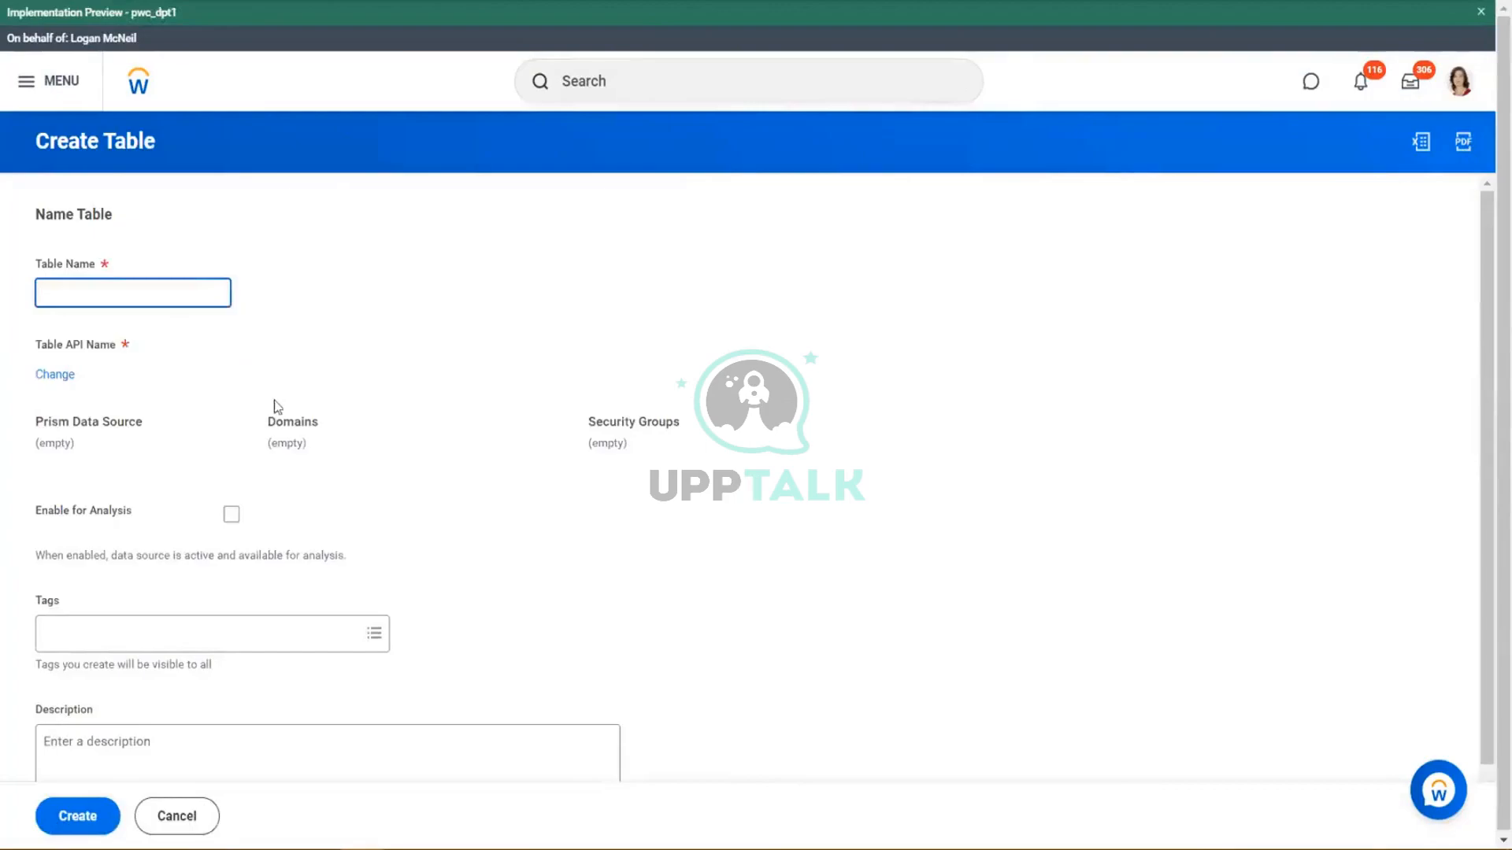
scroll(168, 407, "down", 1)
left_click(158, 234)
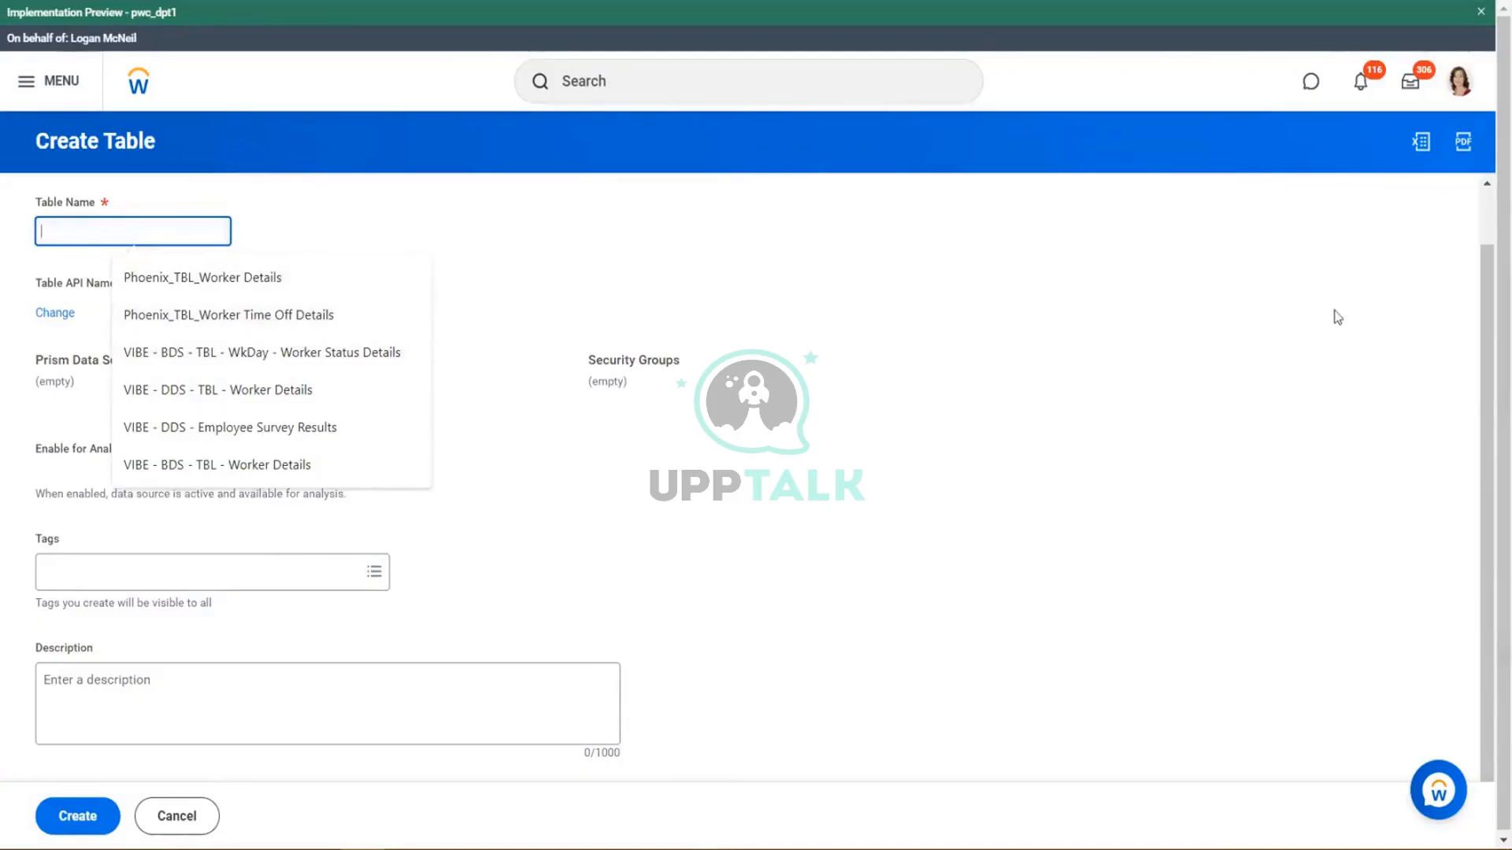
left_click(238, 283)
left_click(164, 233)
type("ZF_Training - Employee Details")
left_click(244, 272)
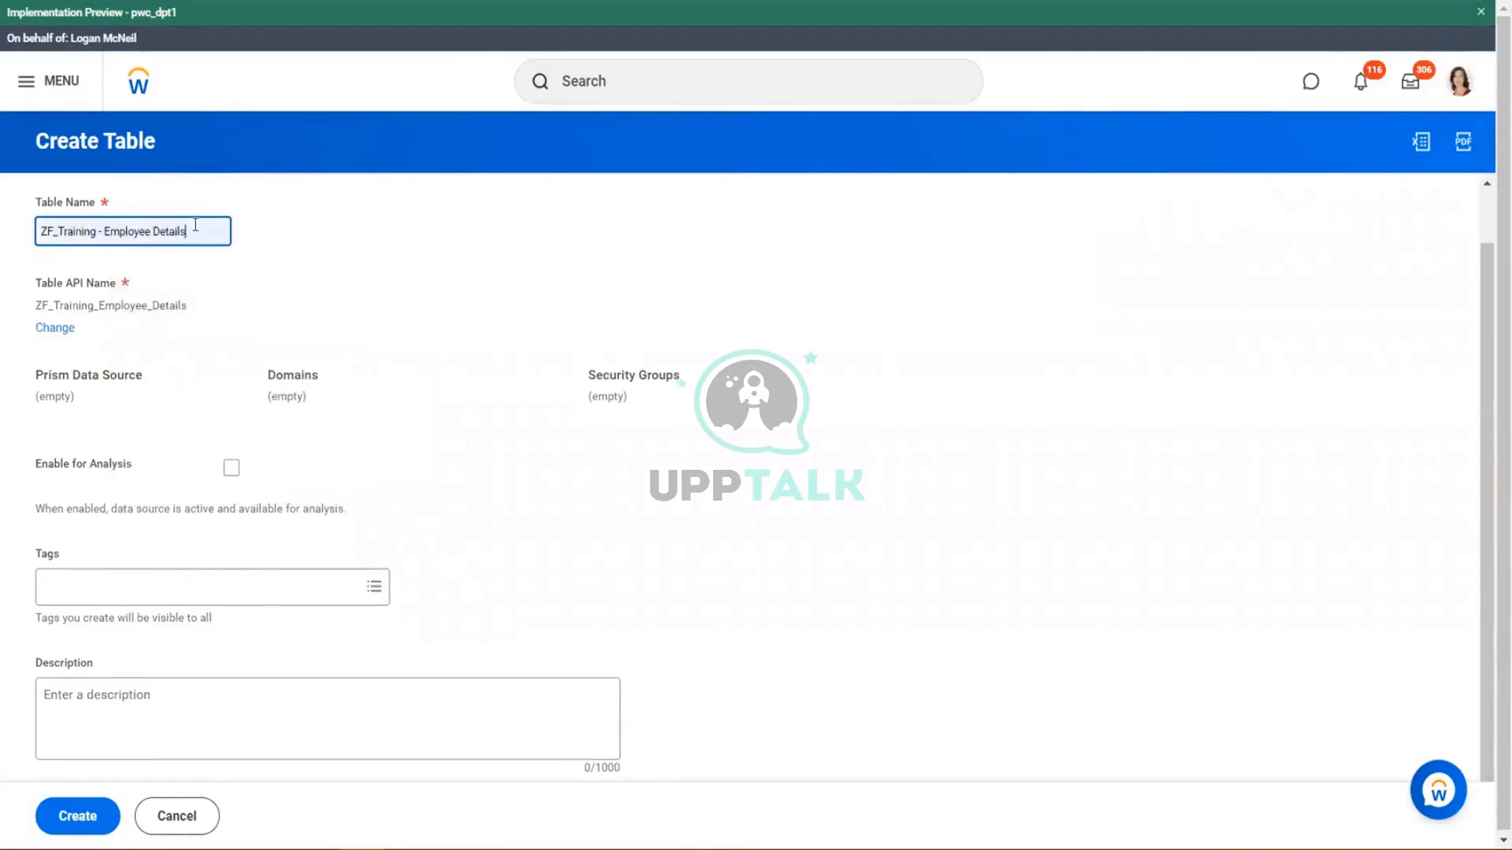
type("1")
left_click(523, 297)
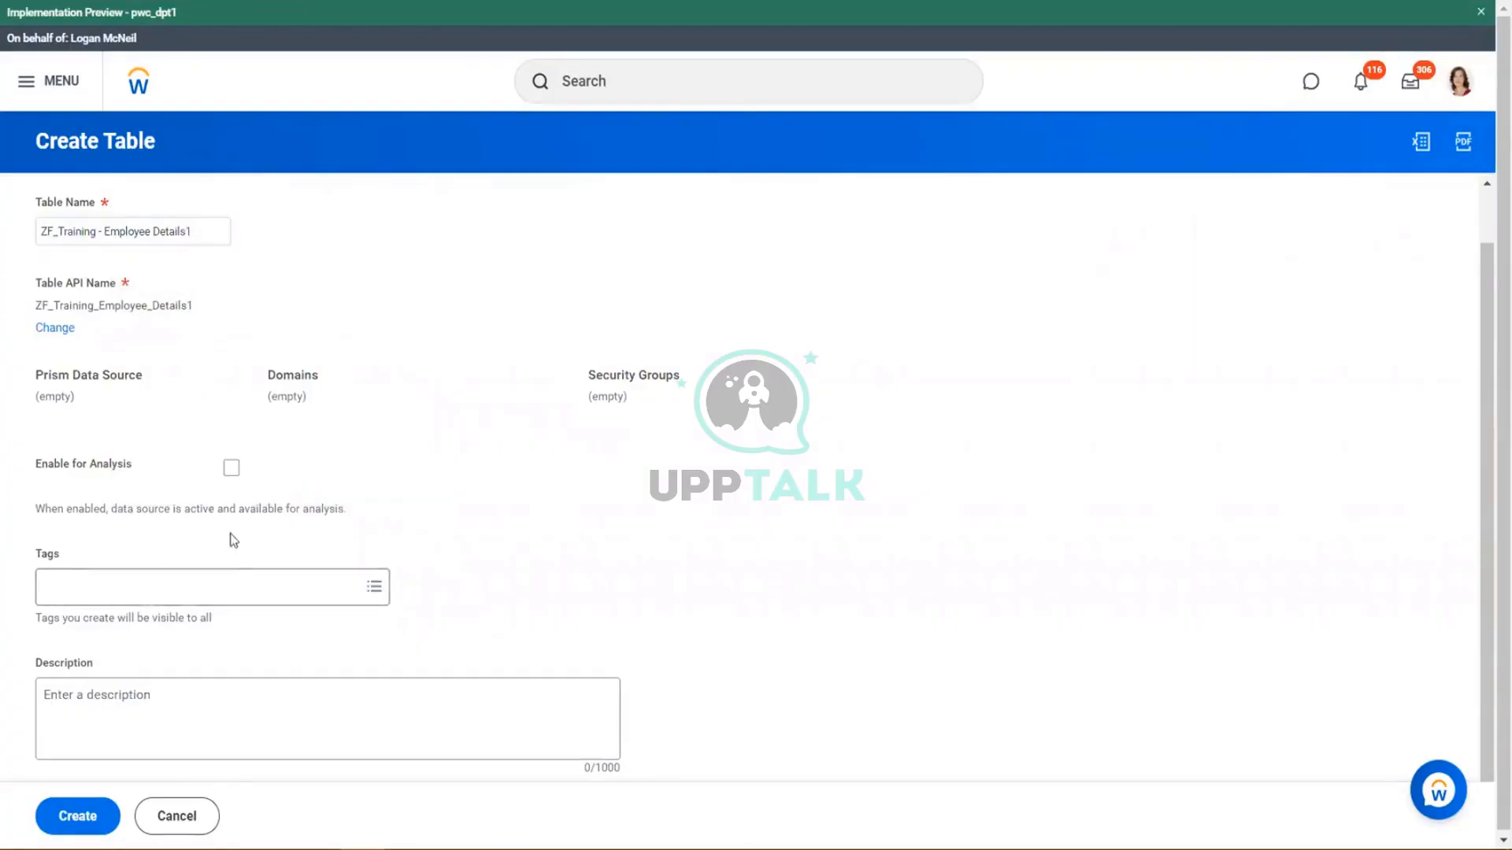
Step: Tag the new table with ZF and proceed to its schema source selection
left_click(158, 597)
scroll(206, 493, "down", 2)
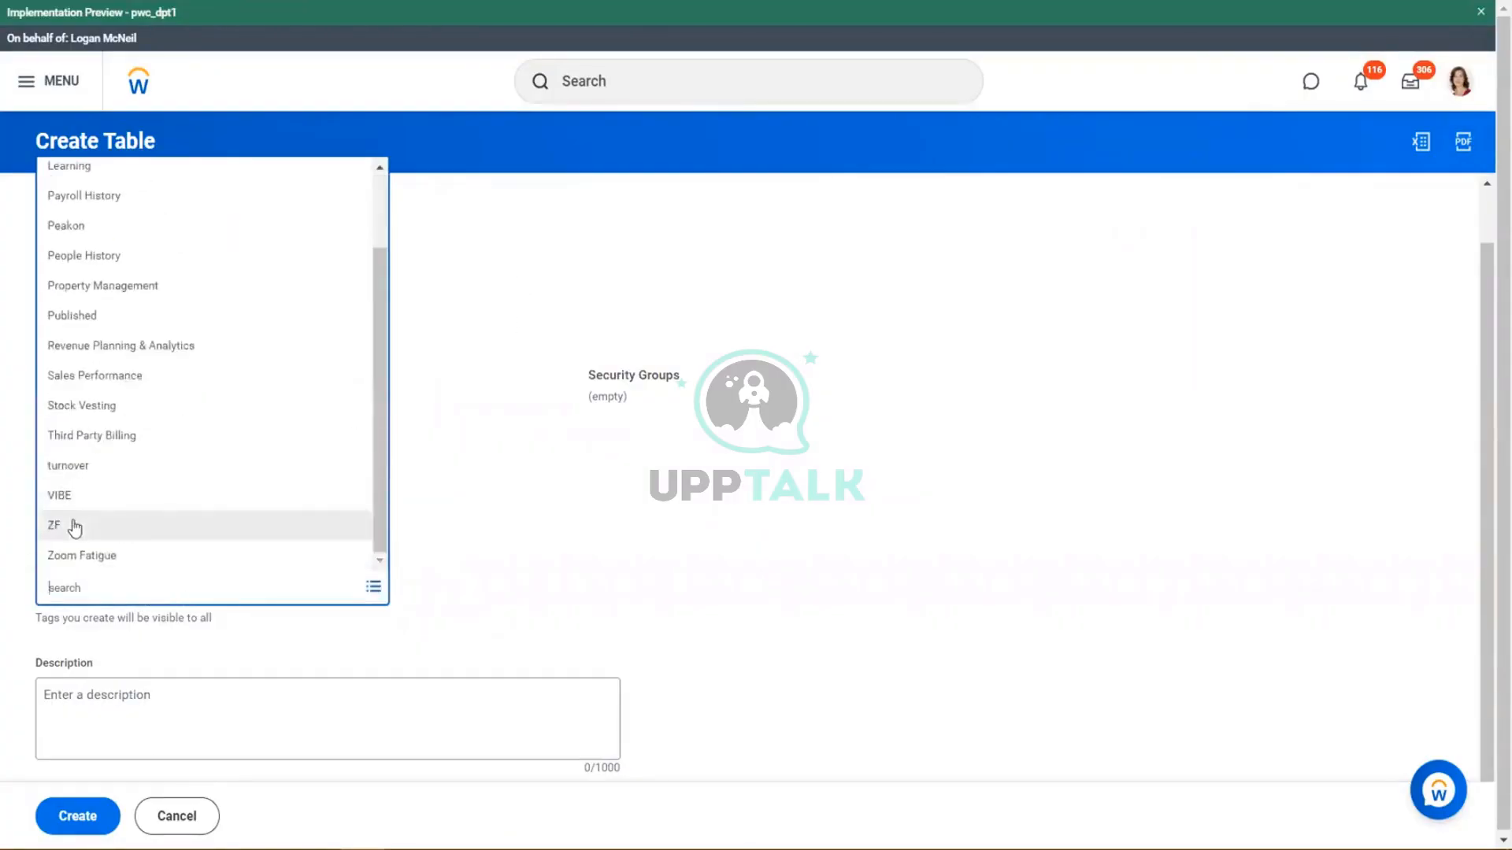
left_click(75, 526)
left_click(74, 816)
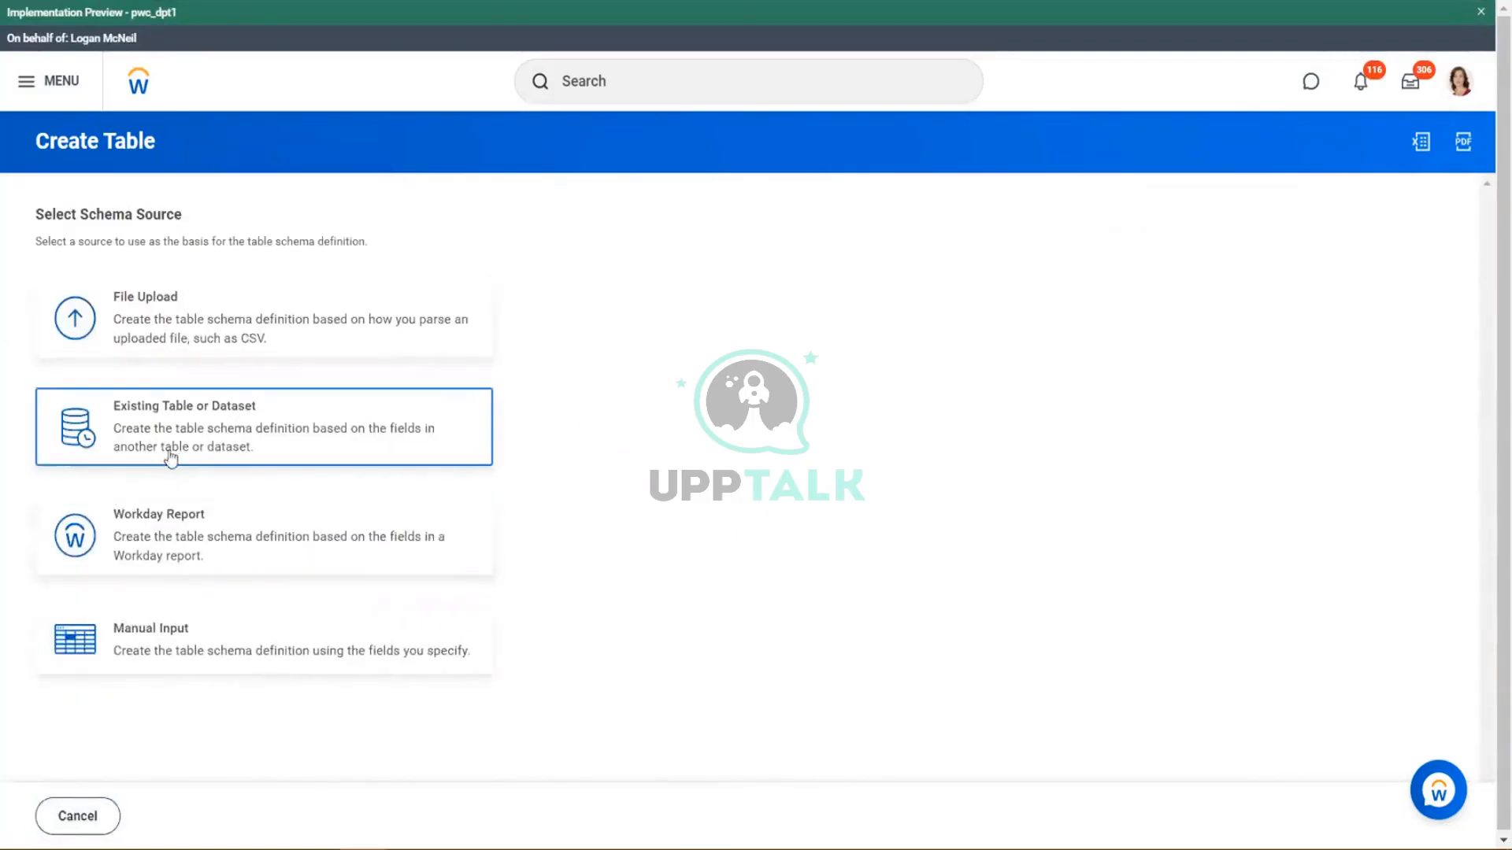
Step: Base the table schema on an uploaded file, "Employee Perception Survey - 2020.csv", and continue to its parsing options
left_click(138, 337)
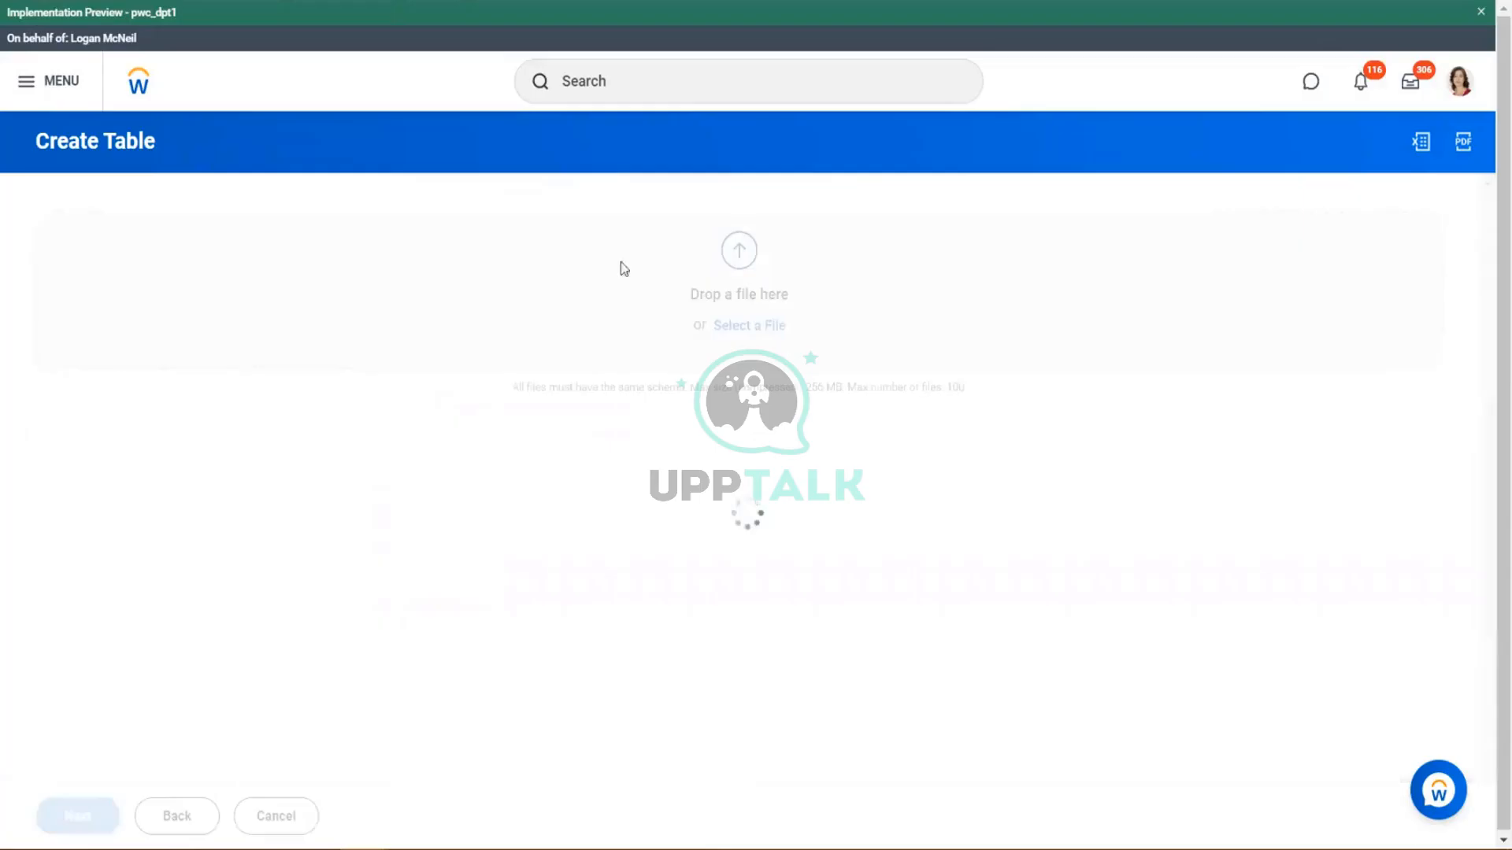
left_click(896, 366)
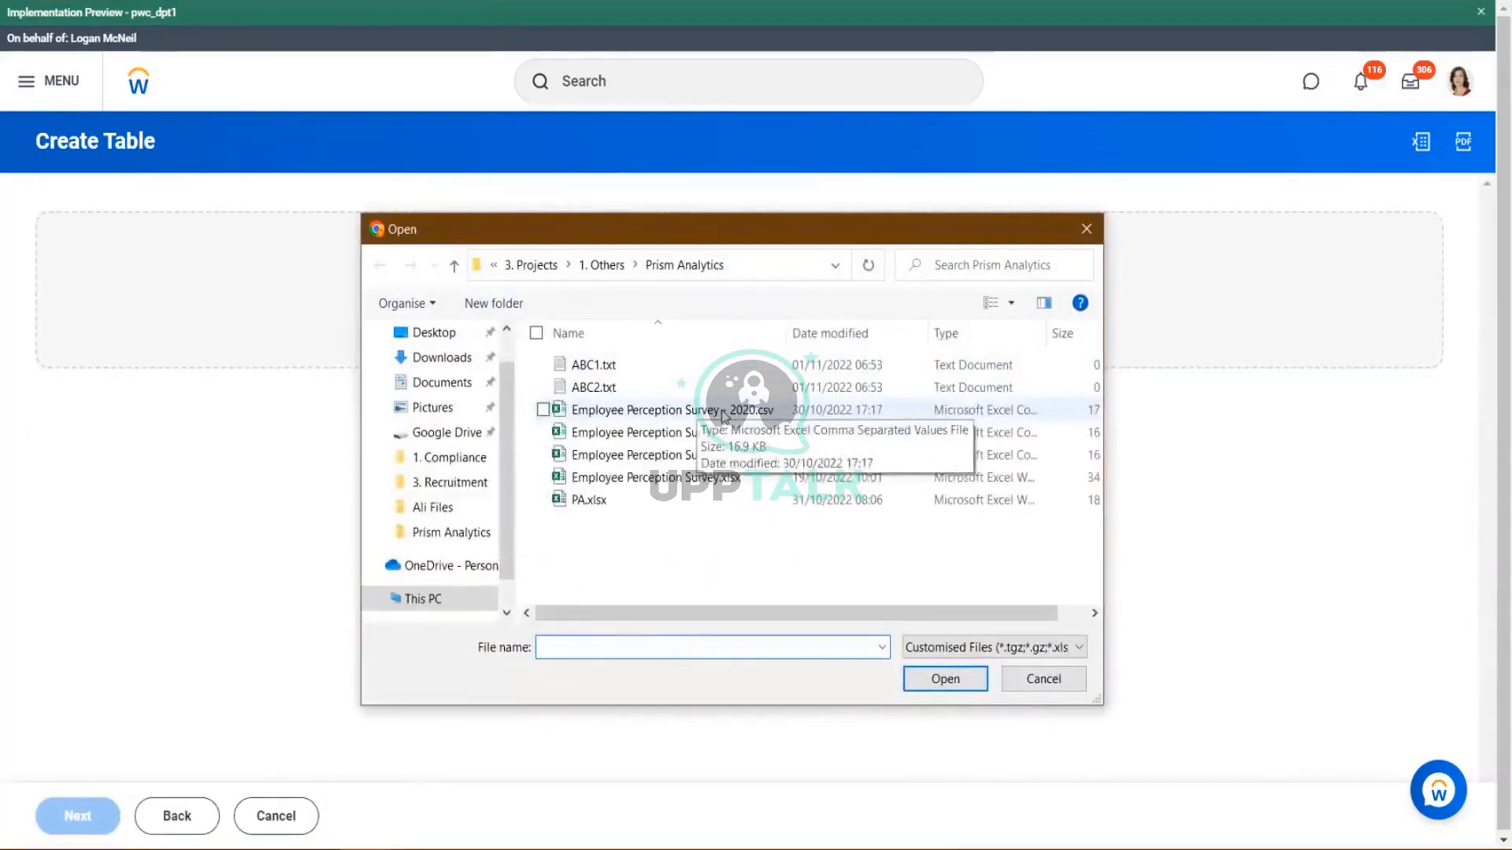
left_click(725, 411)
left_click(946, 680)
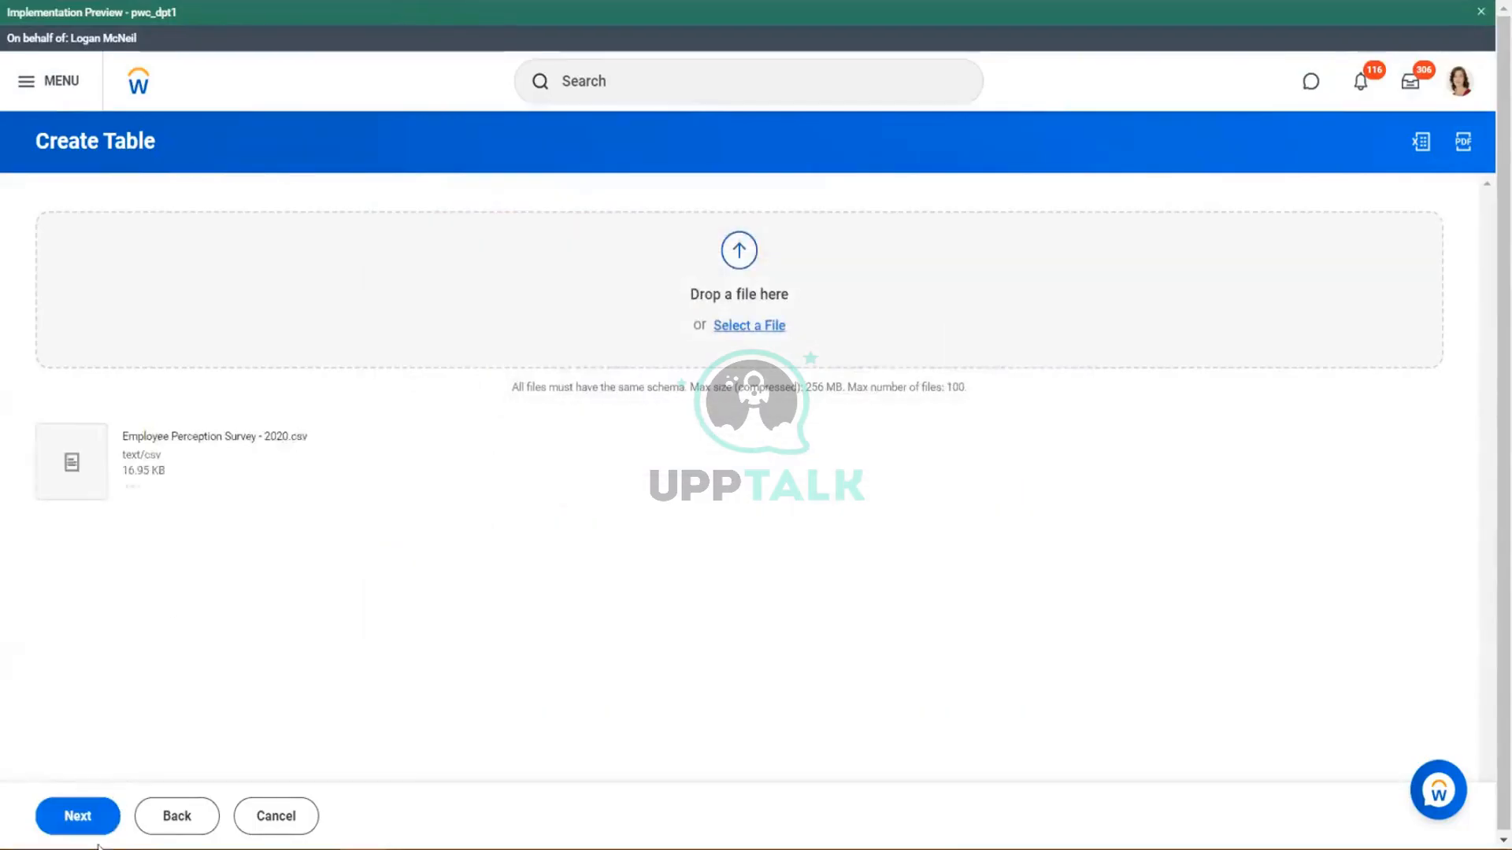
left_click(86, 821)
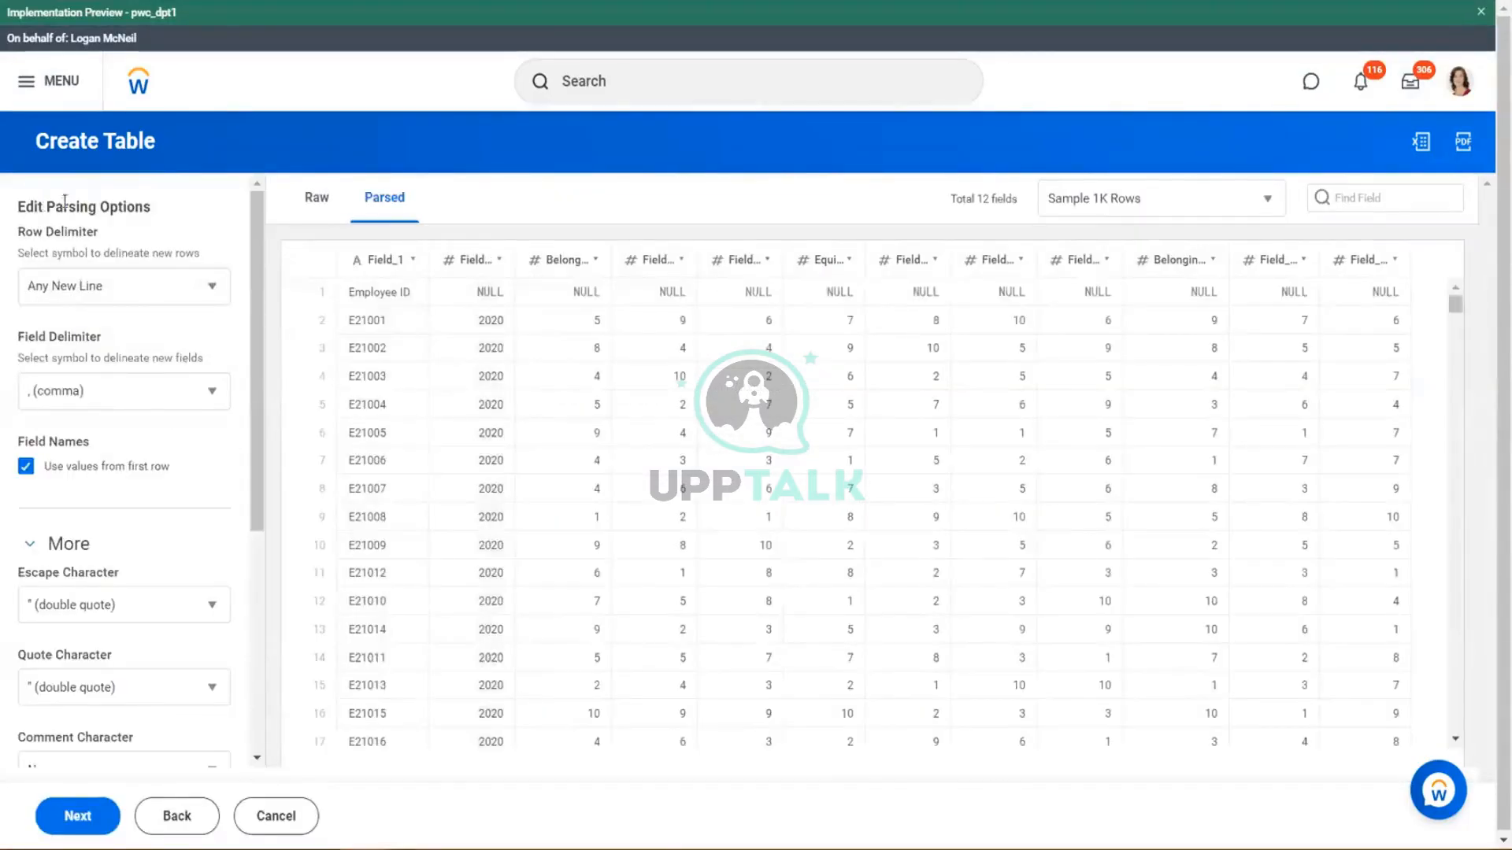
Step: Review the table's parsing options, and compare the stage description and row delimiter on the 2022 survey dataset's Parse page
left_click_drag(44, 207, 147, 209)
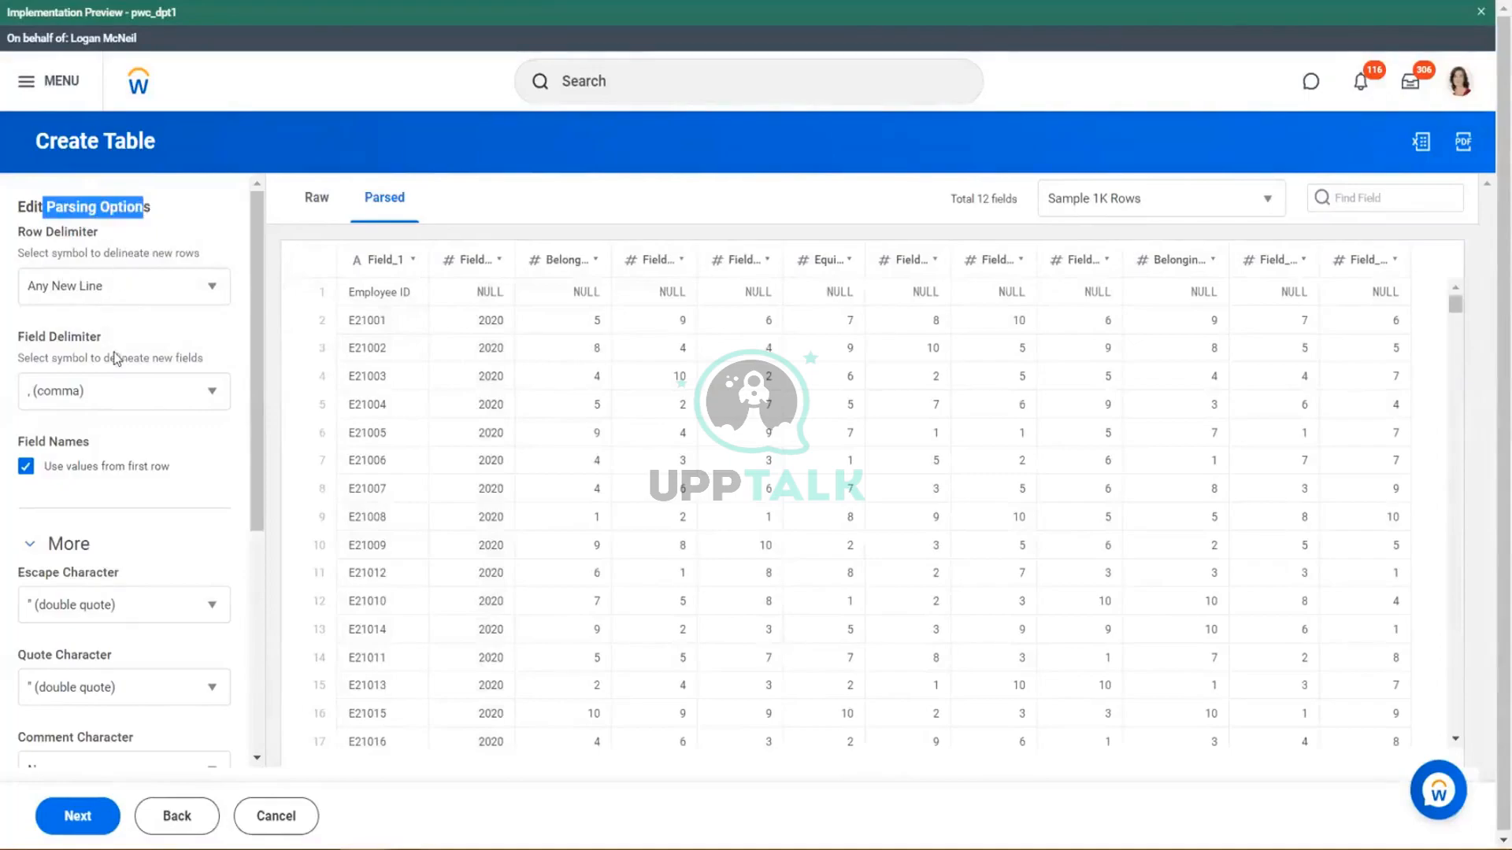
scroll(122, 363, "down", 5)
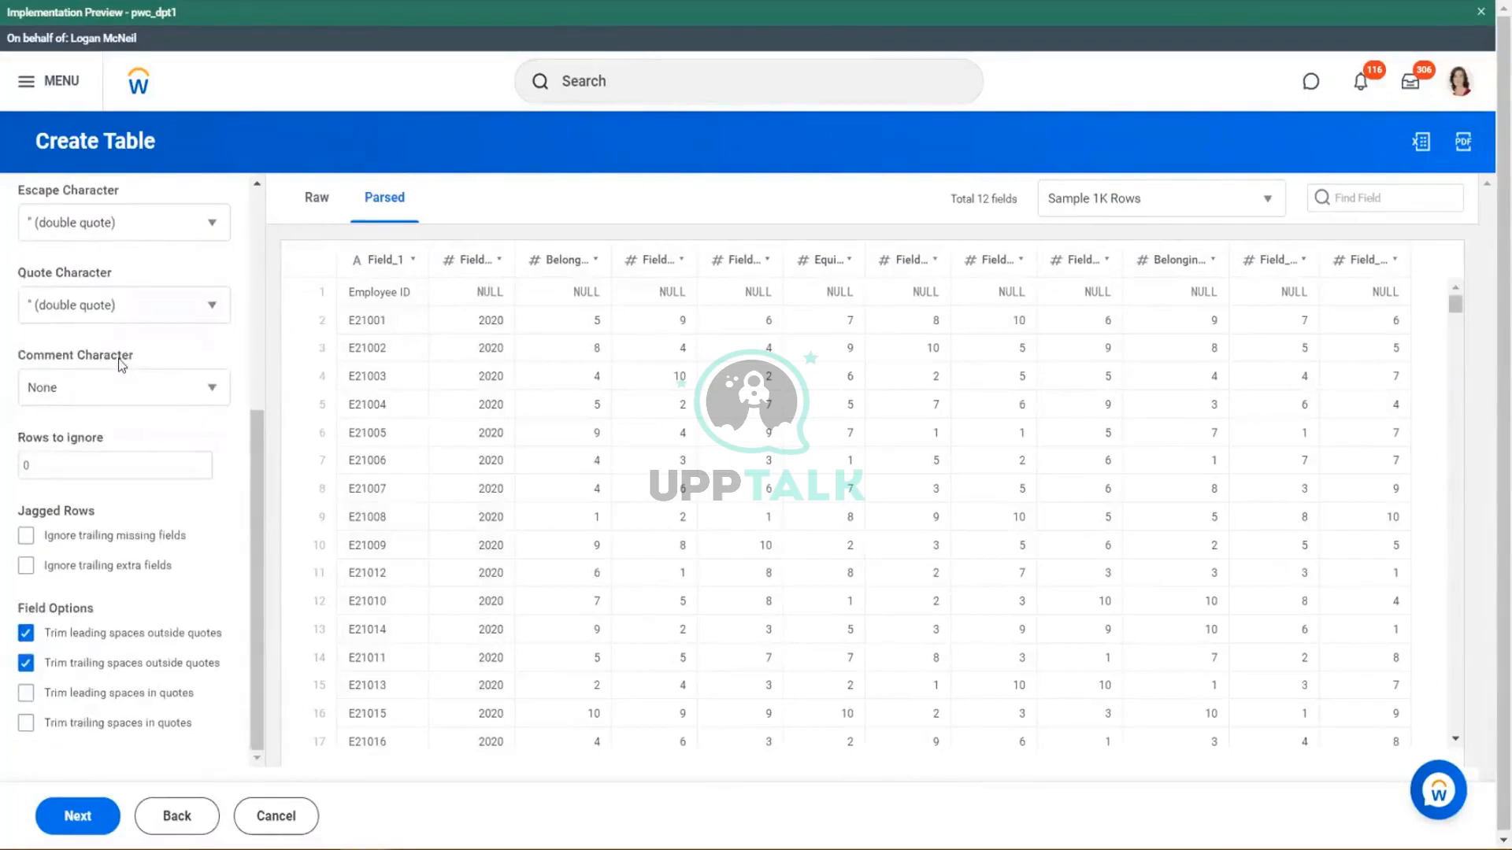
scroll(122, 362, "up", 5)
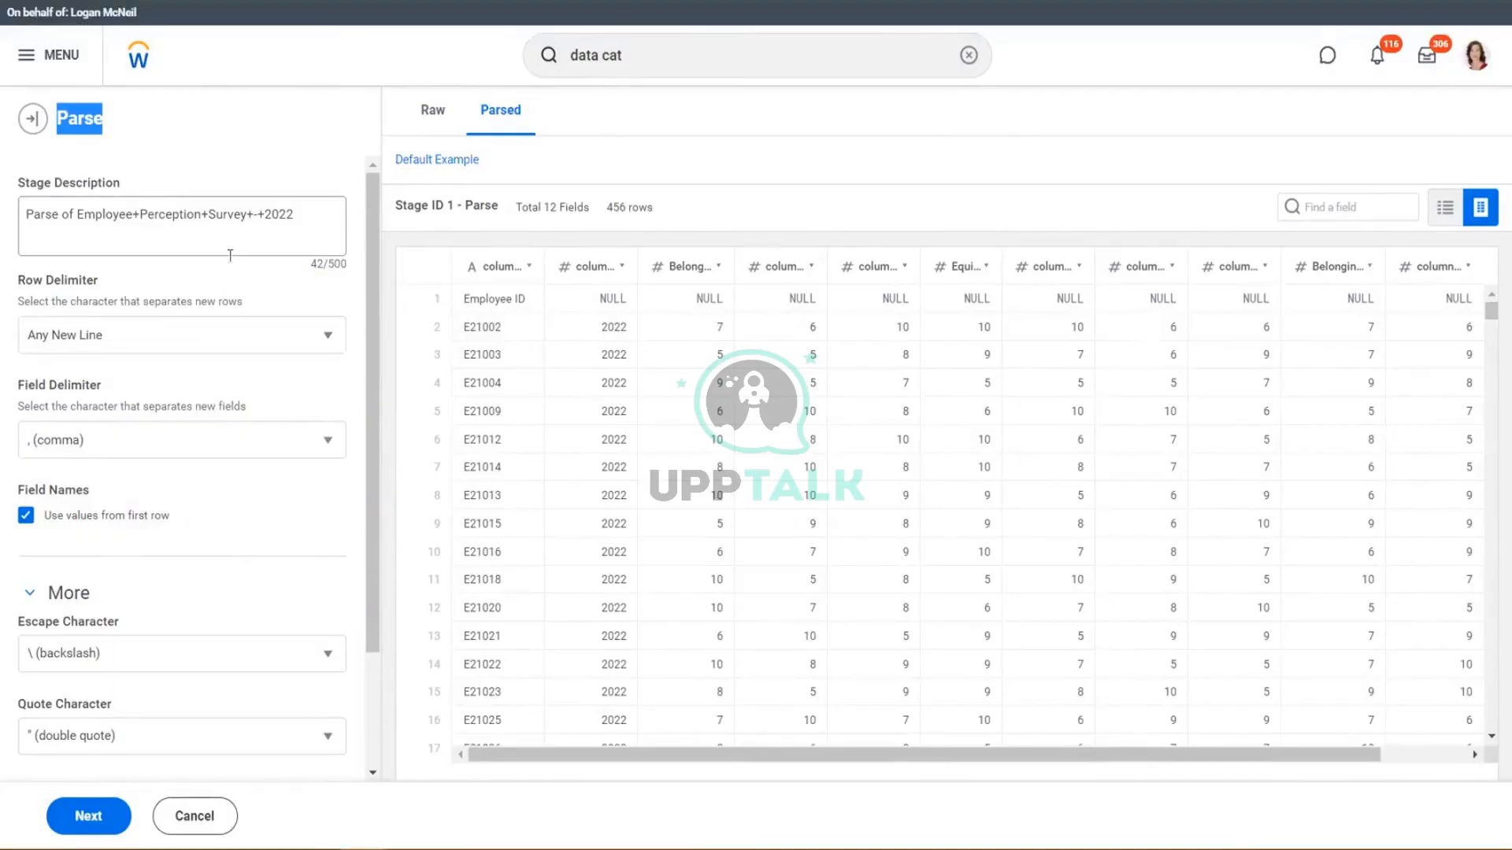
left_click(319, 216)
left_click_drag(319, 216, 16, 226)
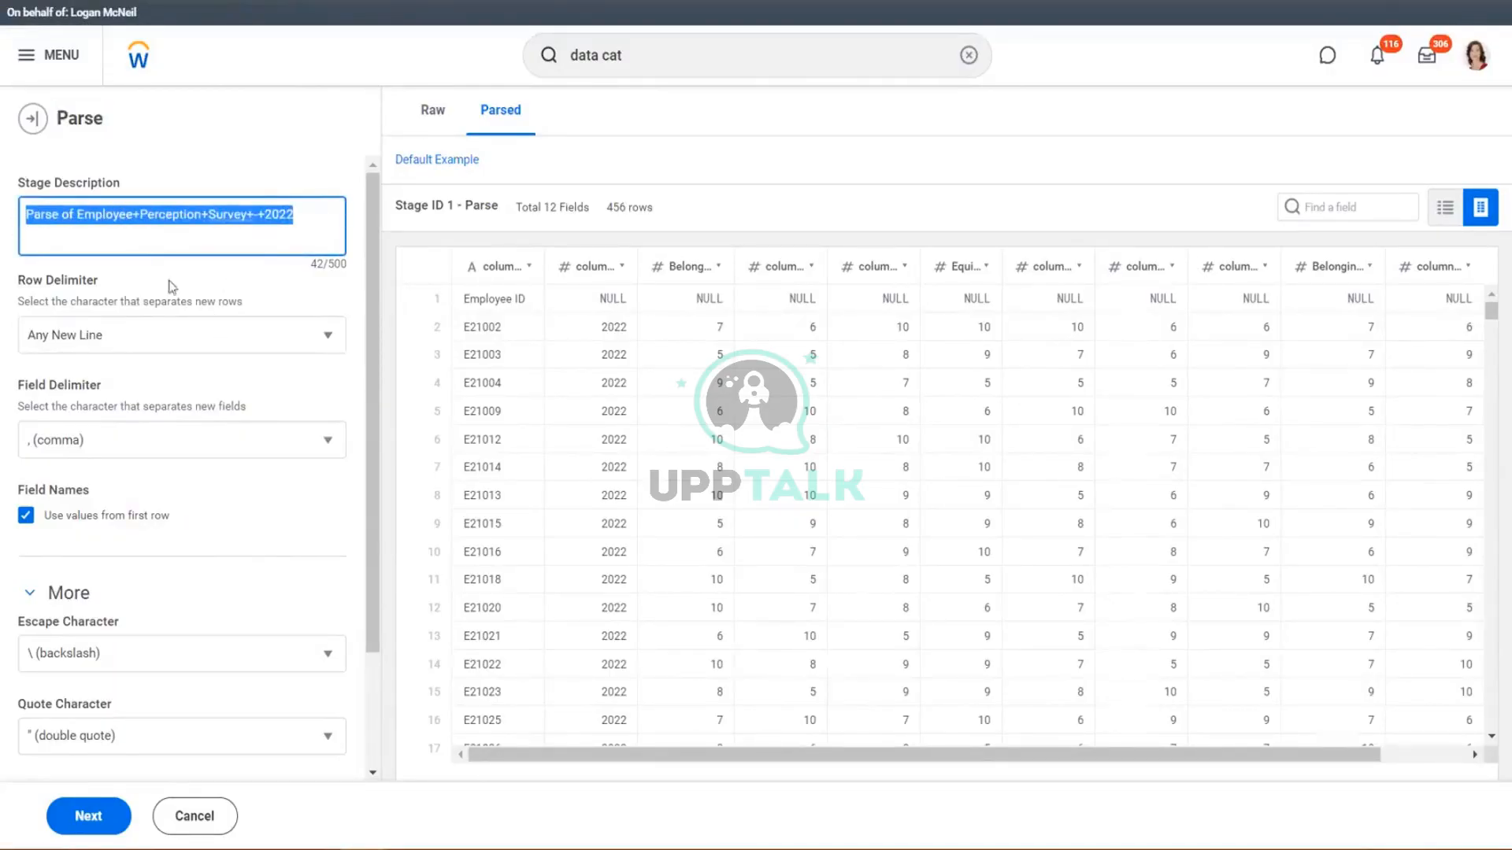
left_click_drag(26, 287, 99, 289)
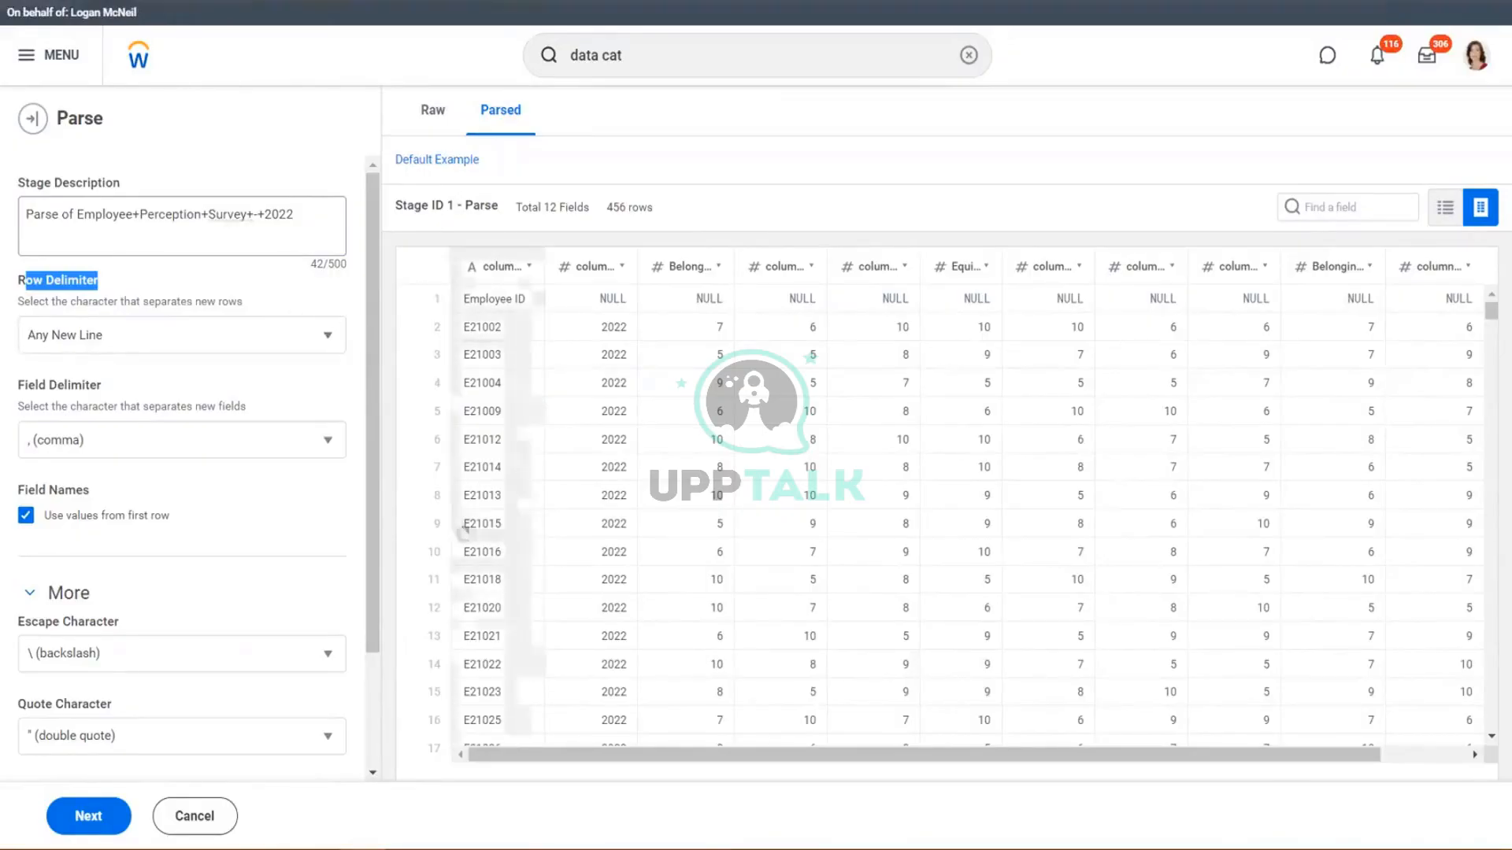
Step: Switch to the PA.xlsx workbook in Excel and enter "Parse" in cell A14
mouse_move(512, 813)
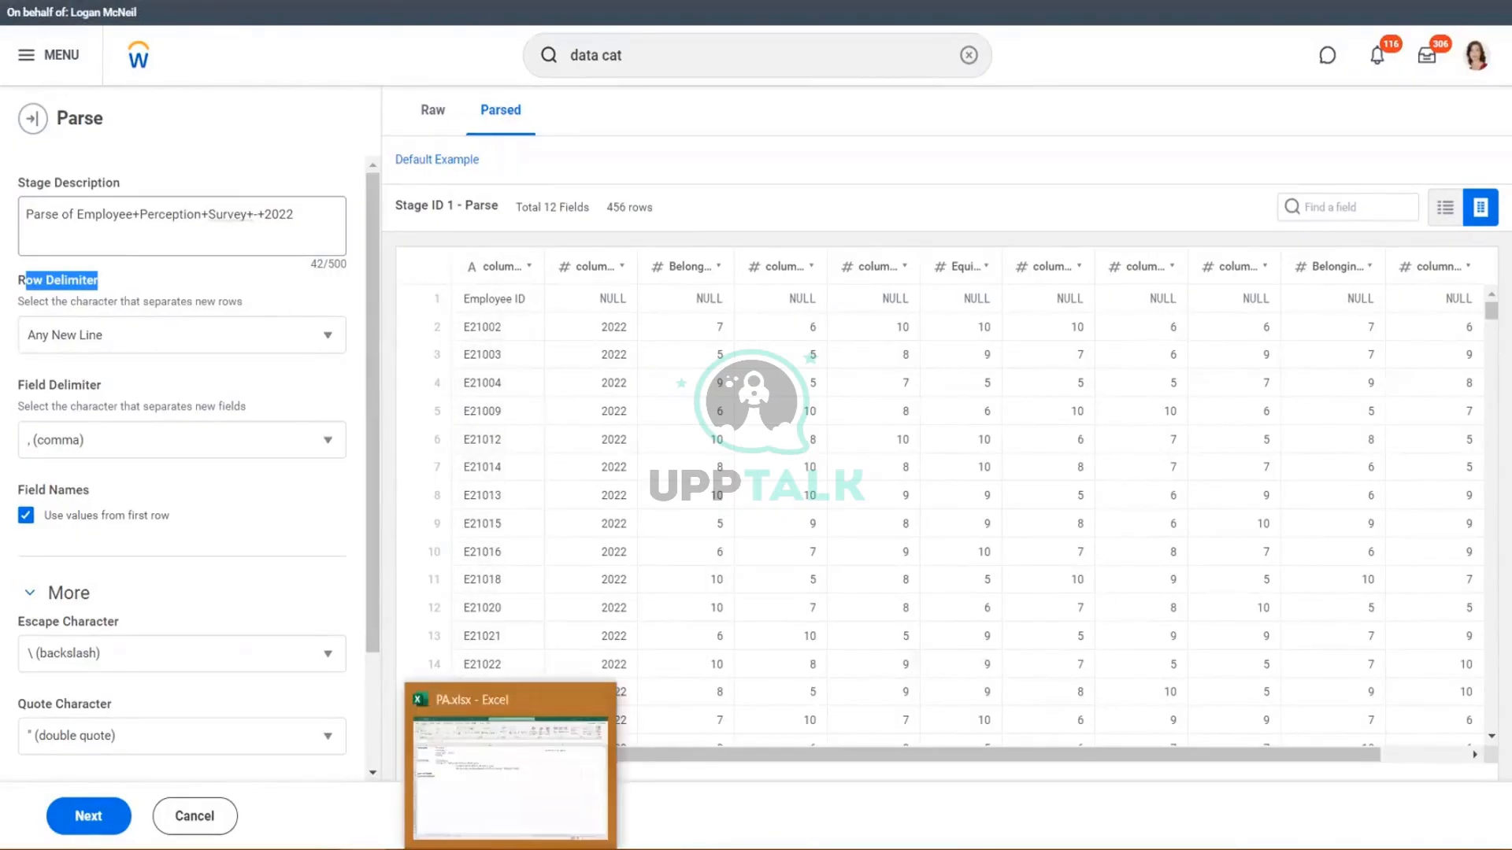
left_click(510, 801)
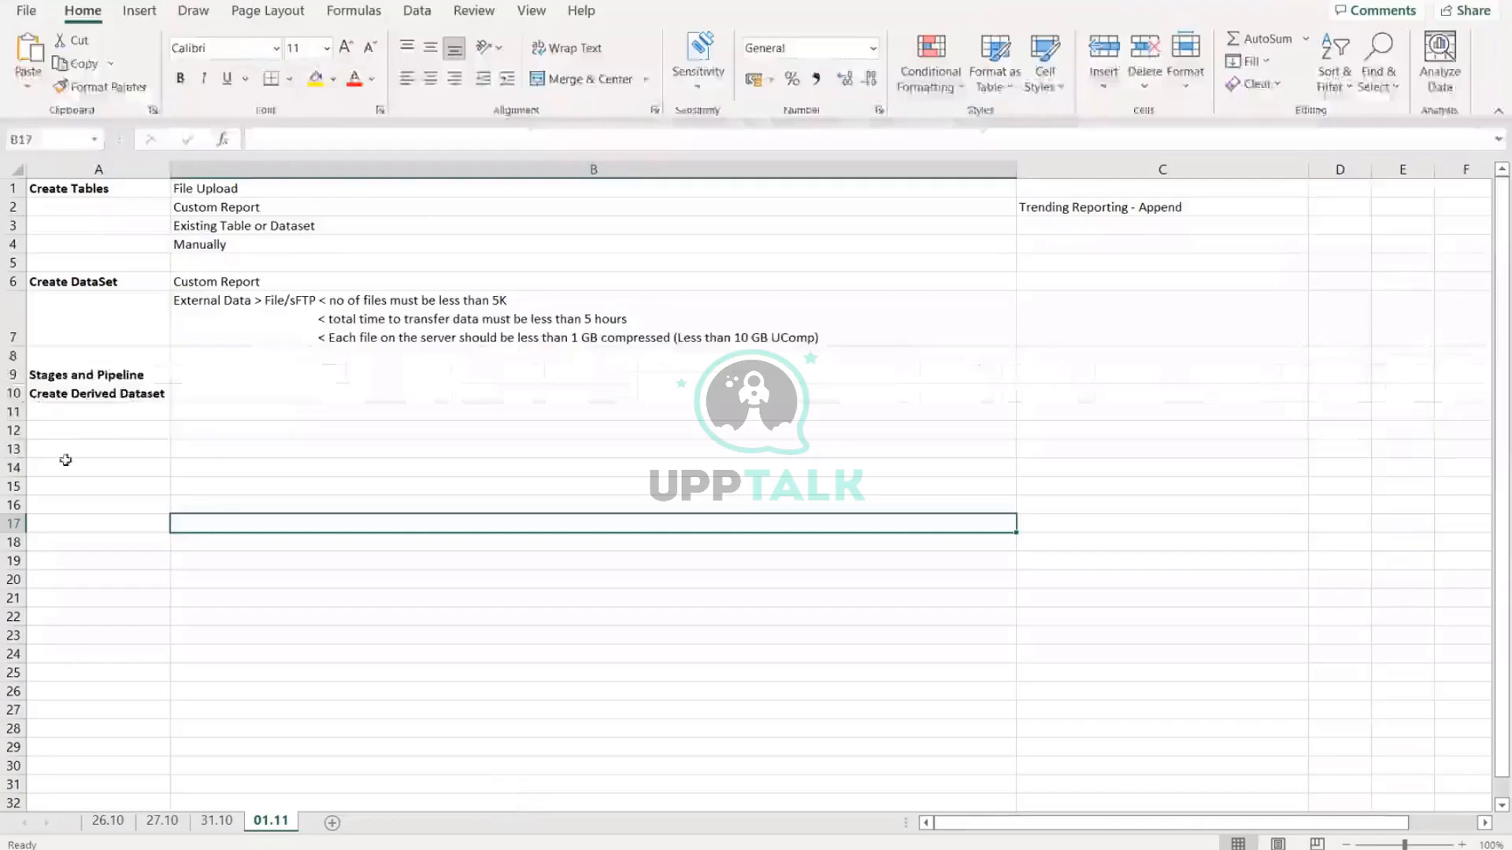
left_click(69, 468)
type("Pr")
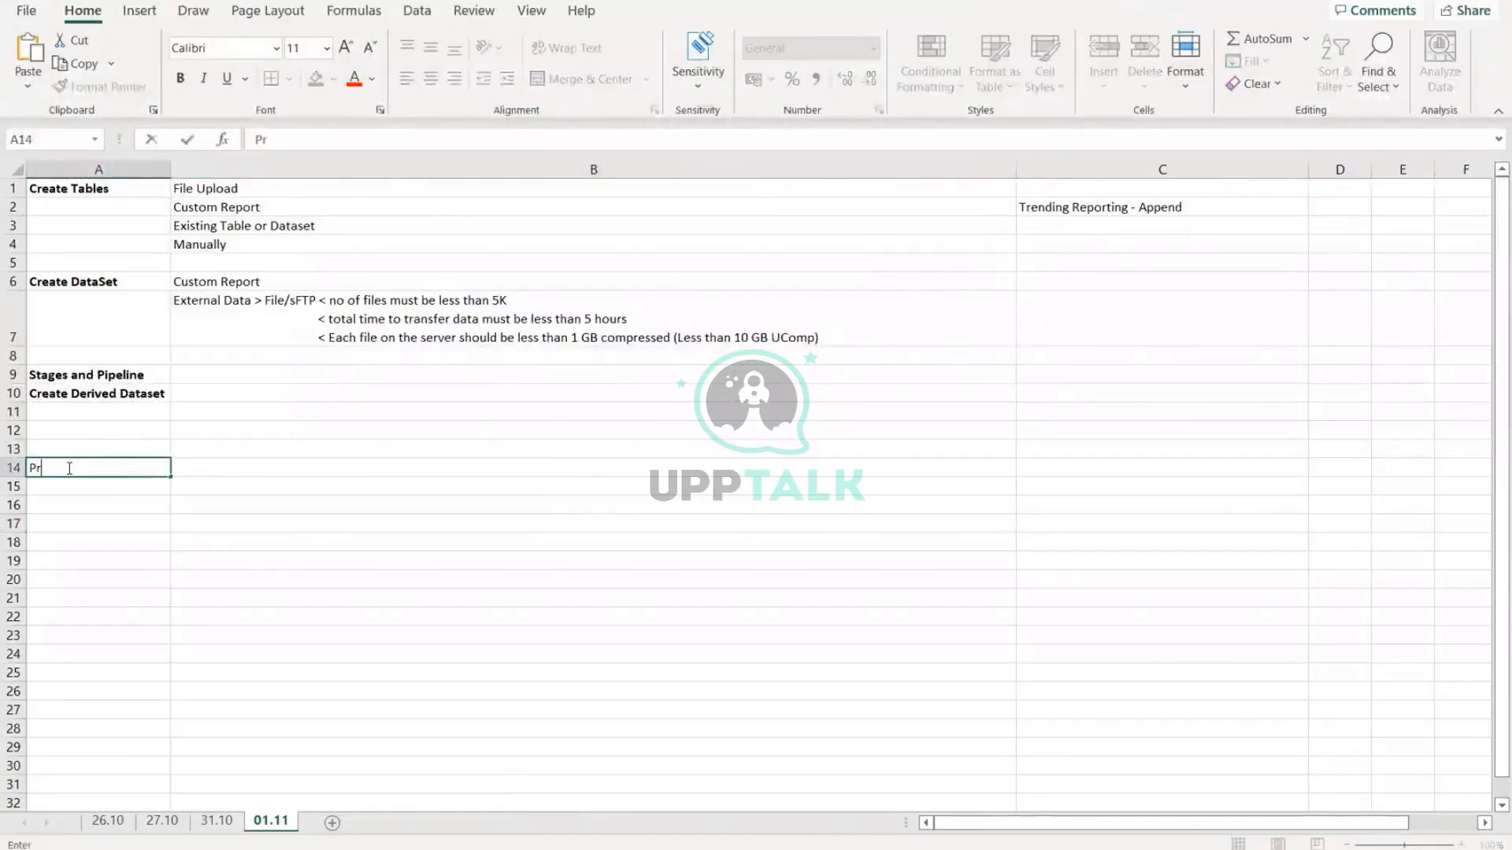
type("rse")
key("Tab")
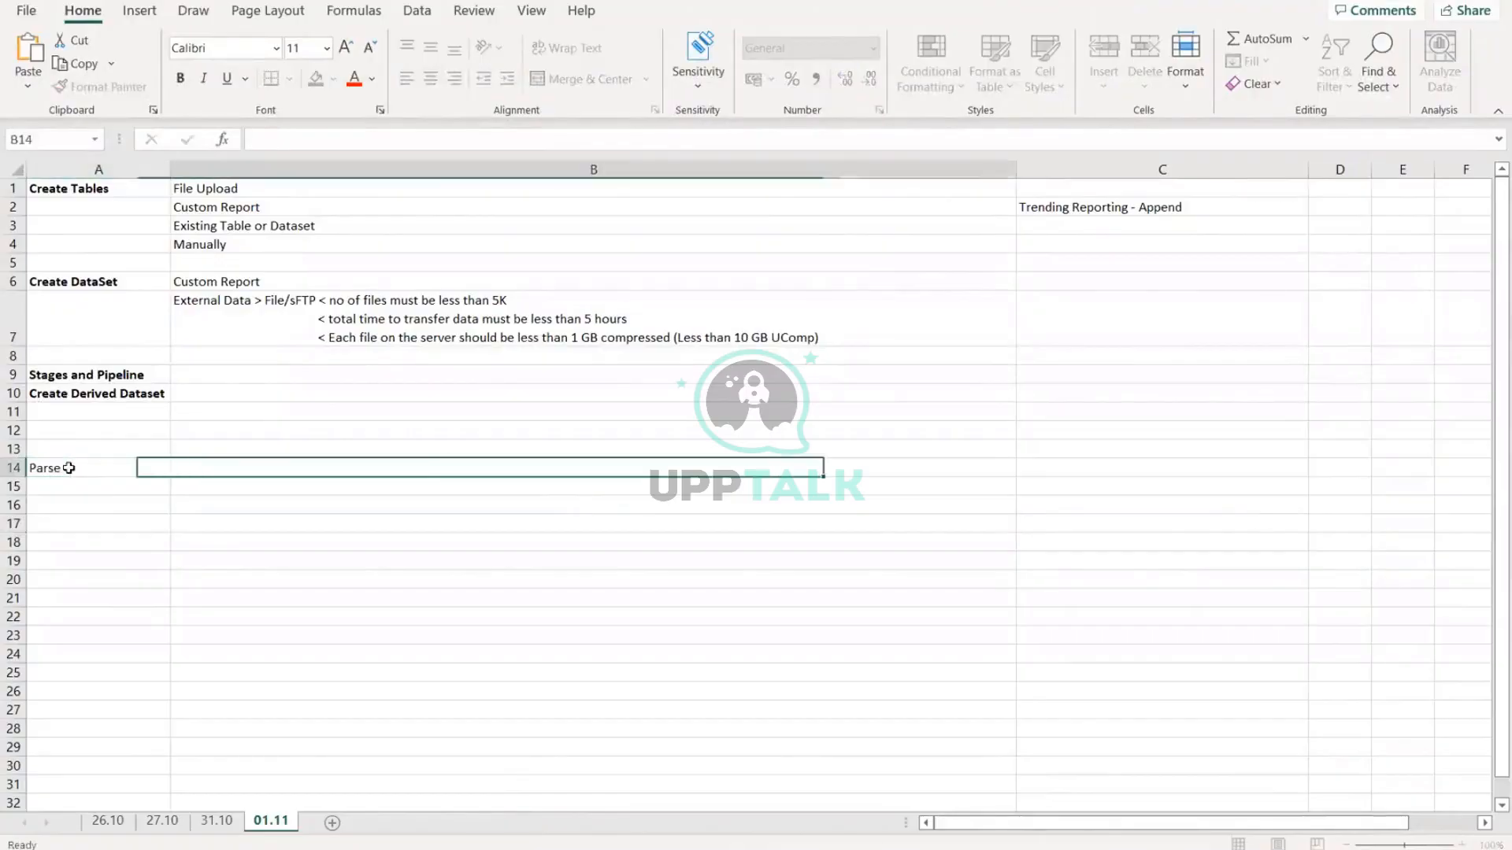
Step: Write "Row Delimiter - Specifies a single character that separates rows/records in your source file" in cell B14
type("Row Delimiter")
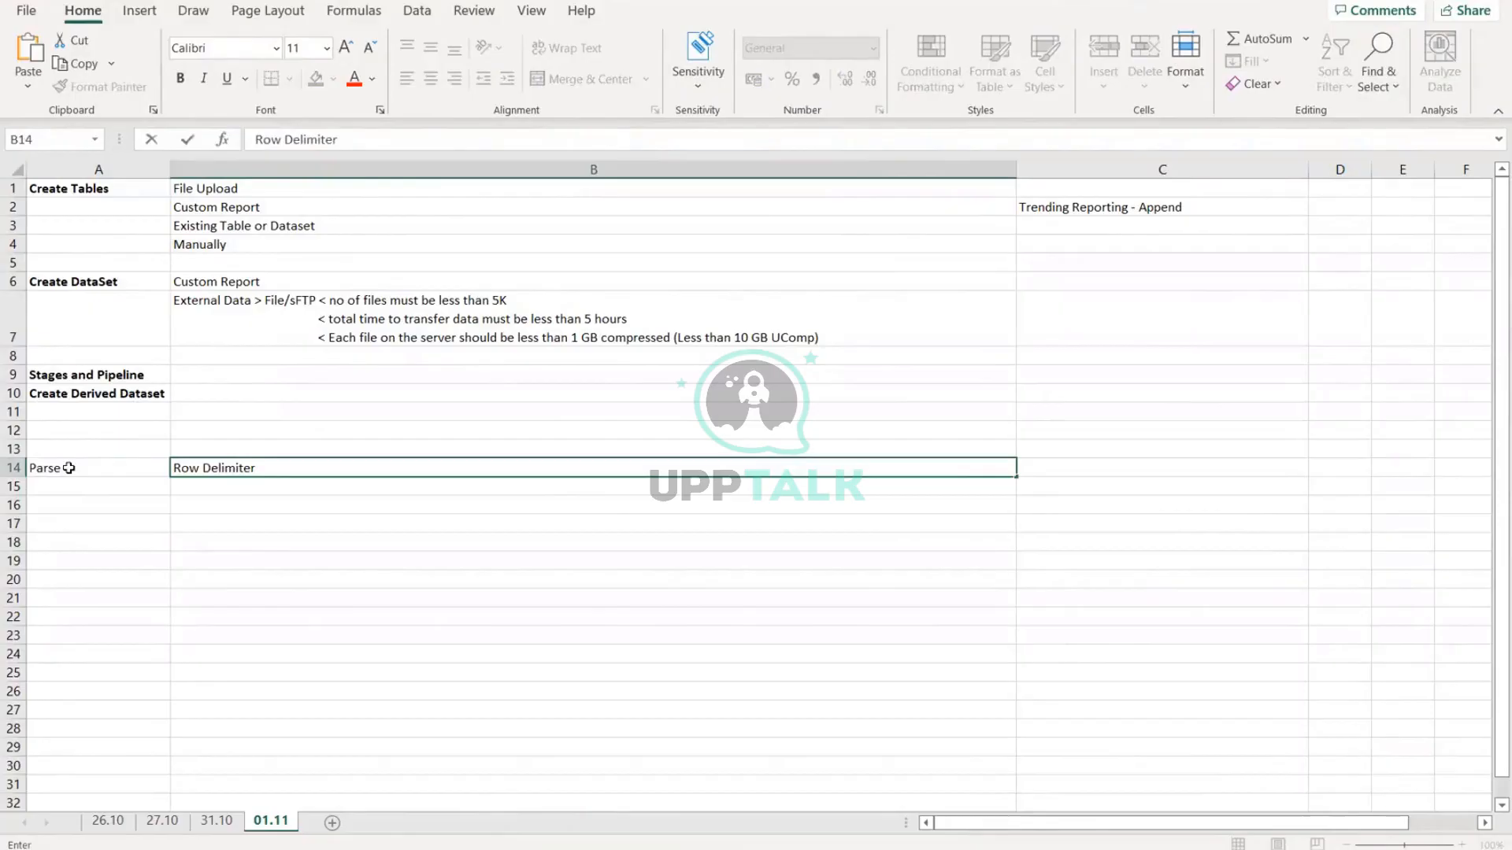
type(" - Specifies a single char")
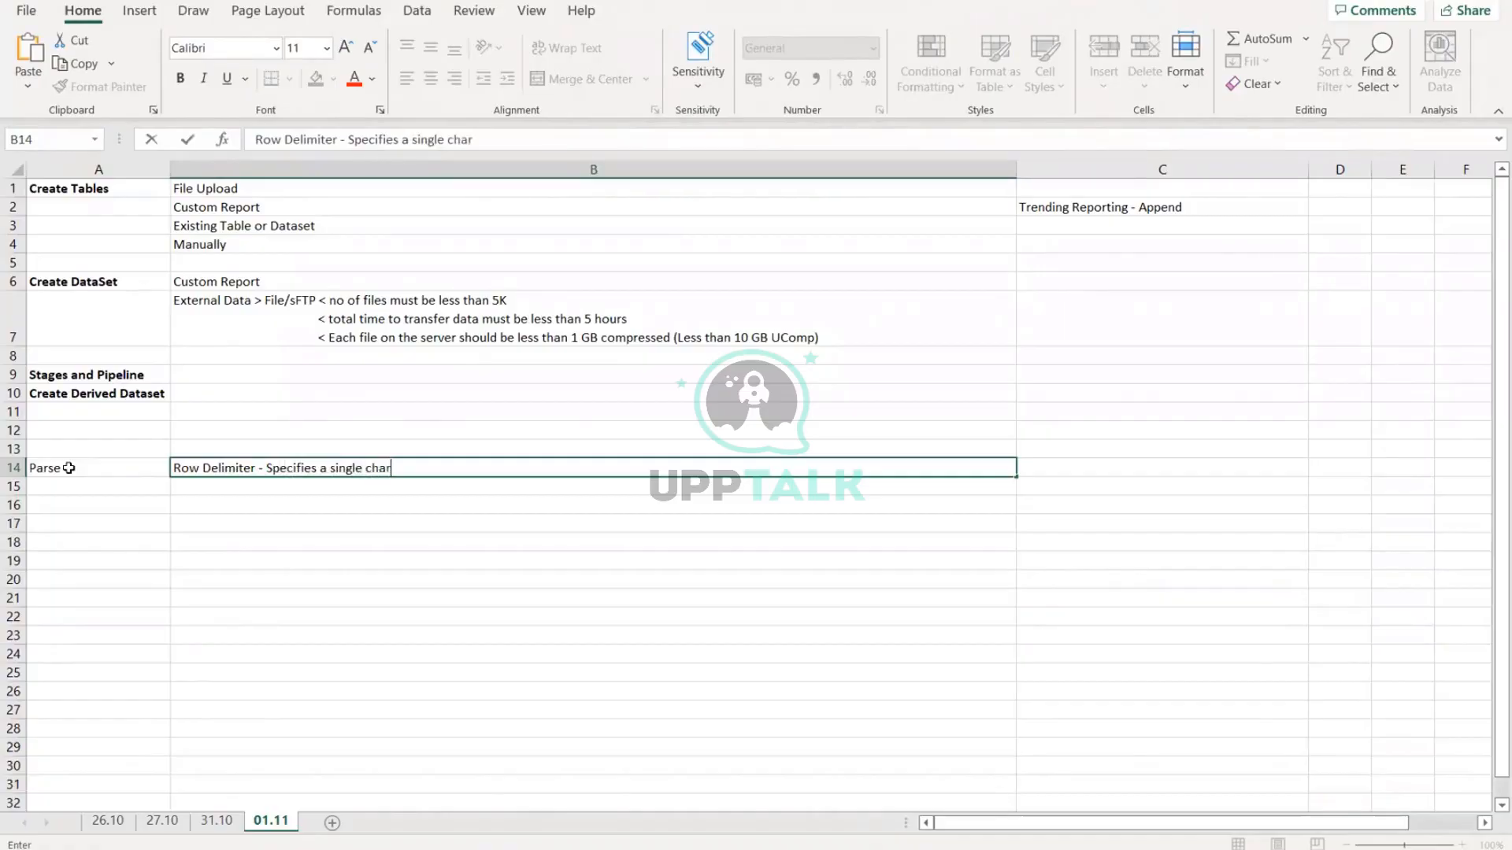
type("acter that separat")
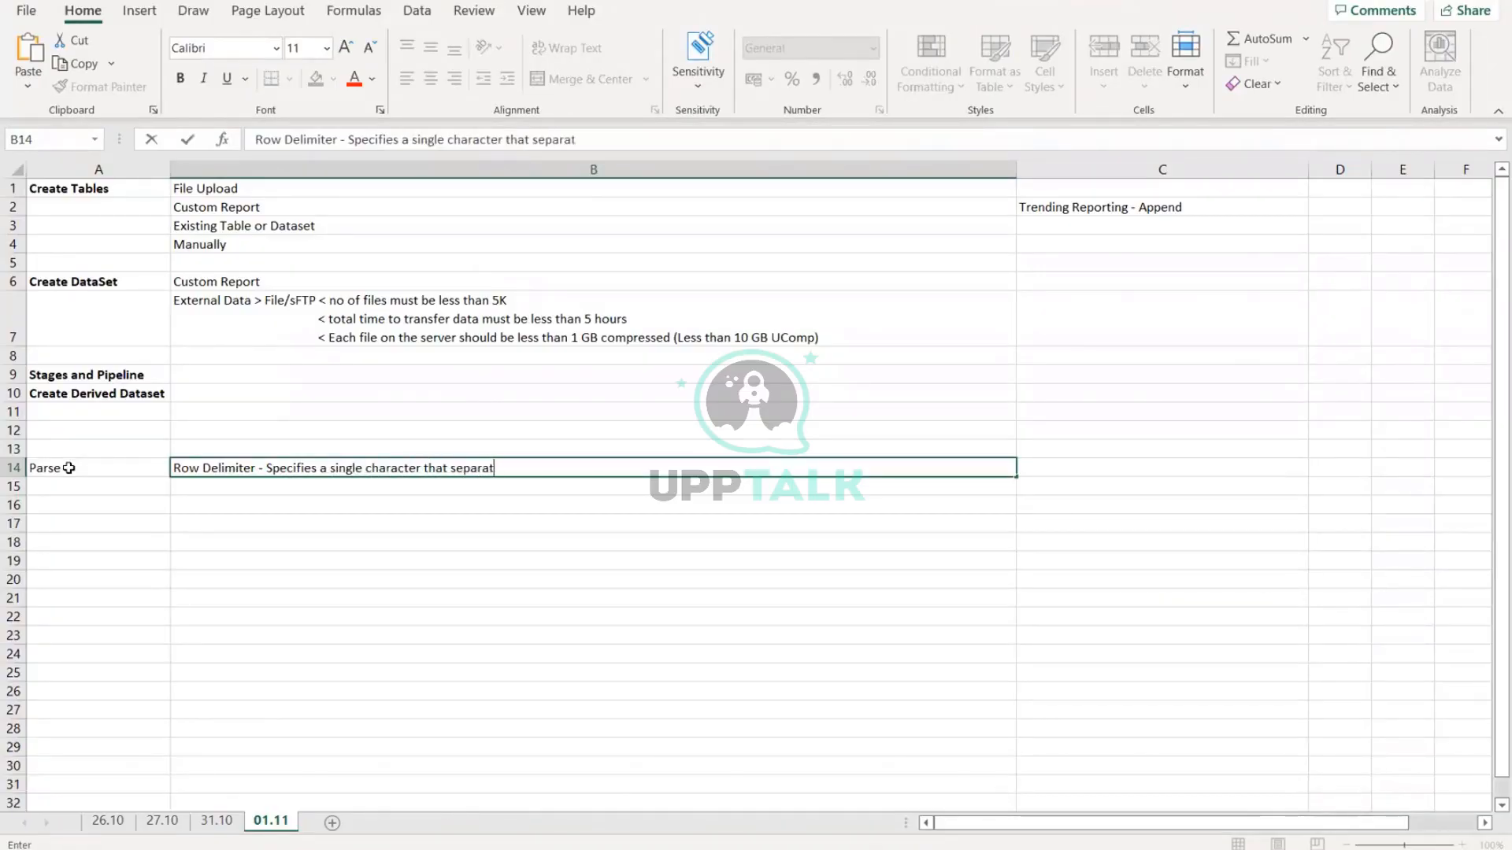
type("es row")
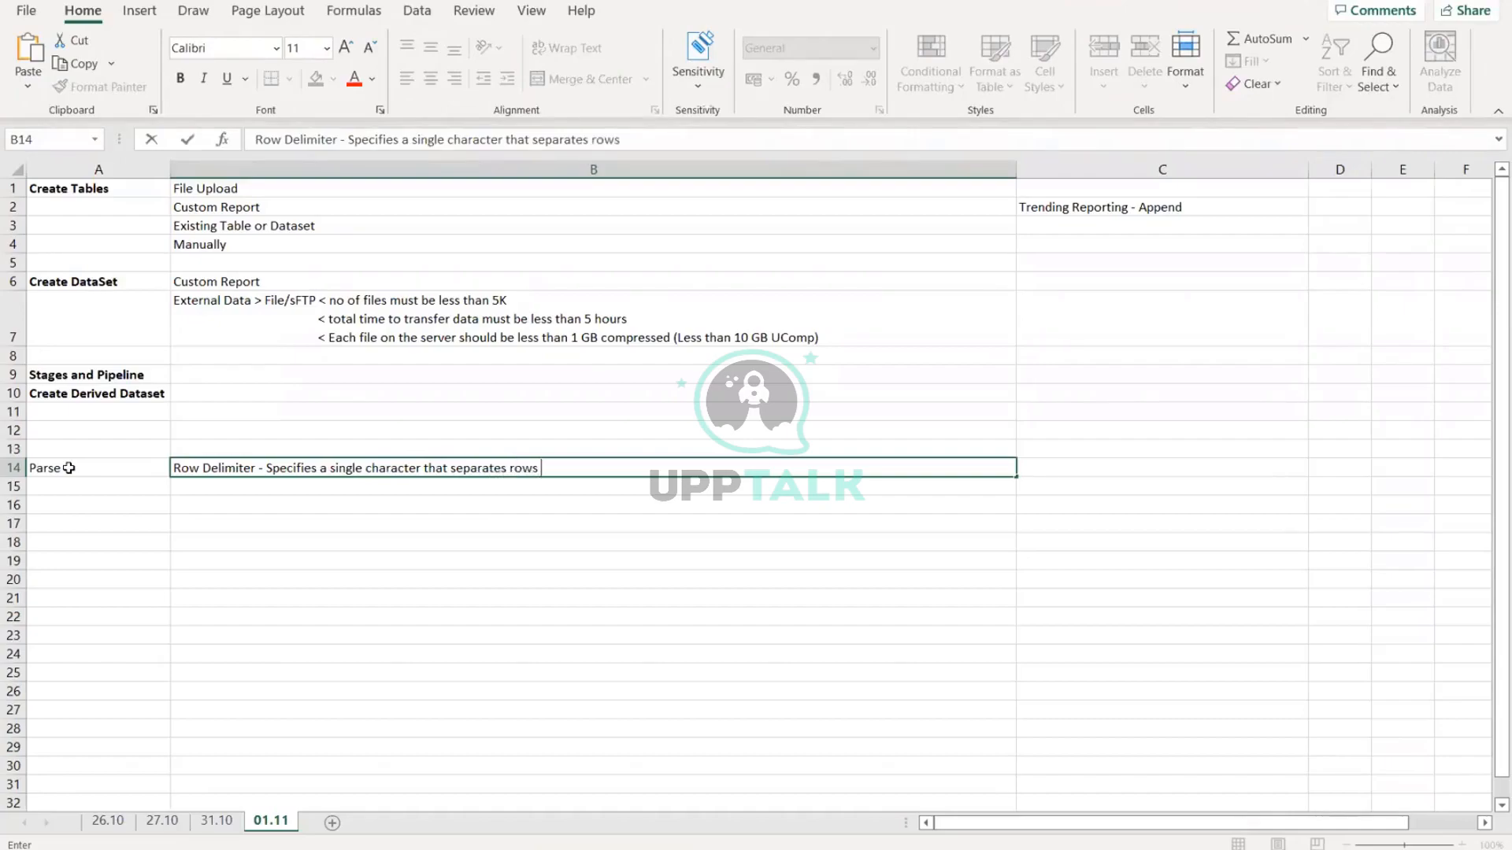
type("s/records in")
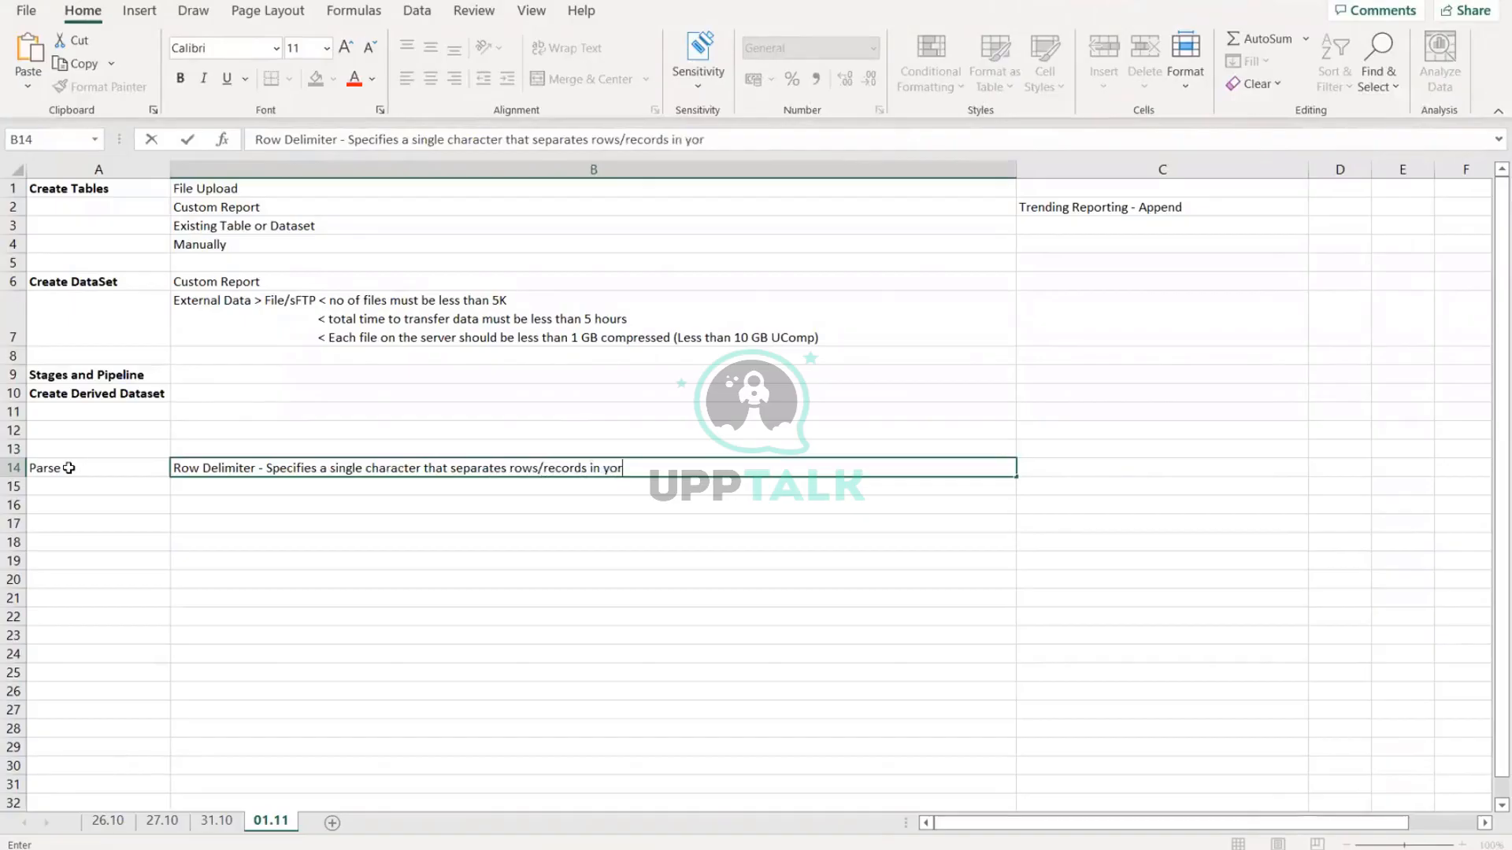
type(" your source file")
Step: Add an aligned second line "- New line character/Enter" to the row delimiter note in B14 and finish the cell
key("alt+Return")
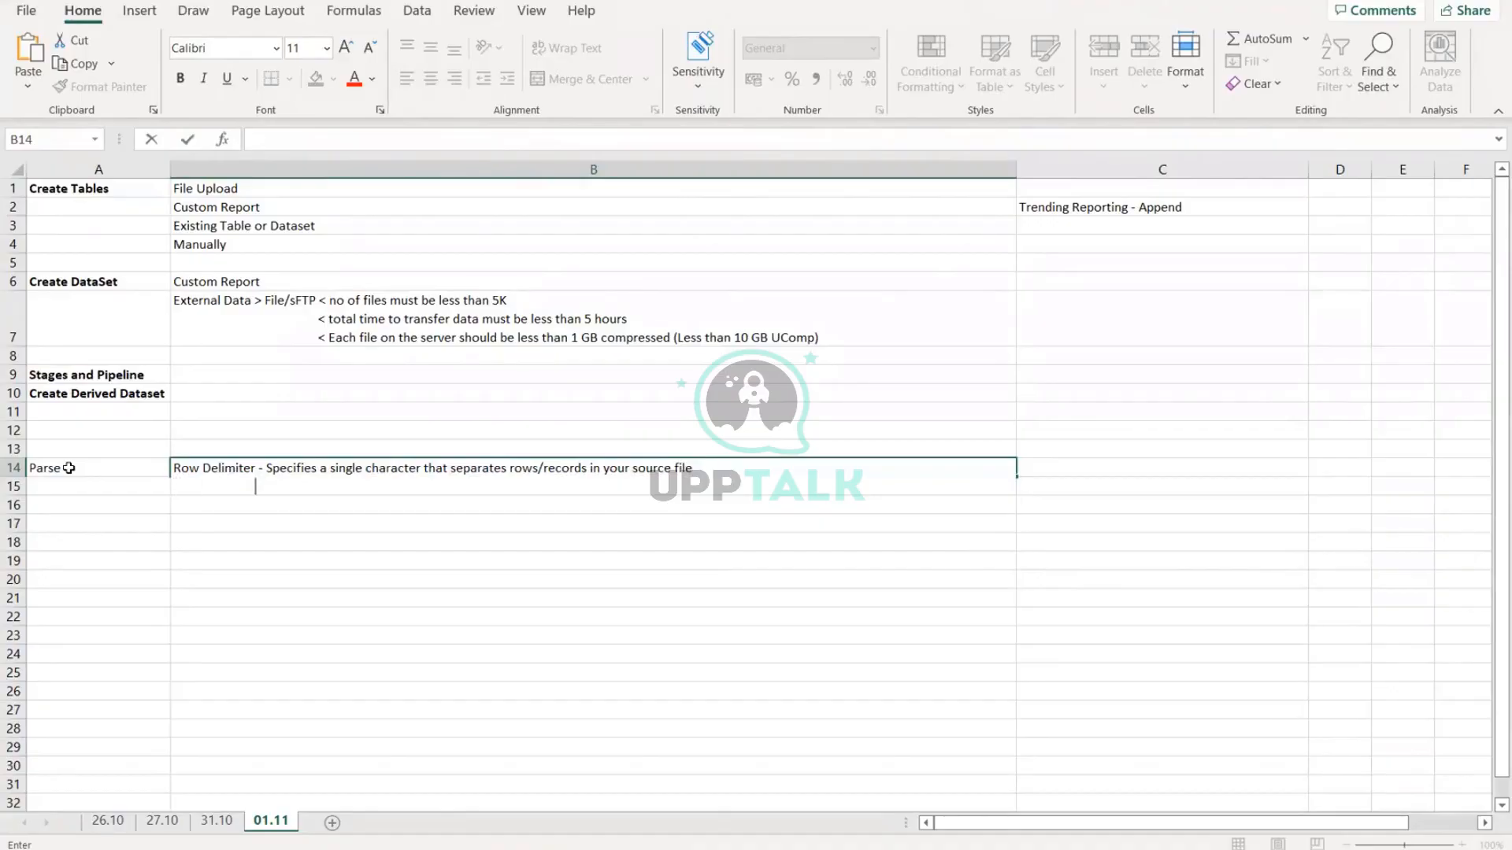
type("- New ")
type("line fe")
key("BackSpace")
key("BackSpace")
key("BackSpace")
key("BackSpace")
key("BackSpace")
key("BackSpace")
type("ine character/")
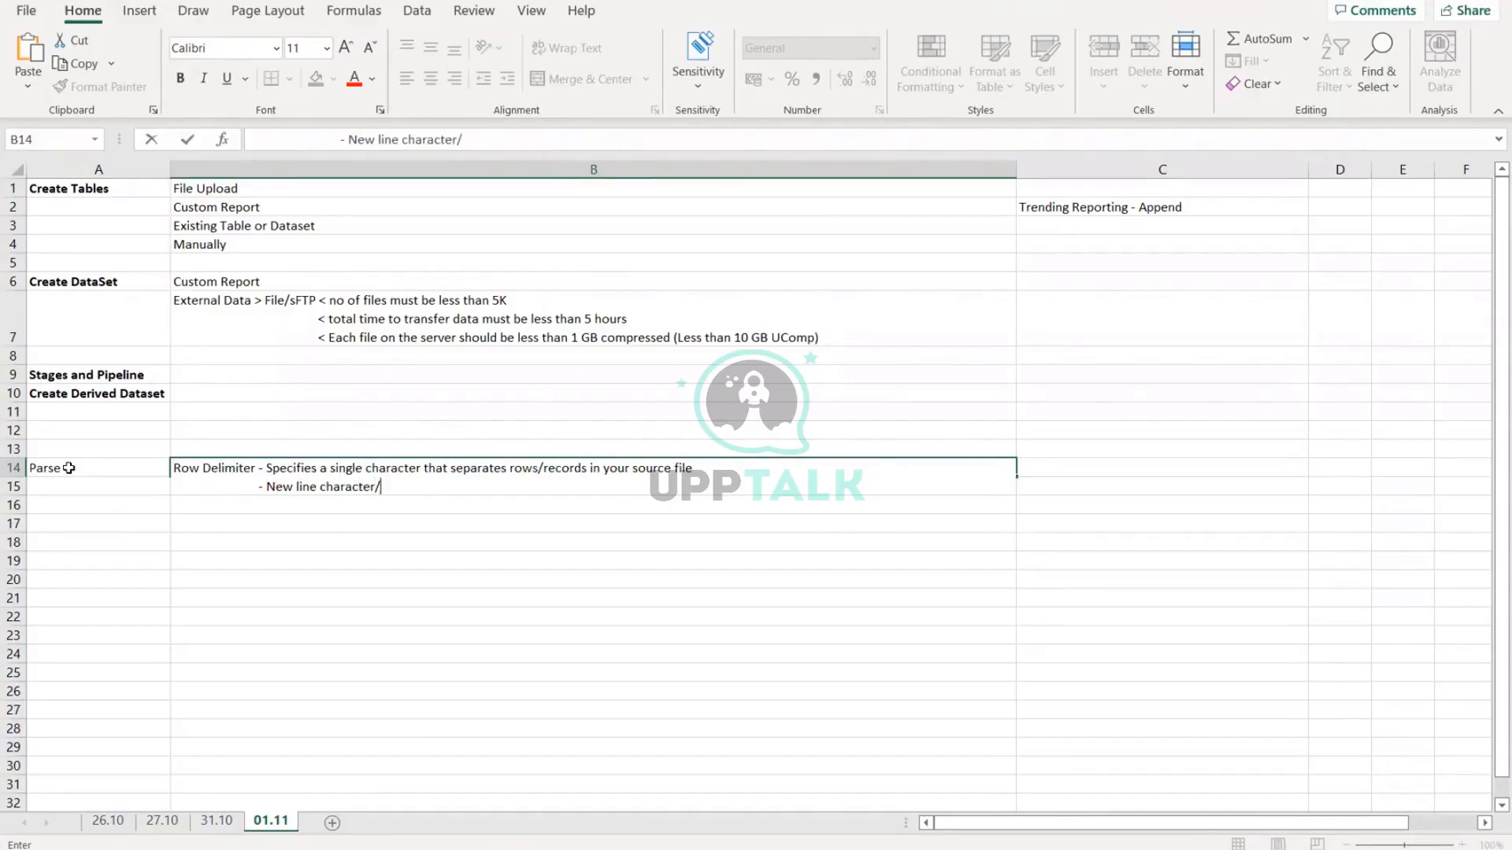
type("Enter")
key("Return")
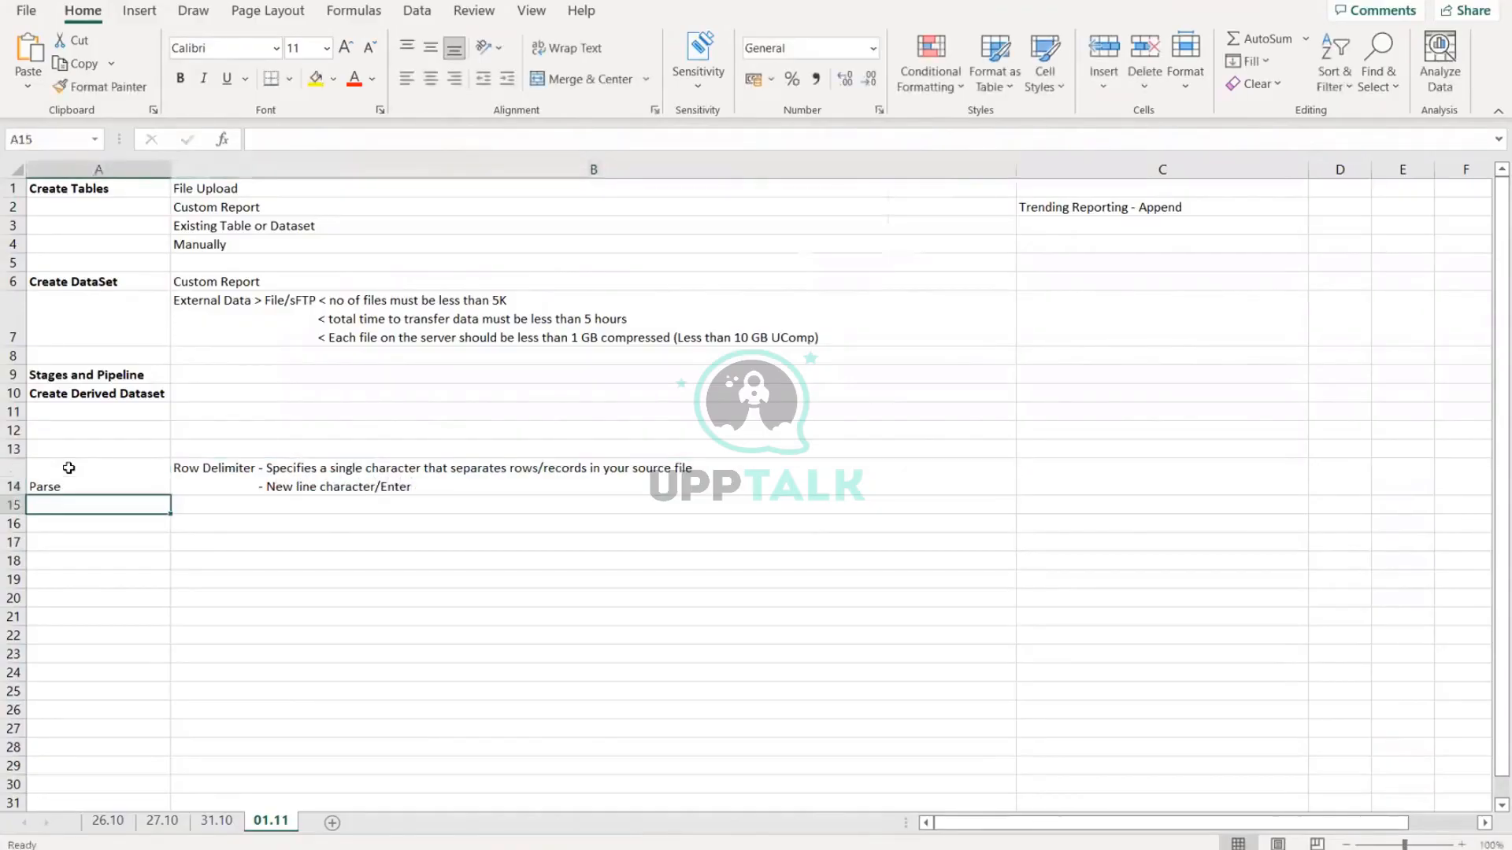
Step: Switch to Workday's dataset transformations and review the Parse stage settings, including the available row delimiter options
left_click(254, 849)
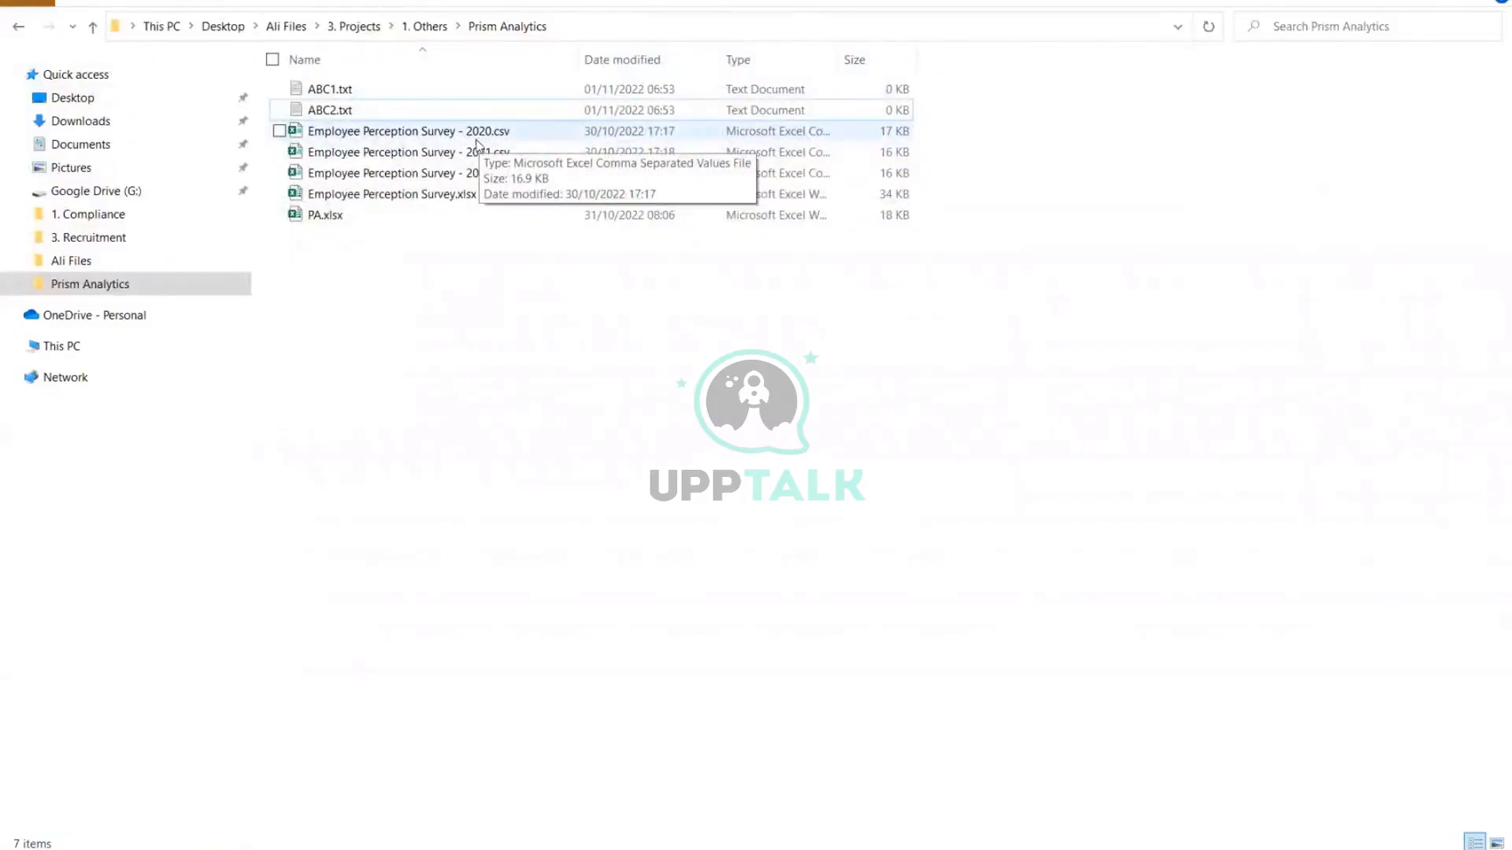
key("alt+Tab")
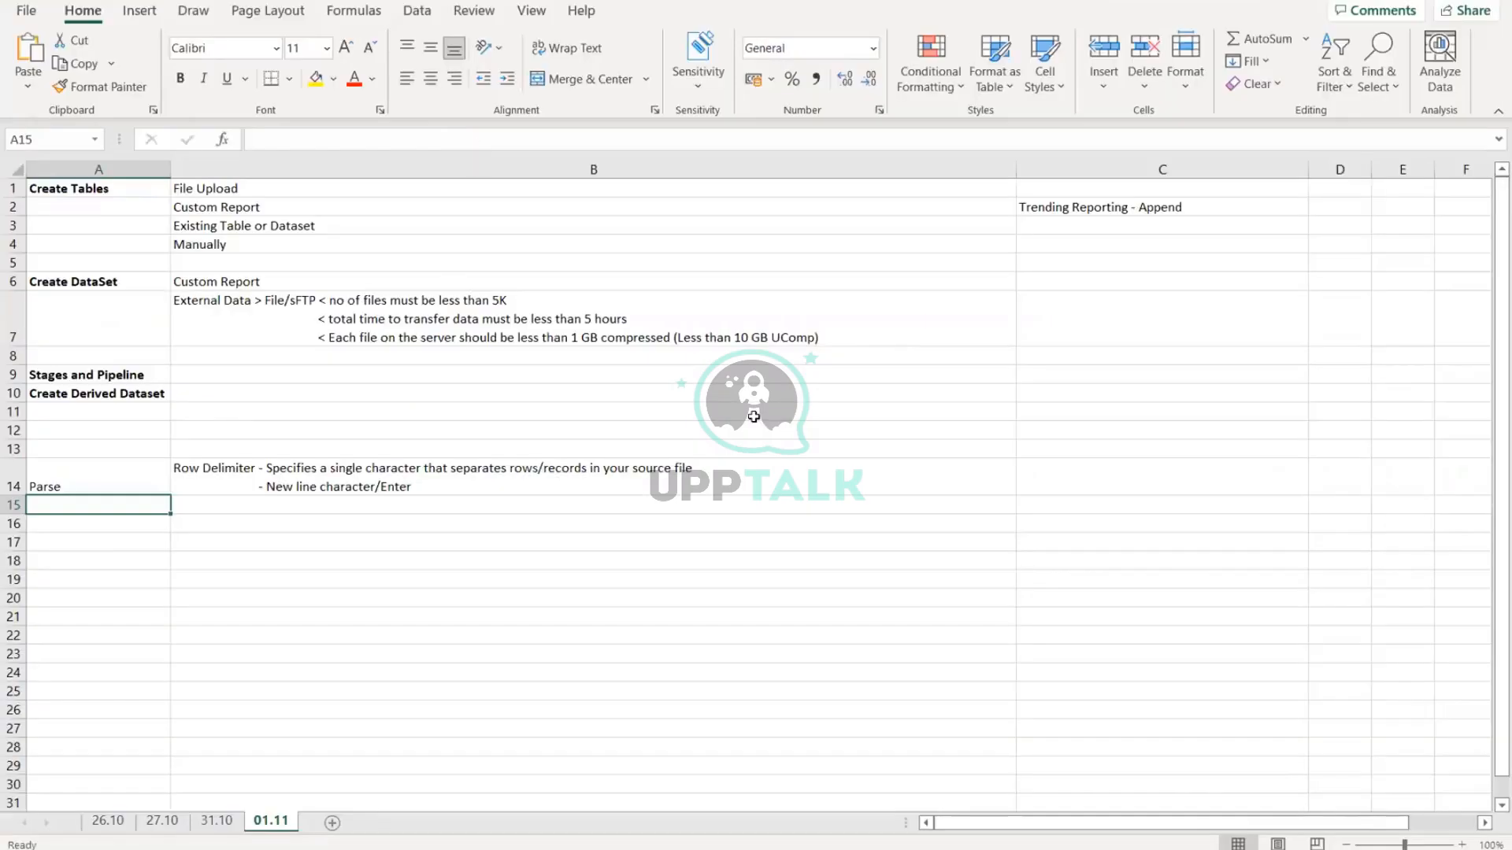
key("alt+Tab")
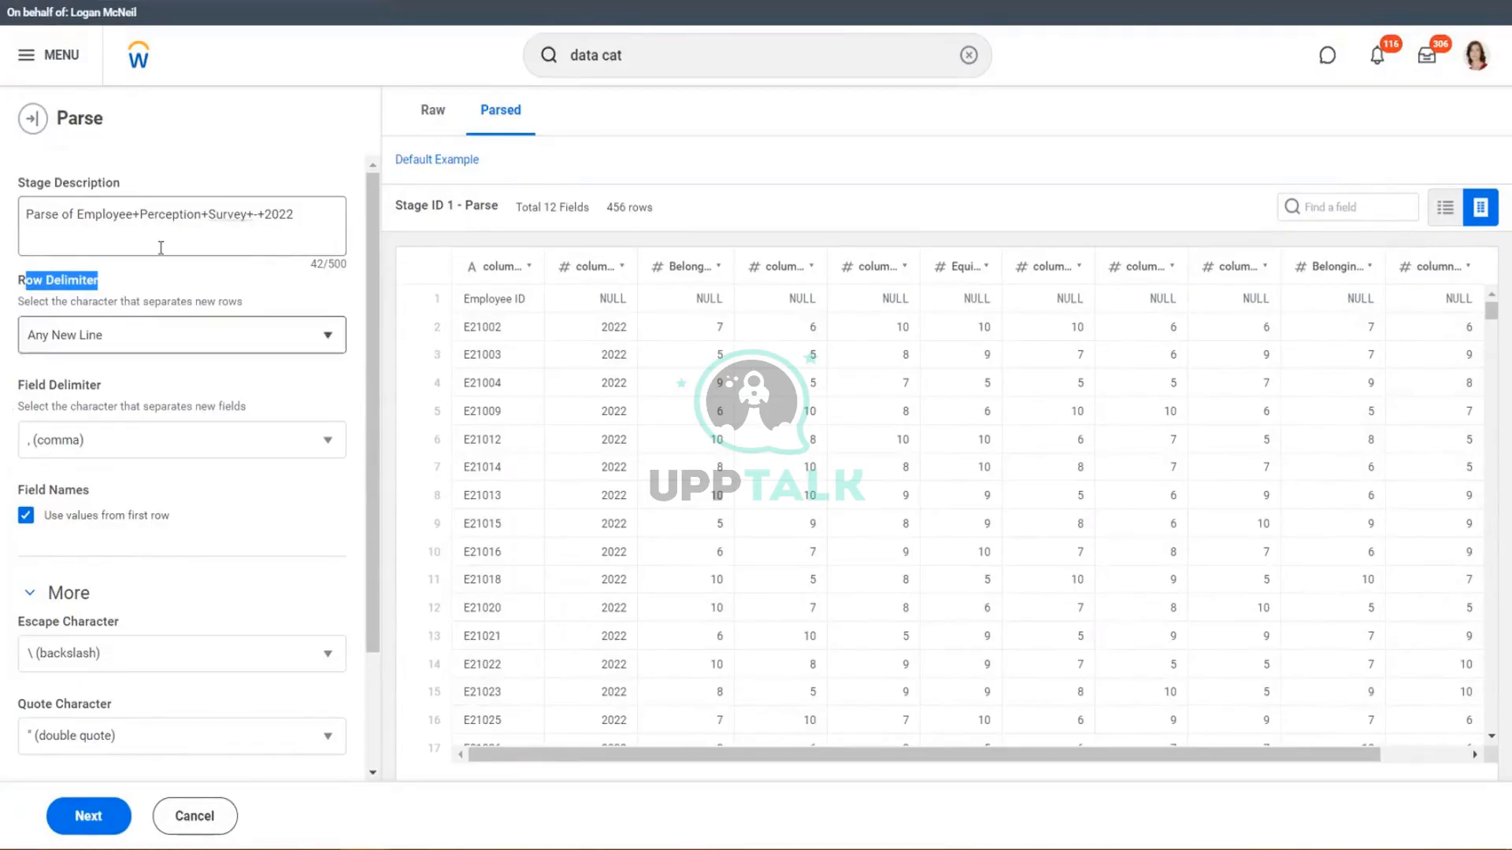
scroll(170, 599, "down", 2)
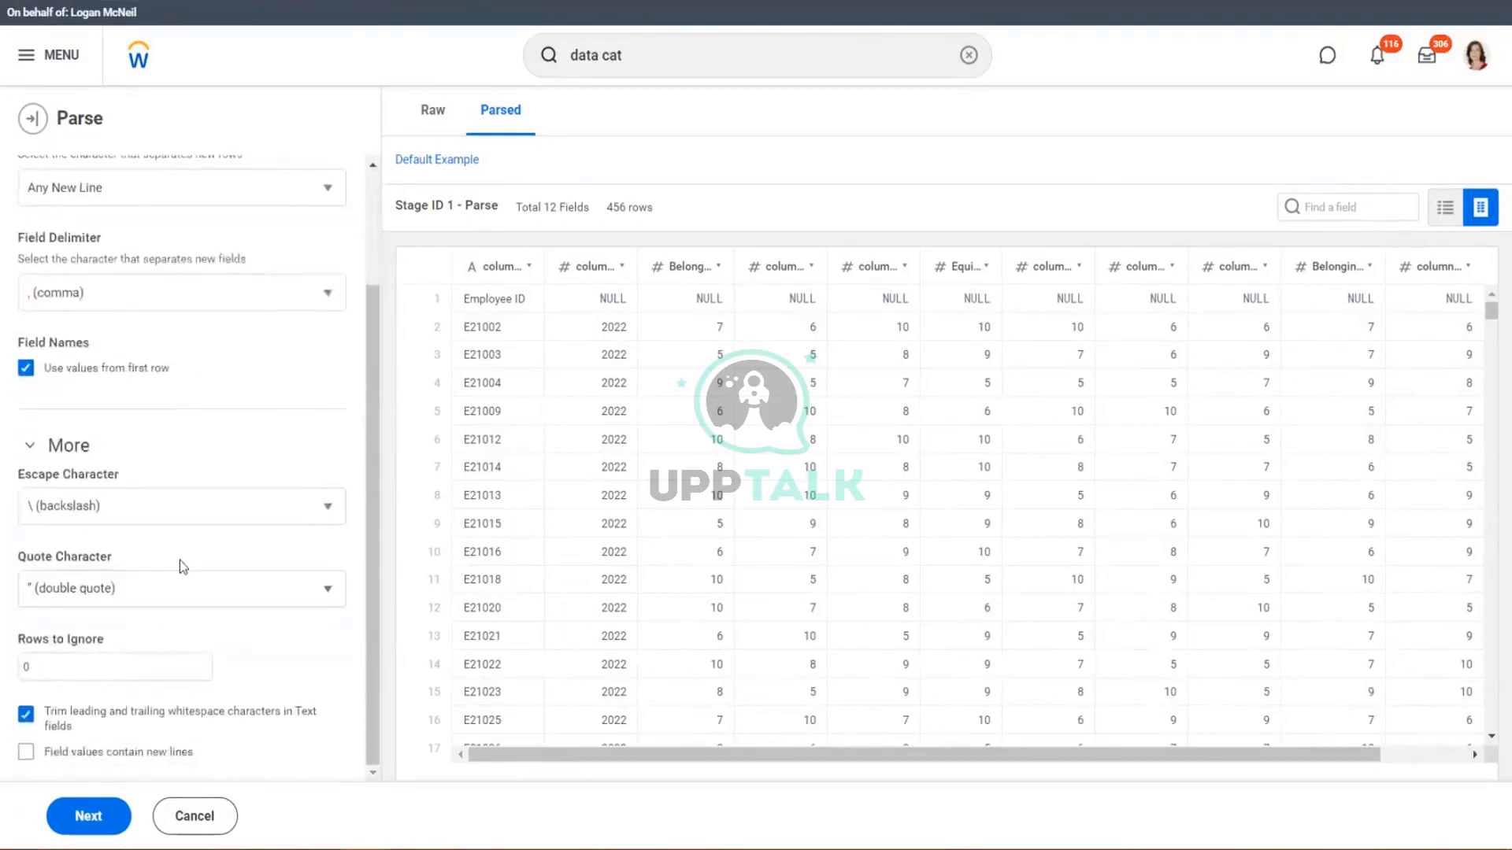
scroll(181, 563, "up", 2)
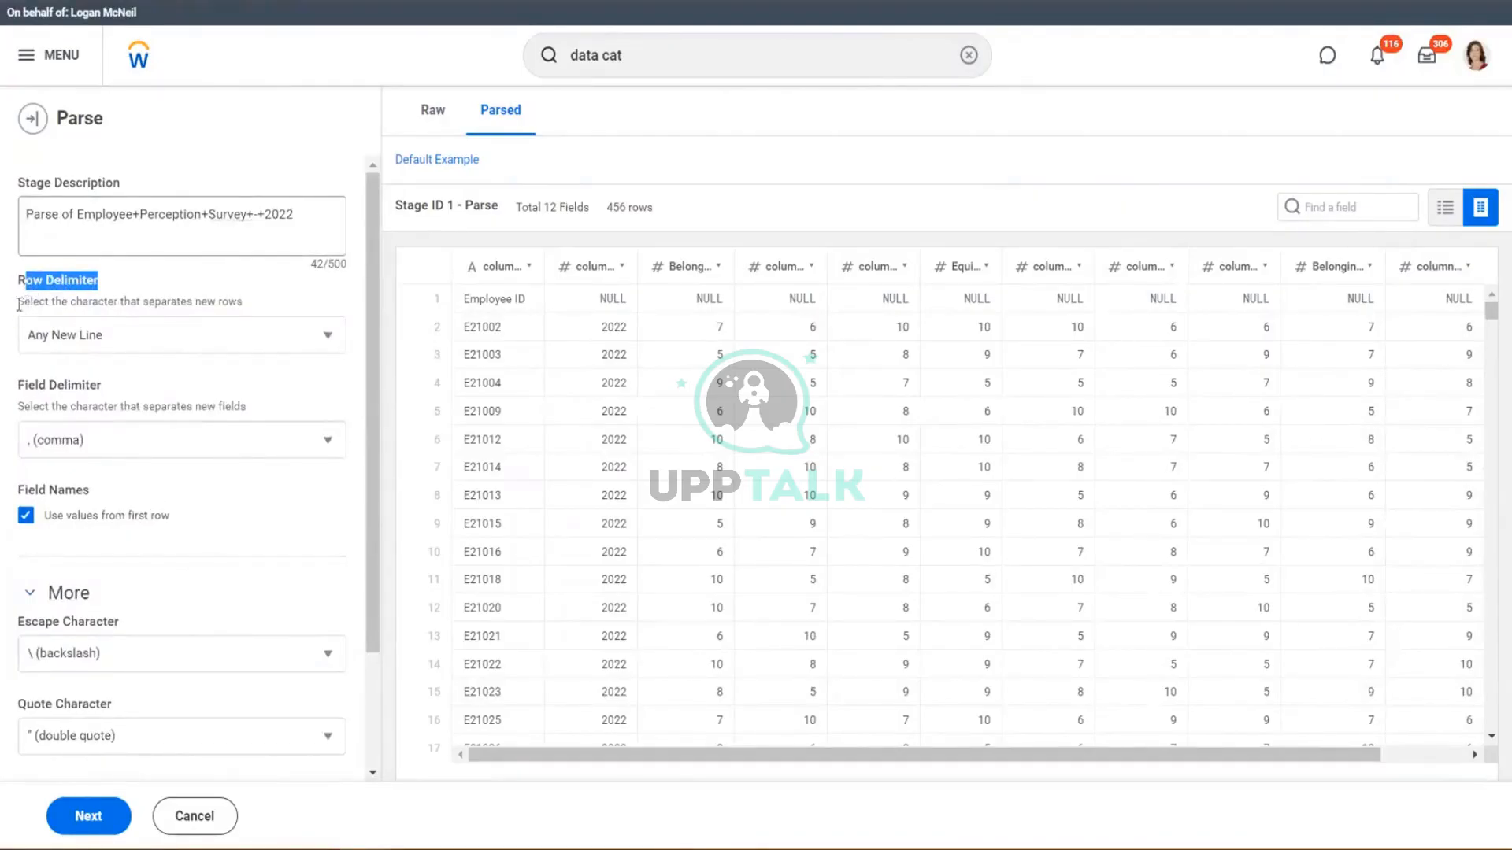
left_click_drag(22, 302, 246, 301)
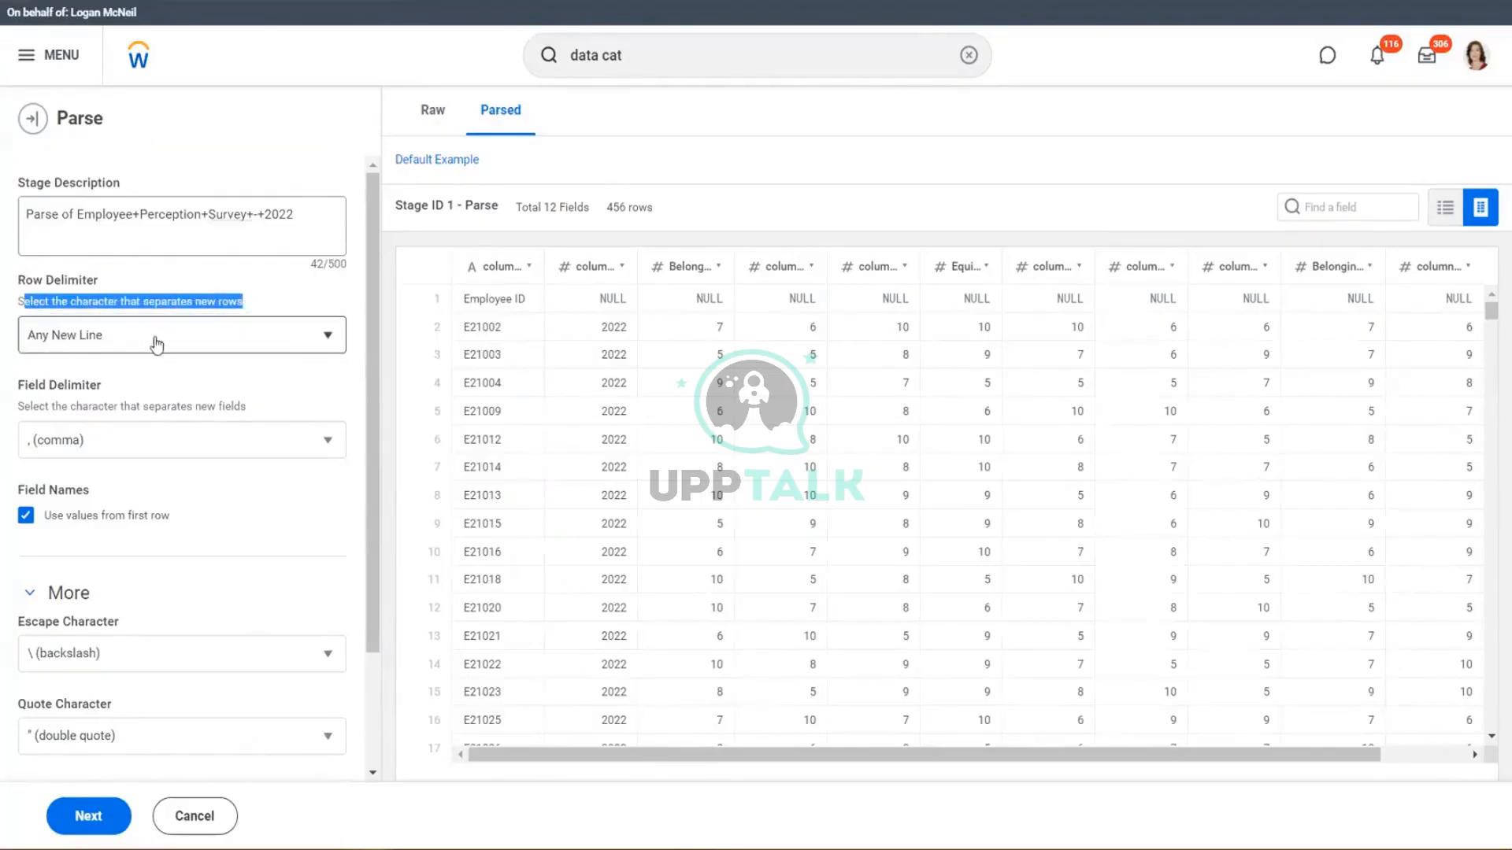
left_click(331, 339)
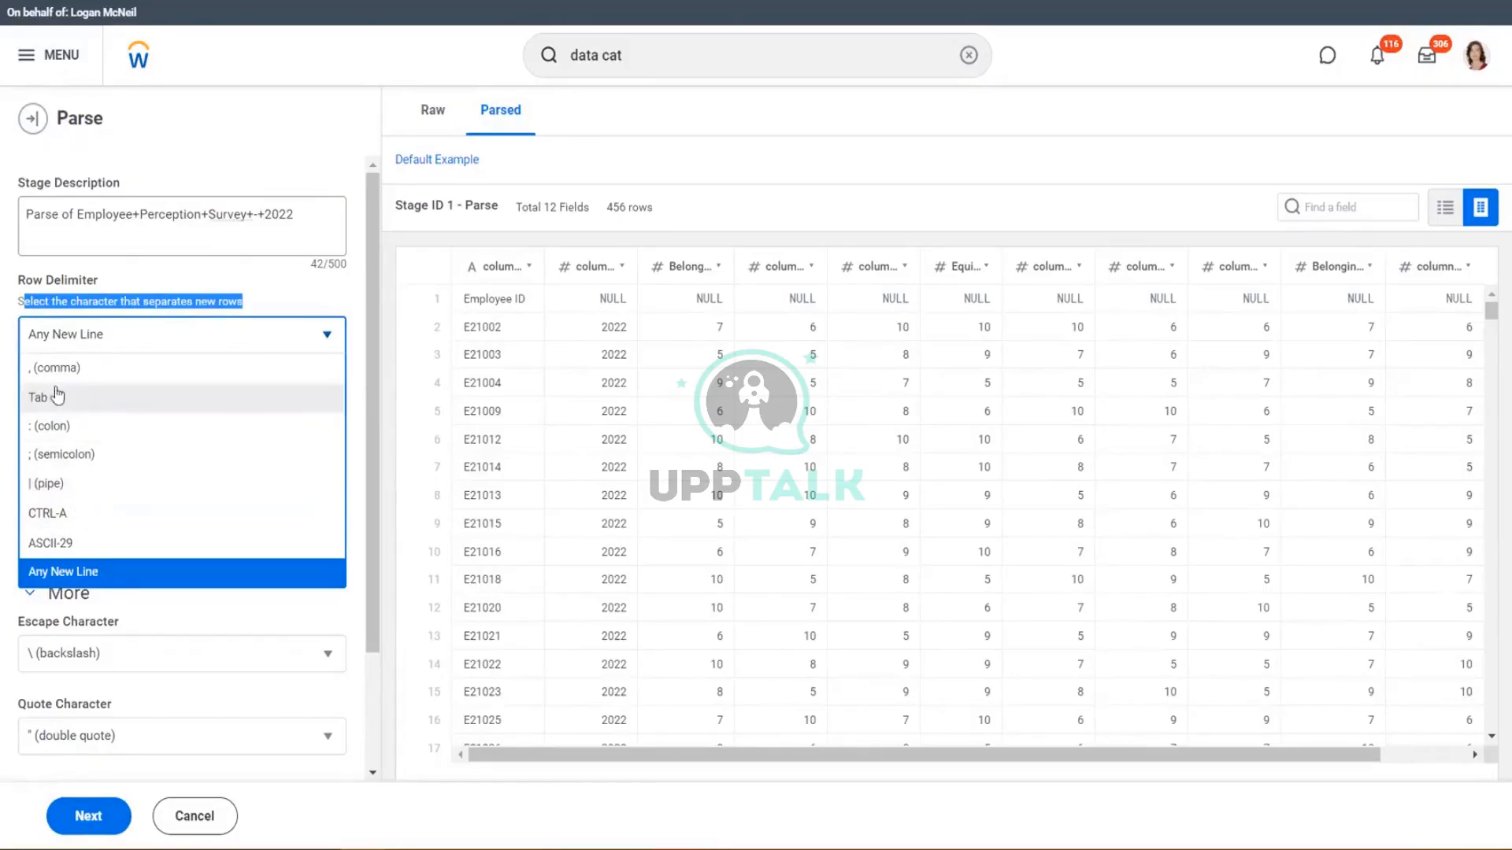
left_click(322, 290)
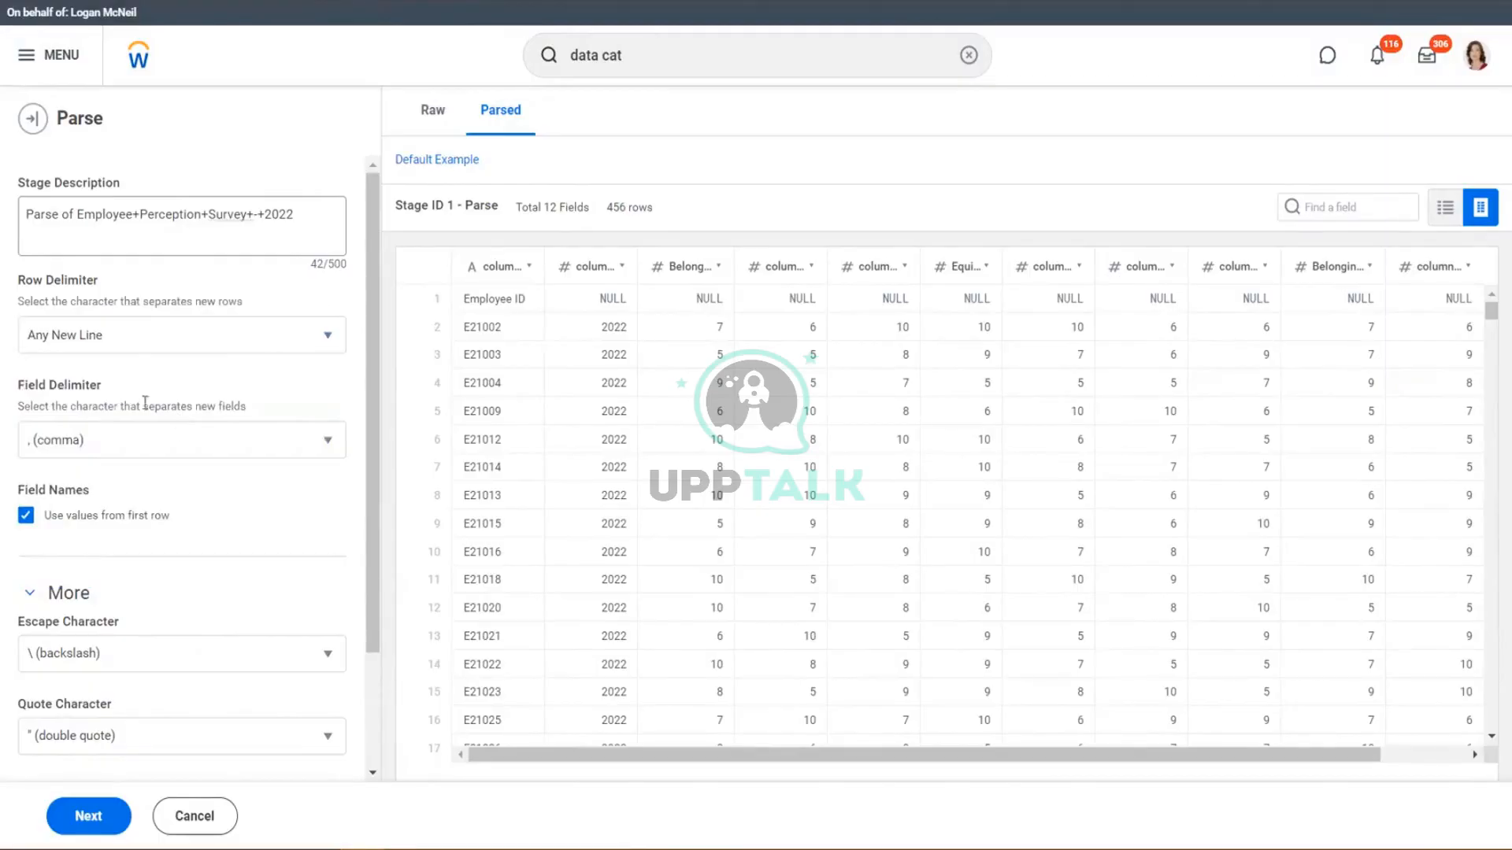
Step: Examine the Parse stage's field delimiter description and its available delimiter options
left_click_drag(28, 393, 82, 399)
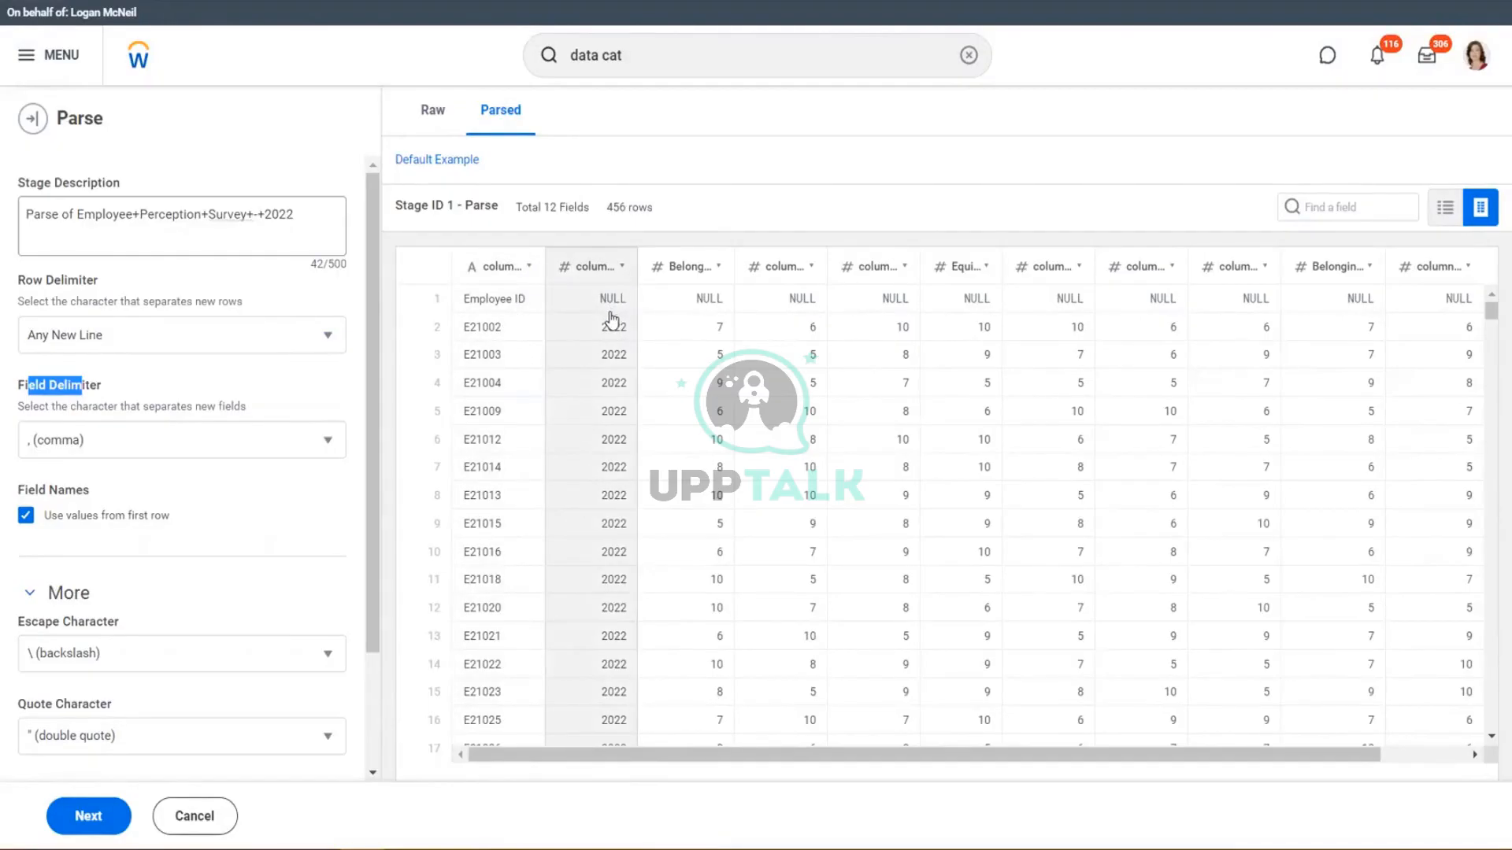
left_click(189, 849)
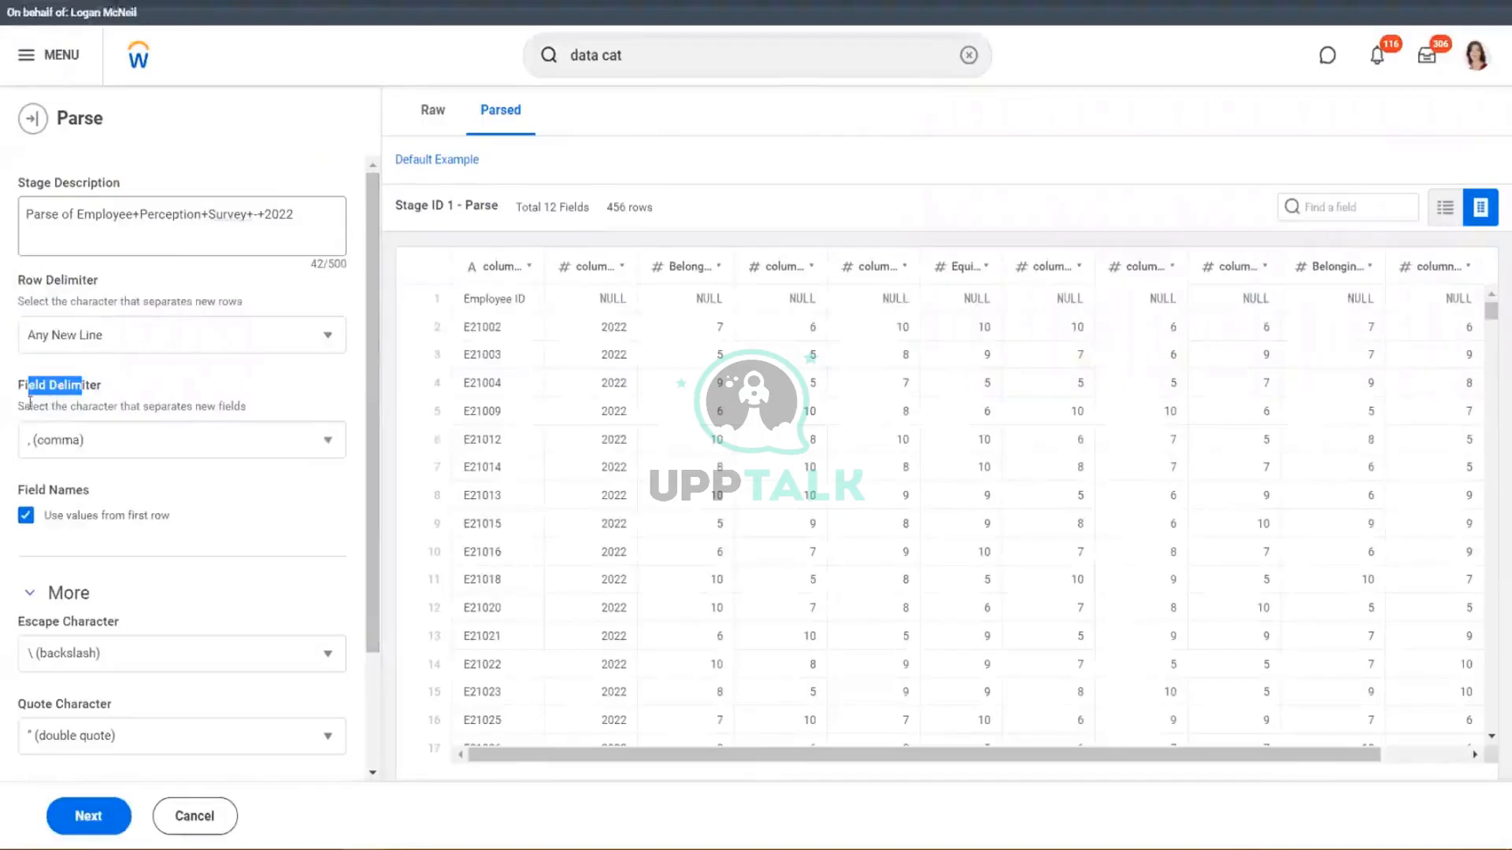
left_click_drag(30, 403, 260, 408)
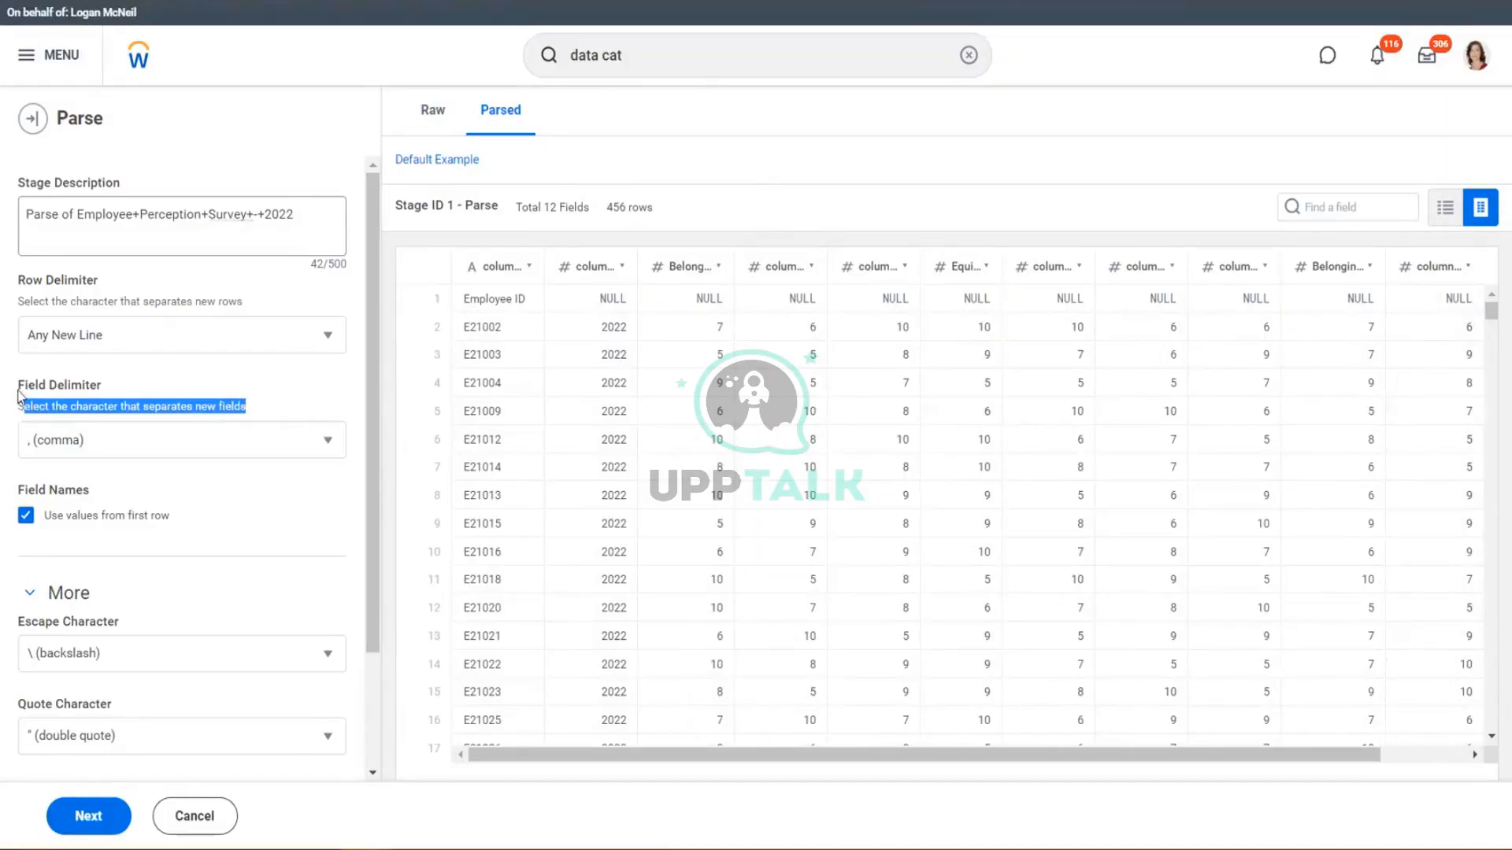
left_click(323, 440)
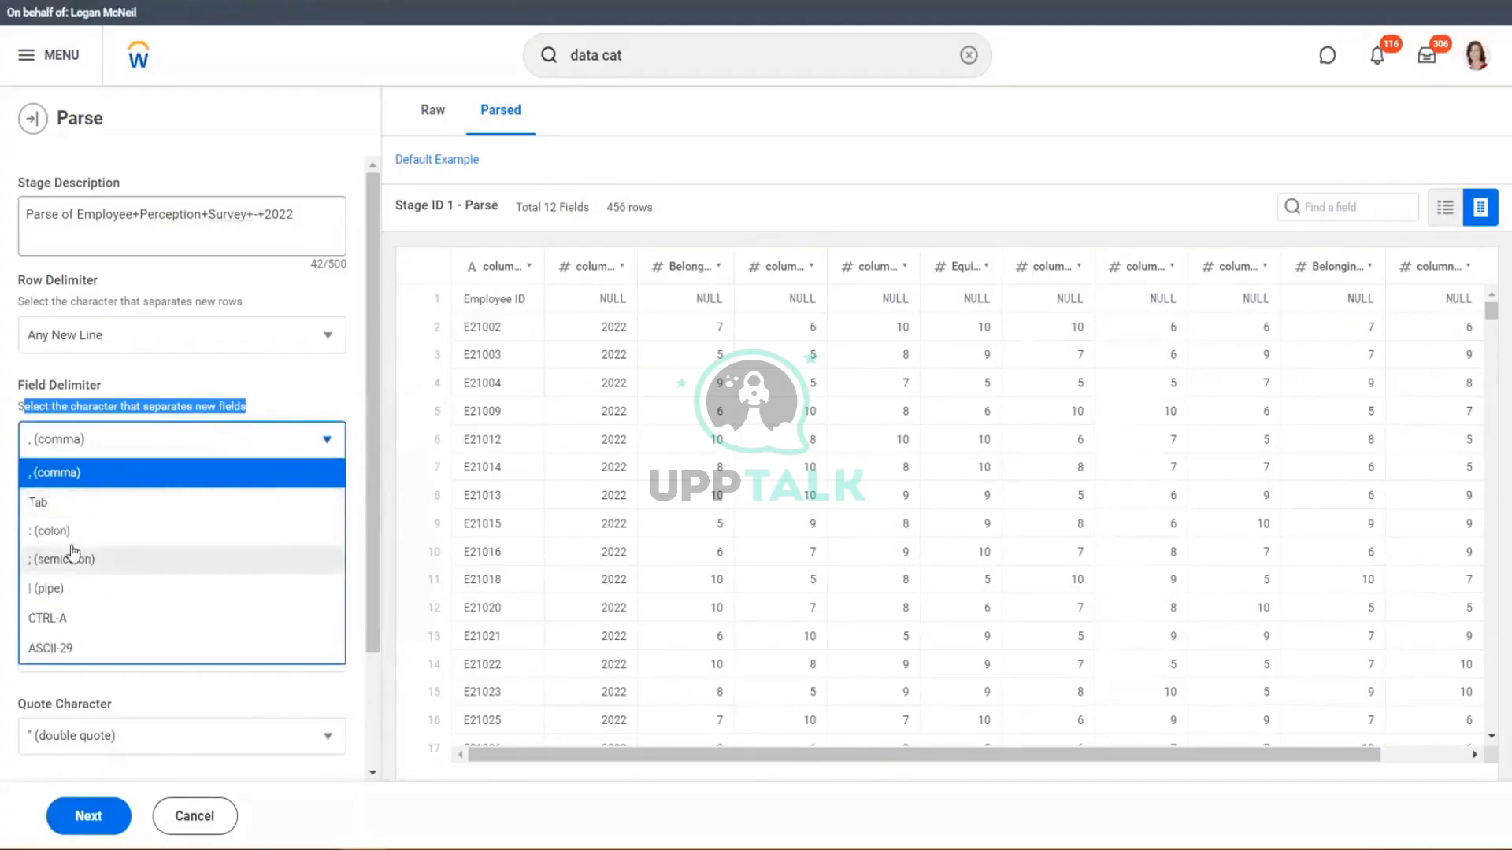
left_click(274, 404)
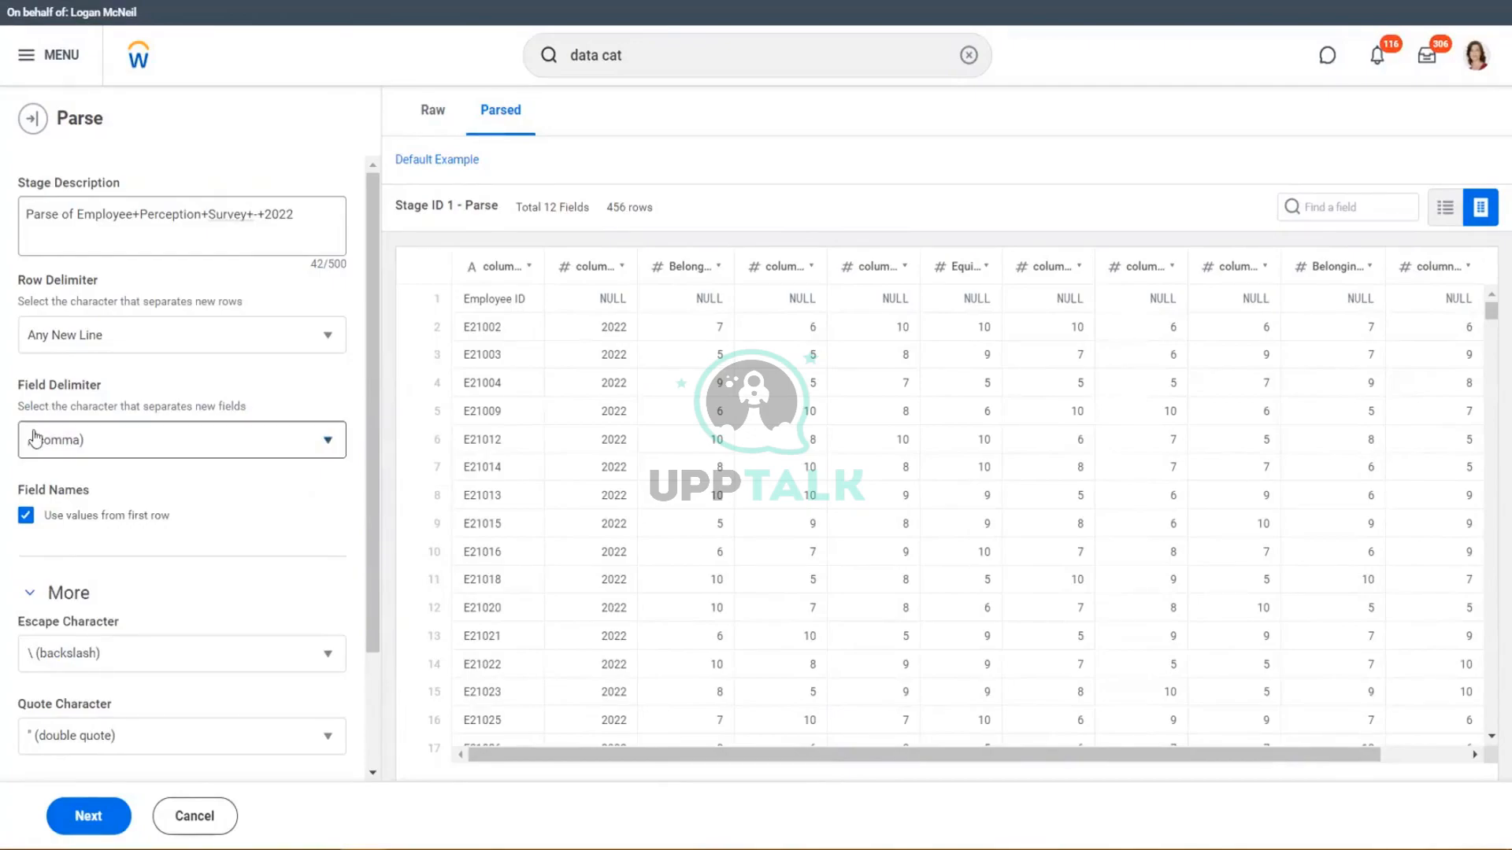
Step: Switch to Excel and append to B14, after a blank line, "Field Delimiter - Single character that separates the fields/columns of a row in your source data files."
key("alt+Tab")
key("alt+Tab")
key("alt+Tab")
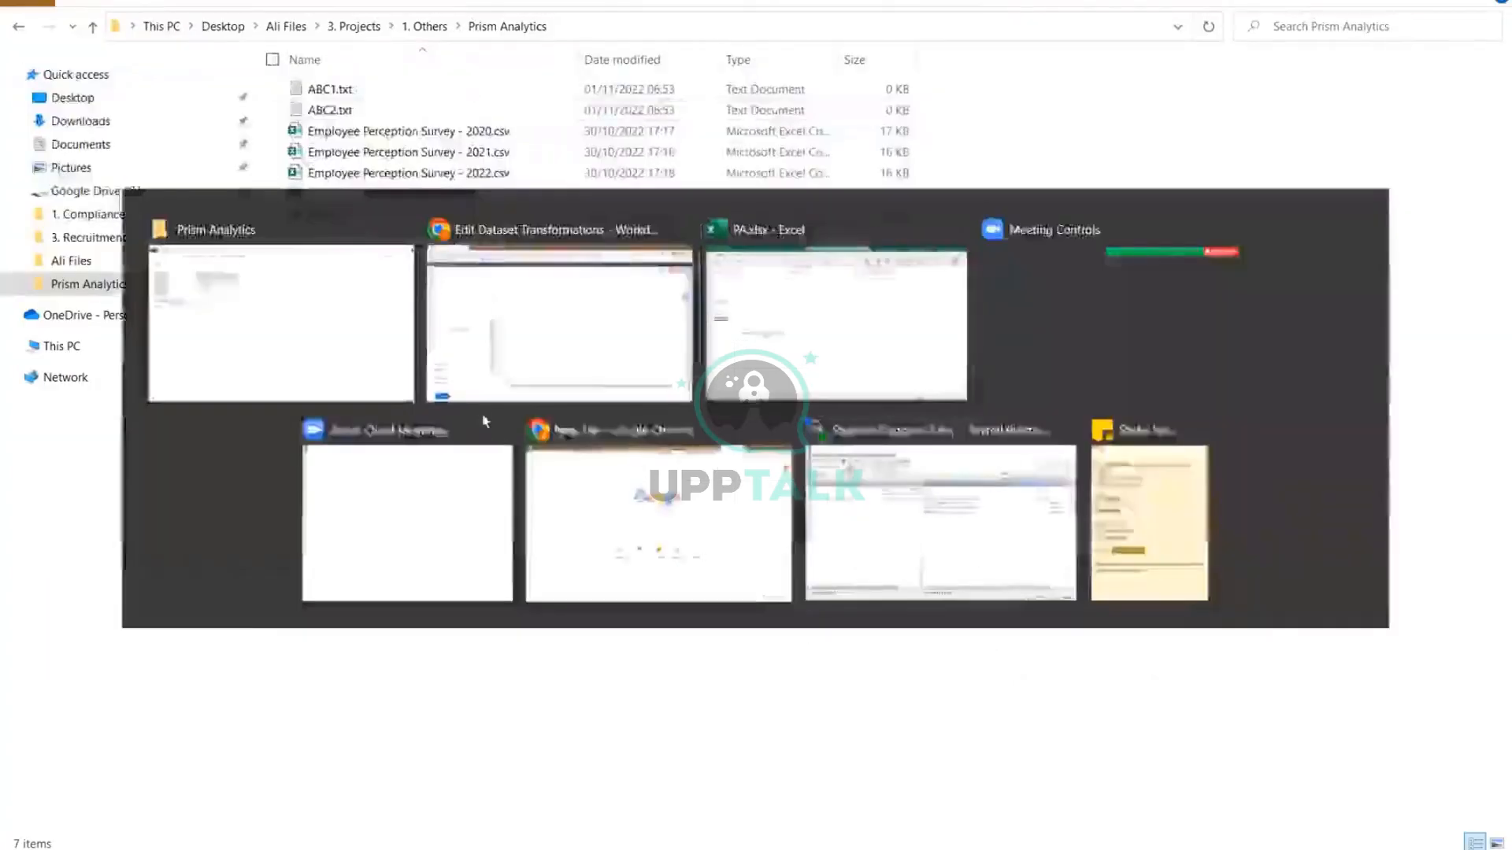
double_click(427, 487)
key("alt+Return")
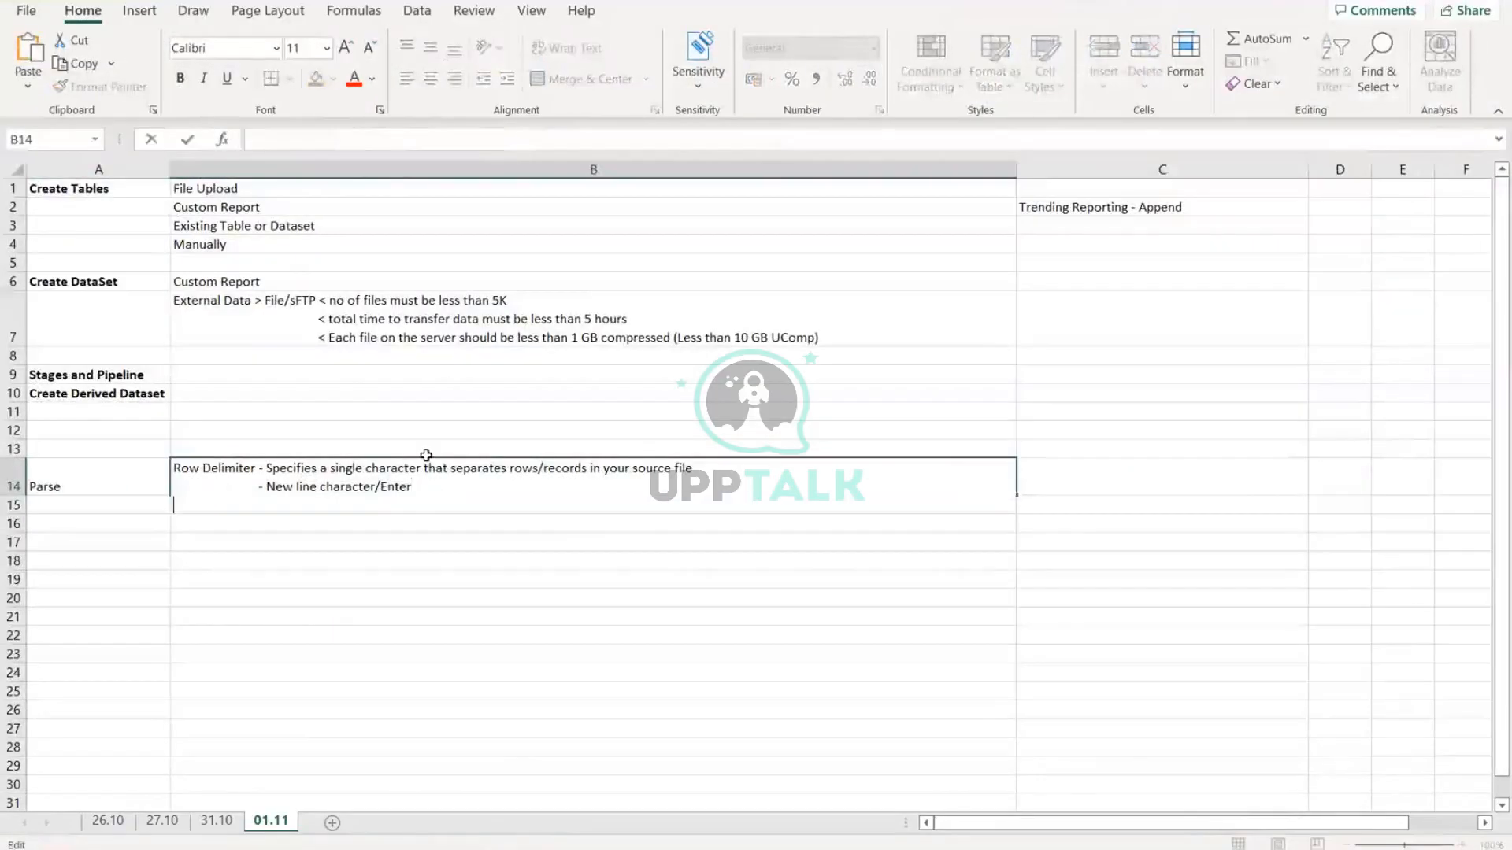
key("alt+Return")
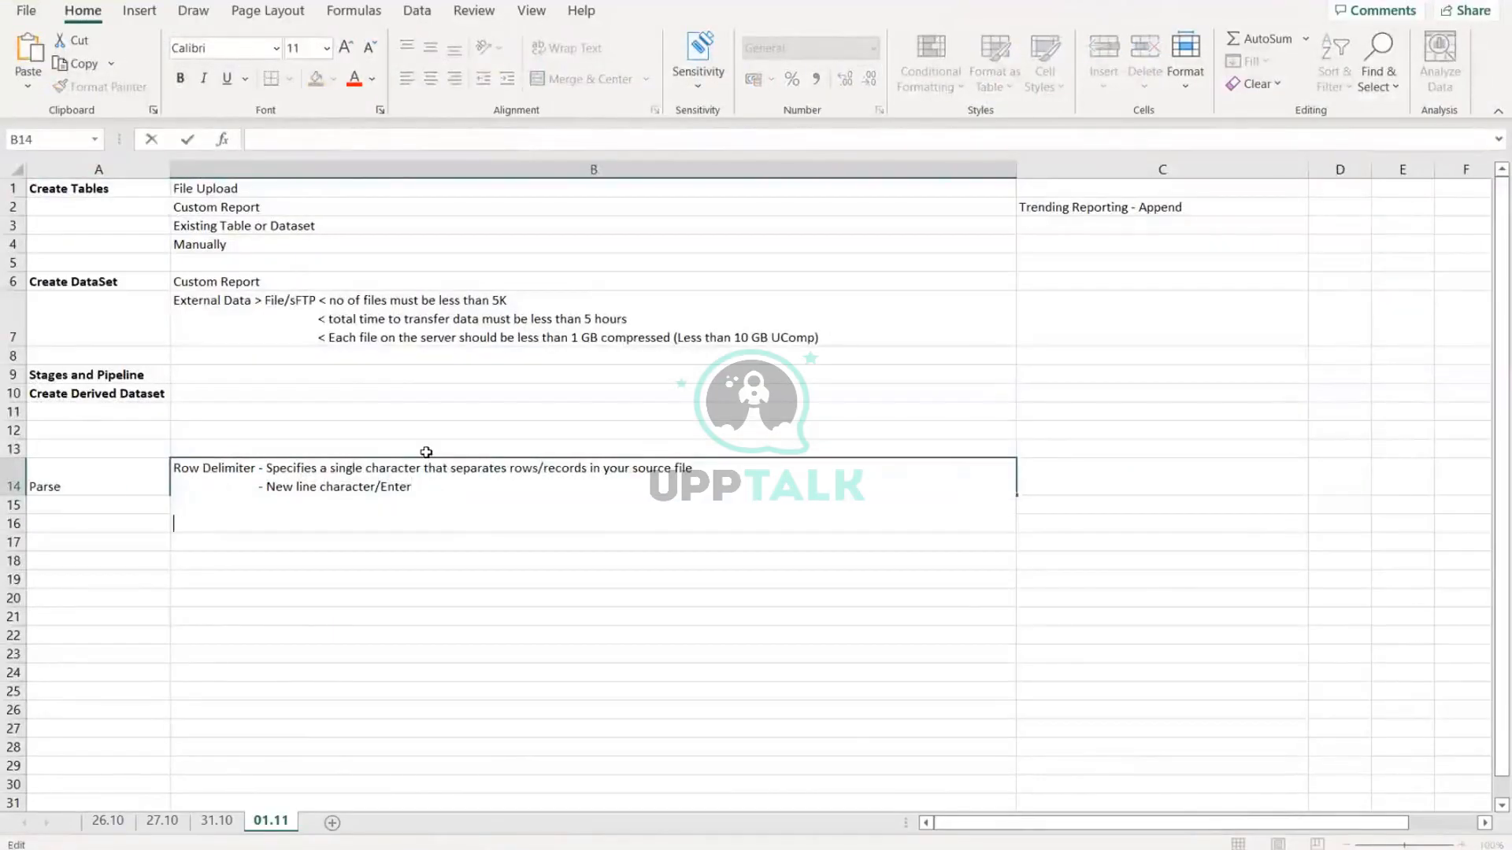
type("Field Delimiter -")
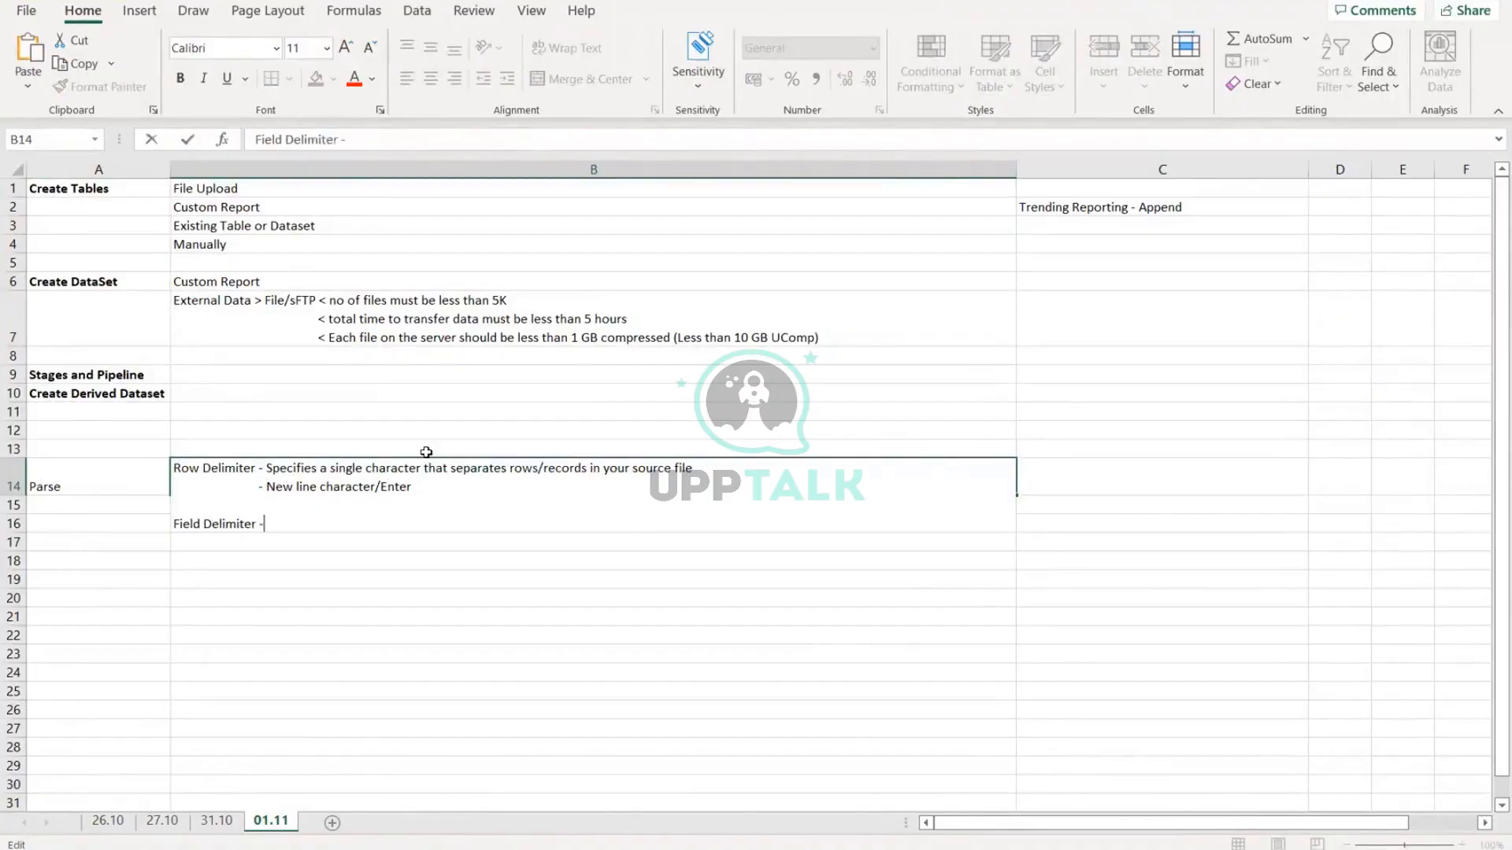
type(" Single Sp")
type("hata")
key("BackSpace")
key("BackSpace")
type("racter that ")
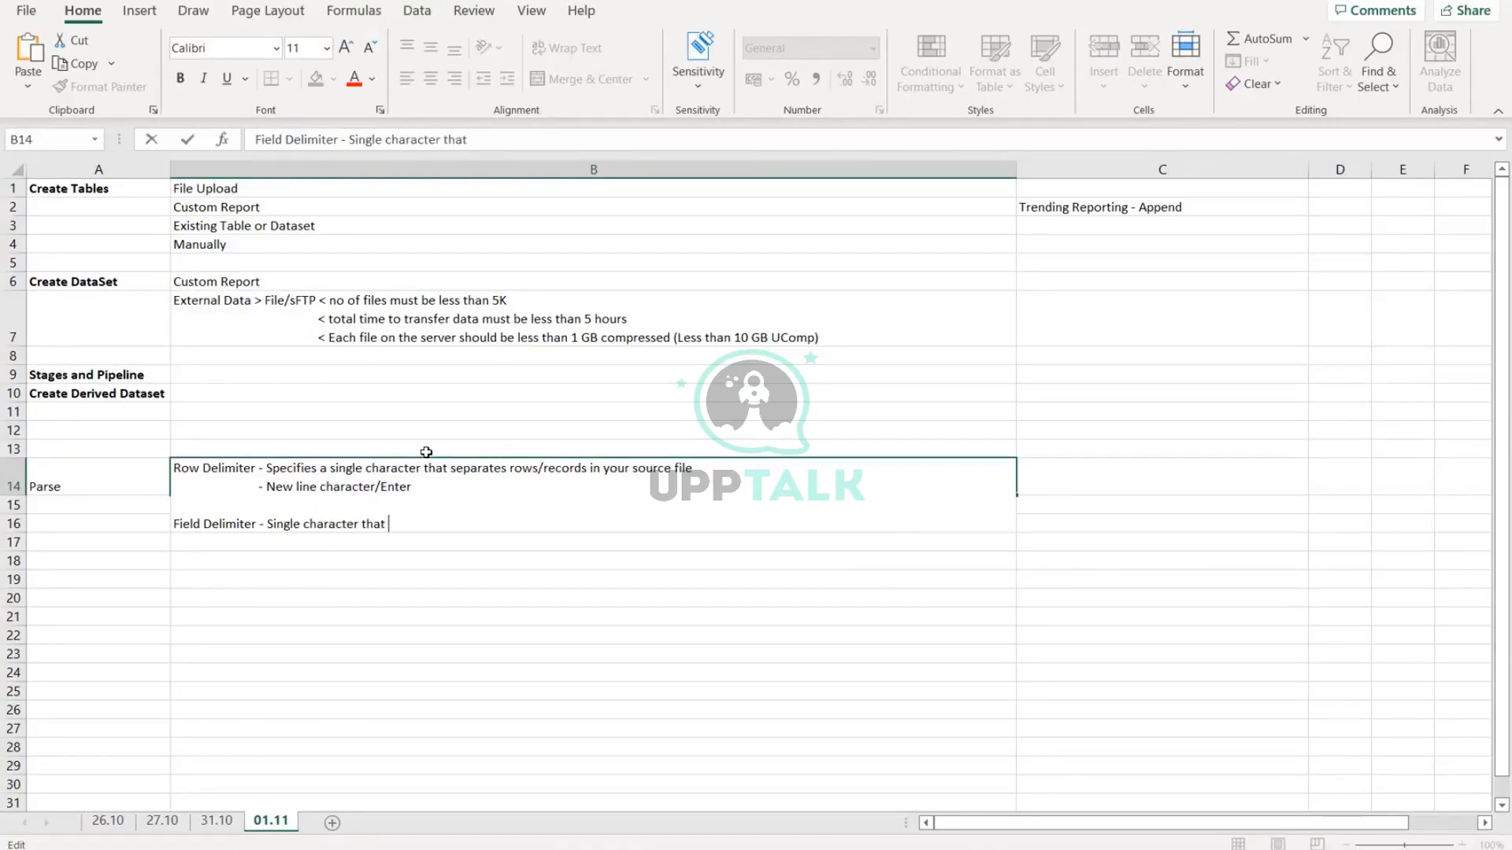
type("separates the fields/colu")
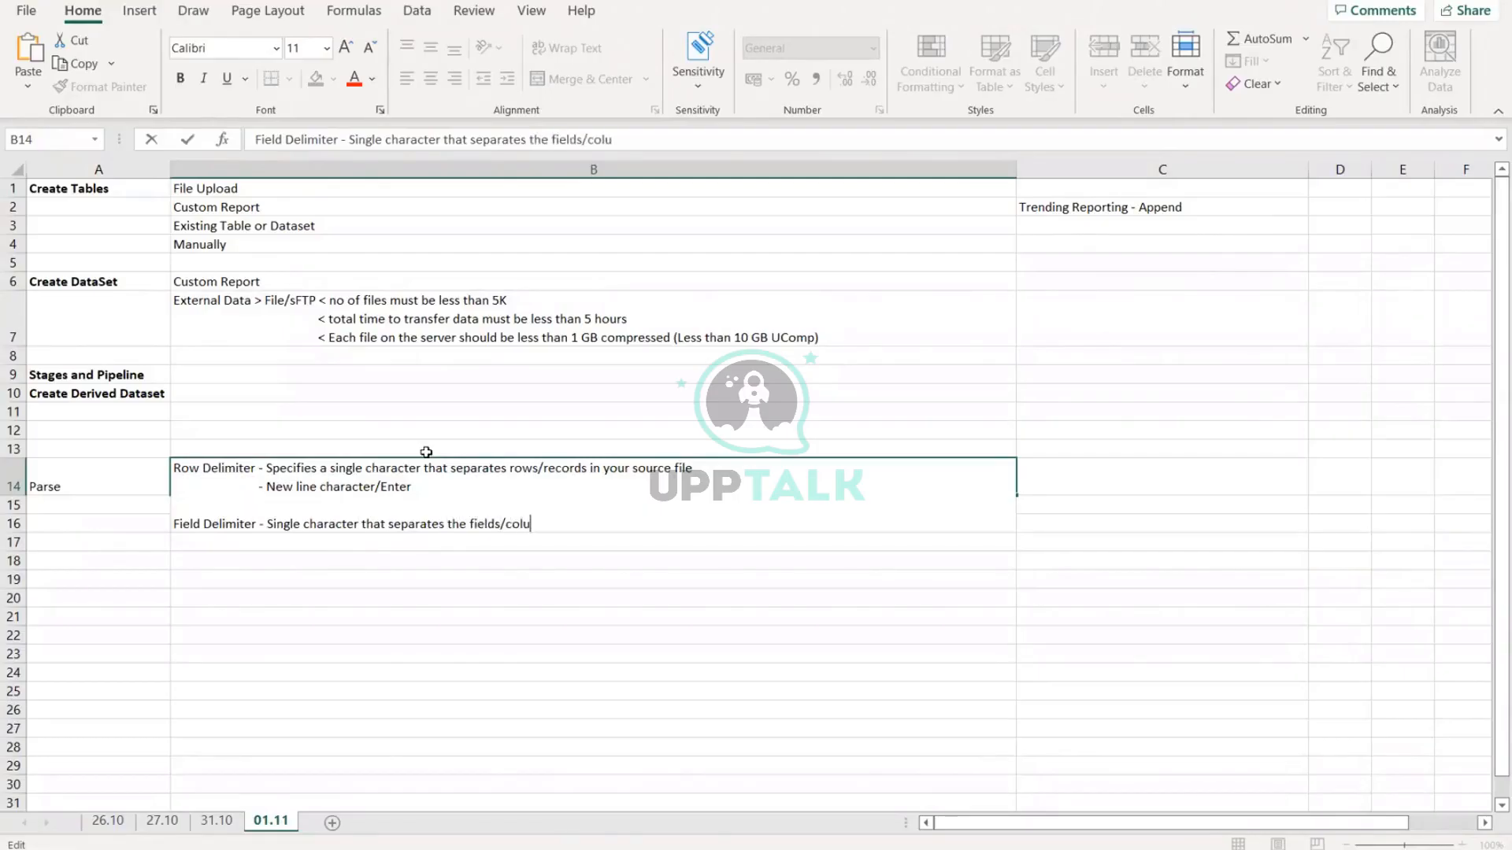
type("mns of a row in y")
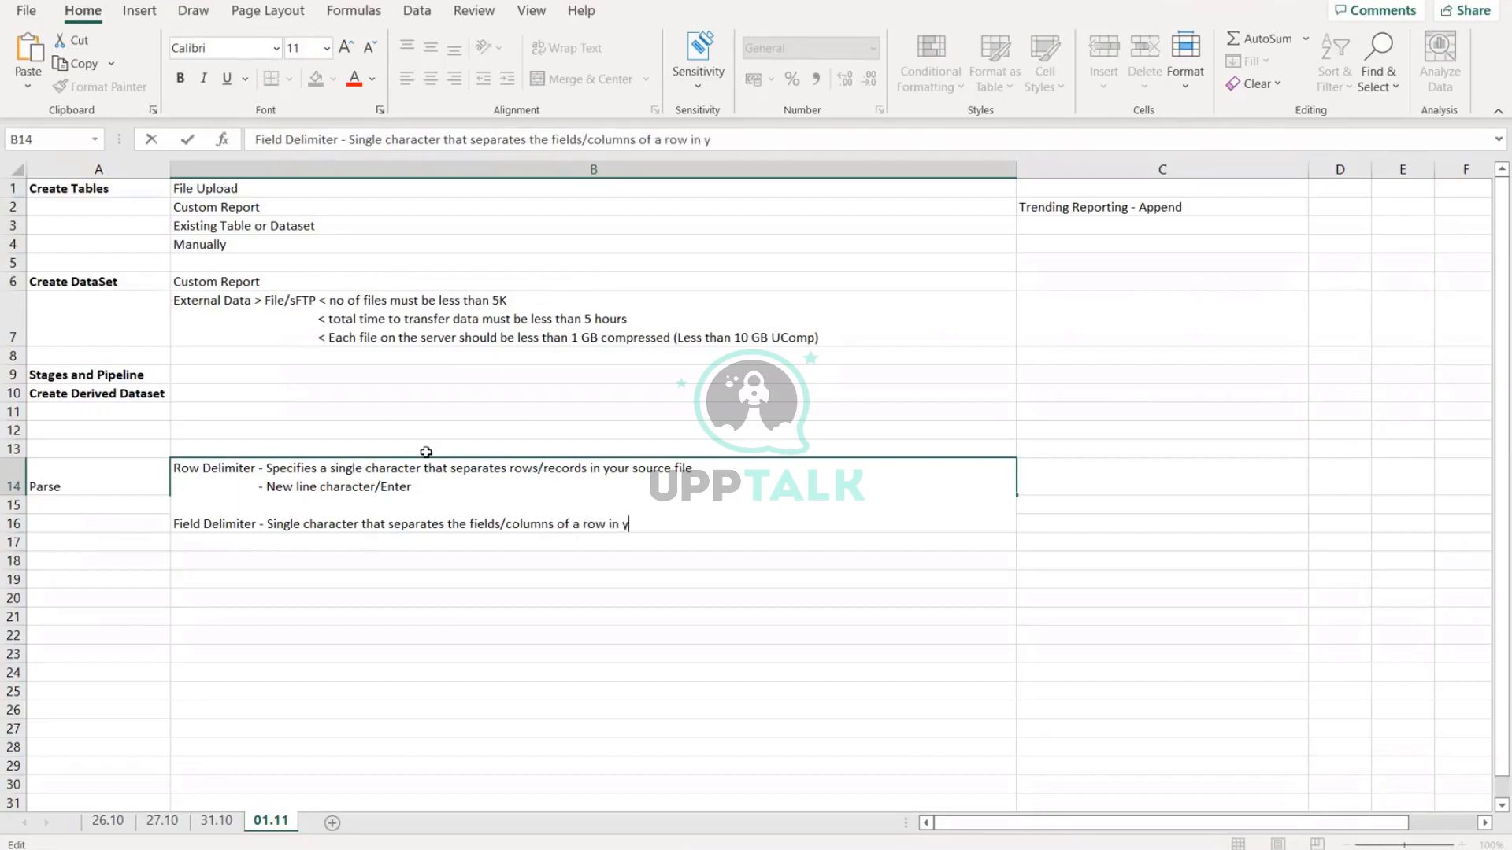
type("our source data files.")
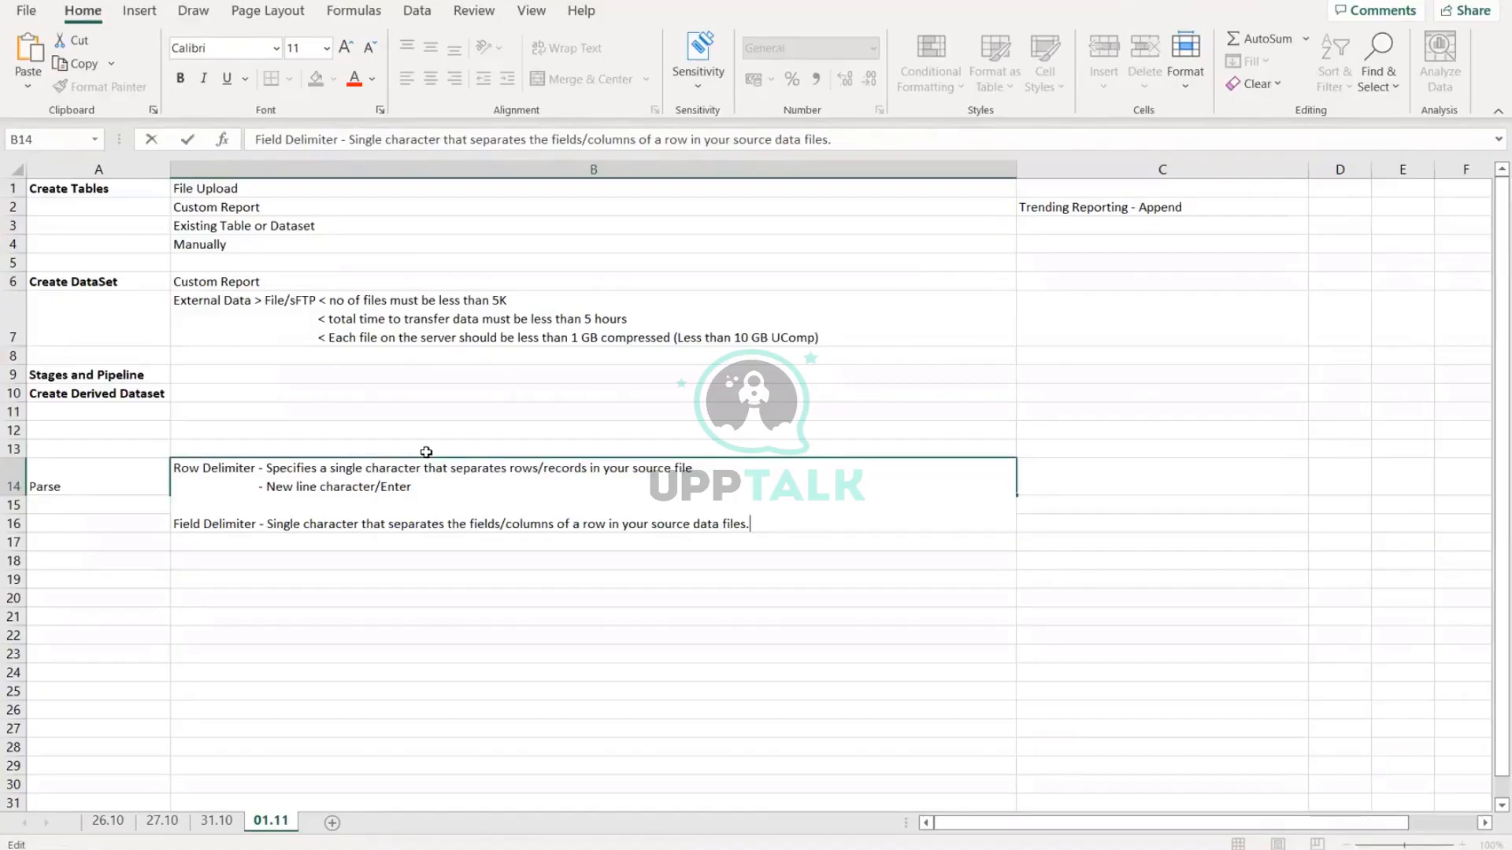
Step: Add an indented line "- comma" under the Field Delimiter note in B14 and commit the cell
key("alt+Return")
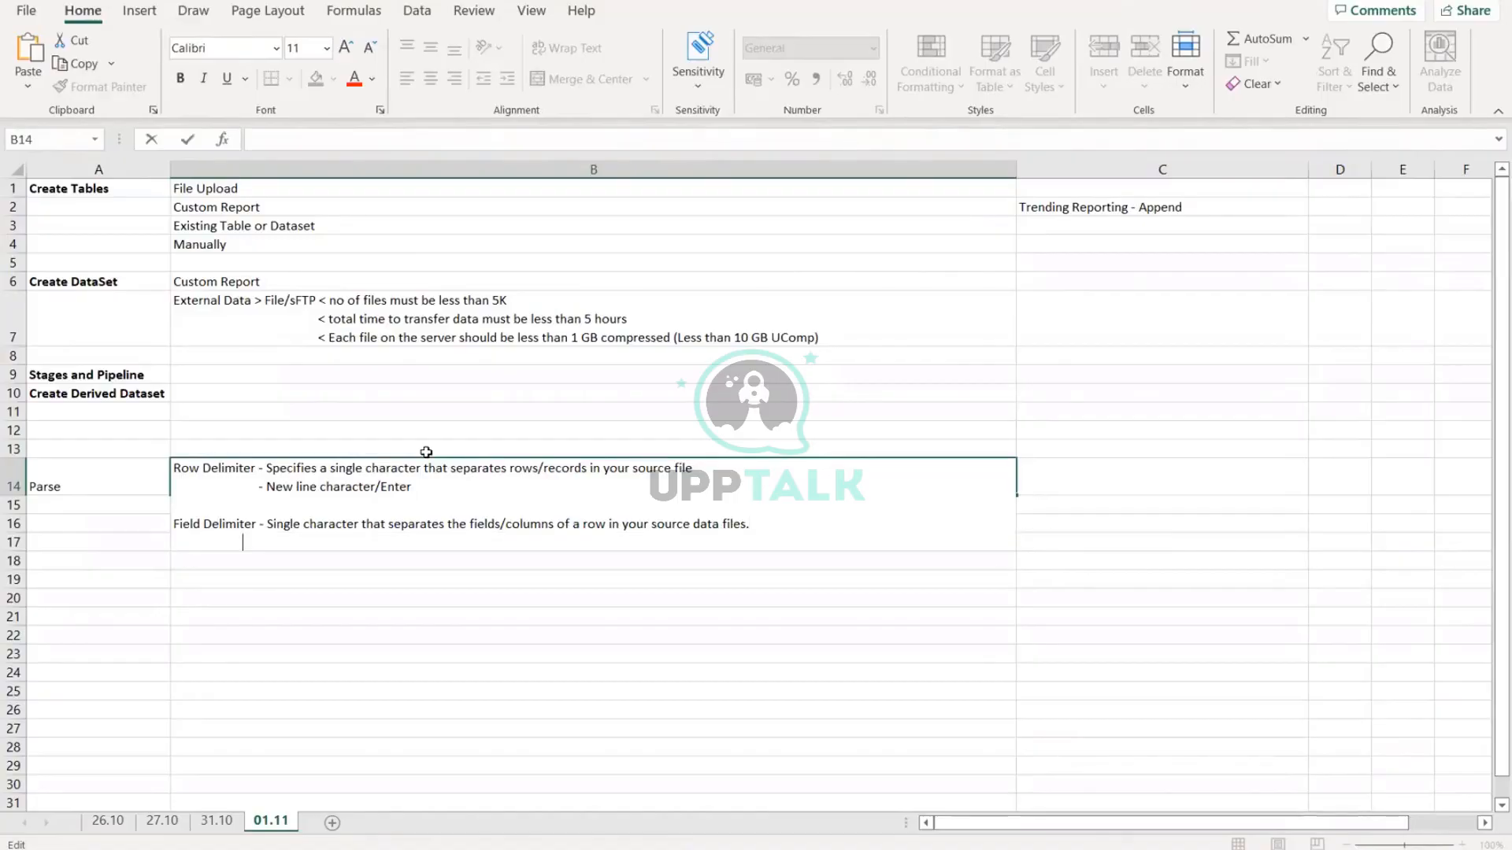
type("- comma")
key("Return")
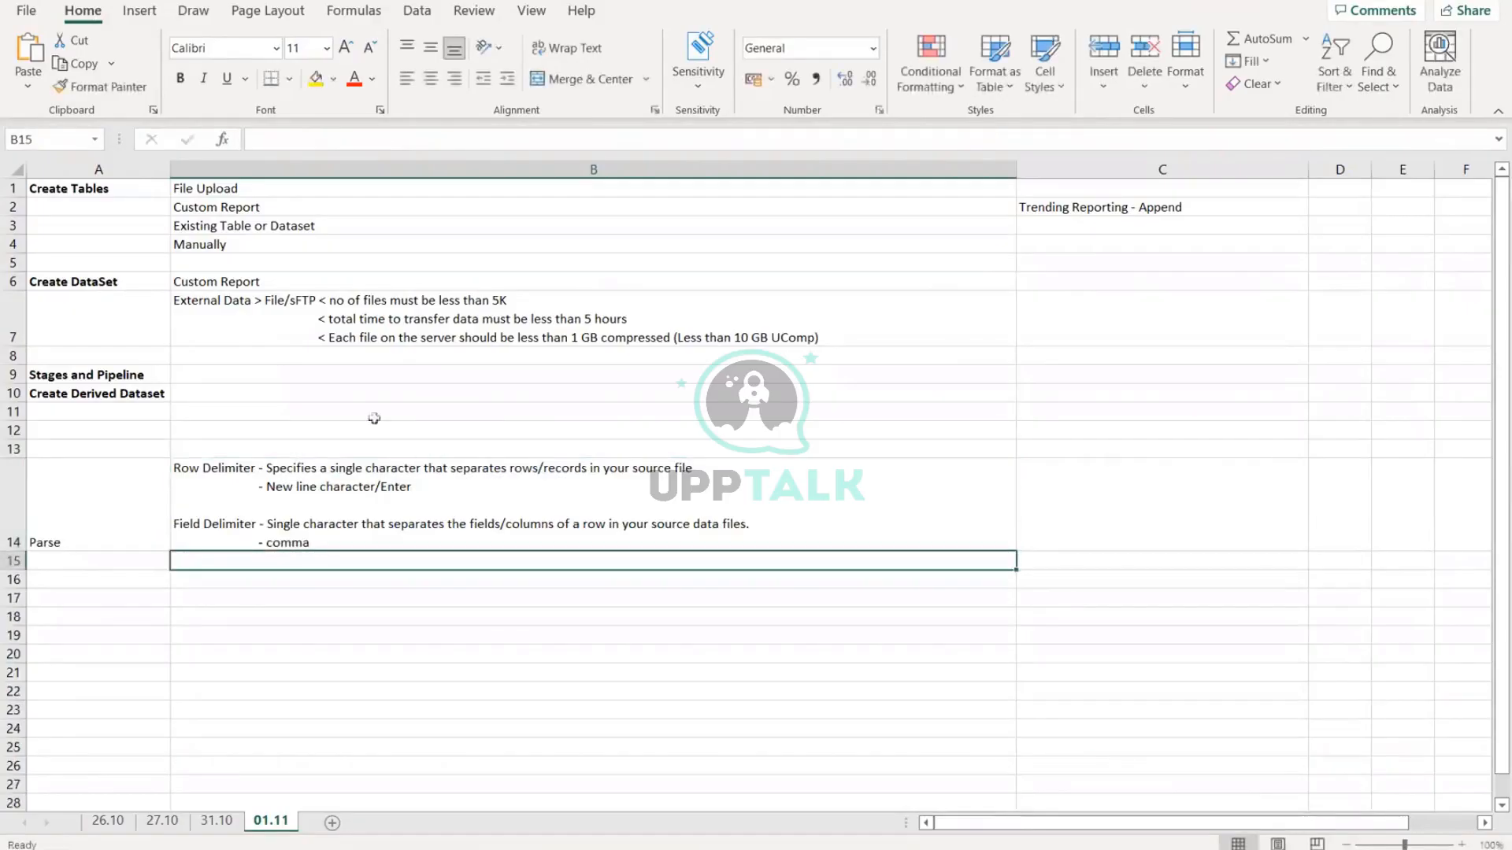
Step: Switch back to Workday and examine the Parse stage's Field Names setting
key("alt+Tab")
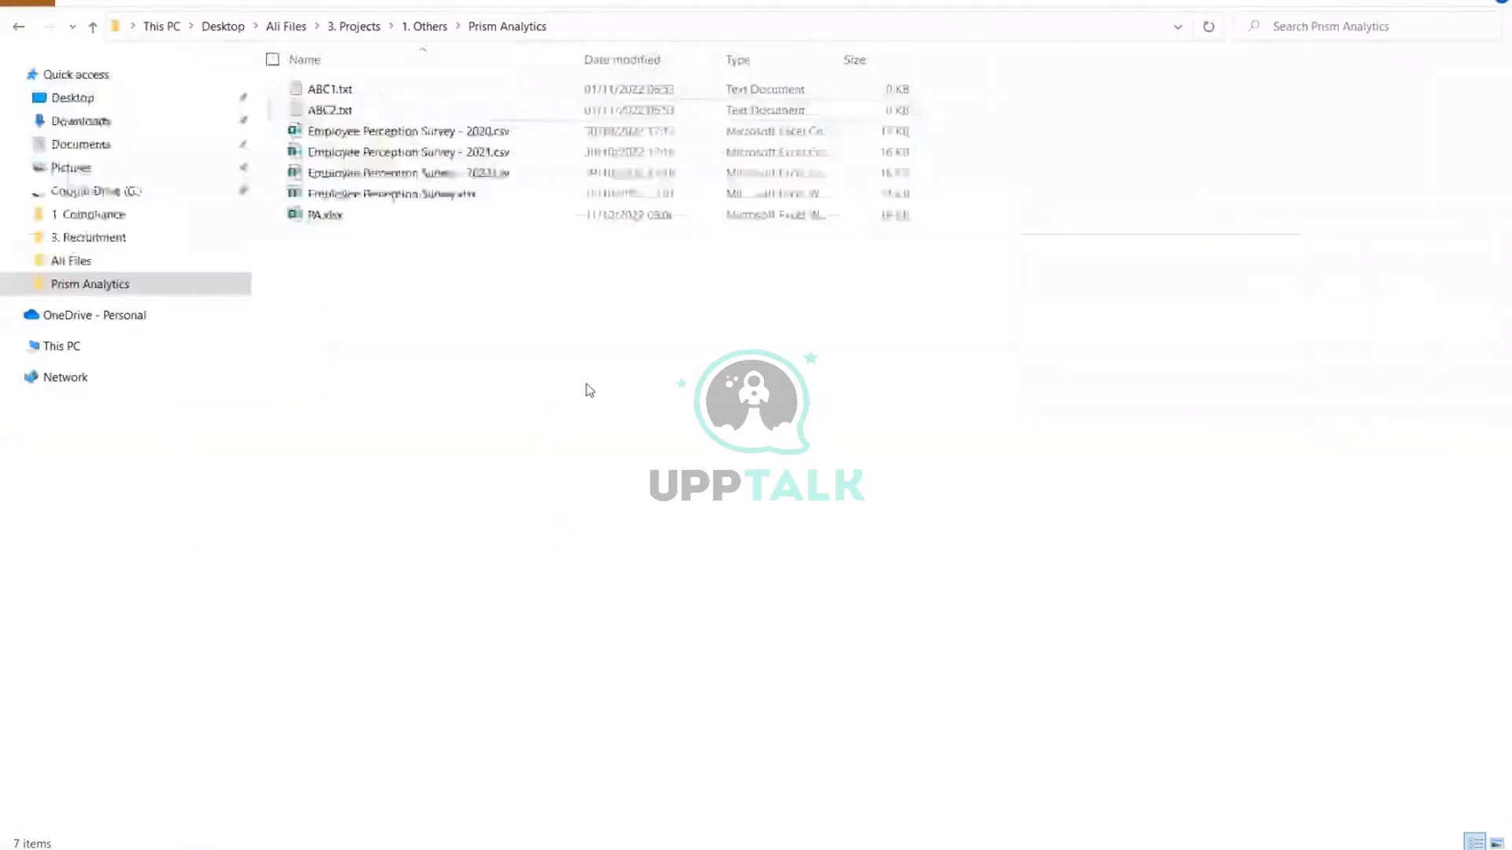
key("alt+Tab")
key("alt+Tab")
key("Tab")
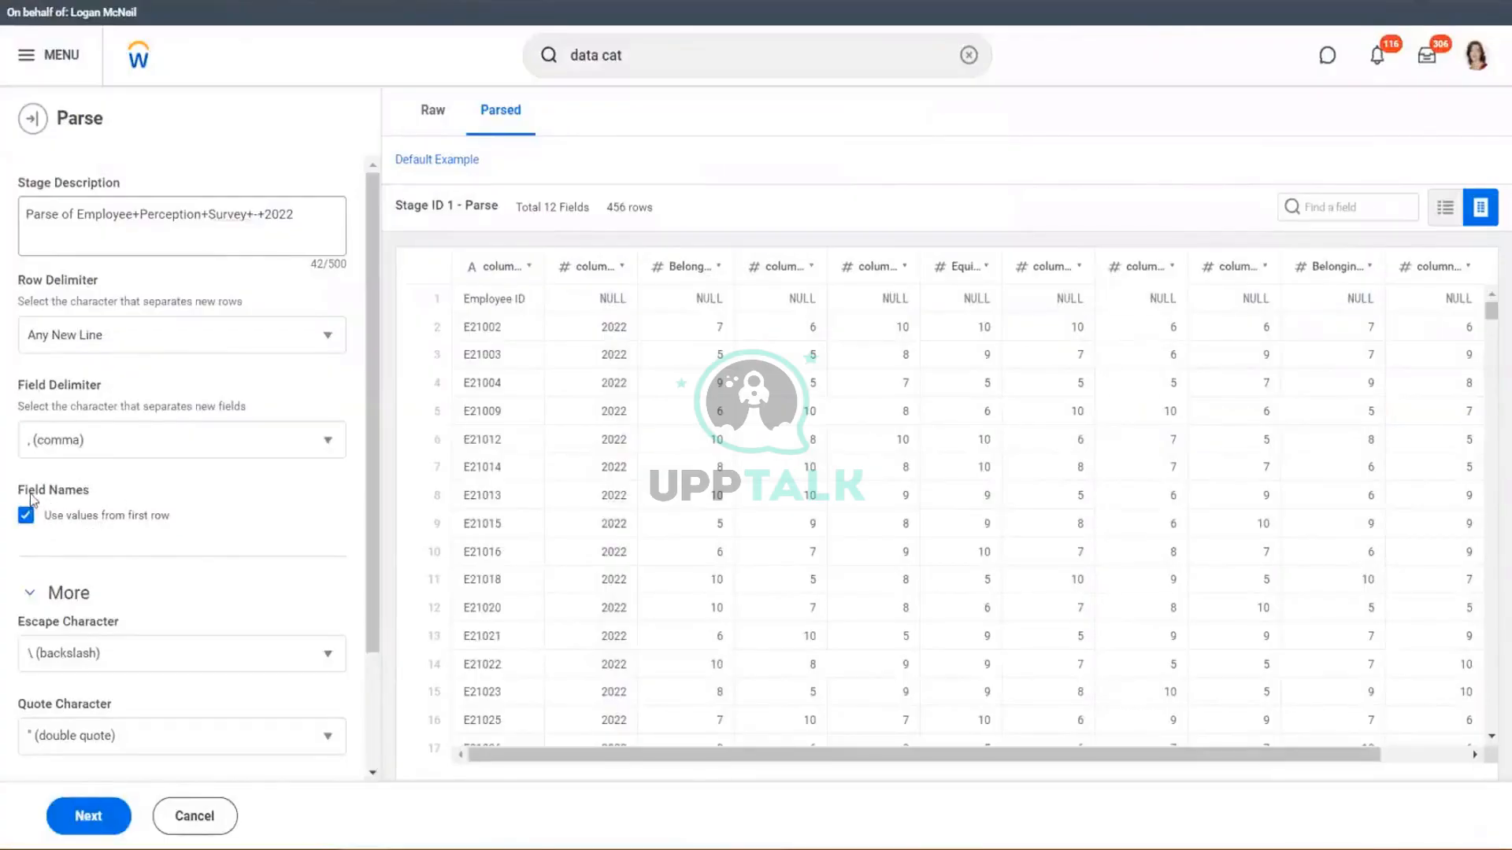
left_click_drag(30, 496, 86, 505)
key("alt+Tab")
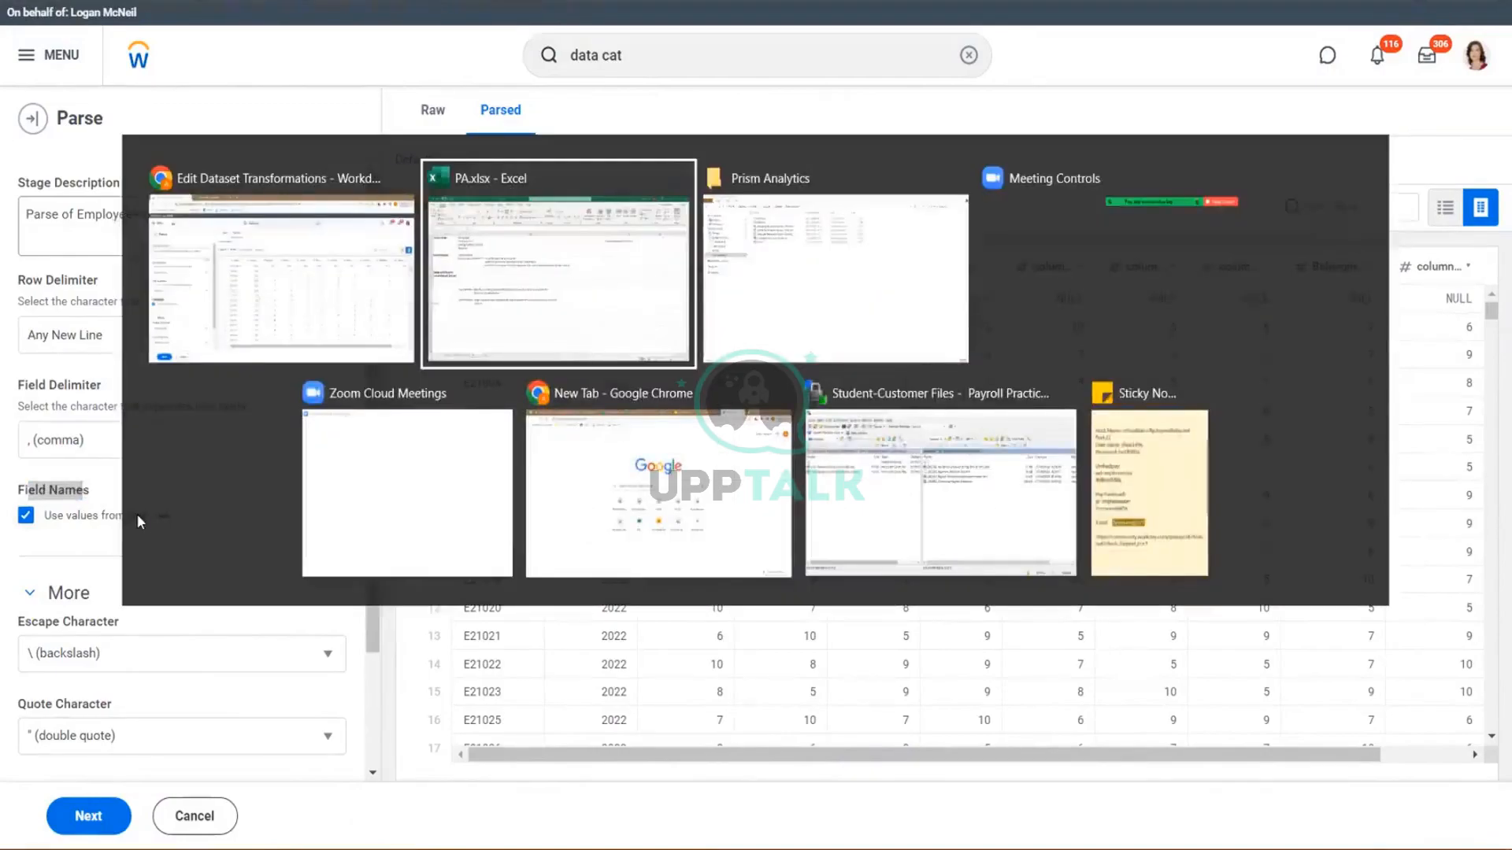
key("alt+Tab")
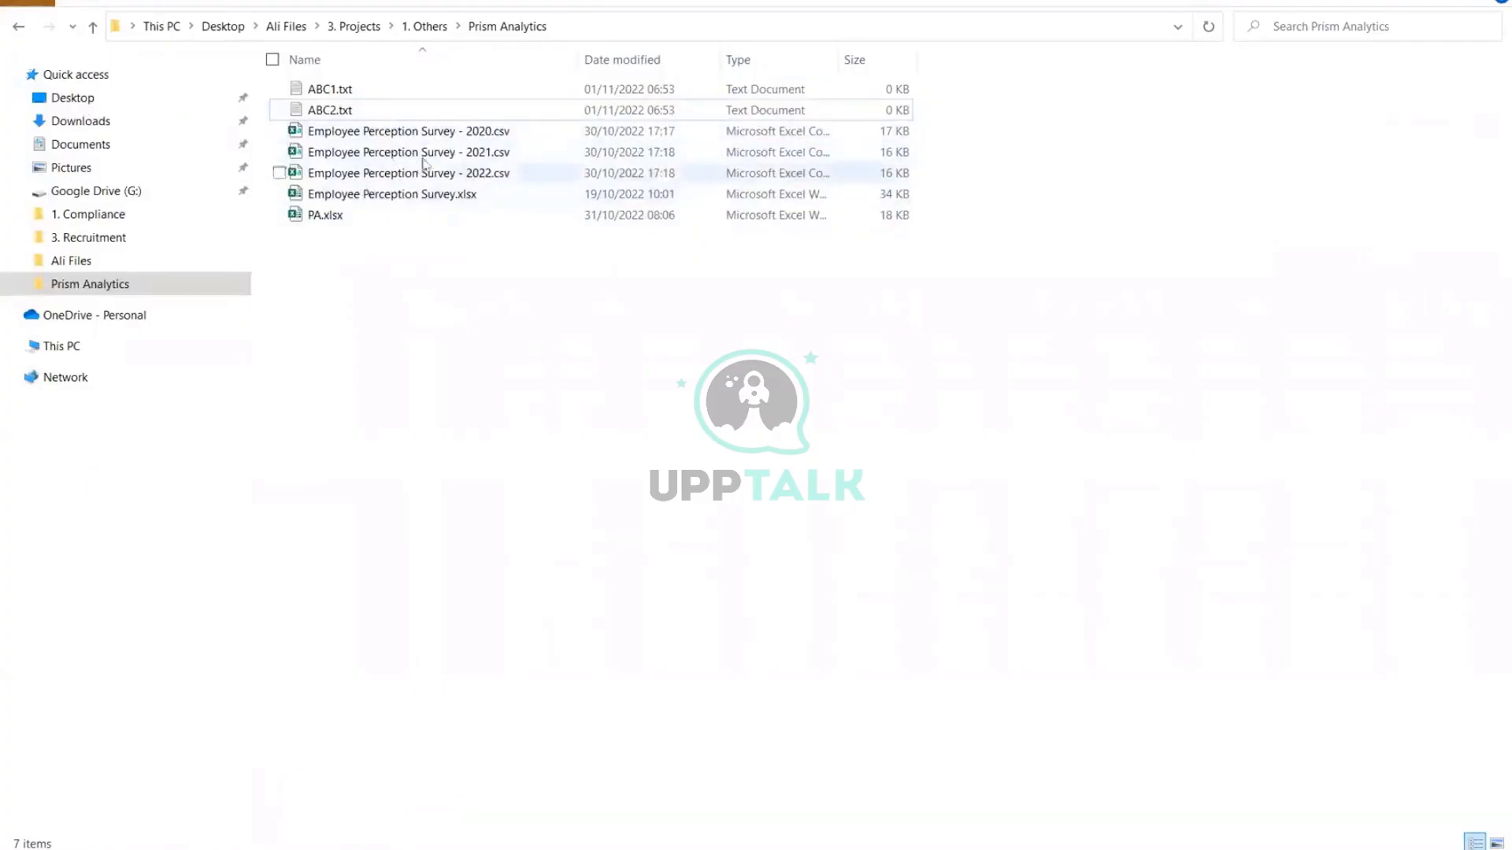
key("alt+Tab")
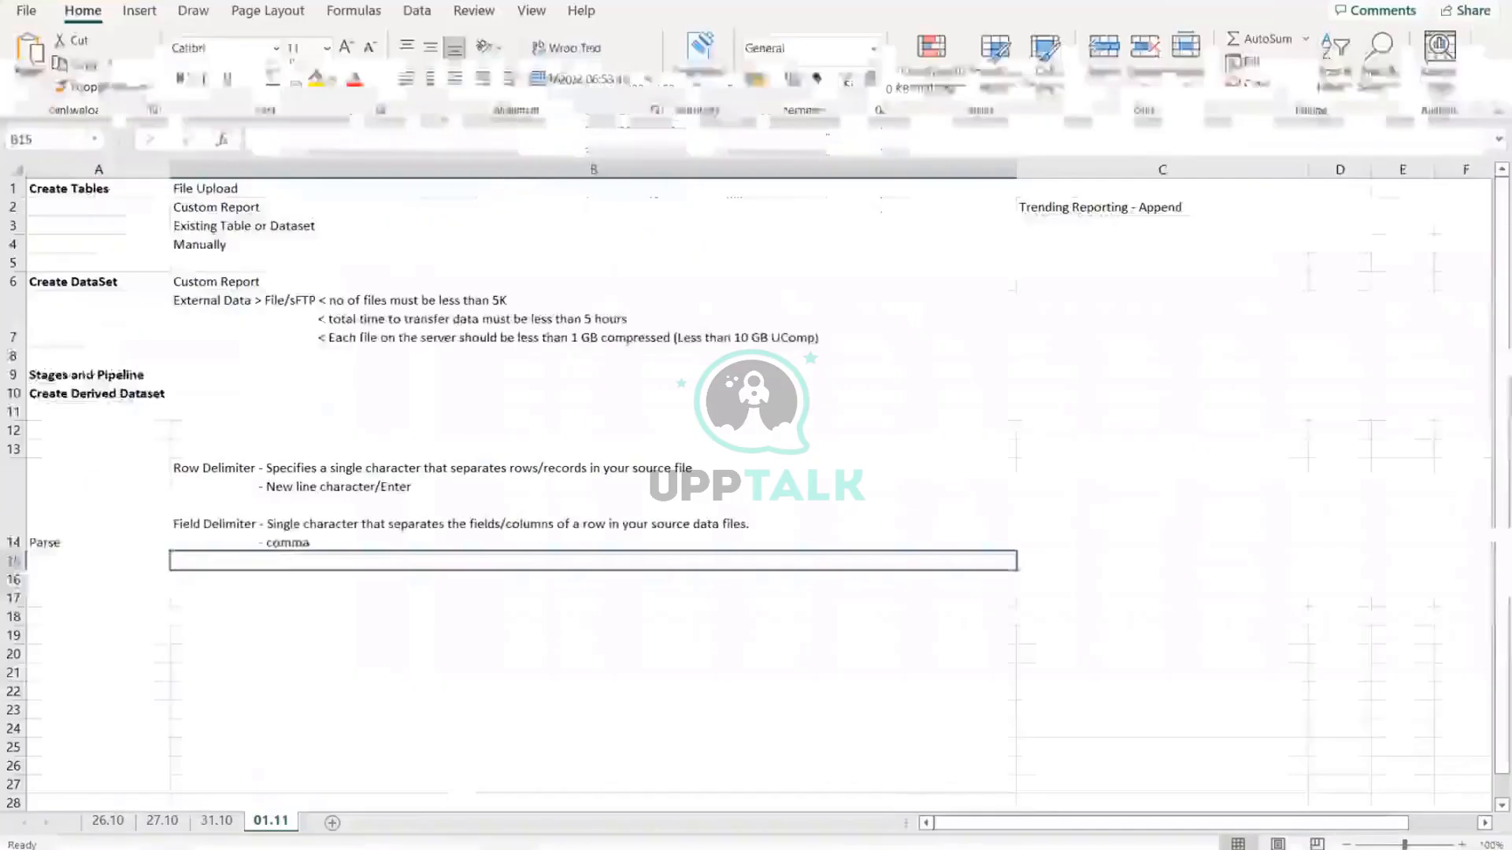
key("alt+Tab")
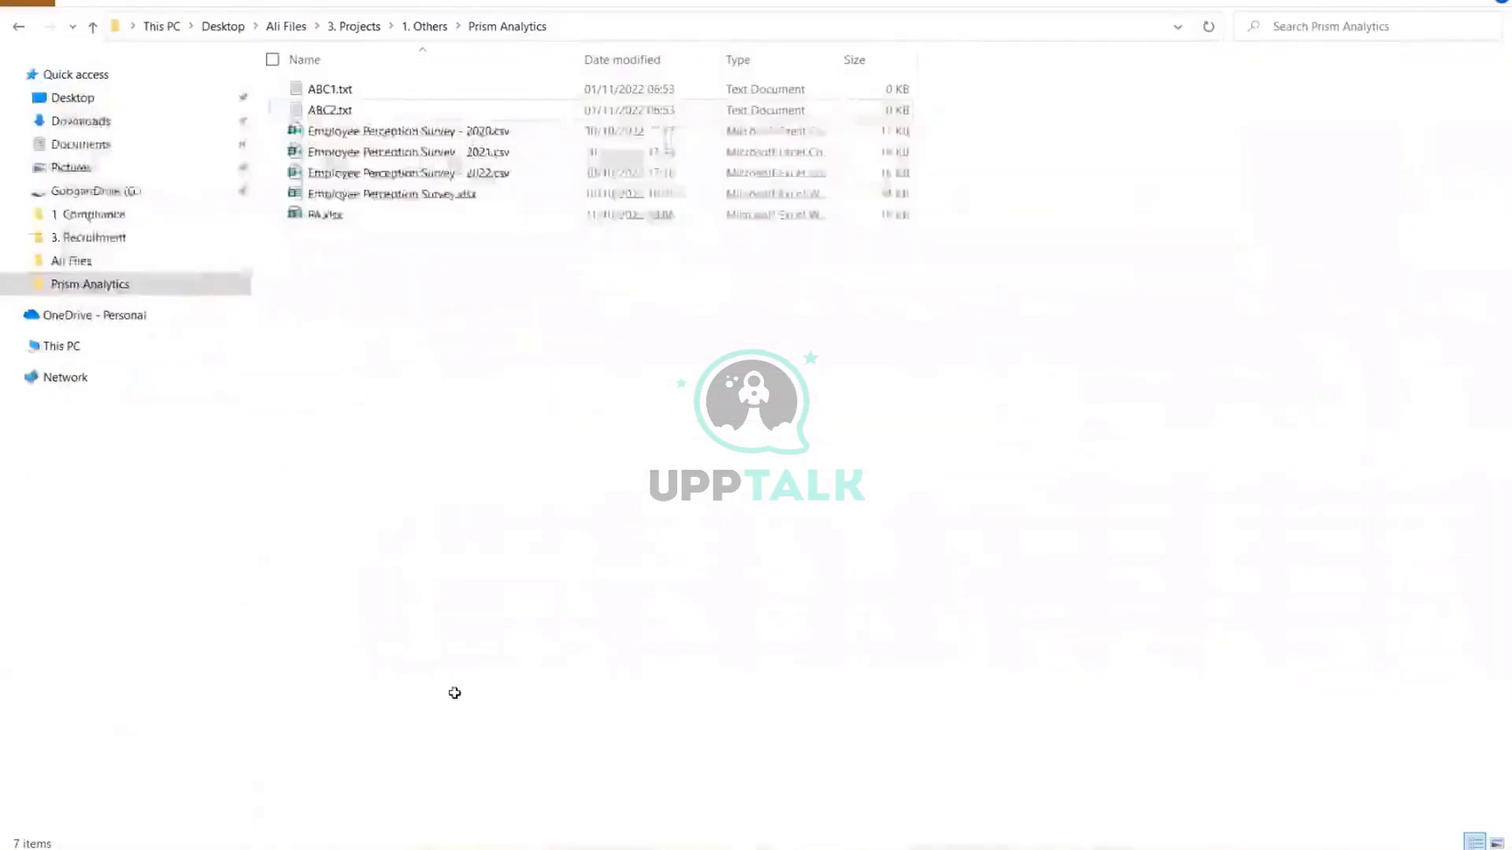
key("alt+Tab")
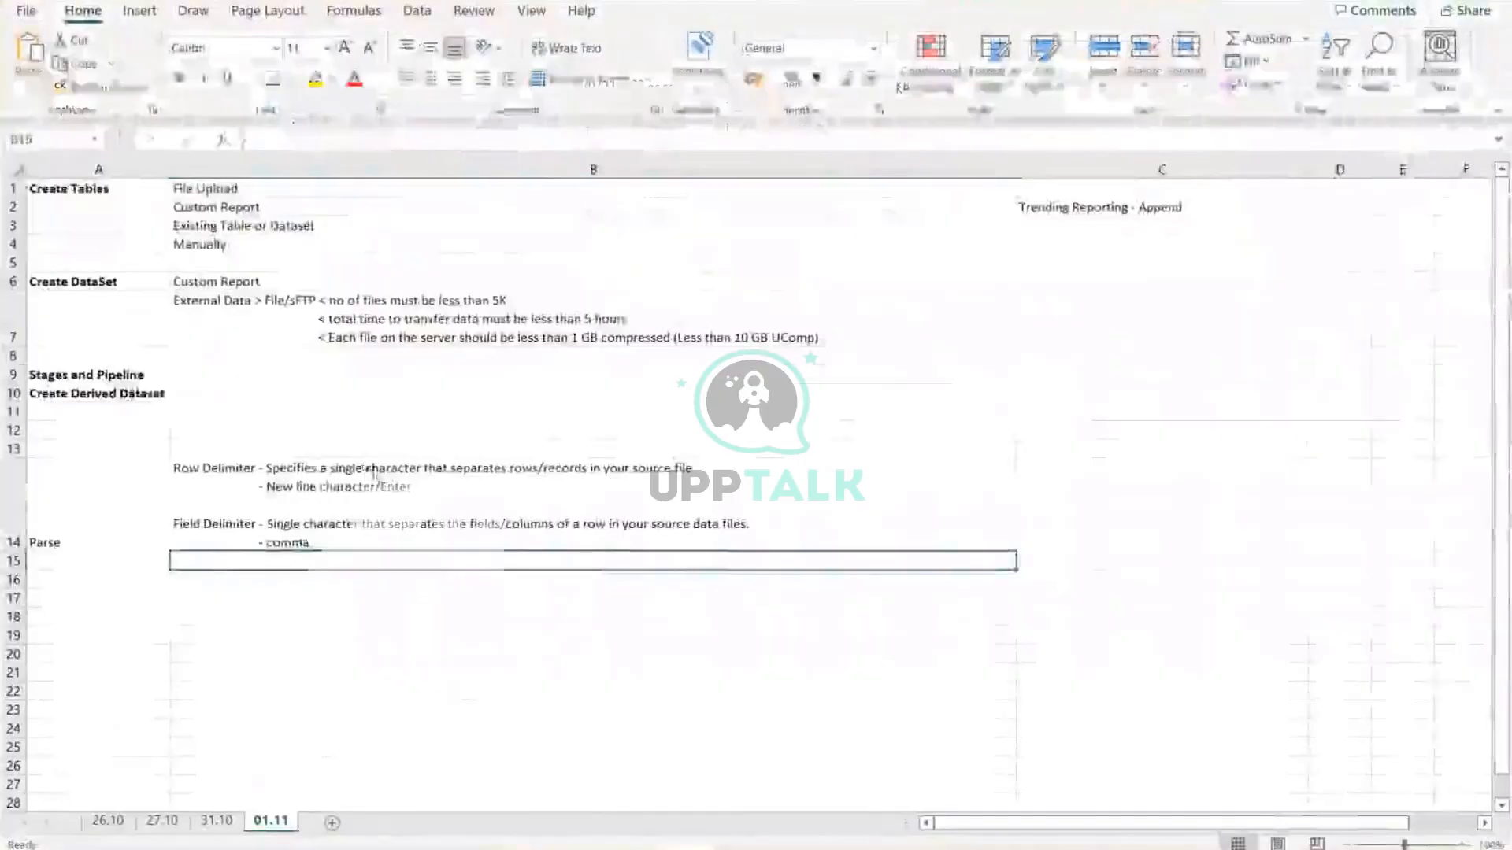
key("alt+Tab")
key("Tab")
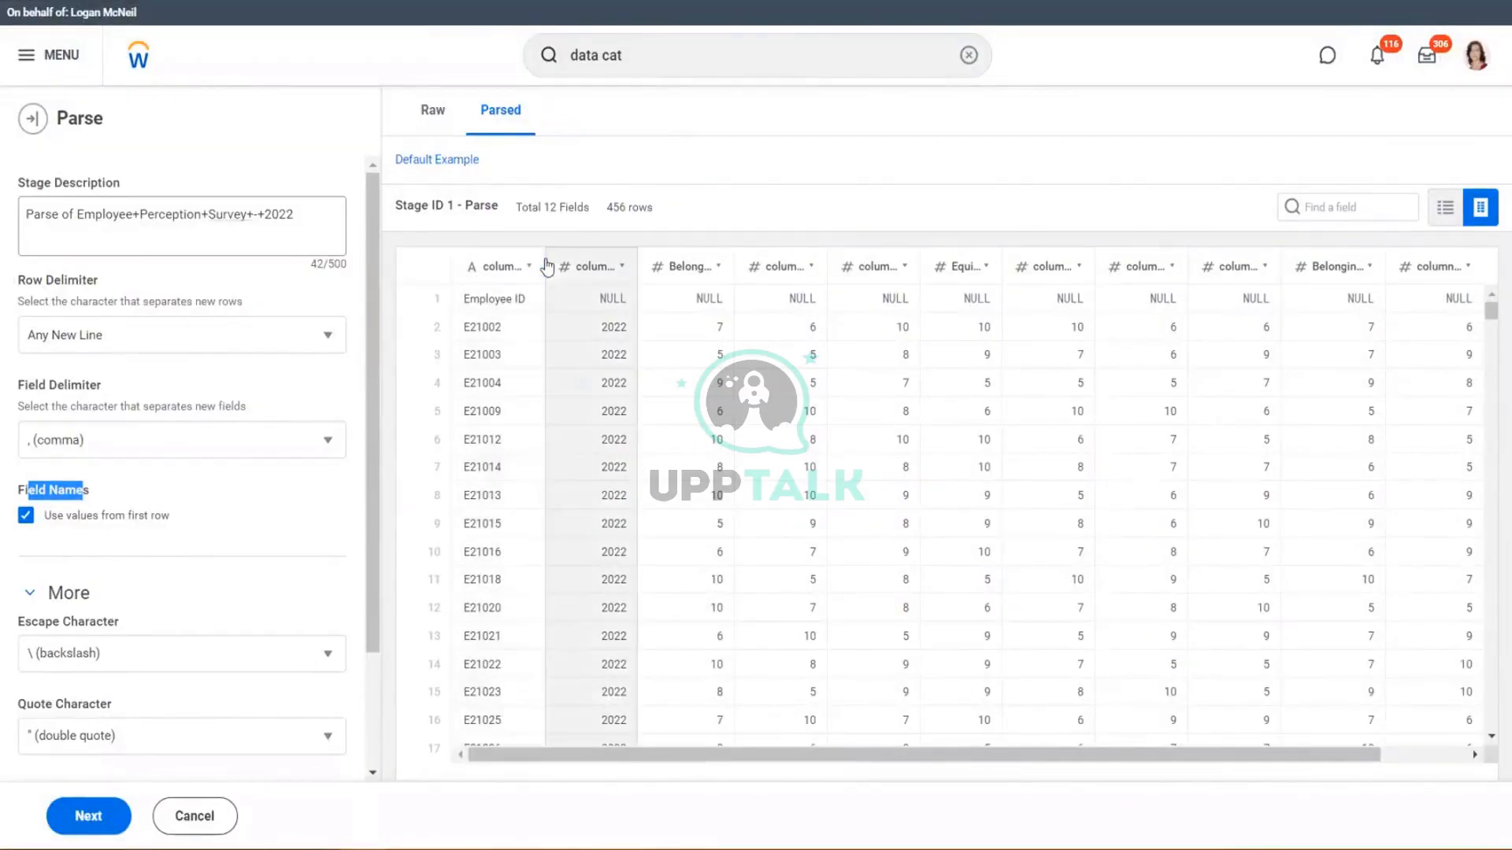
Step: Widen the first column of the parsed data preview and review the escape character and quote character settings
left_click_drag(541, 262, 576, 268)
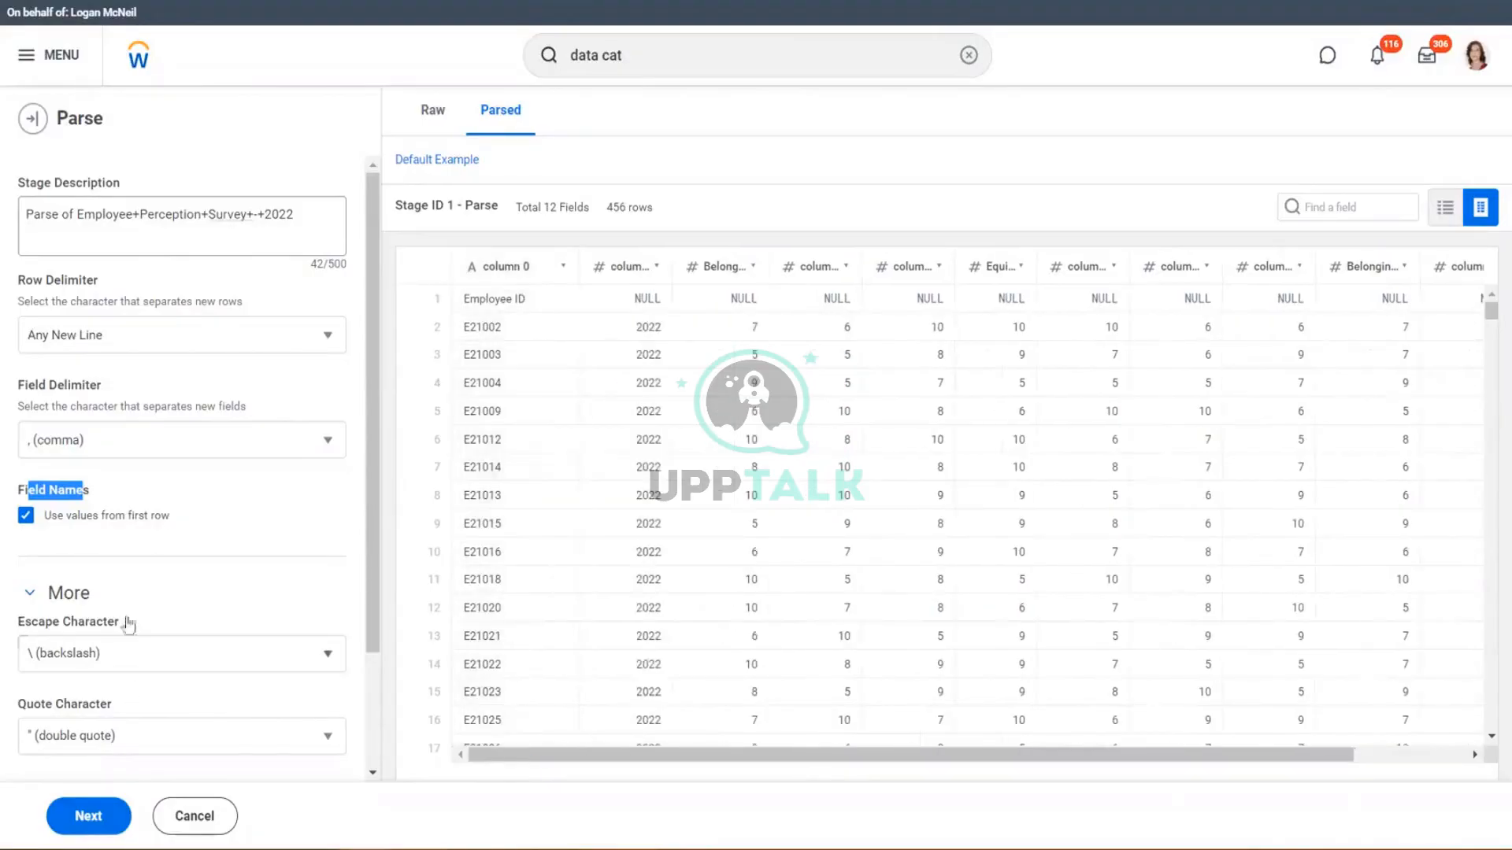
scroll(178, 494, "down", 2)
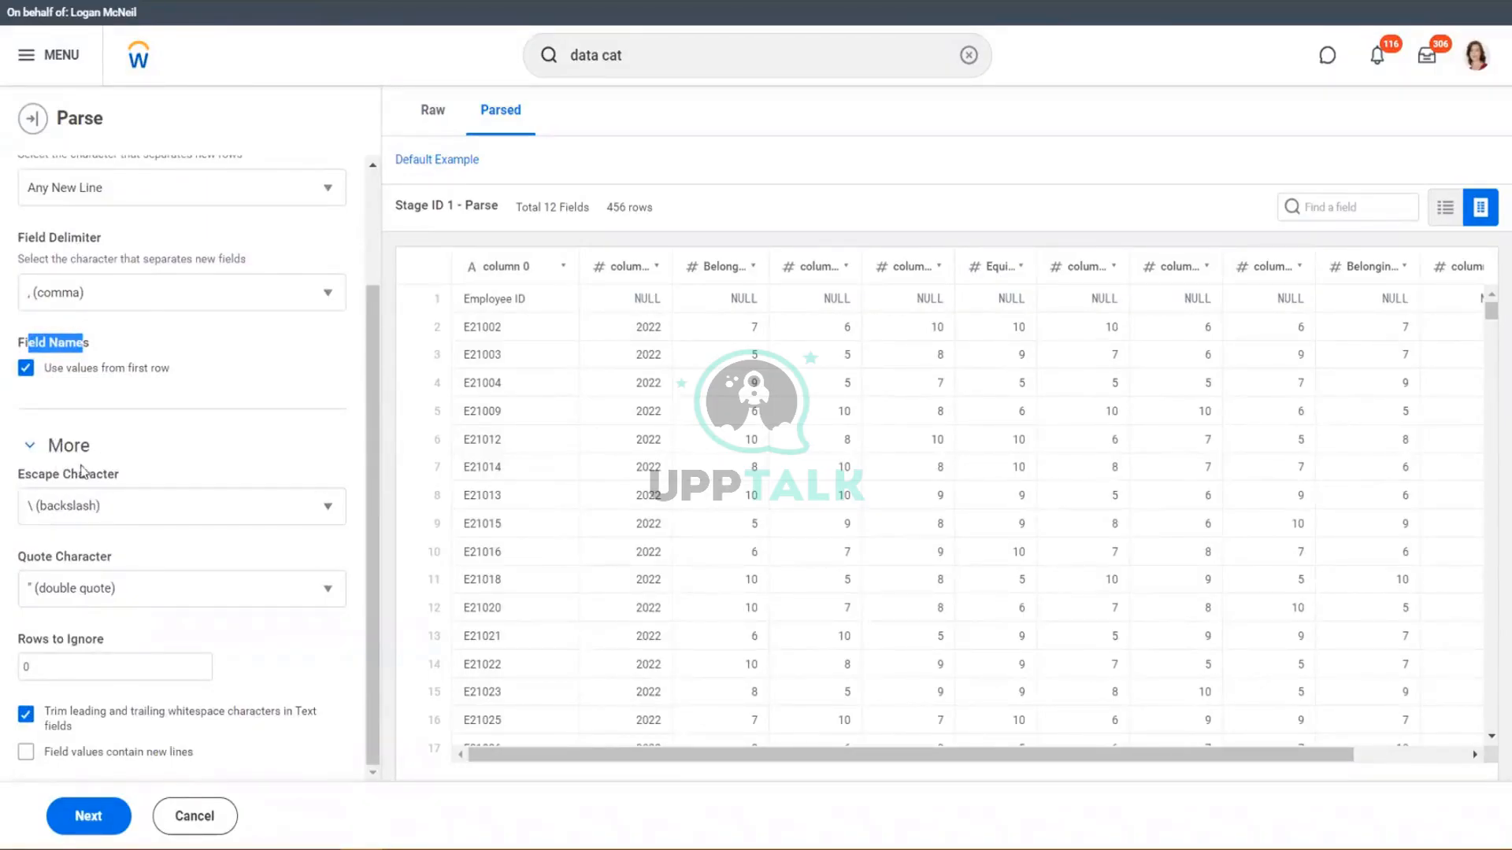
left_click_drag(45, 476, 96, 476)
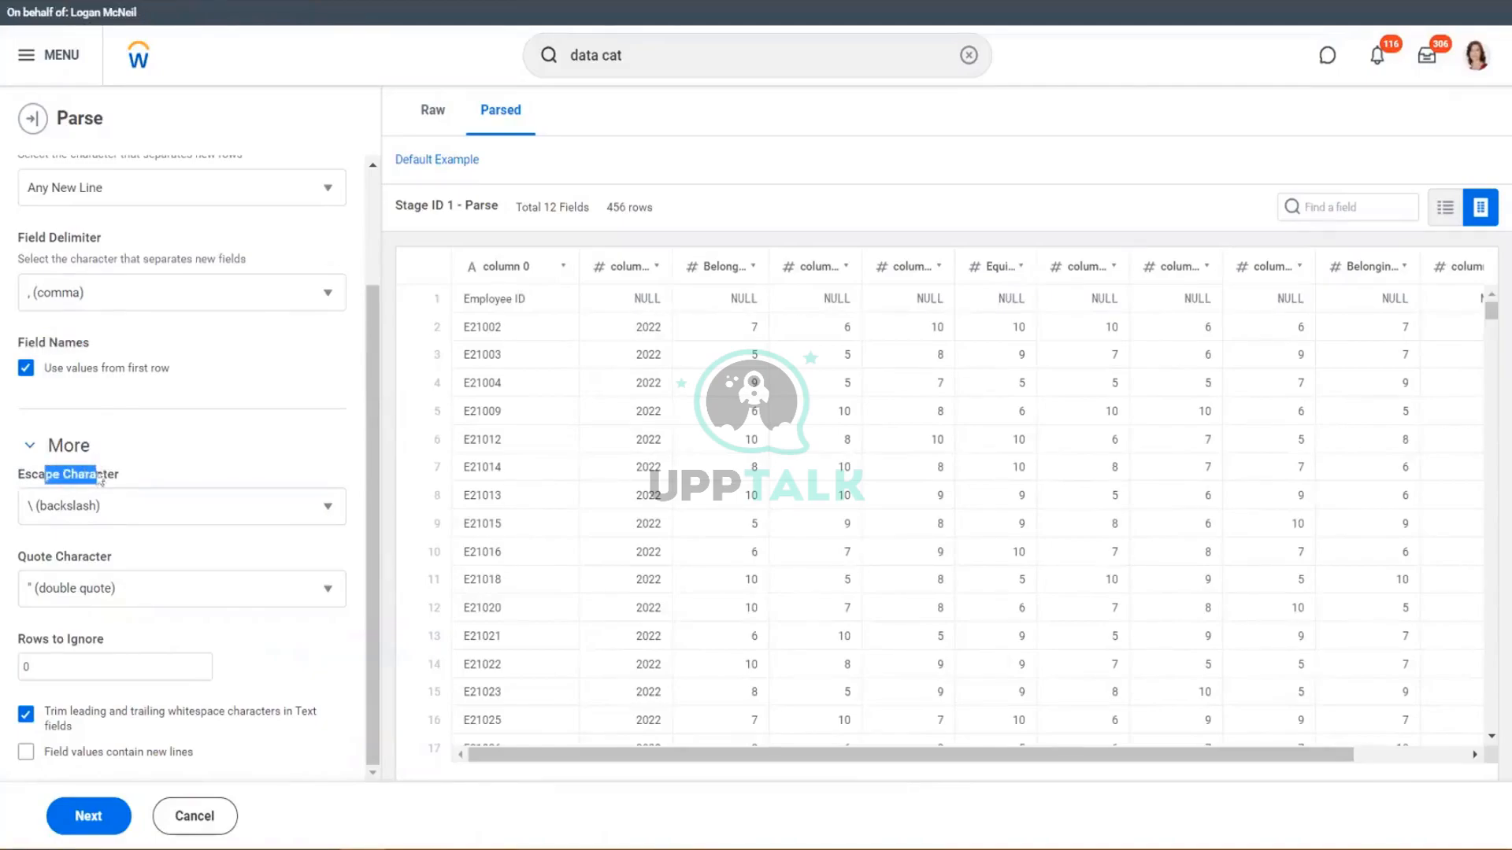
left_click_drag(53, 557, 89, 557)
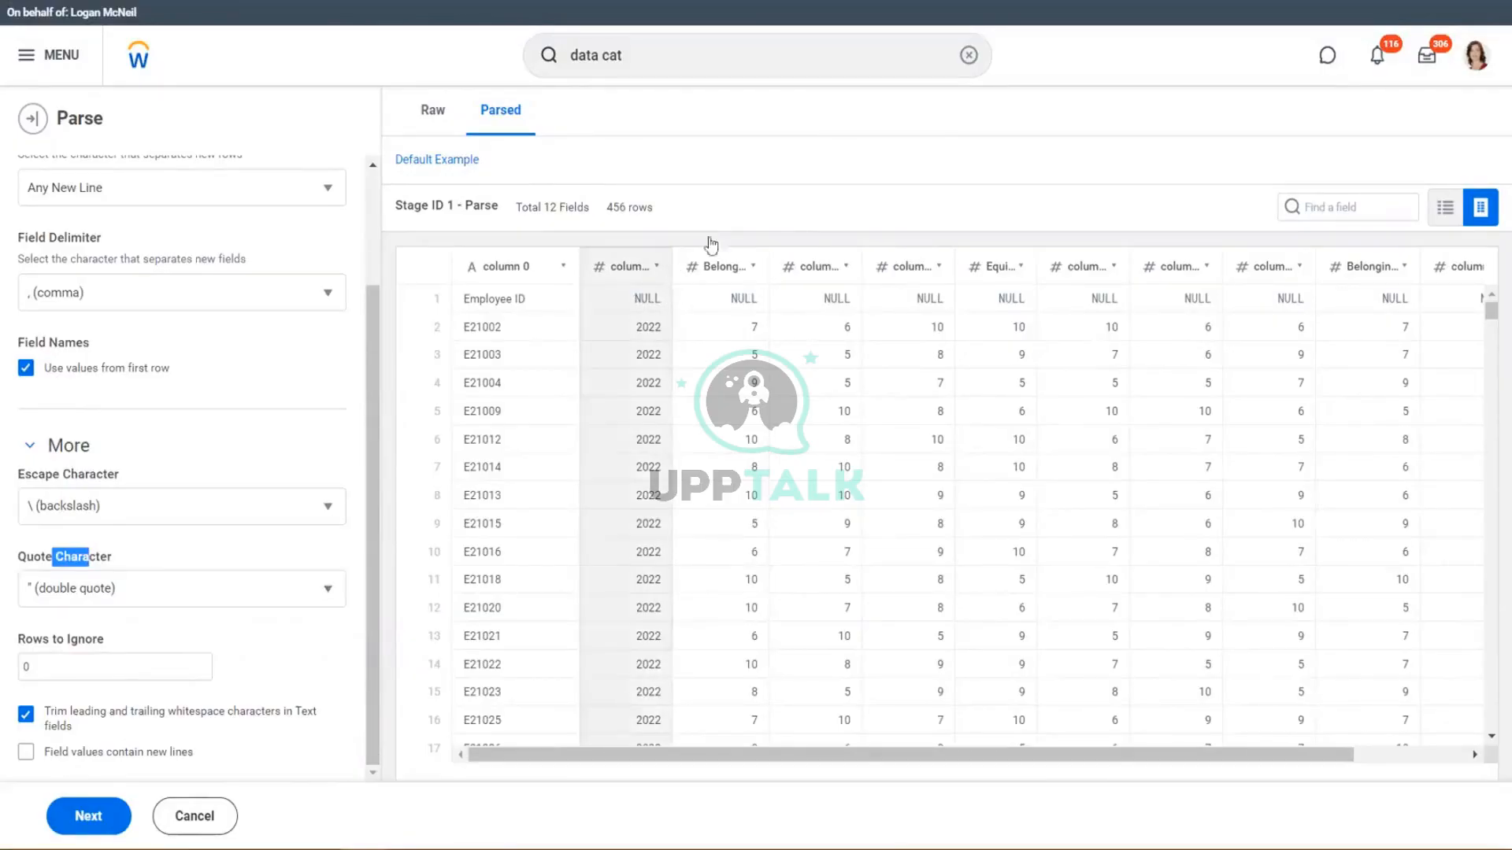
Step: Set Rows to Ignore to 1 in the Parse stage settings
left_click(926, 151)
left_click(124, 671)
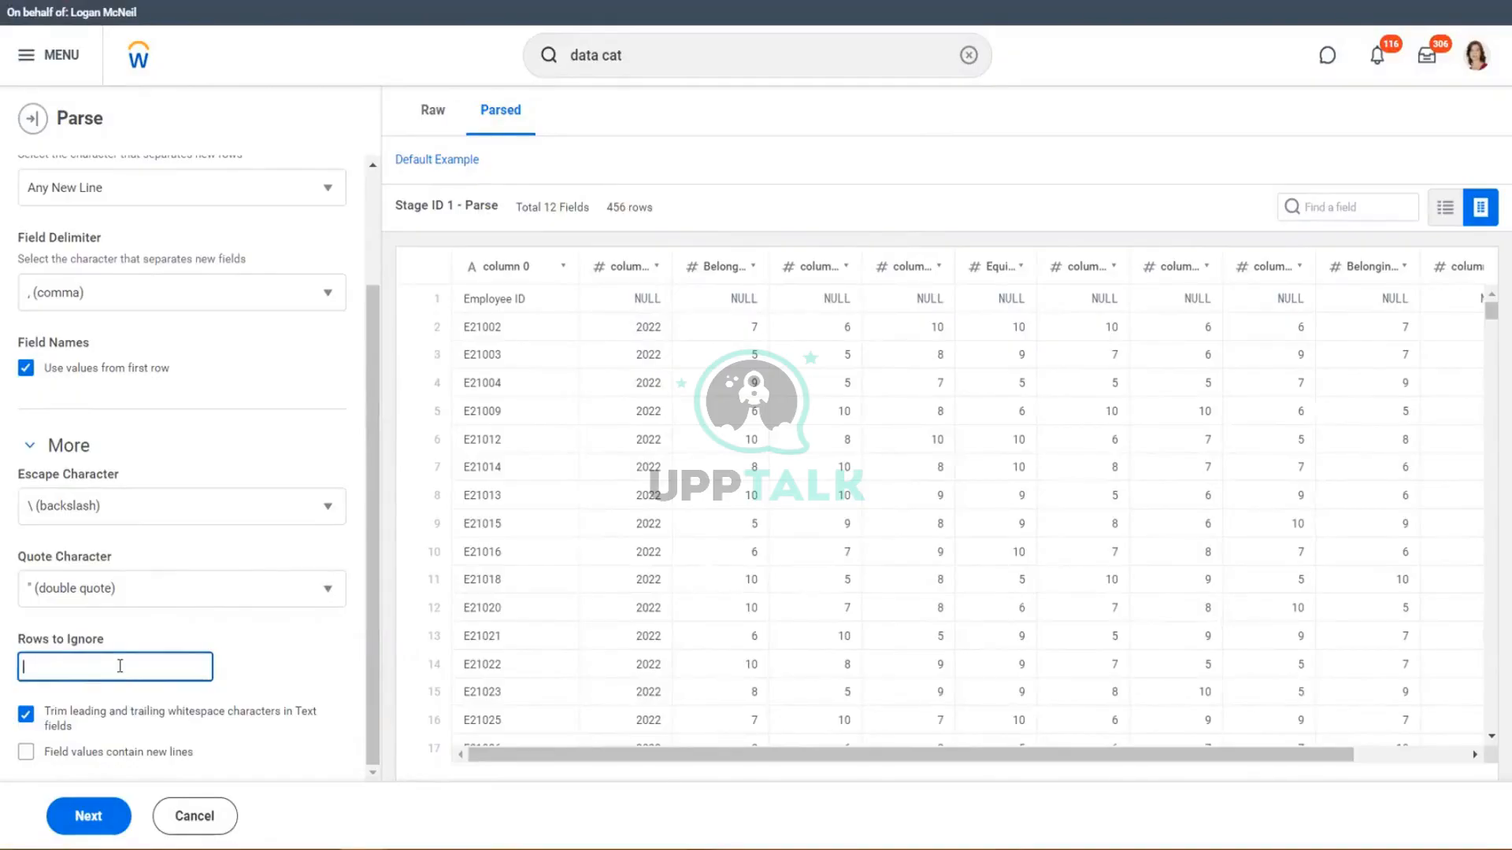
type("1")
left_click(319, 660)
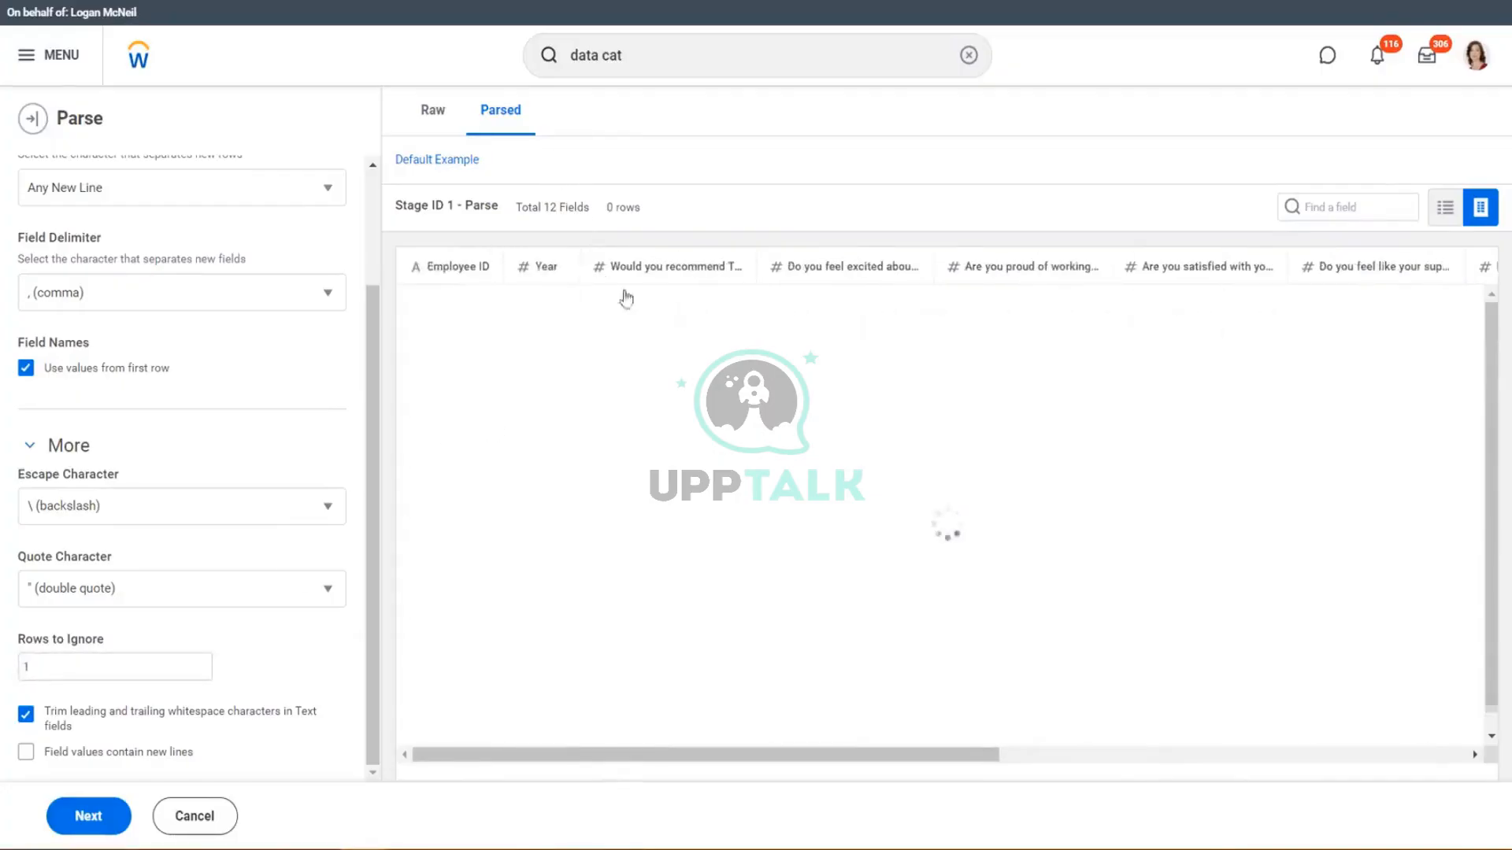
Step: Switch to the employee survey sheet in Excel, enter "Comments" in A1 and fit column A to its contents
key("alt+Tab")
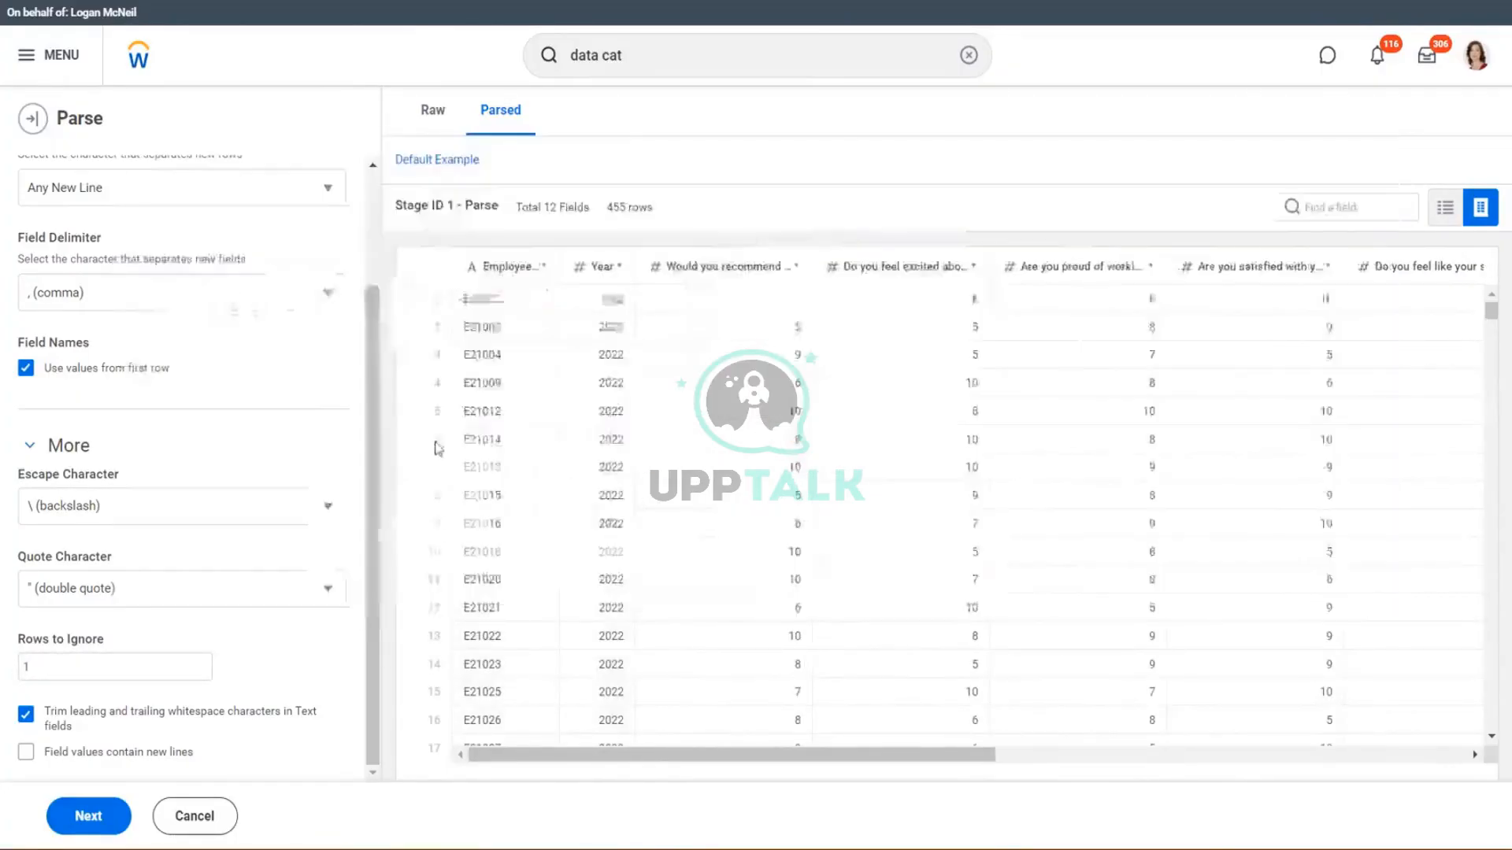
left_click(453, 174)
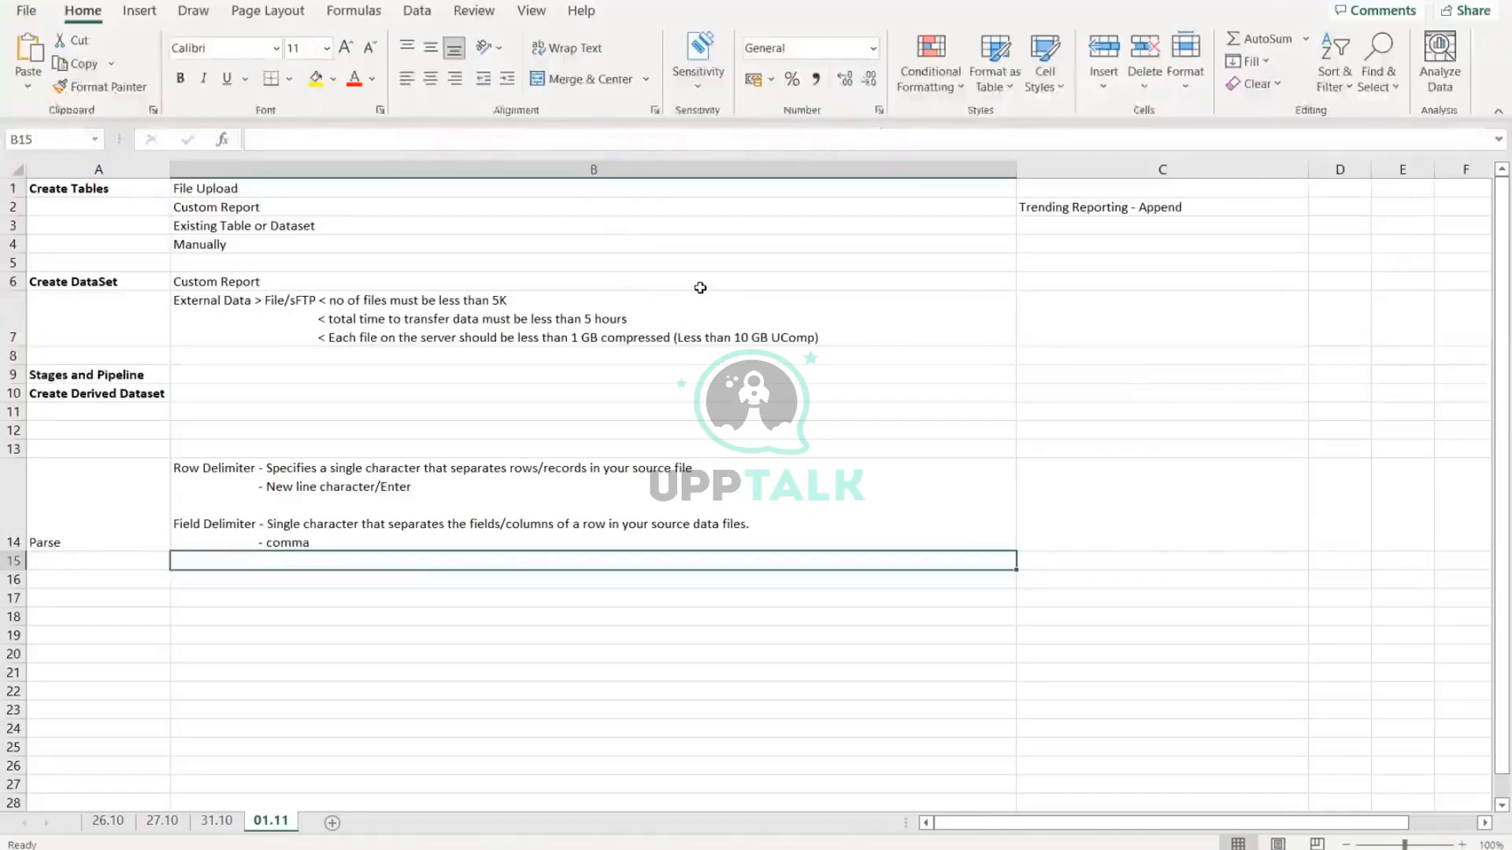
left_click(702, 285)
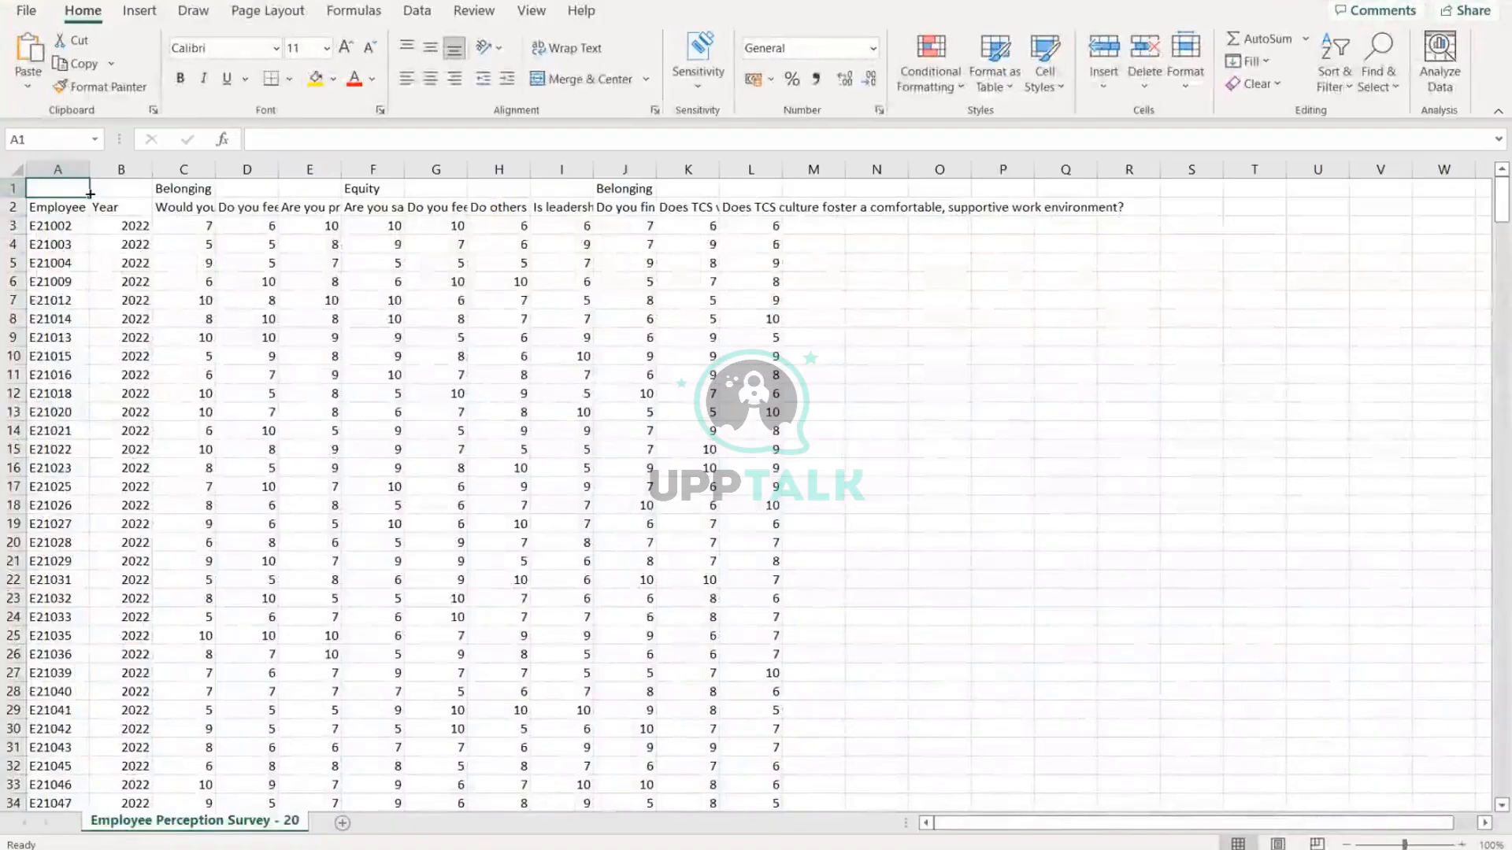
type("Comments")
key("Return")
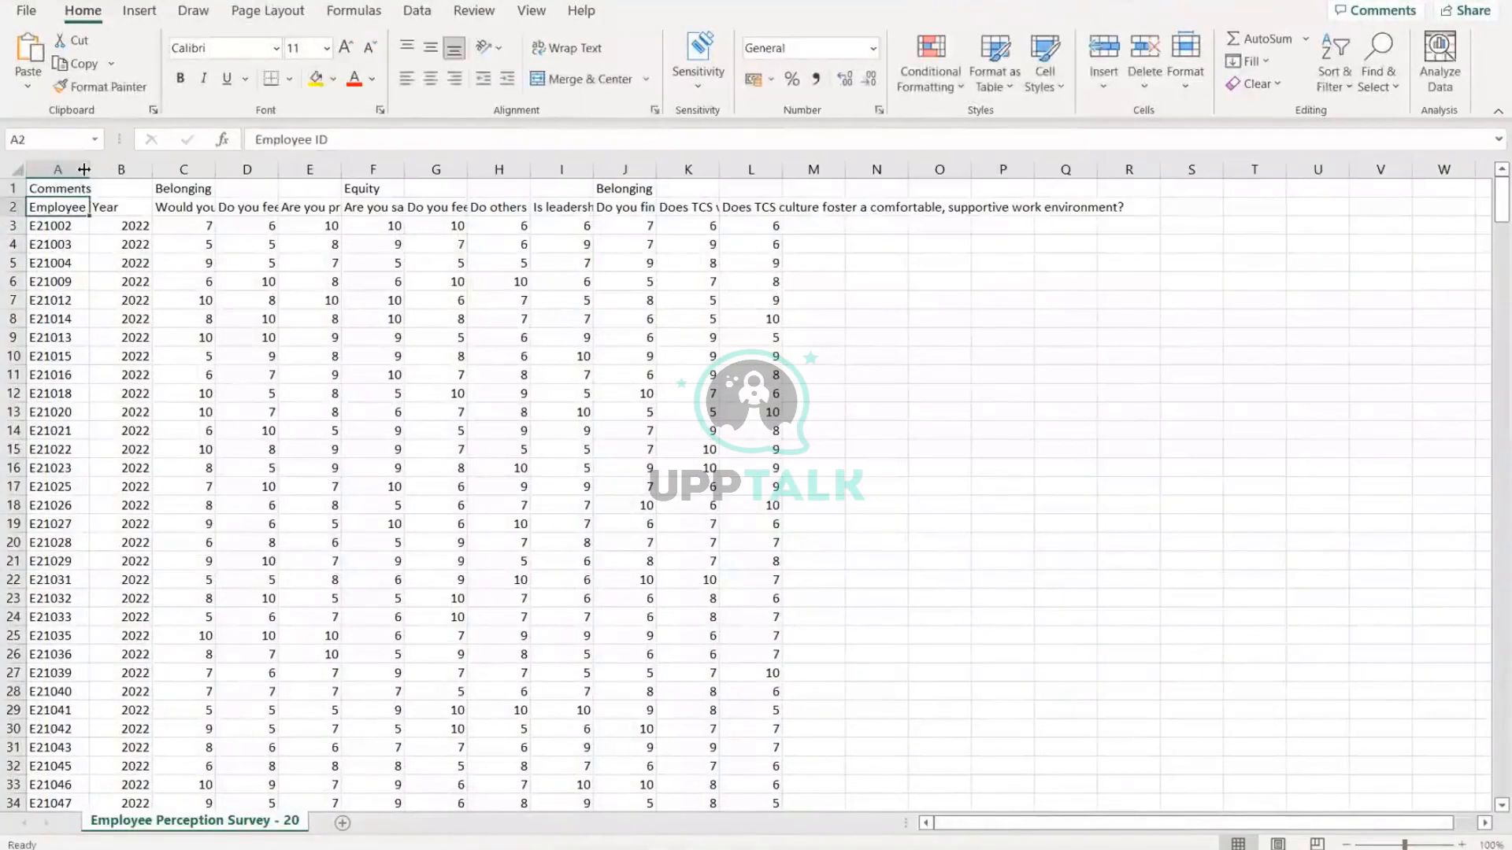
double_click(83, 169)
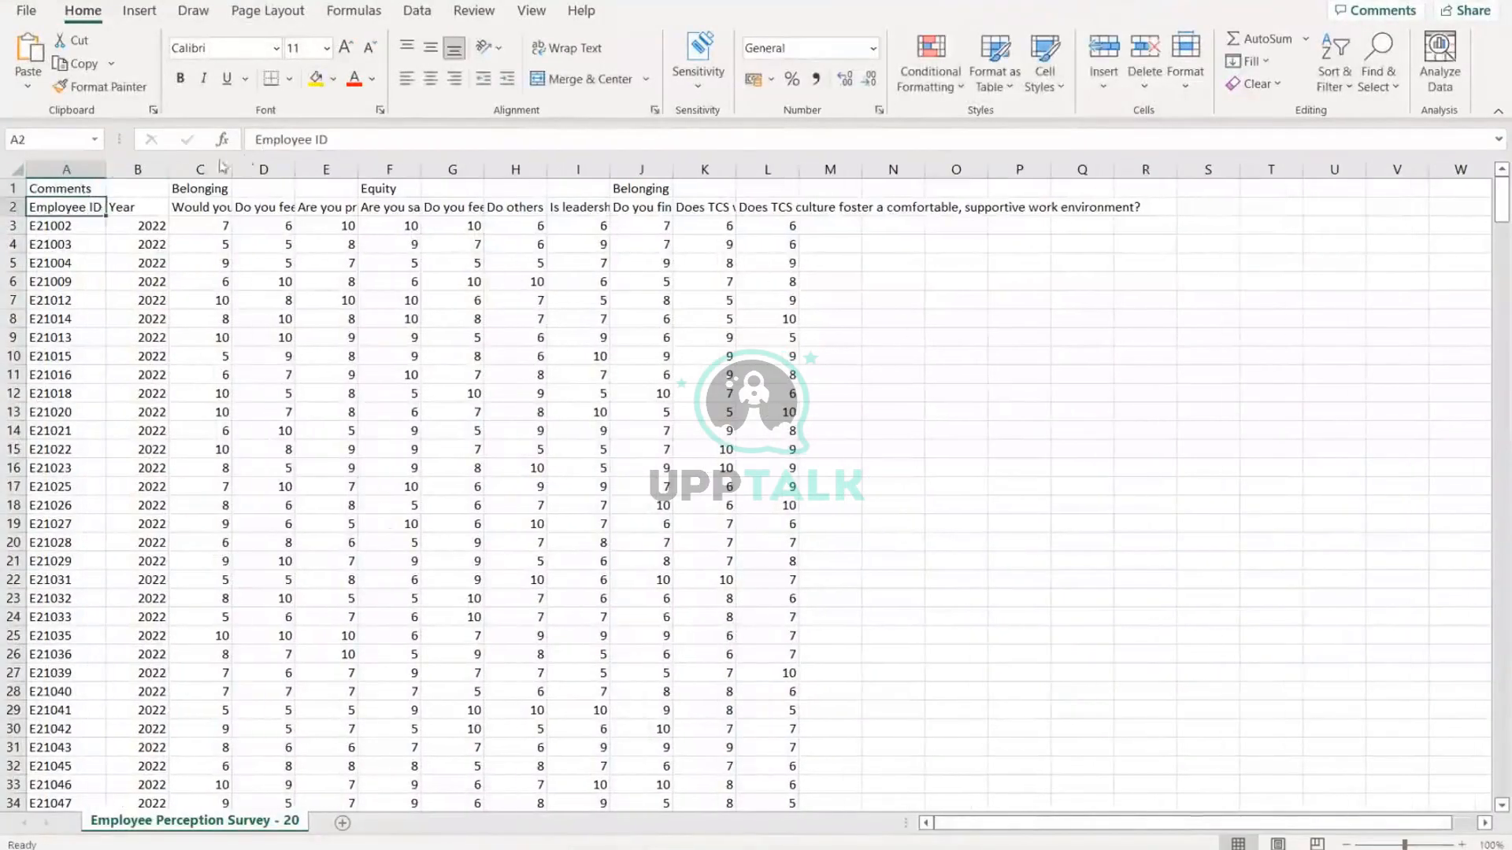
left_click(12, 187)
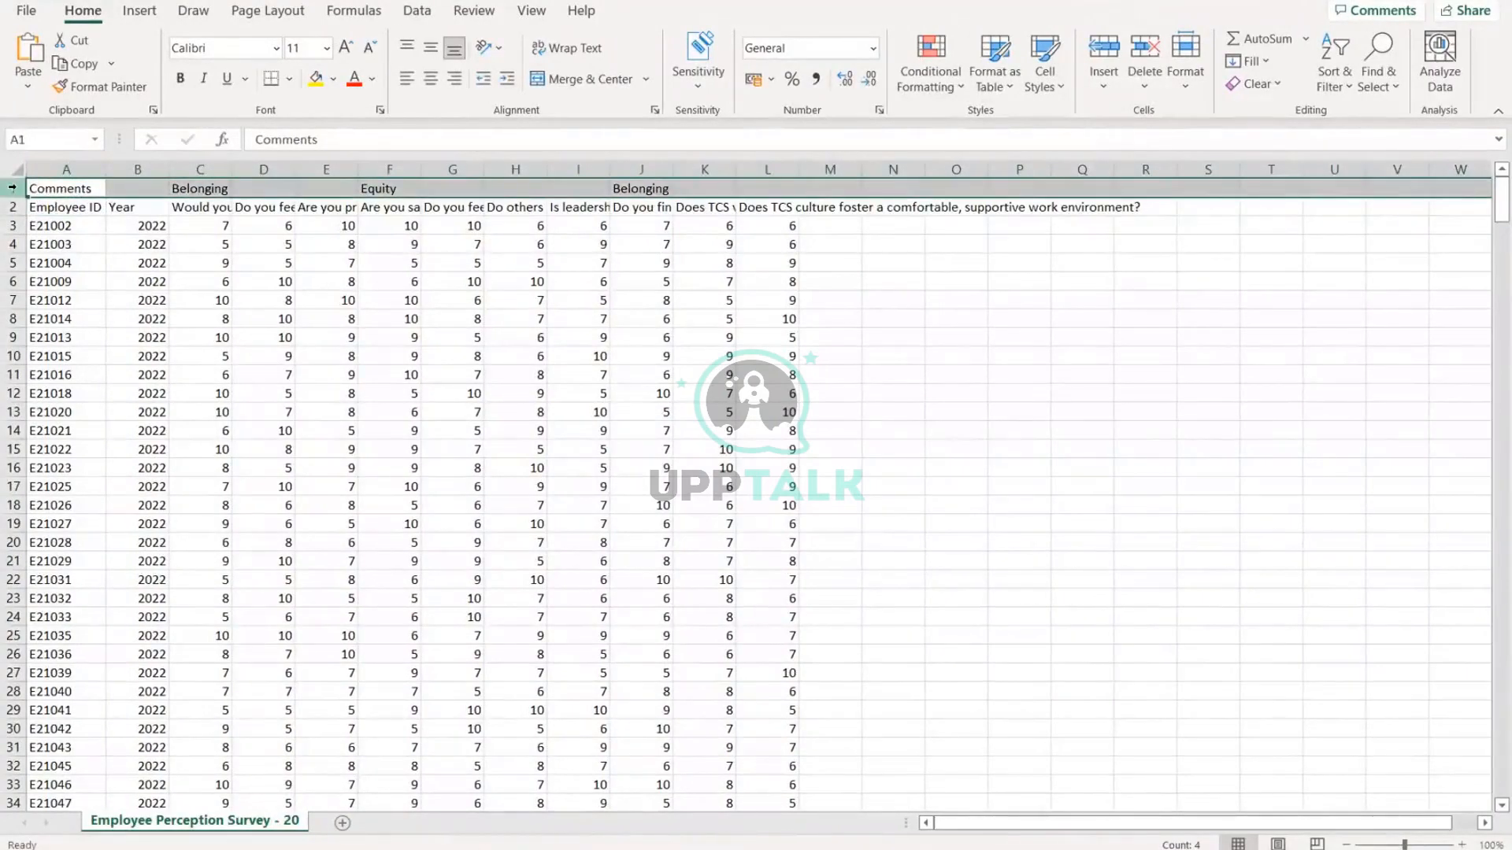
Step: Switch back to Workday and set the Parse stage's Rows to Ignore to 0
key("alt+Tab")
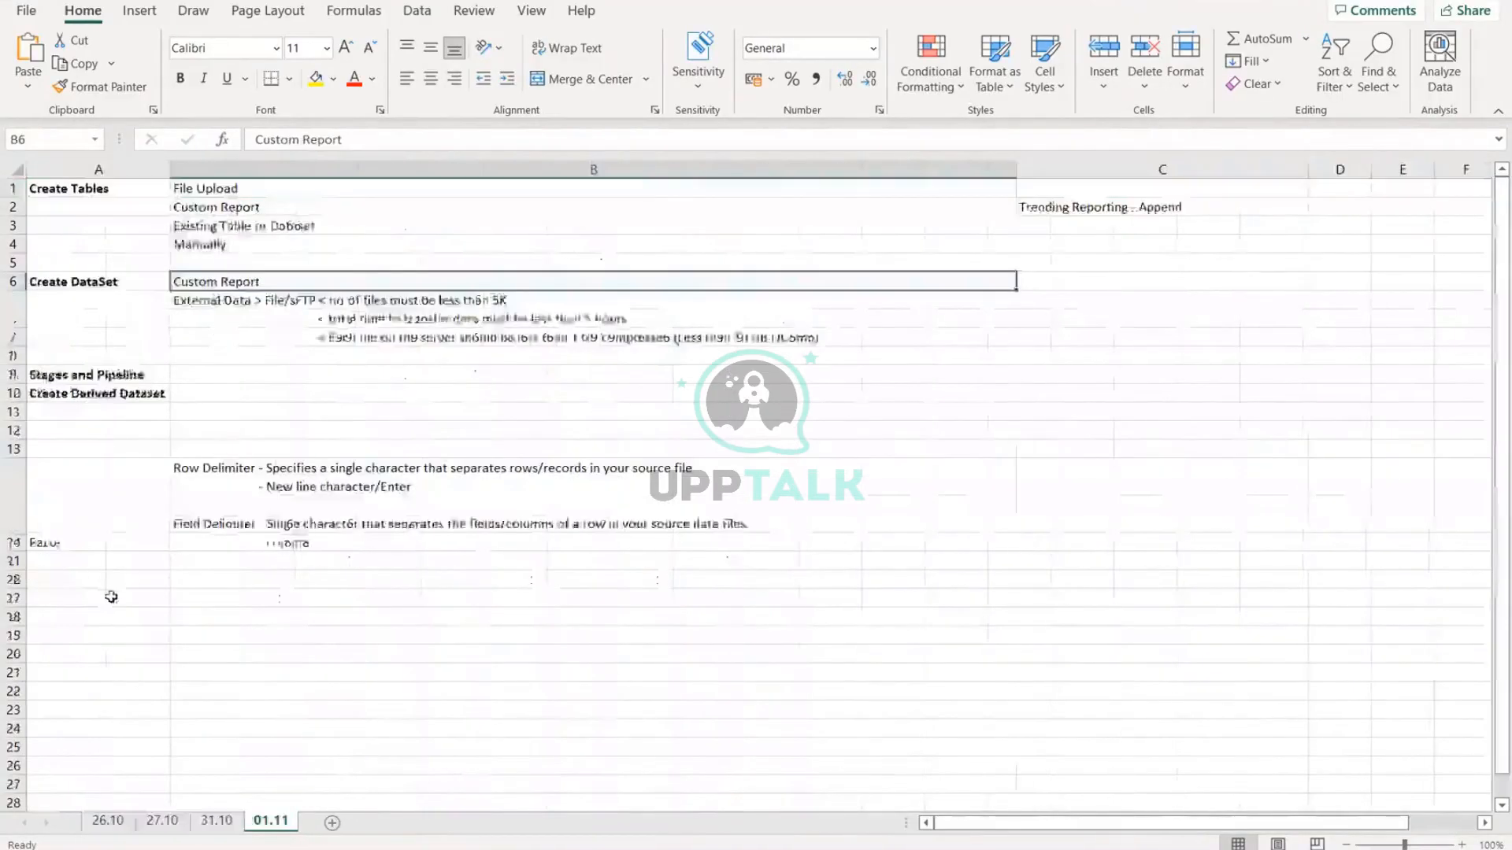
key("alt+Tab")
key("alt+Tab")
key("alt+Tab")
key("alt+Tab")
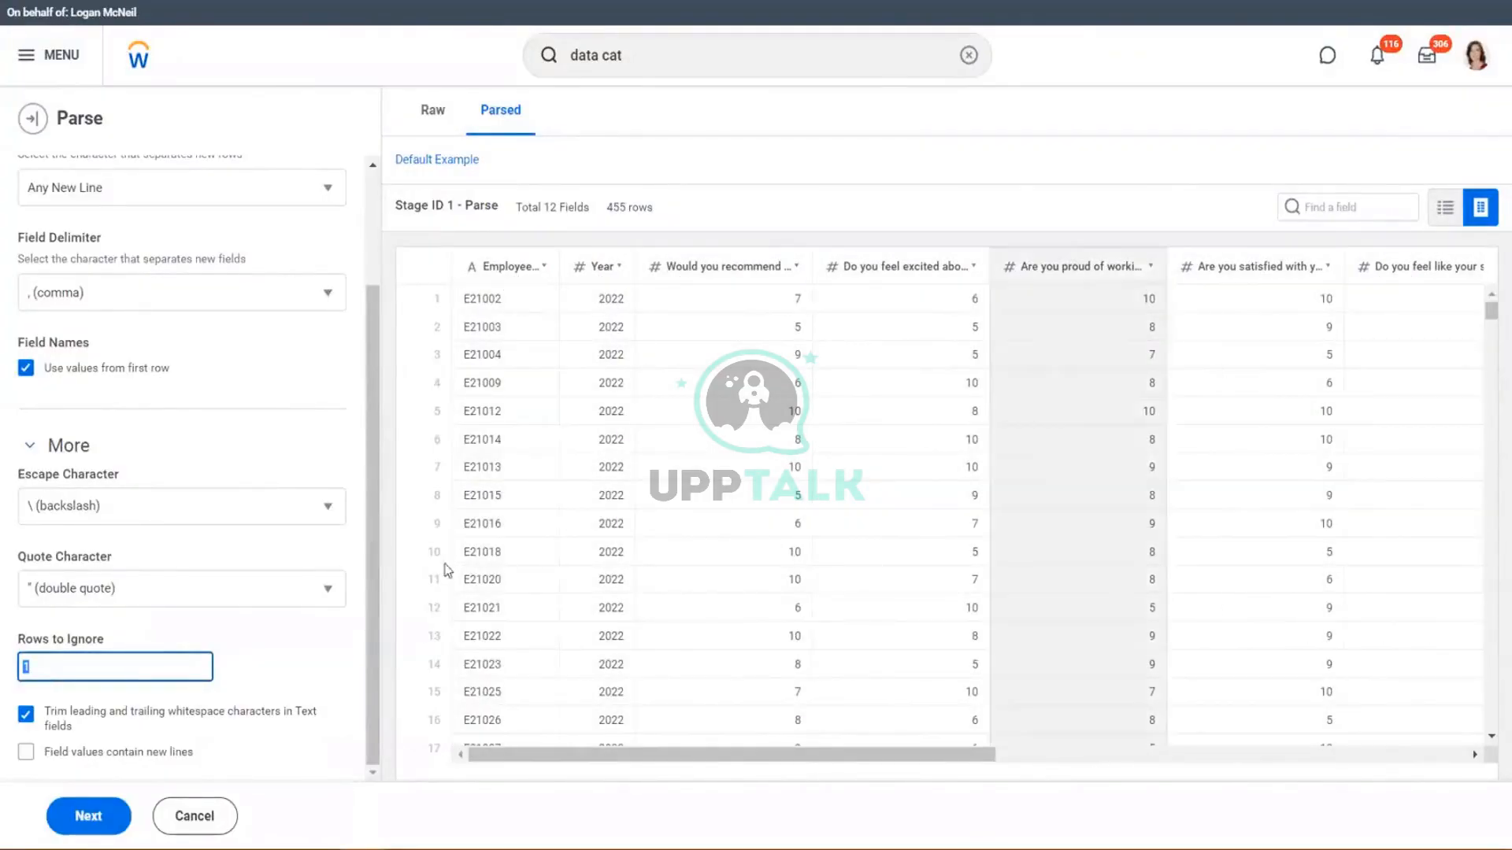
left_click(83, 666)
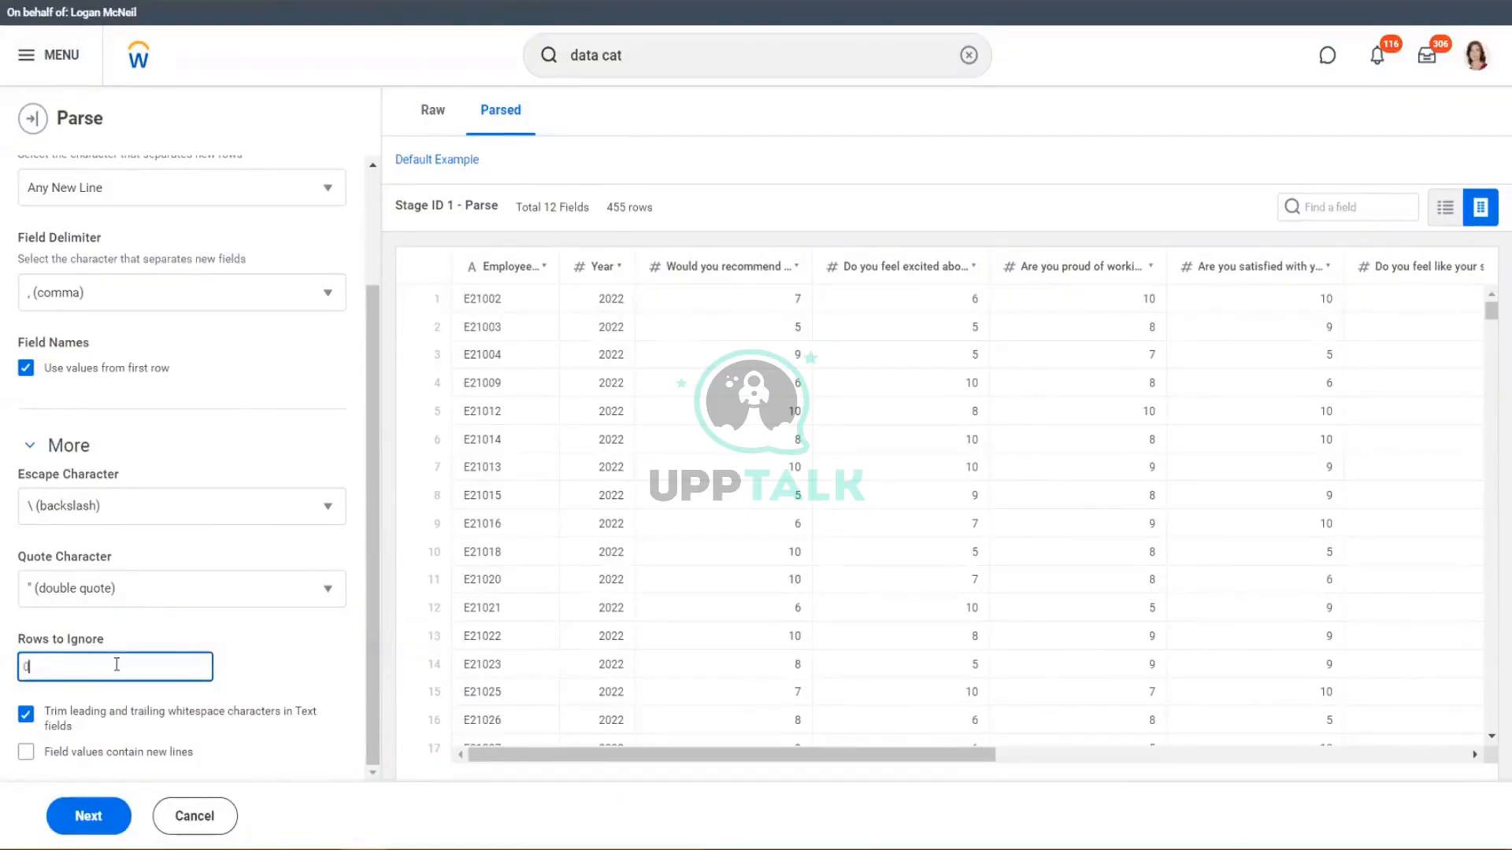
key("Tab")
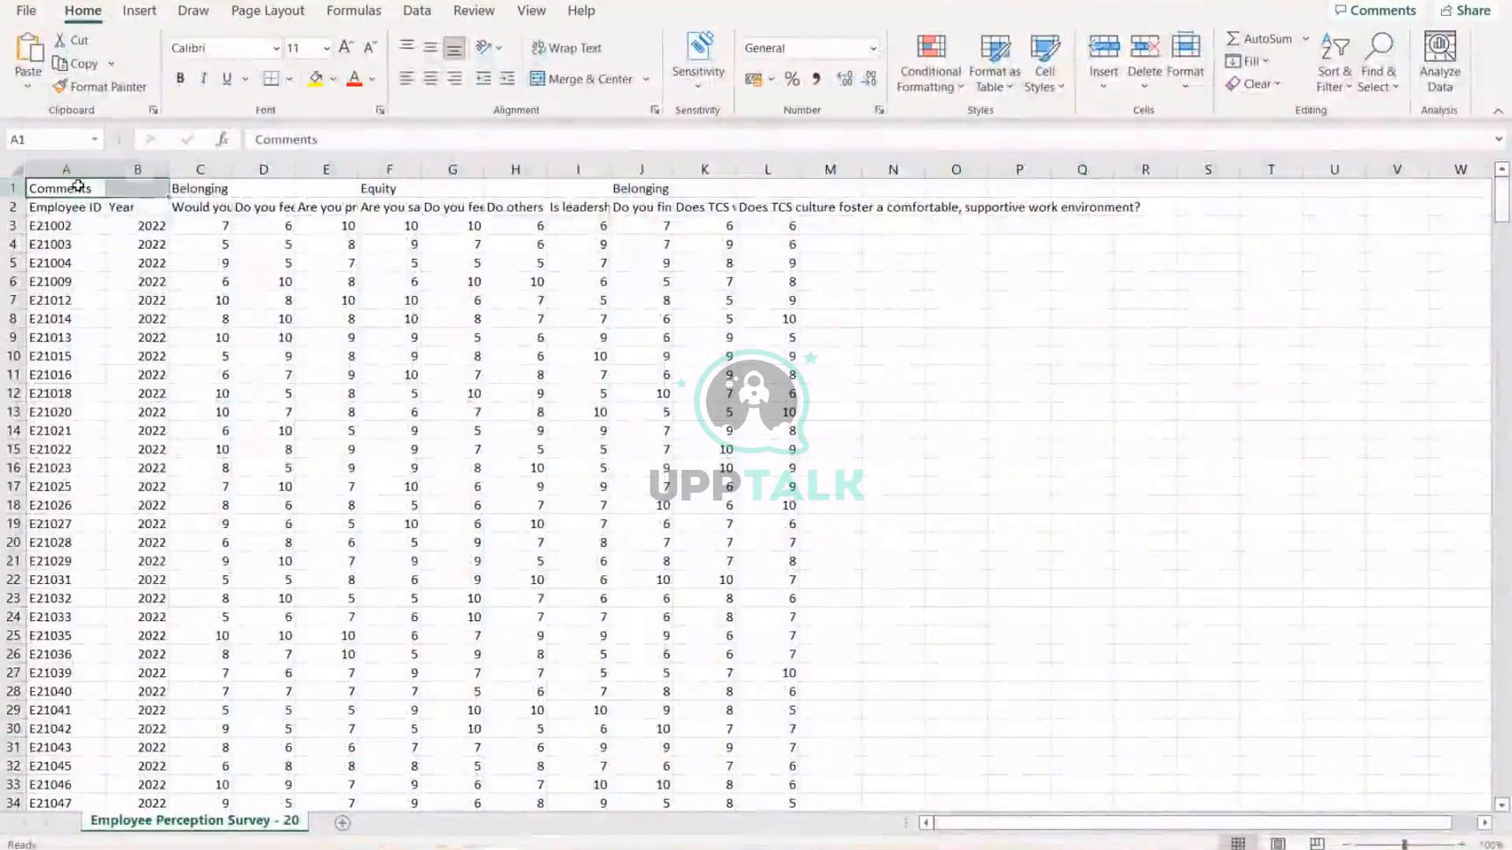
Step: Check the two header rows of the survey sheet in Excel, and set the Parse stage's Rows to Ignore to 1 in Workday
left_click(126, 188)
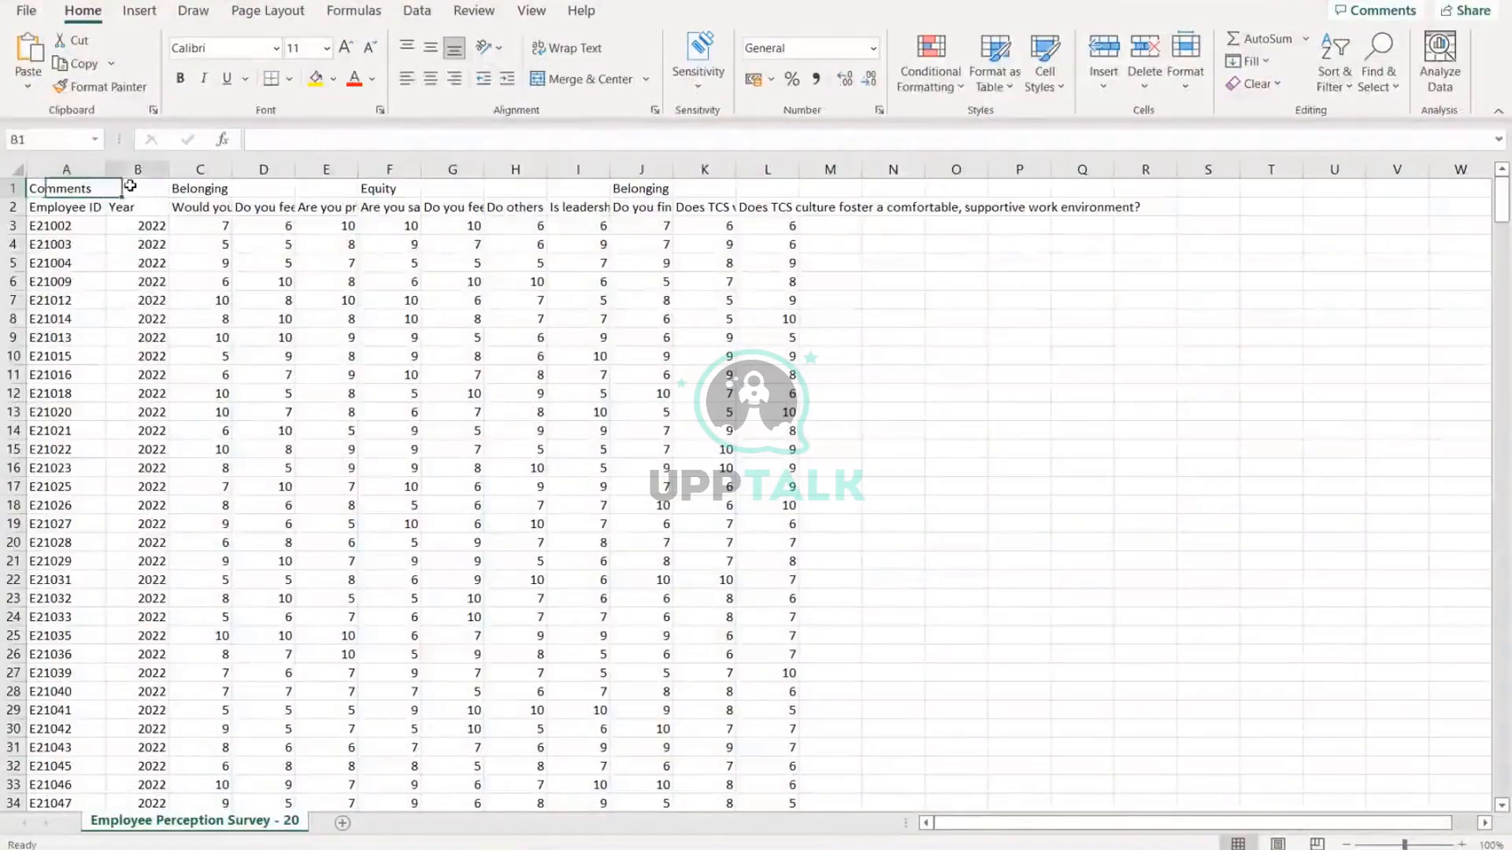
left_click(73, 206)
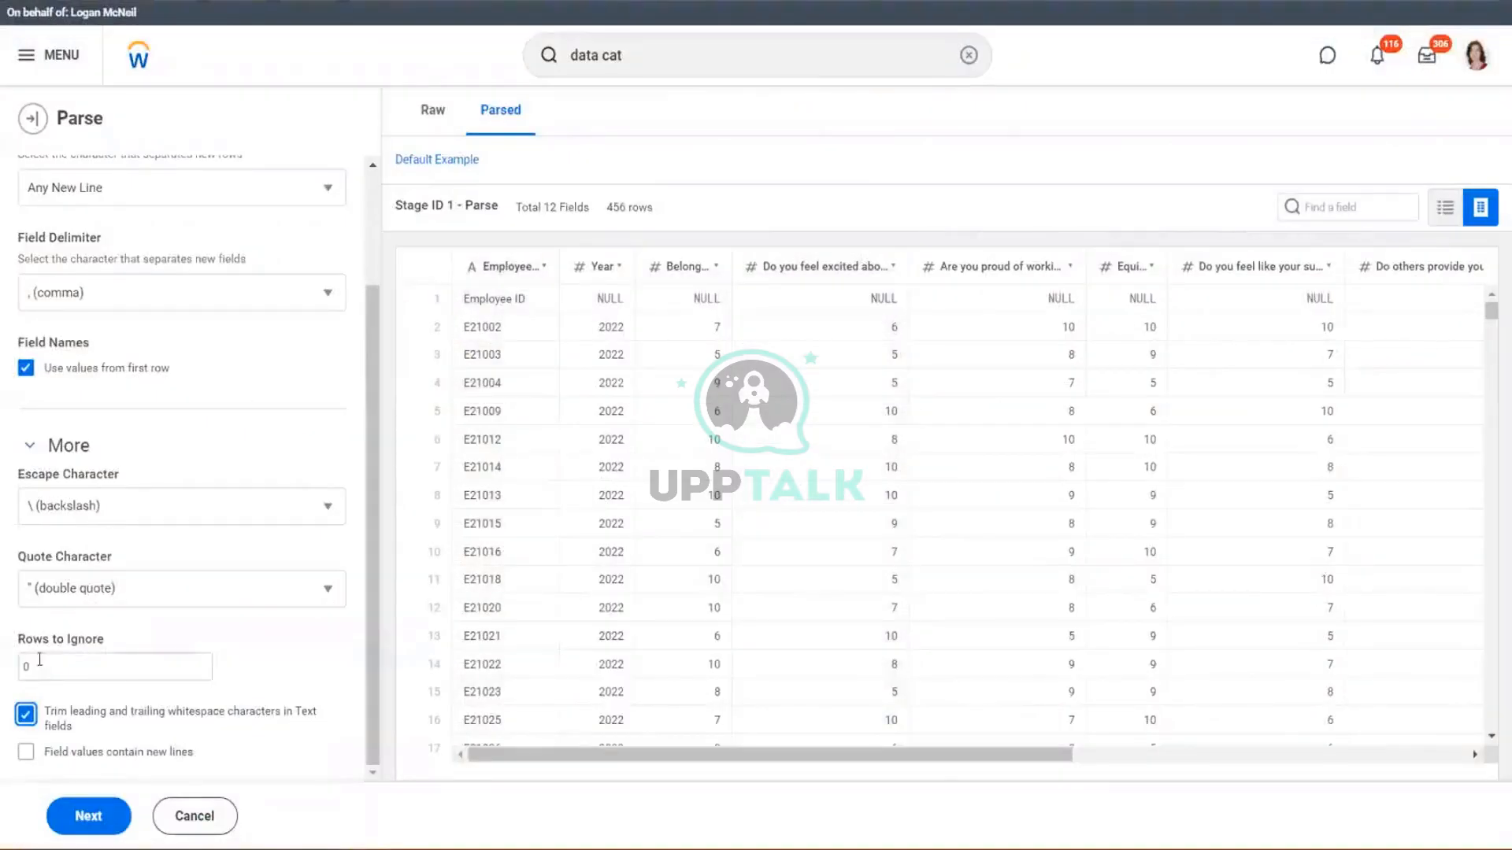
left_click_drag(40, 662, 11, 668)
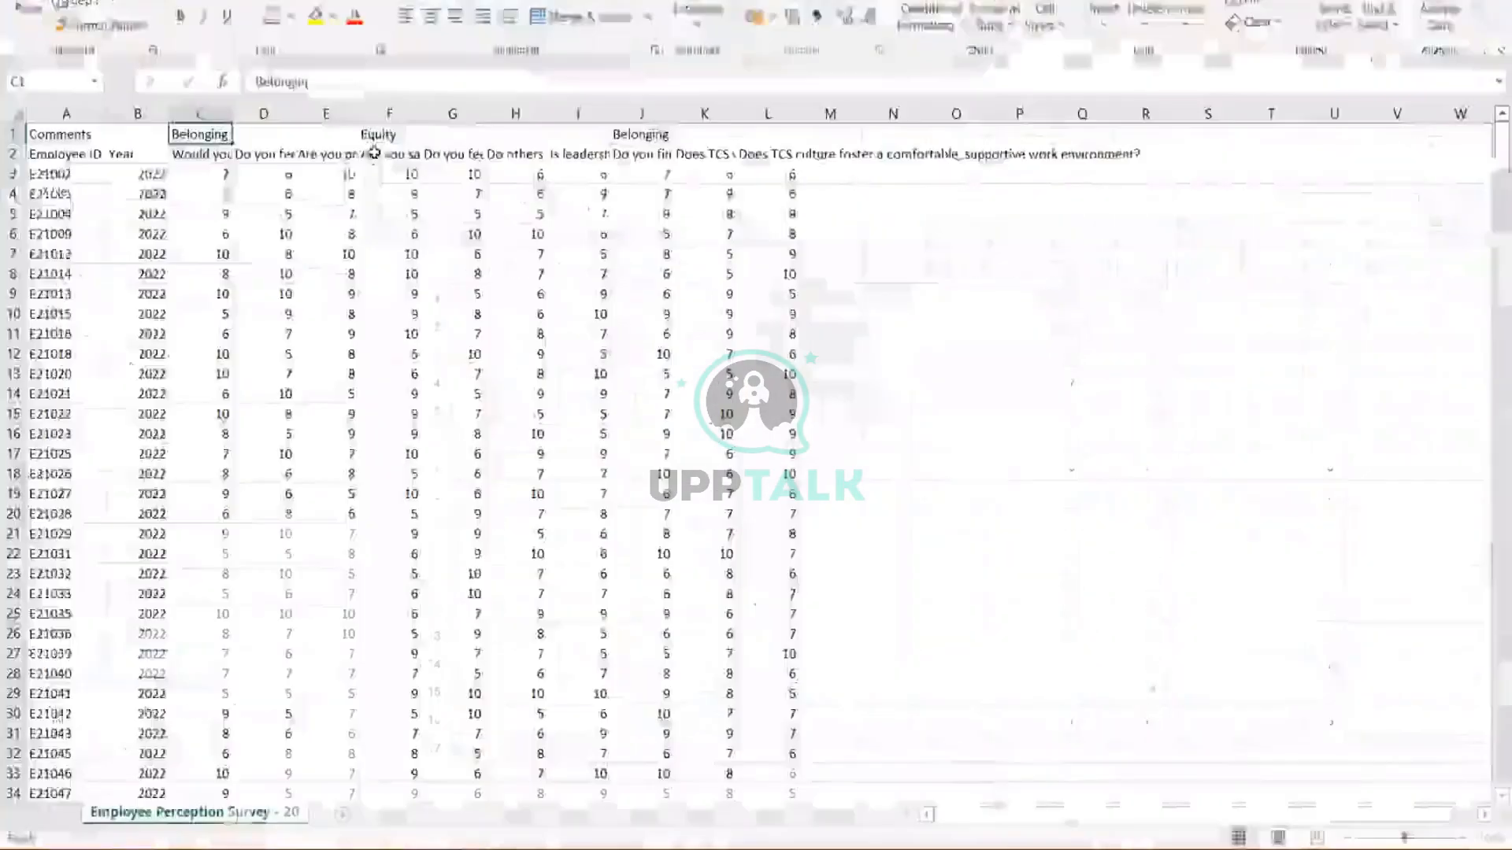
key("Right")
key("Right")
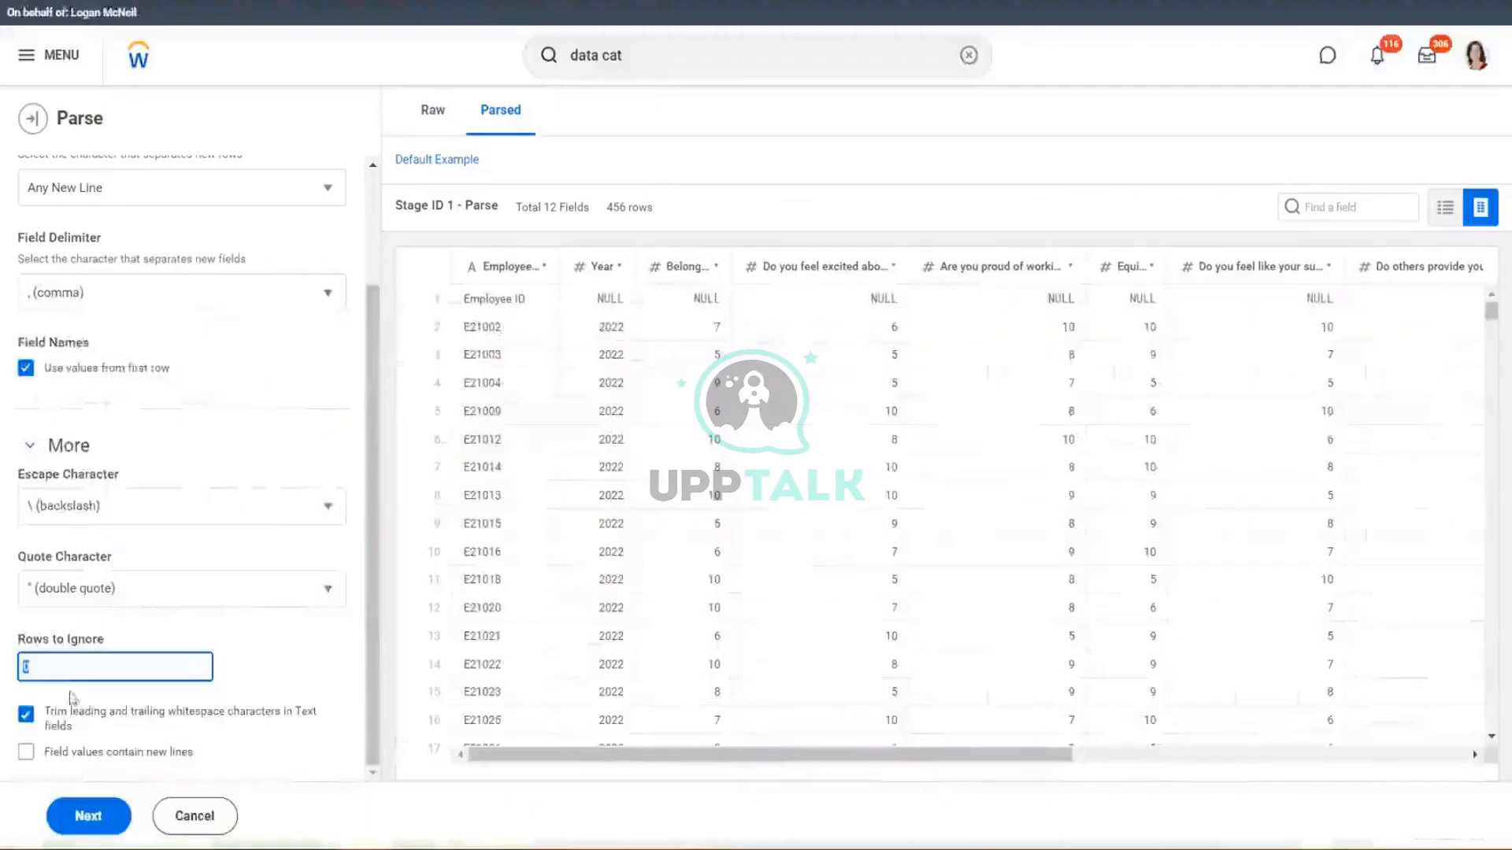
key("Tab")
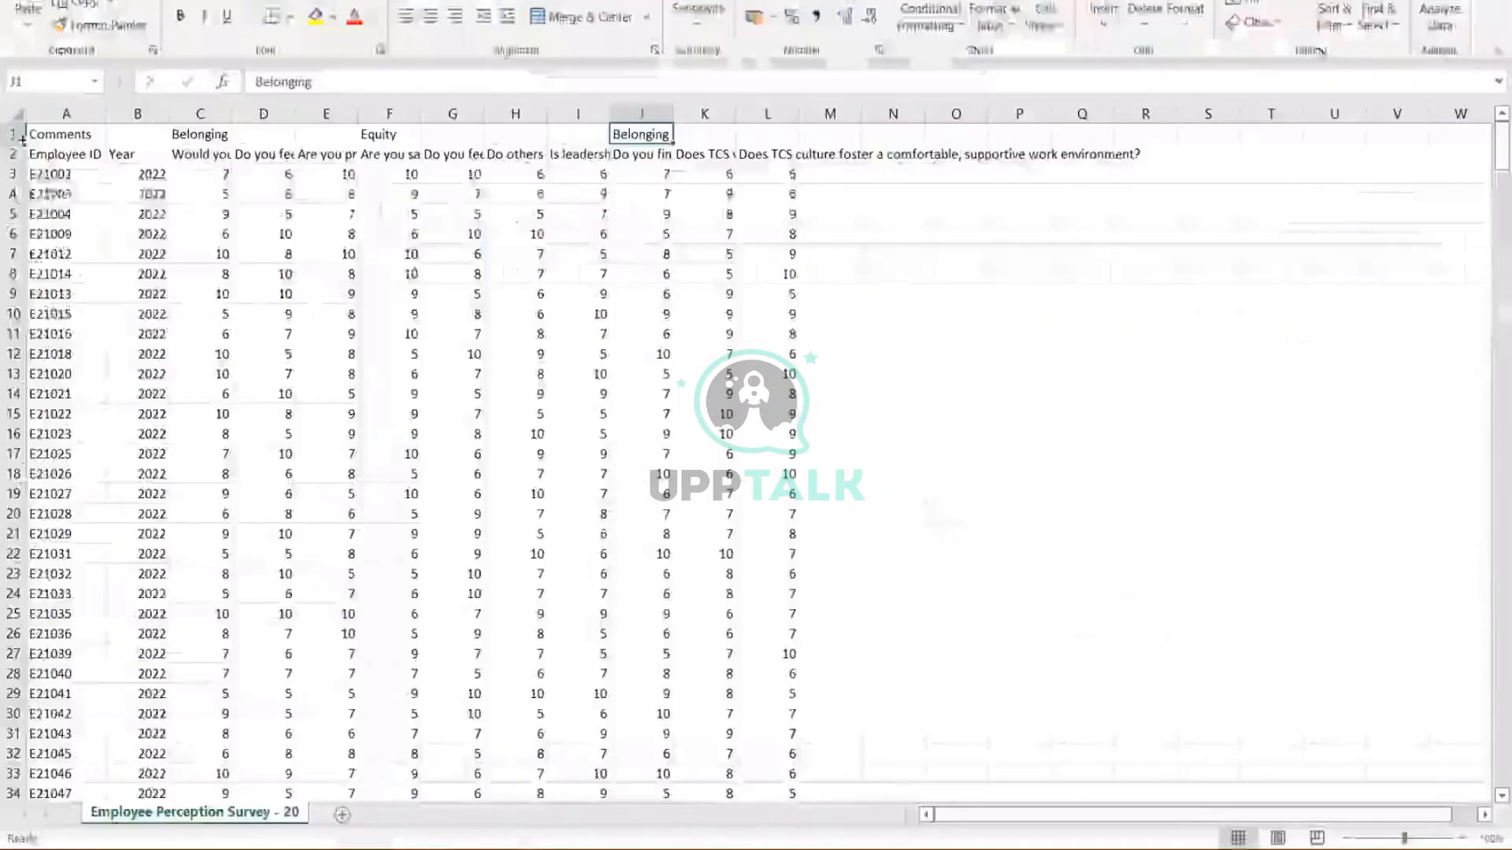
key("ctrl+Home")
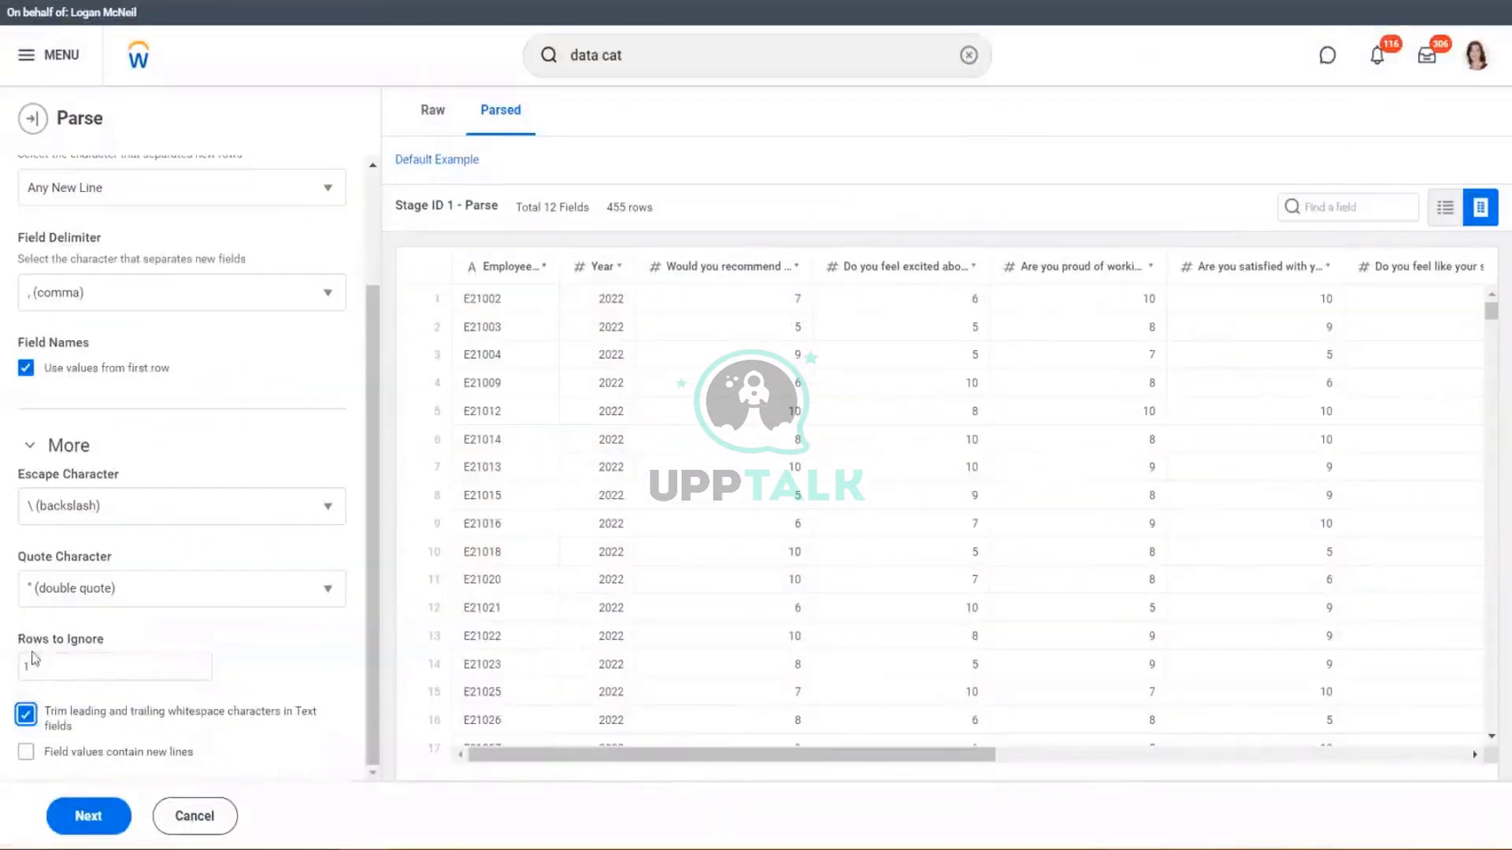
Step: Switch to the Workday Create Table page and set Rows to ignore to 1 in its parsing options
left_click(35, 662)
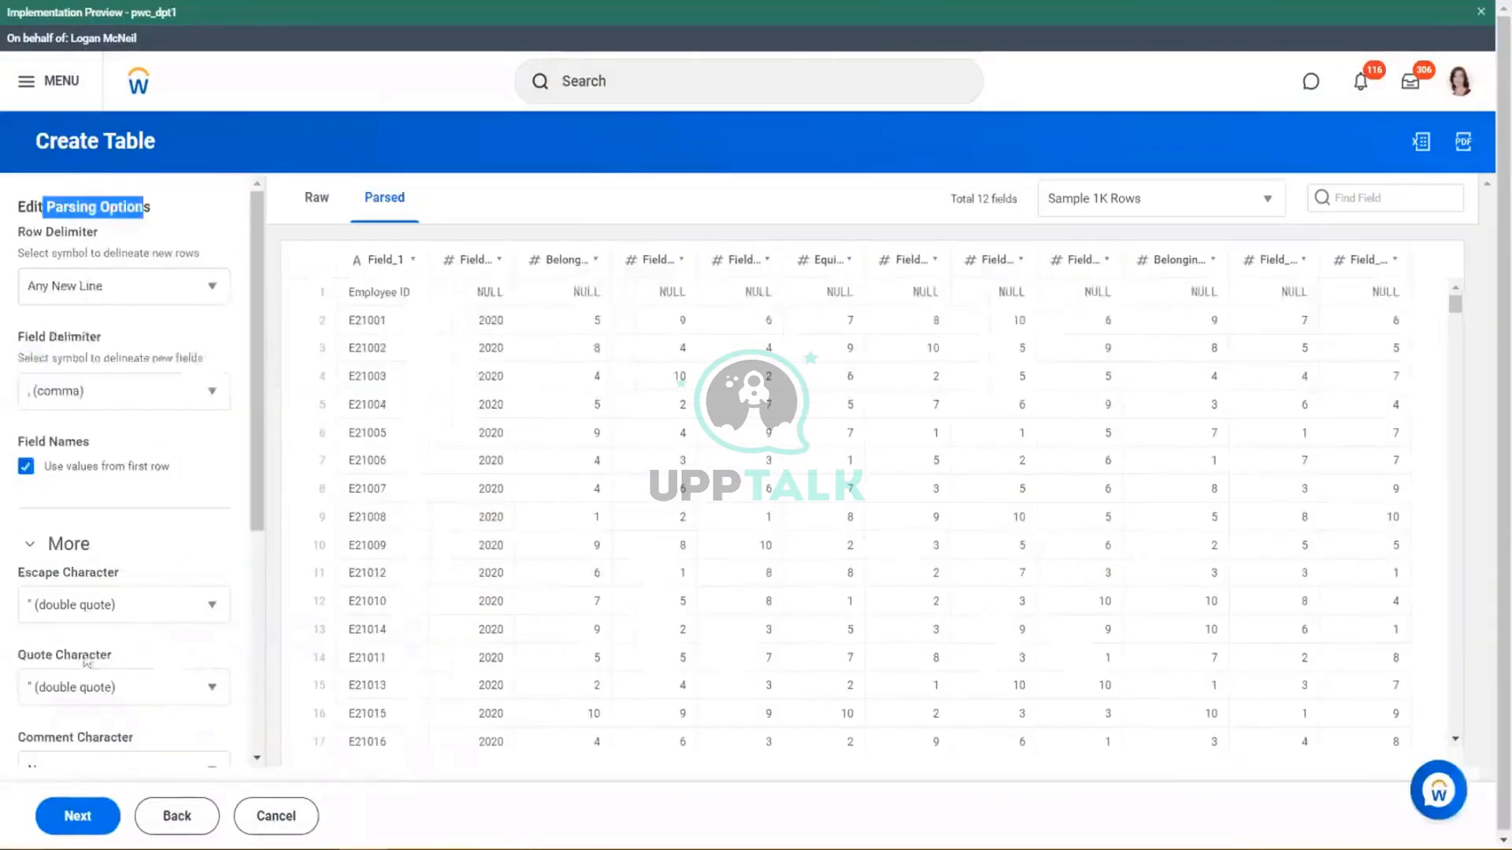
scroll(43, 505, "down", 5)
left_click(46, 465)
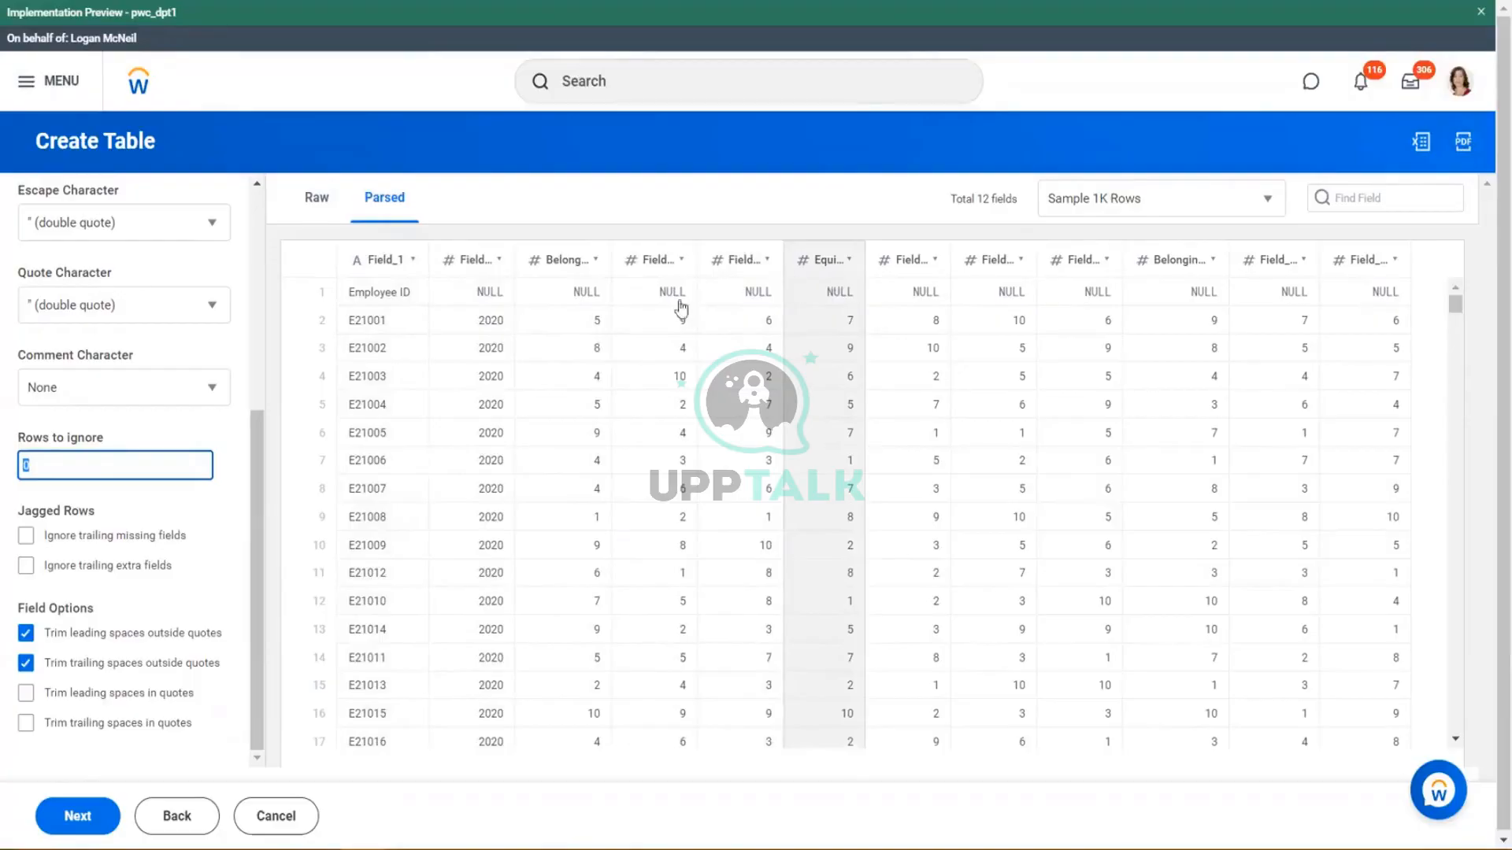
type("1")
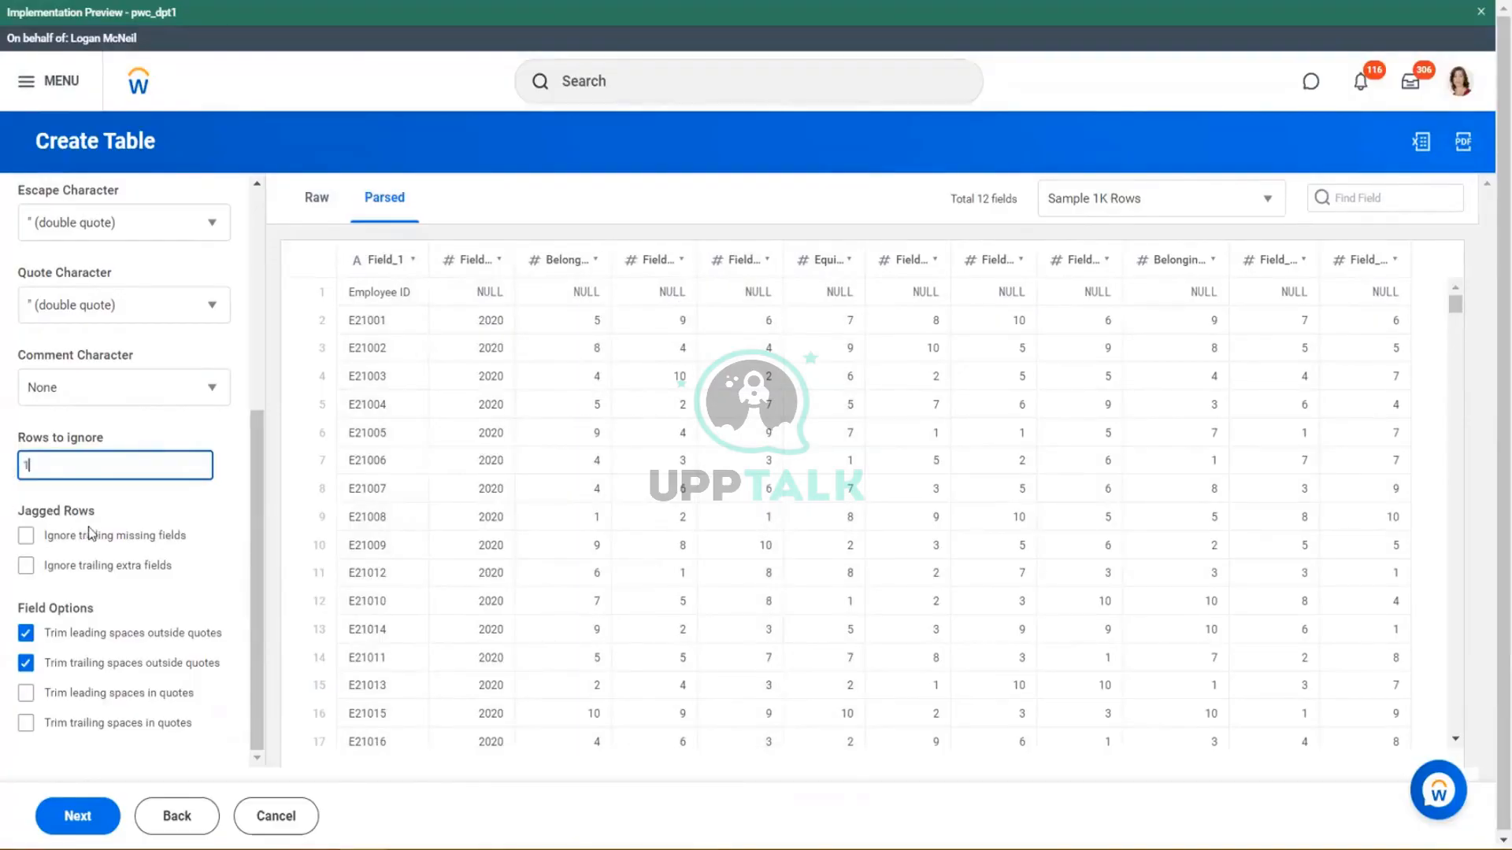
key("Tab")
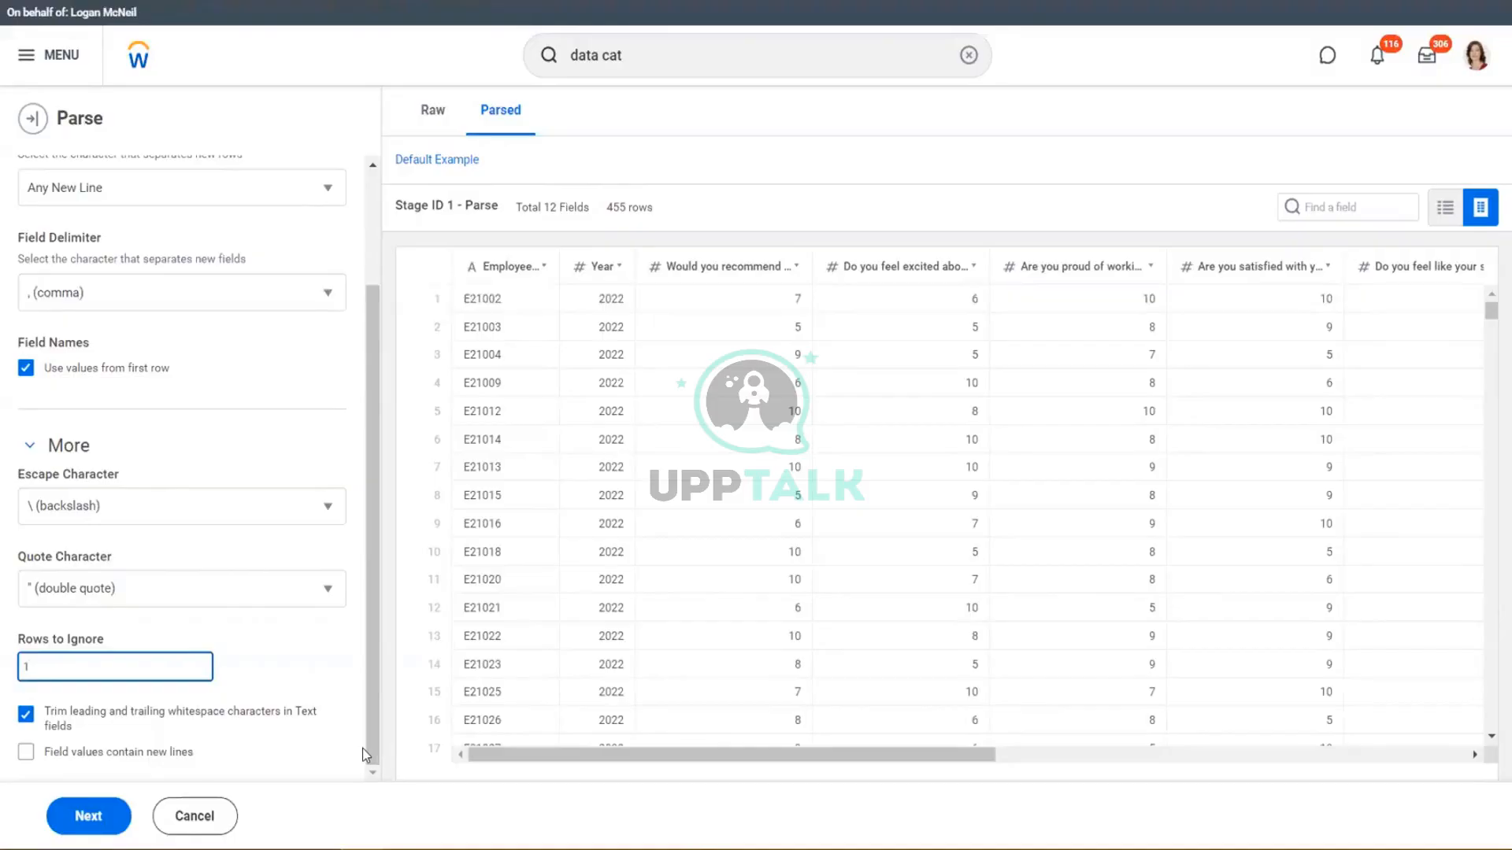
Step: Switch to the Excel notes sheet and enter "Weekly Special" in B20 and "wine, beer, and soda" in B21
key("alt+Tab")
key("alt+Tab")
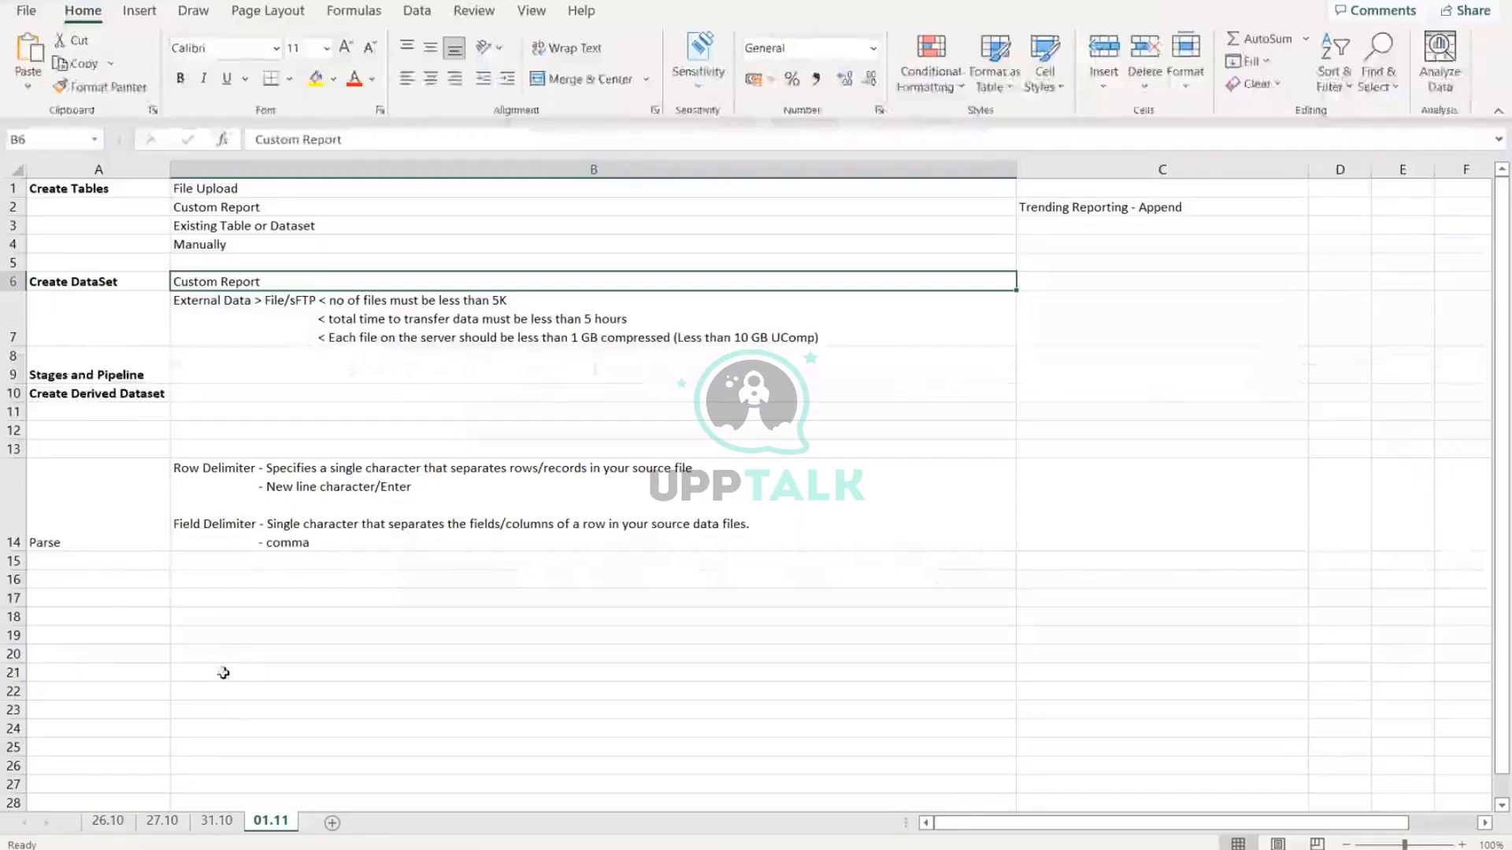
left_click(221, 659)
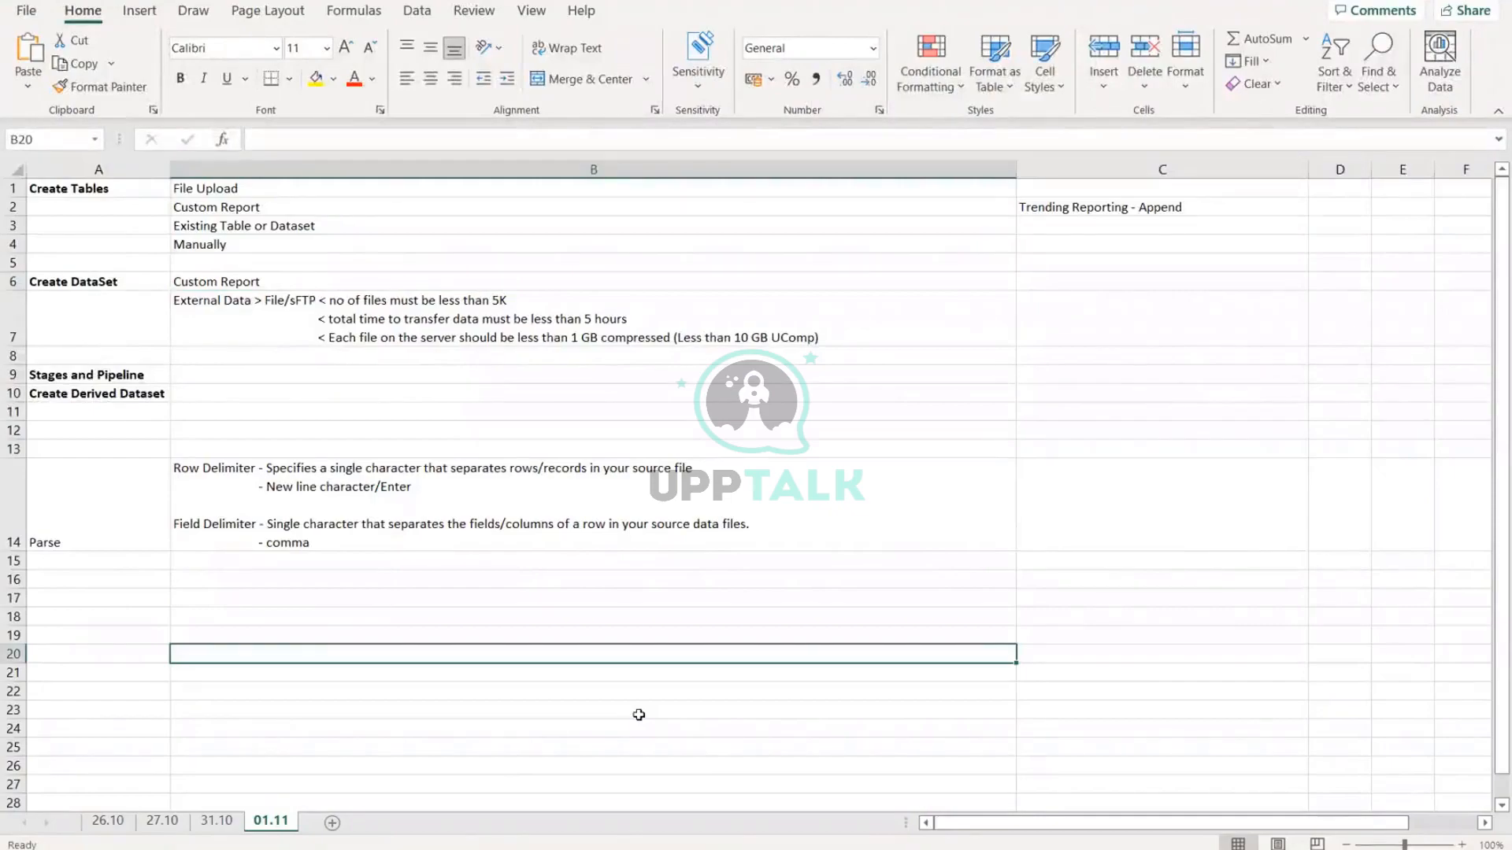
type("Weekly")
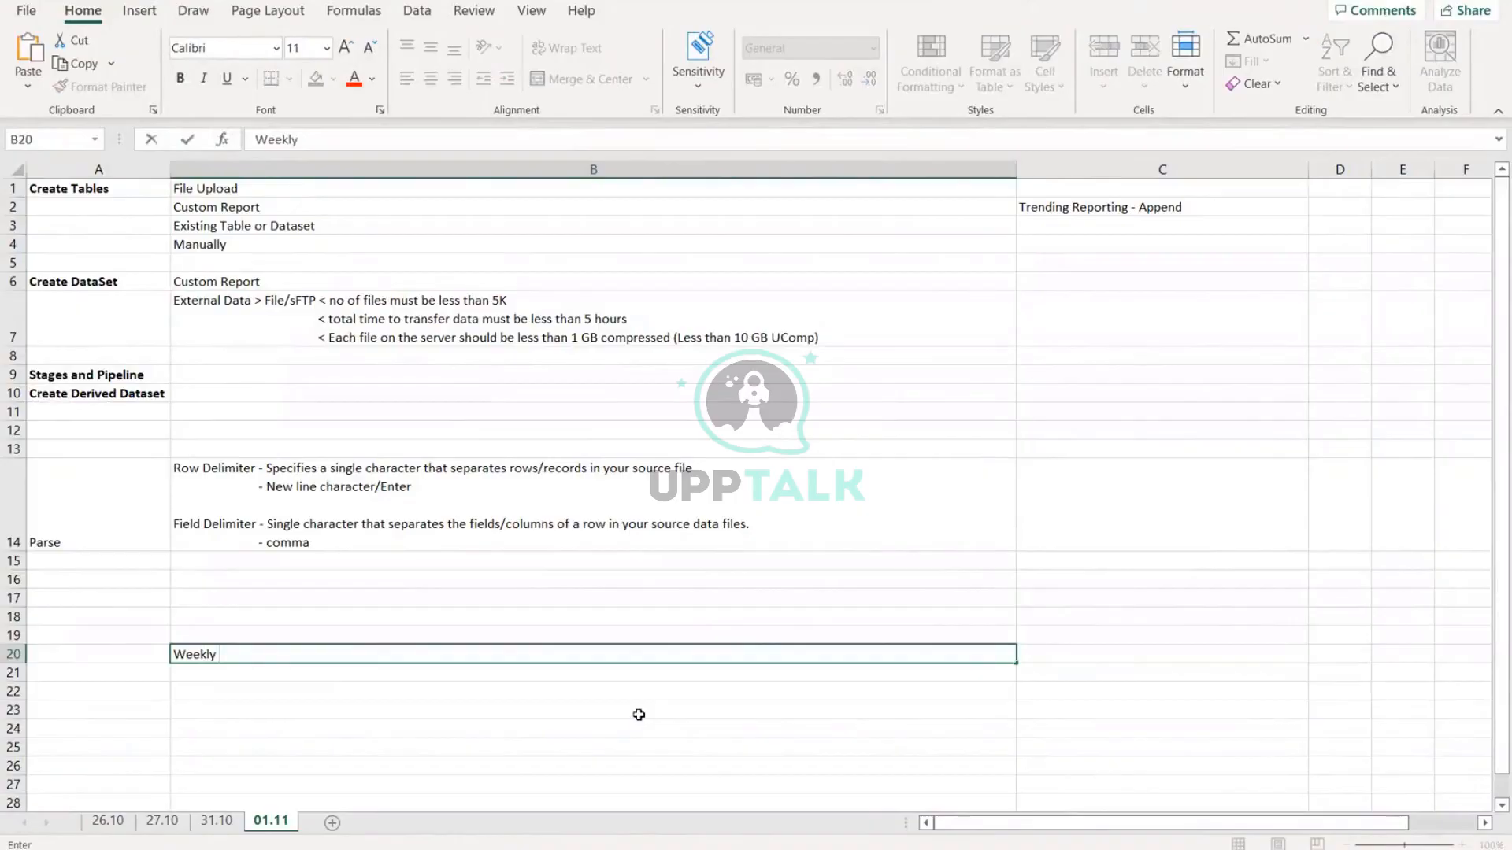
type(" Specials")
key("Return")
type("wi")
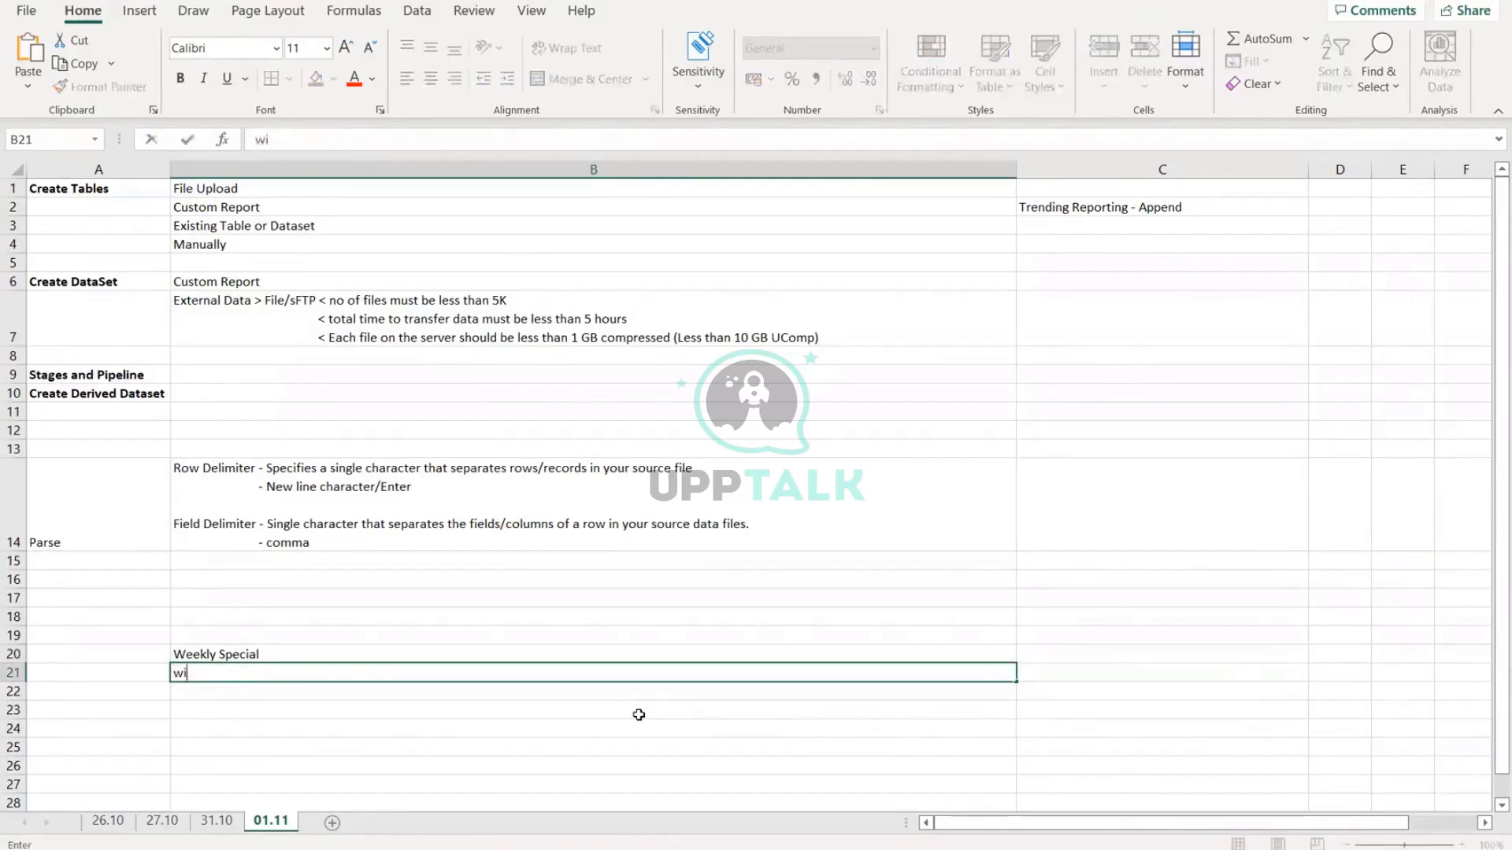
type("ne, beer, and soda")
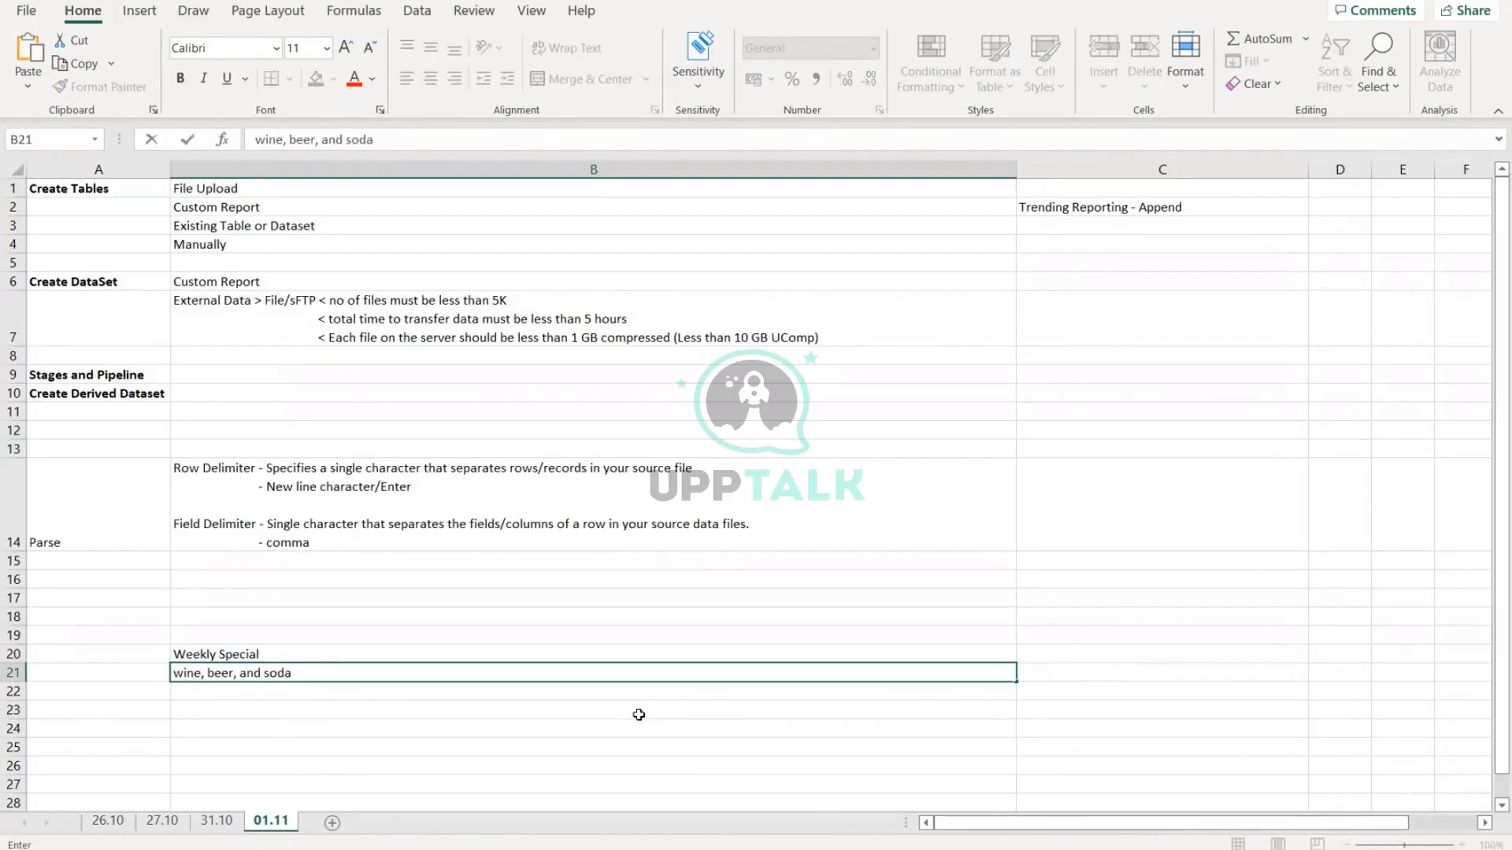
key("Return")
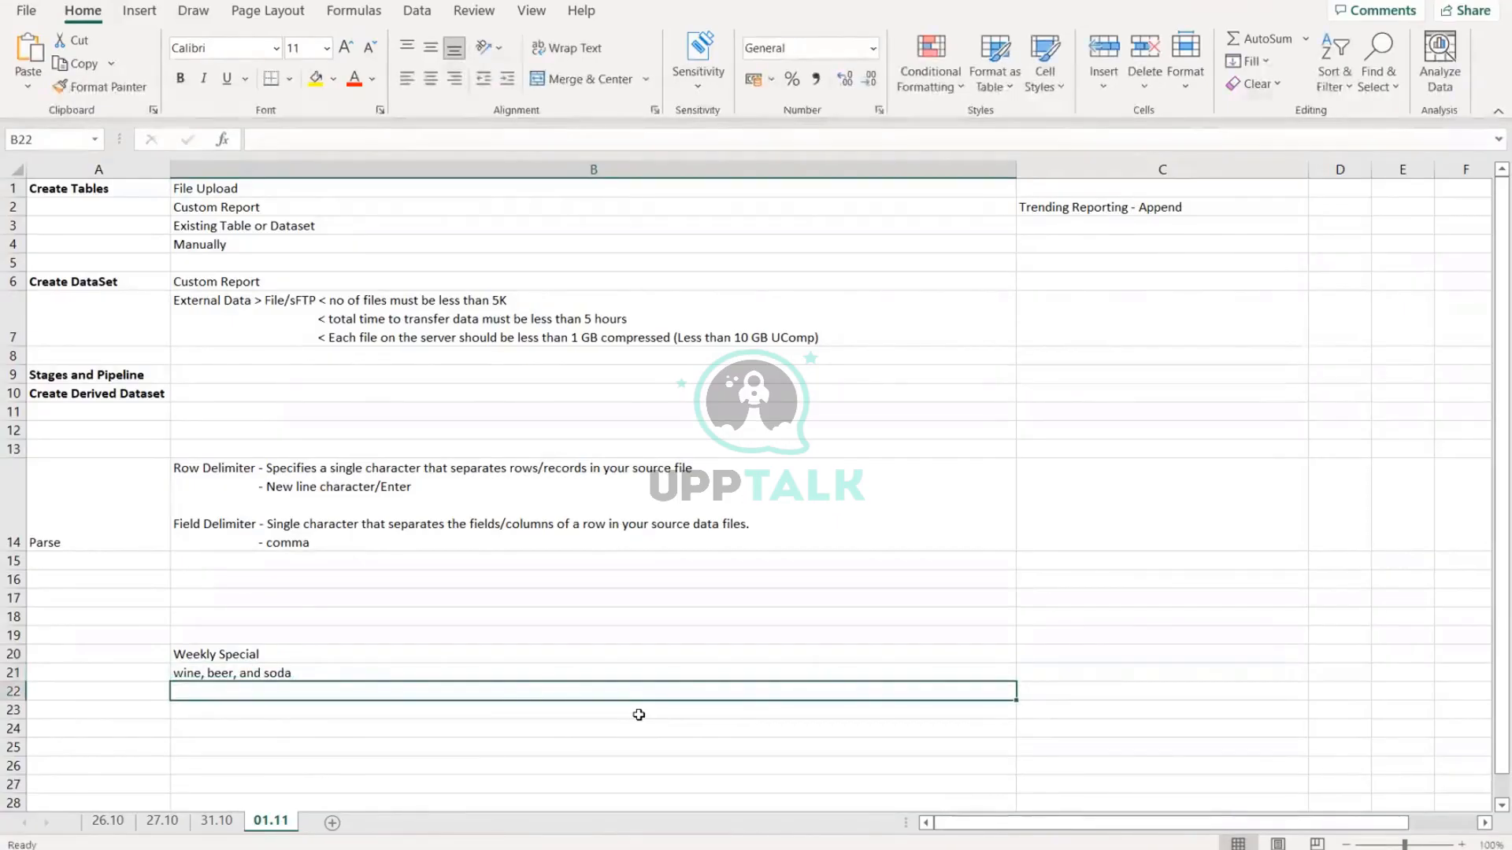
Step: Enter the line "2 for 1" or 10£ each in B22, keeping the quotation marks around 2 for 1
type("\"2 ")
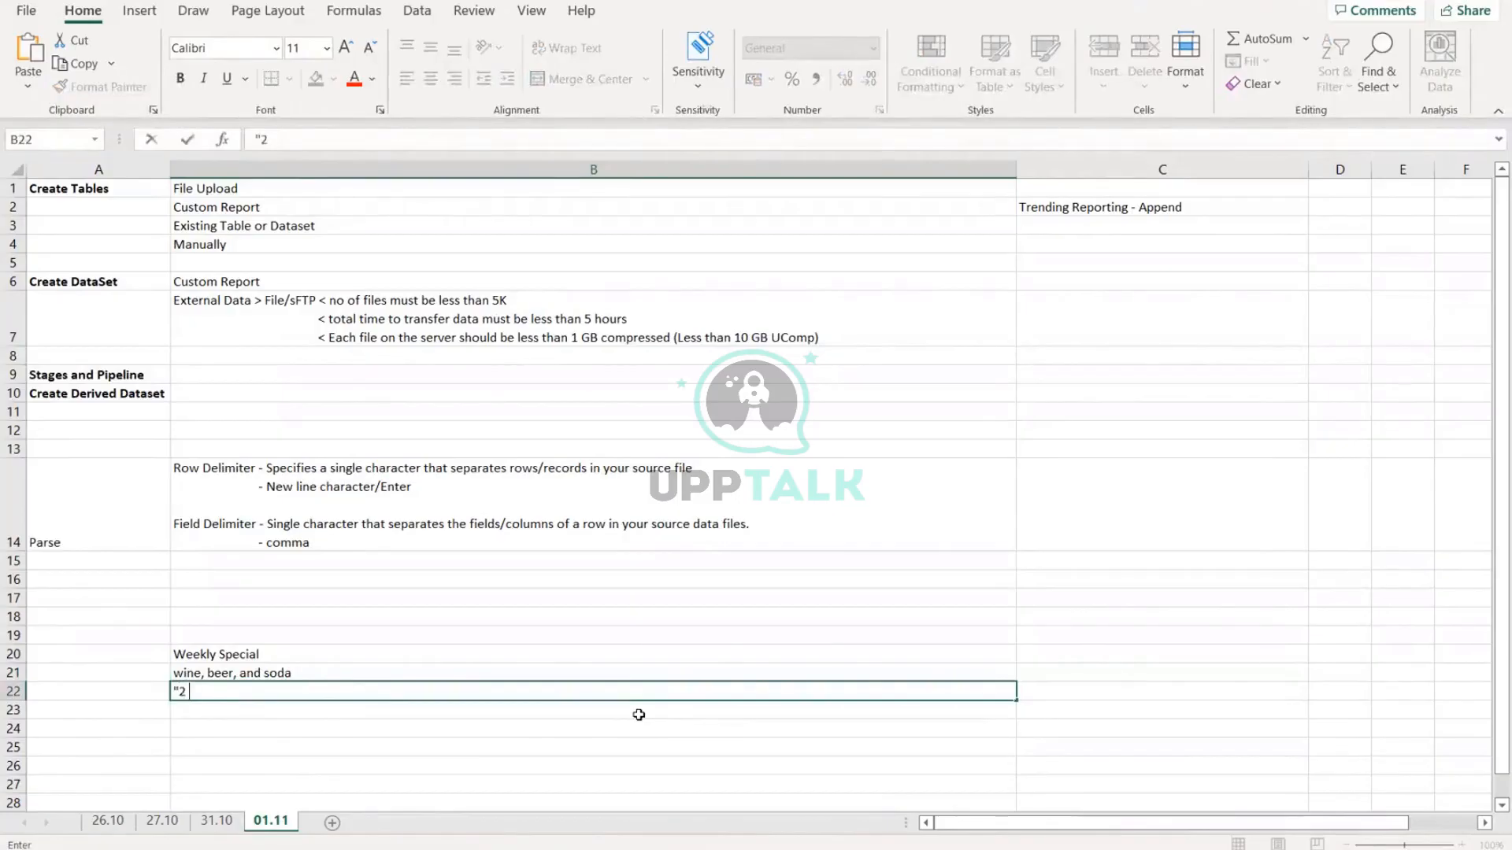
type("for 1\" or 10£ each")
key("ctrl+Return")
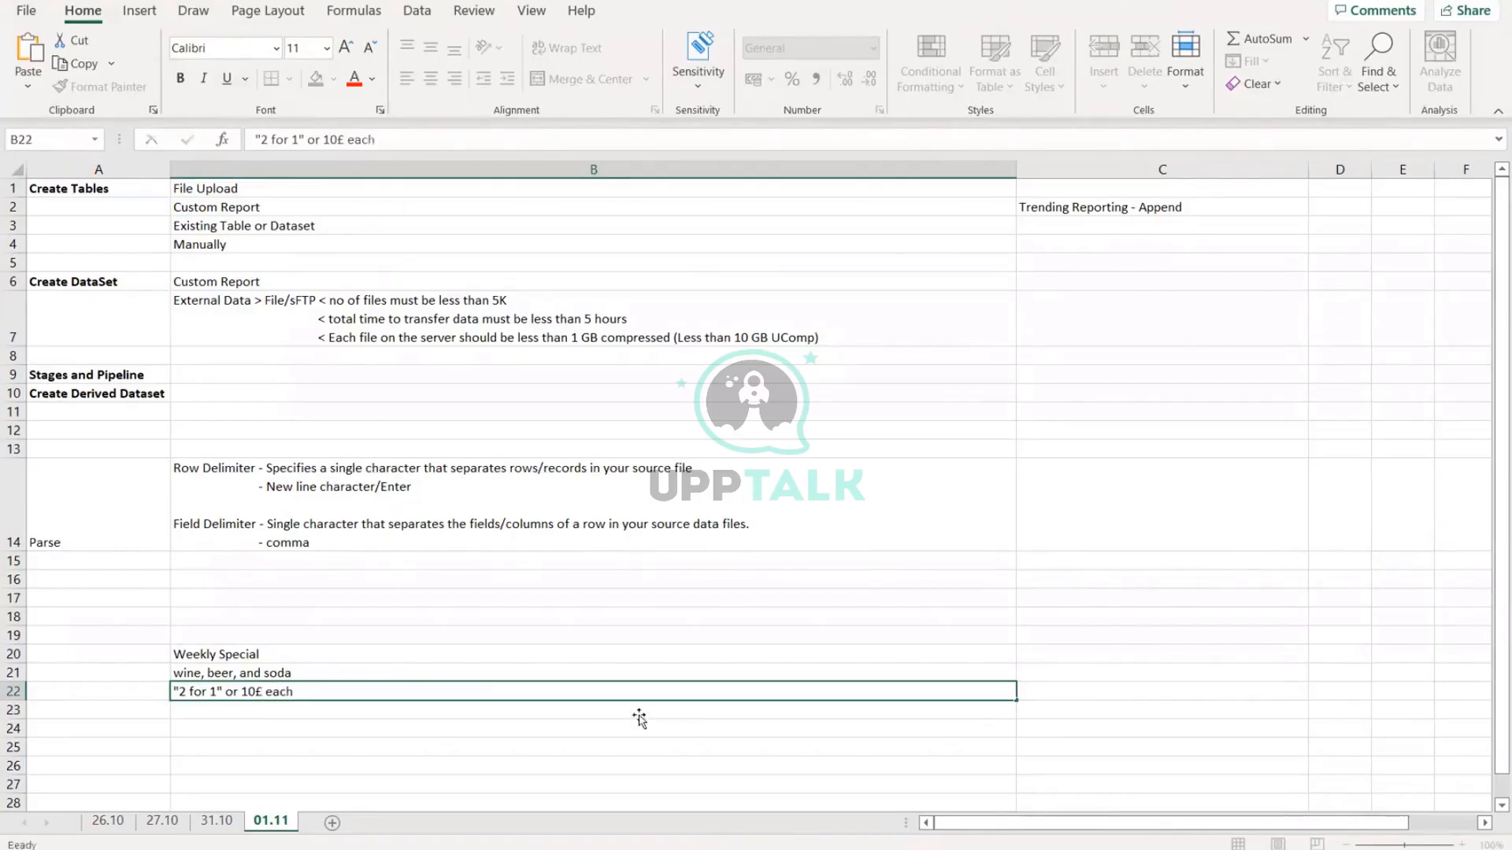
left_click(639, 718)
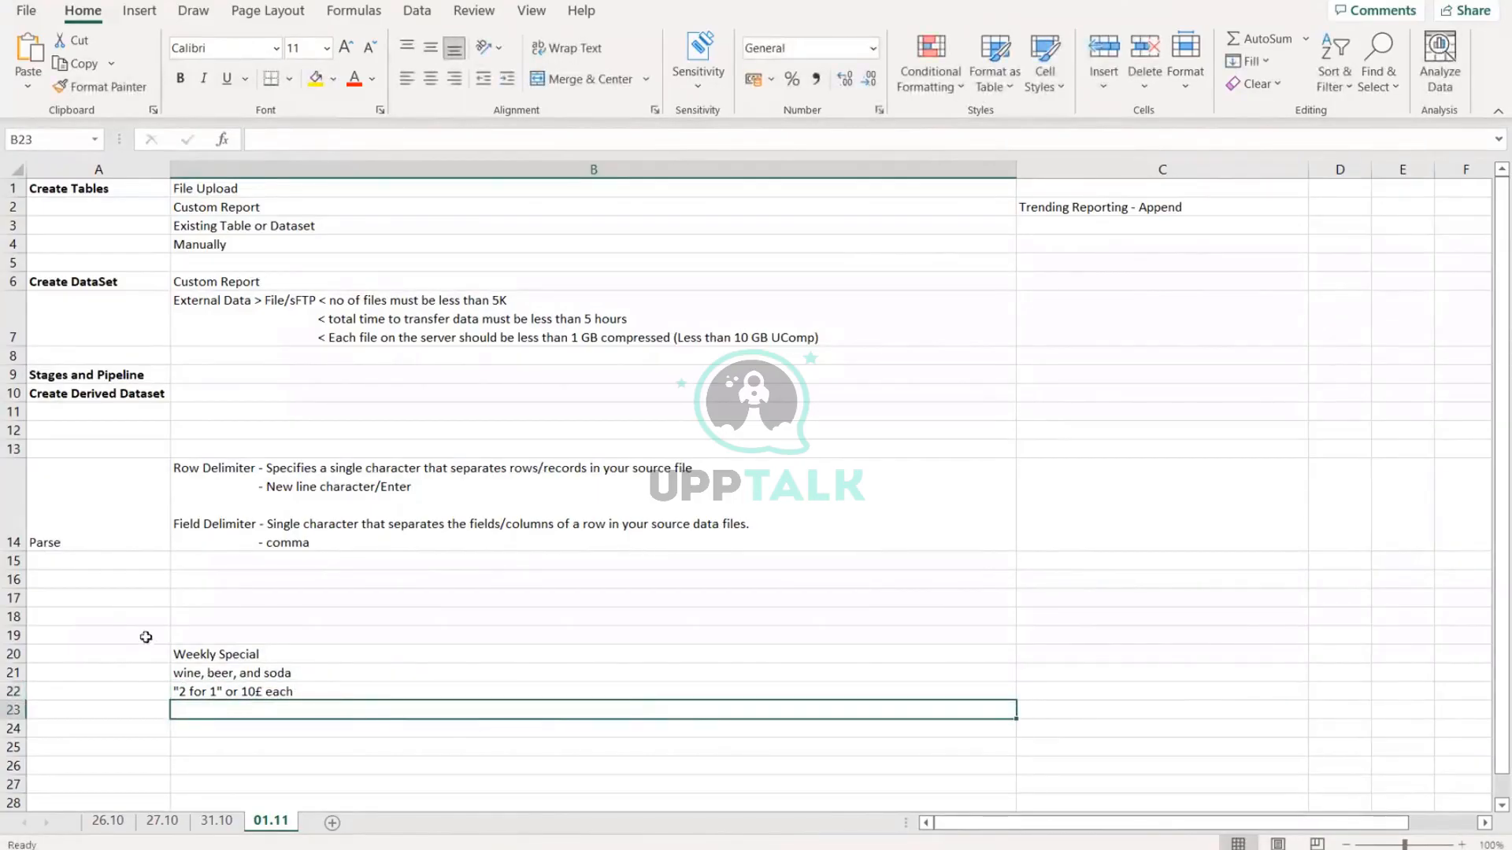
Step: Enter the headings "Item" in A18 and "Rate" in B18, and delete the empty row 19 below them
left_click(103, 617)
type("Emplo")
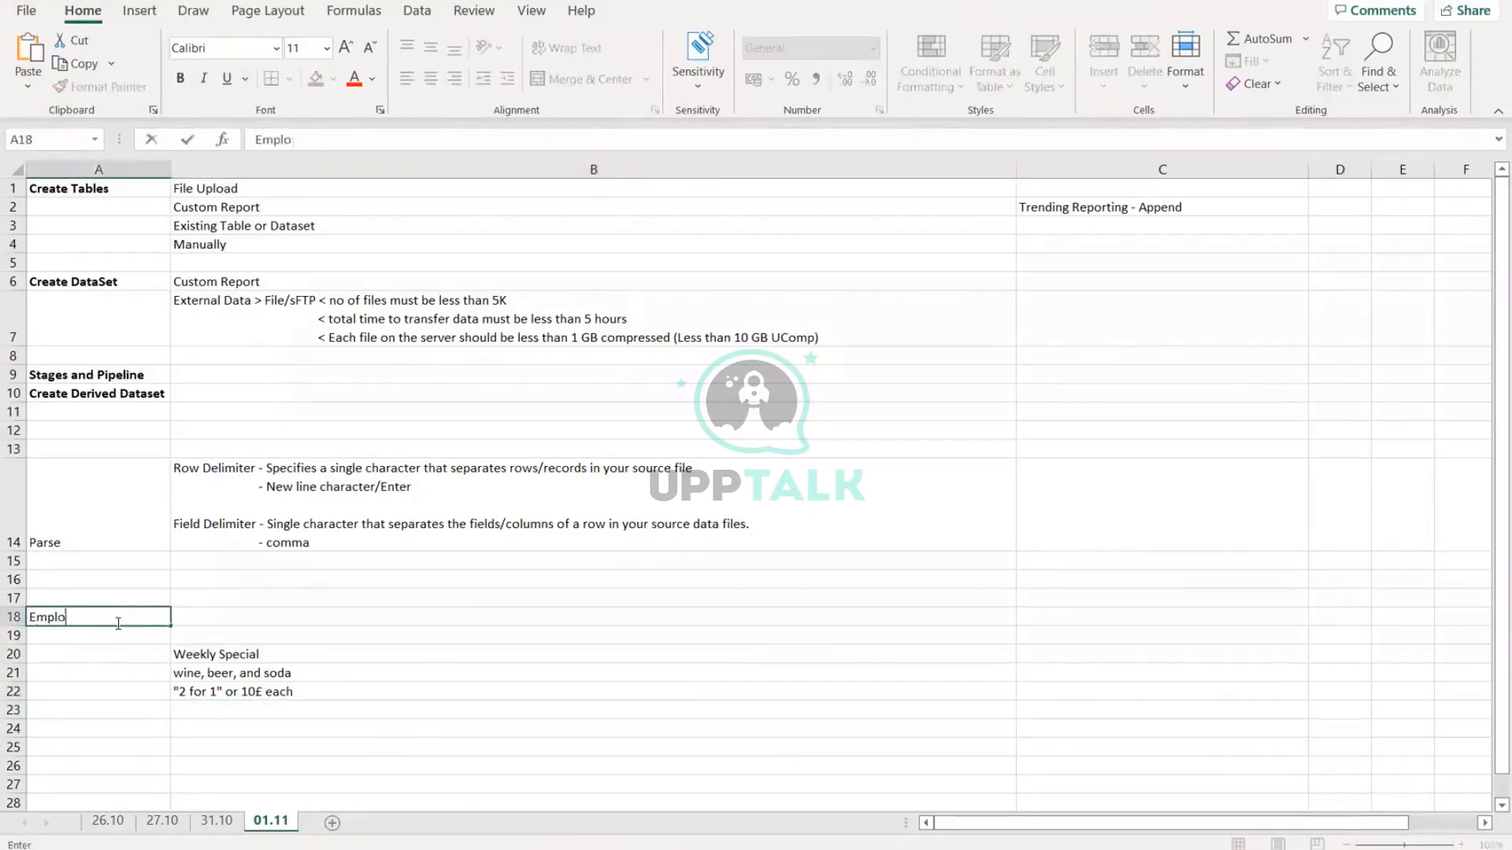
type("yee")
key("BackSpace")
key("BackSpace")
key("BackSpace")
key("BackSpace")
key("BackSpace")
key("BackSpace")
key("BackSpace")
key("BackSpace")
type("Item")
key("Tab")
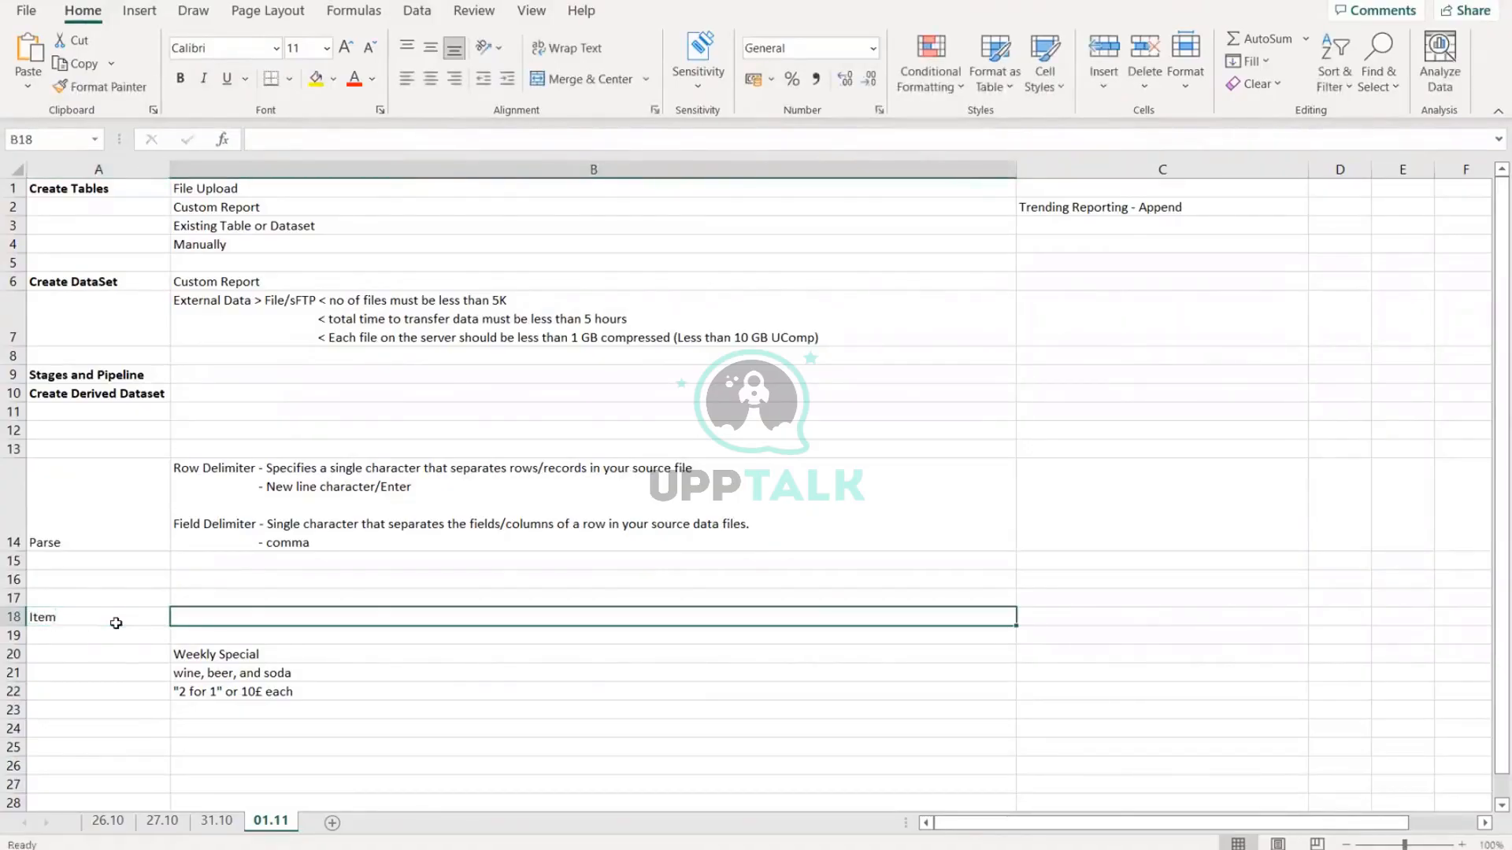
type("Rate")
key("Return")
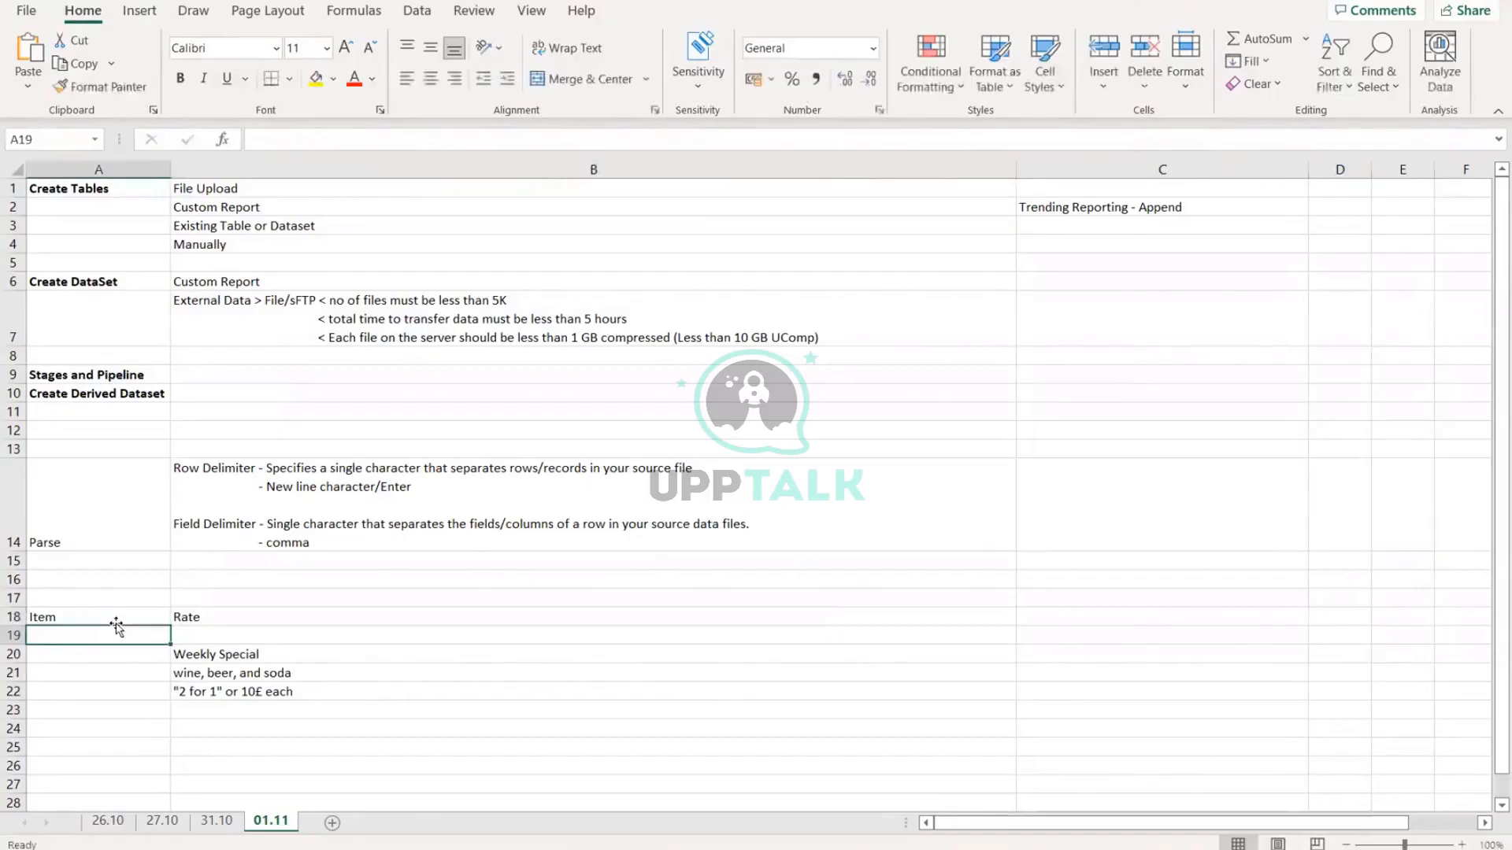
right_click(18, 635)
left_click(71, 480)
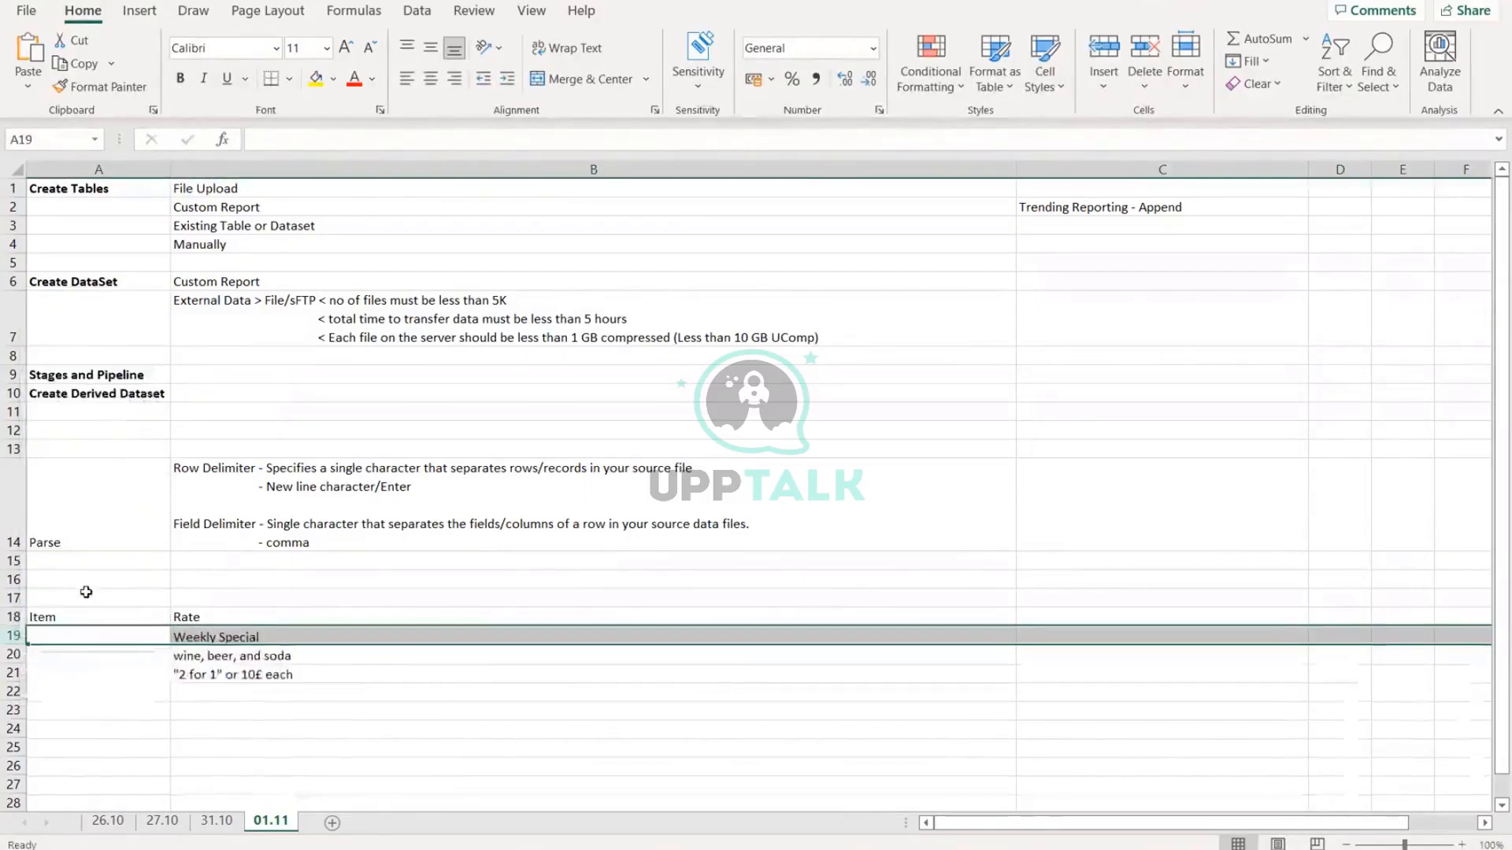
Step: Enter "Item 1" in A19 as the label for the Weekly Special row
left_click(69, 634)
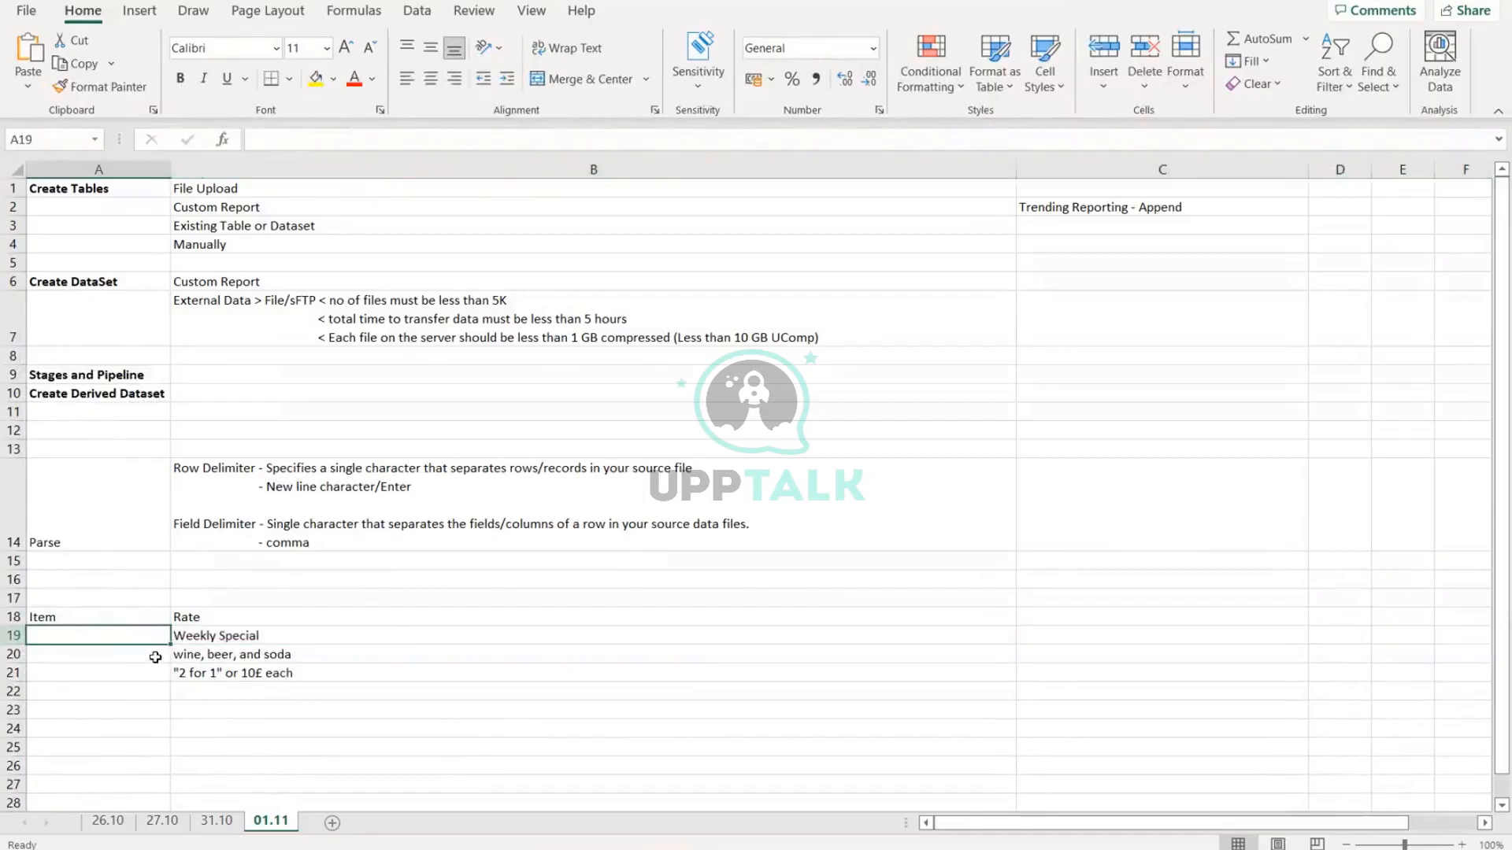
type("Item")
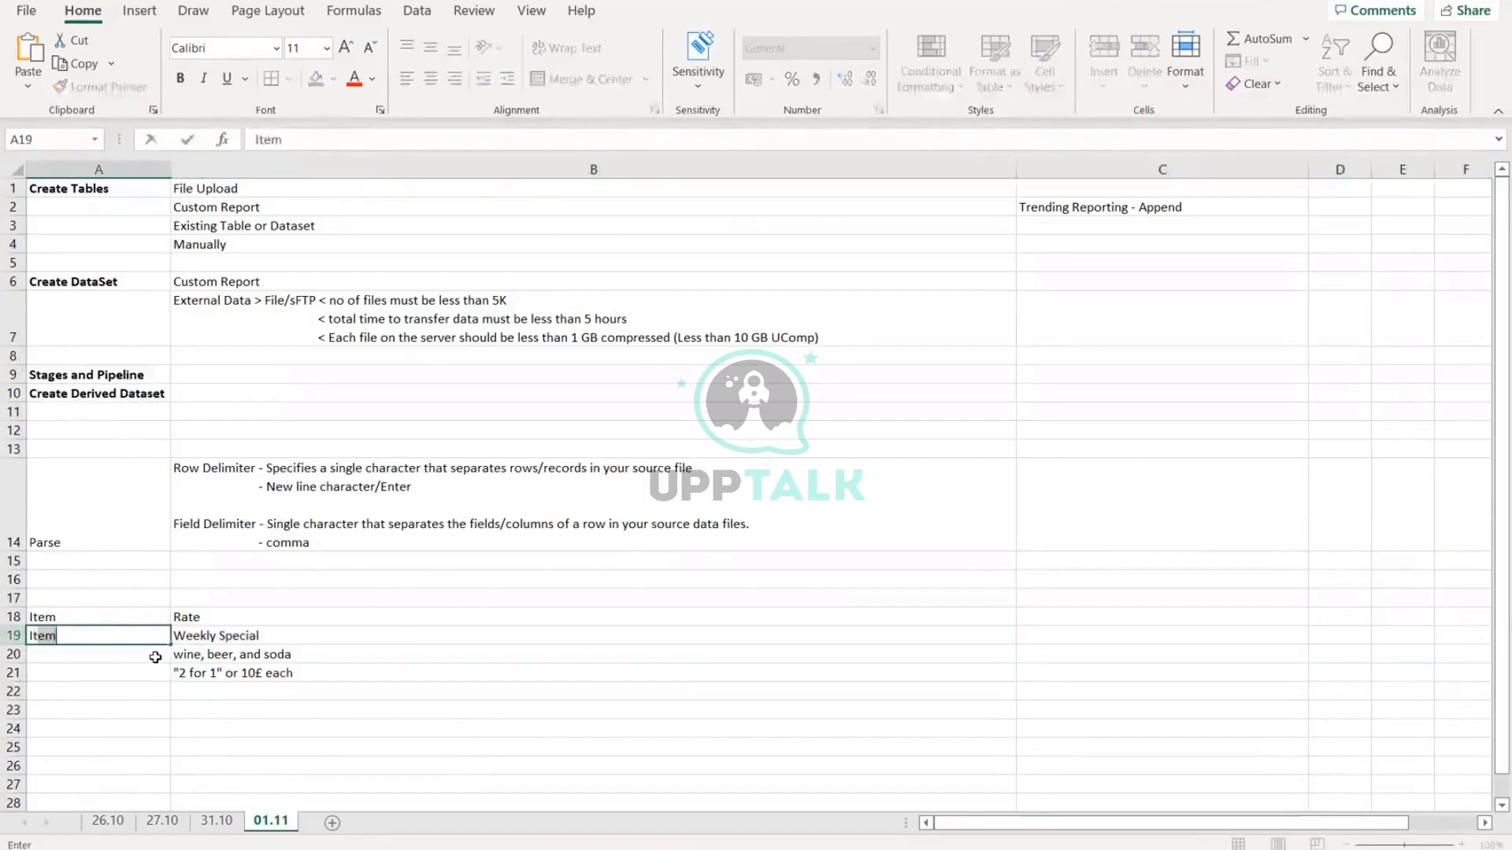
type(" 1")
key("Return")
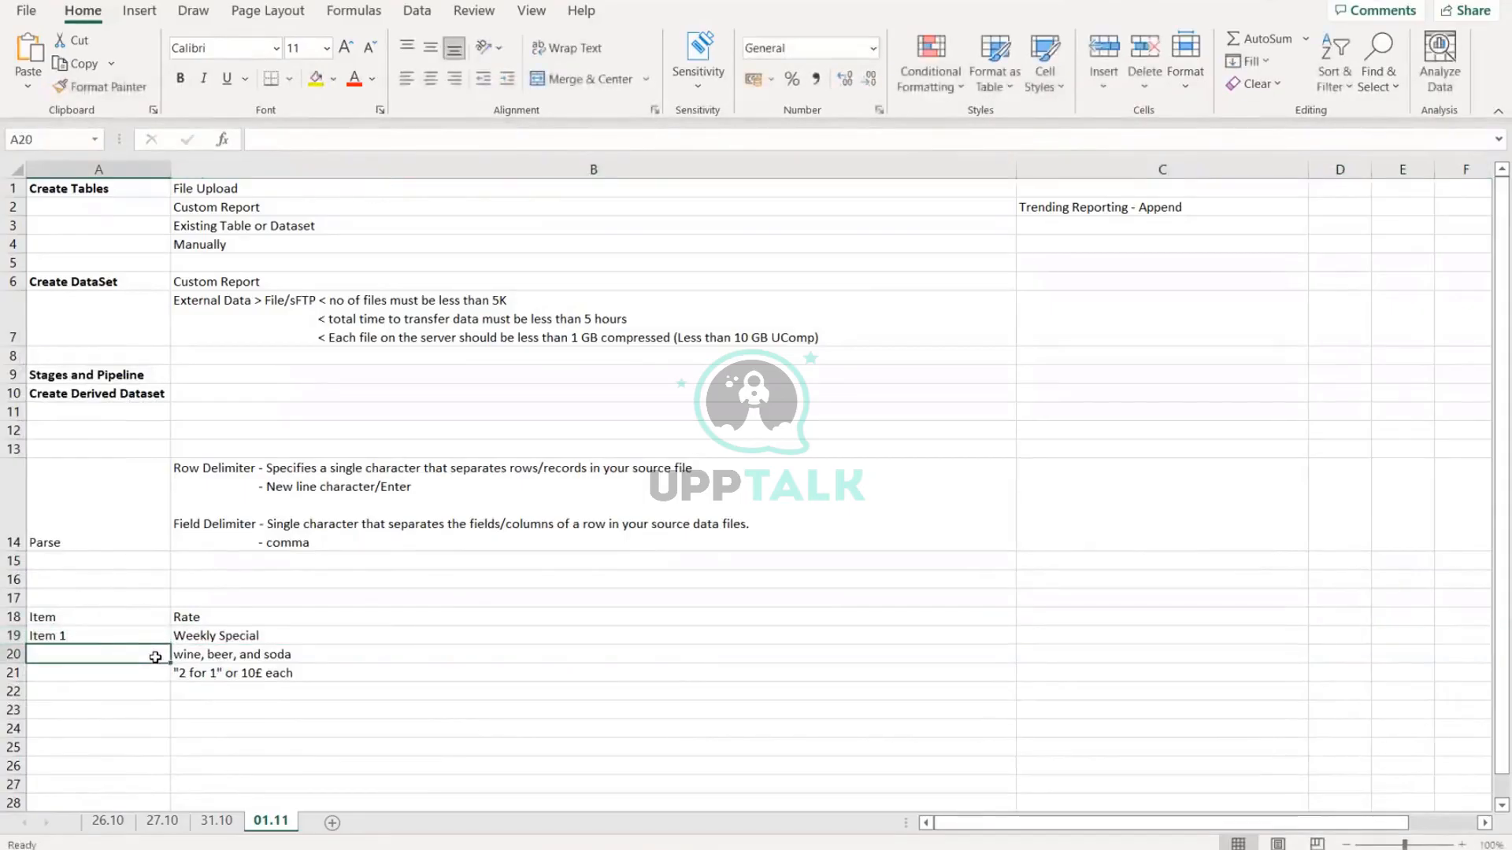
left_click(227, 639)
left_click(102, 650)
type("Item 1")
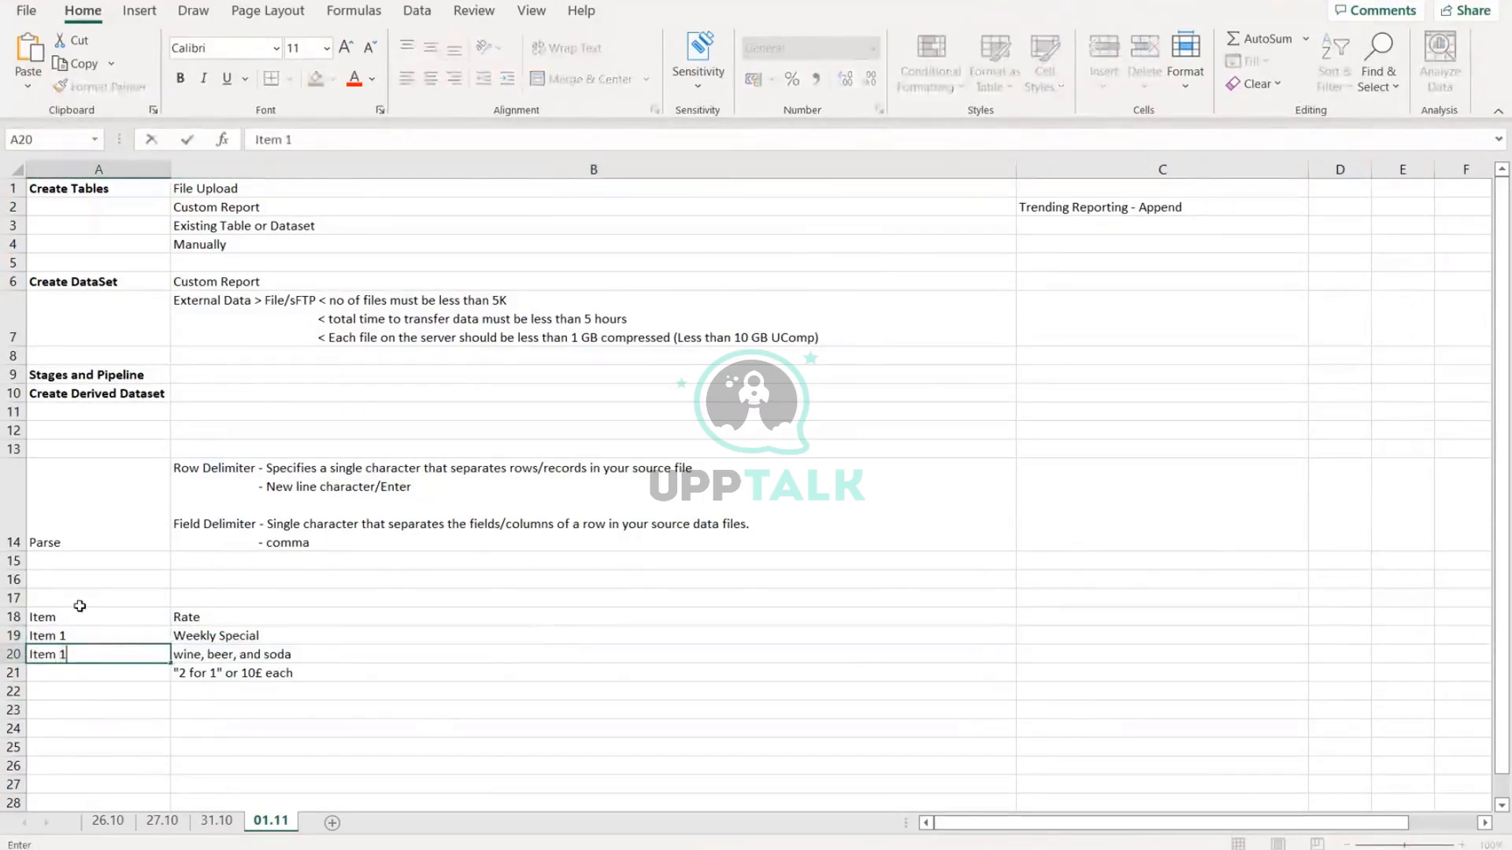
key("Return")
Step: Fill the Item 1 label in A19 down to A21 as a numbered series ending in Item 3
left_click(138, 634)
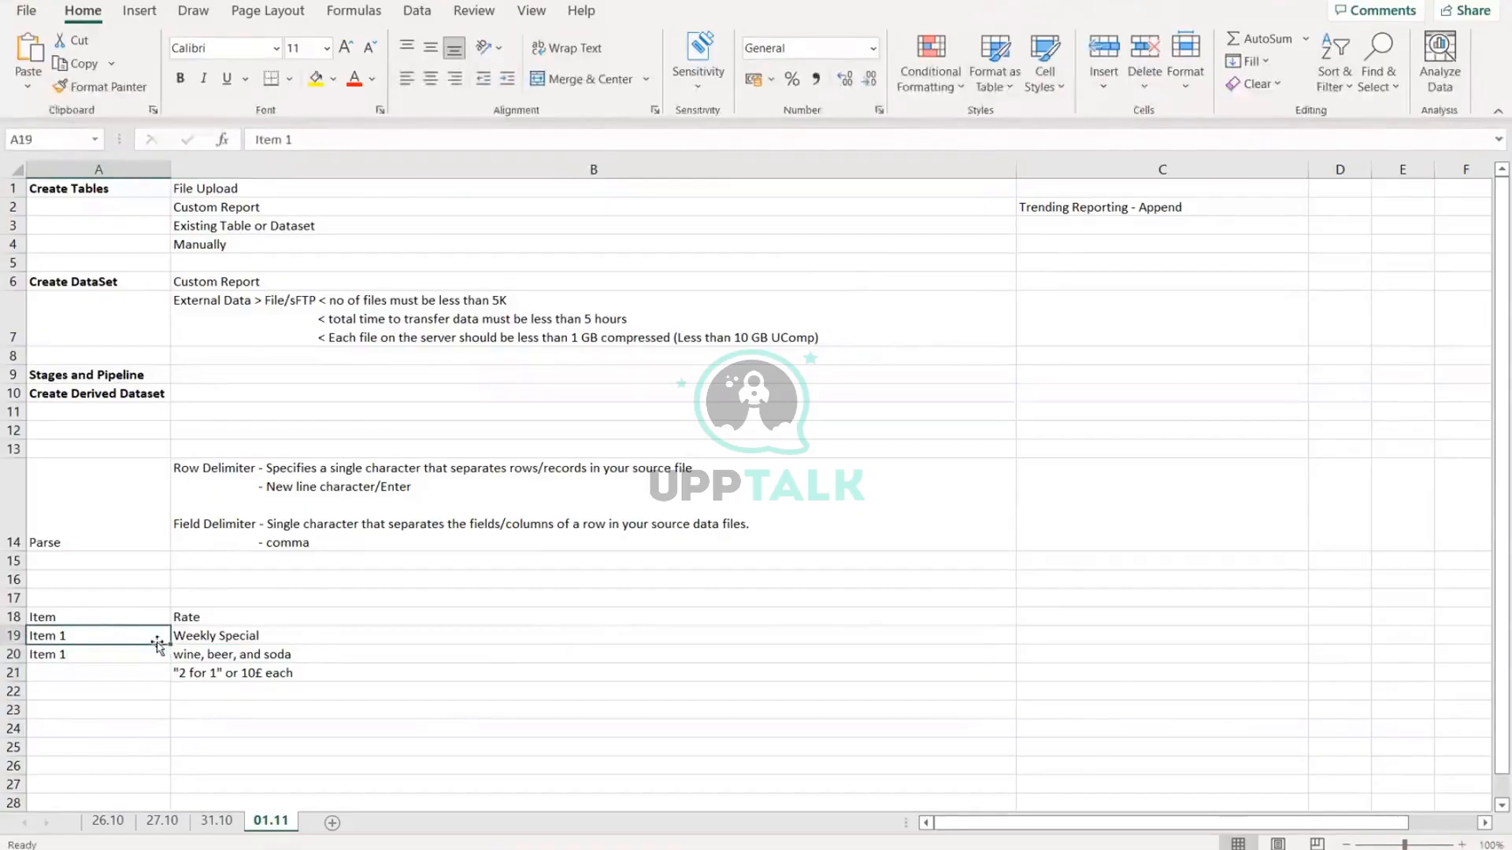
left_click_drag(166, 644, 172, 679)
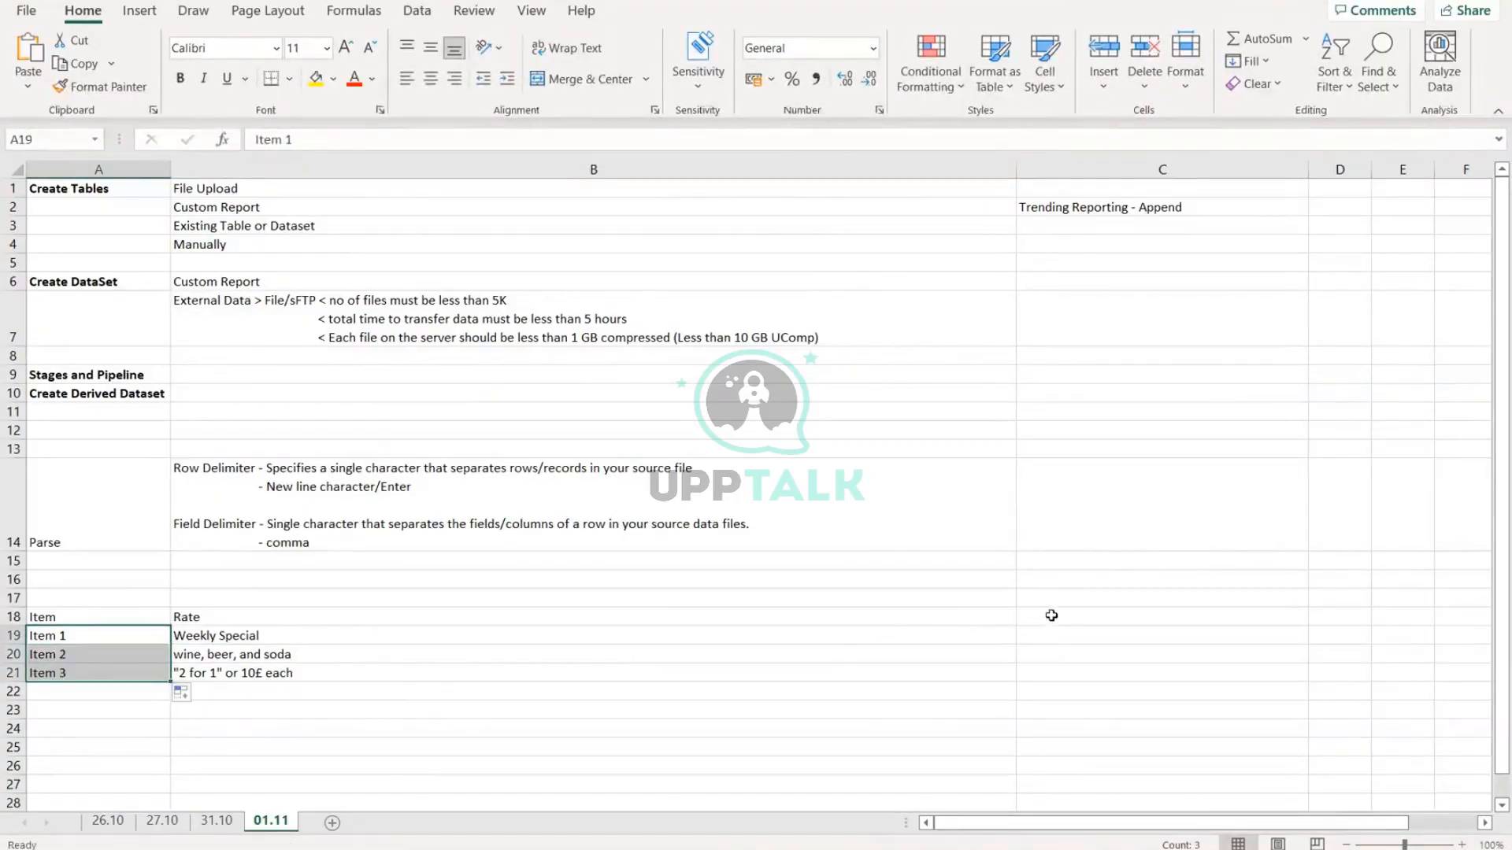
Step: Examine the sample table in A18:B21 and each of its three Rate entries
left_click_drag(1051, 609, 1348, 652)
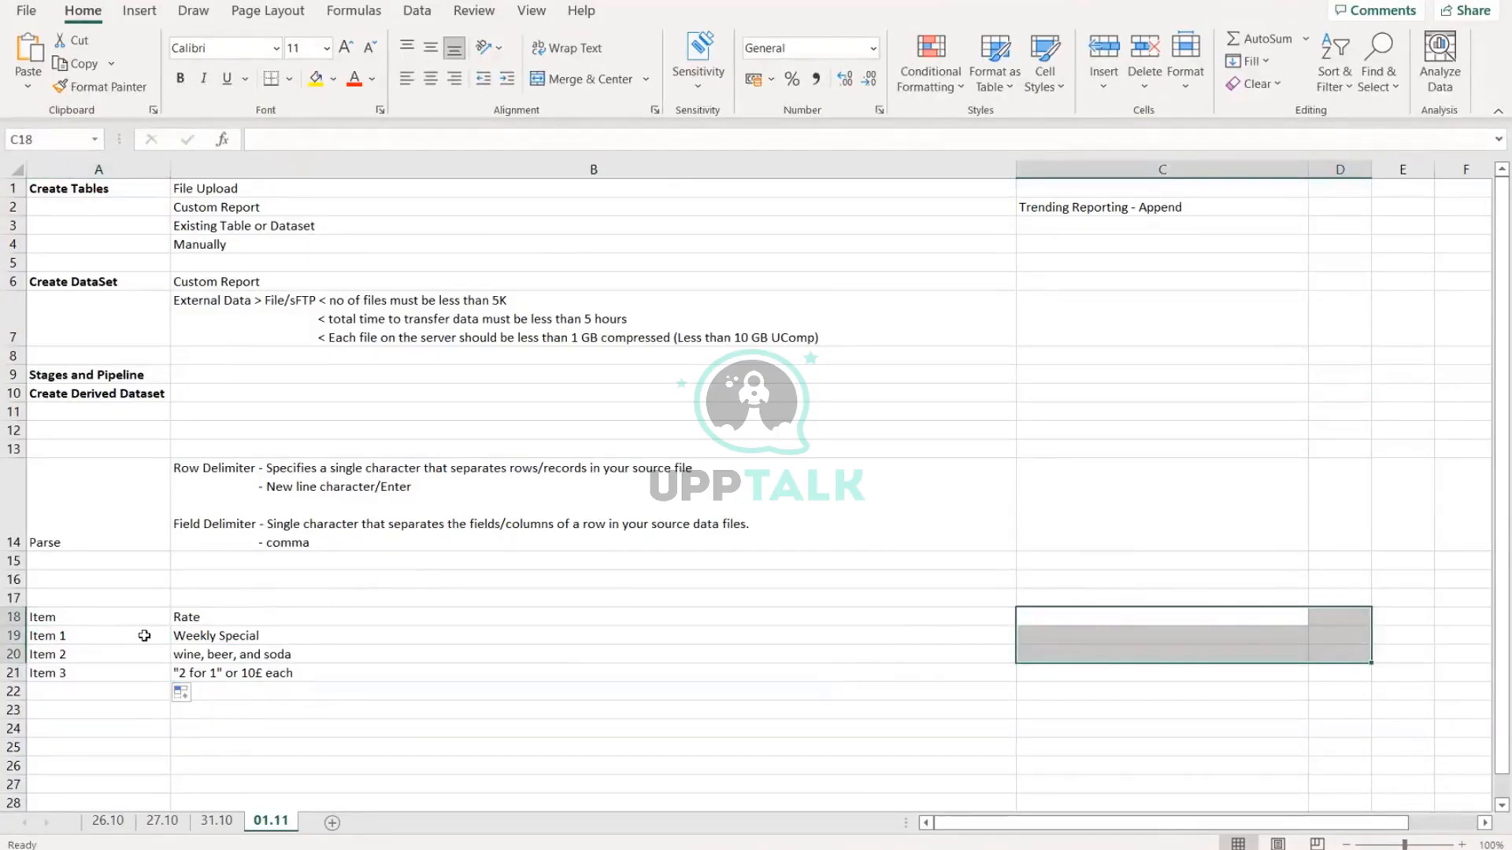
left_click_drag(105, 624, 286, 677)
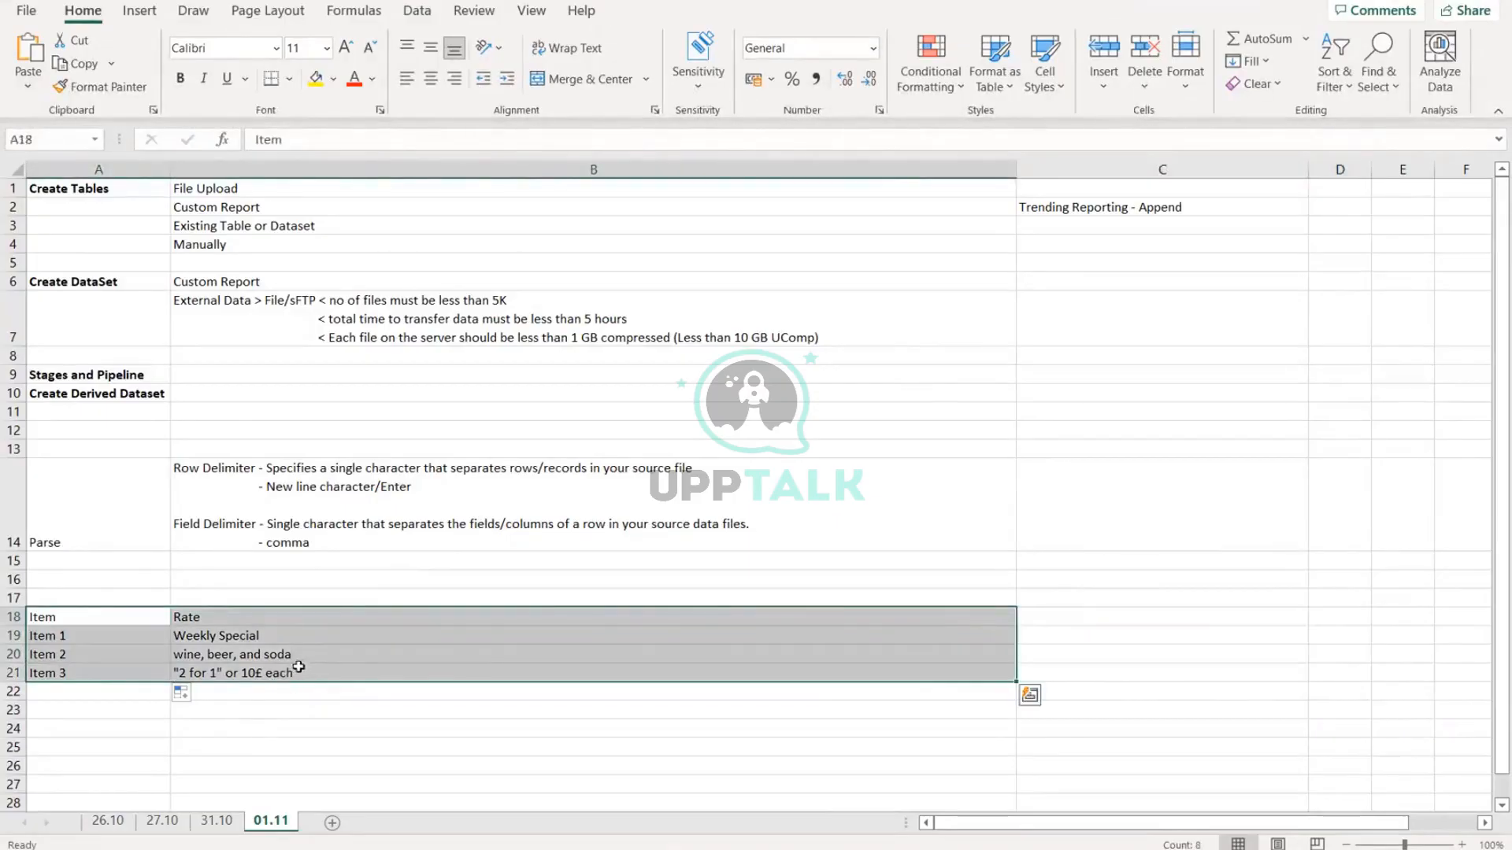
left_click(287, 644)
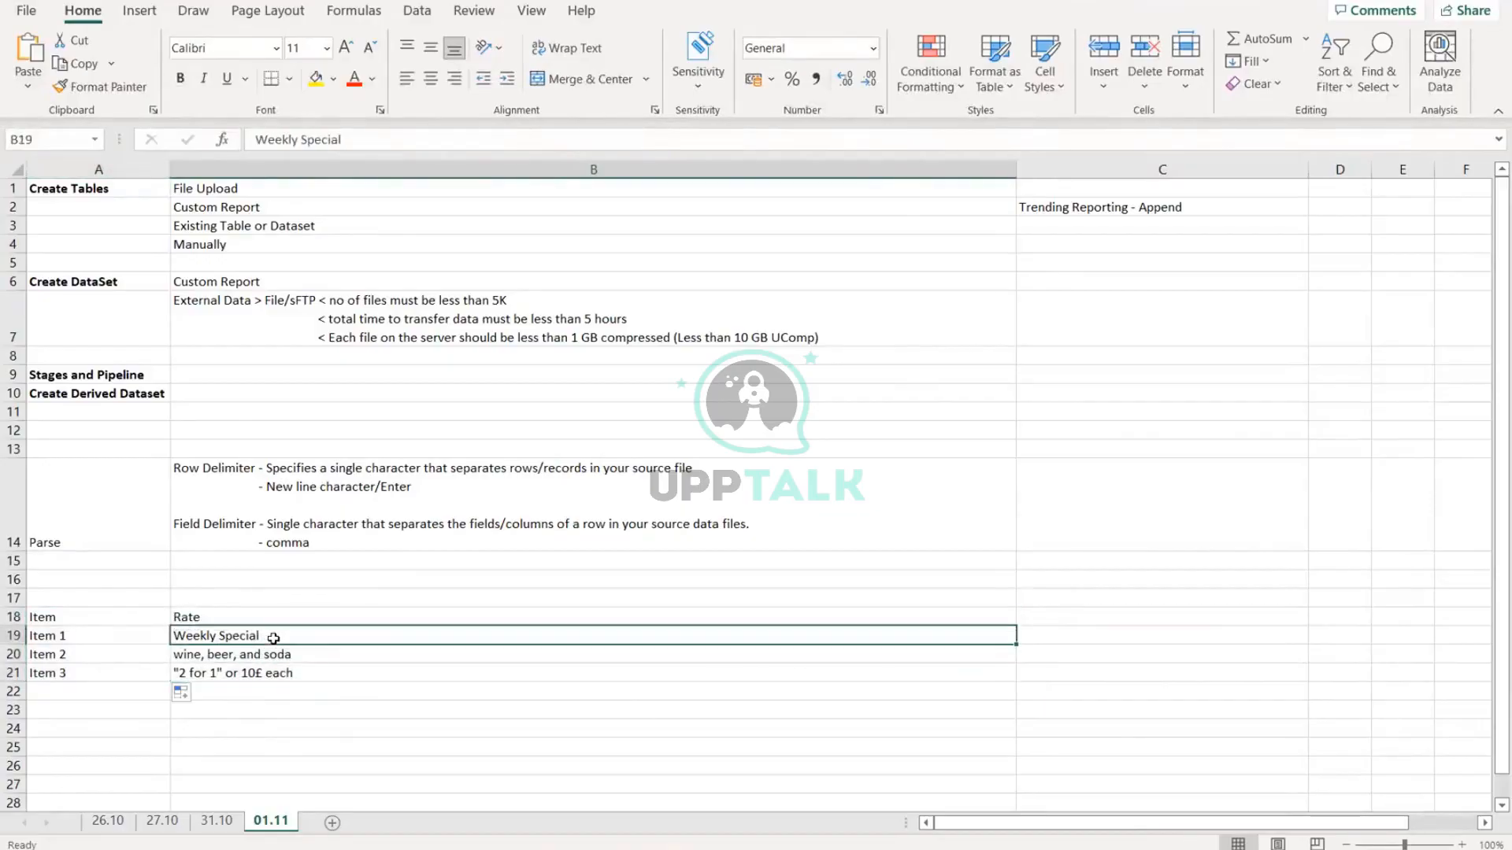
double_click(281, 638)
left_click_drag(281, 638, 178, 641)
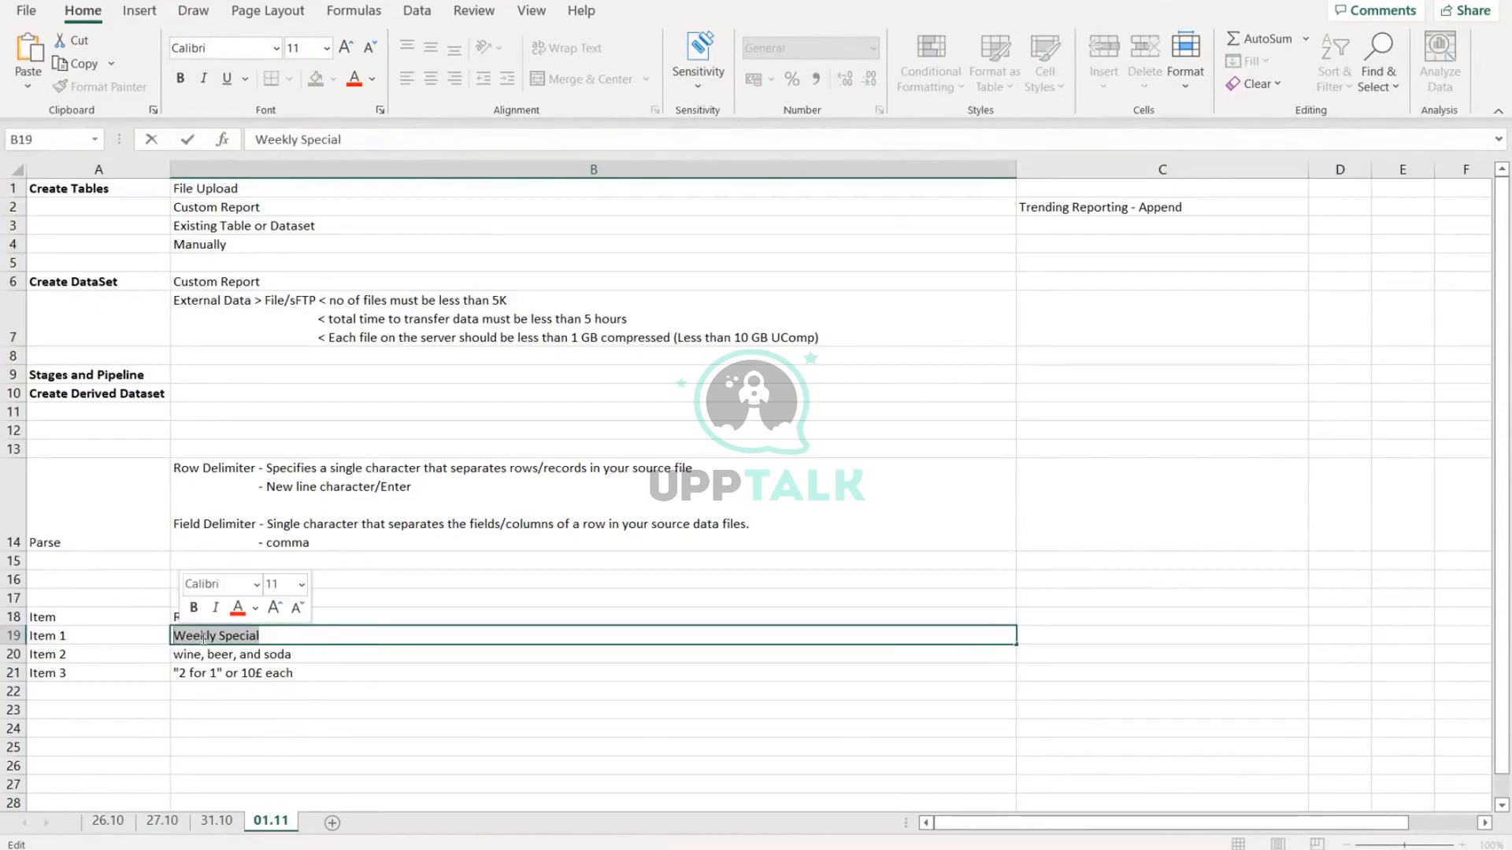
left_click(282, 654)
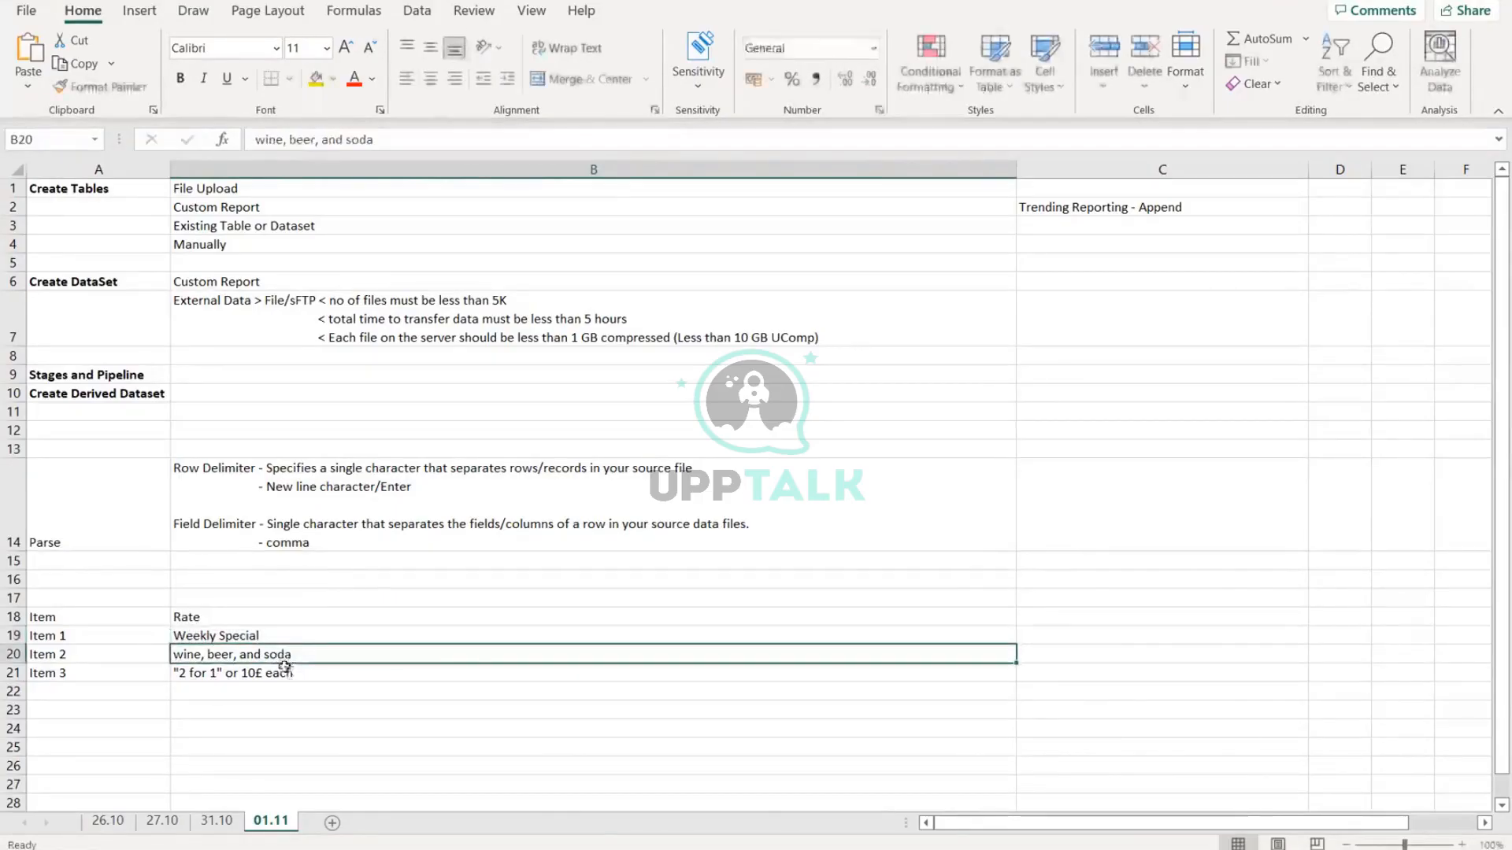
left_click(280, 673)
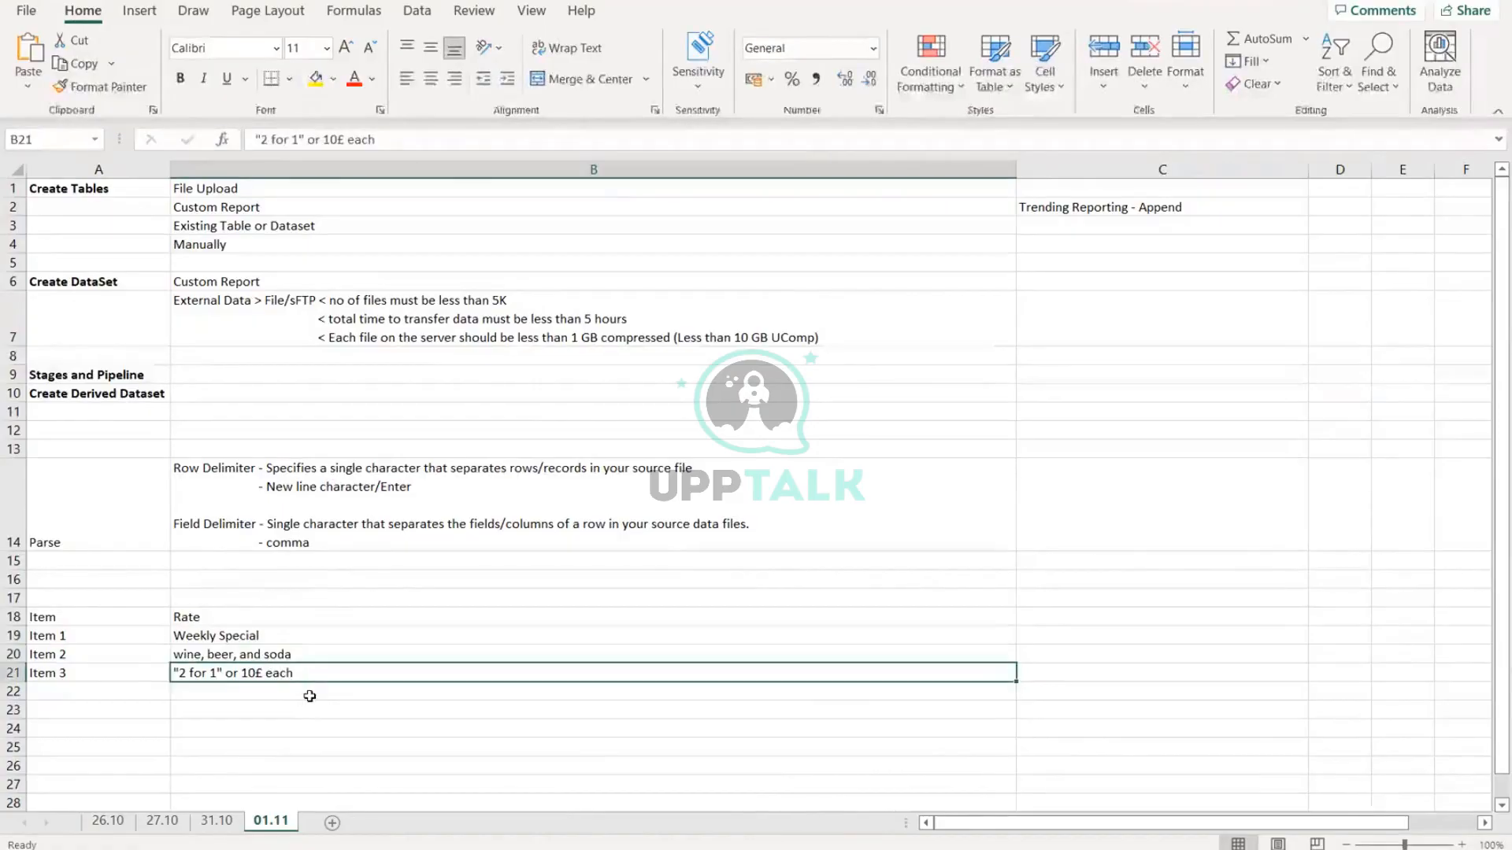
Step: Enter the label "Quote Character" in A24 below the sample table
left_click(146, 727)
type("Quote ")
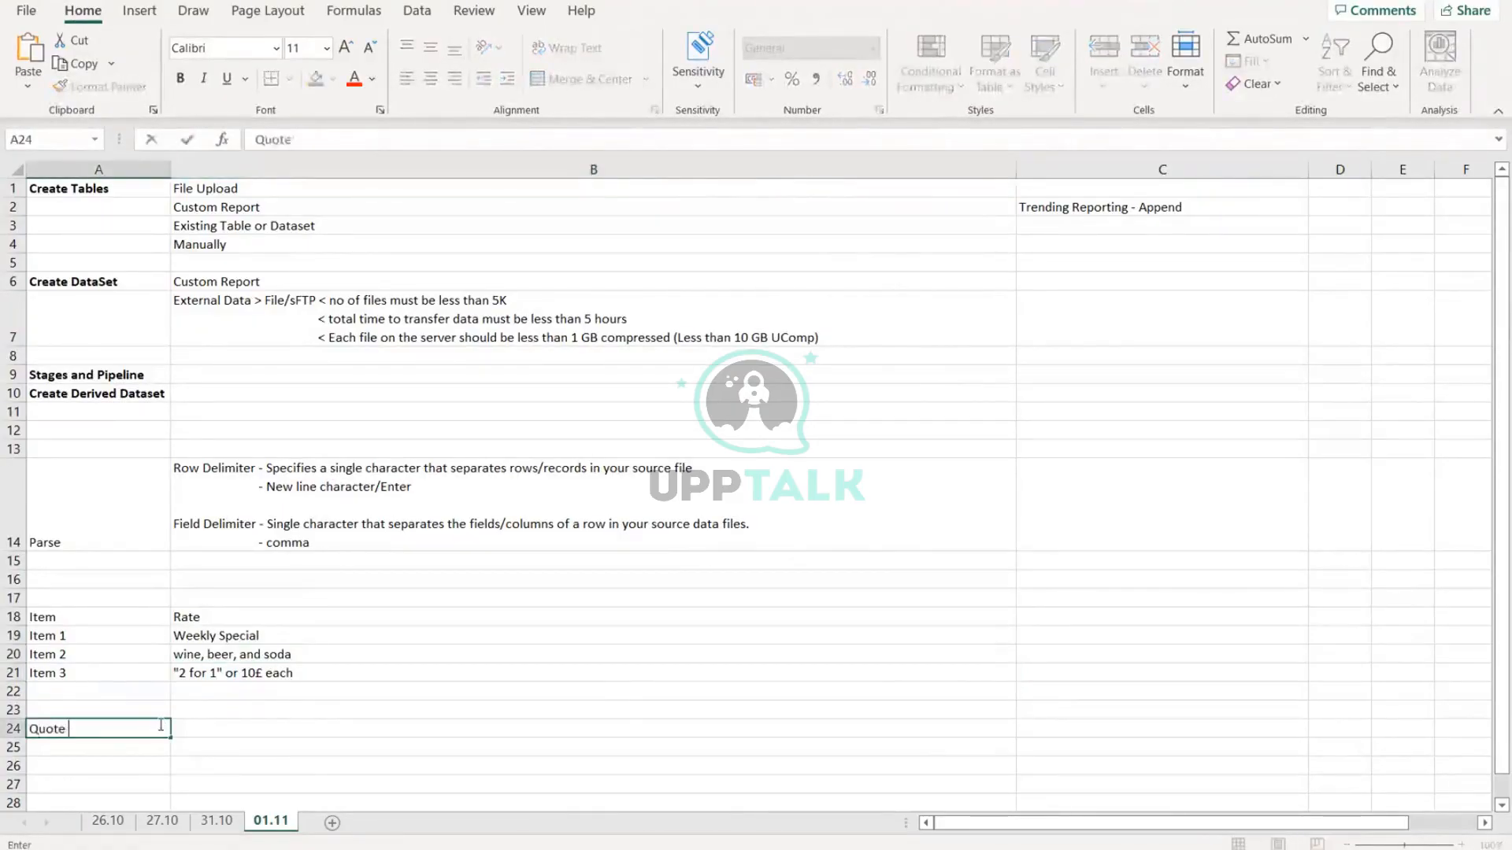
type("Character")
key("Return")
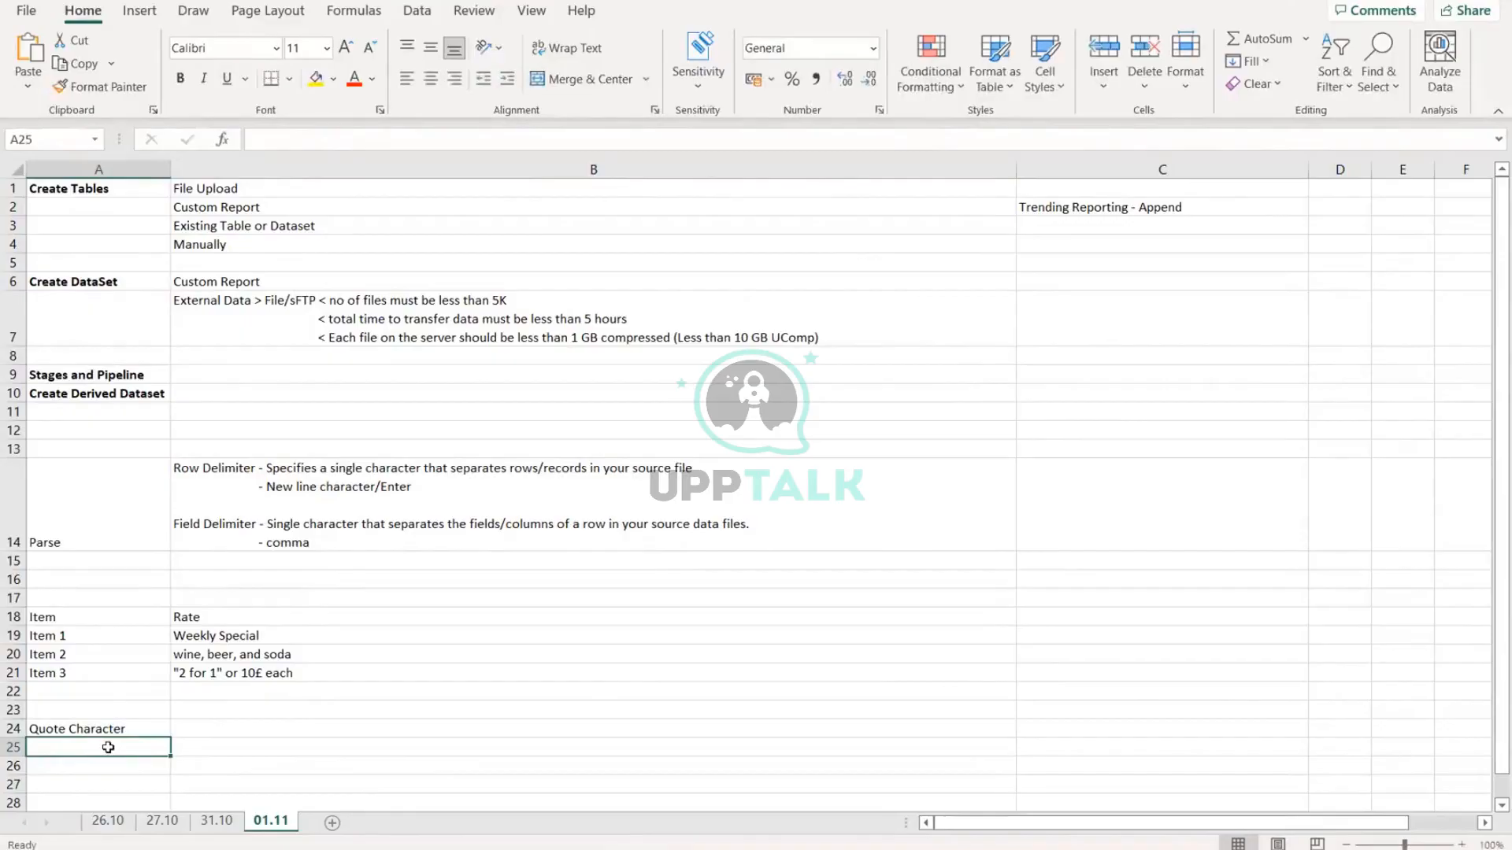
Step: Copy the three Rate entries in B19:B21 to B24:B26 beside the Quote Character label
left_click(186, 728)
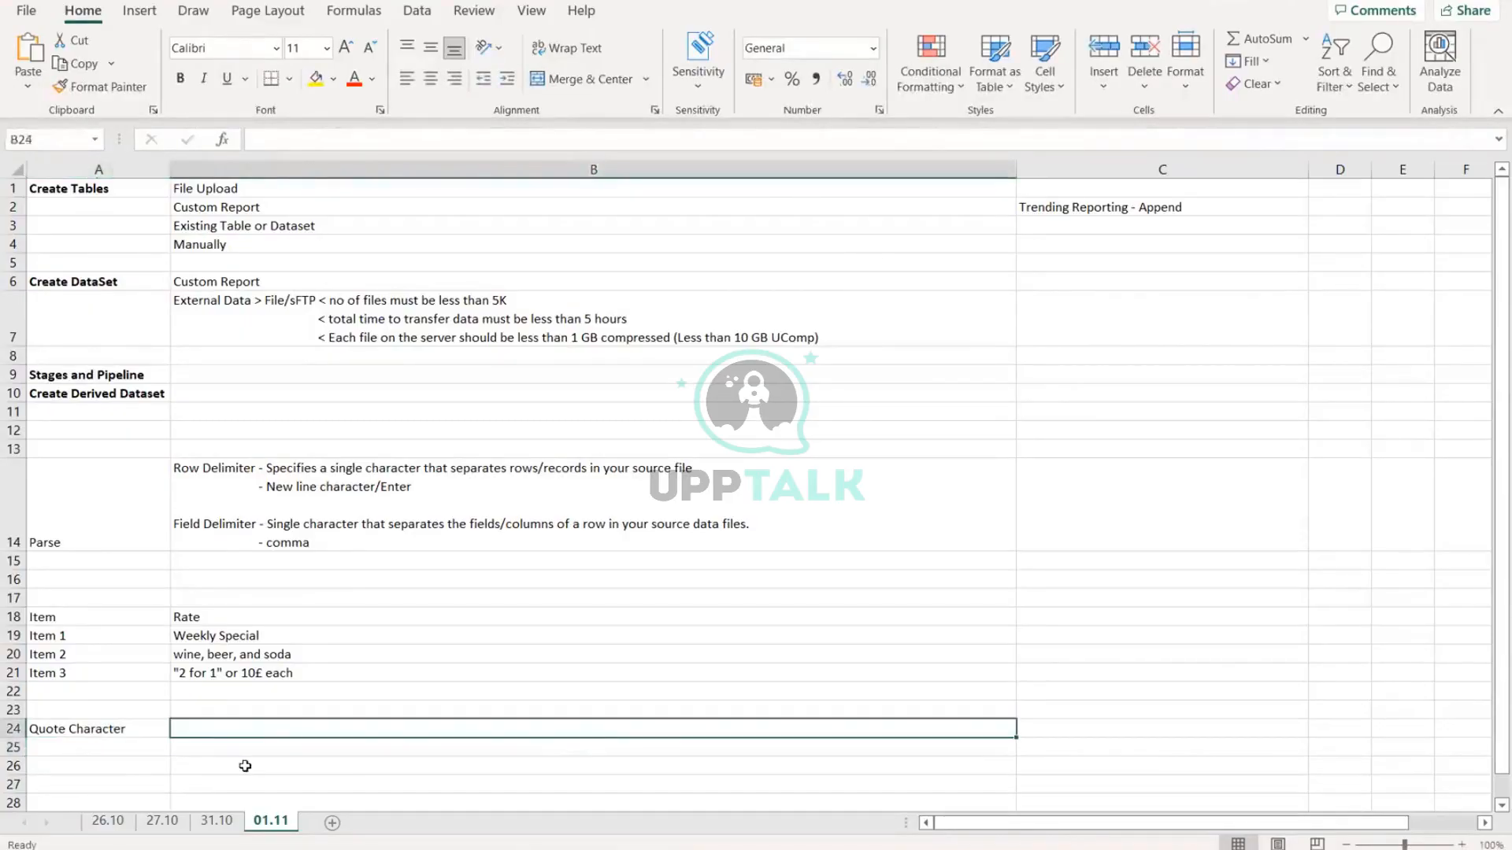
double_click(312, 654)
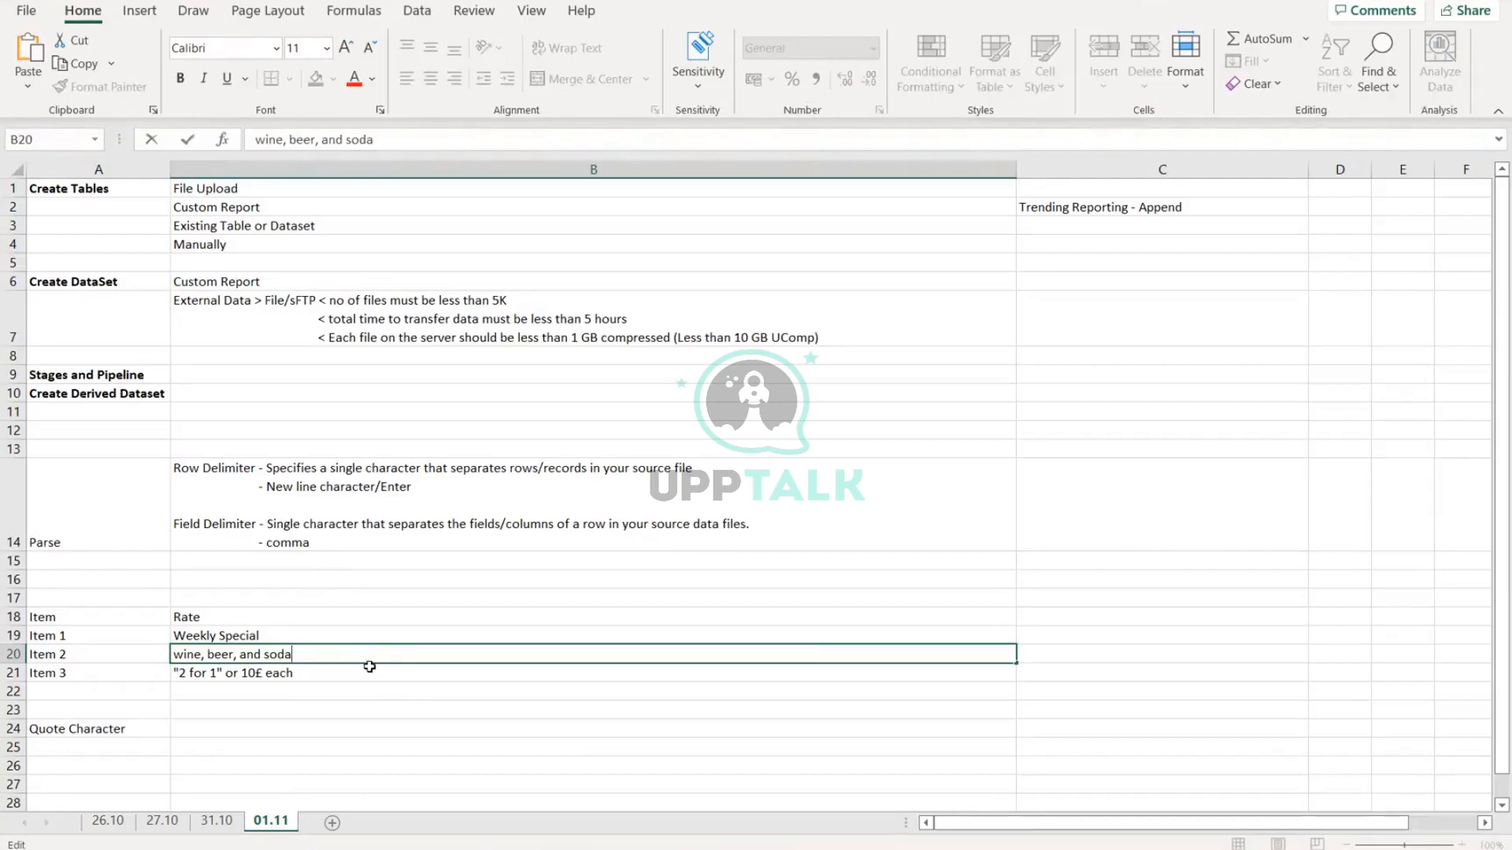
left_click_drag(199, 639, 201, 678)
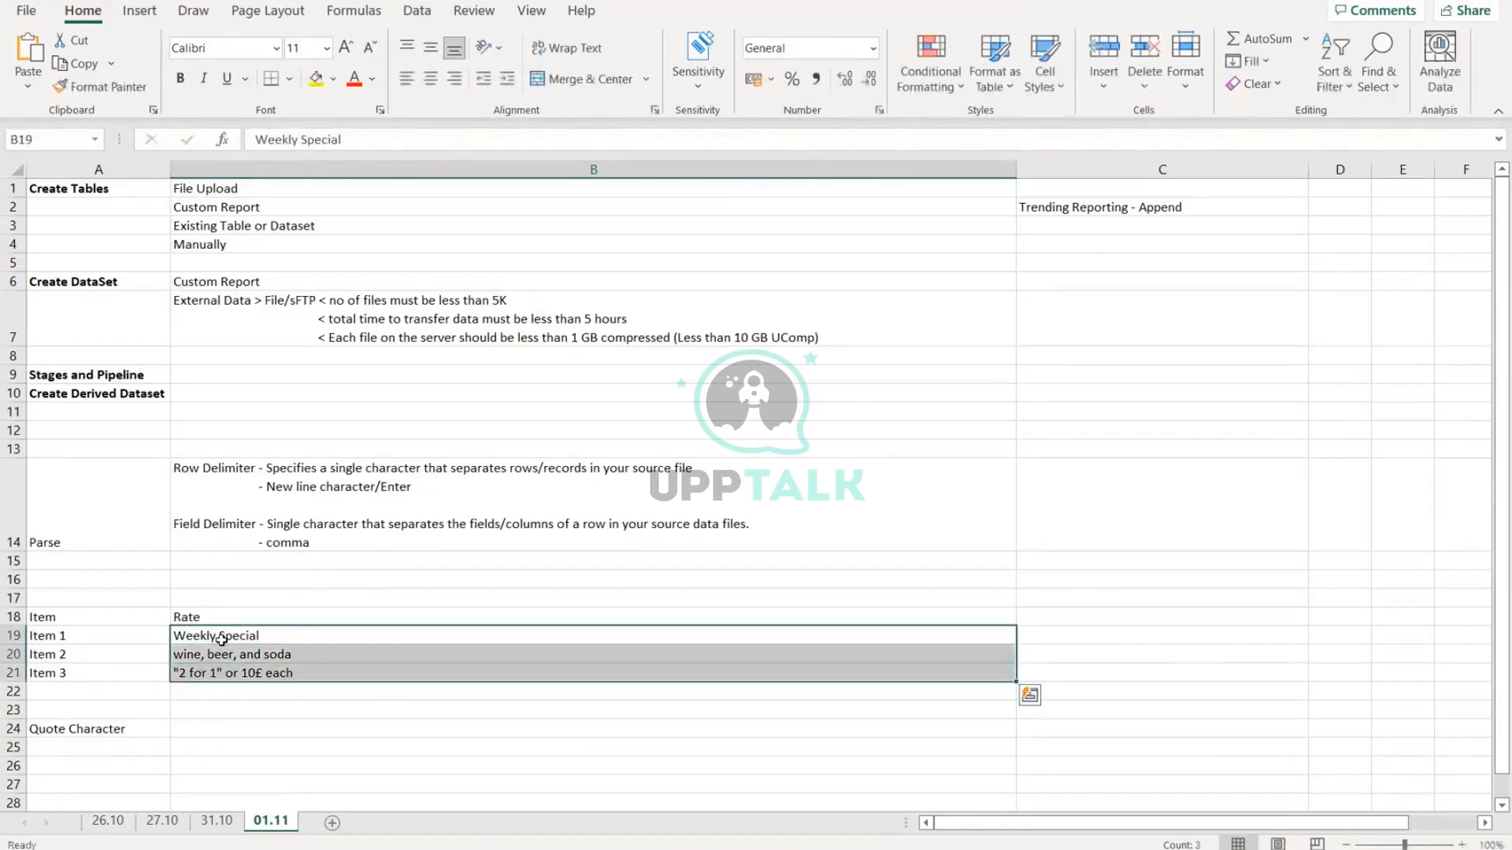
key("ctrl+c")
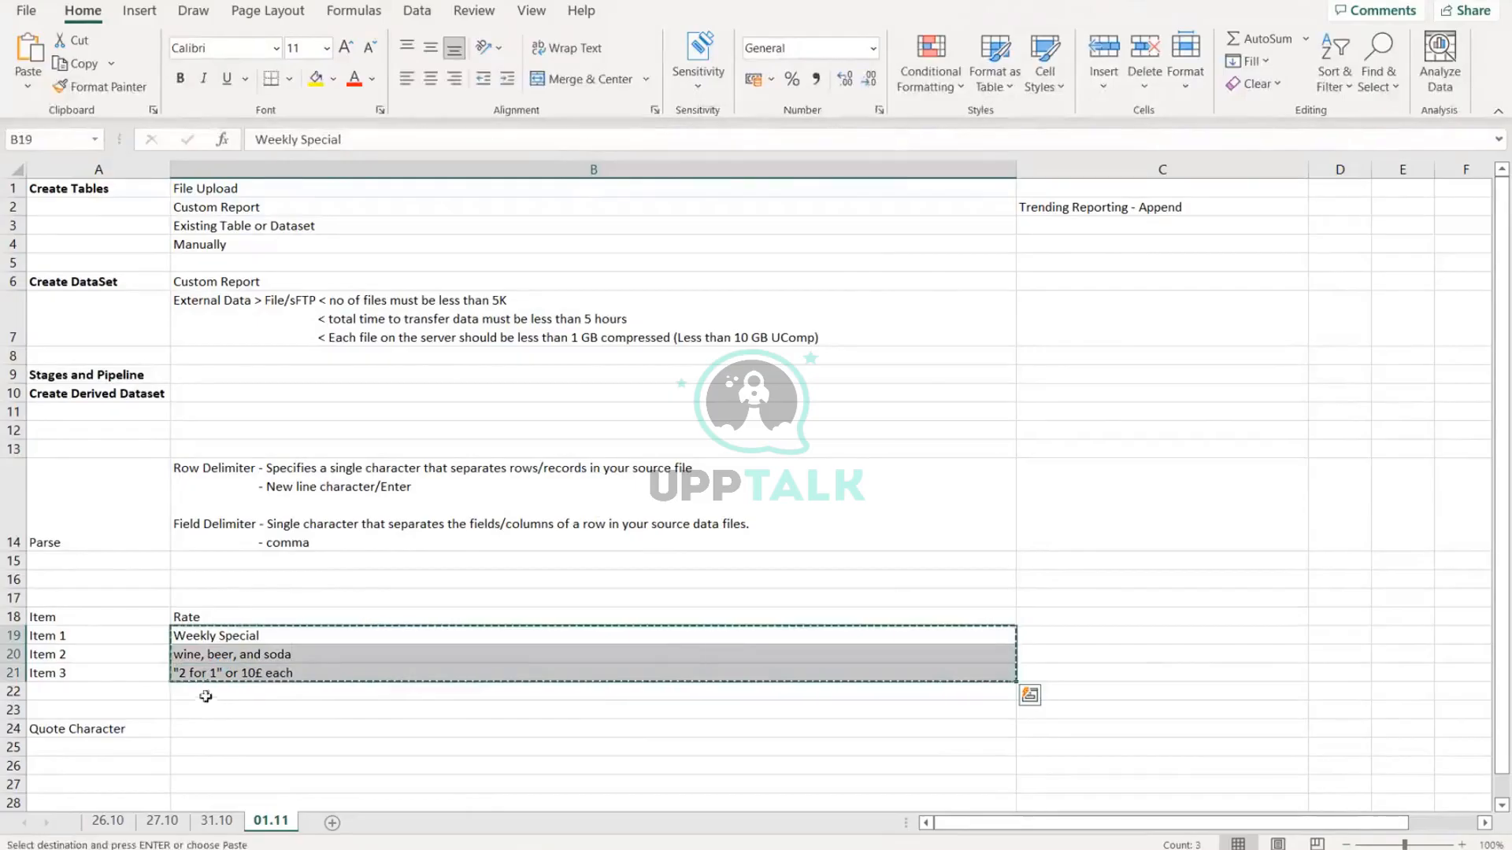
left_click(164, 637)
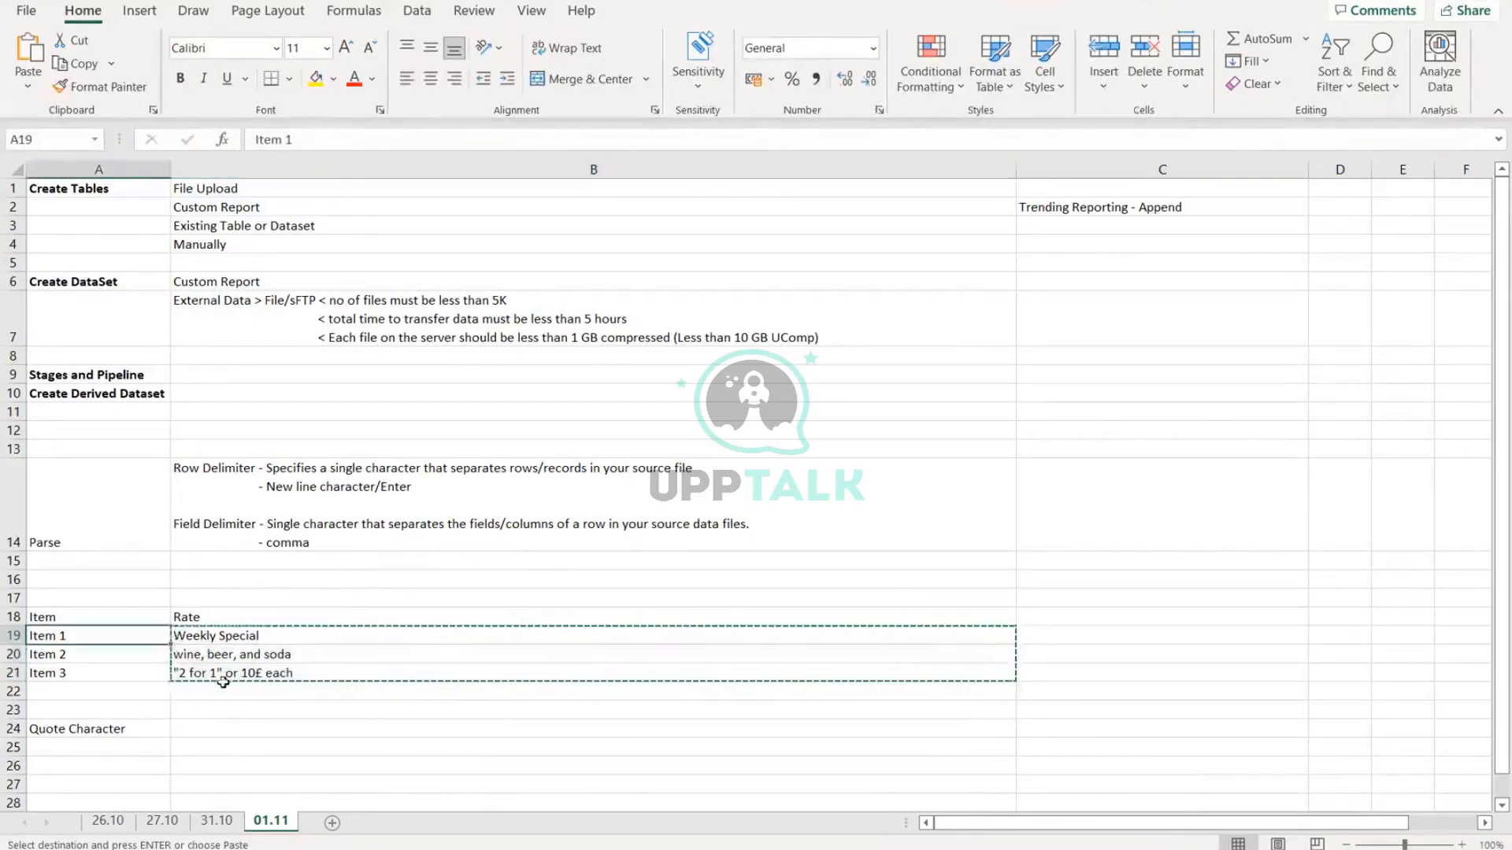
left_click(195, 726)
key("ctrl+v")
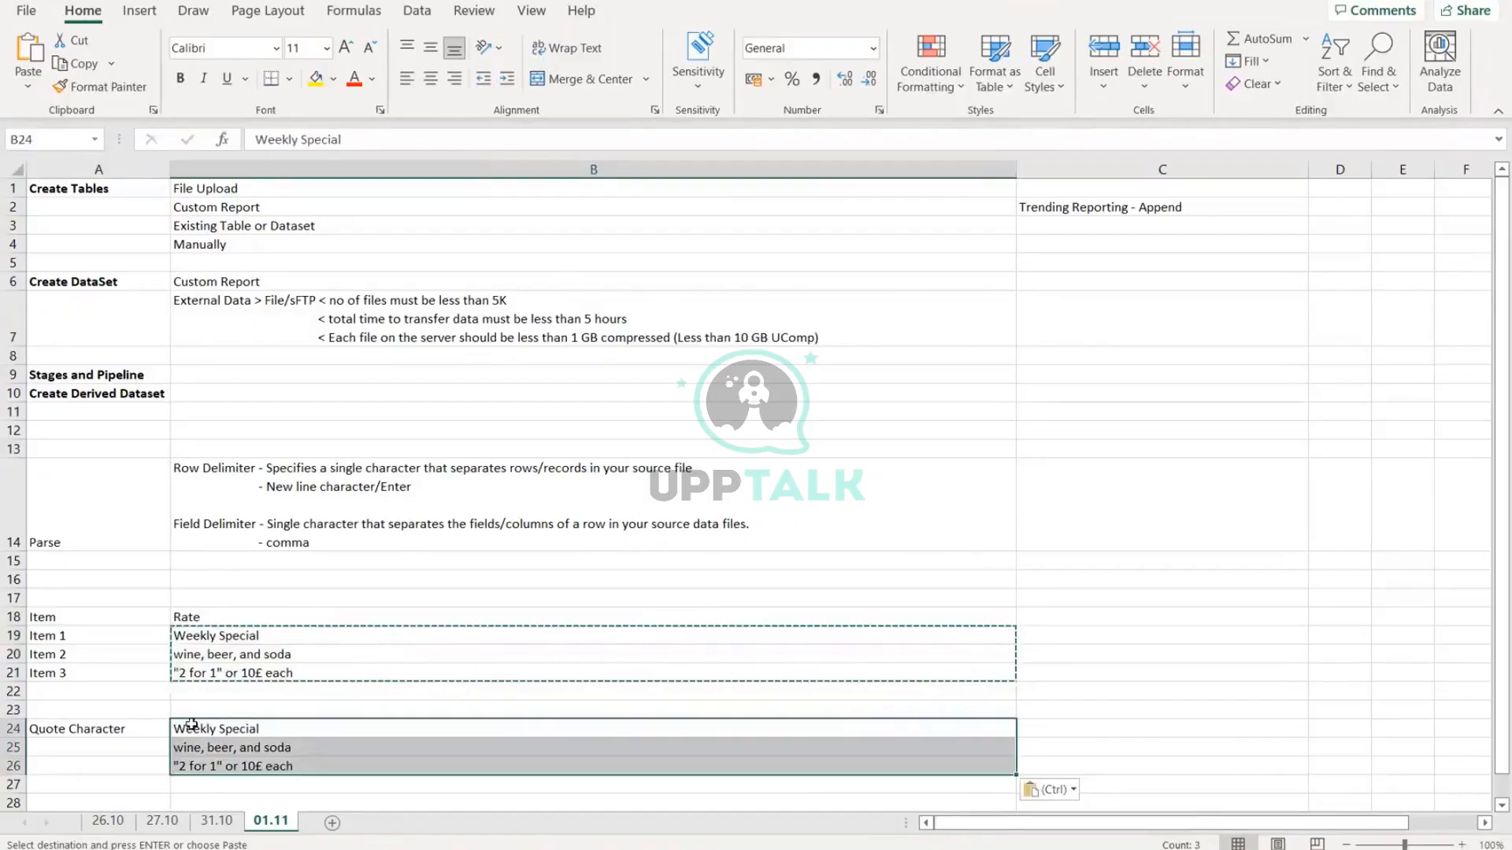
Step: Enclose the copied Weekly Special text in B24 in double quotation marks
double_click(178, 727)
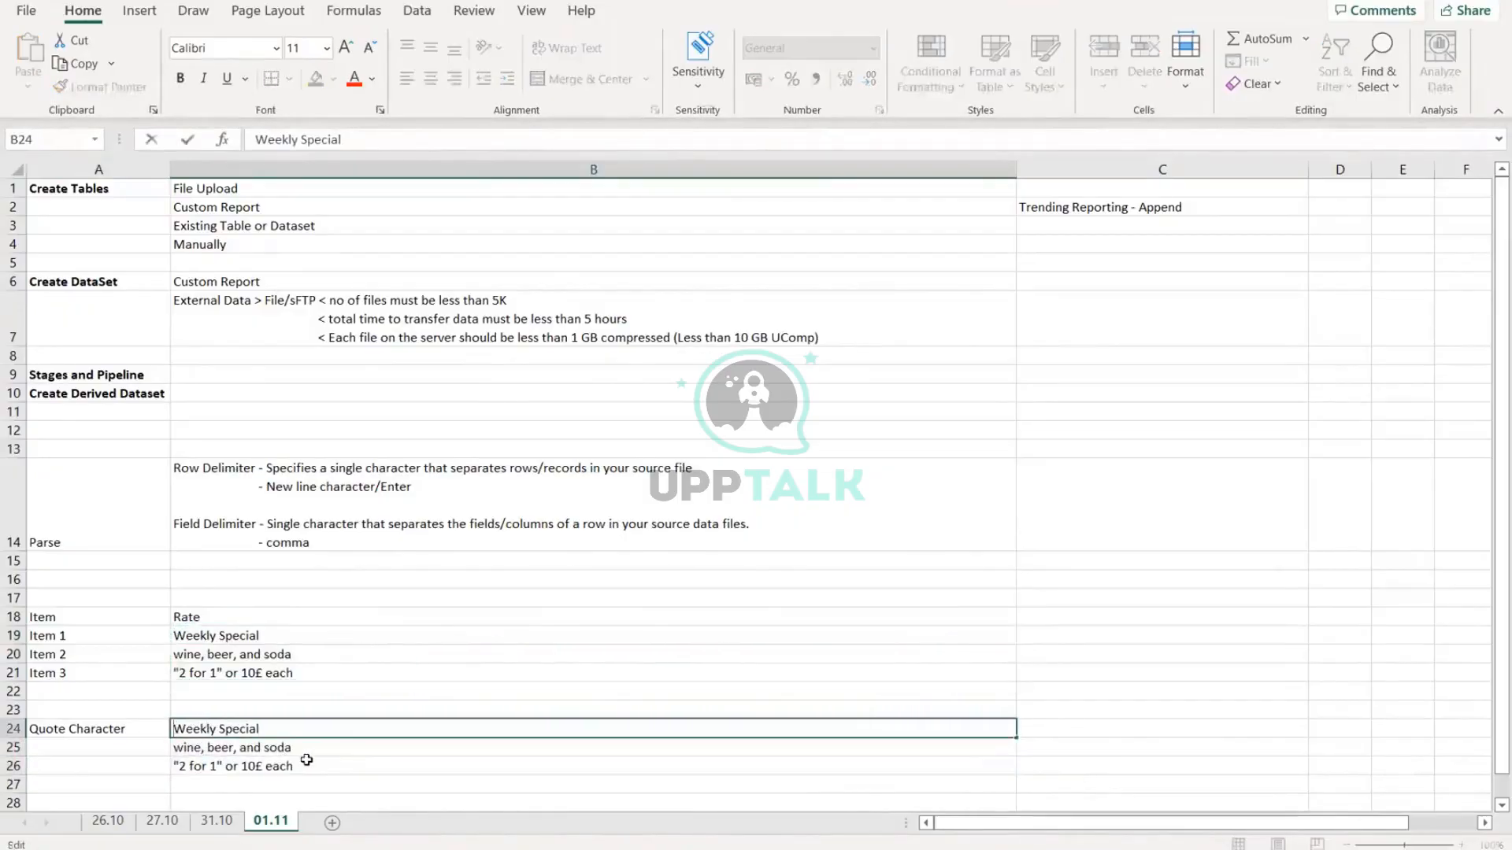
type("\"")
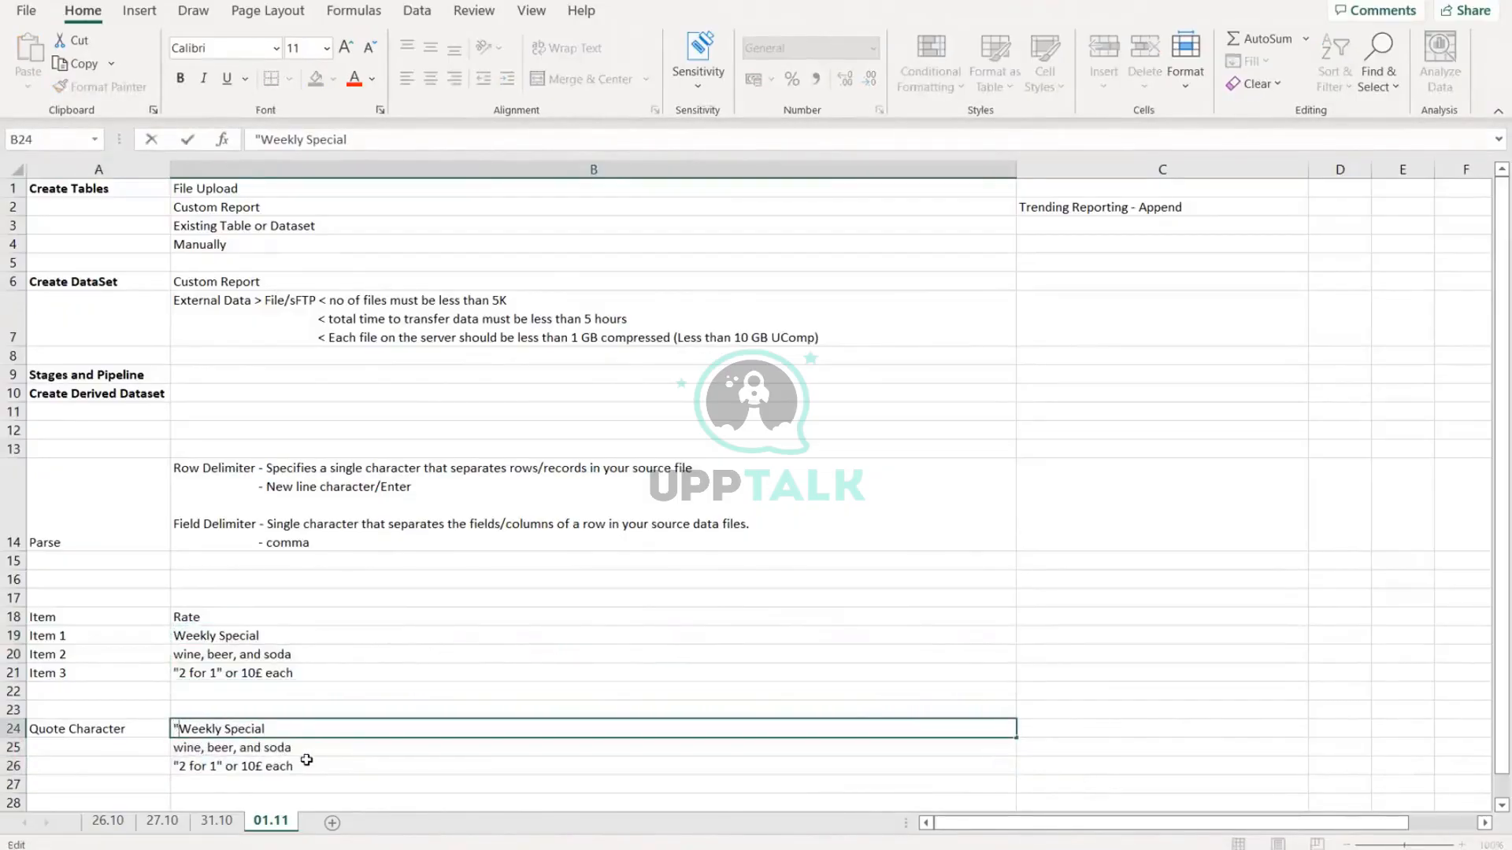
left_click(307, 725)
type("\"")
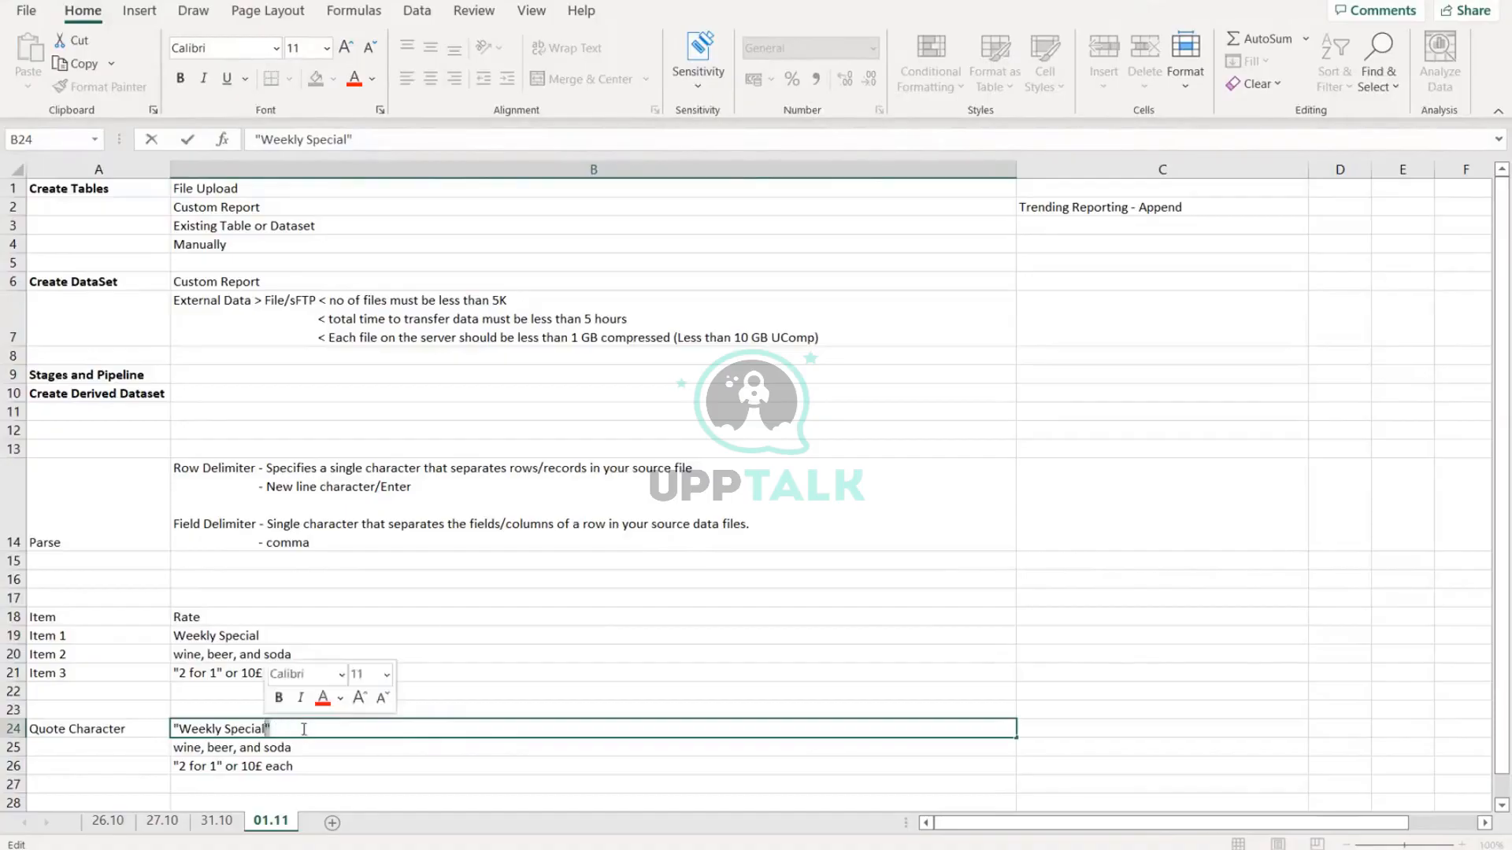
left_click(531, 674)
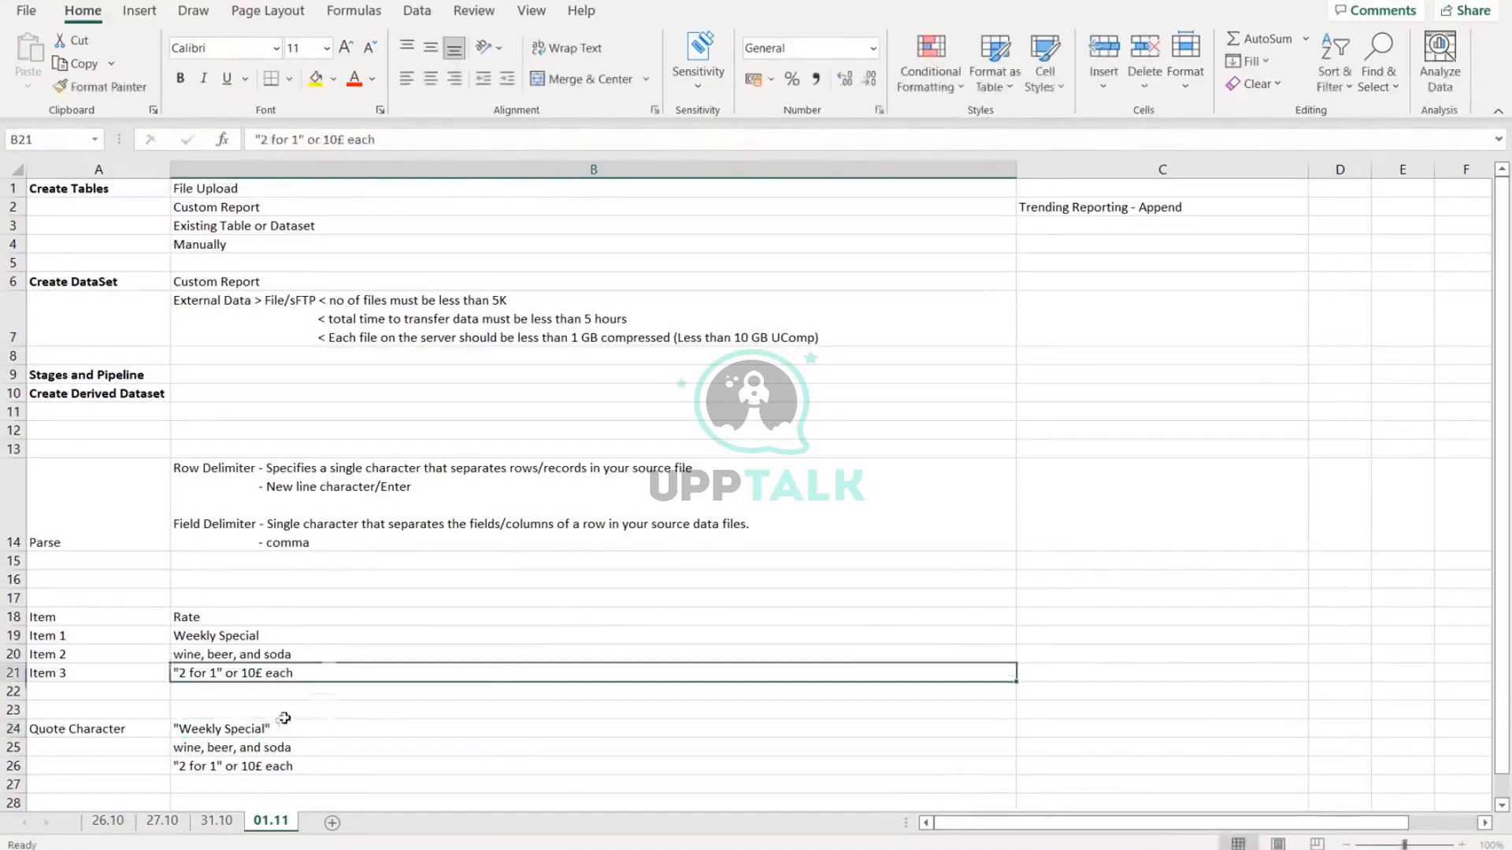
double_click(176, 729)
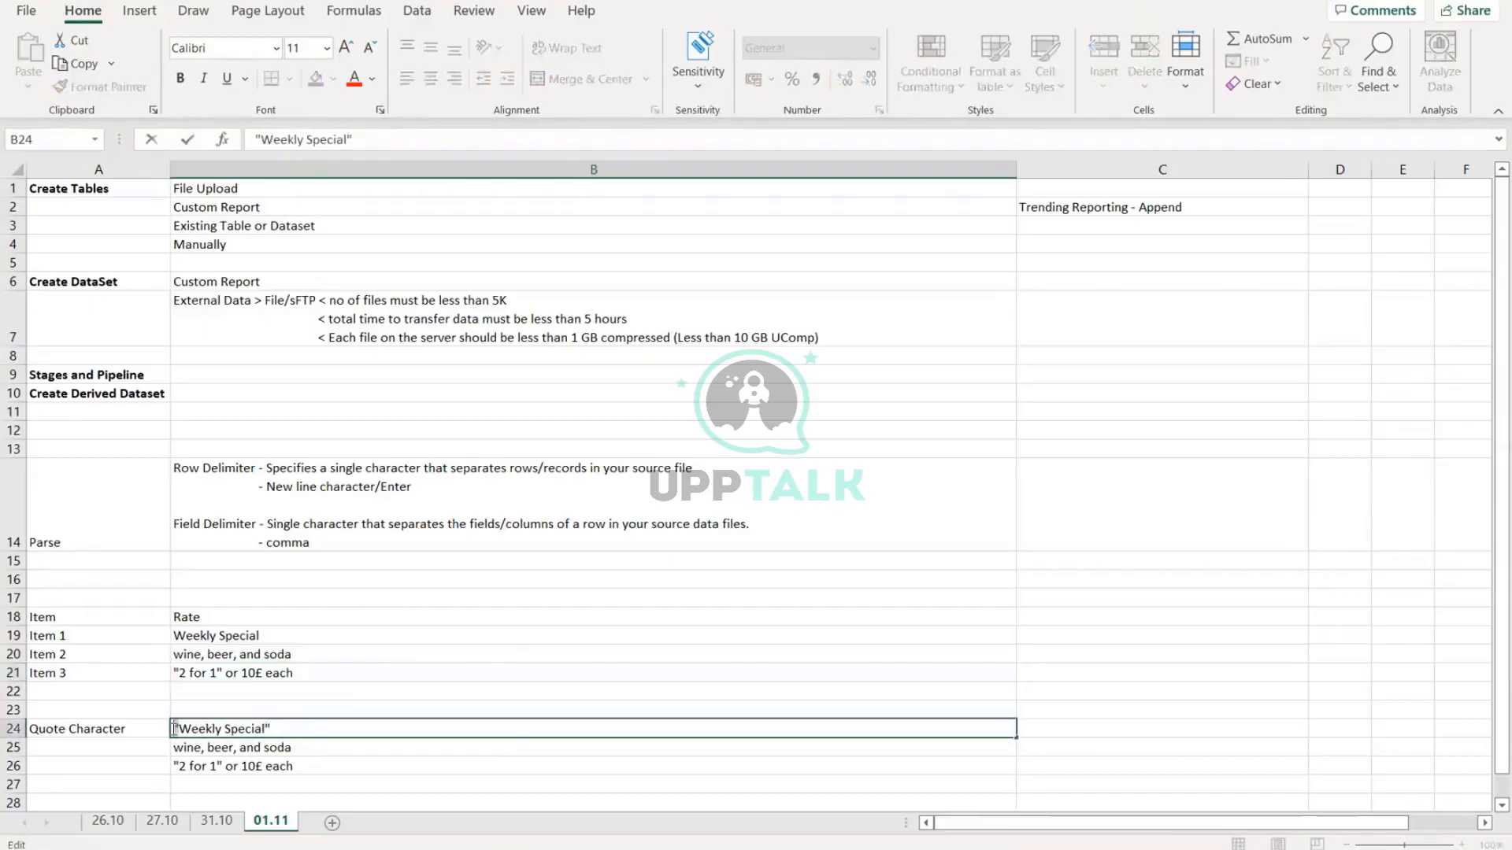
left_click_drag(271, 729, 265, 729)
Step: Enclose the text wine, beer, and soda in B25 in double quotation marks
double_click(175, 748)
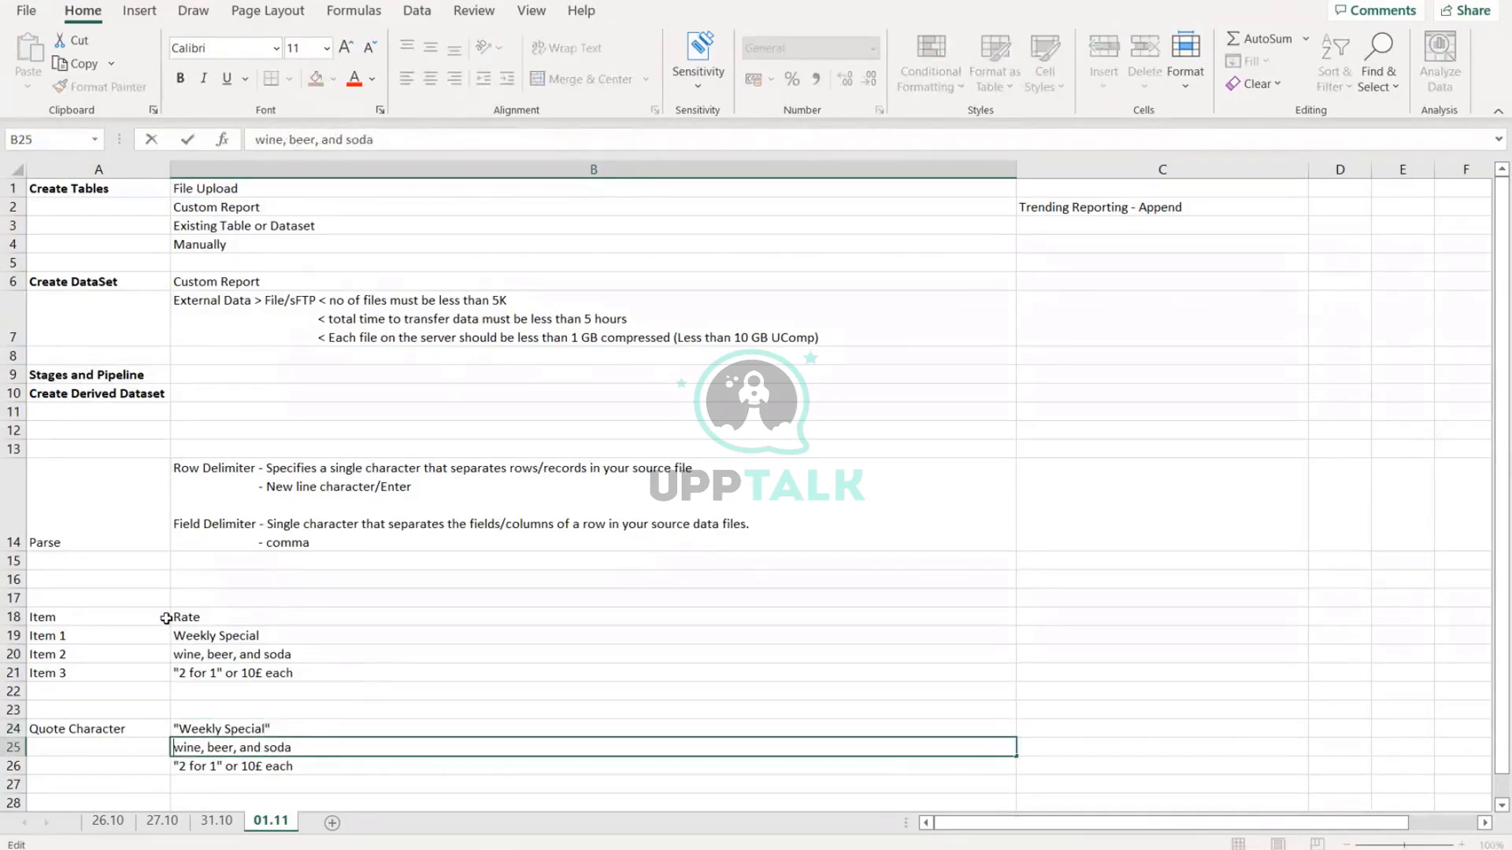
type("\"")
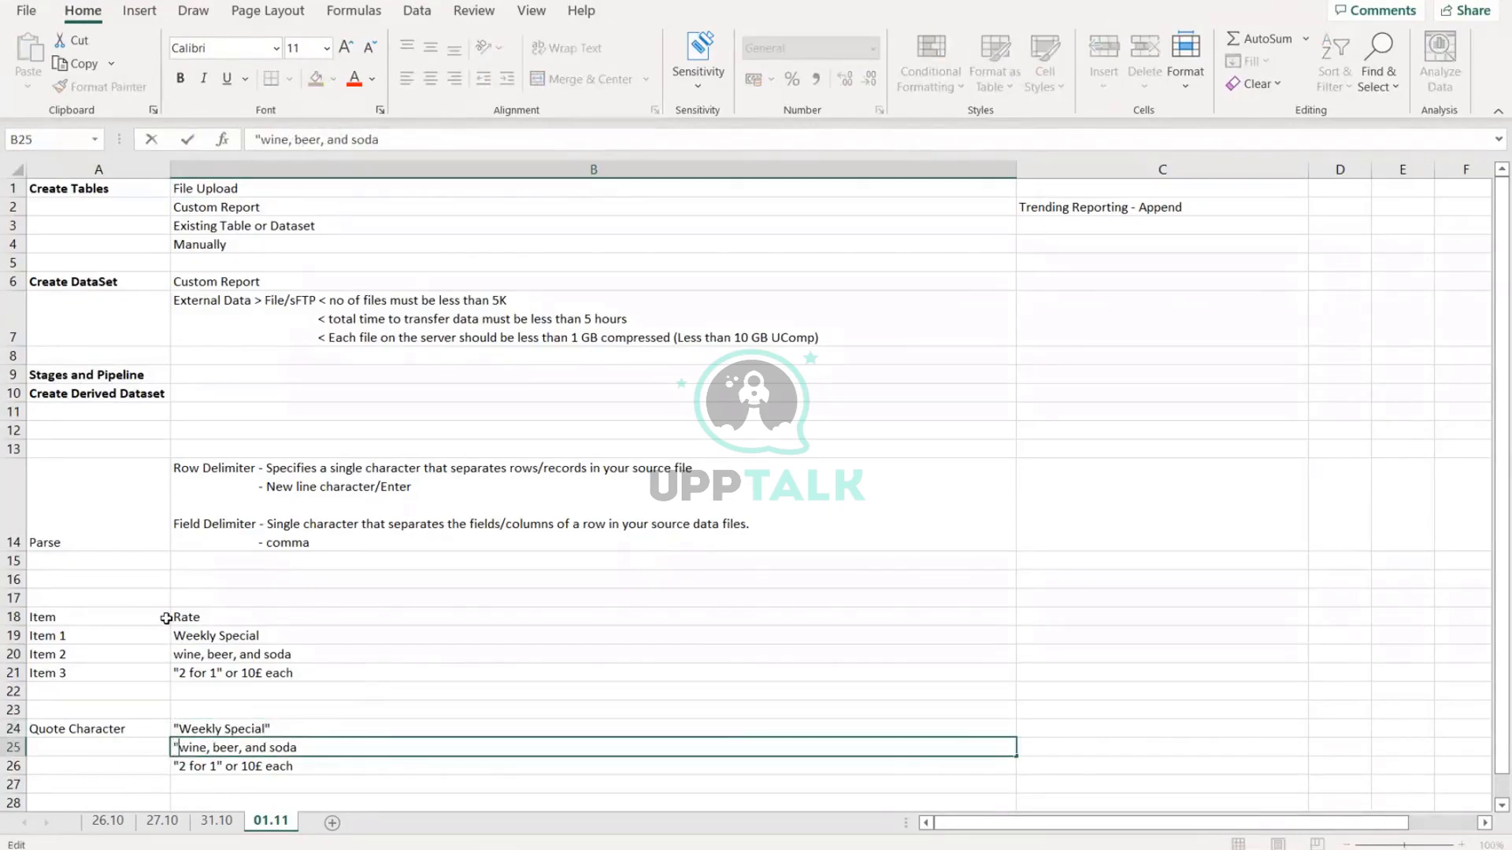
left_click(307, 746)
type("\"")
left_click(174, 769)
Step: Add an extra double quotation mark at the start and end of the "2 for 1" or 10£ each text in B26
left_click(171, 768)
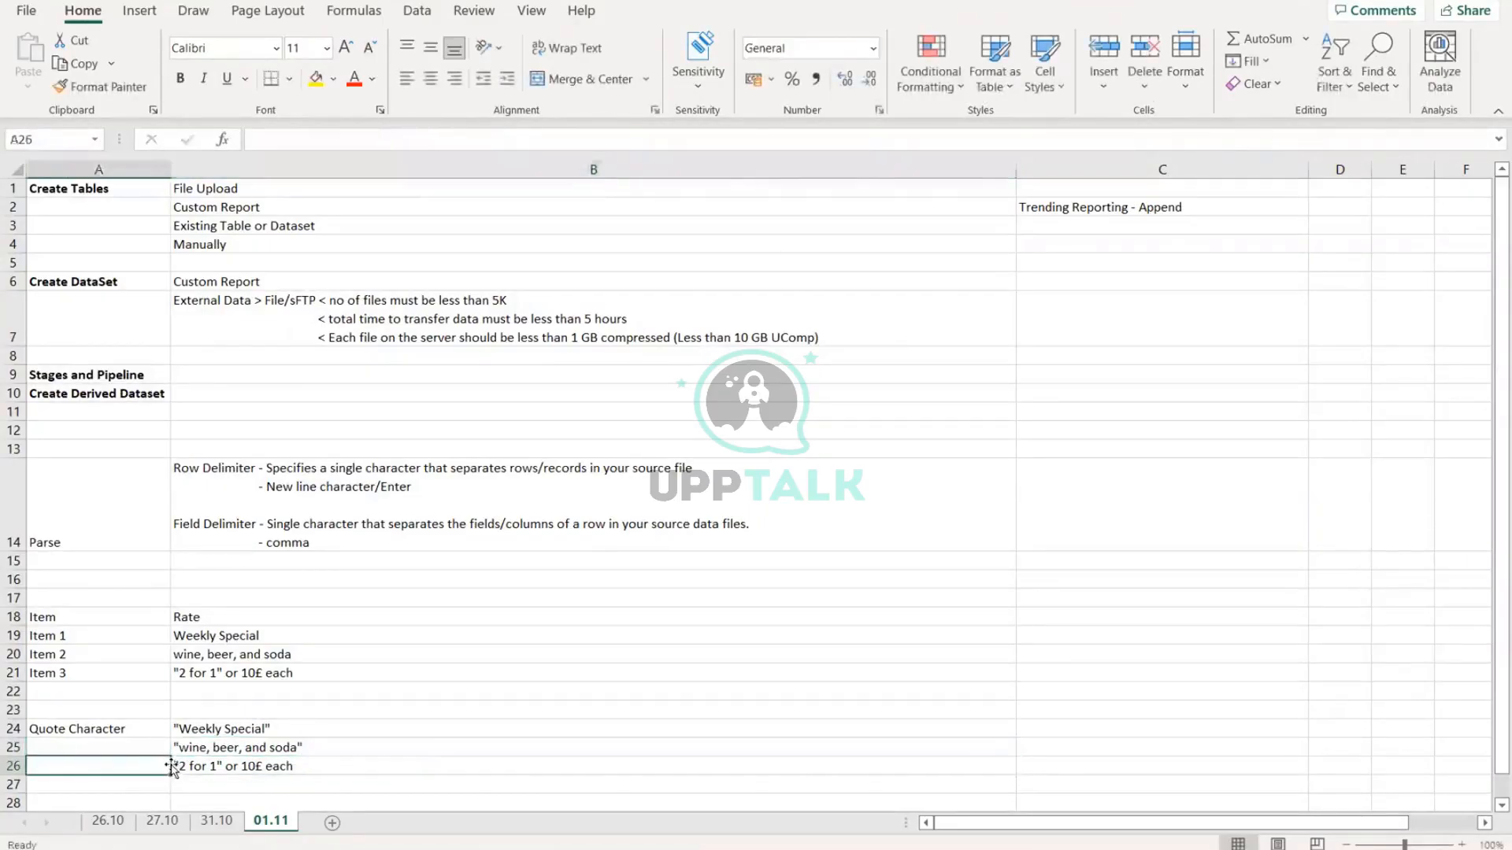
left_click(197, 771)
double_click(178, 764)
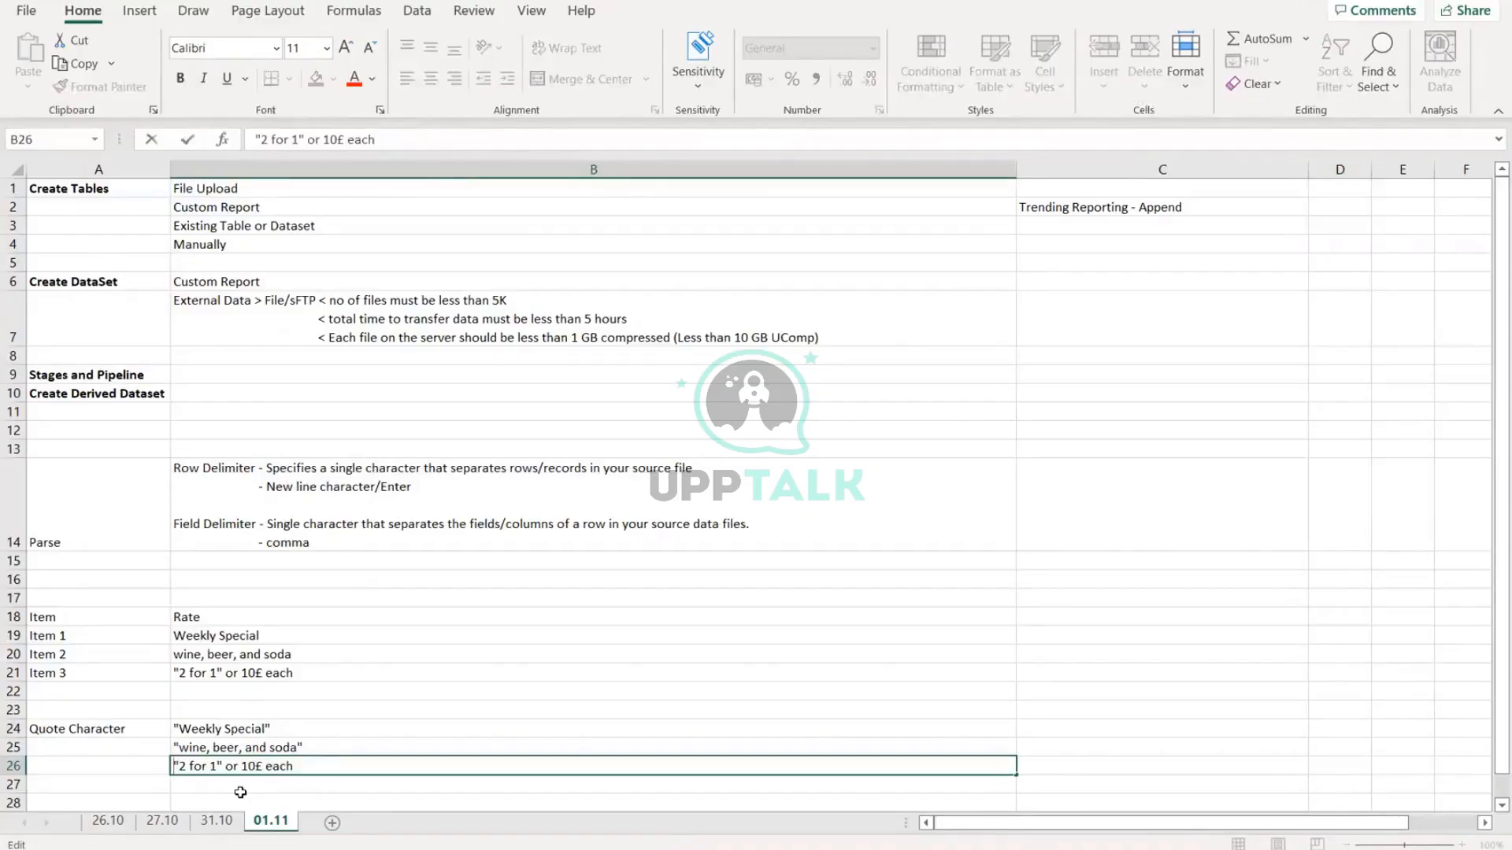
type("\"")
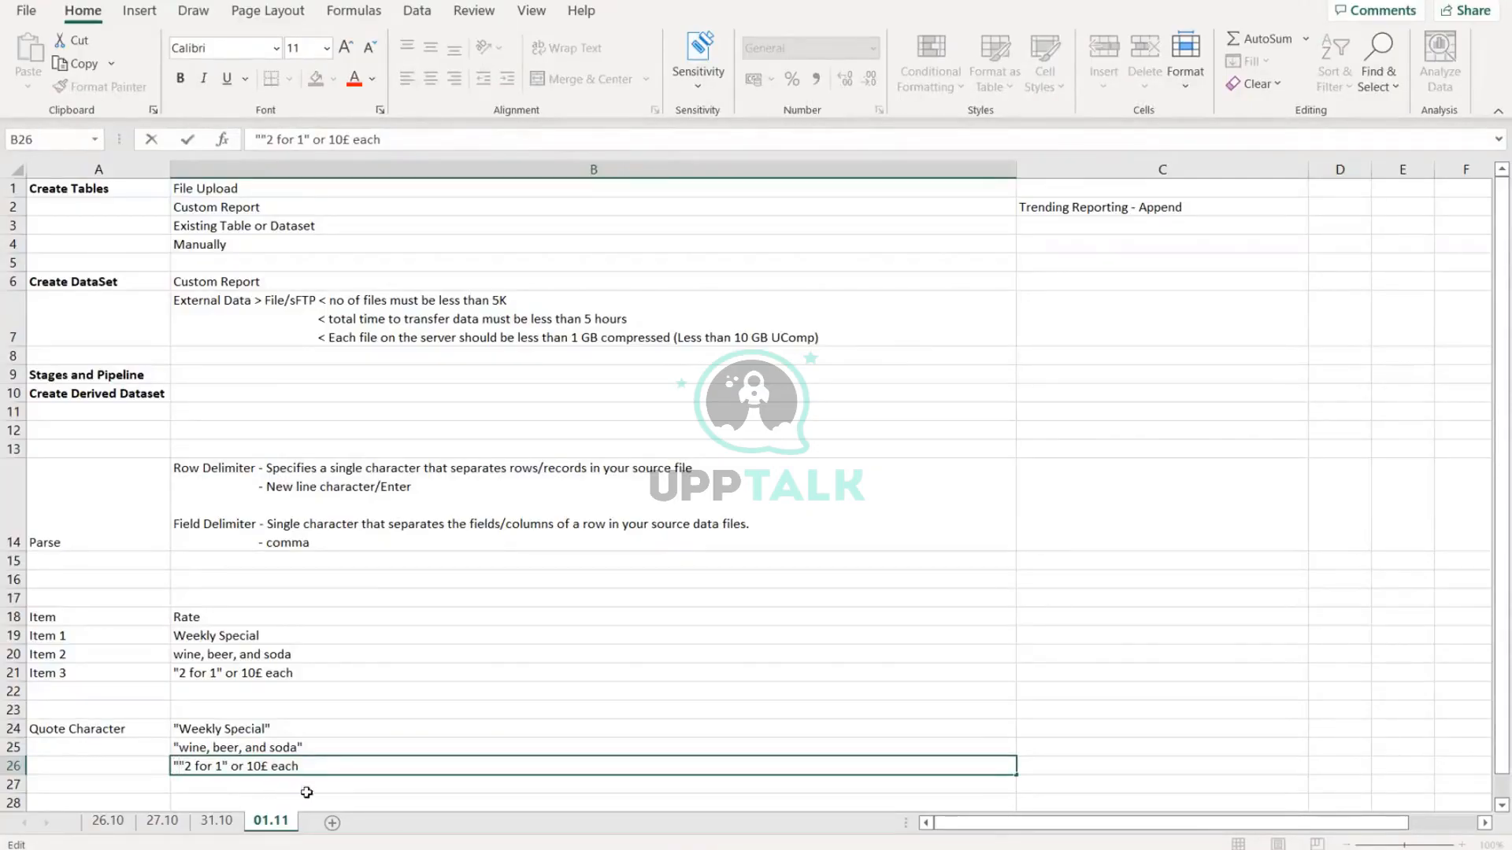
key("End")
type("\"")
left_click(473, 693)
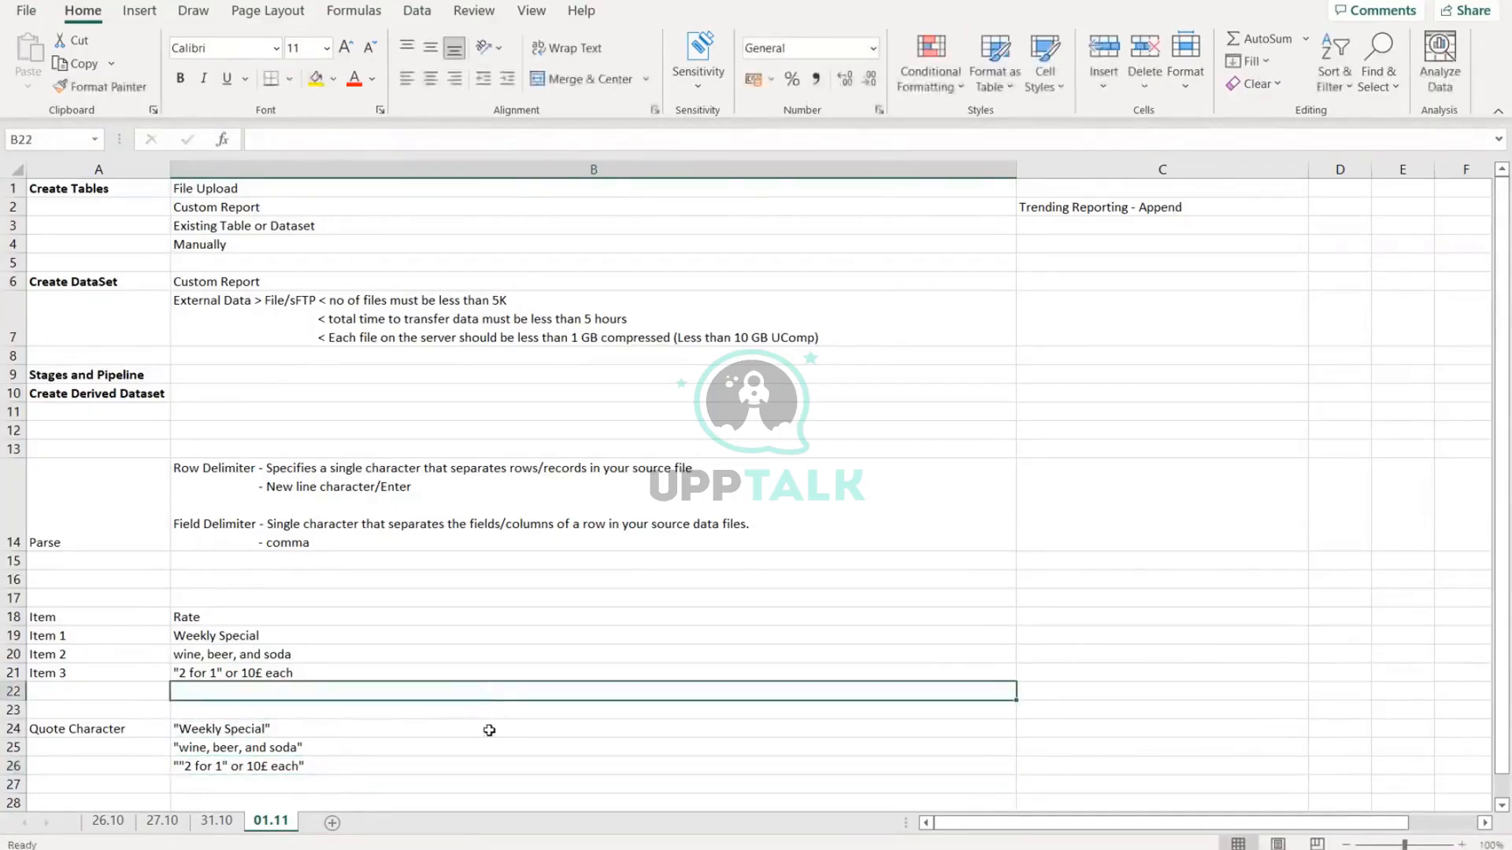
Step: Examine the opening quotation mark and the comma-separated words of the quoted entry in B25
scroll(494, 715, "down", 1)
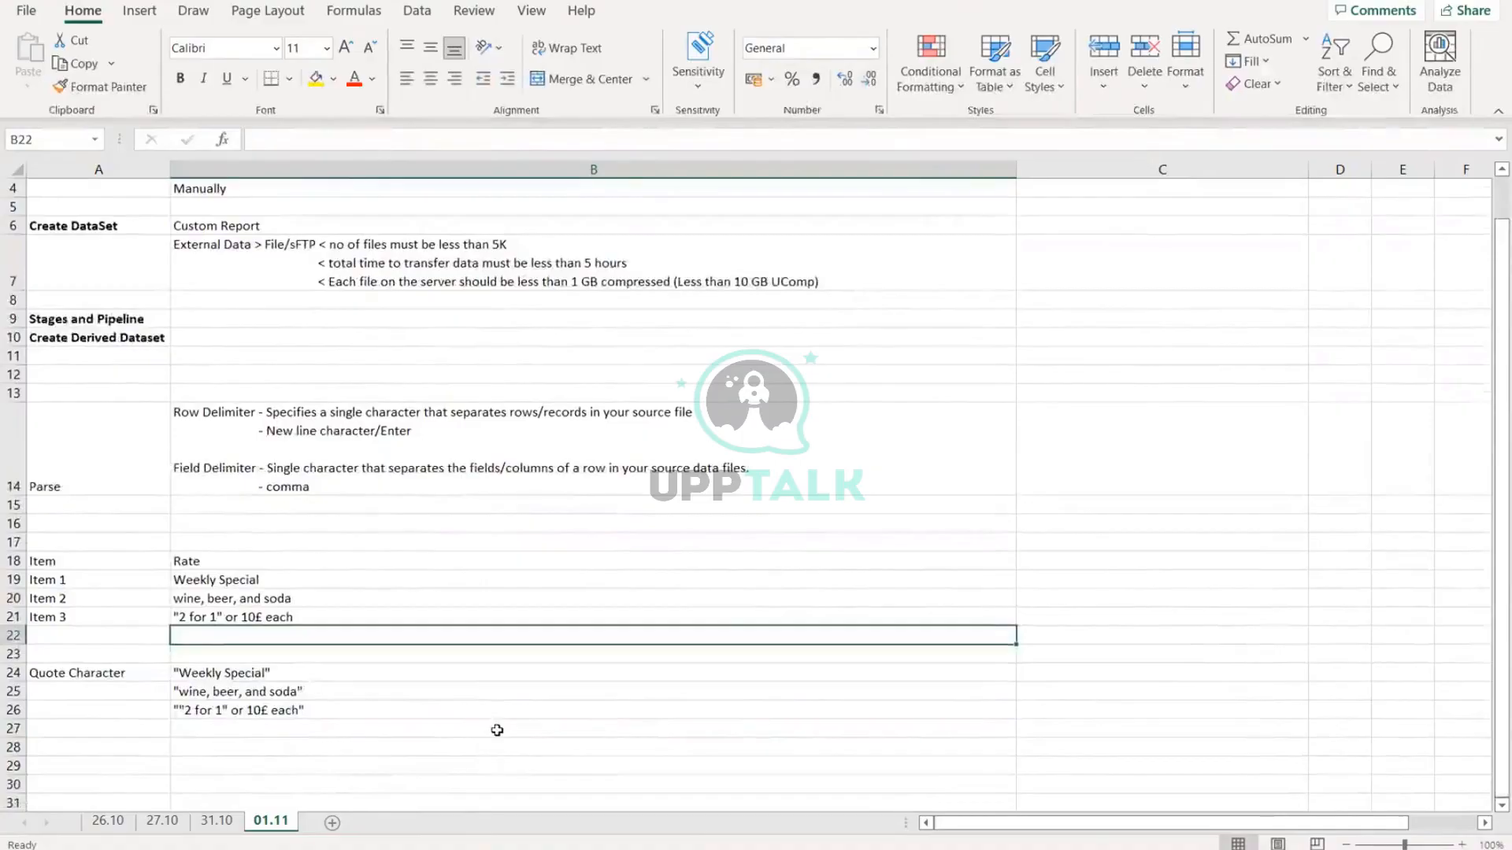
double_click(226, 691)
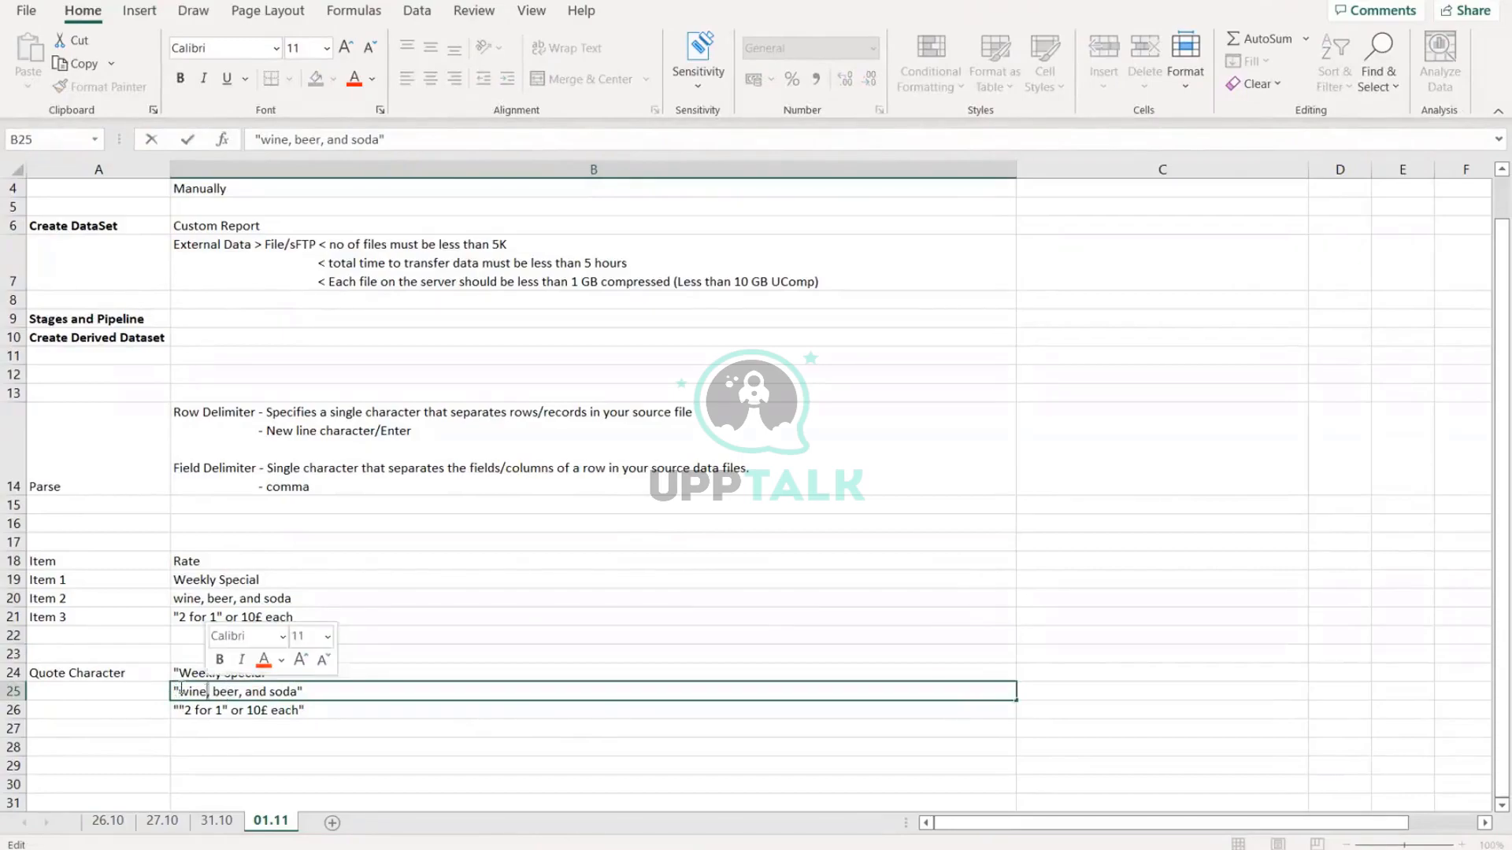
left_click(180, 690)
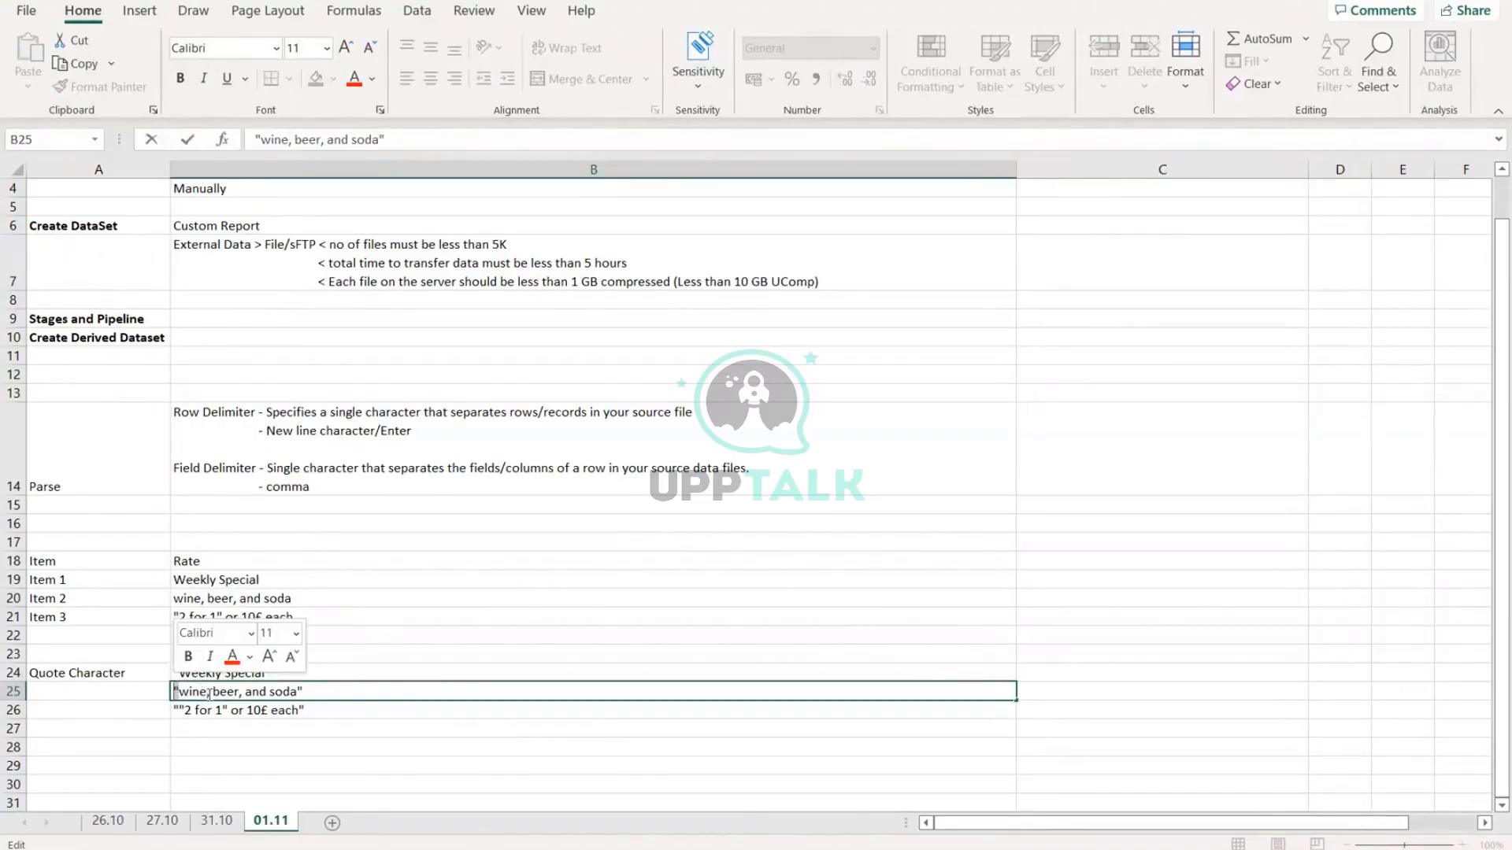
double_click(206, 693)
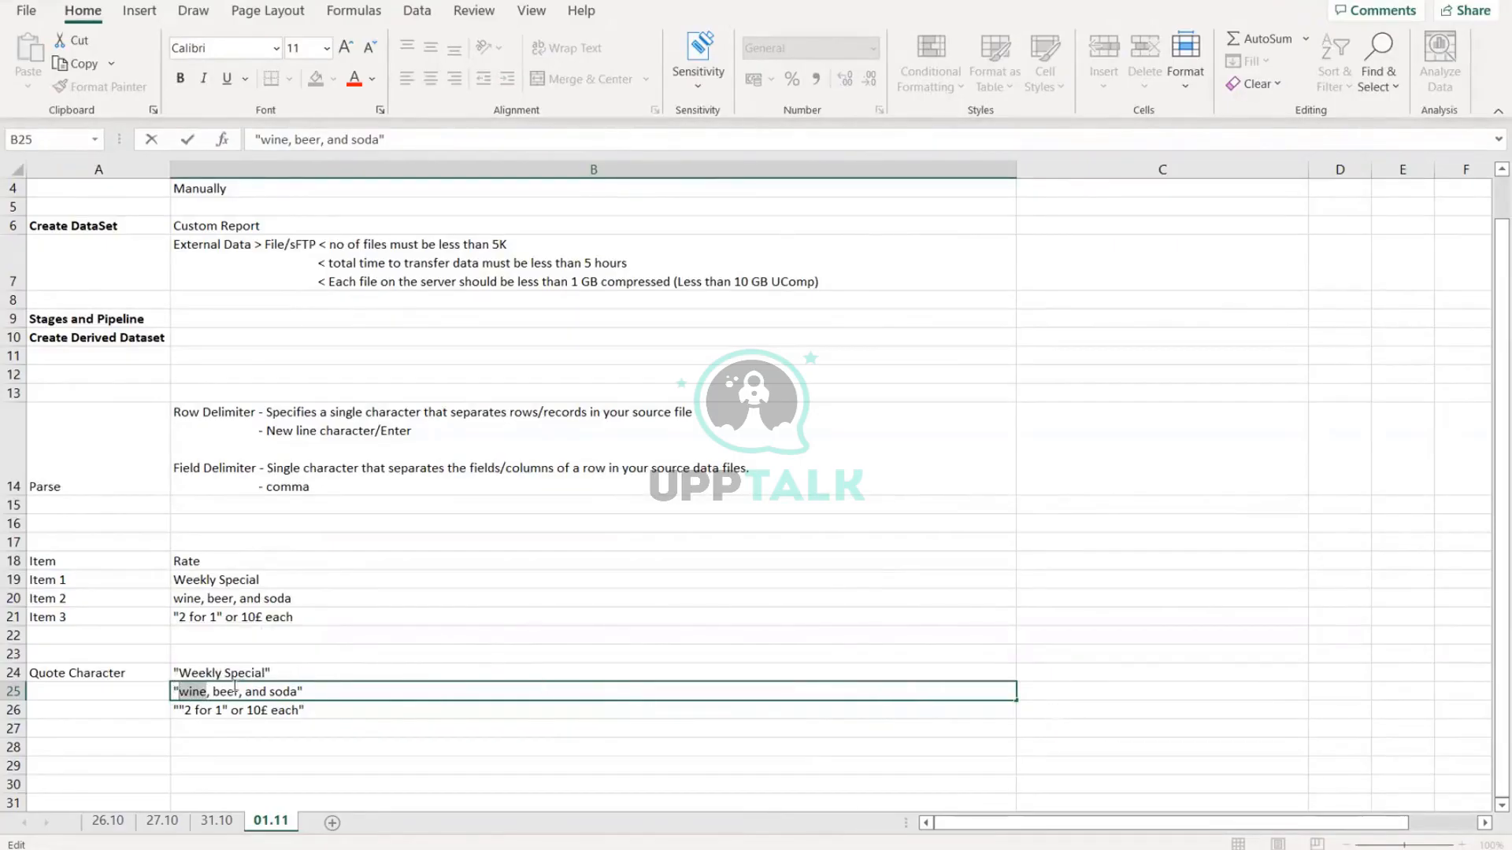
Step: Review the comma after wine in B25 and the quoted sample entries beside the Quote Character label in A24:B26
left_click(207, 692)
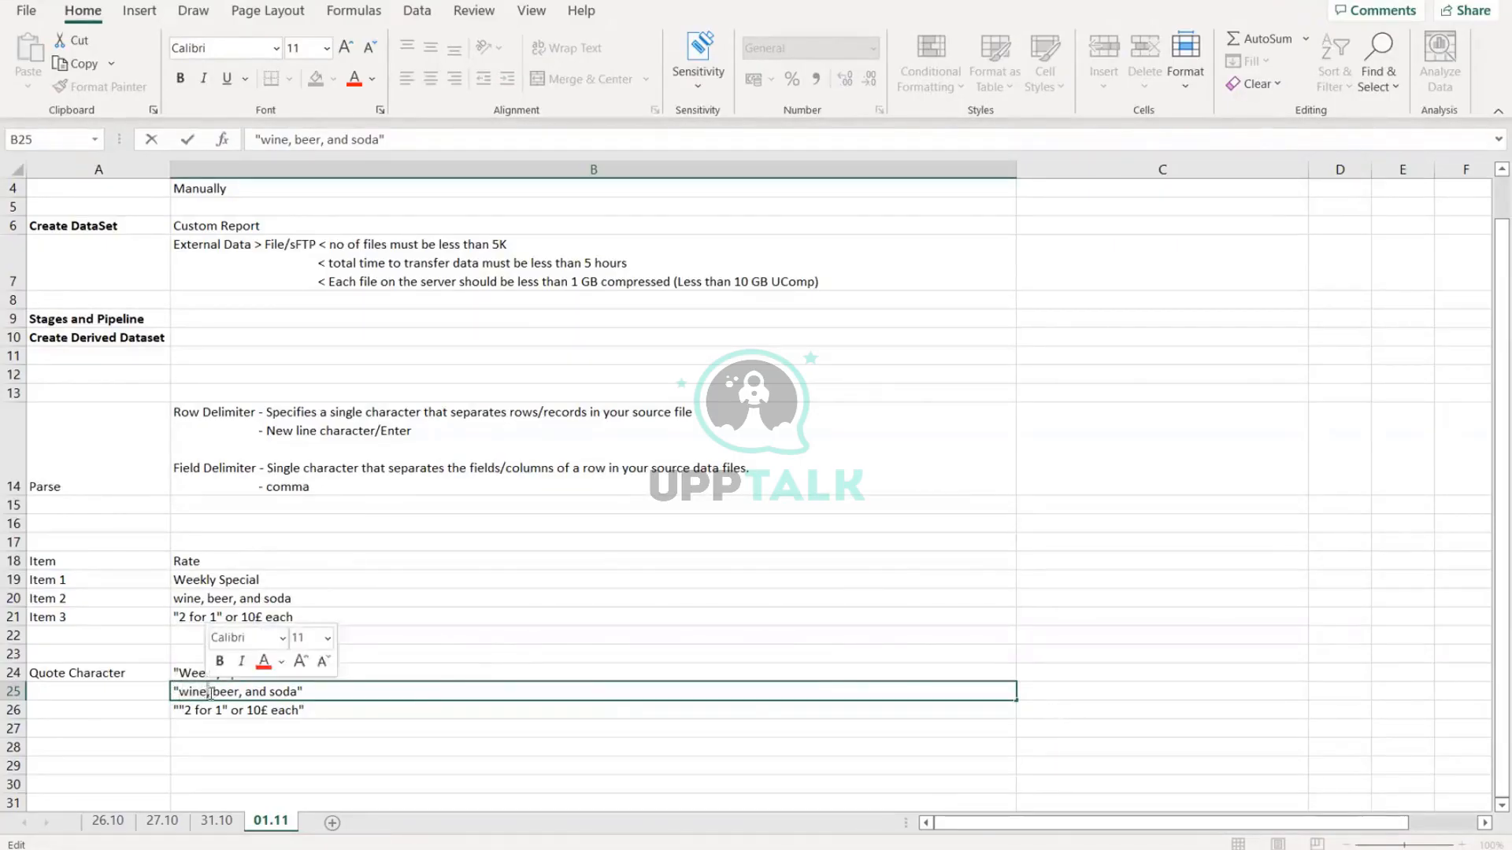
left_click(189, 704)
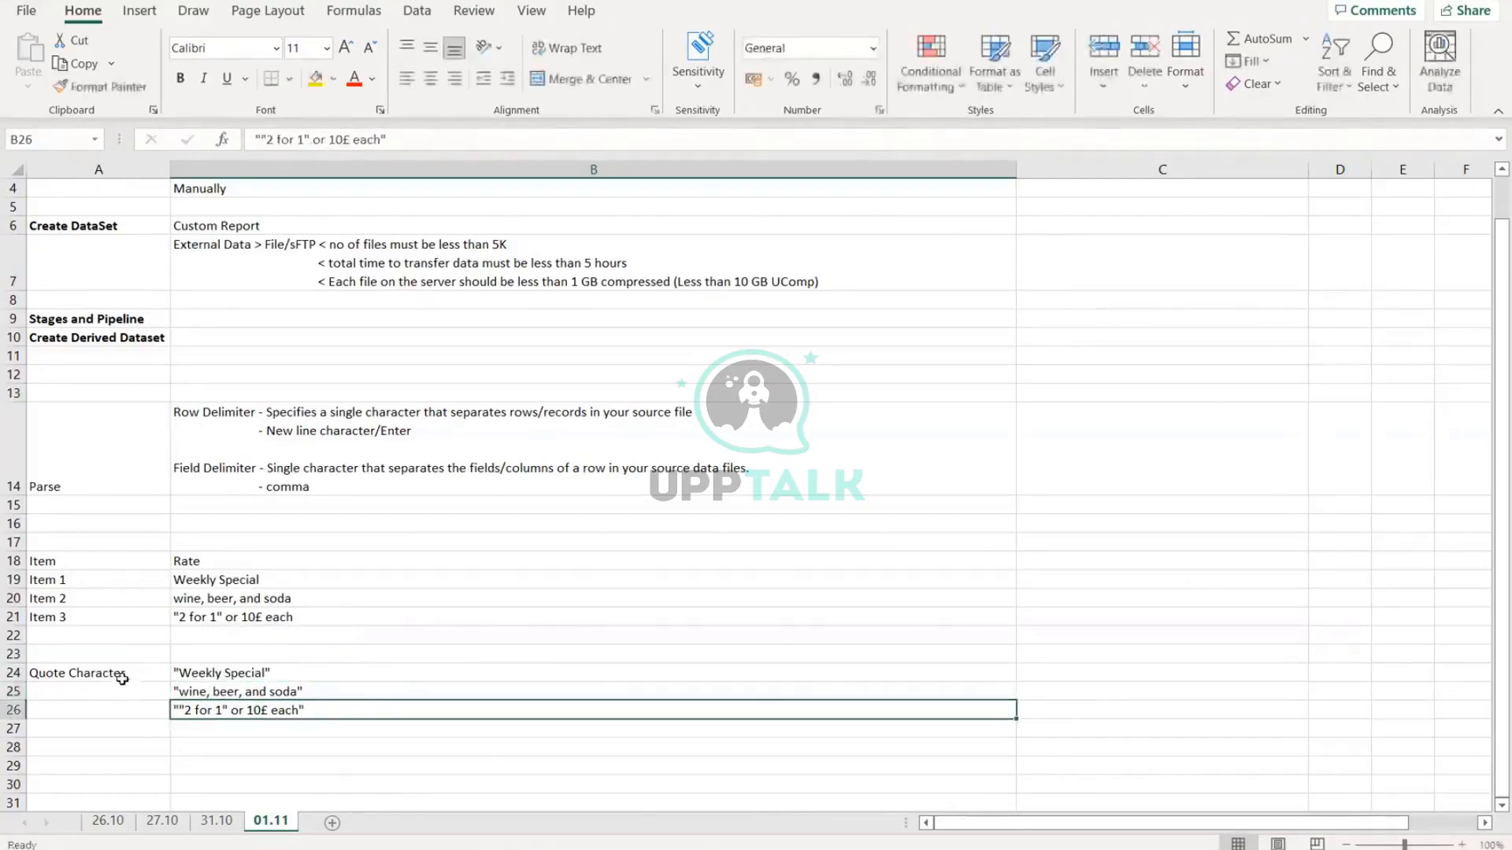
left_click_drag(118, 676, 247, 709)
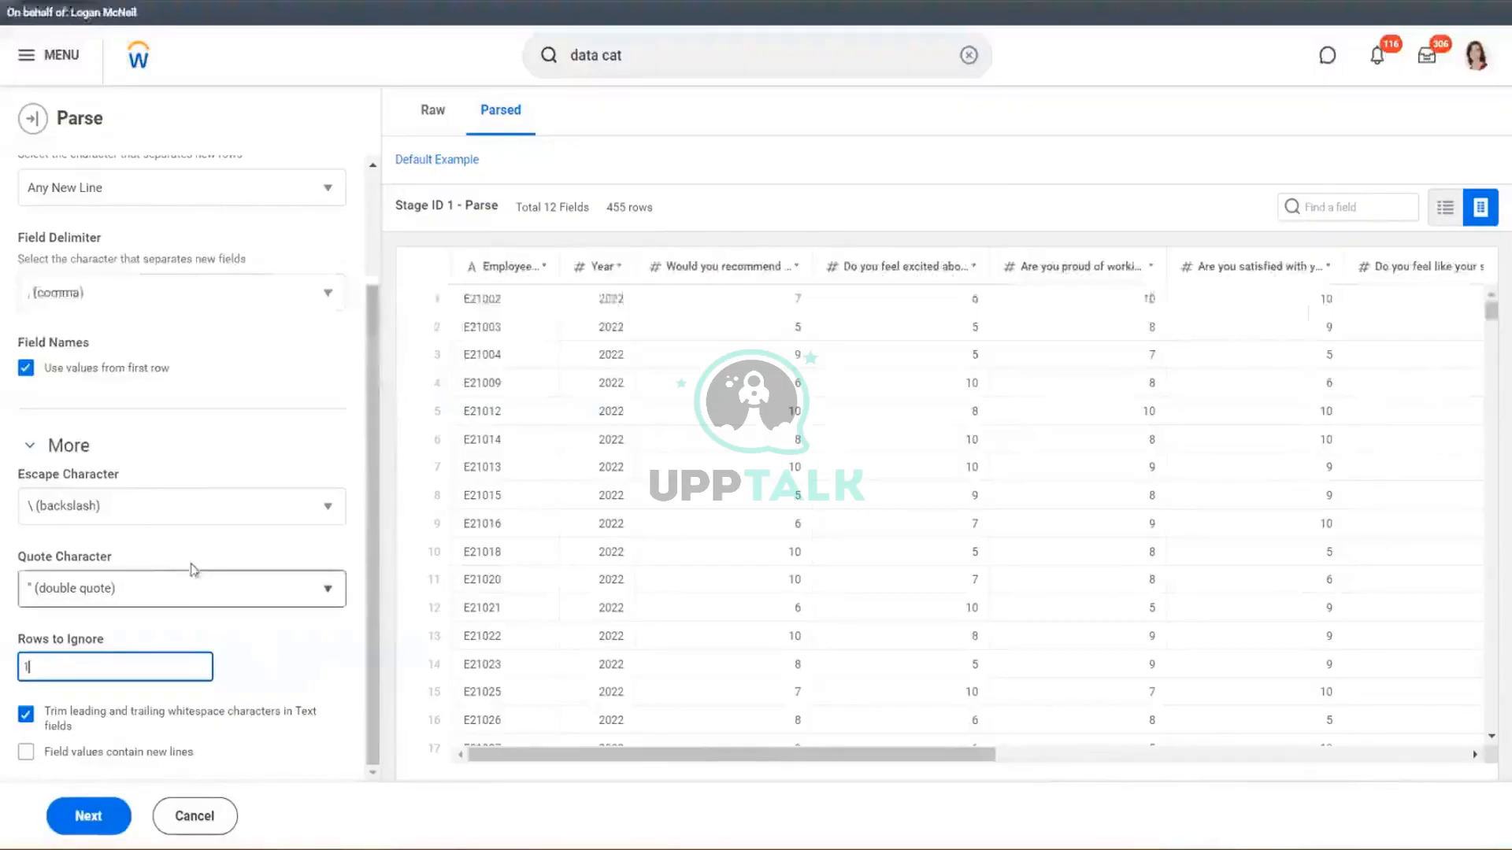
Step: Switch to Workday and expand the additional Parse stage options to examine the Escape Character setting
scroll(189, 393, "up", 3)
scroll(181, 464, "down", 2)
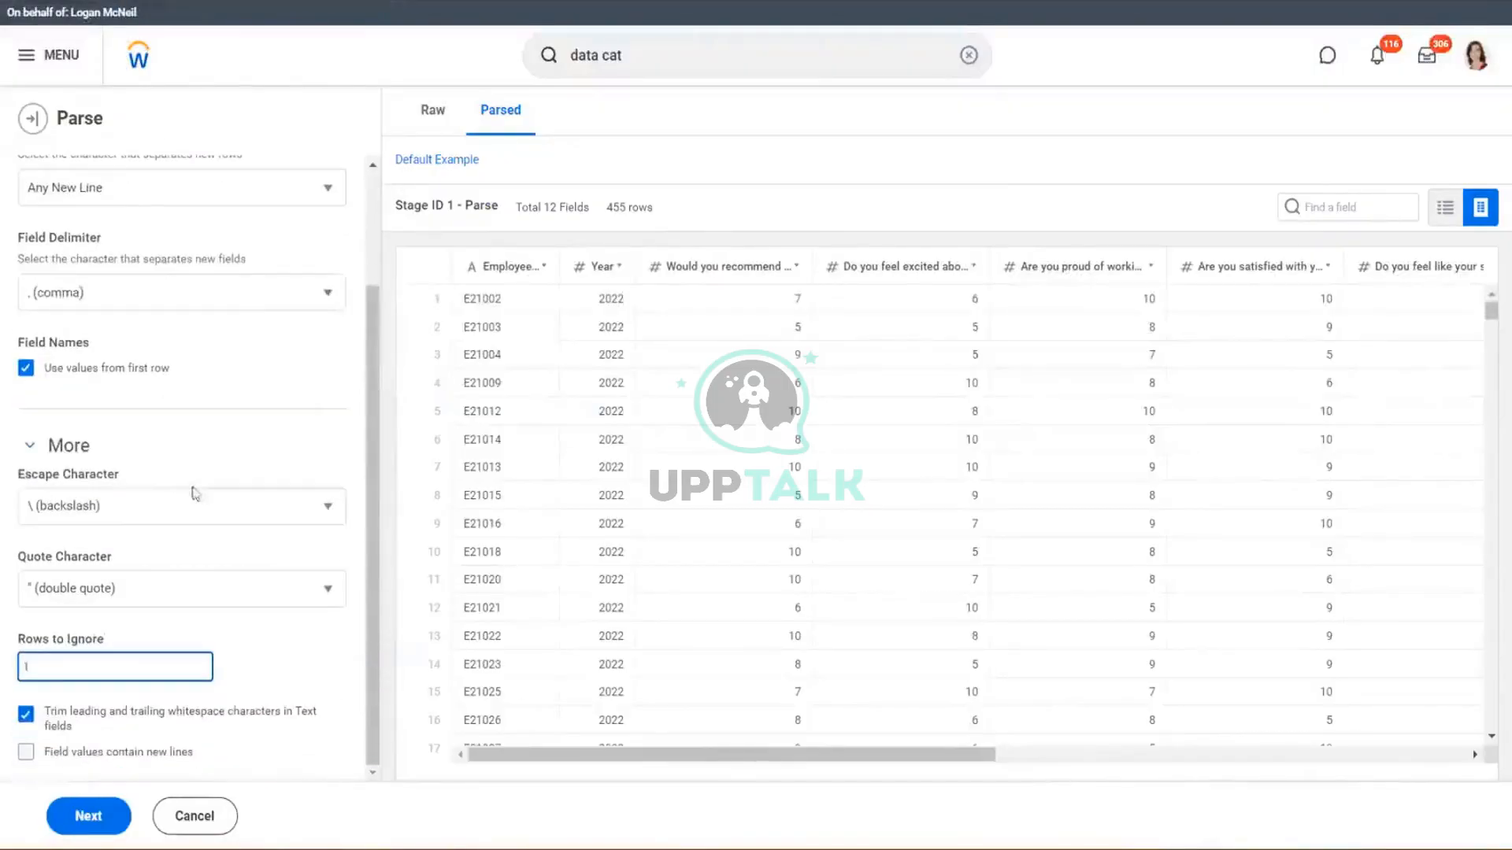
scroll(196, 540, "up", 2)
left_click(207, 554)
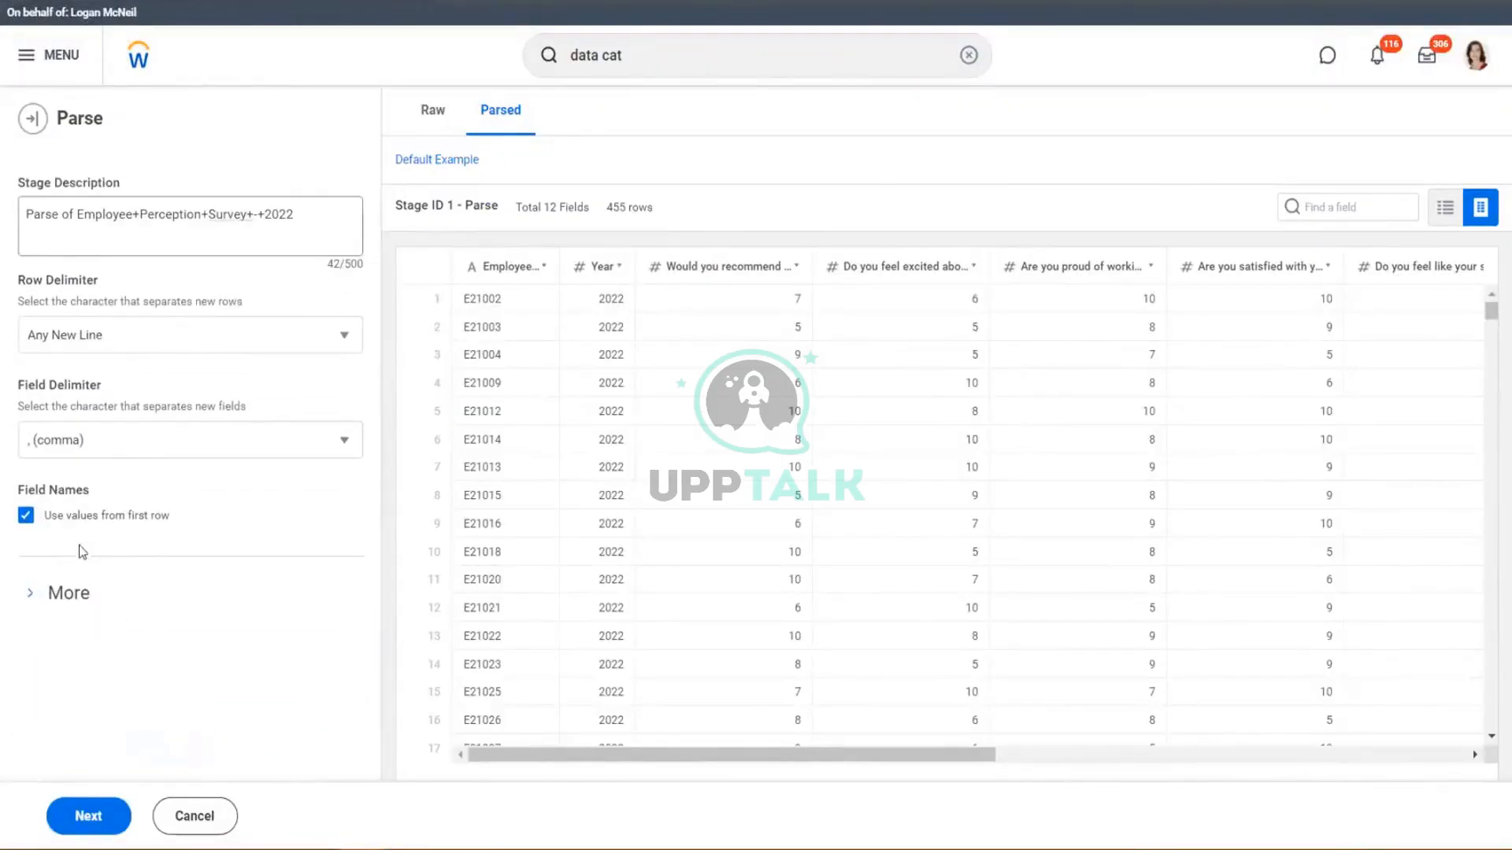
left_click(30, 595)
scroll(57, 594, "down", 2)
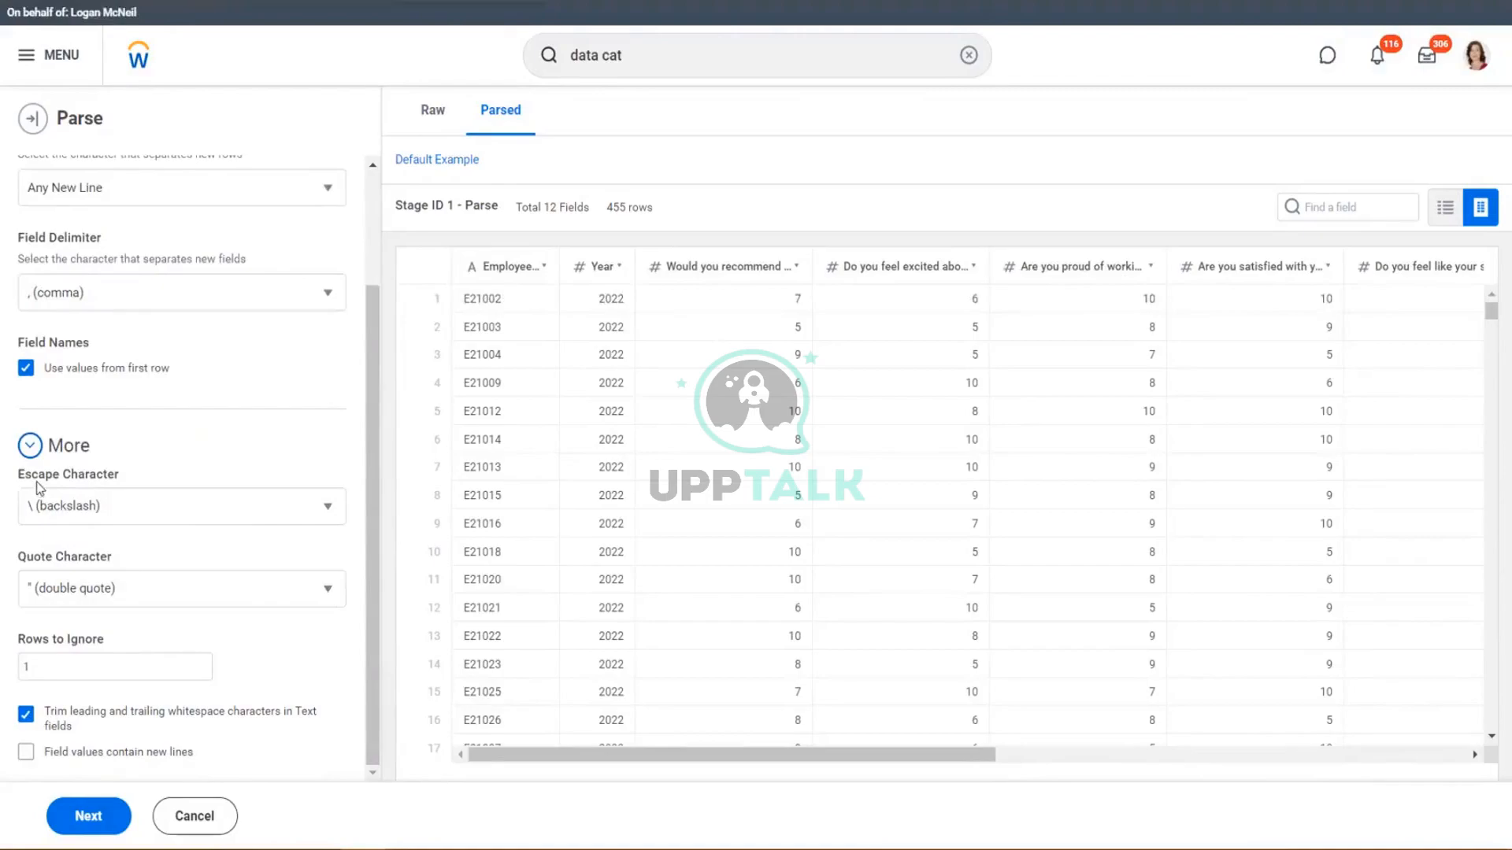
left_click_drag(37, 479, 98, 485)
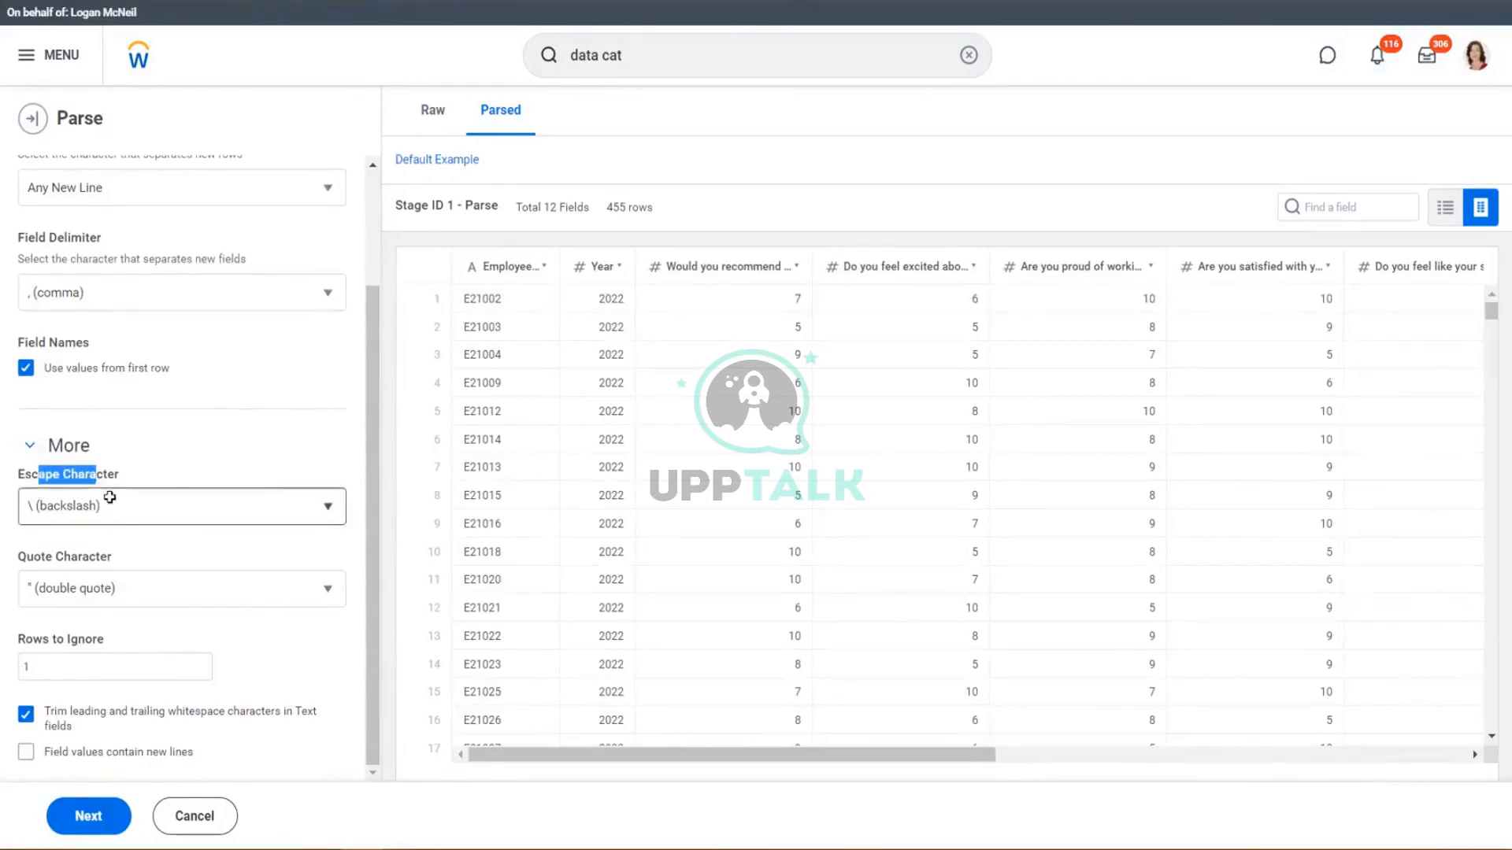
Step: Switch to Excel and examine the quotation marks that are part of the Item 3 rate in B21
key("alt+Tab")
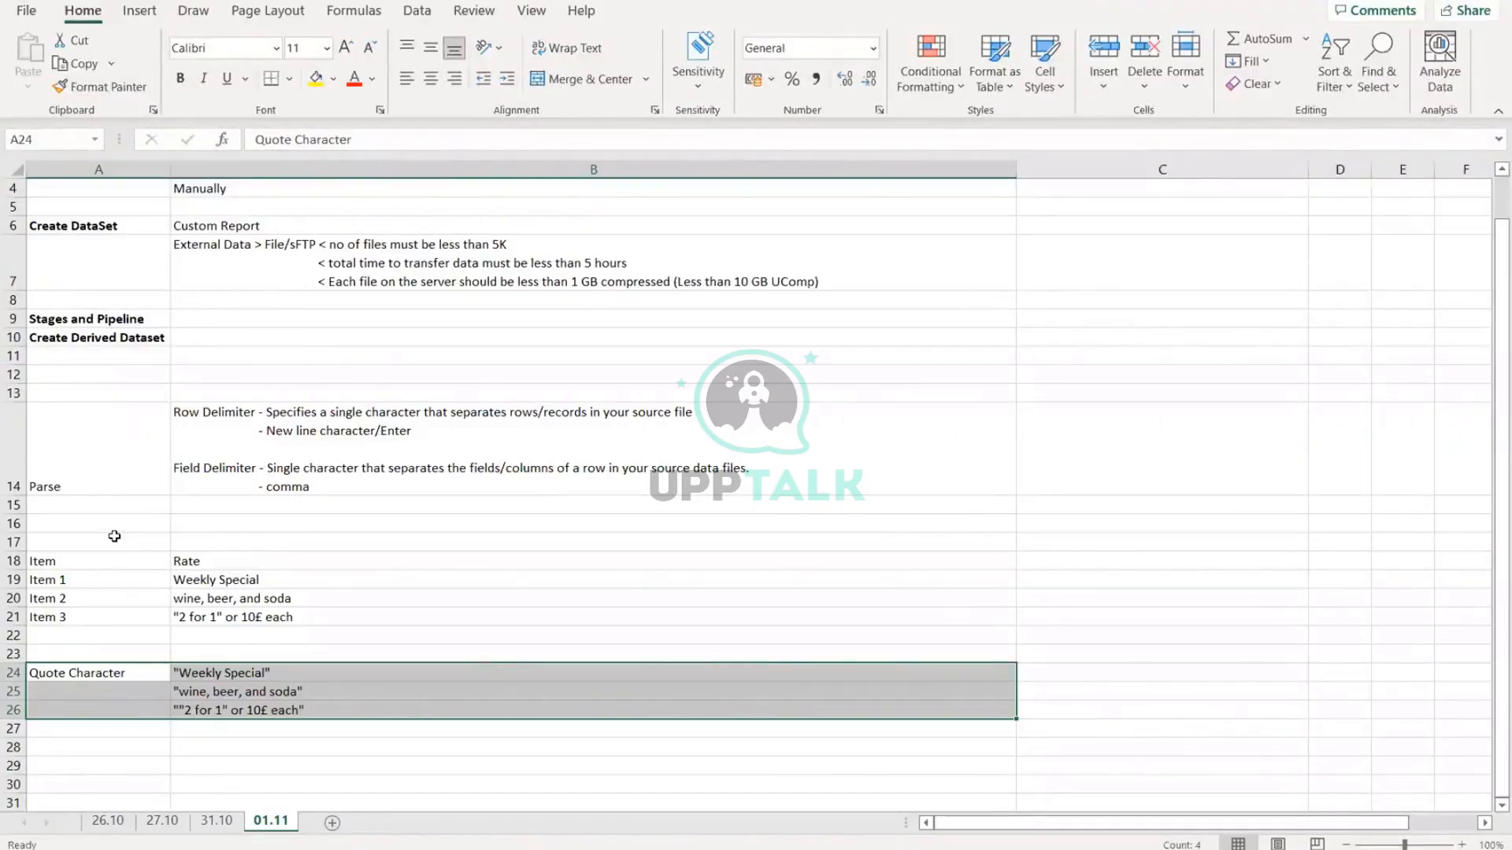
scroll(356, 659, "down", 1)
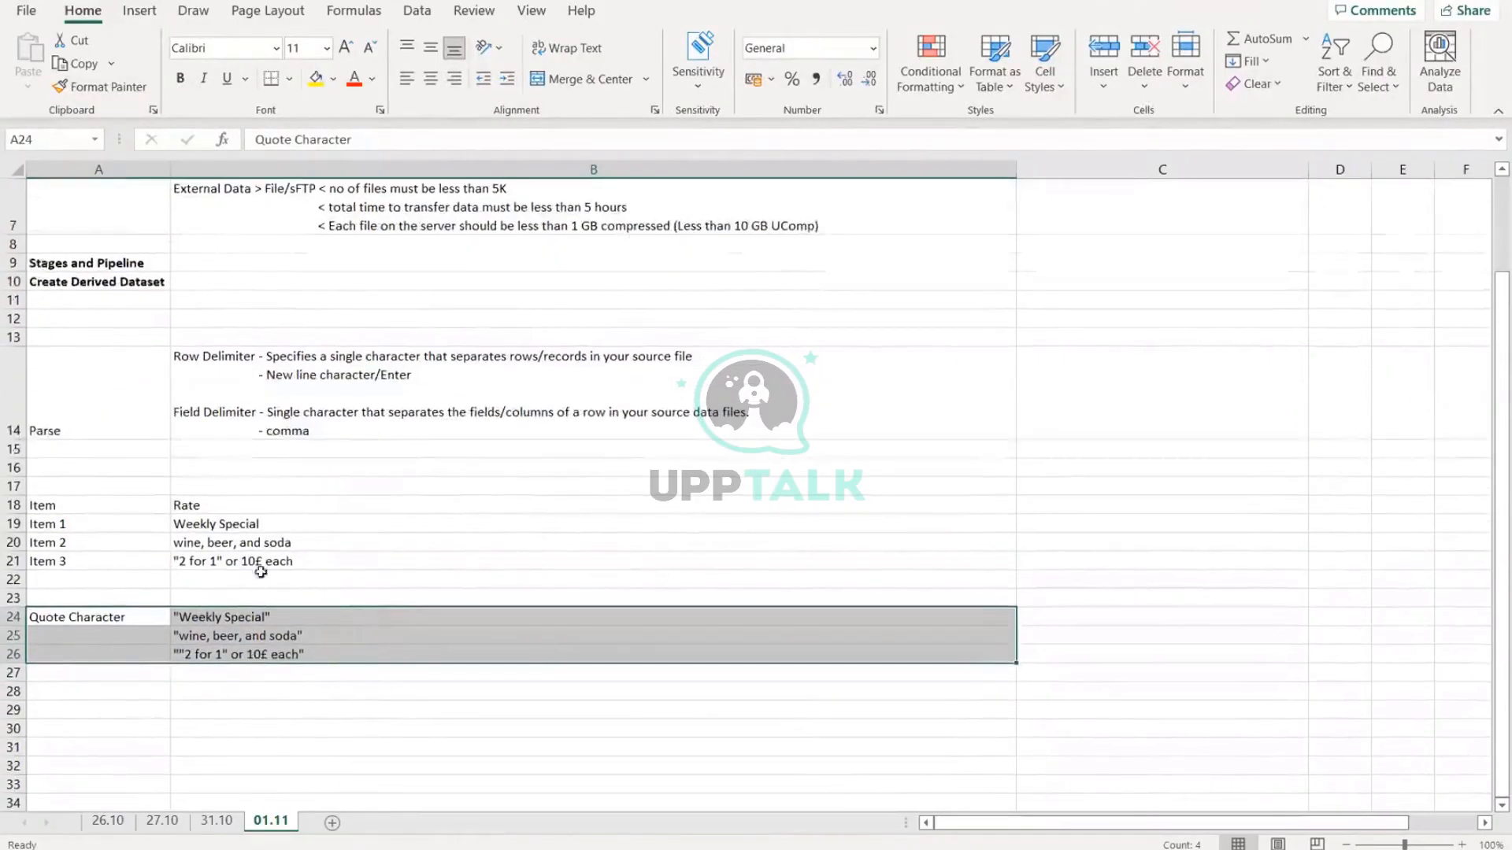
left_click(214, 567)
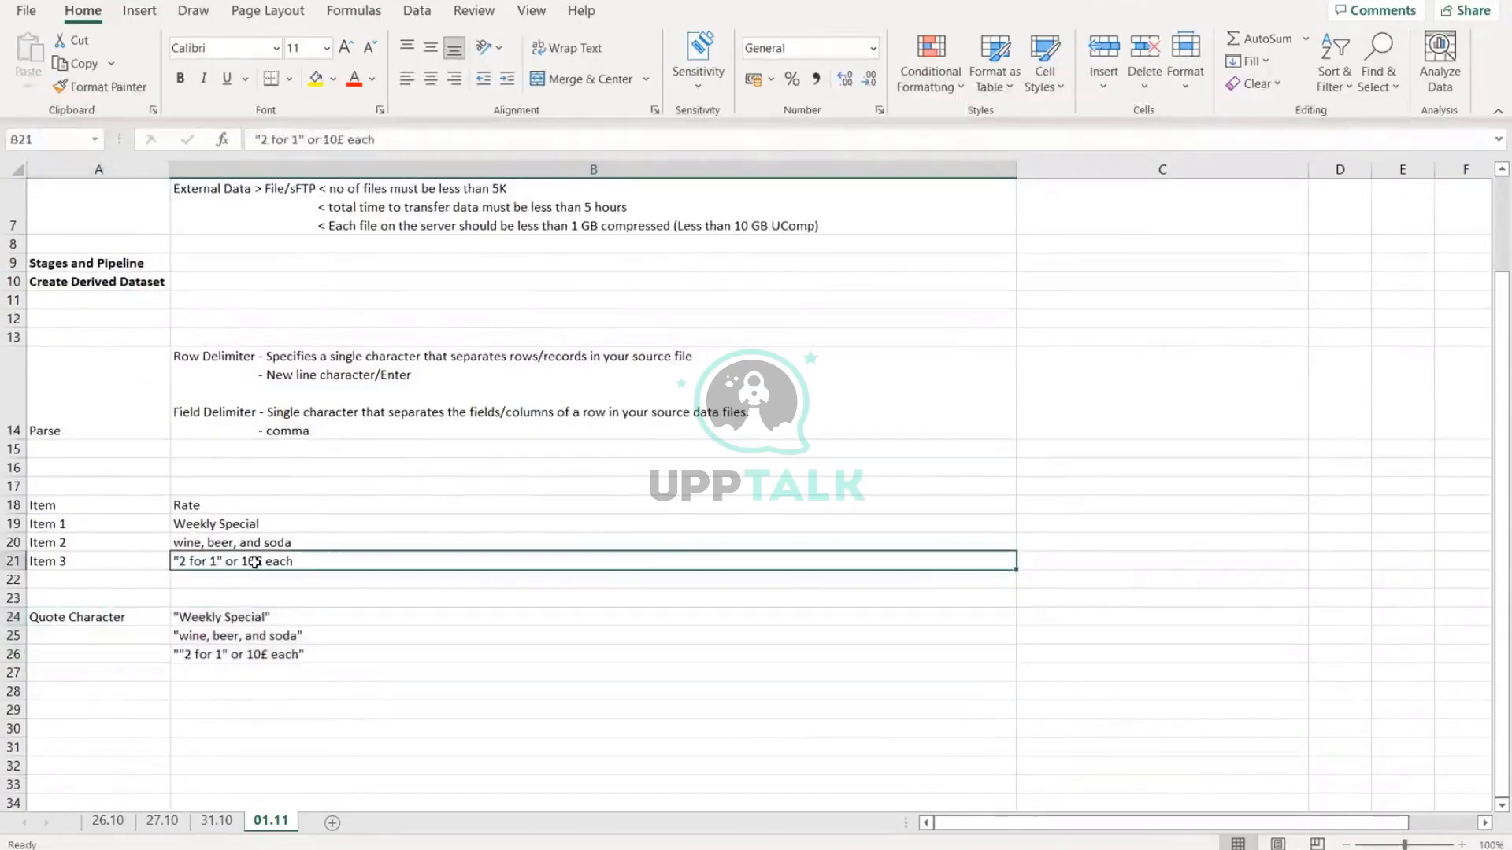
double_click(181, 560)
left_click_drag(175, 561, 294, 562)
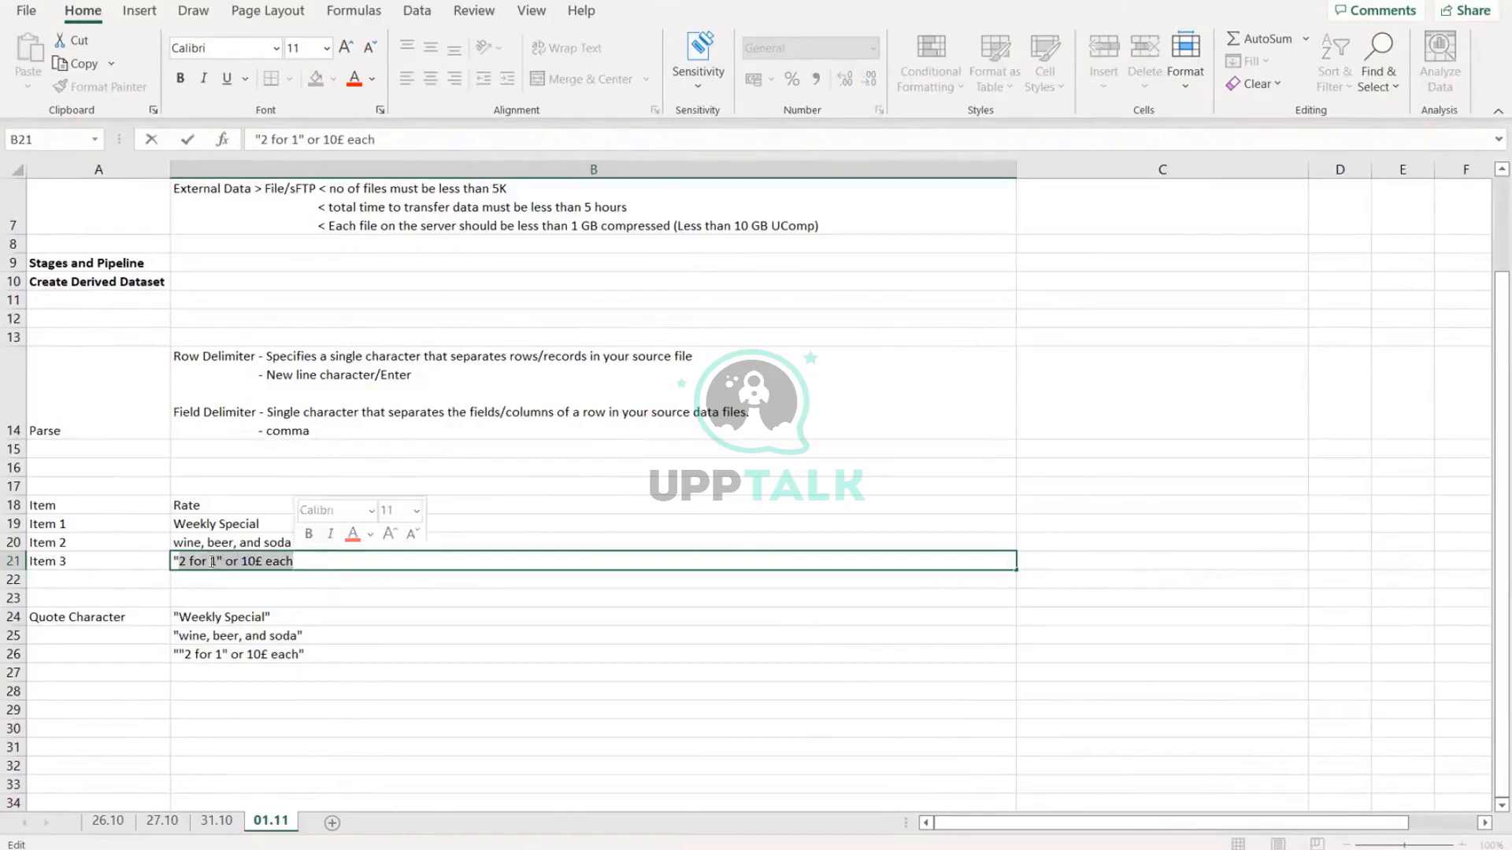
left_click(181, 562)
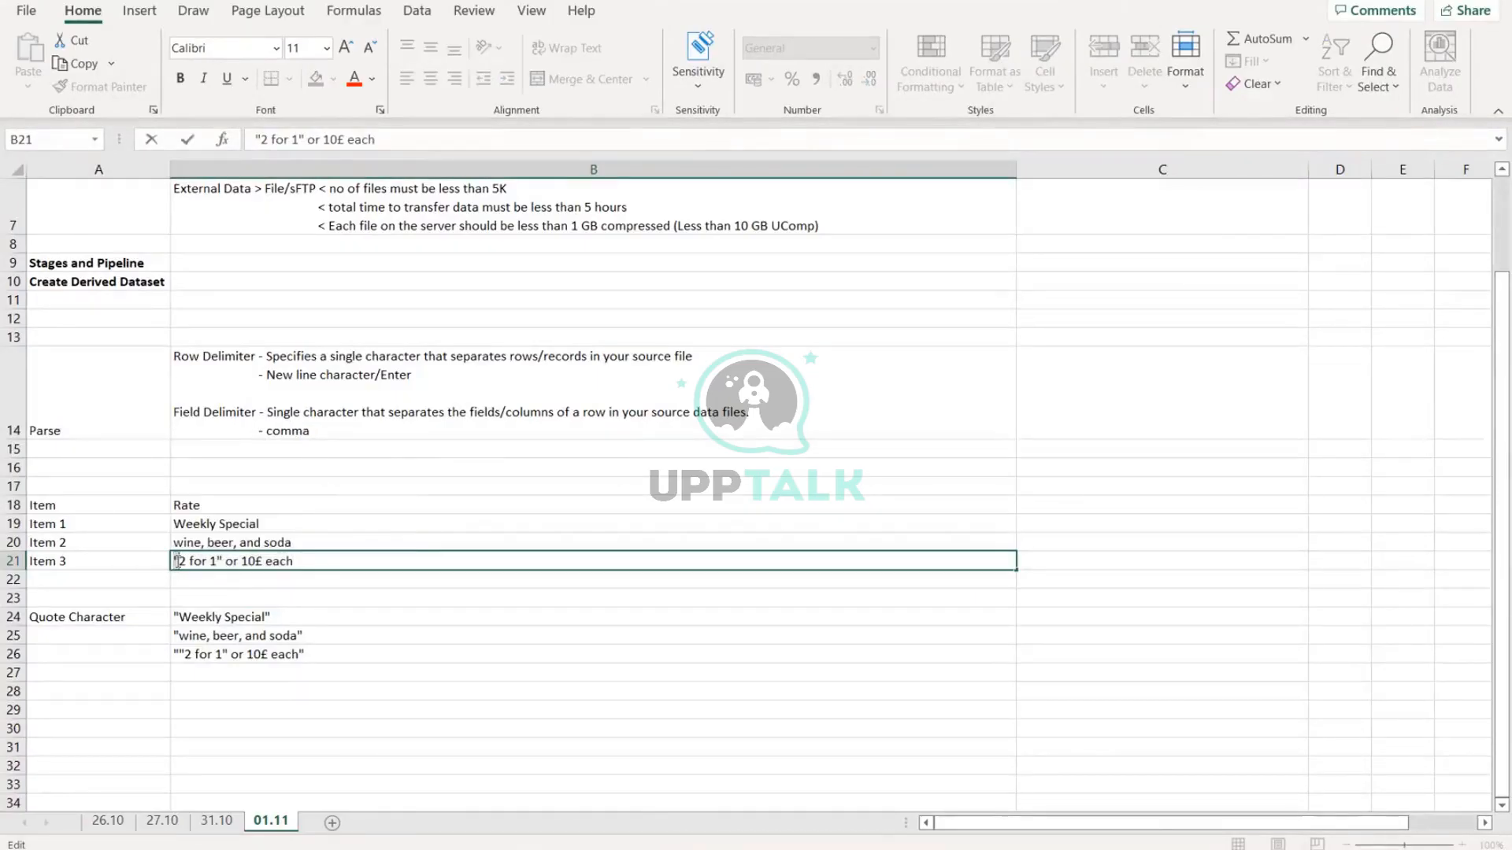
left_click_drag(177, 561, 184, 562)
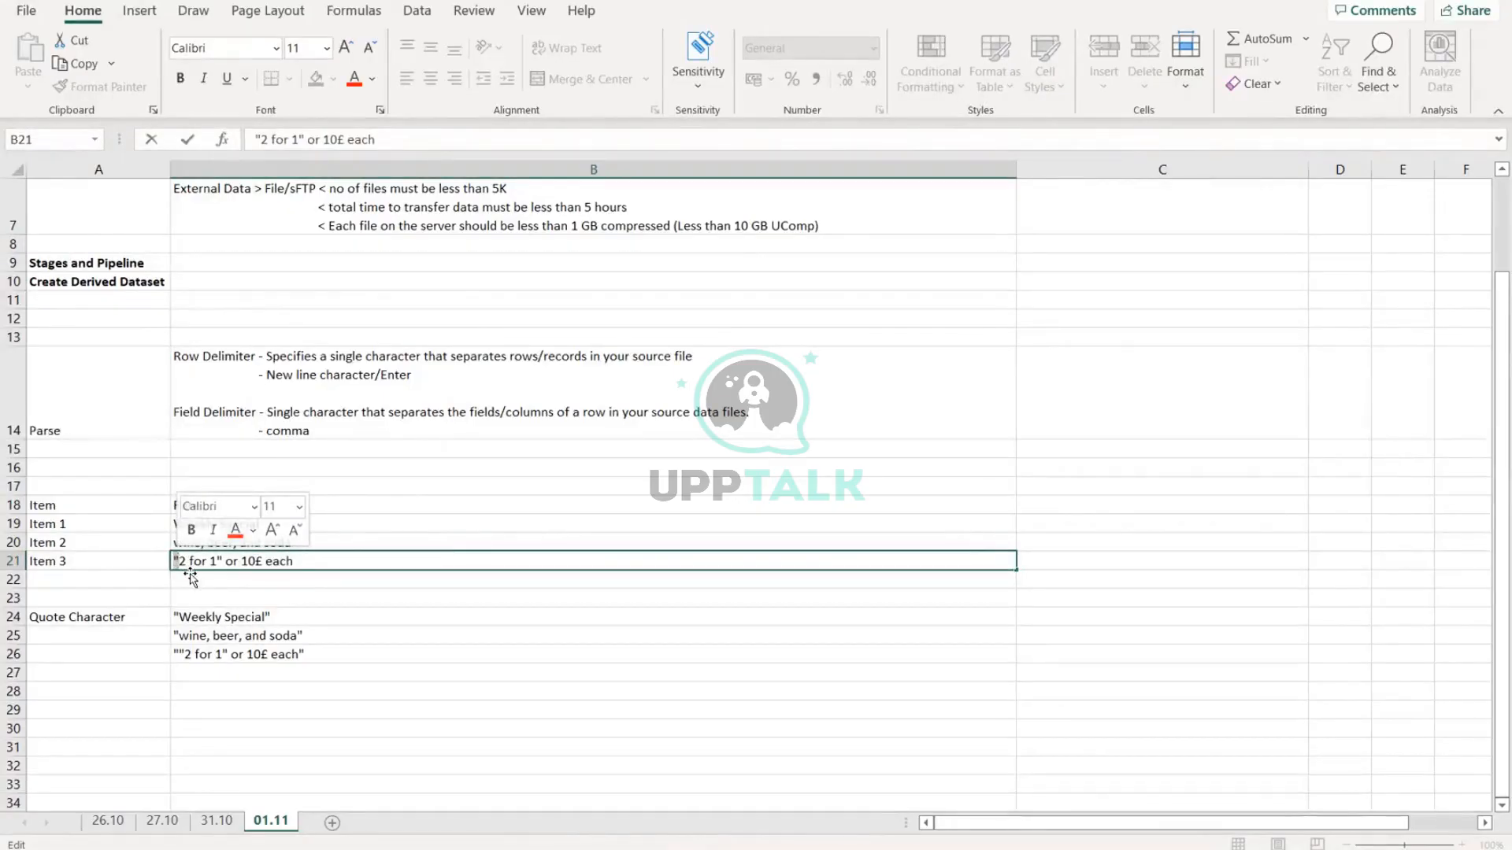
scroll(293, 589, "down", 2)
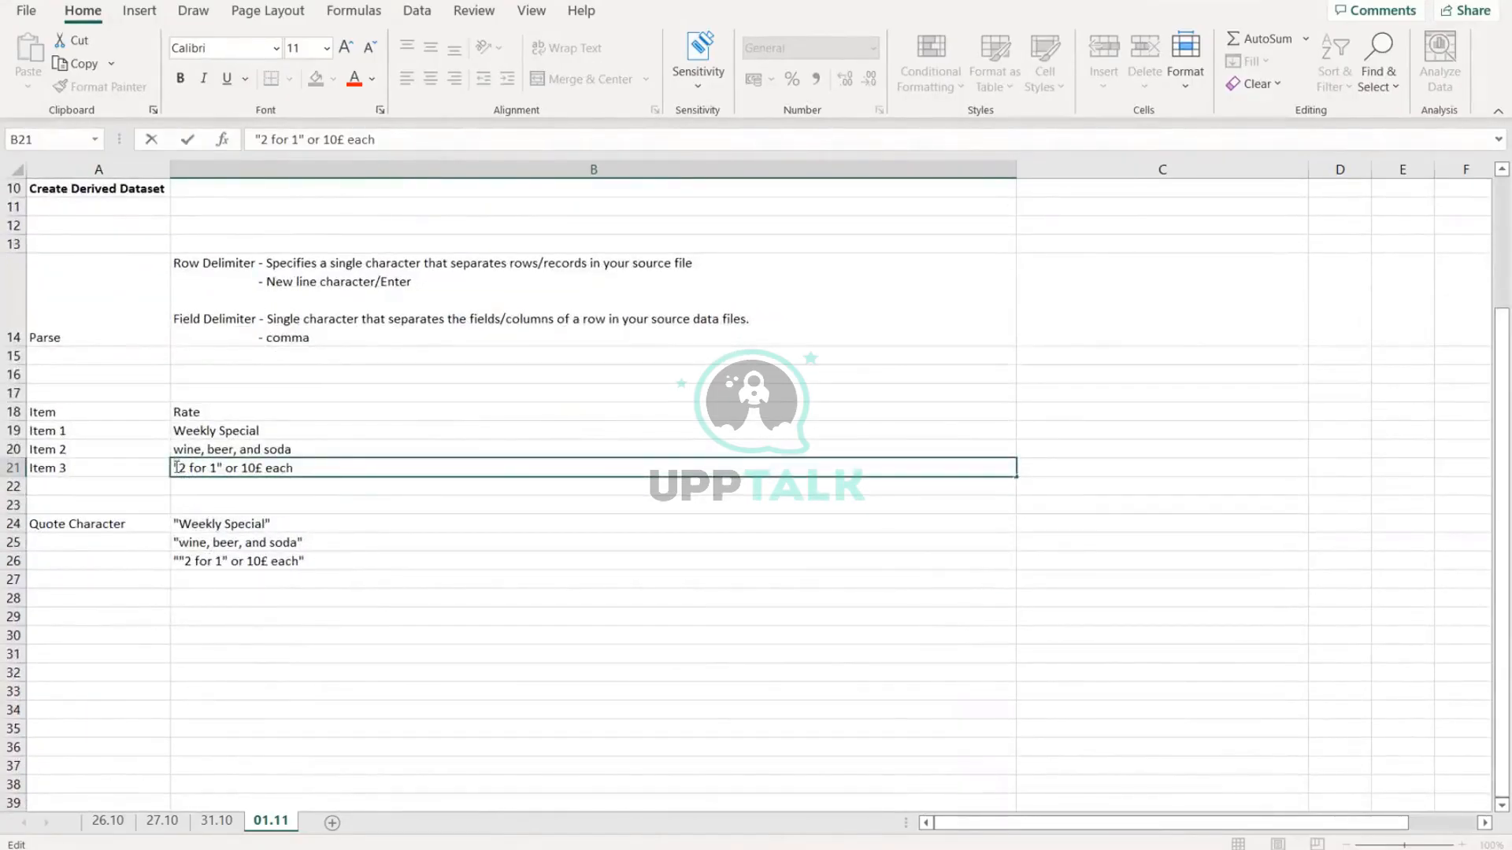
left_click_drag(175, 467, 181, 467)
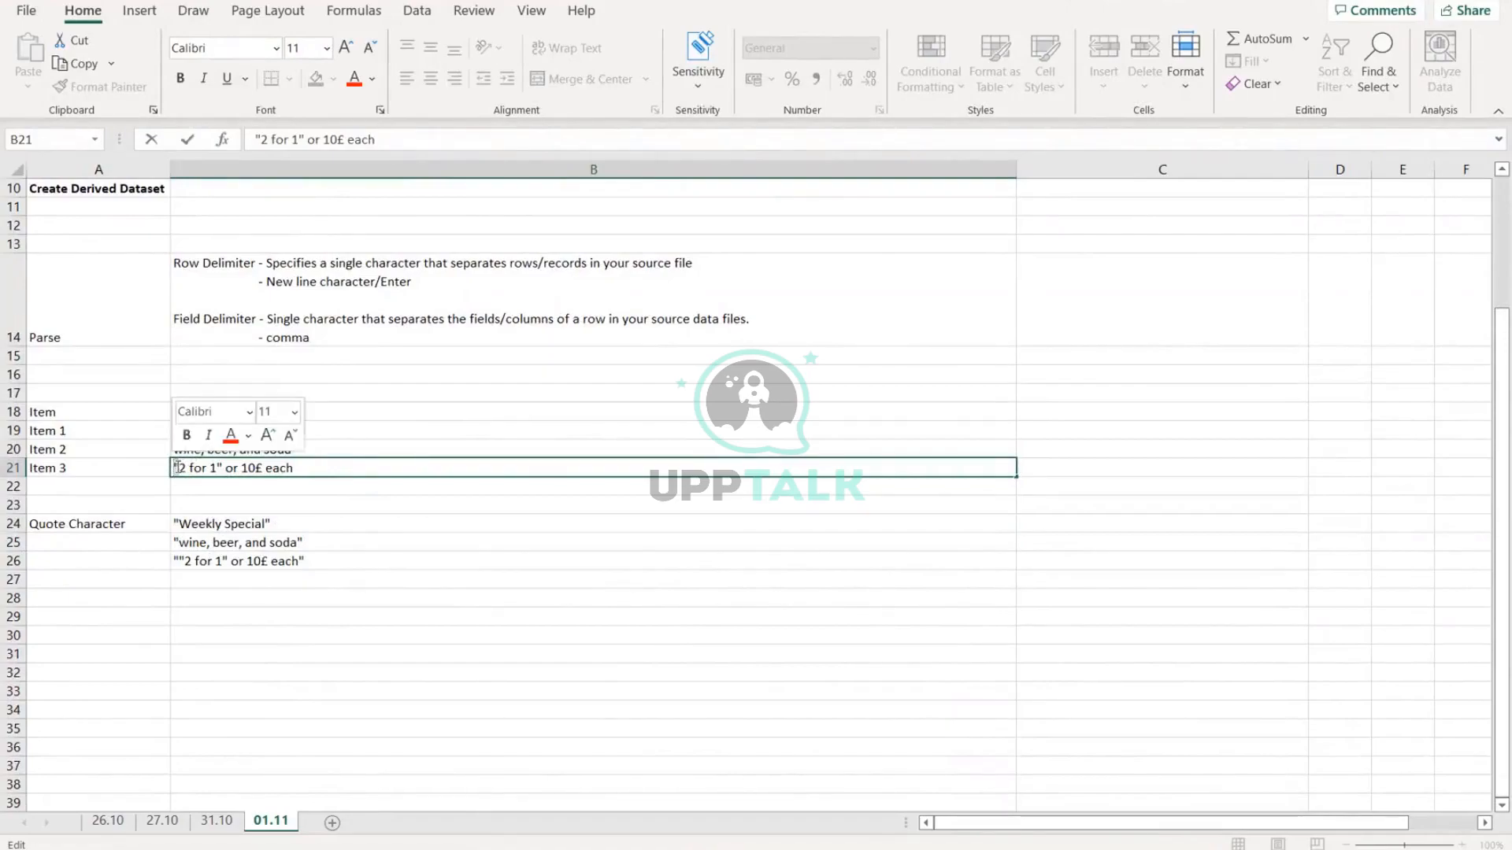
left_click(179, 468)
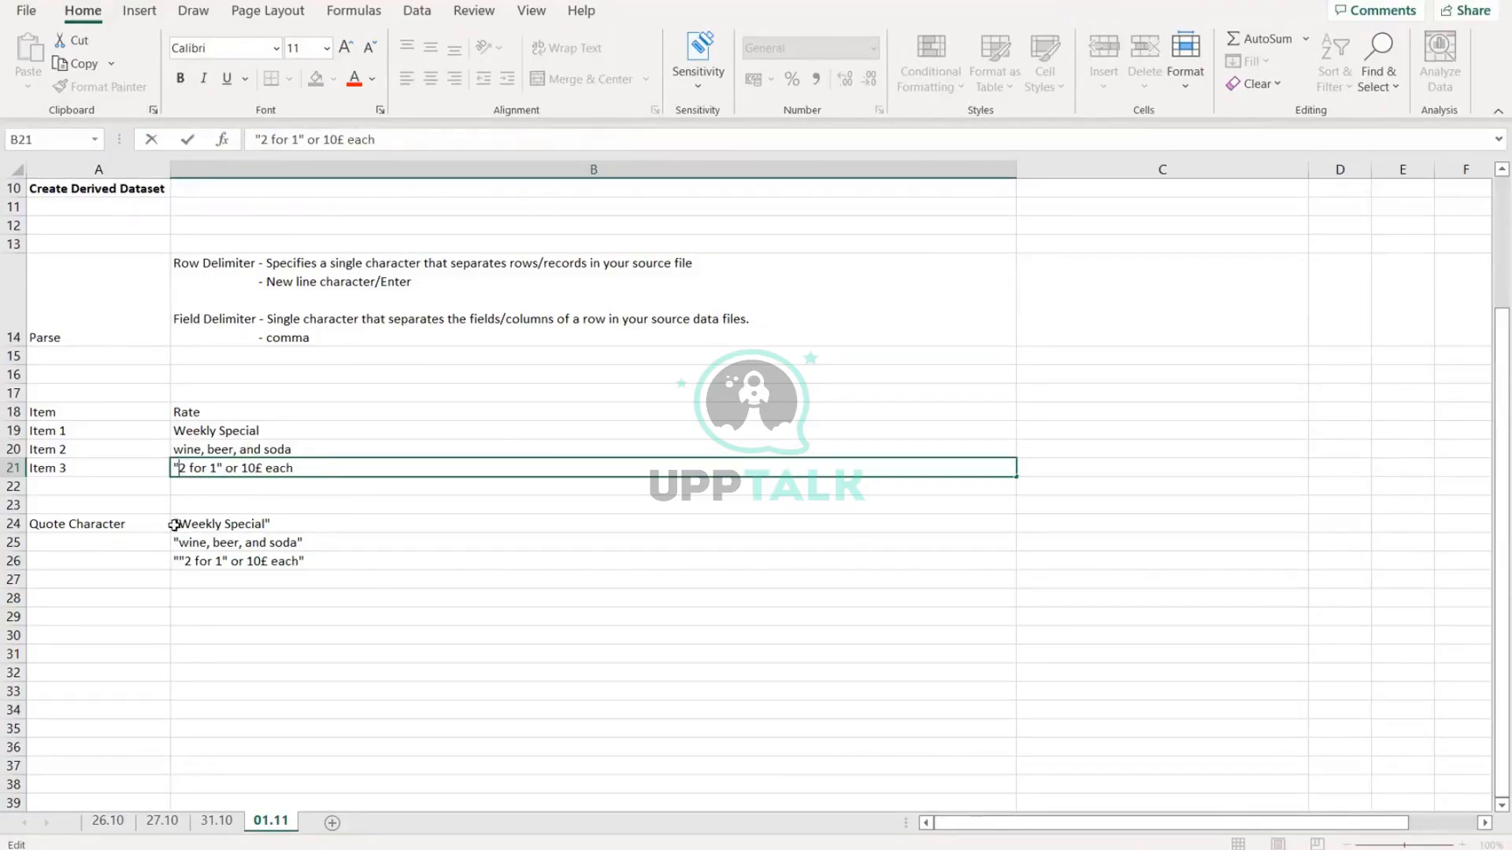
Step: Insert a forward slash before each inner double quotation mark around 2 for 1 in B26
double_click(177, 556)
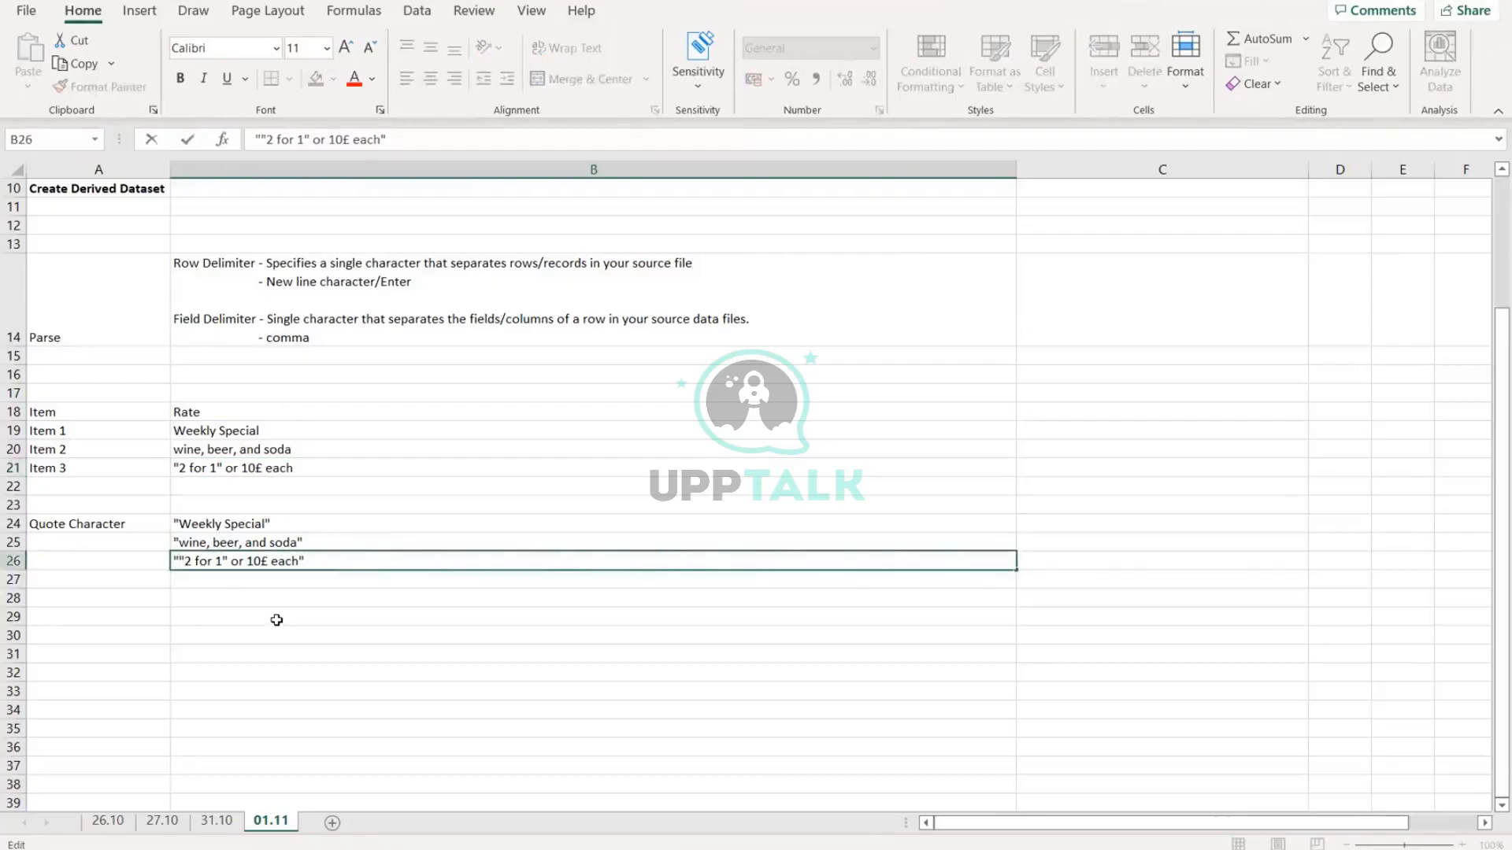
type("/")
key("Return")
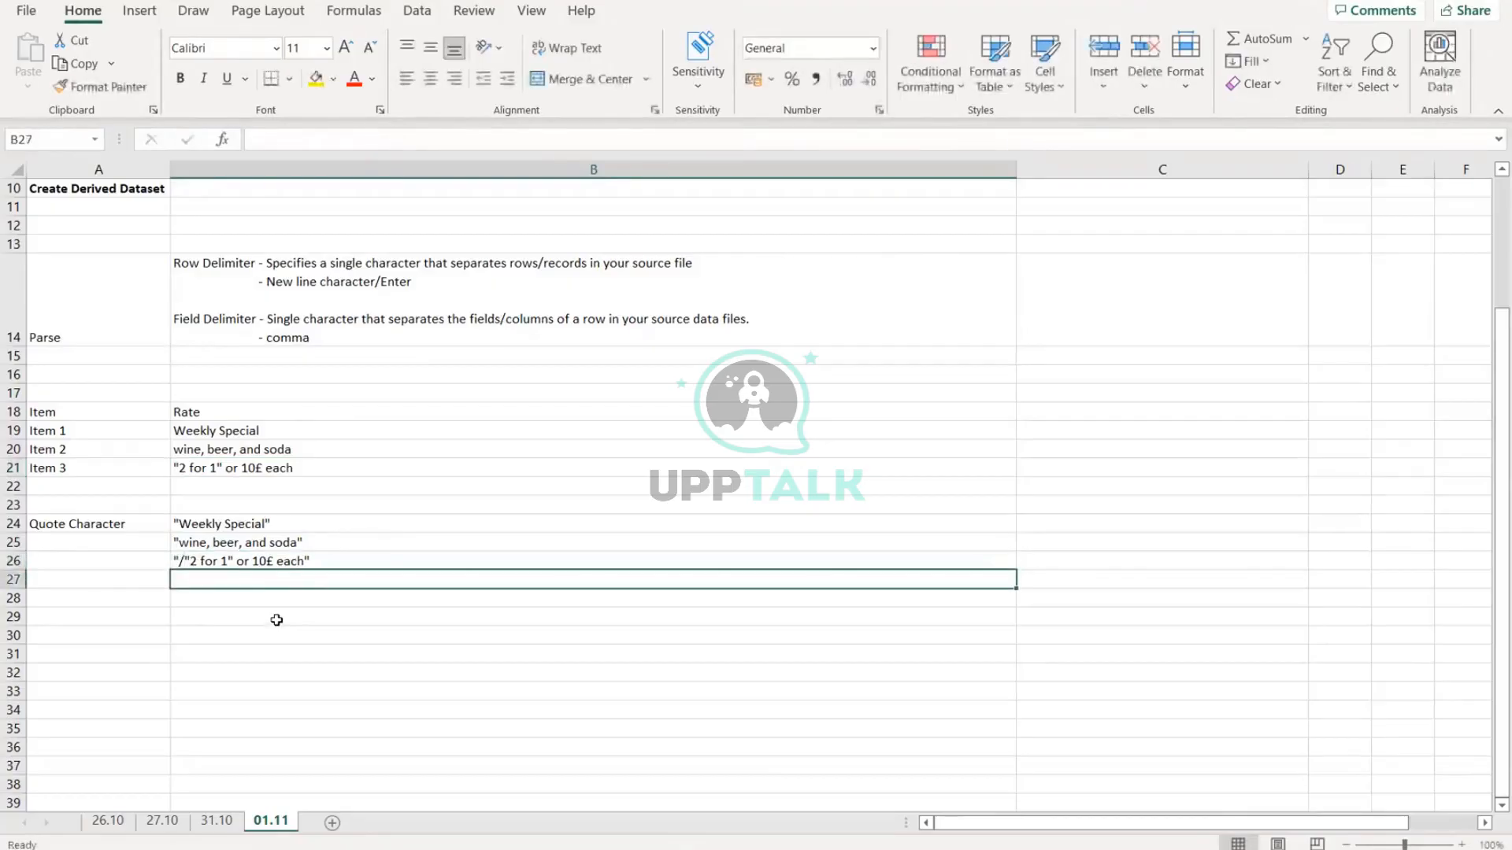
double_click(226, 561)
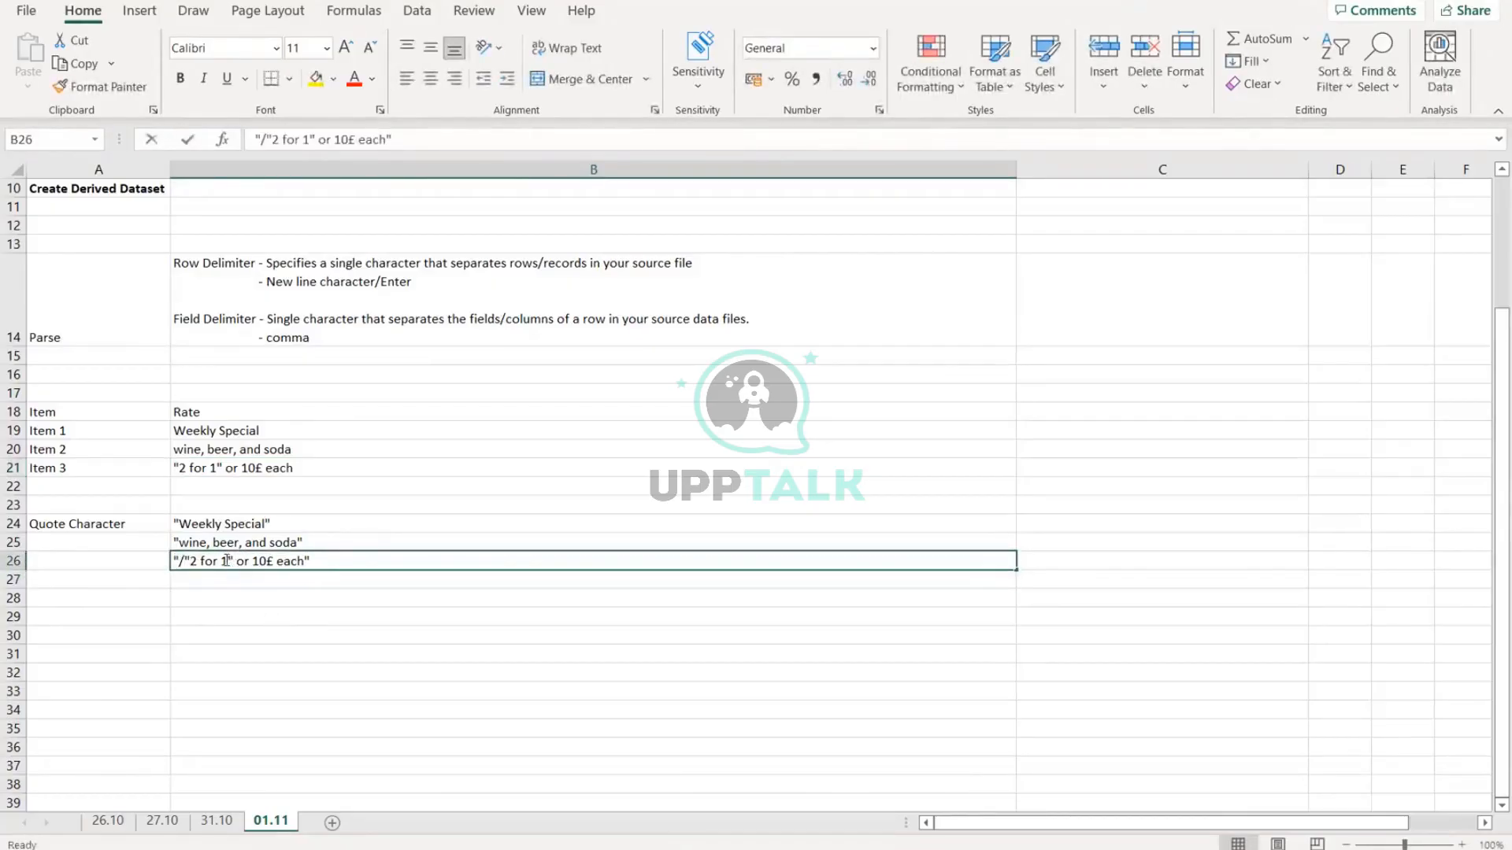
type("/")
key("Return")
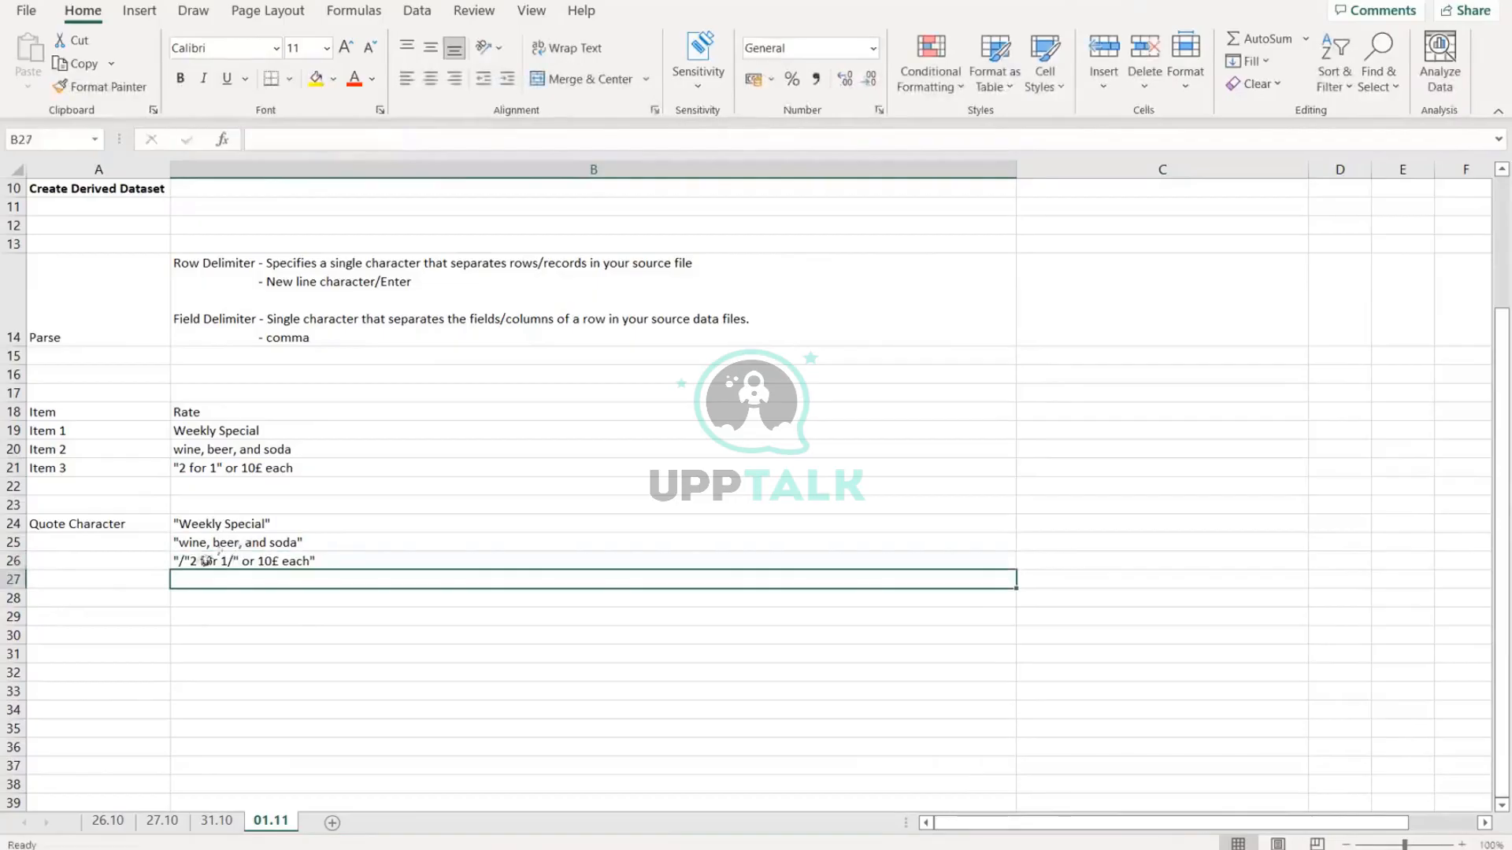
Step: Examine the slash and quotation mark after 2 for 1 in B26, and compare them with Workday's Escape Character setting
double_click(238, 561)
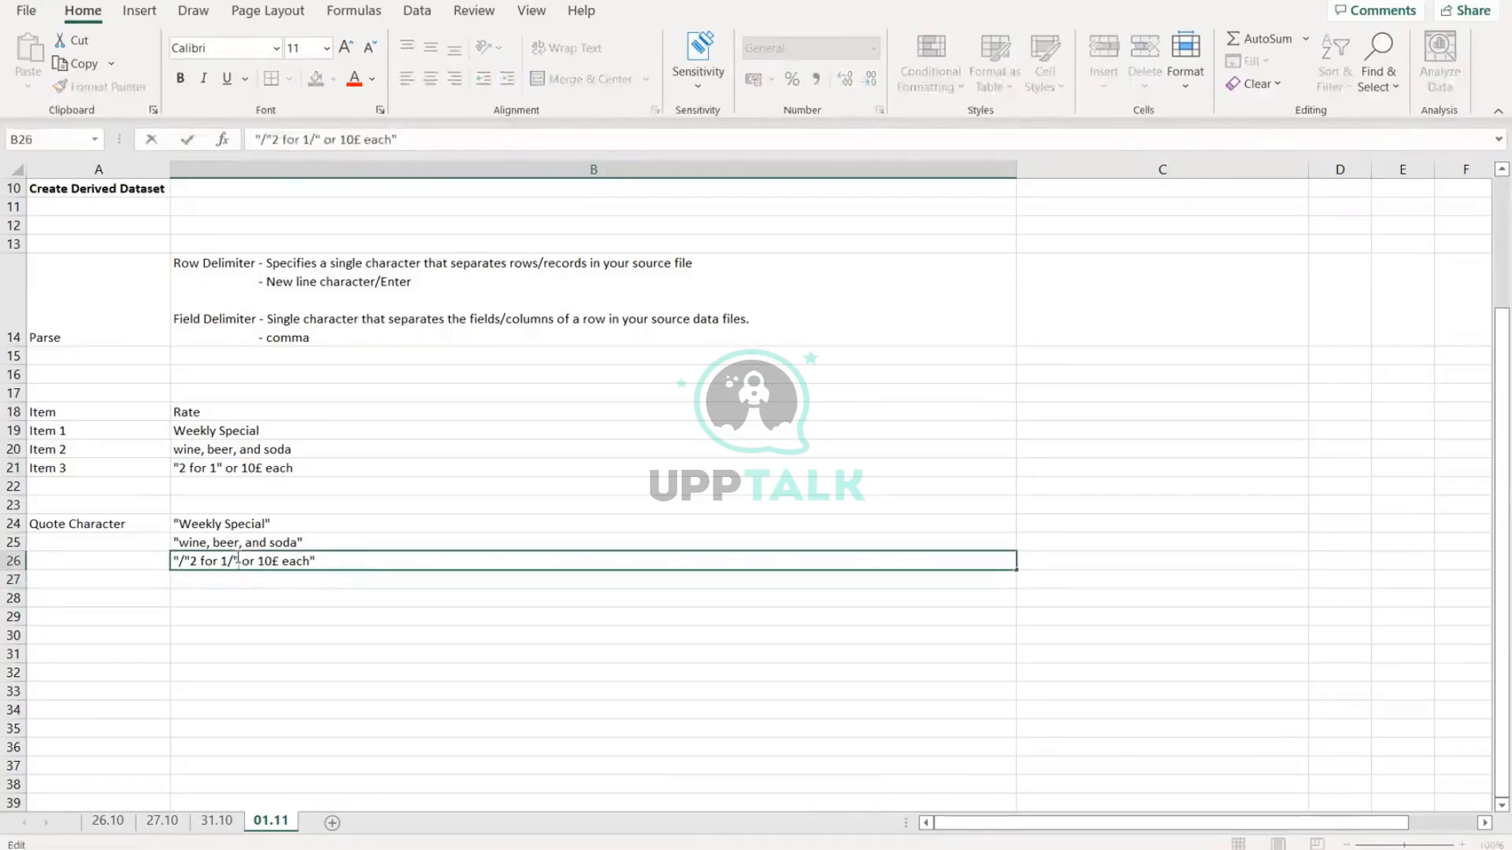
left_click_drag(238, 560, 234, 561)
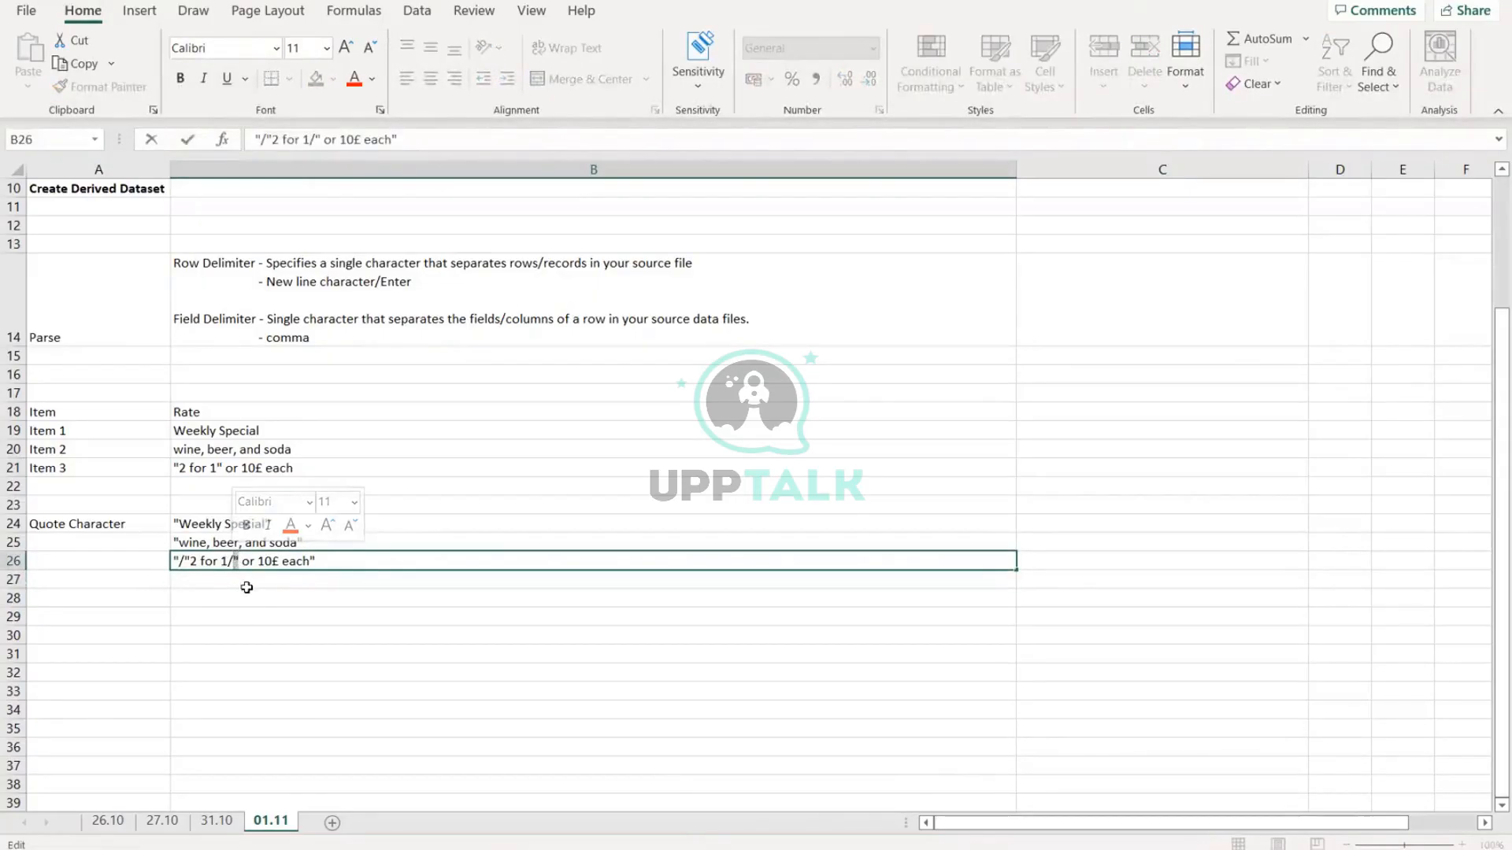
left_click_drag(235, 560, 230, 561)
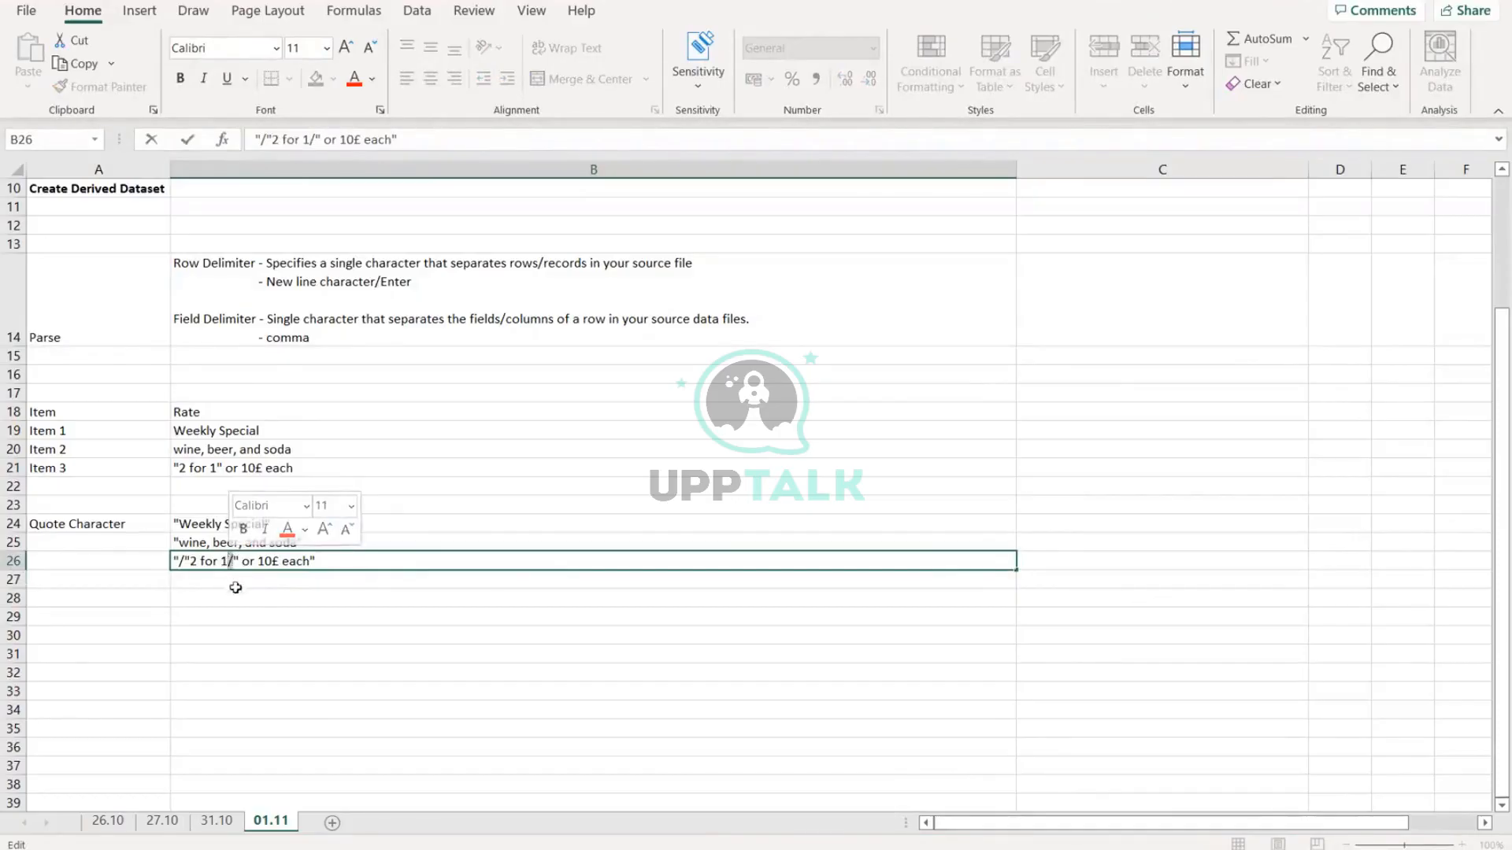
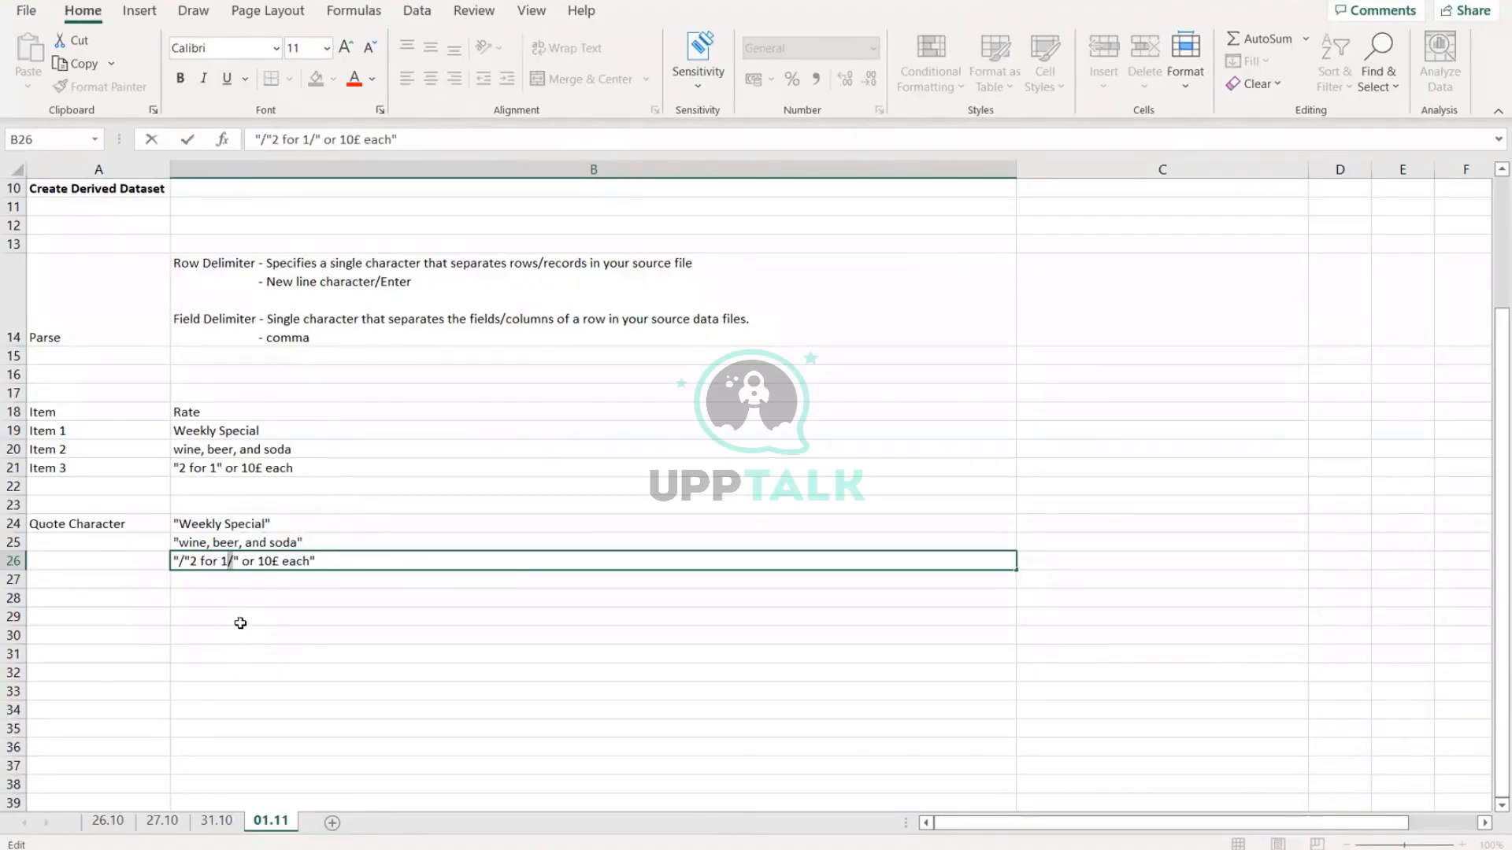
key("alt+Tab")
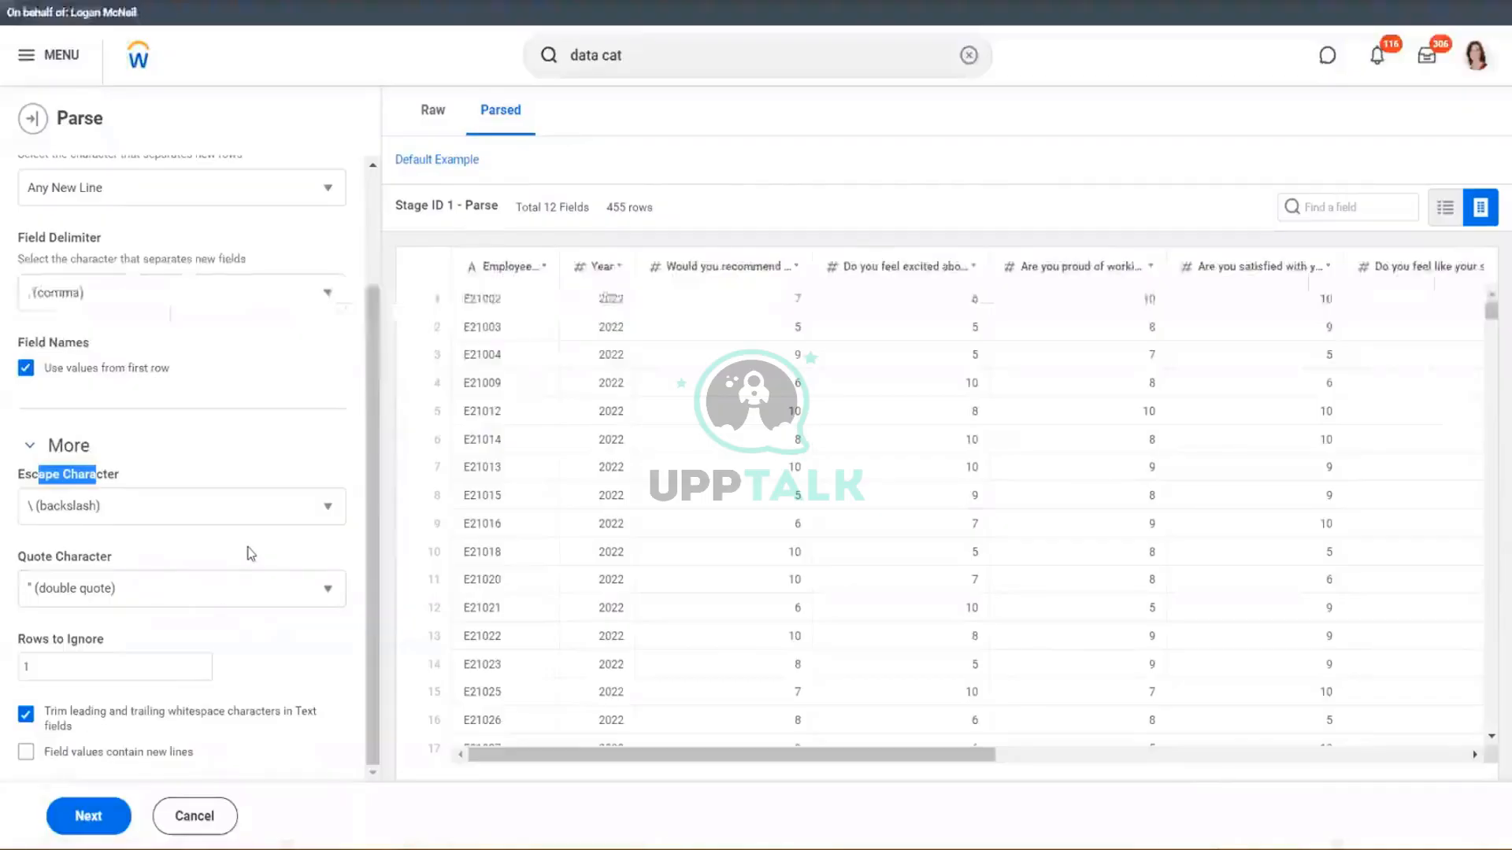
Step: Switch to Excel and add below the Field Delimiter note in B14: "Escape Character - Specifies a single character used to escape the quote character"
key("alt+Tab")
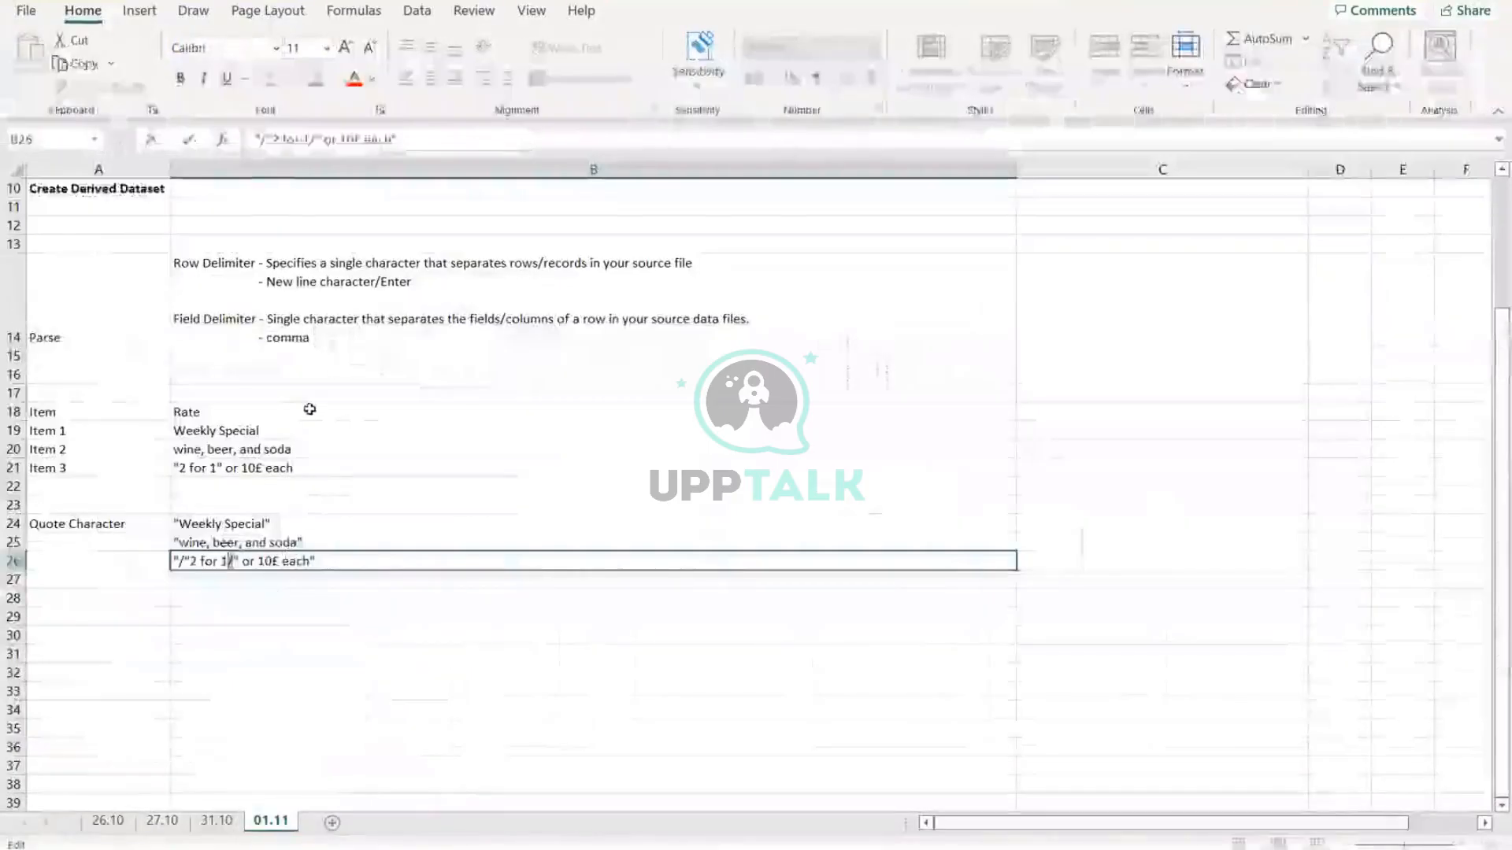
left_click(307, 411)
double_click(340, 335)
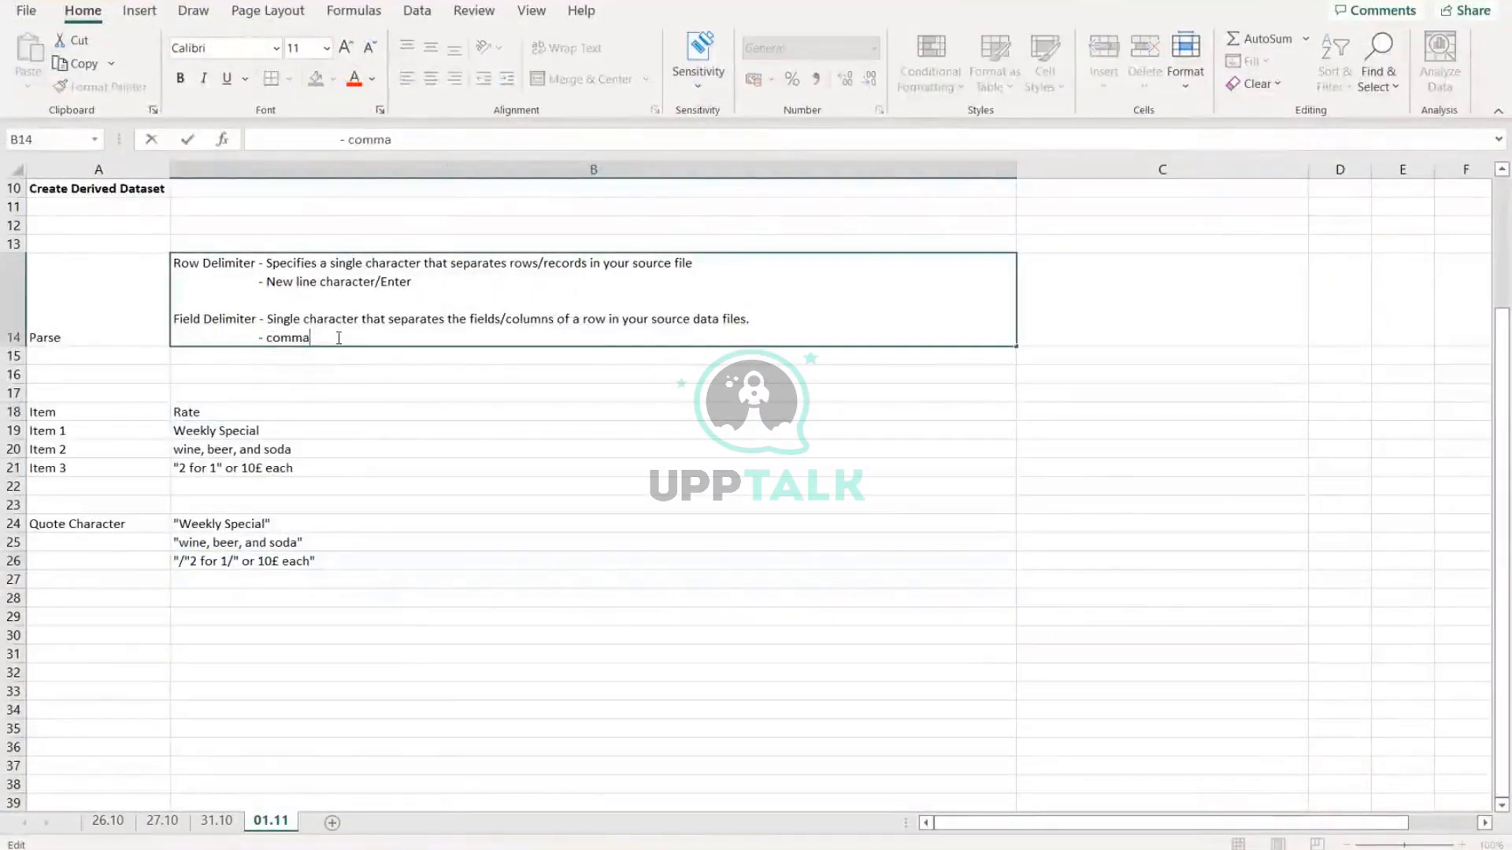
key("alt+Return")
type("Escat")
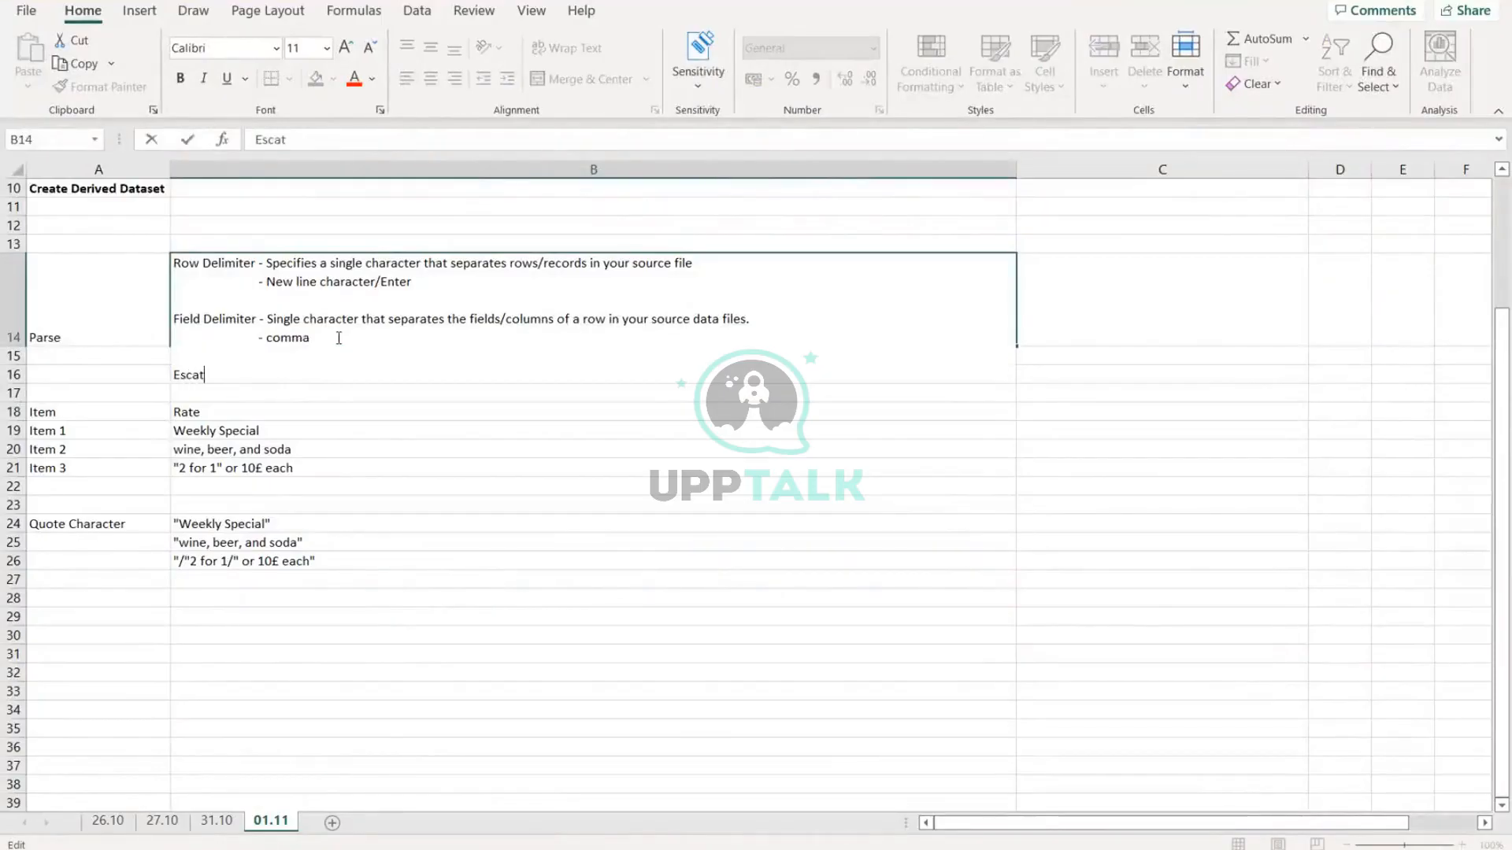
key("BackSpace")
type("pe Character - Spec")
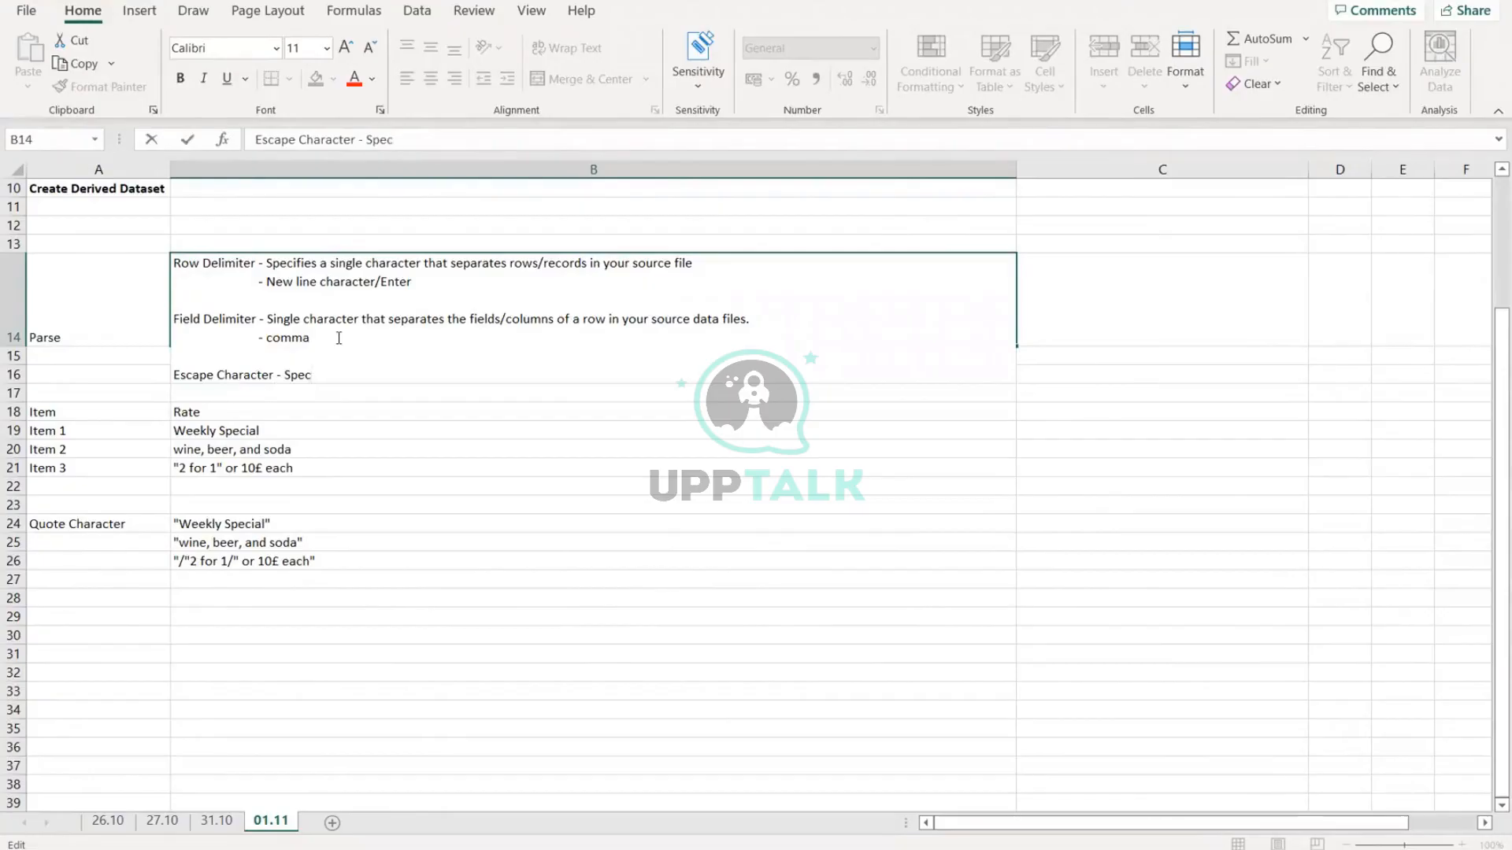
type("iifies a single chara")
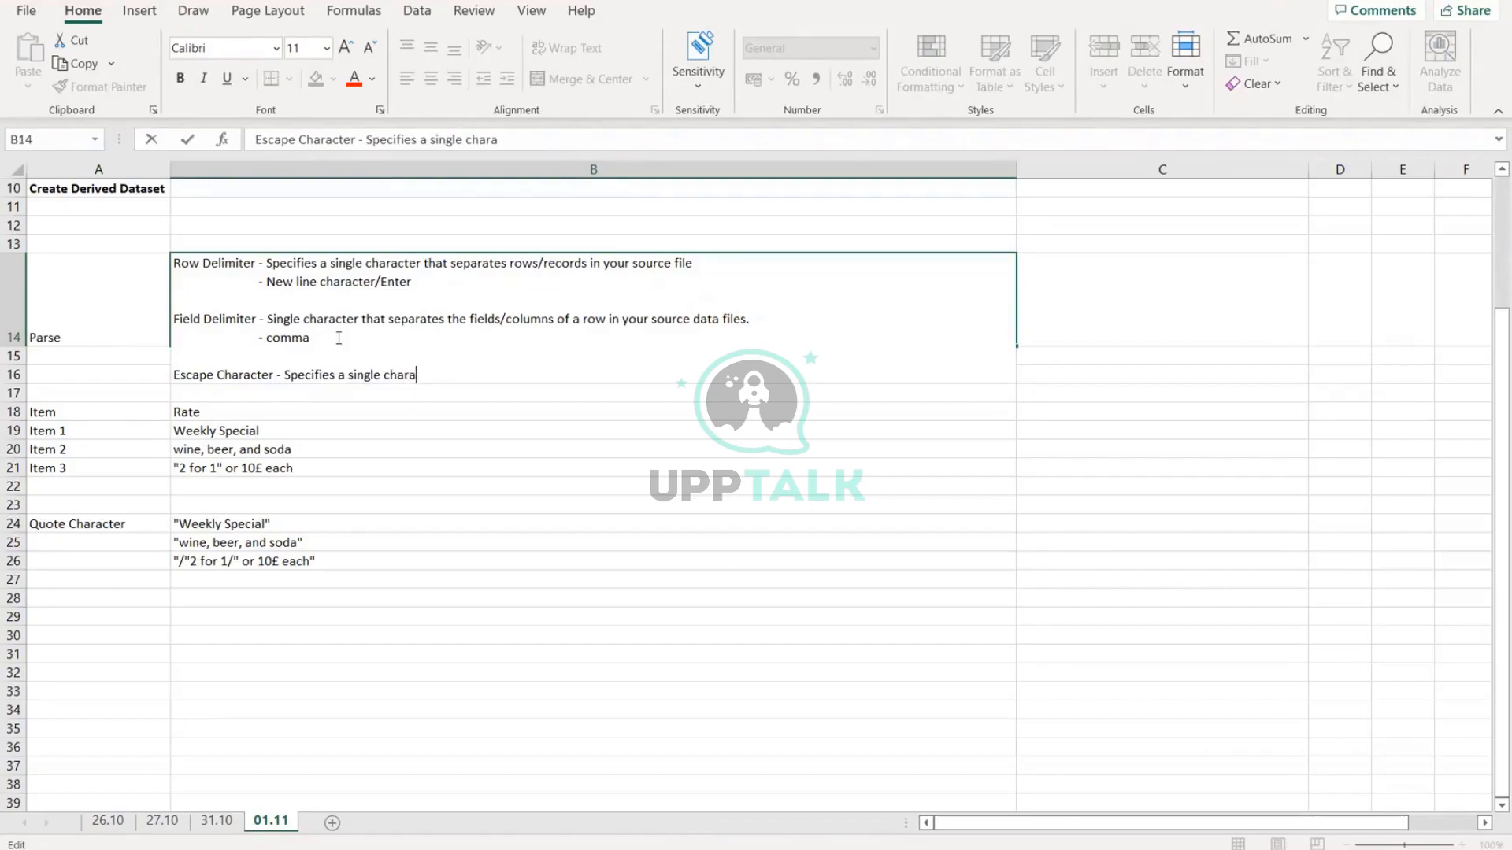
type("cter used to escape the ")
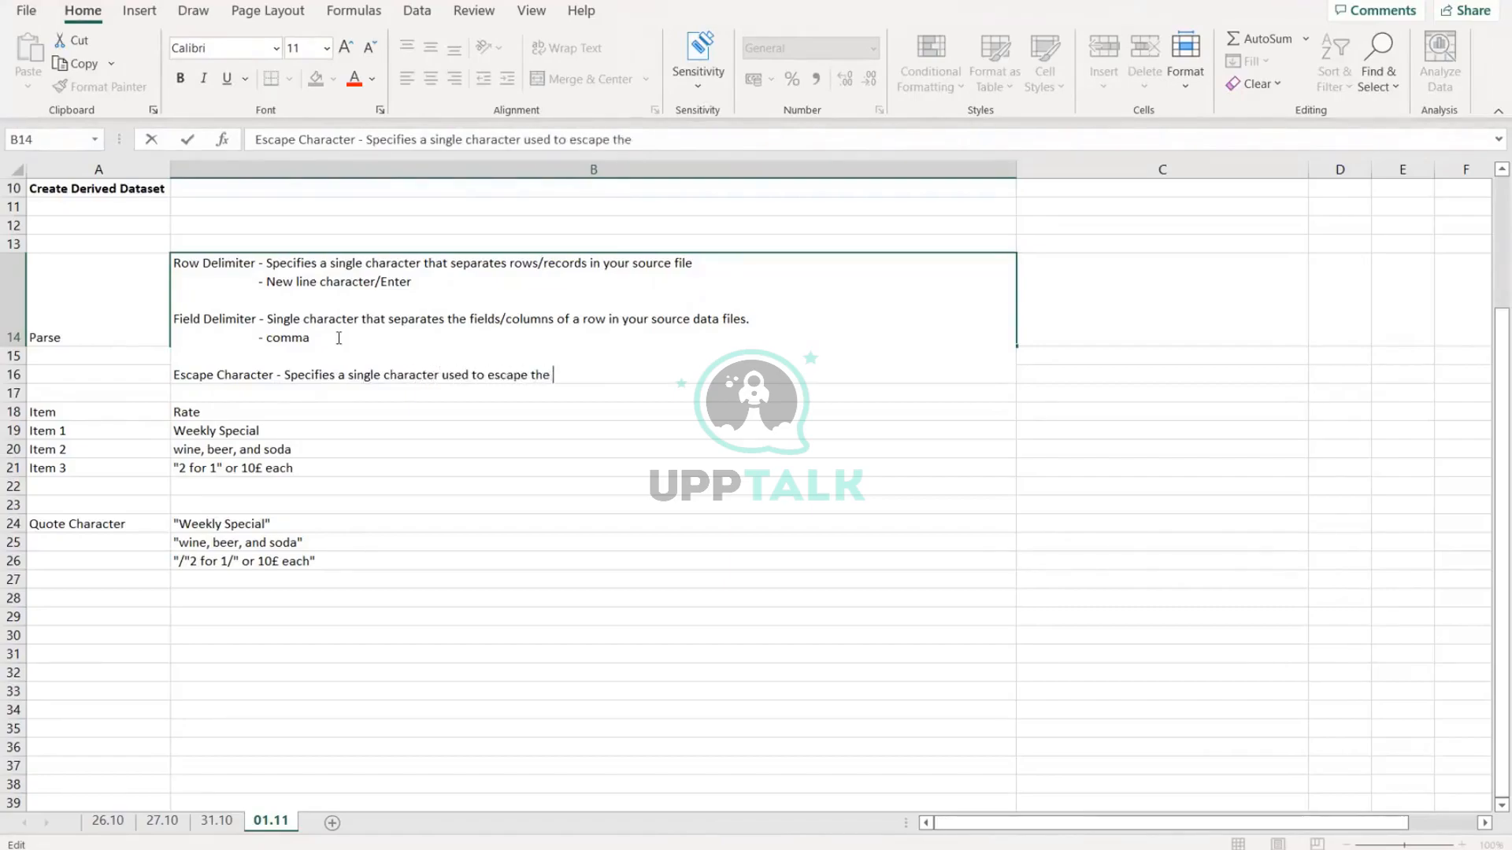
type("quote cha")
type("acter")
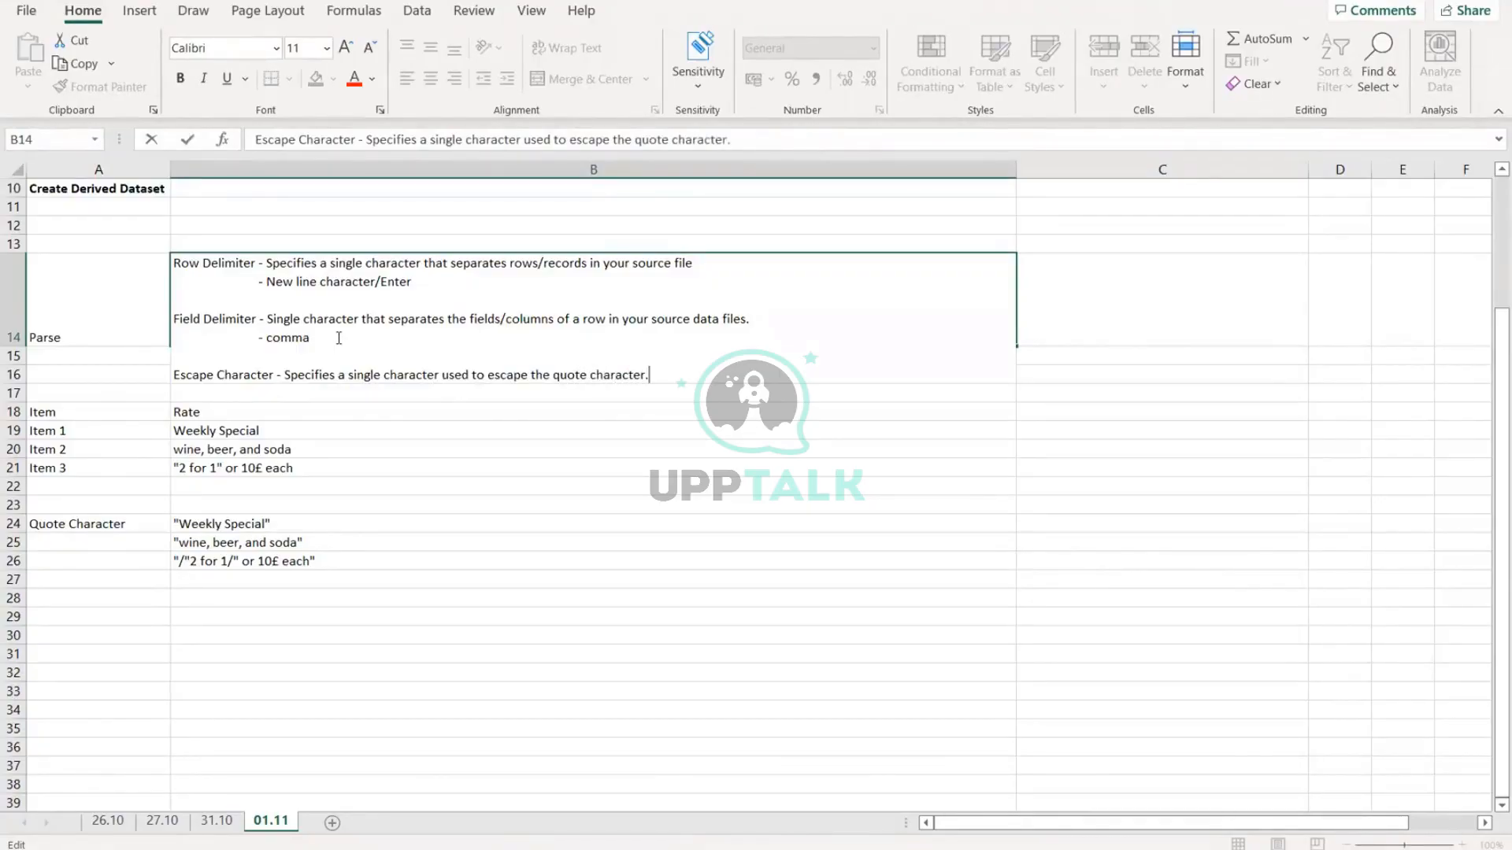
Step: Extend the Escape Character note in B14 with "If your data contains quote character as data, those characters must be escaped"
type(". If your data contact")
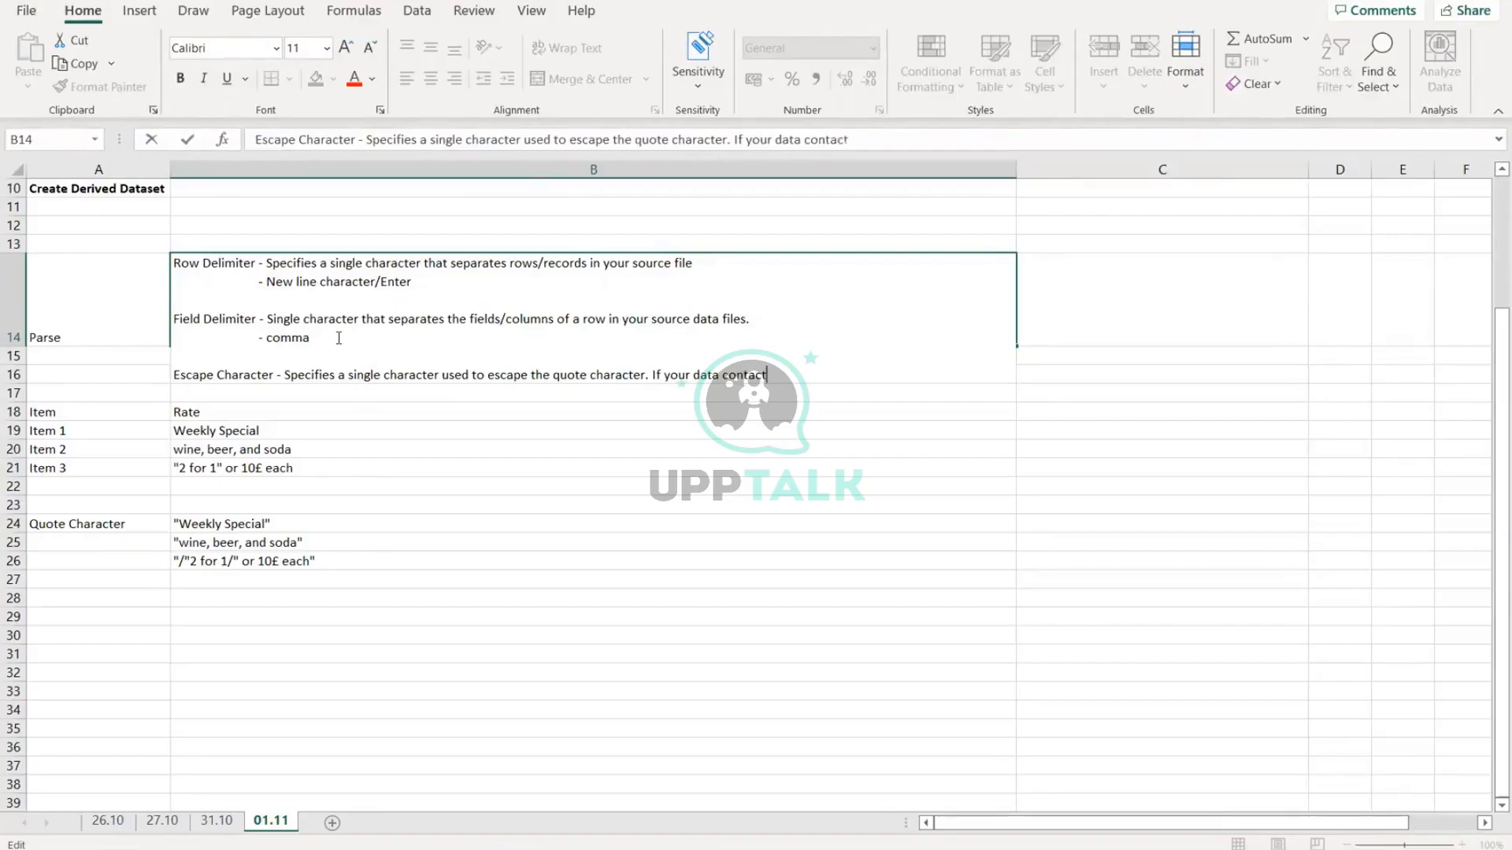
key("BackSpace")
key("BackSpace")
type("ins quote char")
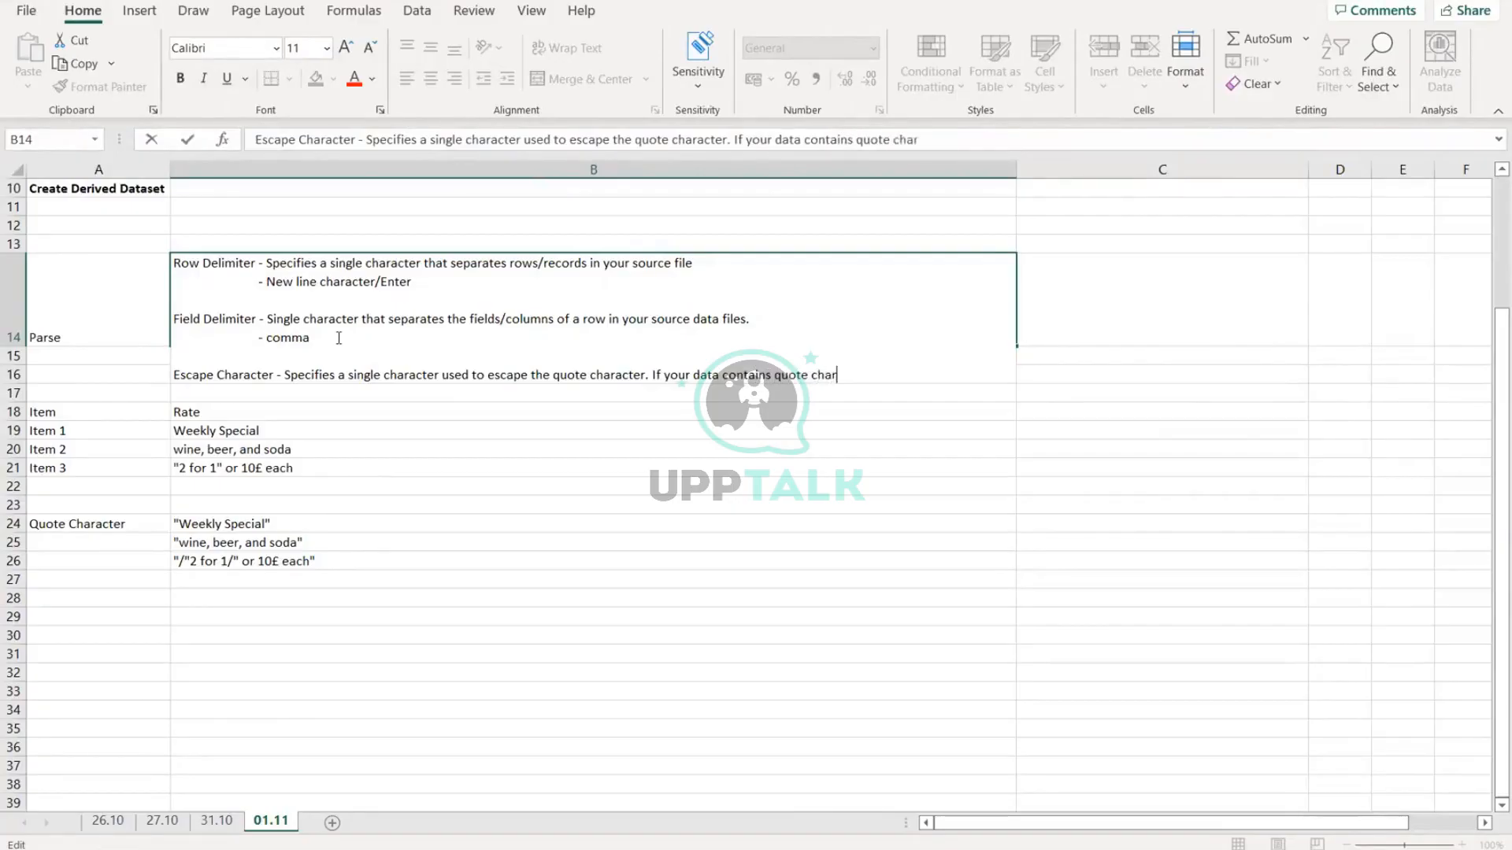
type("acter as data")
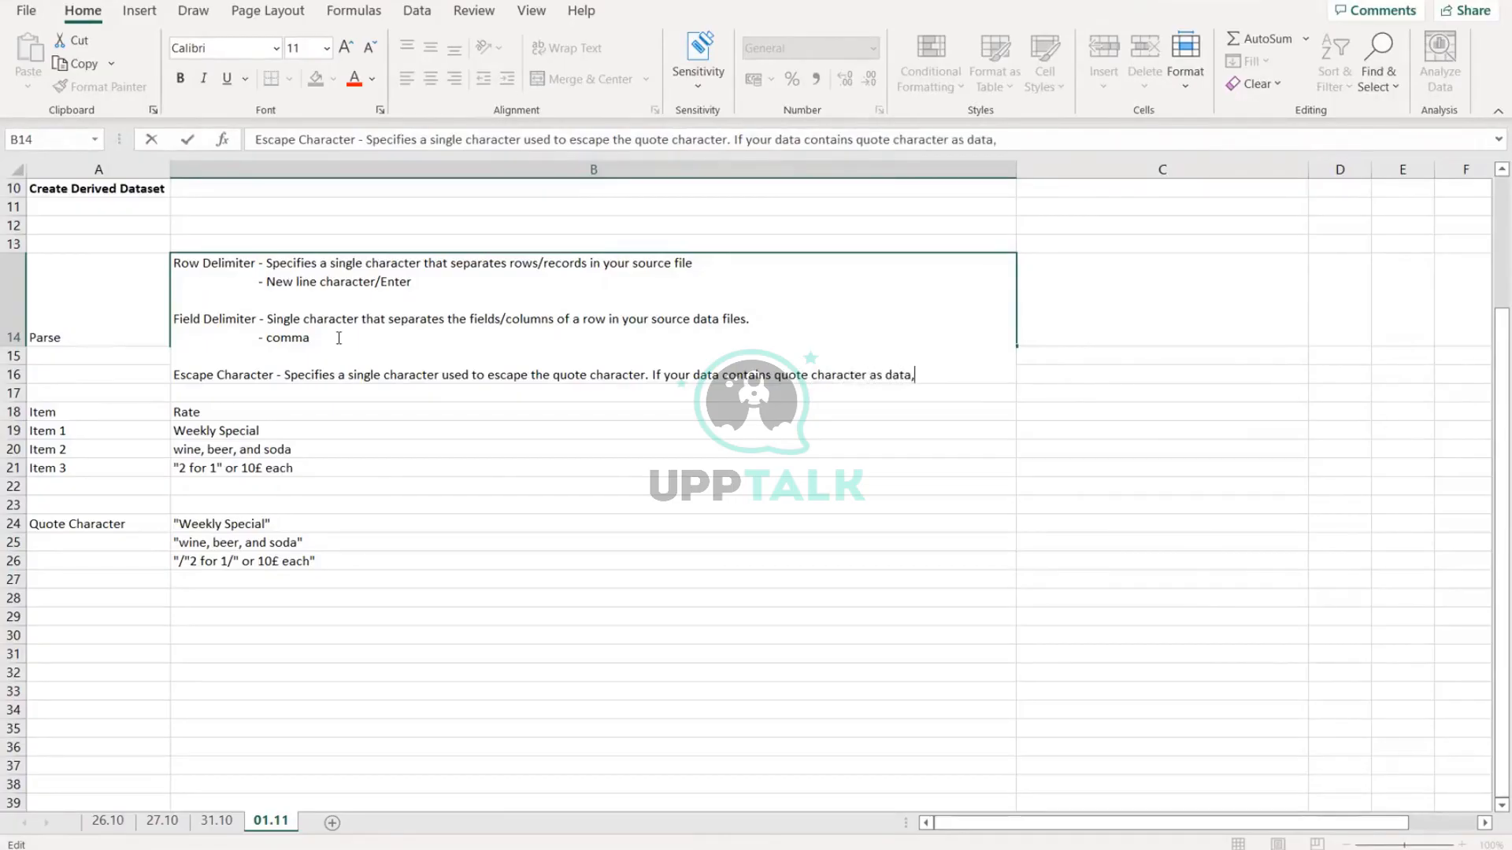
type(", those charac")
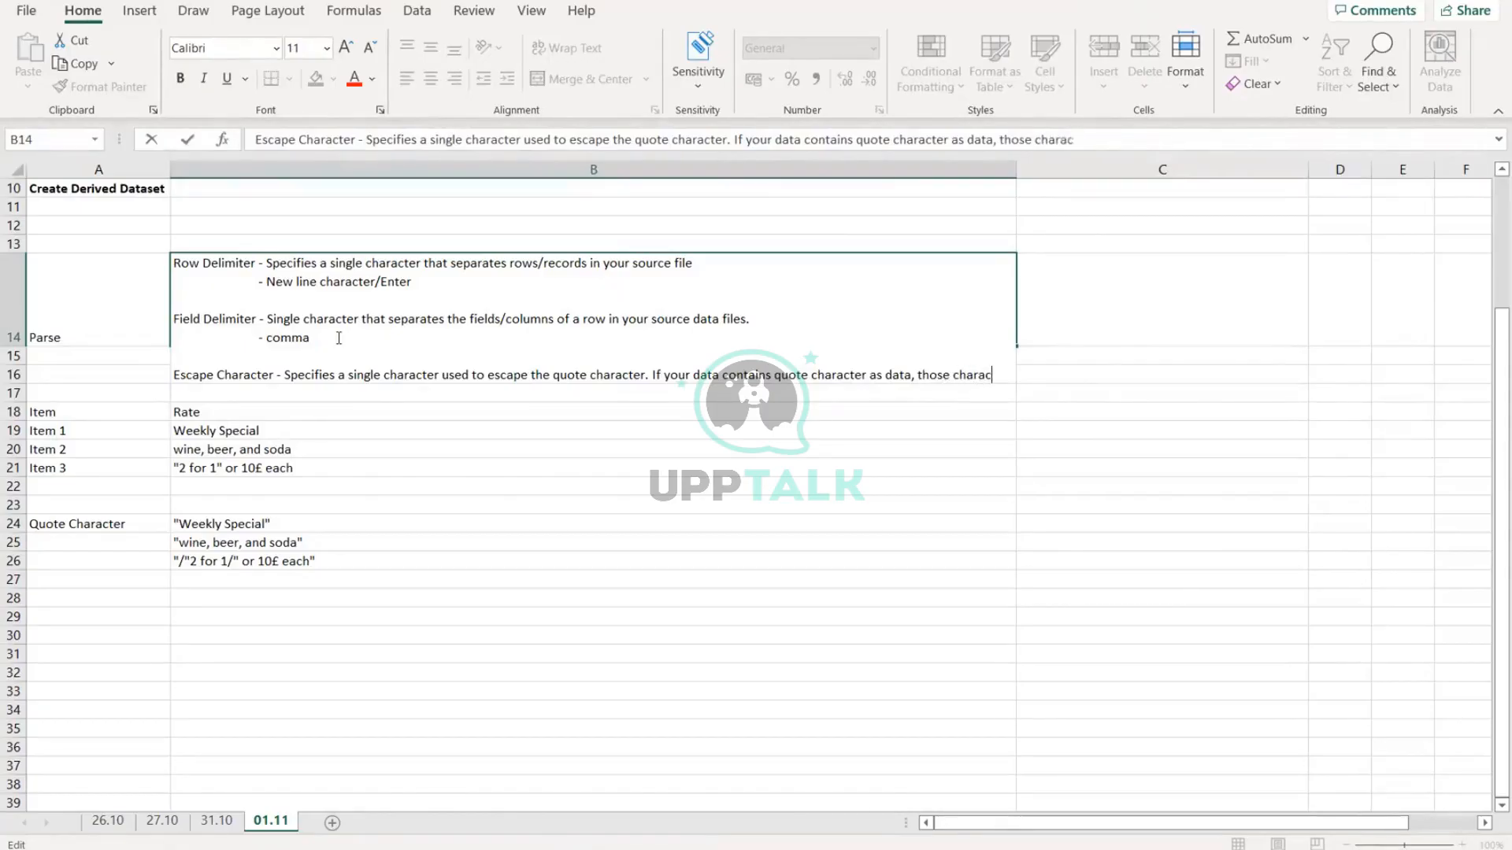
type("ters must be escaped ")
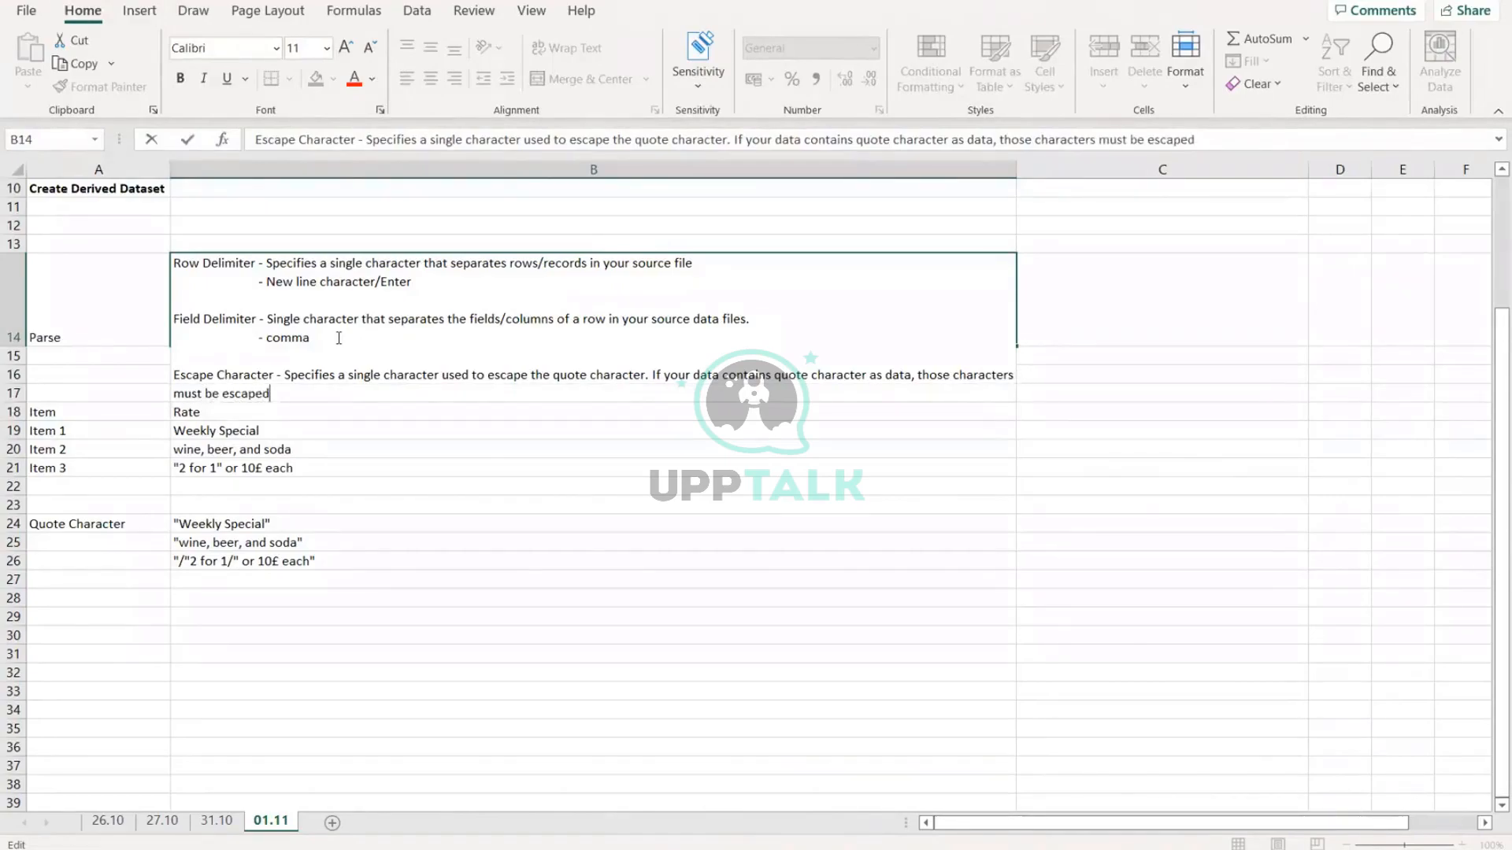
Step: Finish the Escape Character note in B14 with "and the entire field value must be enclosed with the quote character."
type("and the entire fiel")
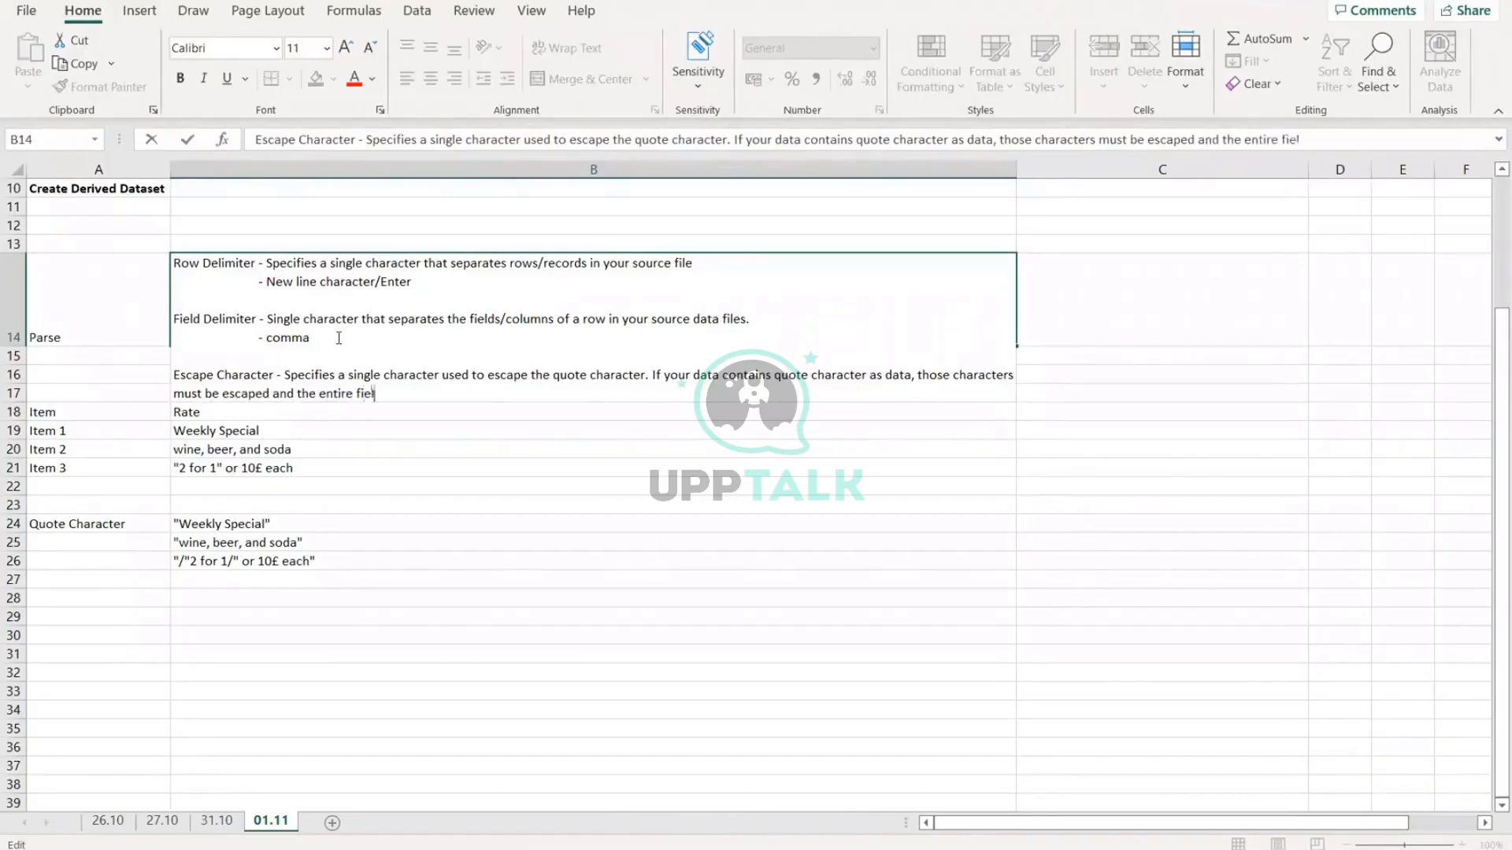
type("d value must b")
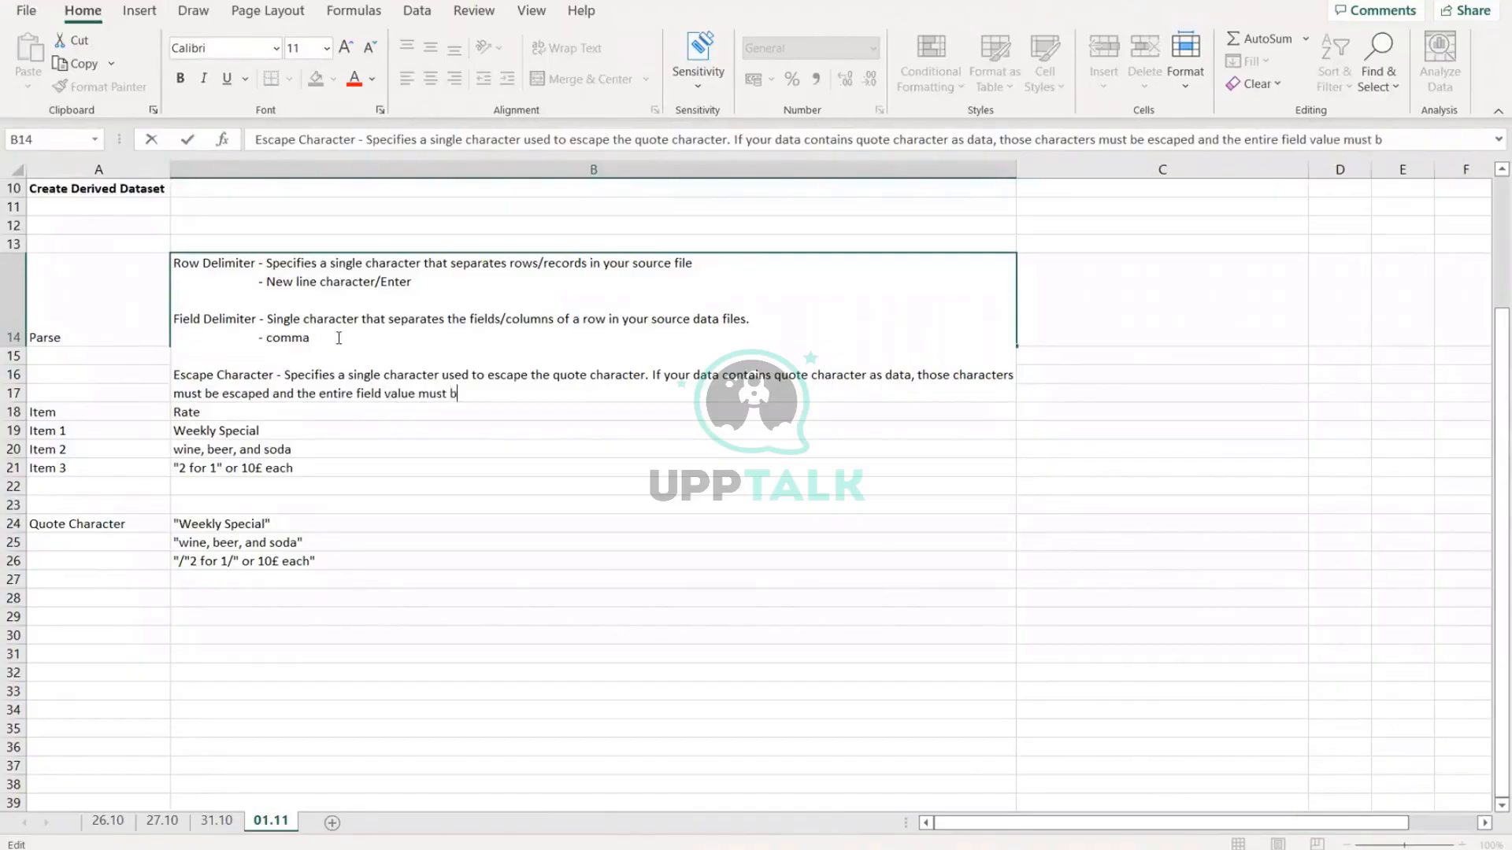
type("e enclosed with the qu")
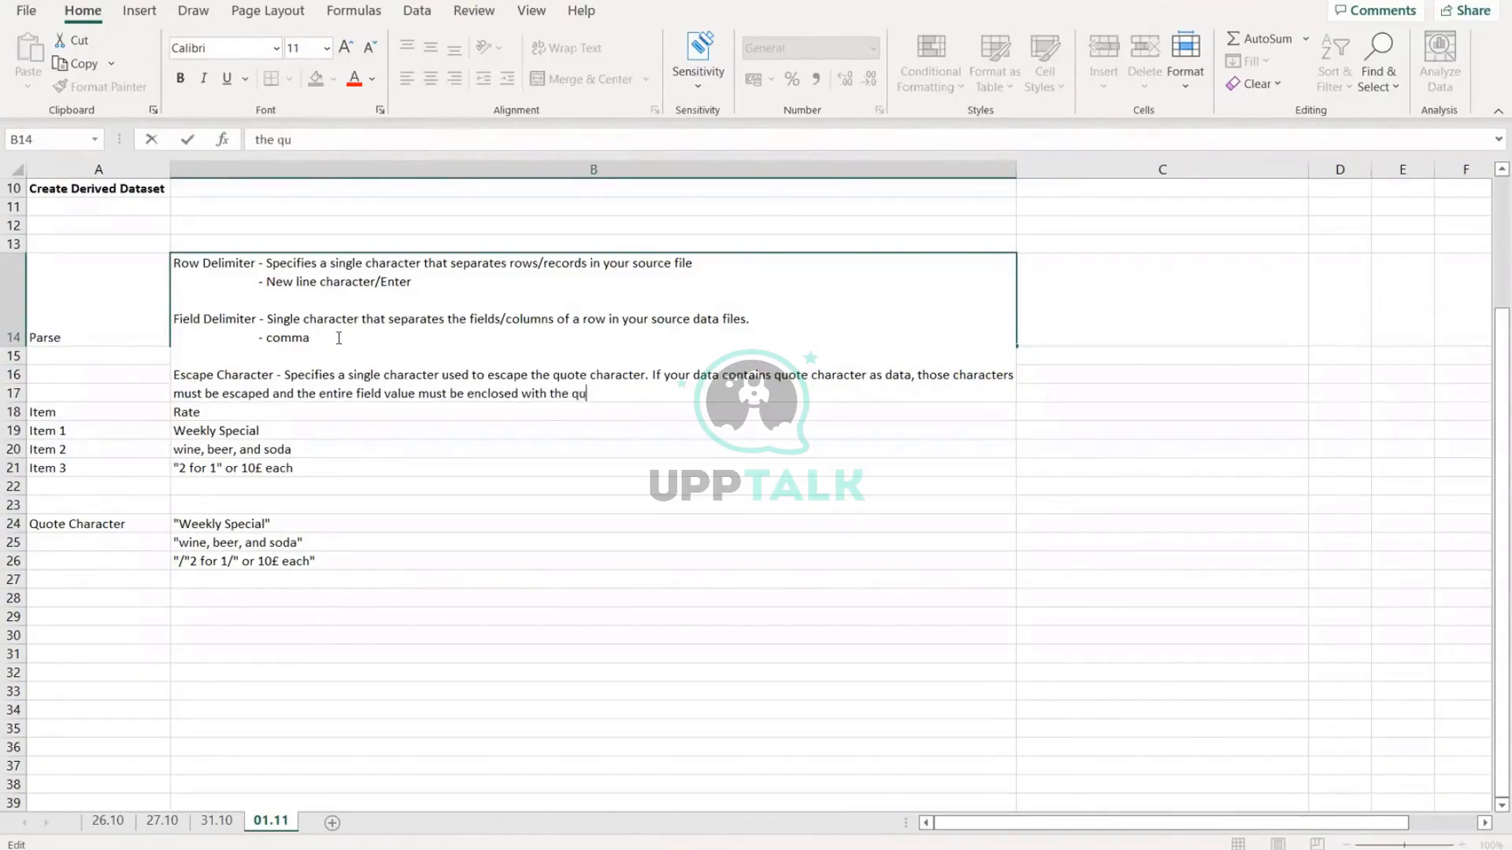
type("iote character.")
key("Return")
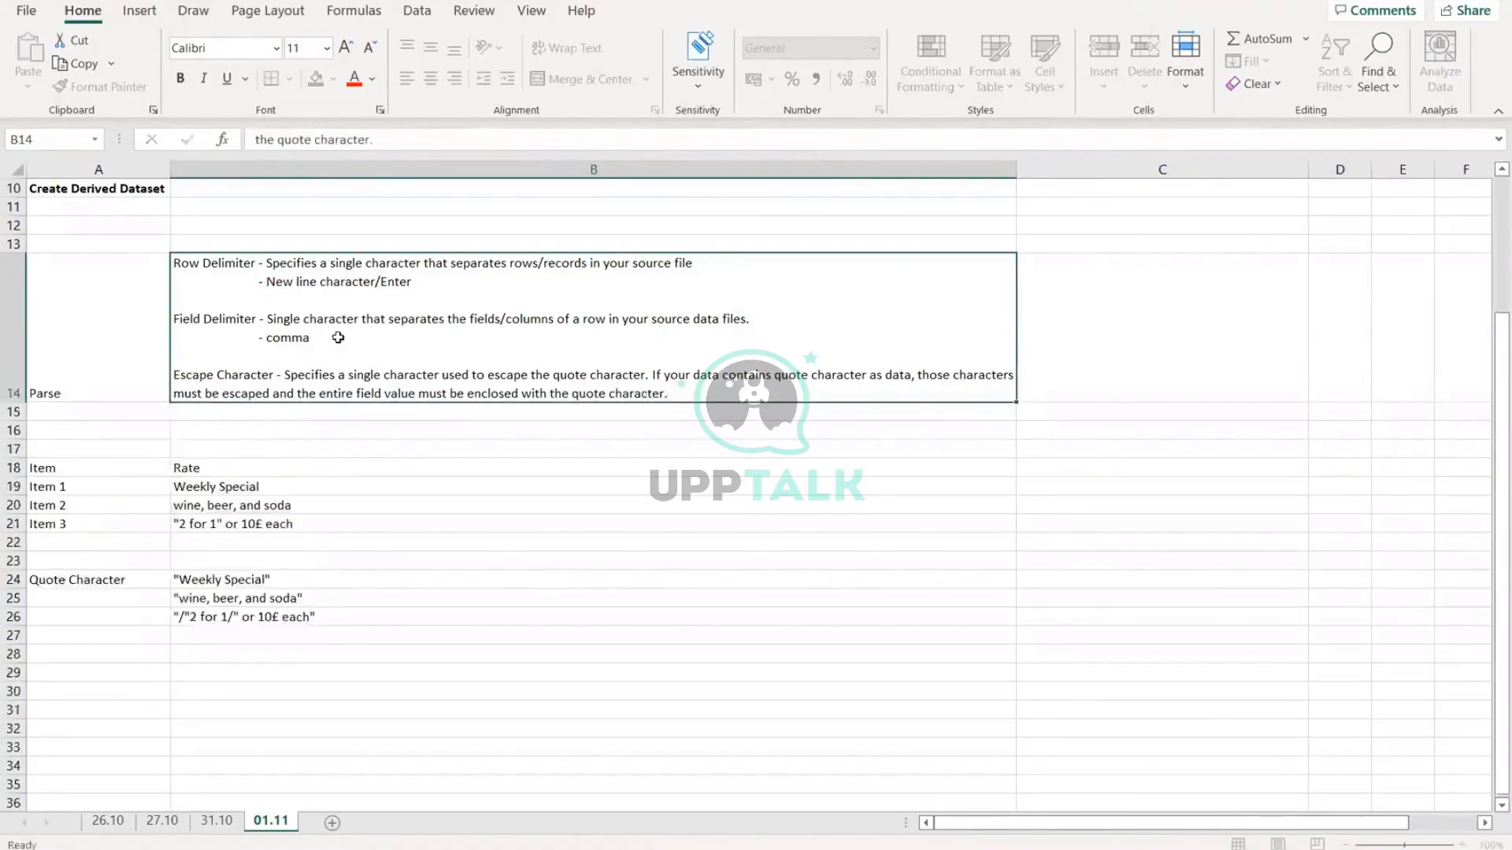
Step: Examine the escape slashes before the inner quotation marks and the enclosing quotation marks of the 2 for 1 rate in B26
double_click(189, 616)
double_click(182, 618)
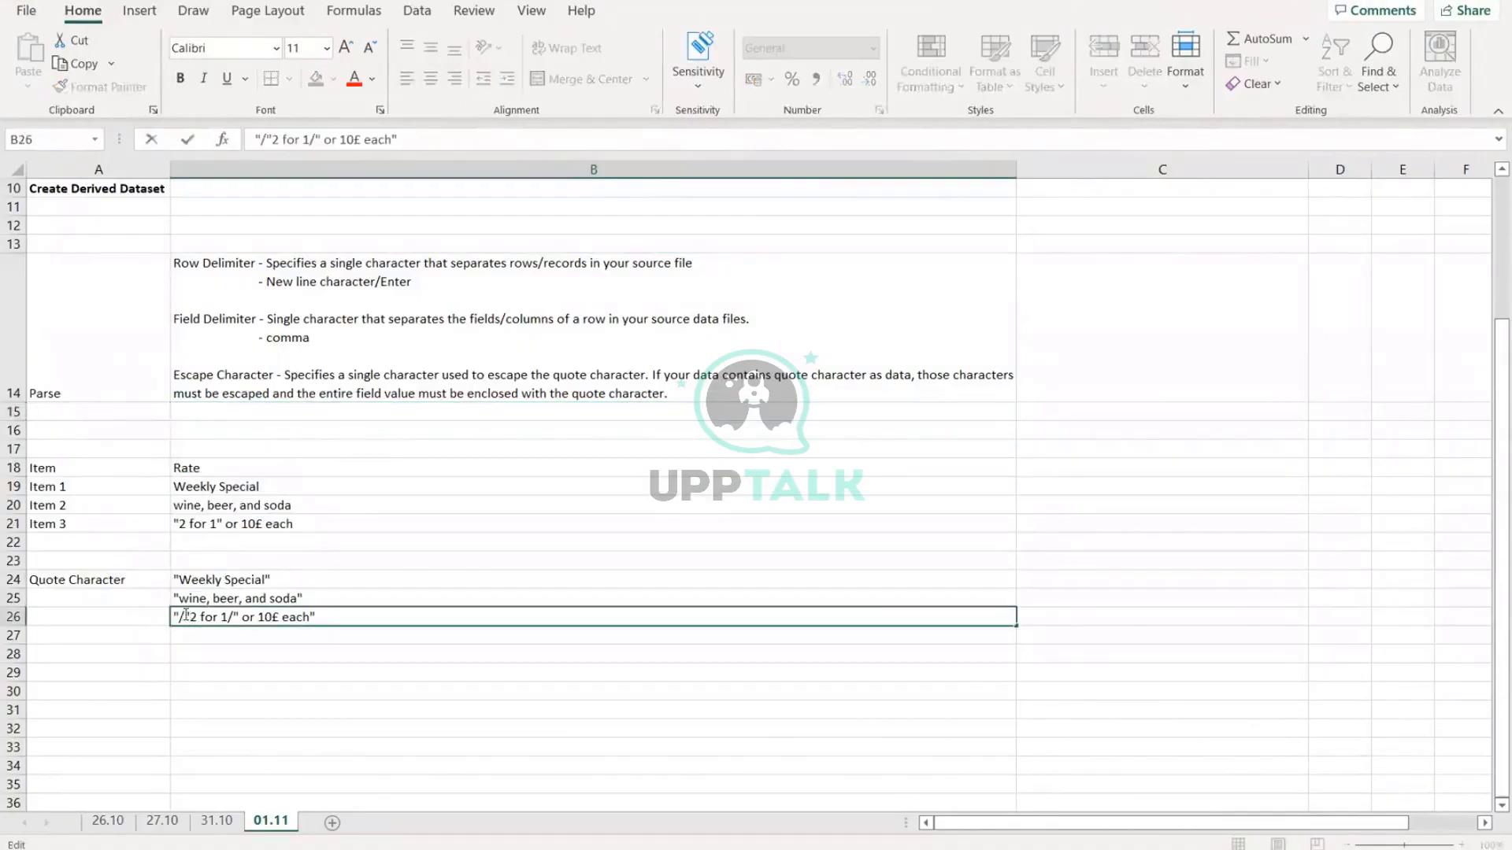
double_click(189, 616)
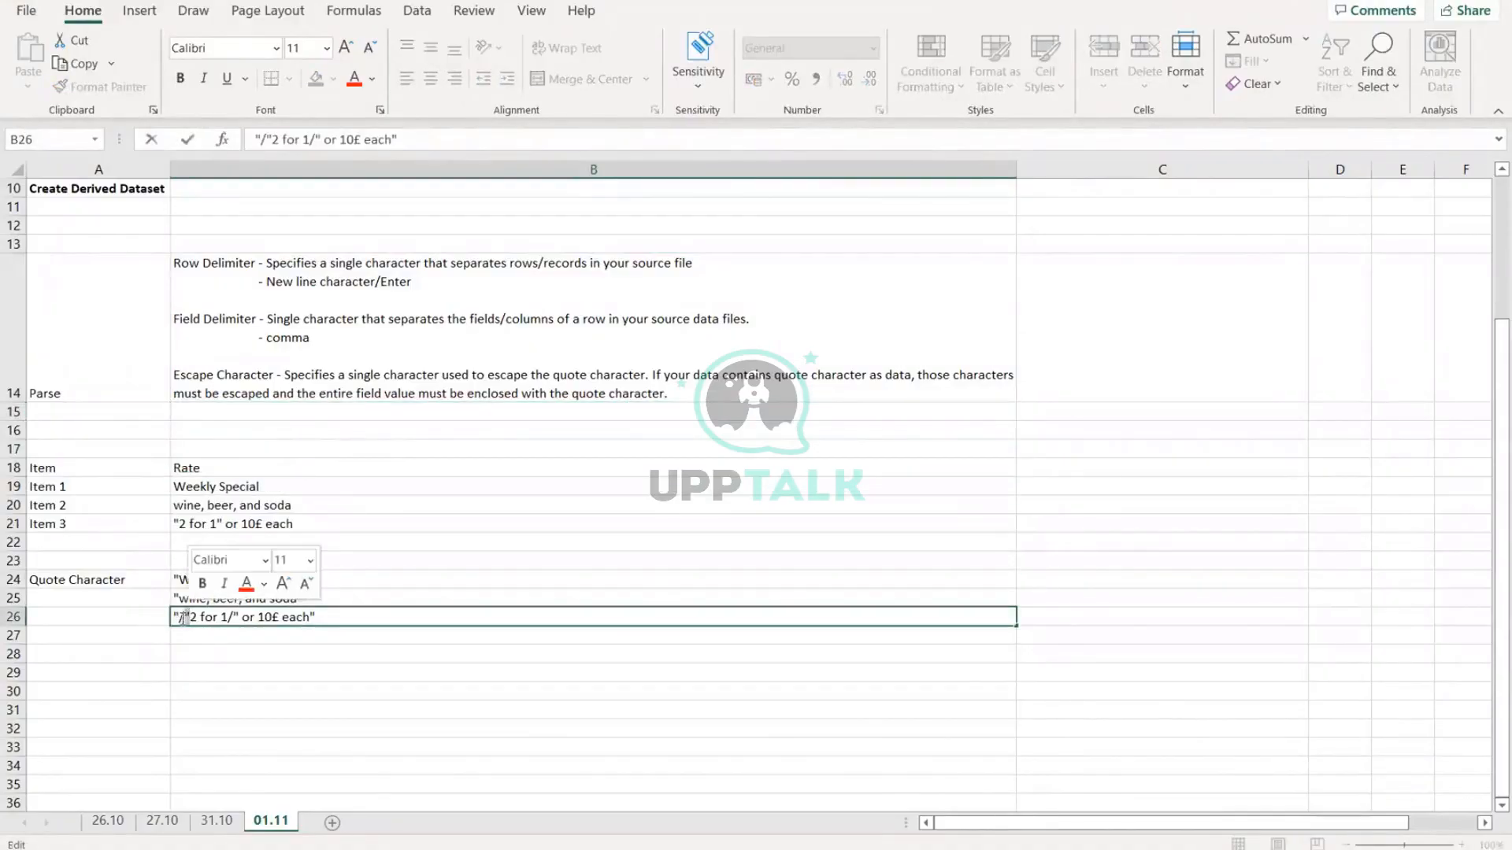
left_click_drag(184, 619, 179, 620)
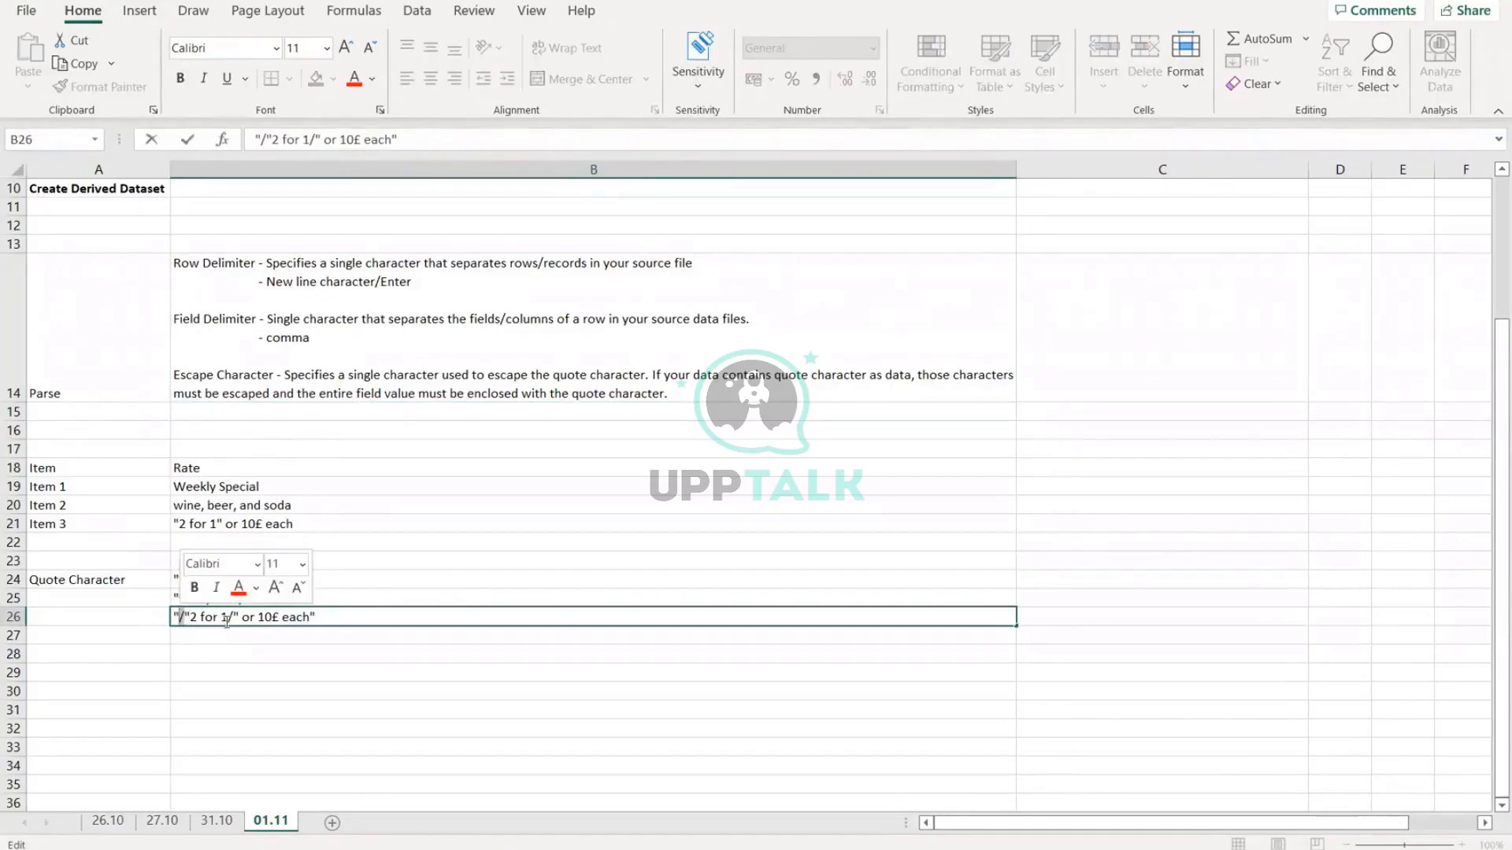
left_click_drag(316, 617, 174, 617)
left_click(180, 619)
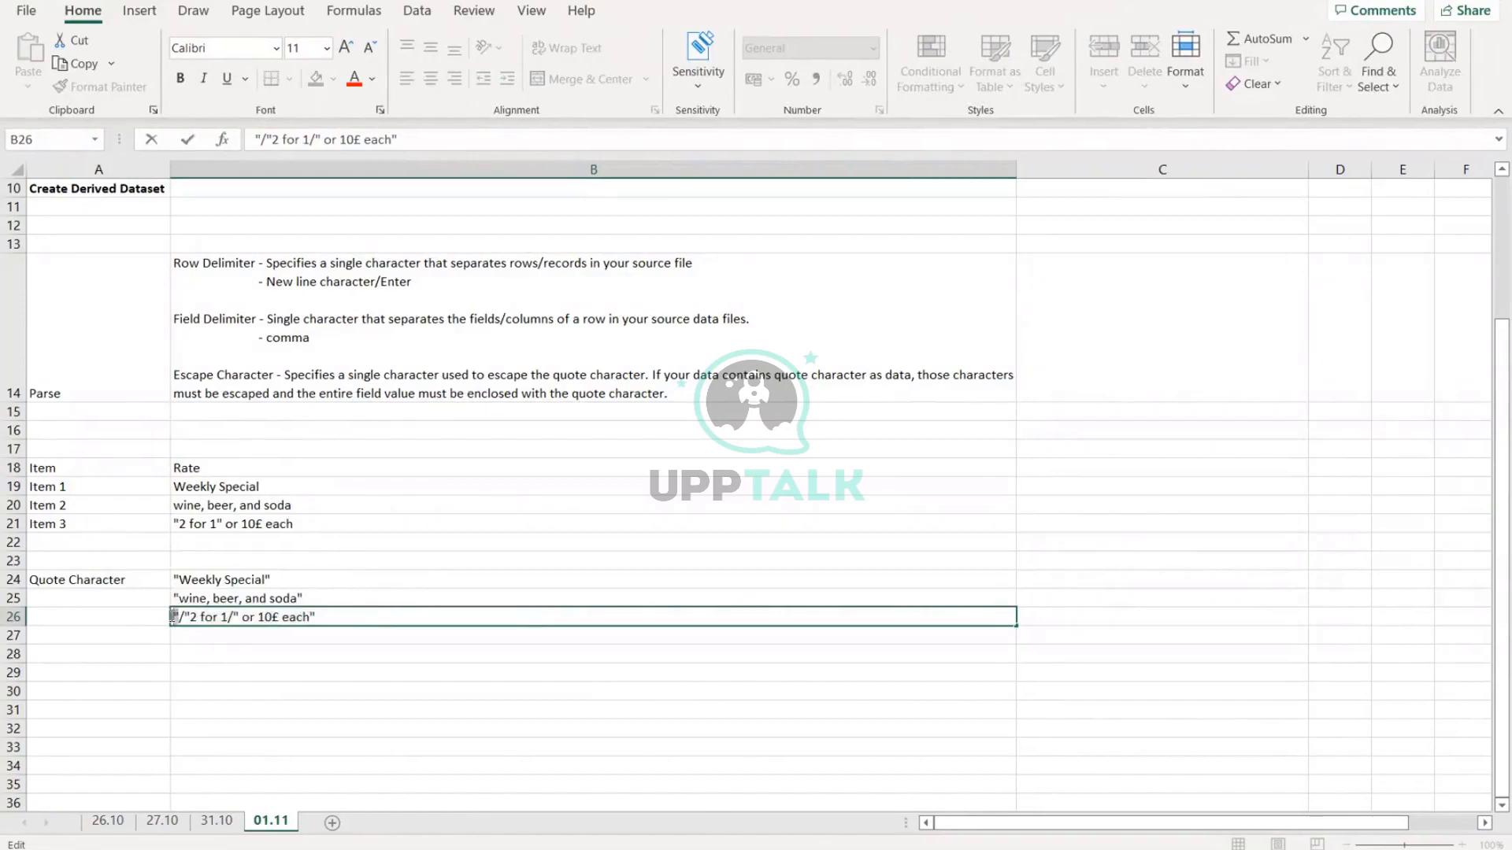
left_click(673, 385)
double_click(334, 615)
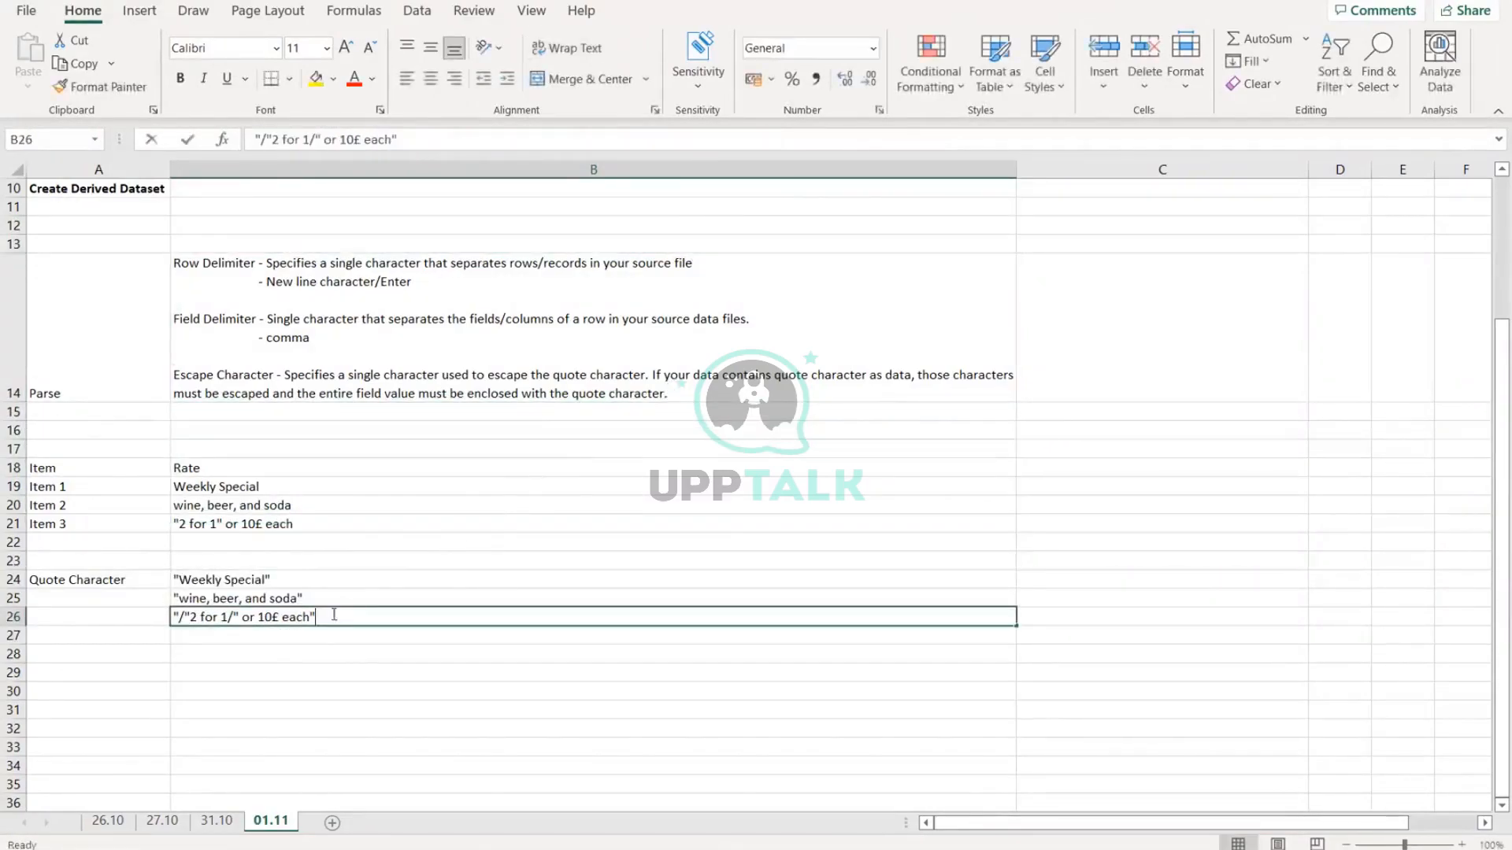
left_click_drag(317, 617, 310, 617)
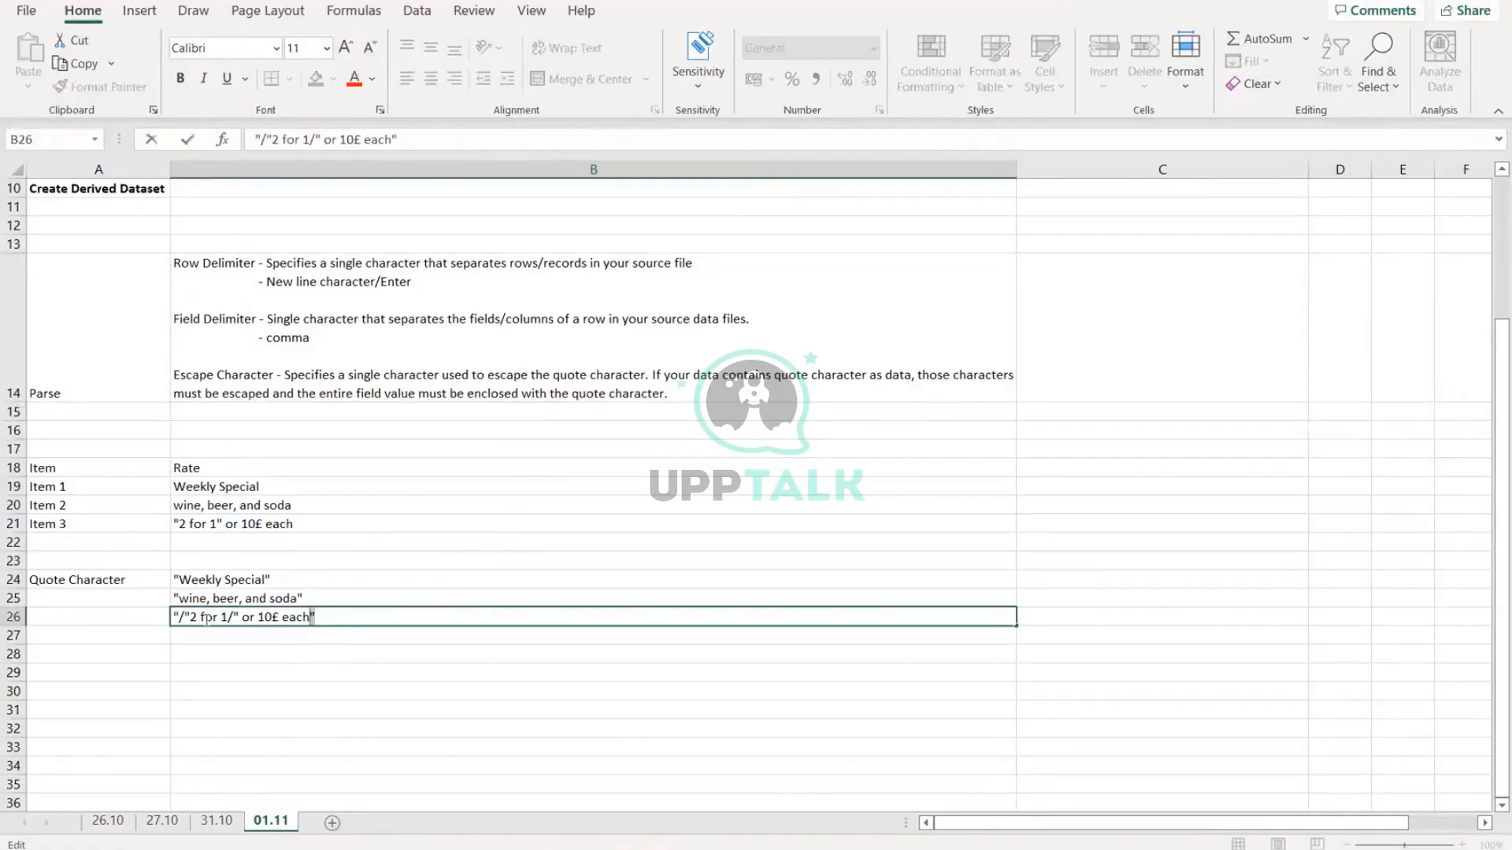
left_click_drag(179, 616, 241, 616)
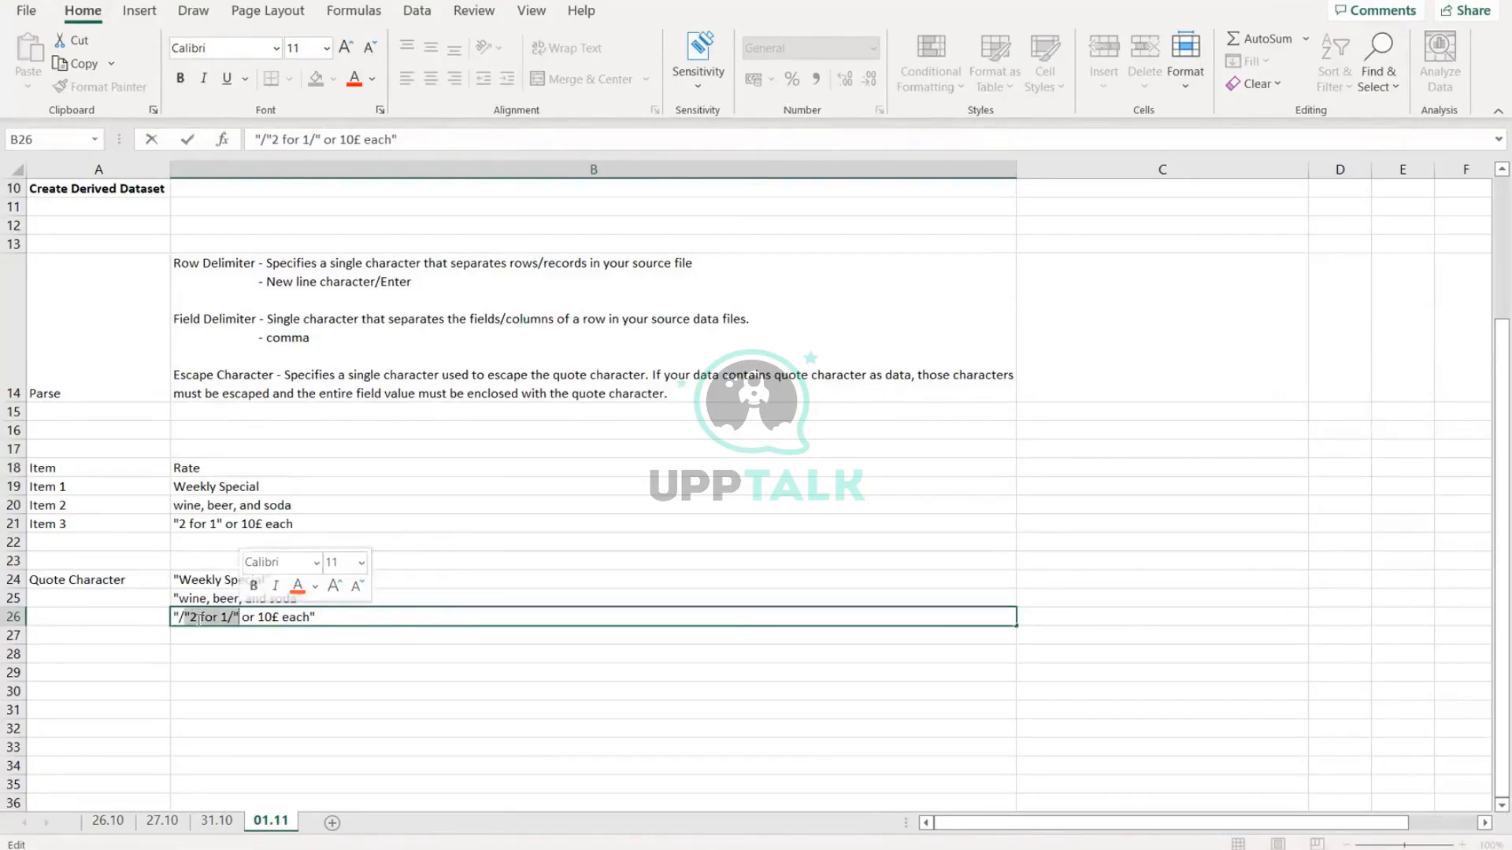
left_click(179, 616)
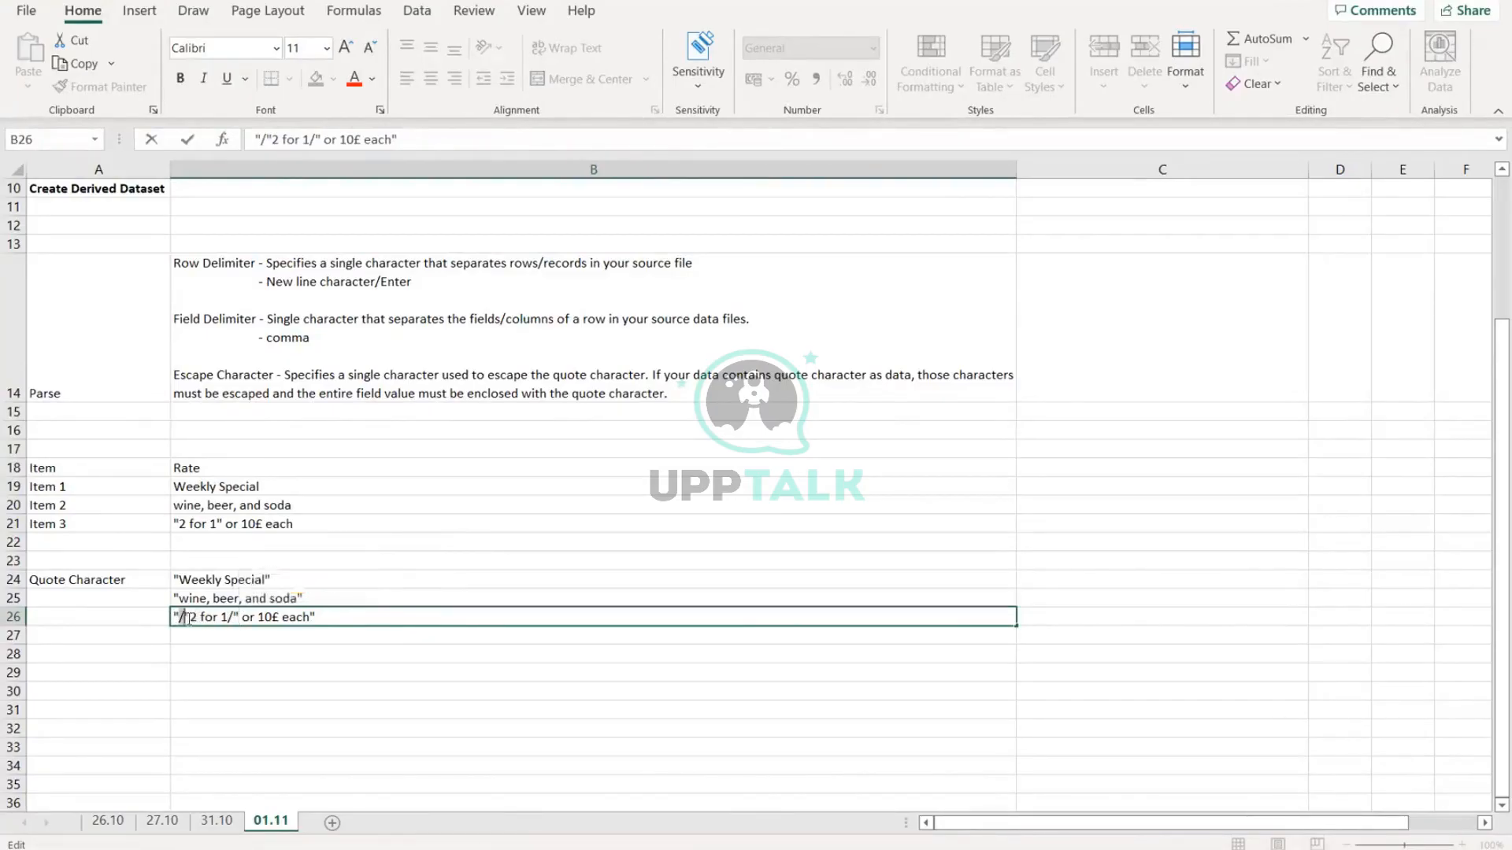
left_click(319, 700)
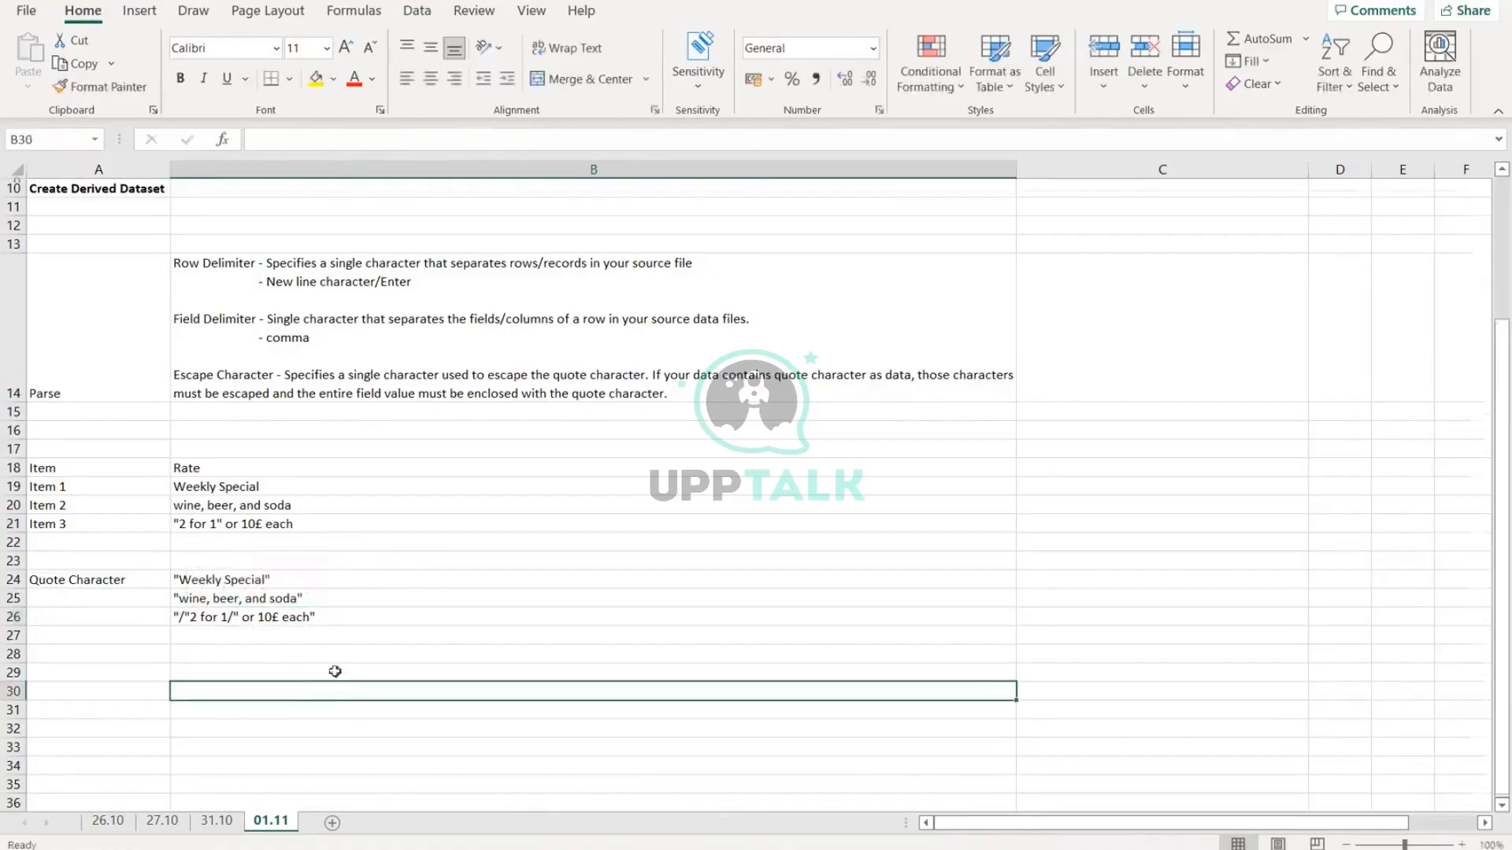
scroll(334, 669, "down", 2)
Step: Switch to Workday and review the Escape Character options and the additional Parse settings
key("alt+Tab")
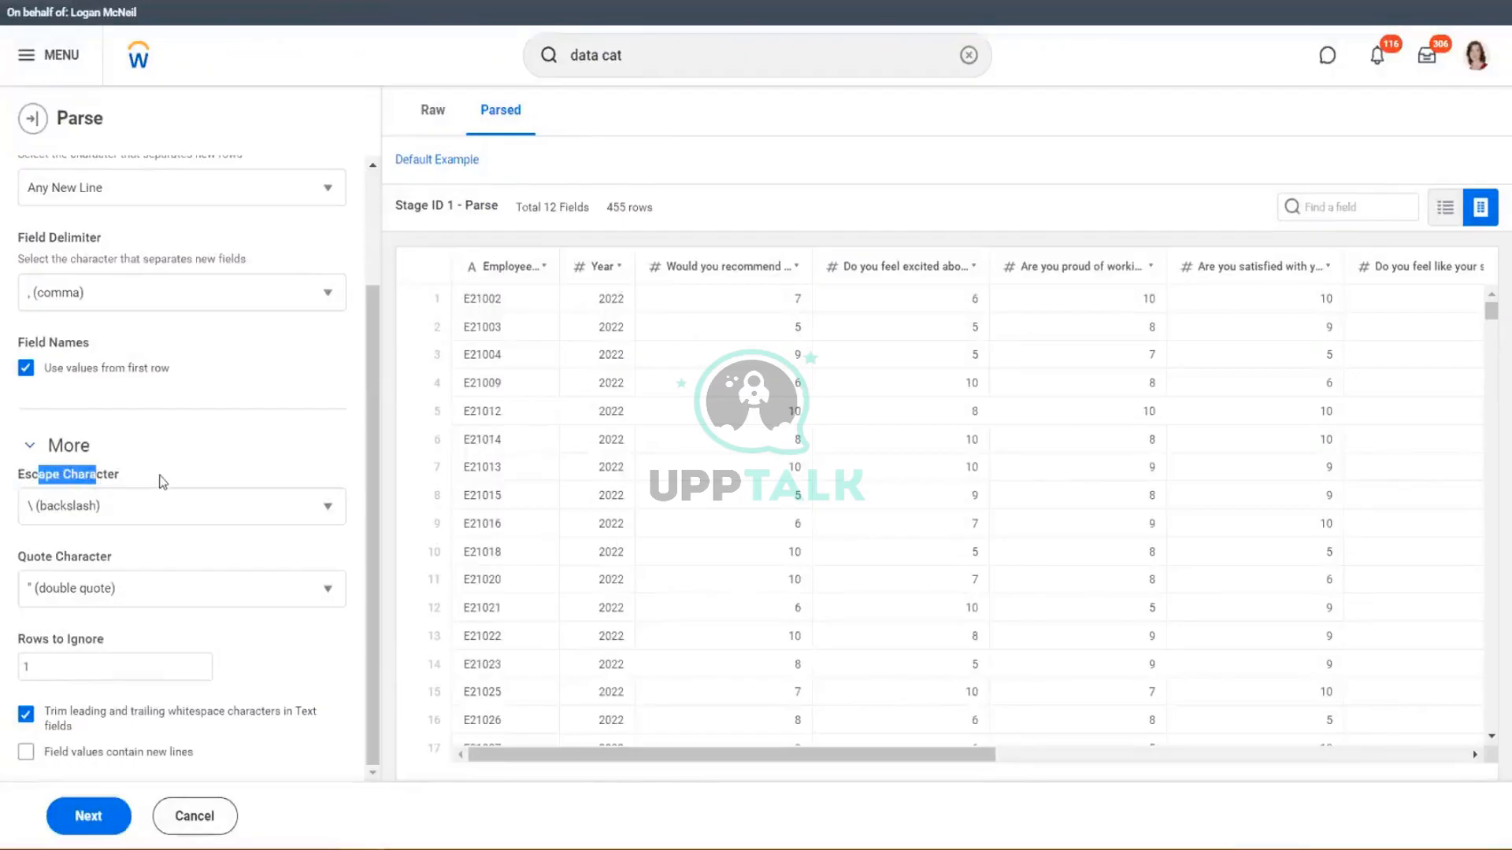
left_click(323, 508)
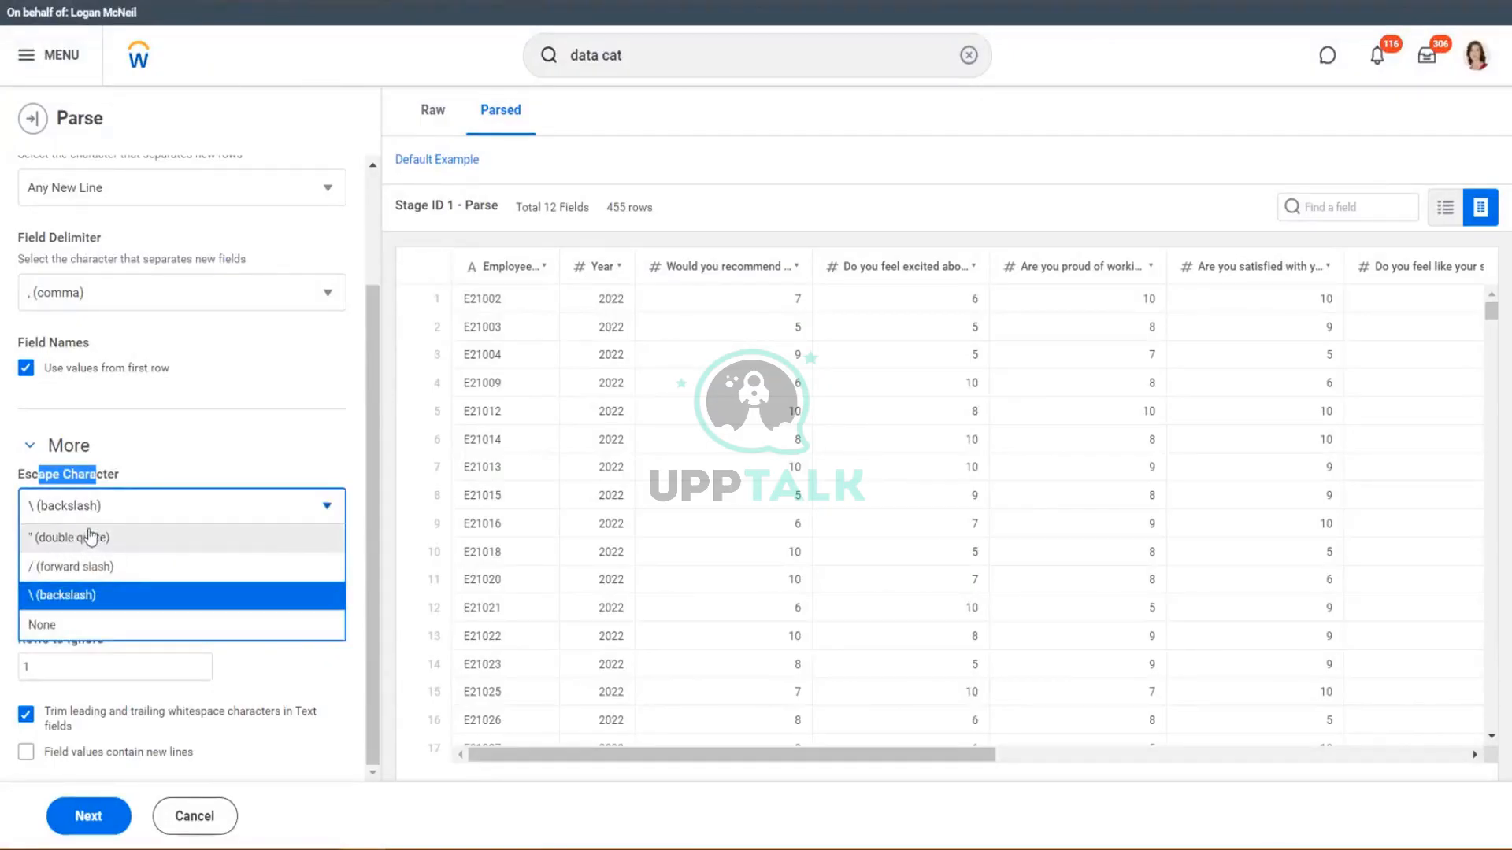
left_click(204, 459)
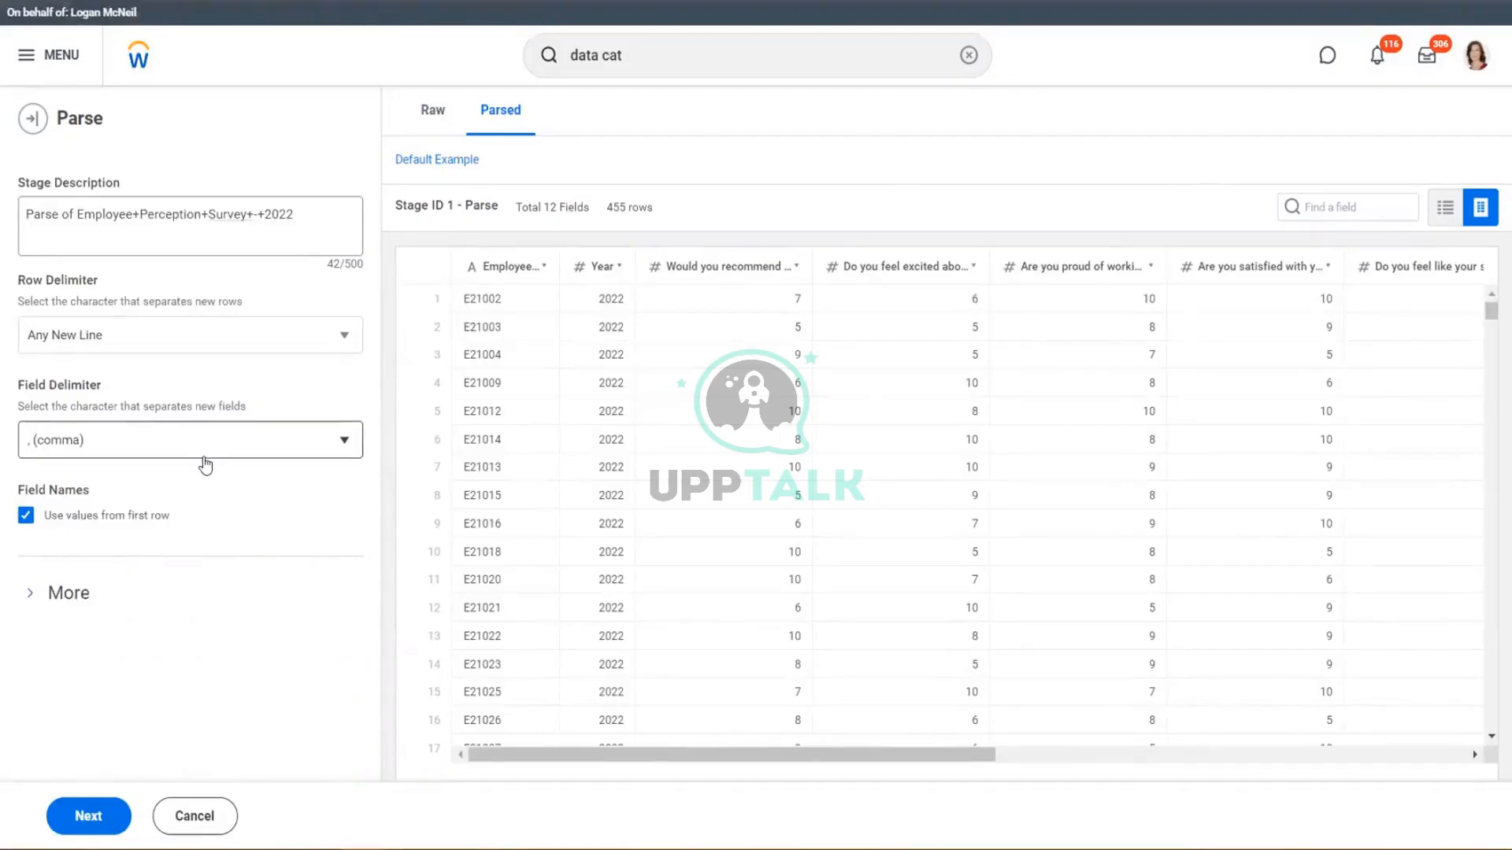
left_click(32, 593)
scroll(189, 567, "down", 2)
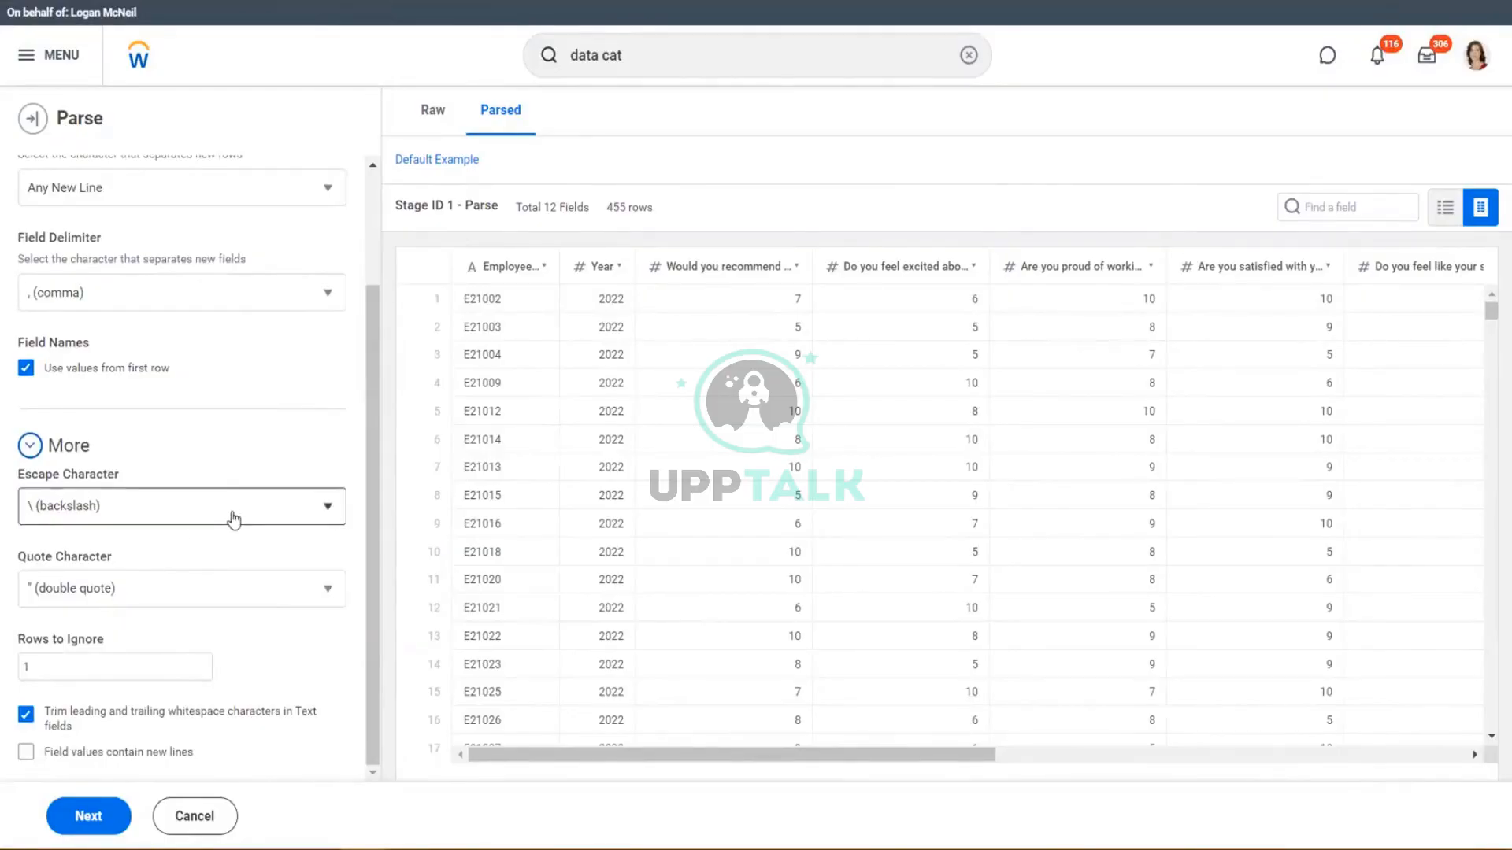
scroll(234, 519, "up", 2)
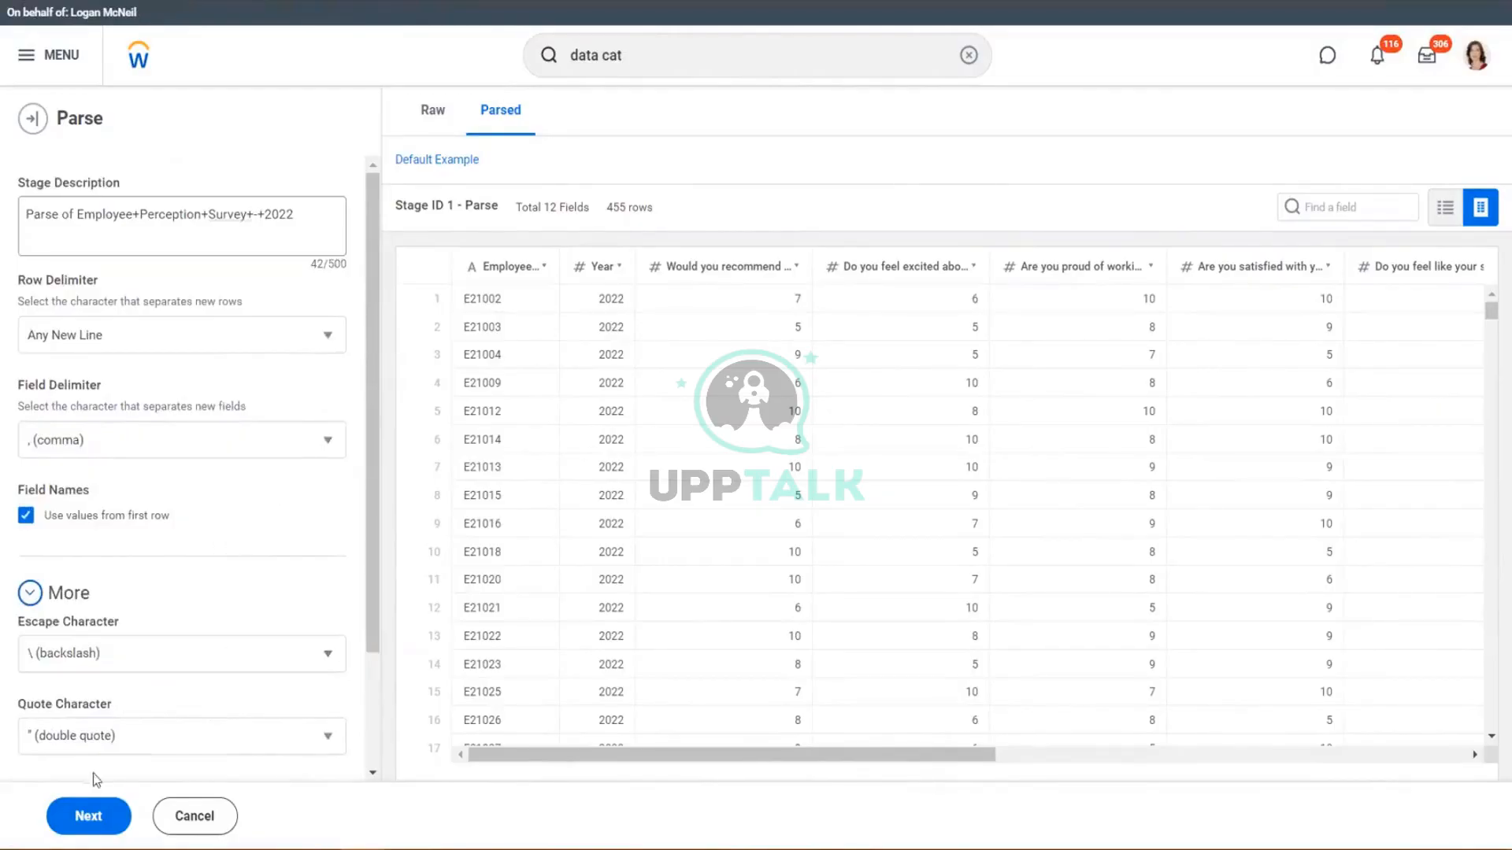
Step: Proceed from the Parse stage to naming and set the dataset name to "ZF_Training - Employee Survey Details 1"
left_click(85, 819)
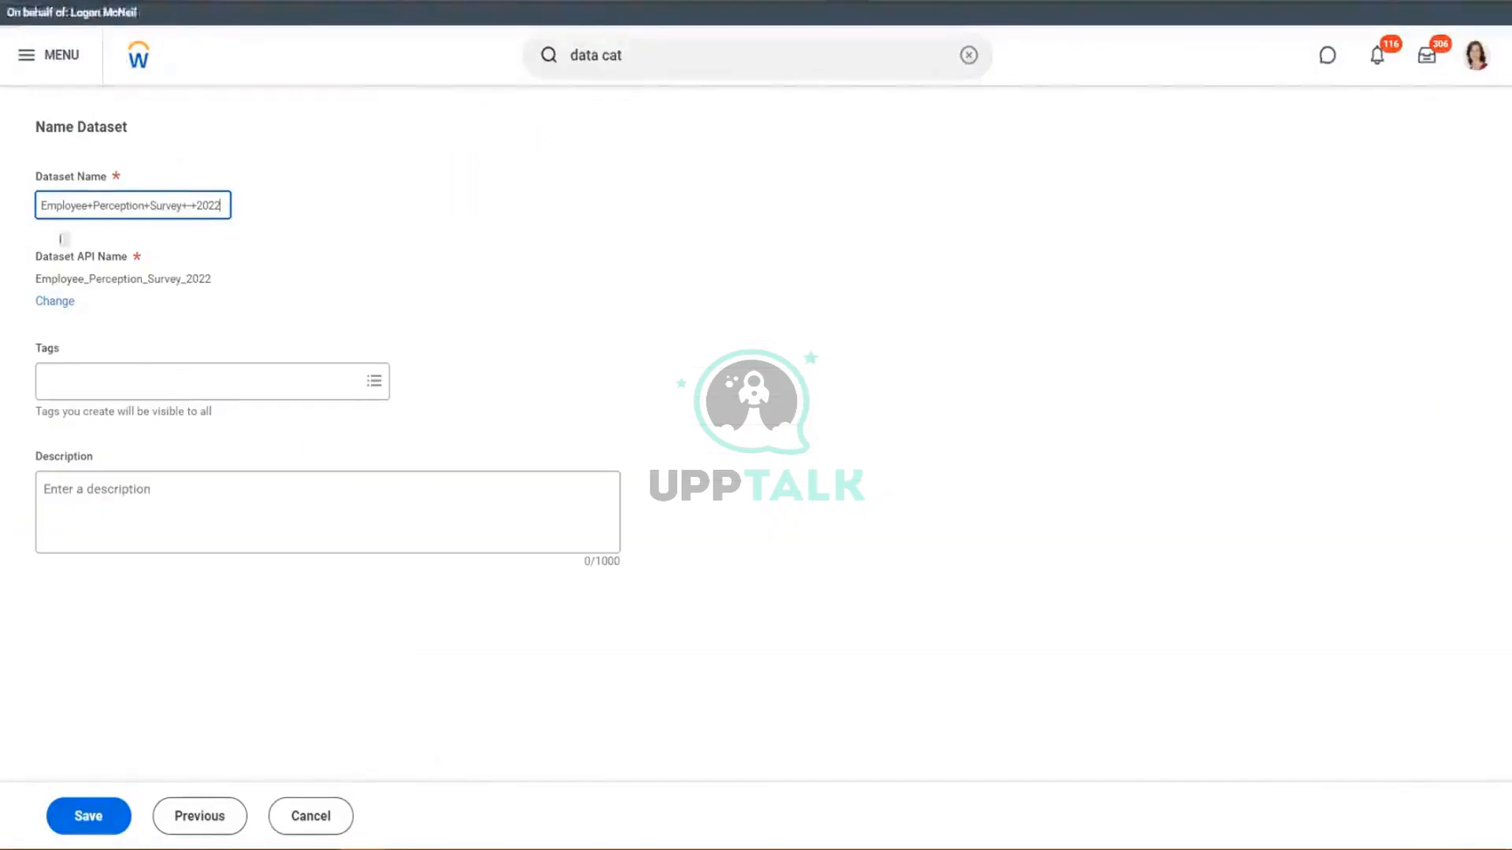
left_click_drag(41, 206, 252, 217)
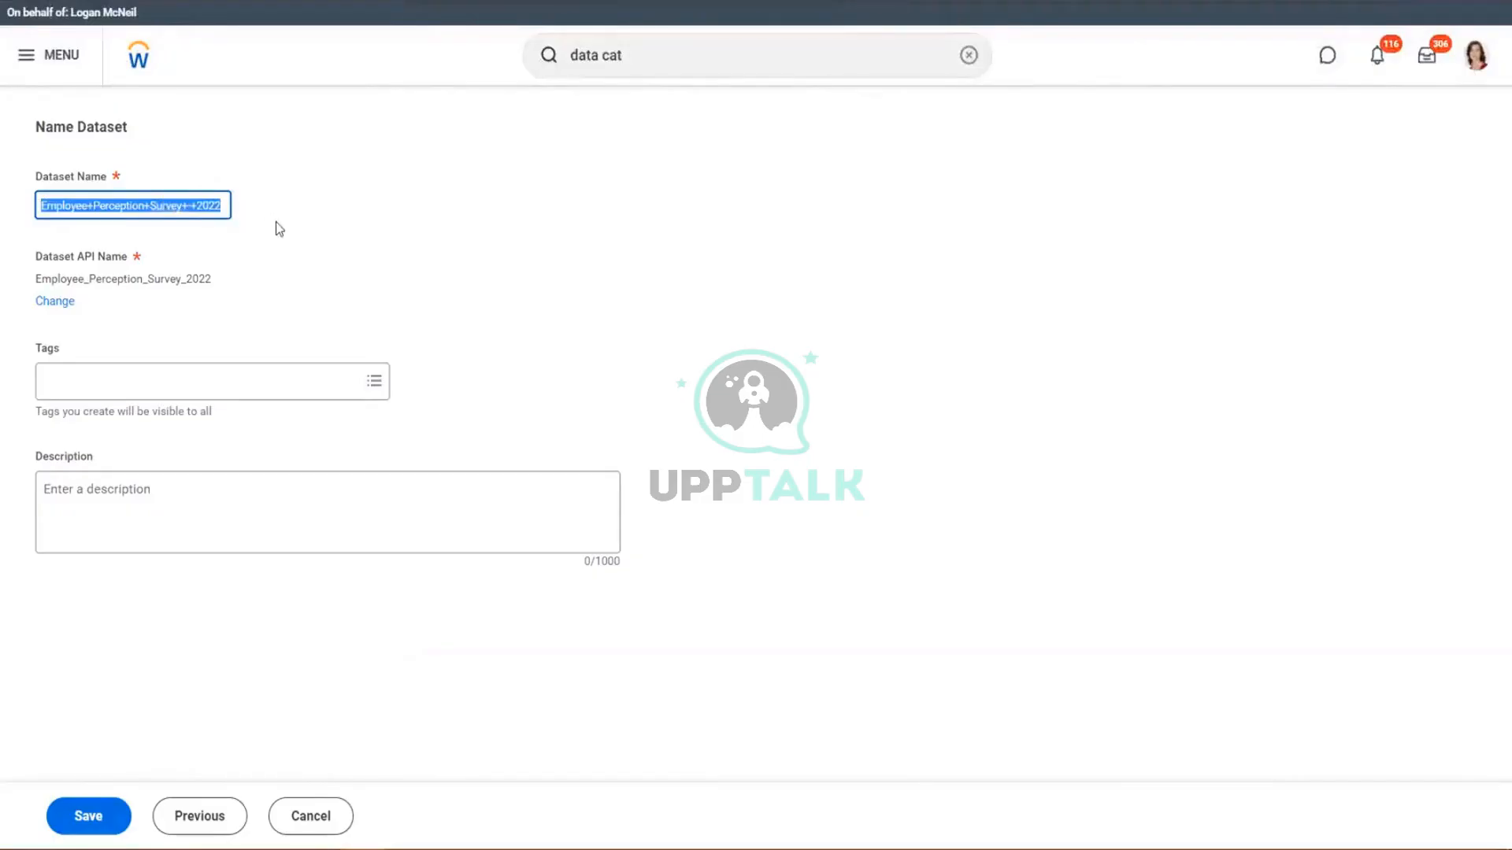
type("ZF_")
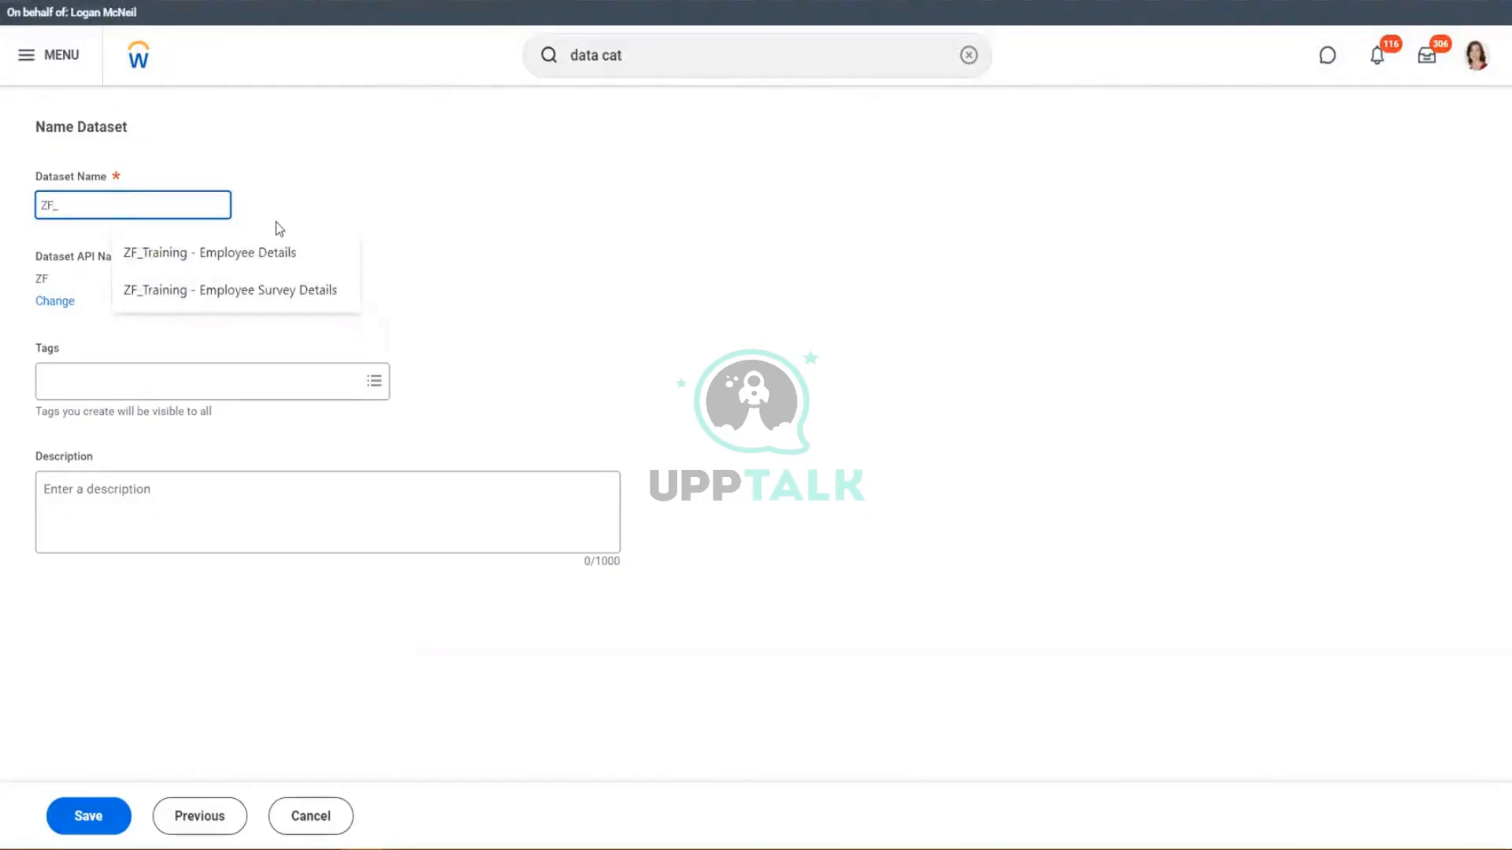
key("Down")
key("Down")
key("Return")
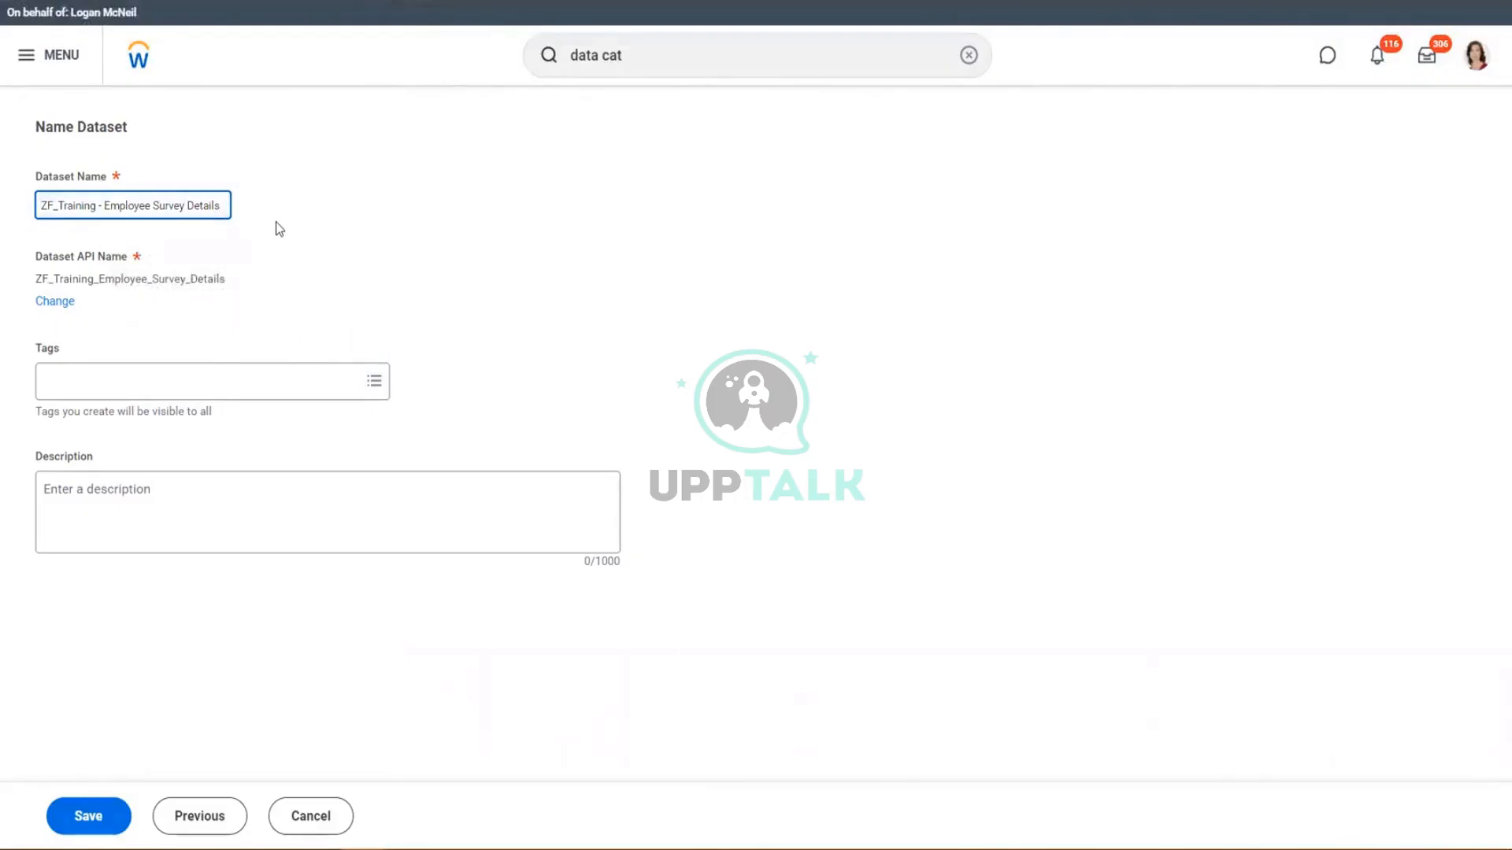
type("1")
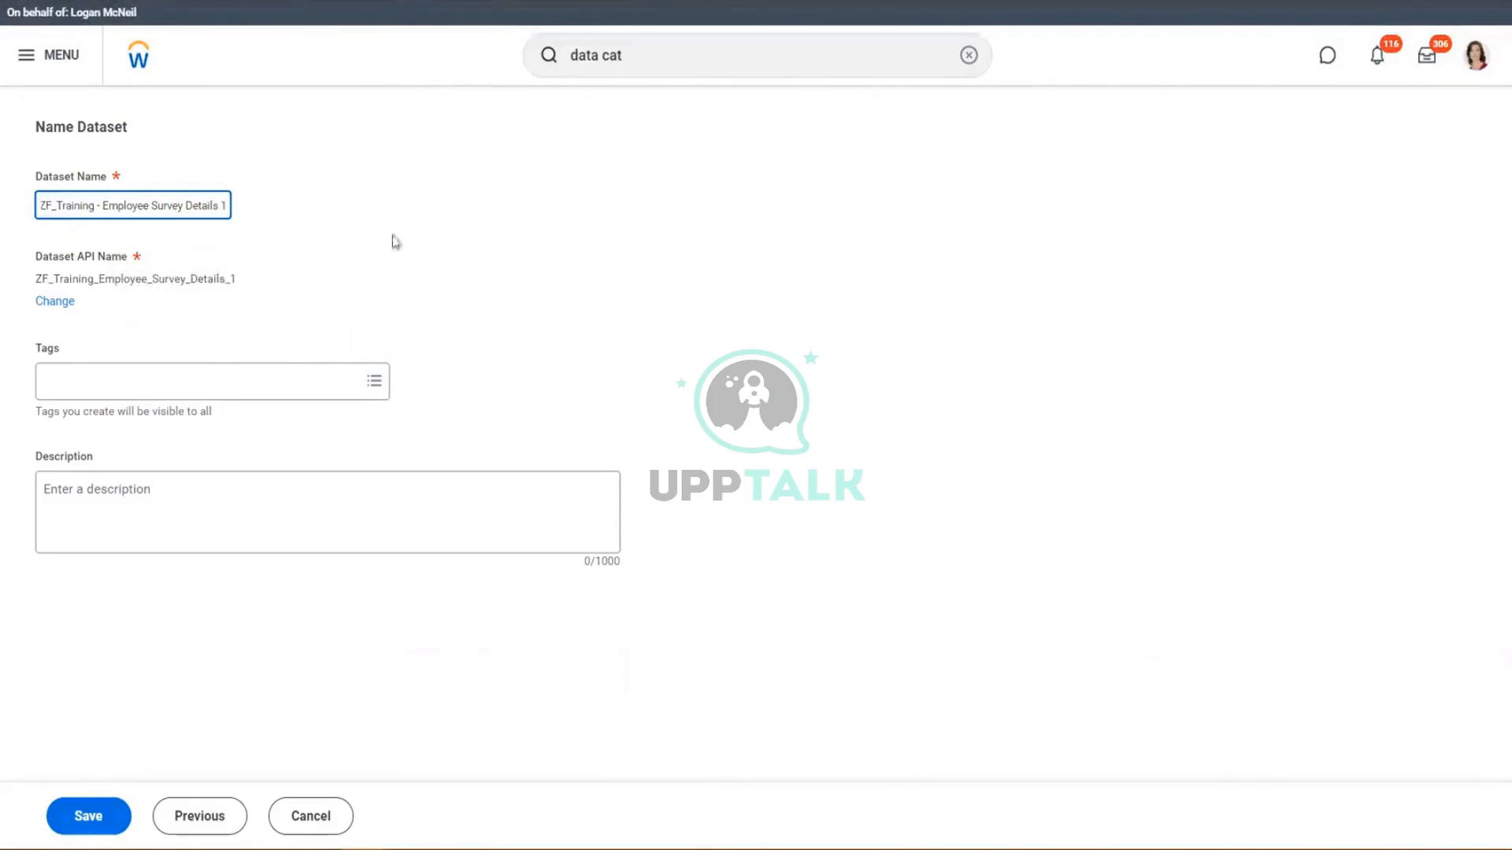
left_click(391, 240)
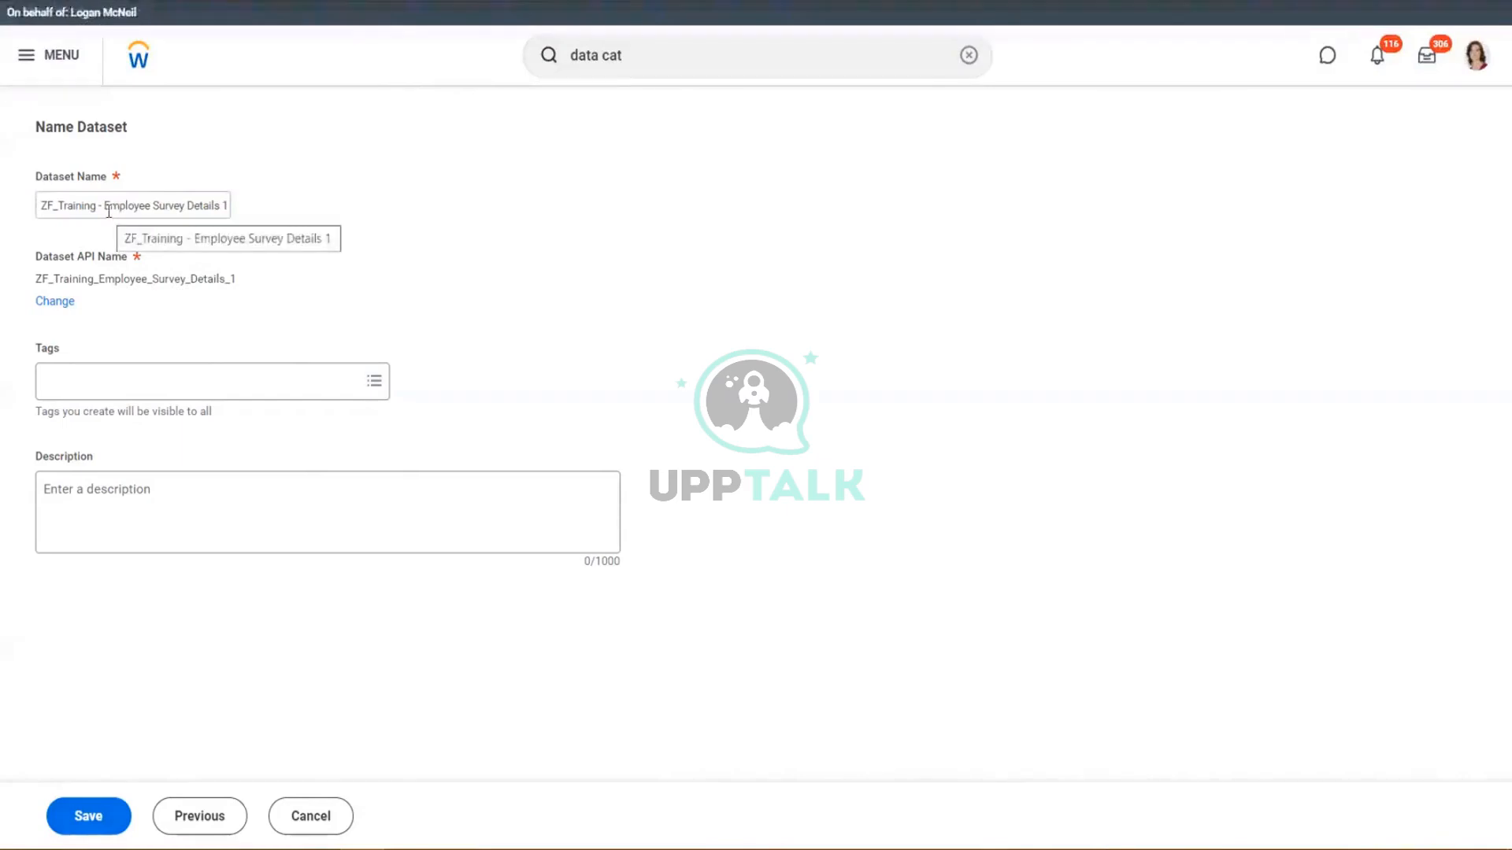
left_click_drag(111, 206, 191, 226)
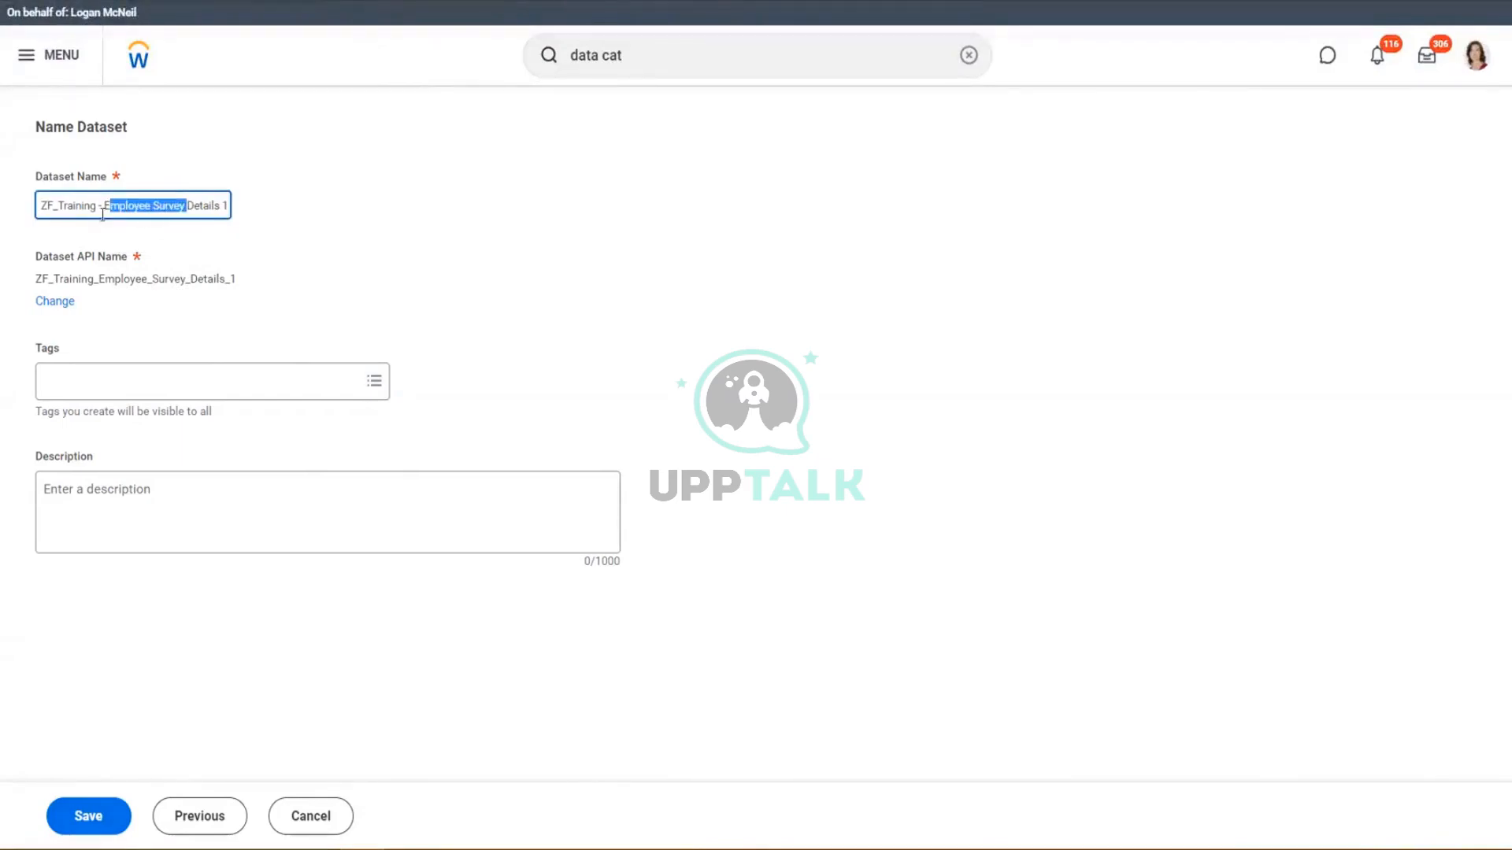
left_click(221, 205)
Step: Add the ZF tag to the dataset and save it
left_click(138, 385)
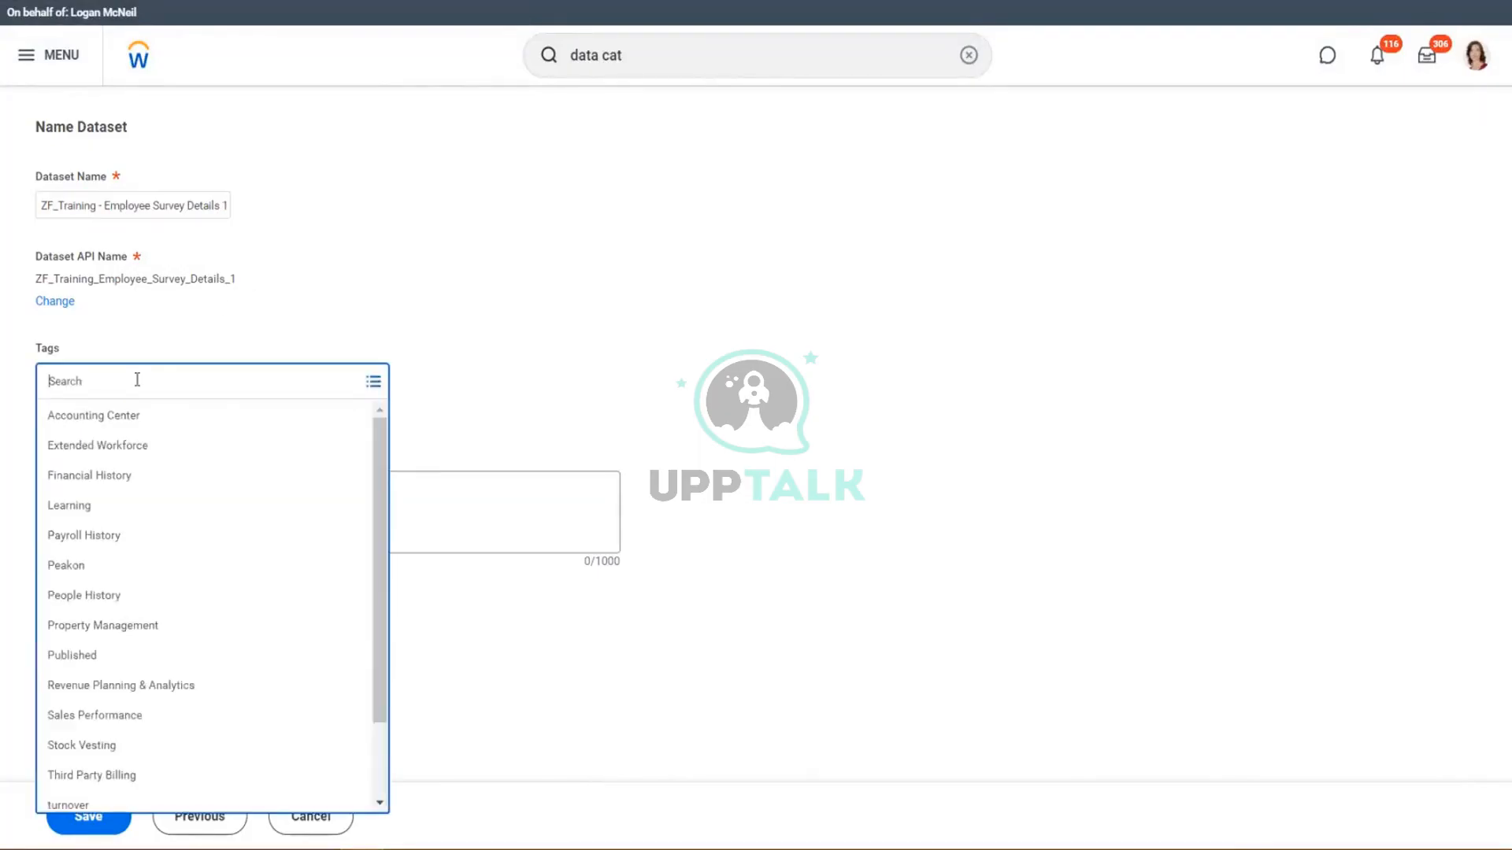
type("ZF")
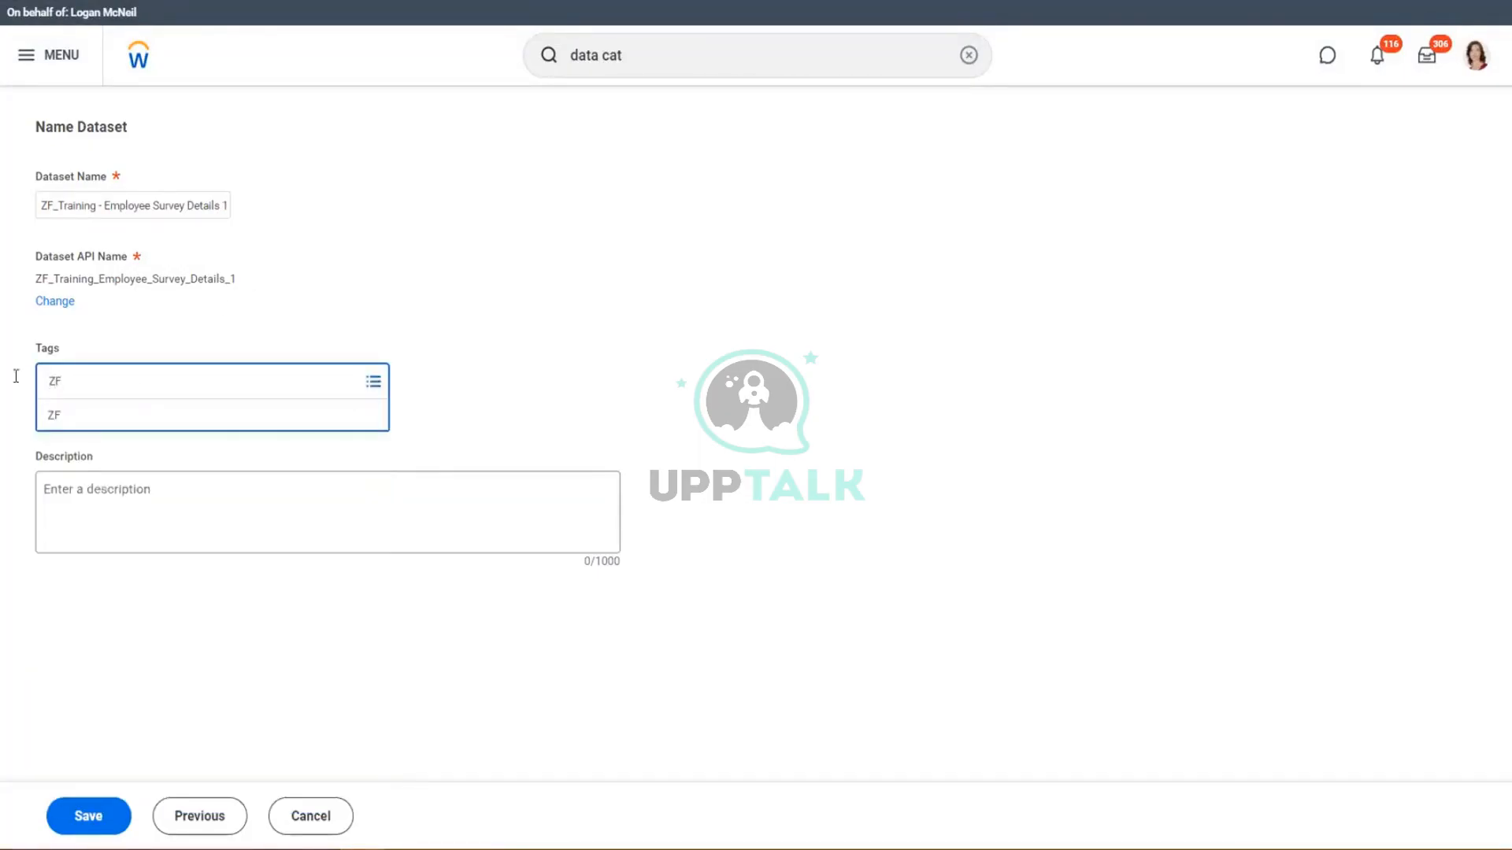
left_click(63, 418)
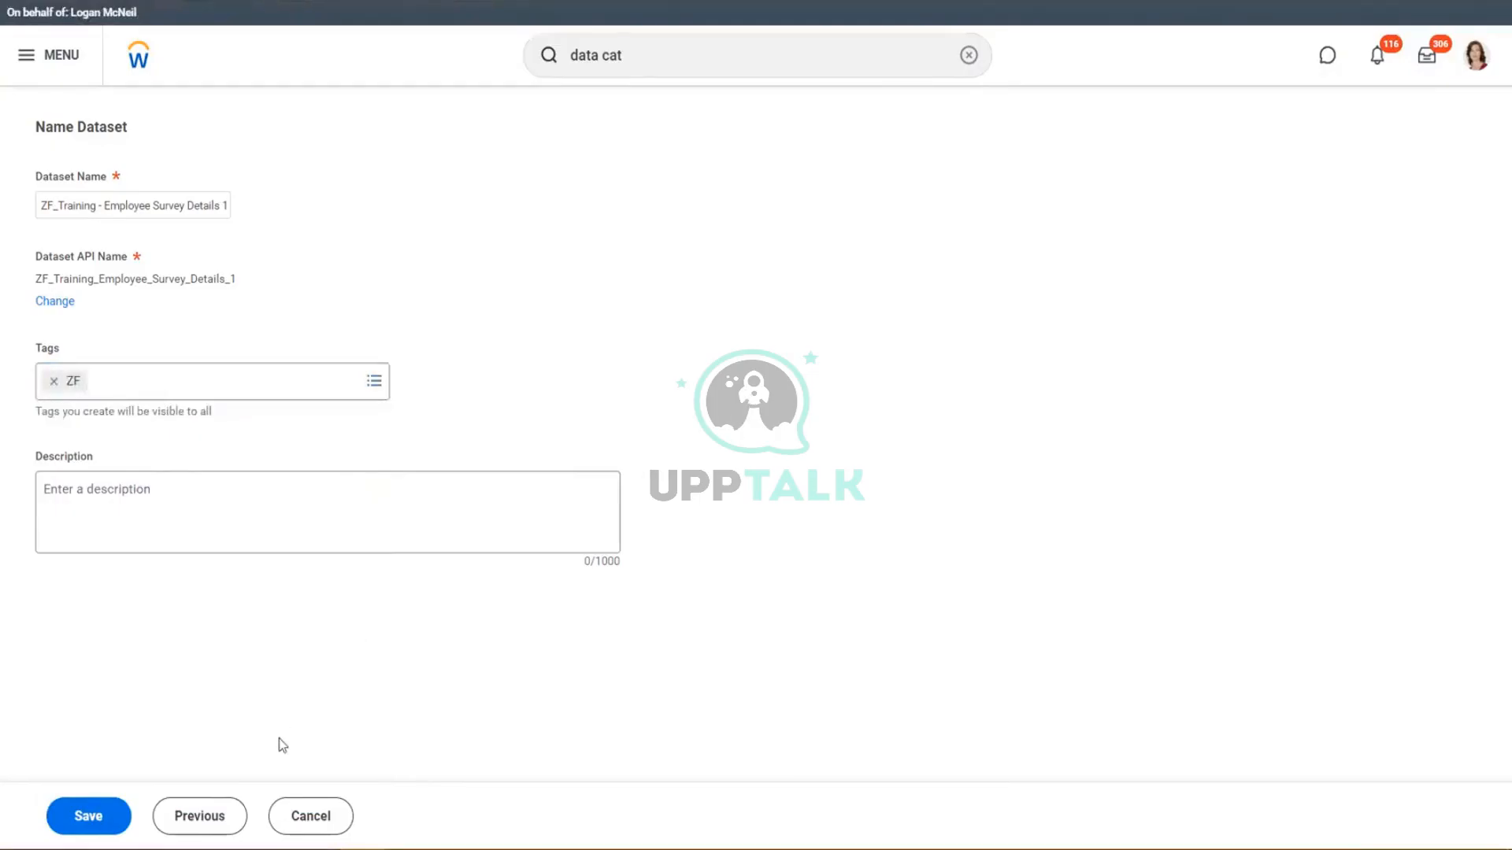
left_click(93, 816)
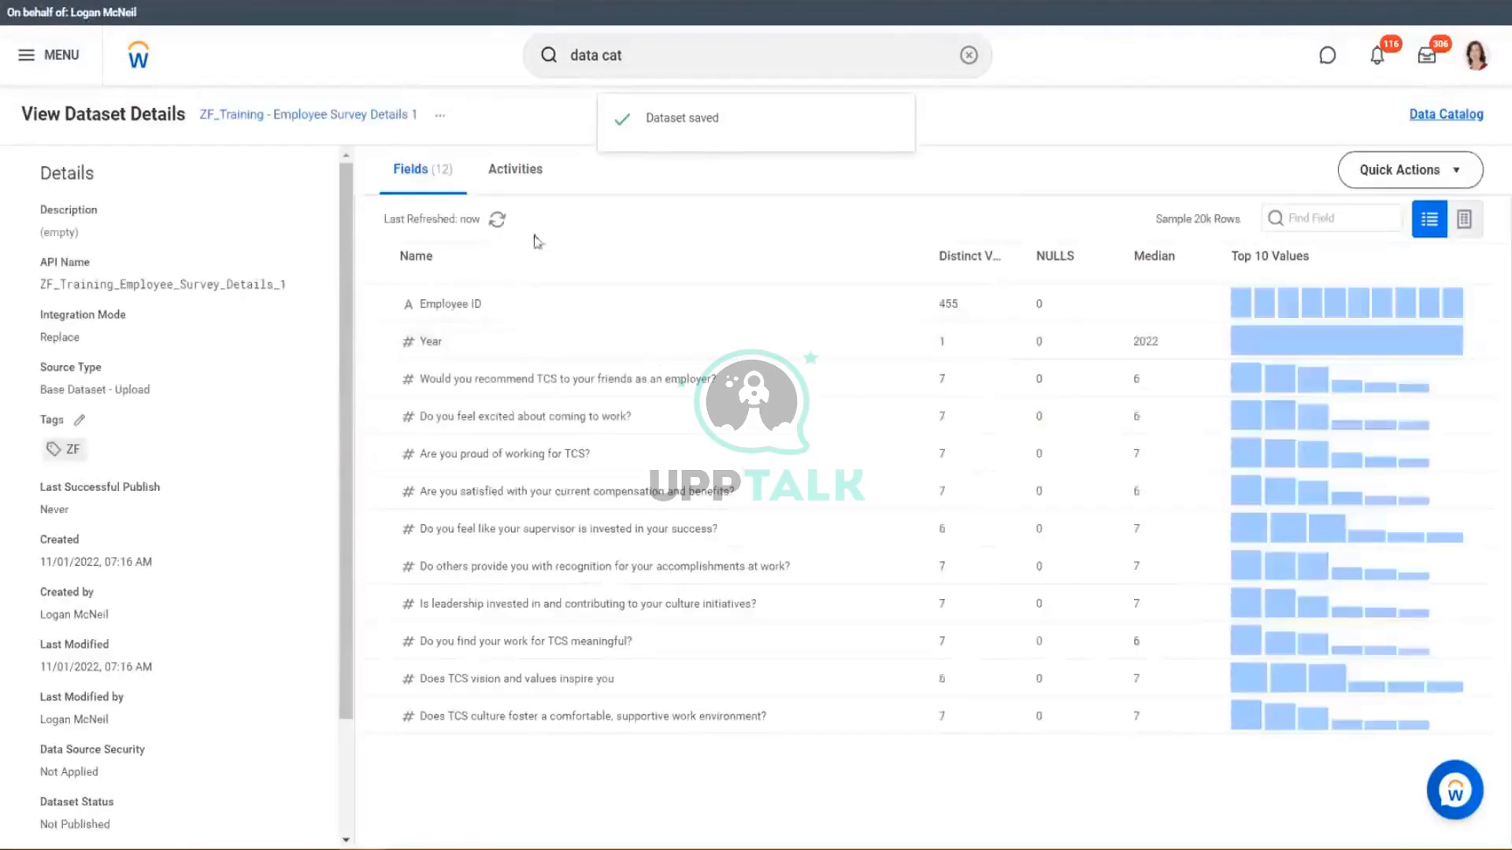
Step: View the publishing activities of the saved dataset
left_click(520, 184)
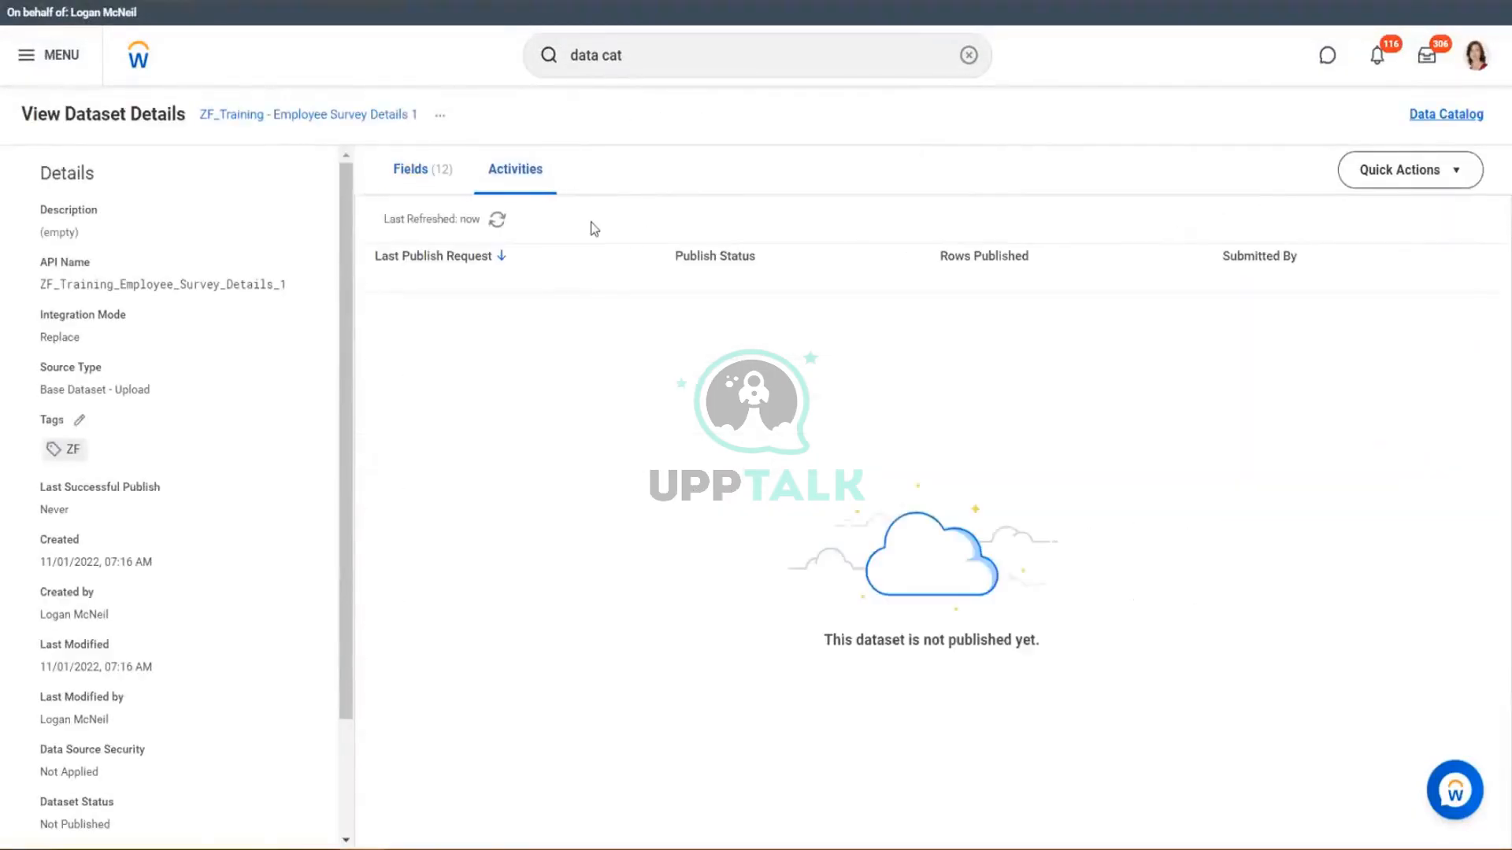
Step: Review the fields and publishing activities of the survey dataset and return to the Data Catalog
left_click(429, 189)
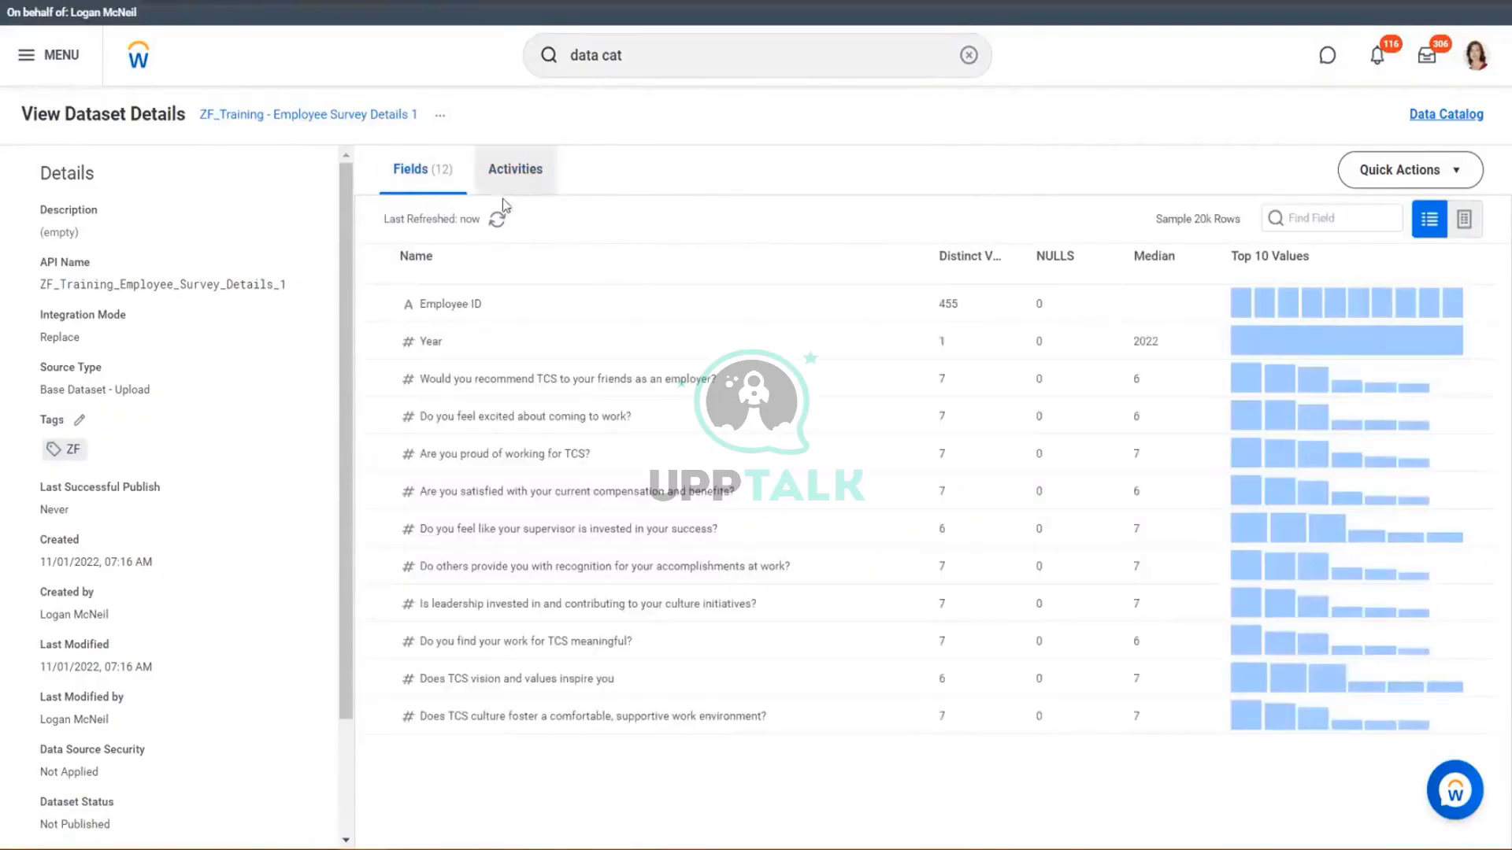
left_click(497, 220)
left_click(518, 190)
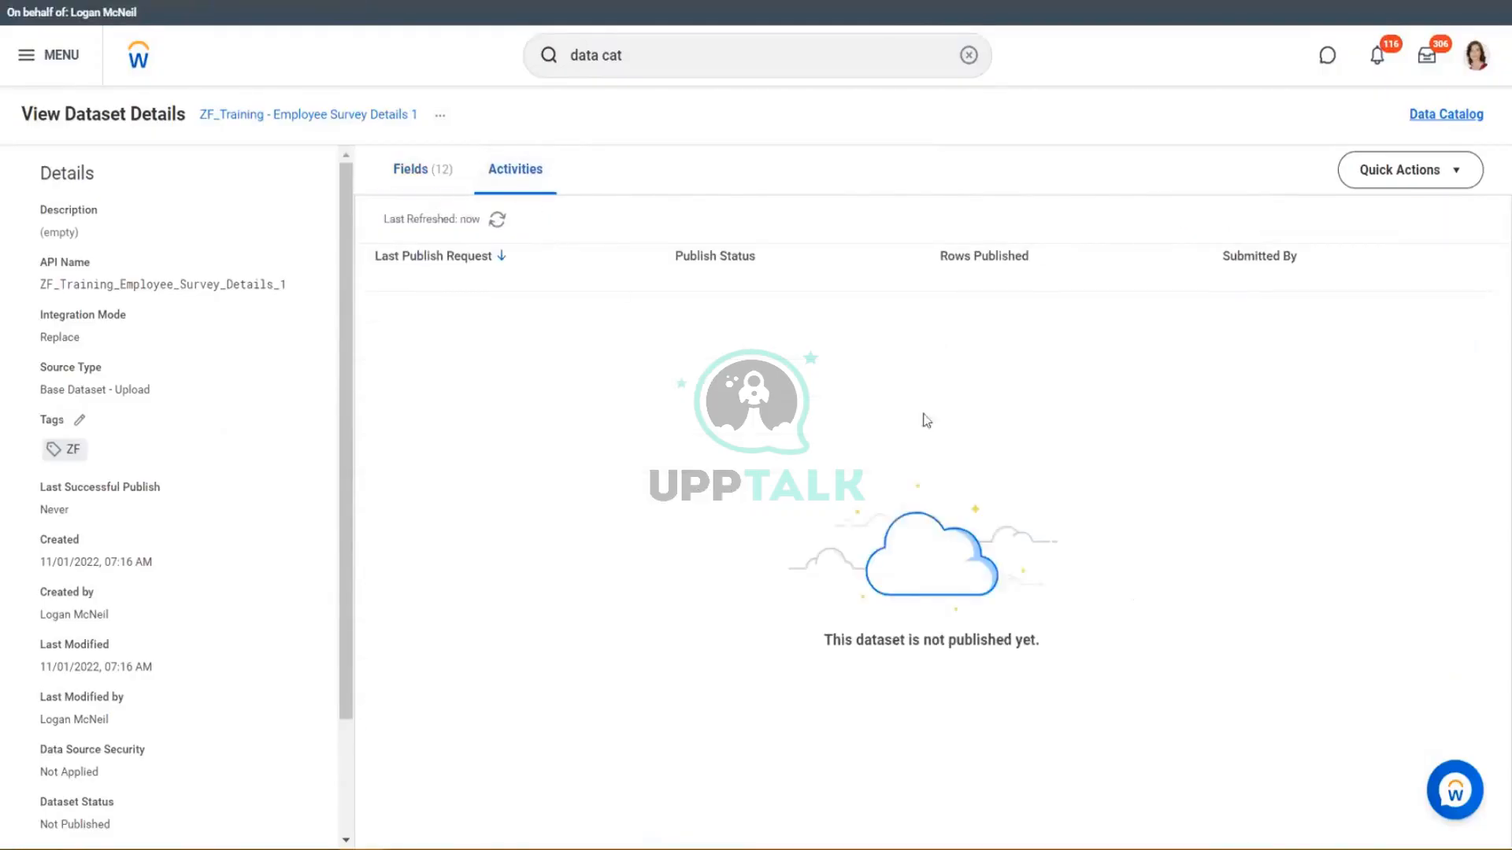
left_click(423, 175)
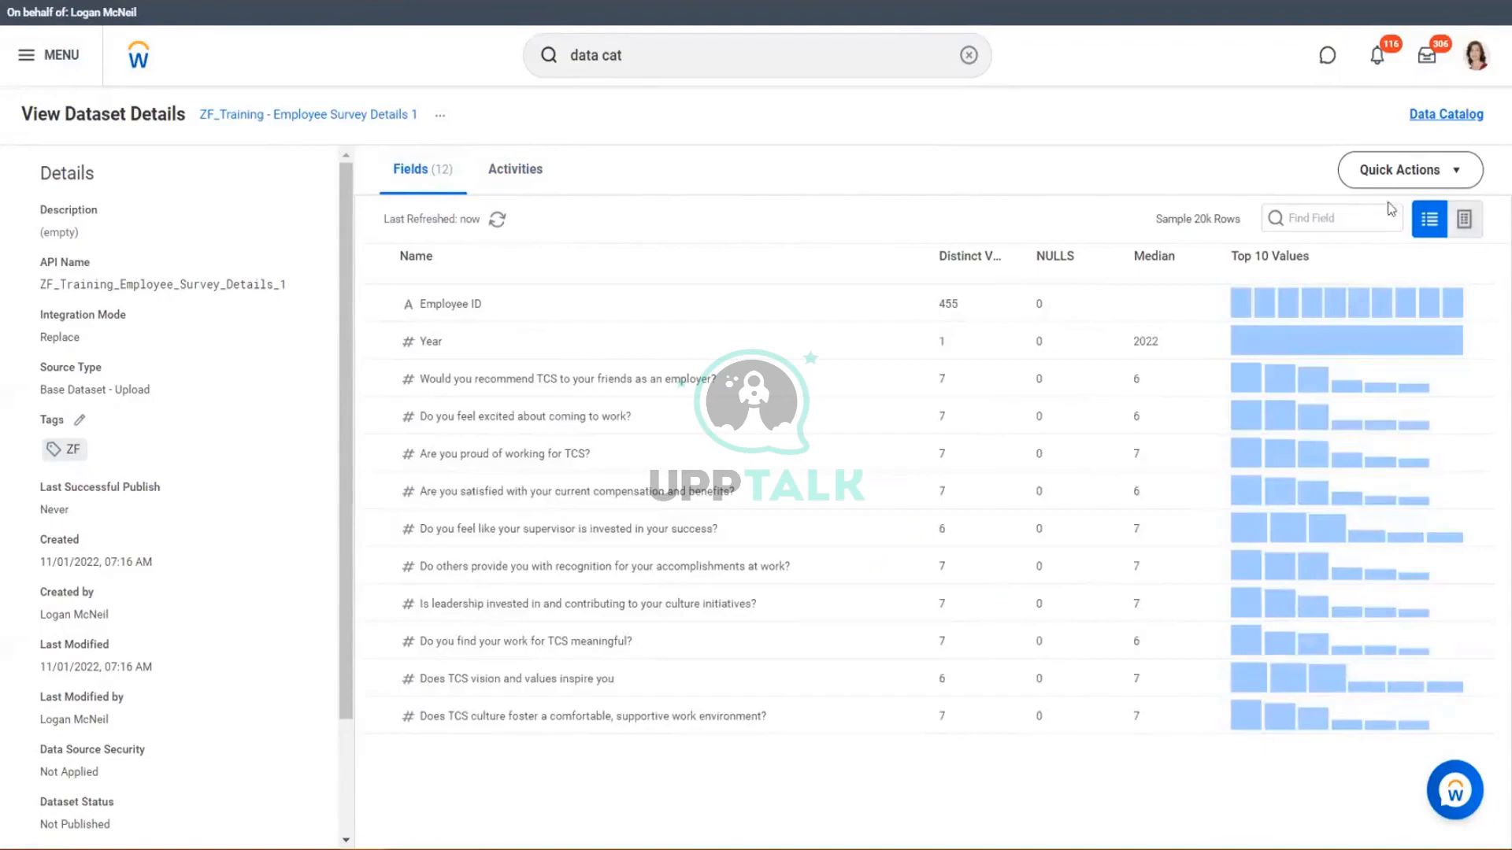
left_click(1427, 118)
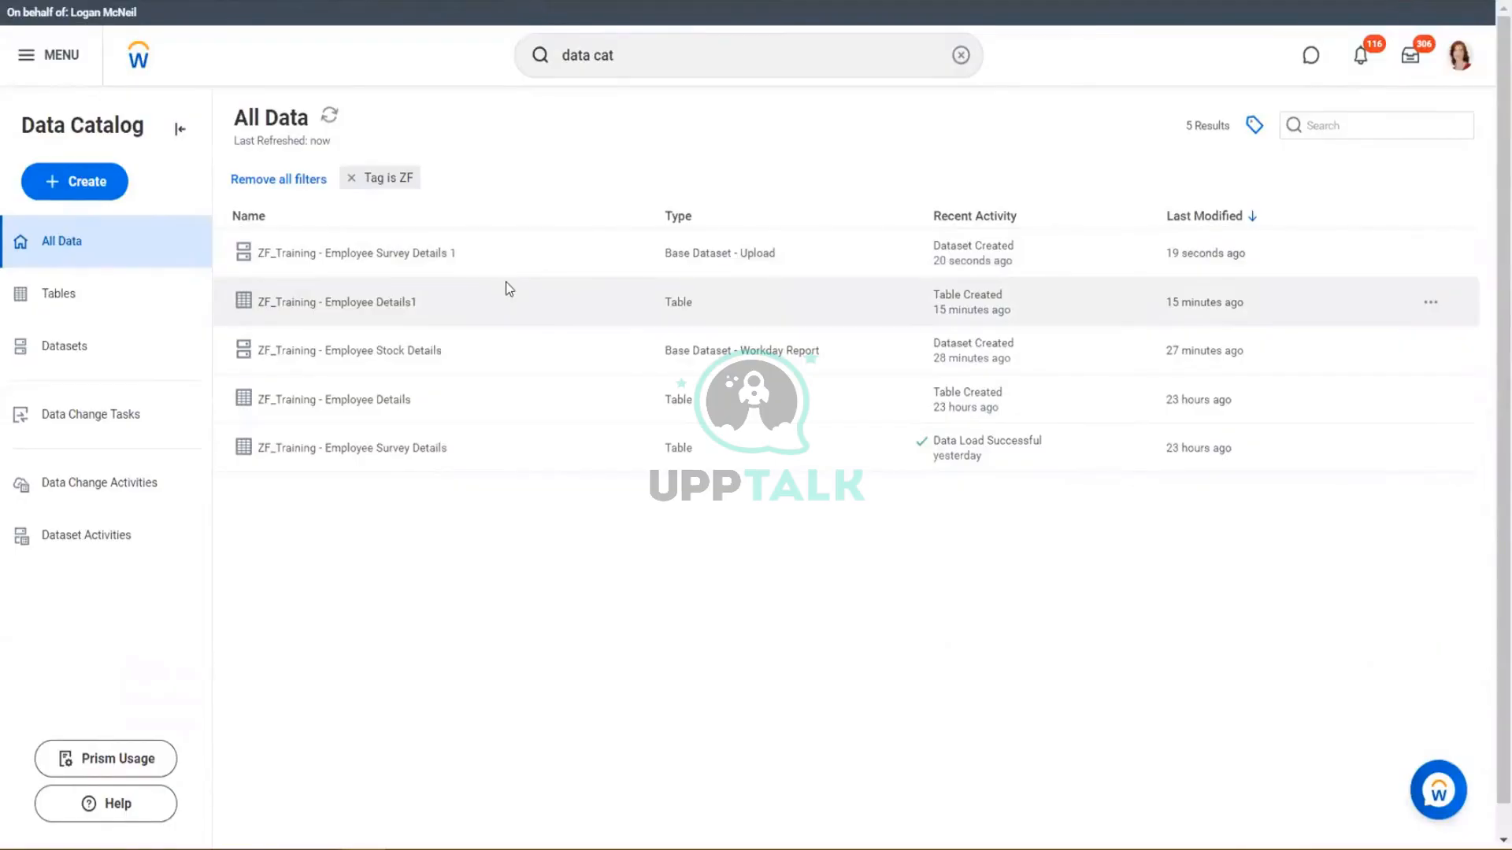
Step: Switch to Excel and review the Create DataSet notes on custom reports and external data limits
key("alt+Tab")
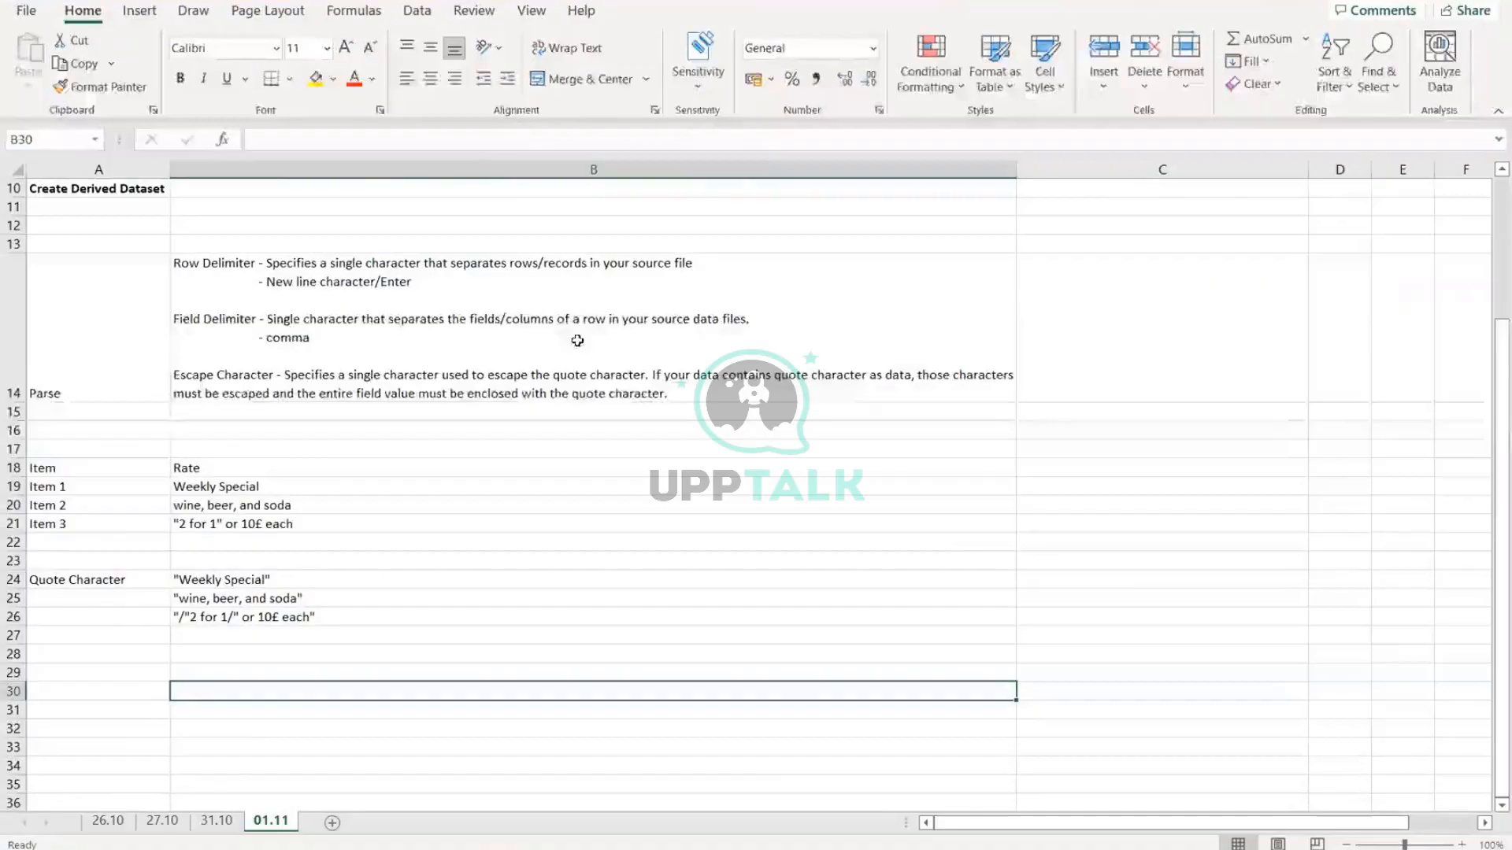
scroll(578, 340, "up", 3)
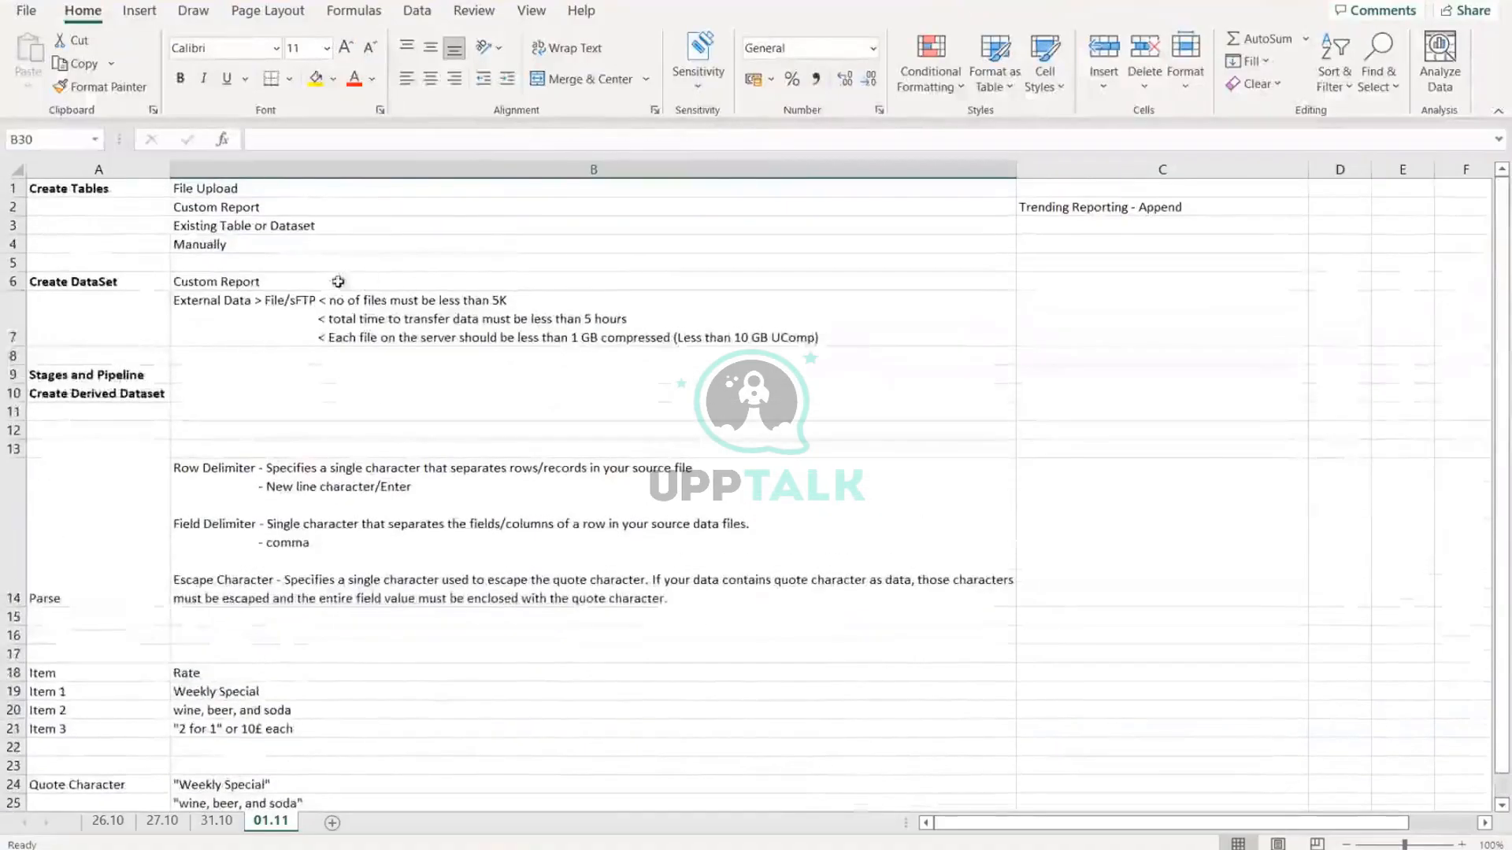
left_click_drag(338, 281, 41, 323)
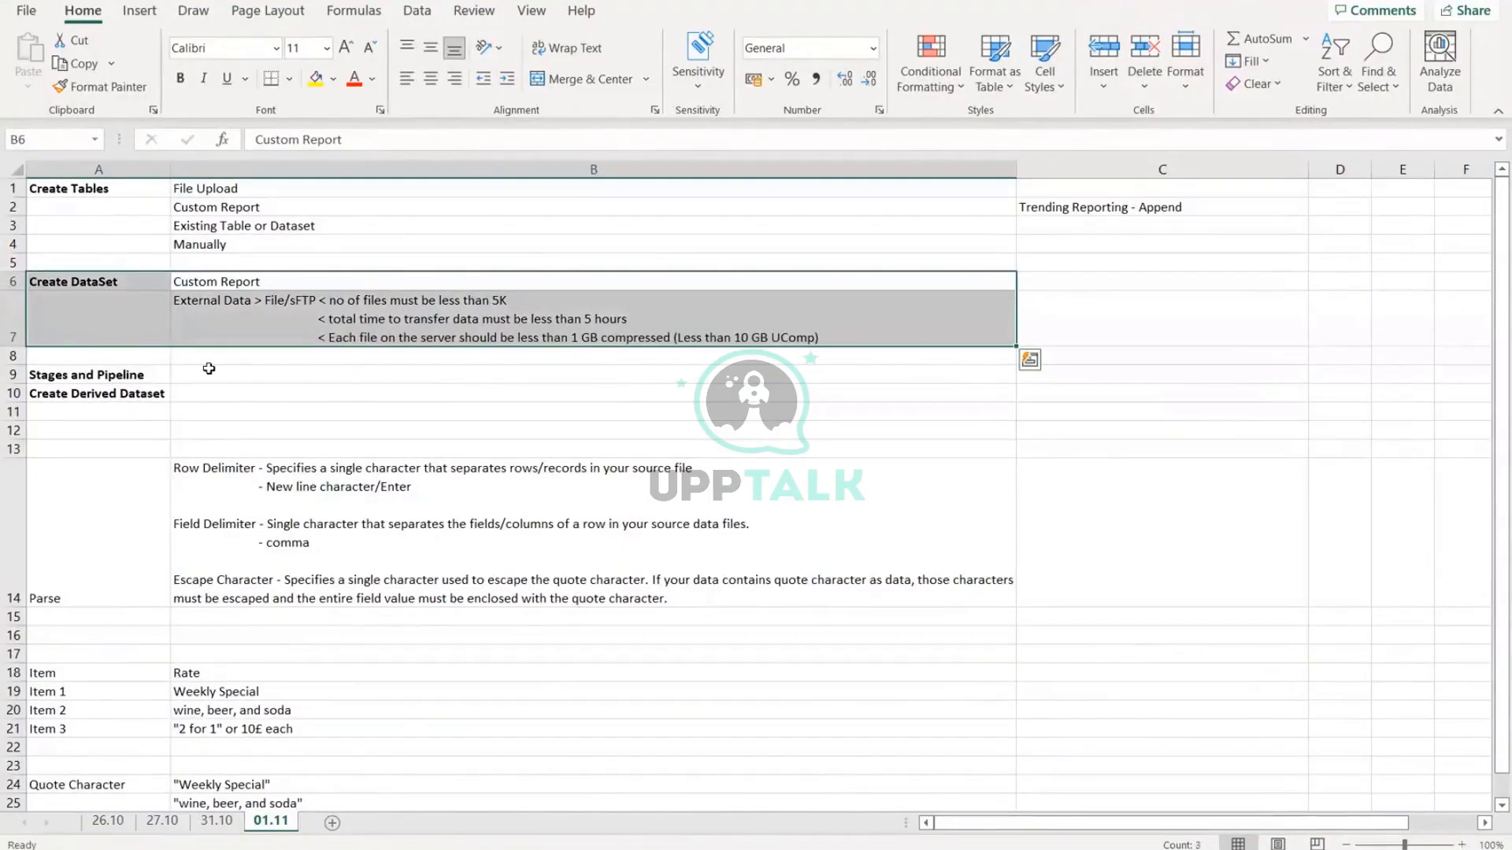
scroll(271, 394, "down", 1)
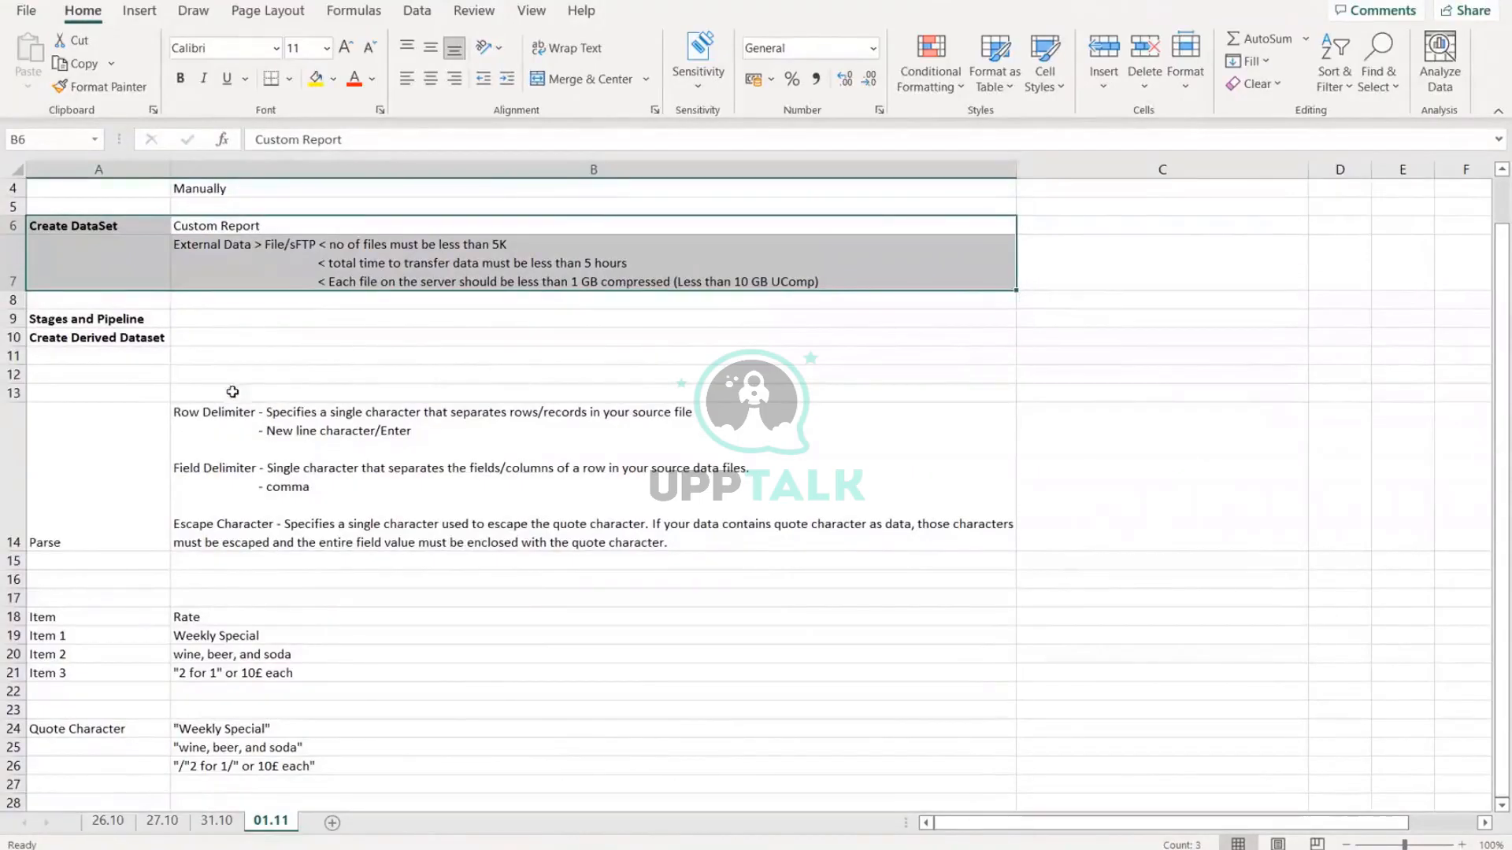
Step: Enter "Pipeline - Datasets contains 1 or more pipelines." in cell B9, beside Stages and Pipeline
left_click(130, 322)
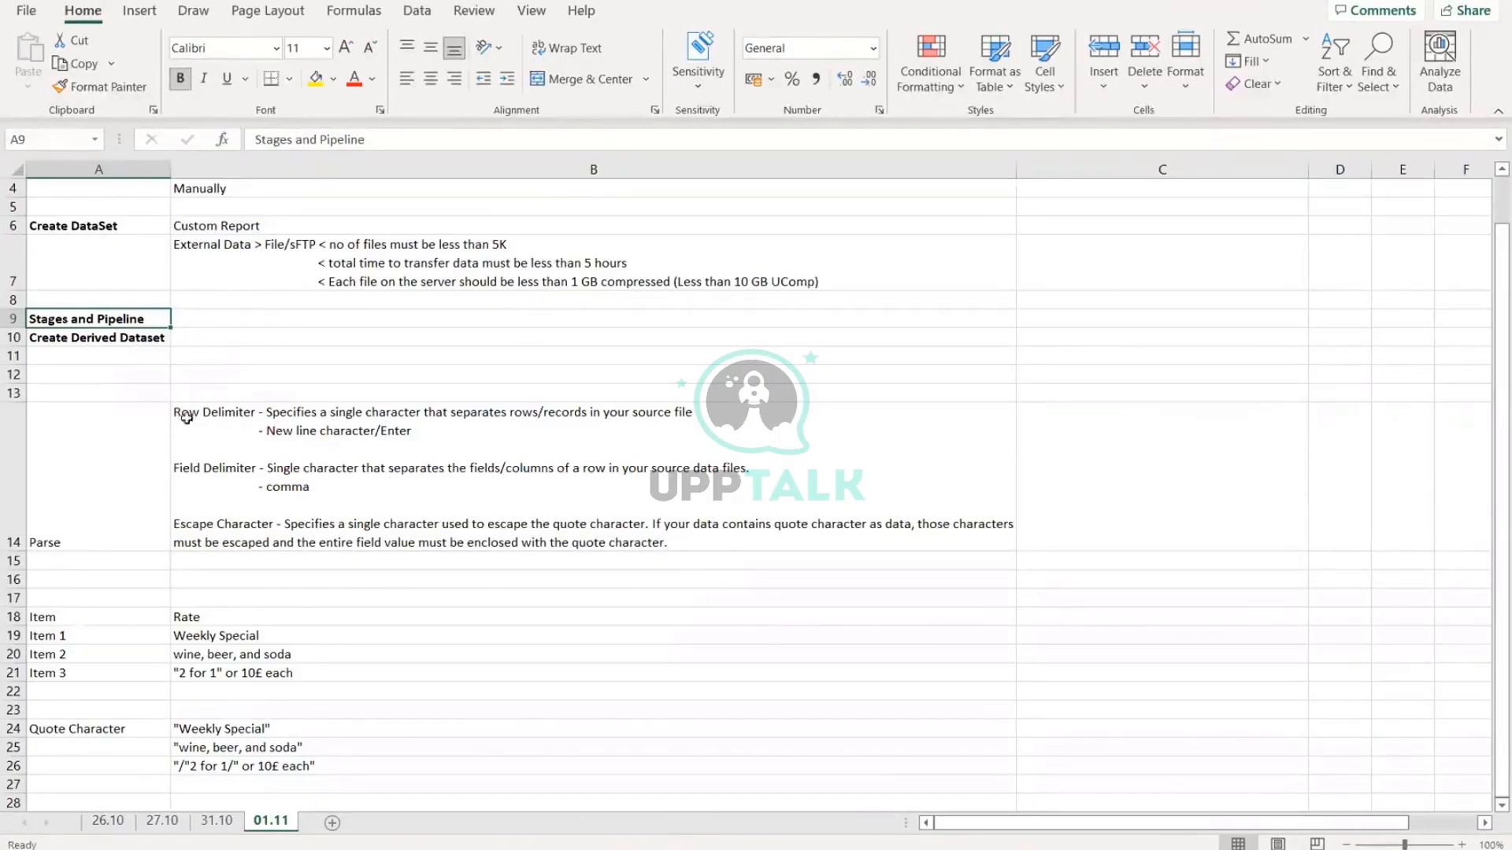
left_click(253, 320)
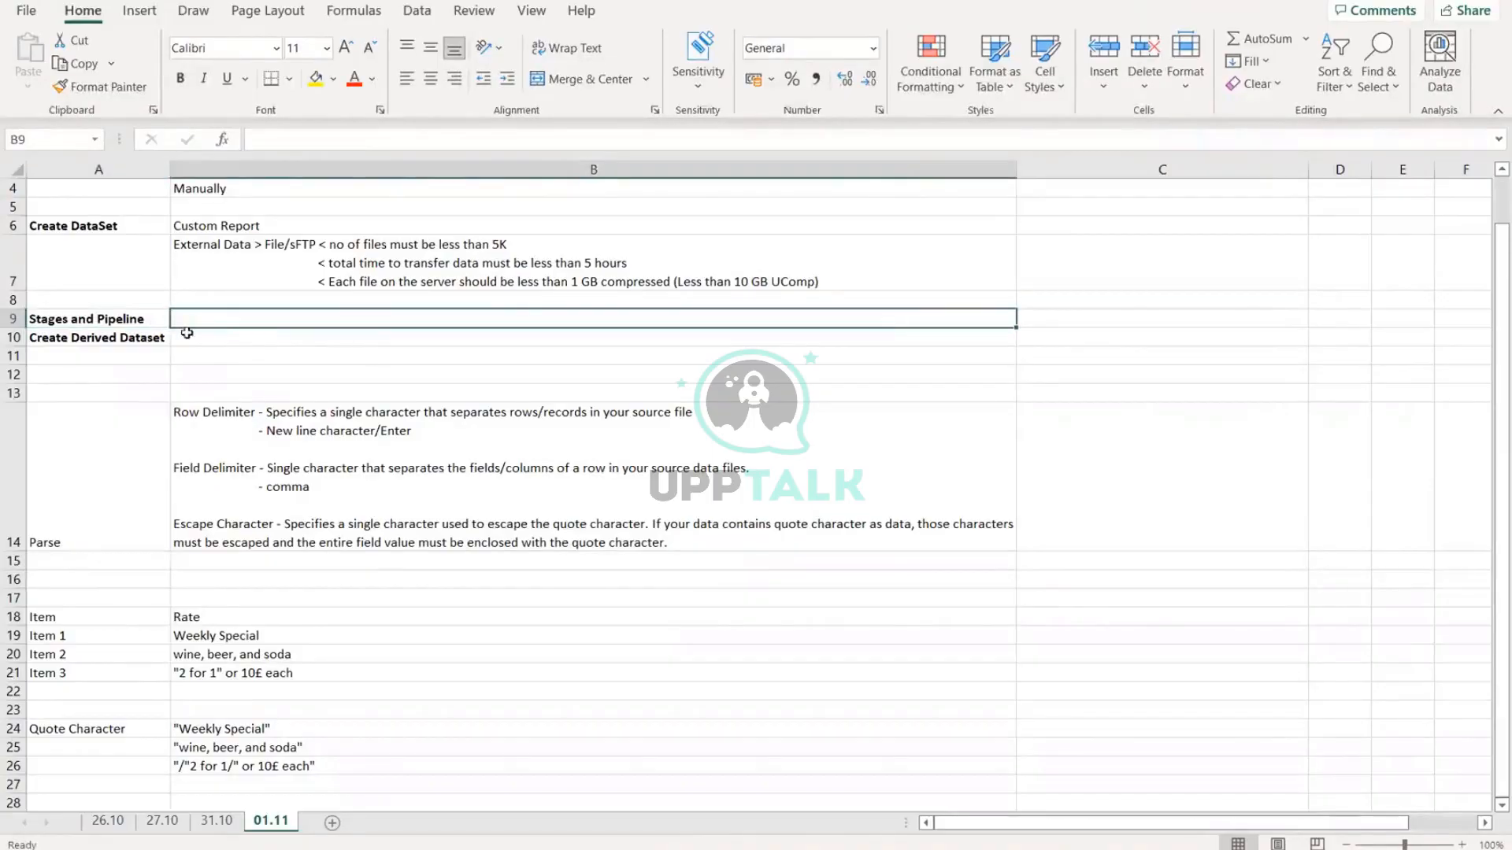
type("P")
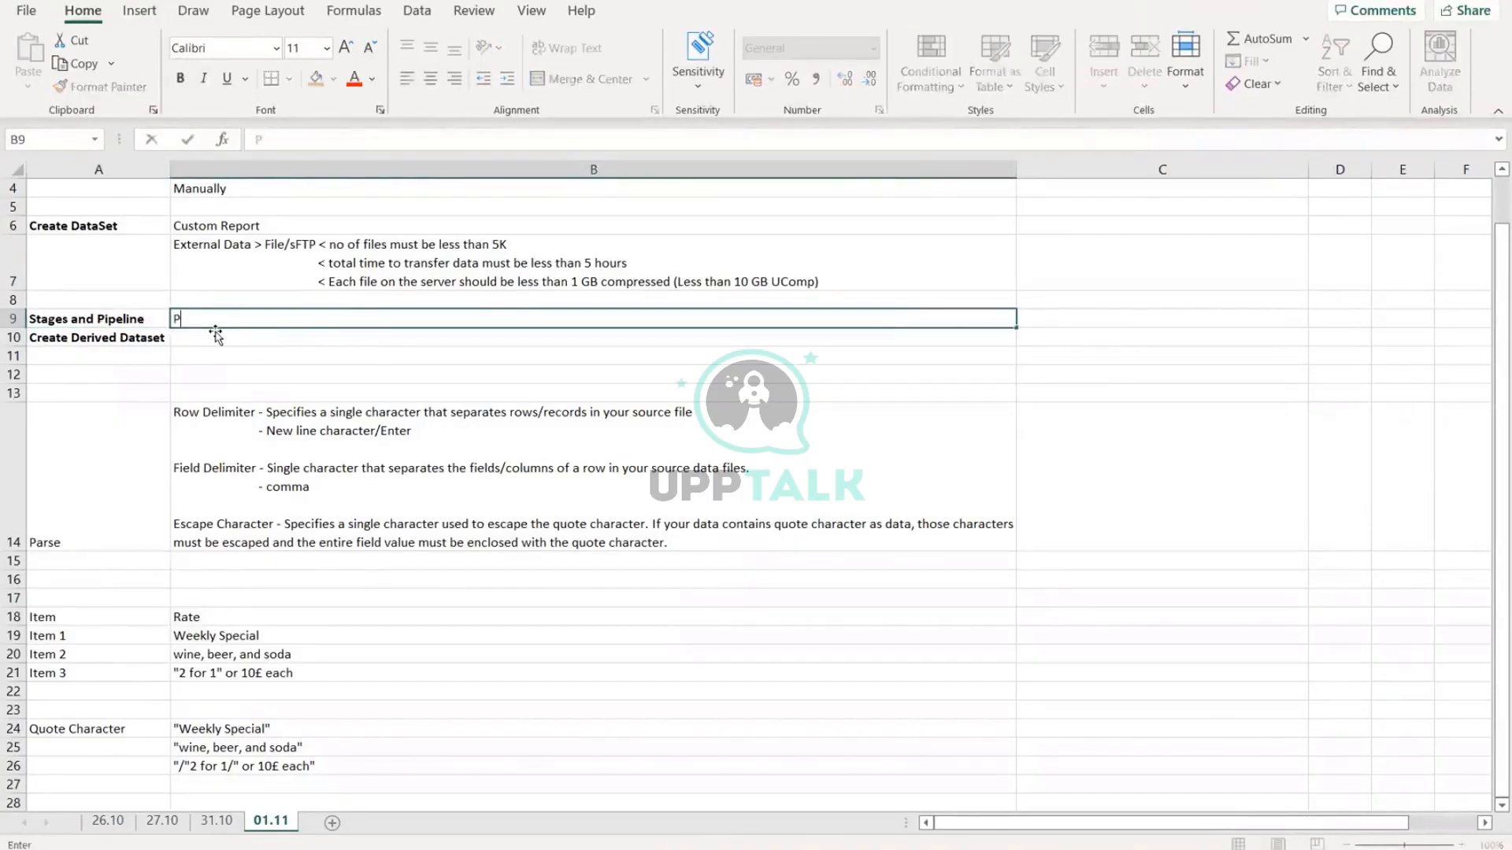
type("ipe")
key("BackSpace")
key("BackSpace")
key("BackSpace")
type("ipl")
key("BackSpace")
type("eline -")
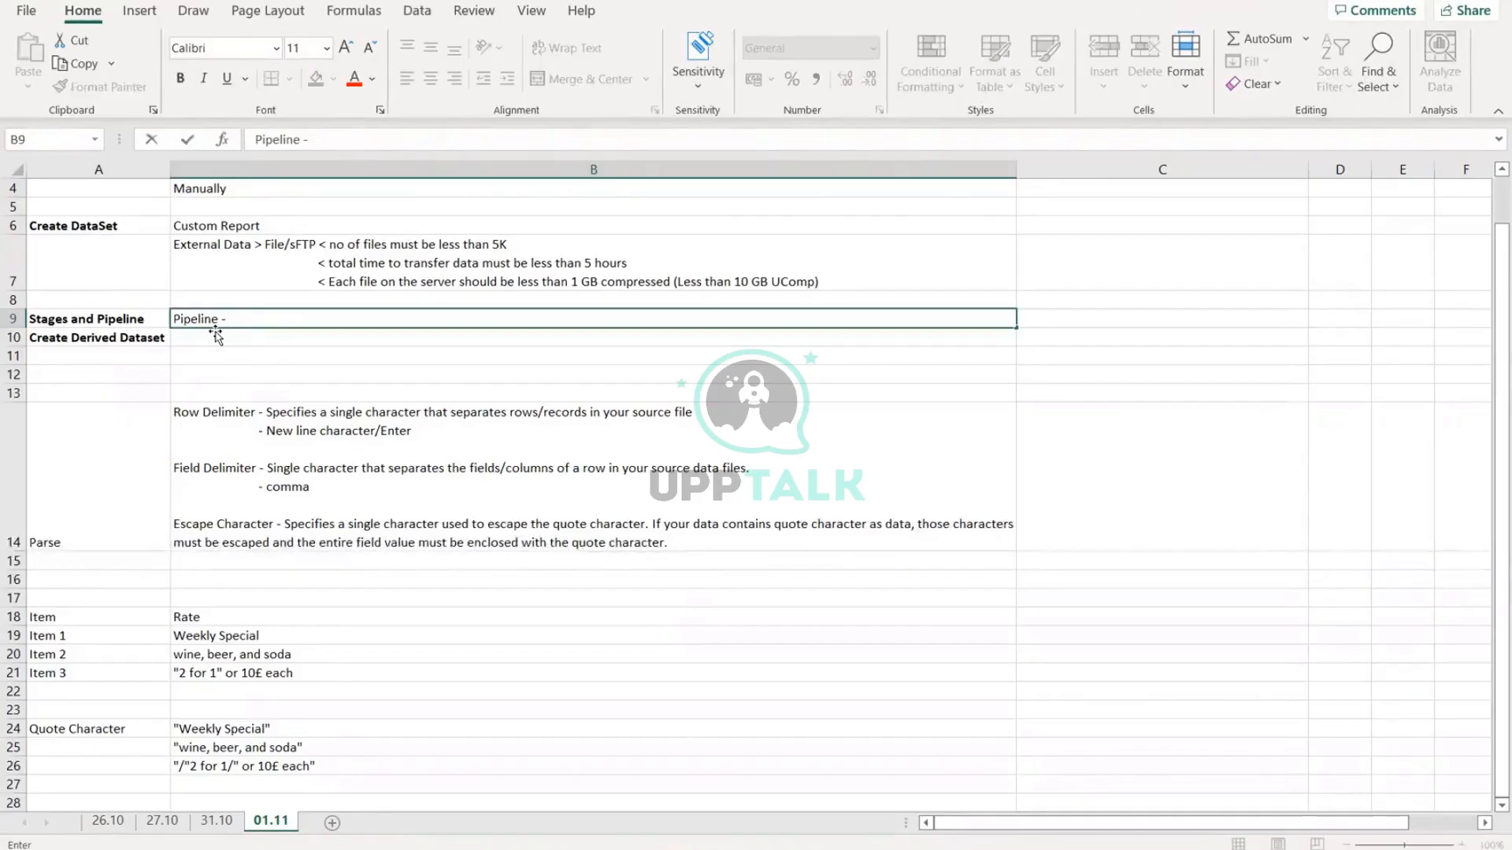
type(" Dataset")
type("s conta")
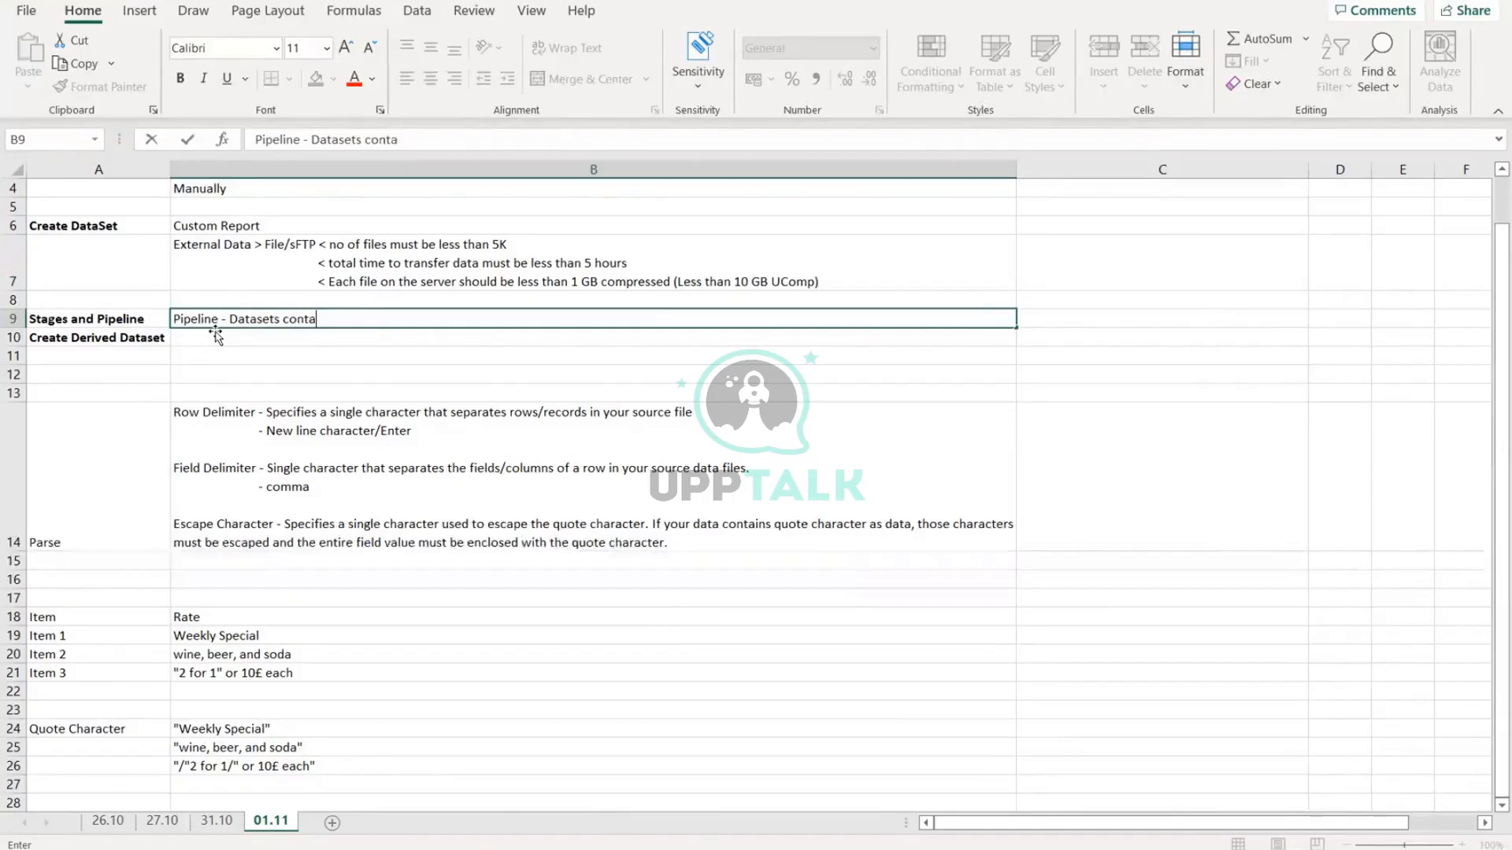
type("ins 1 or ")
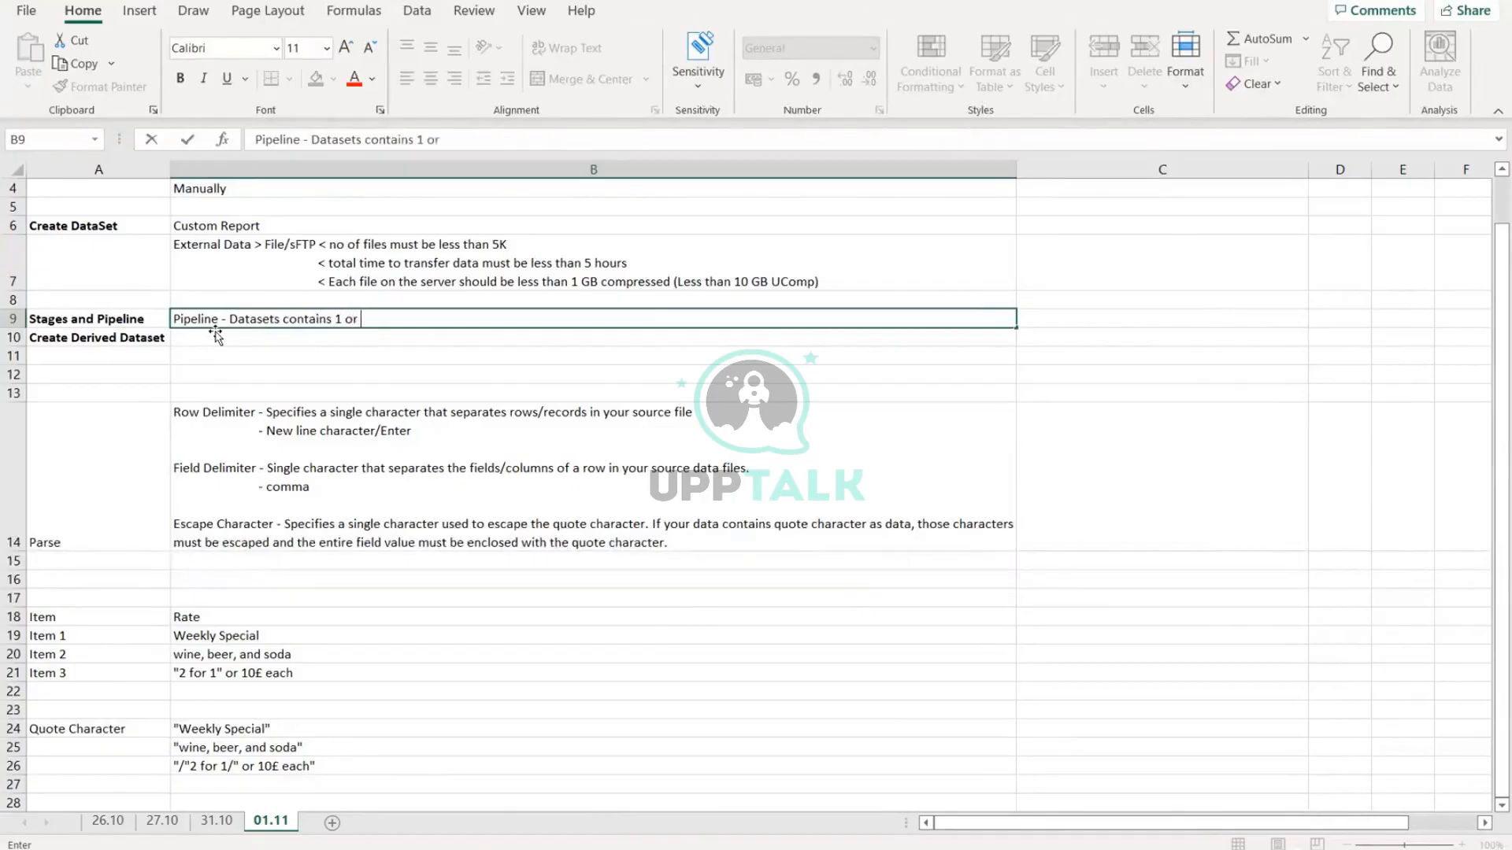
type("more pipelines.")
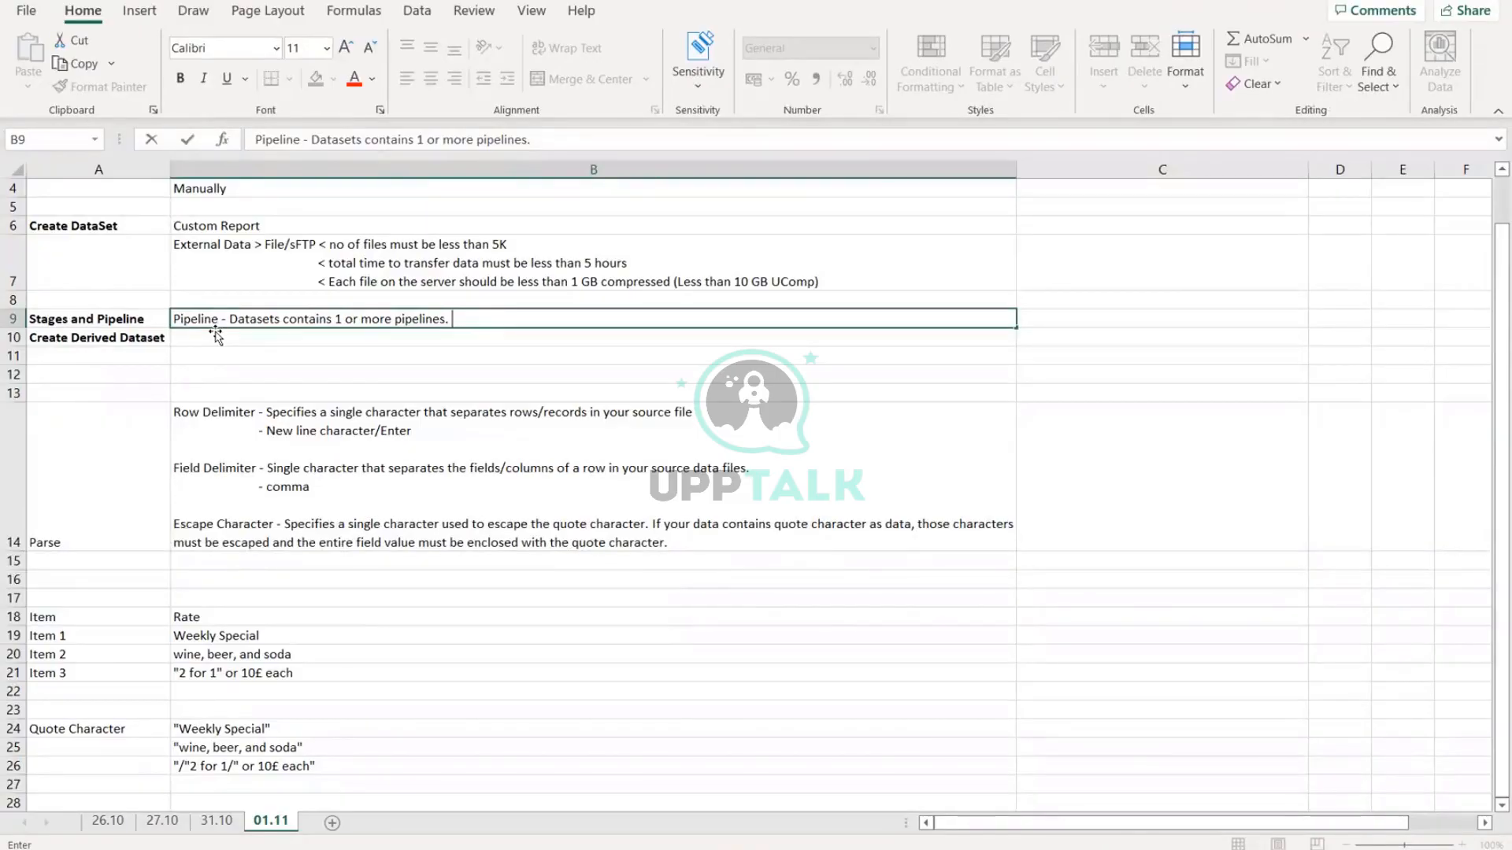
Step: Complete the B9 note with "A Pipeline is a container of stages that models the flow of how data should be transformed."
type("A Pipeline is a ")
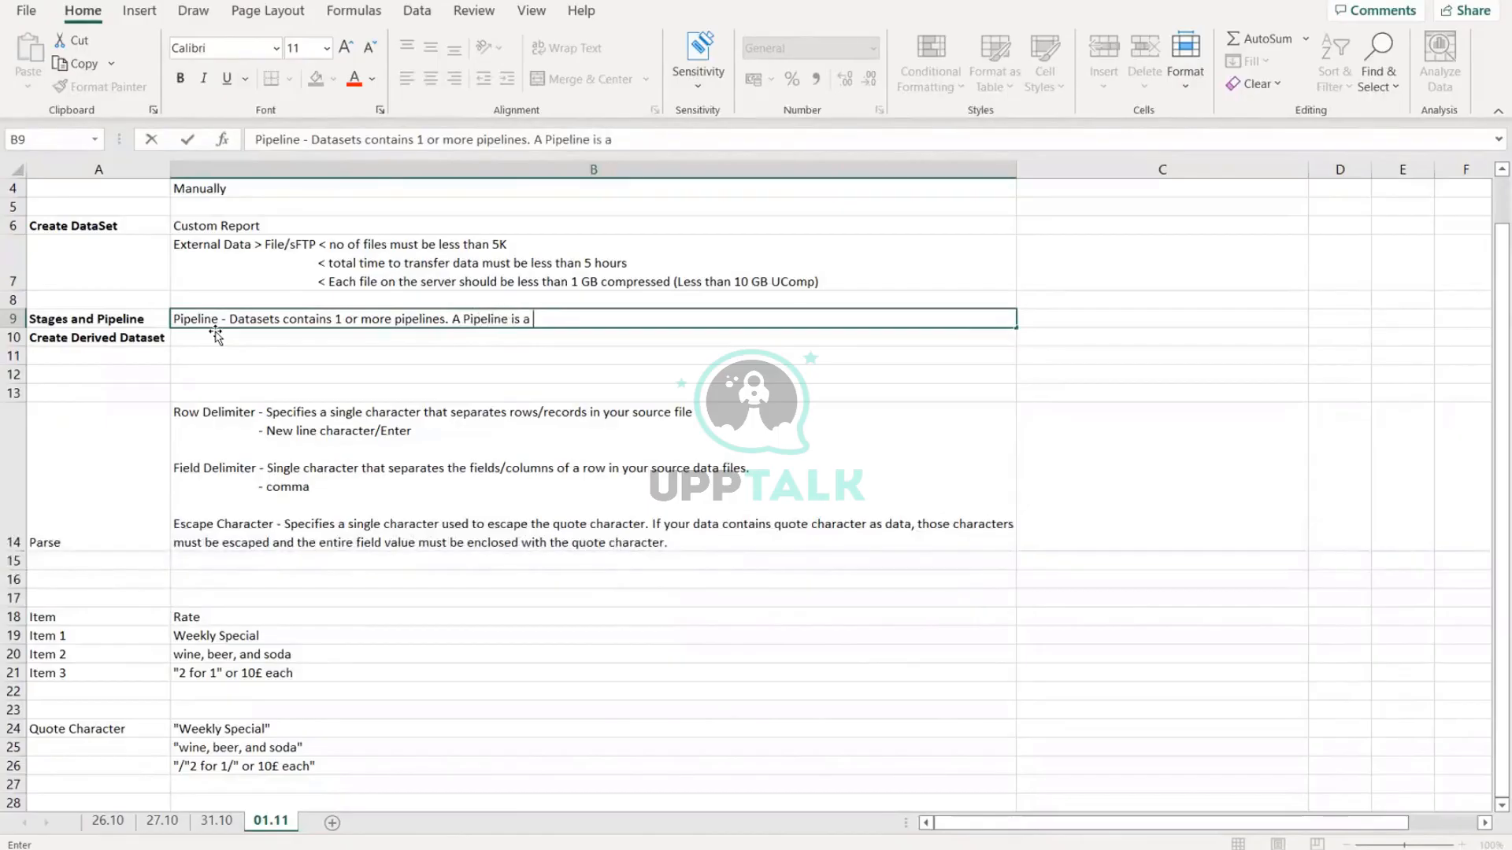
type("container of stages")
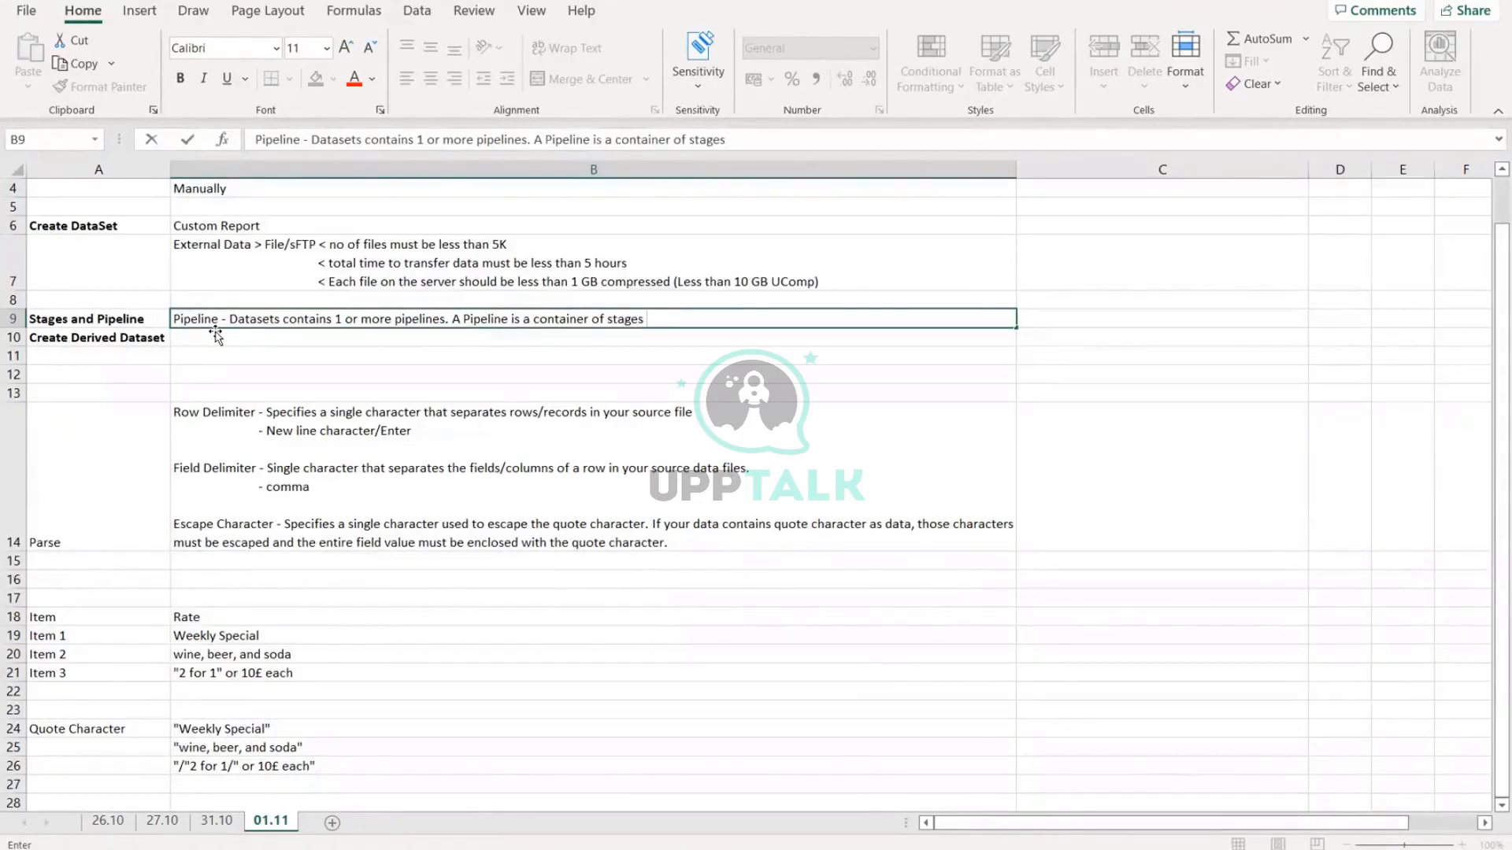
type(" that models the folo")
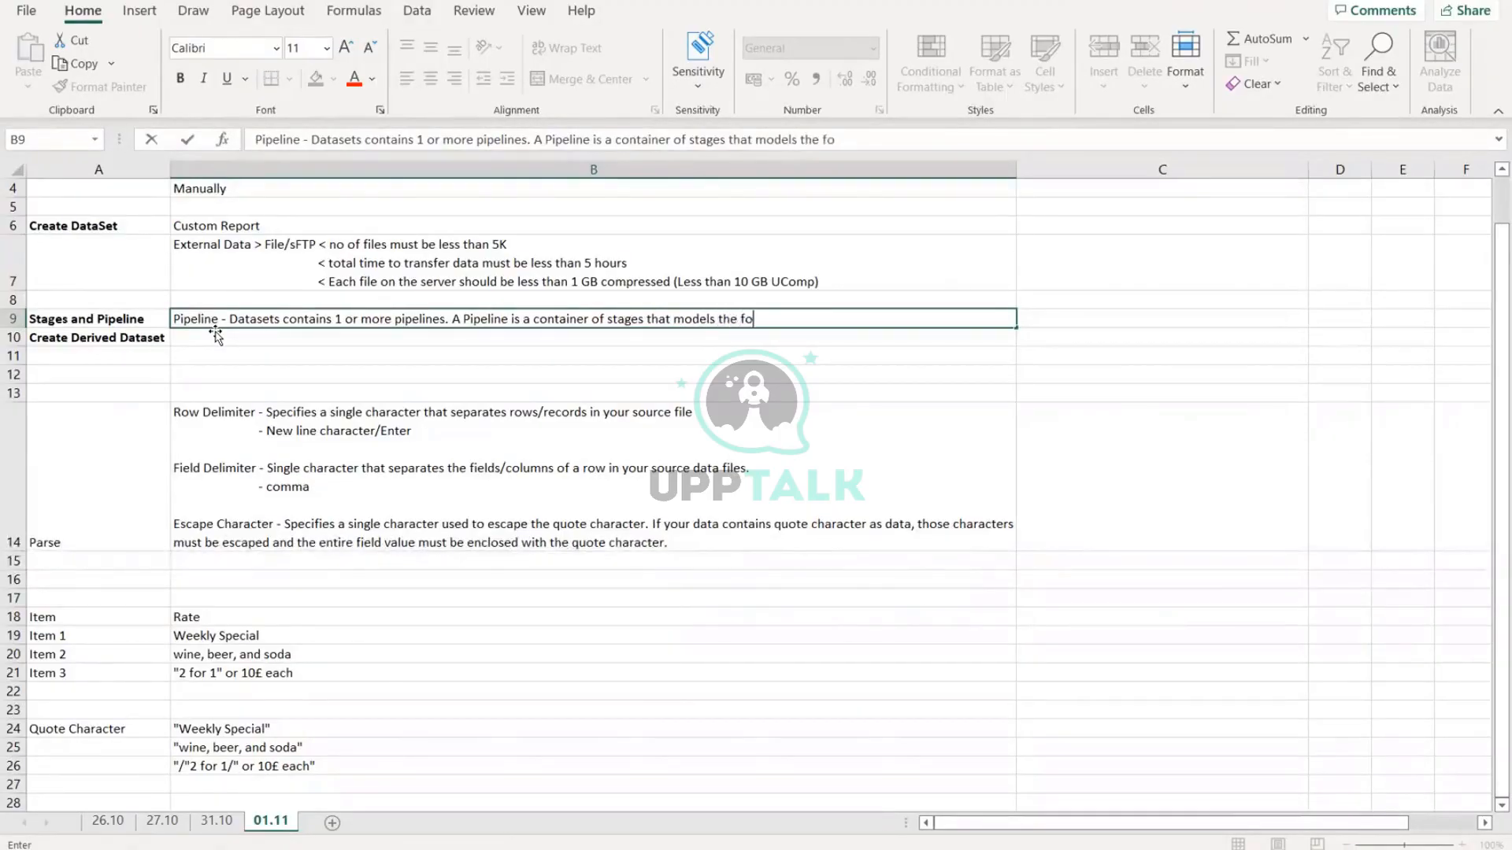
key("BackSpace")
key("BackSpace")
key("BackSpace")
type("low of how dat")
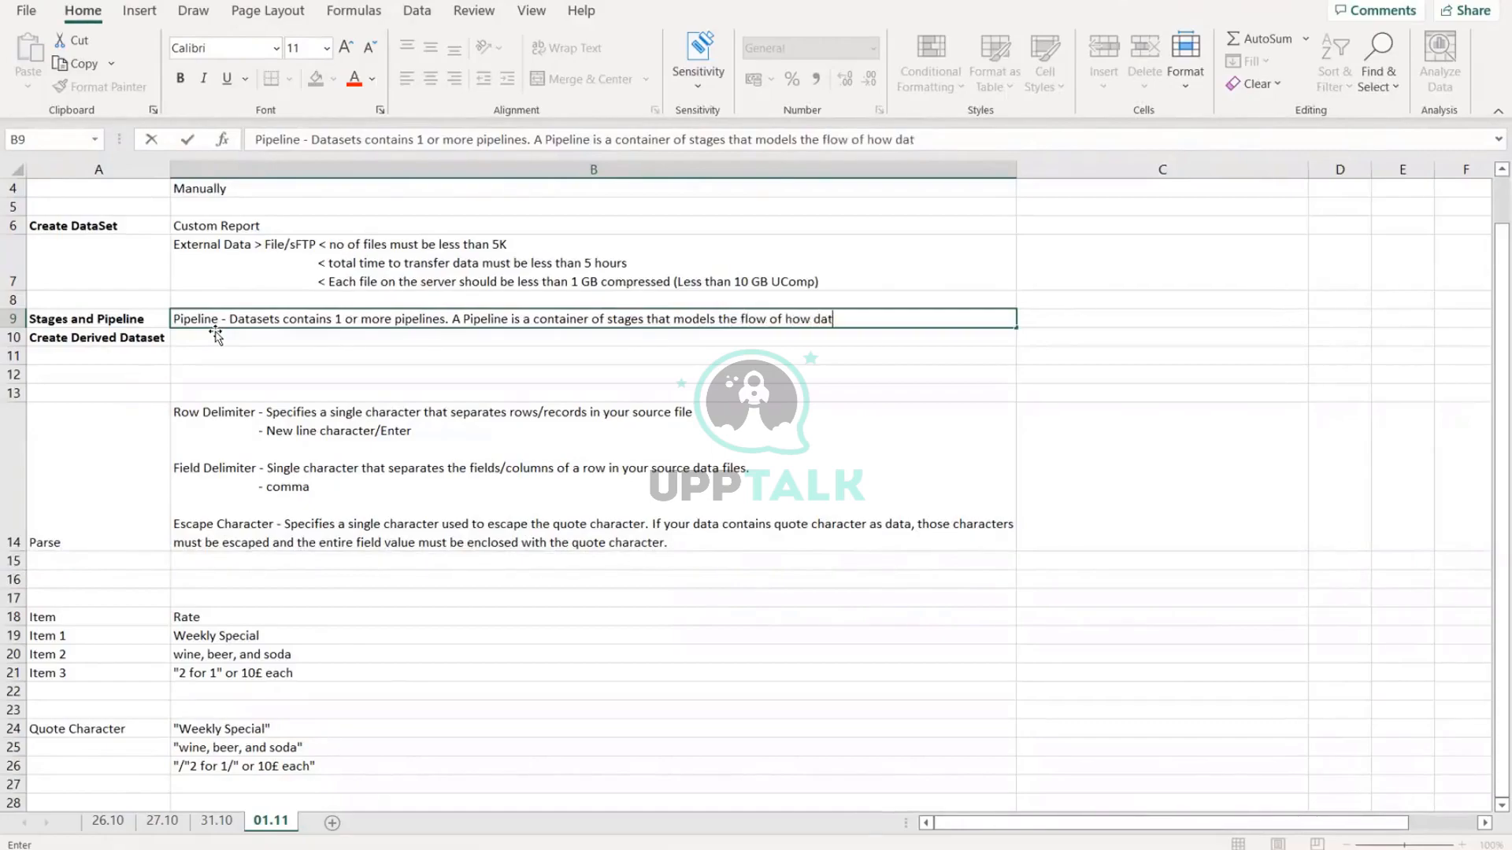
type("a should be transfor")
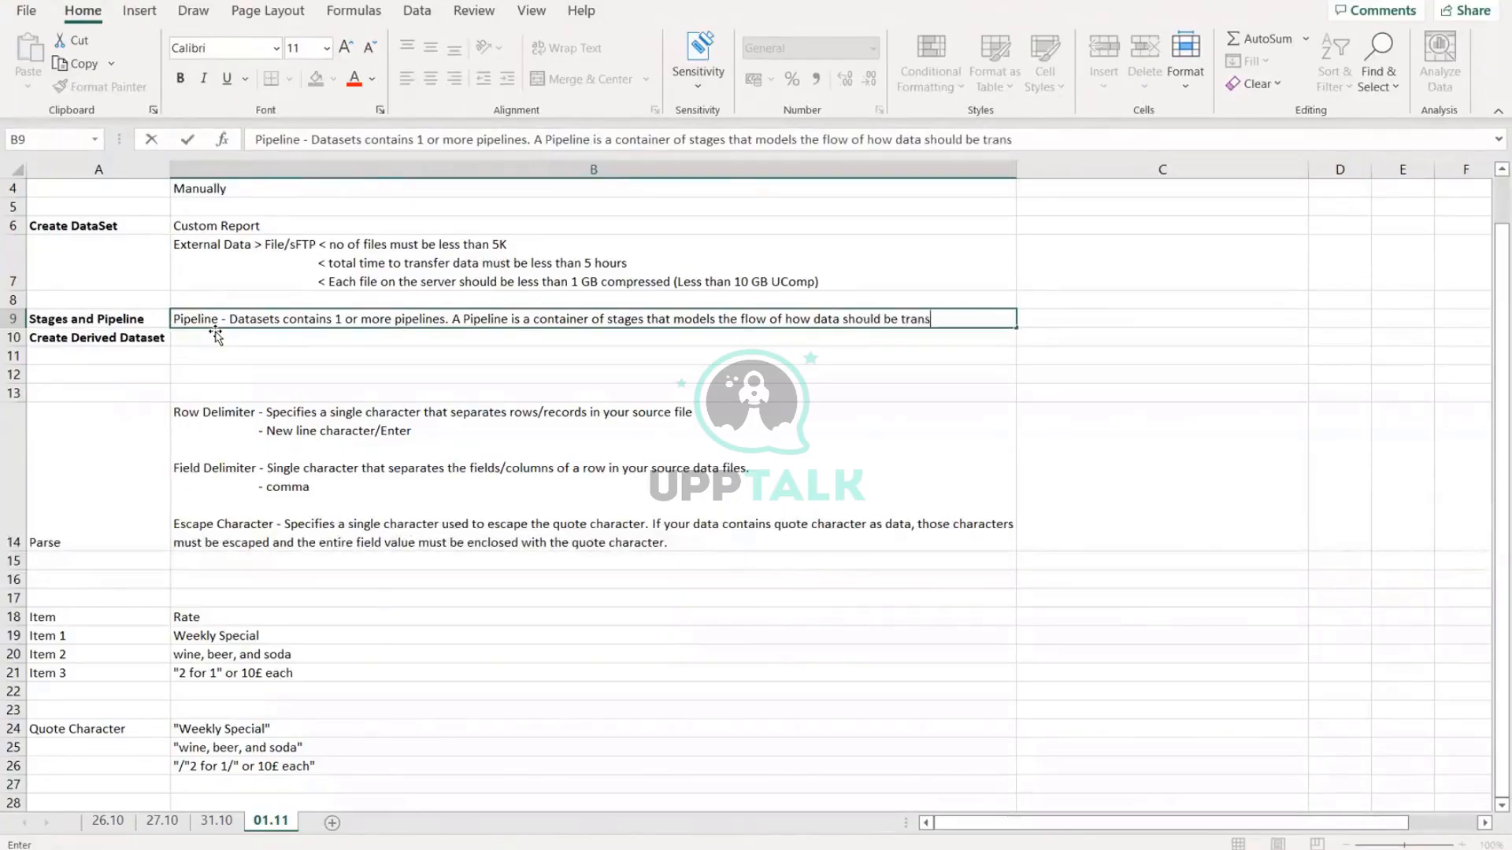
type("med.")
key("Return")
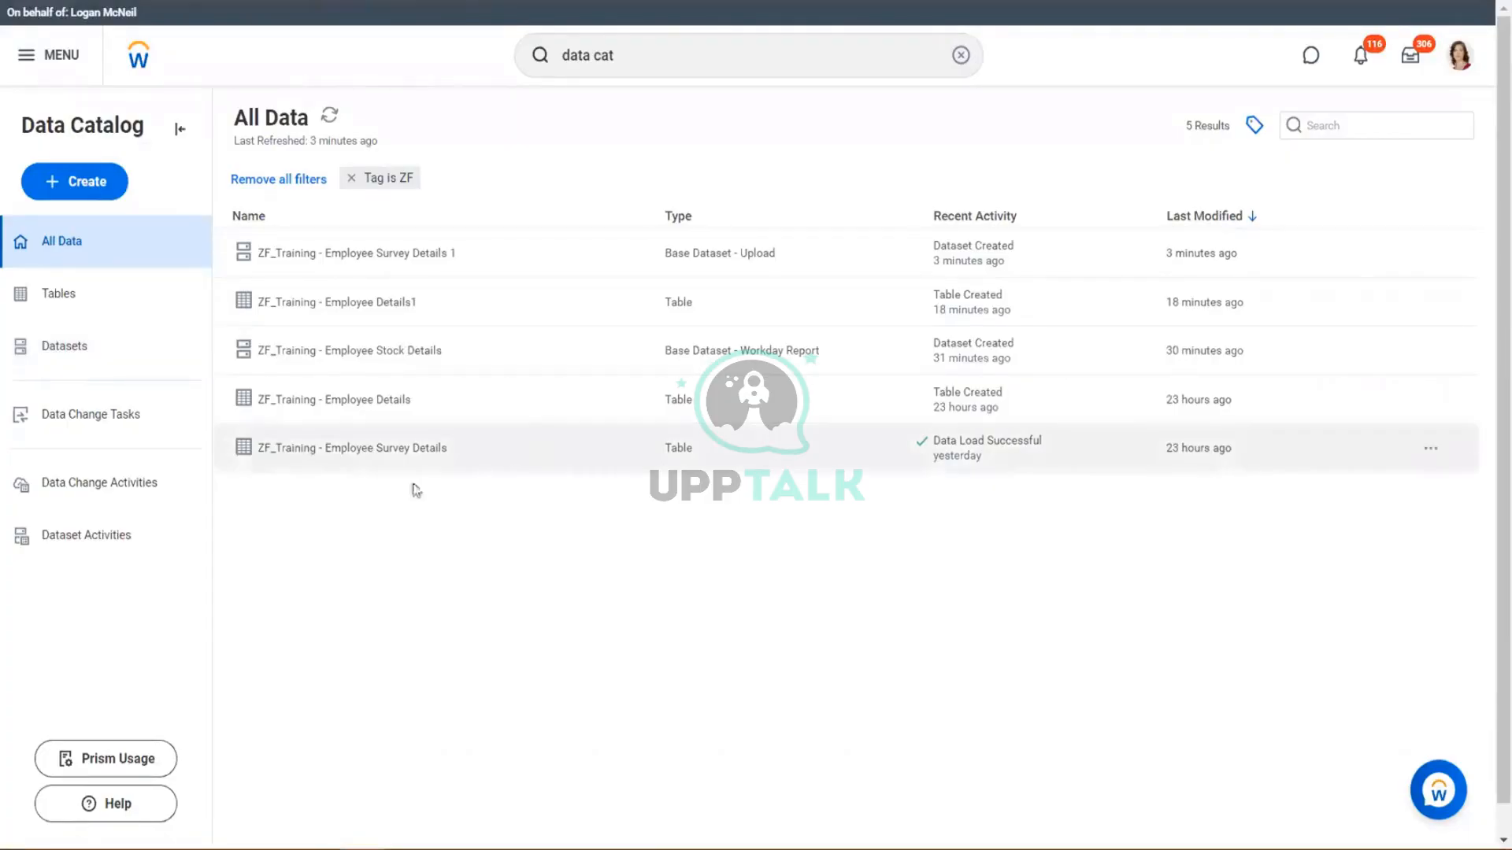
Step: Switch to Workday and open the ZF_Training - Employee Stock Details dataset and its available quick actions
left_click(371, 351)
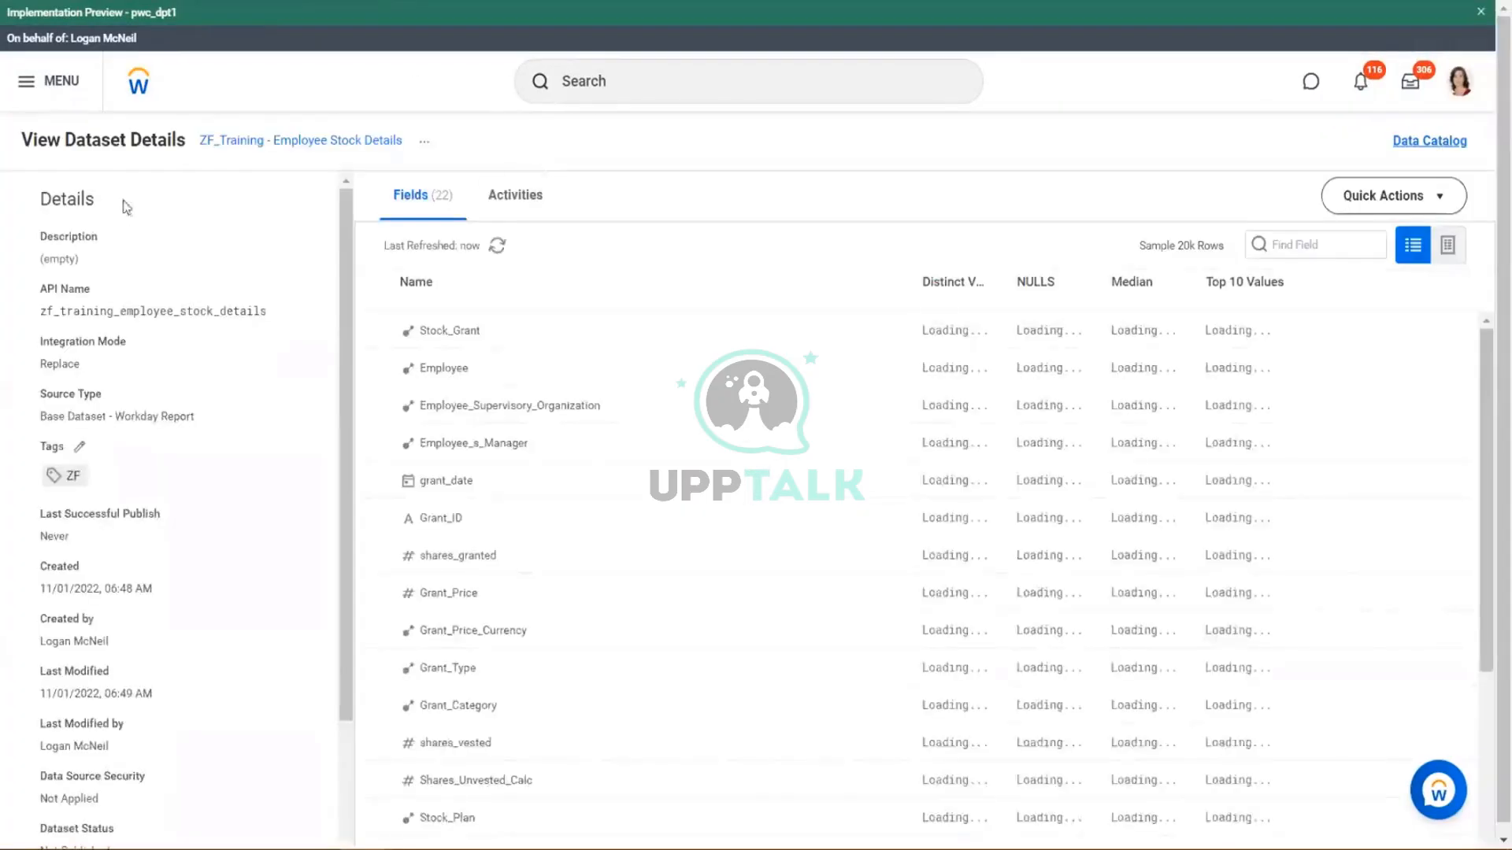
left_click(1447, 211)
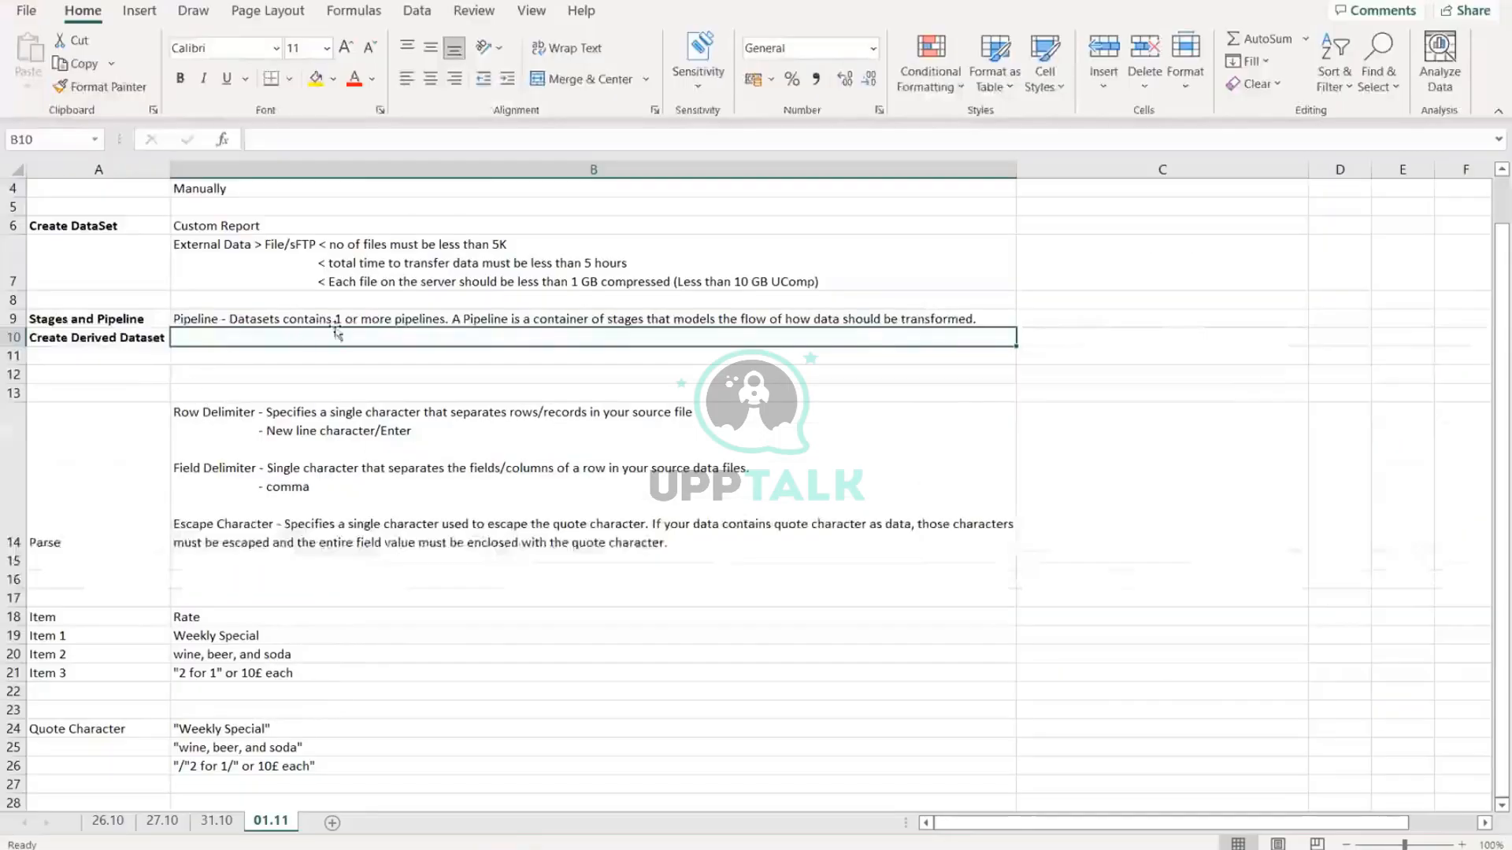
Step: Switch to Excel and reread the pipeline definition in cell B9, highlighting its container of stages sentence
key("Up")
key("Up")
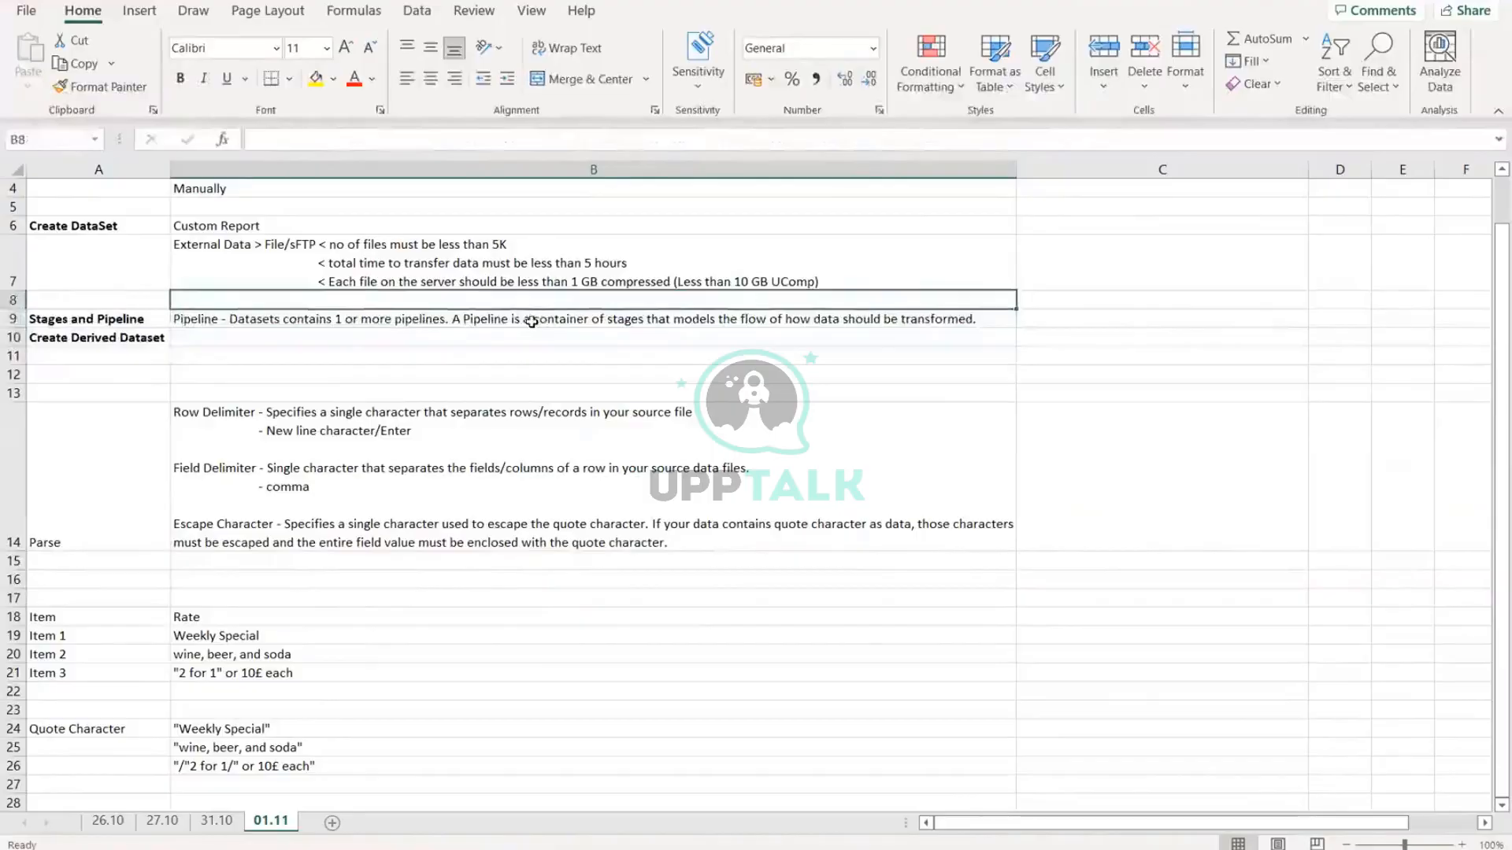
double_click(531, 321)
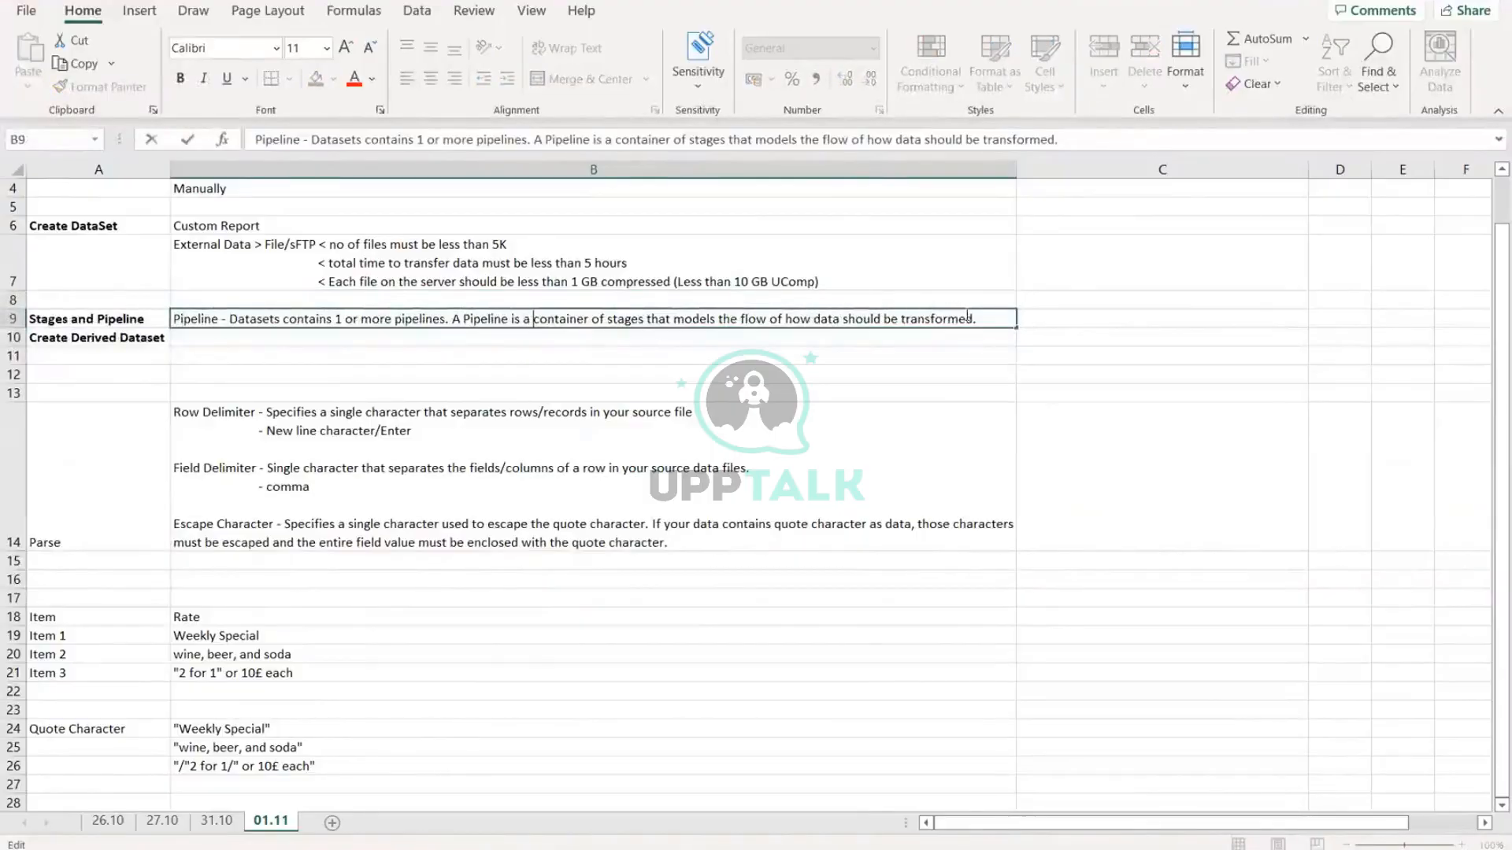
left_click_drag(975, 318, 463, 340)
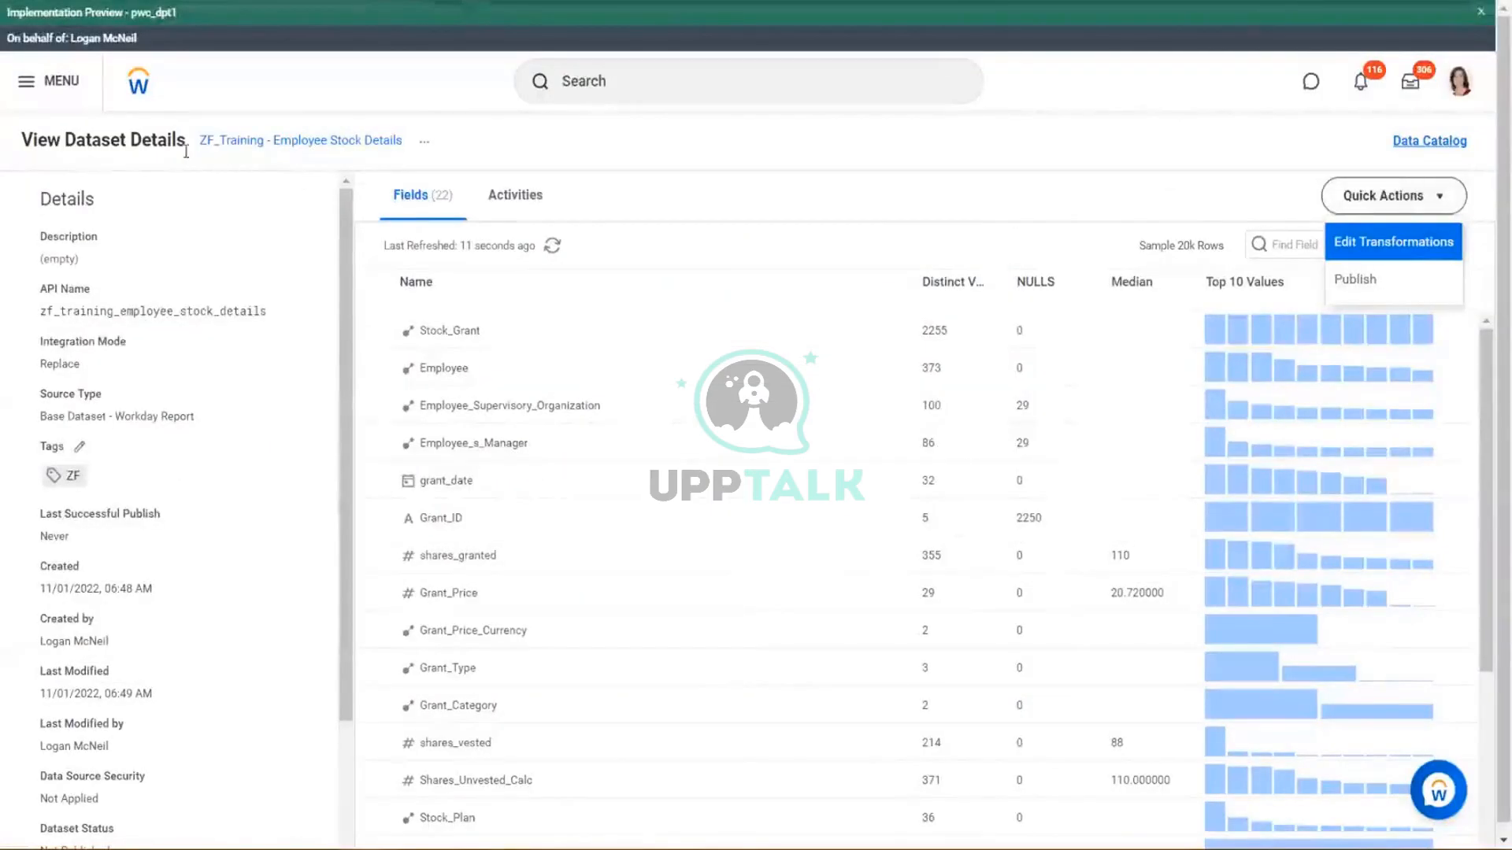
Step: Switch to Workday, open the stock dataset's transformations for editing, and examine its primary pipeline and Parse stage
left_click(1432, 250)
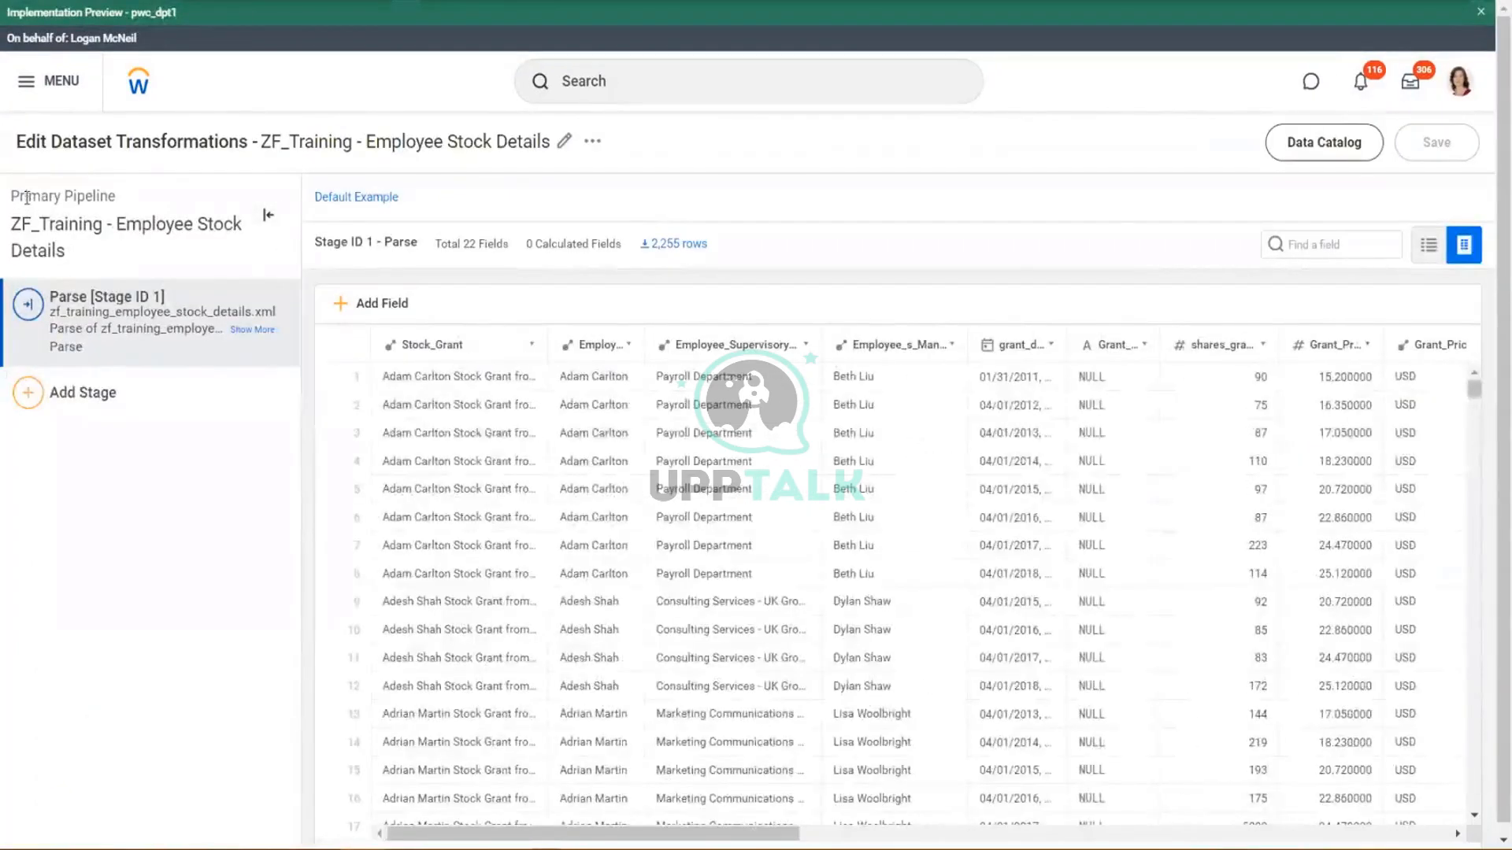
left_click_drag(27, 197, 91, 203)
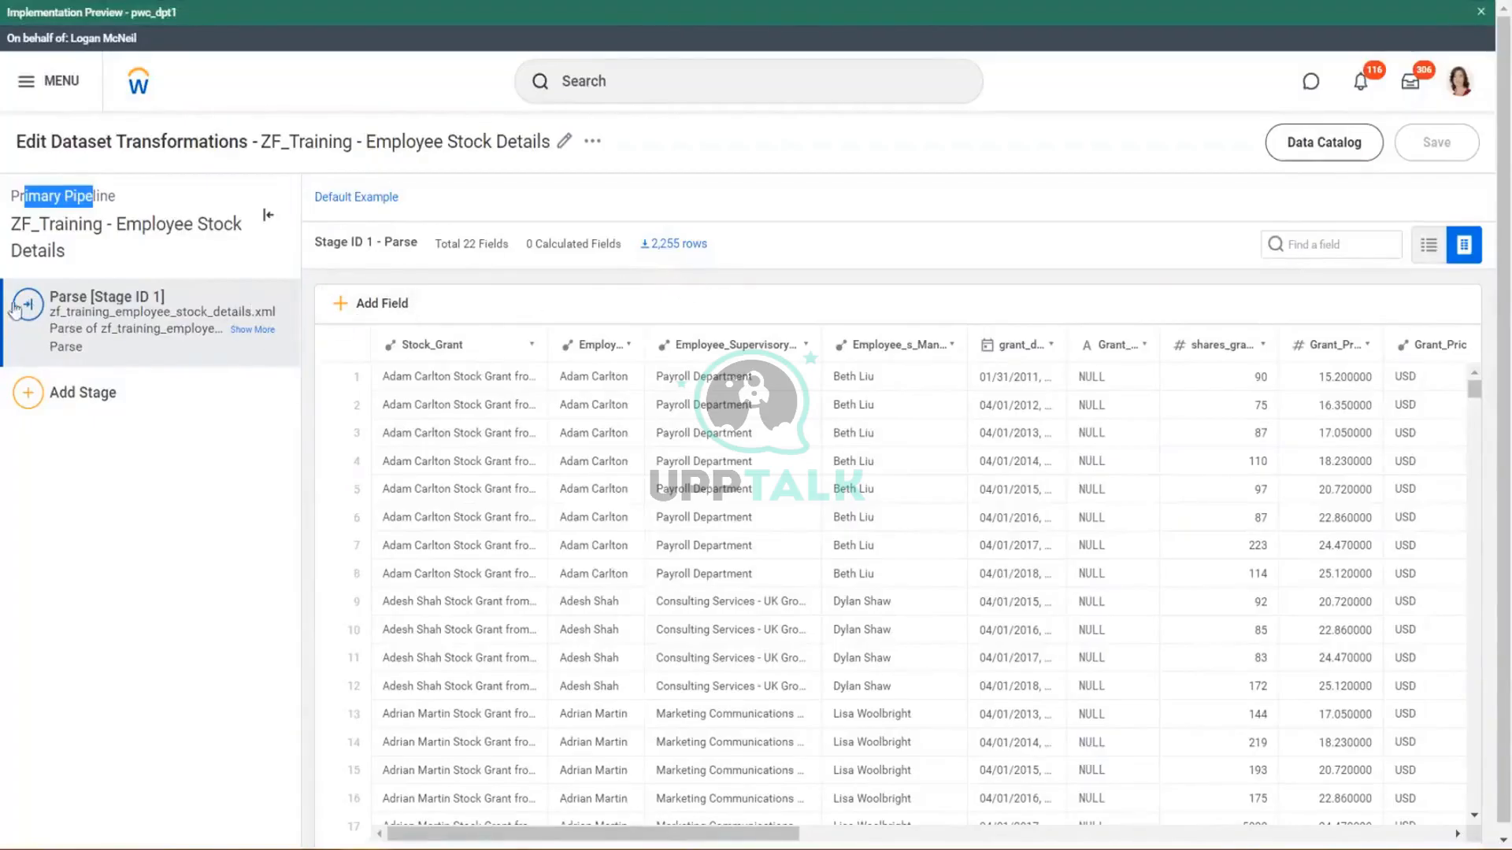
left_click_drag(57, 300, 128, 301)
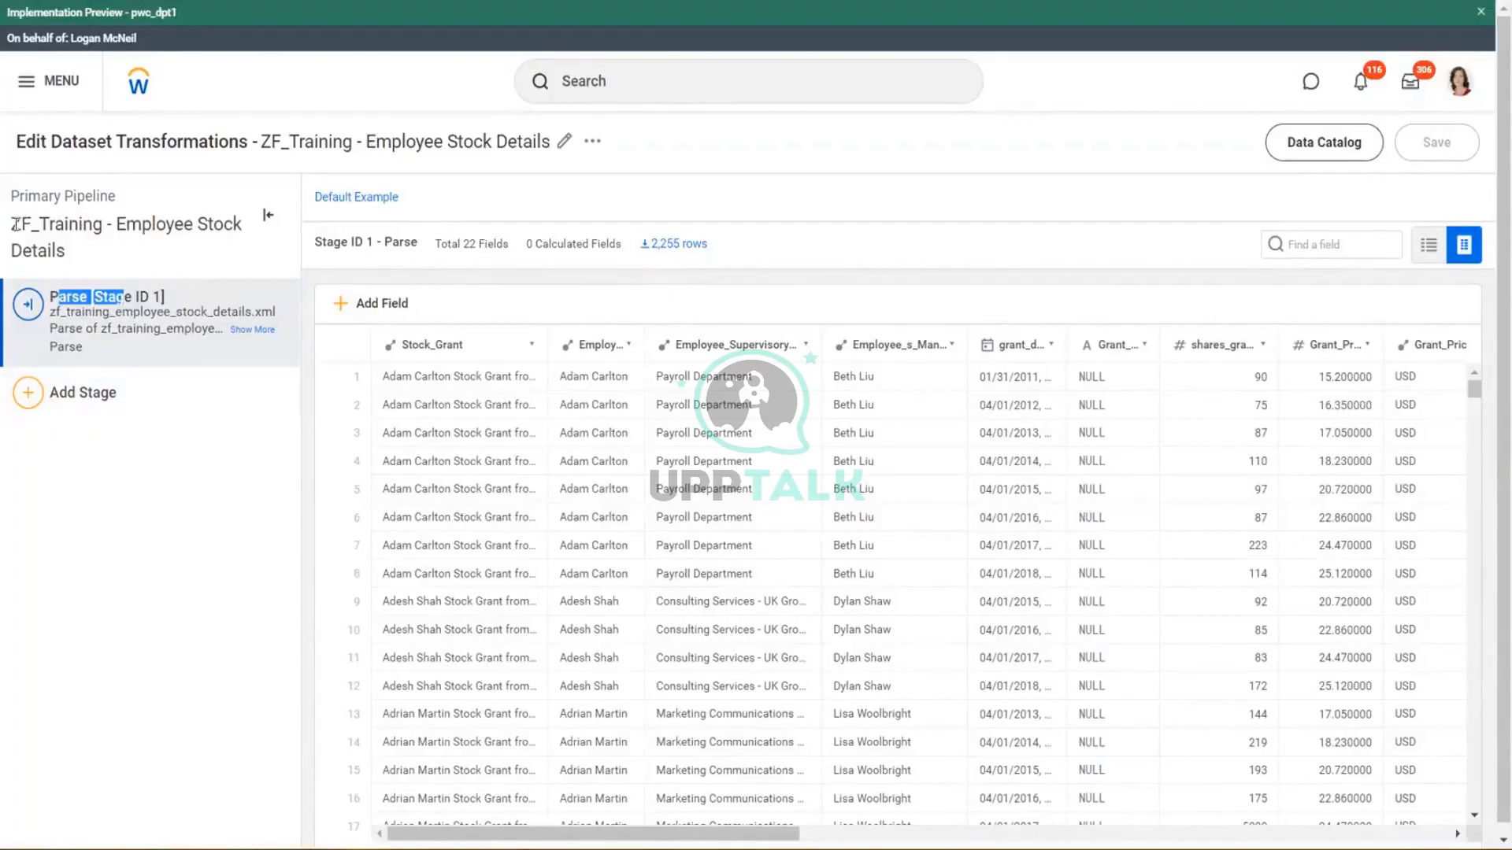
left_click_drag(16, 226, 78, 255)
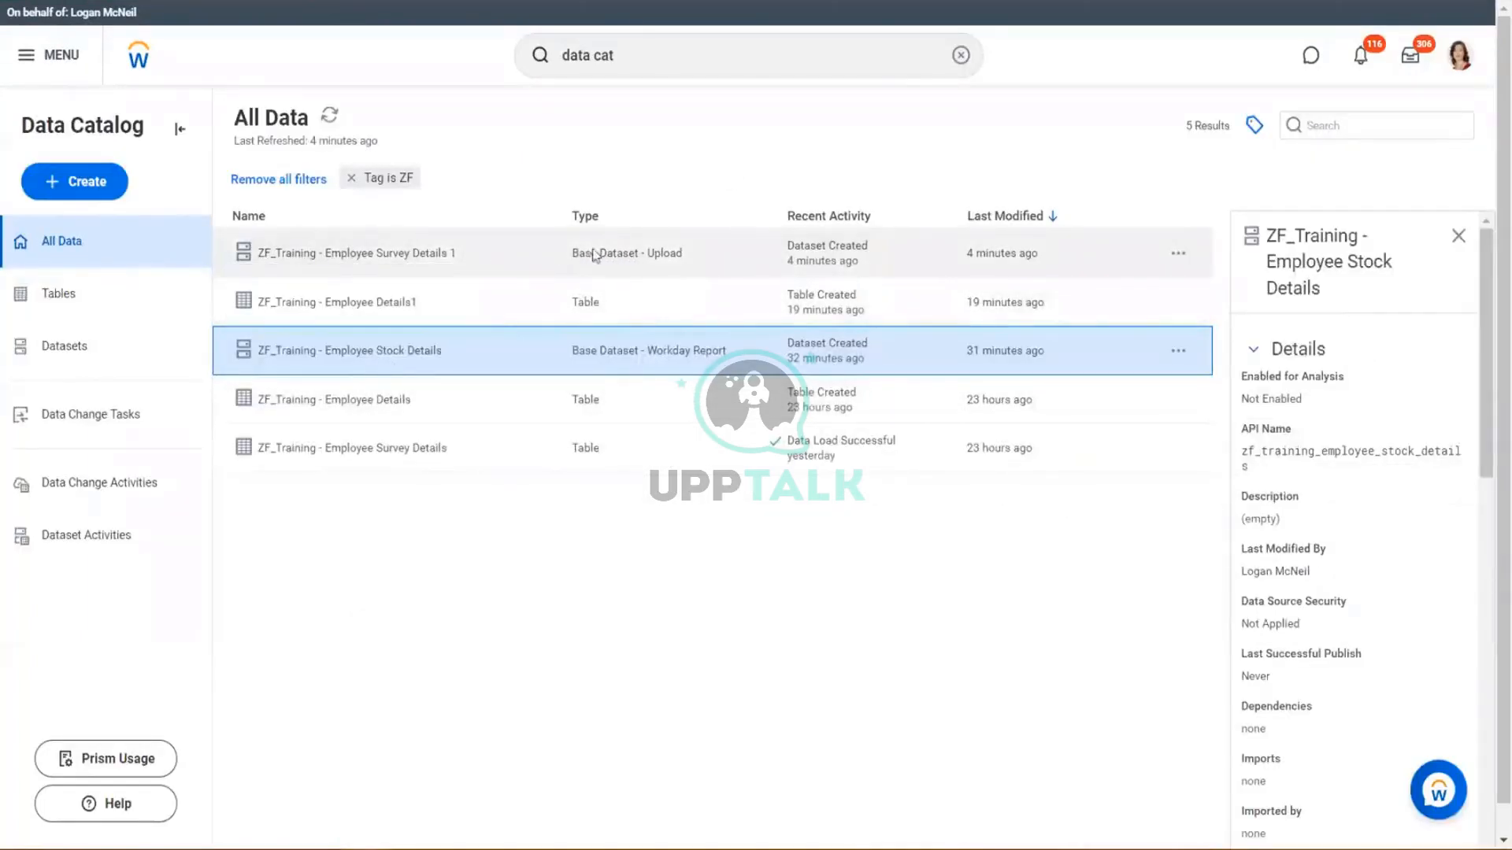
Step: Open the ZF_Training - Employee Survey Details 1 dataset from the Data Catalog and show its quick actions
left_click(651, 257)
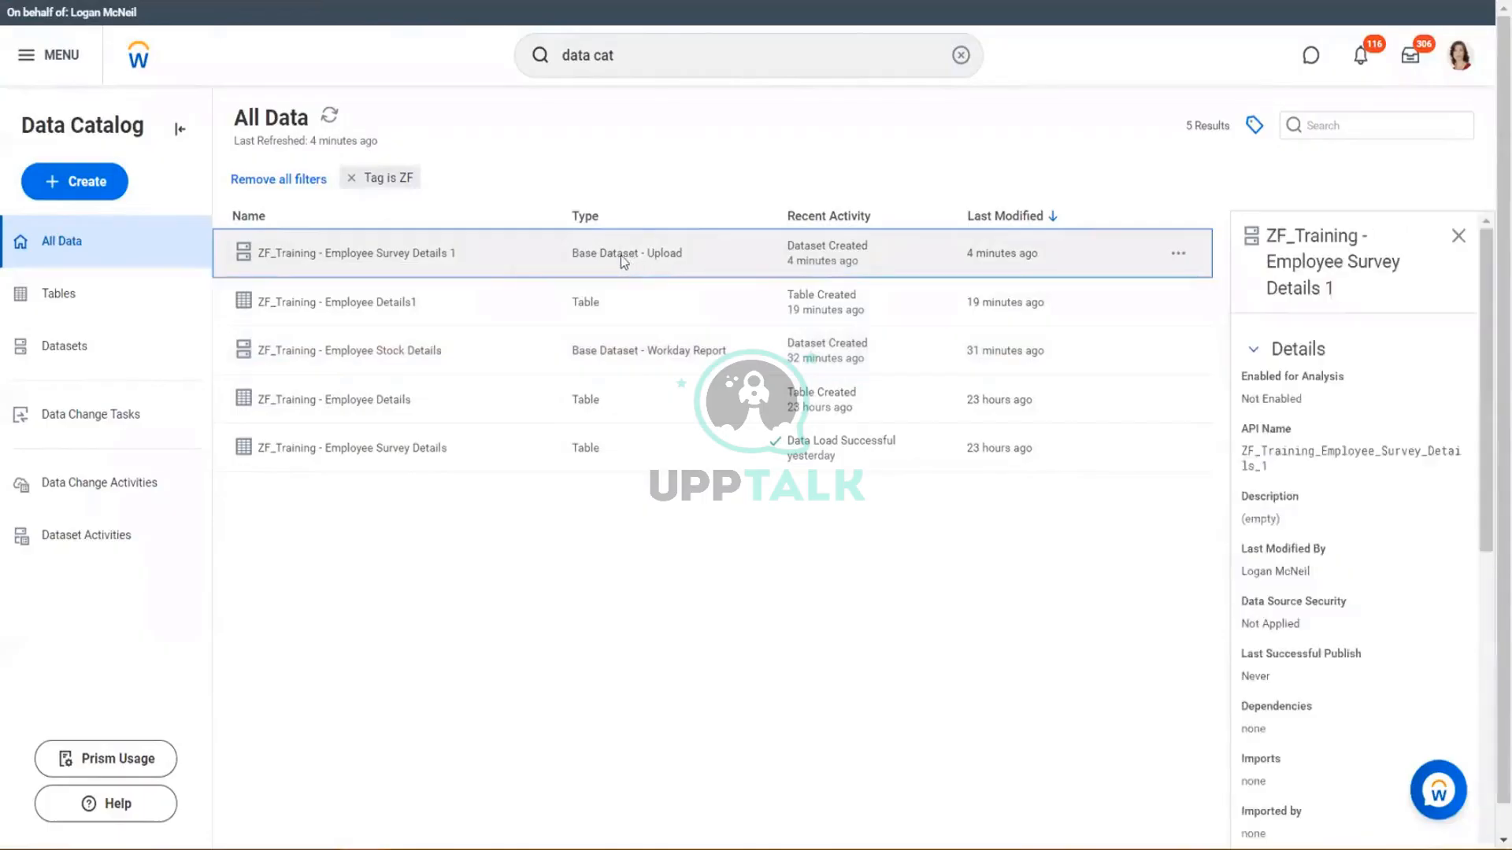
left_click(321, 254)
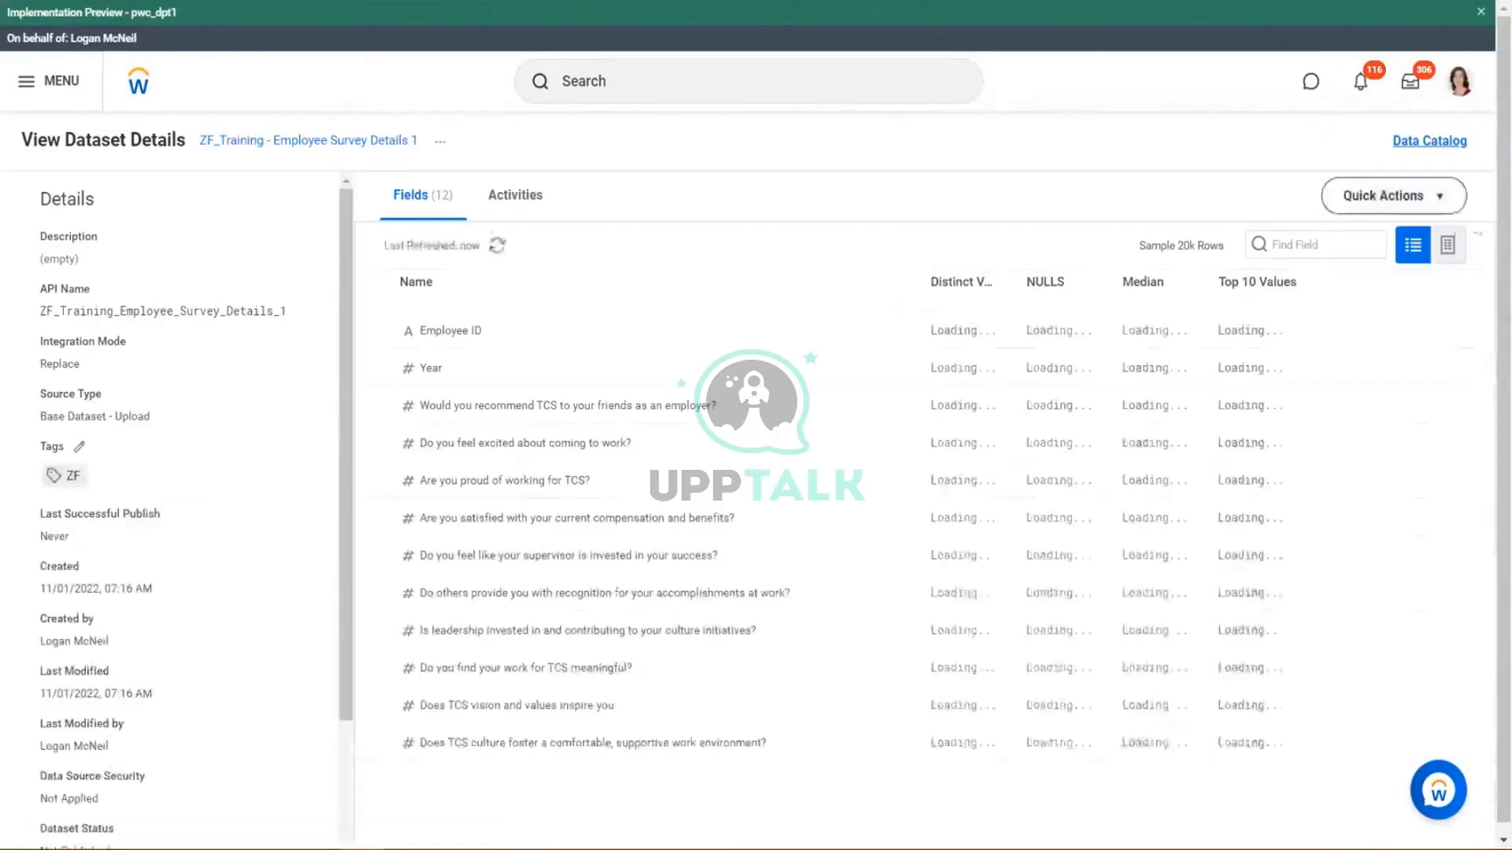
left_click(1440, 197)
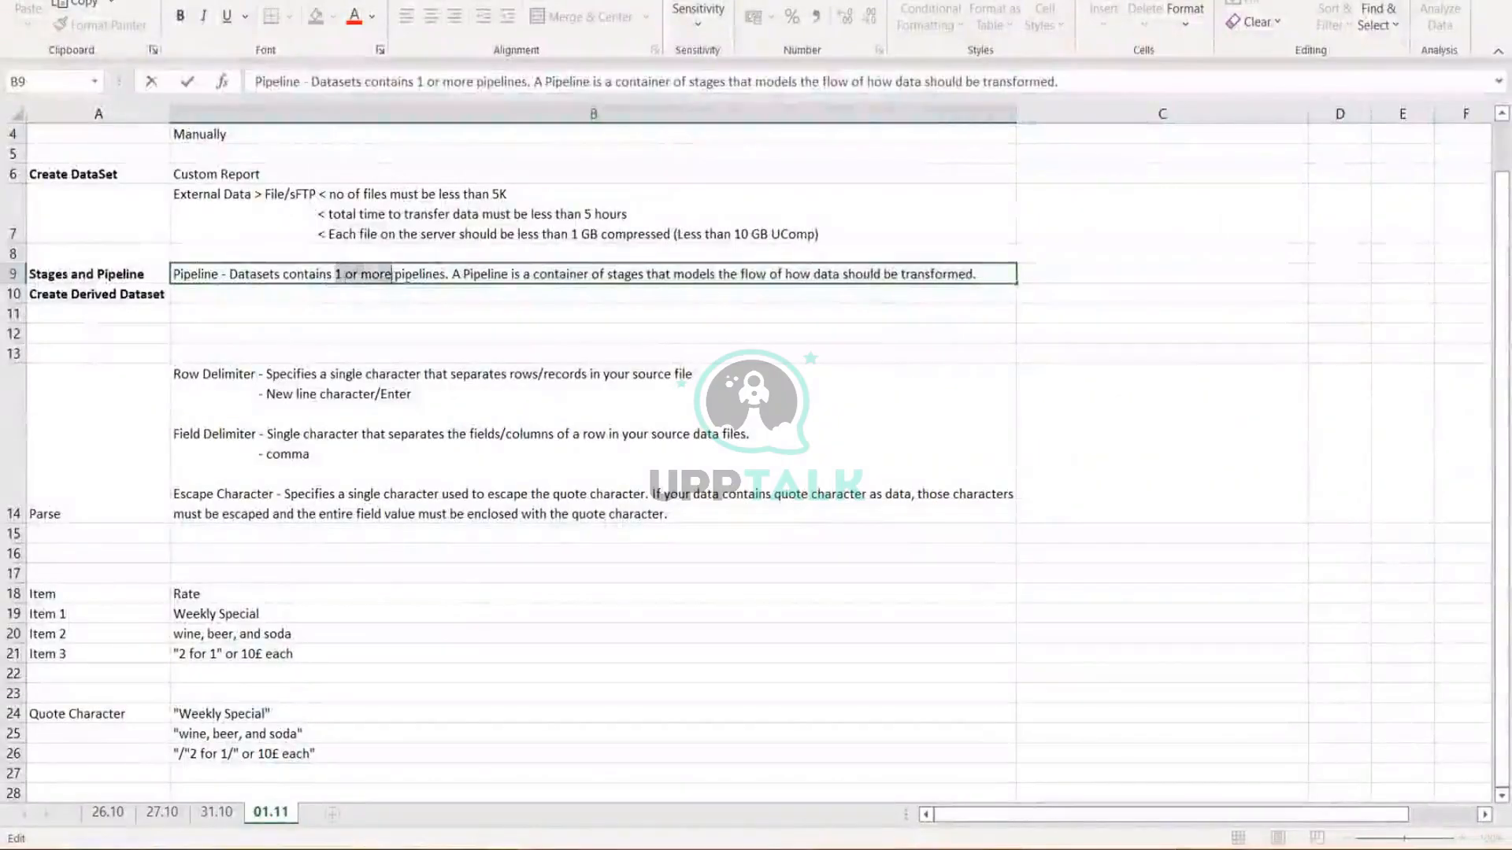
Step: Switch to Excel and highlight "1 or more pipelines" and "stages" in the B9 pipeline definition
left_click_drag(391, 274, 436, 275)
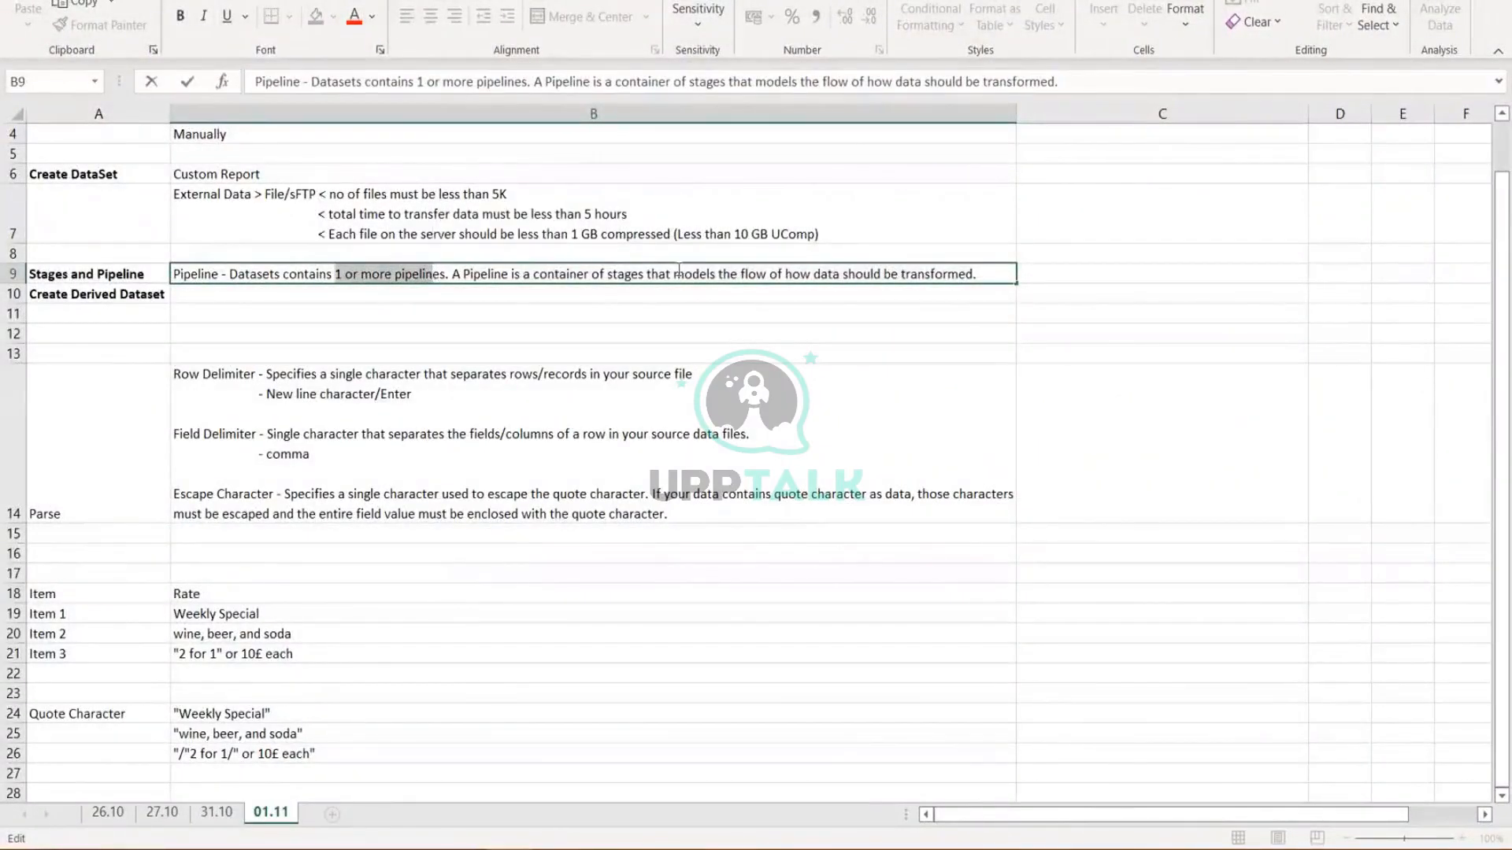
left_click_drag(600, 275, 648, 284)
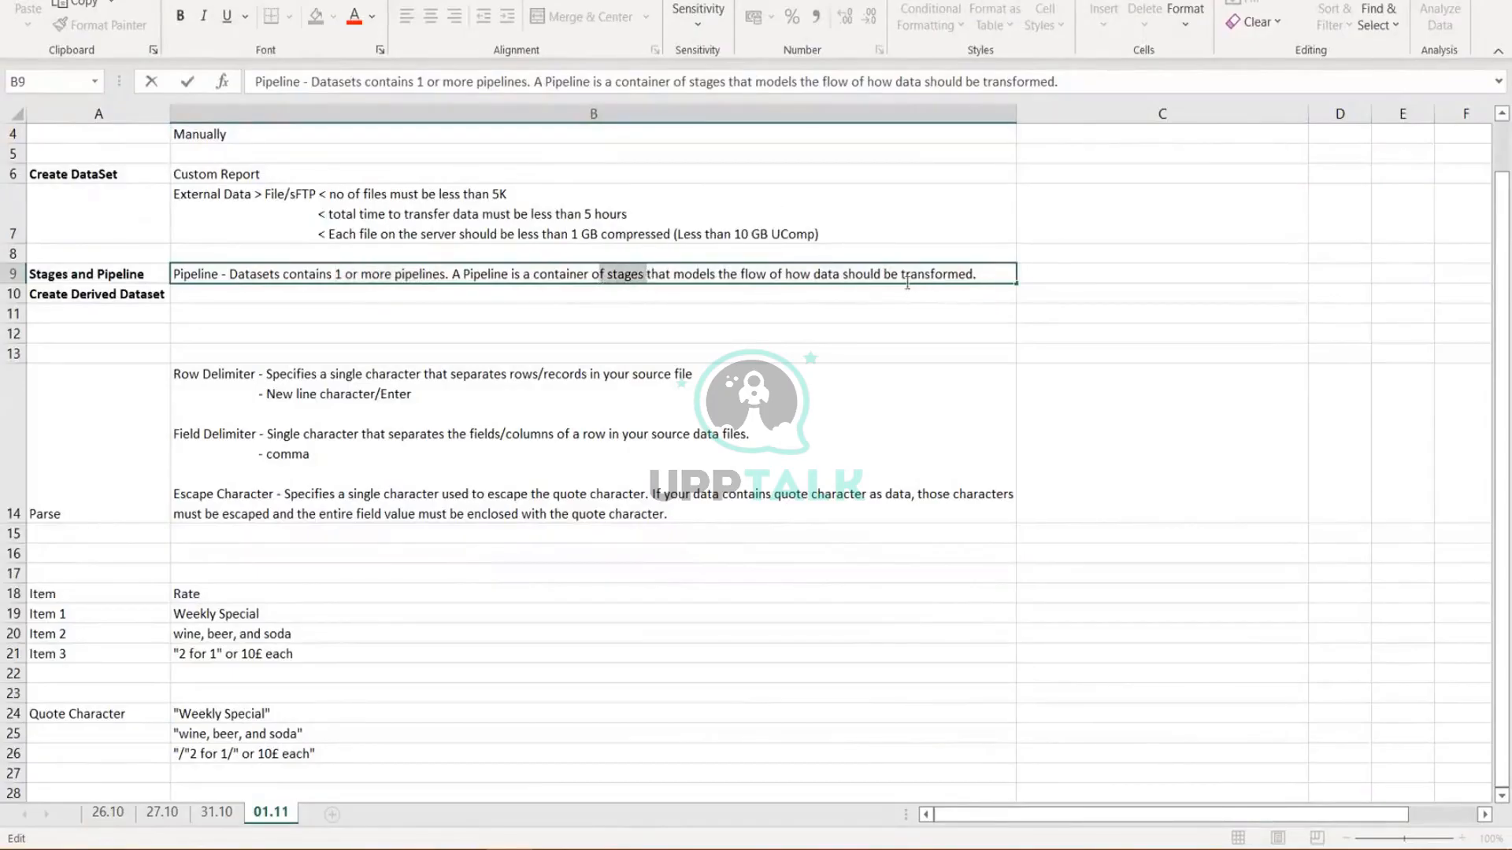
Step: Highlight "transformed" in the B9 definition, switch to Workday, and highlight "Transformations" in the page title and the primary pipeline's name
left_click_drag(900, 276, 953, 277)
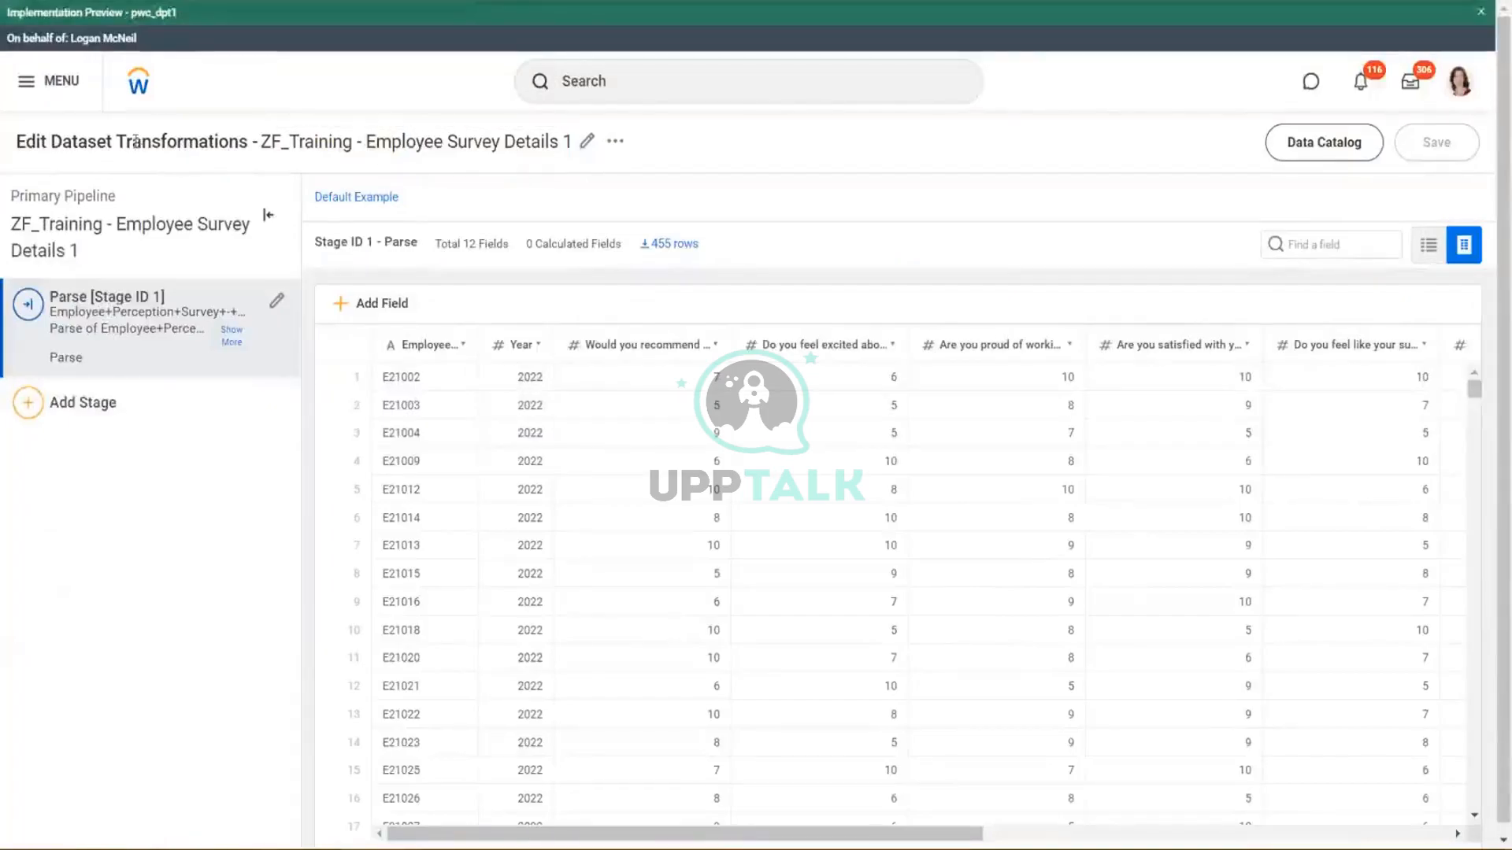
left_click_drag(142, 142, 266, 141)
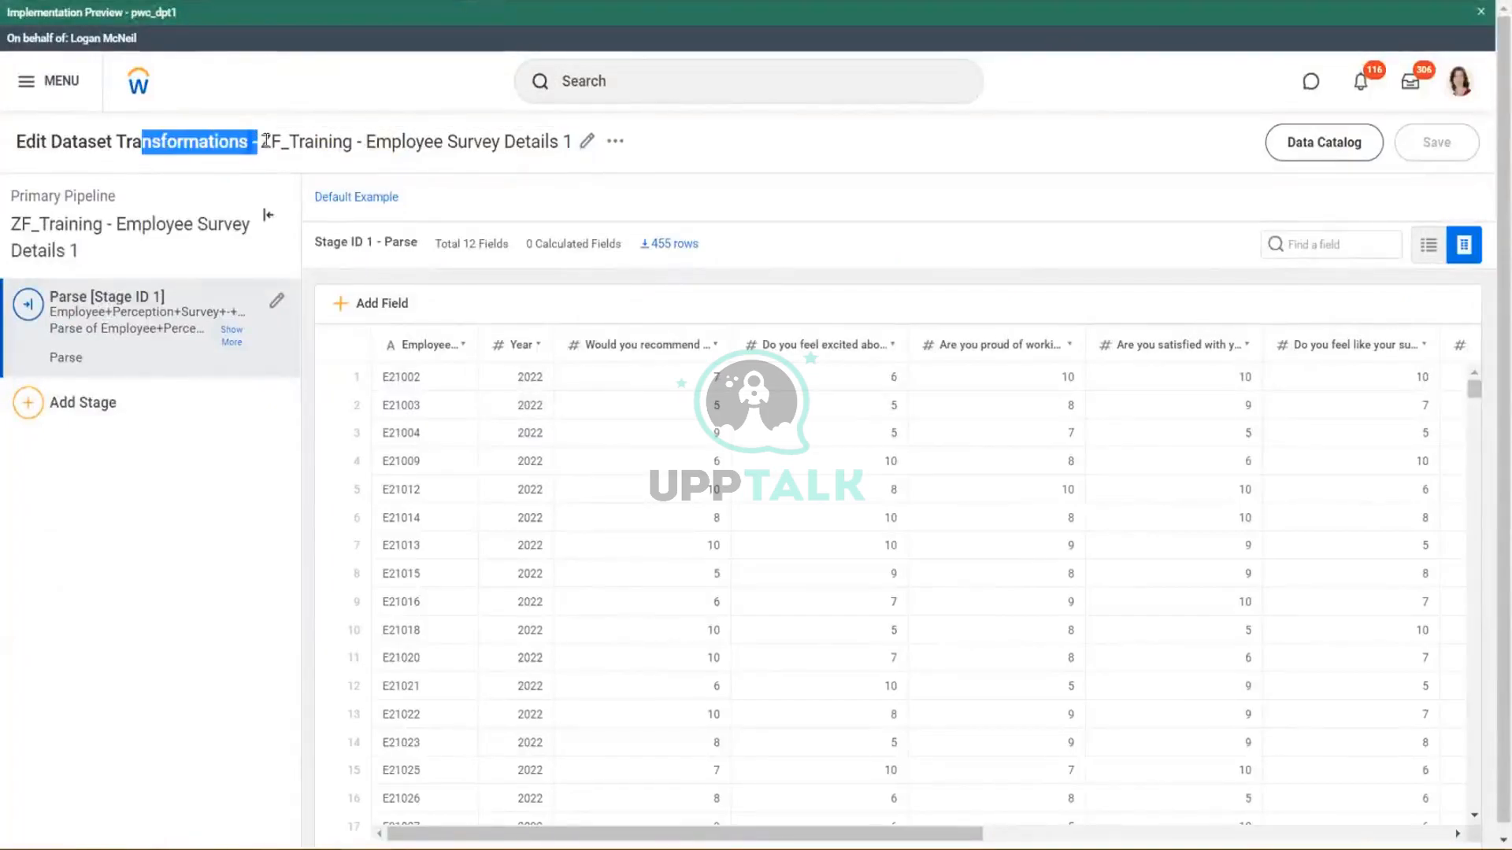
left_click_drag(12, 225, 86, 256)
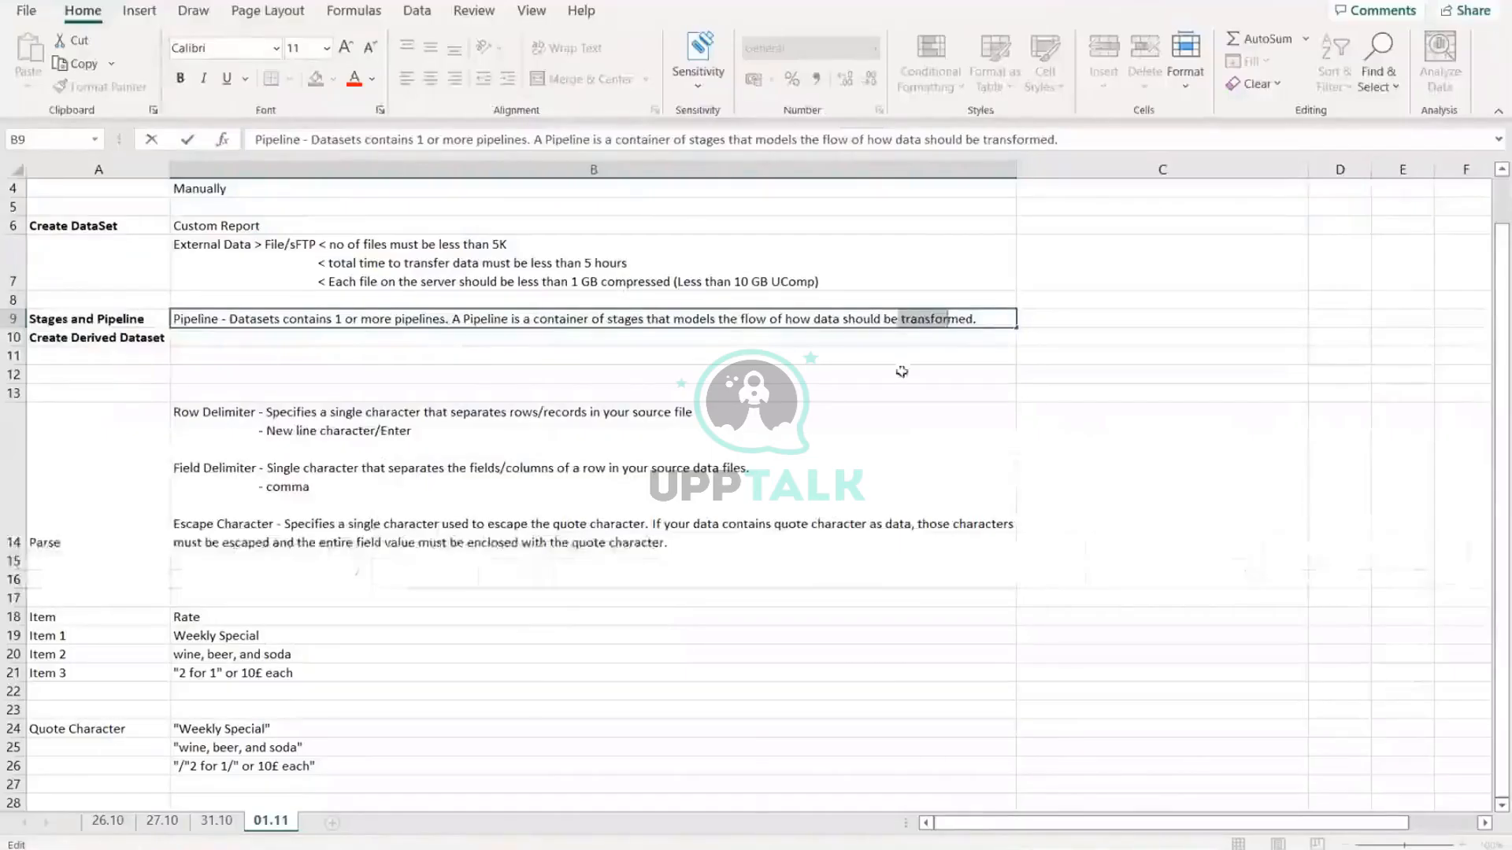
Step: Switch to Excel and add to B9, after a blank line, "Base Dataset contains only 1 pipeline. Dervied dataset can contain 1 or more pipelines."
left_click(976, 323)
key("alt+Return")
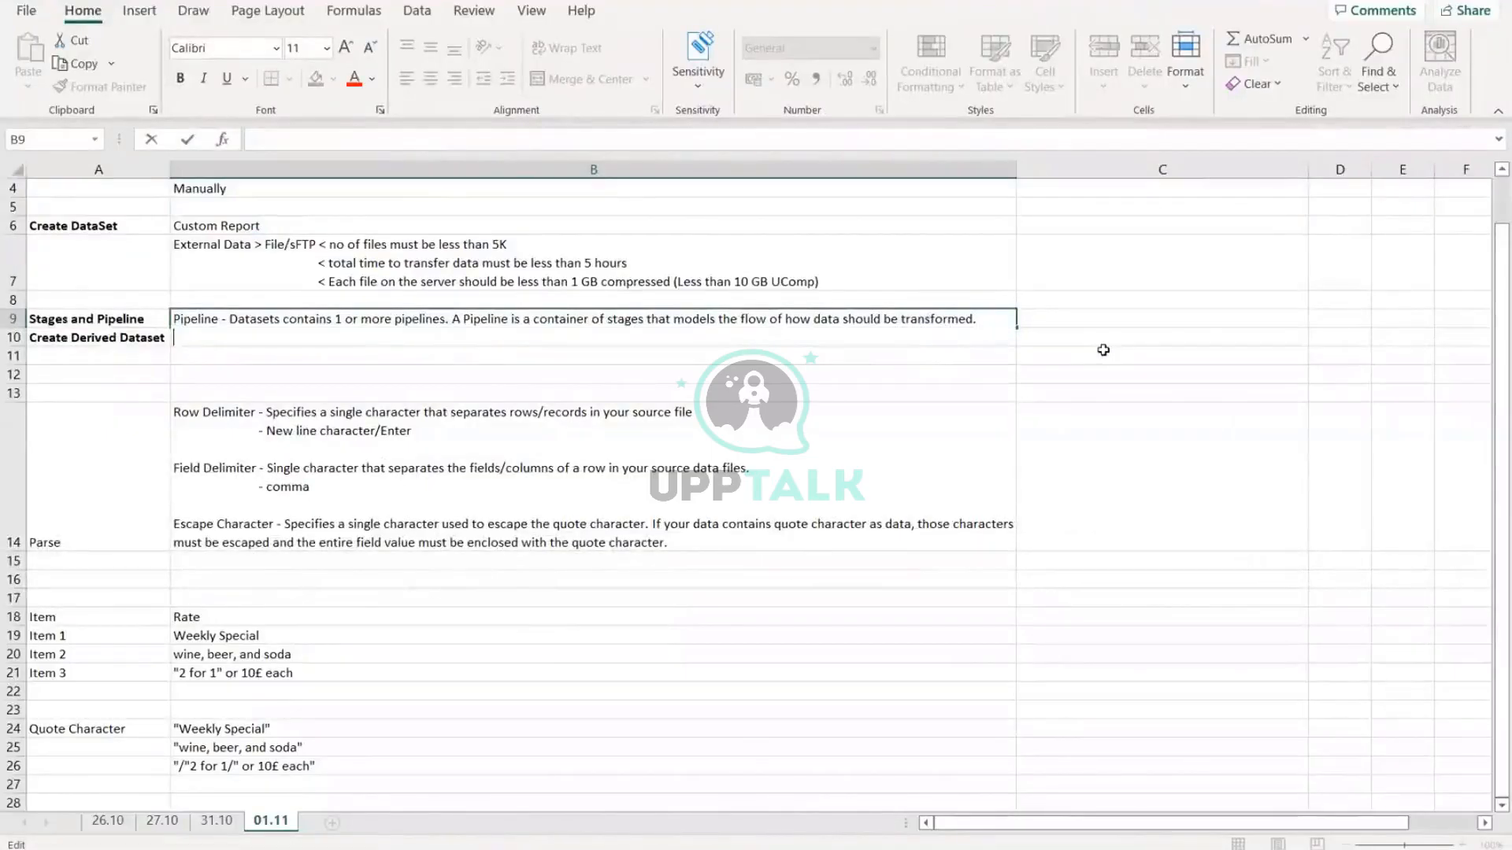
key("alt+Return")
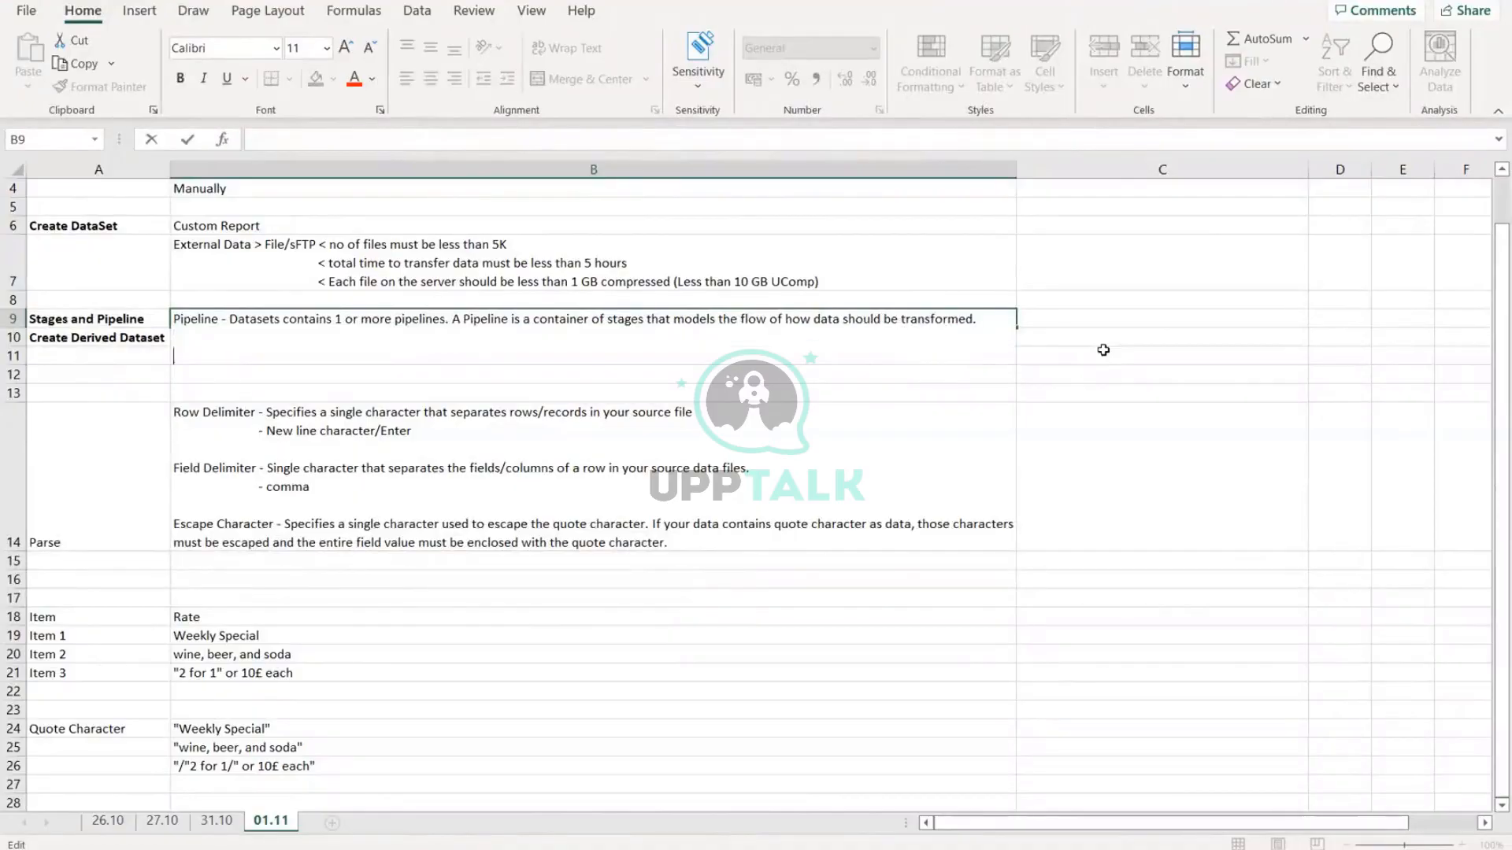
type("Base Dataset contains only 1")
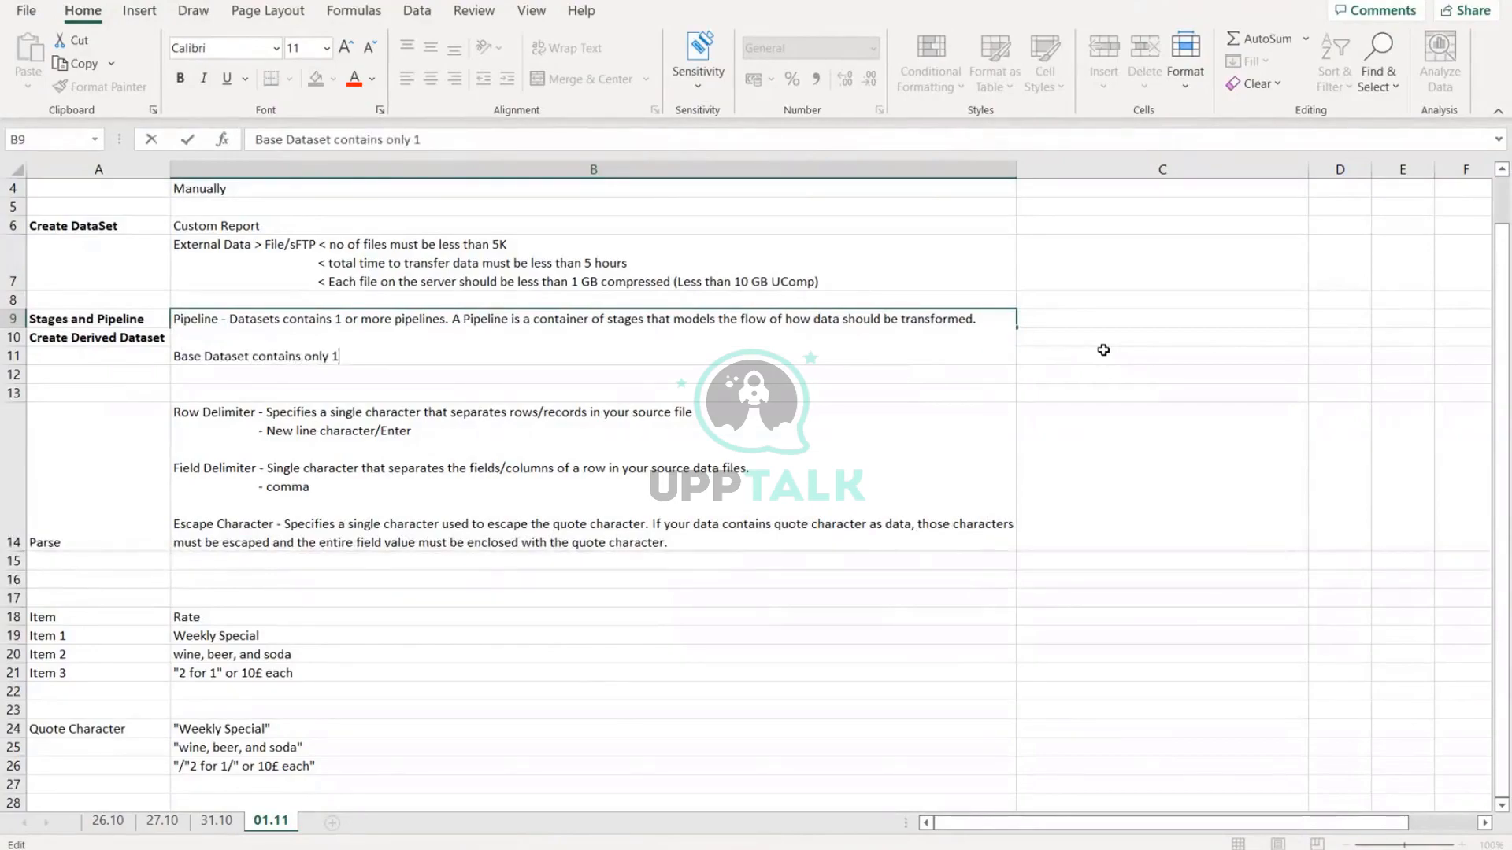
type(" pe")
key("BackSpace")
type("ipeline.")
type("Dervied da")
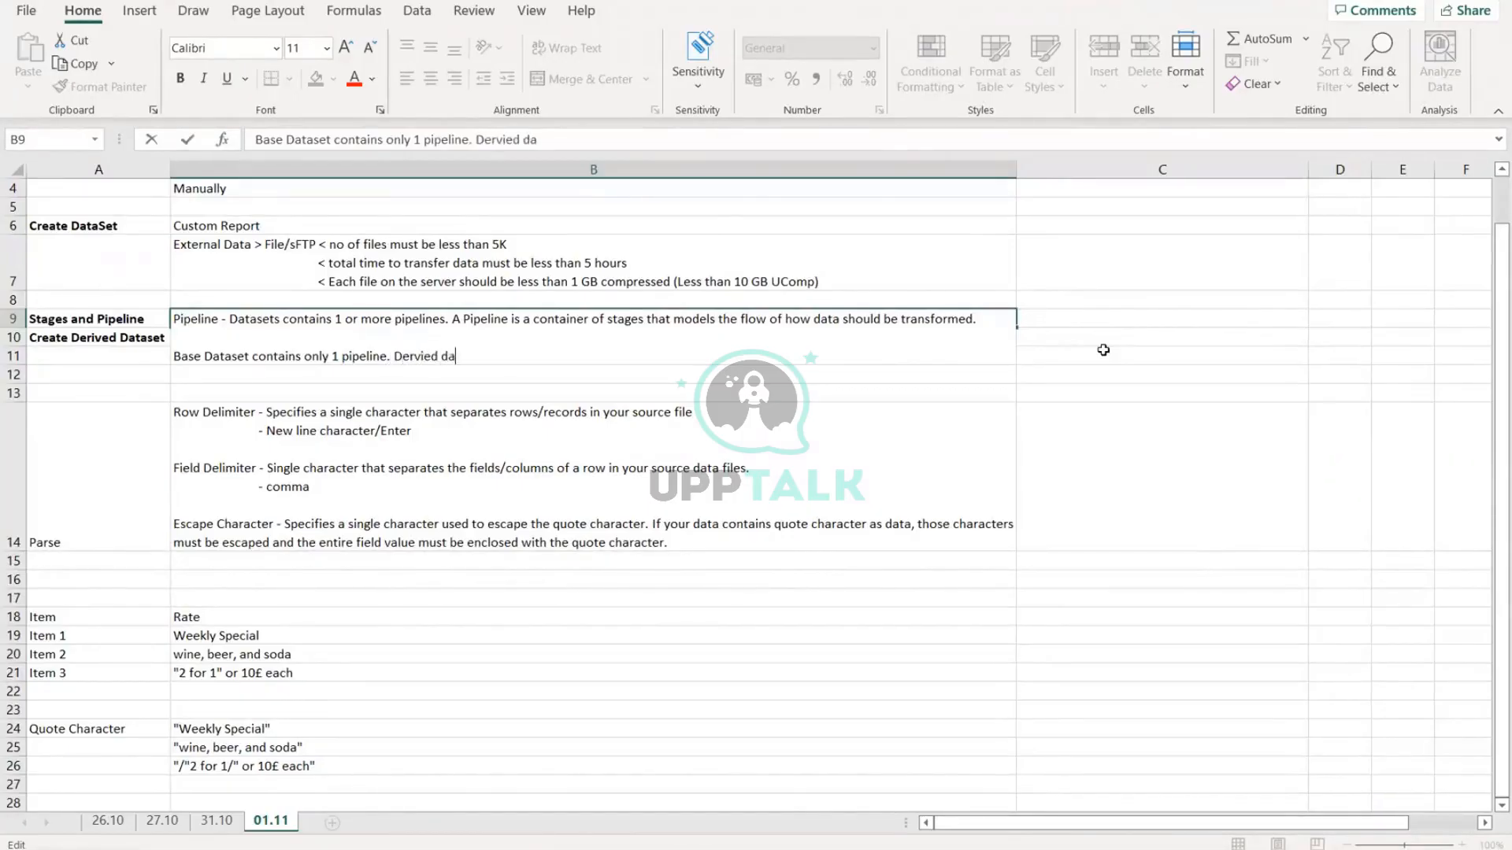
type("taset can contain 1")
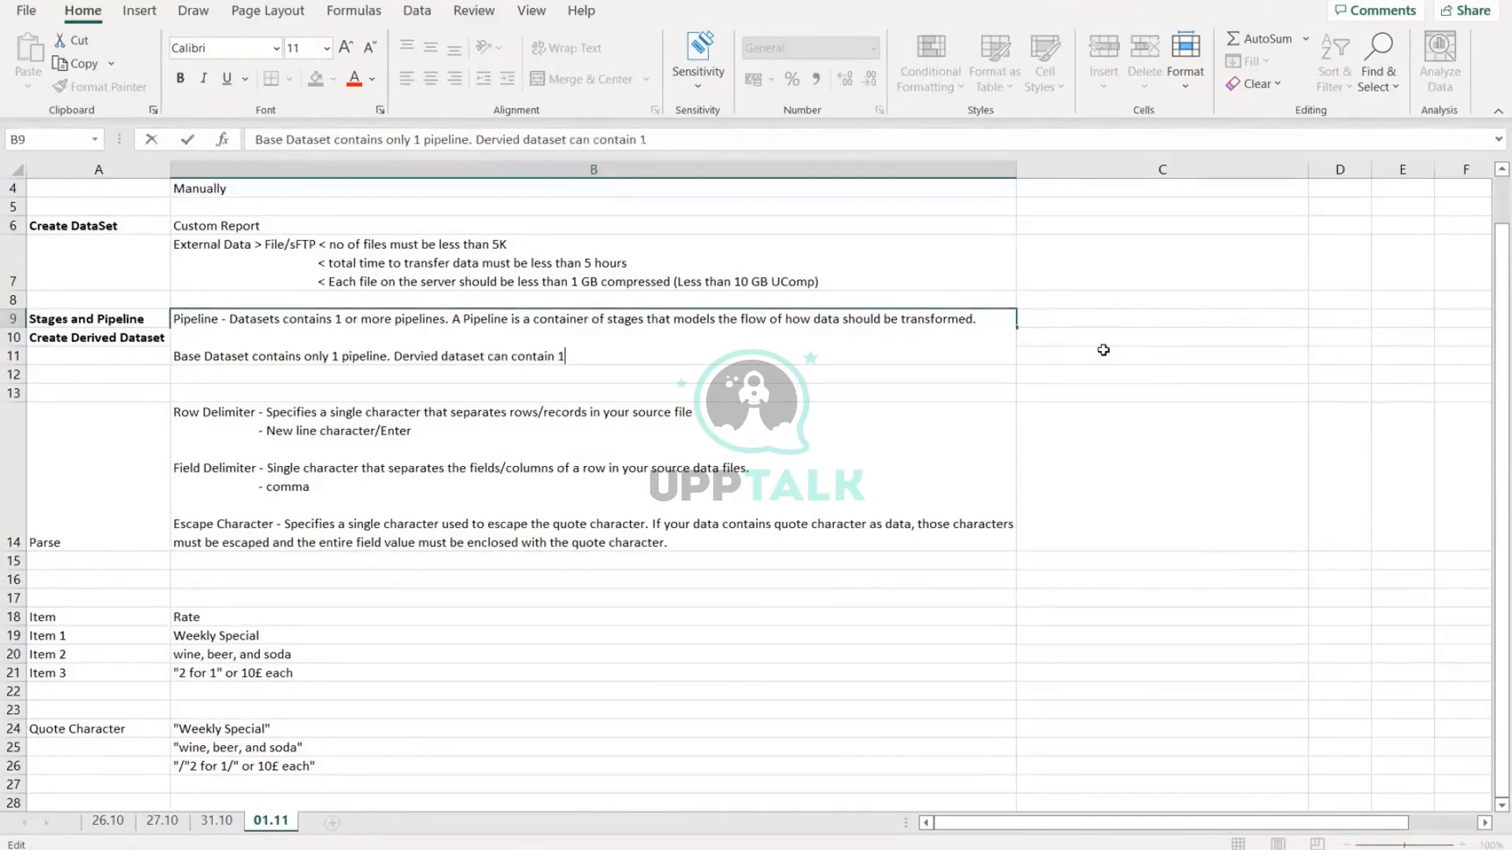
type(" or more pipelines.")
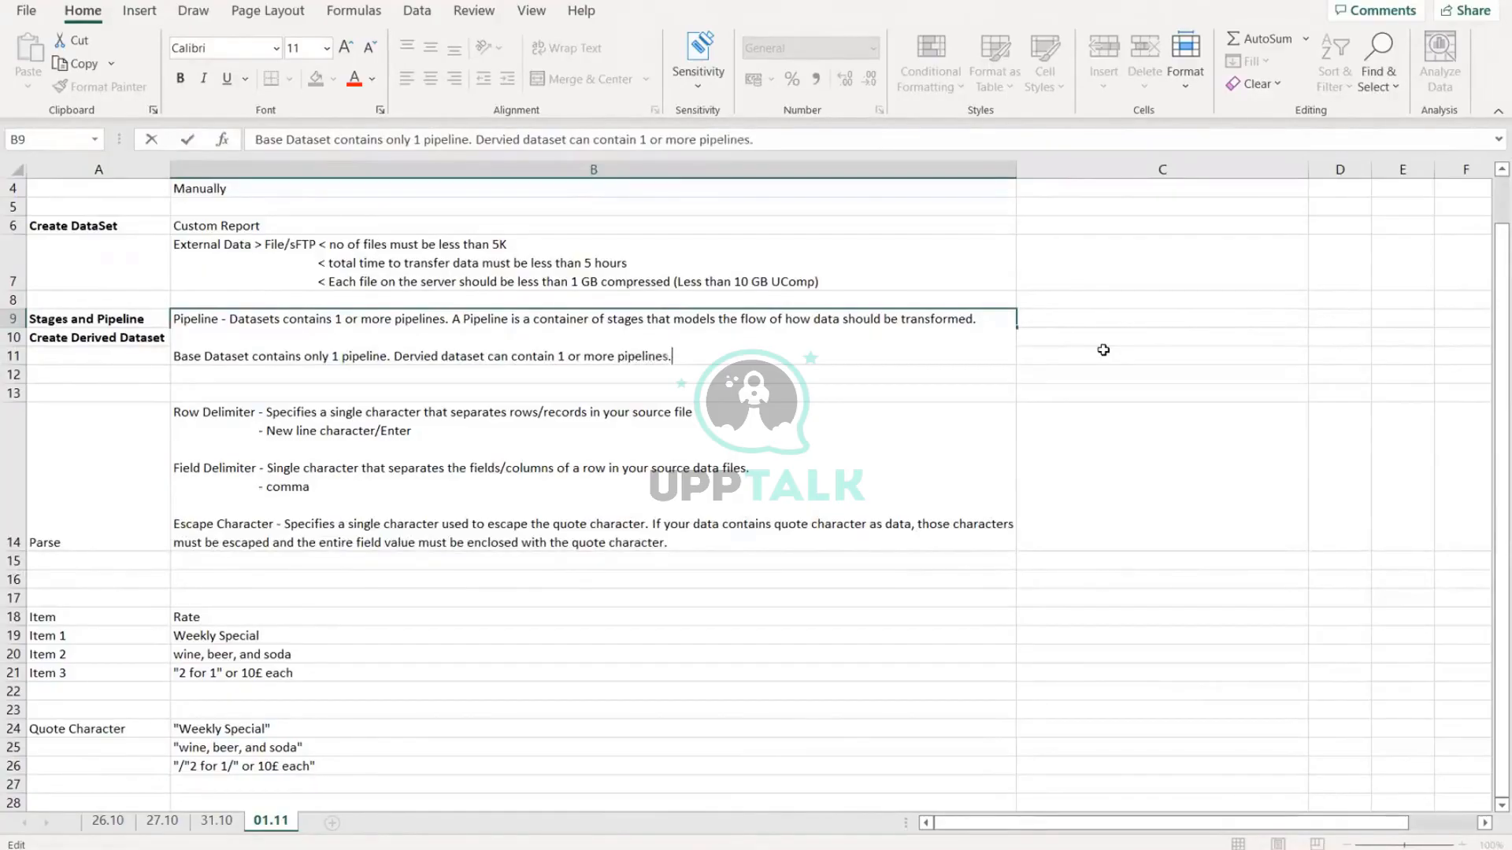
key("Return")
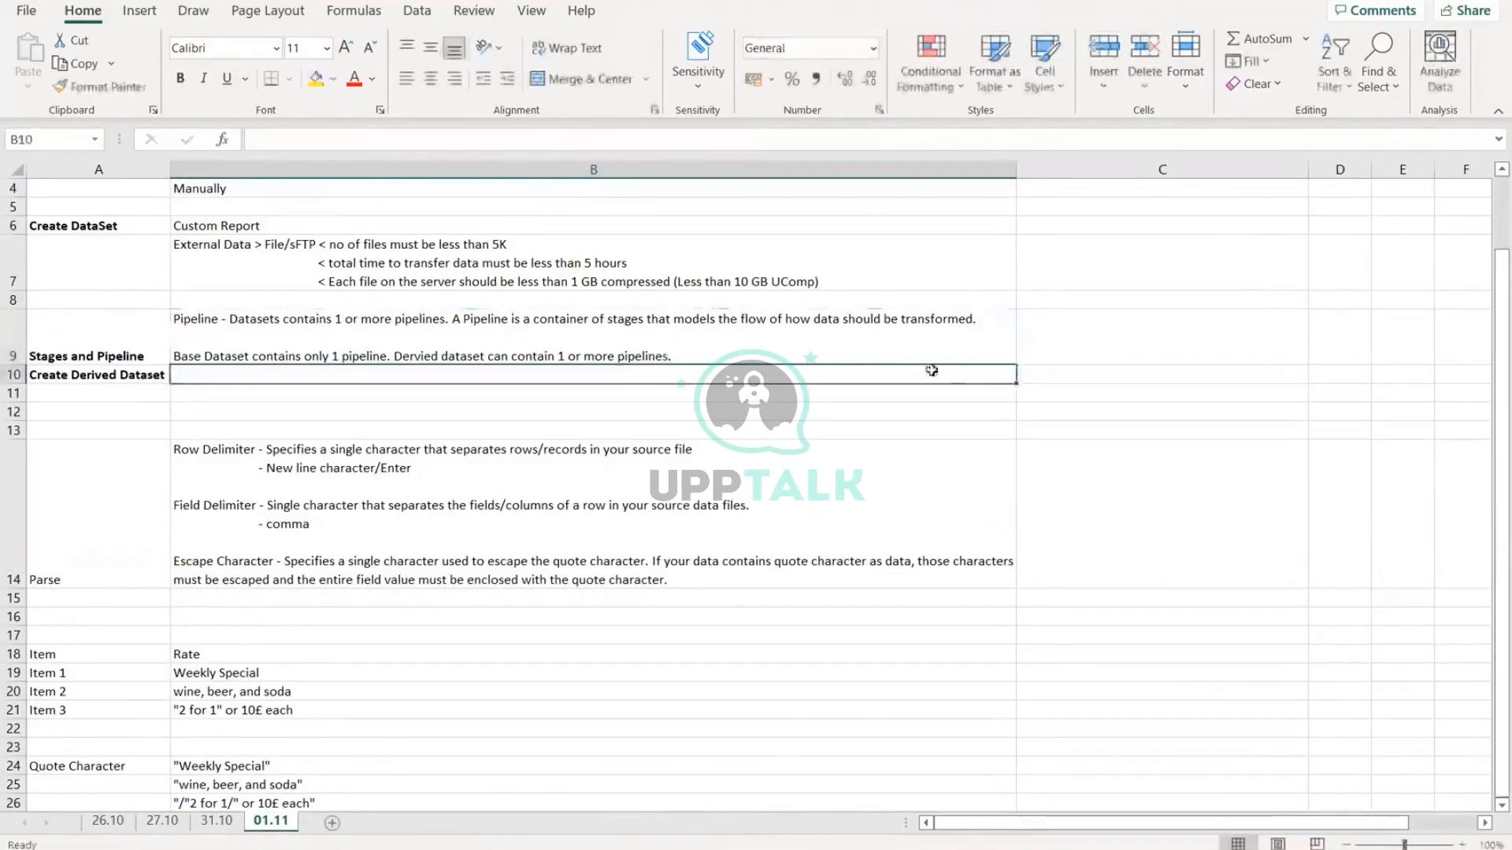
Step: Reread the B9 notes, highlighting the "1" in the pipeline definition and the derived dataset sentence
double_click(343, 319)
left_click_drag(335, 319, 346, 318)
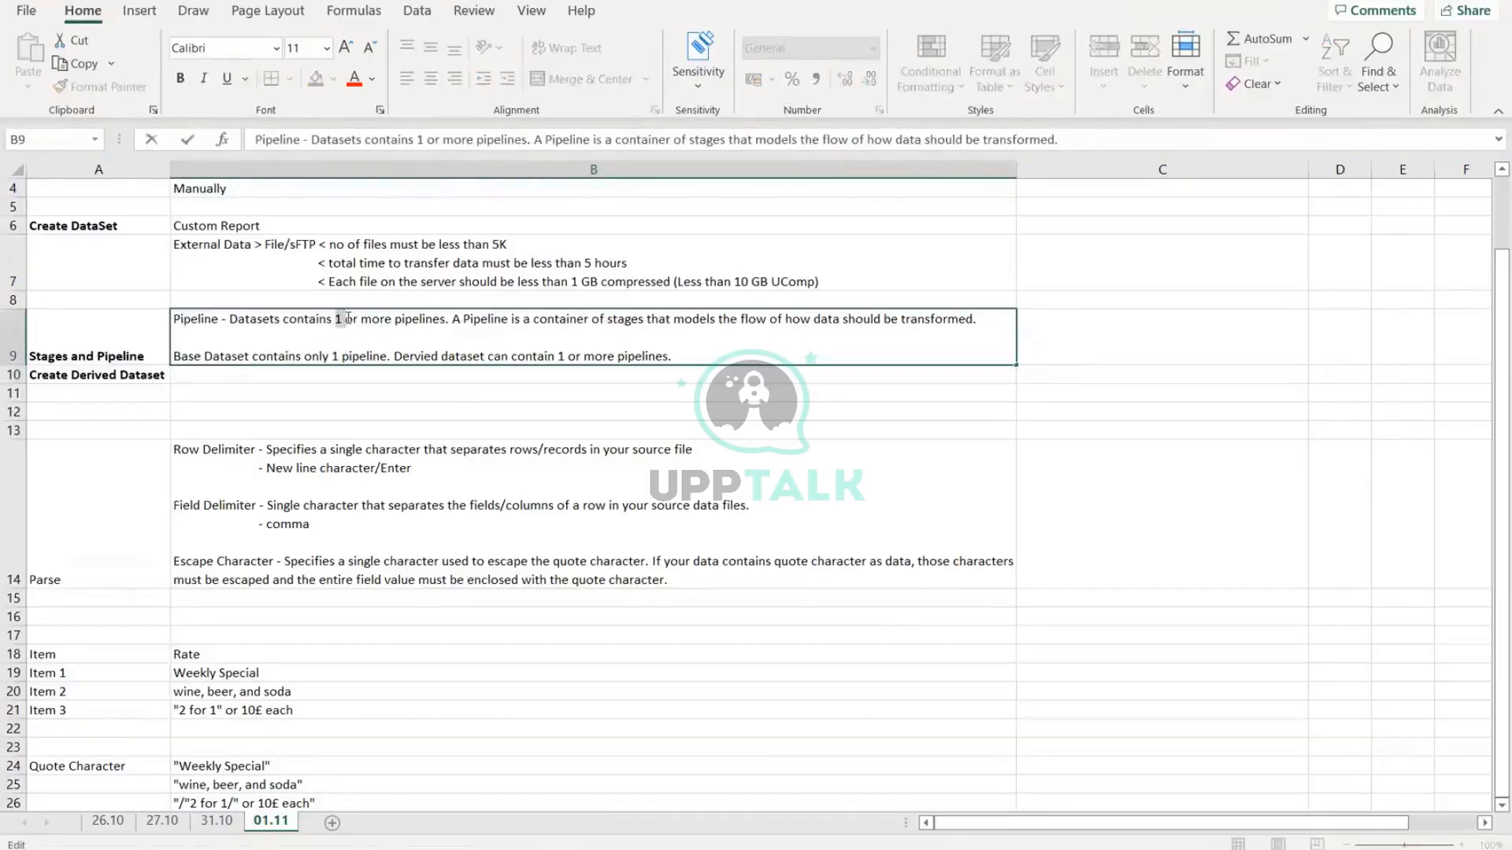
left_click(329, 355)
double_click(334, 355)
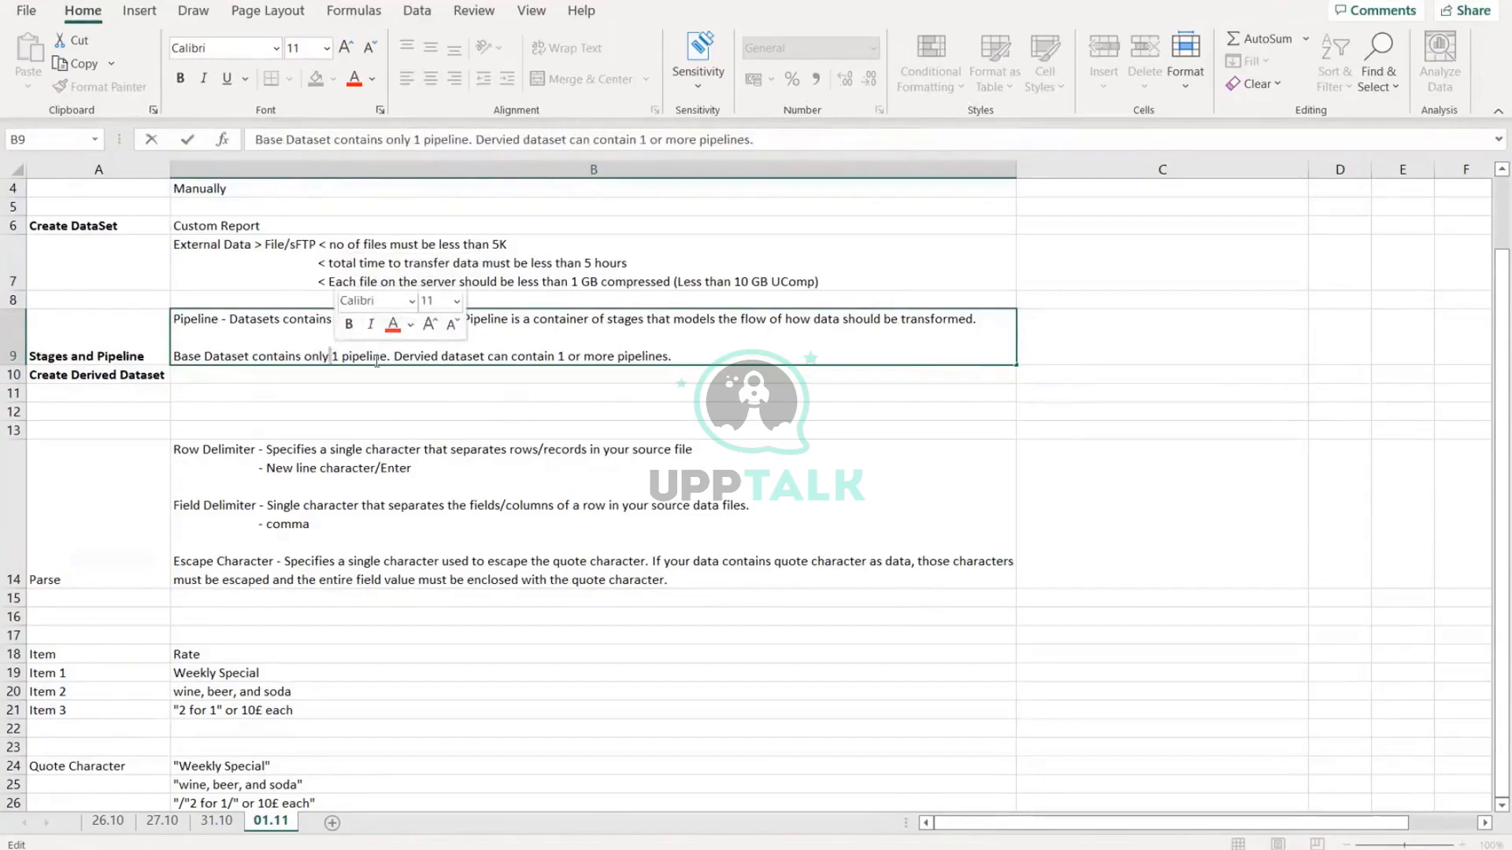
left_click_drag(393, 358, 576, 356)
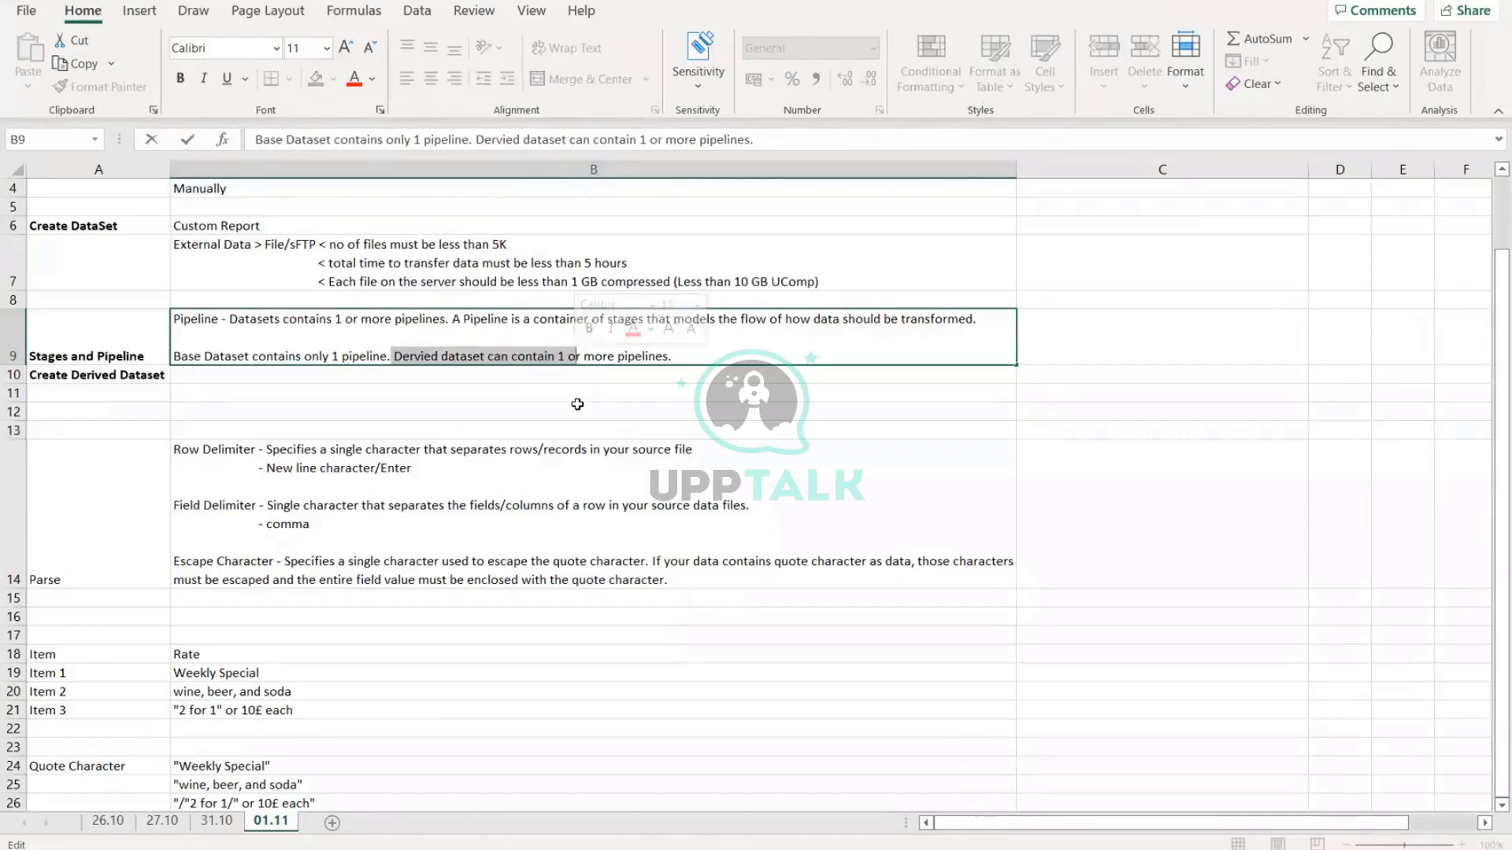
Step: Append "Each datasets has a primary pipeline" to the last line of the notes in B9
left_click(730, 357)
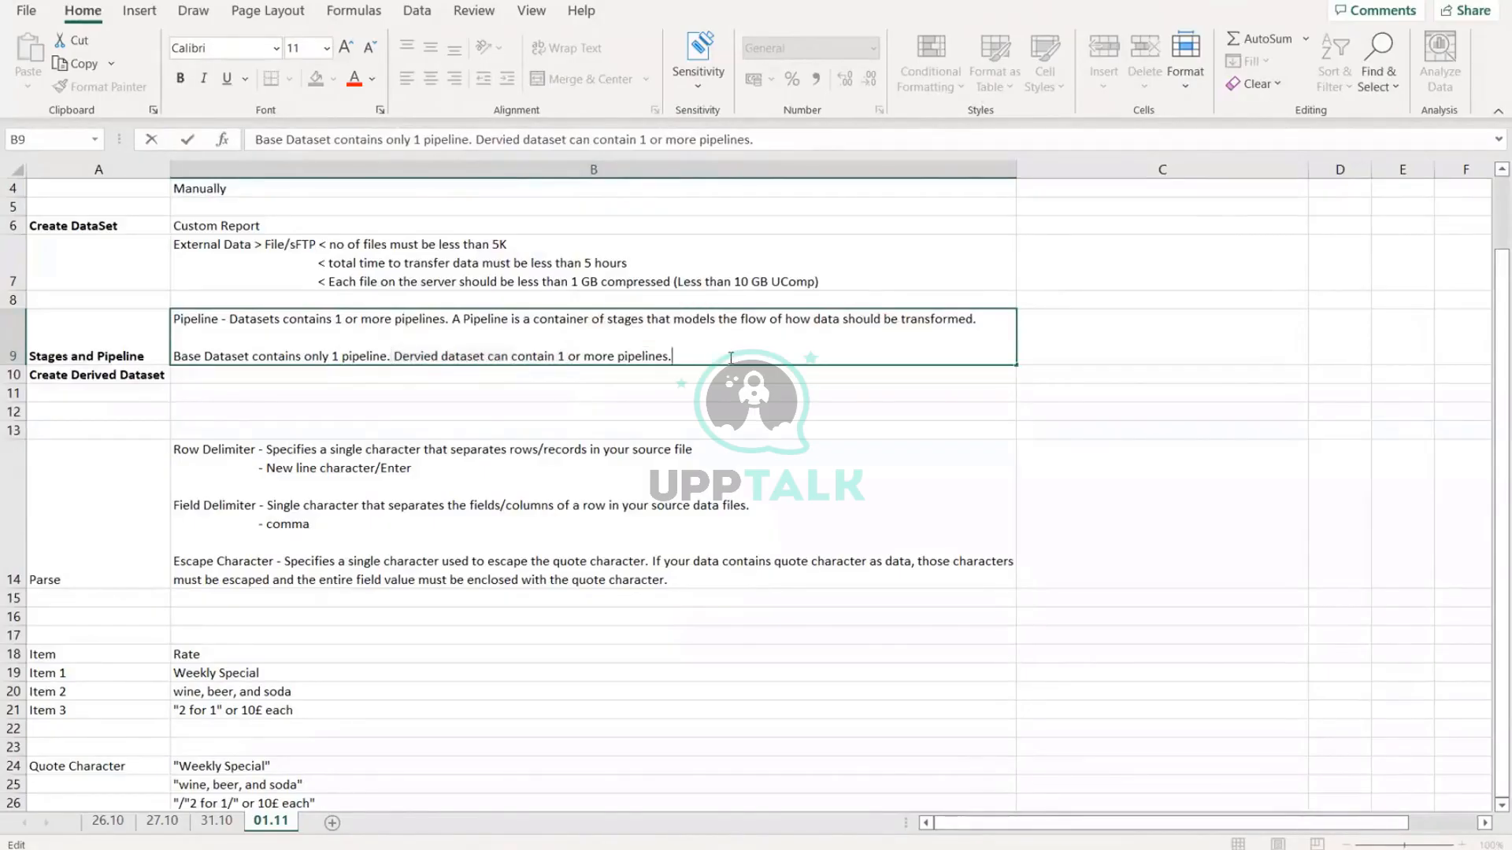
type("Each datasets has a peri")
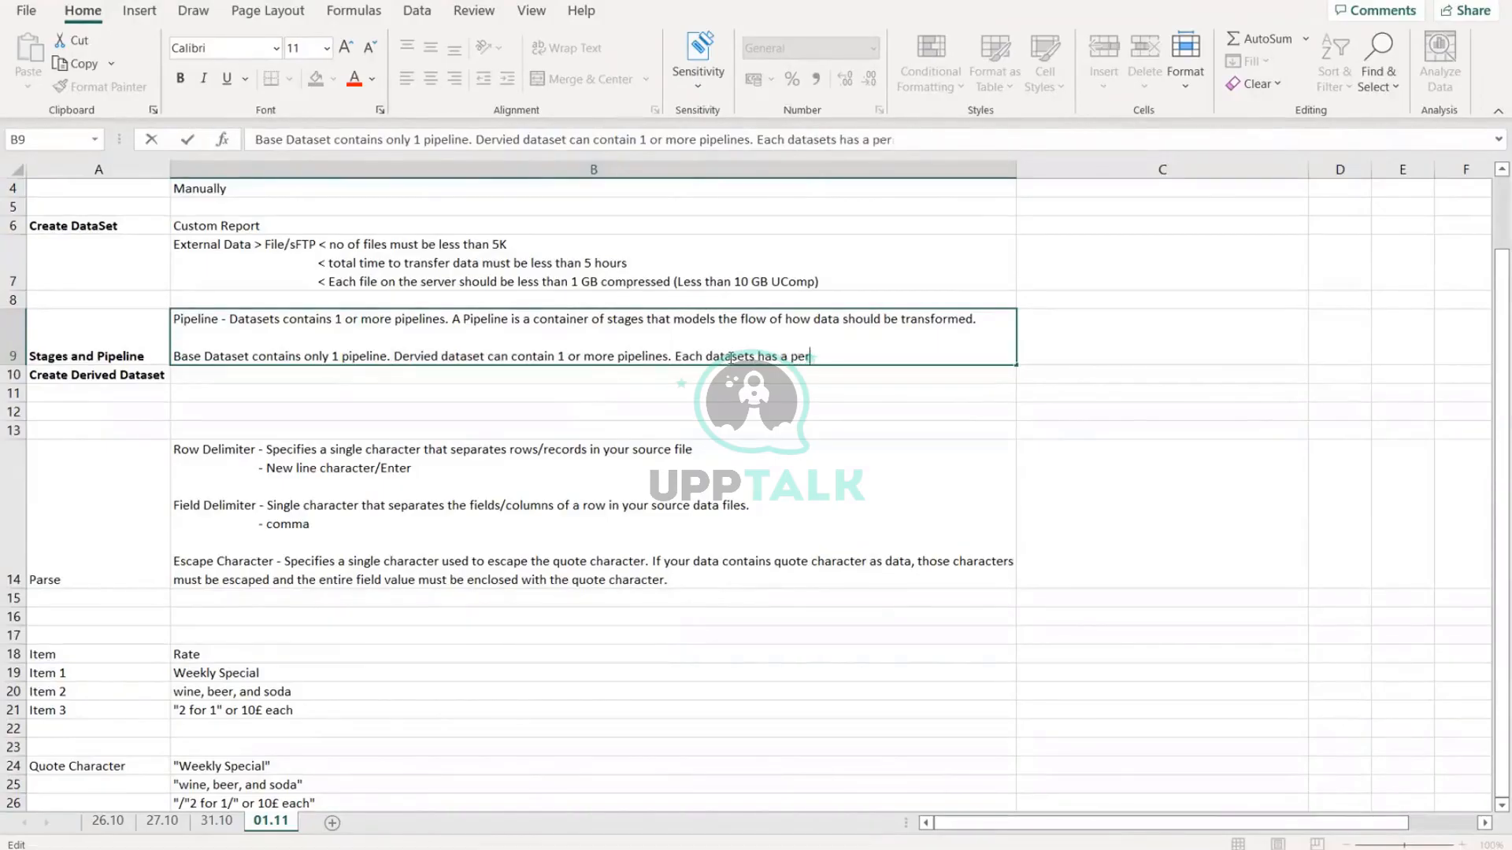
key("BackSpace")
key("BackSpace")
type("rimary peip")
key("BackSpace")
key("BackSpace")
key("BackSpace")
type("ipeline")
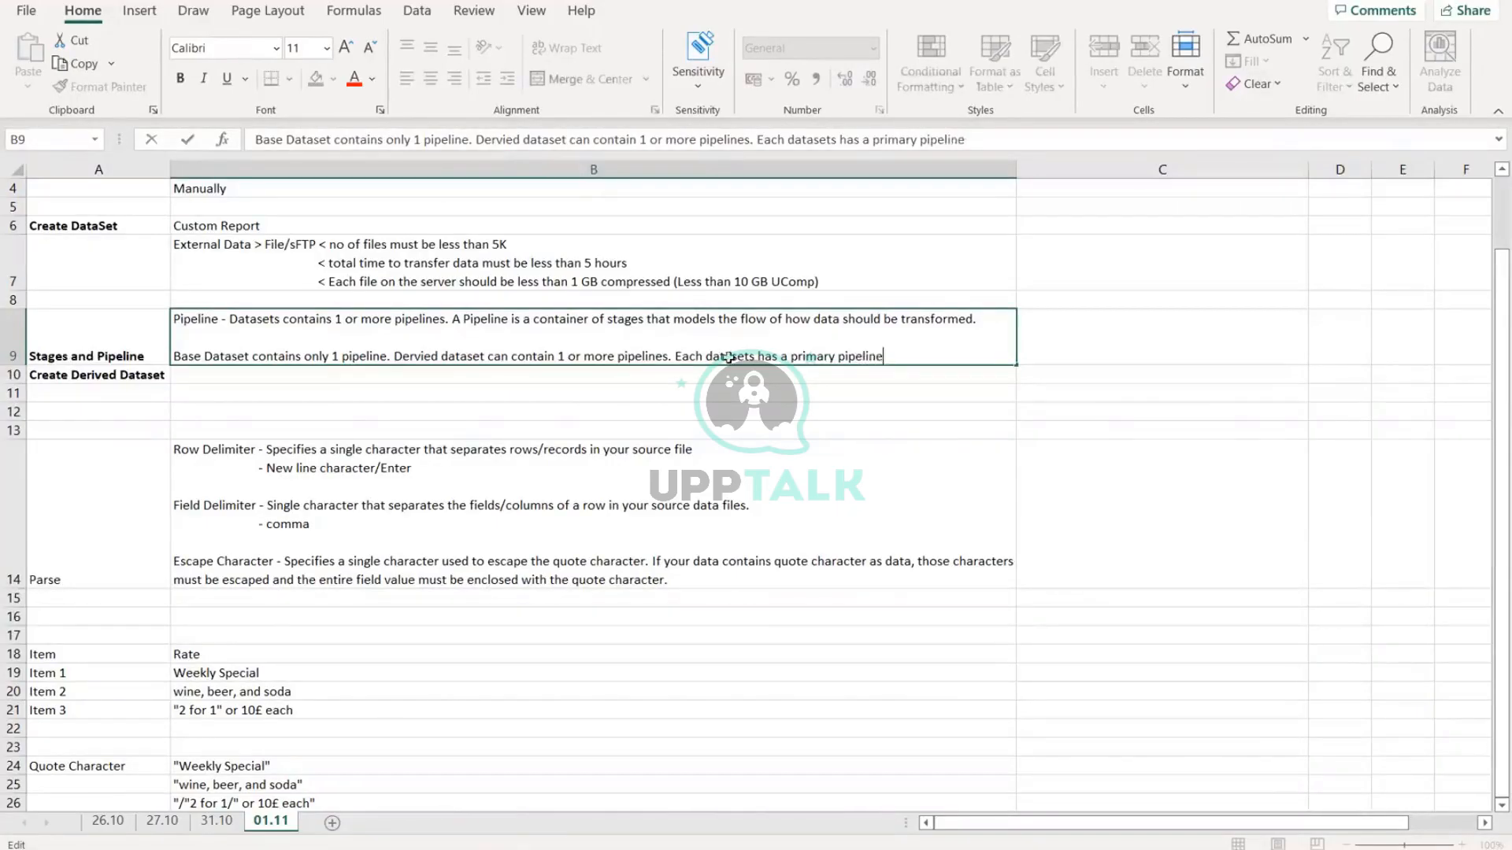
key("Return")
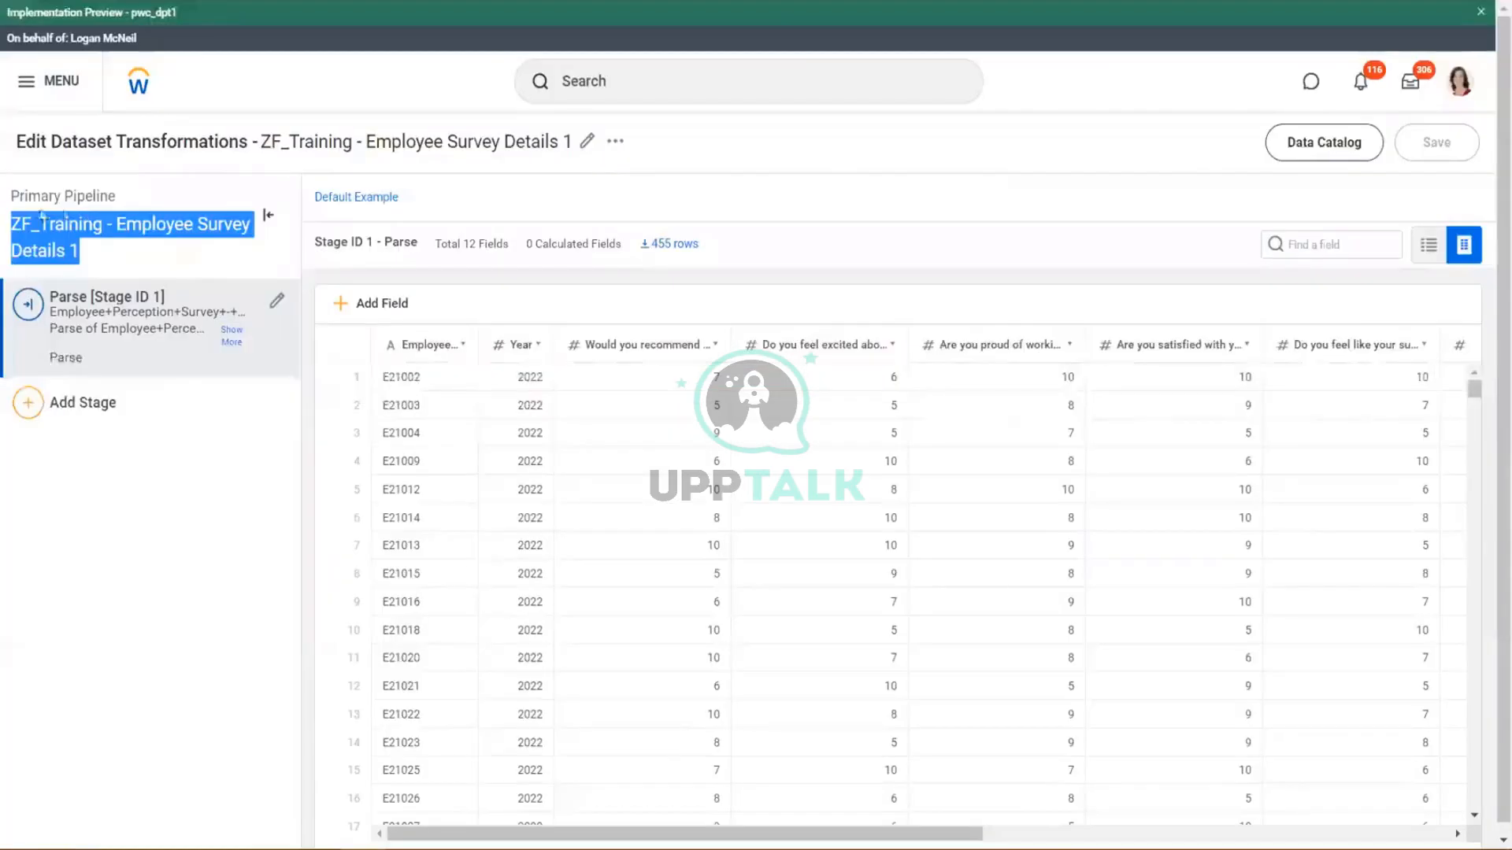
Step: Switch to Workday to highlight the survey dataset's Primary Pipeline label, and return to Excel to highlight "primary pipeline" in B9
left_click(32, 192)
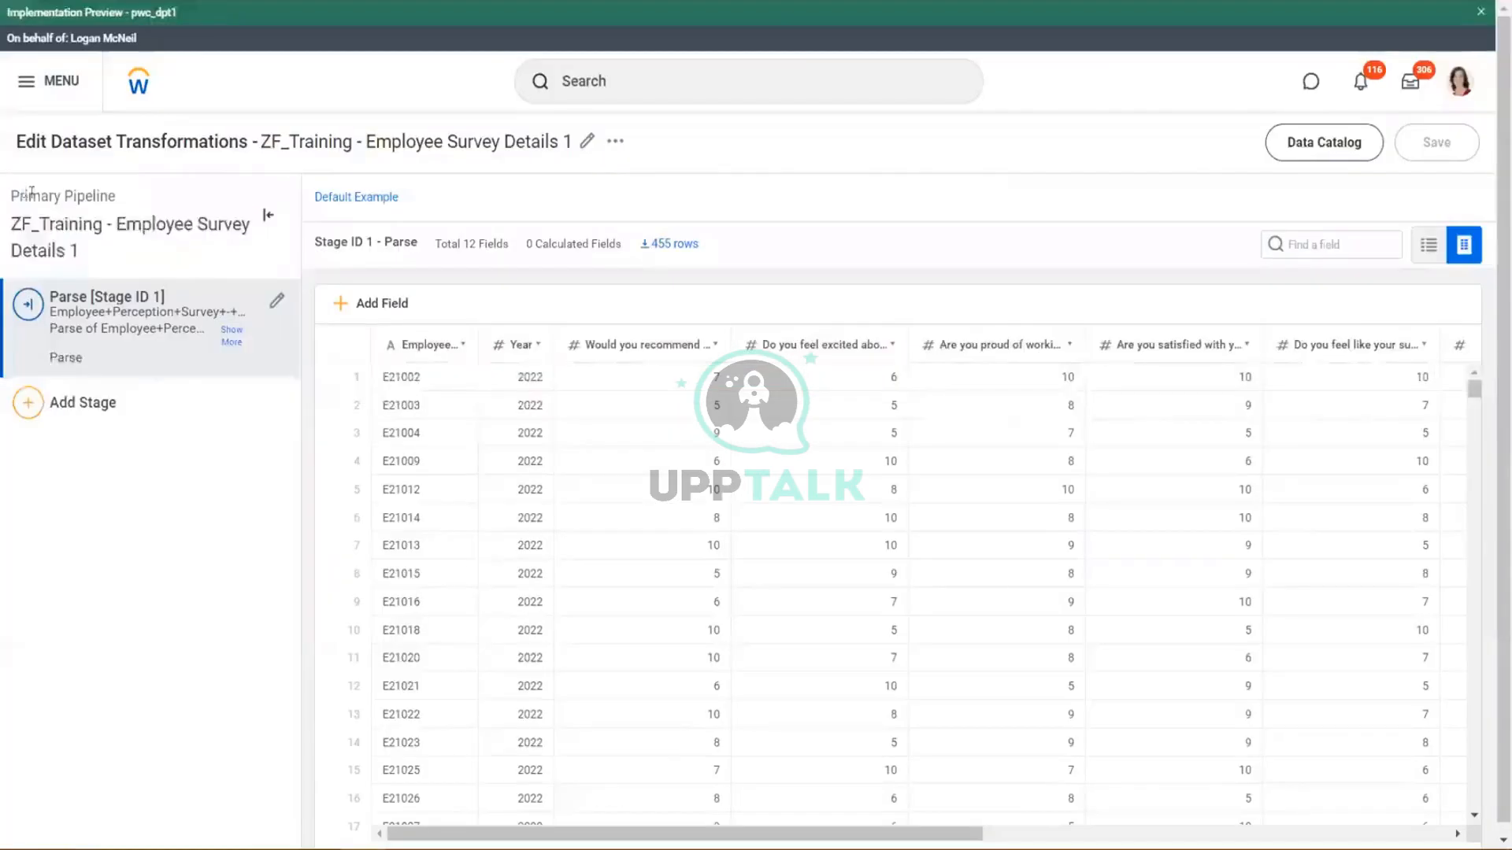
left_click_drag(19, 196, 78, 200)
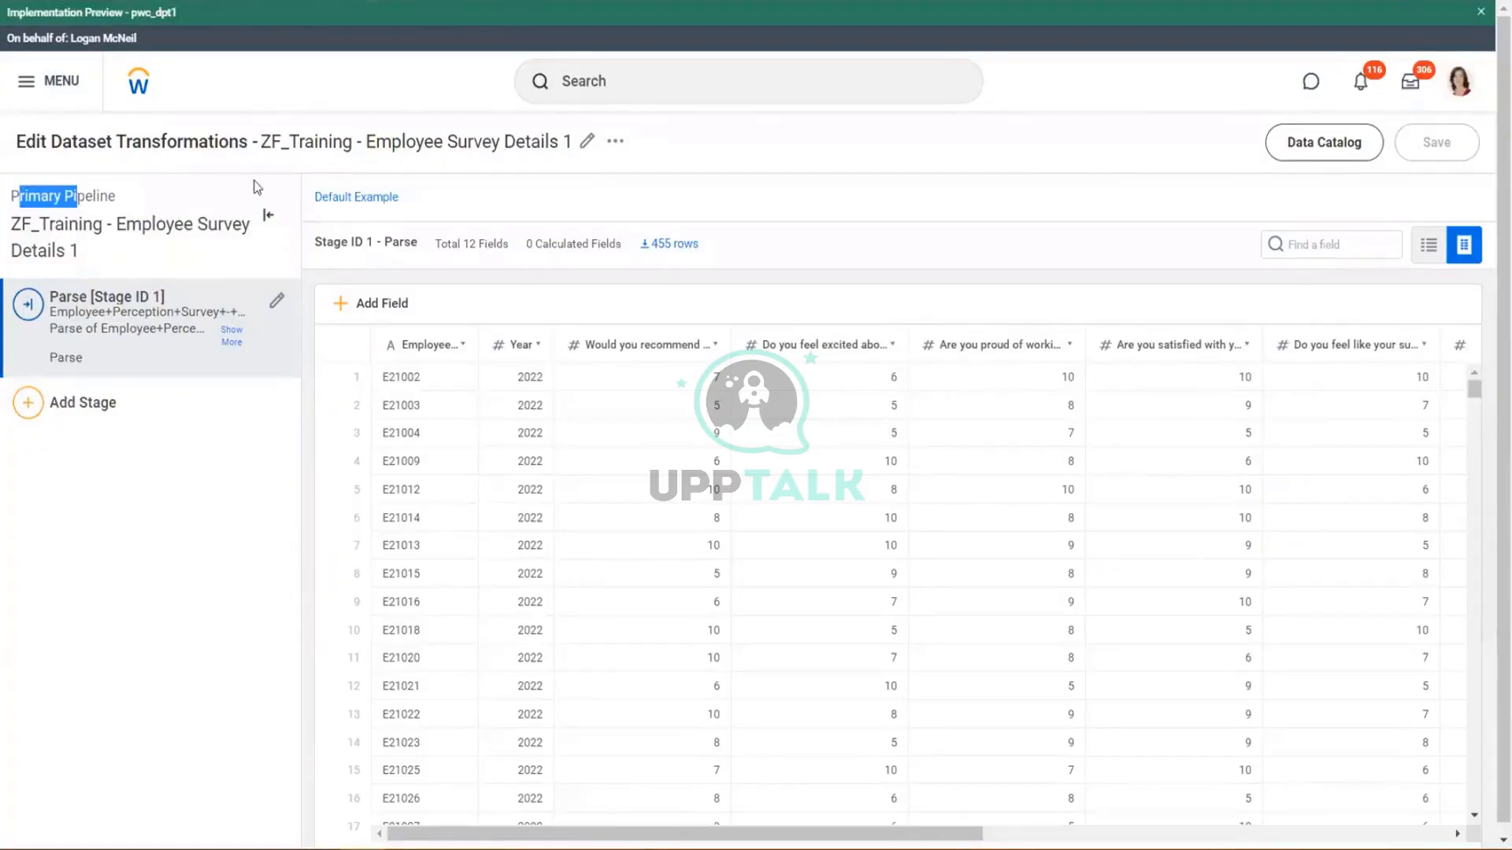
key("alt+Tab")
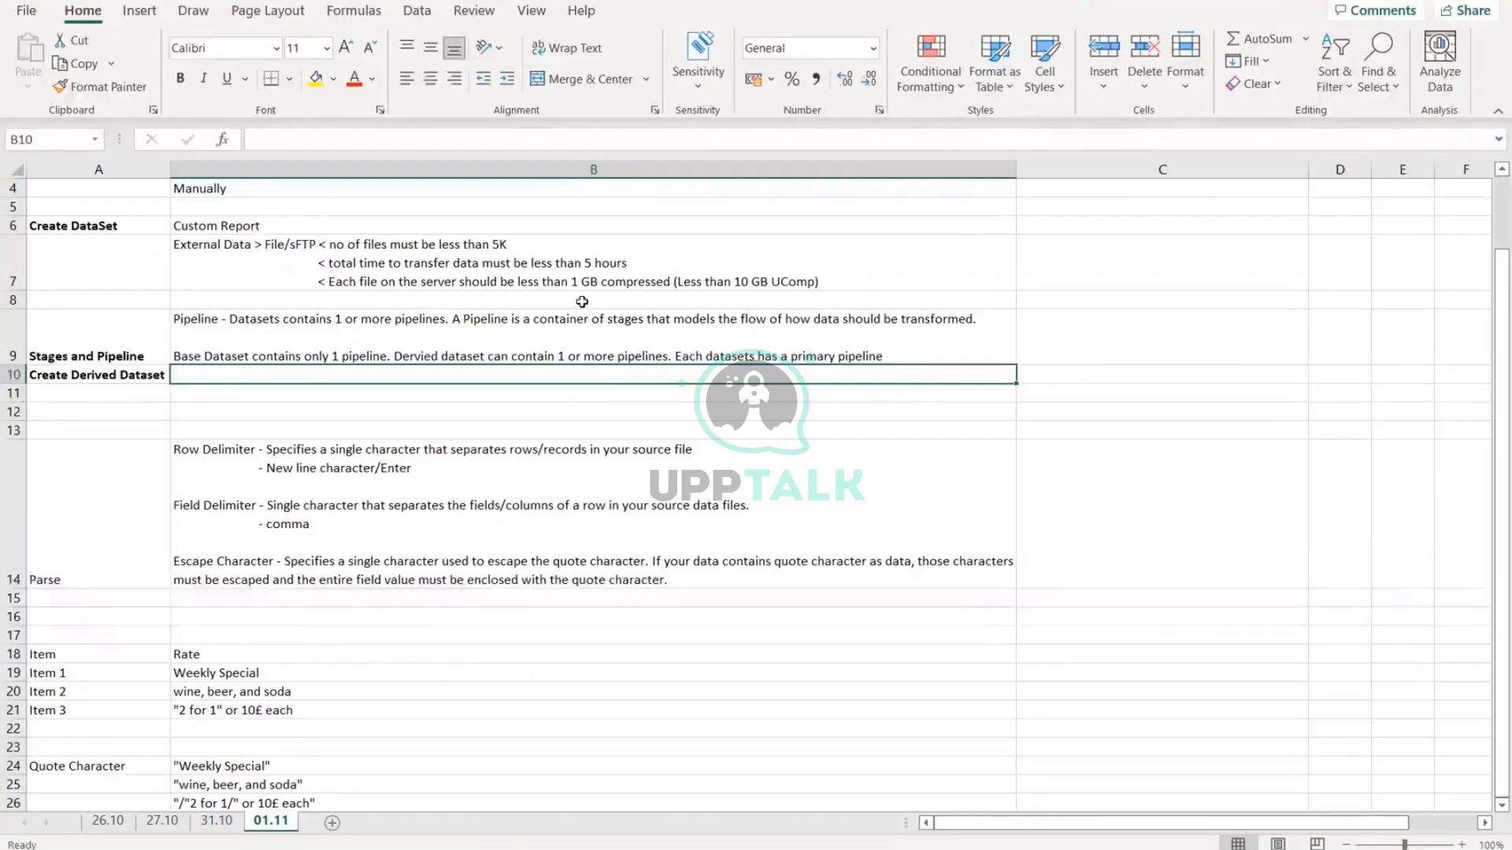
double_click(801, 355)
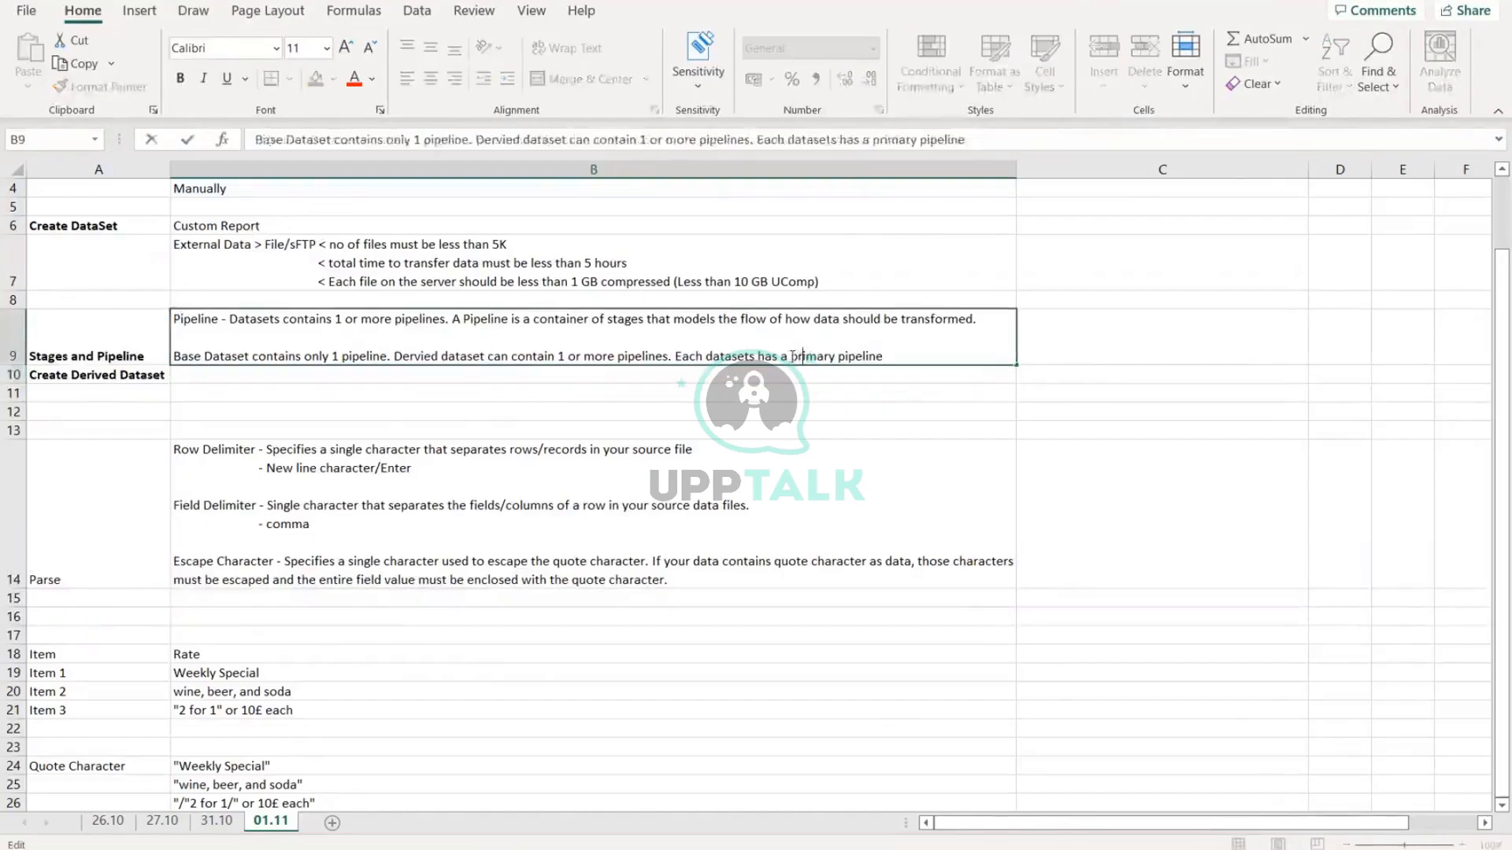
left_click_drag(791, 356, 858, 357)
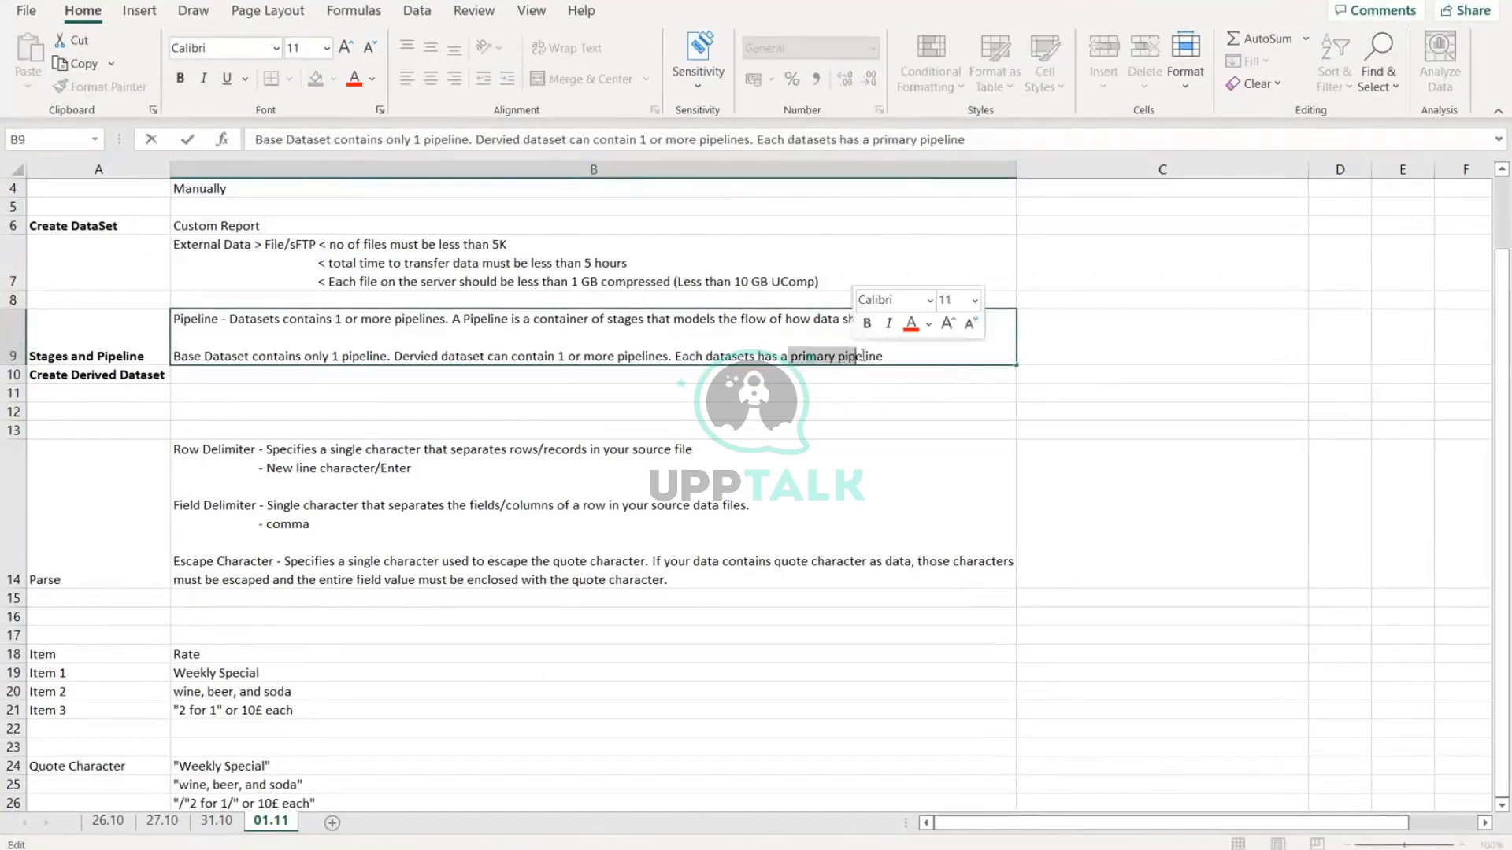
Step: End B9's primary pipeline sentence with a full stop and start a new paragraph with "The pipelines have an ordered list of stages, each"
left_click(883, 359)
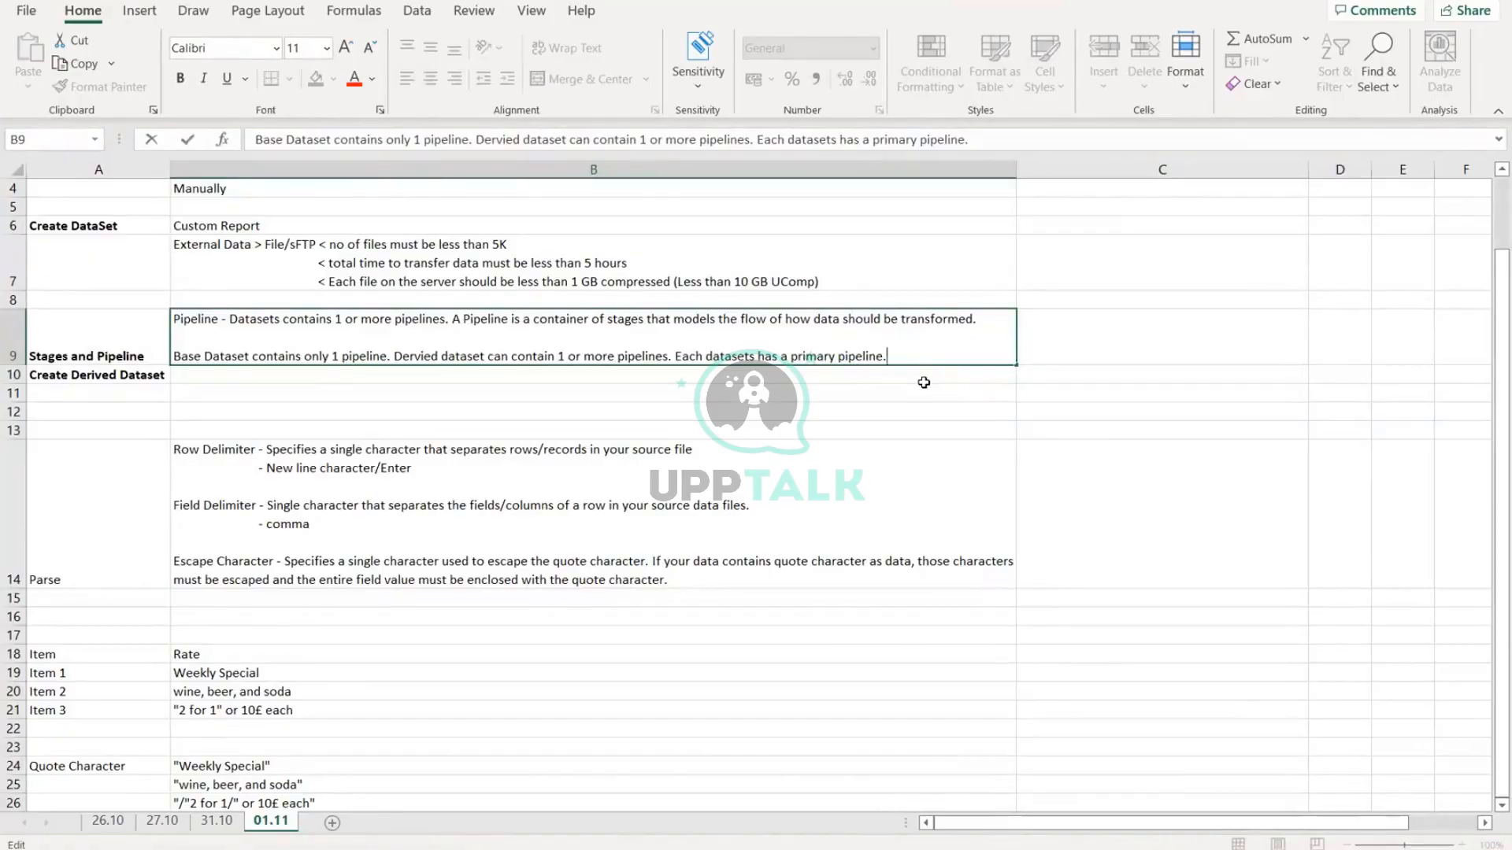
left_click(924, 383)
left_click(905, 356)
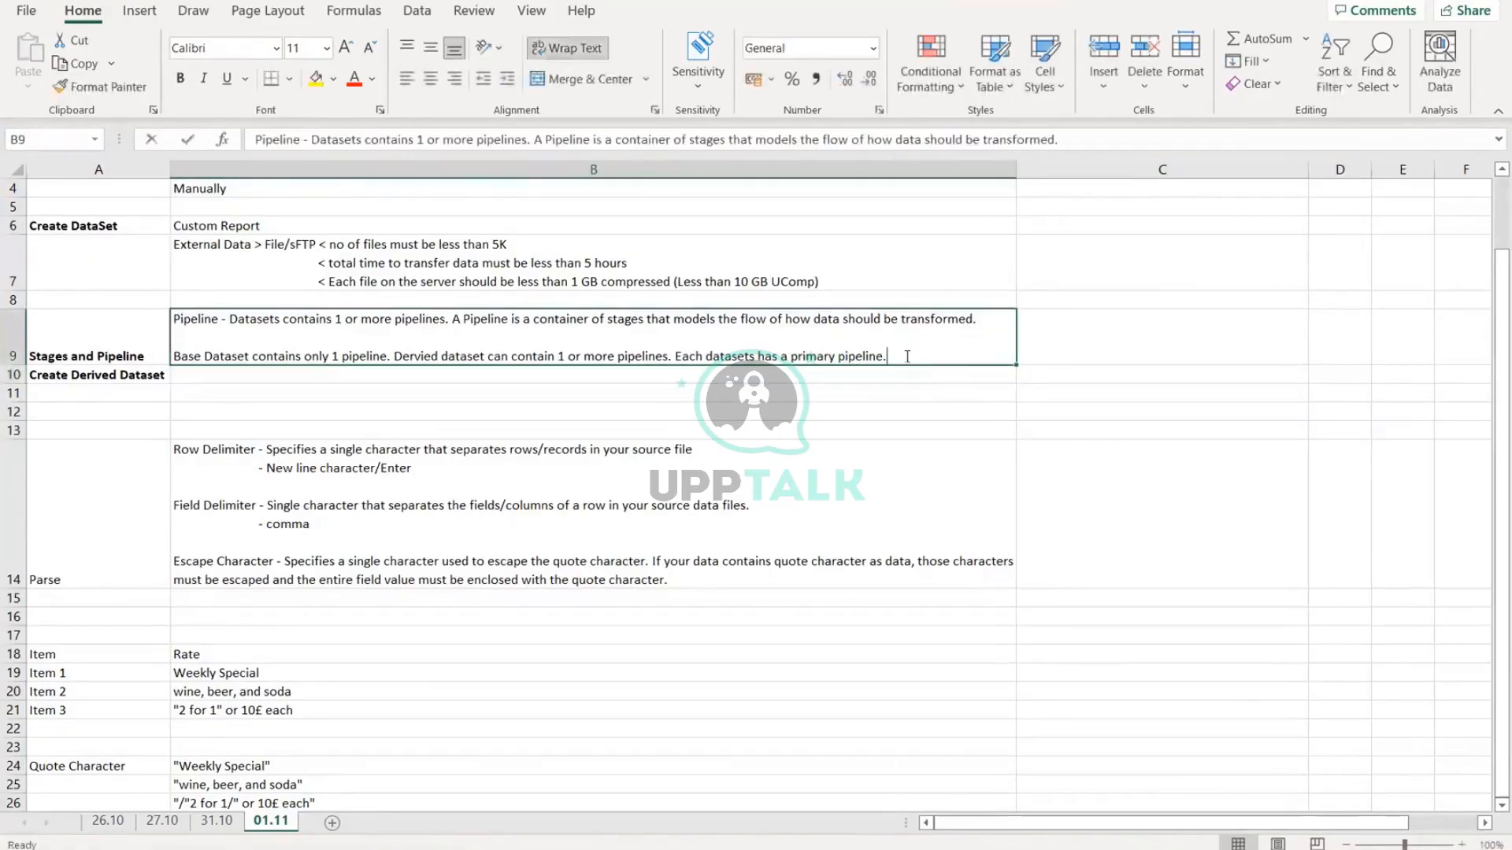
double_click(907, 356)
key("alt+Return")
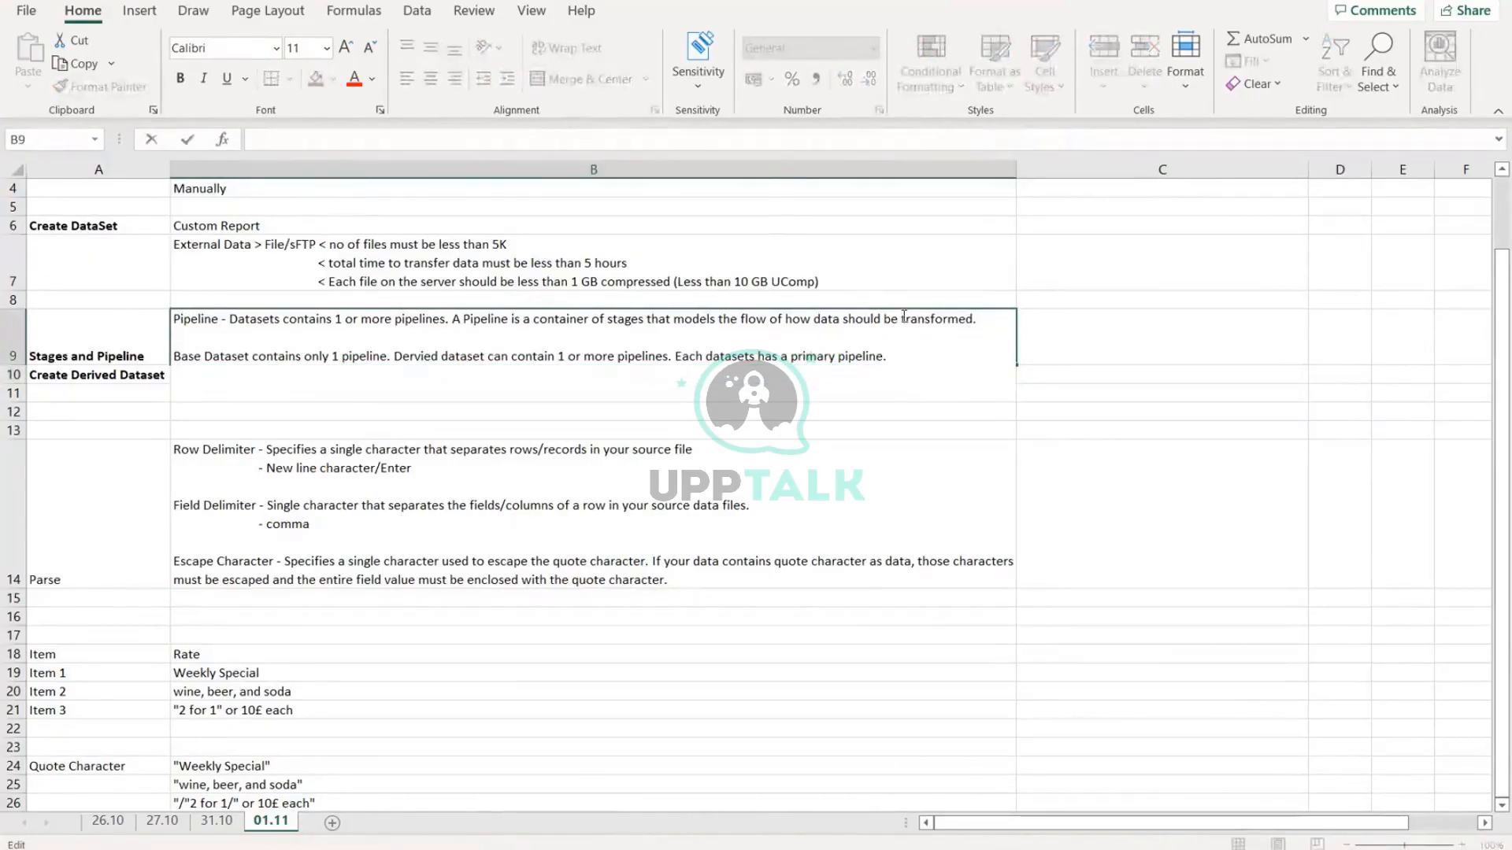
type("The fir")
type("s")
key("BackSpace")
key("BackSpace")
key("BackSpace")
key("BackSpace")
key("BackSpace")
key("BackSpace")
key("BackSpace")
type("h datasets has a primary pipeline.  The pipelines have an ")
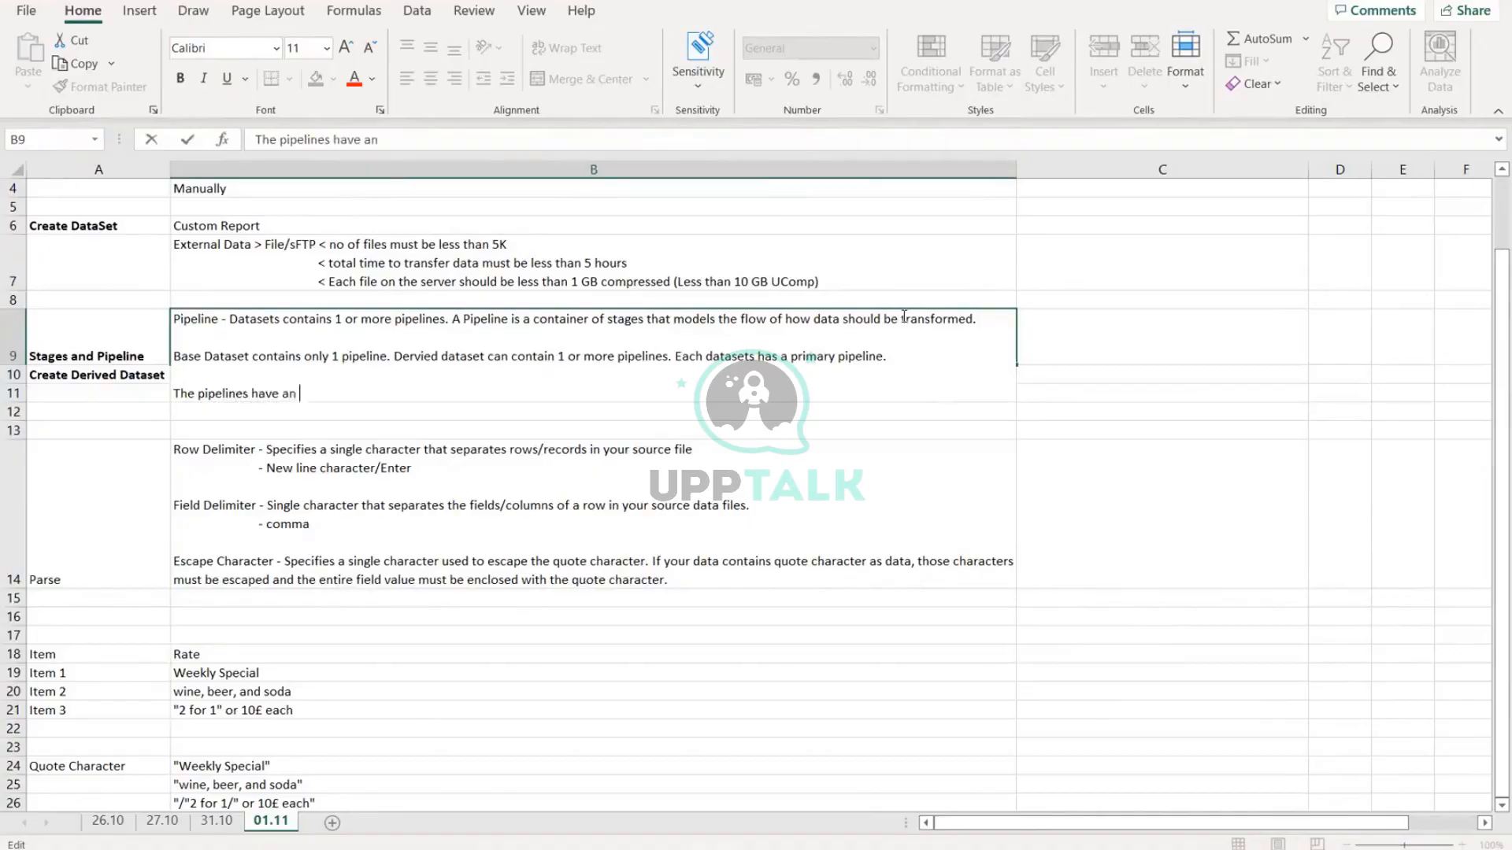
type("ordered li")
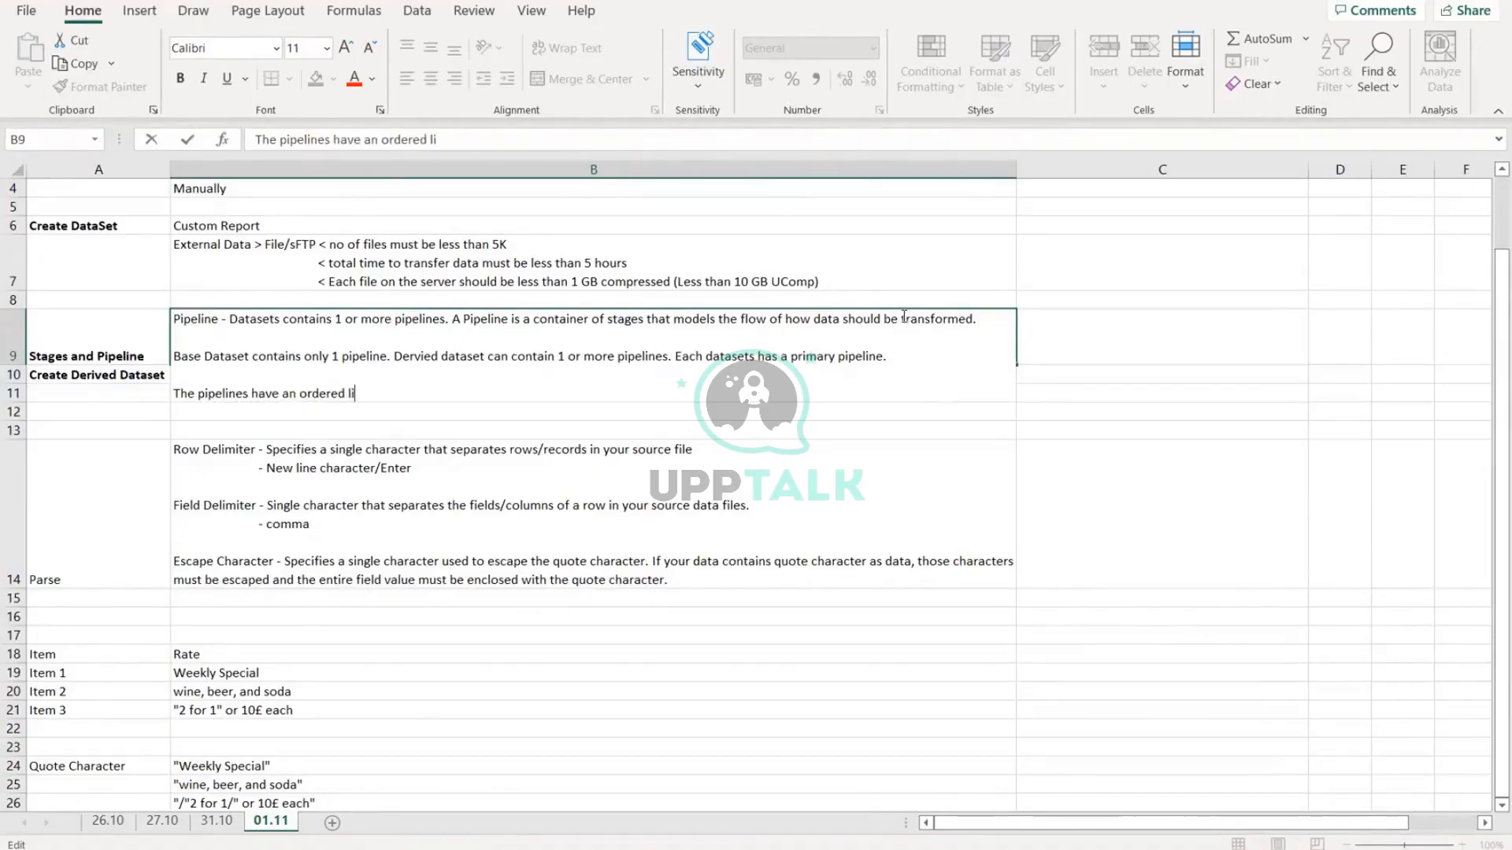
type("st of stages, each")
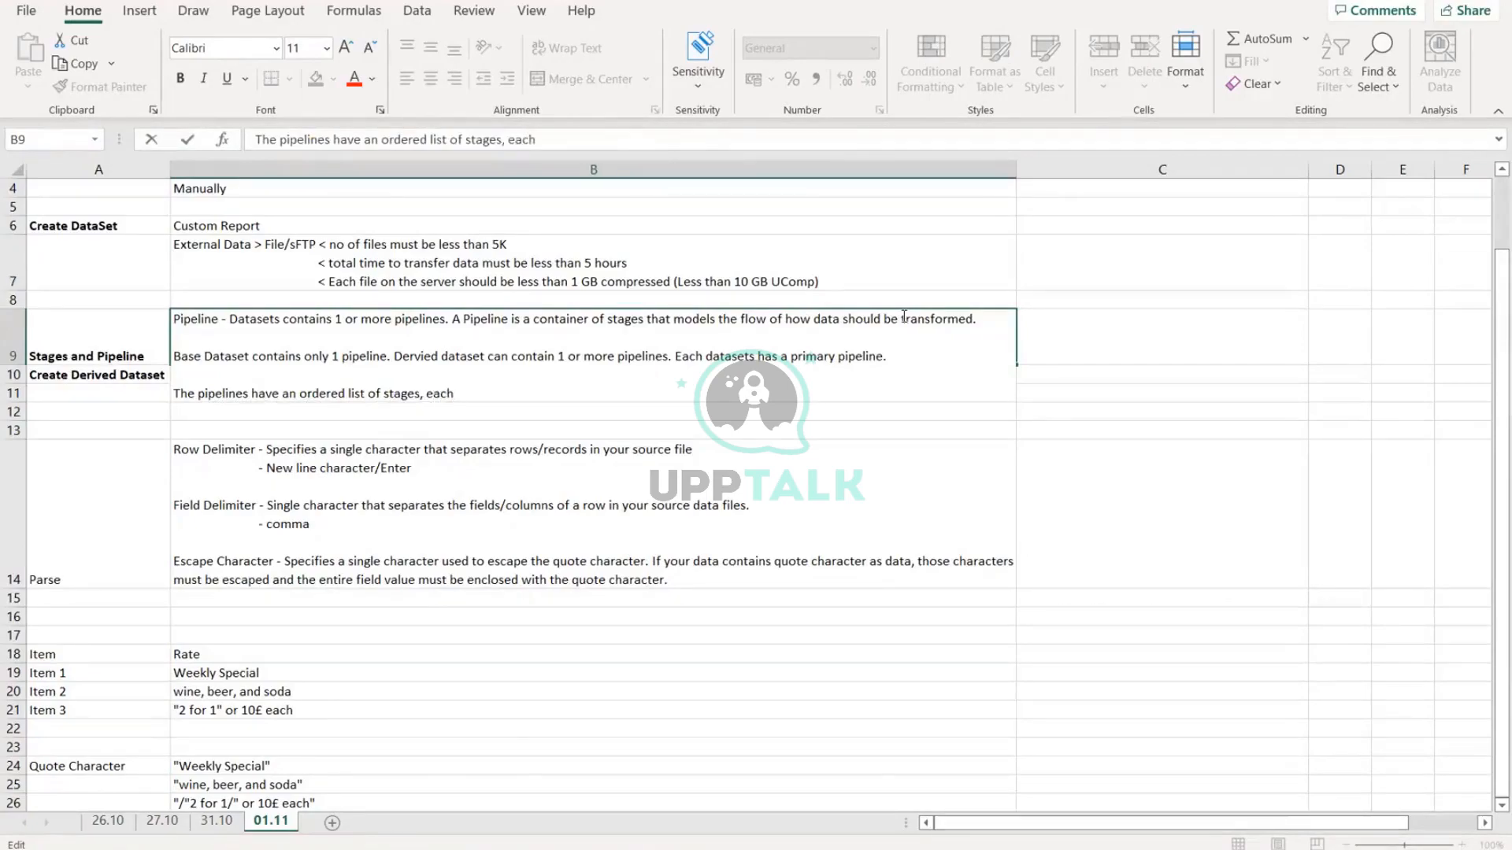
Step: Switch to Workday and highlight the word "Pipeline" in the survey dataset's Primary Pipeline label
key("alt+Tab")
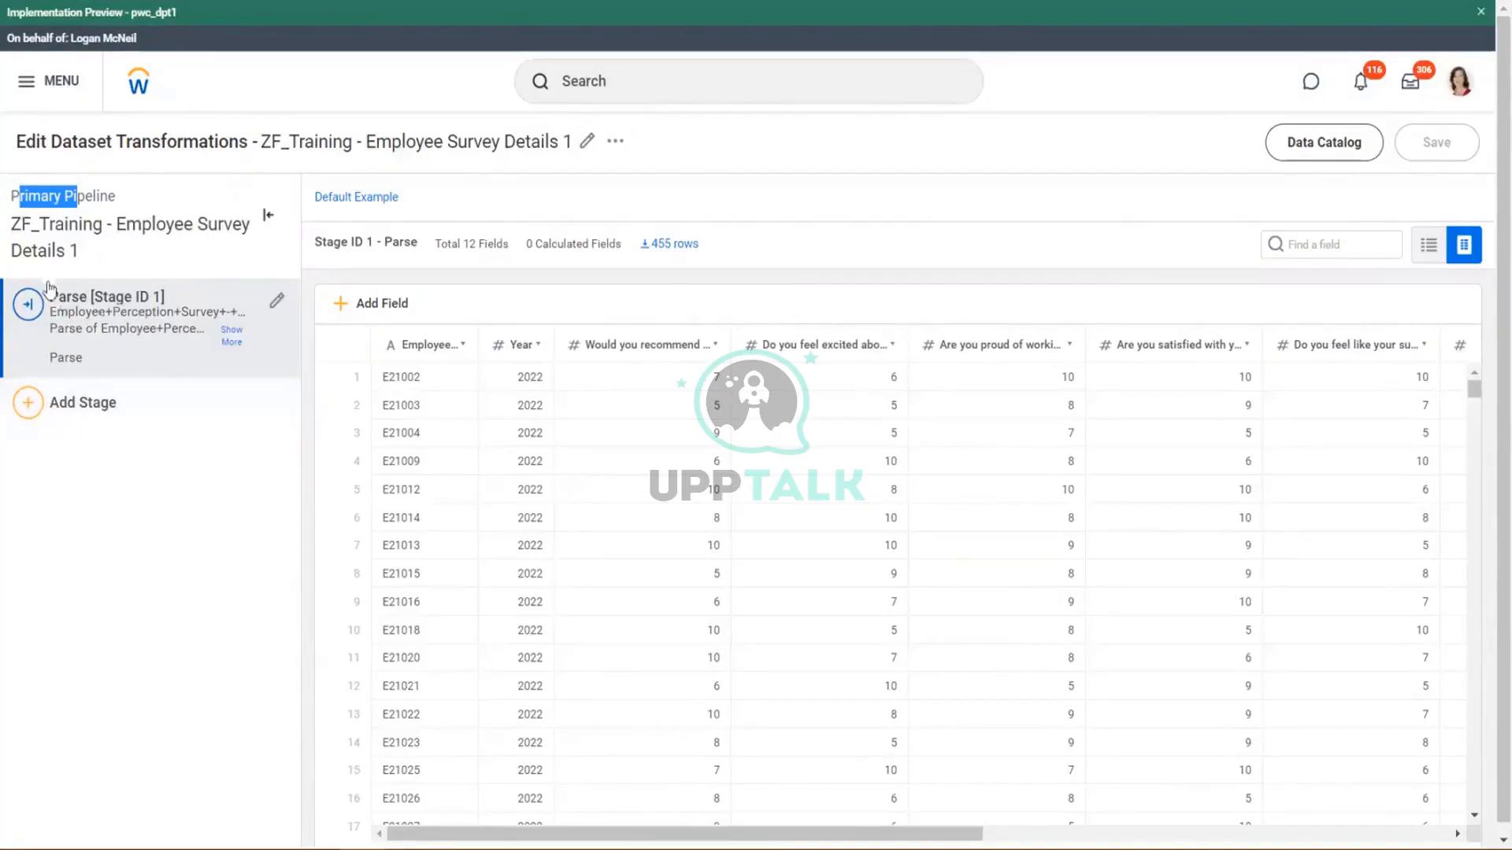
left_click(77, 203)
left_click_drag(120, 205, 64, 203)
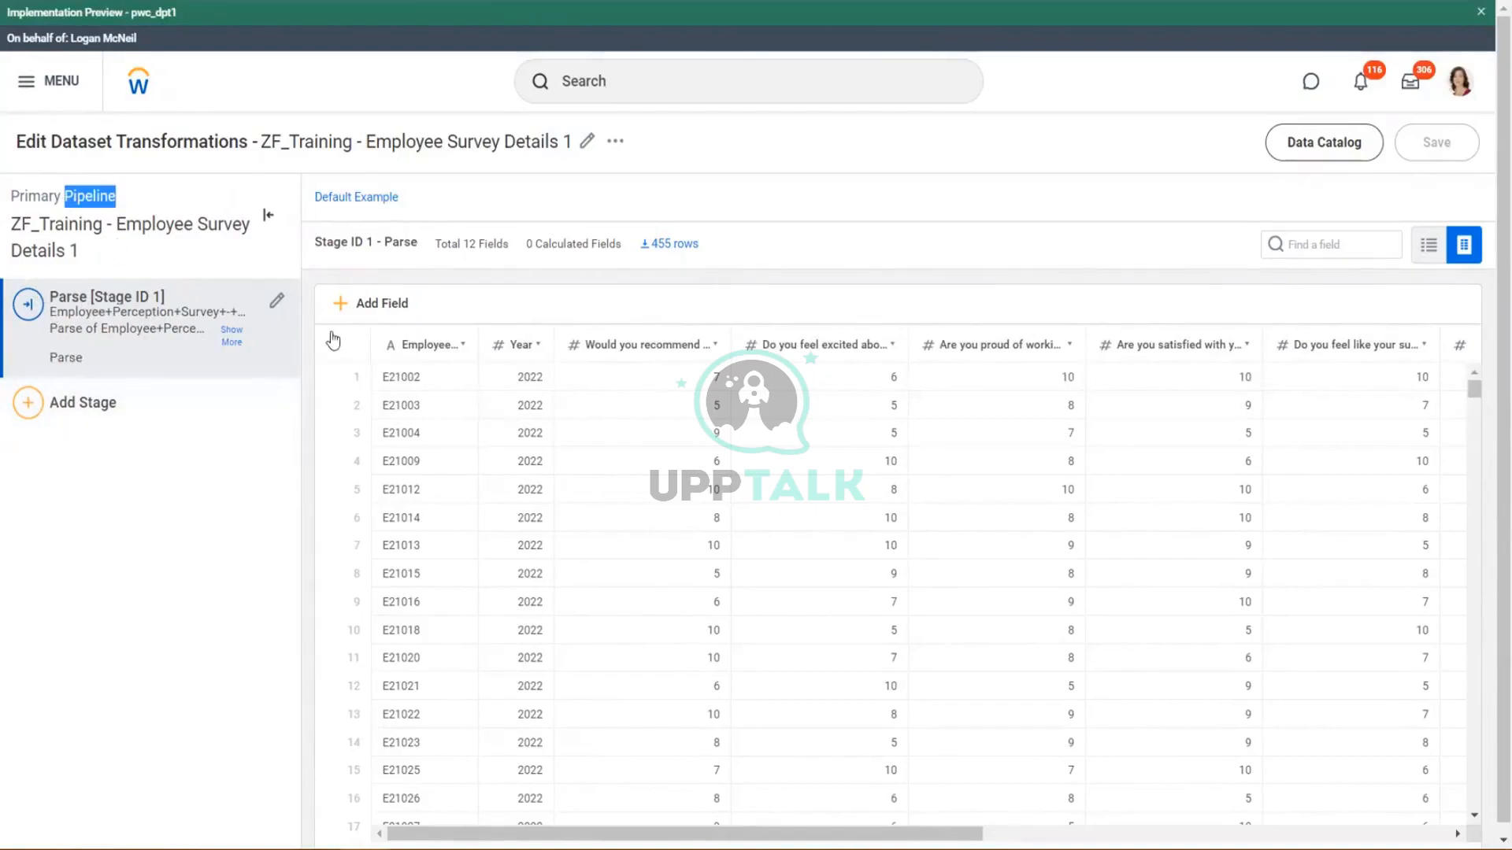
Step: Switch to Excel and complete the B9 sentence with "fo whch define how to modify the data at that point in the pipeline"
key("alt+Tab")
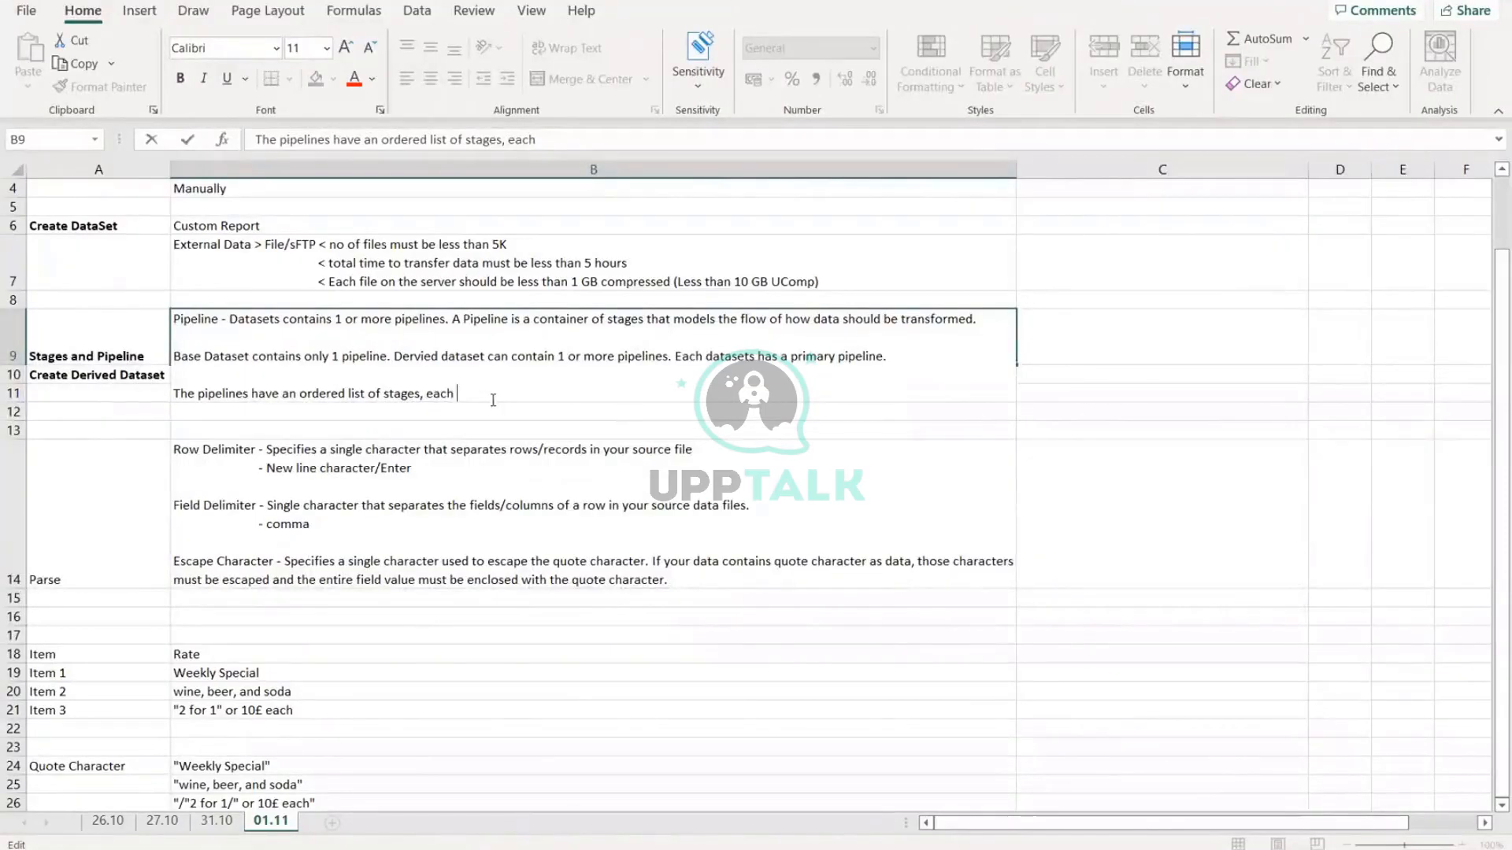
type("fo whch define how to")
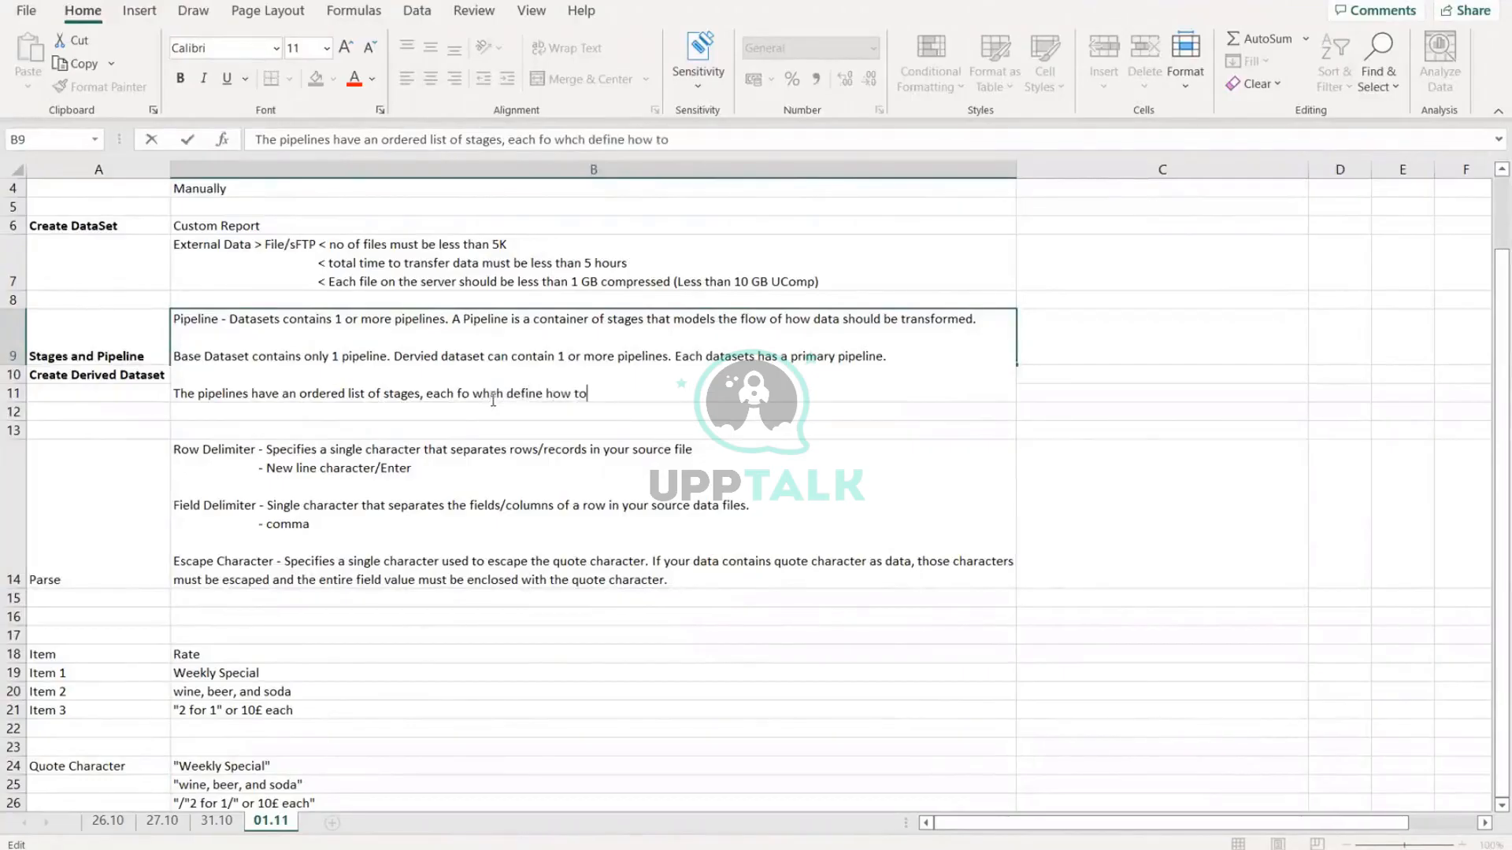
type(" modify the data a")
type("t ")
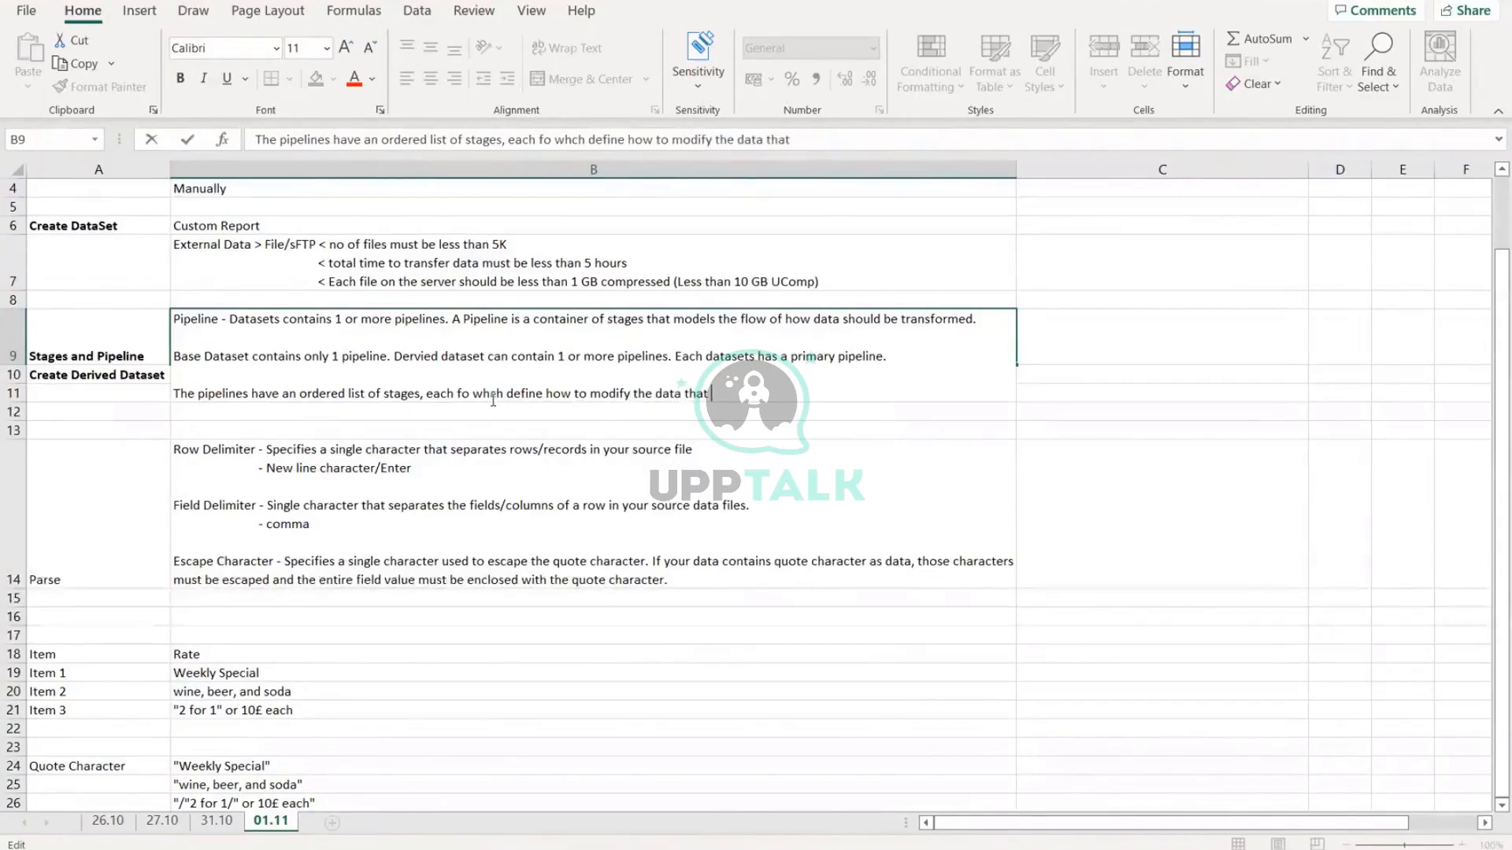
type("that")
key("BackSpace")
key("BackSpace")
key("BackSpace")
key("BackSpace")
type("at that point in the ")
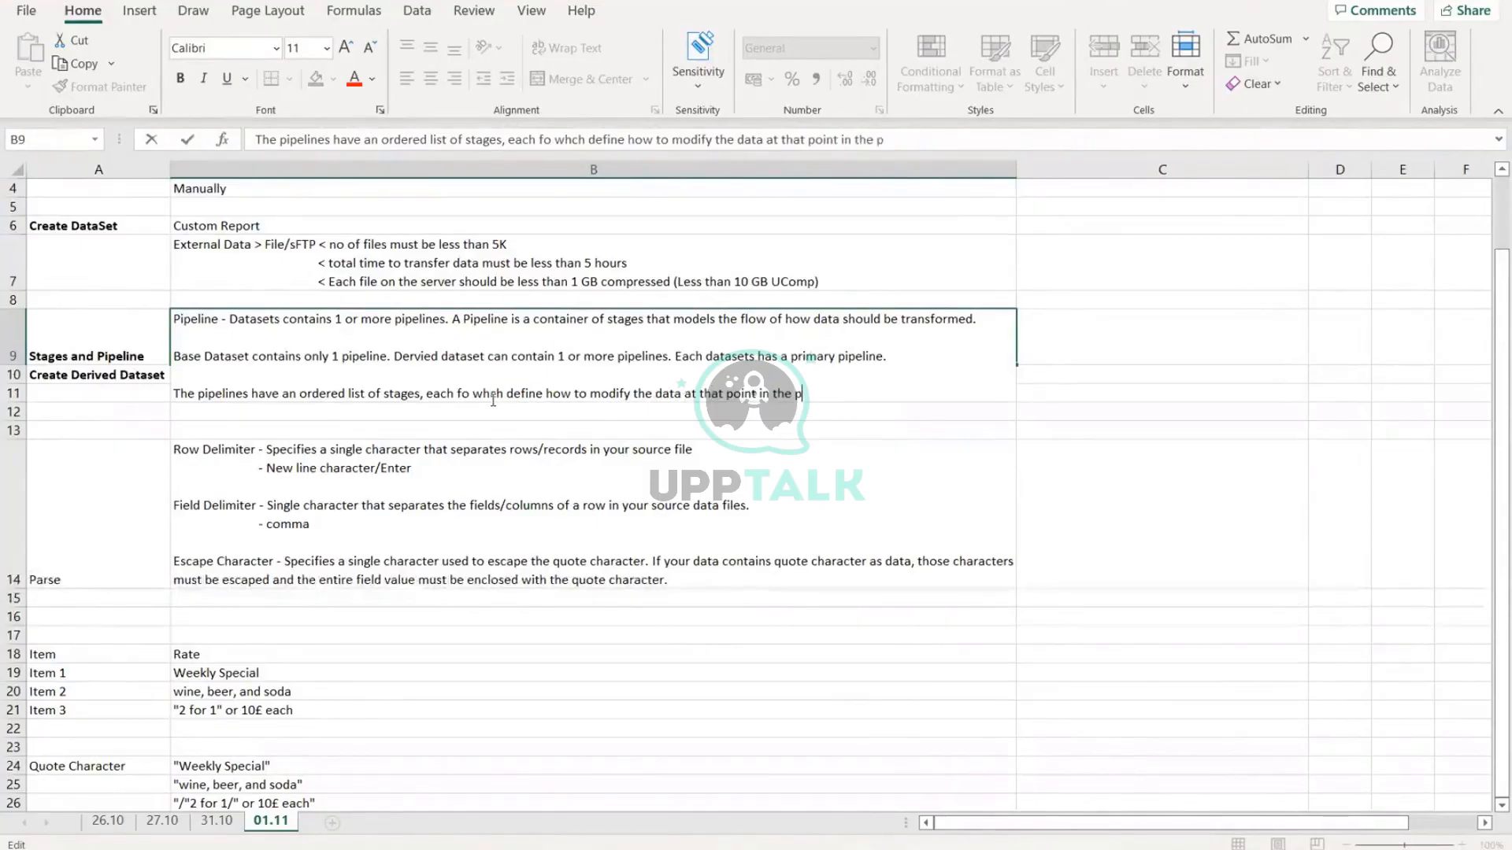
type("pipeline")
key("Return")
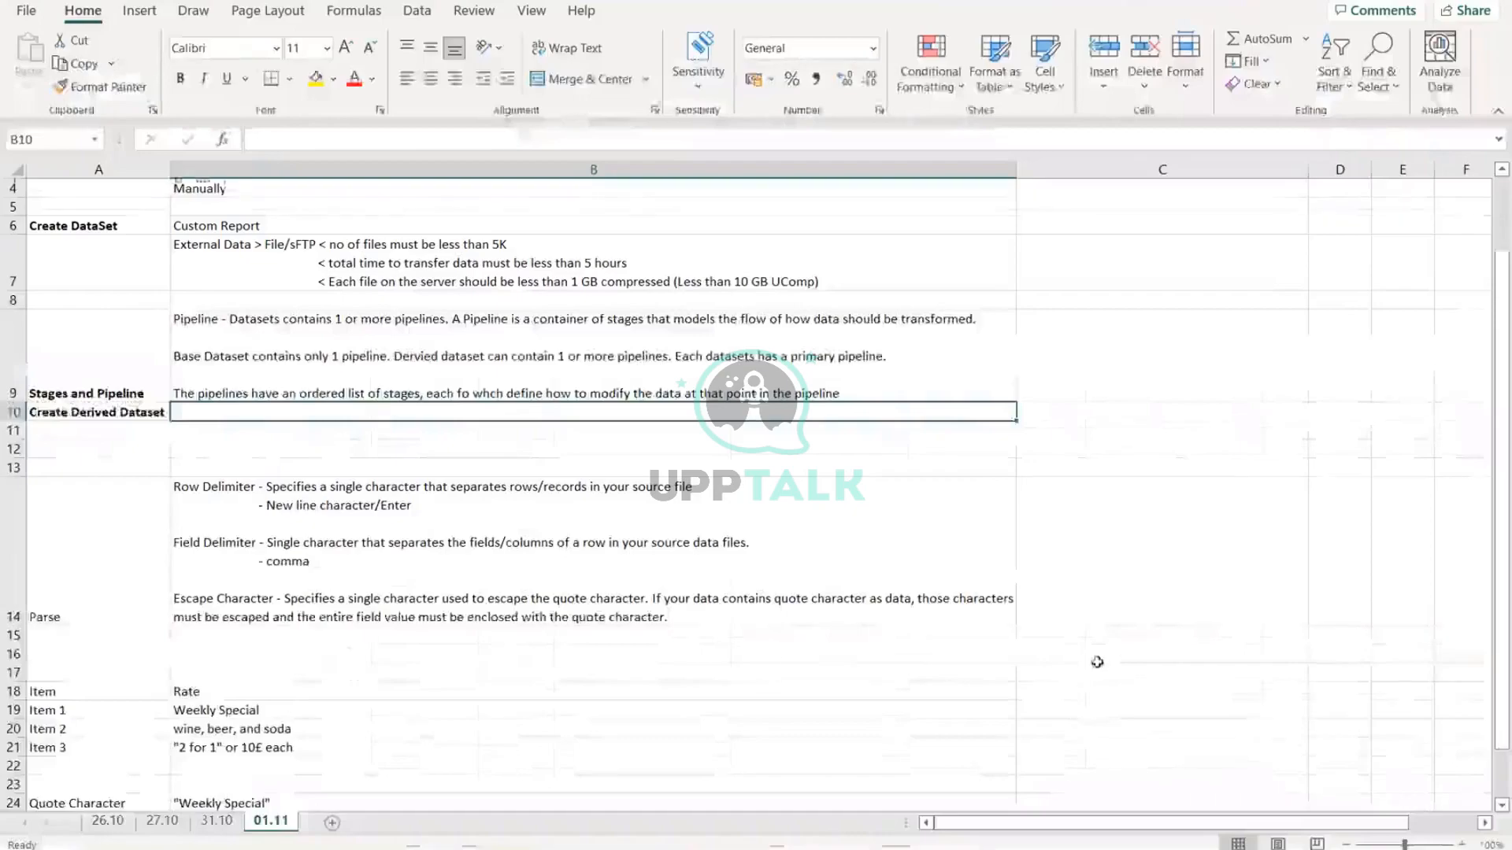
Step: Enter "Stage 1" in cell D51, in the empty area below the notes on the 01.11 sheet
scroll(1102, 661, "down", 8)
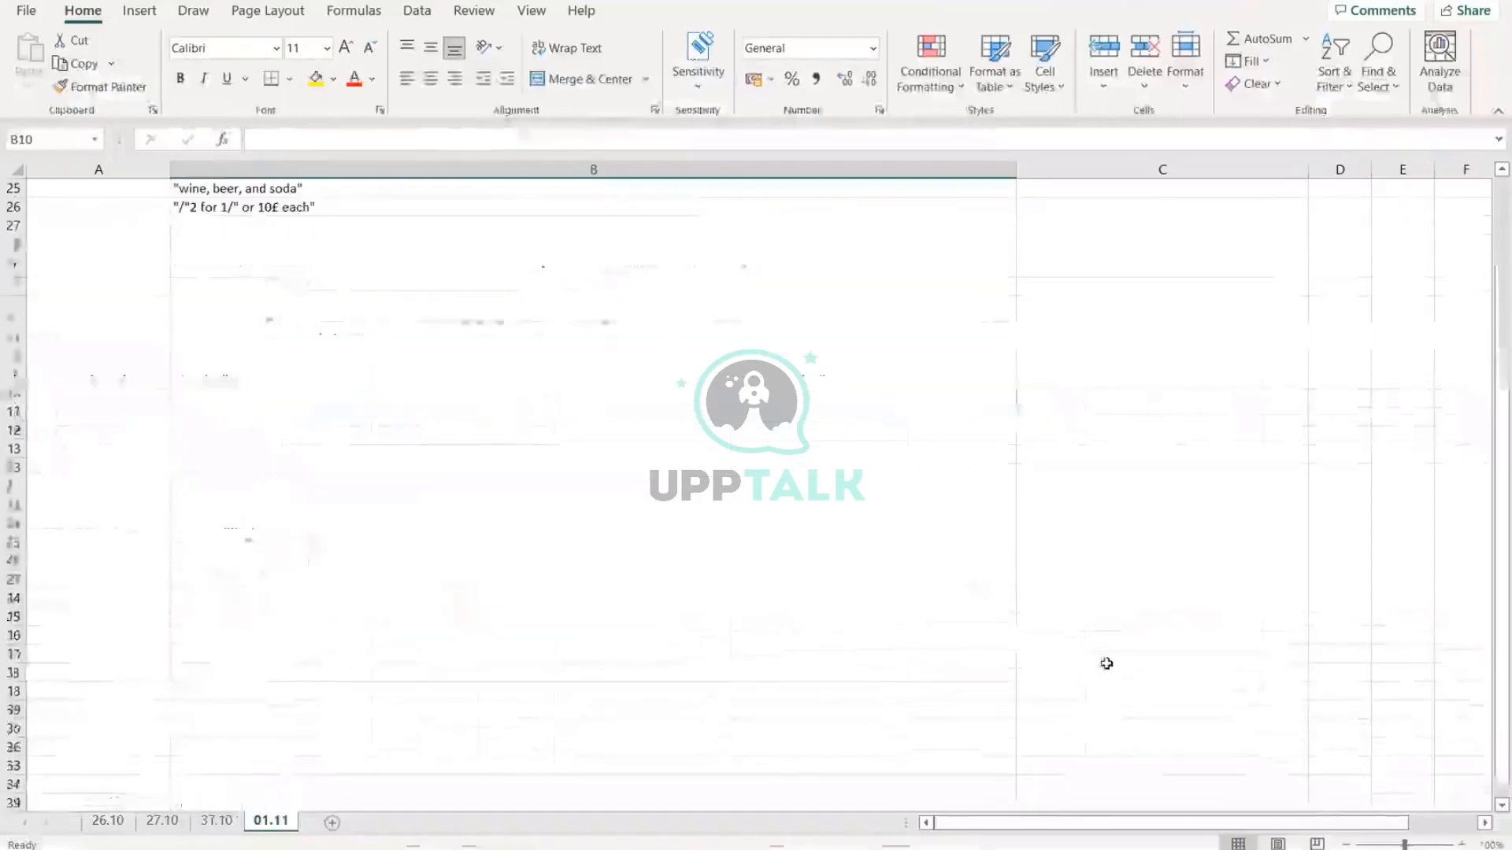
left_click(1336, 669)
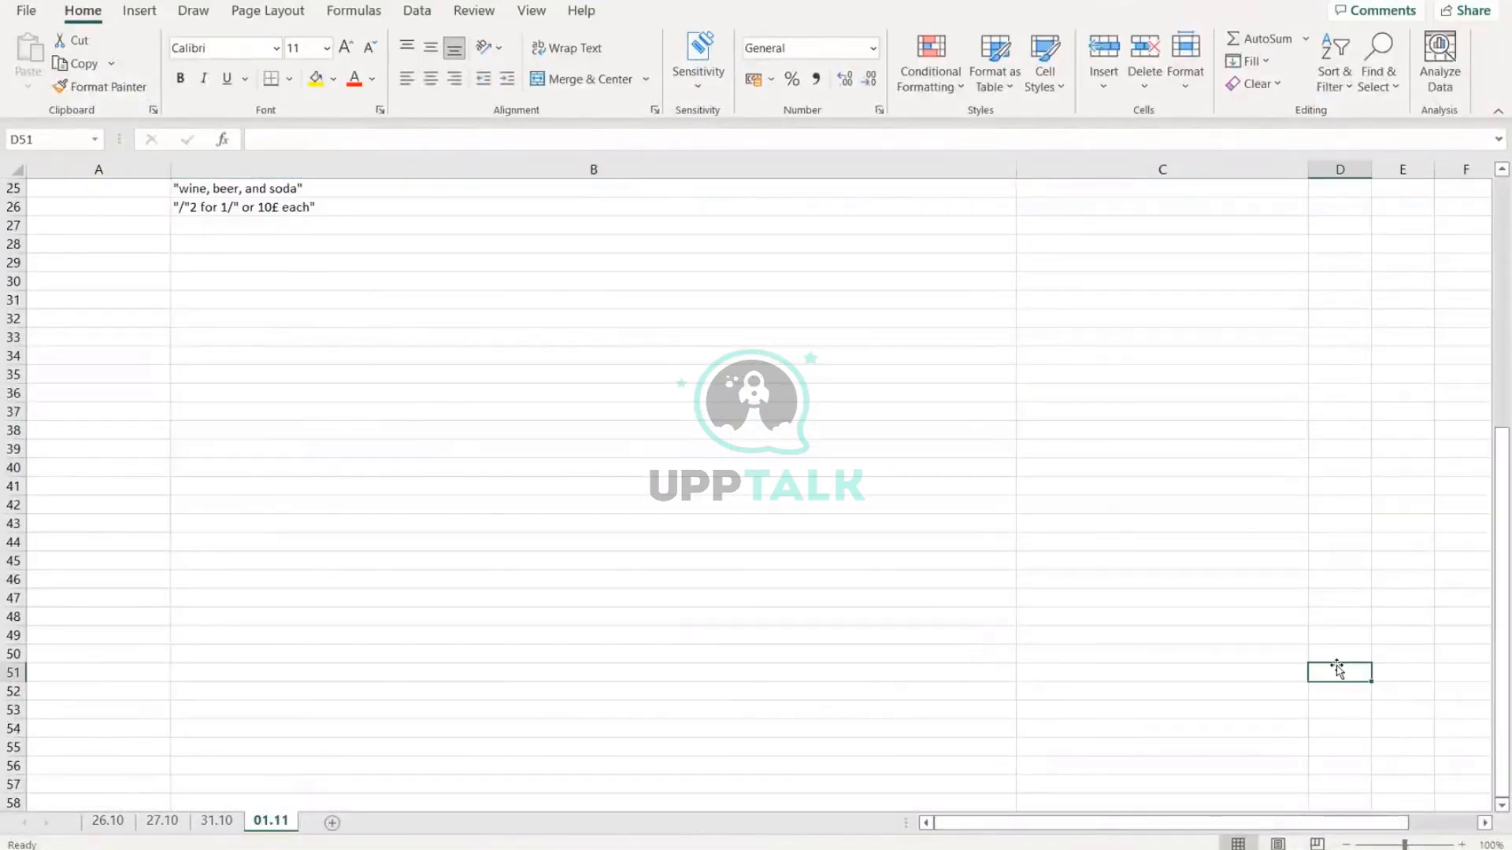
type("Stage")
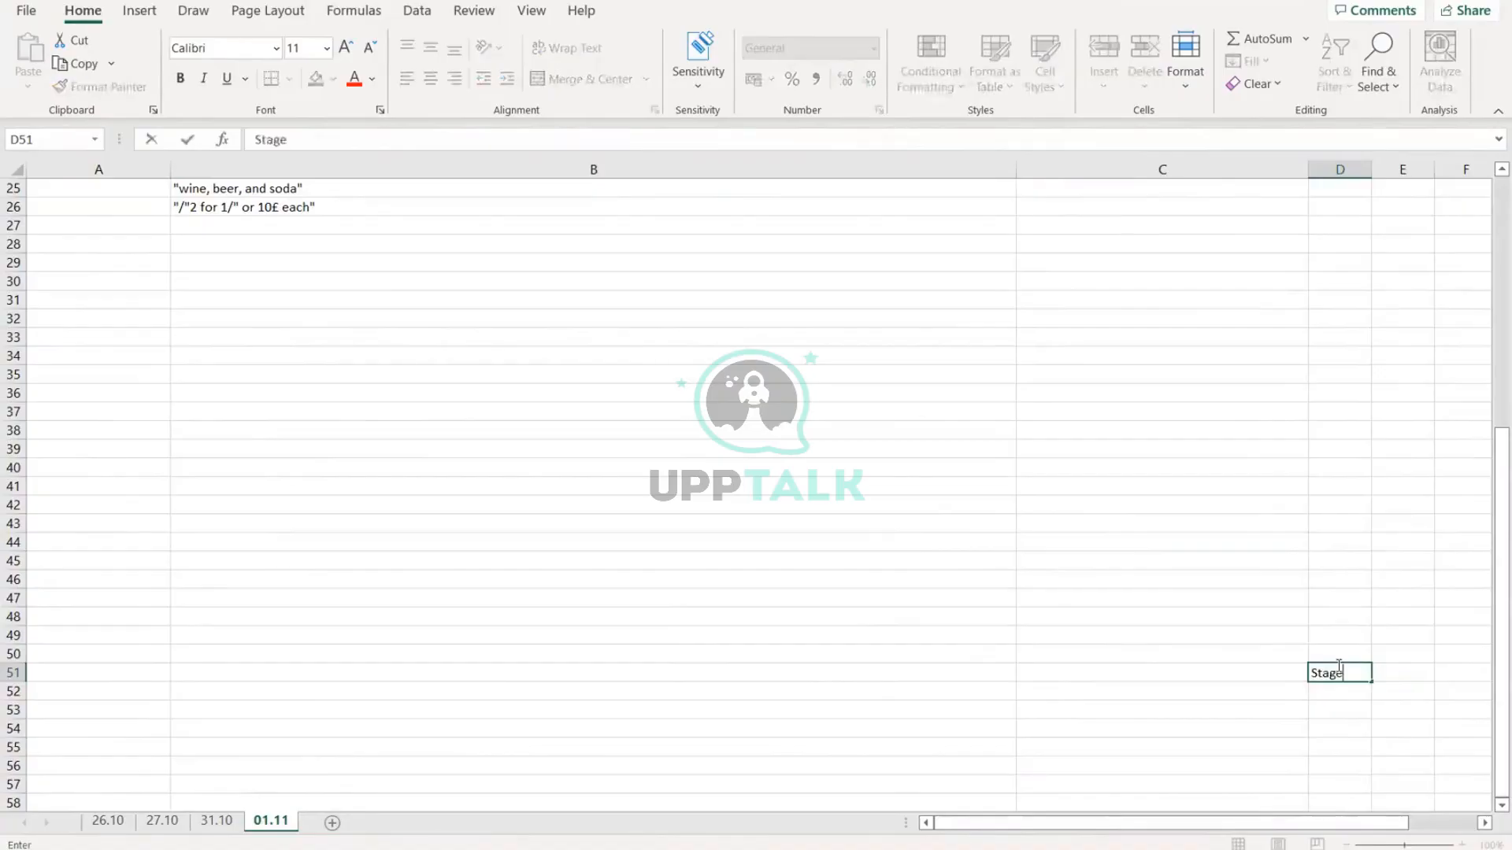
key("Tab")
left_click(1336, 669)
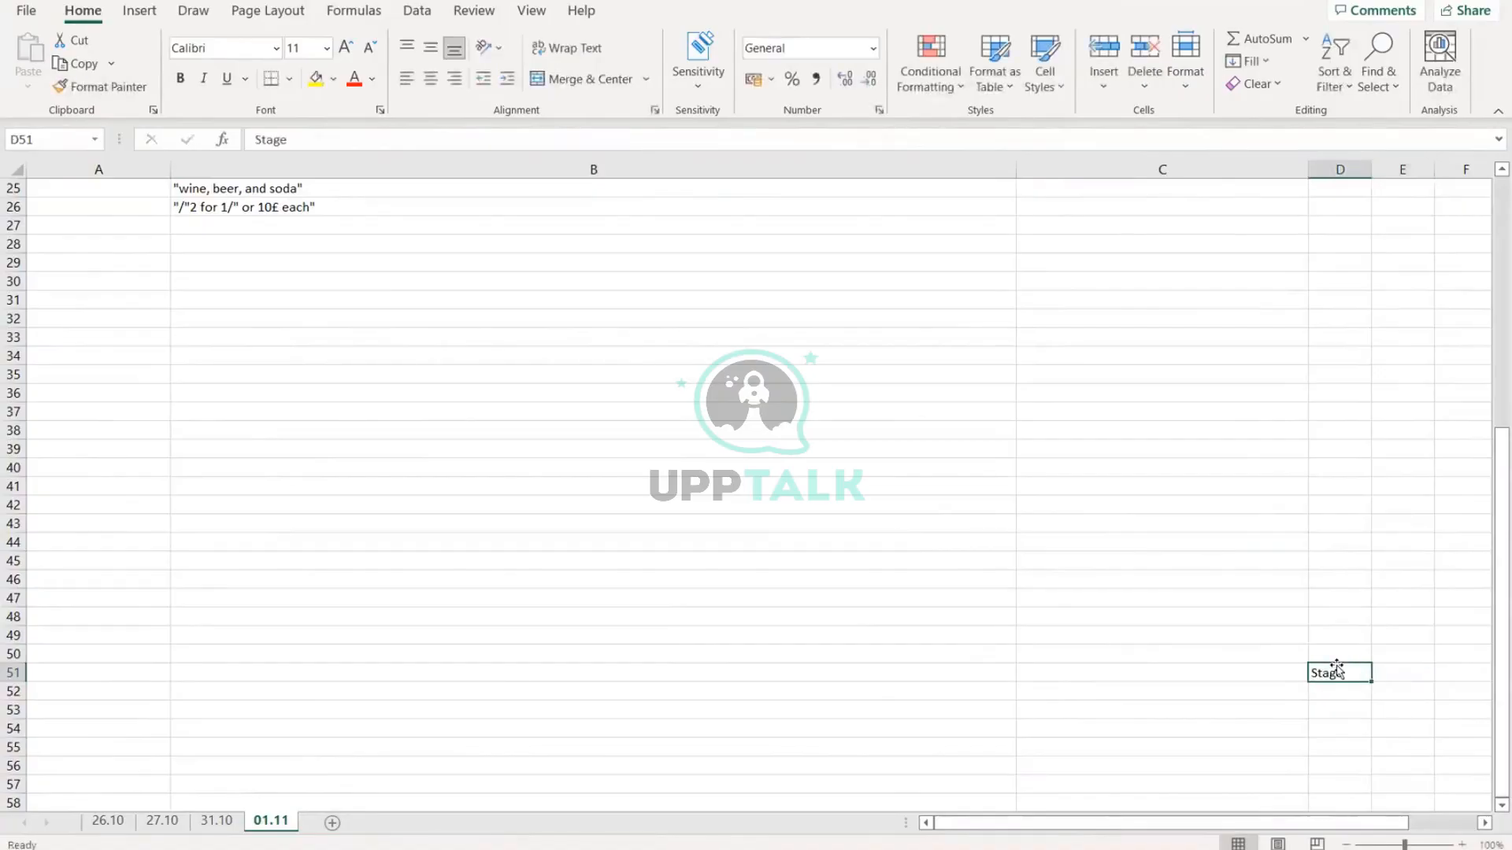
type("Stage")
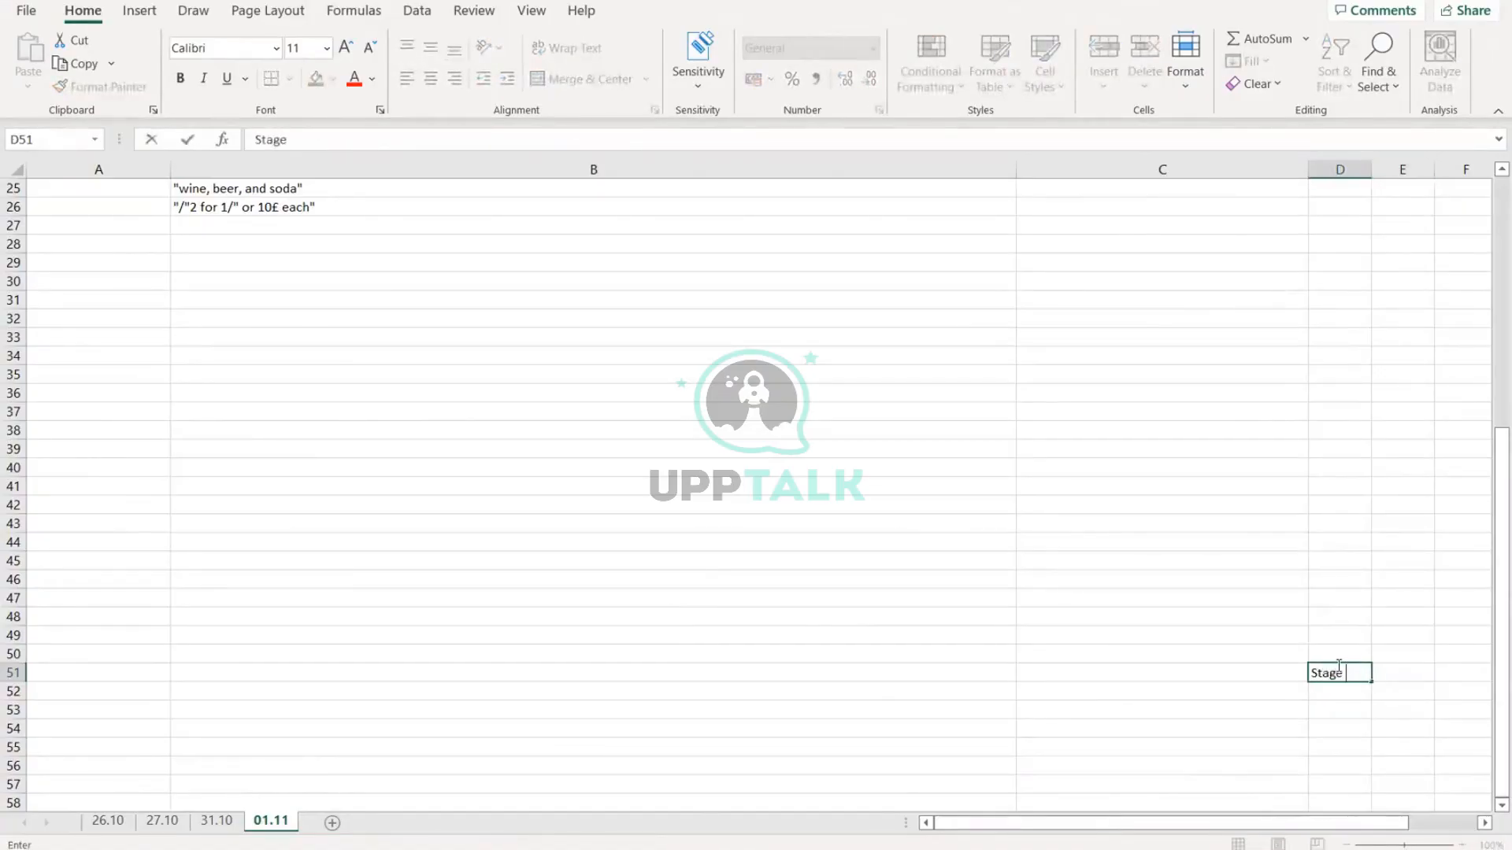
type(" 1")
key("Tab")
key("Tab")
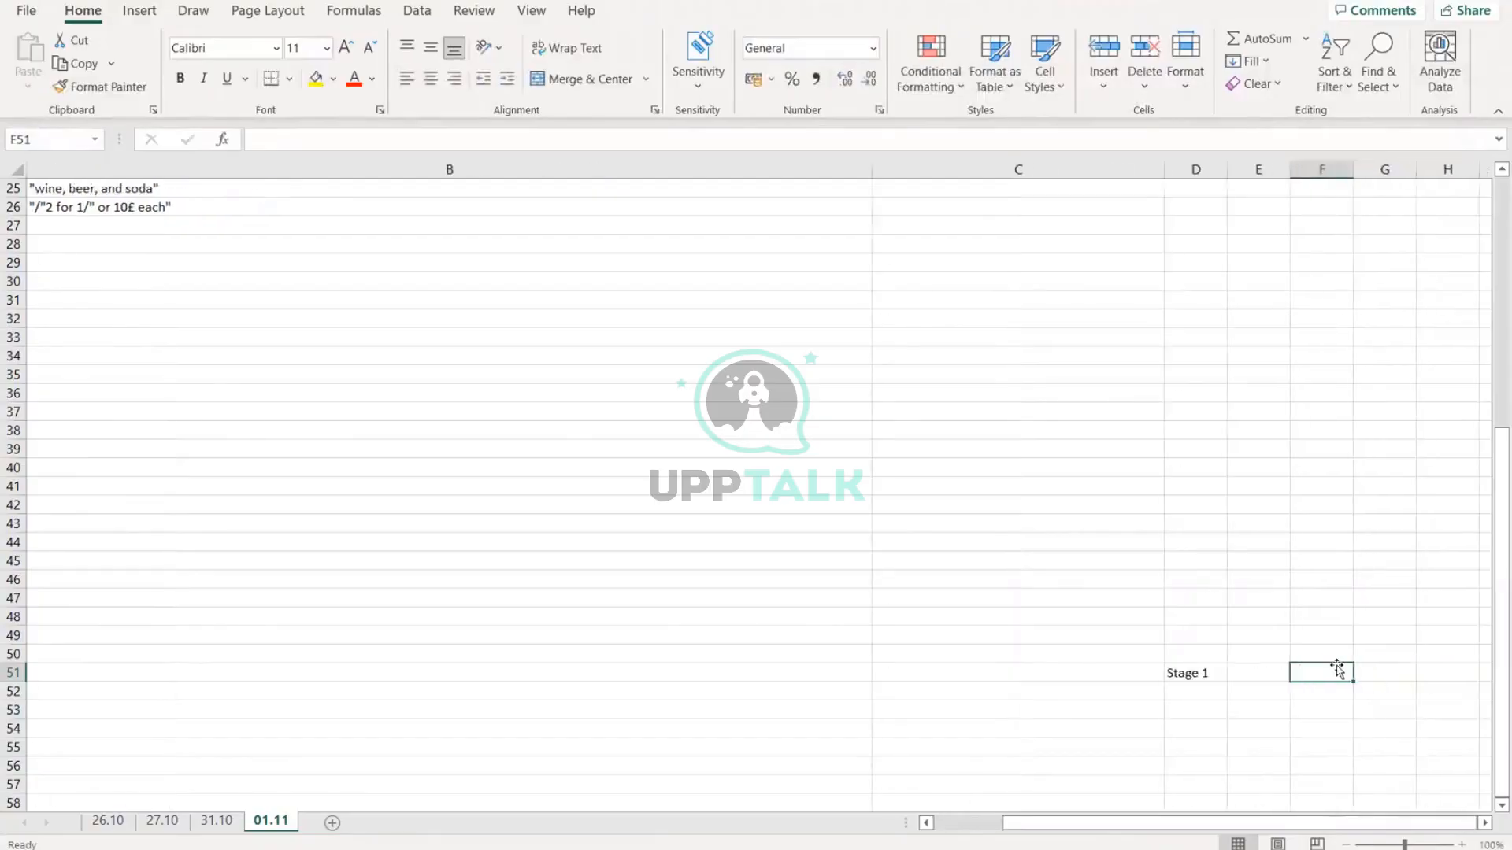
Step: Enter "Stage 2" in F51 and "Stage 3" in H51
type("Stage 2")
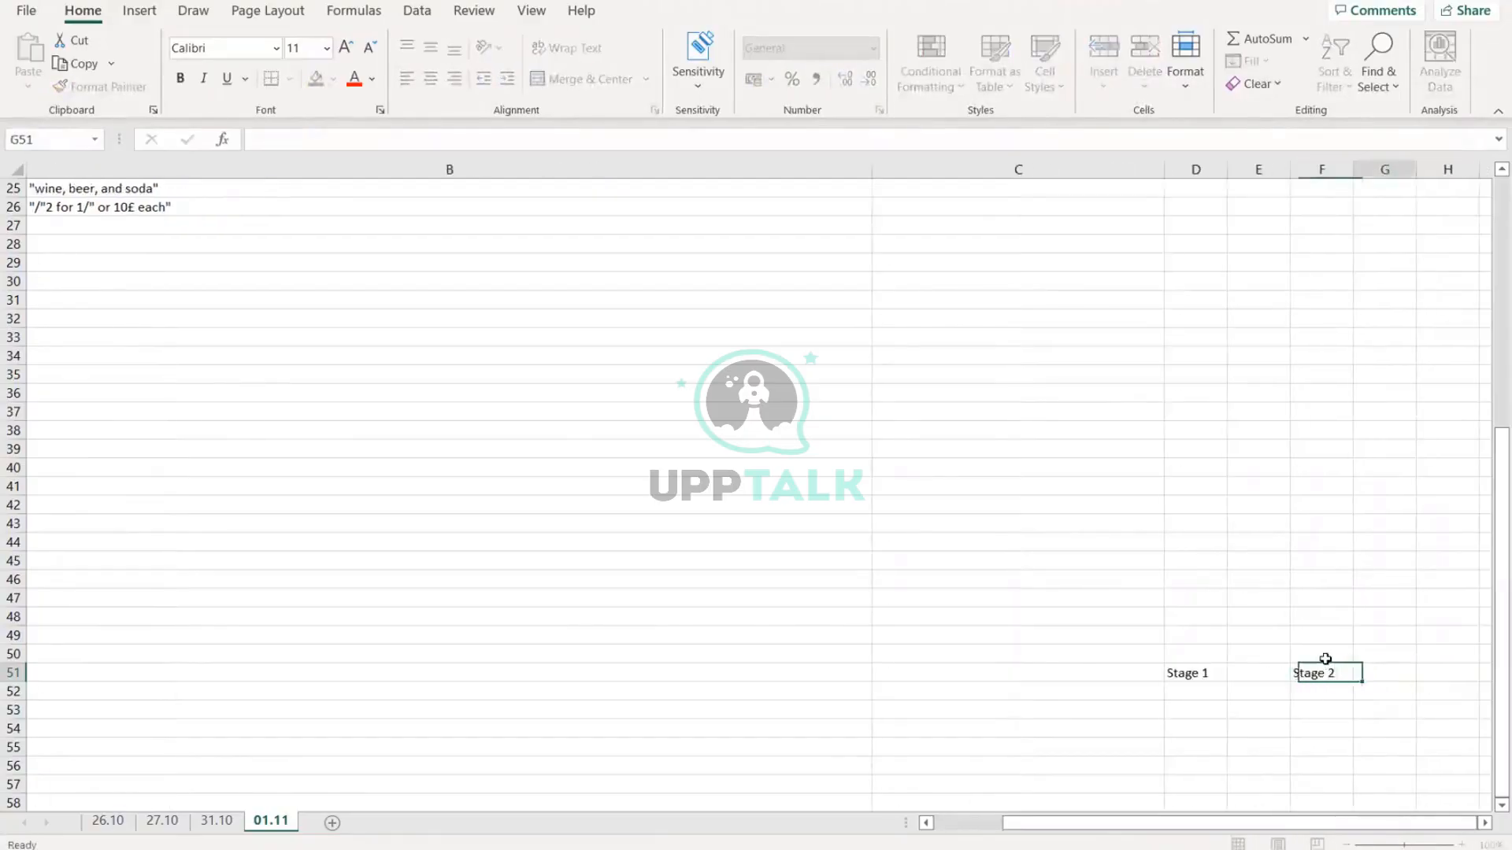
key("Tab")
key("Tab")
type("Stage 3")
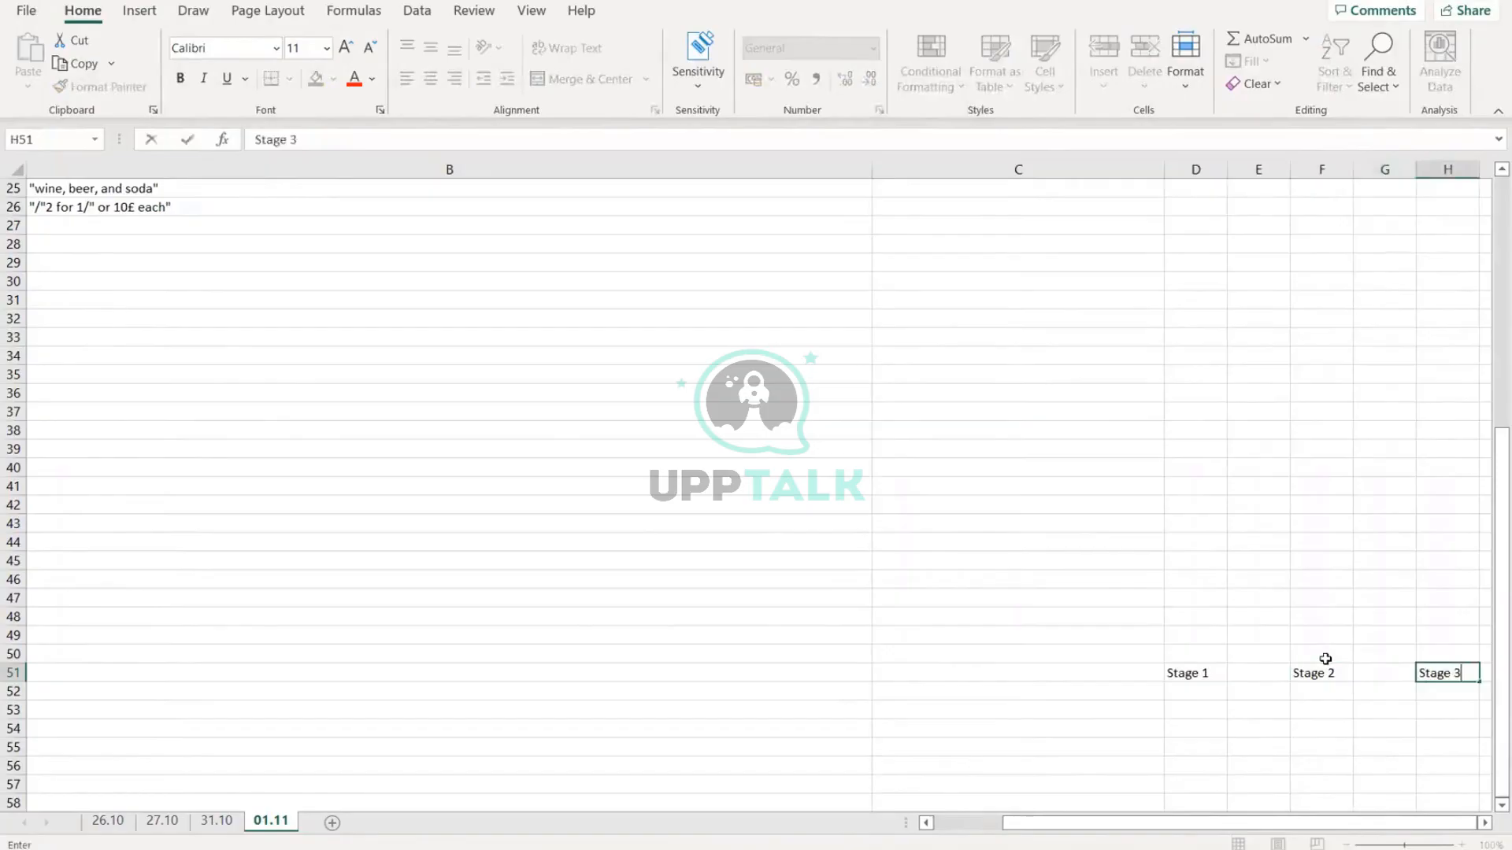
key("Return")
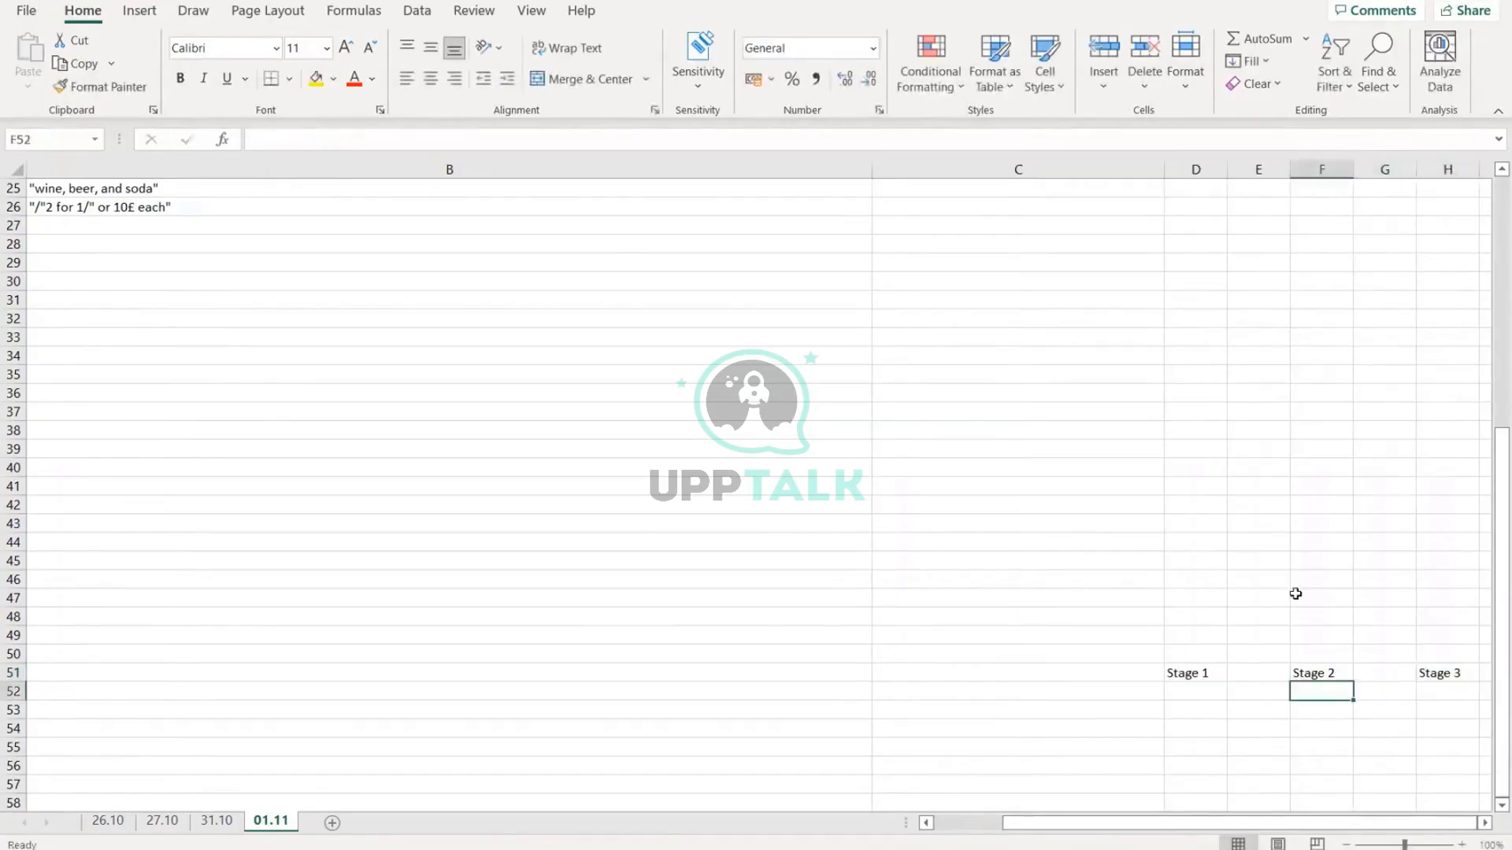
Step: Enter "PP1" in D50 above the stages, and merge and center it across D50:H50
left_click(1053, 669)
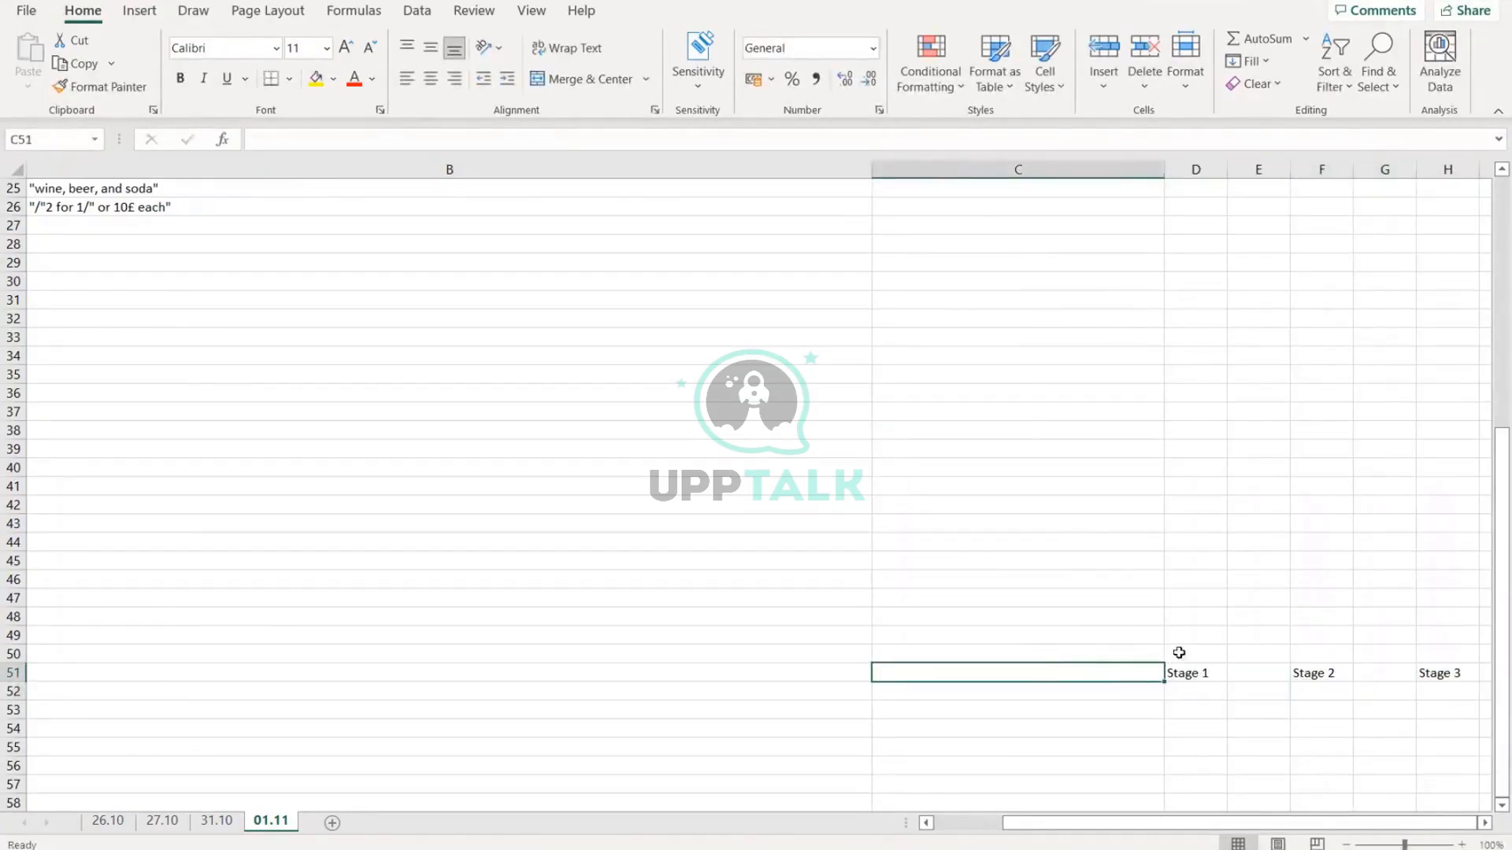
left_click_drag(1178, 654, 1342, 654)
left_click(1323, 652)
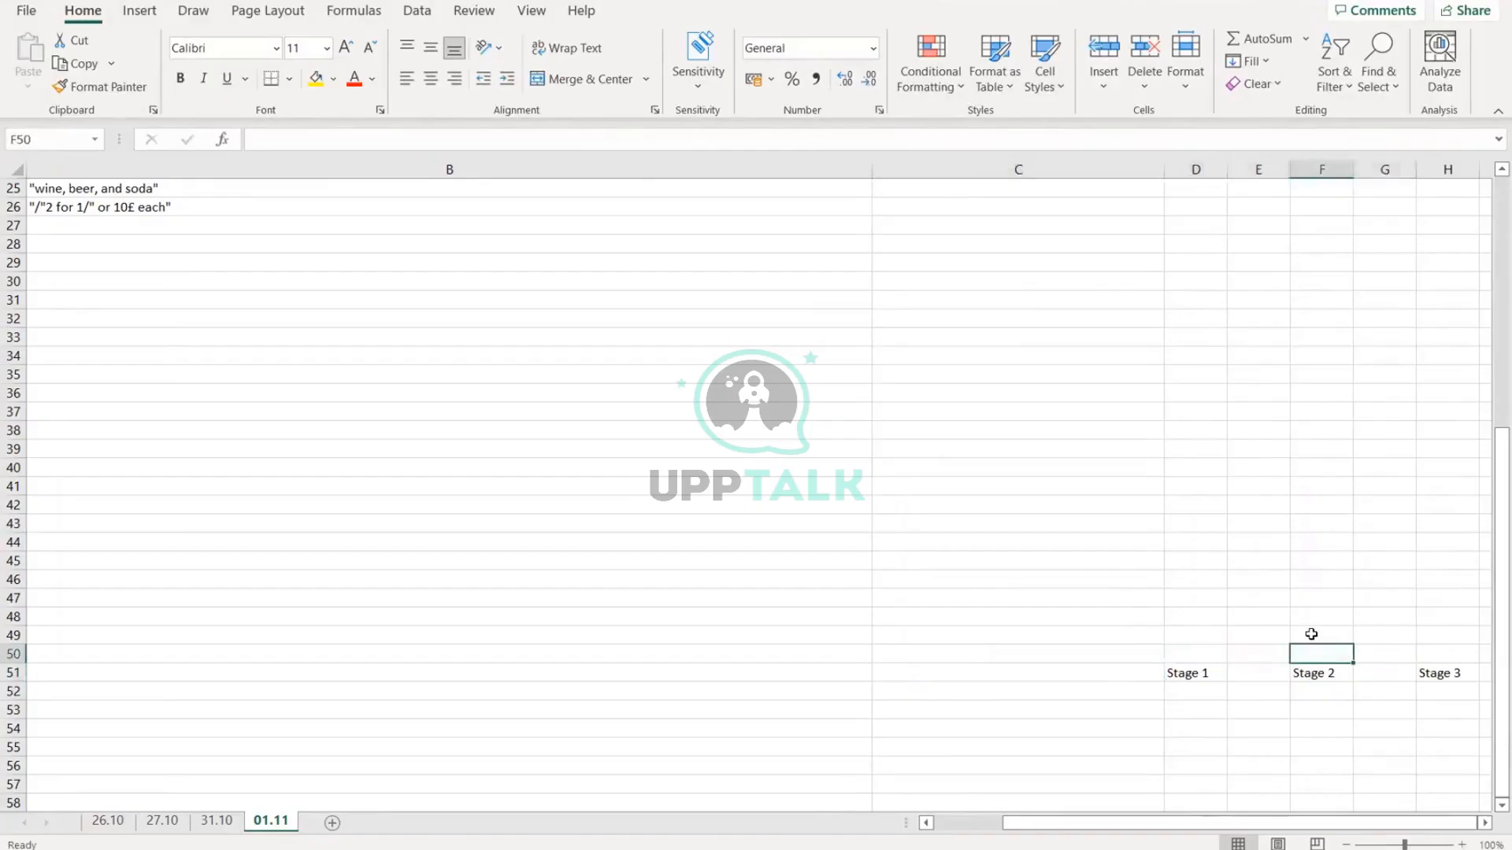
key("Left")
key("Left")
type("Peipl")
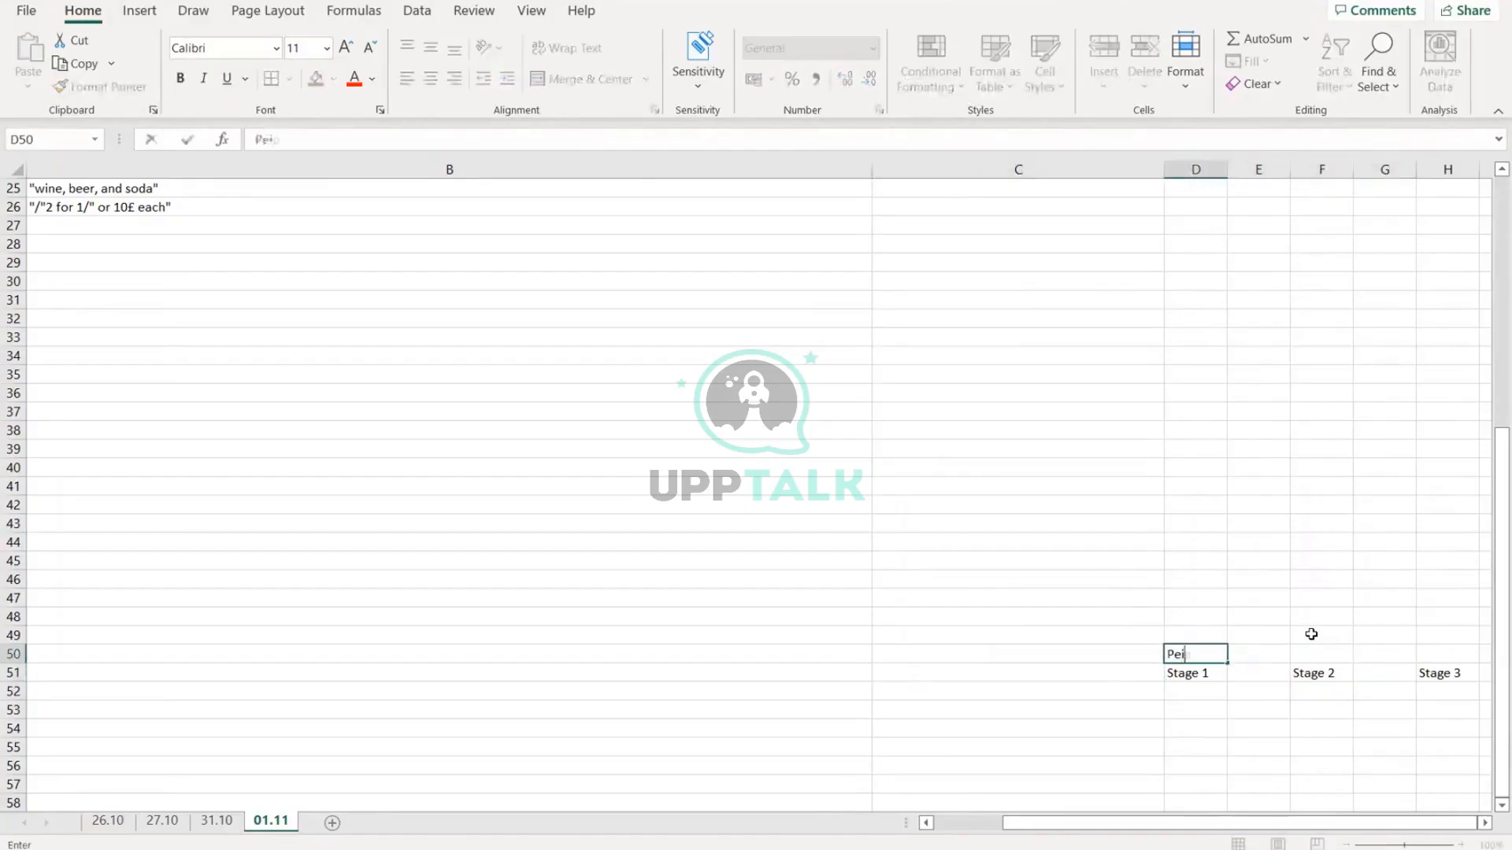
key("BackSpace")
key("BackSpace")
key("BackSpace")
key("BackSpace")
type("P1")
key("Return")
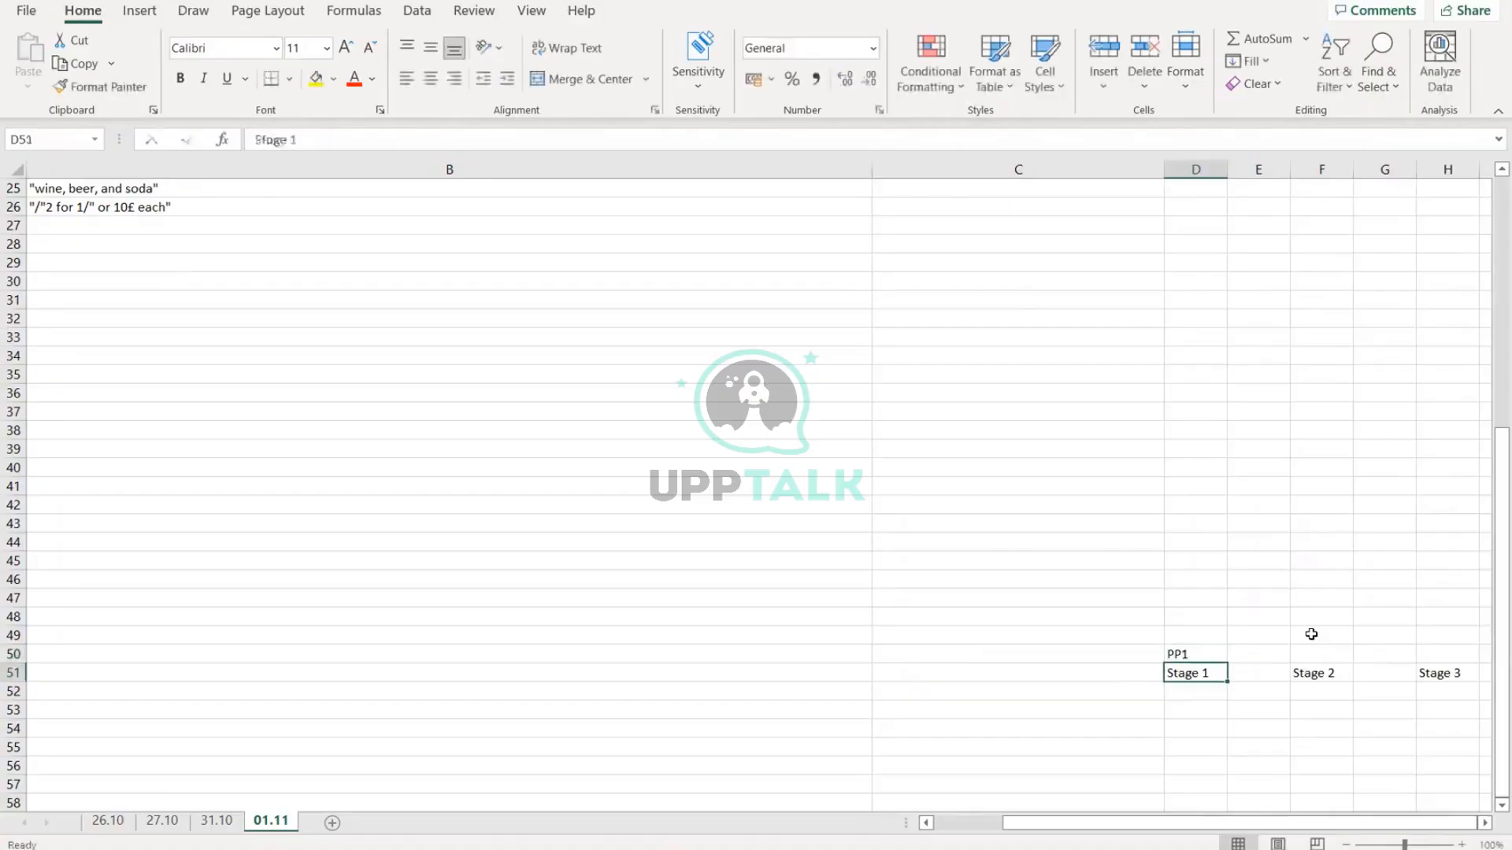
left_click(1184, 655)
left_click_drag(1344, 668, 1453, 655)
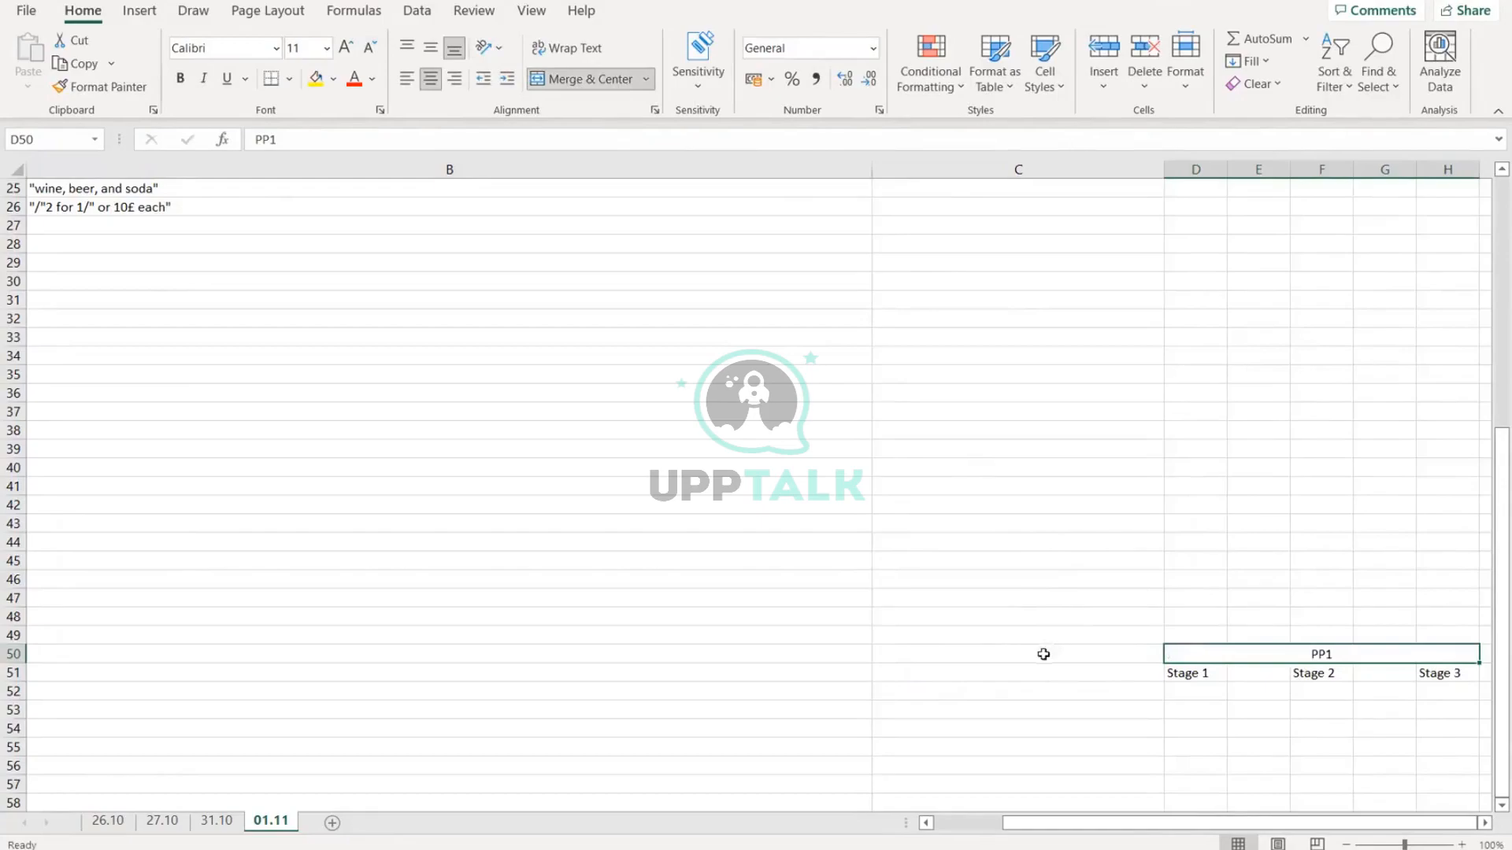
Step: Label C51, beside the stages, as "D1" and select the PP1 and Stage 1 cells in turn
left_click(1007, 671)
type("D")
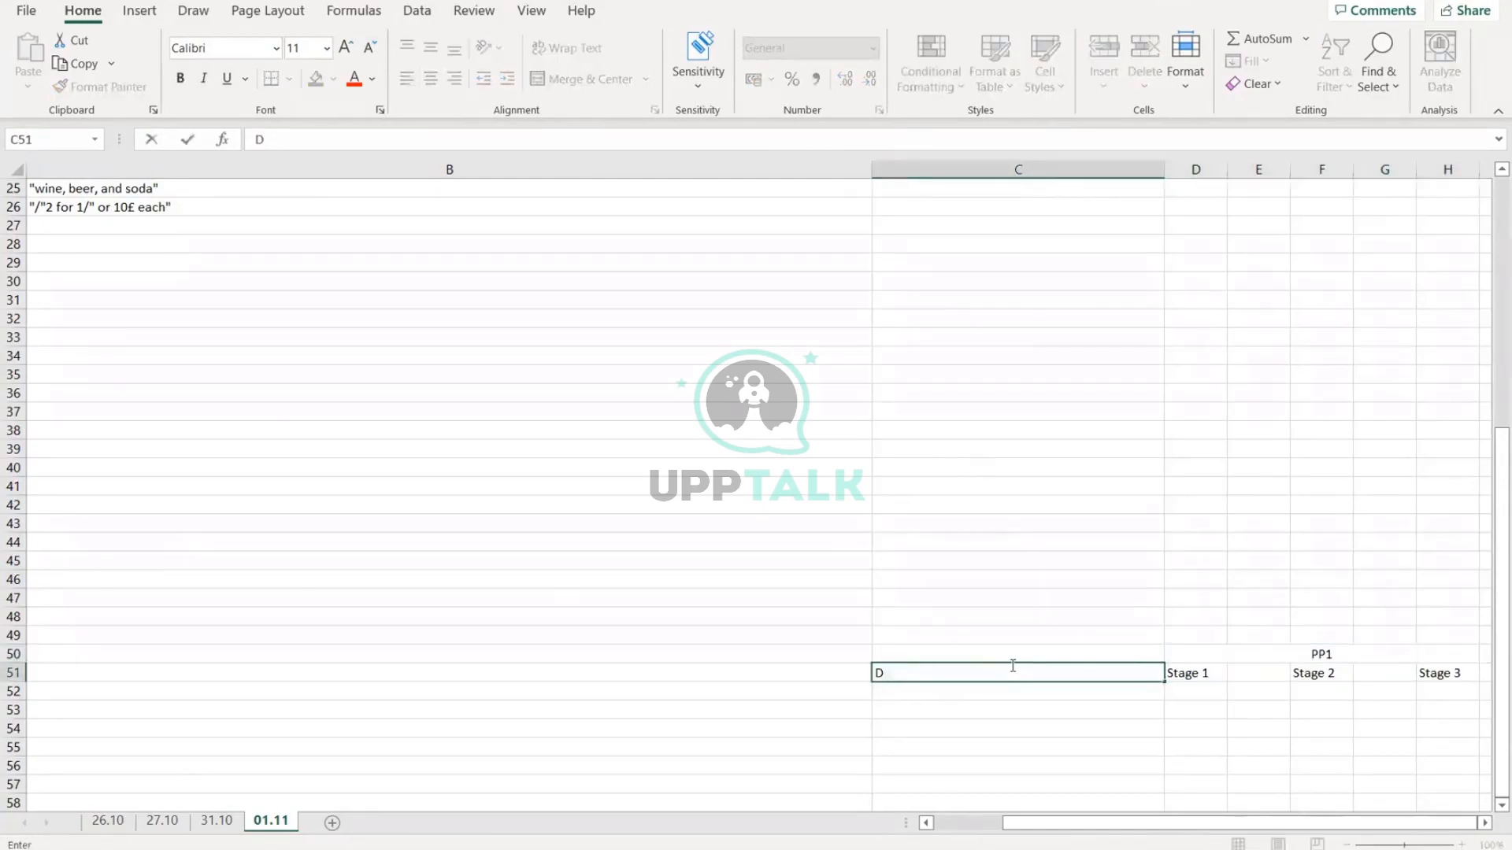
type("ata1")
key("Return")
left_click(1229, 656)
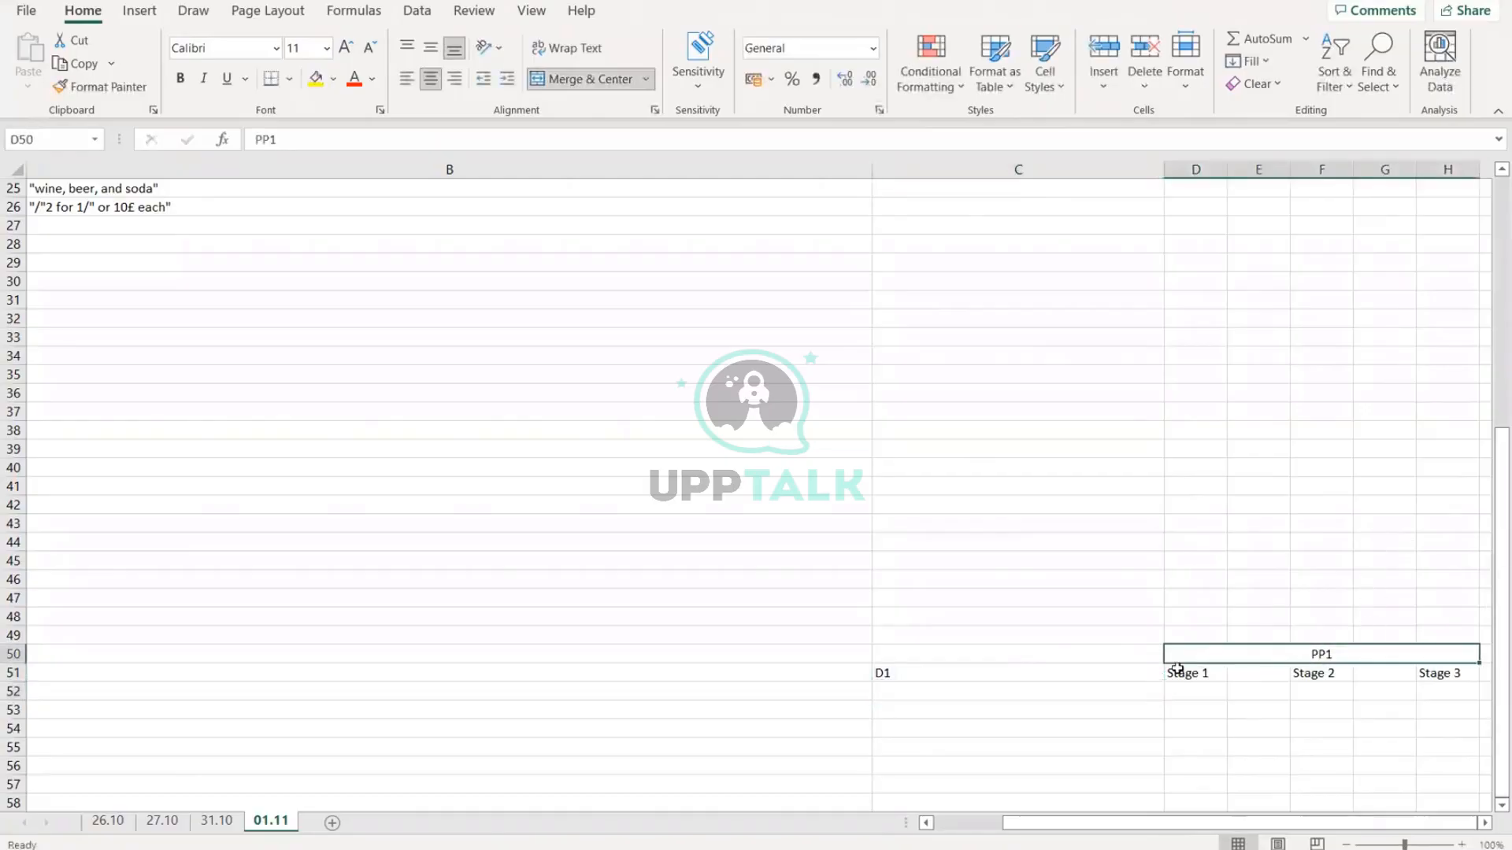
left_click(1177, 671)
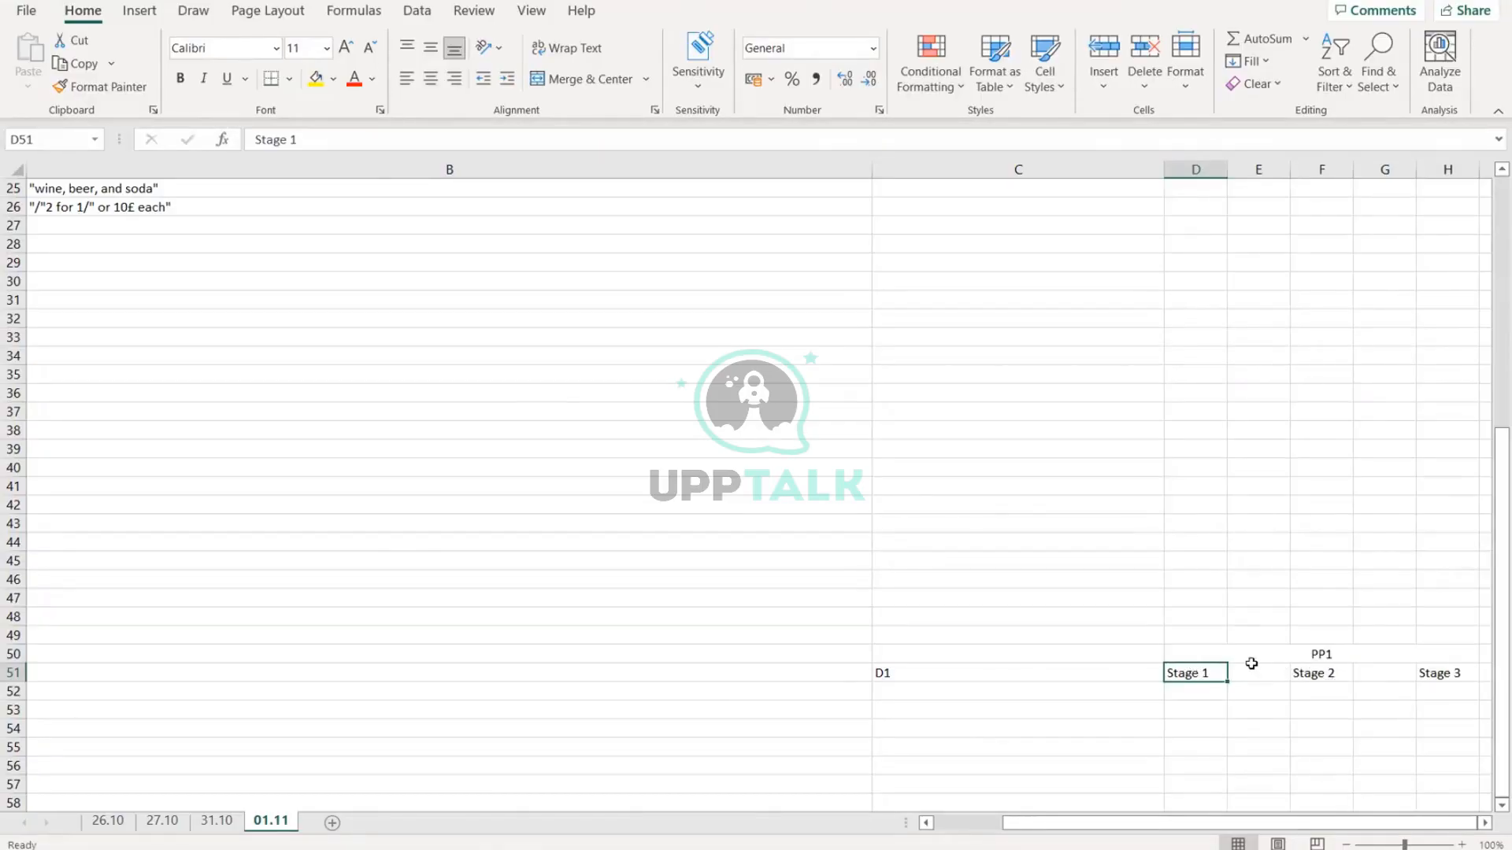
Step: End the last sentence in B9 with a full stop and start a new line with "The first"
key("alt+Tab")
key("alt+Tab")
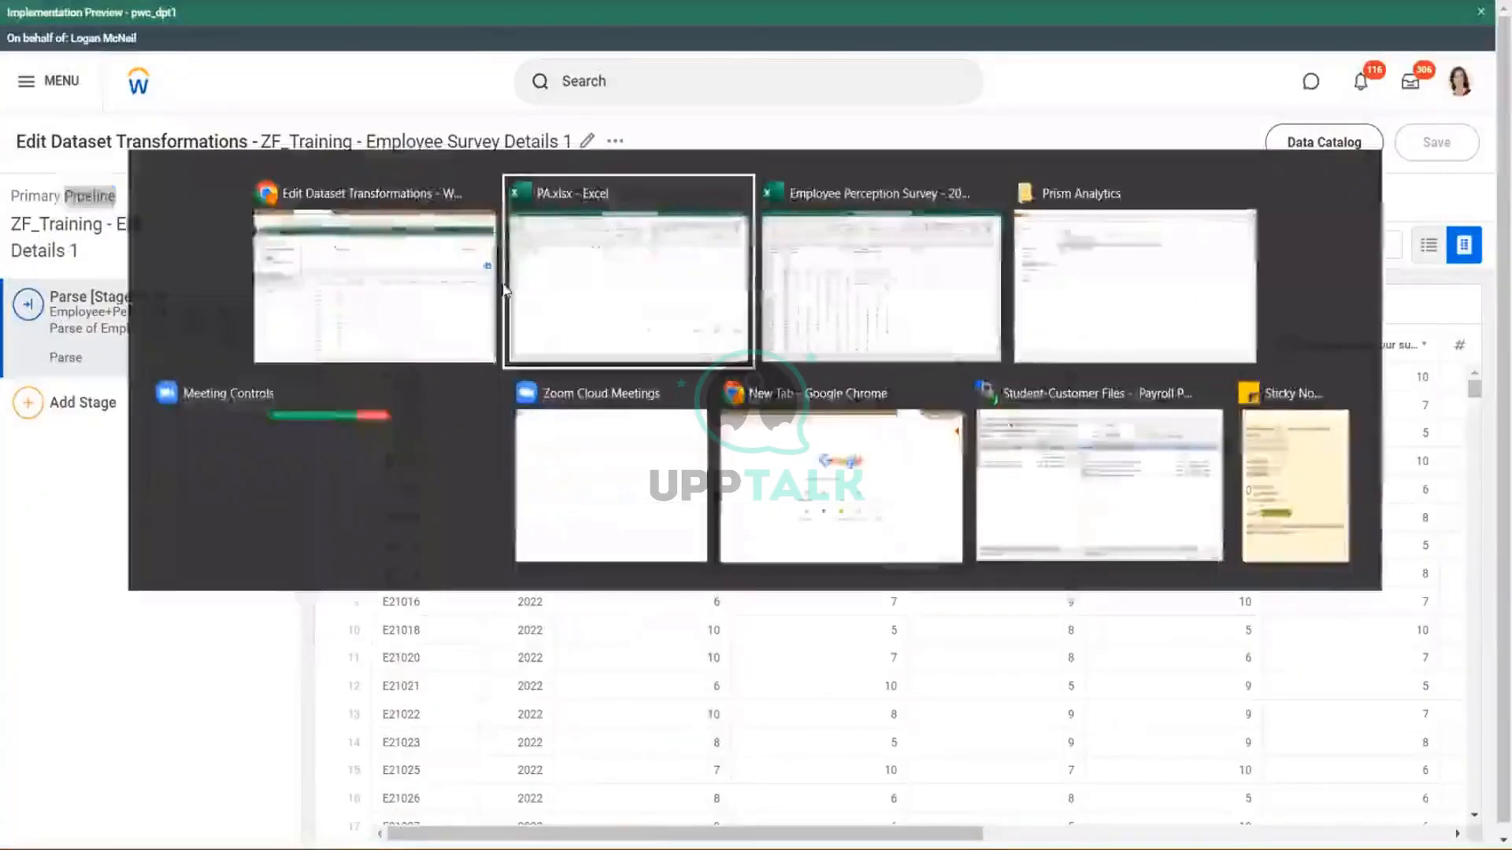
scroll(567, 570, "up", 8)
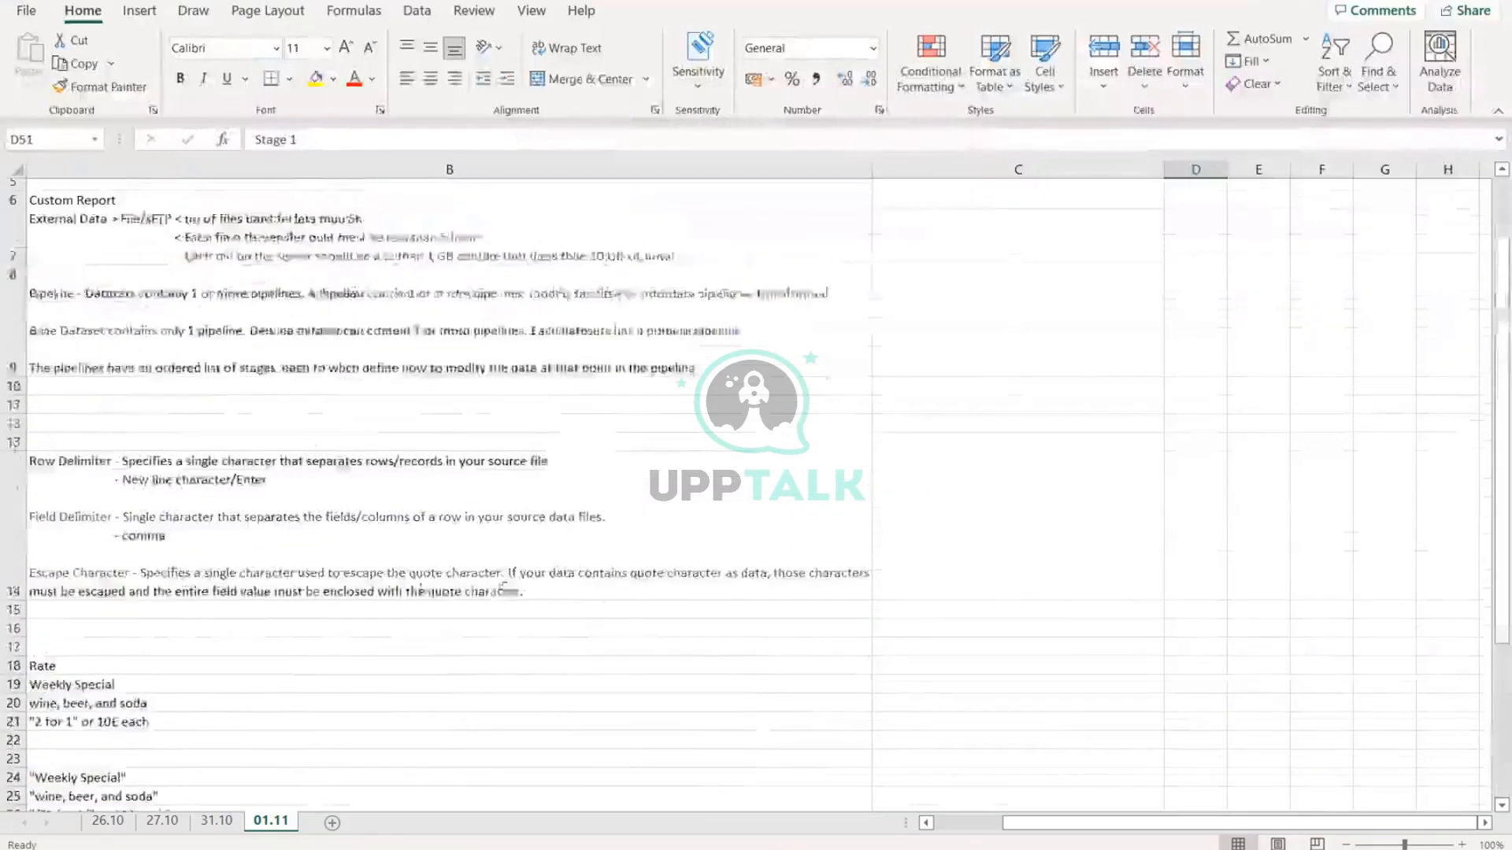
left_click(262, 603)
key("Left")
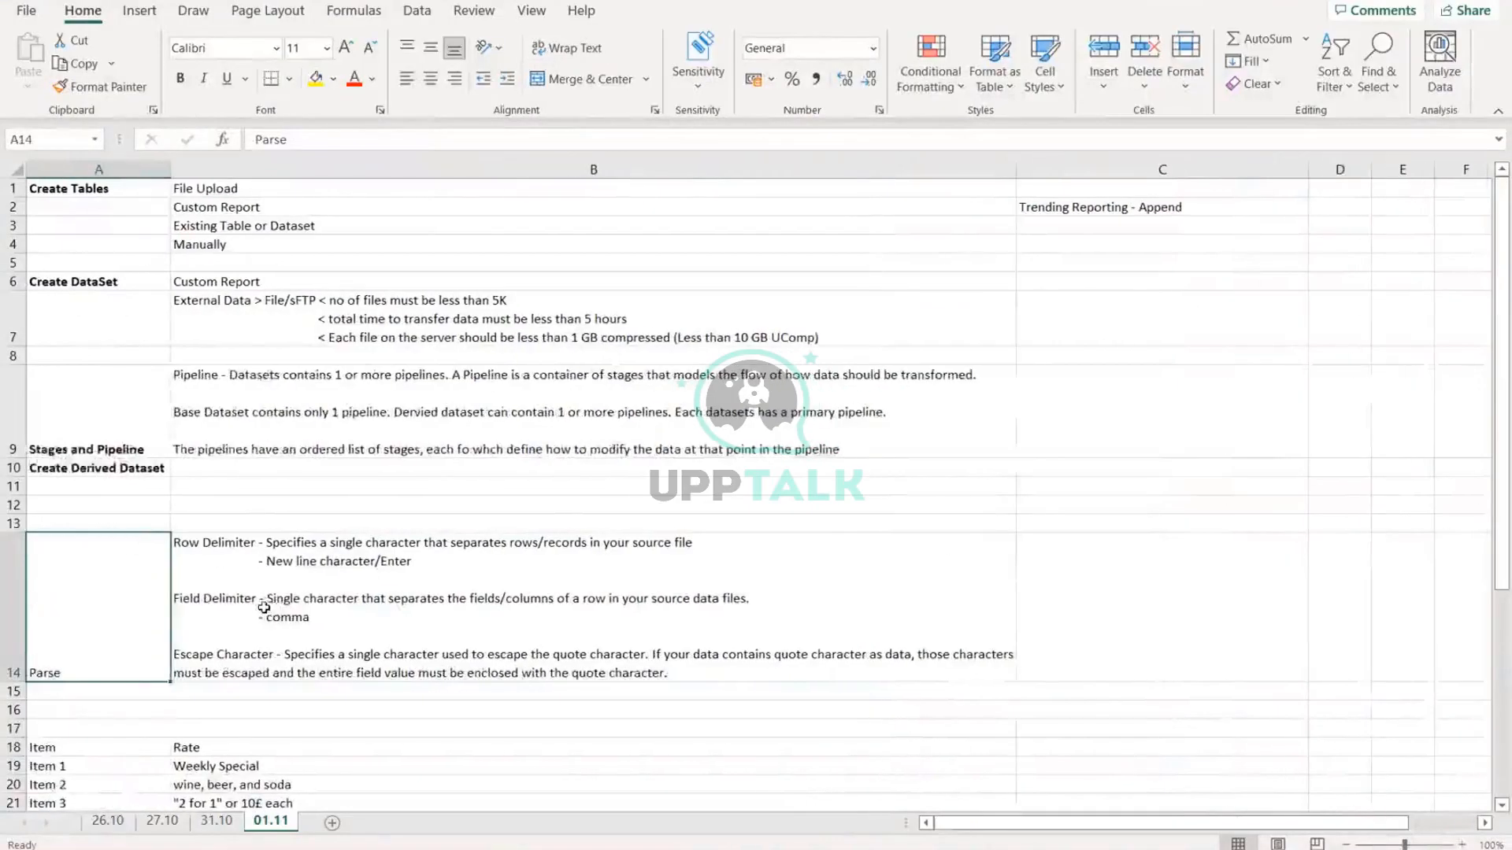
left_click(868, 462)
key("Down")
key("Down")
key("Down")
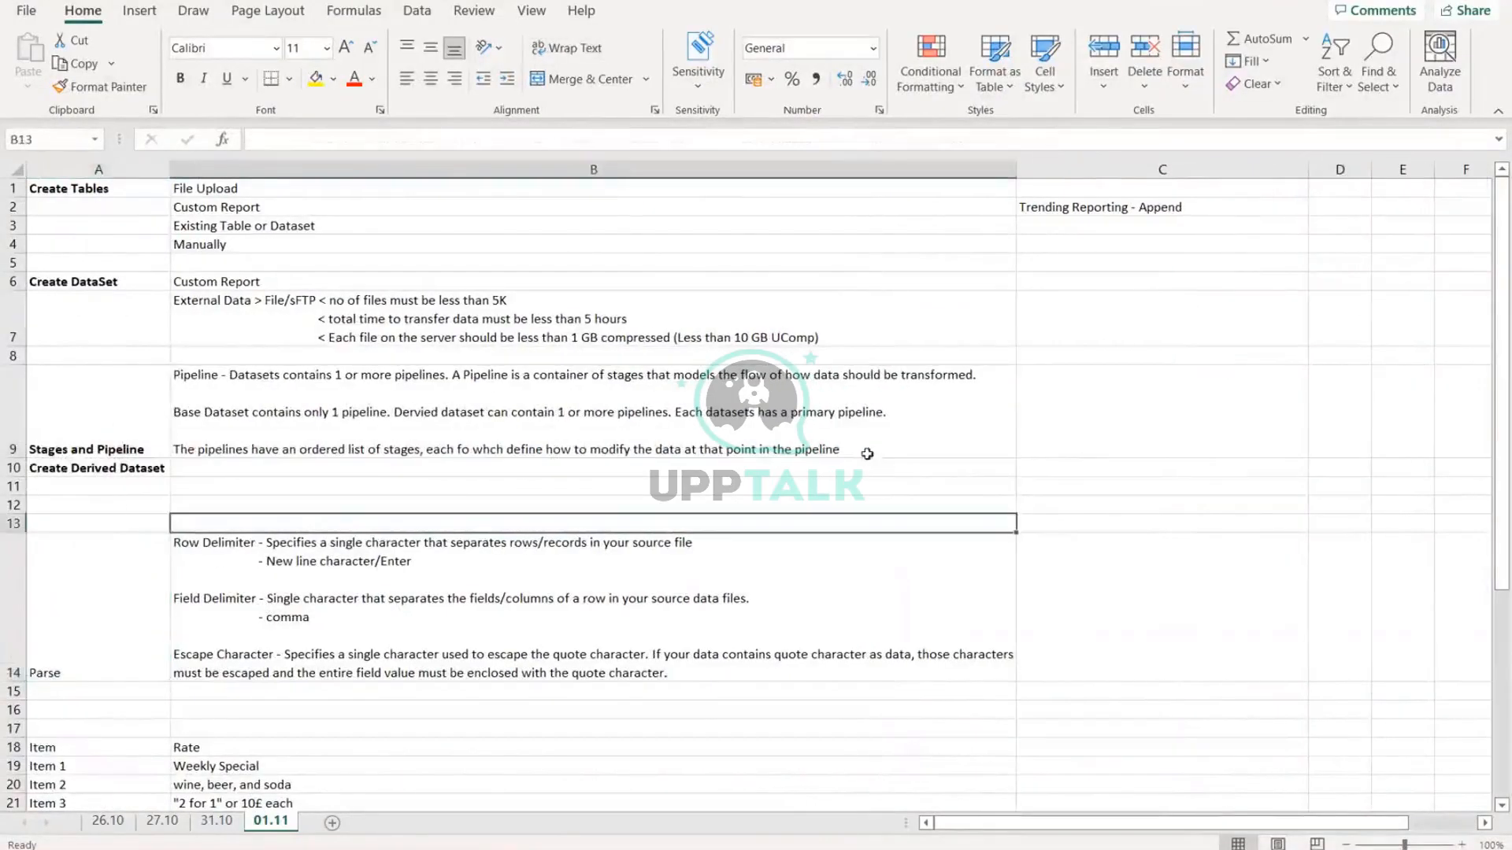
left_click(860, 446)
double_click(859, 445)
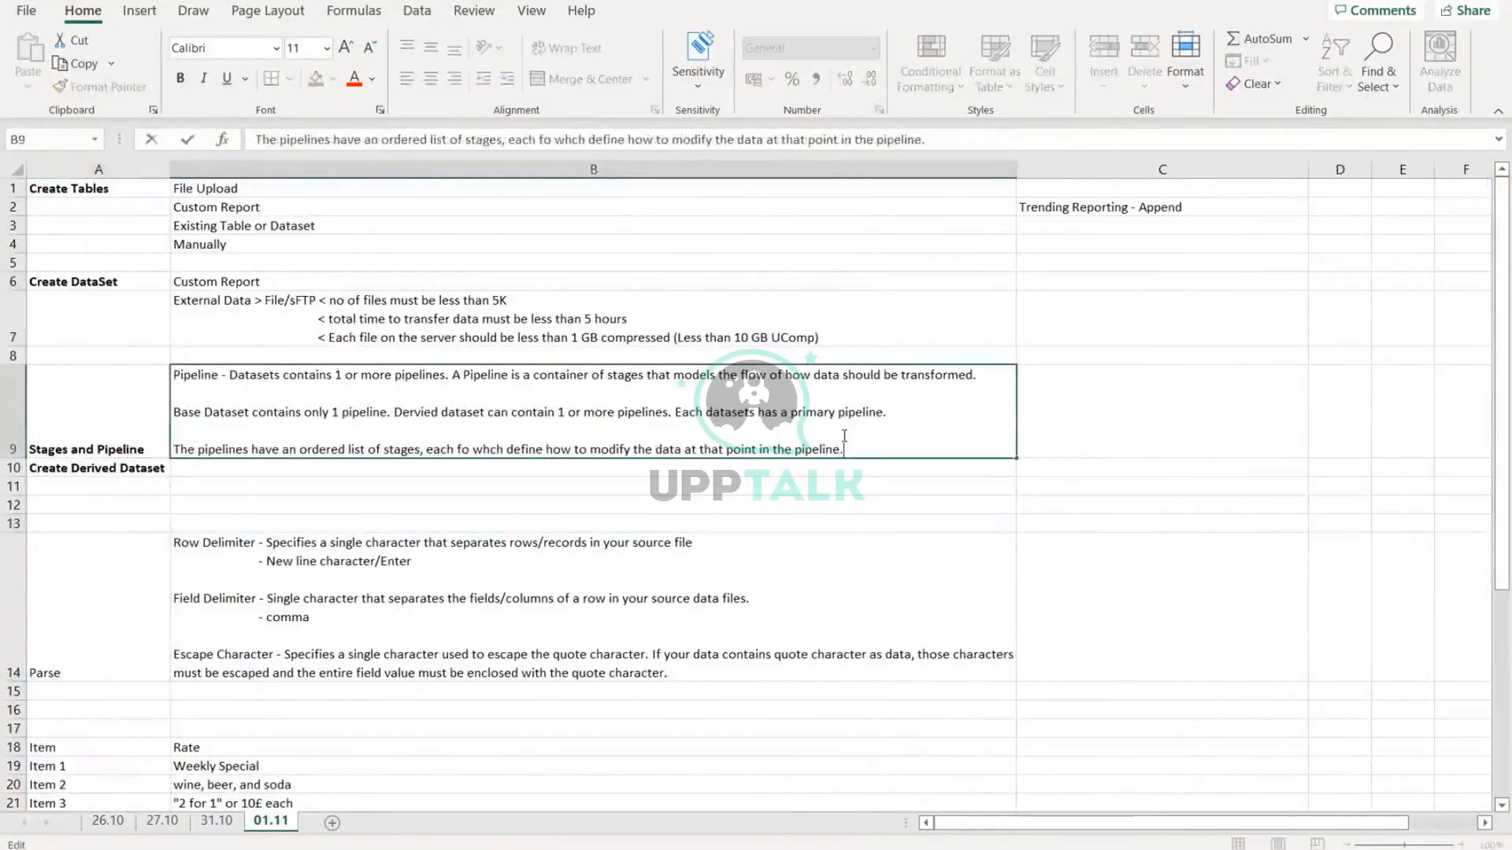
key("alt+Return")
type("The first")
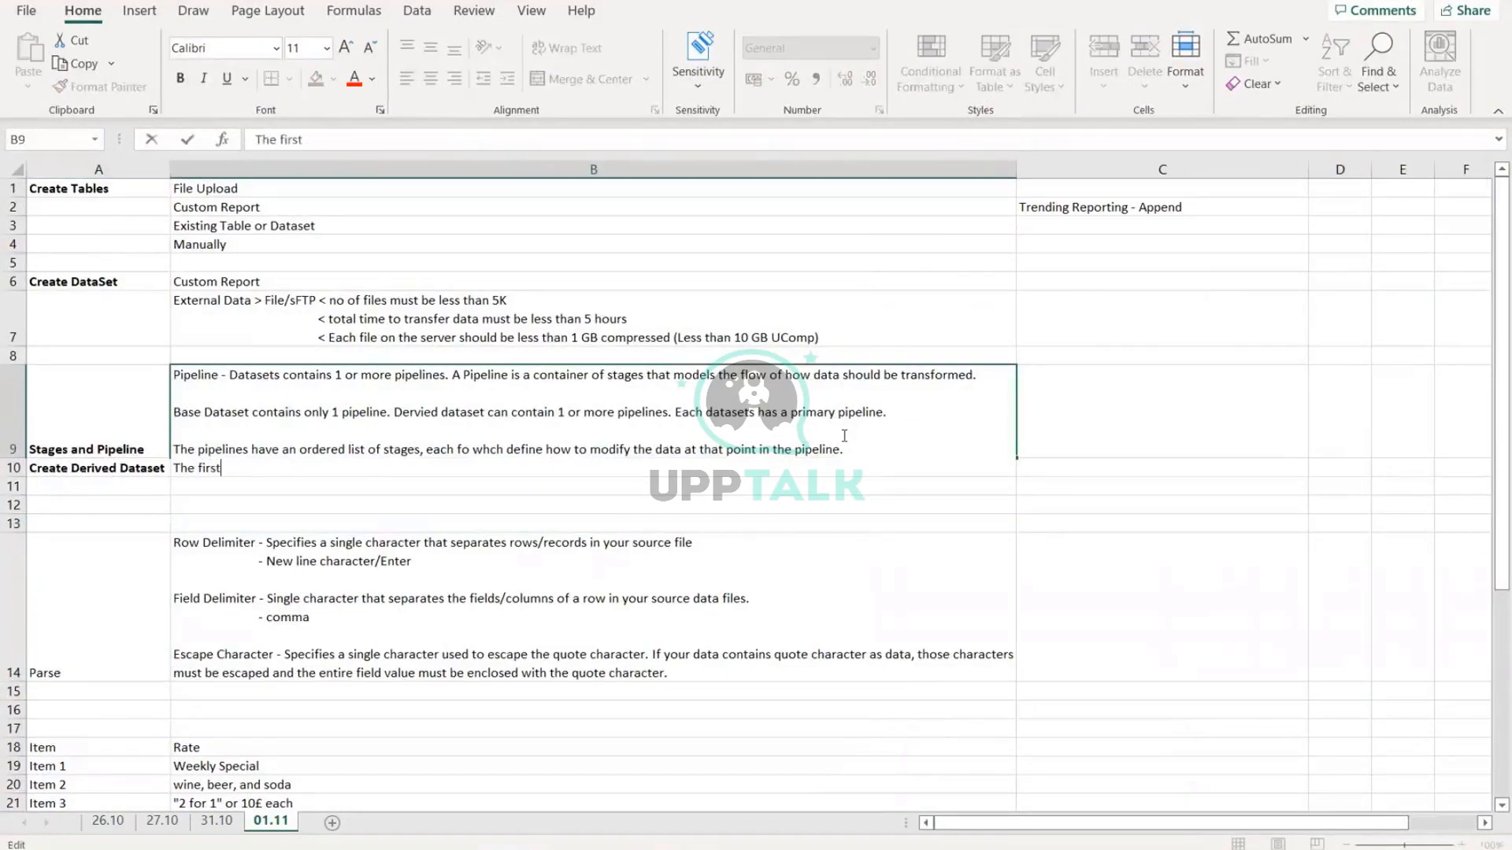
Step: Continue the new line in B9 with "stage of a pipeline brings data"
type(" stage of ap")
key("BackSpace")
key("BackSpace")
type("piple")
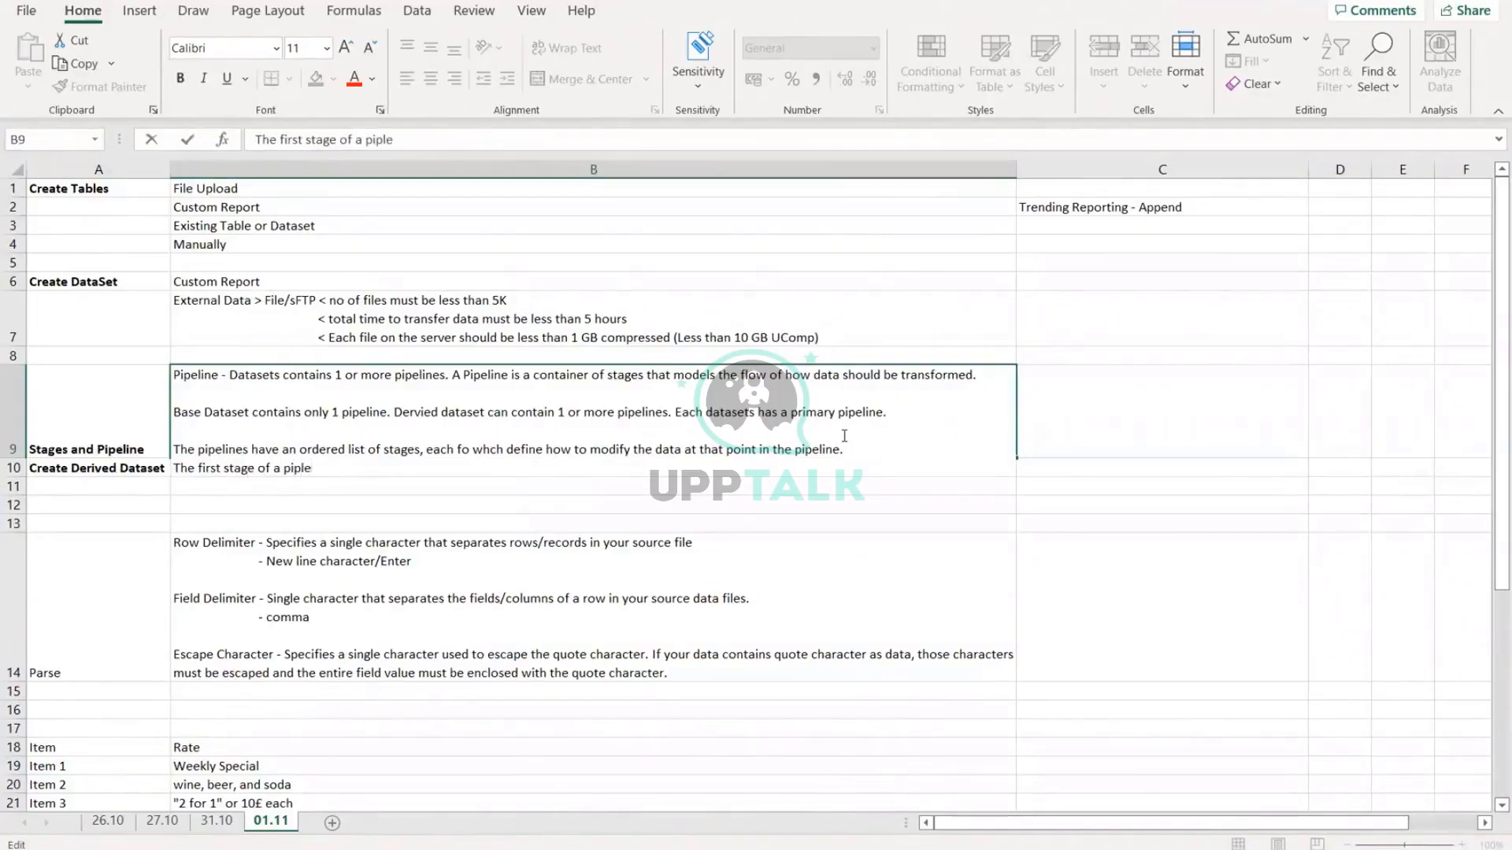
key("BackSpace")
key("BackSpace")
type("eline brings data")
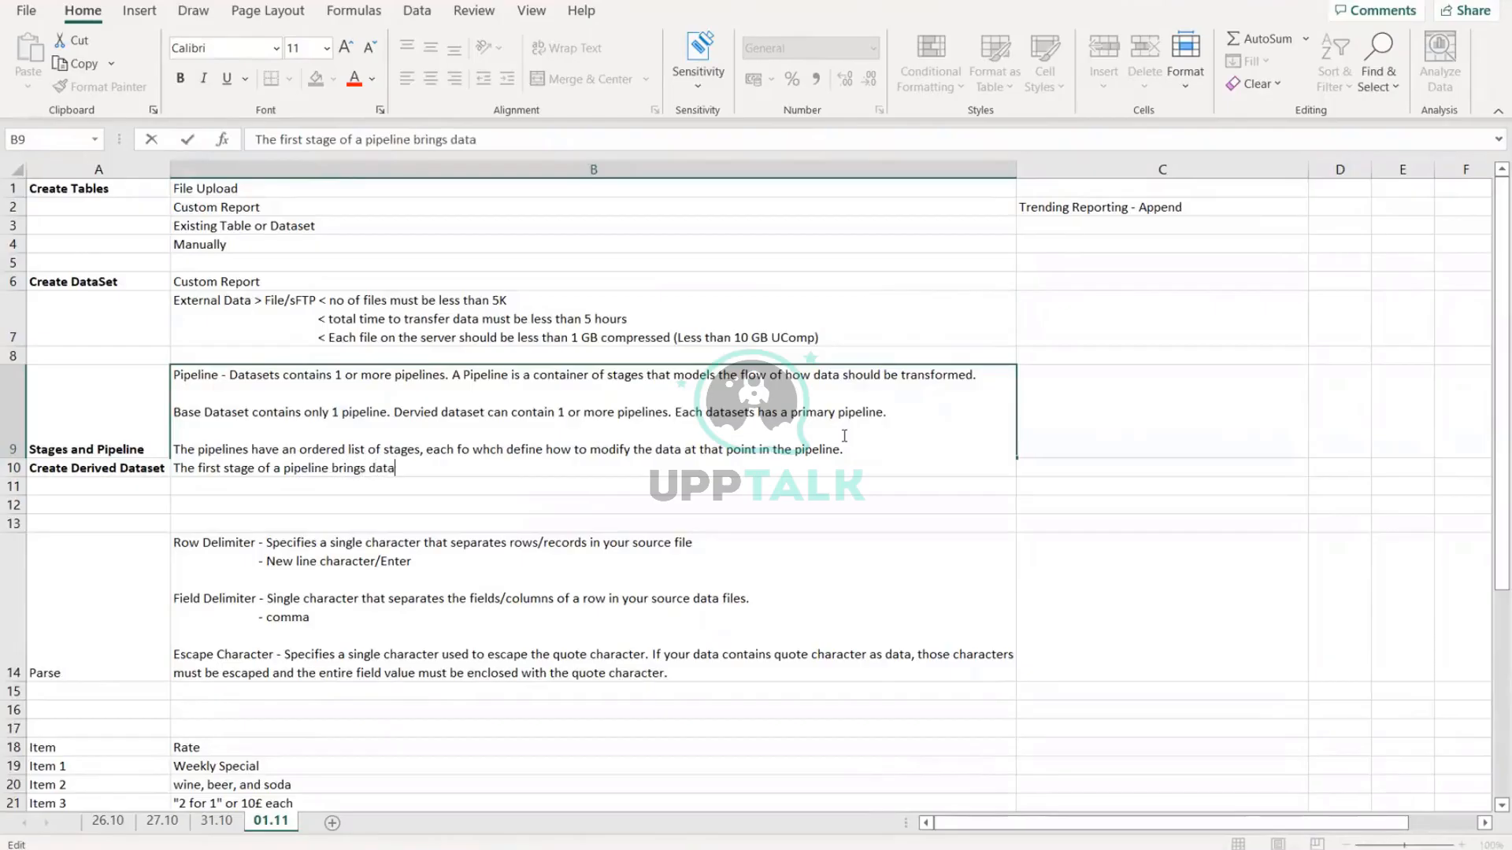
Step: Complete the B9 sentence with "into that dataset pipeline" and commit the cell
type(" into that data ")
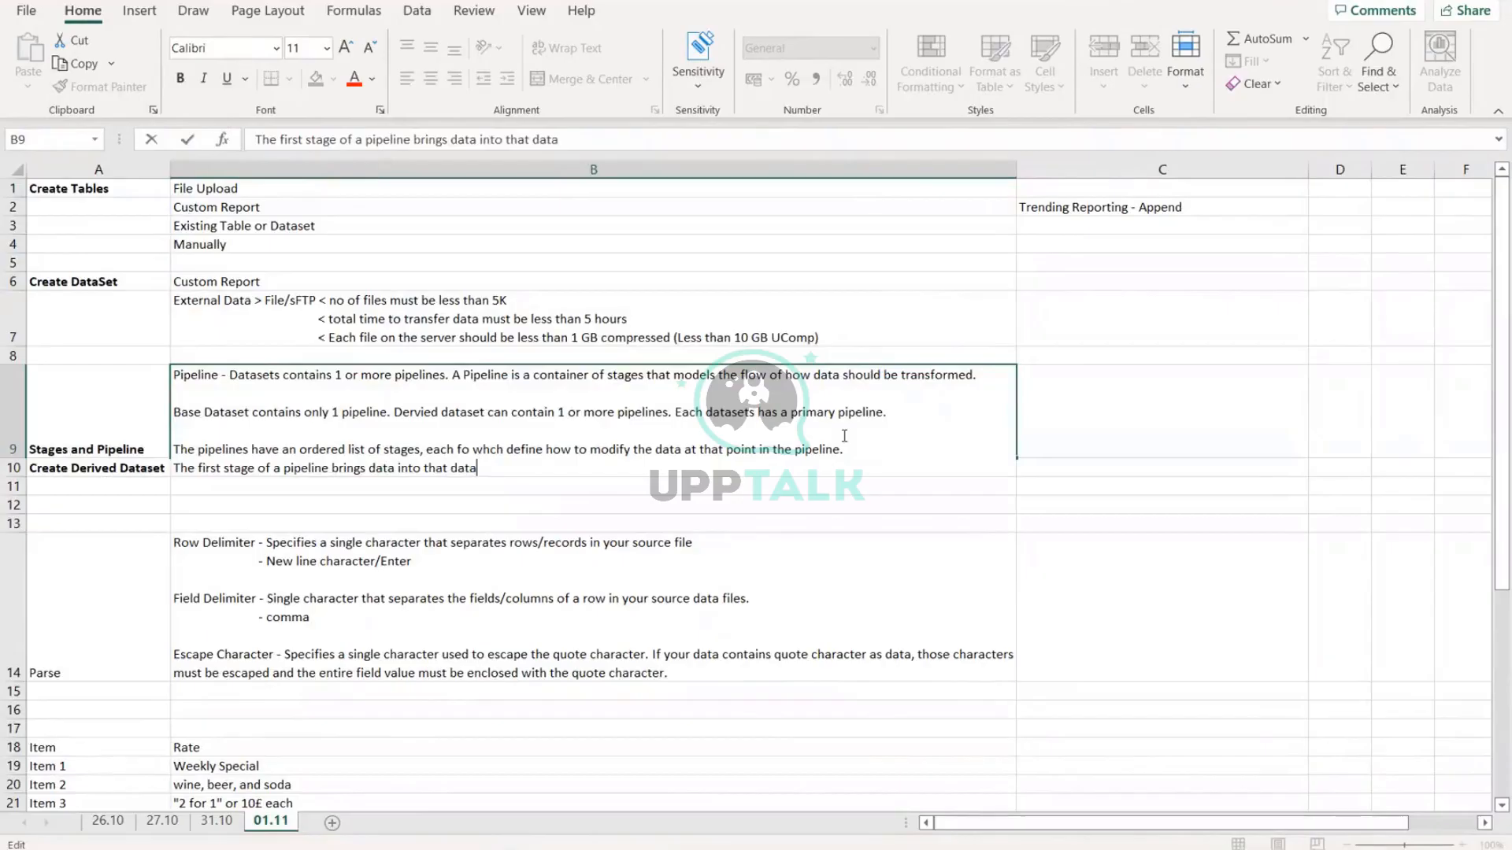
type("set pipeline and the")
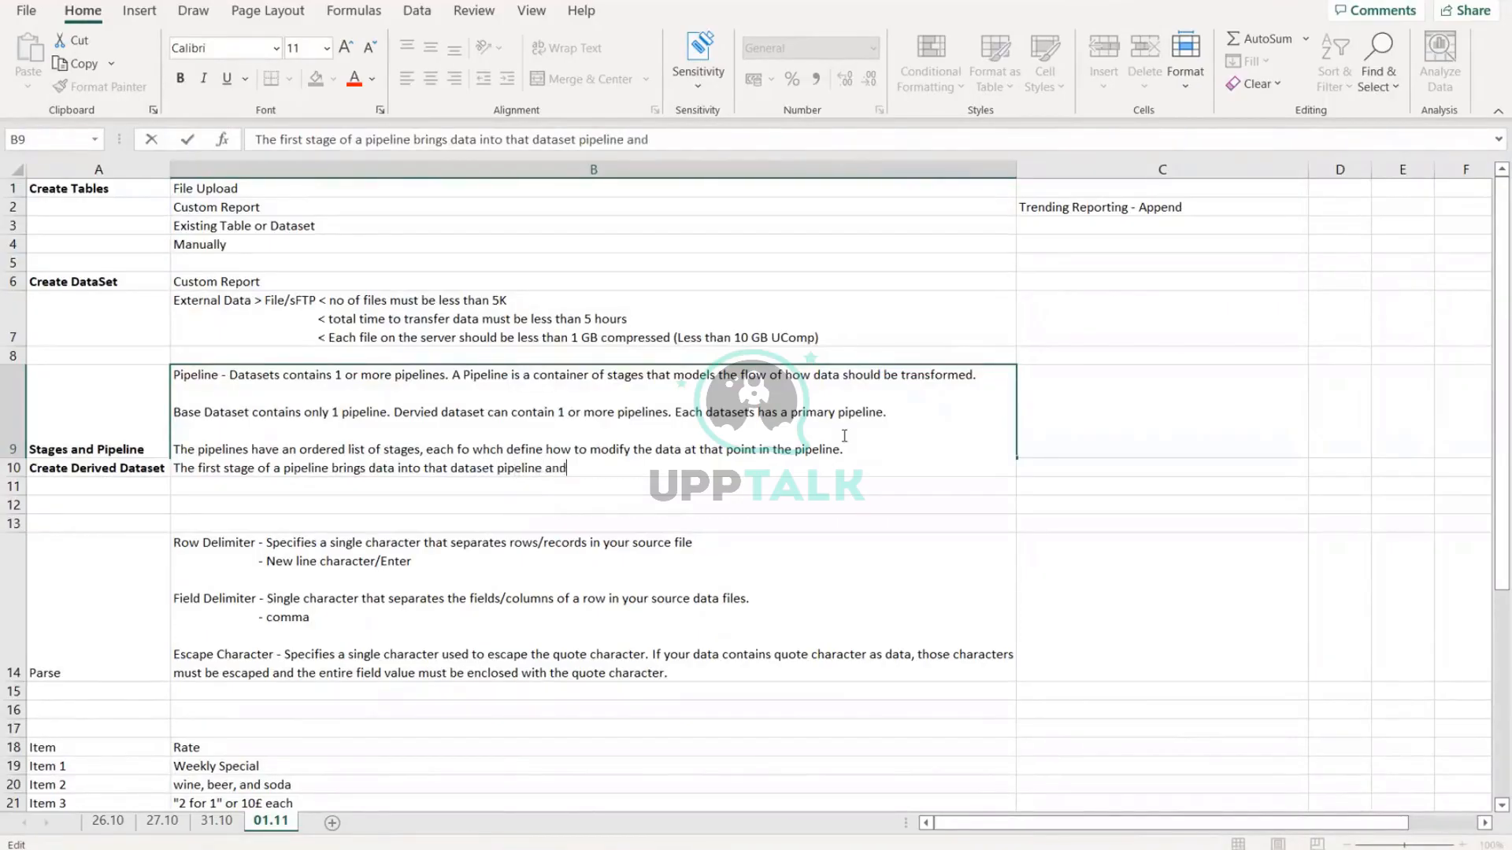
key("BackSpace")
key("BackSpace")
key("BackSpace")
key("BackSpace")
key("BackSpace")
key("BackSpace")
key("BackSpace")
key("BackSpace")
key("Return")
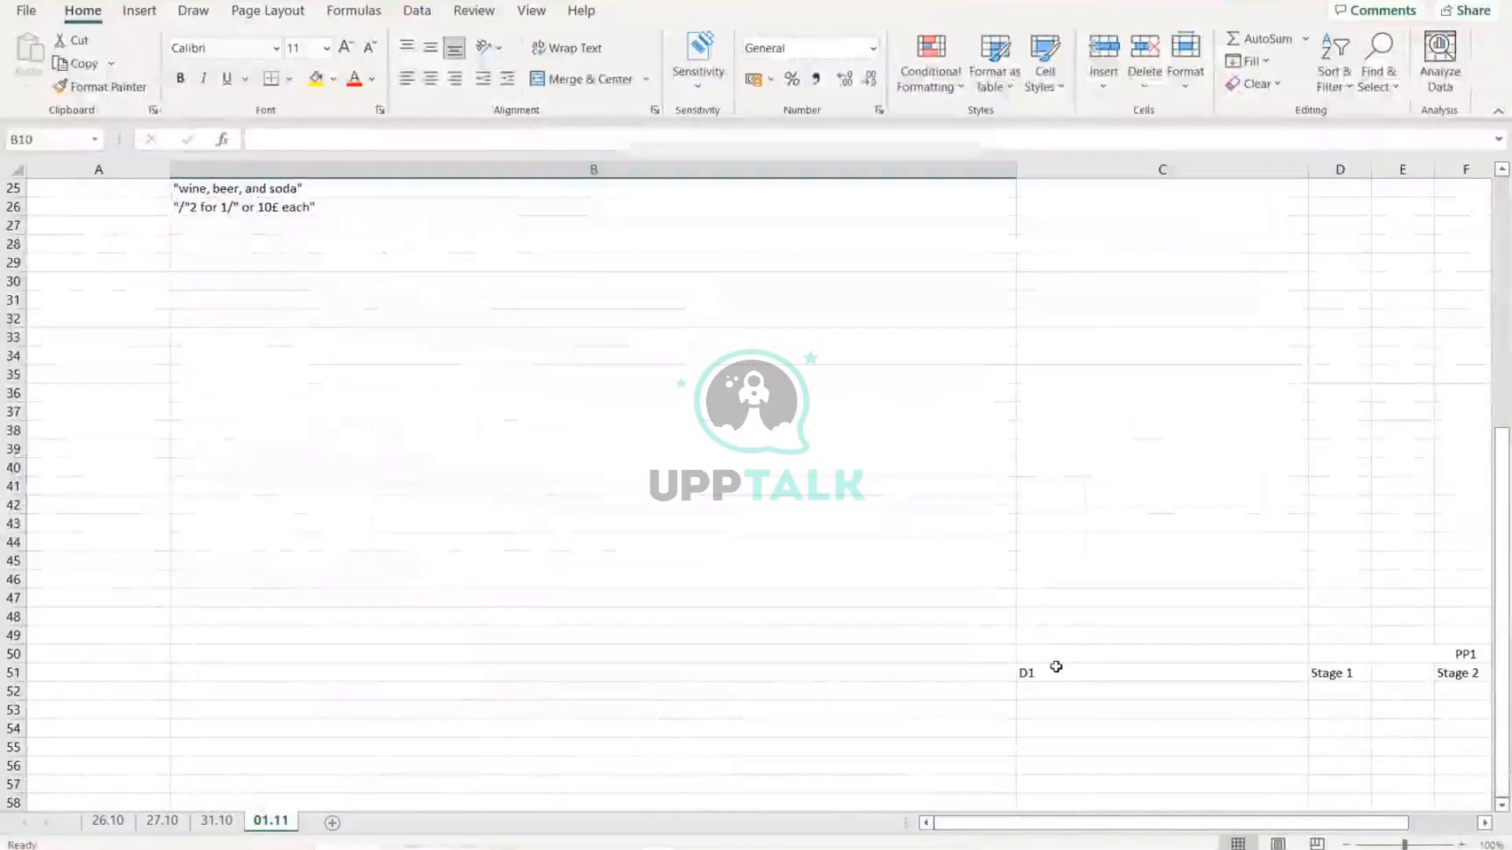
Step: Examine the merged PP1 heading and the D1 and Stage cells beneath it in row 51
left_click(1063, 668)
key("Right")
key("Right")
key("Right")
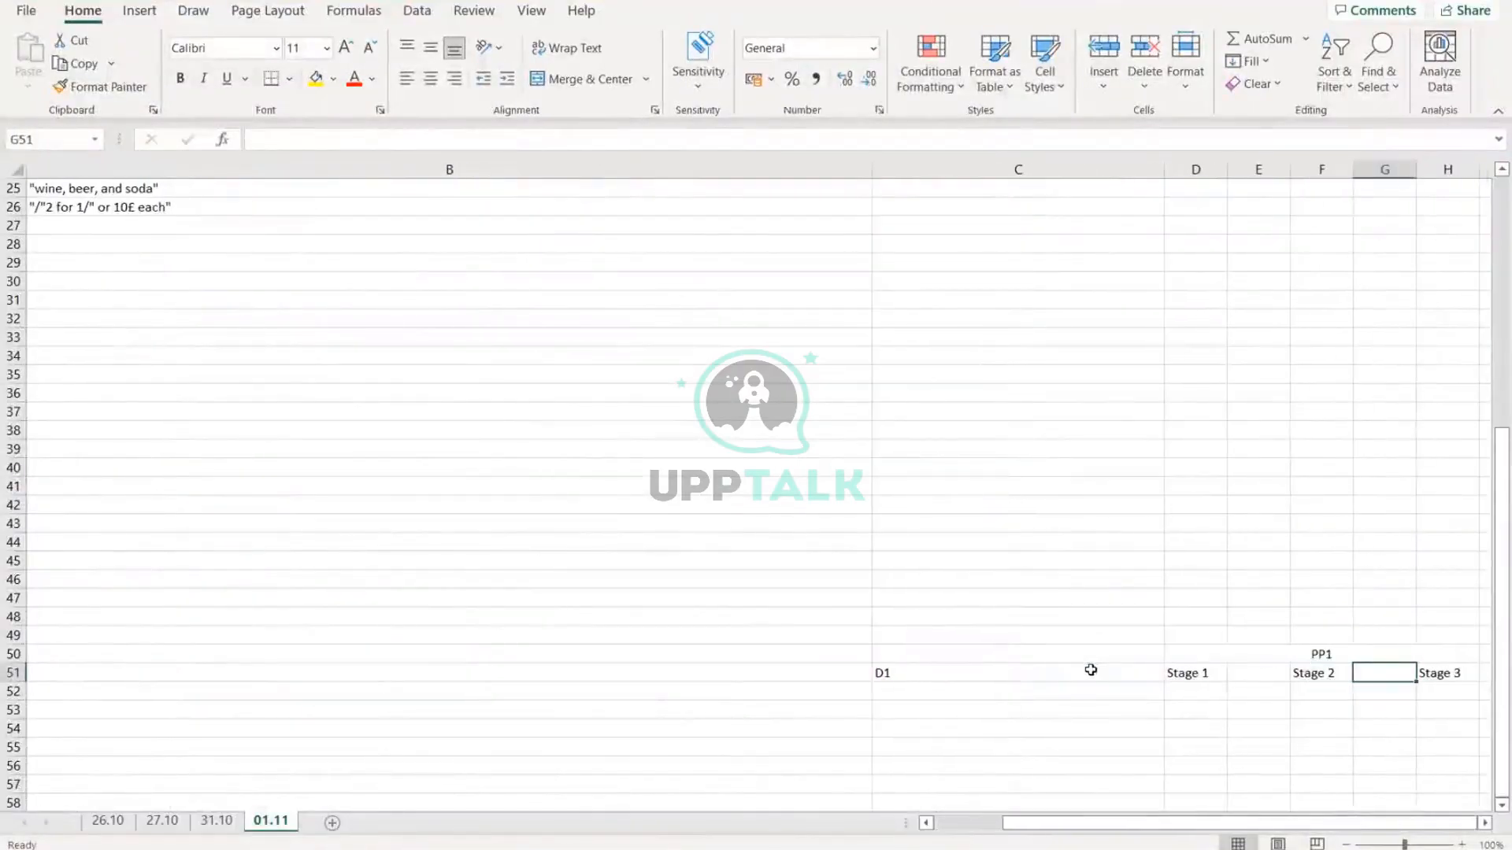
left_click(1241, 653)
left_click(1191, 672)
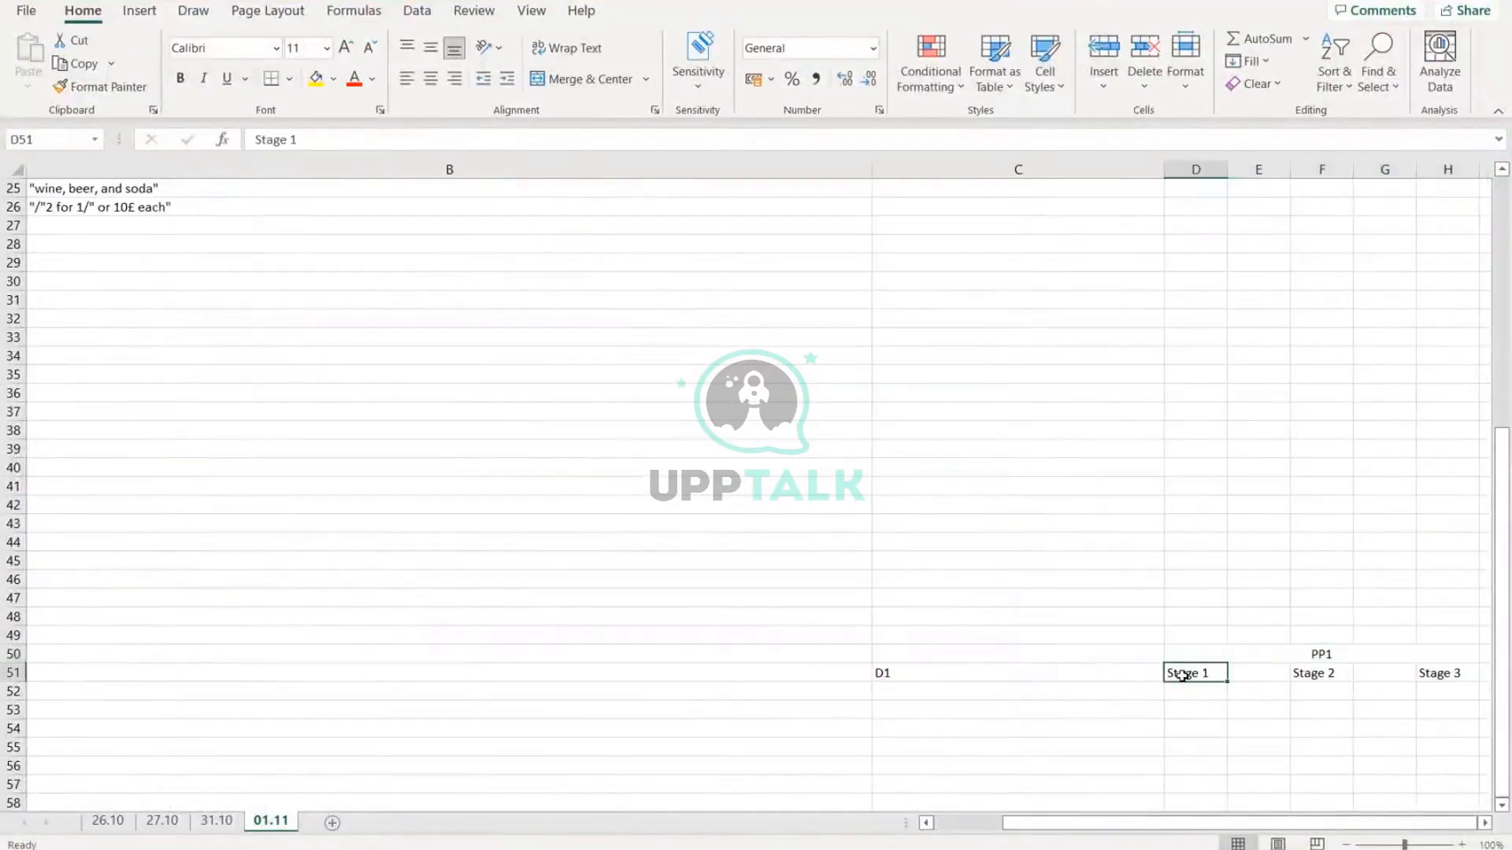
left_click_drag(925, 674, 1186, 673)
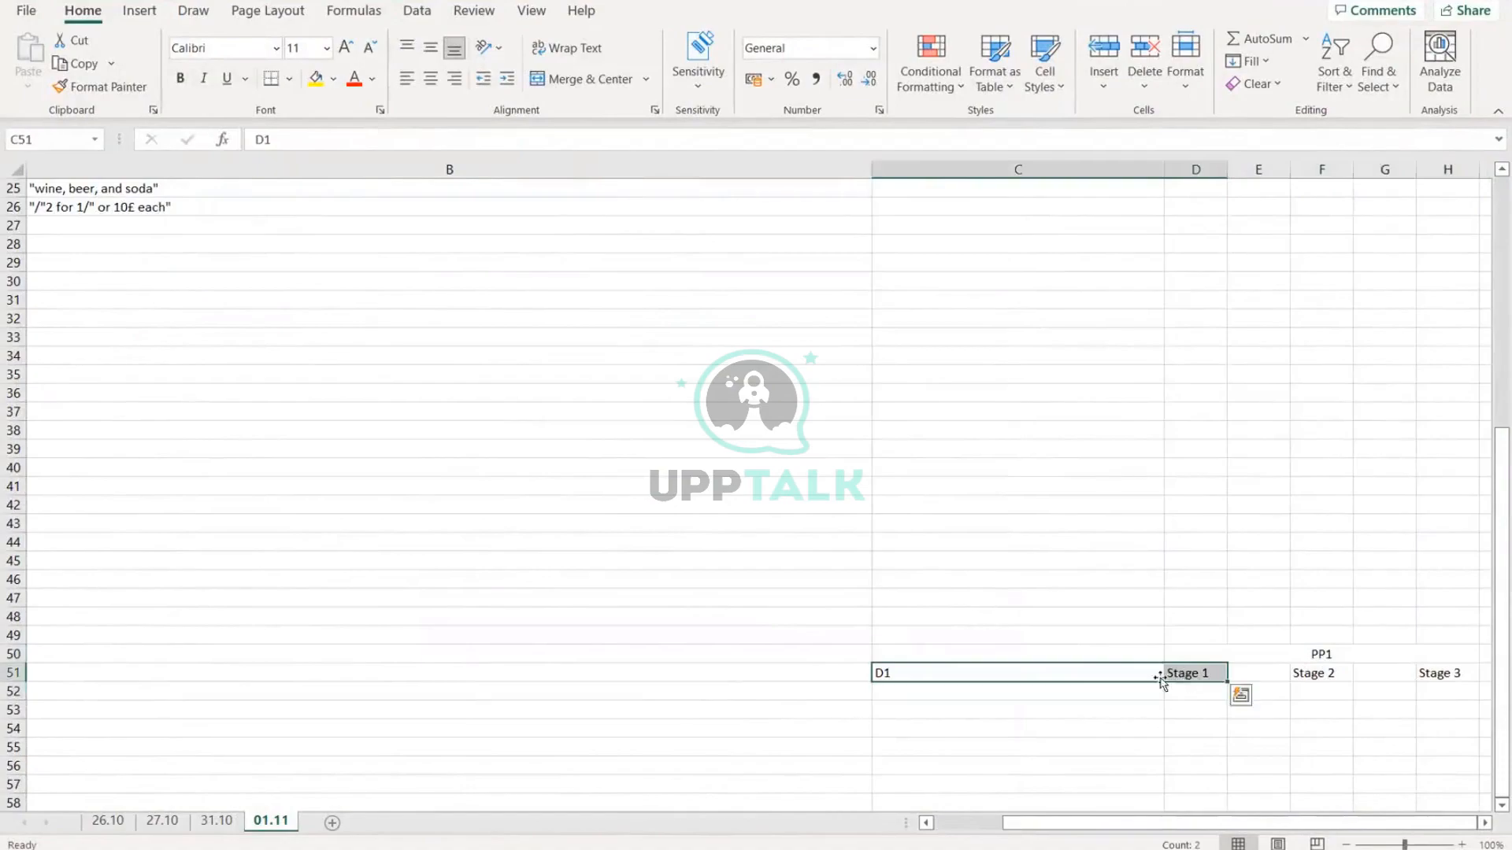
left_click(1291, 660)
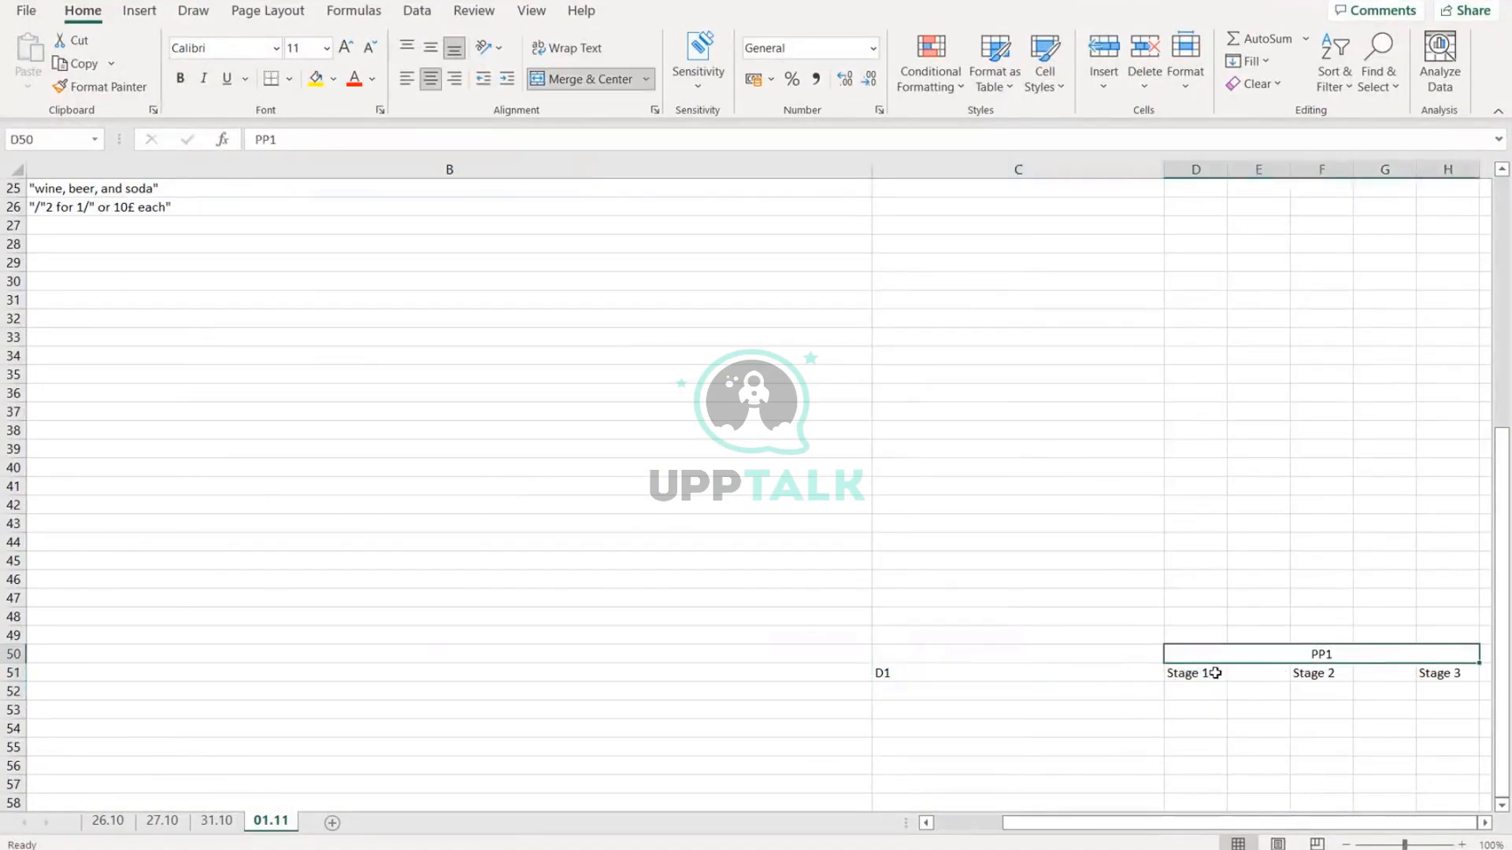
left_click(1253, 677)
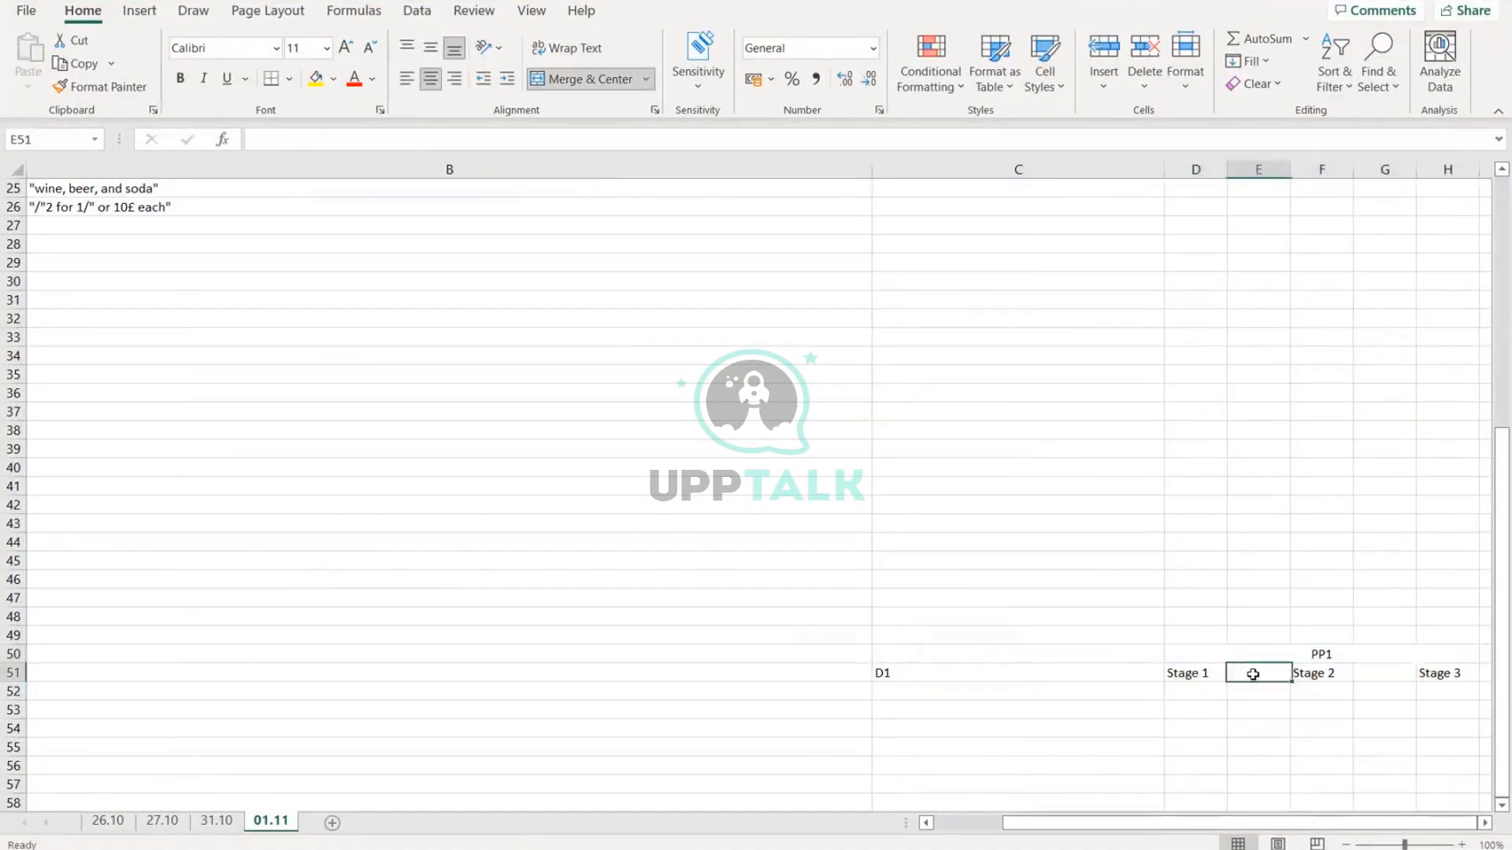
left_click(1197, 674)
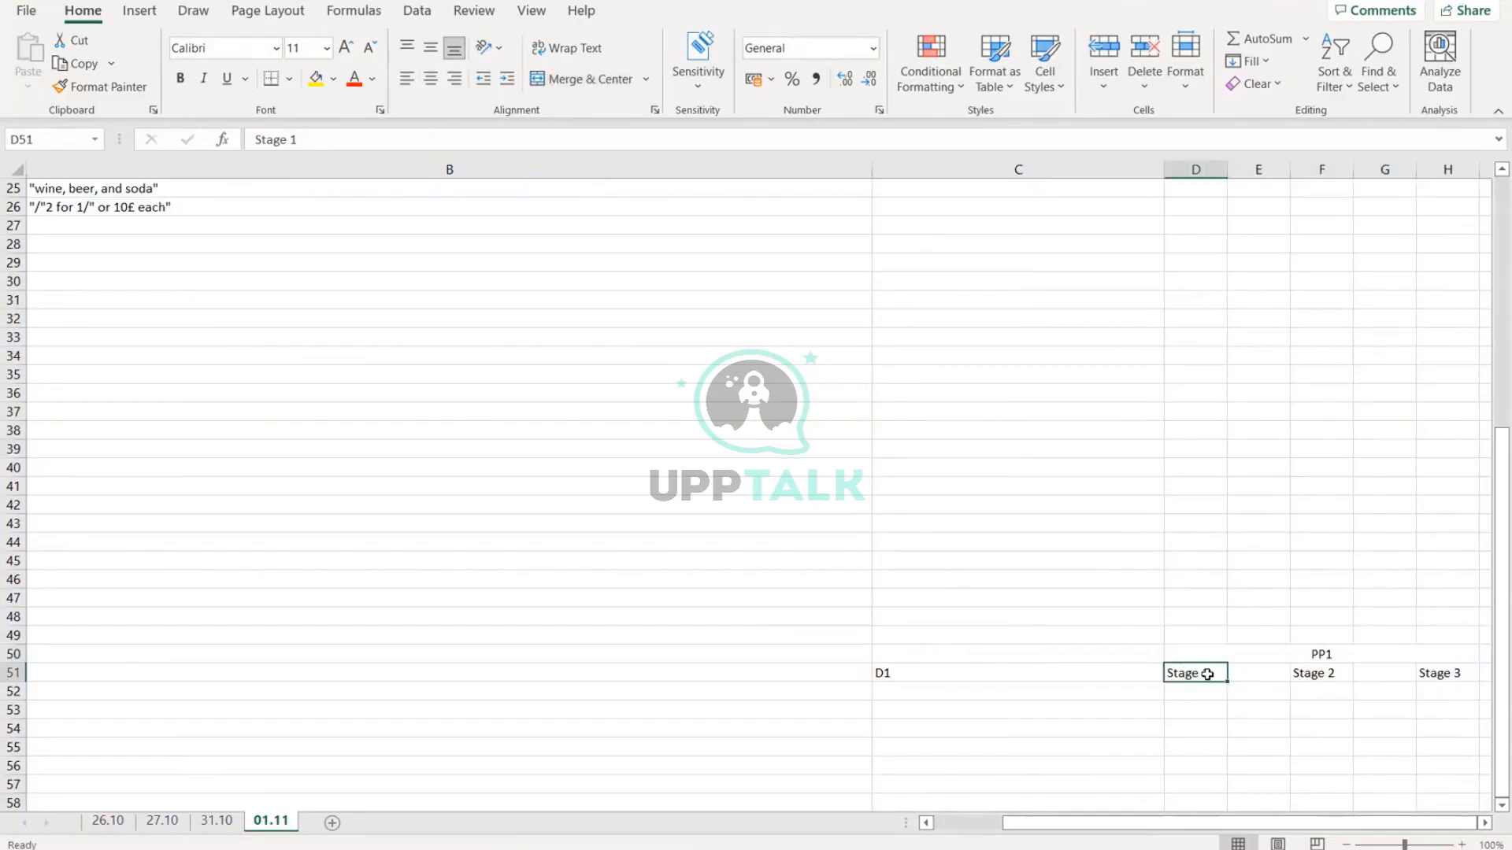
left_click(1319, 658)
key("ctrl+z")
Step: Enter D2 in cell E51, between Stage 1 and Stage 2
left_click(1249, 676)
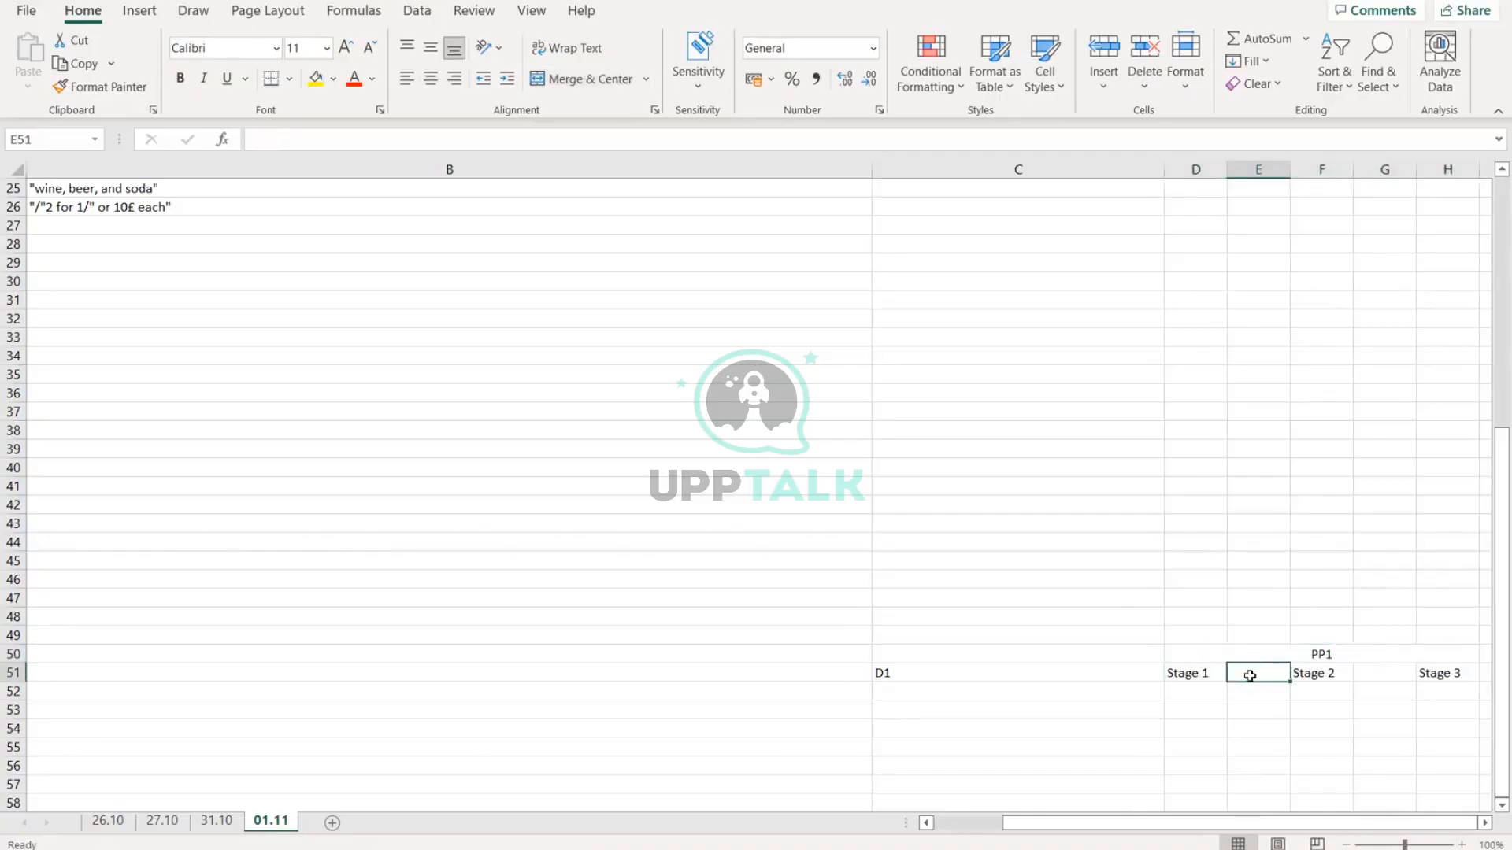
type("D2")
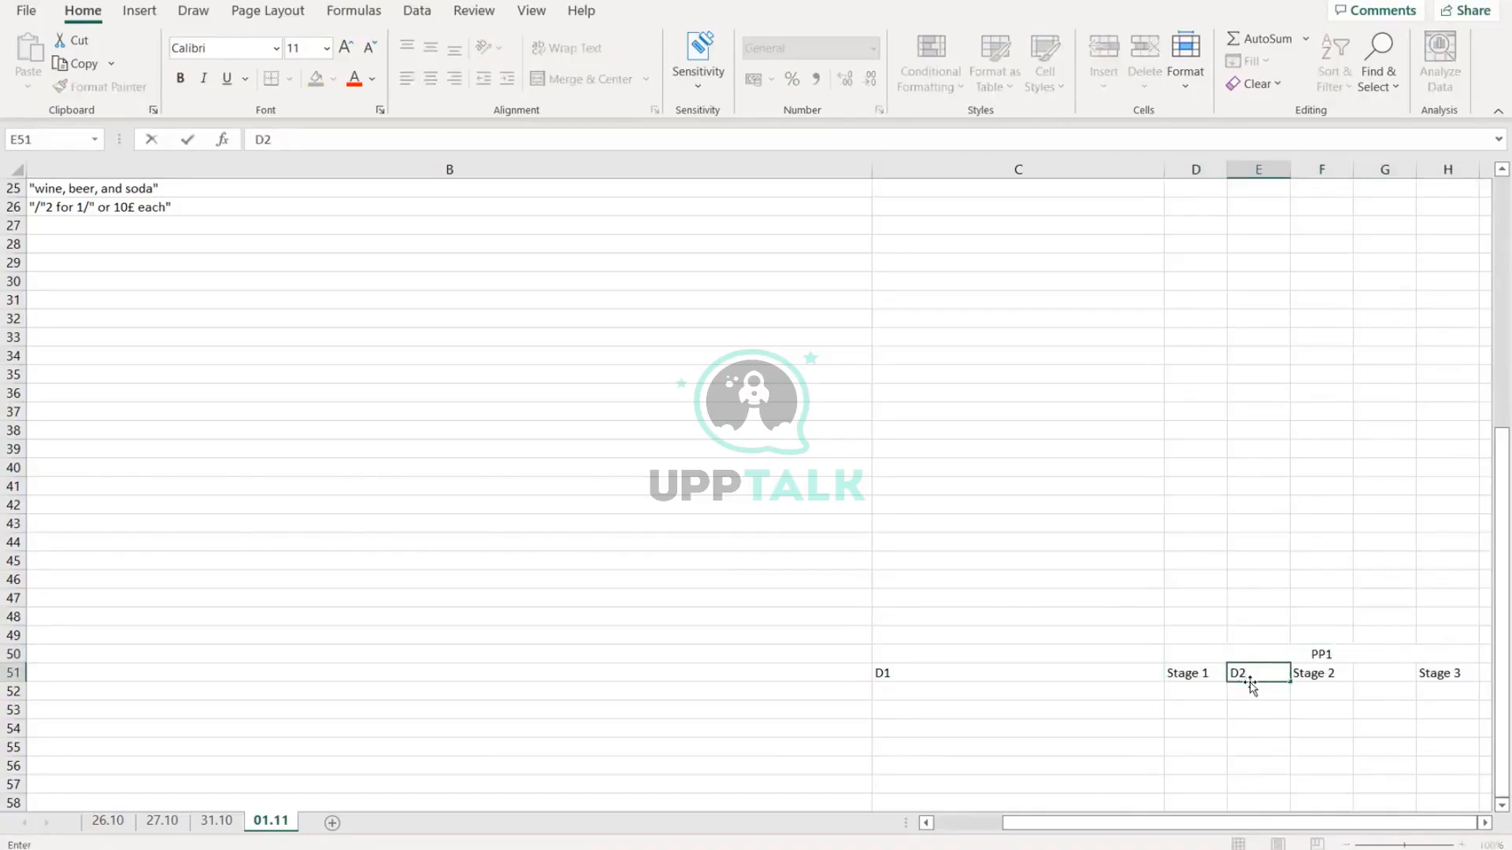
key("Tab")
left_click(1247, 671)
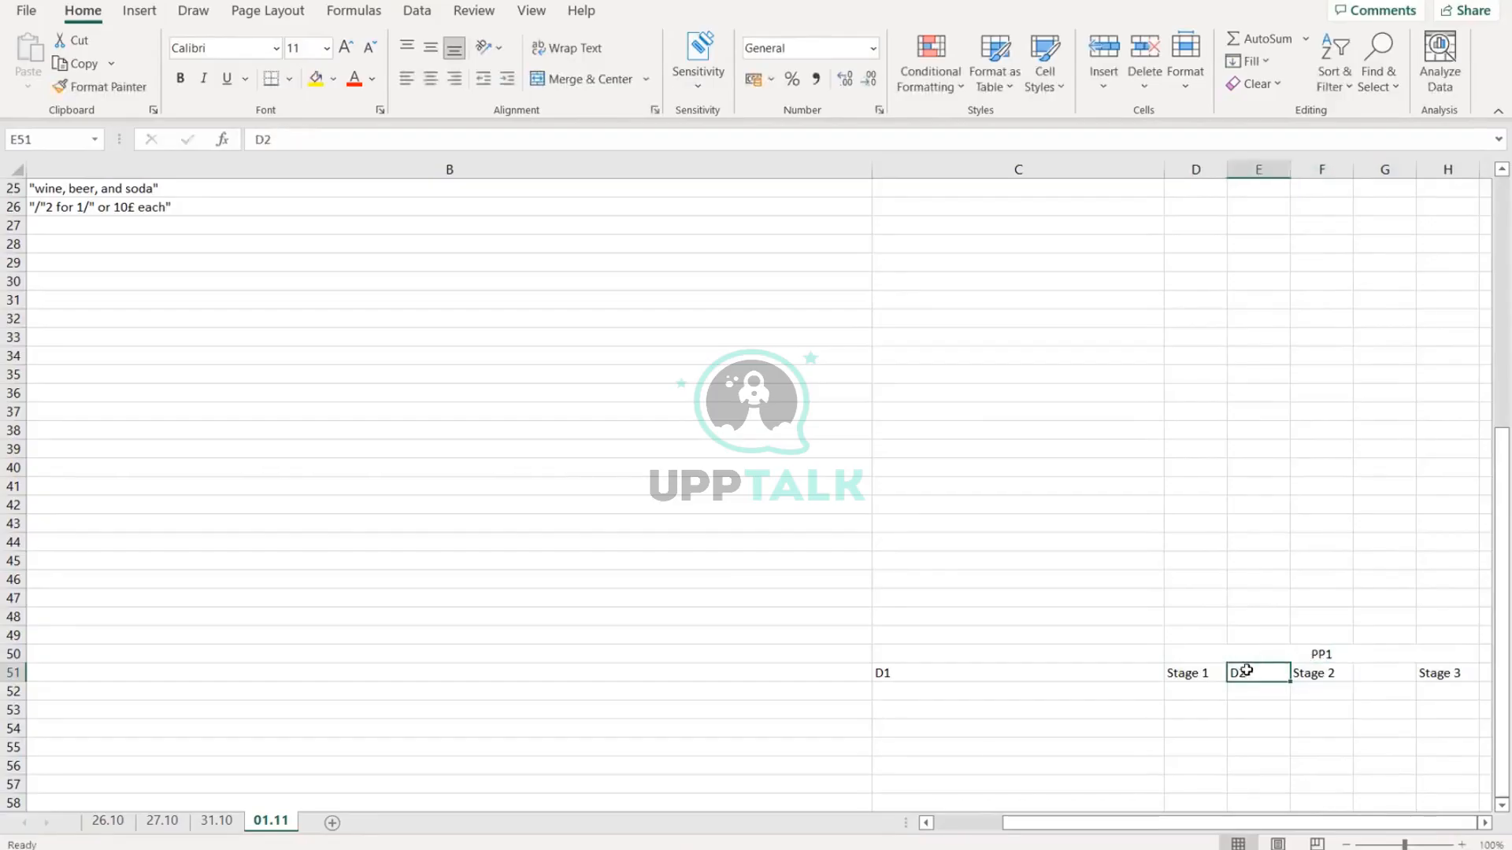
Step: Enter D3 in cell G51, between Stage 2 and Stage 3
left_click(1324, 674)
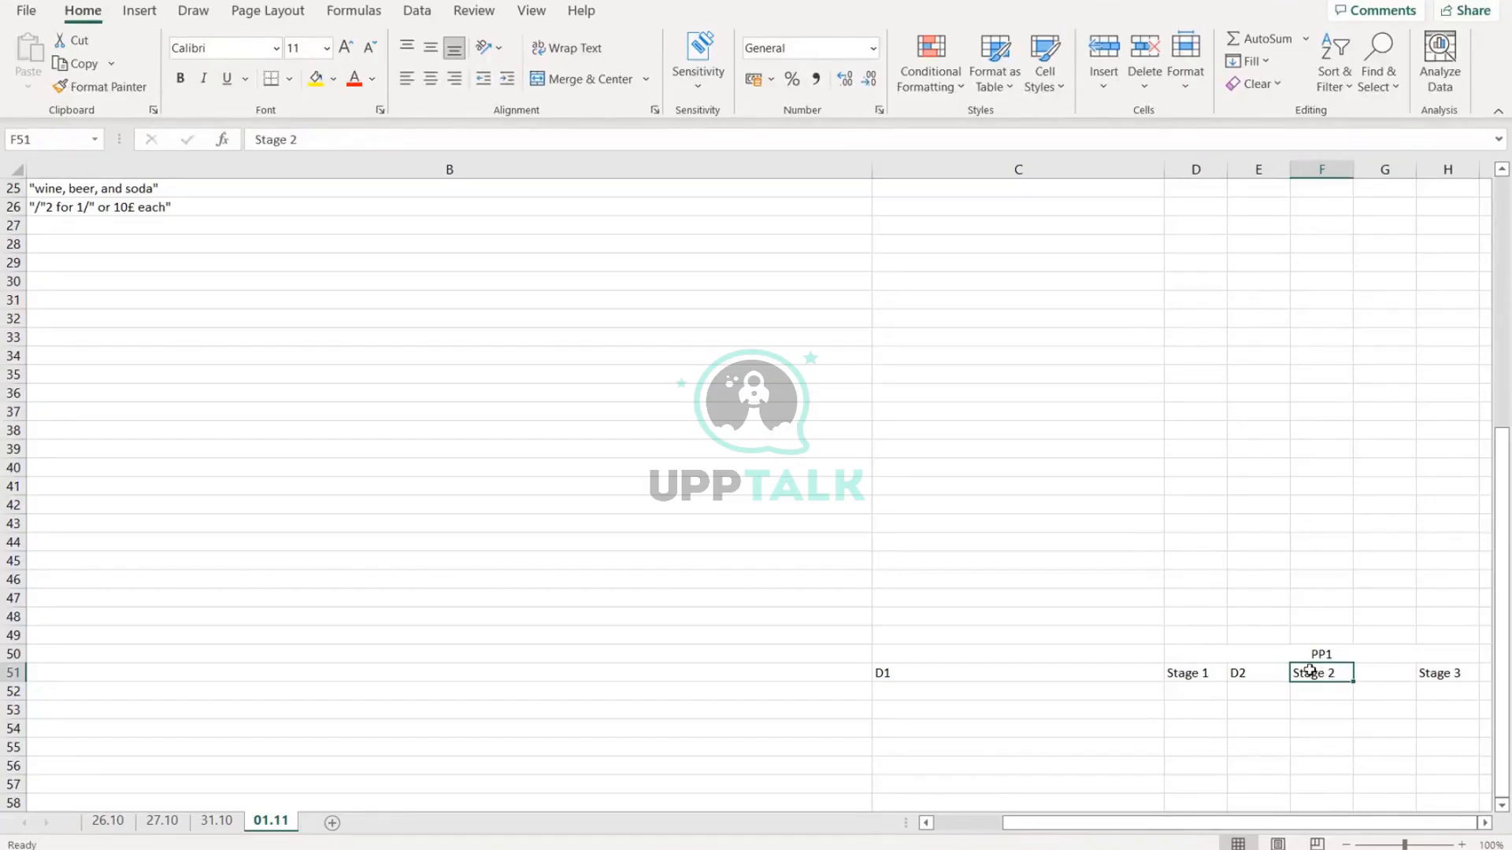
left_click(1396, 673)
type("D3")
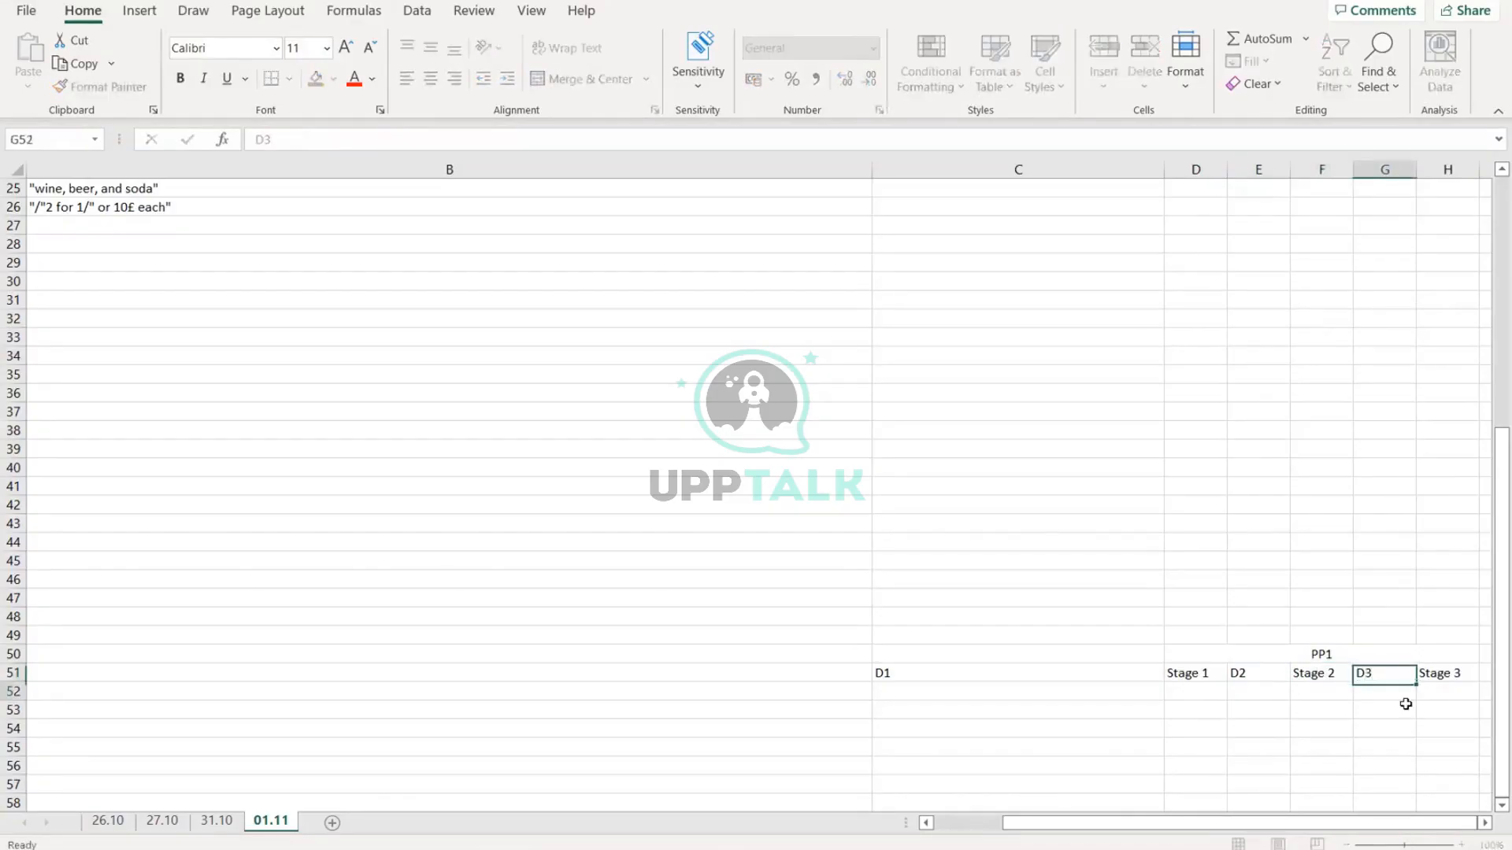
key("Return")
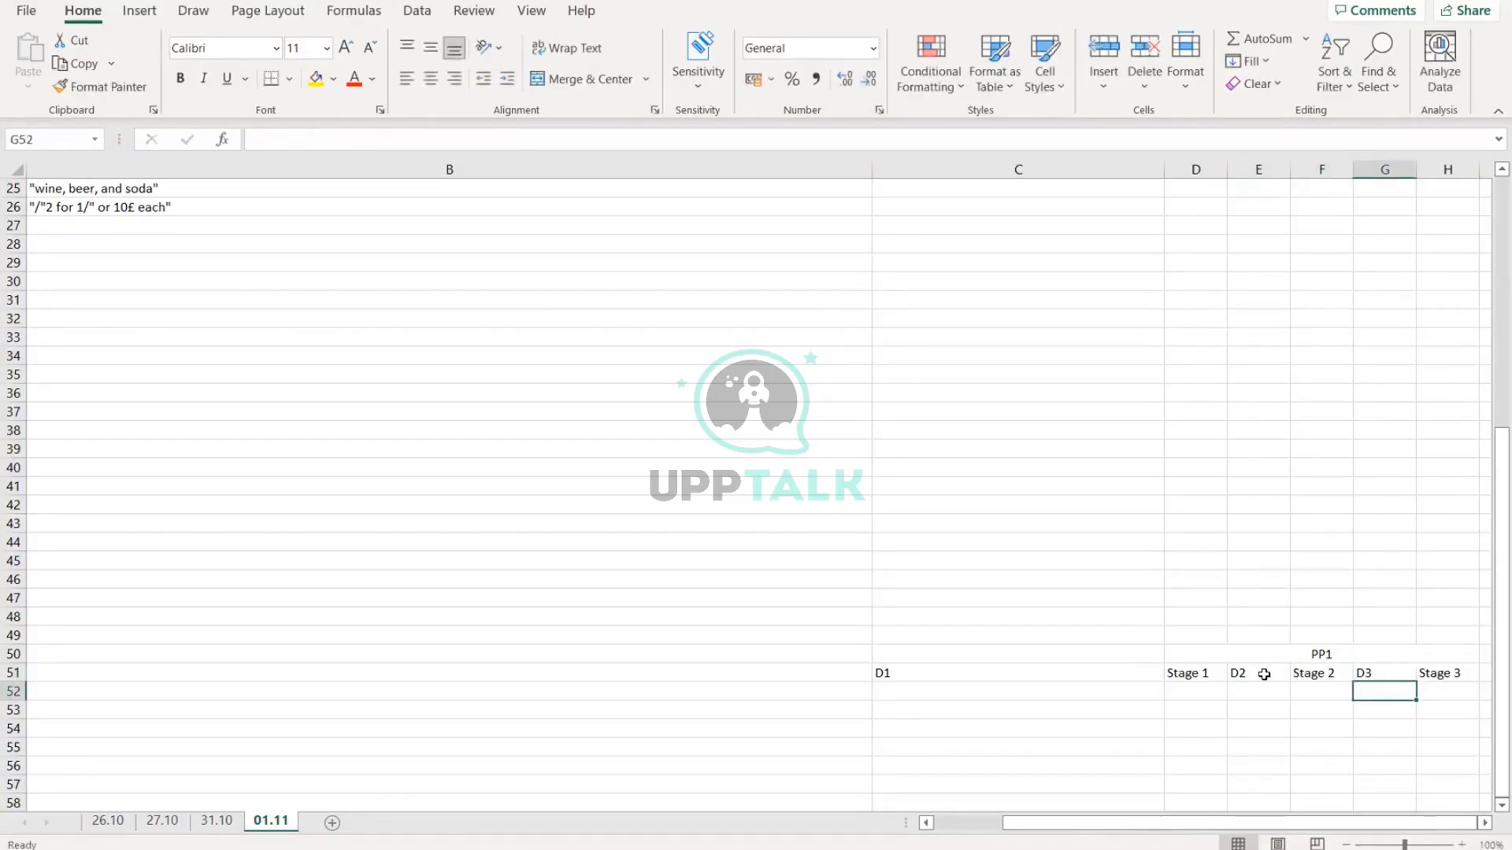
Step: Enter D4 in cell I51, directly after Stage 3
left_click(1330, 674)
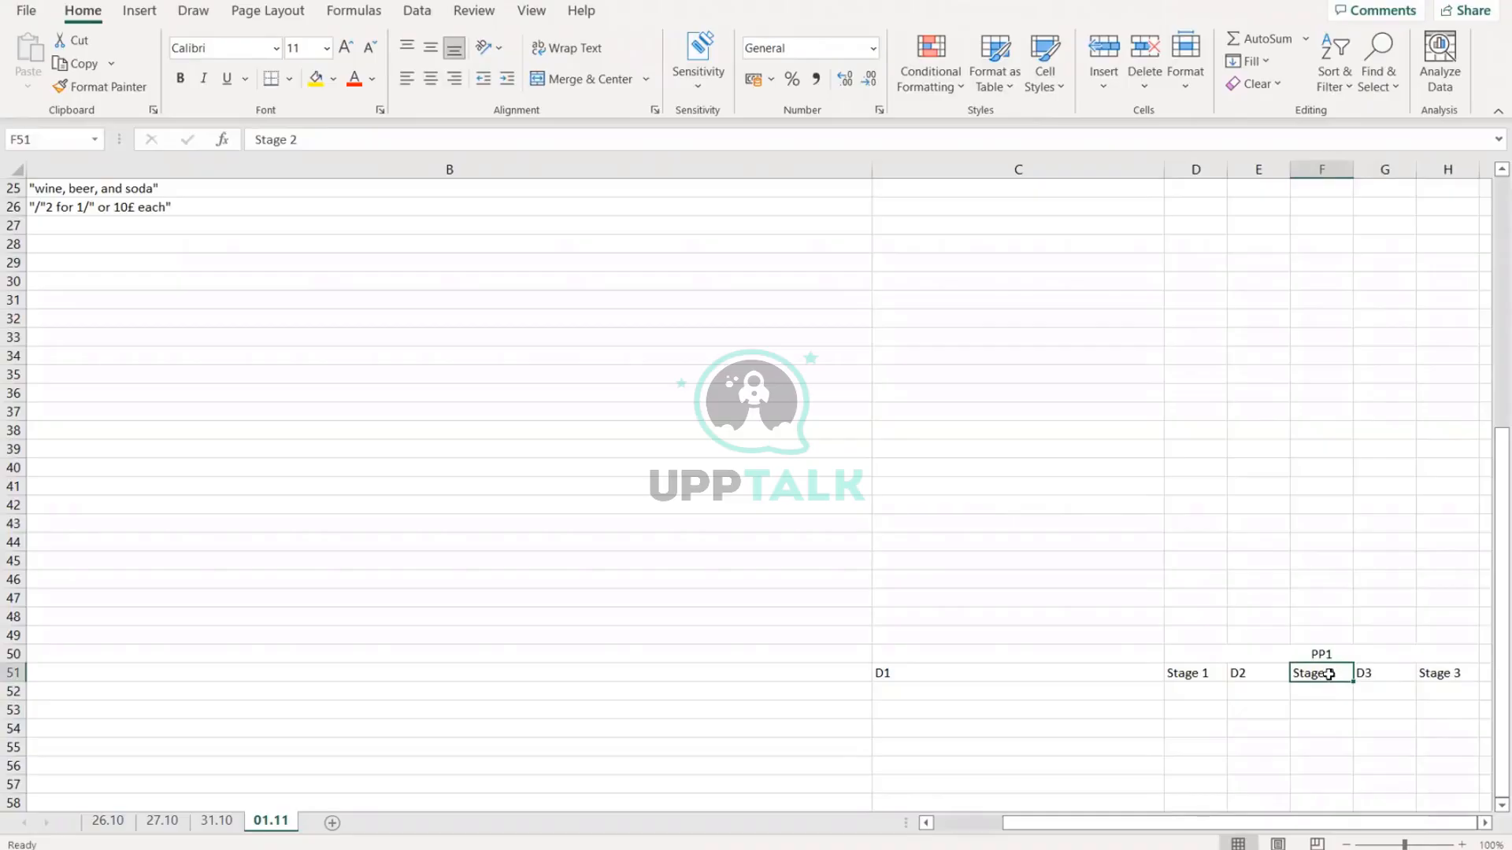
left_click(1373, 671)
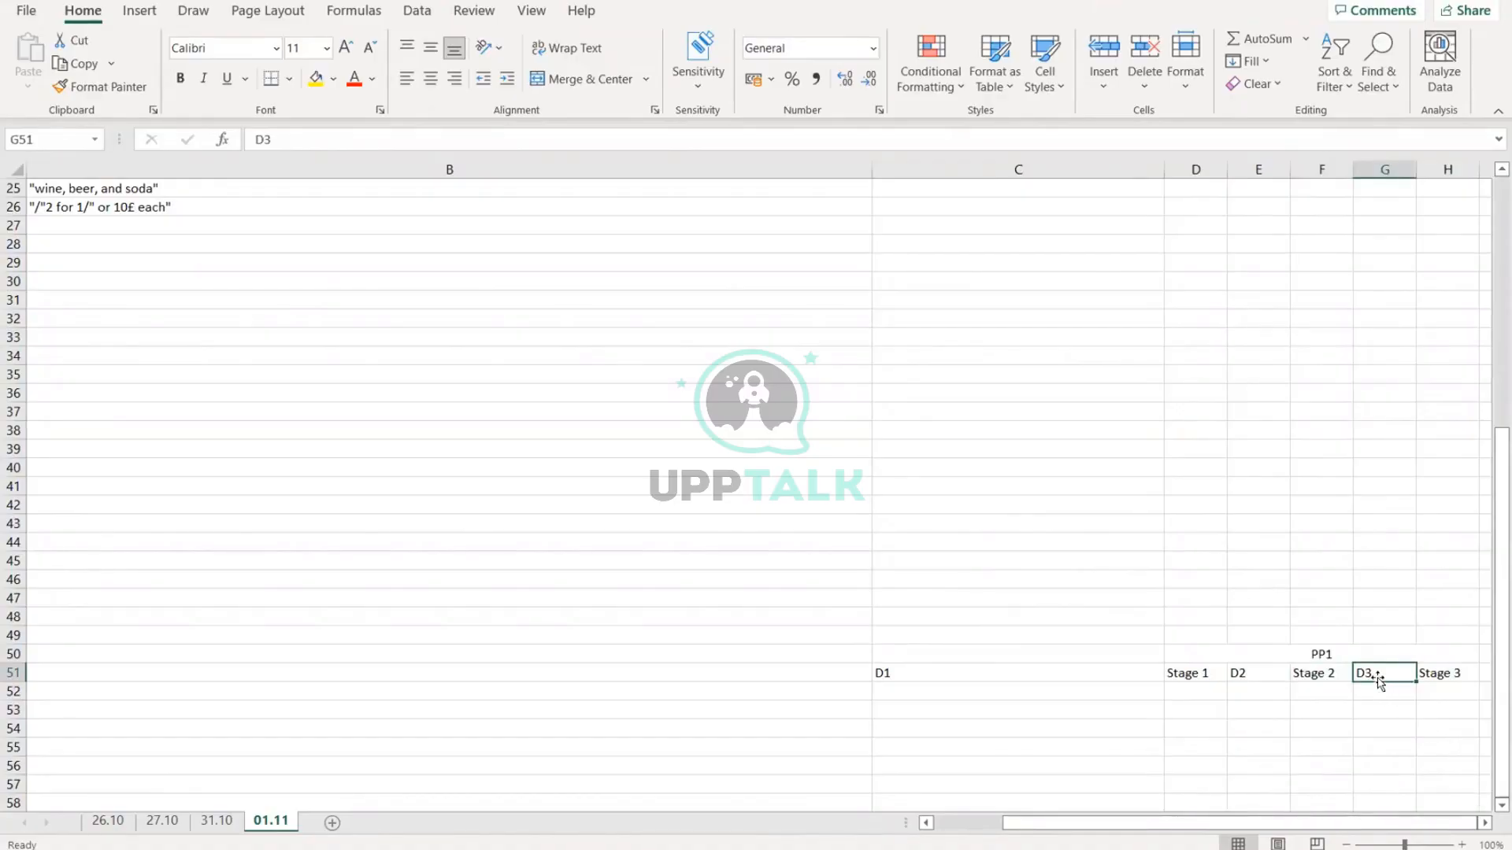
left_click(1449, 673)
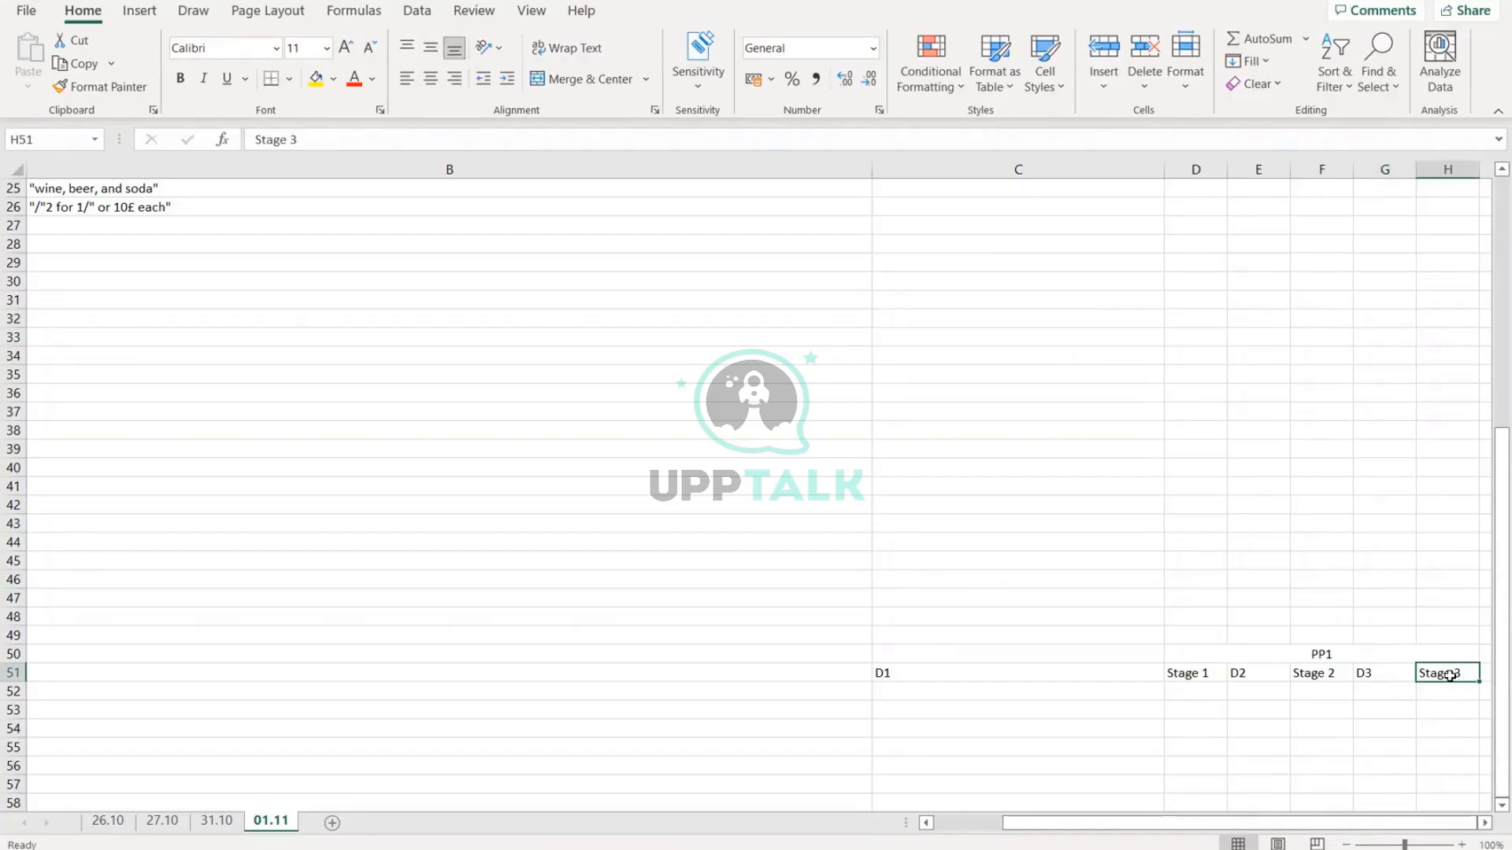
key("Right")
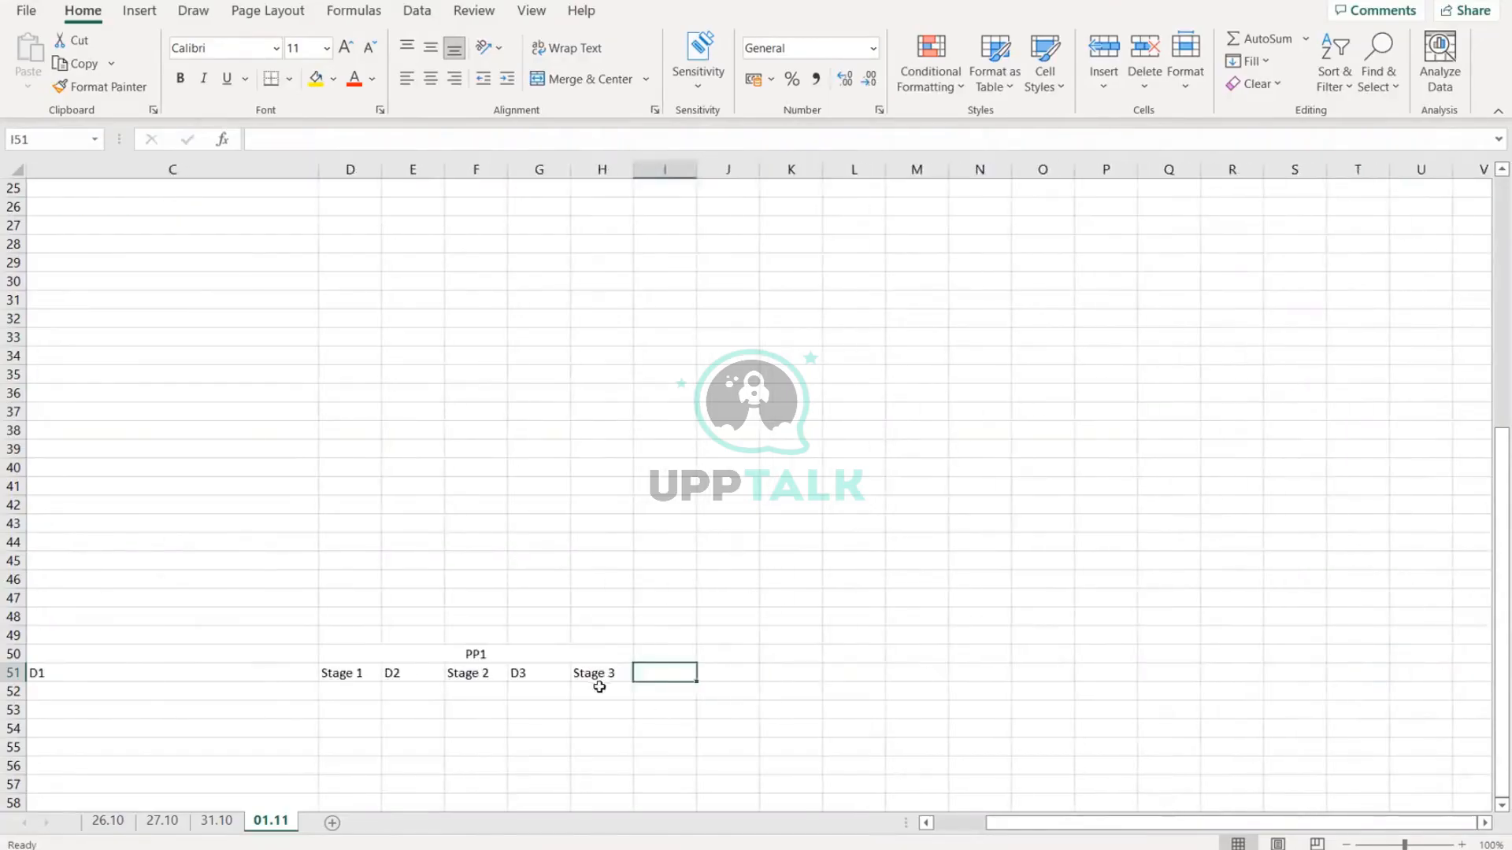
left_click(597, 675)
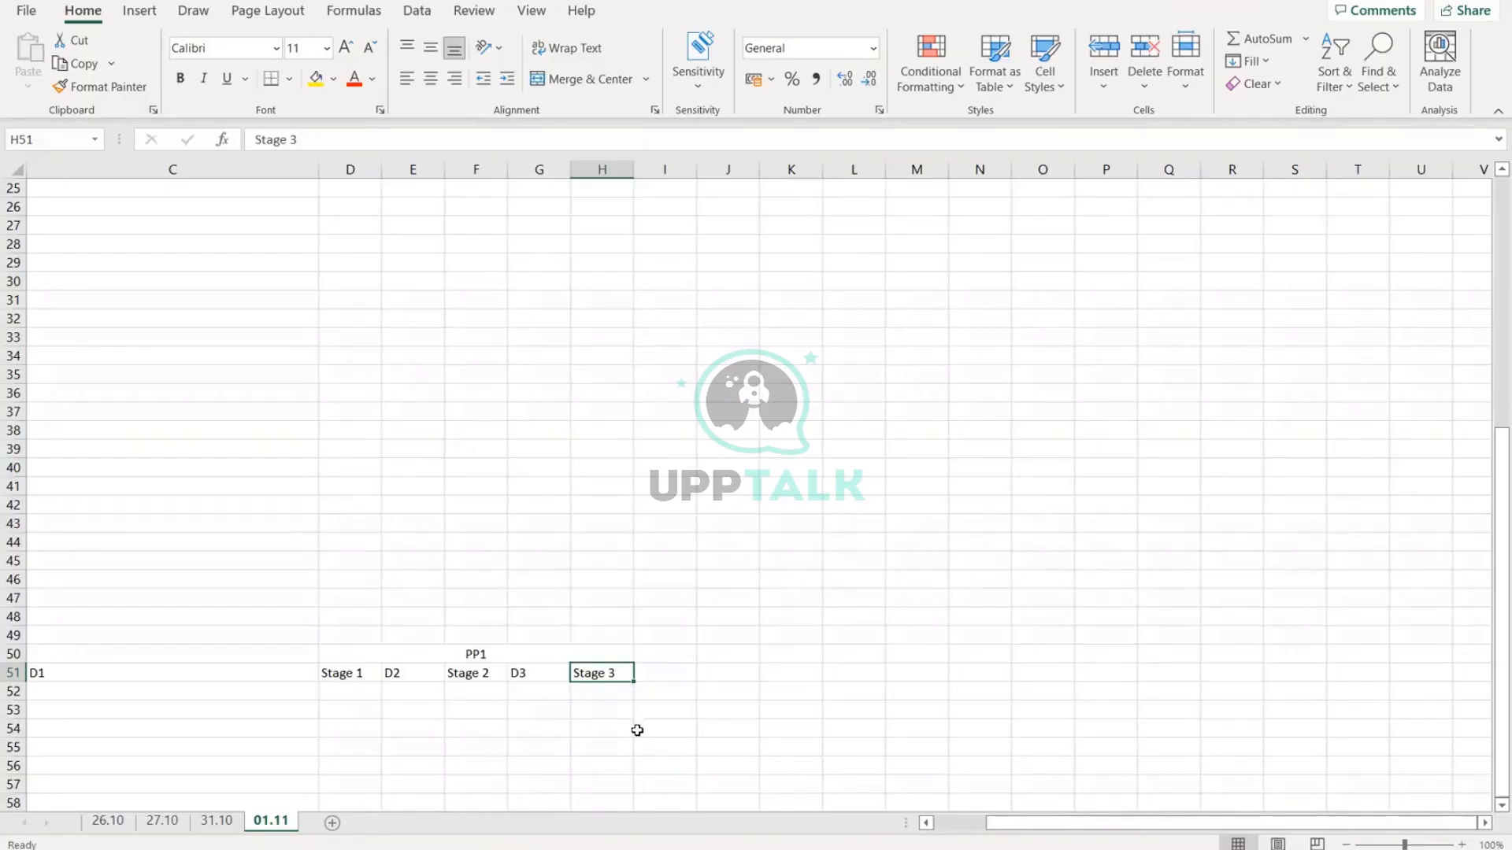
left_click(671, 679)
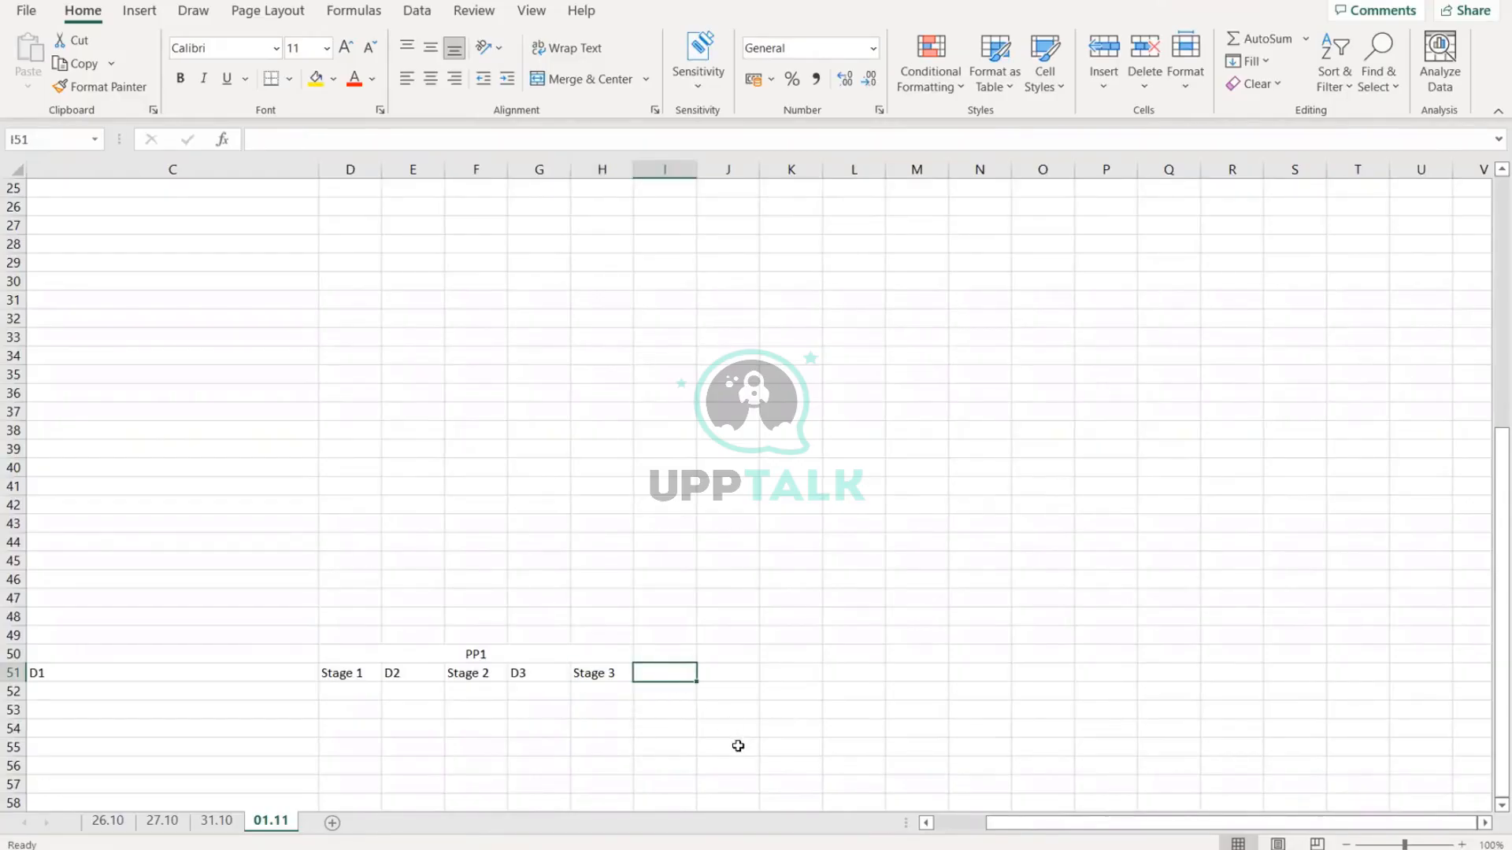
type("D4")
key("Return")
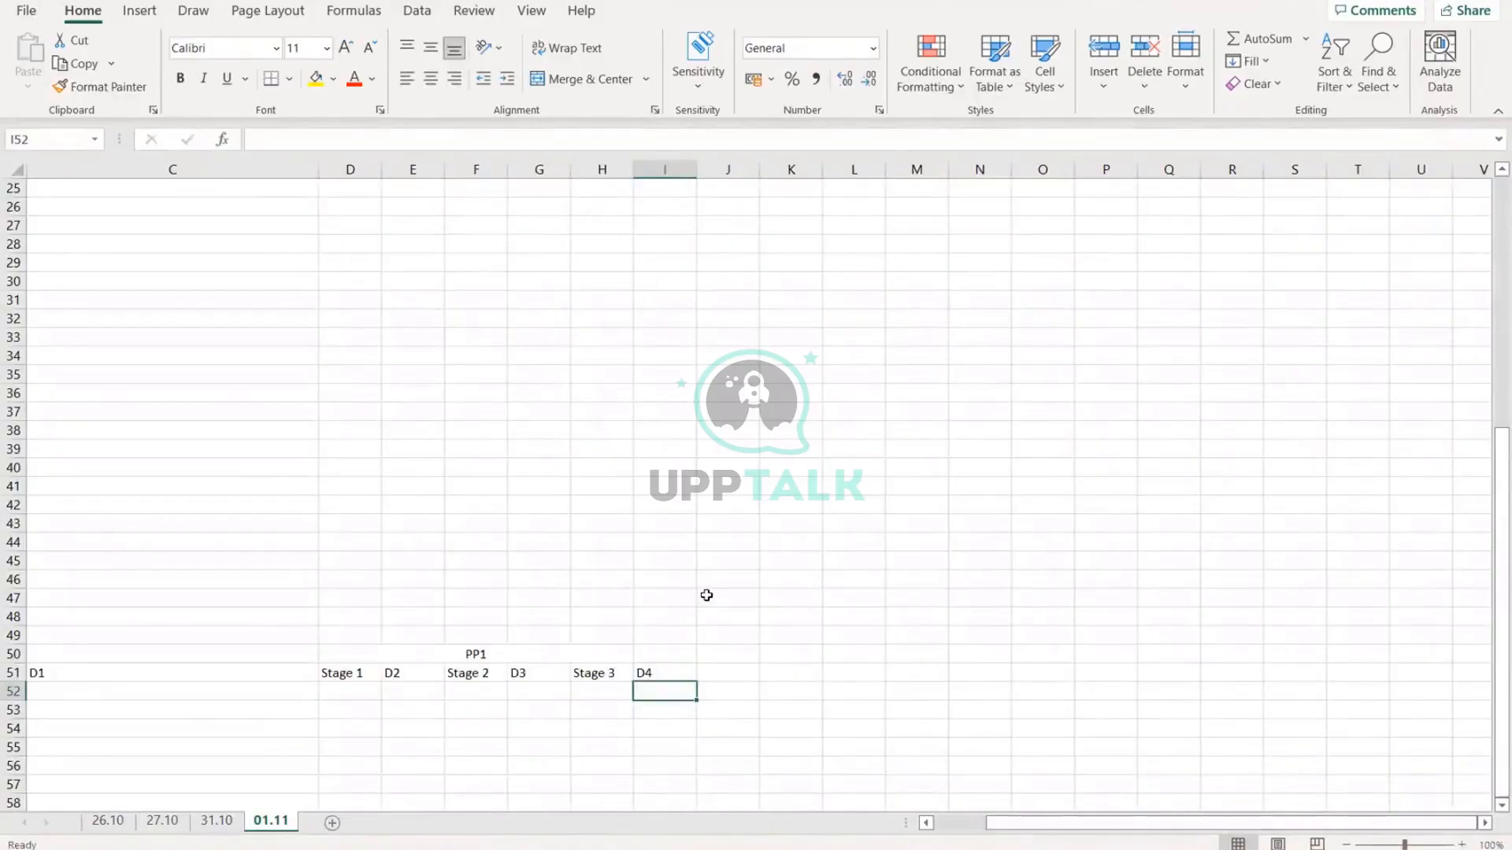
Step: Review the sequence from D1 through the stages to D4 under the merged PP1 heading
left_click(682, 674)
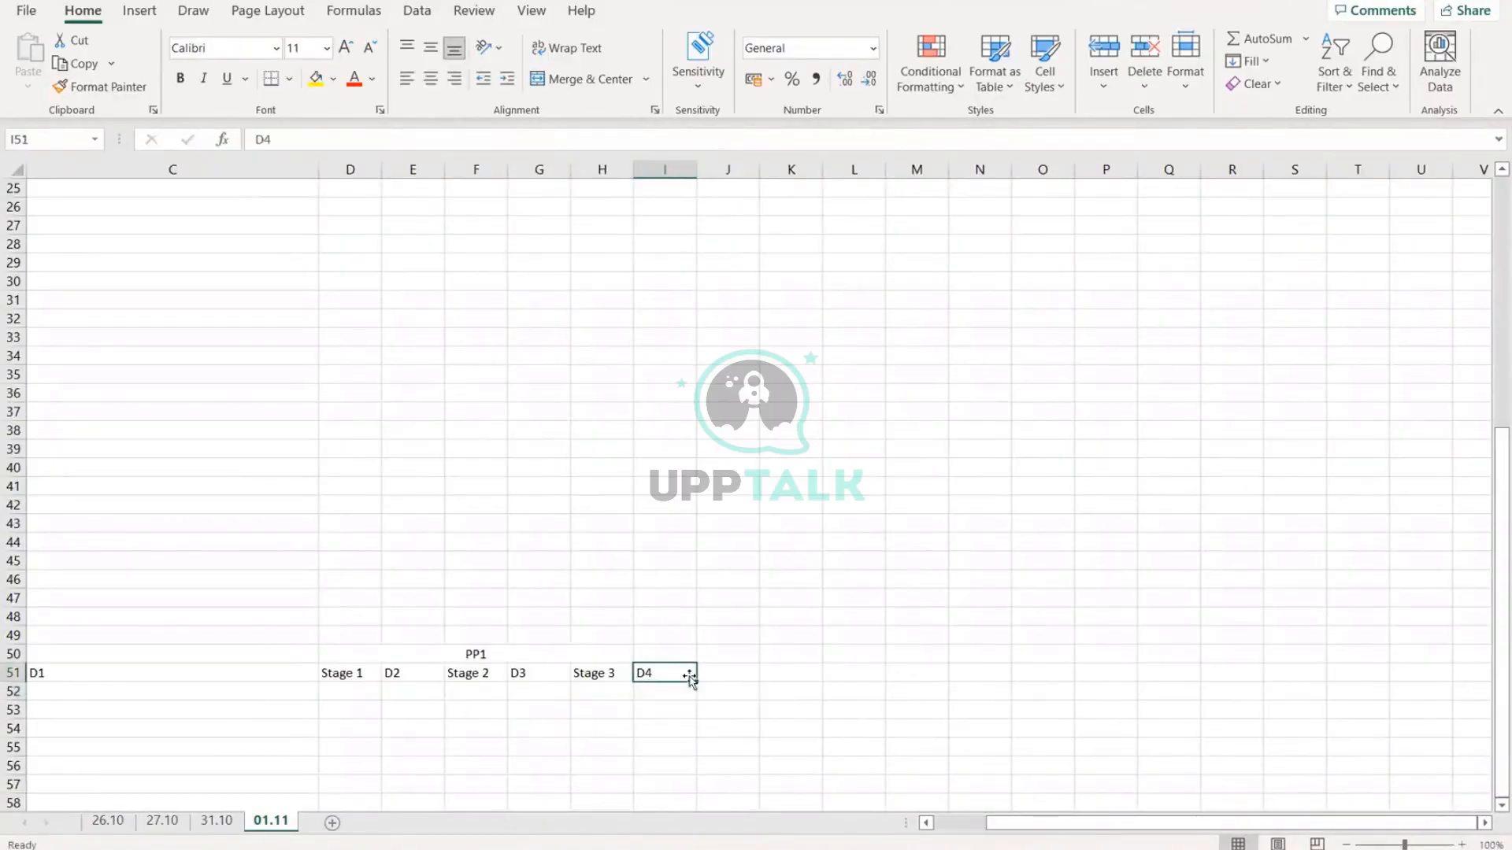
left_click(607, 674)
left_click(477, 653)
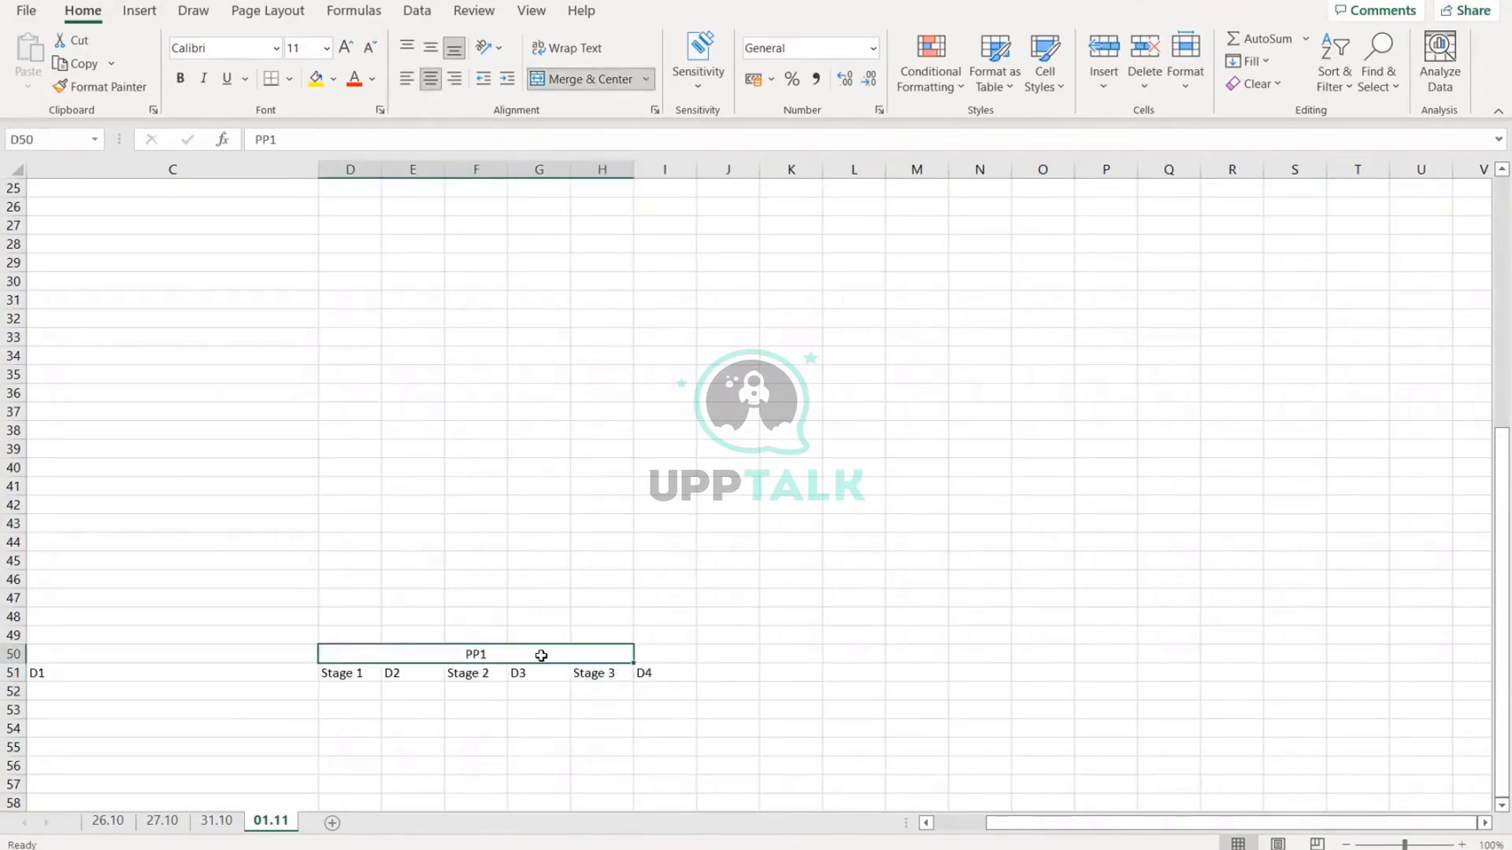
left_click(218, 674)
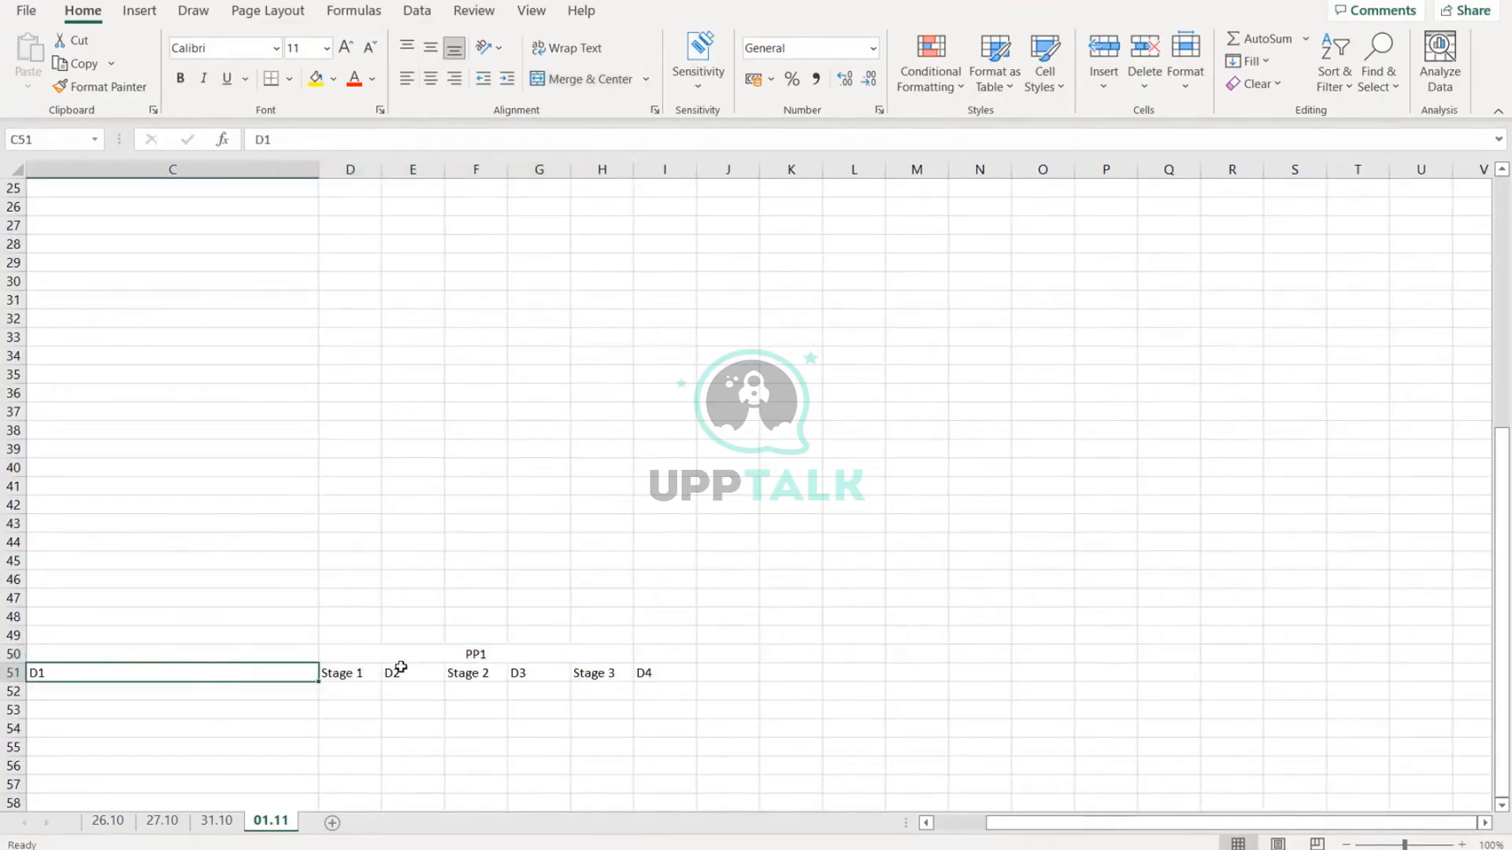
left_click(472, 654)
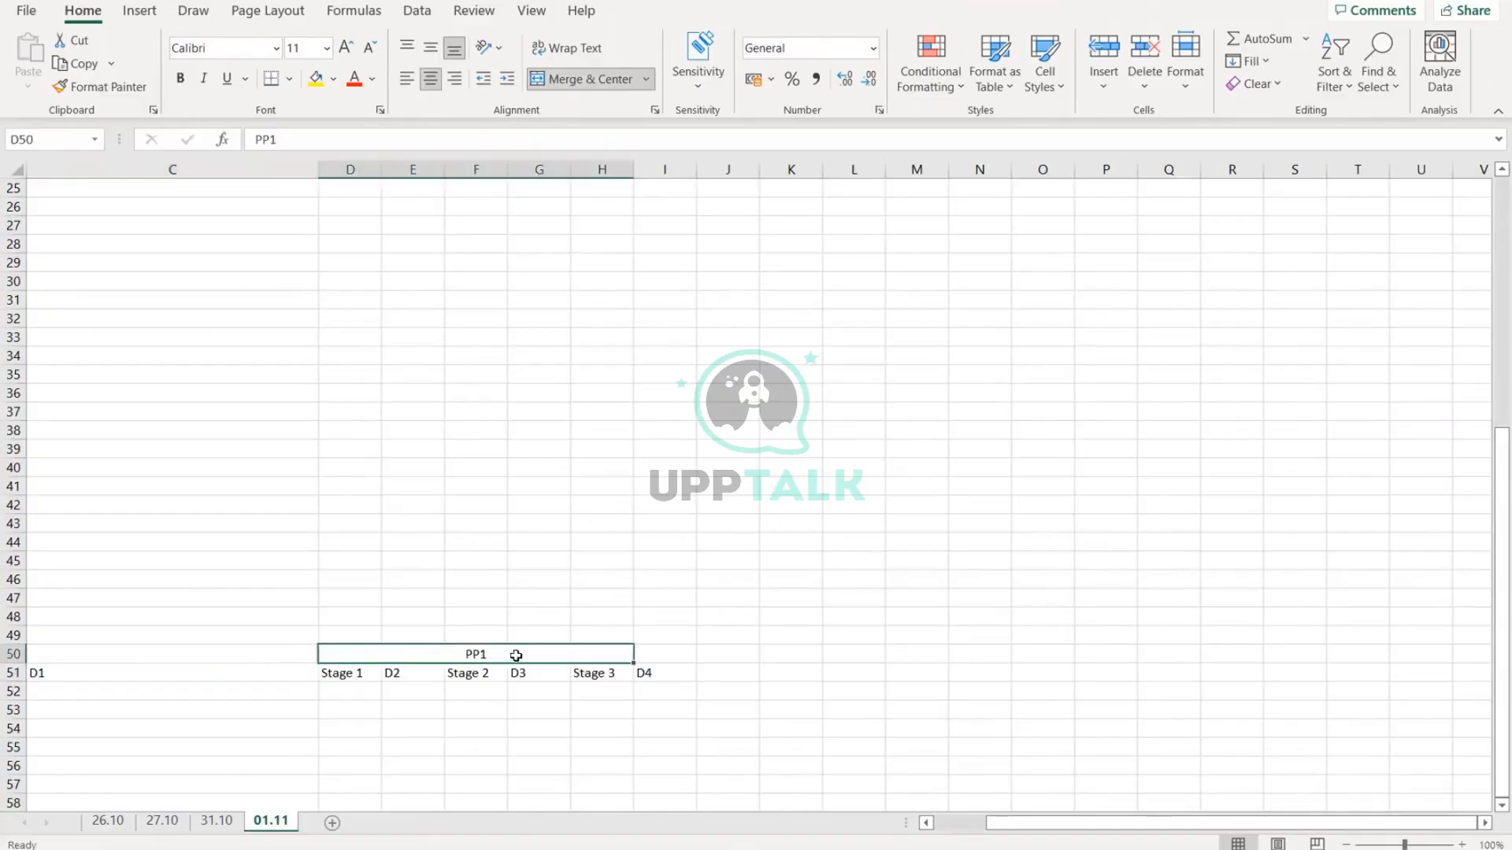
left_click(335, 674)
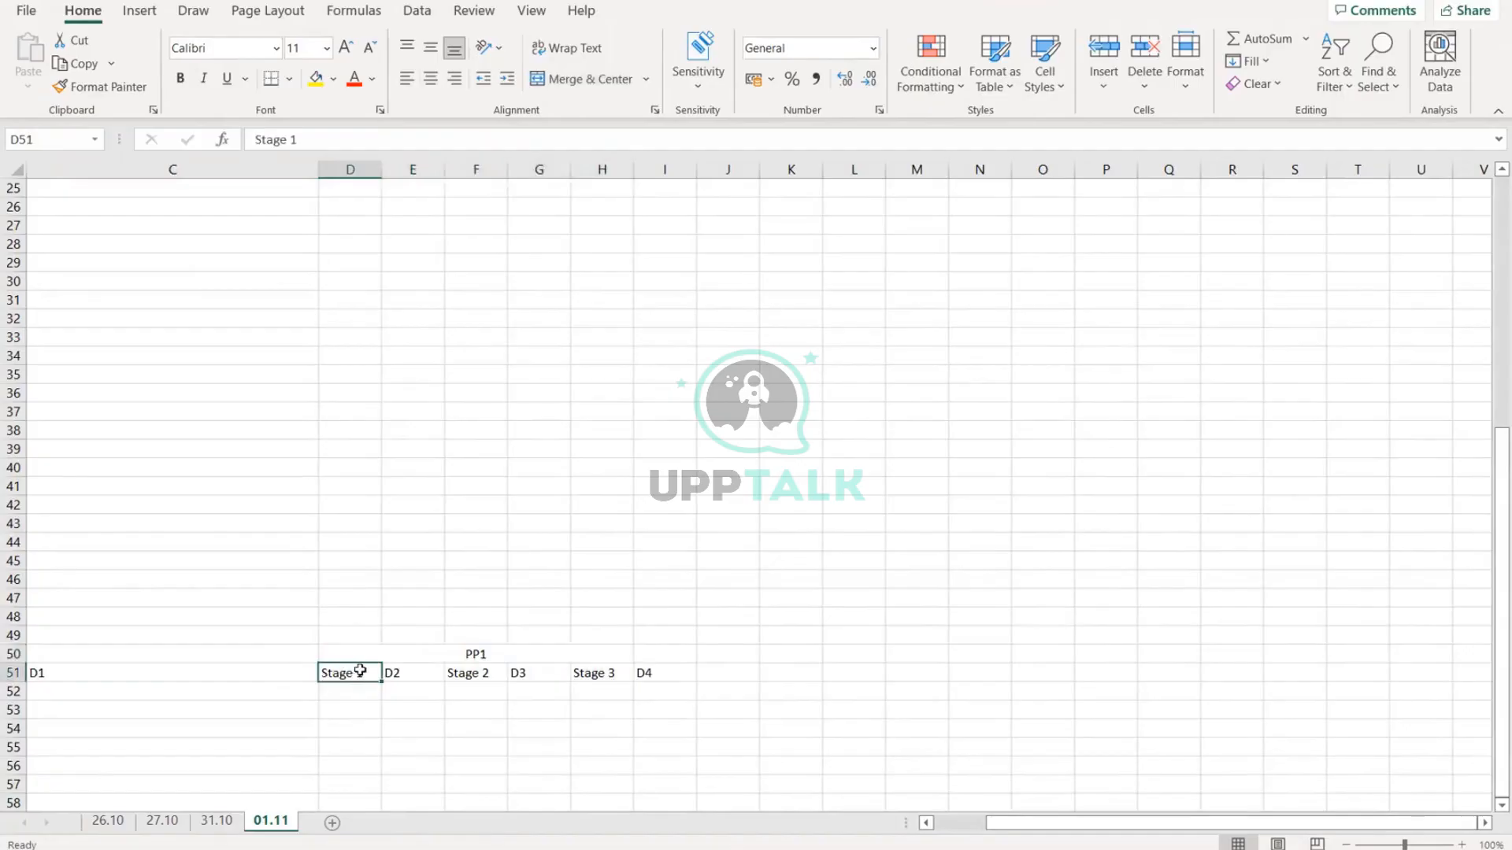
left_click(653, 675)
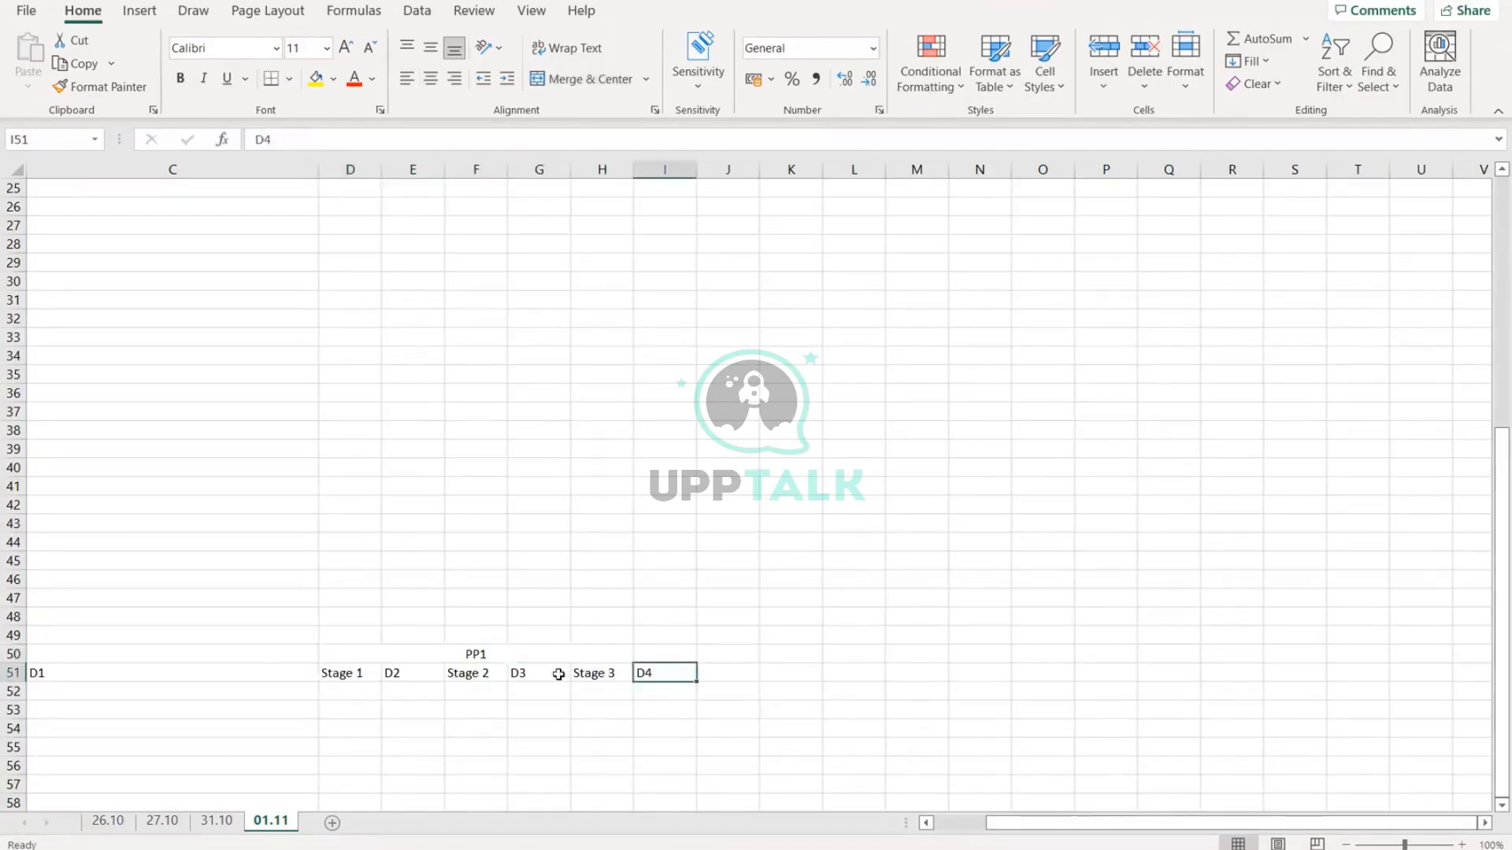
left_click(583, 674)
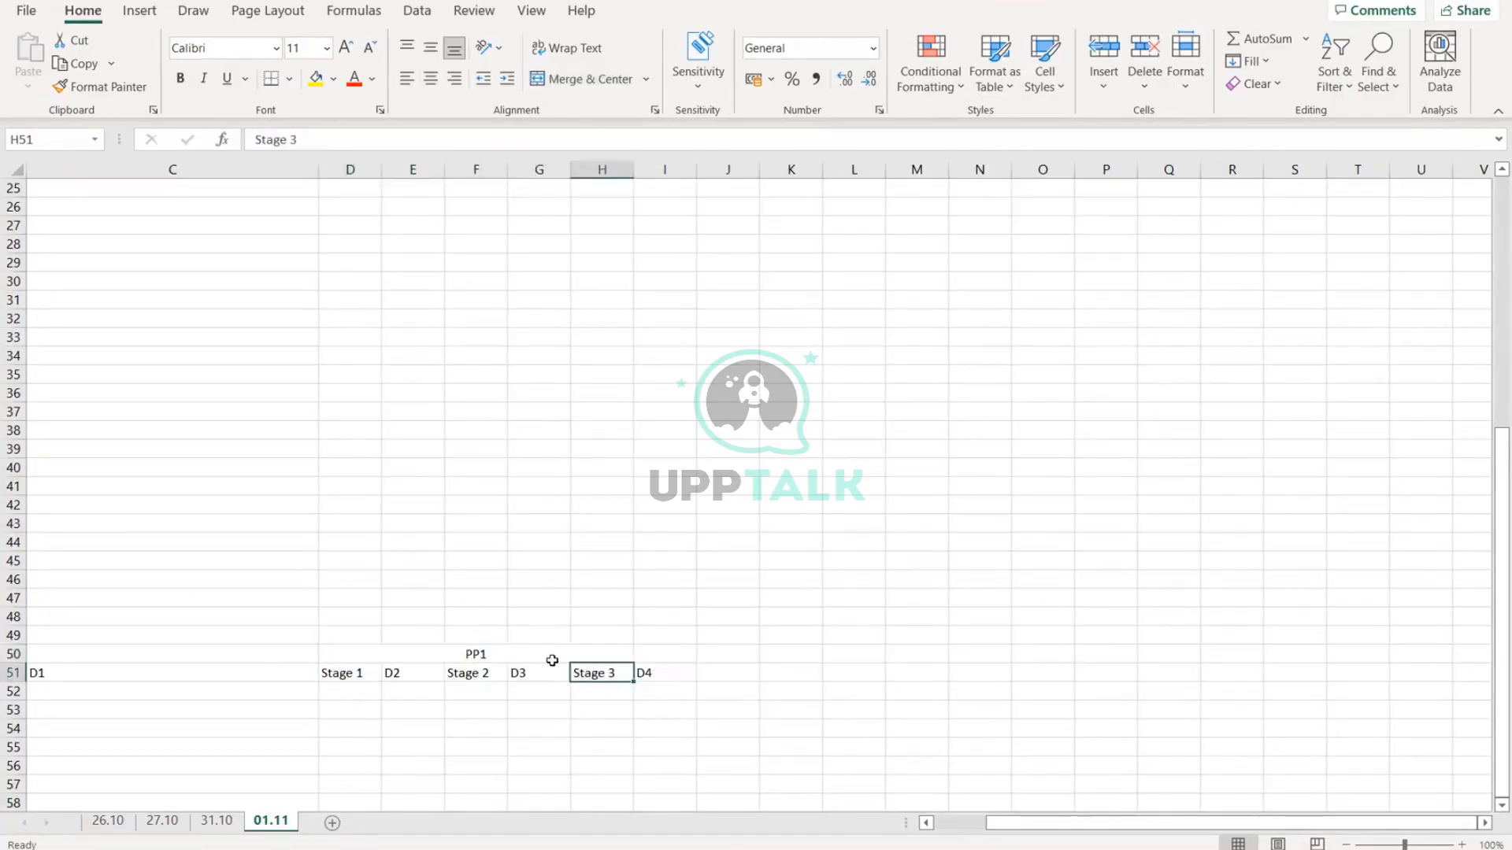
left_click(653, 672)
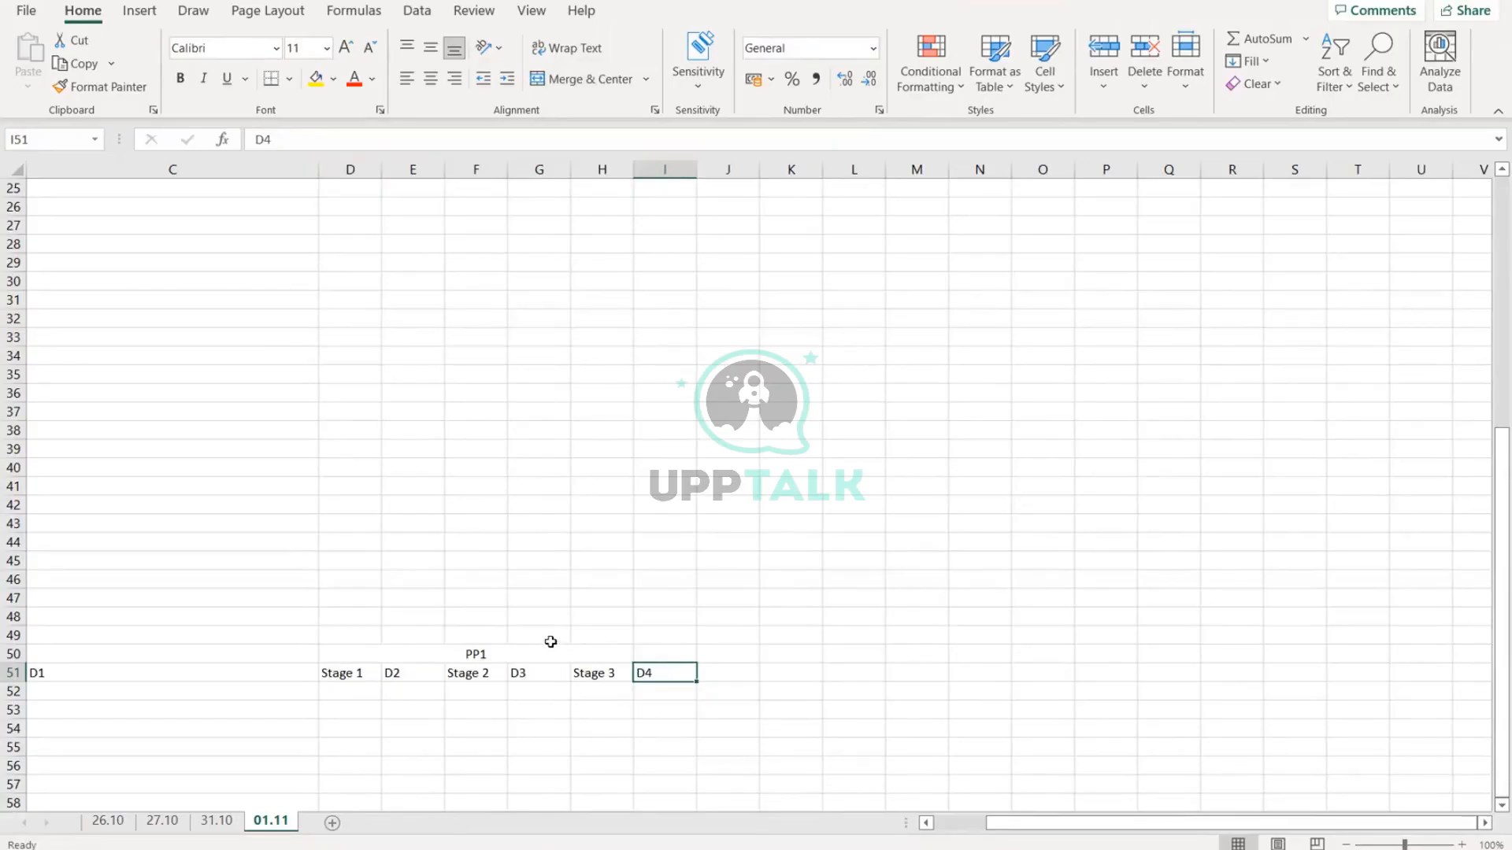
Step: Shorten the merged PP1 heading to PP and enter the label Dervied Data above it in cell F49
scroll(546, 654, "down", 1)
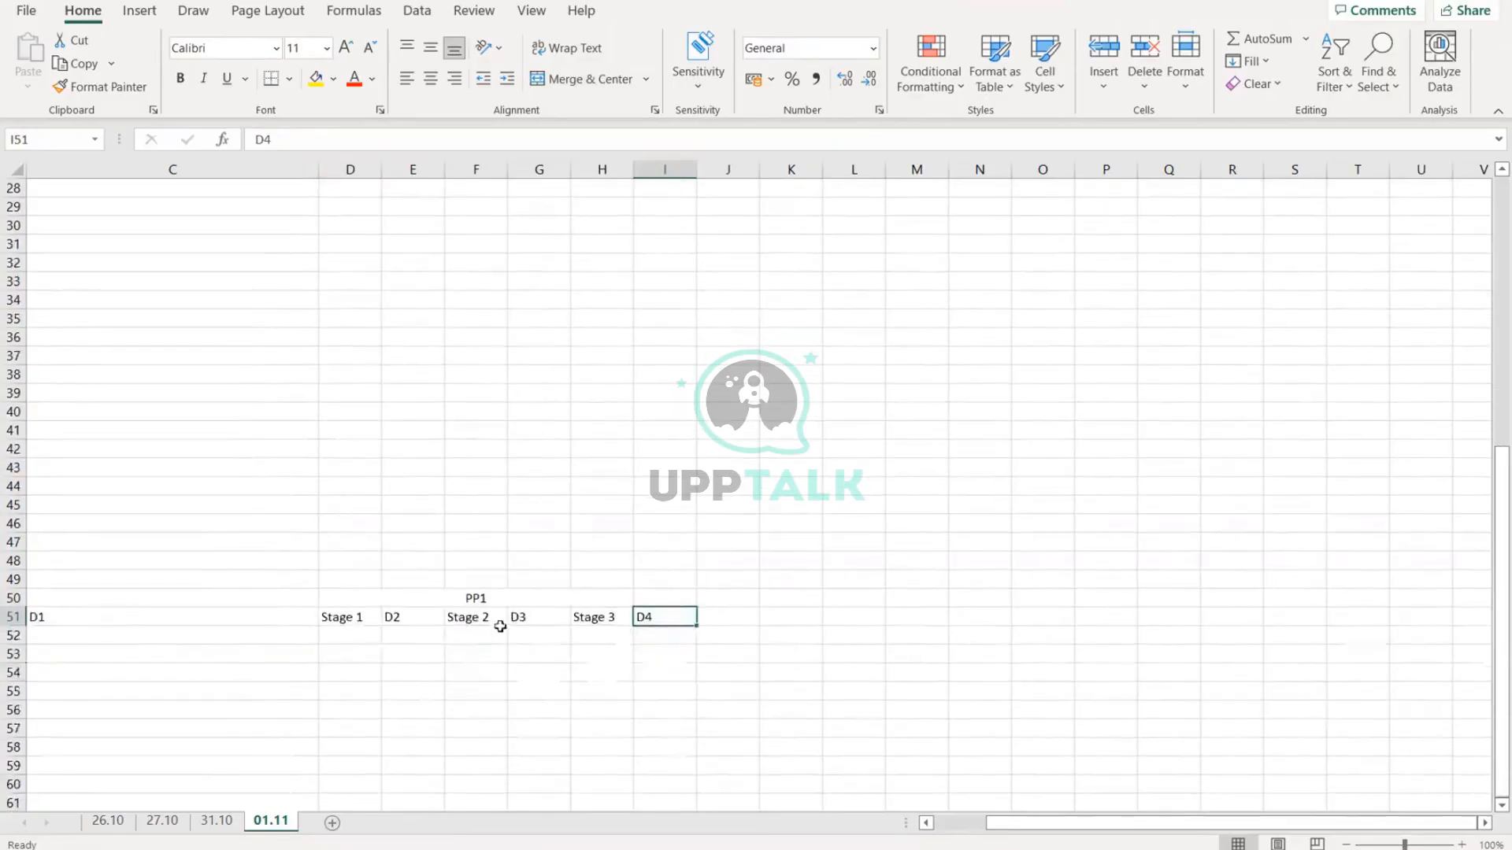
left_click(506, 602)
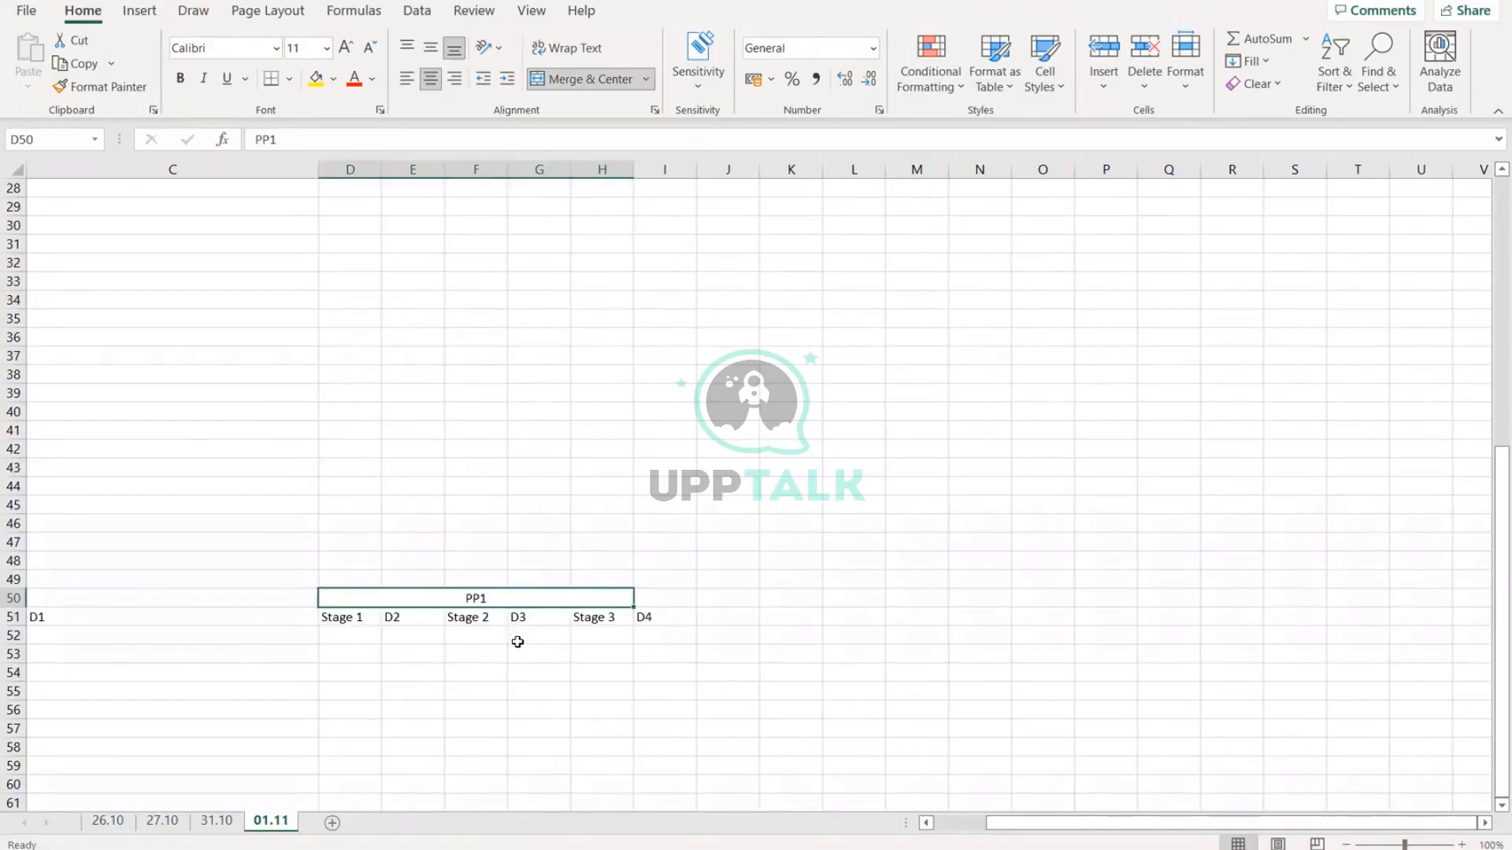
double_click(508, 600)
key("BackSpace")
key("Return")
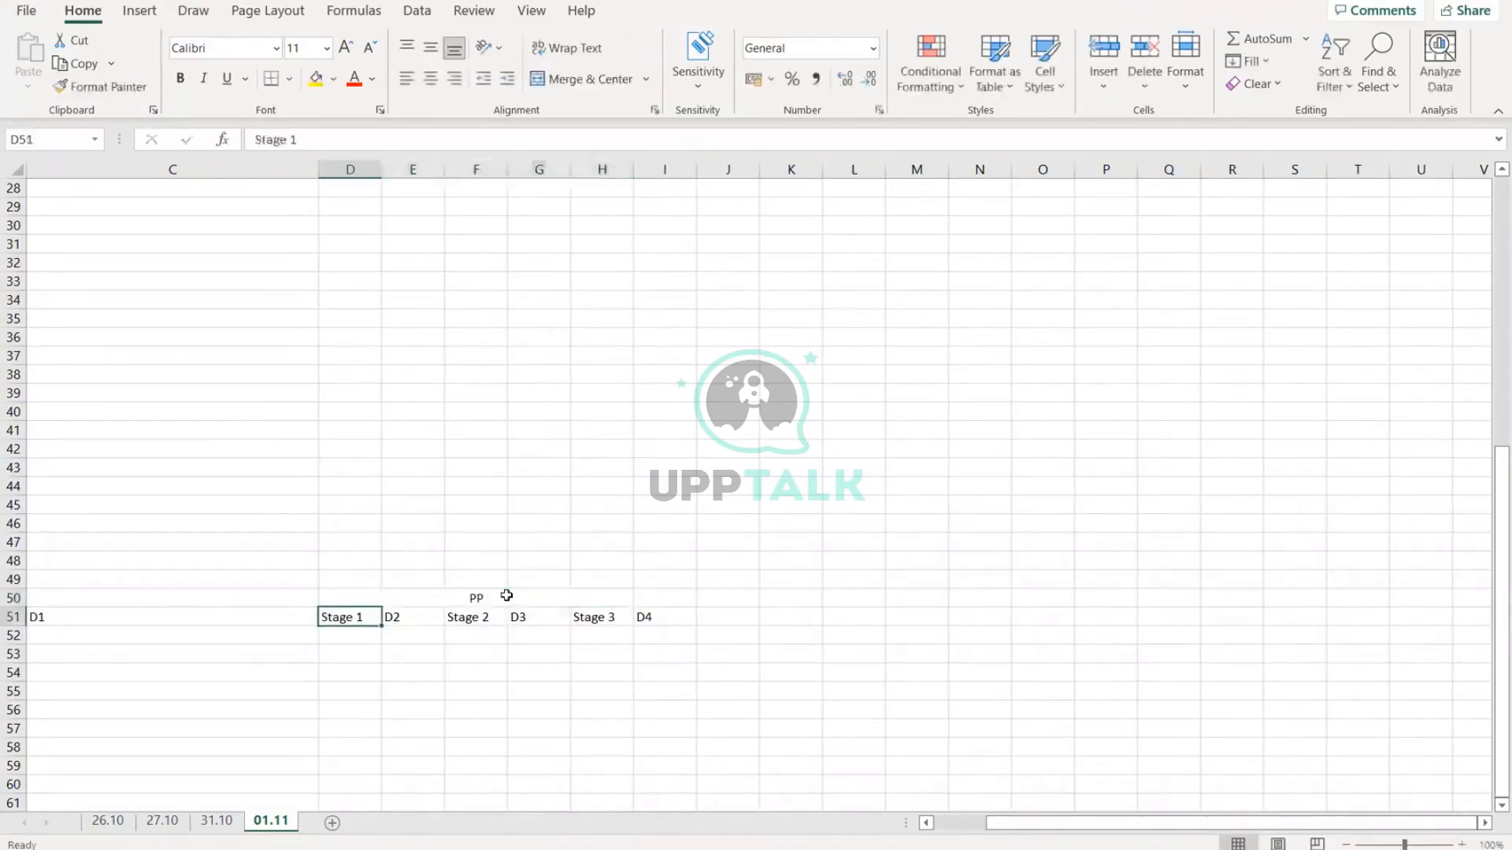
left_click(474, 579)
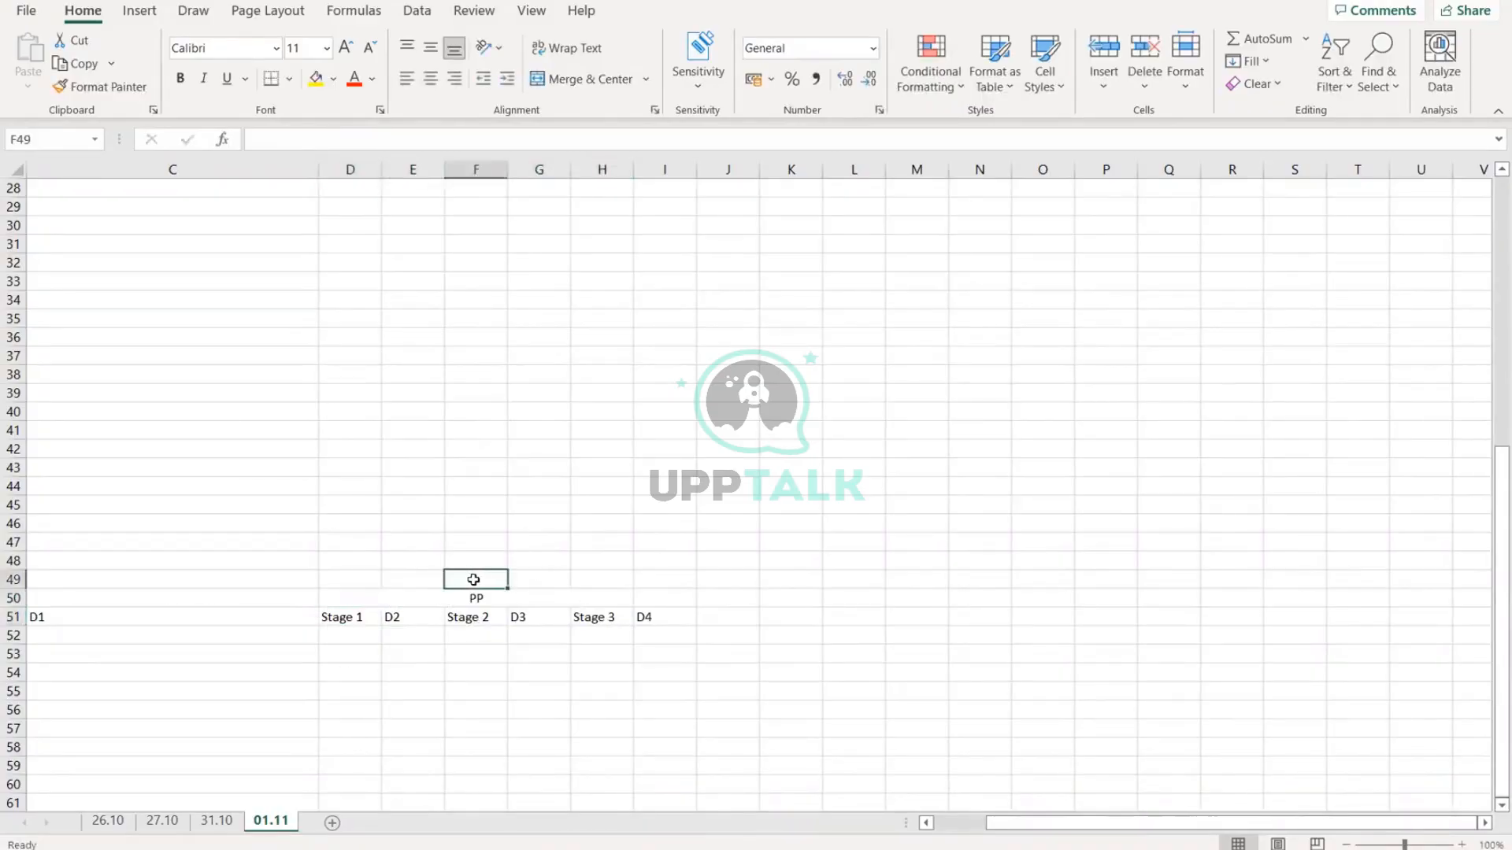
type("Dervied Data")
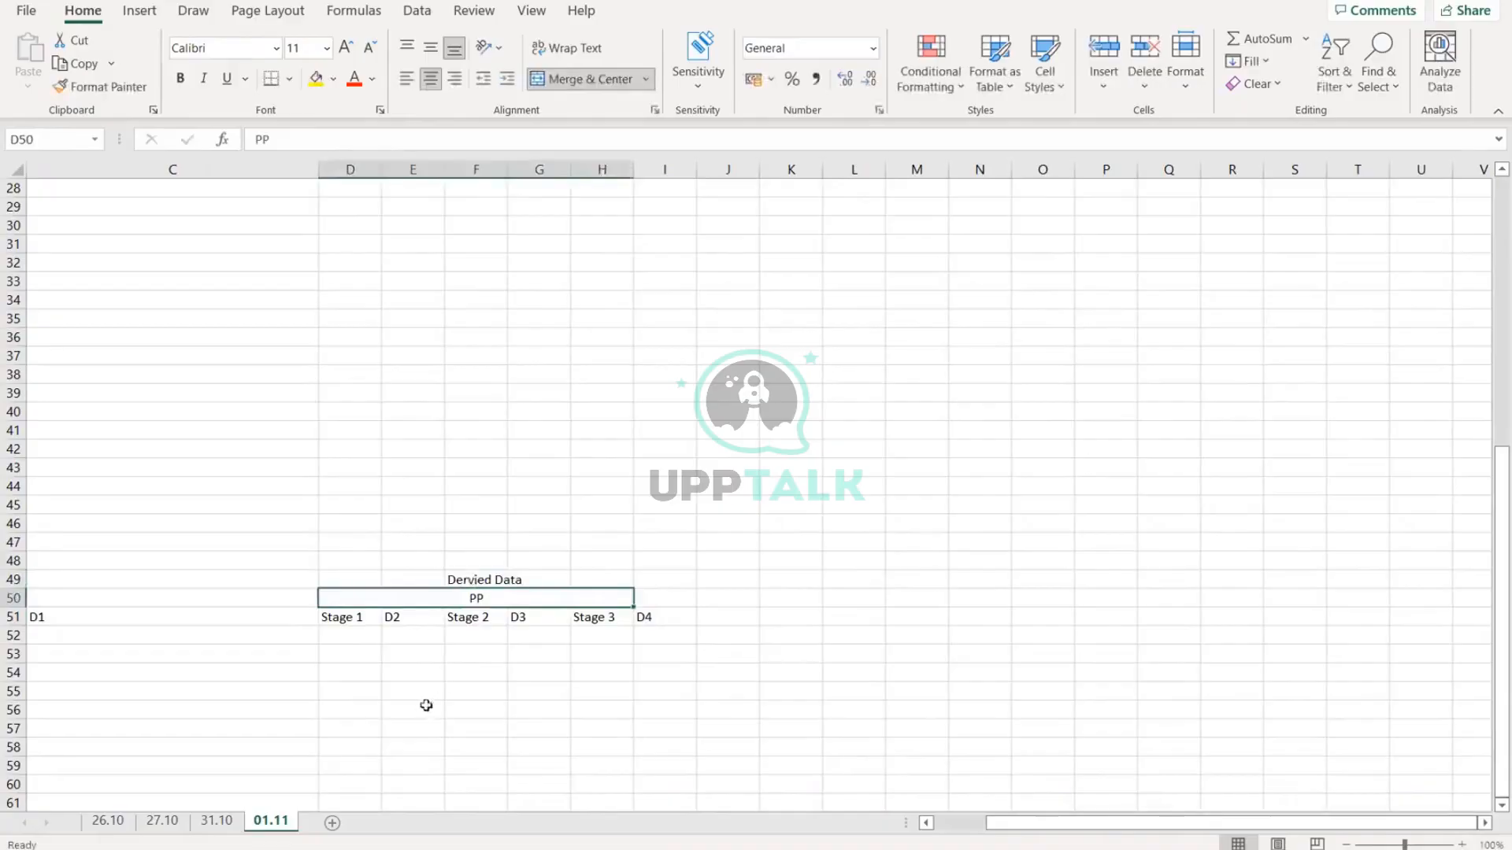
Step: Enter SP1 in cell F54 and SP2 in cell F57, below the Stage 2 column
left_click(472, 671)
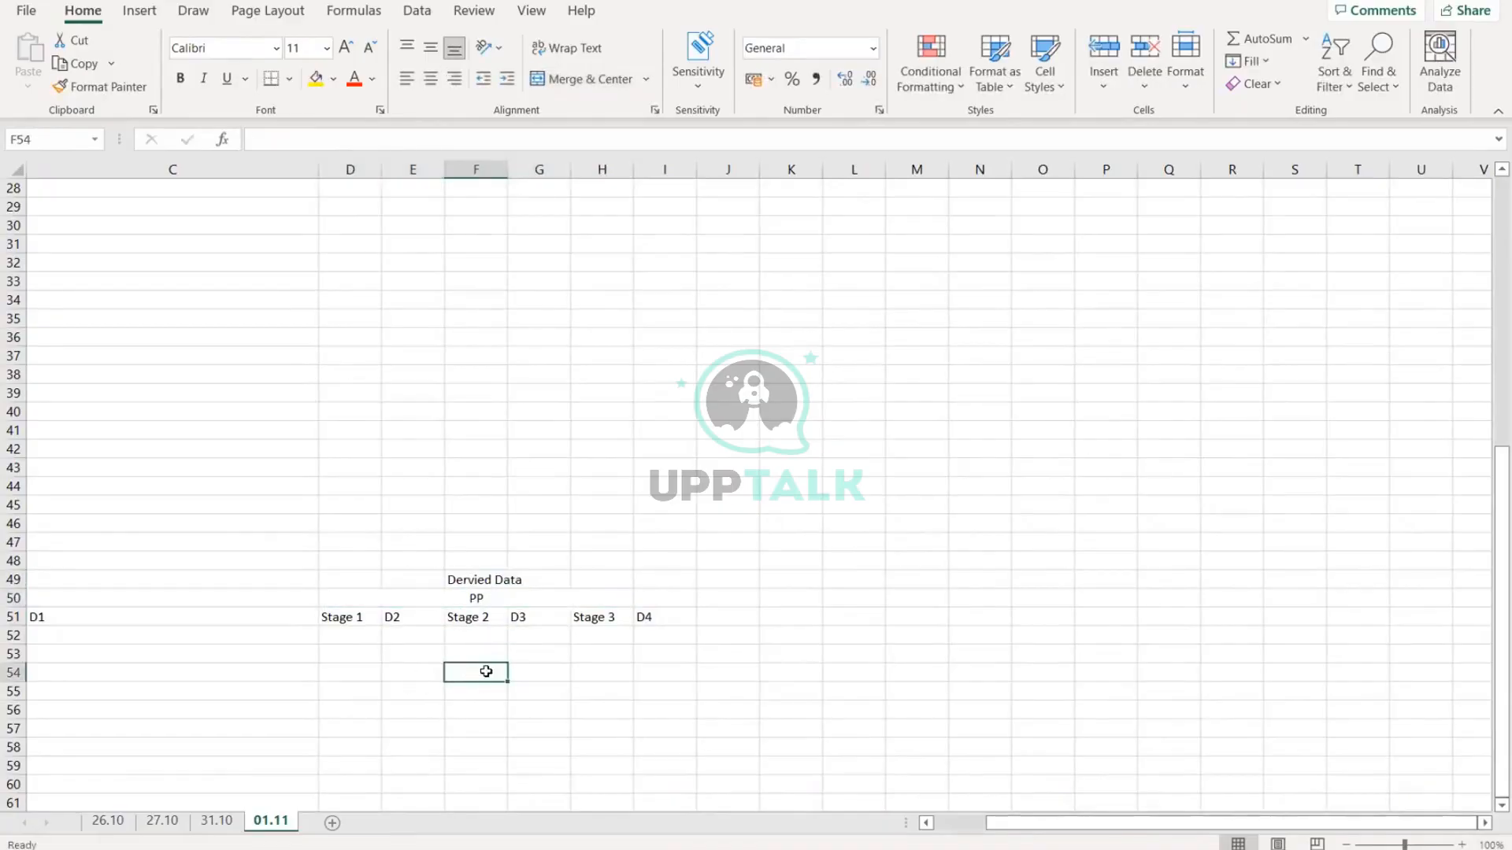
type("SP1")
key("Return")
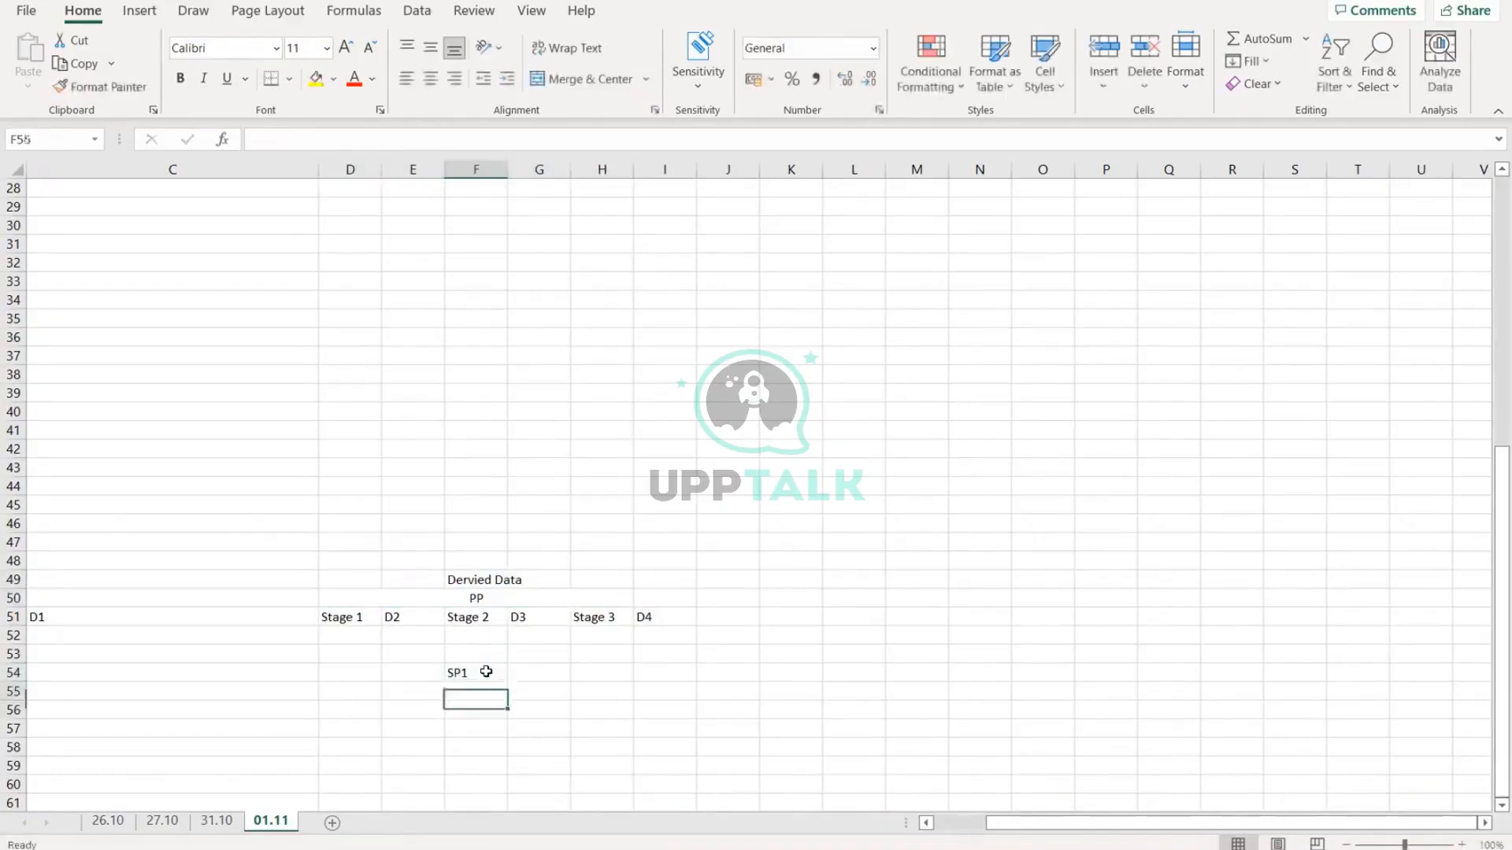
key("Down")
key("Down")
type("SP2")
key("Return")
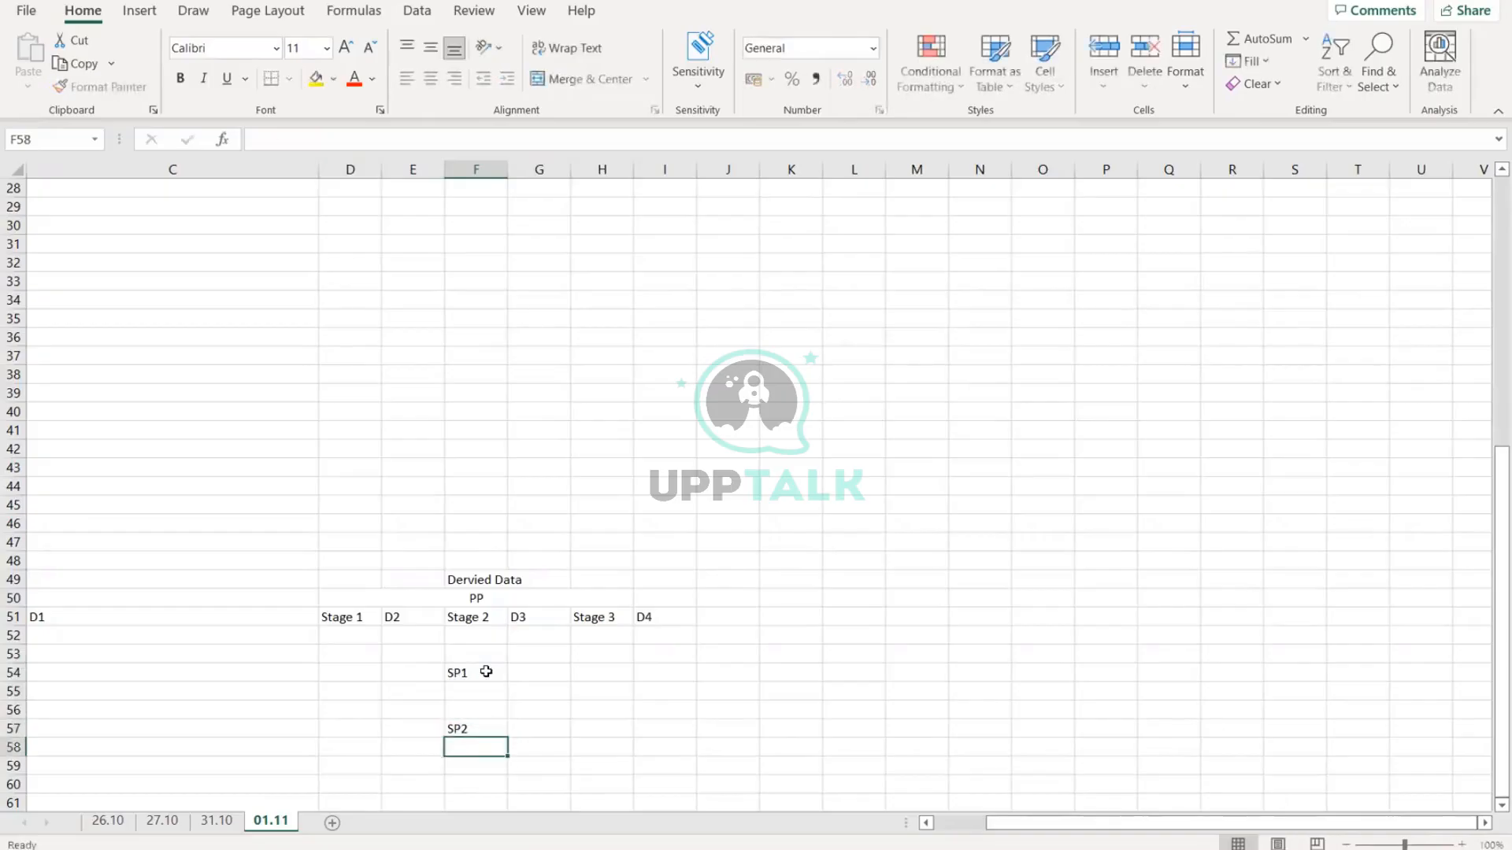
Step: Review the SP1 and SP2 rows and the PP heading as parts of the Dervied Data block in rows 49 to 57
left_click_drag(354, 697, 689, 695)
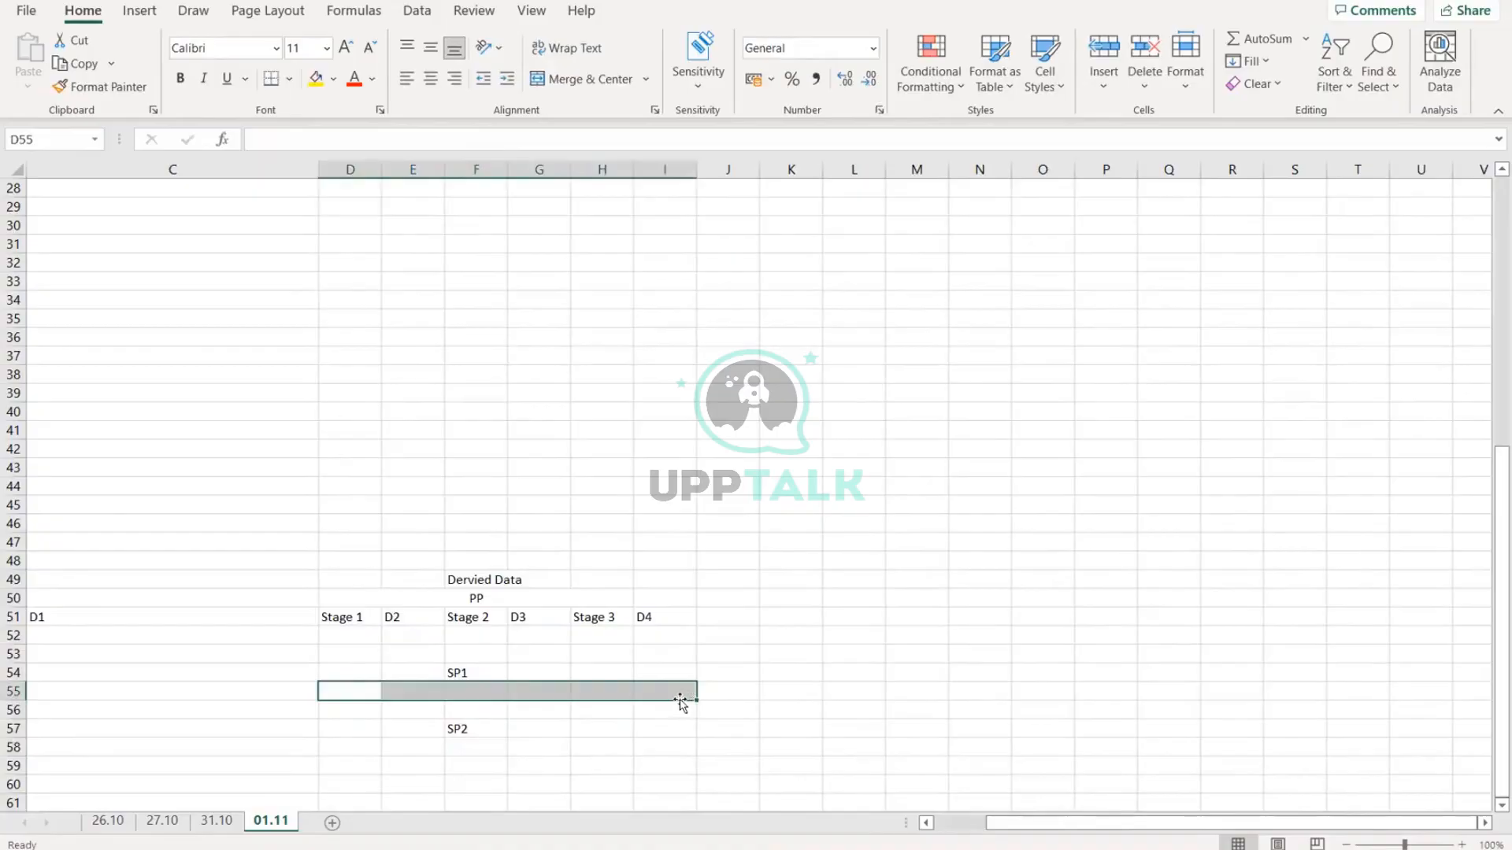
left_click(362, 692)
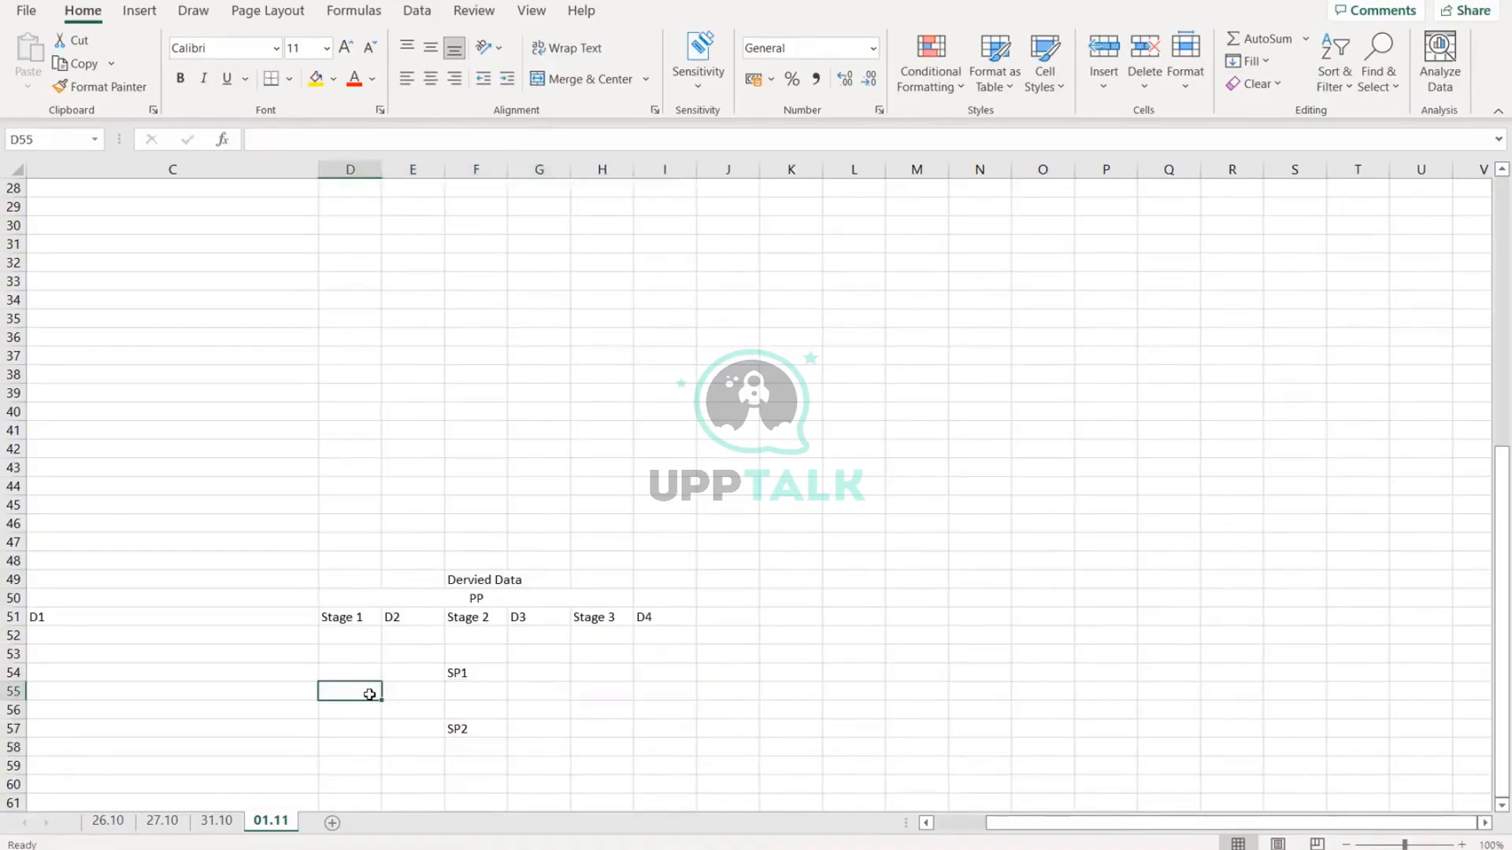
left_click(481, 695)
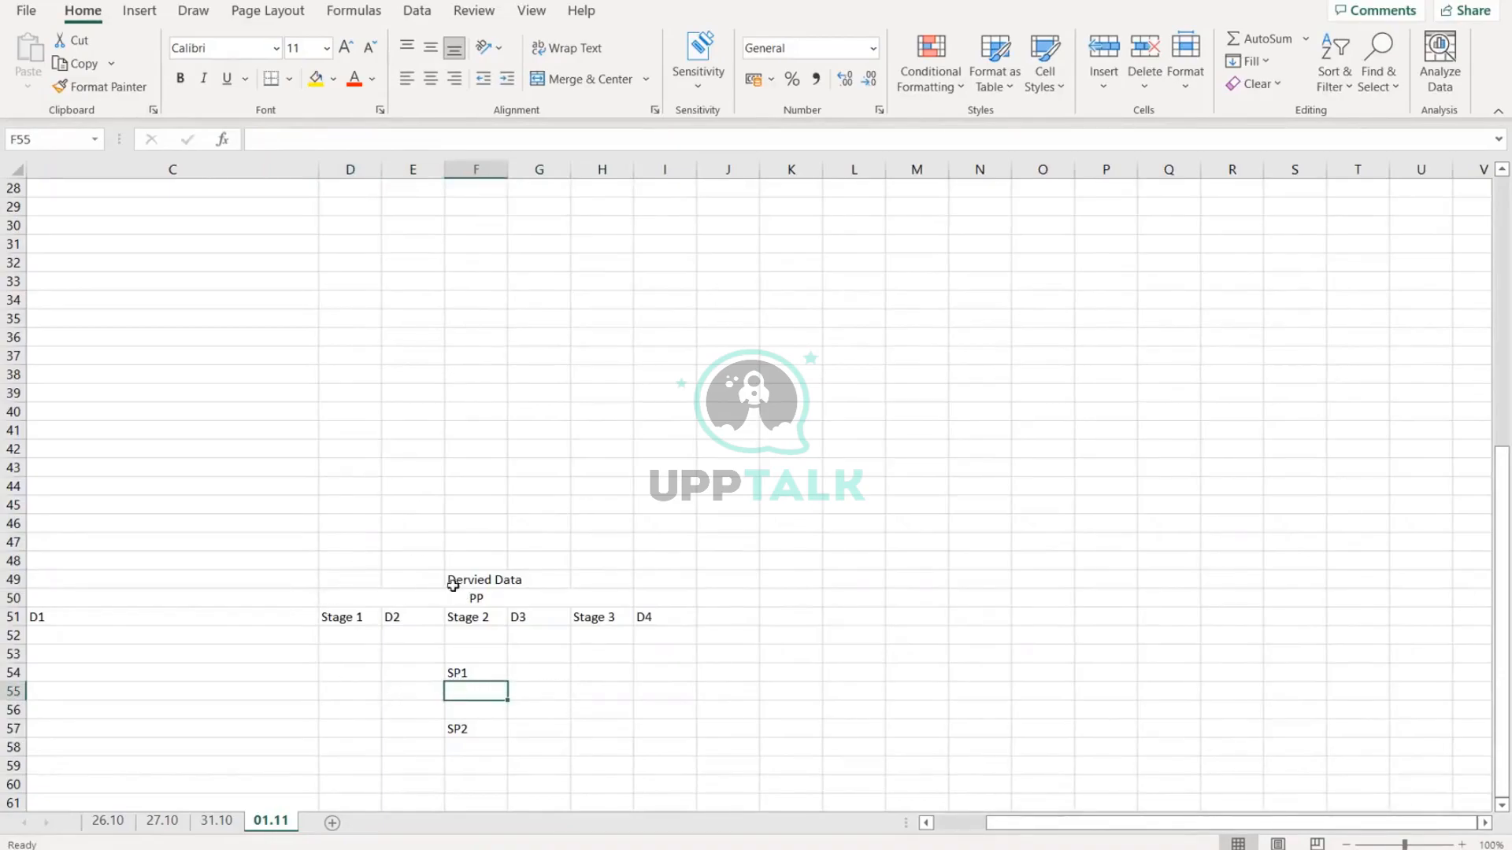
left_click(476, 596)
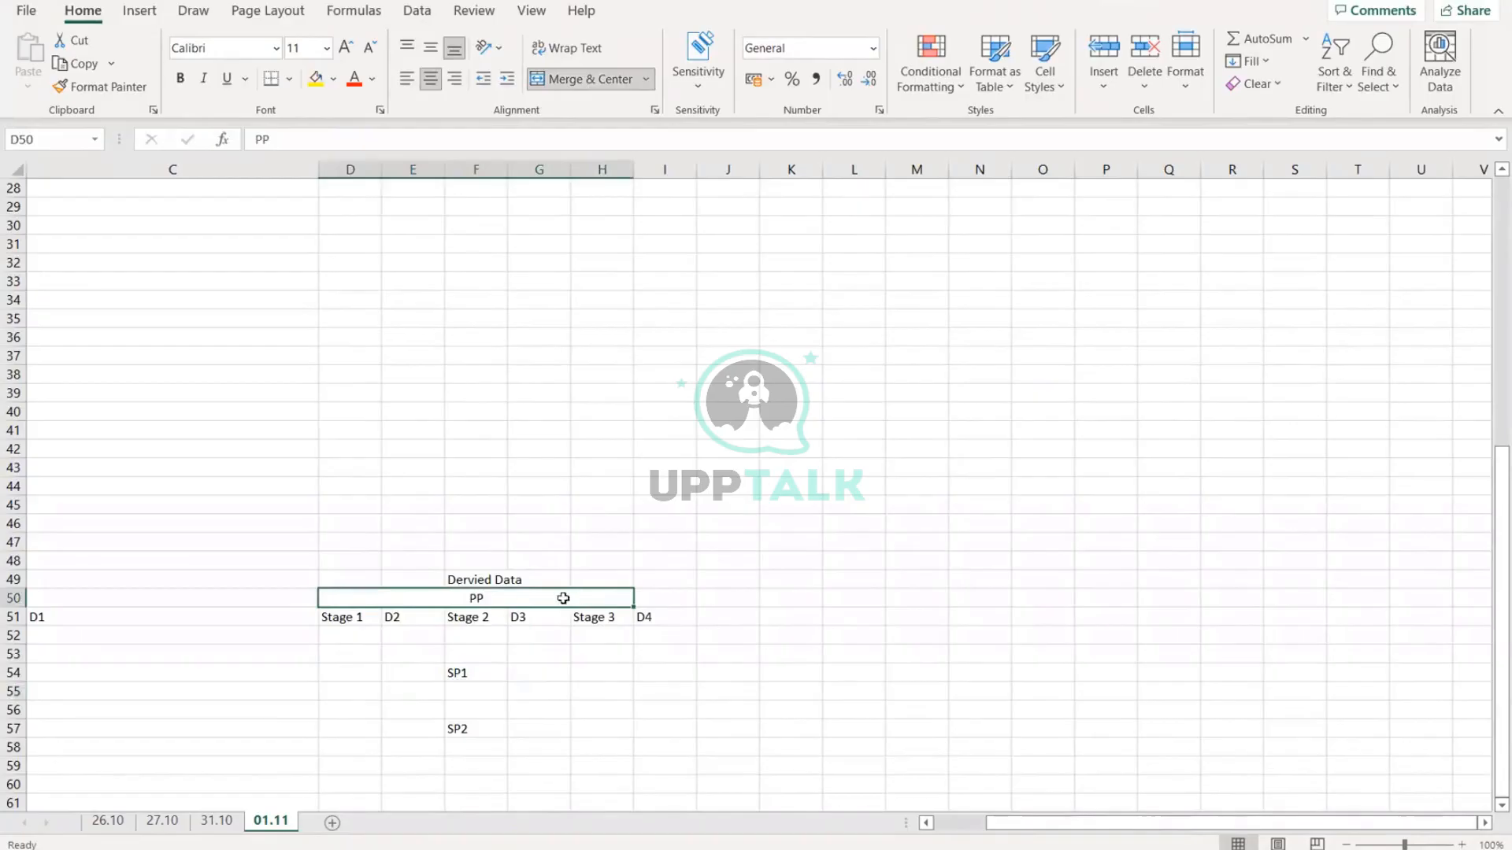
left_click_drag(479, 577, 503, 726)
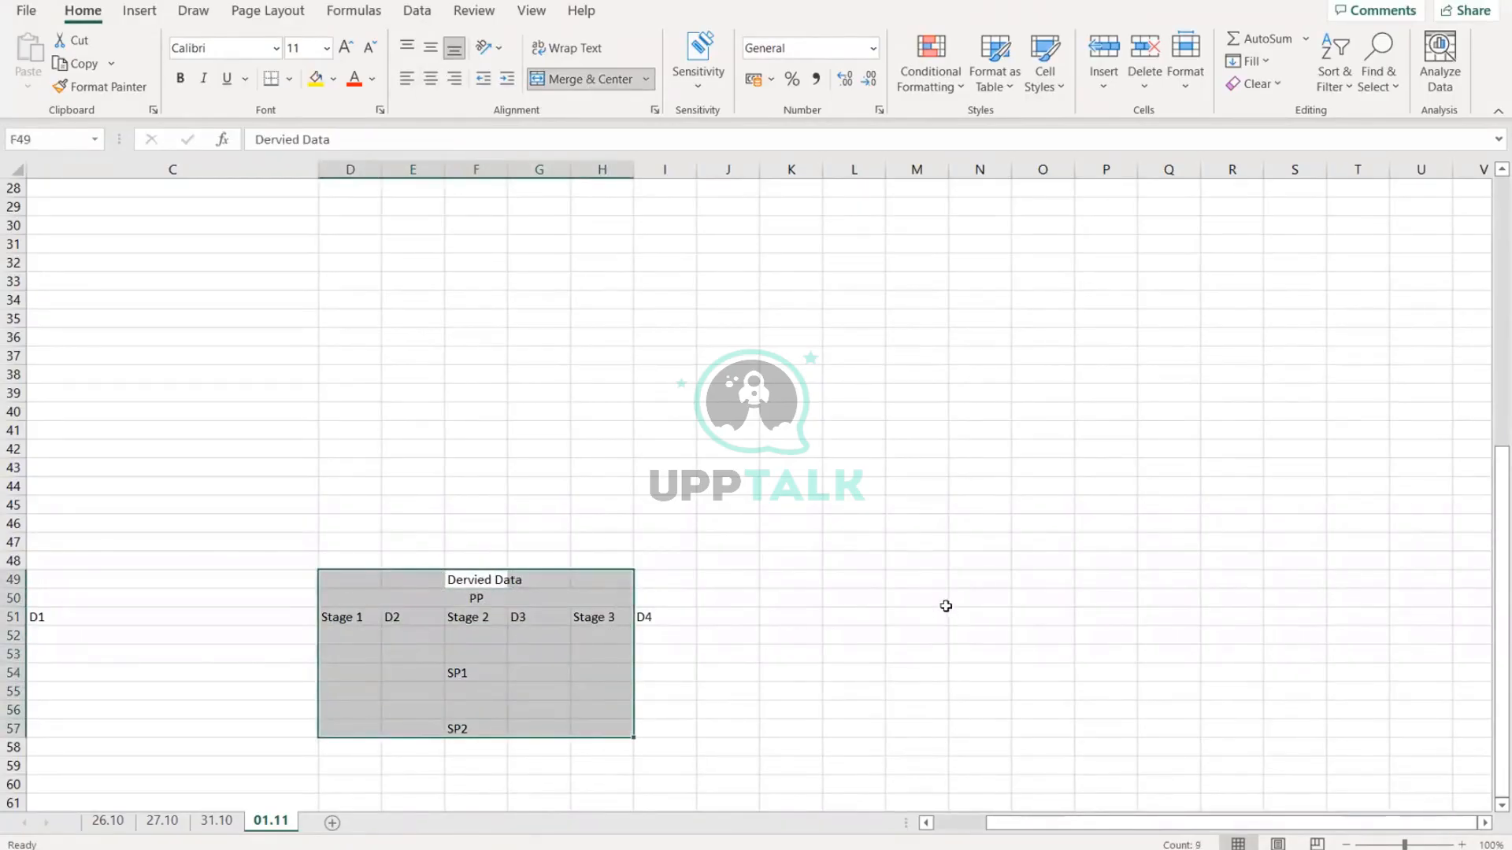
Step: Enter DD2 in cell M48, beyond the D4 entry
left_click(914, 566)
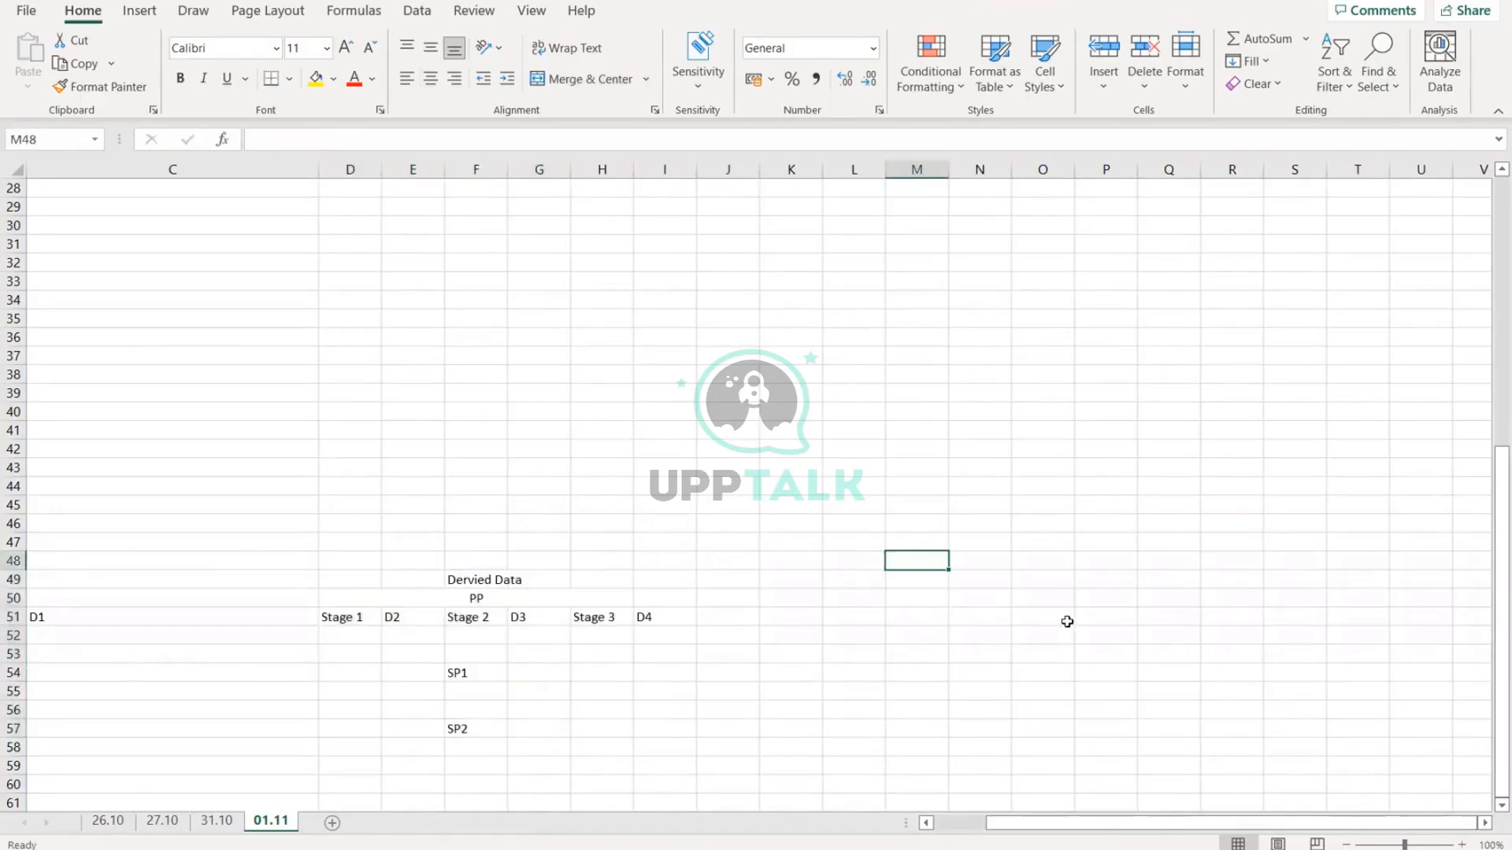
type("DD2")
key("Return")
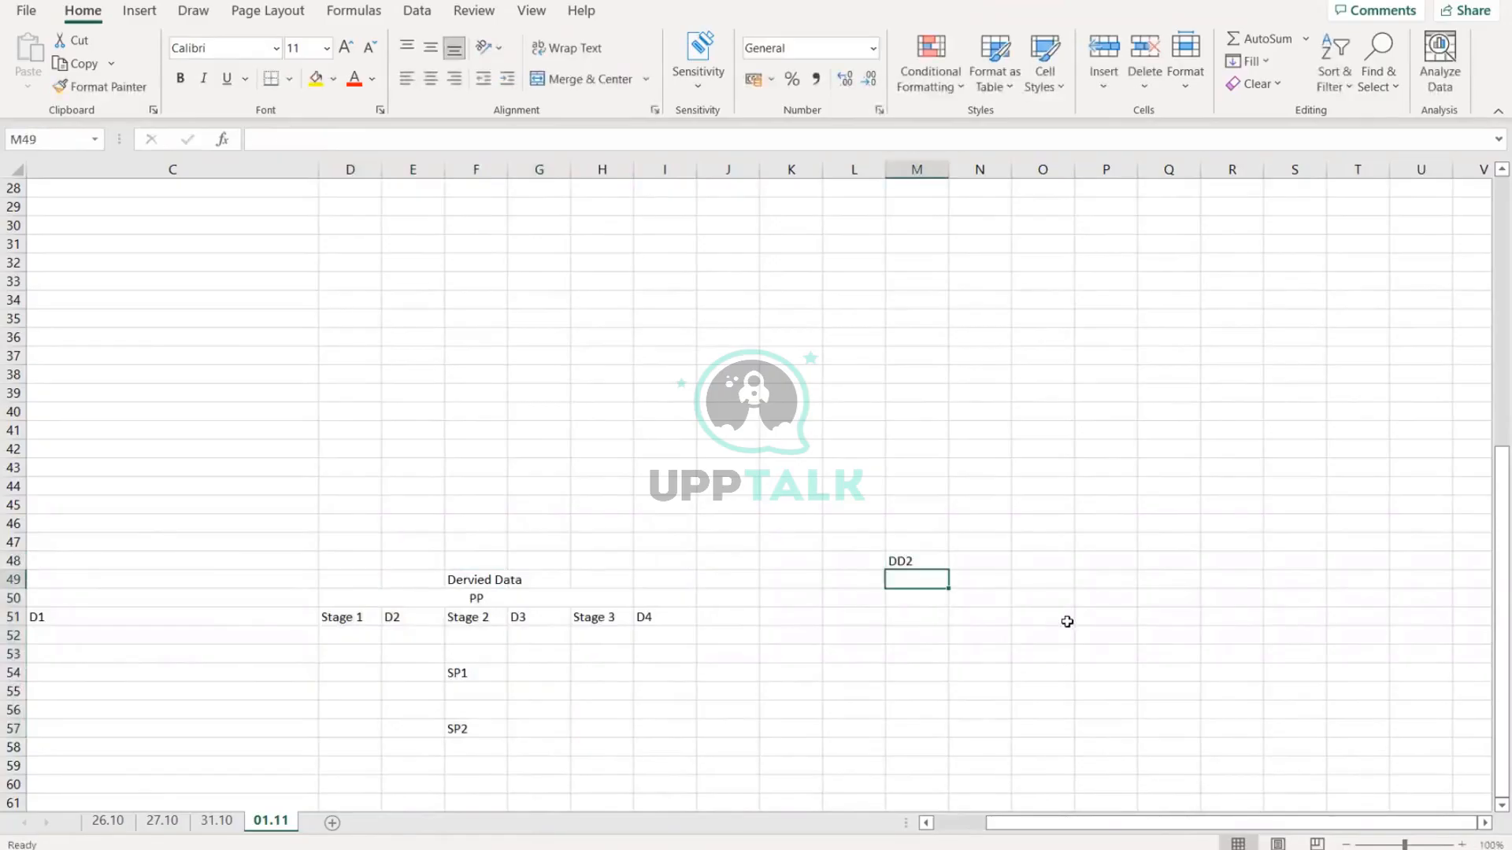
Step: Trace the flow from the Dervied Data label and the Stage 1 to Stage 3 row through D4 to DD2
left_click(470, 580)
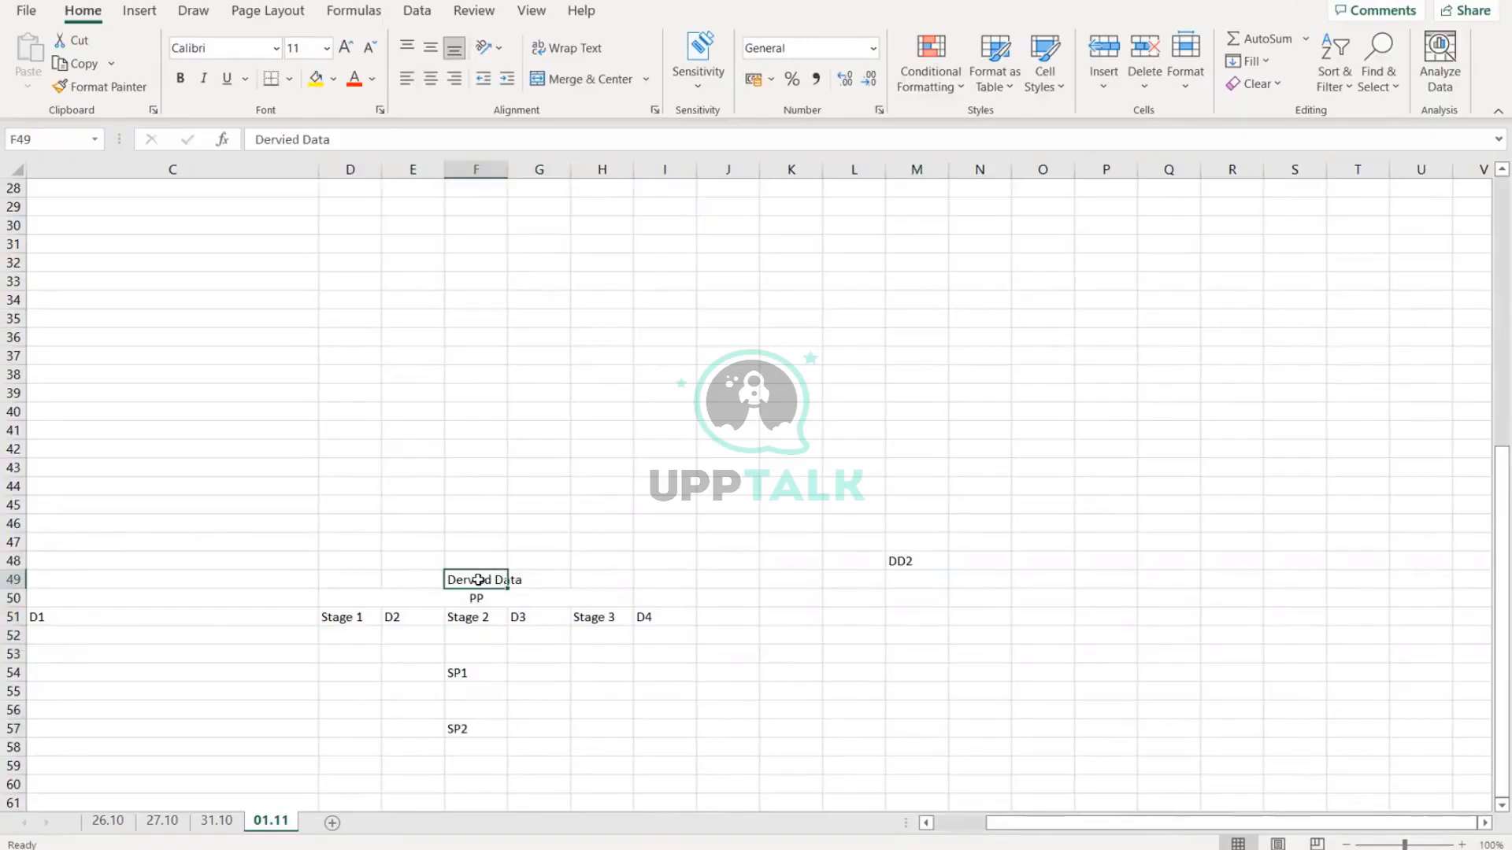
left_click(653, 617)
left_click_drag(350, 617, 622, 617)
left_click(494, 582)
left_click(660, 623)
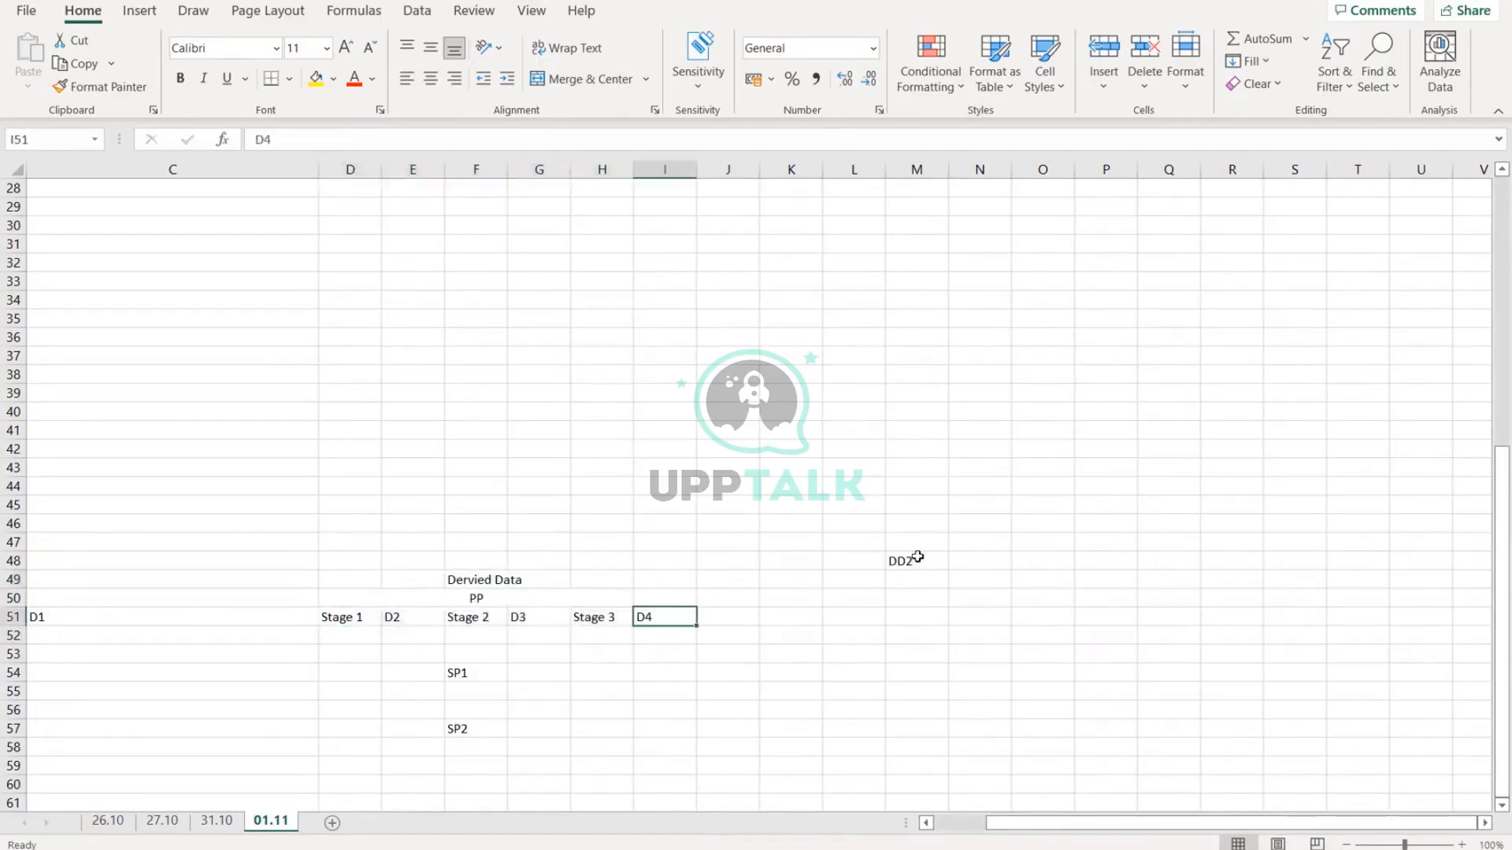
left_click(914, 559)
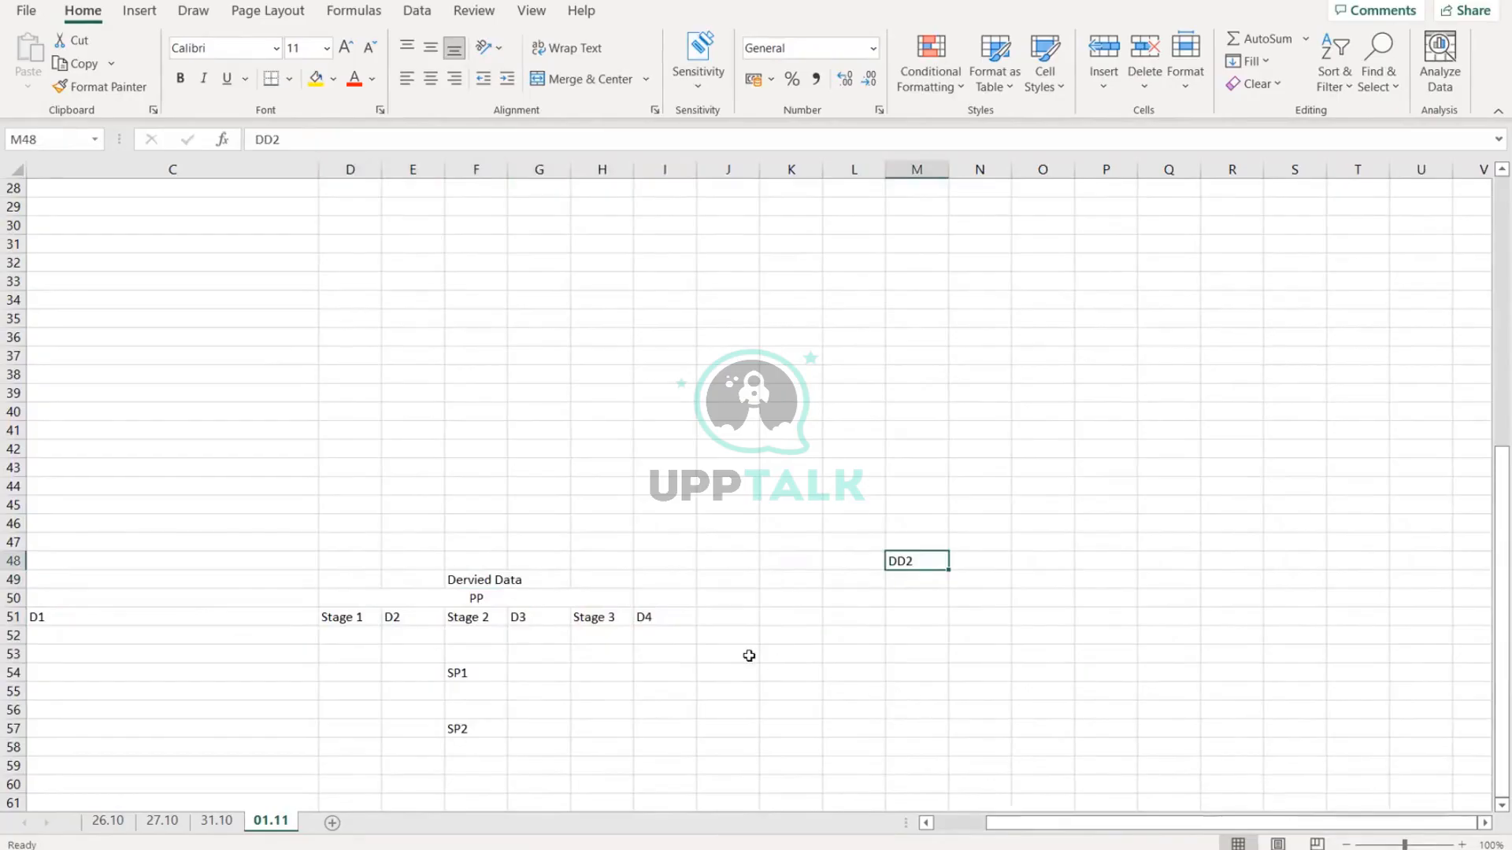
key("Left")
key("Left")
key("Left")
key("Left")
key("Left")
key("Left")
key("Left")
key("Left")
key("Left")
key("Left")
key("Left")
key("Left")
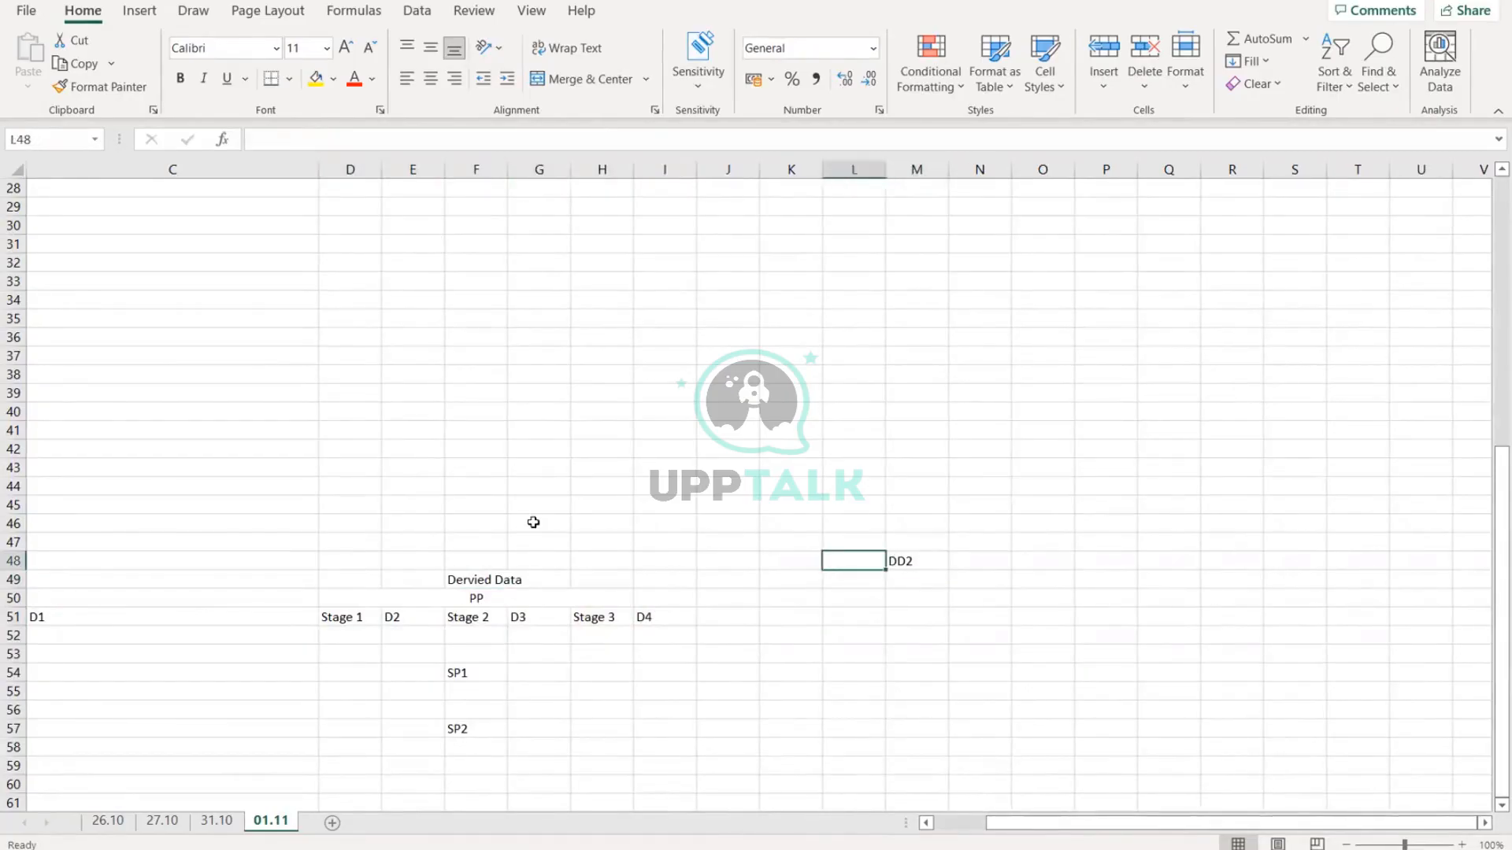
scroll(533, 522, "up", 5)
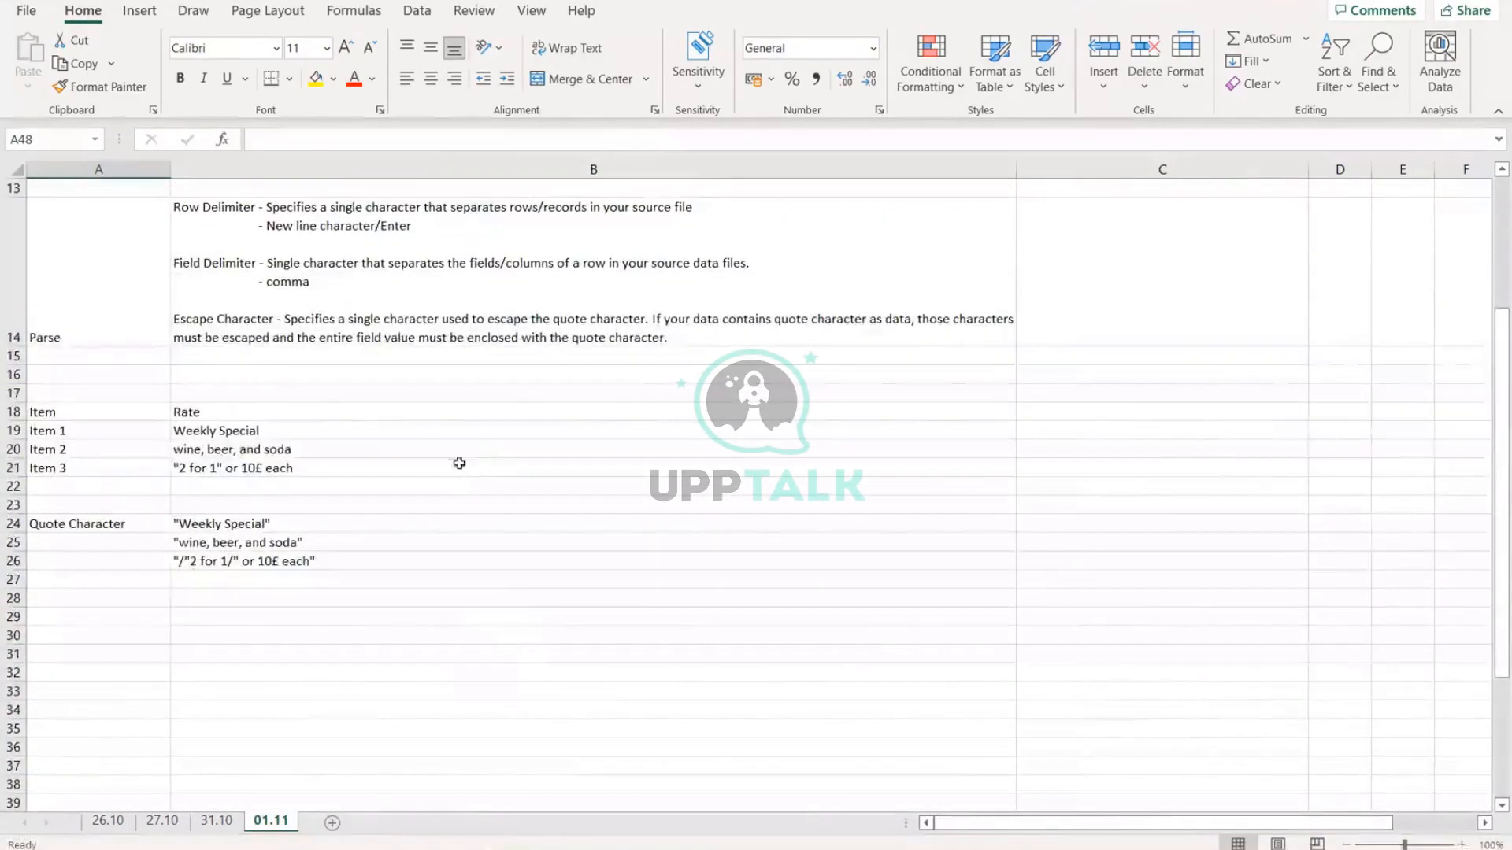
left_click(692, 344)
double_click(700, 347)
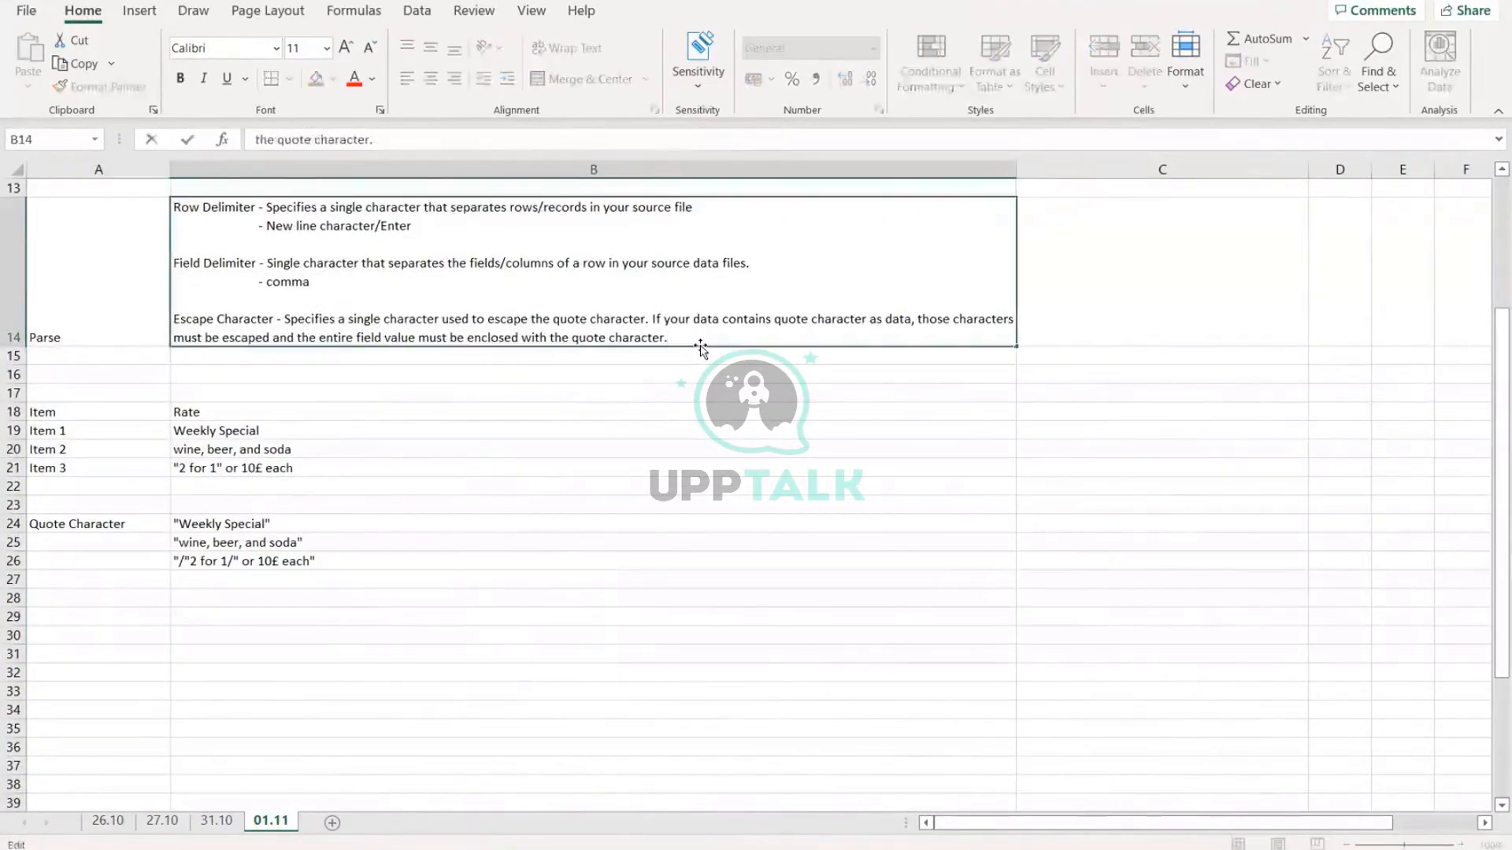
key("alt+Return")
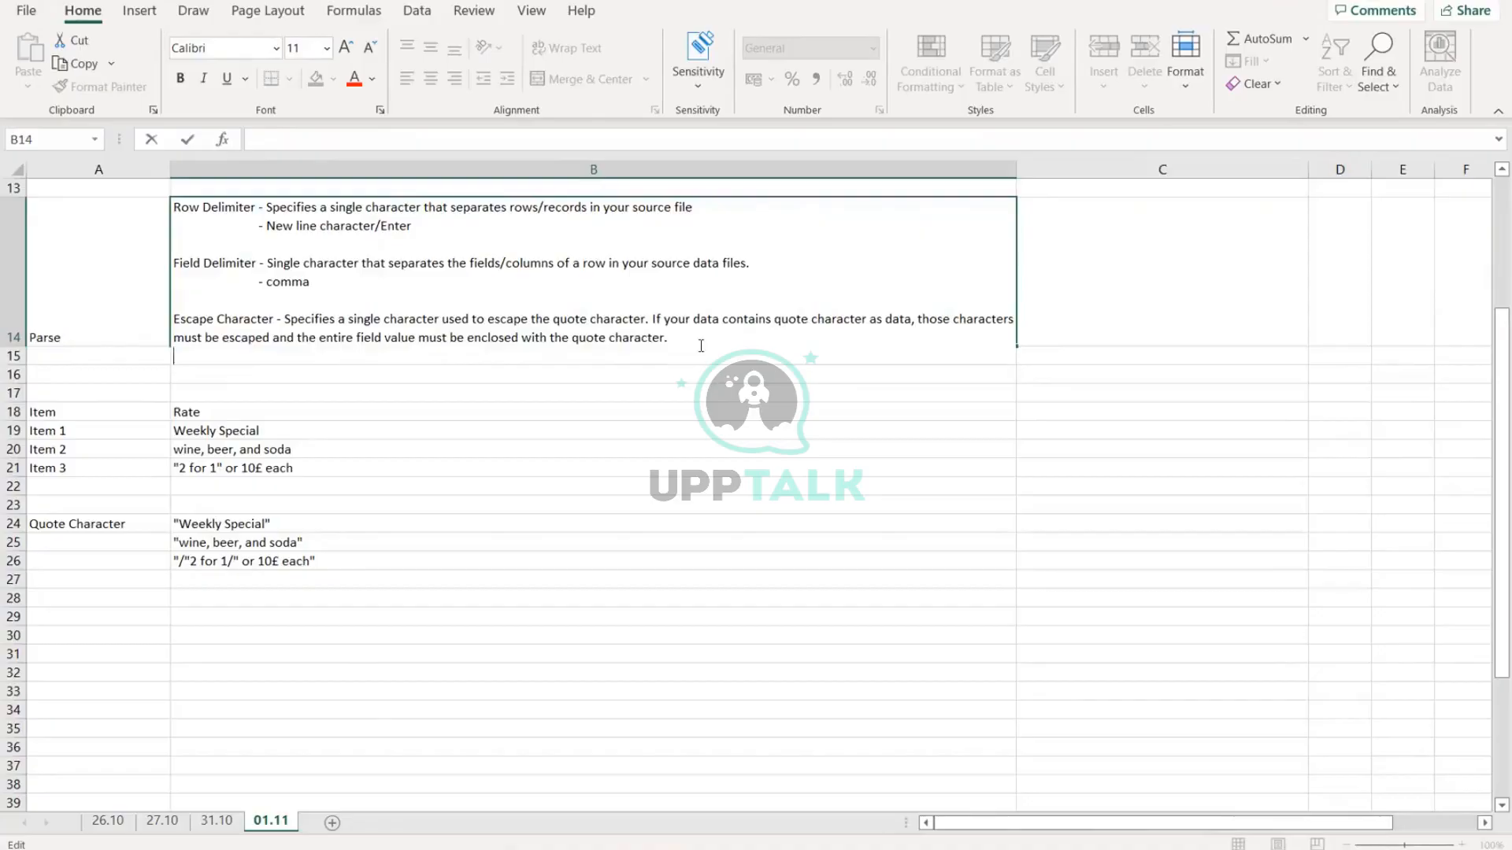
key("BackSpace")
key("Return")
Step: Append to B9: "STages listed after the first stage in a pipeline takes the output of the previous stages as the input of the current stage."
scroll(541, 452, "up", 2)
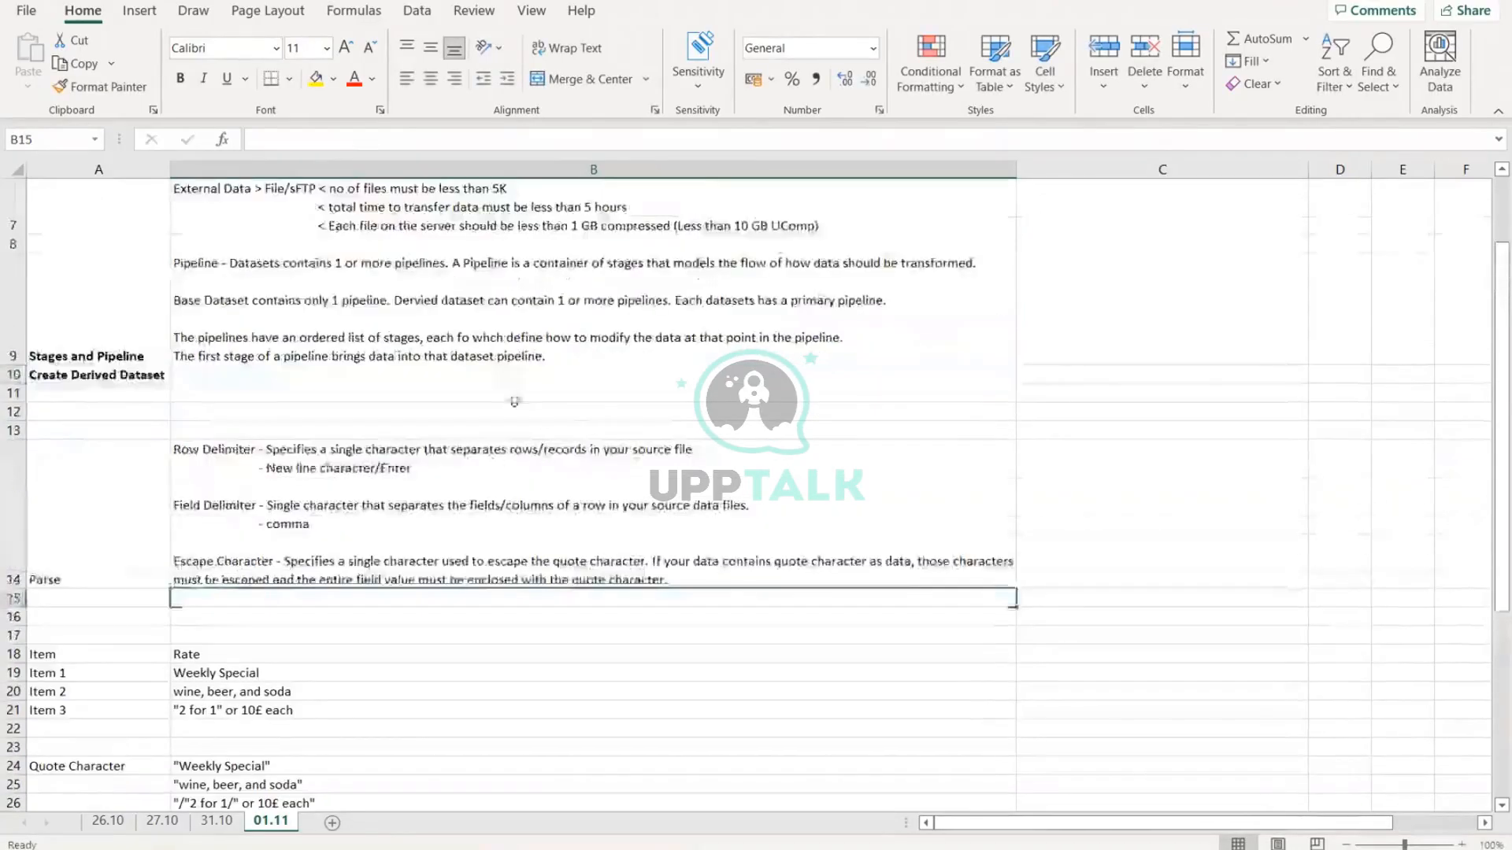
double_click(545, 356)
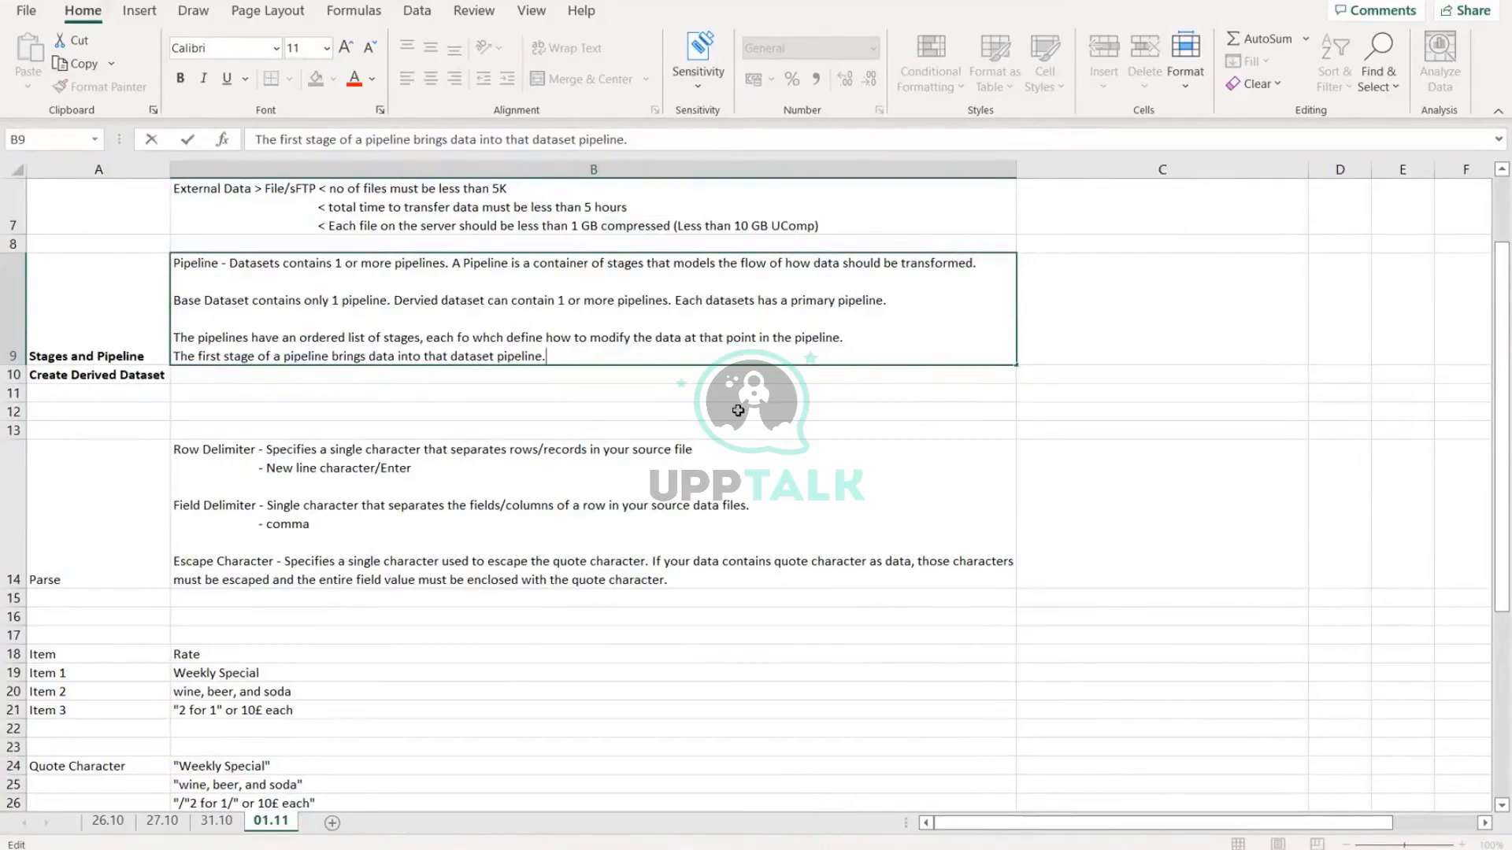
type("STages listed")
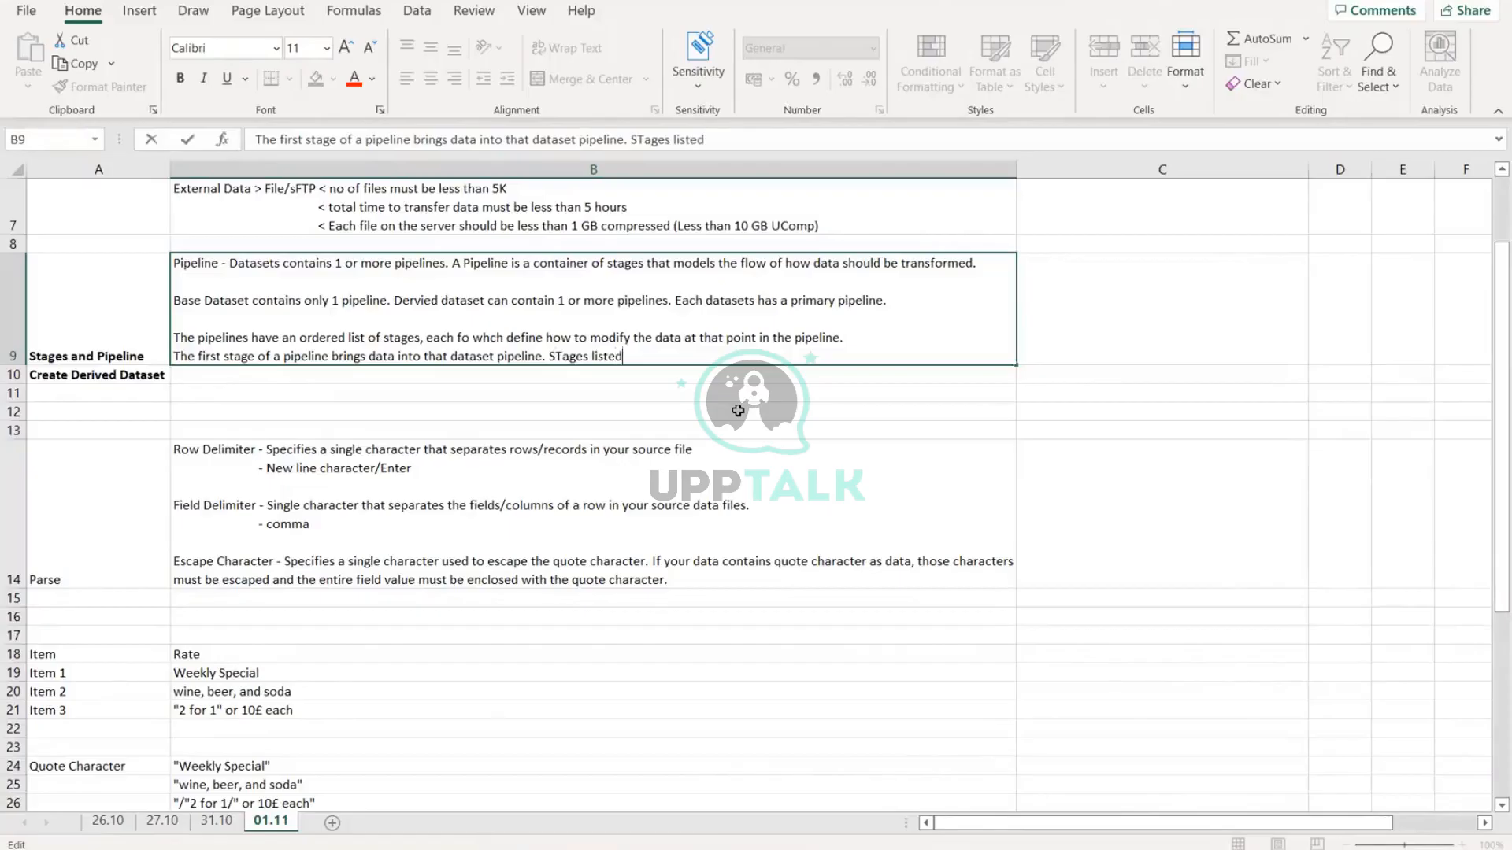
type(" after the first stage ")
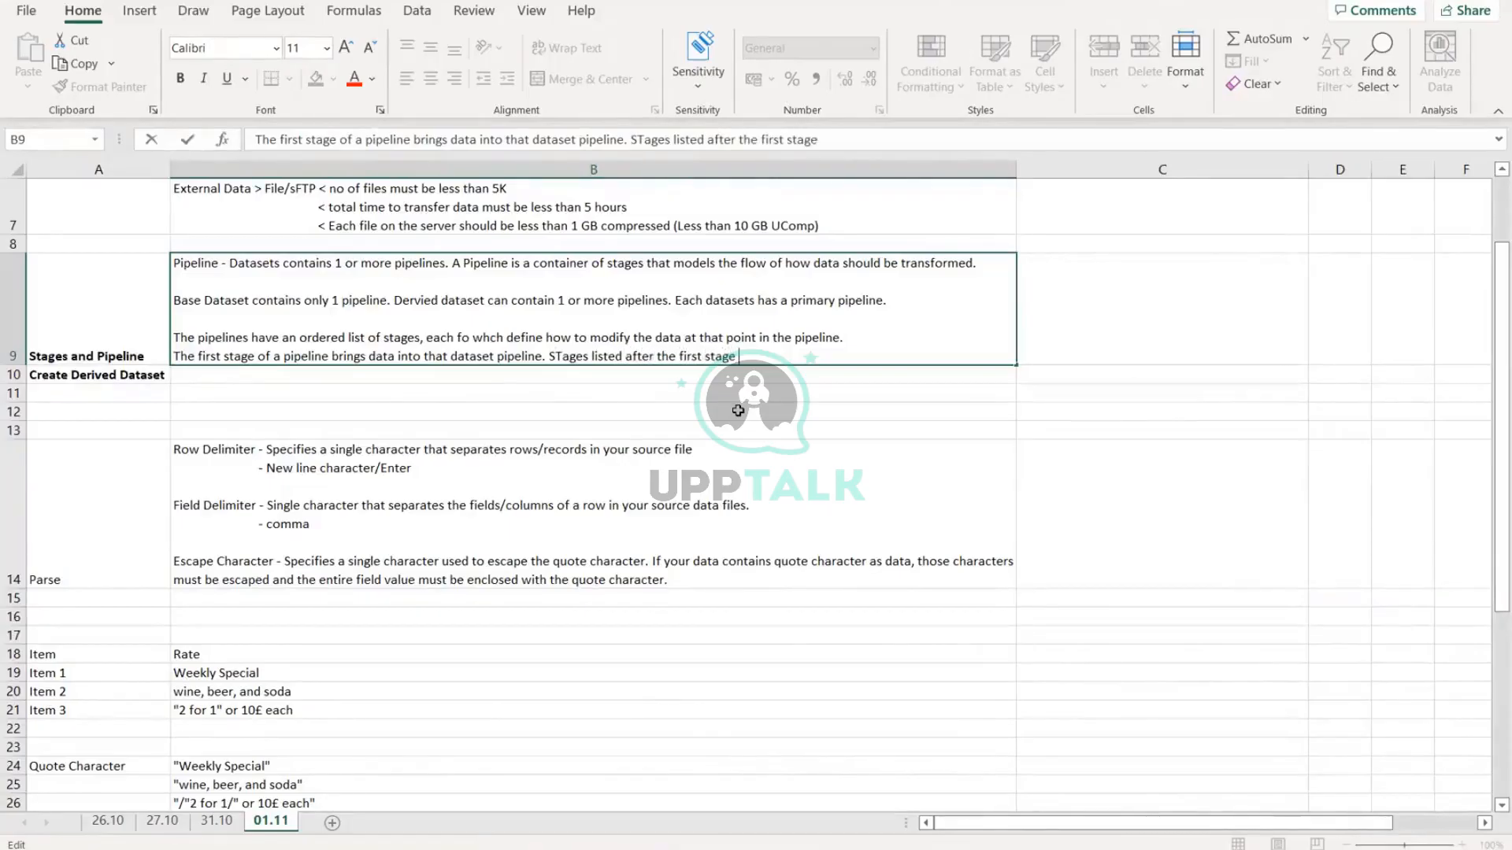
type("in a pipeline ")
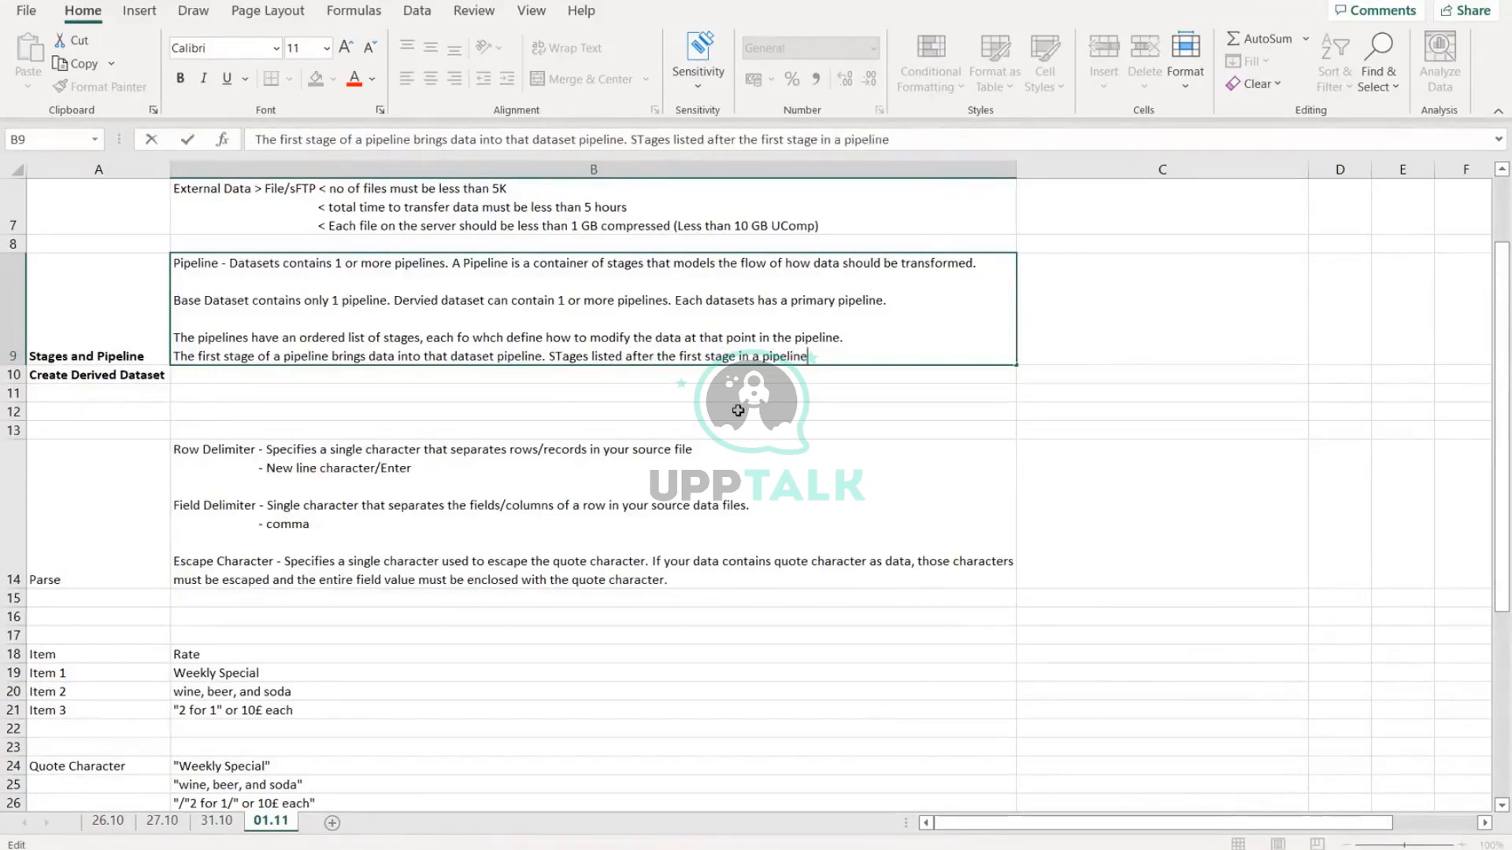
type("takes the output of th")
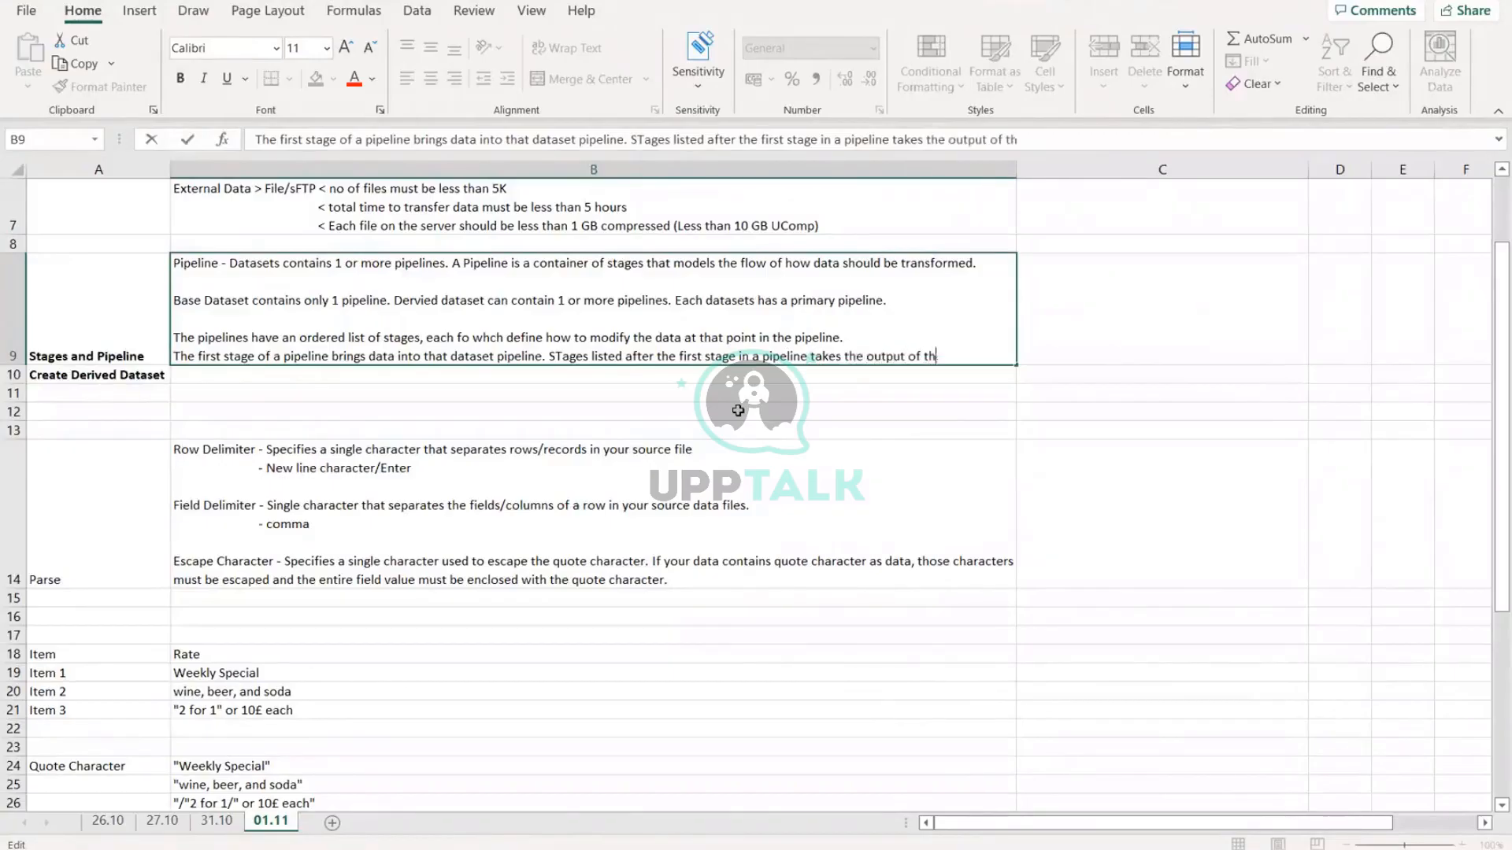
type("e previous stages")
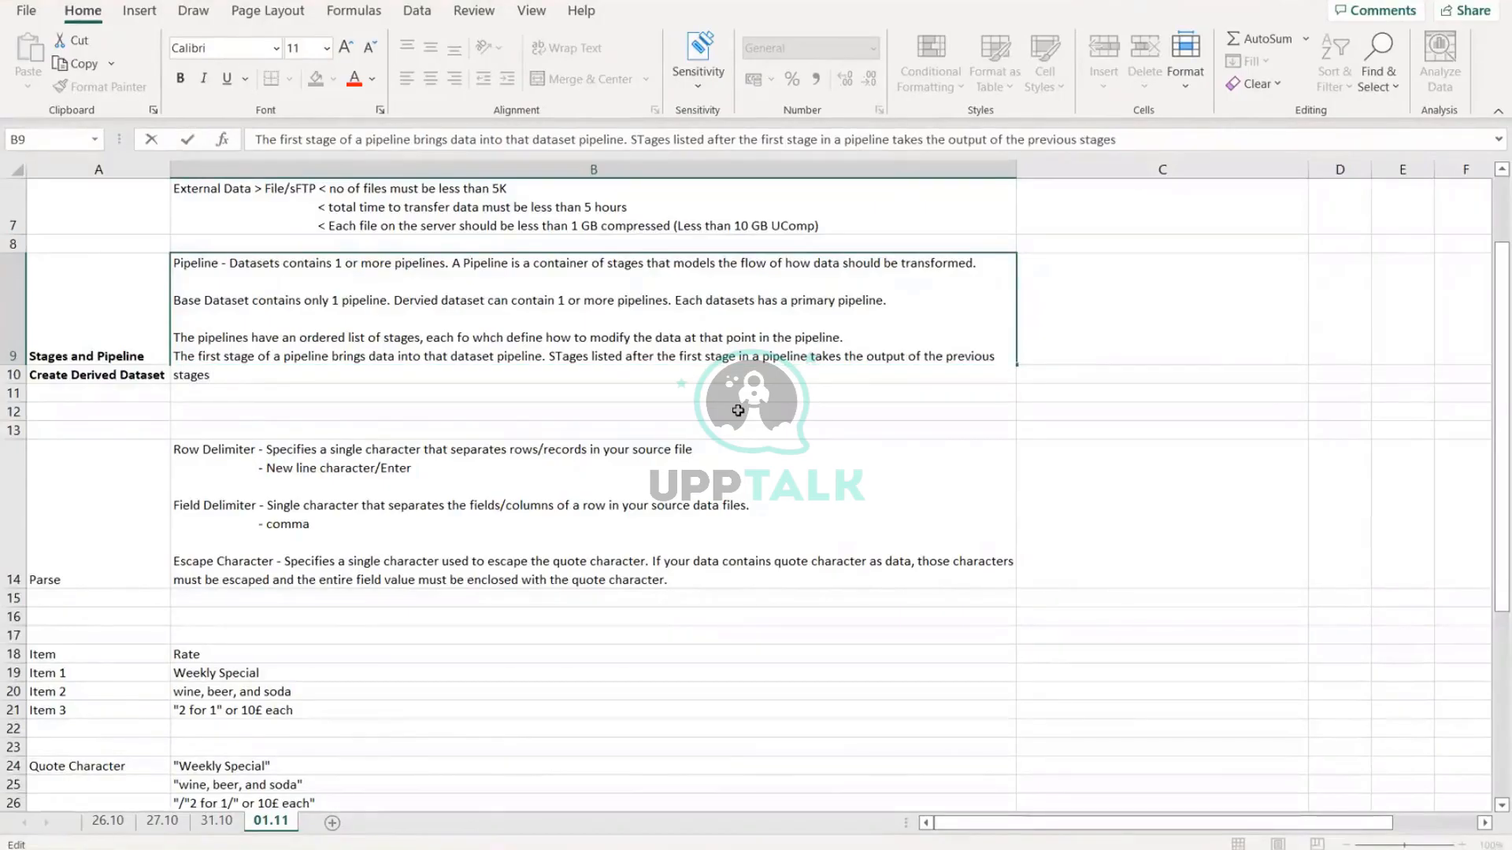
type(" as the input of the curre")
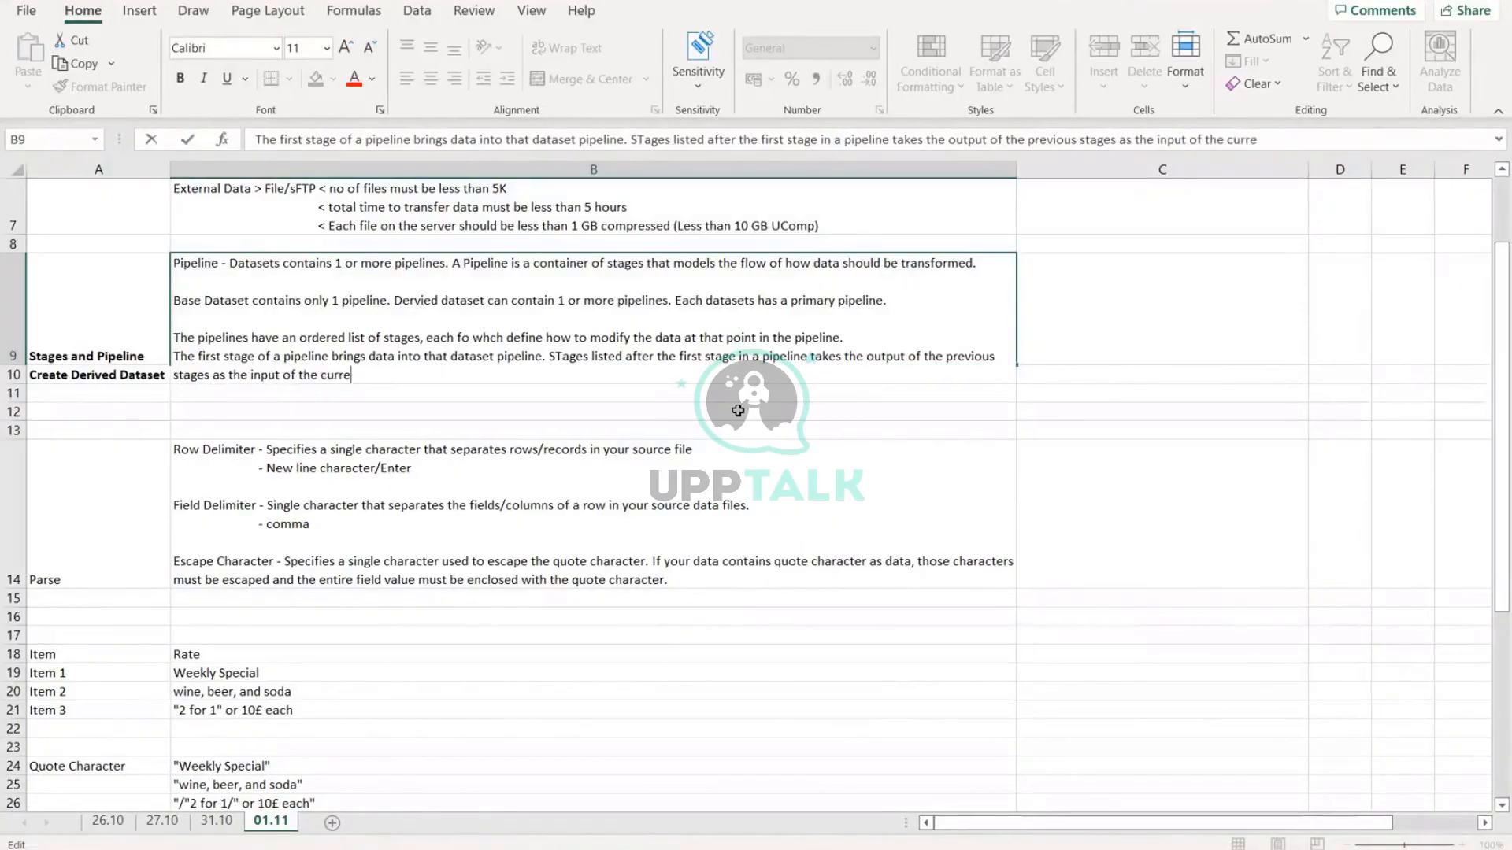
type("nt stage.")
key("Return")
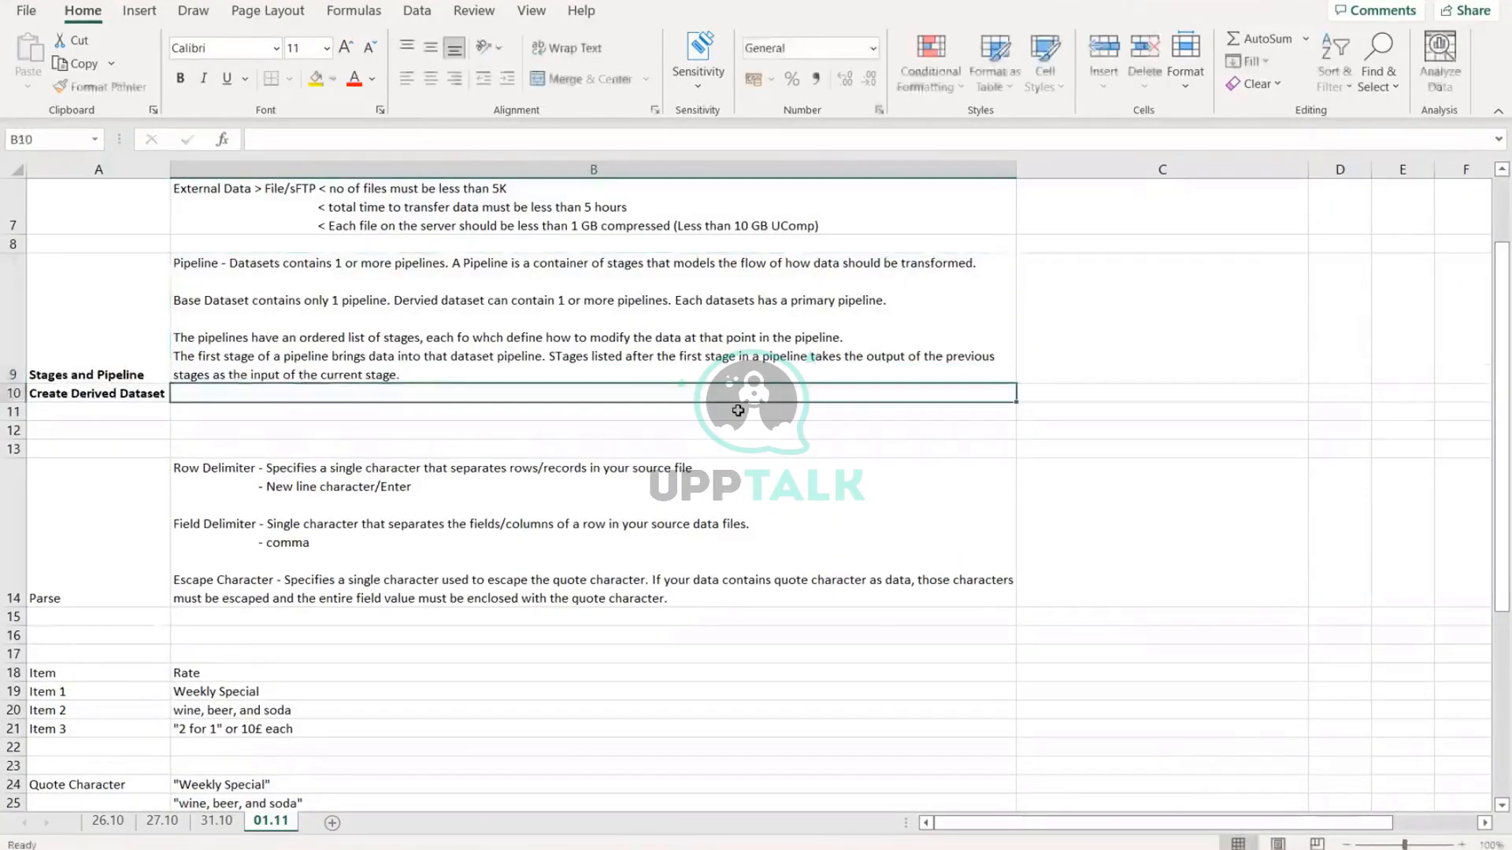
Step: Add a new line at the end of cell B9: "The last stage of any pipeline is the output of that pipeline."
double_click(646, 369)
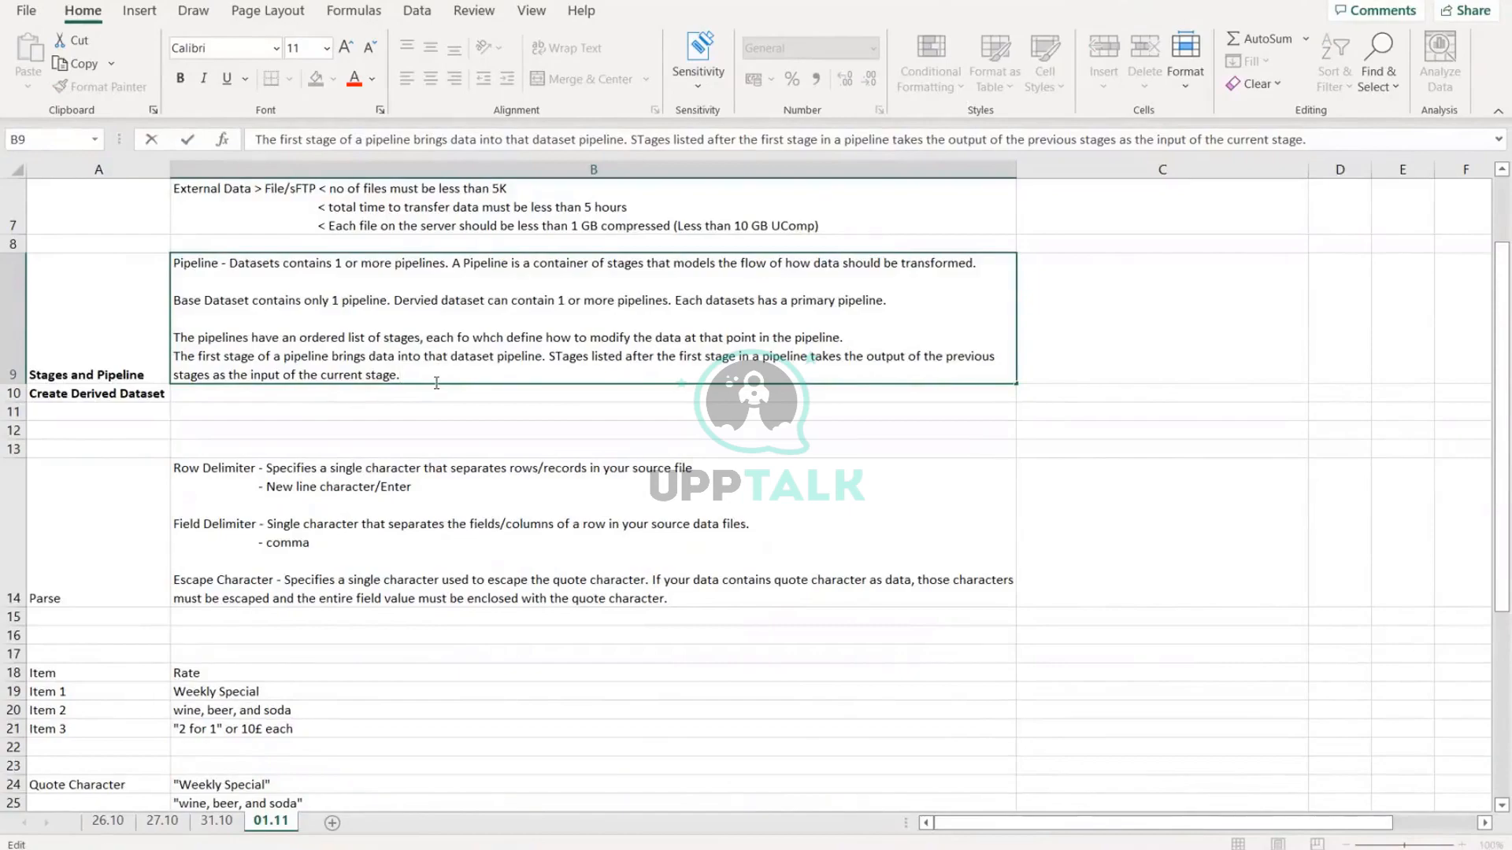
type("The")
key("BackSpace")
key("BackSpace")
key("BackSpace")
key("alt+Return")
type("The ")
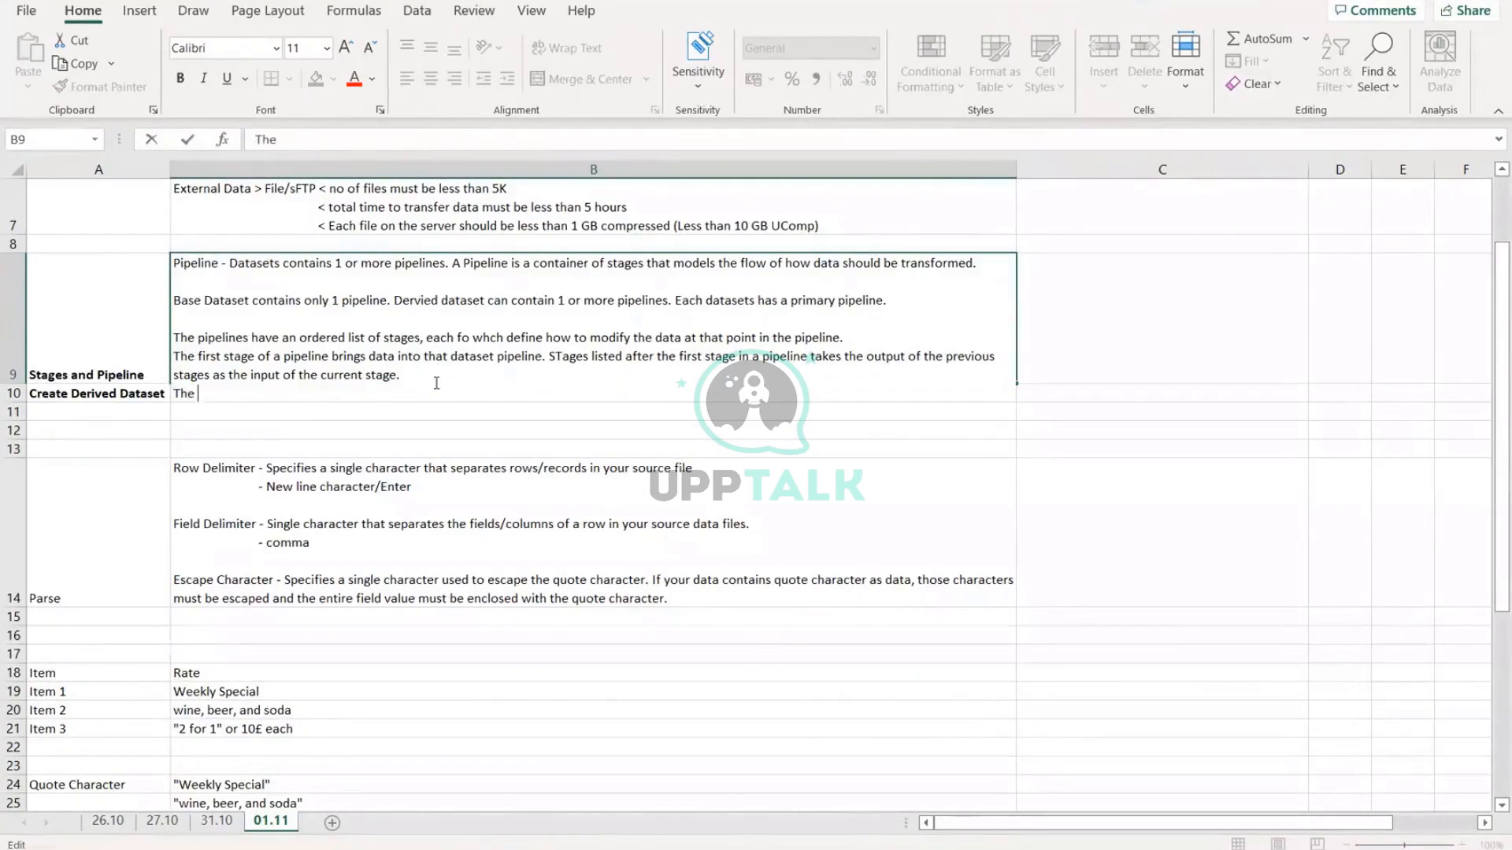
type("la")
key("BackSpace")
key("BackSpace")
type("last stage of any ")
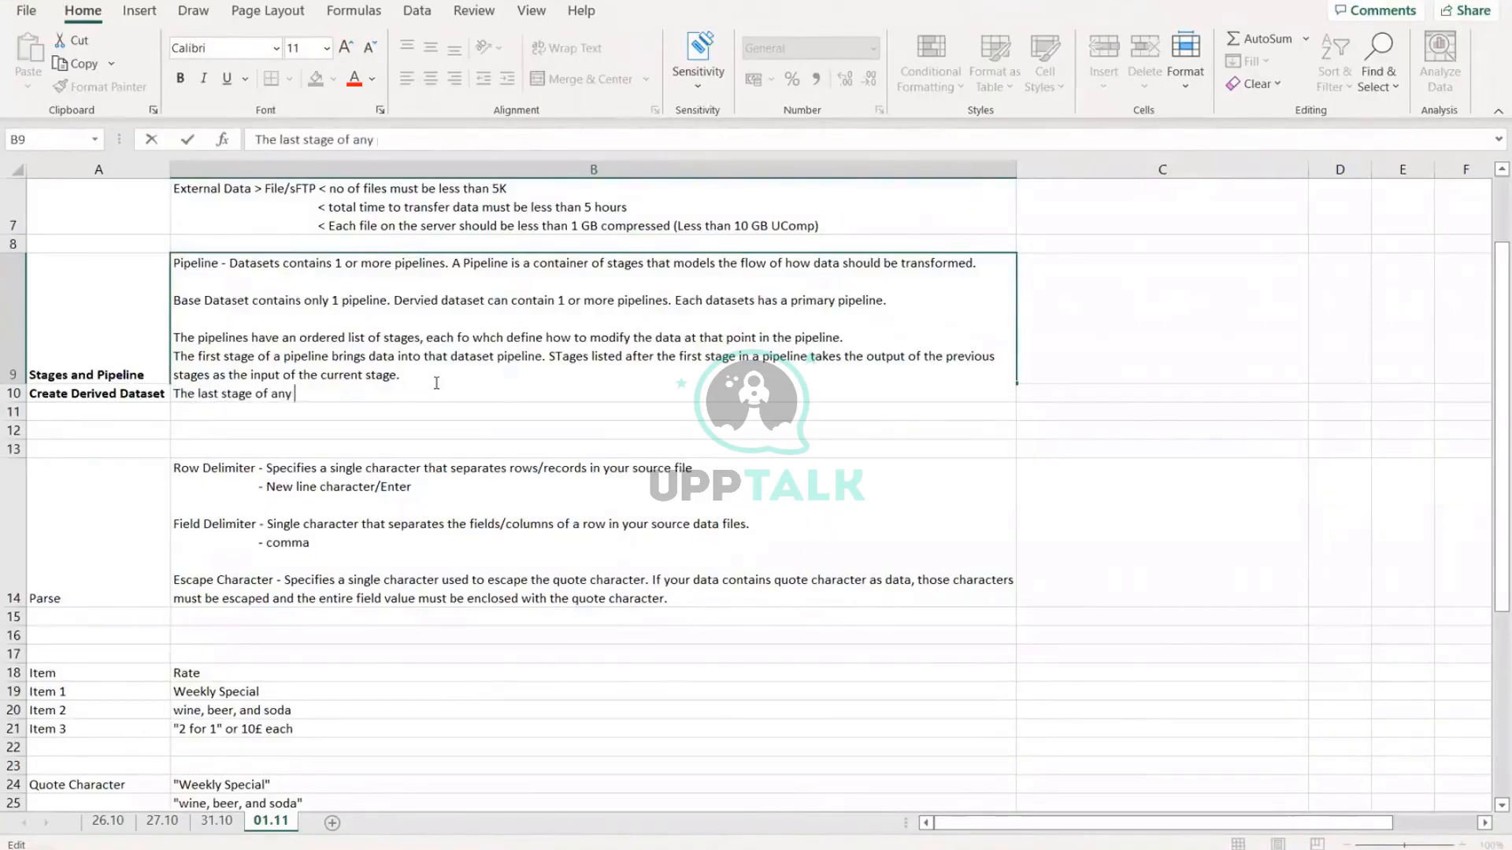
type("pipelines is th")
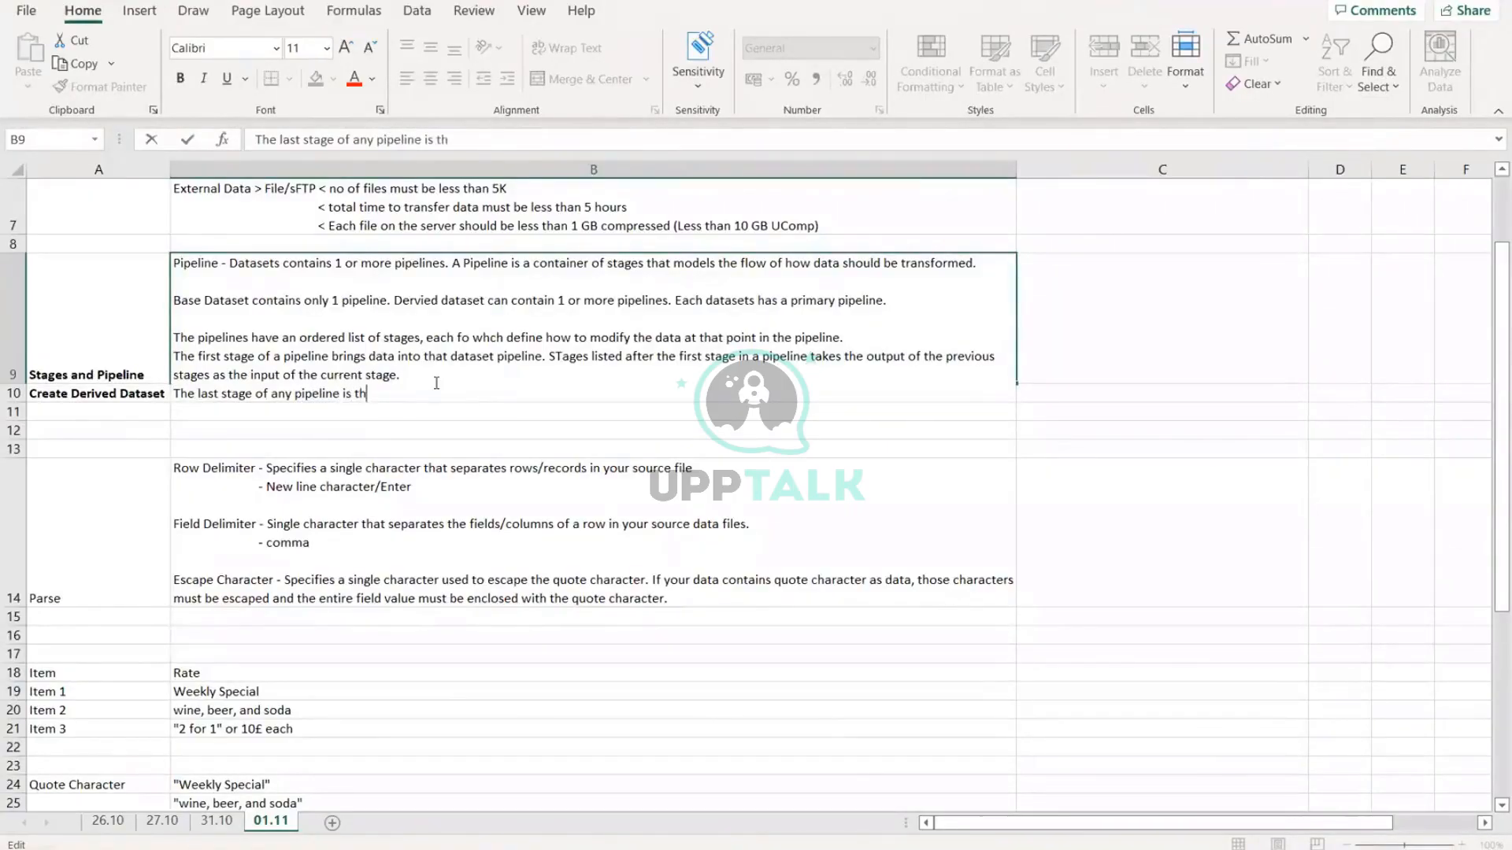
type("e output of that pipeline")
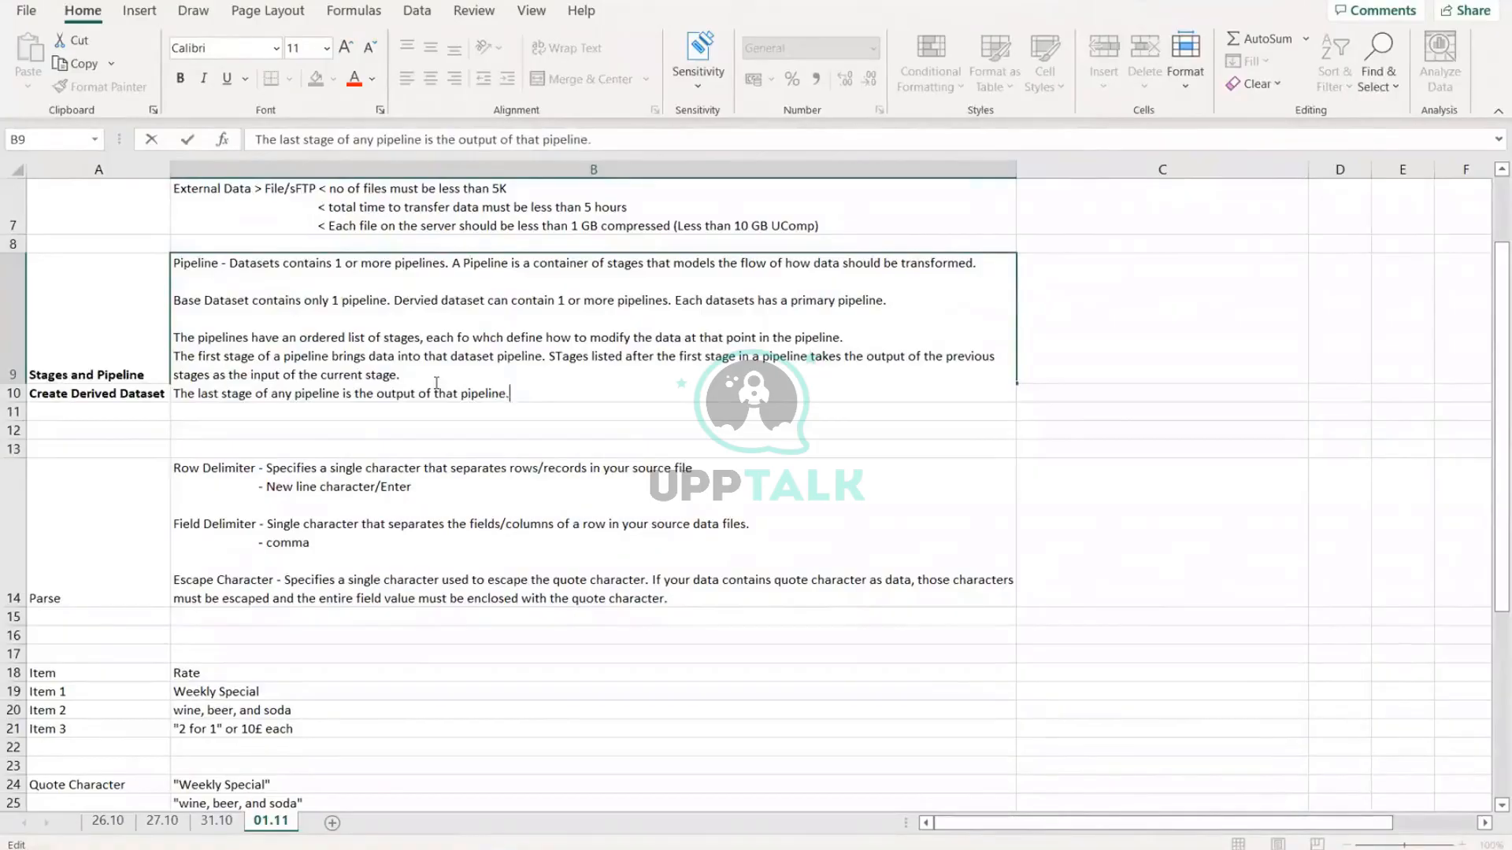
Step: Append "The outpue of the primary pipeline is the output of the entire dataset." to the last line of the Stages and Pipeline note
type(". ")
type("he")
key("BackSpace")
key("BackSpace")
type("The outpue of th")
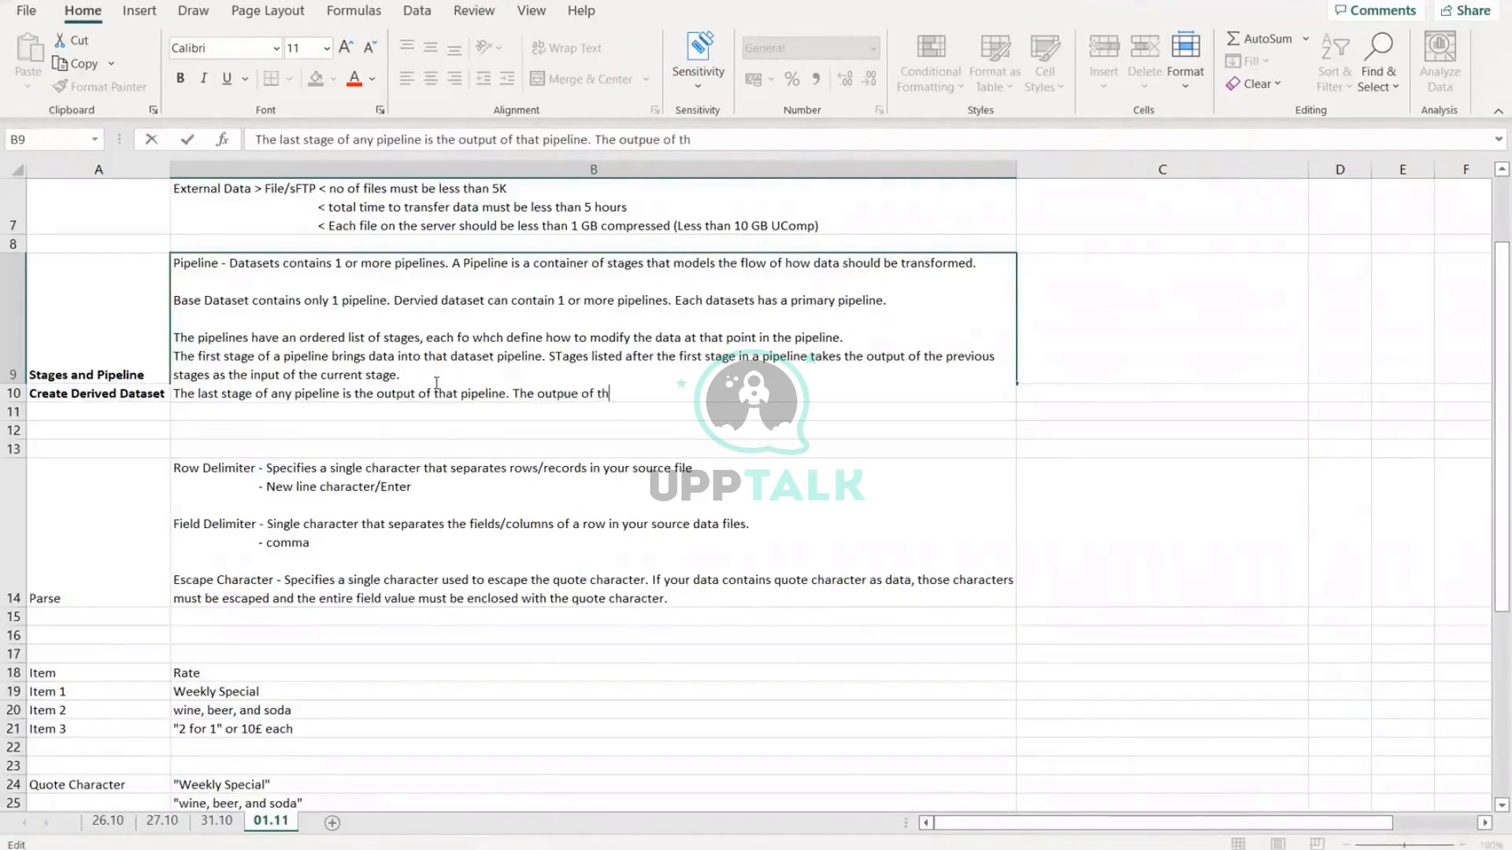
type("e primary pipeline is t")
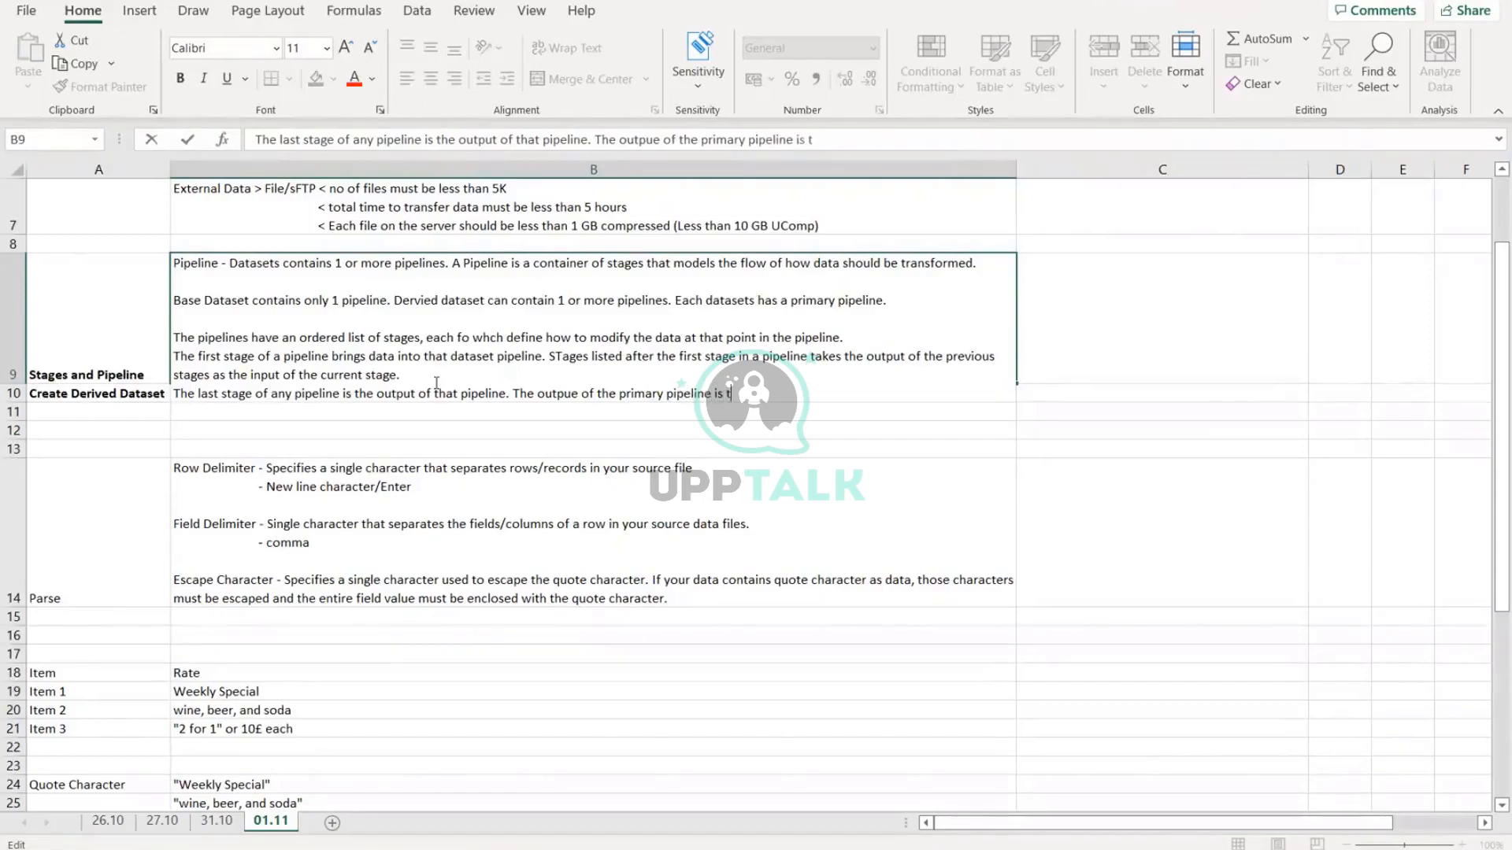
type("he output of the enti")
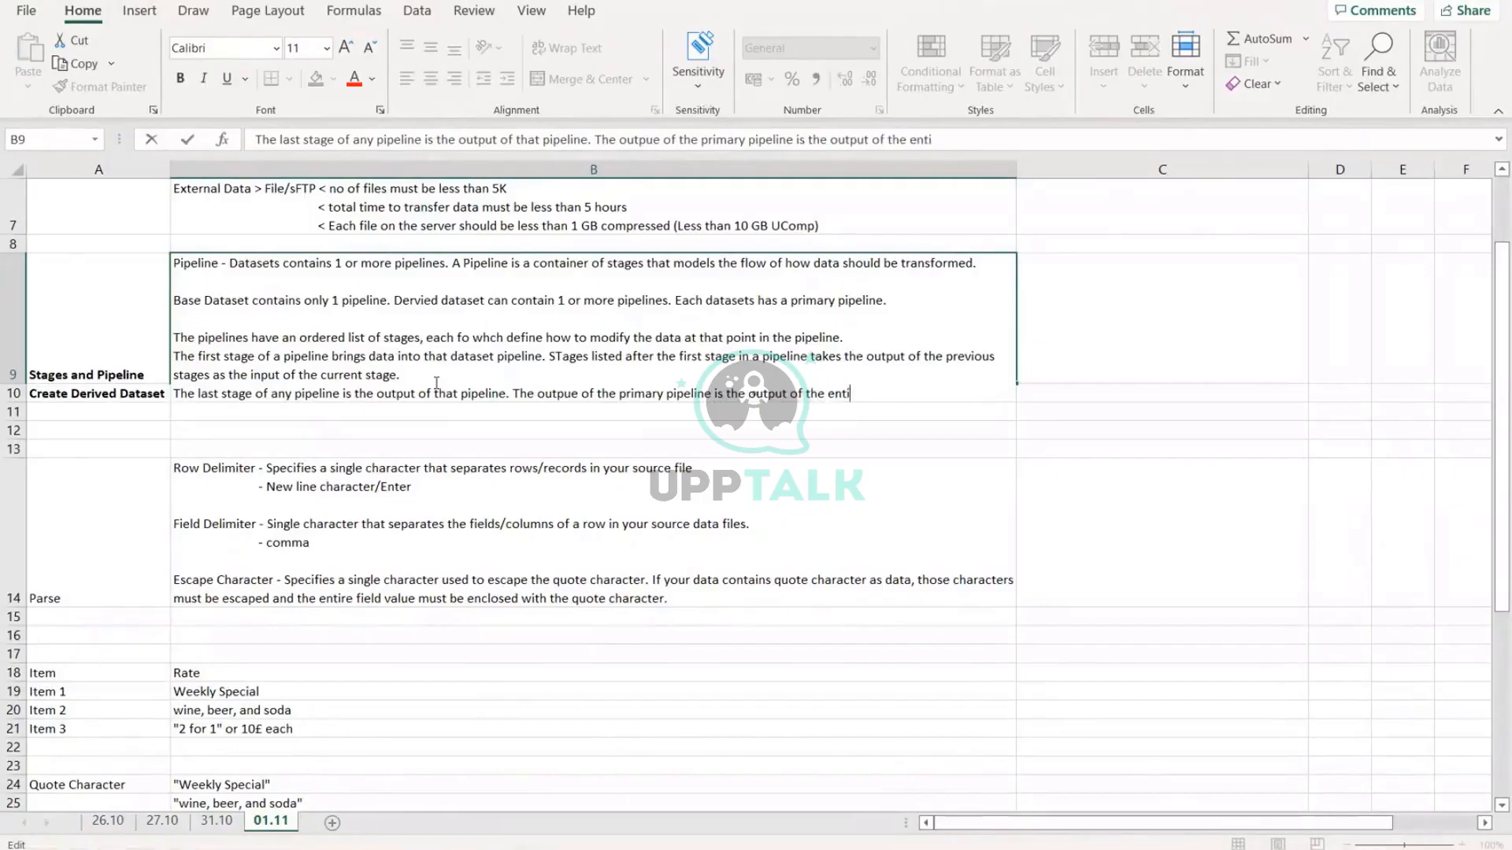
type("re dataset.")
scroll(1347, 600, "down", 6)
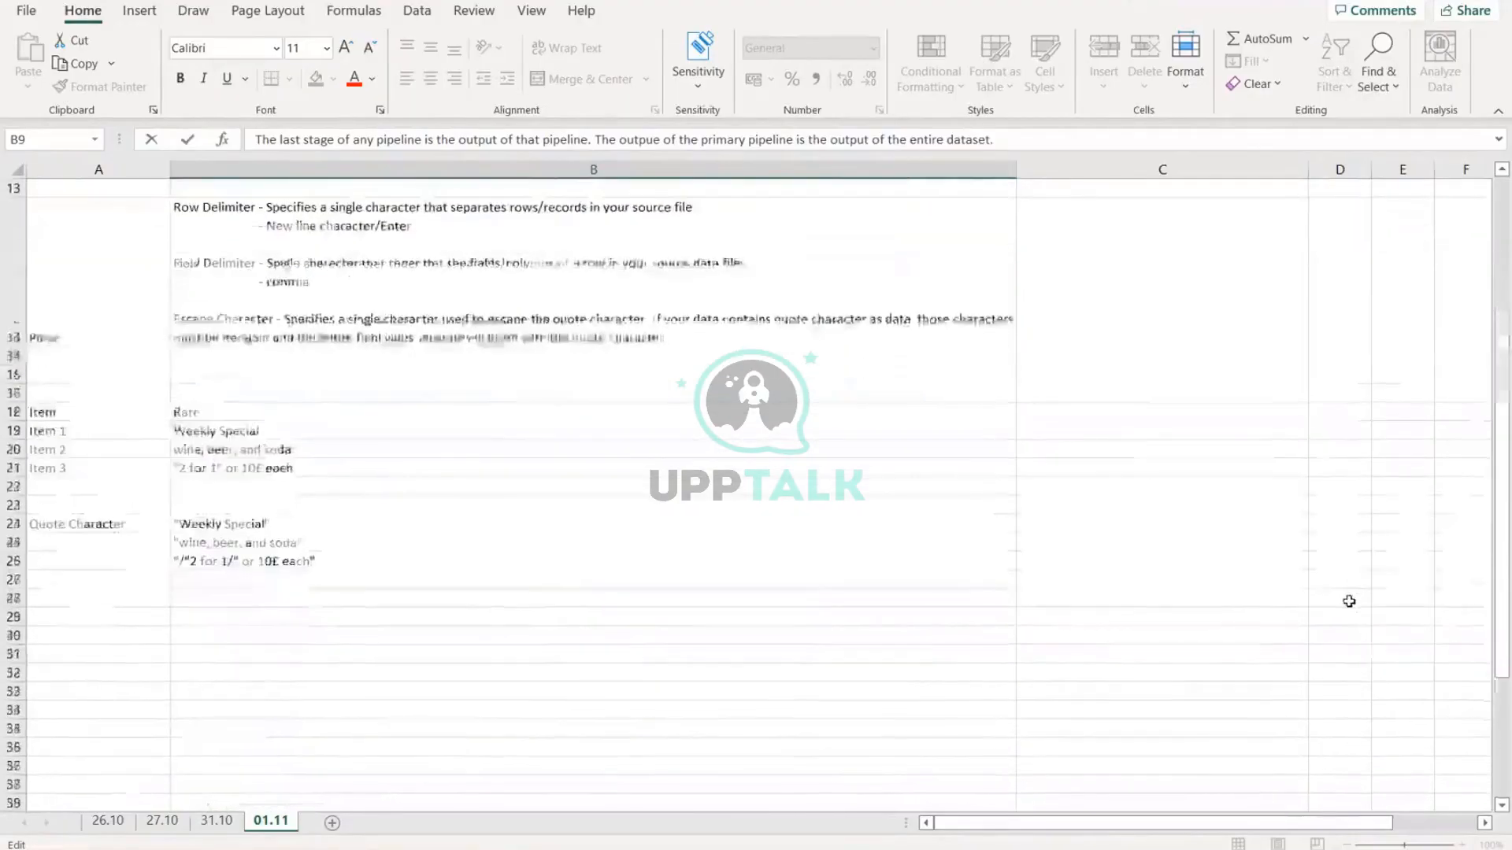
left_click(1451, 641)
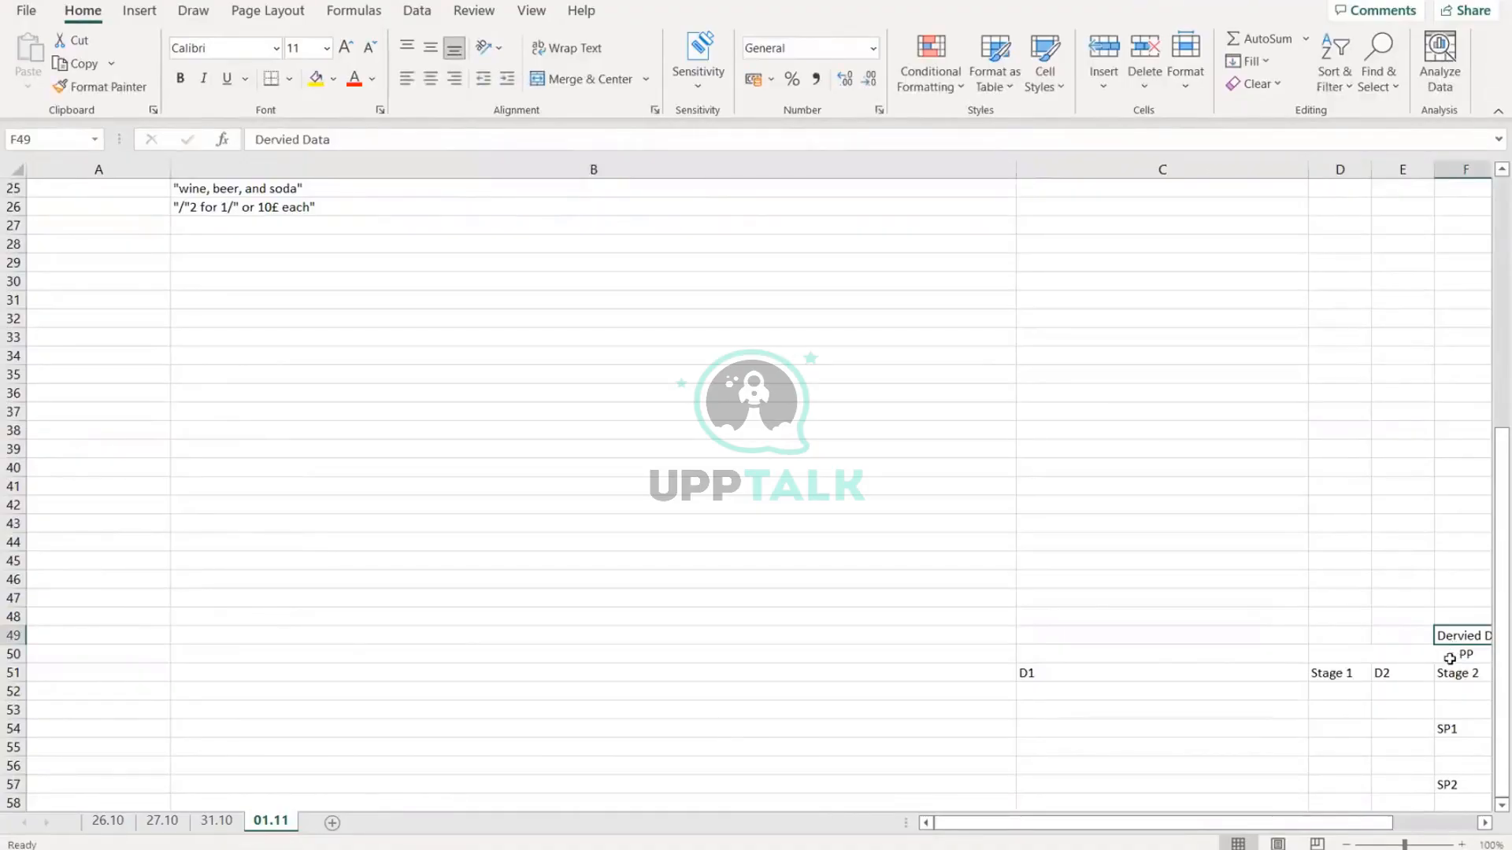
Step: Review how D4 relates to the Dervied Data, PP and stage rows in the process diagram
key("Right")
key("Right")
key("Right")
key("Right")
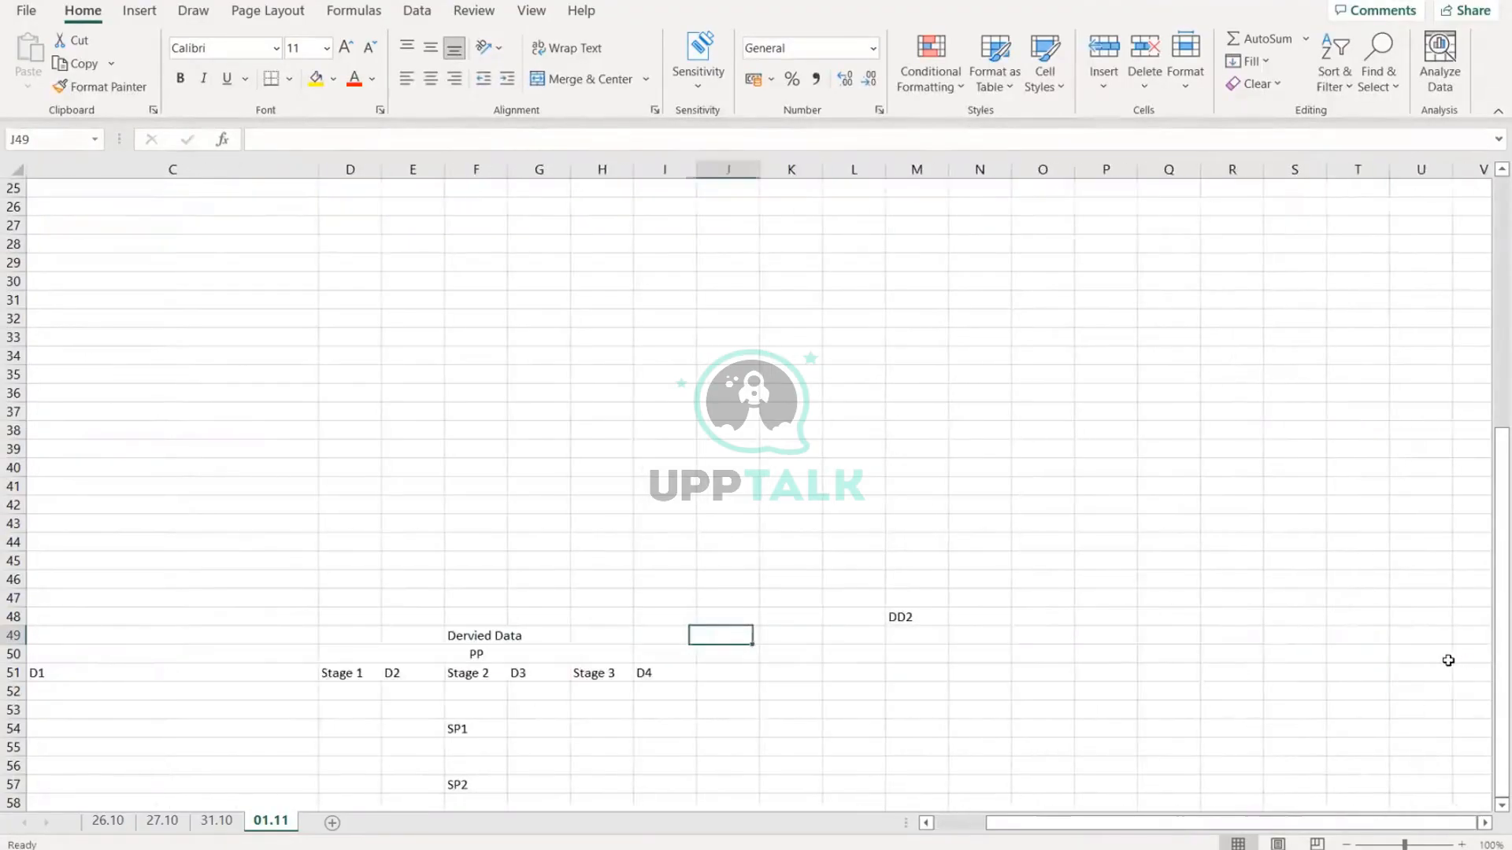
left_click(644, 673)
left_click_drag(489, 635, 497, 670)
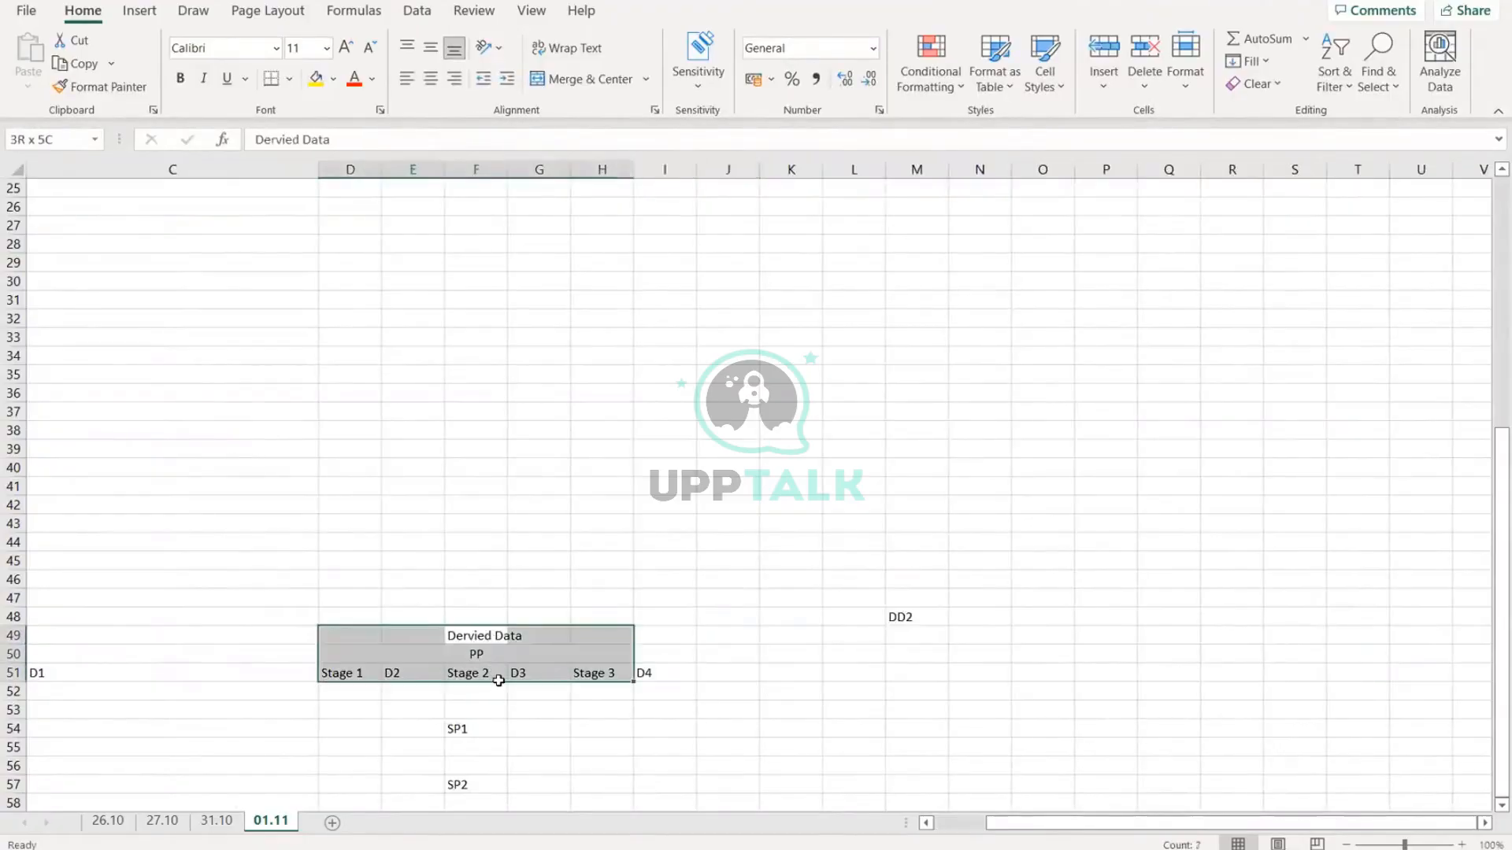
Step: Append "Therefore when you publish a dataset, the output of the Primary pipeline" to the end of the Parse note in B14
left_click(652, 675)
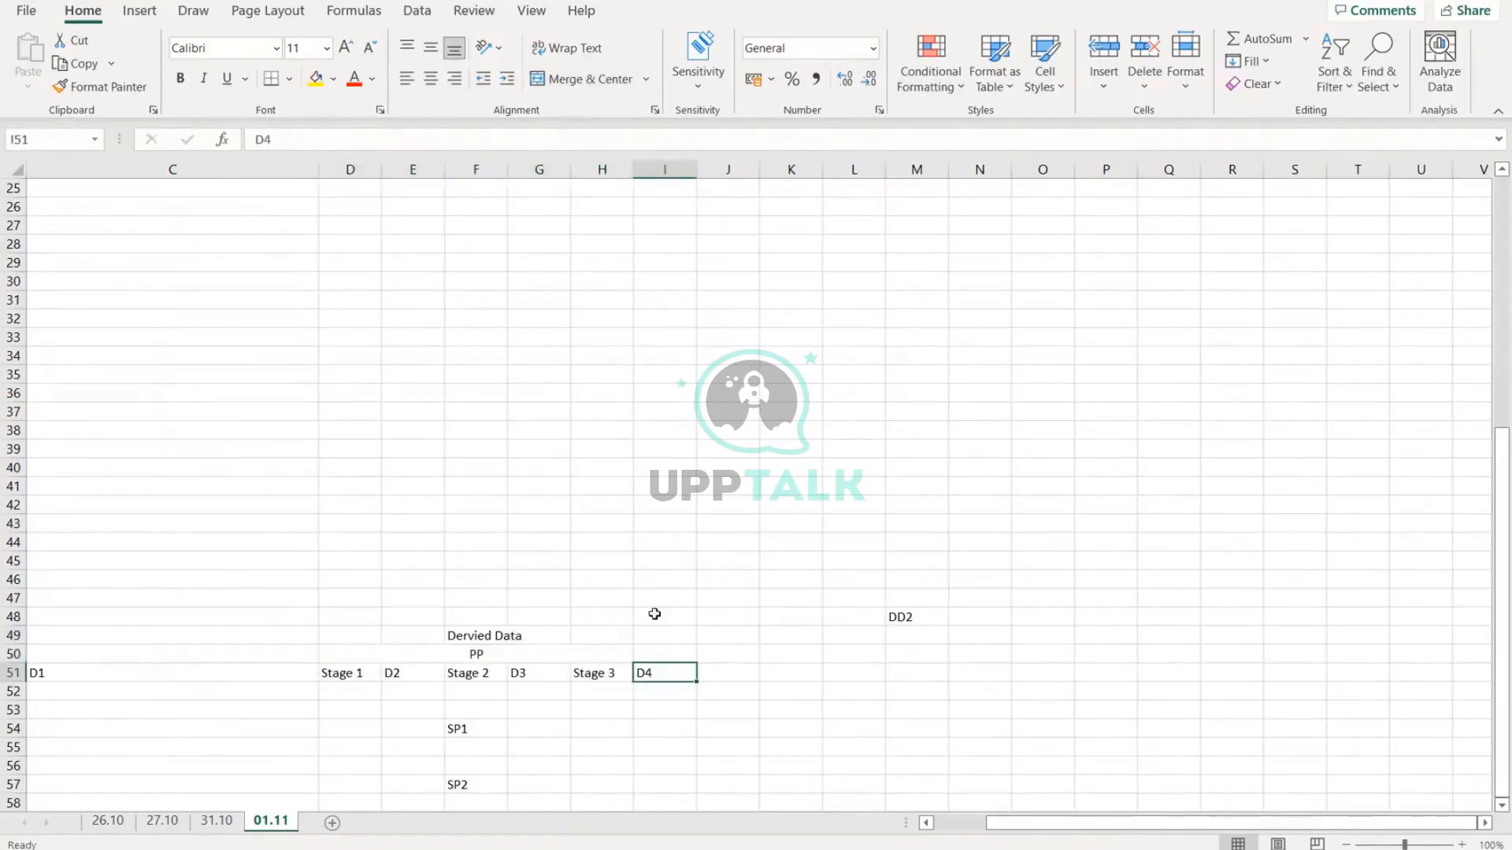
scroll(655, 614, "up", 4)
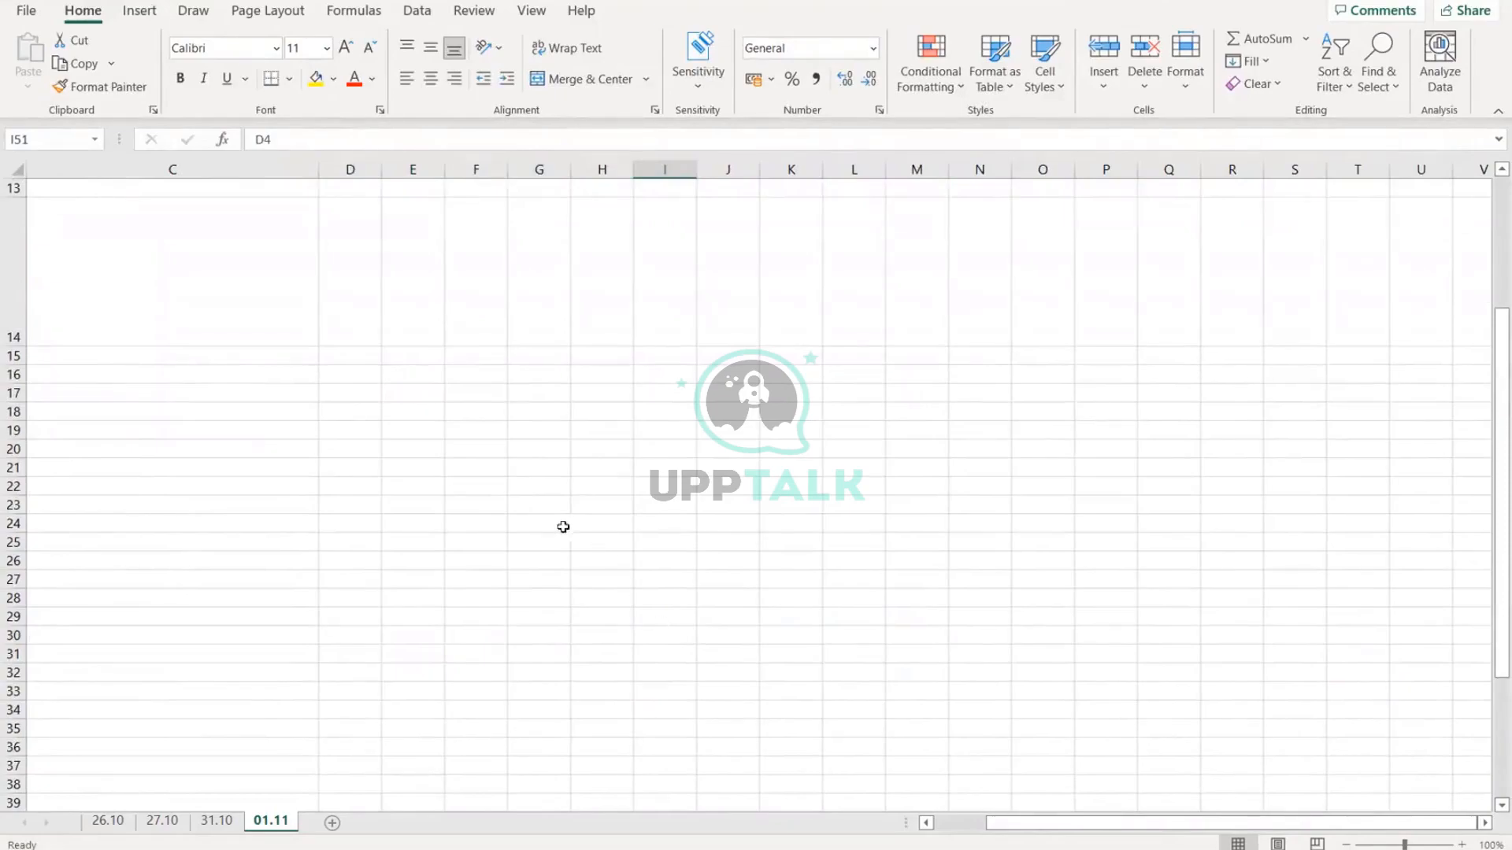
left_click(422, 311)
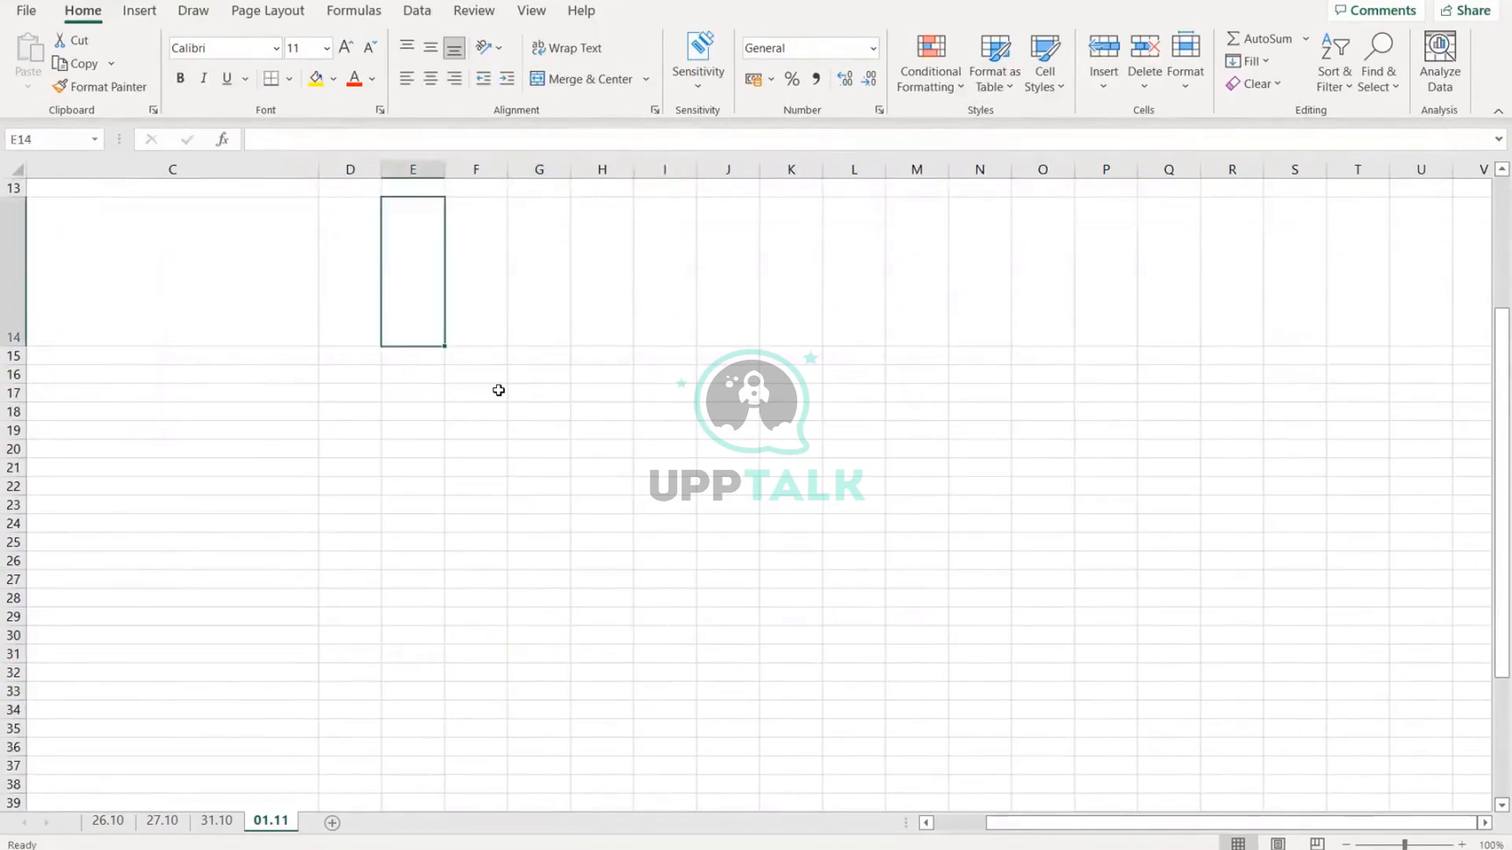
key("Left")
key("Left")
key("Left")
key("Left")
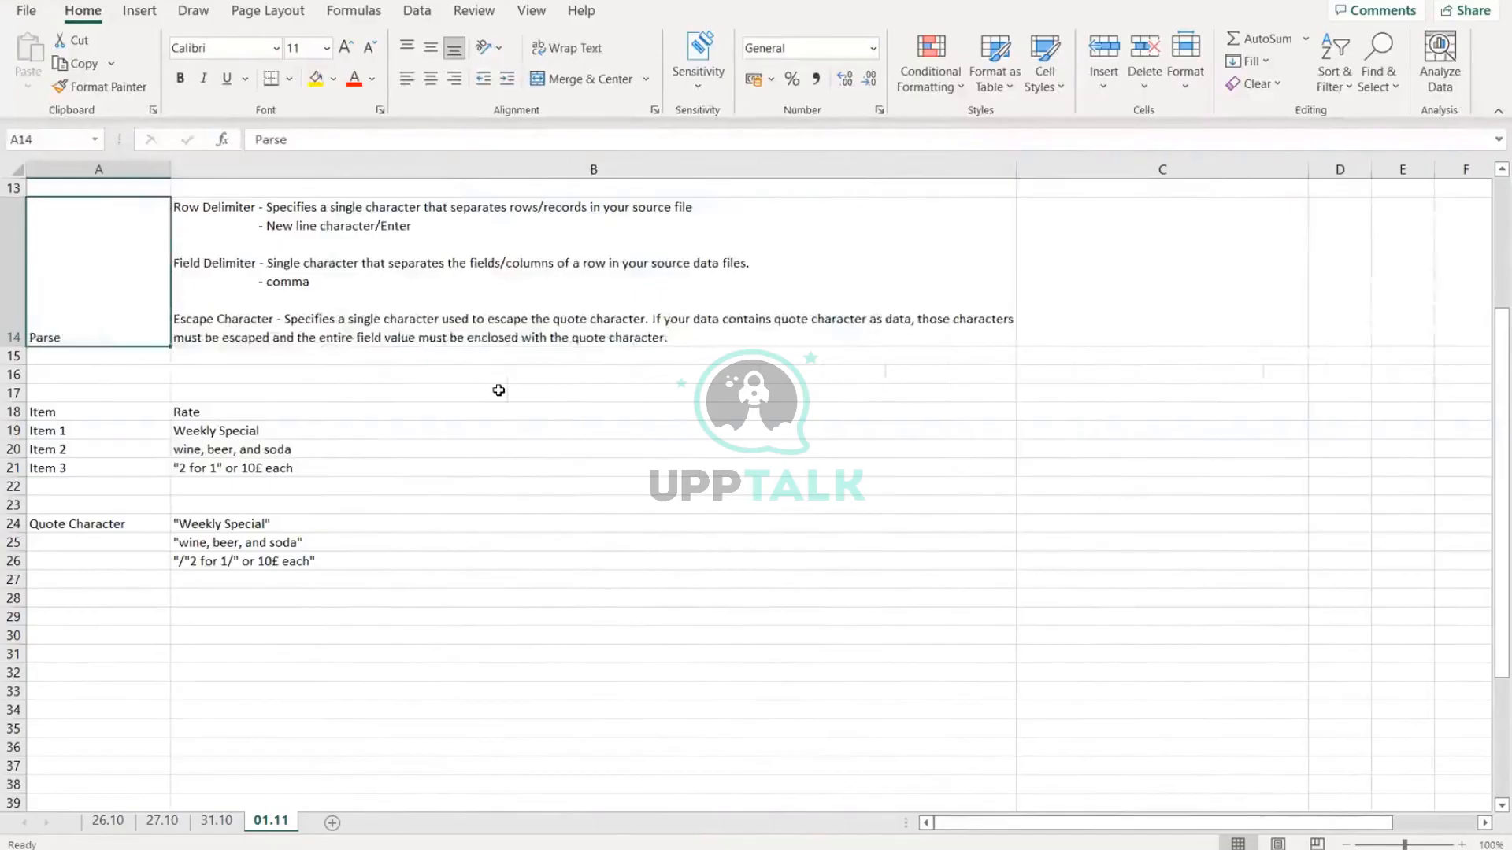
double_click(678, 339)
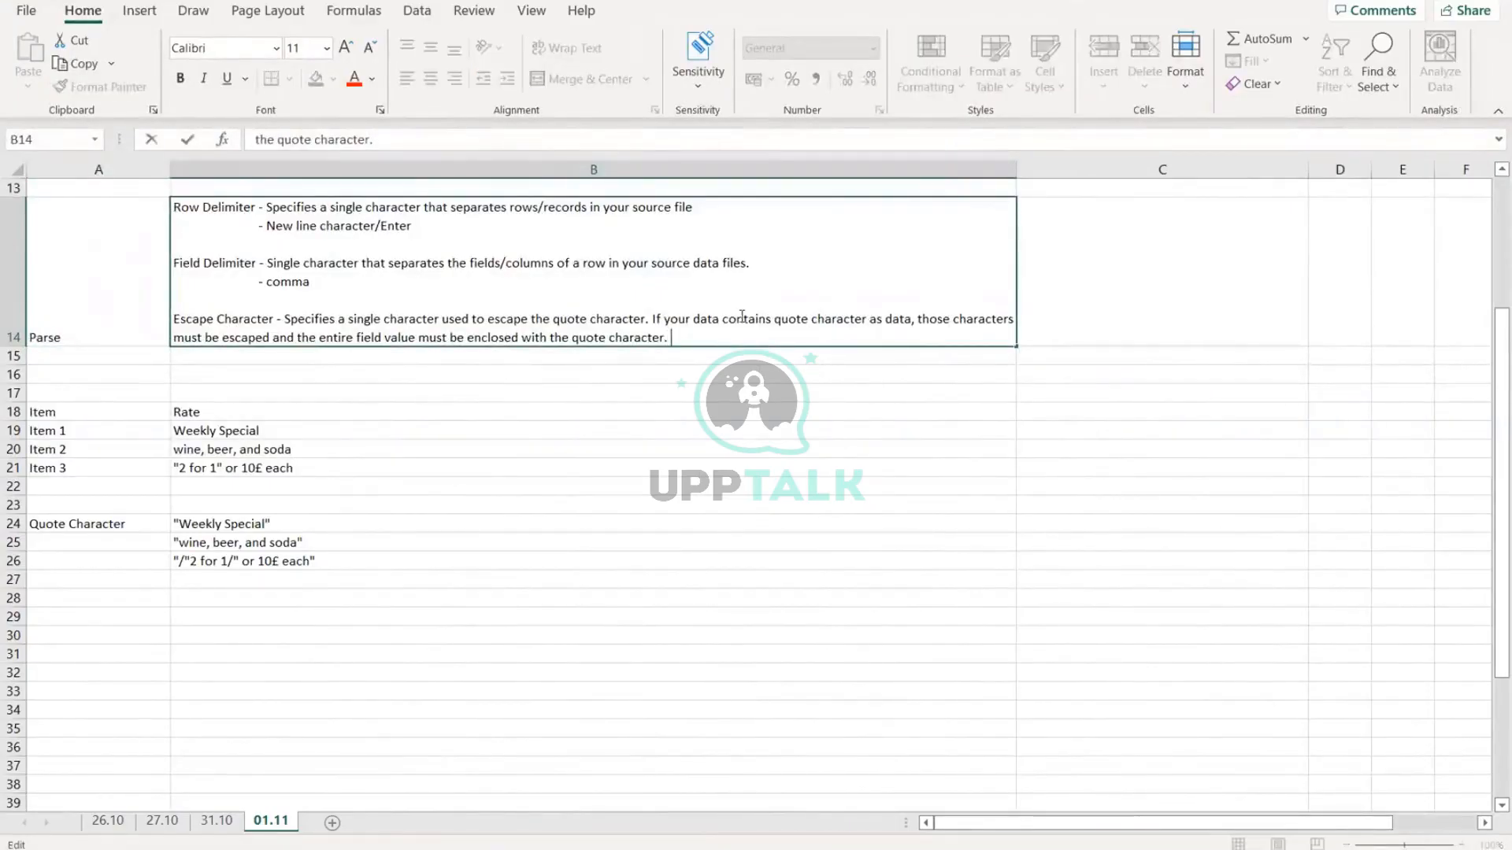
type("Therefore a")
key("BackSpace")
type("wh")
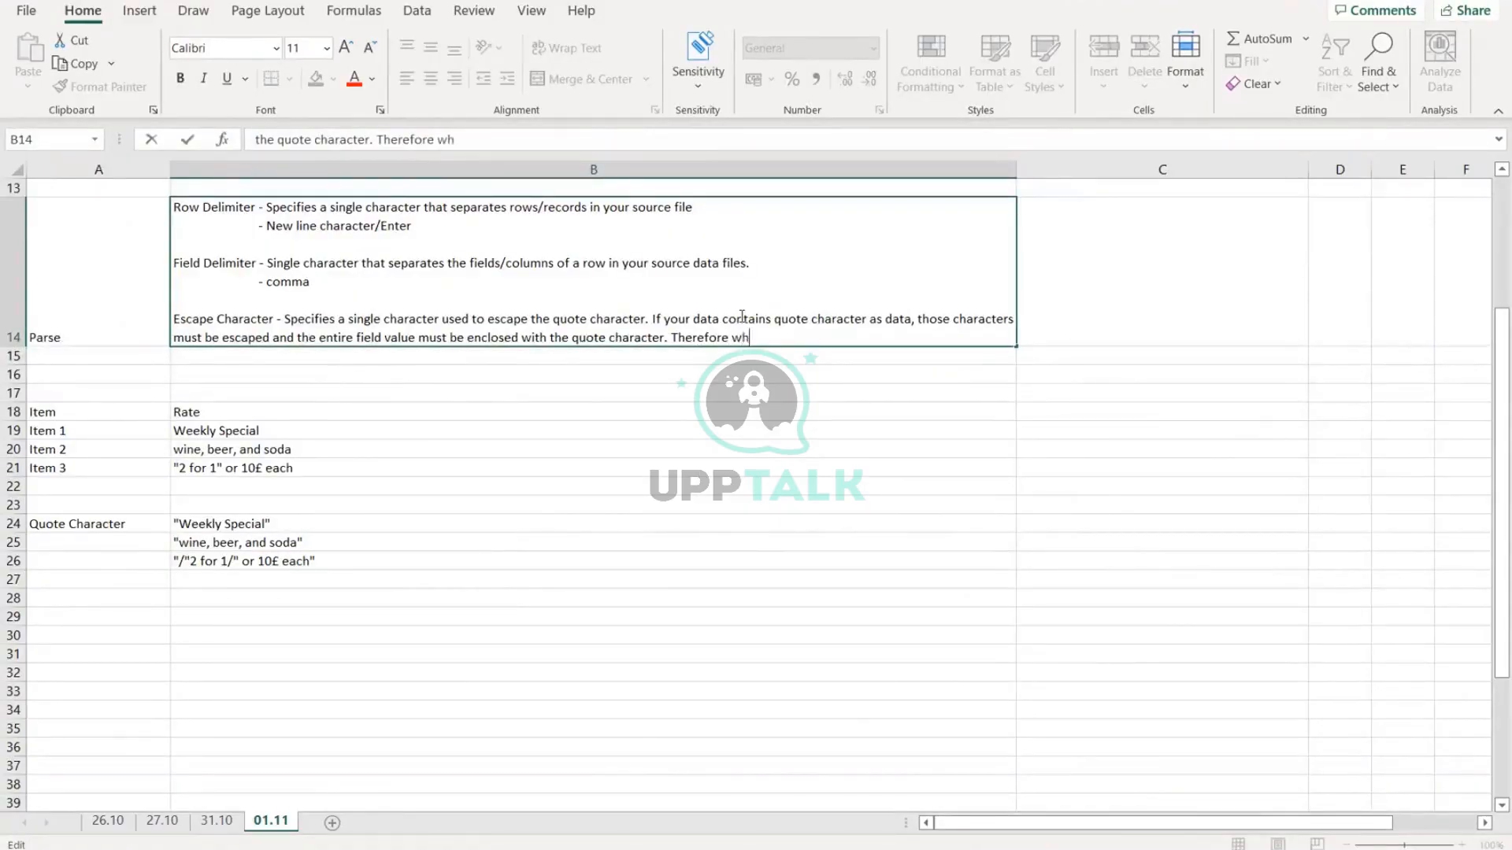
type("en you publish")
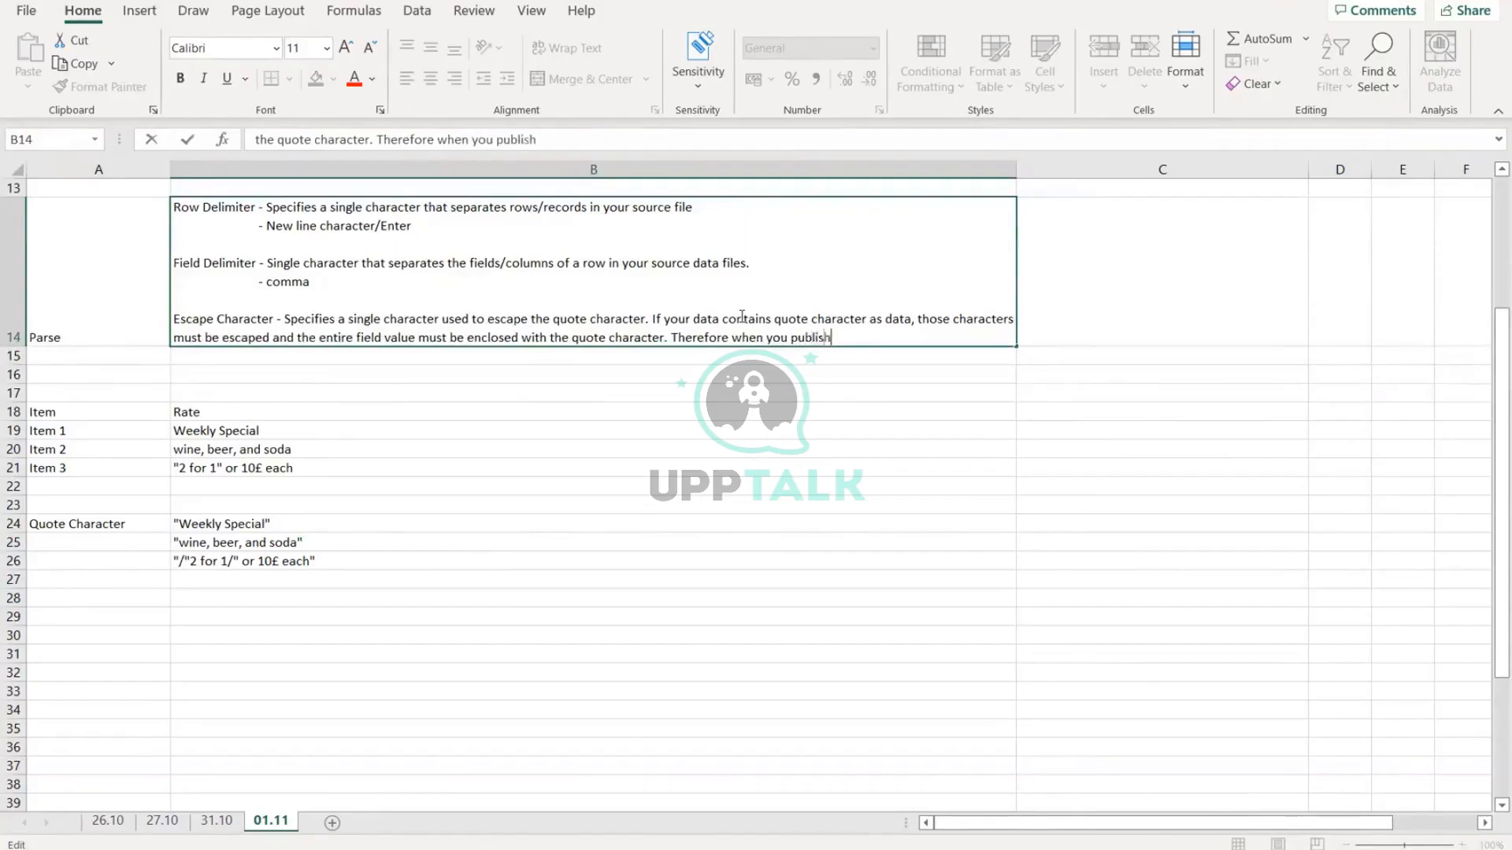
type(" a dataset, the outpue")
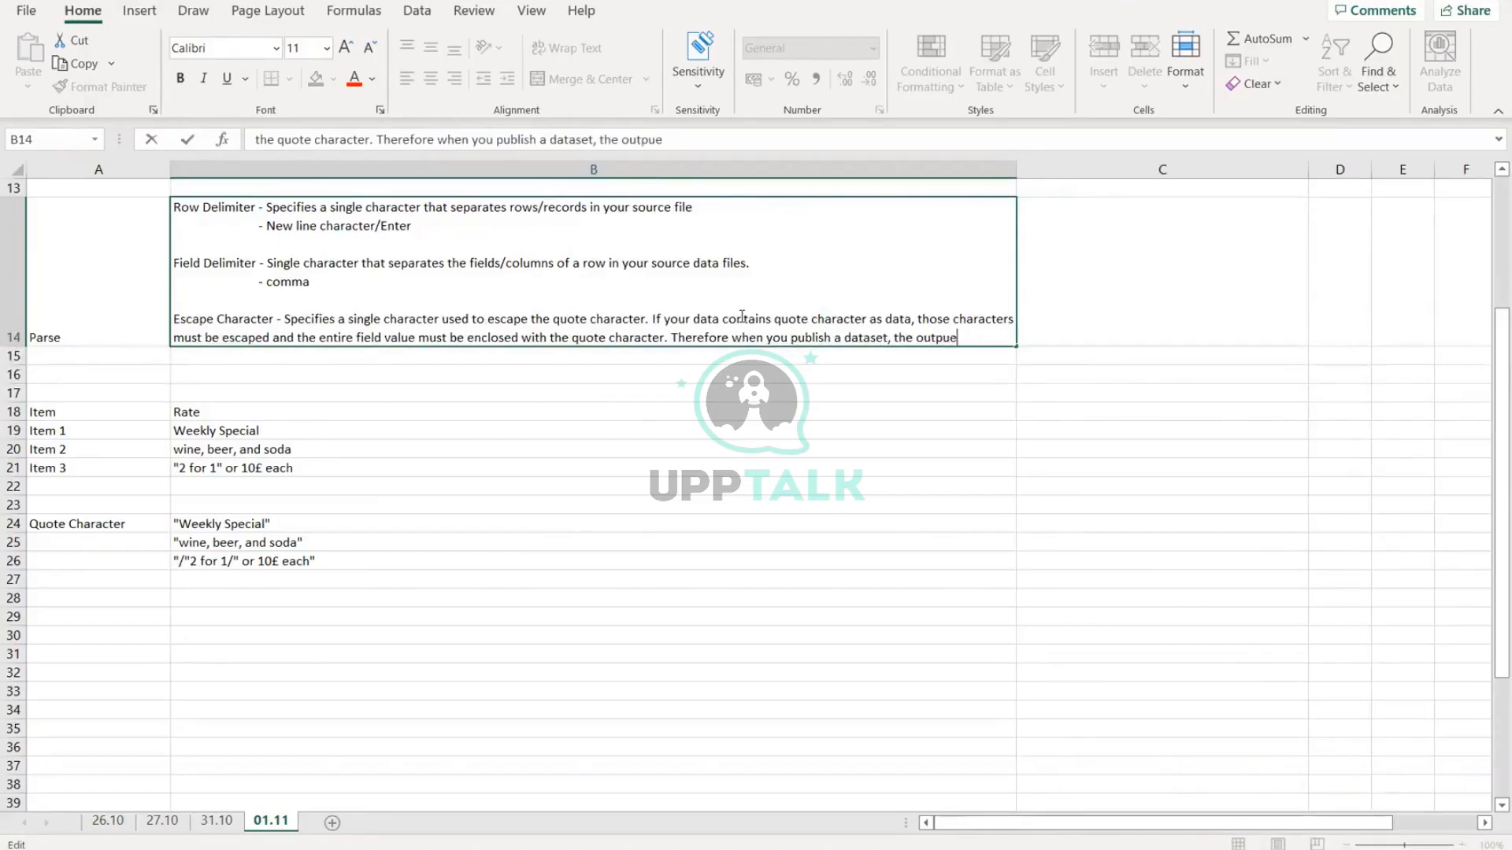
key("BackSpace")
type("t of the Primary p")
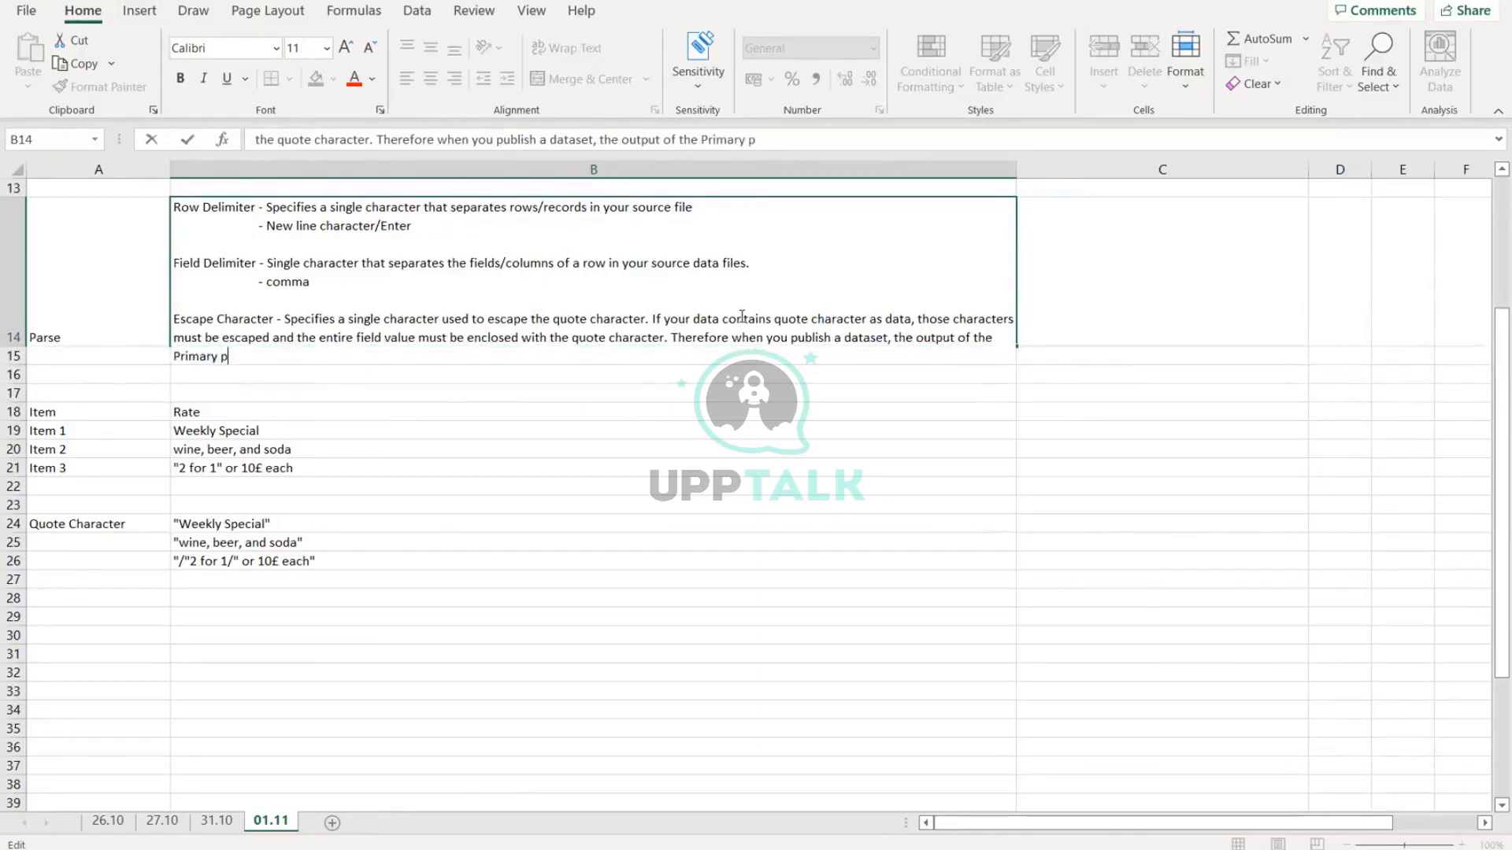
type("eipeline")
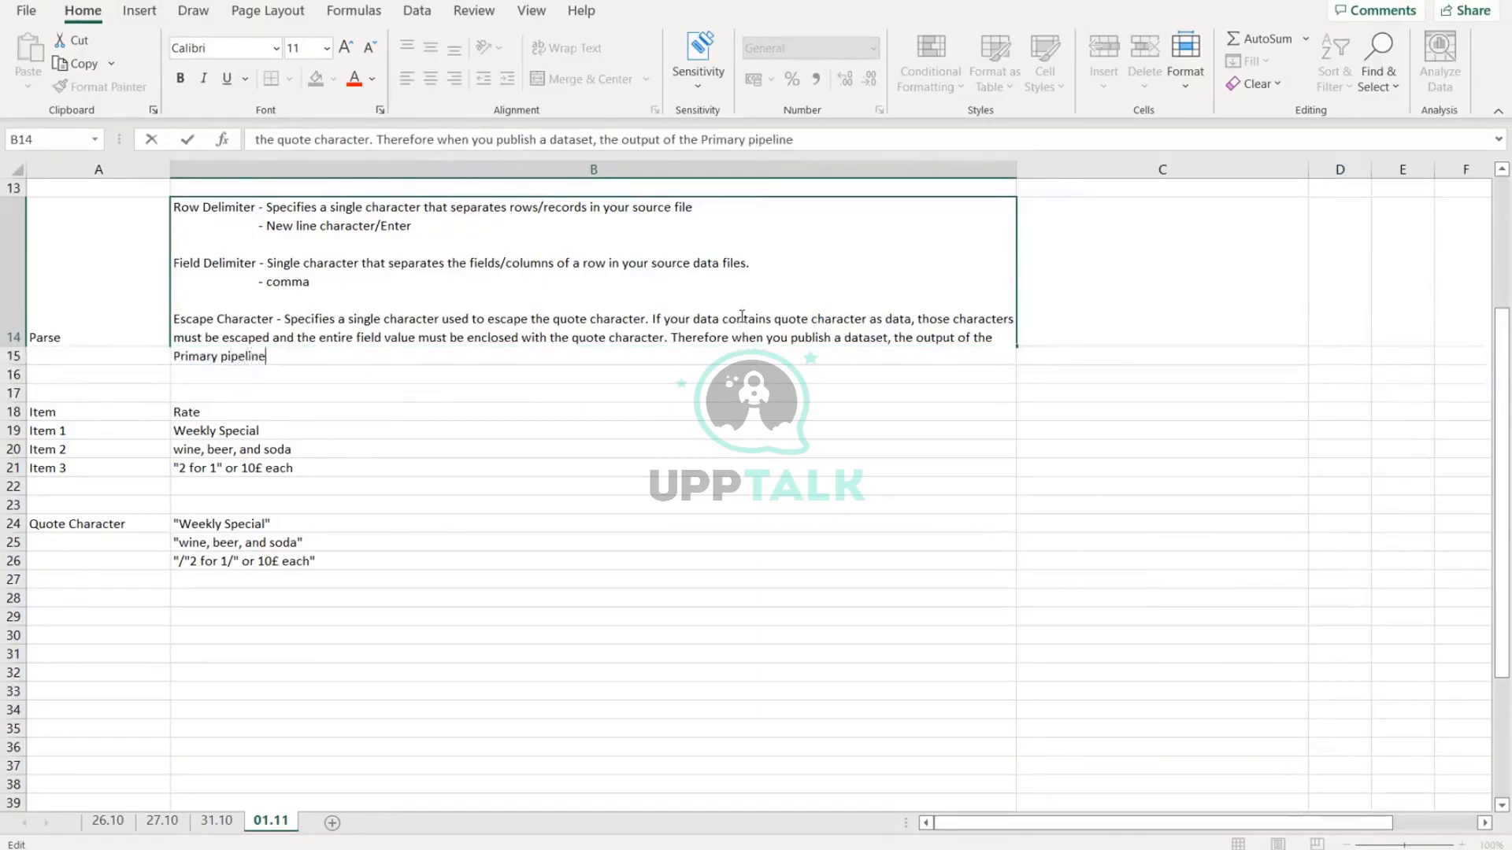
Step: Complete the last sentence of B14 with "will be materialized as the data in the Prism data source"
type(" will")
type("be materi")
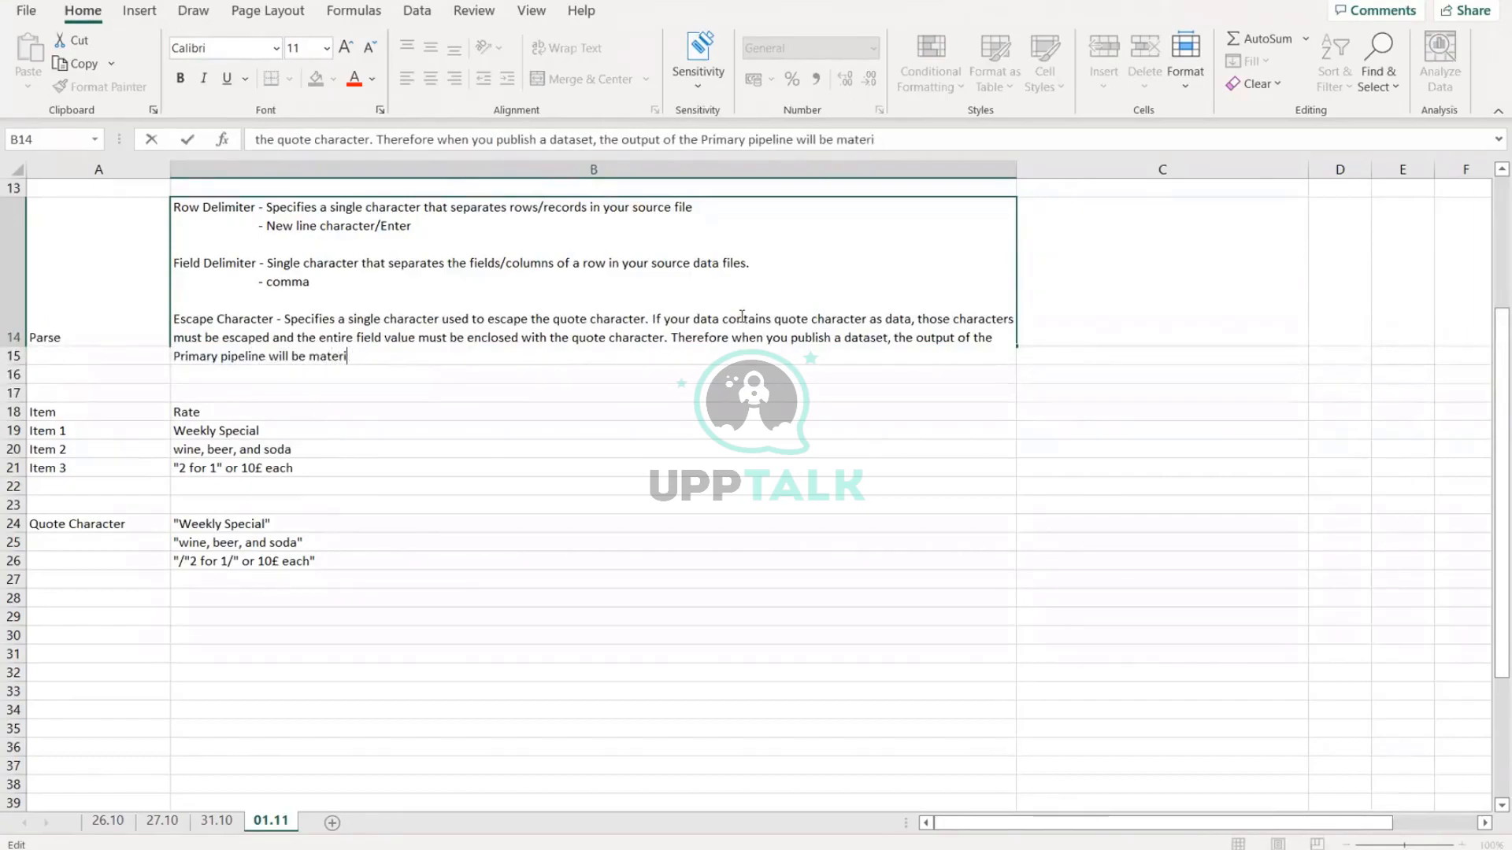
type("zlized as the data ")
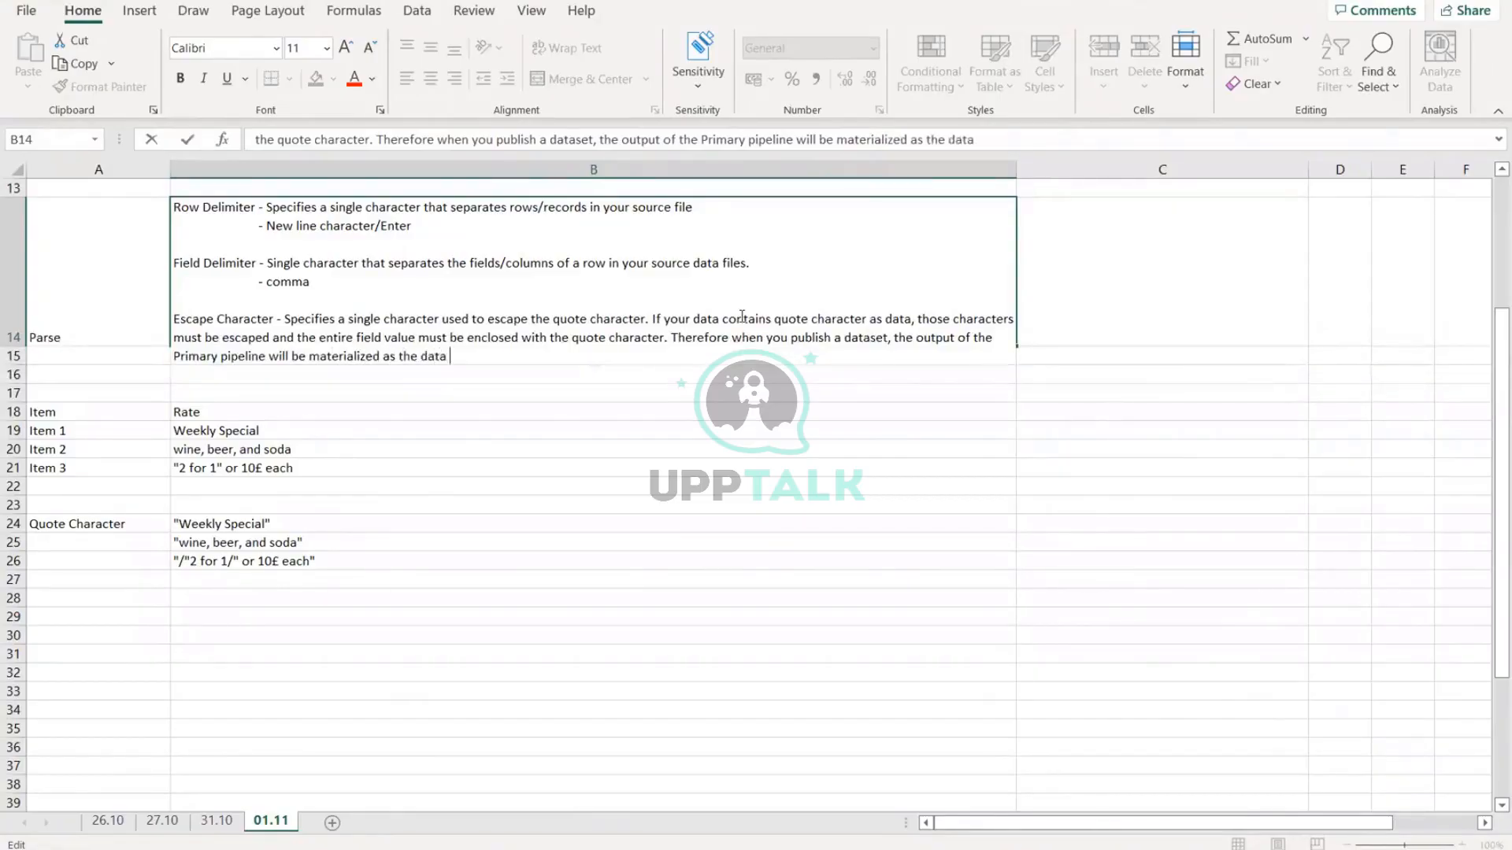
type("in the Prism data sour")
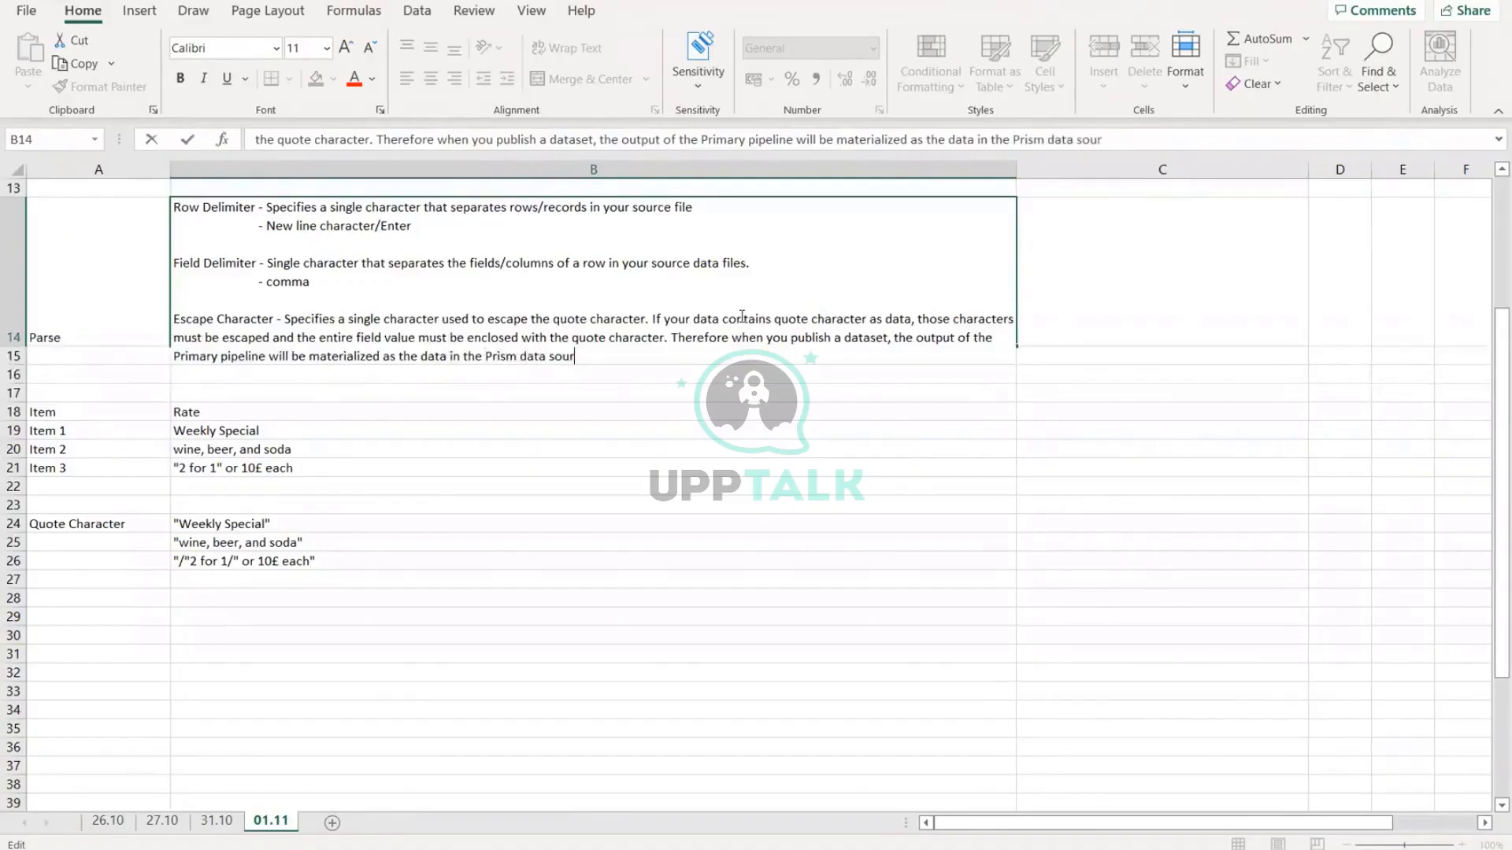
type("ce")
key("Return")
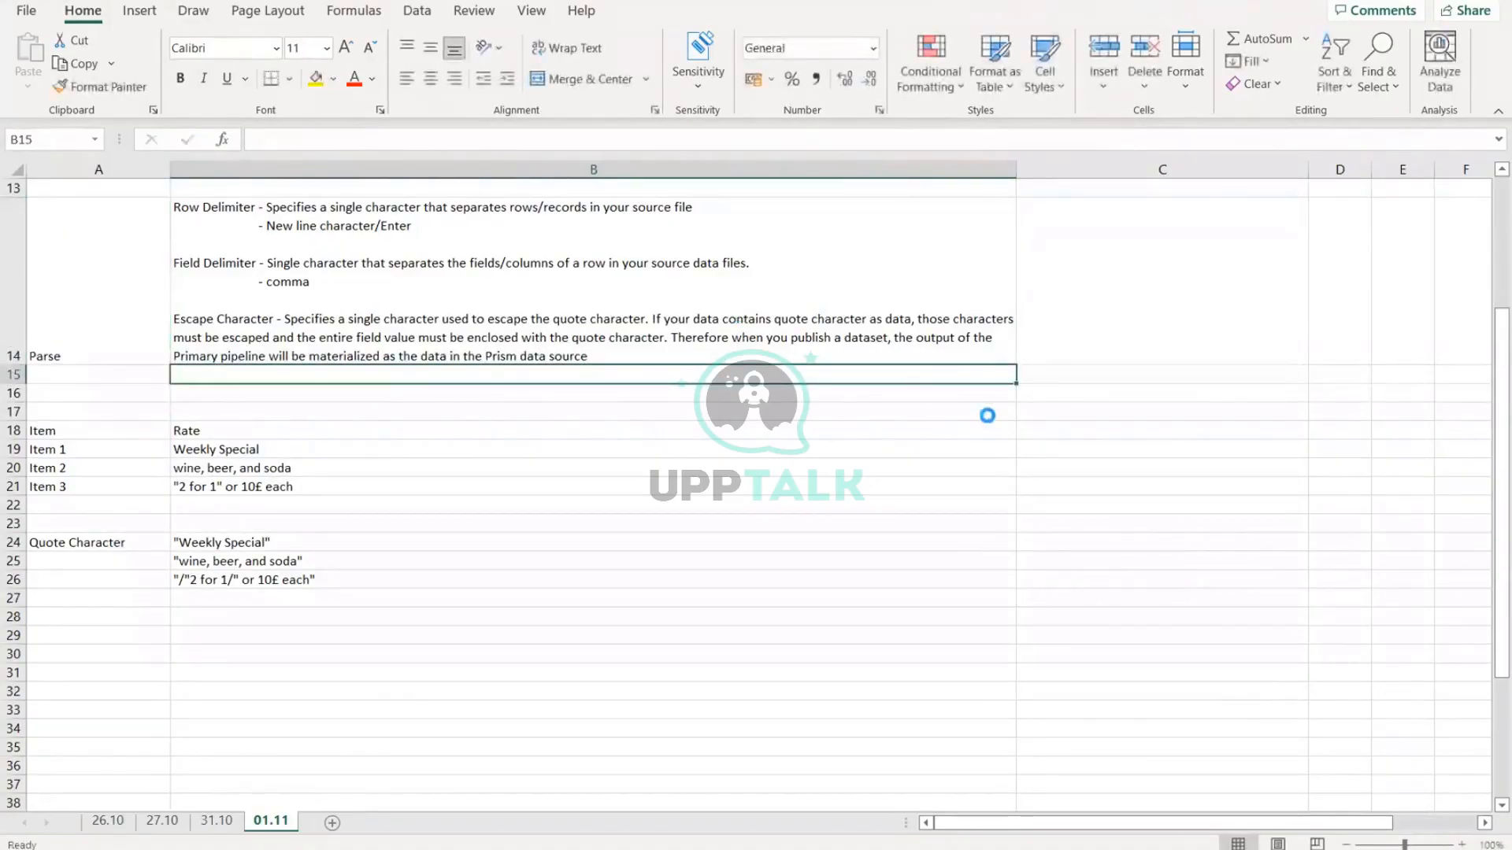
Step: Review the B14 statement on the Primary pipeline's output against the PP, SP1 and SP2 cells of the process diagram
double_click(787, 340)
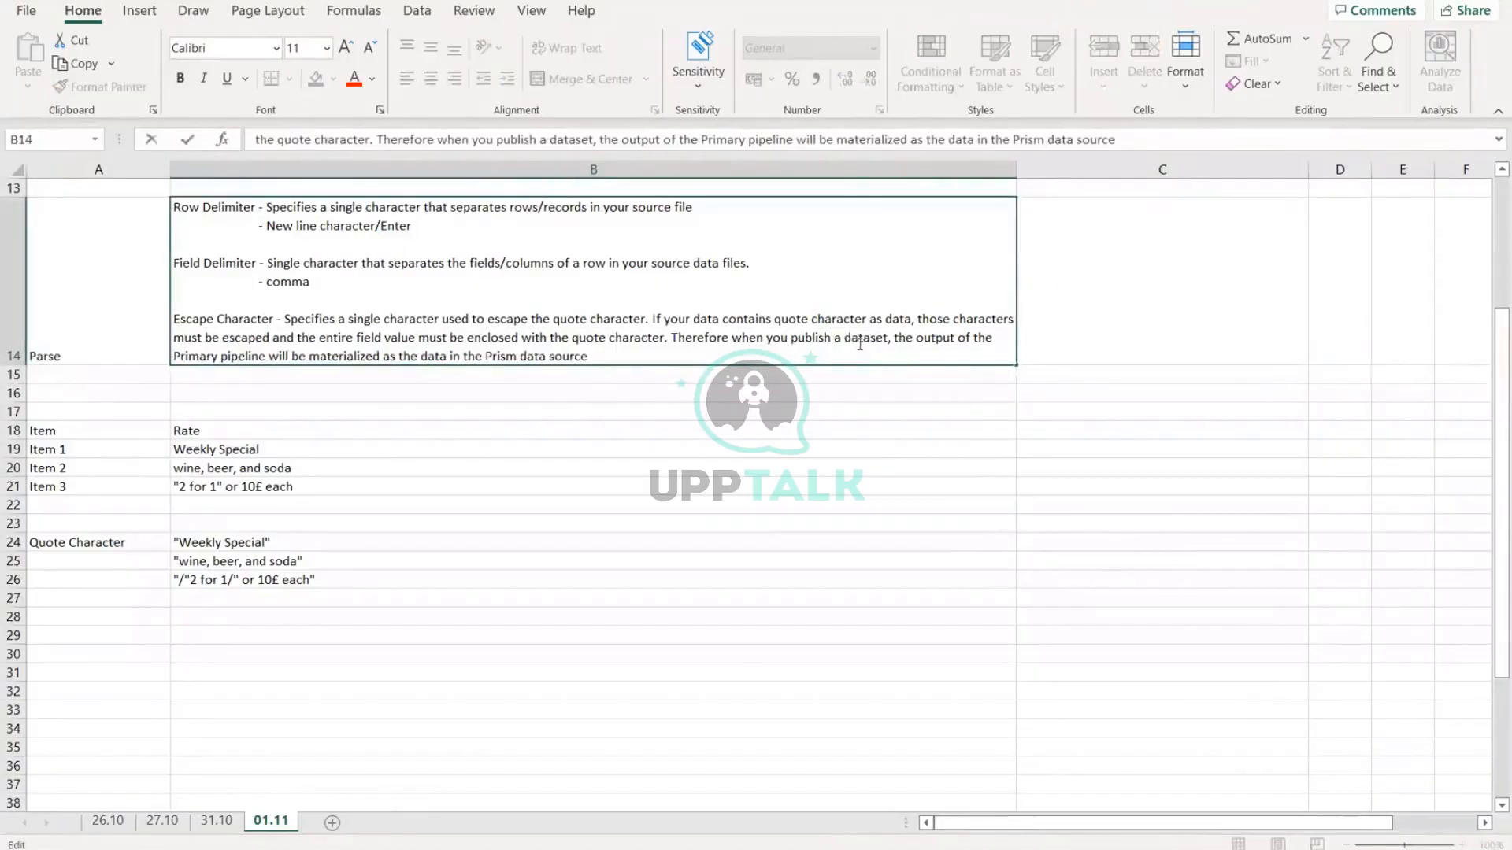
left_click_drag(907, 340, 987, 351)
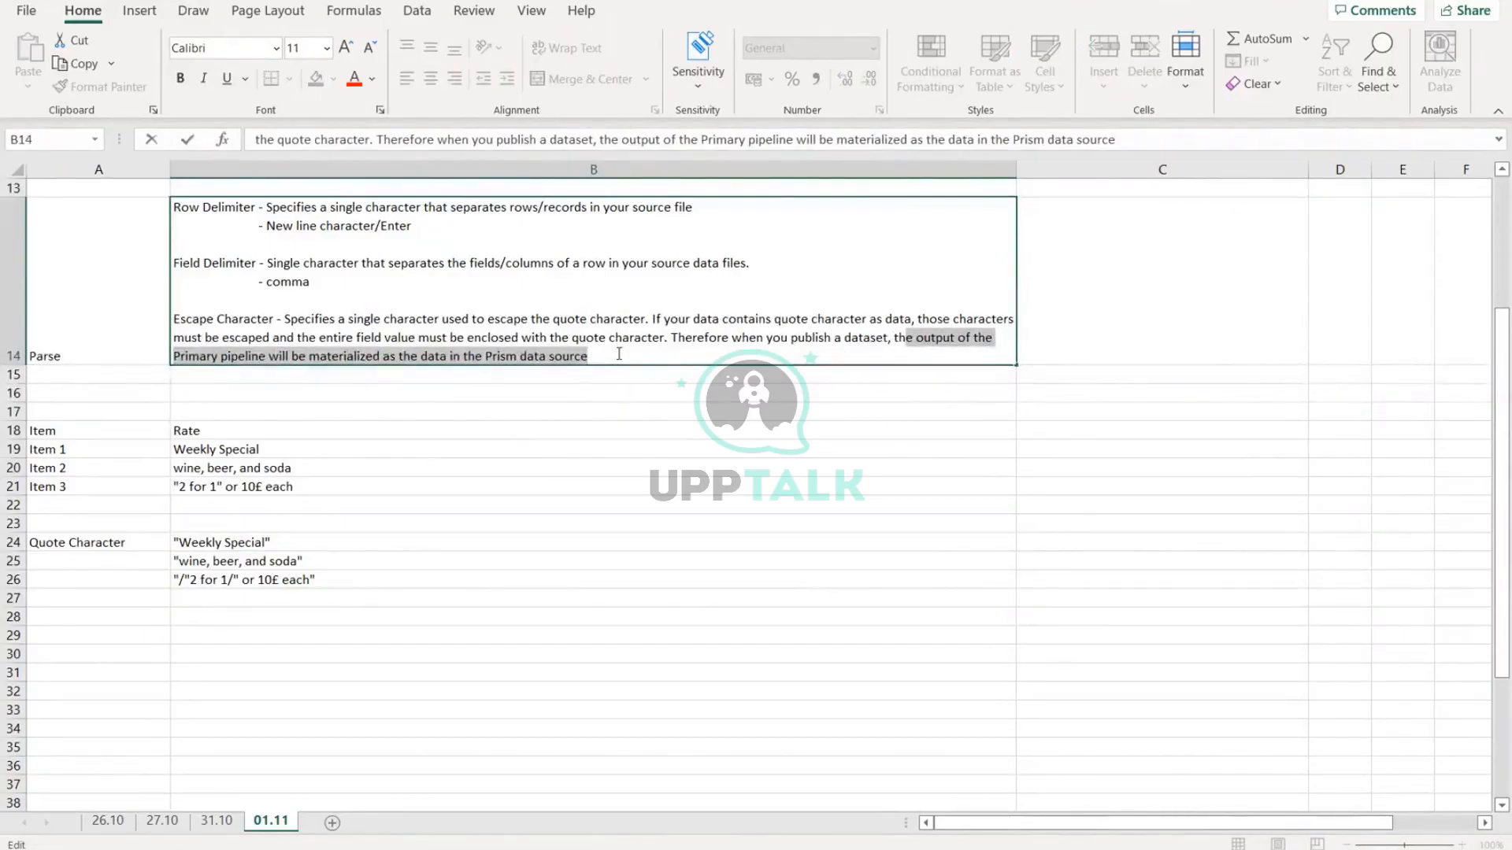
left_click(1134, 543)
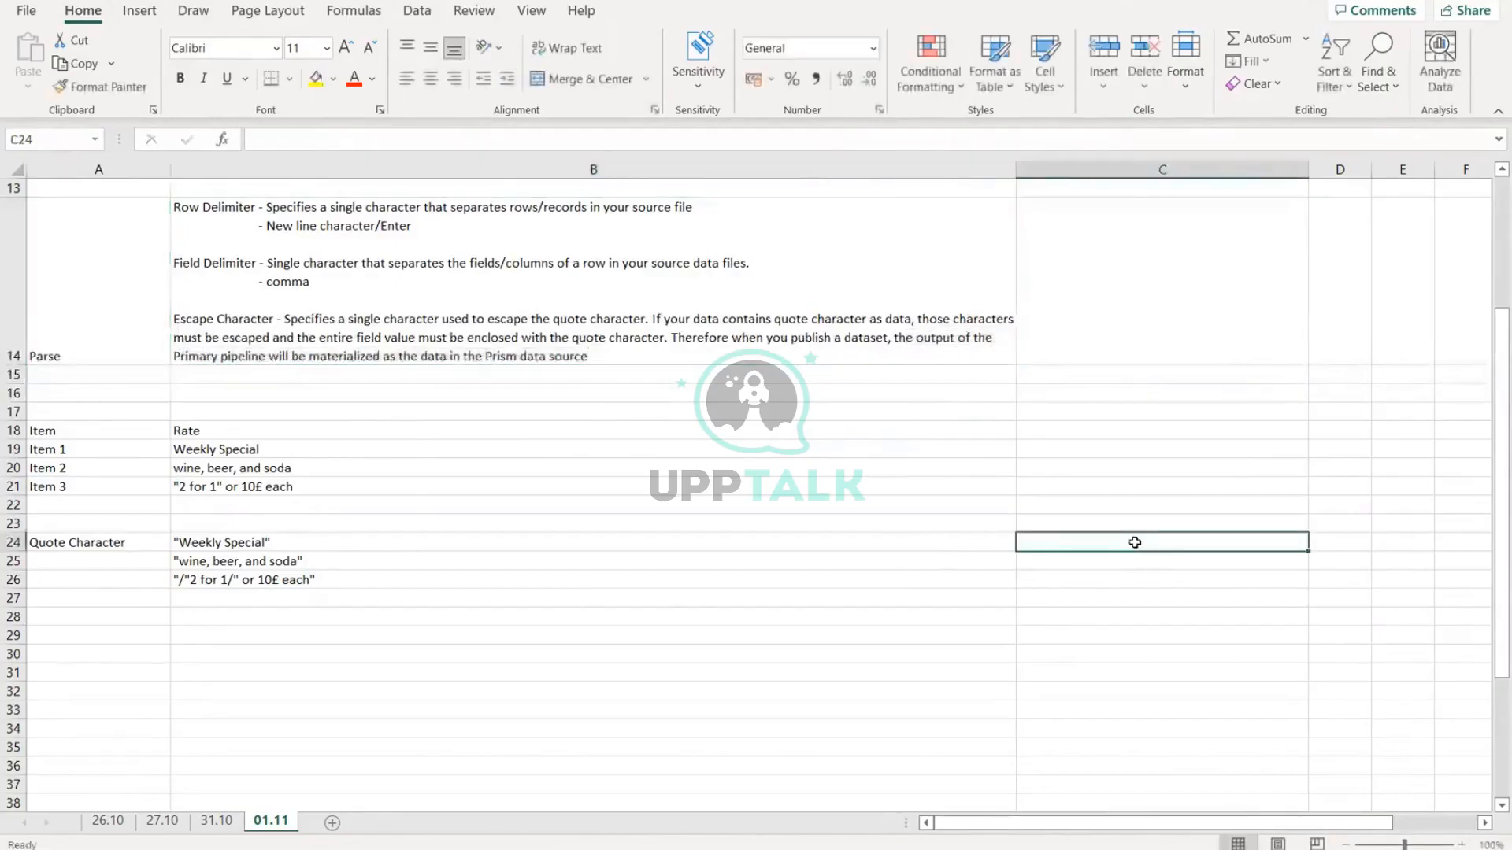
scroll(1134, 543, "down", 2)
scroll(1141, 543, "down", 2)
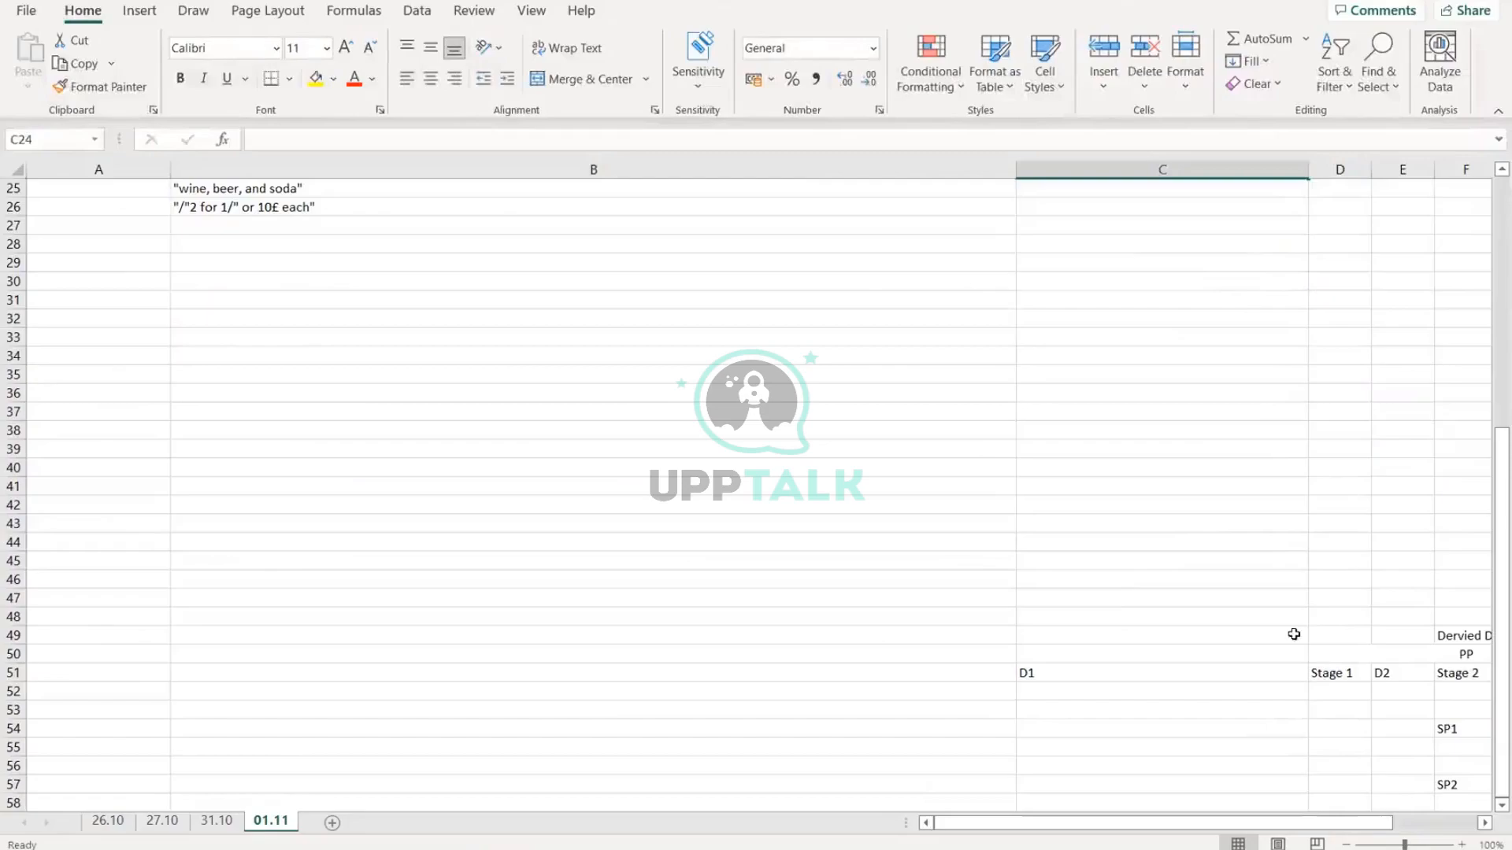
left_click_drag(1260, 823, 1342, 827)
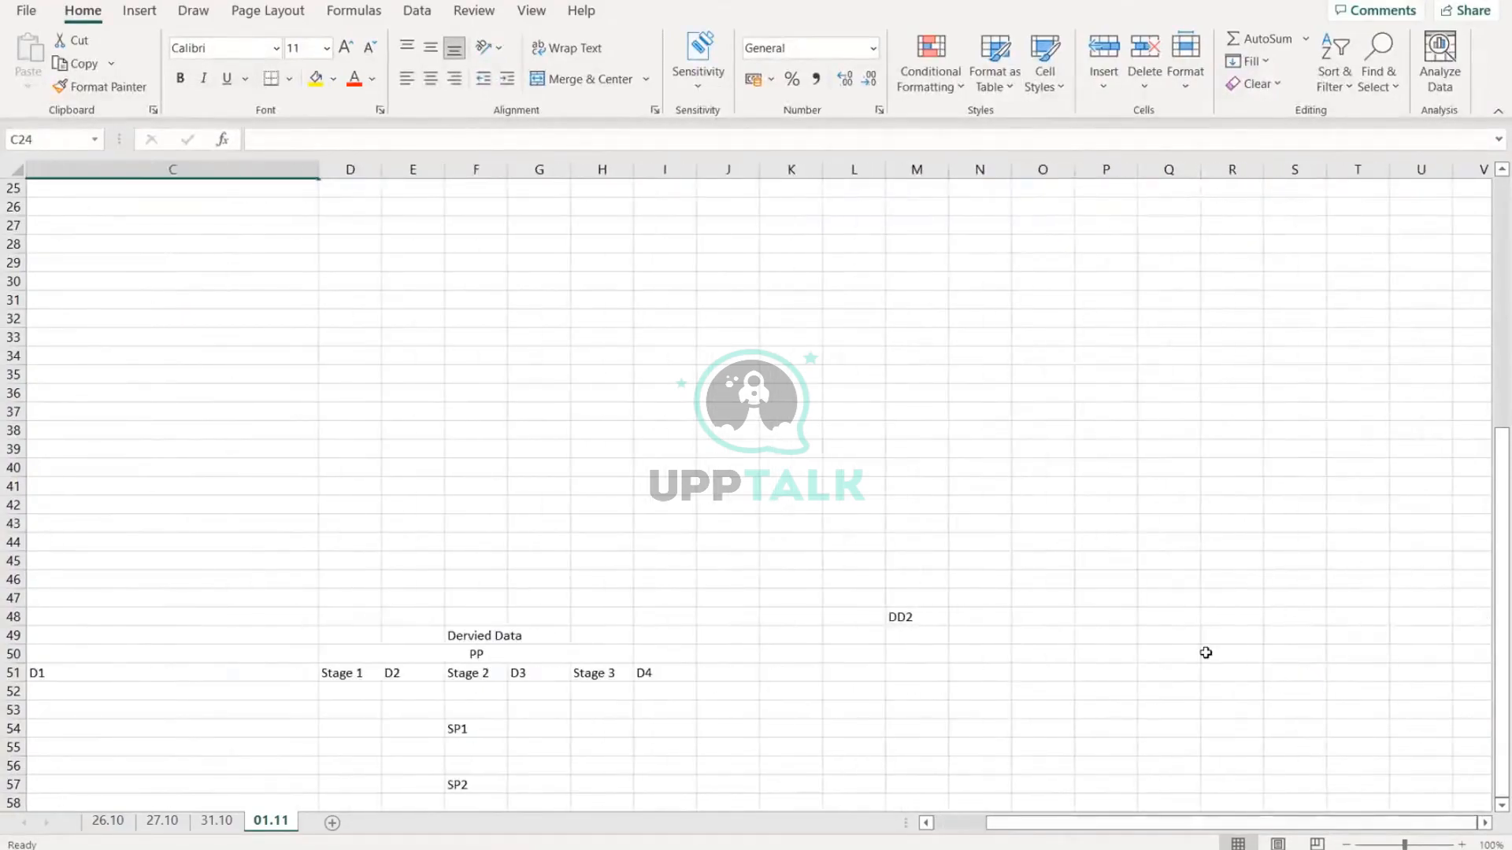
left_click(482, 655)
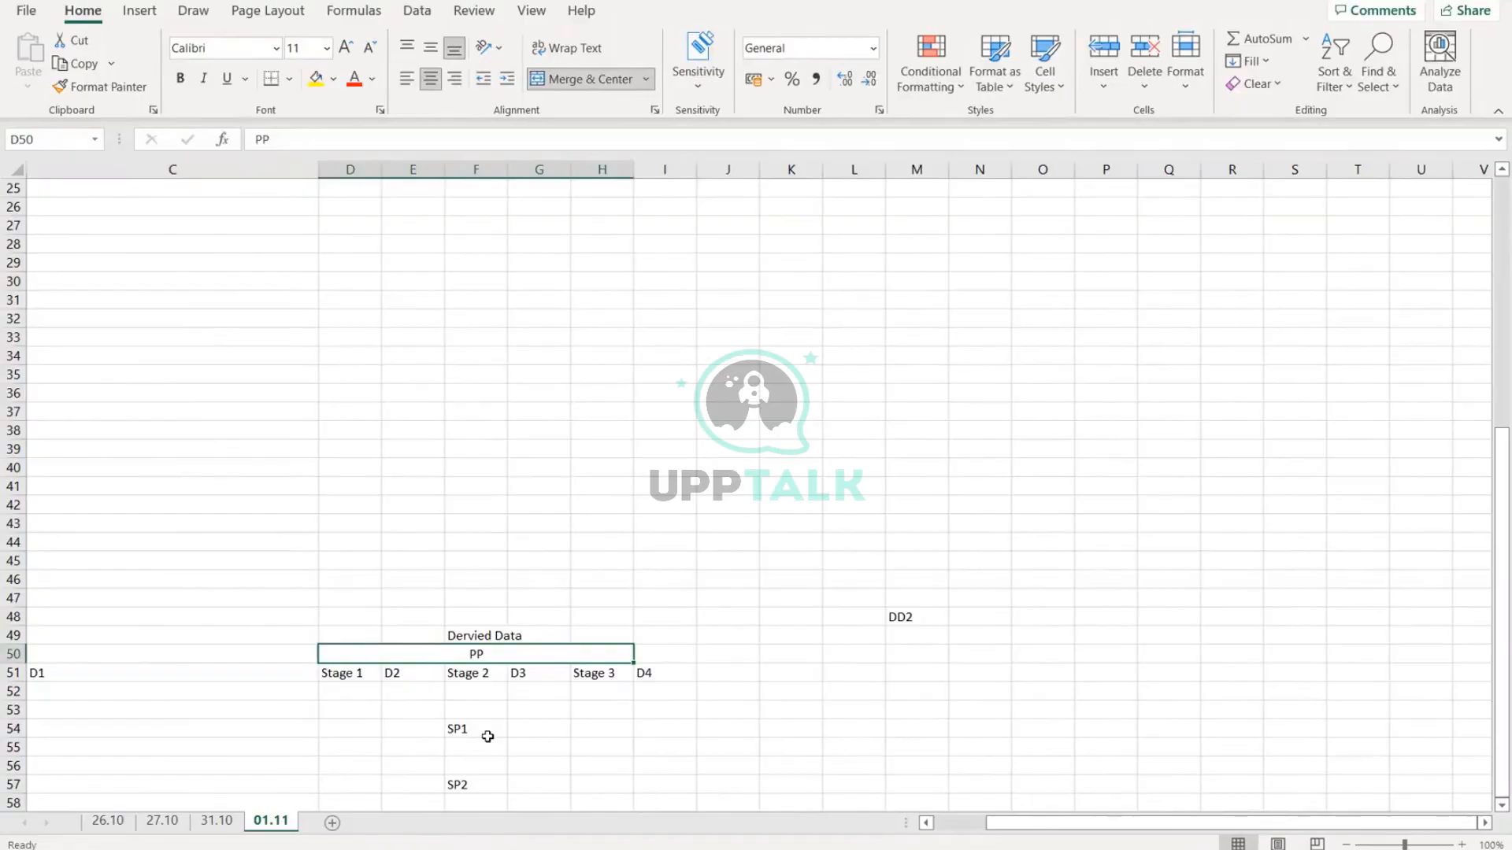
left_click_drag(473, 730, 508, 794)
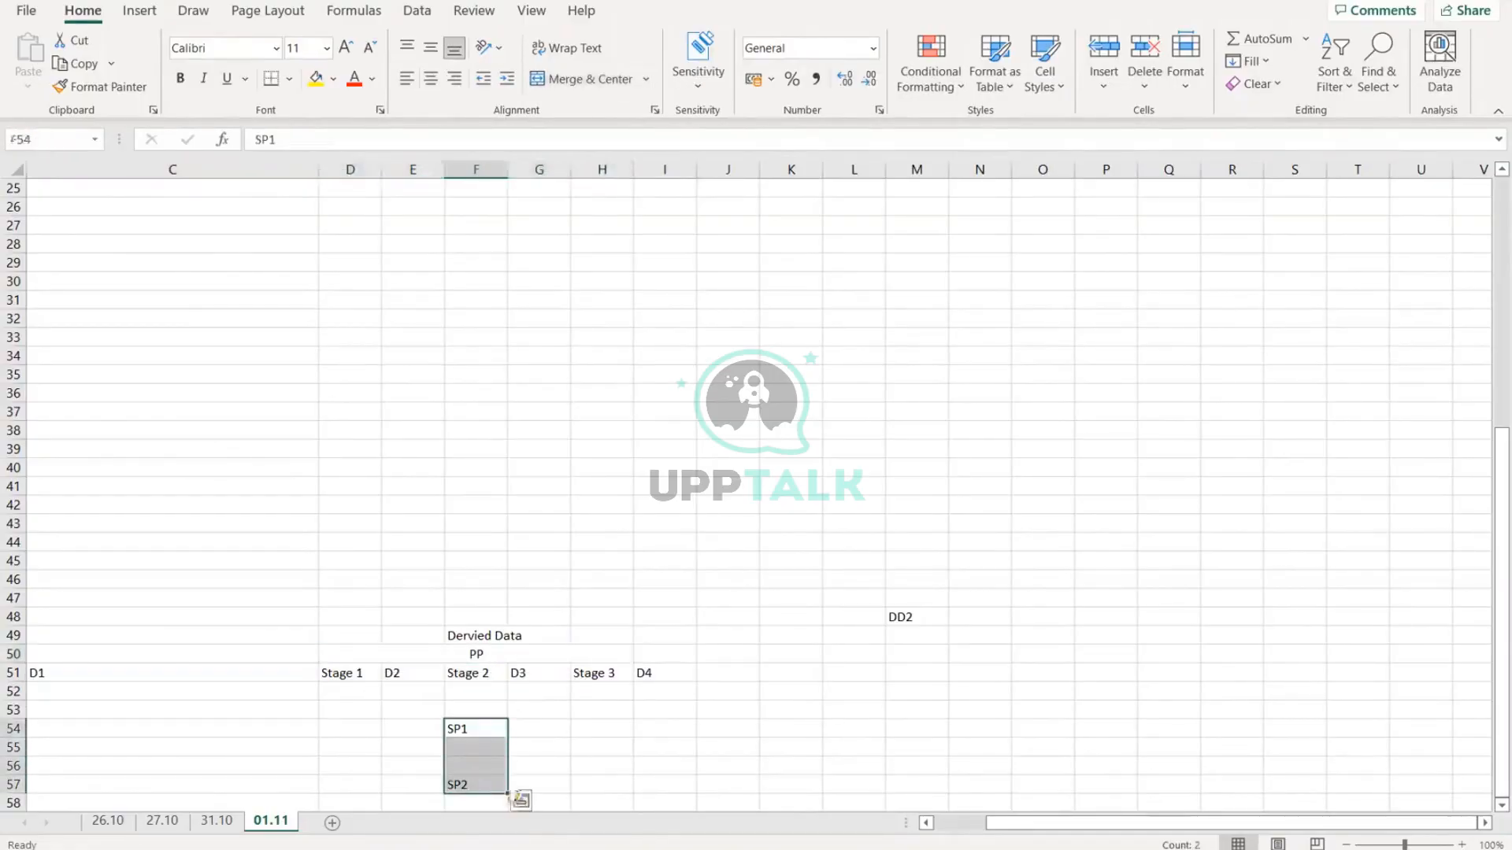
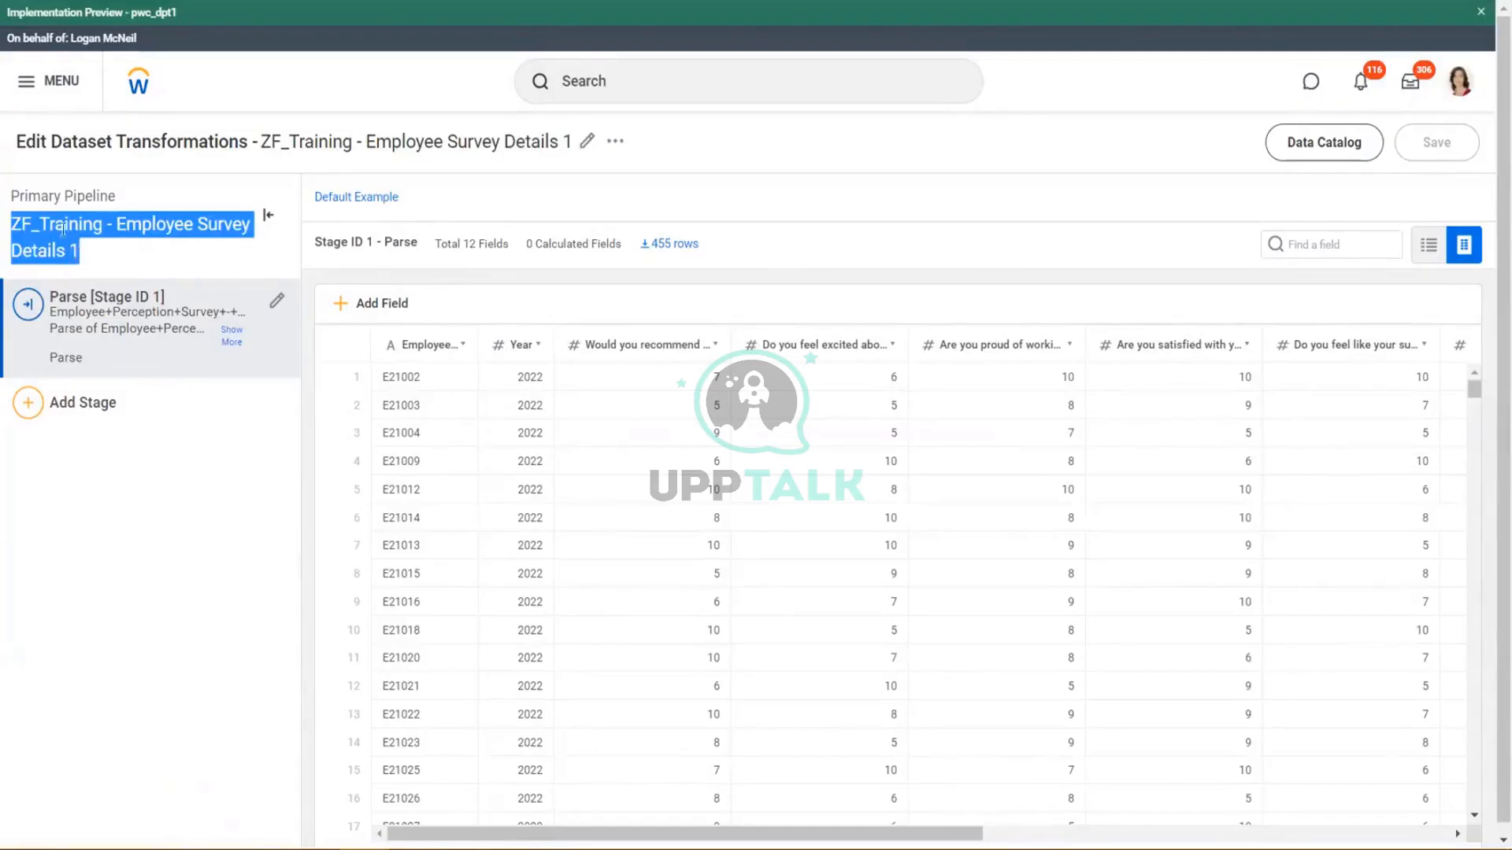
Step: Switch to Workday, discard the Create Table changes together with the unfinished table, and start creating a derived dataset in the Data Catalog
left_click_drag(19, 197, 17, 228)
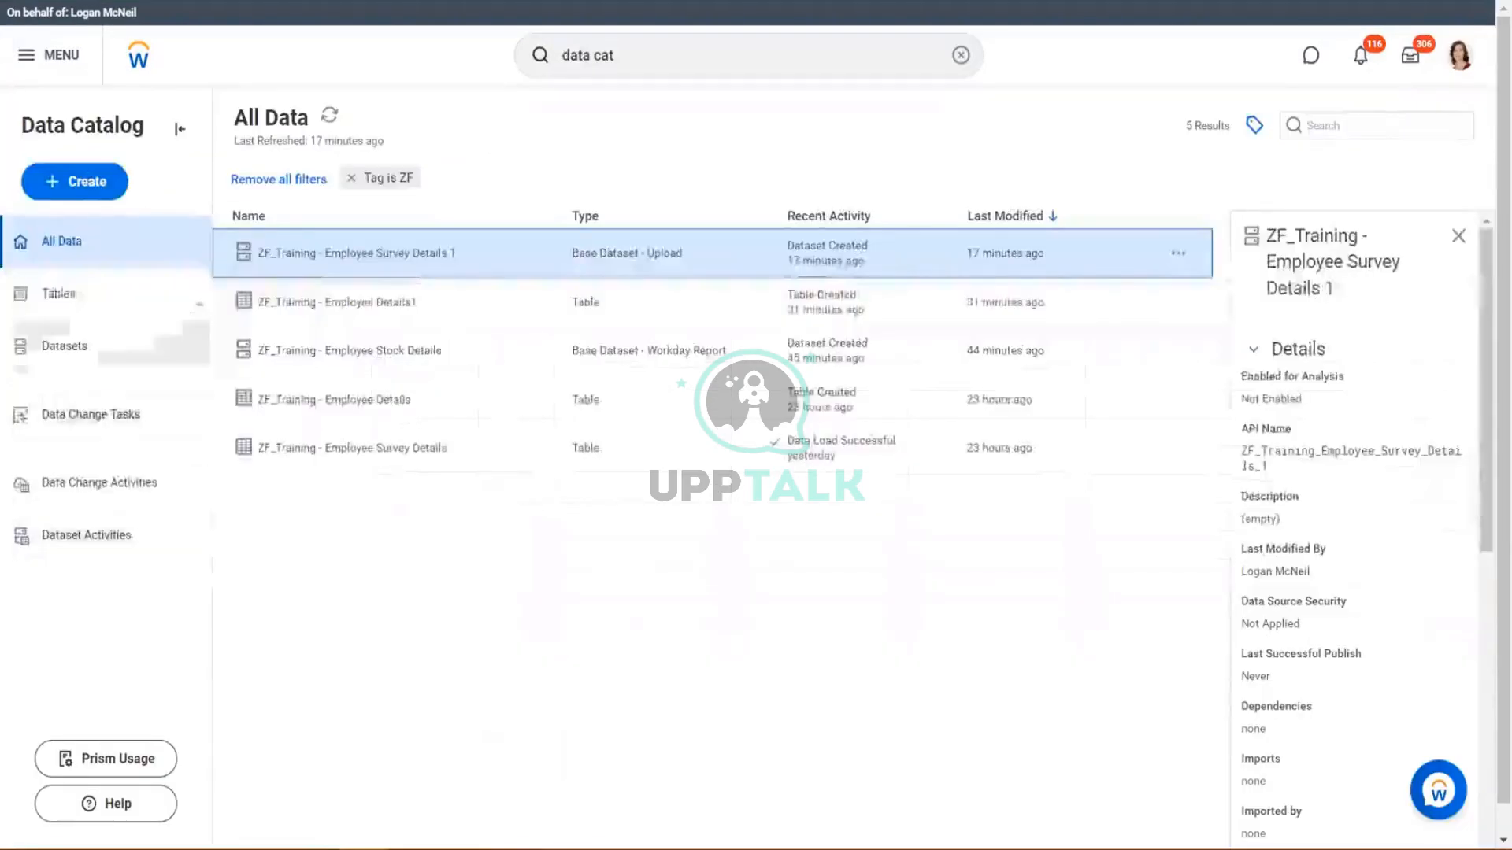
left_click(52, 189)
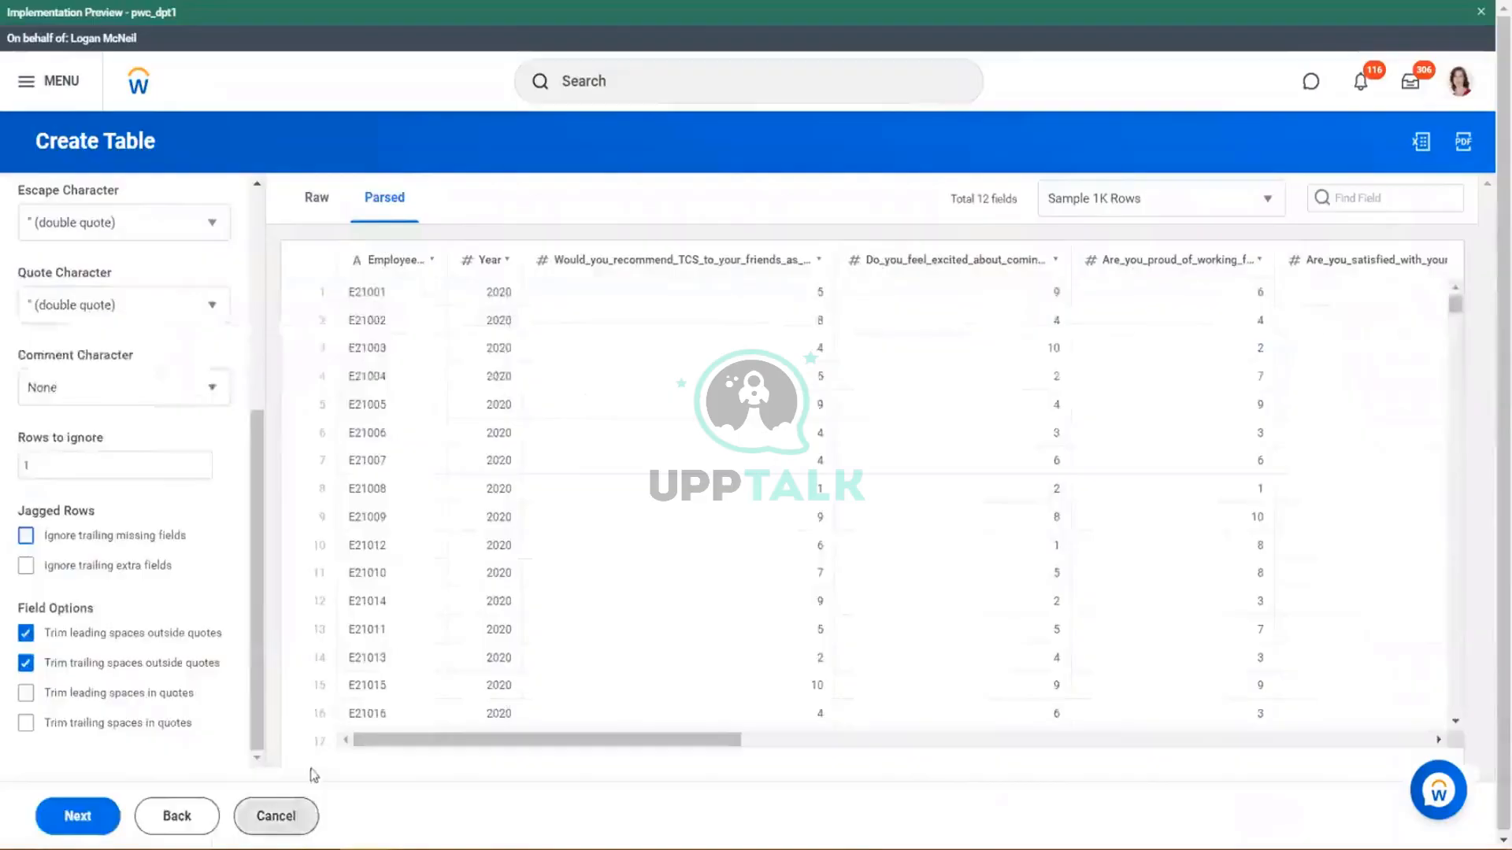
left_click(285, 826)
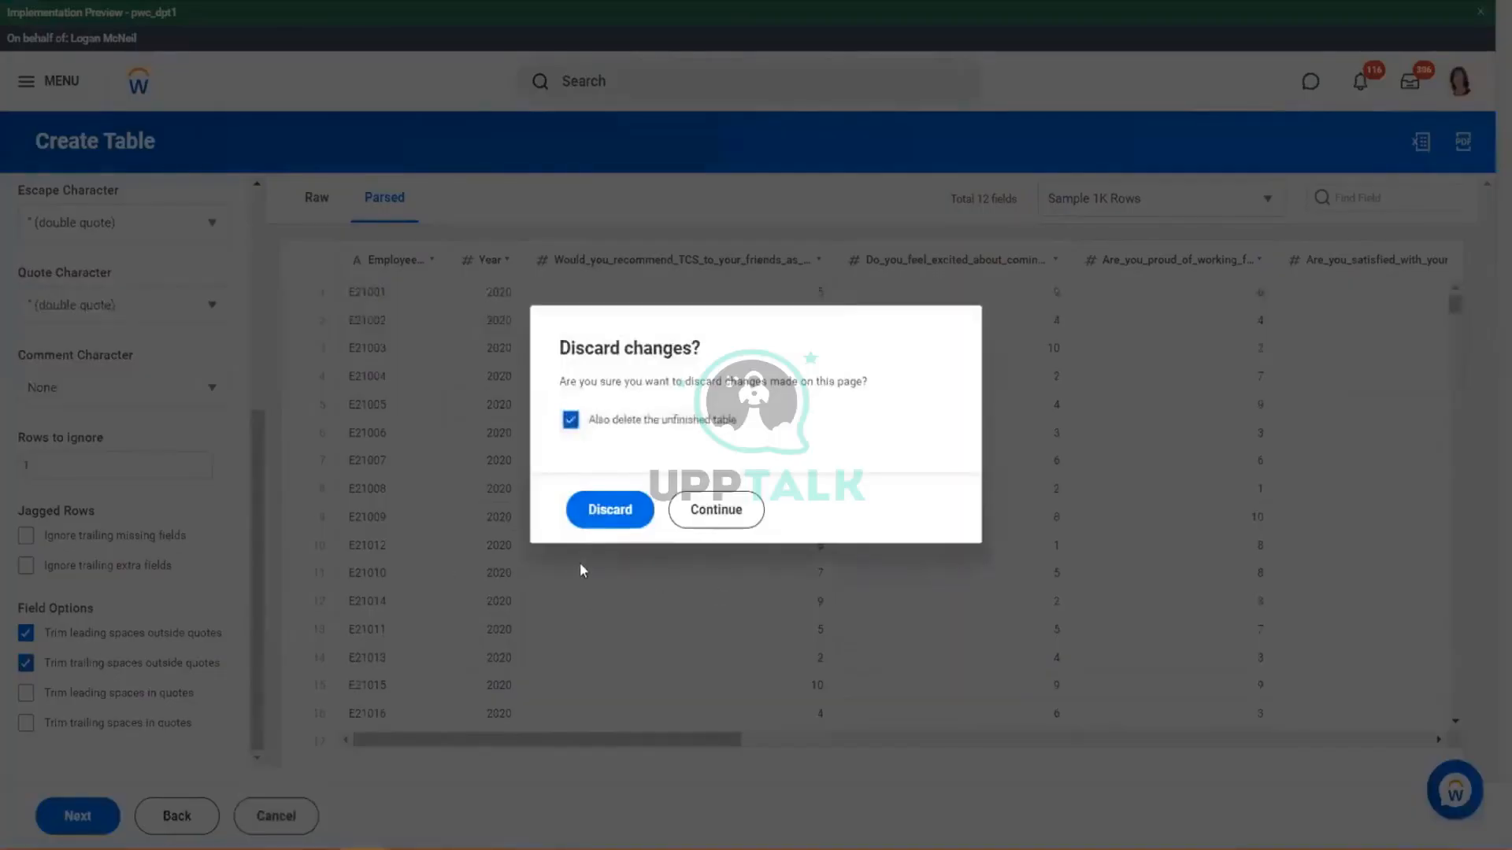
left_click(608, 520)
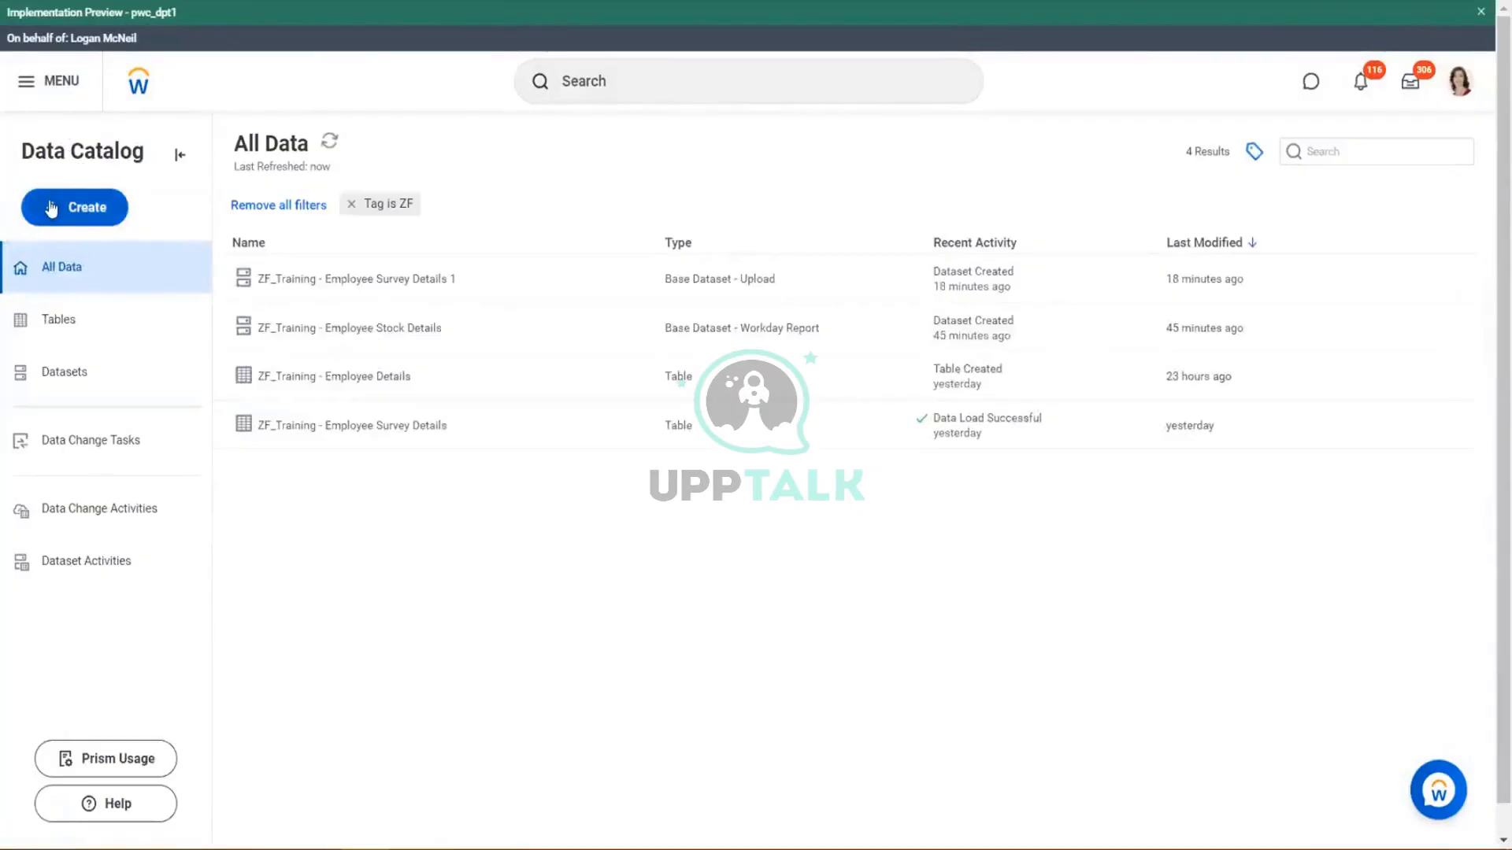
left_click(75, 207)
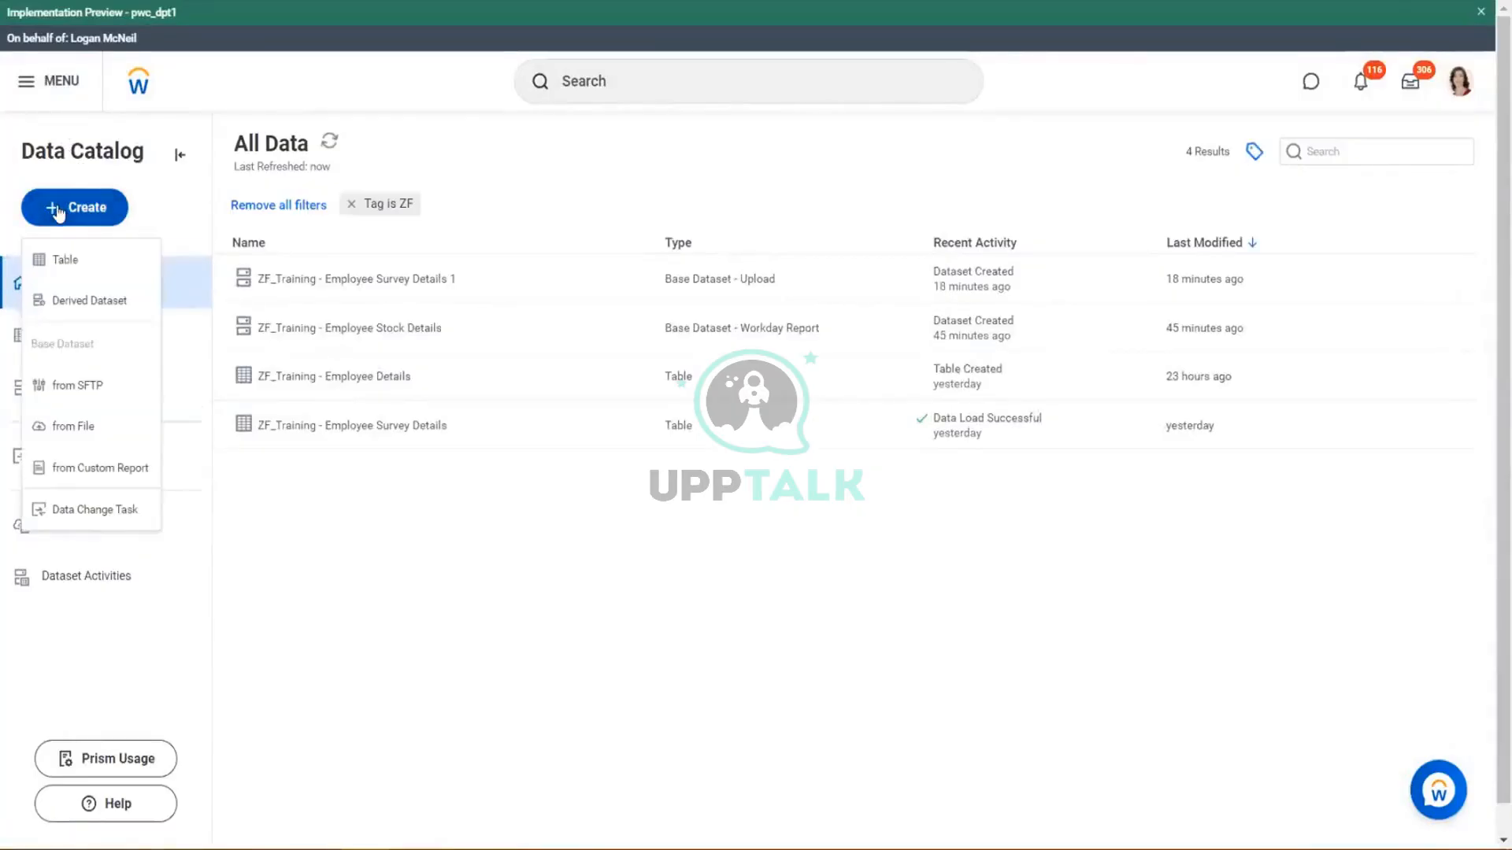
left_click(60, 302)
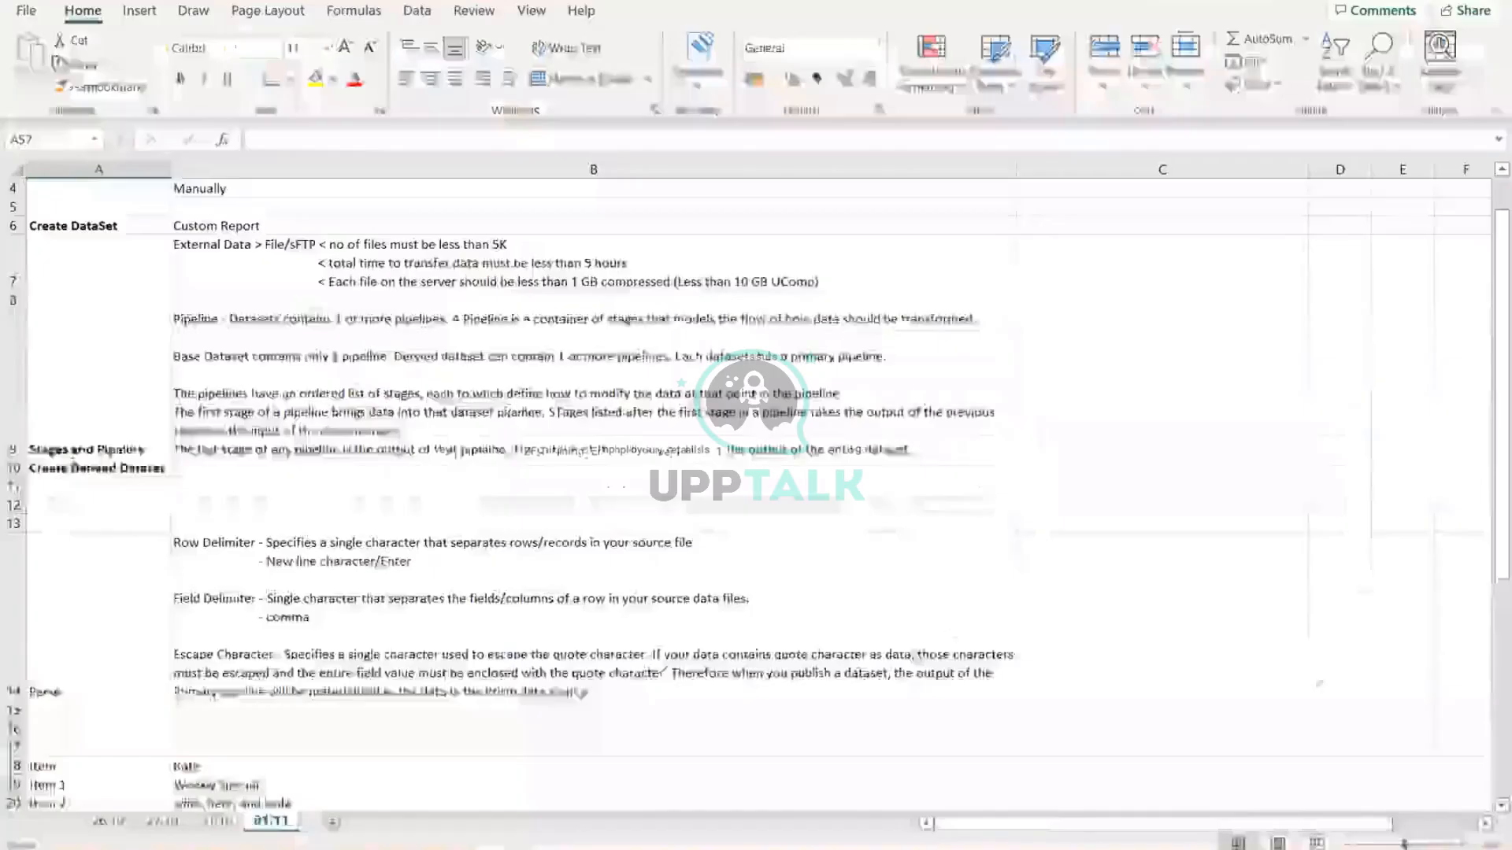
Step: Switch to the 01.11 sheet in Excel and begin the Create Derived Dataset note in B10 with "Transform data. They can only be created"
scroll(1469, 677, "down", 3)
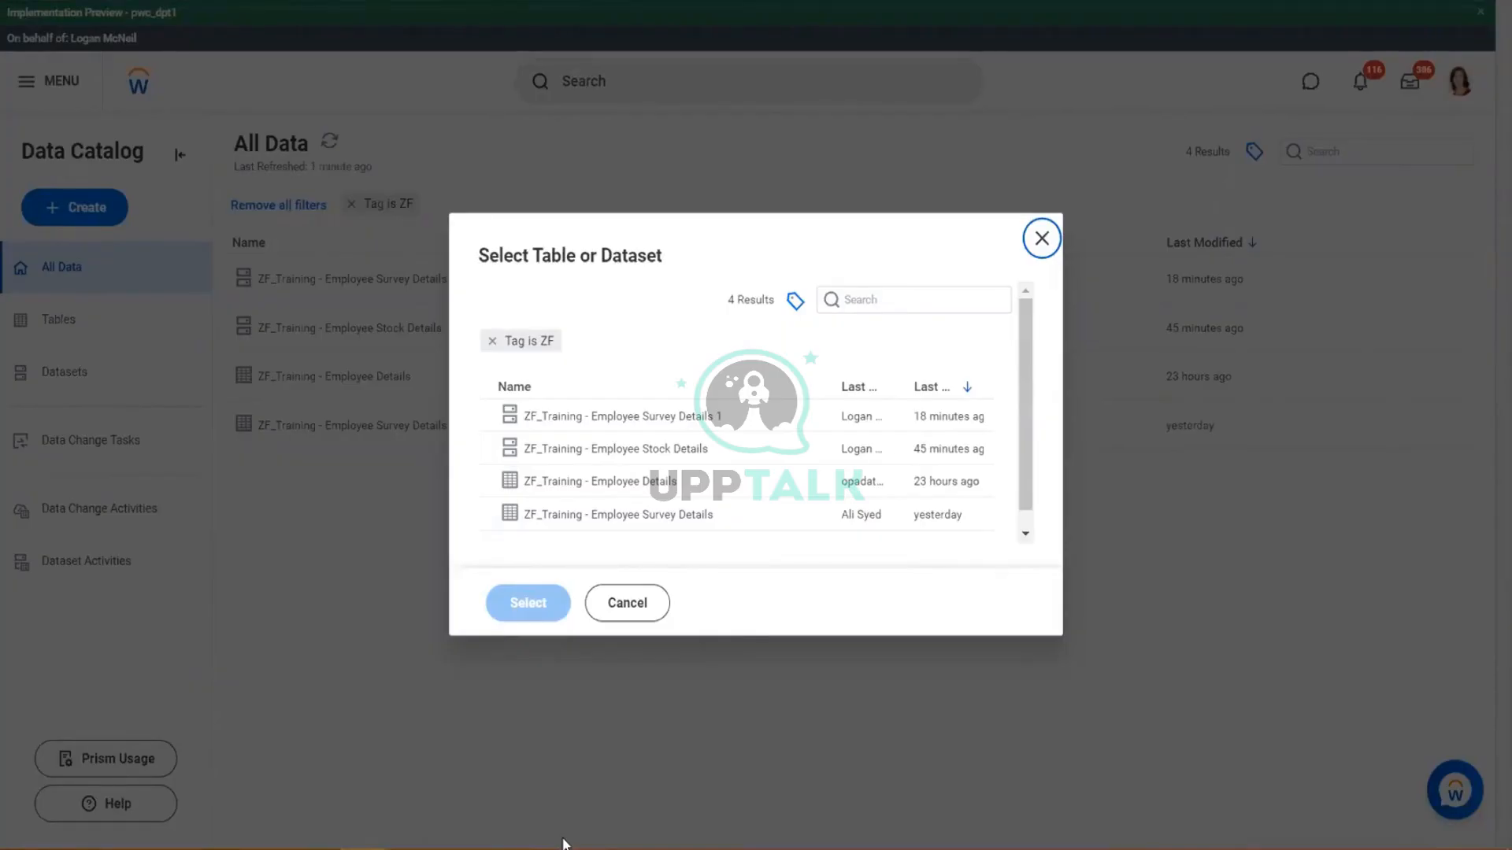
left_click(560, 835)
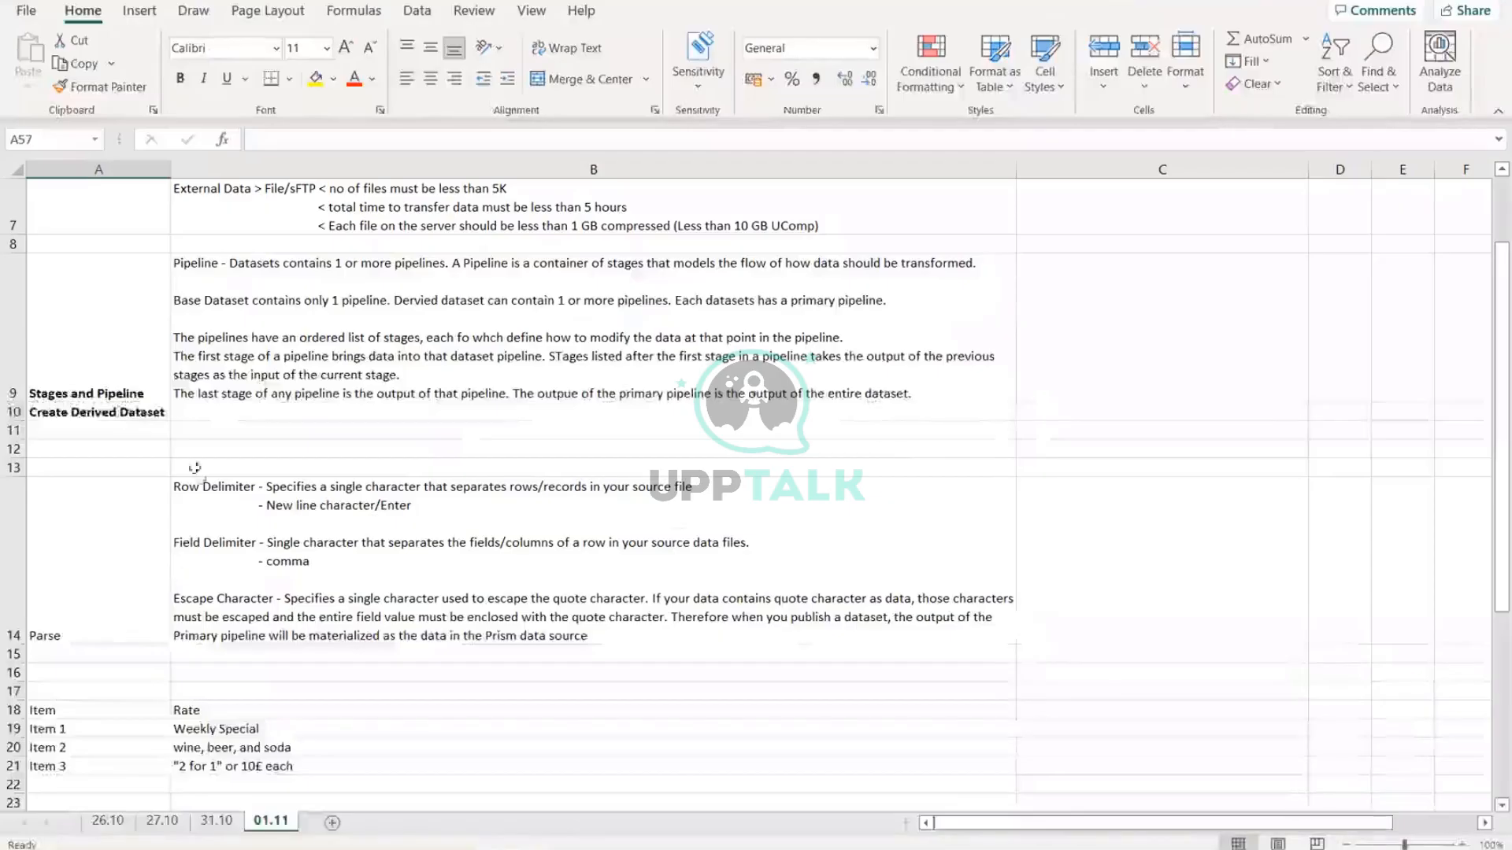
left_click(223, 418)
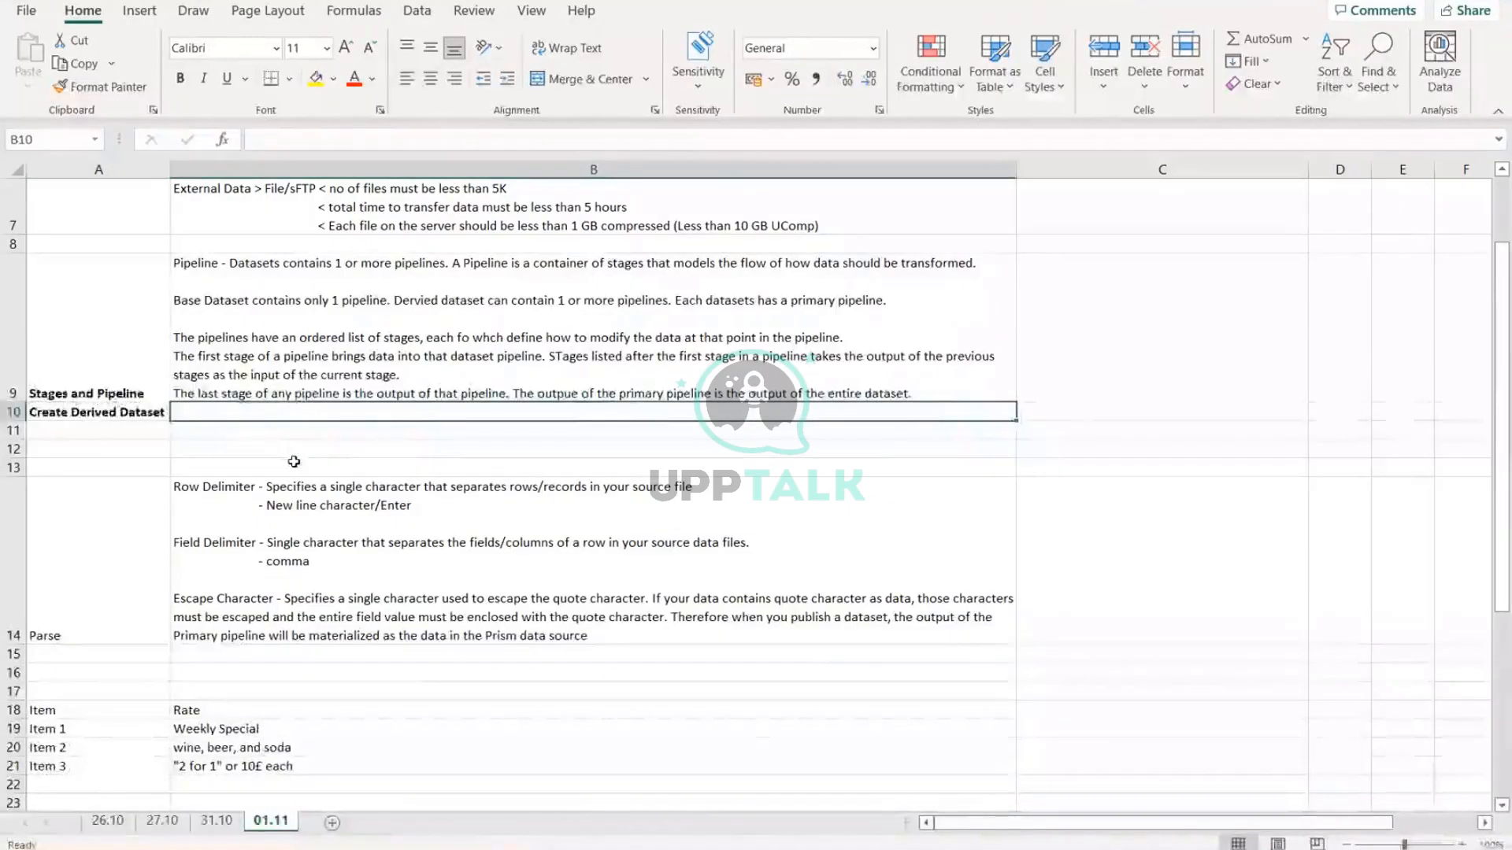
type("T")
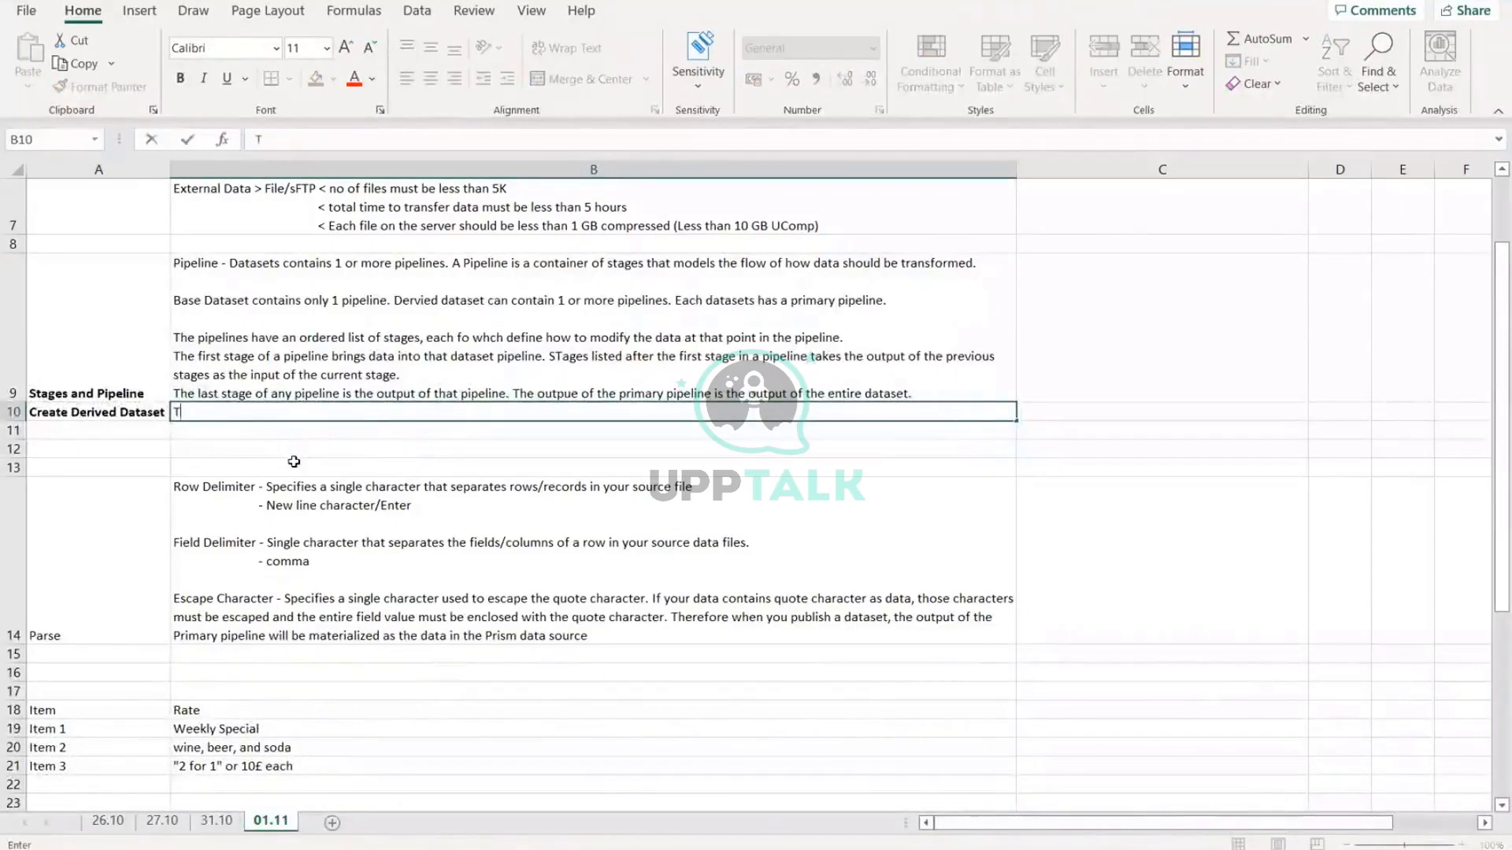
type("ransform dAta")
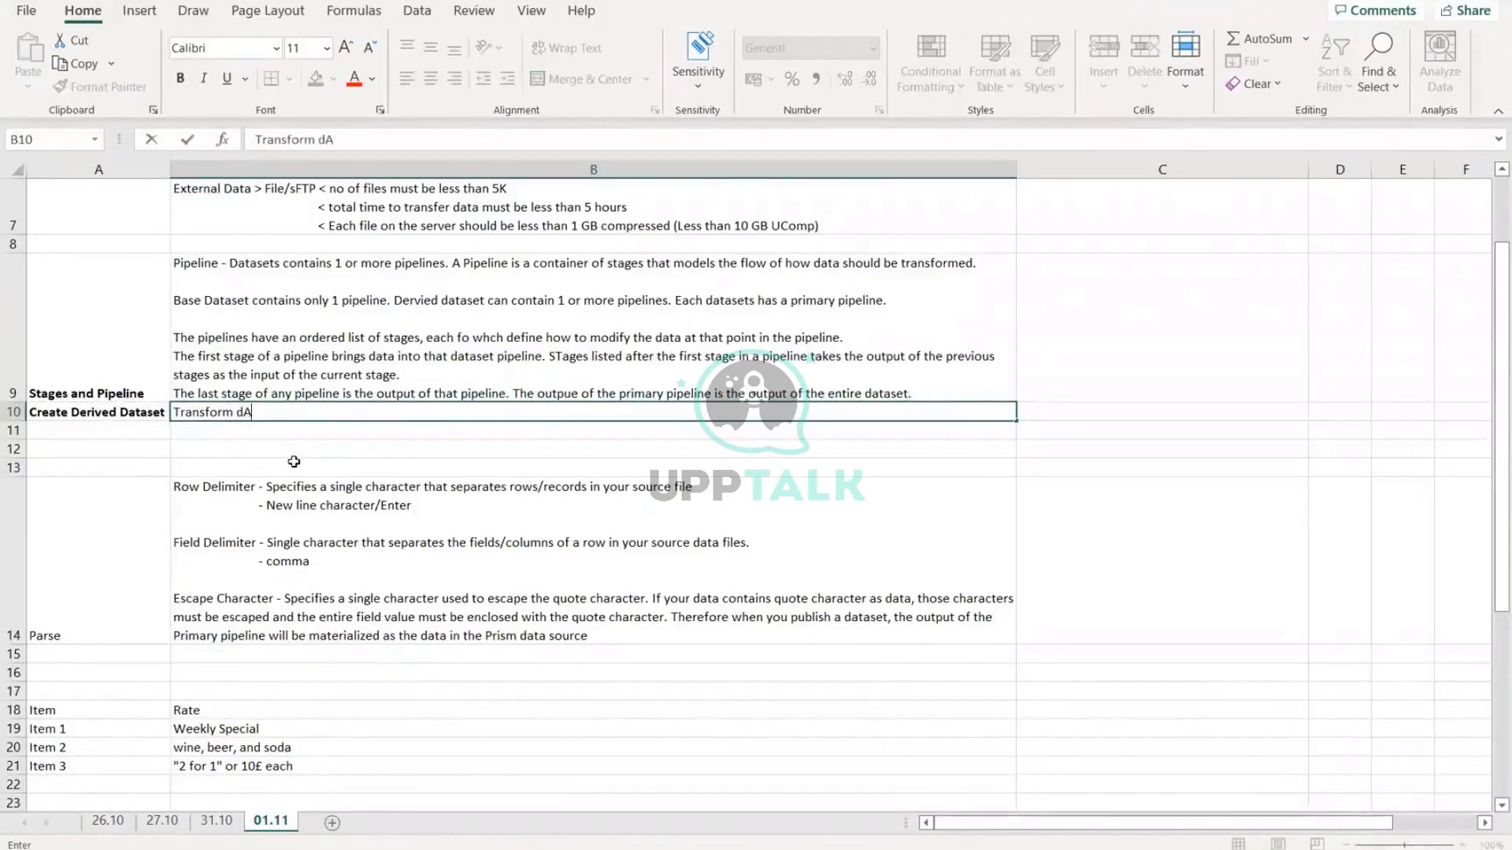
key("BackSpace")
key("BackSpace")
key("BackSpace")
type("ata.")
type("They c")
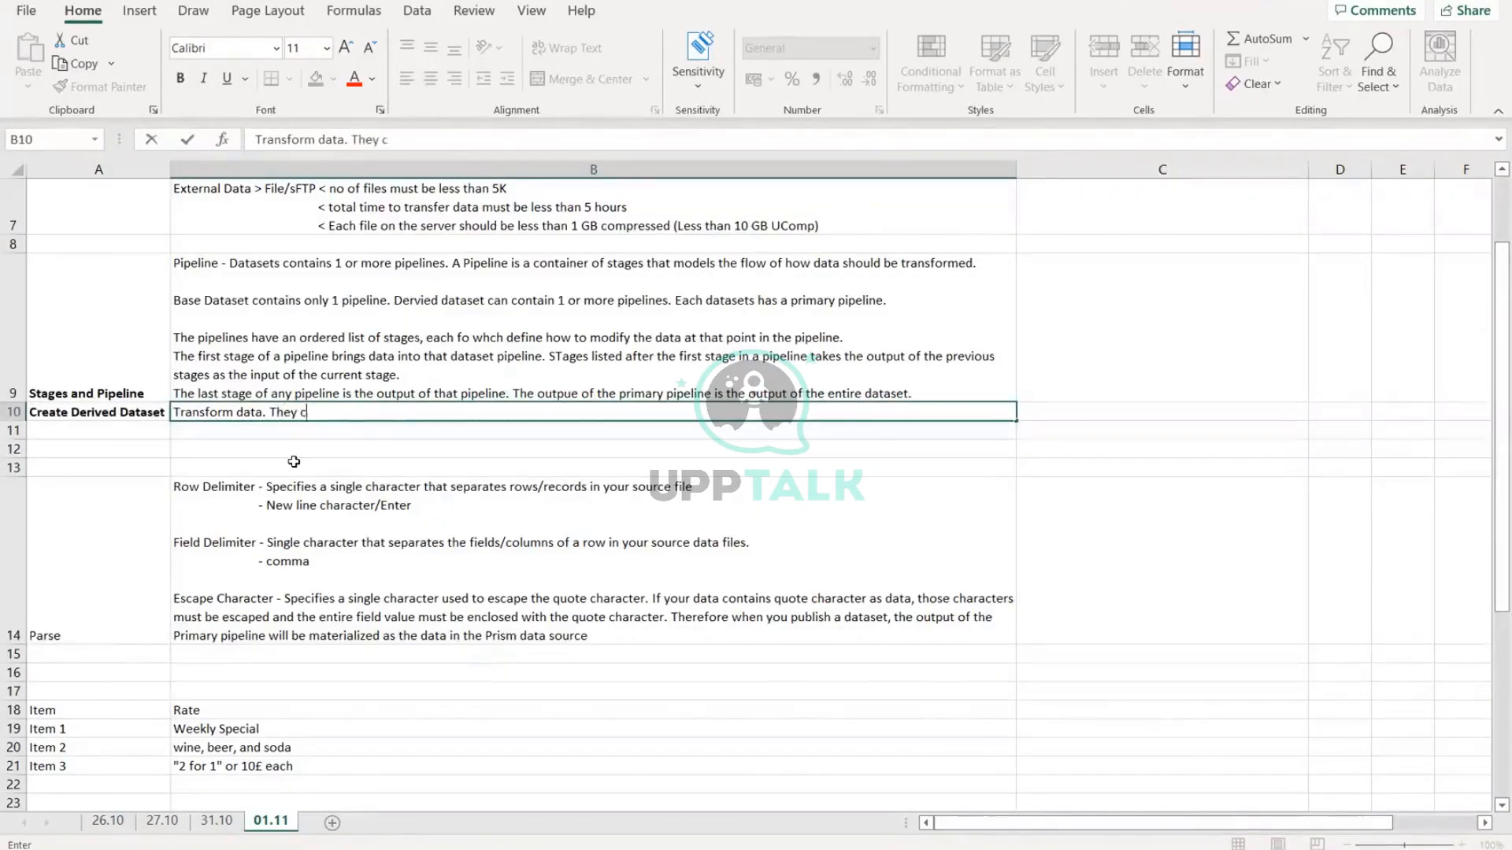
type("an only be created ")
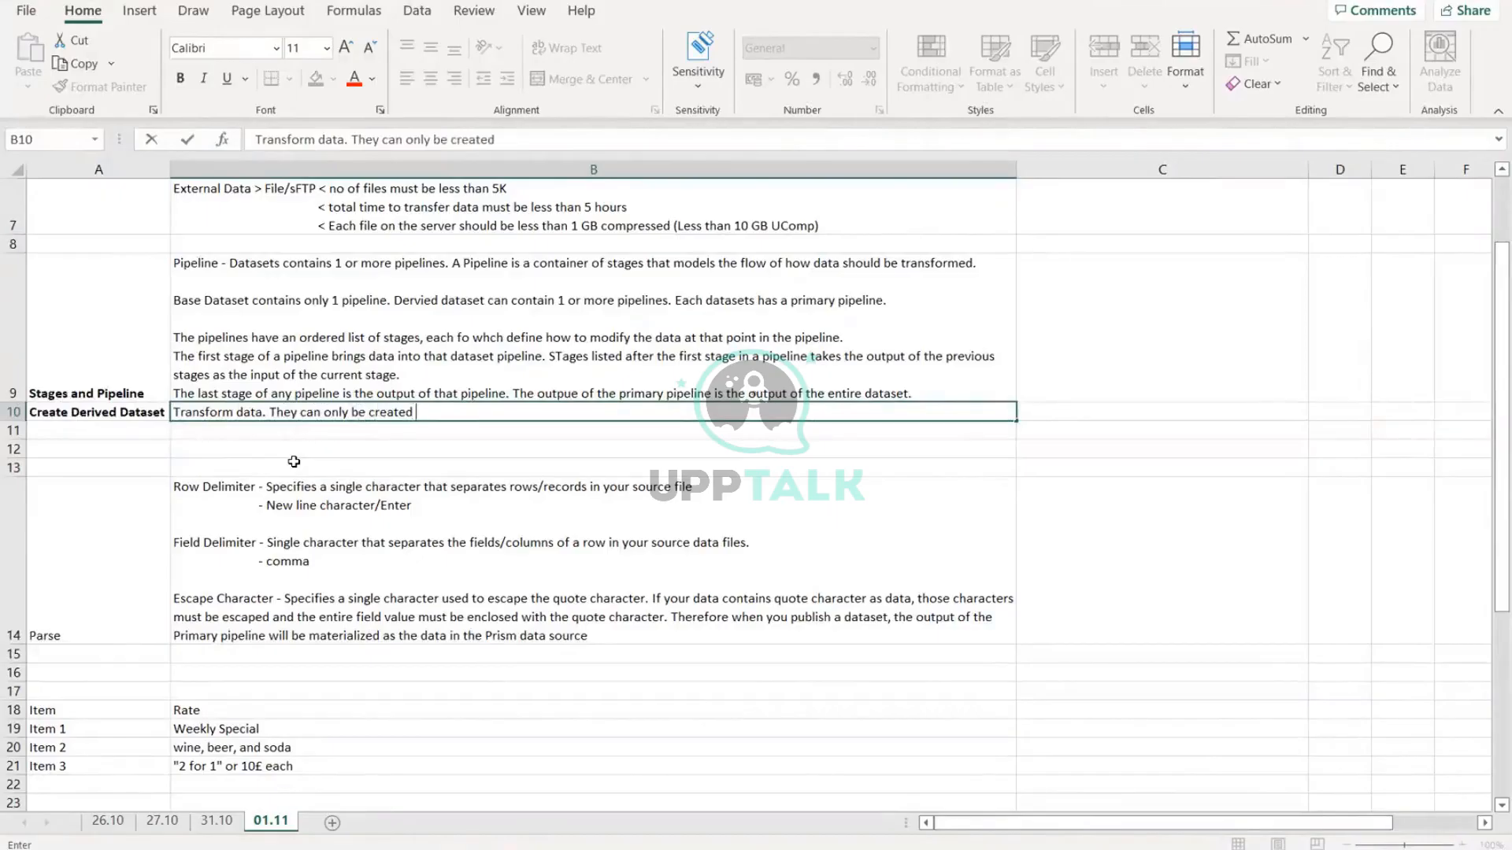
Step: Complete the B10 note with "using either an existing table, base dataset or a derived dataset"
type("using either ")
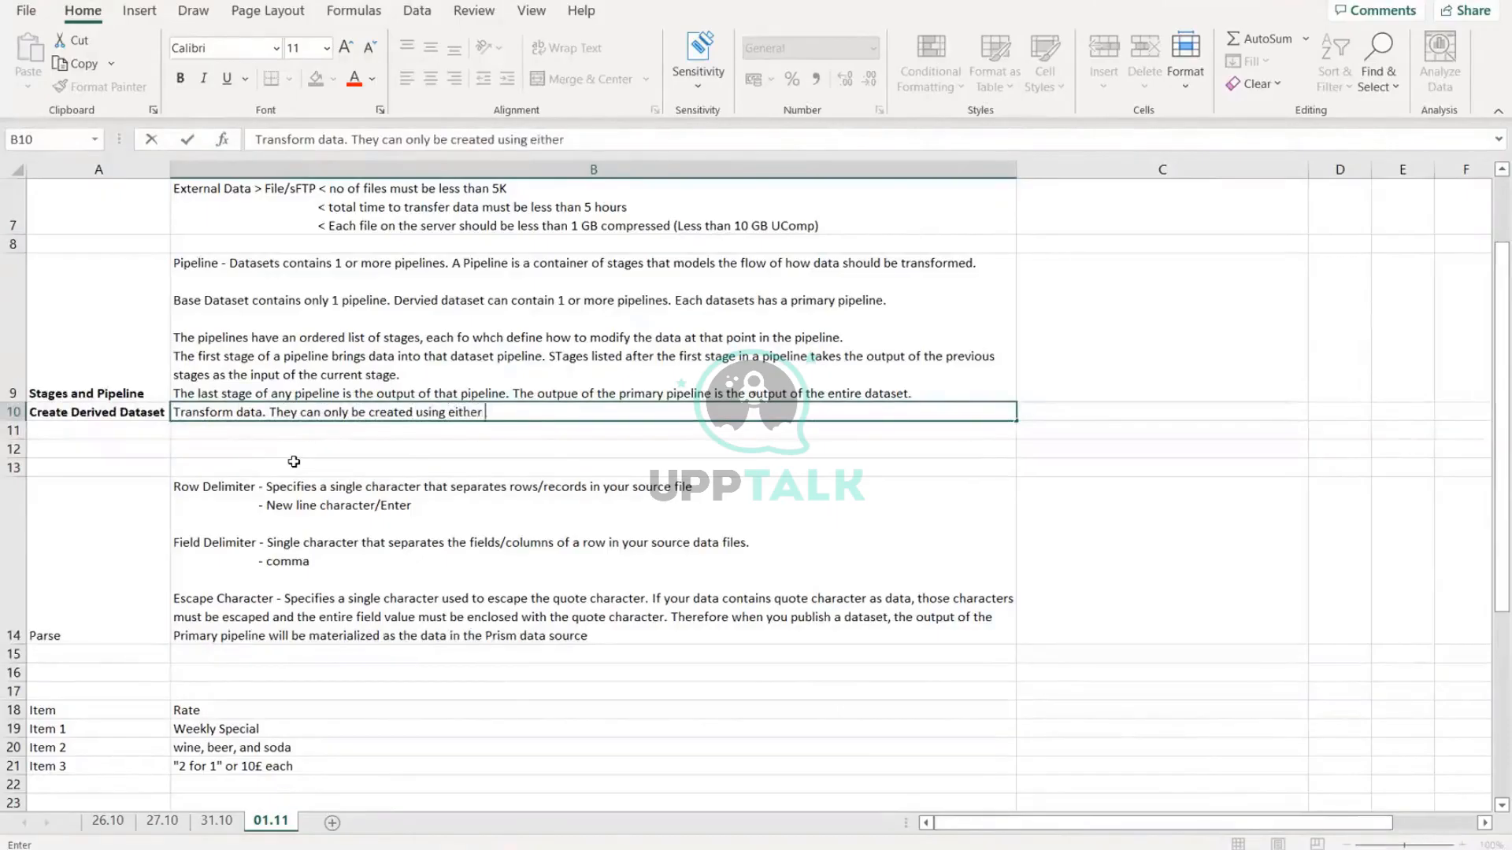
type("an existing ta")
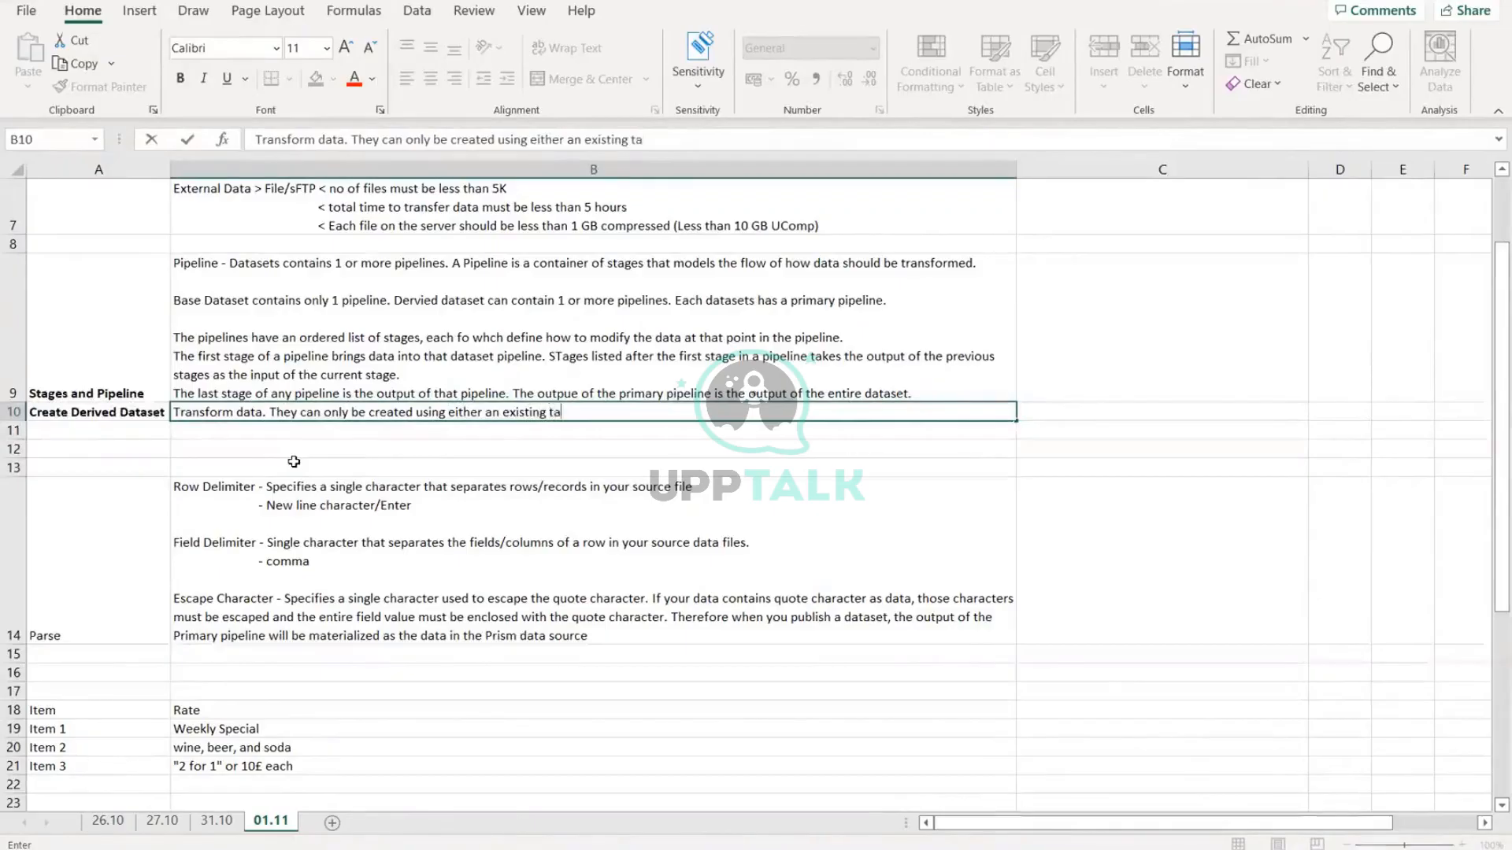
type("ble, base datas")
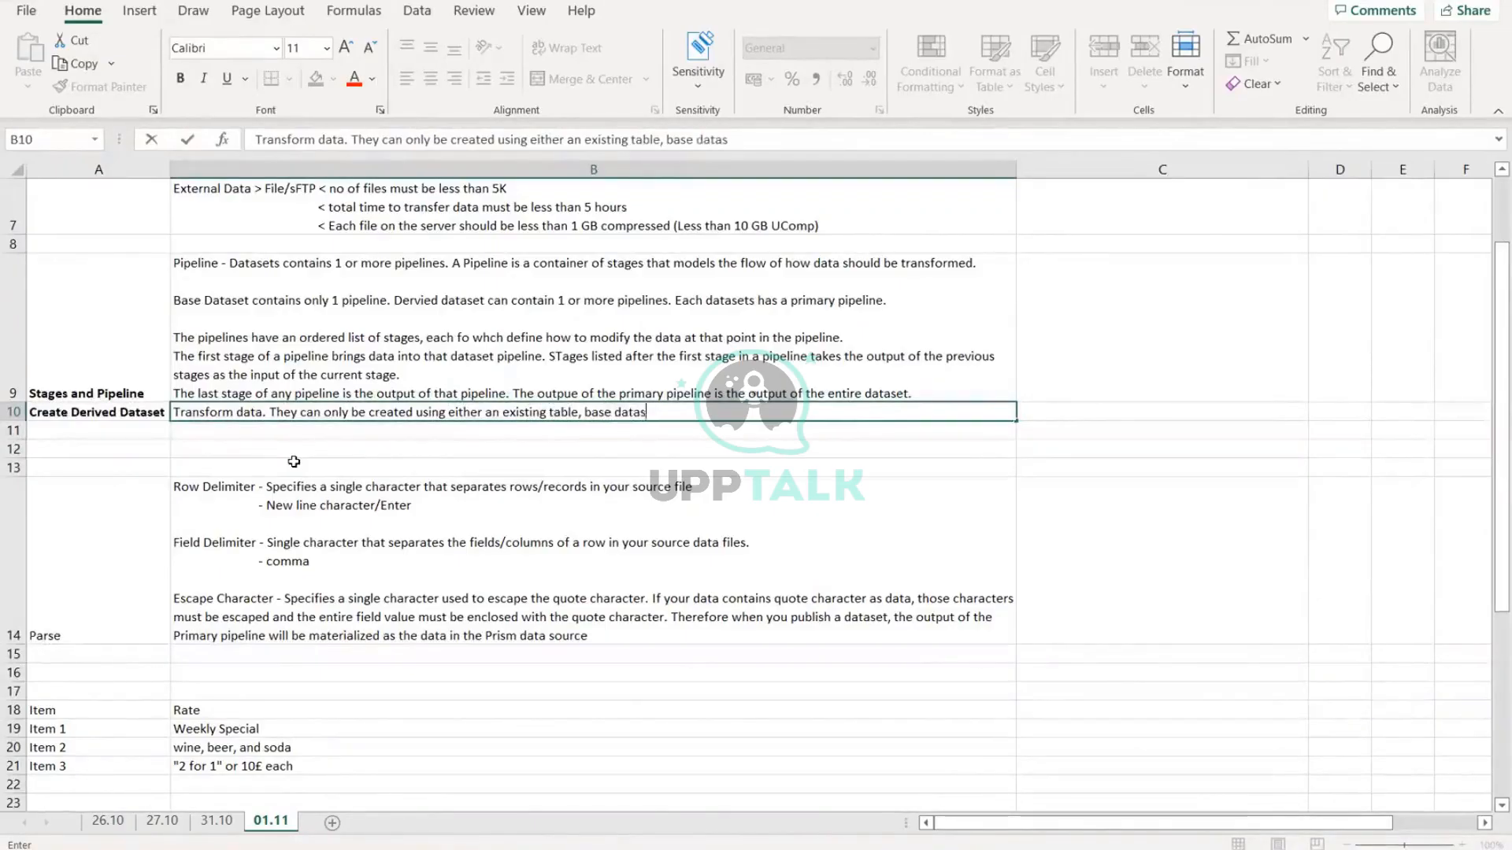
type("et or a dr")
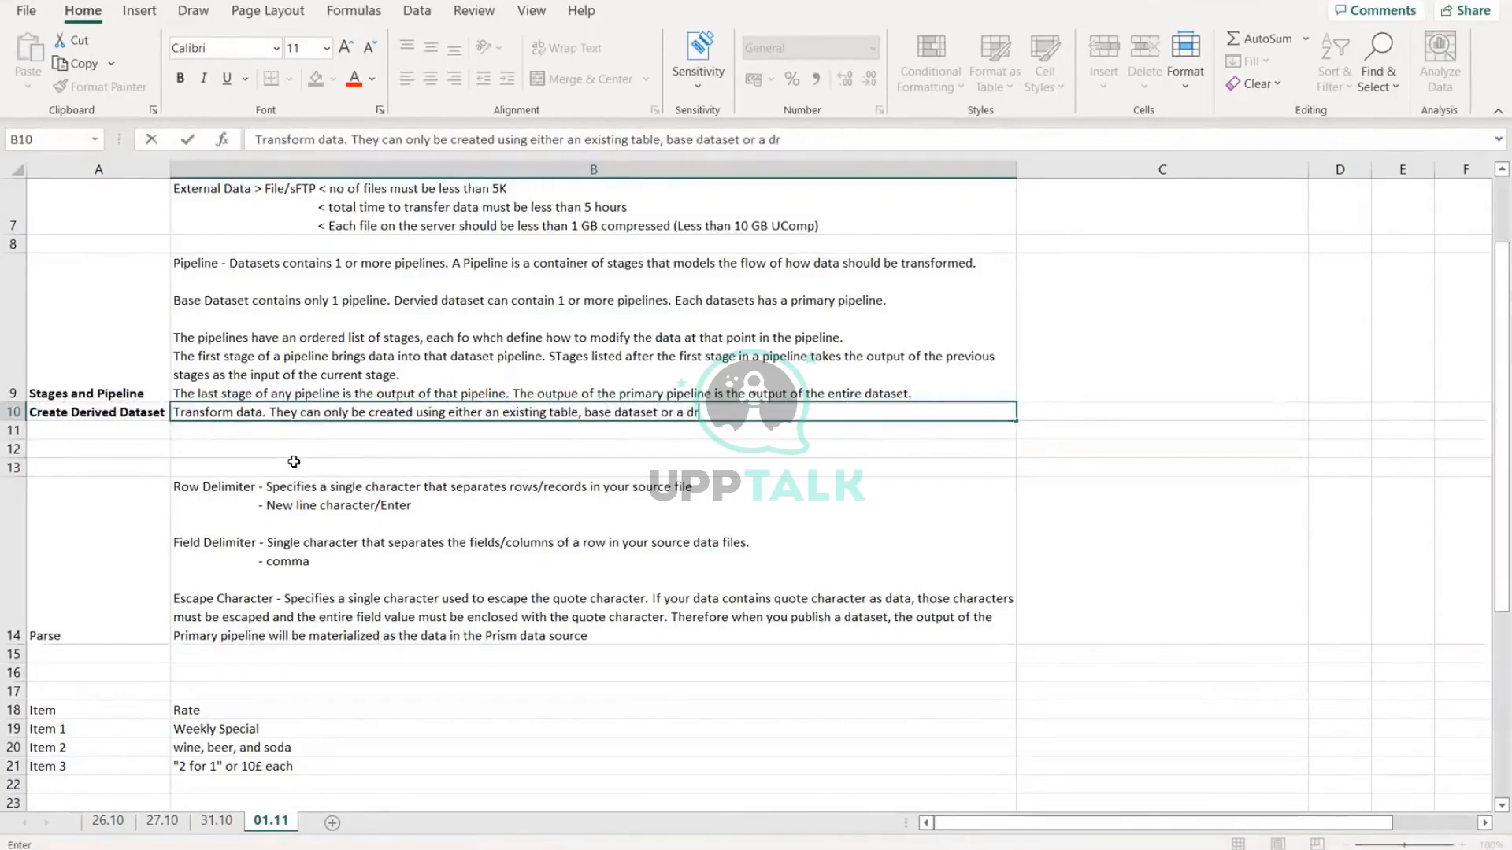
key("BackSpace")
type("erived datas")
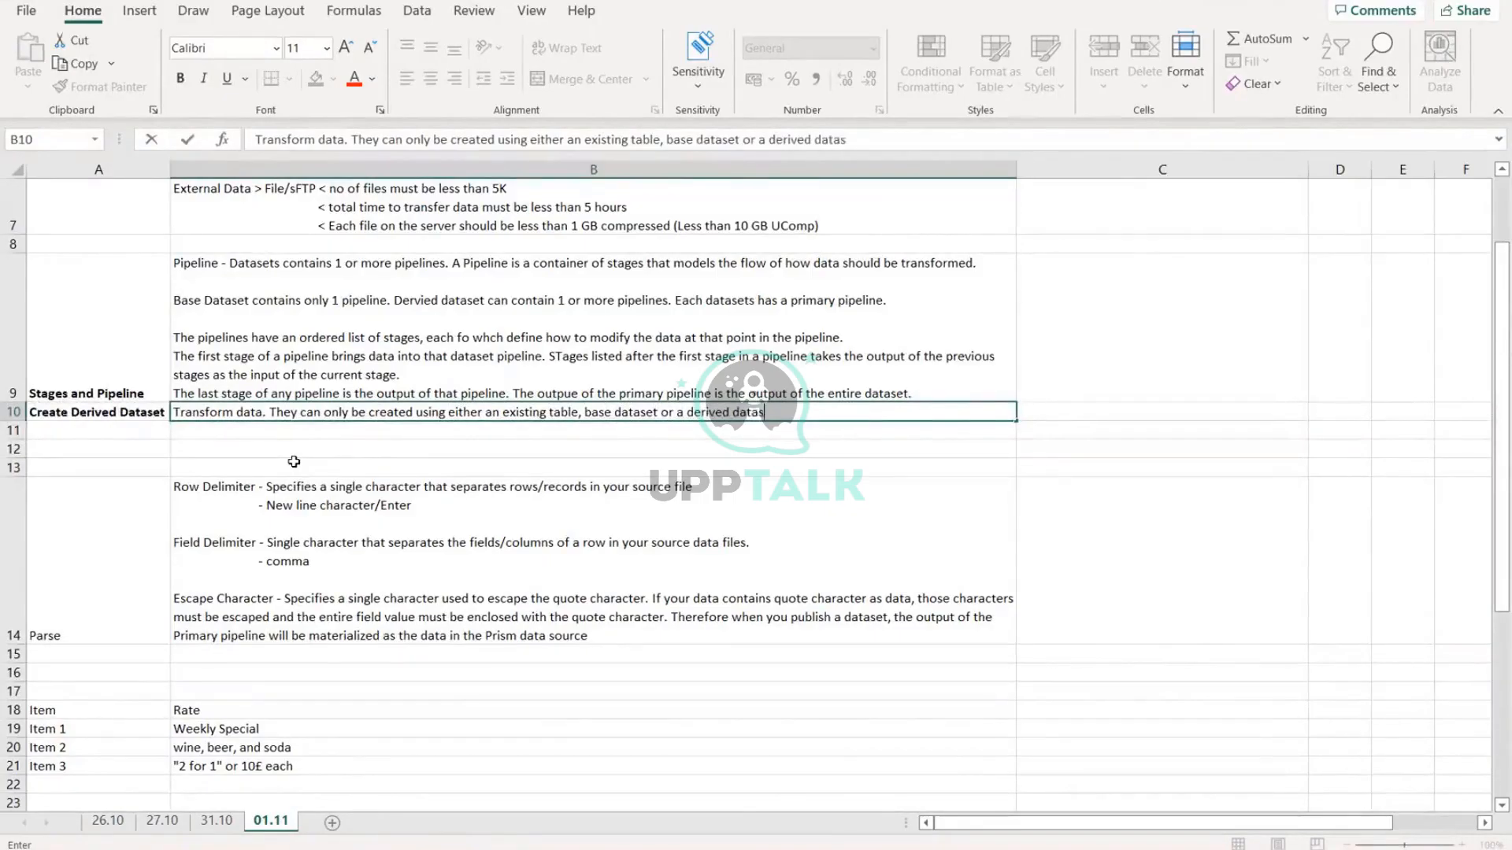
type("et")
key("Return")
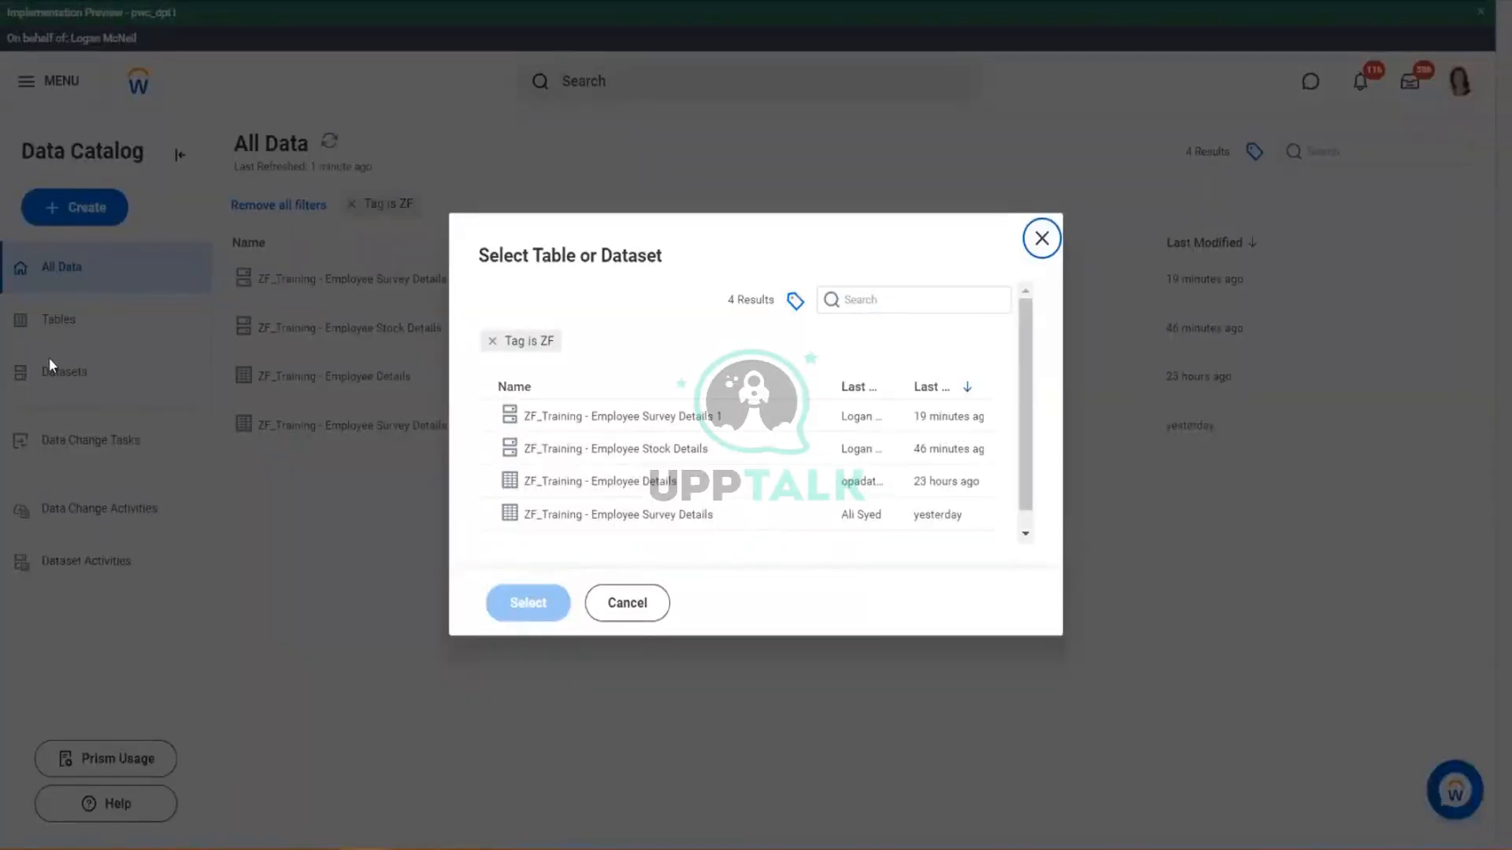
Step: In Workday, remove the ZF tag filter from the Select Table or Dataset list and browse all available tables and datasets
left_click(1026, 535)
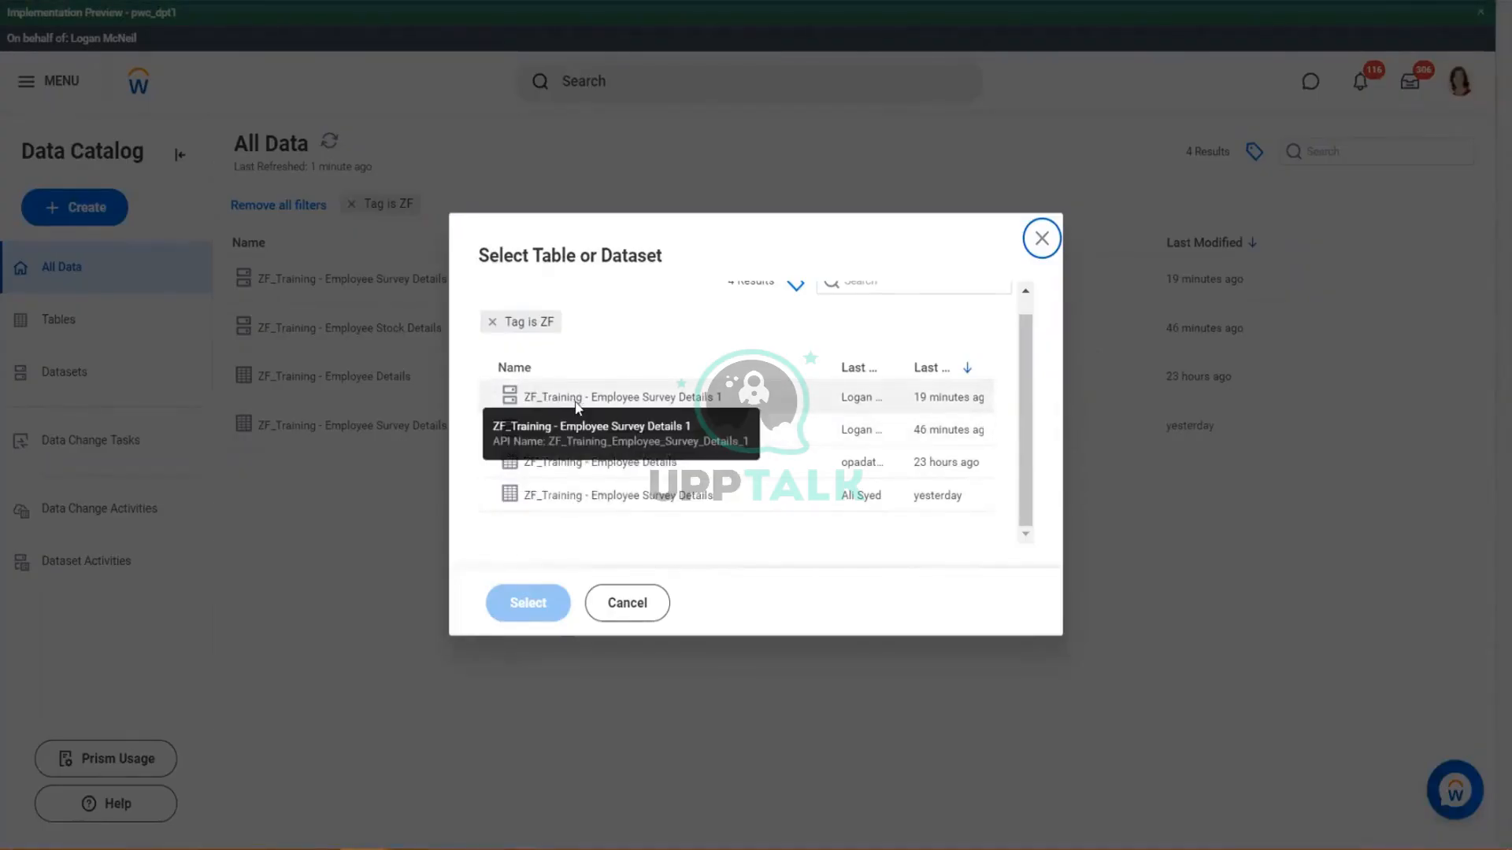
scroll(605, 357, "up", 1)
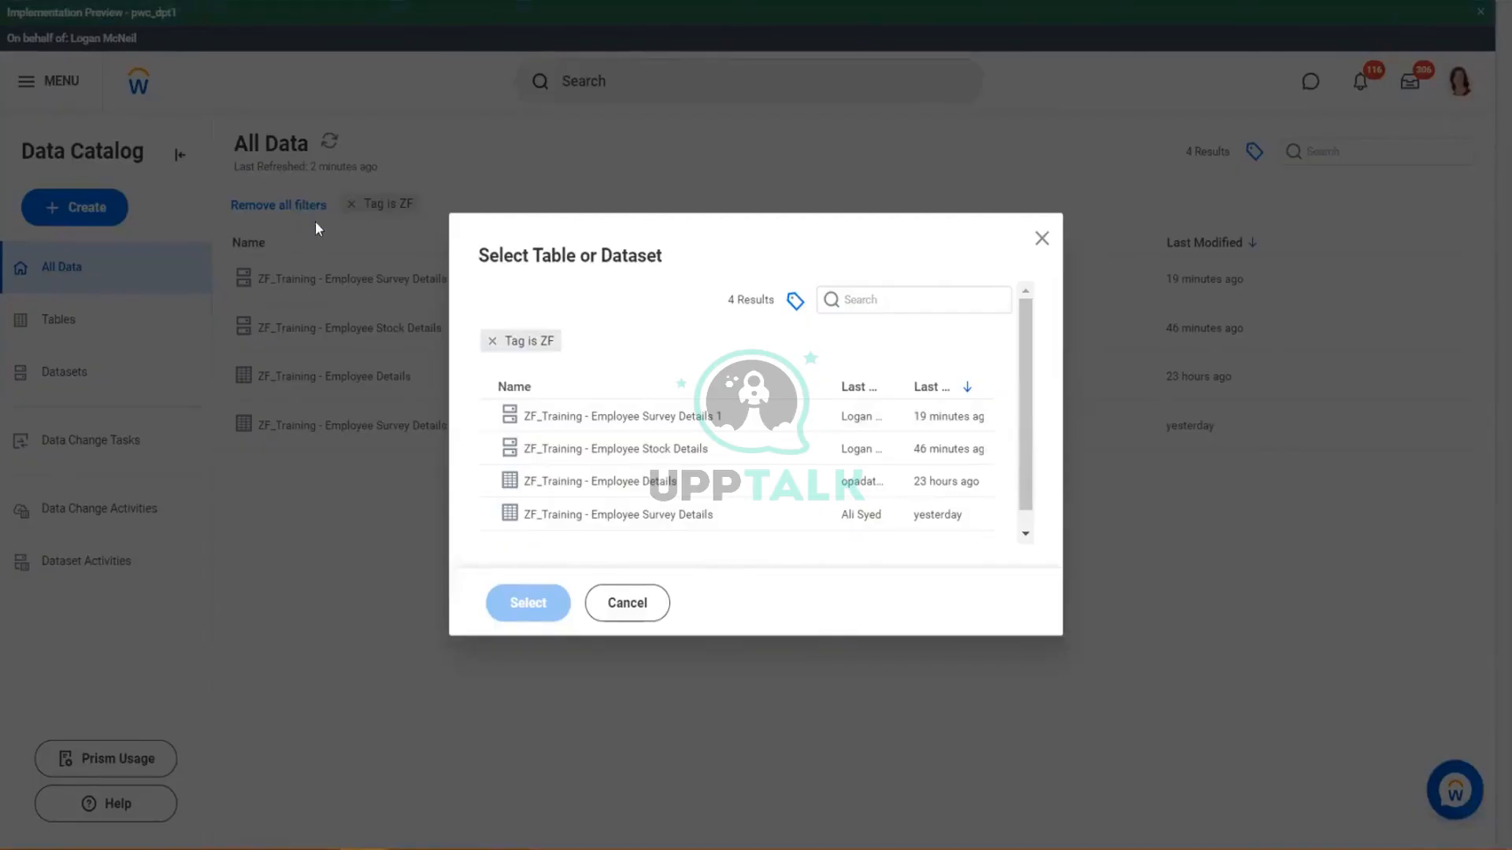
left_click(493, 342)
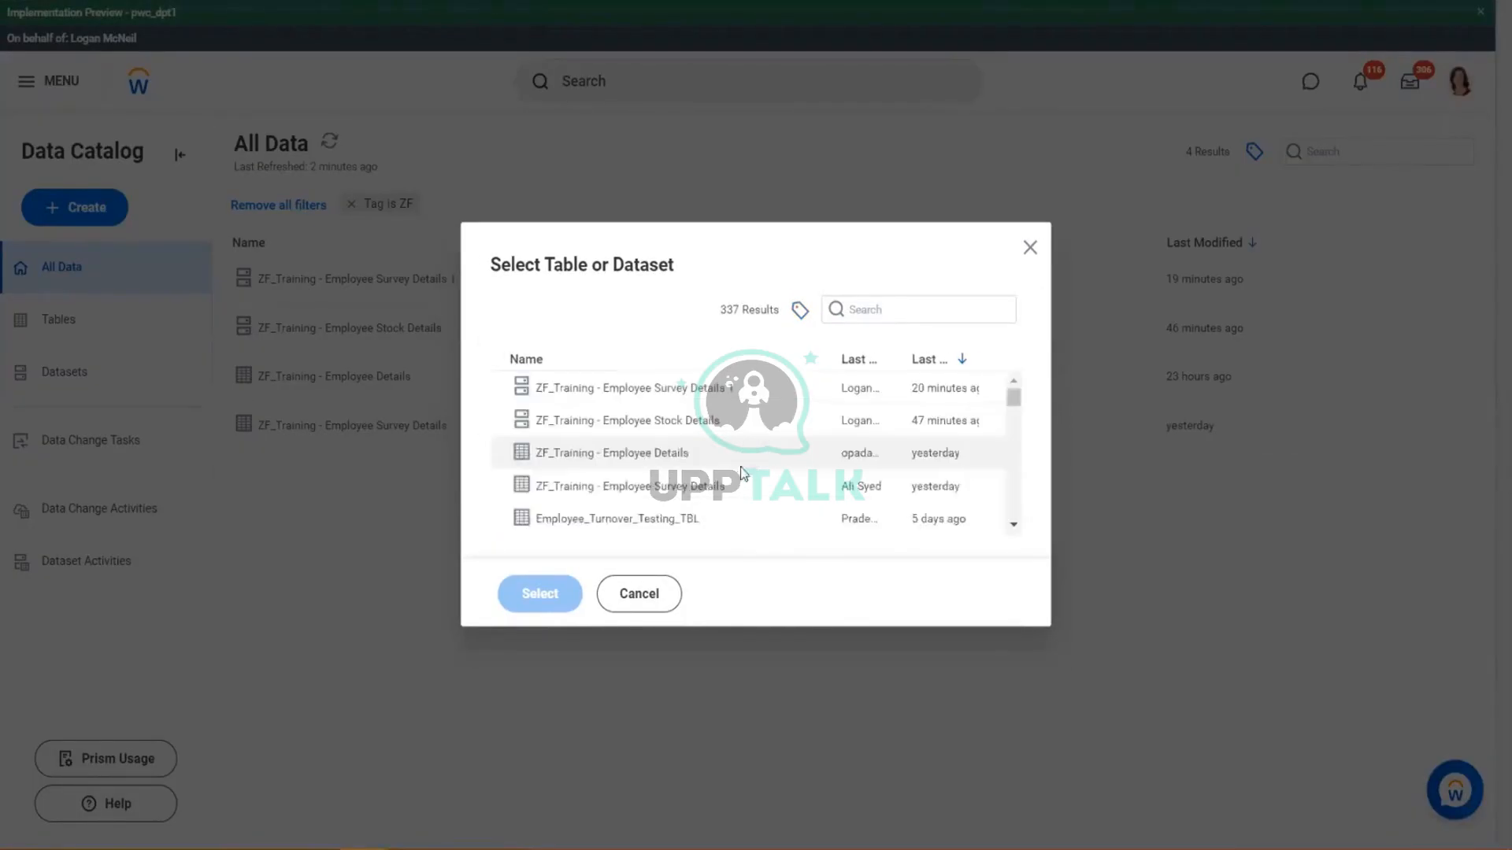
scroll(807, 482, "down", 2)
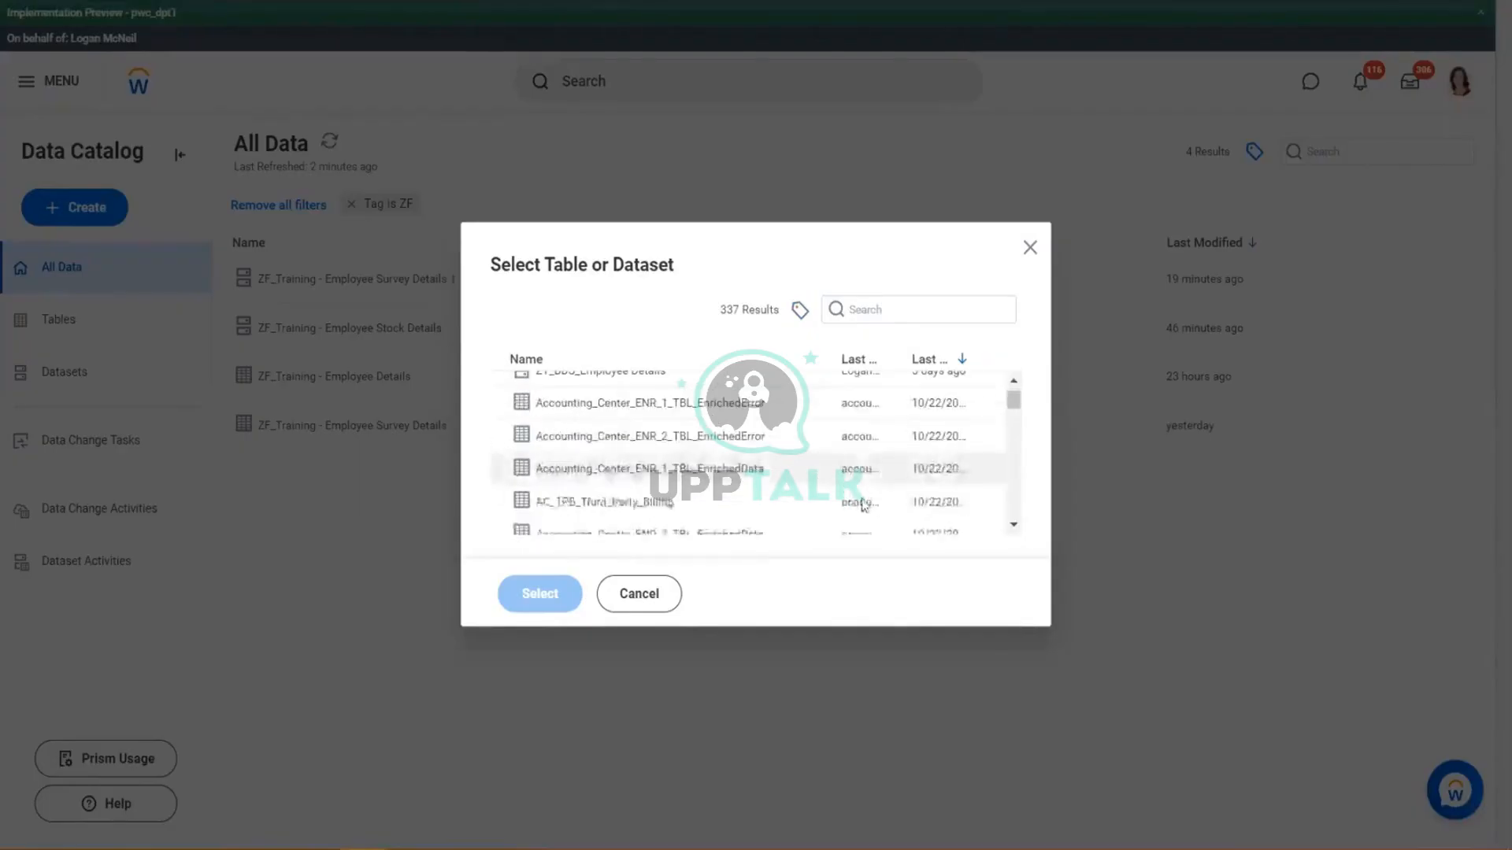
scroll(860, 505, "down", 10)
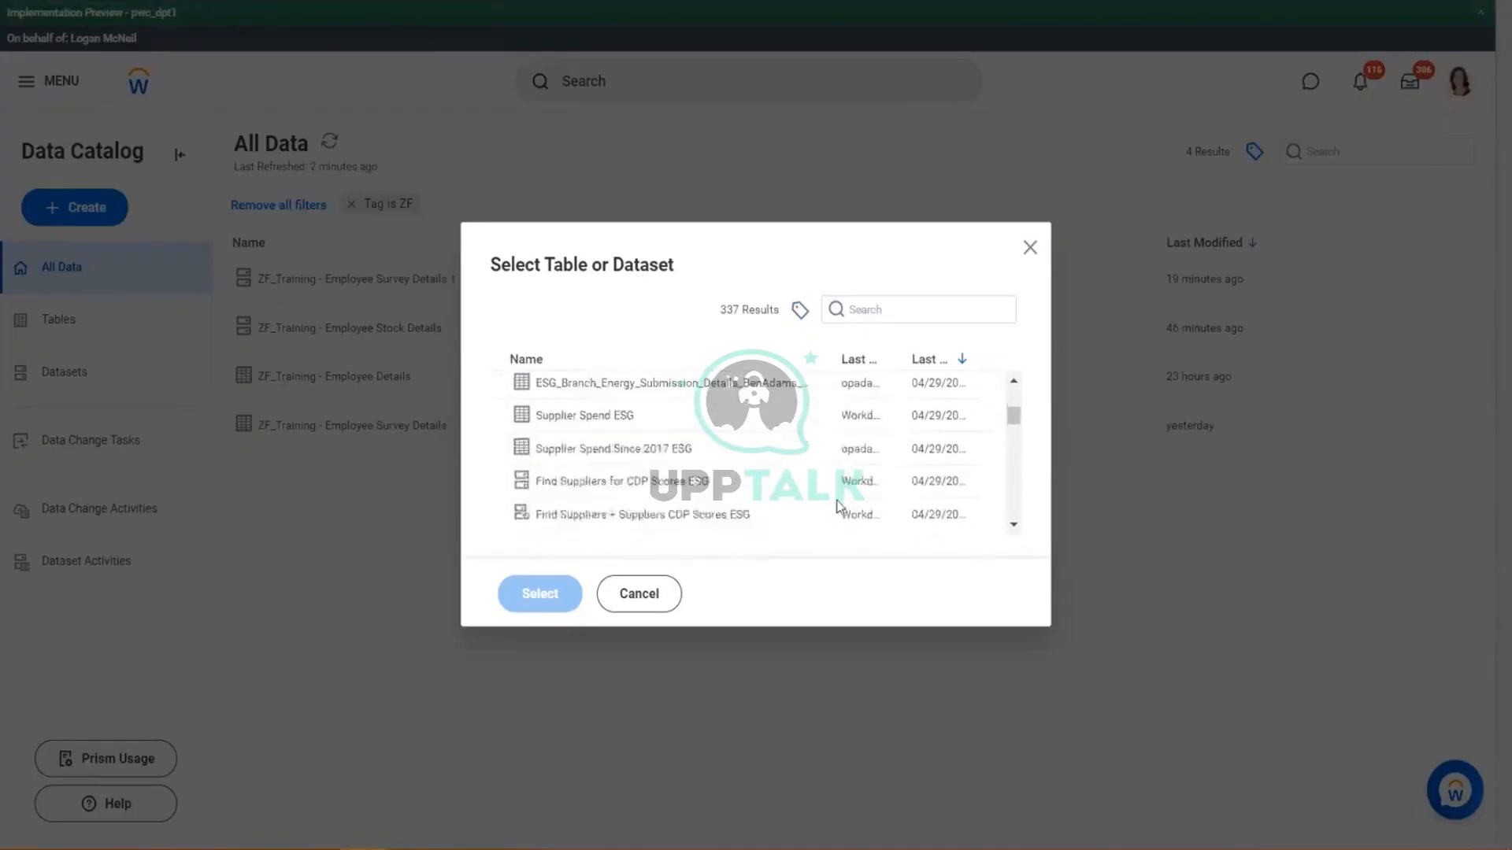
scroll(836, 500, "down", 8)
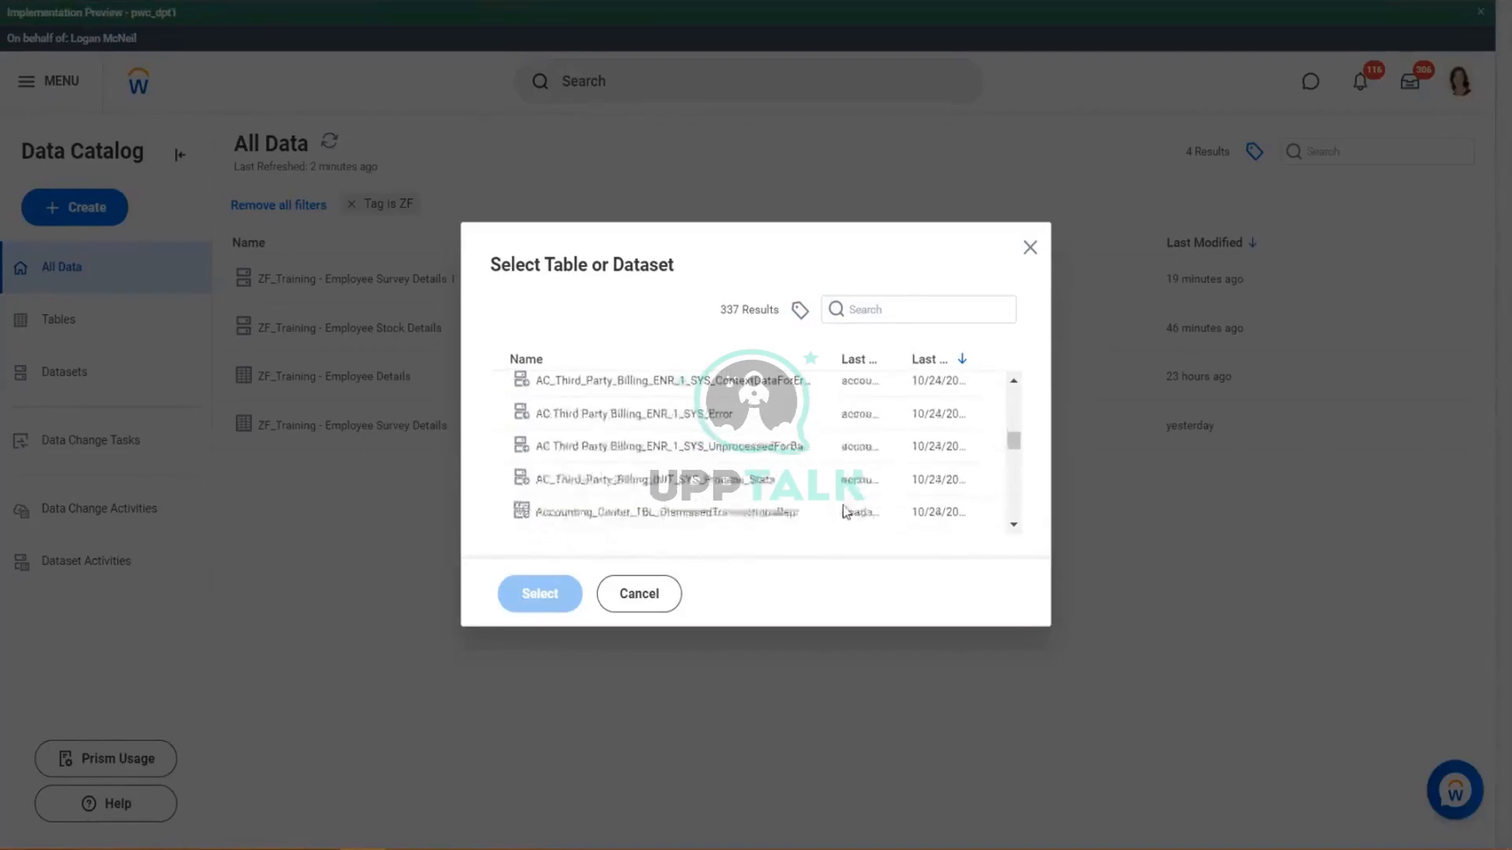
scroll(845, 508, "up", 5)
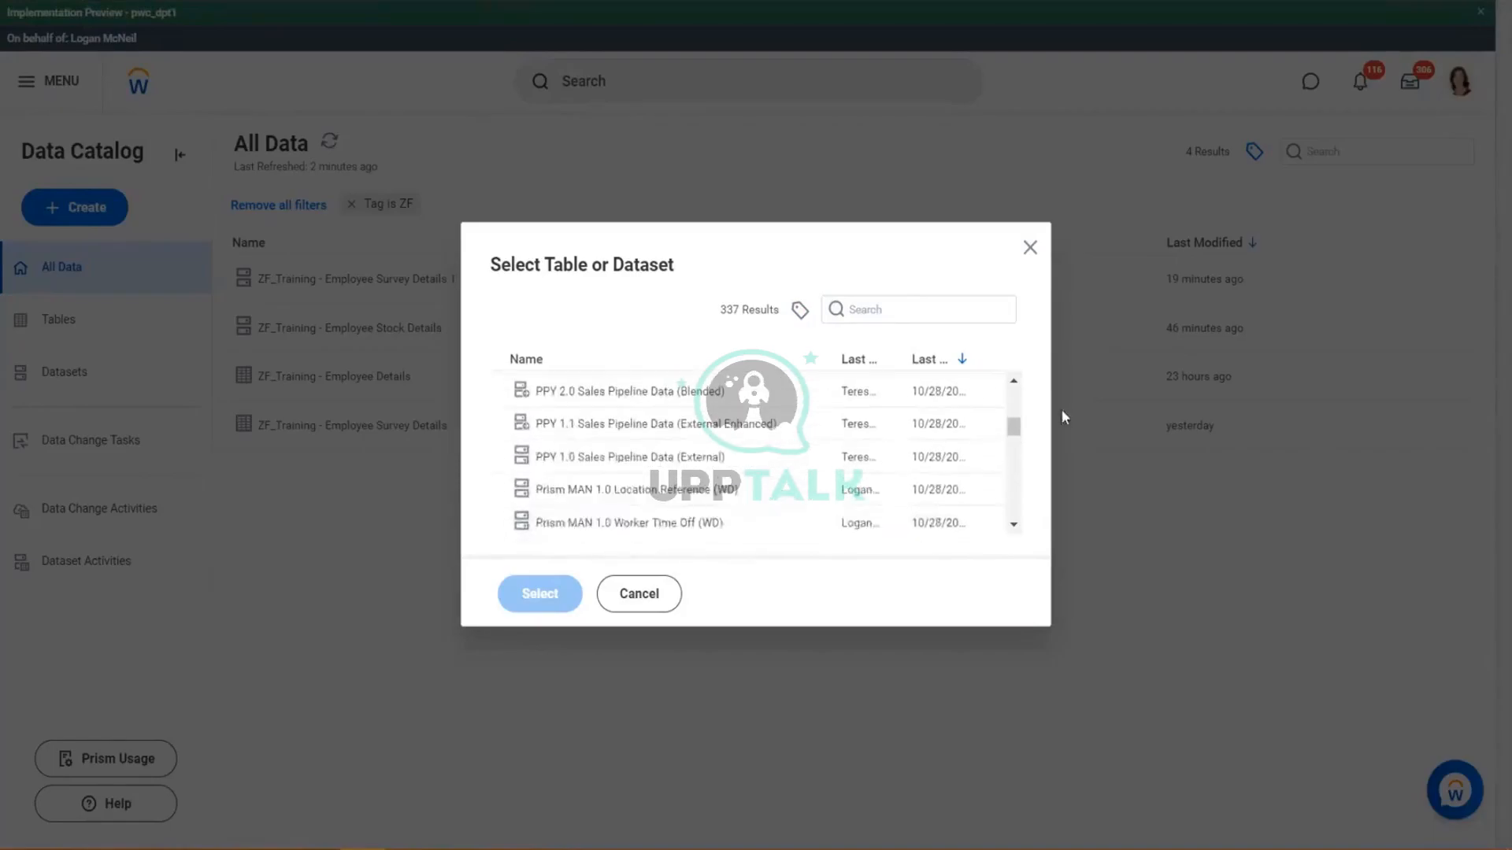
left_click_drag(1015, 427, 1015, 390)
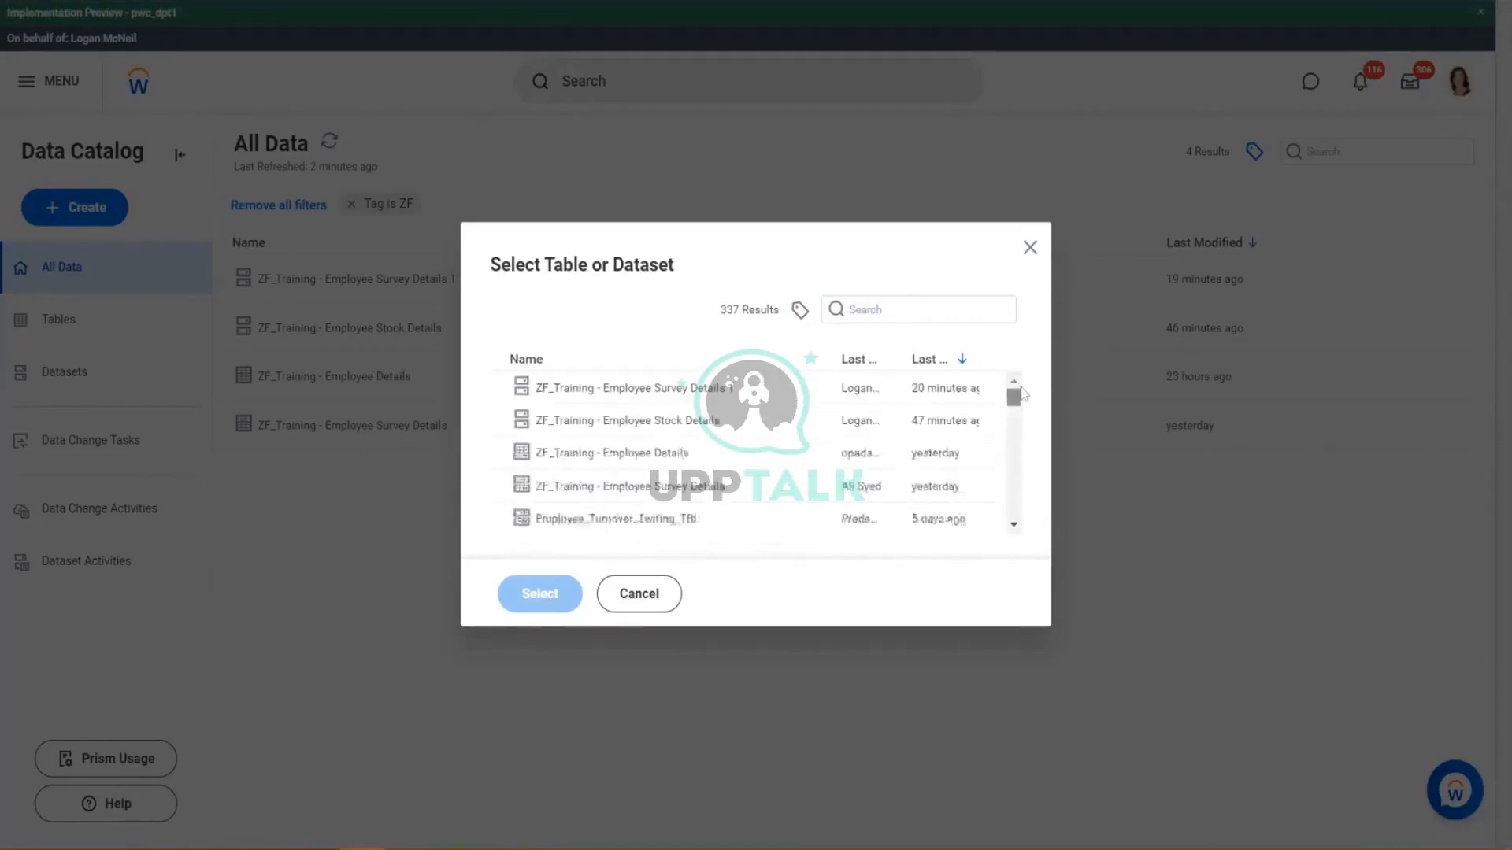
Step: Filter the Select Table or Dataset list by the ZF tag
left_click(800, 310)
left_click(864, 423)
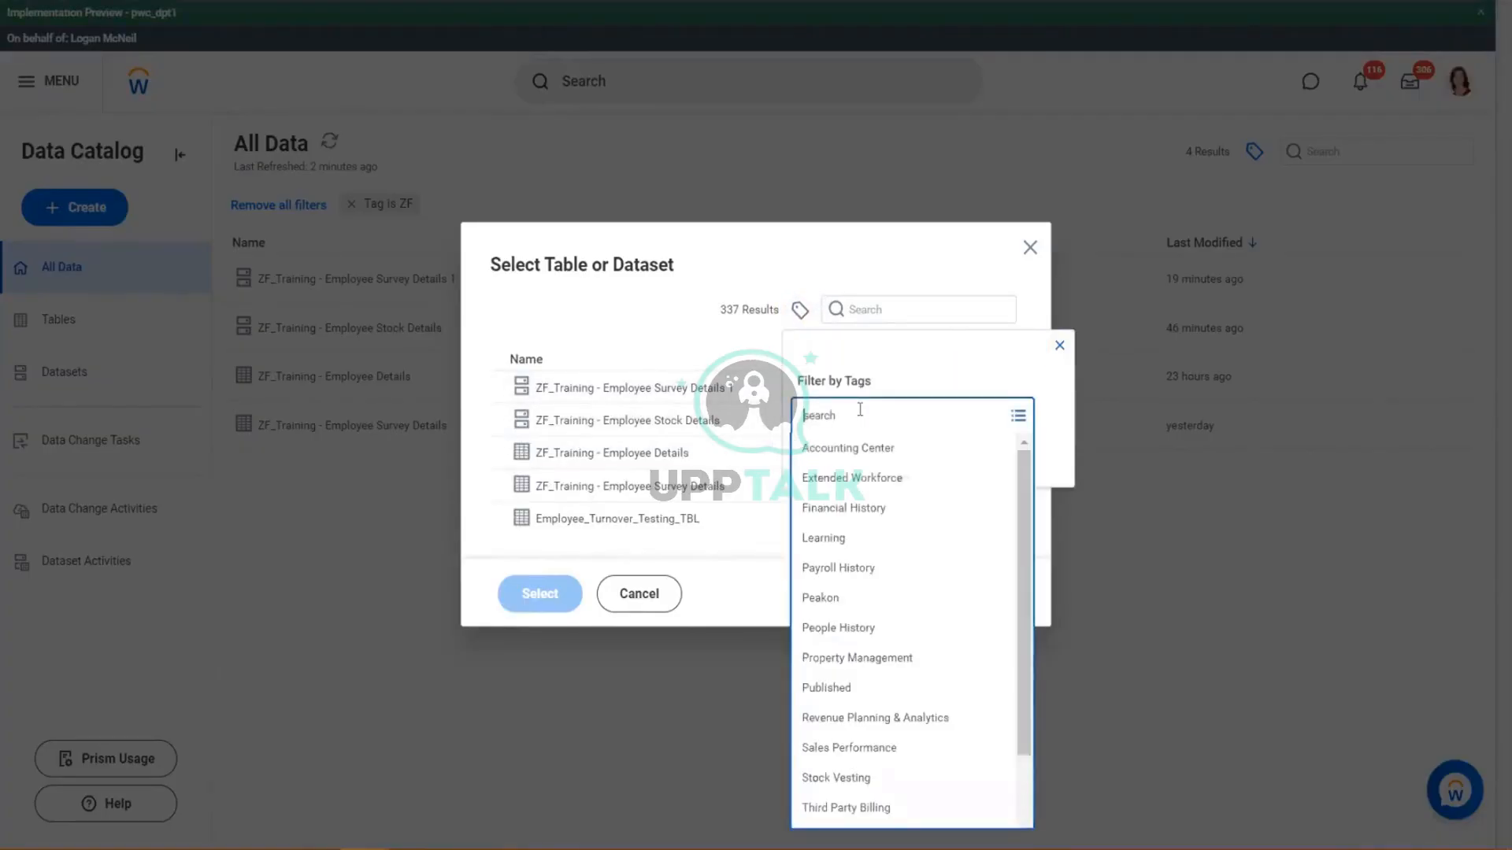
scroll(919, 557, "down", 3)
left_click(810, 803)
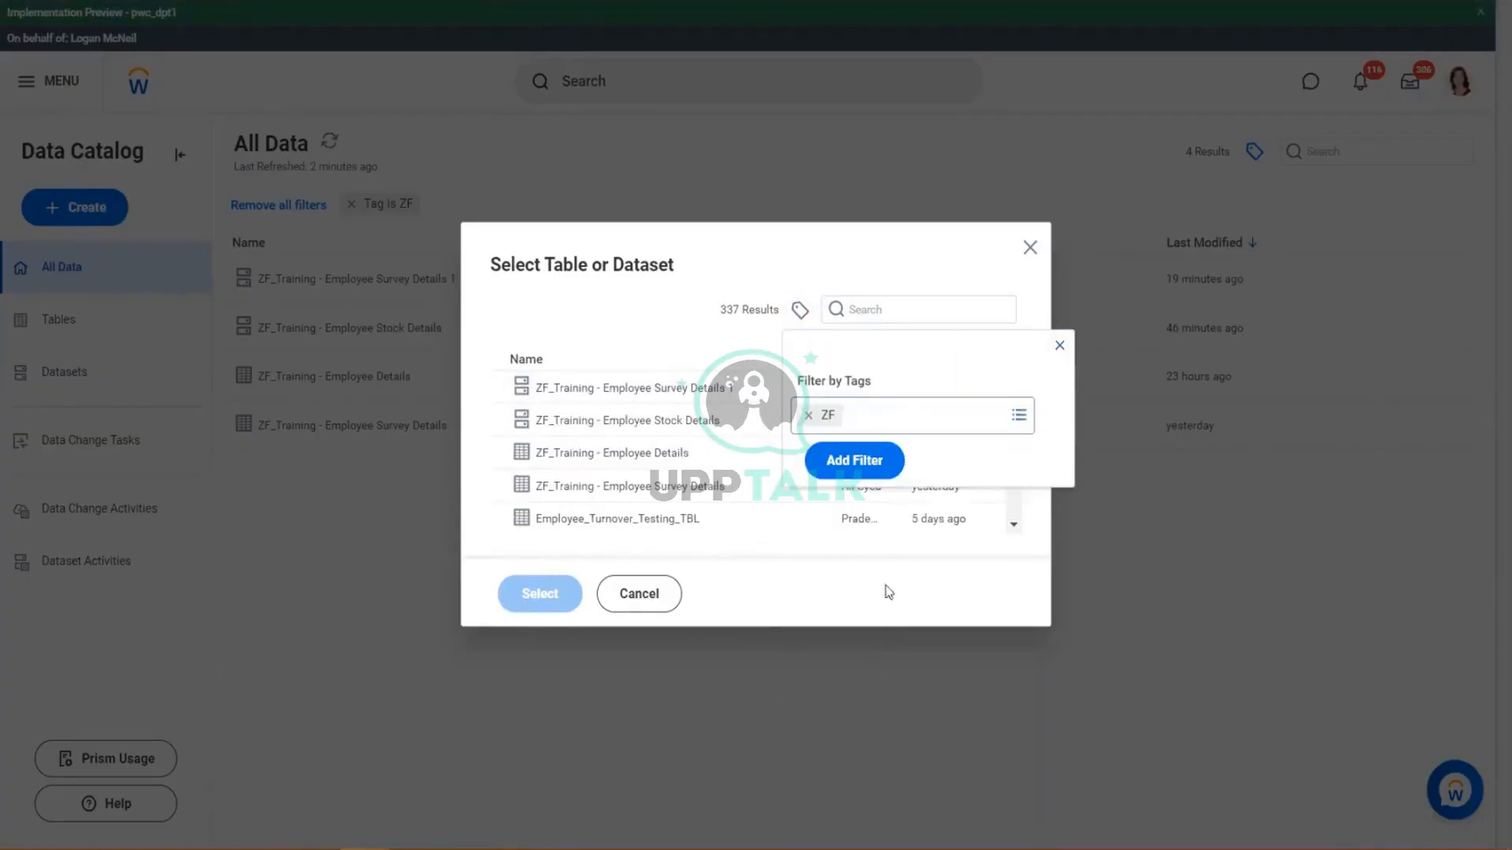
left_click(853, 463)
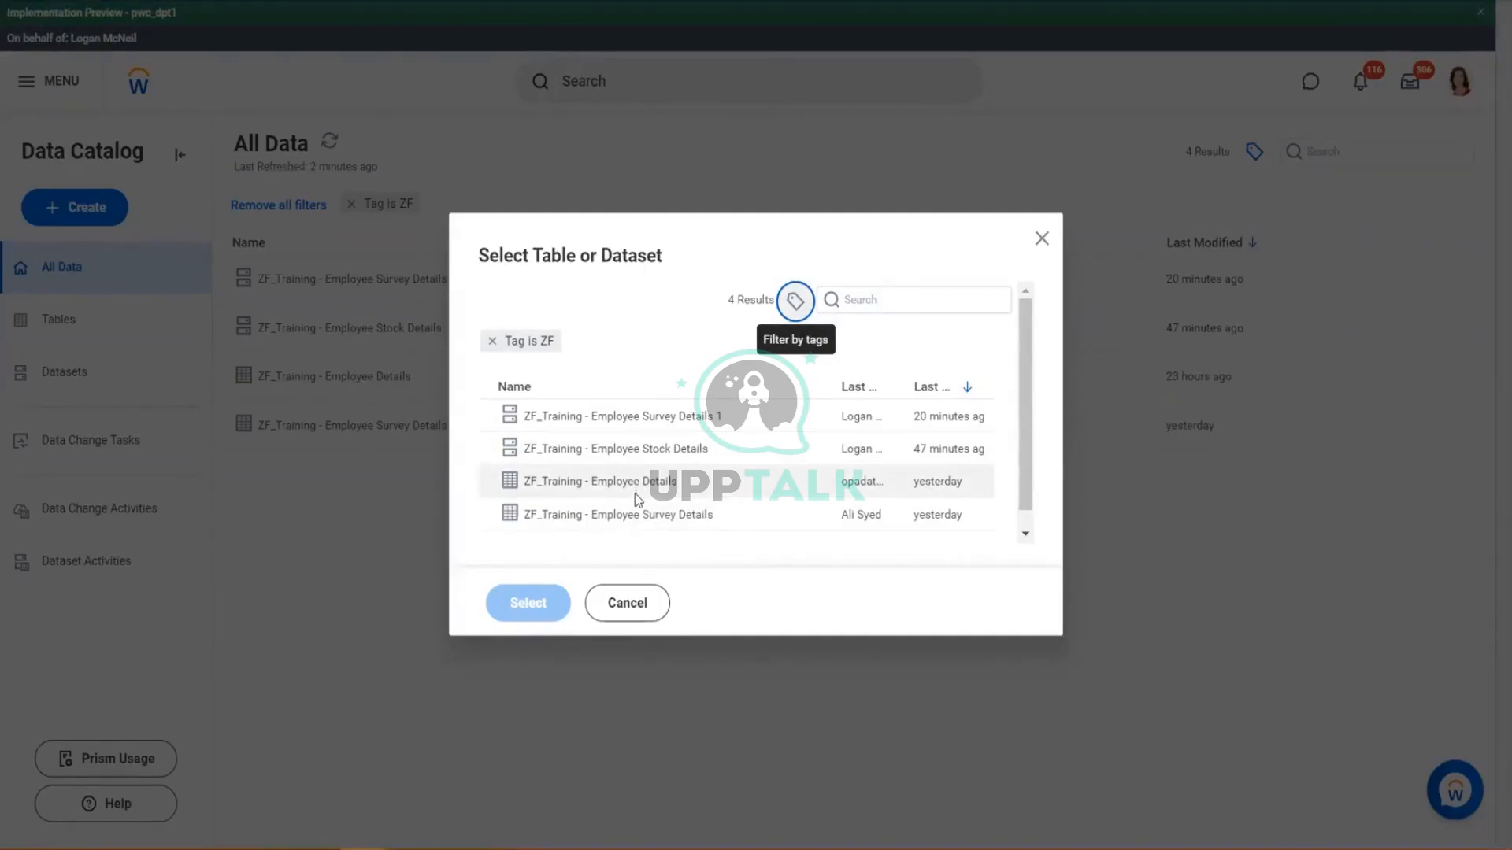
Step: Review the "1 or more pipelines" statement in B9 and the derived dataset sources in B10 of the Excel sheet against Workday's Select Table or Dataset dialog
key("alt+Tab")
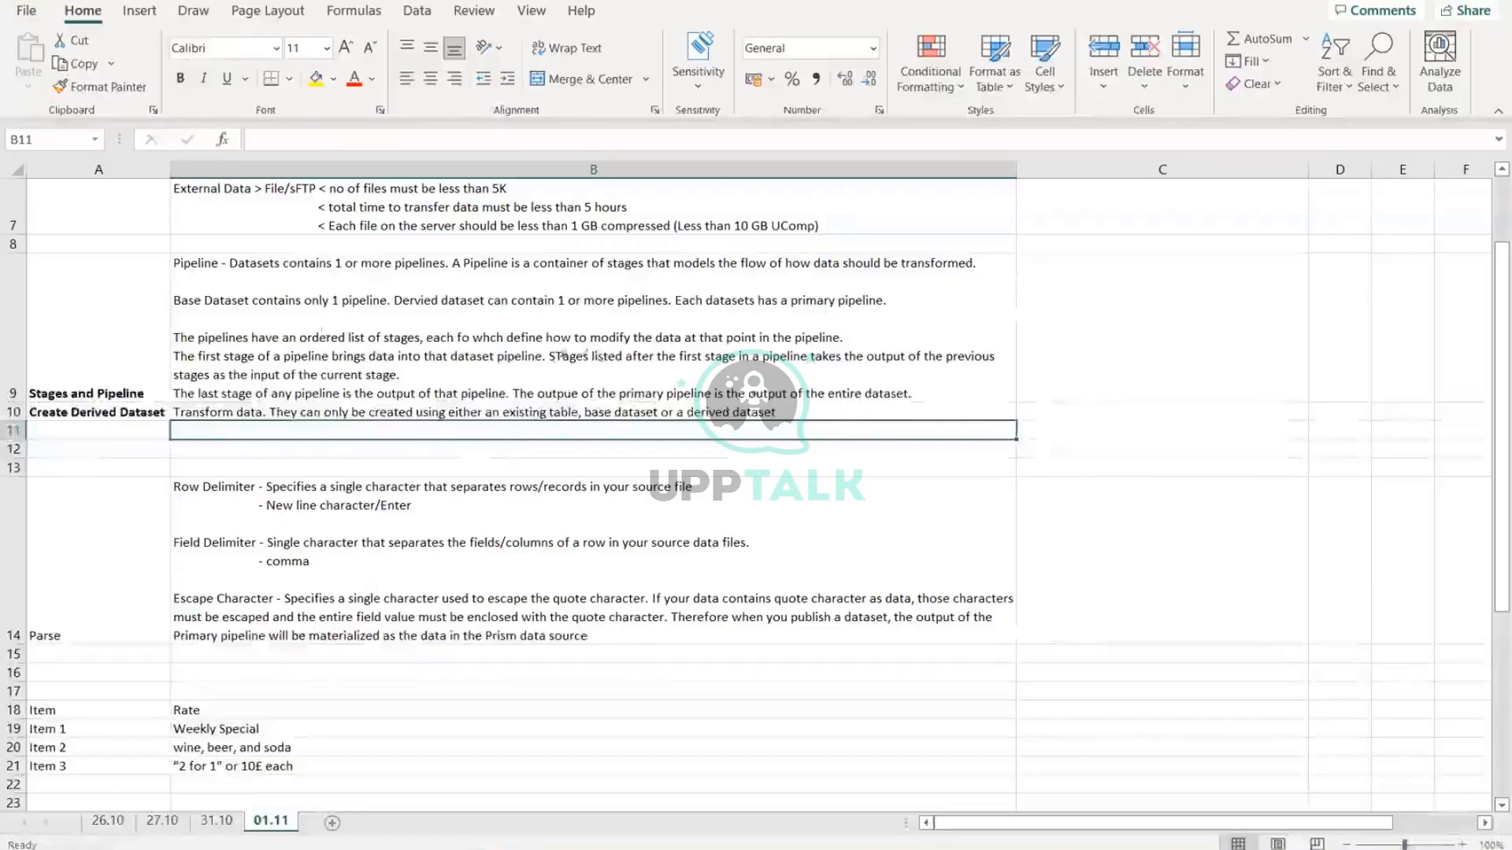
left_click(573, 301)
double_click(572, 302)
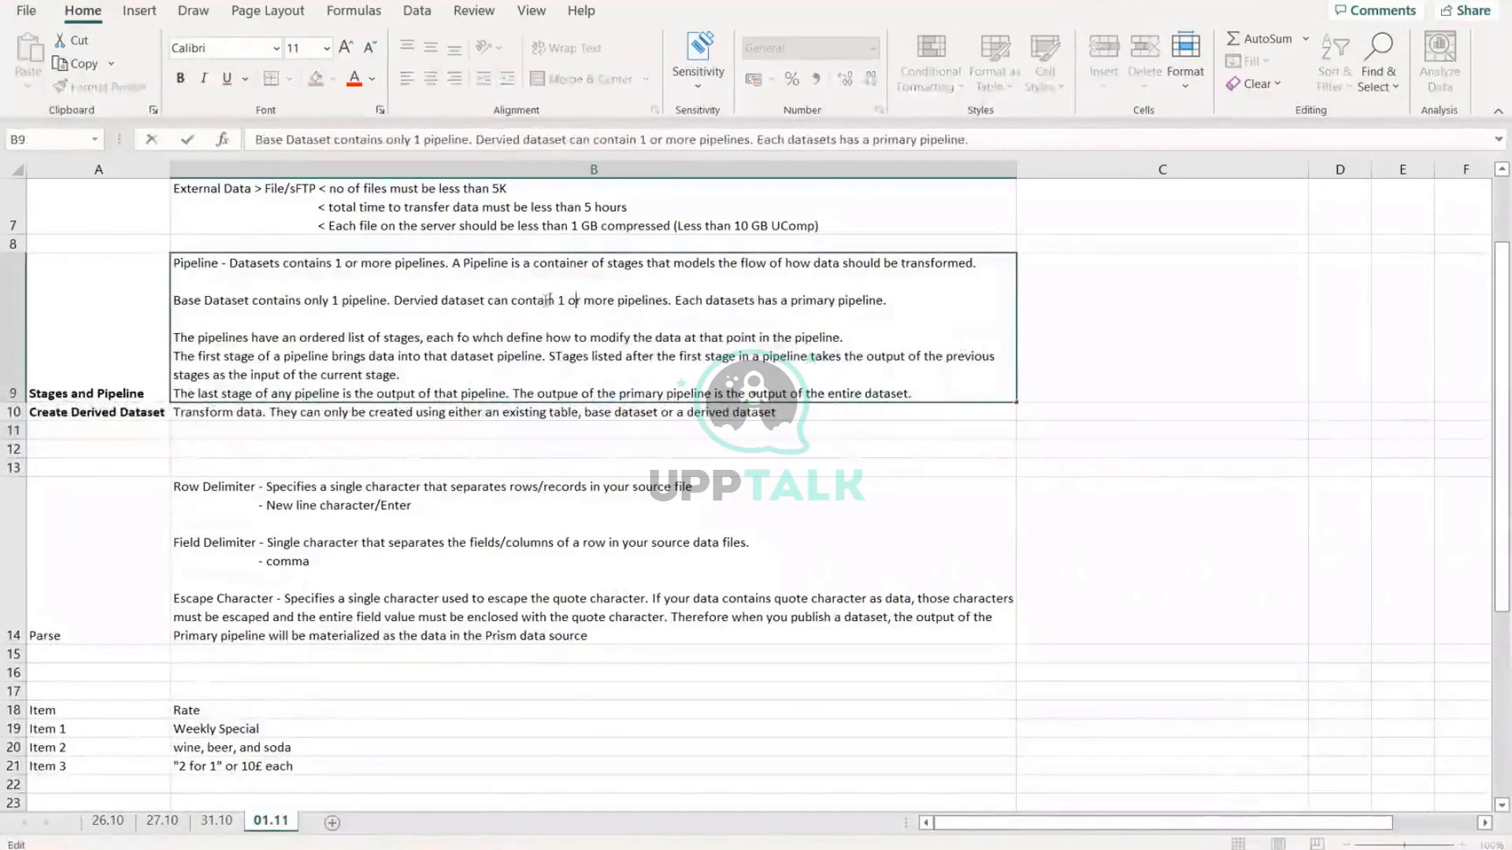
left_click_drag(556, 301, 668, 309)
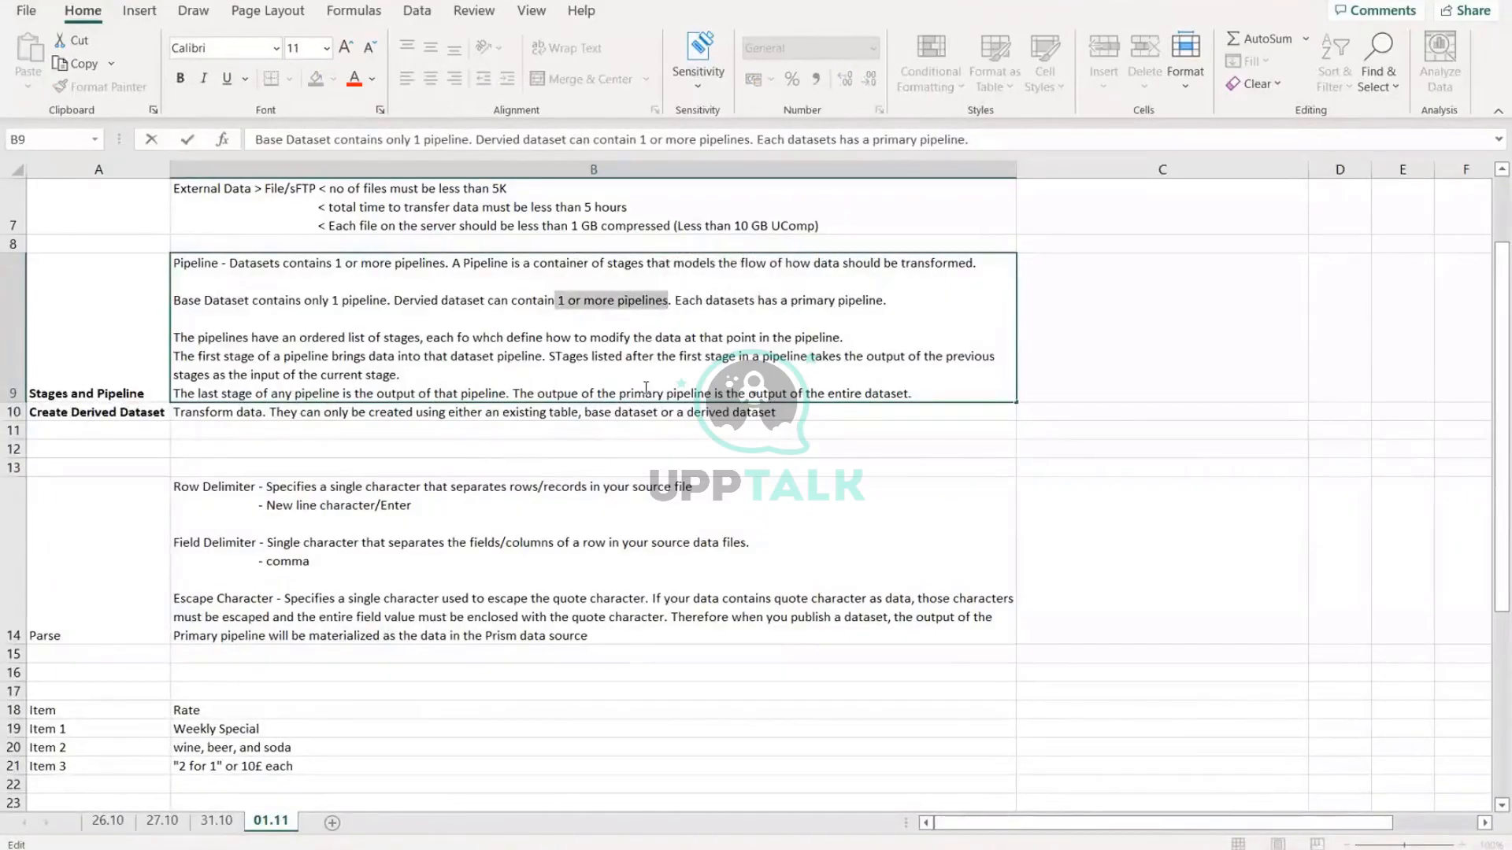
double_click(780, 412)
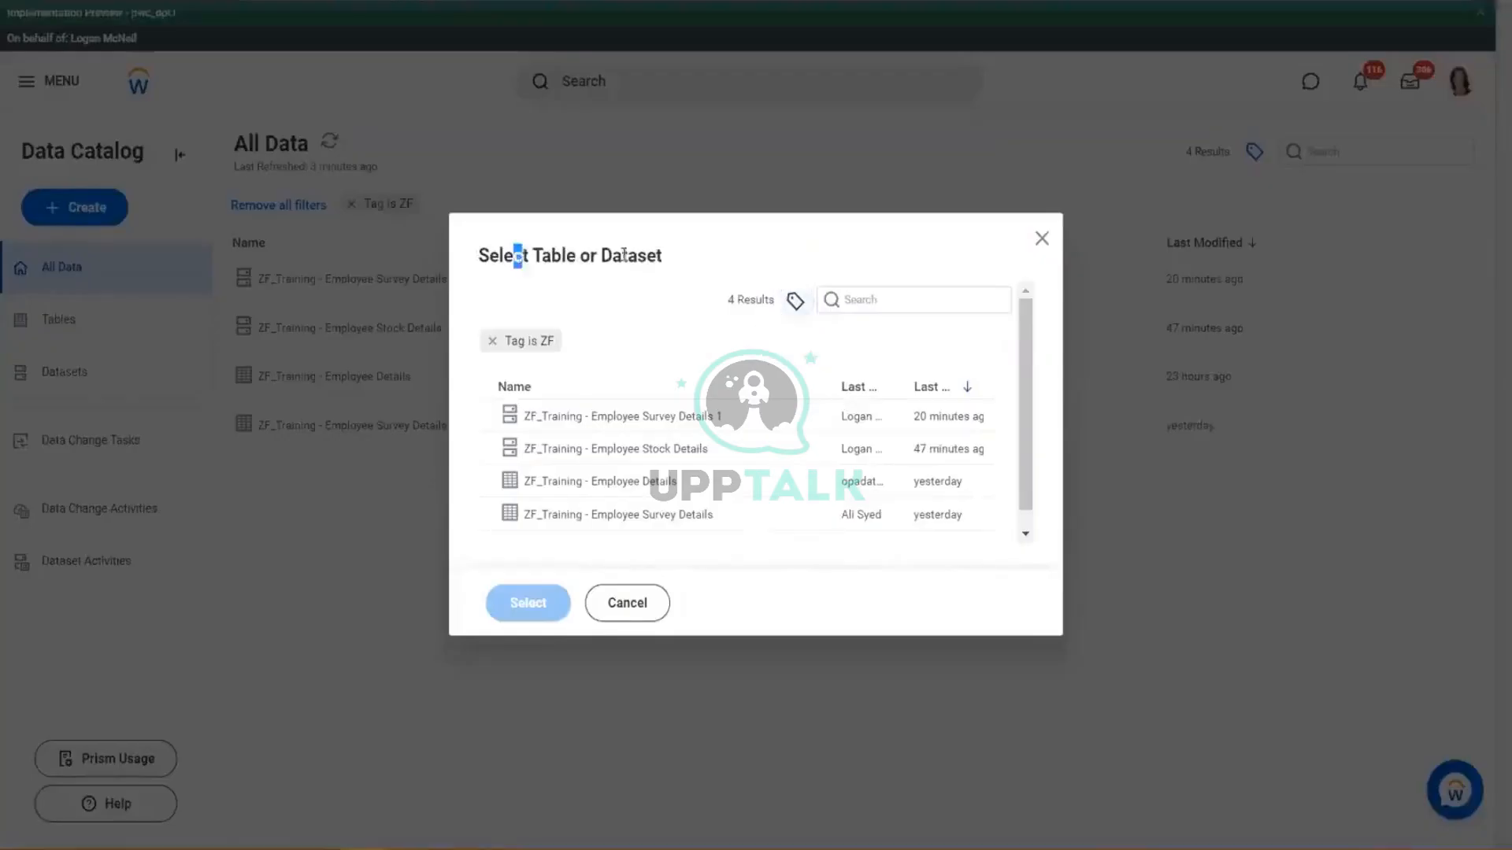
left_click_drag(624, 255, 682, 264)
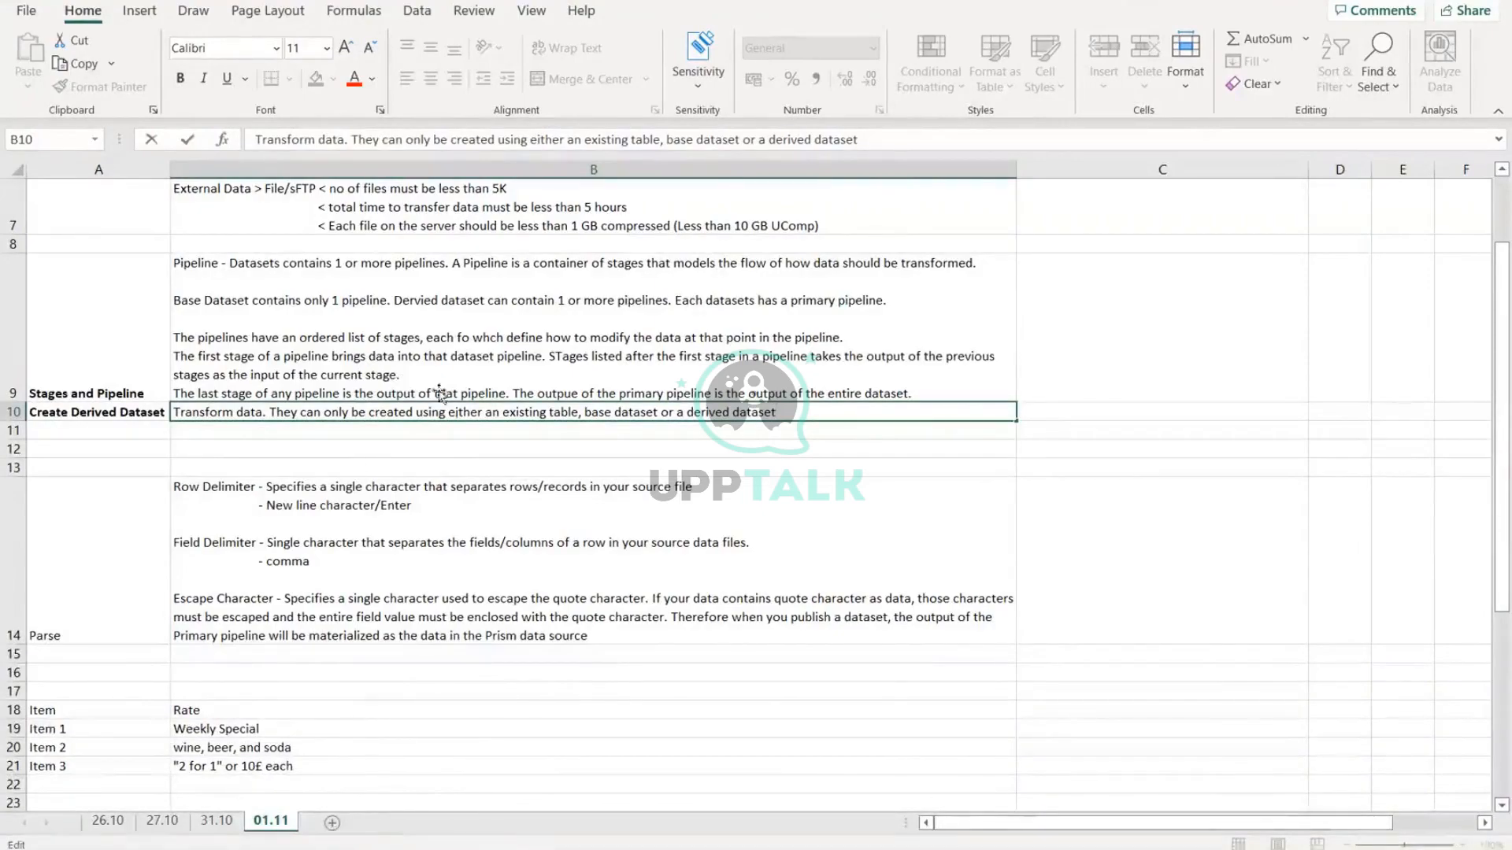
Step: Add a new worksheet to the Excel workbook, enter "Employee Data" in B2 and fit column B to the text
left_click(438, 766)
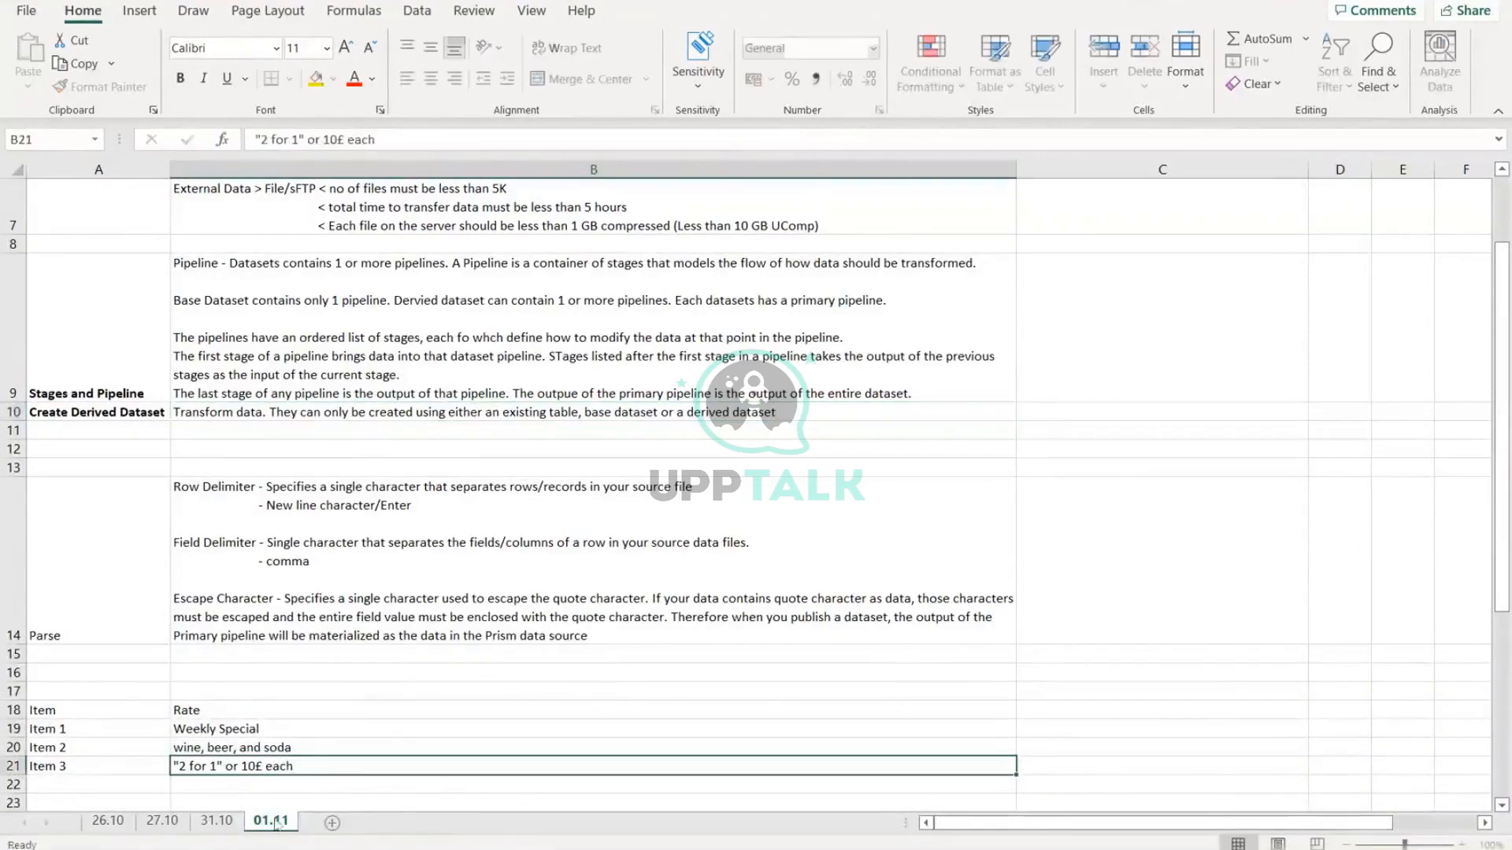
left_click(331, 822)
left_click(126, 205)
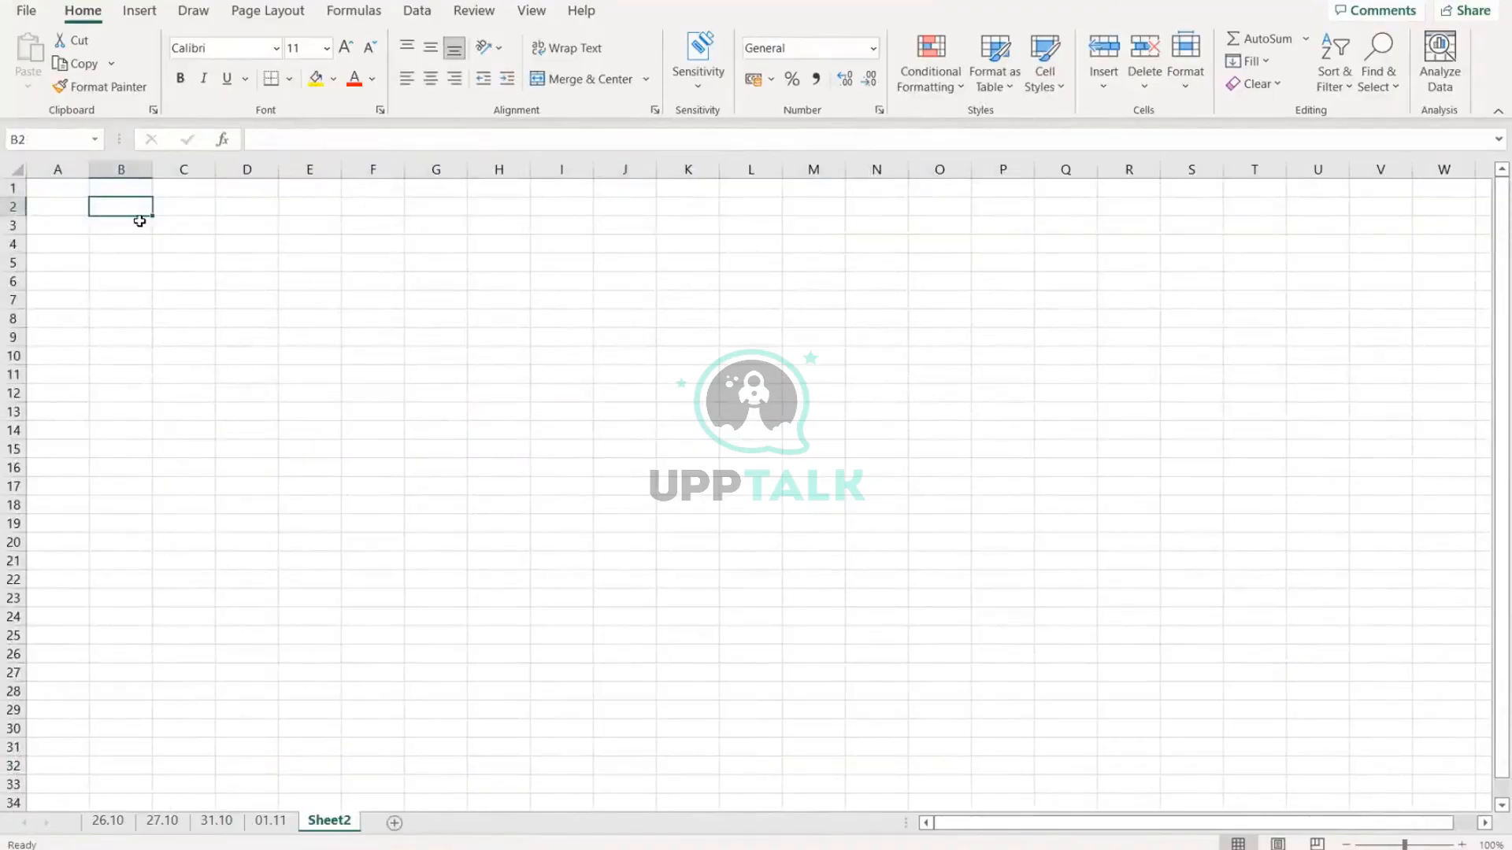
type("Employe")
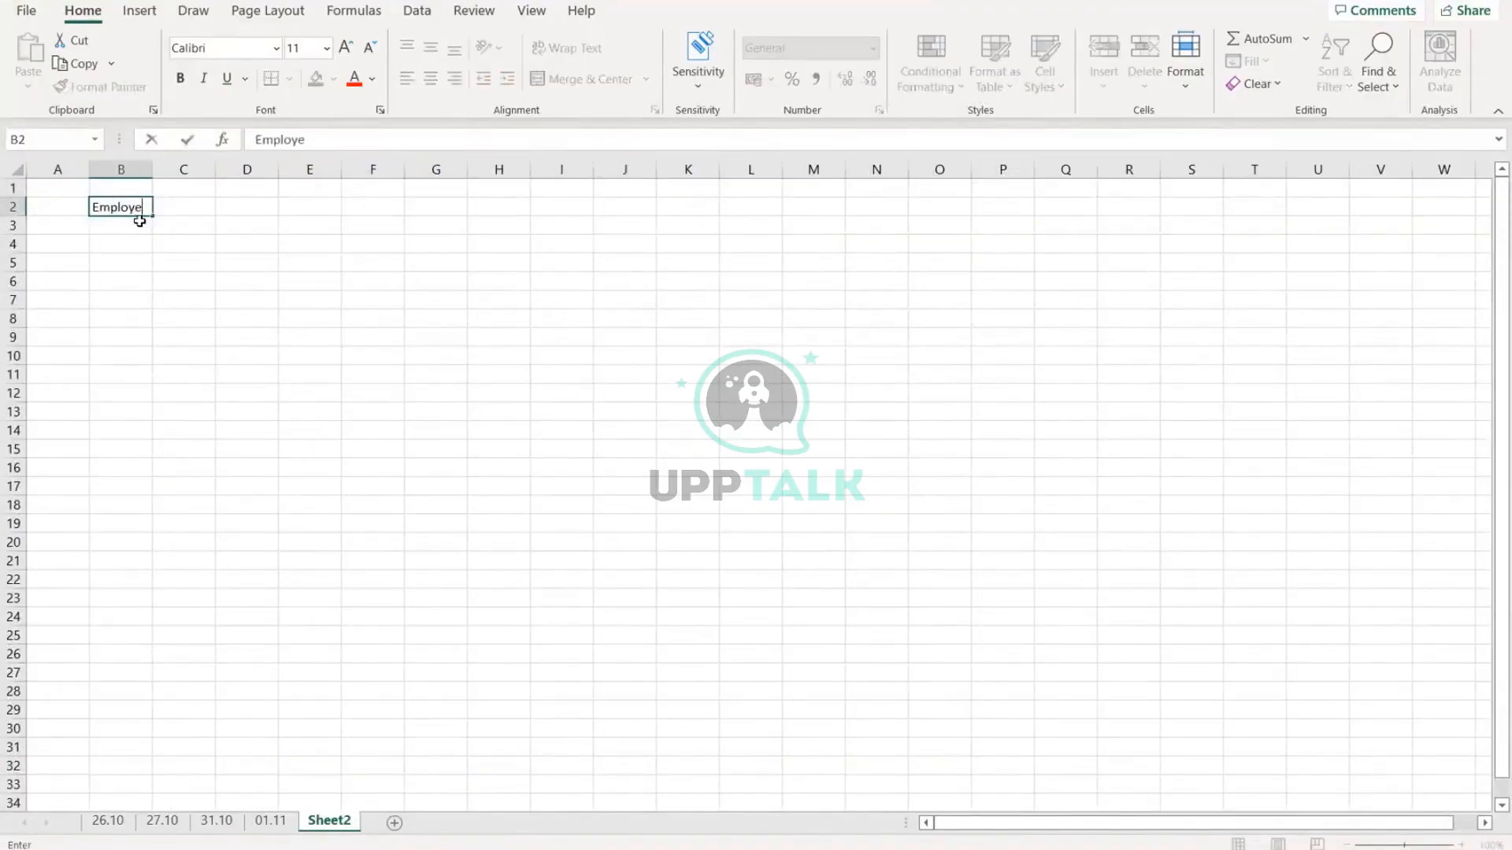
type("e Data")
key("Return")
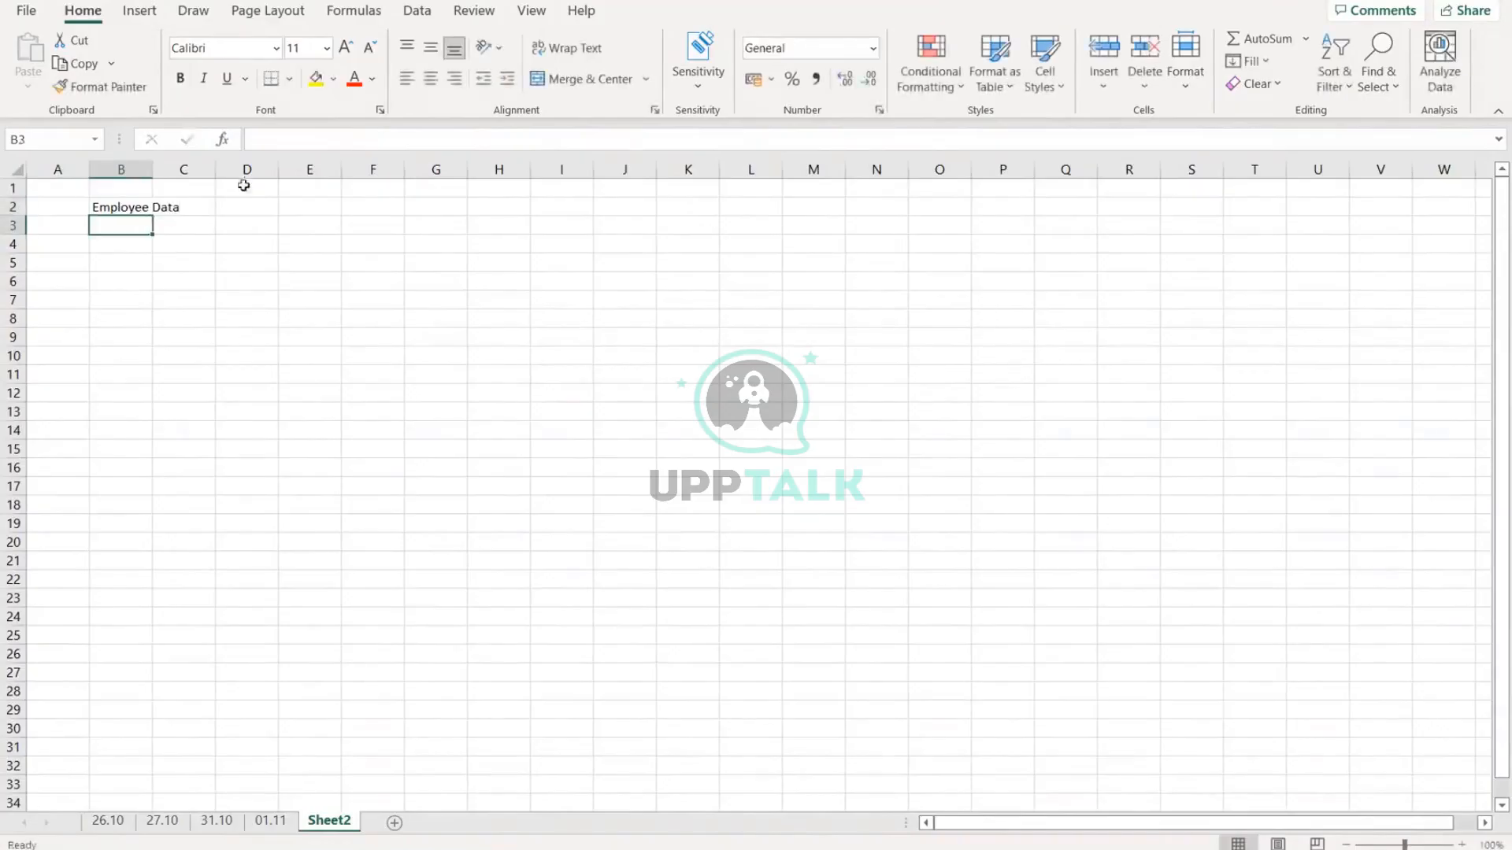
double_click(157, 170)
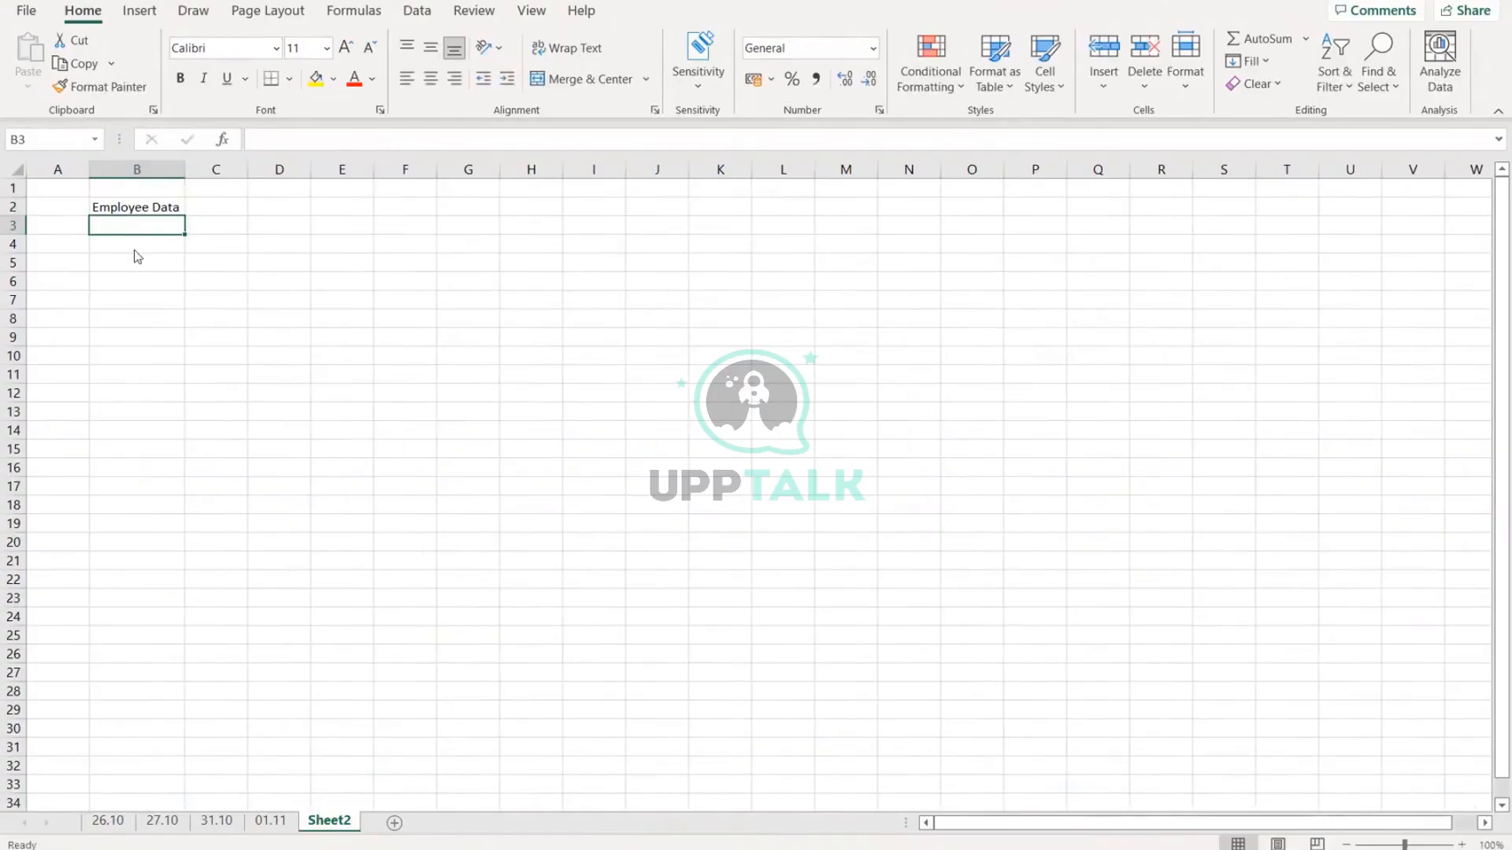
Step: Switch to Workday and examine the sample rows and all columns of the ZF_Training - Employee Details table
key("alt+Tab")
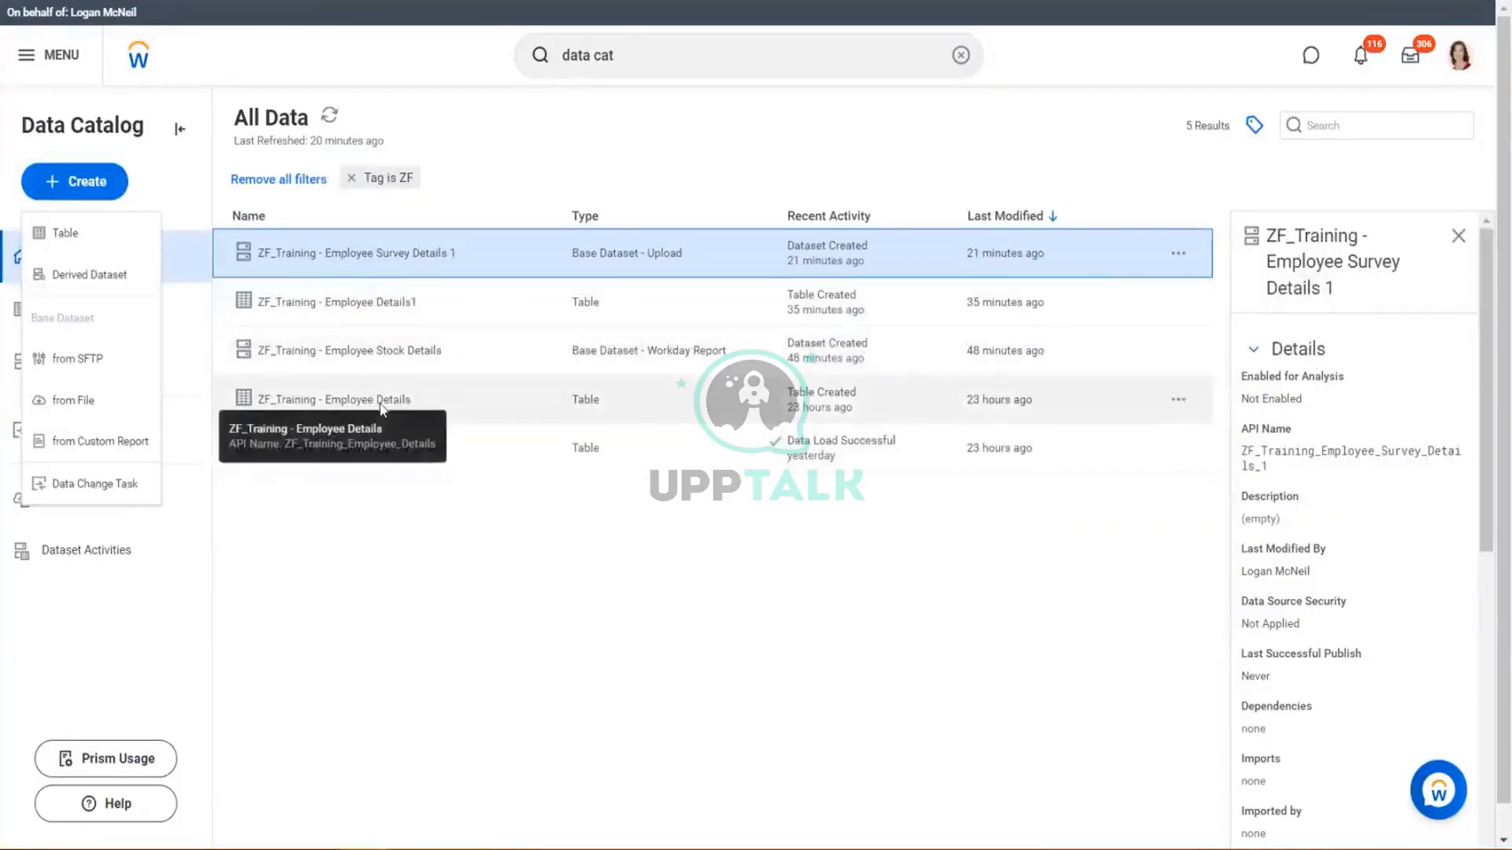
left_click(381, 403)
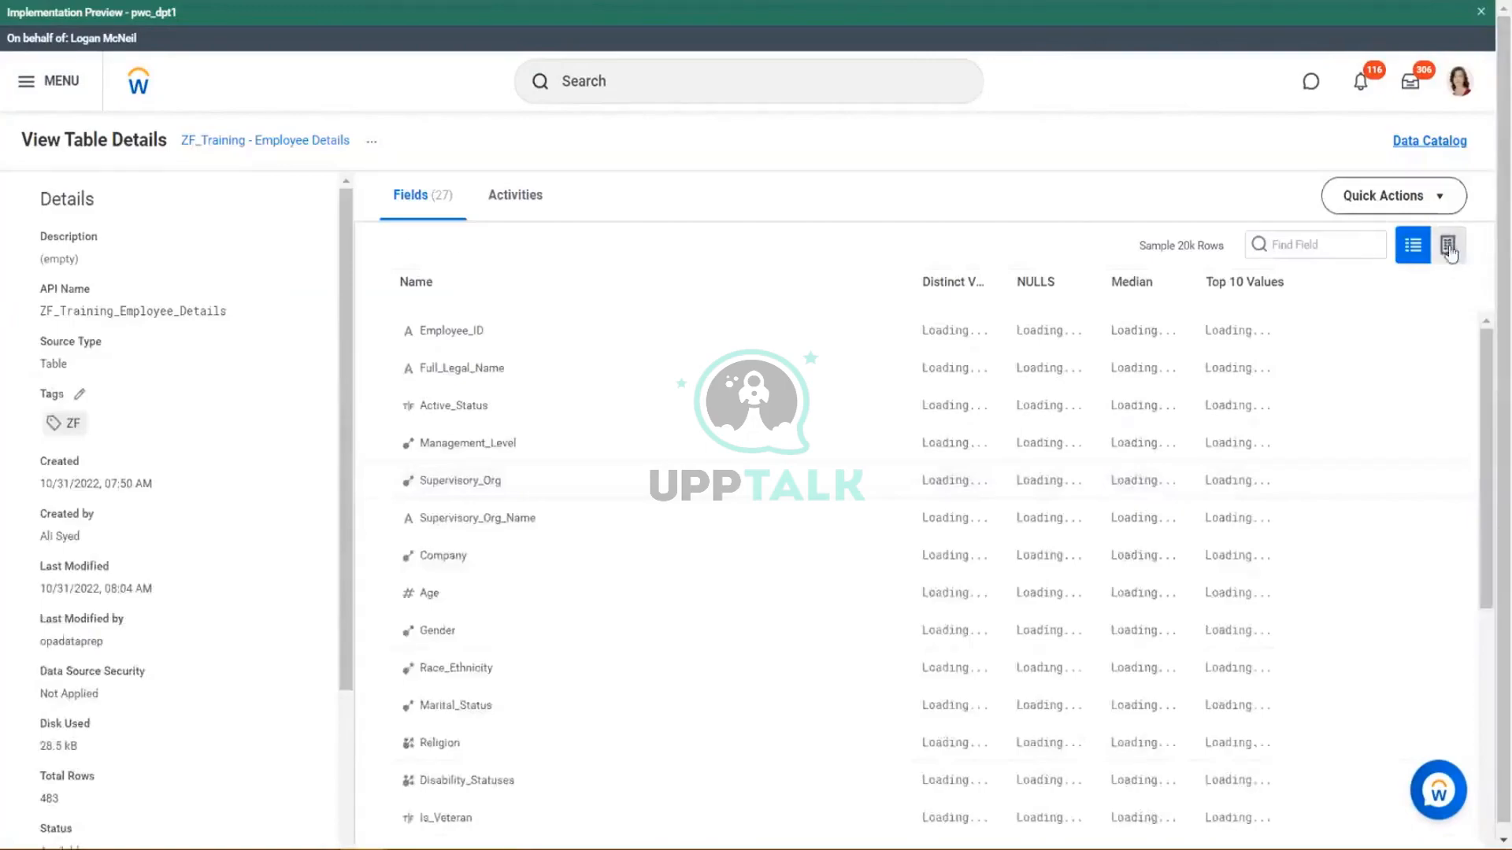
left_click(1449, 247)
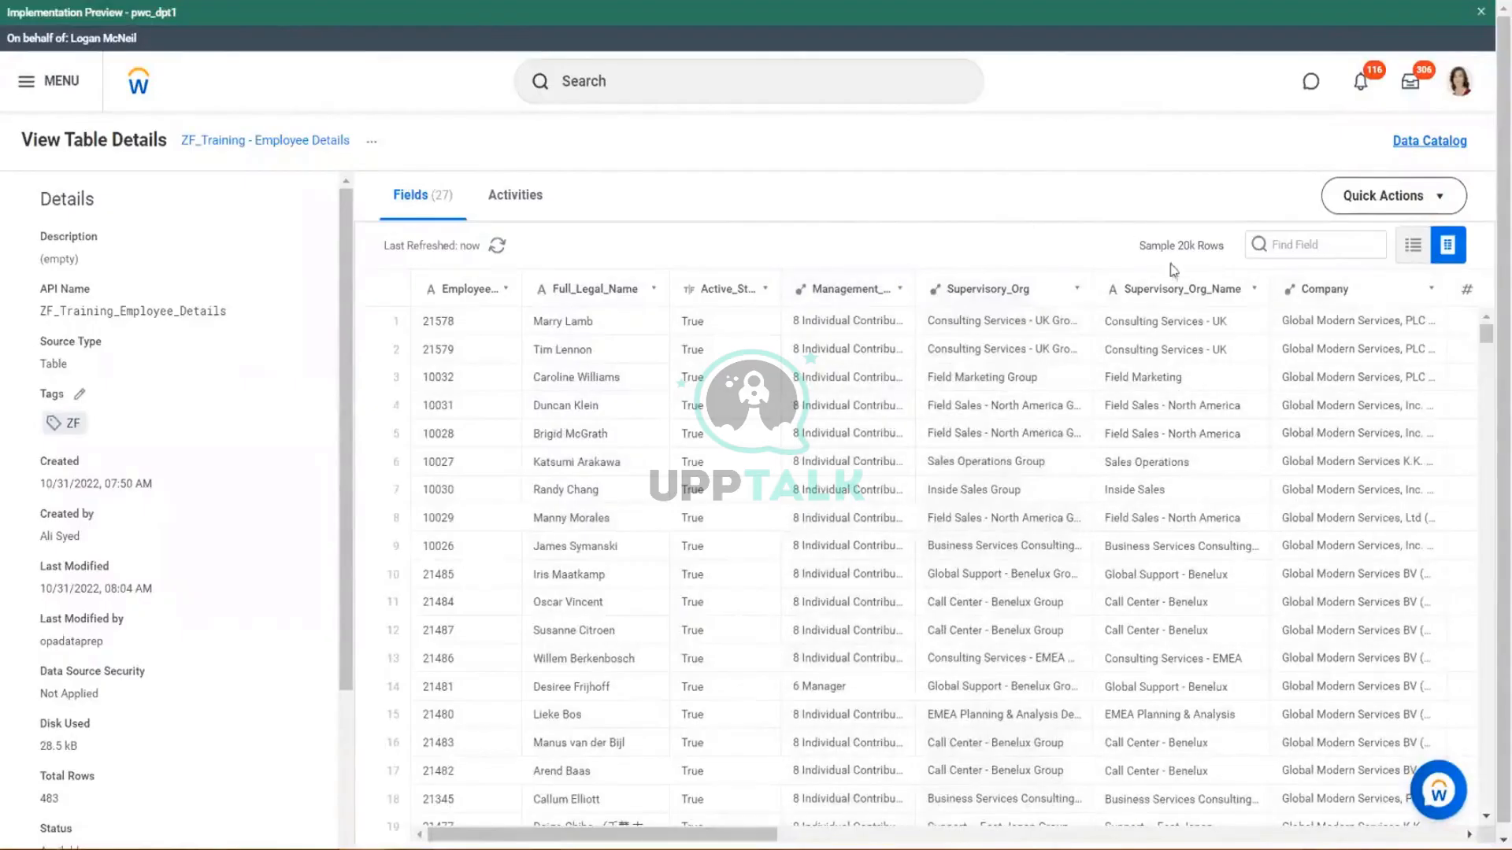
scroll(608, 821, "right", 2)
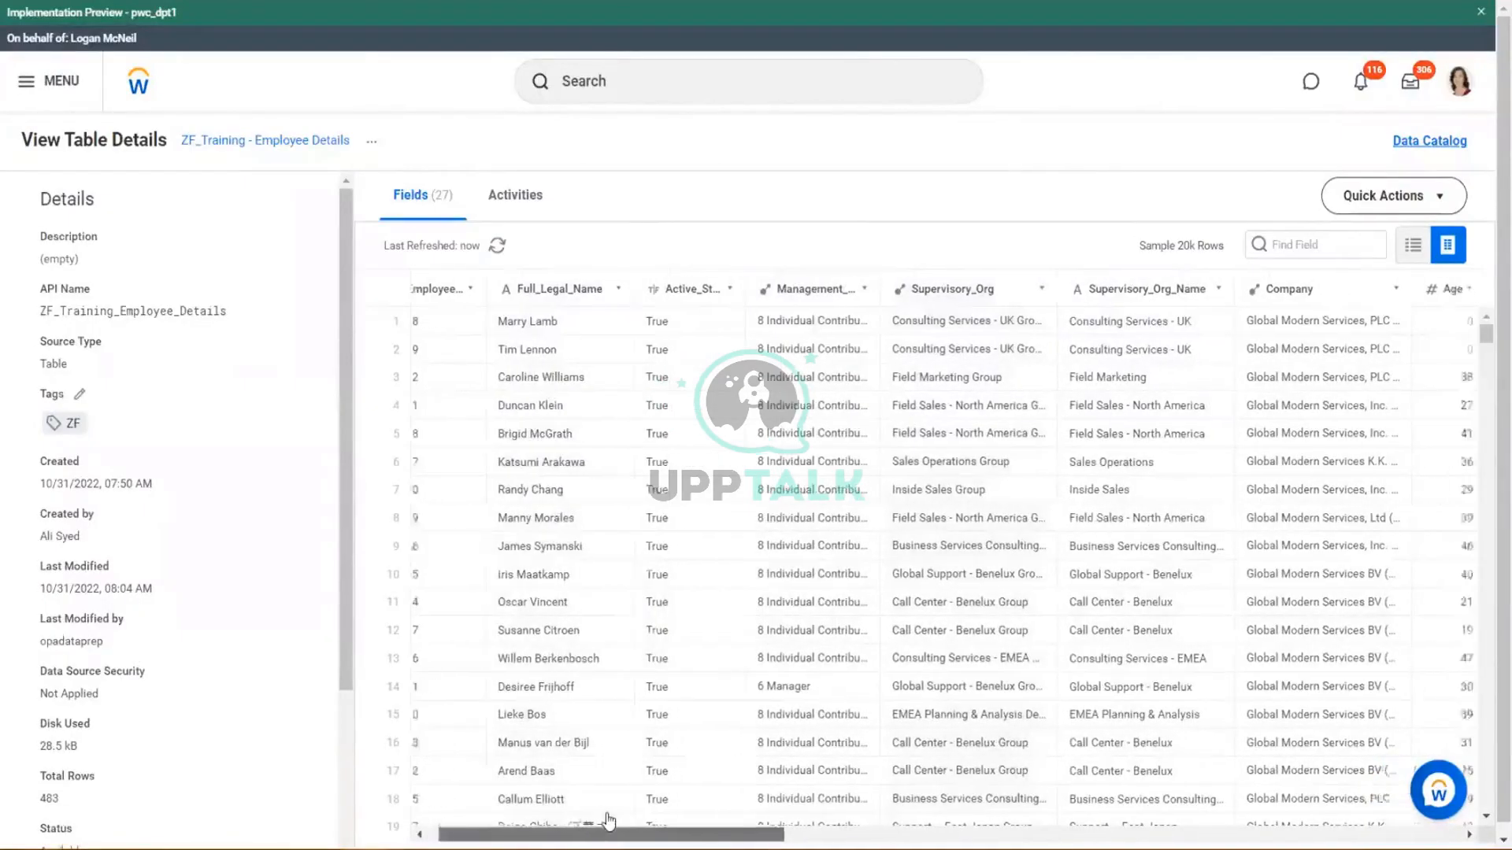
scroll(609, 822, "right", 15)
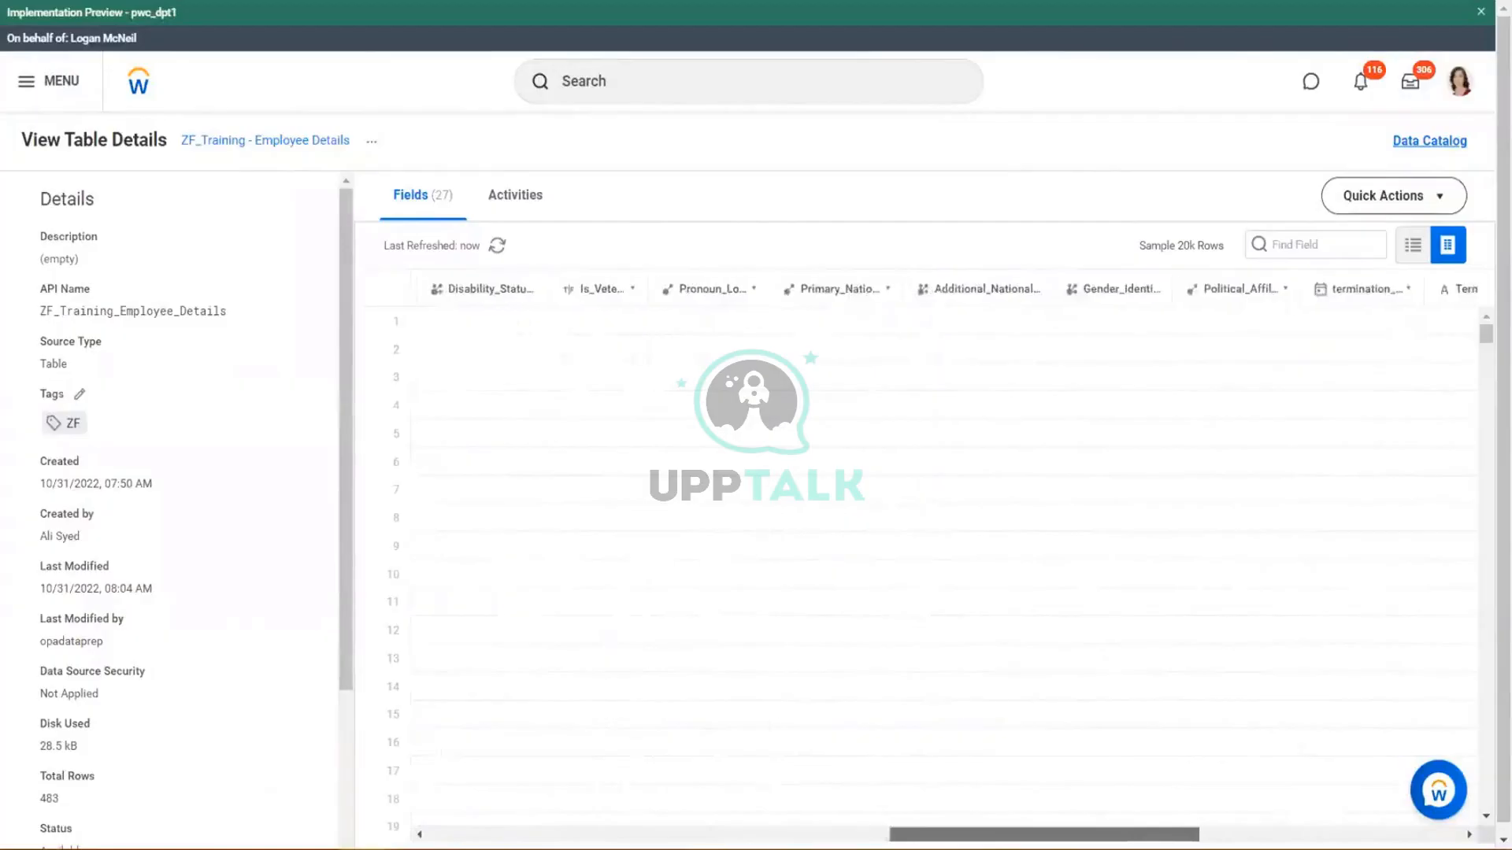
scroll(945, 567, "right", 10)
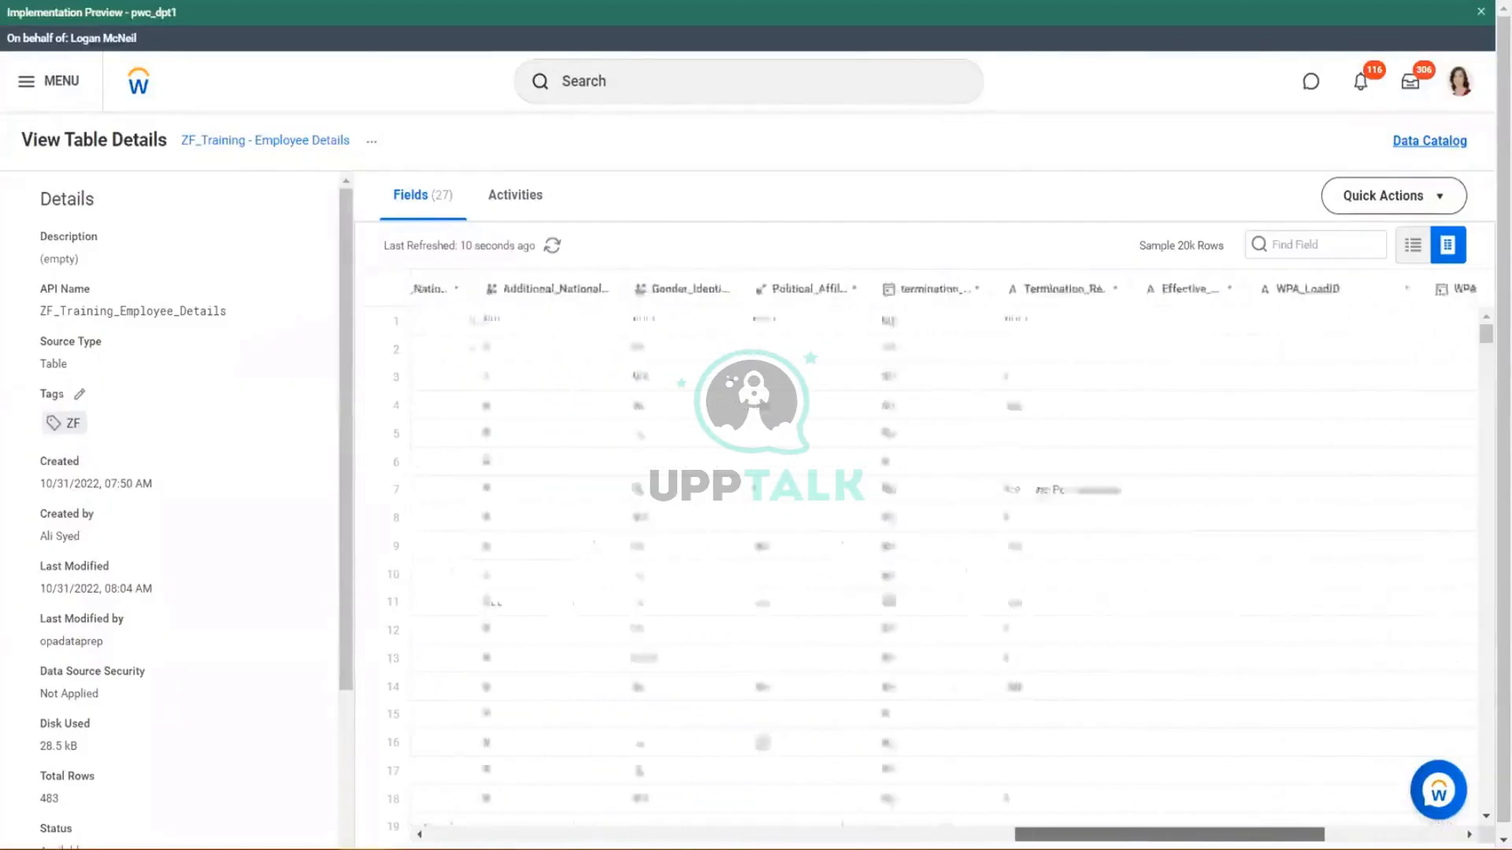
scroll(504, 792, "left", 20)
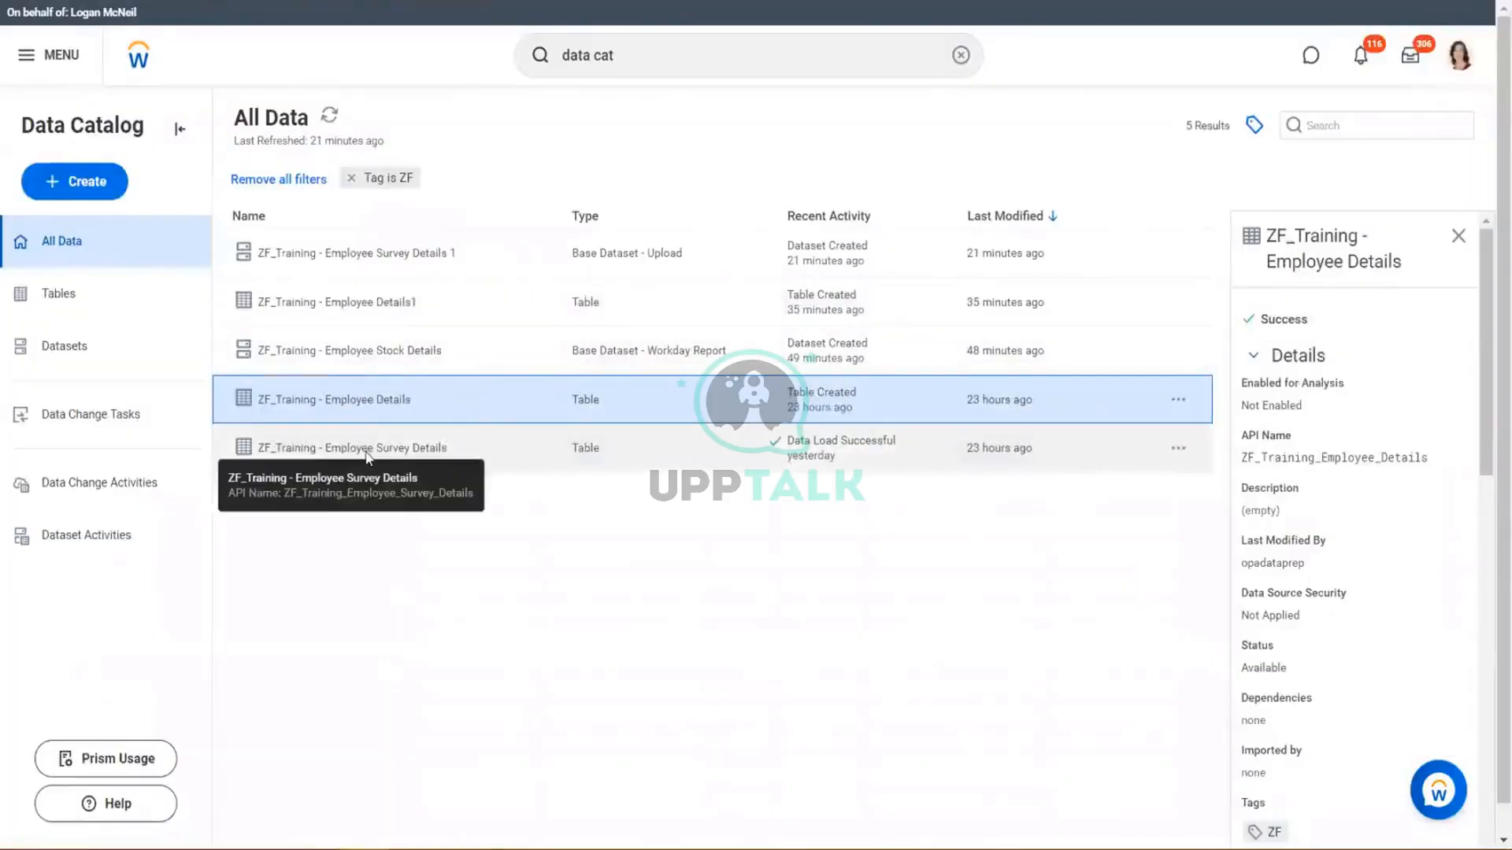
Step: Examine the sample rows of the ZF_Training - Employee Survey Details table, going down through the employee, year and survey answer columns
left_click(369, 449)
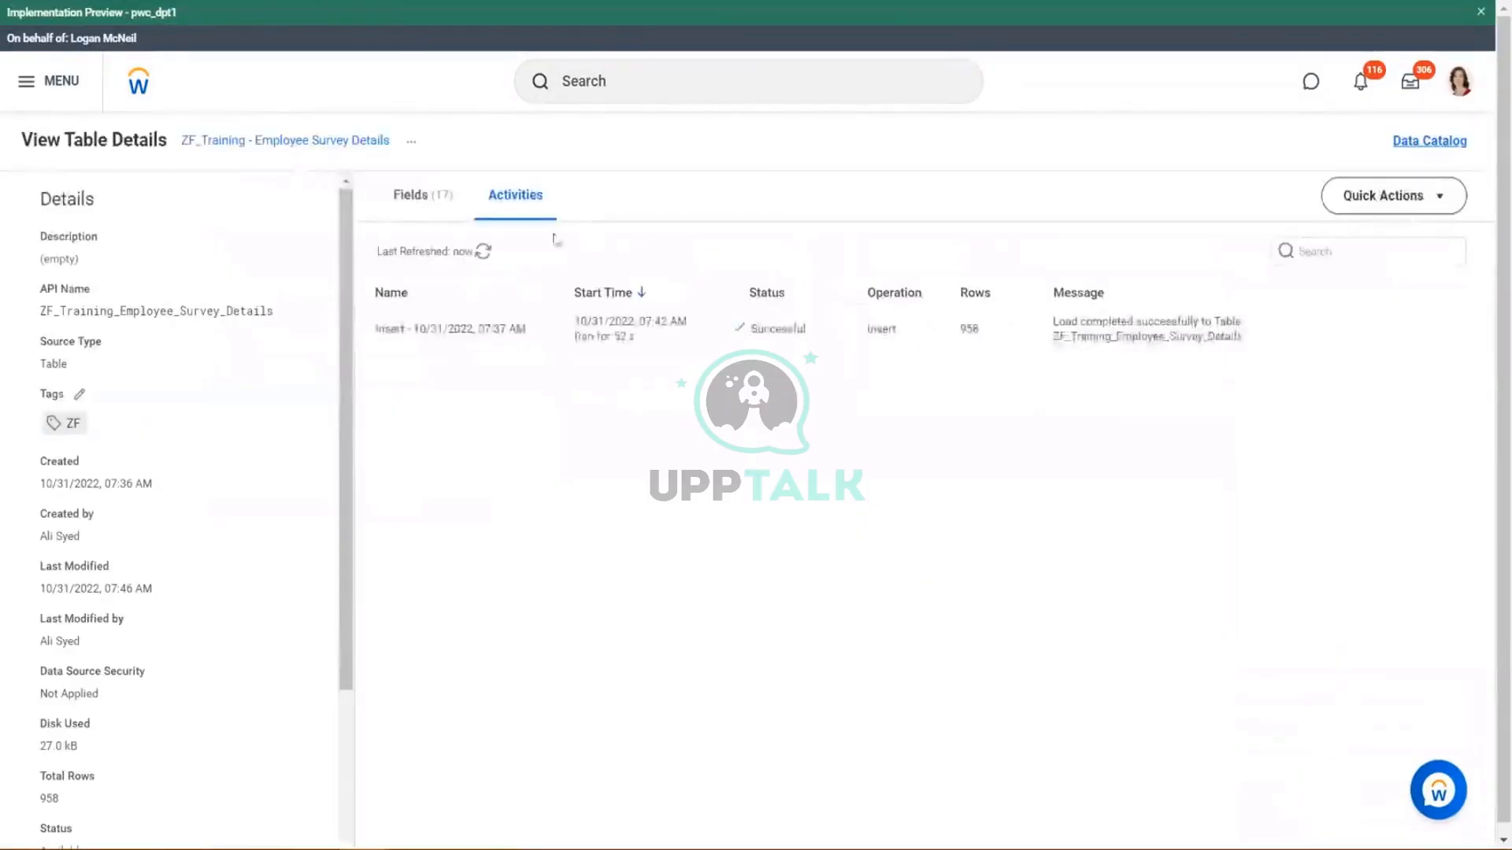
left_click(406, 197)
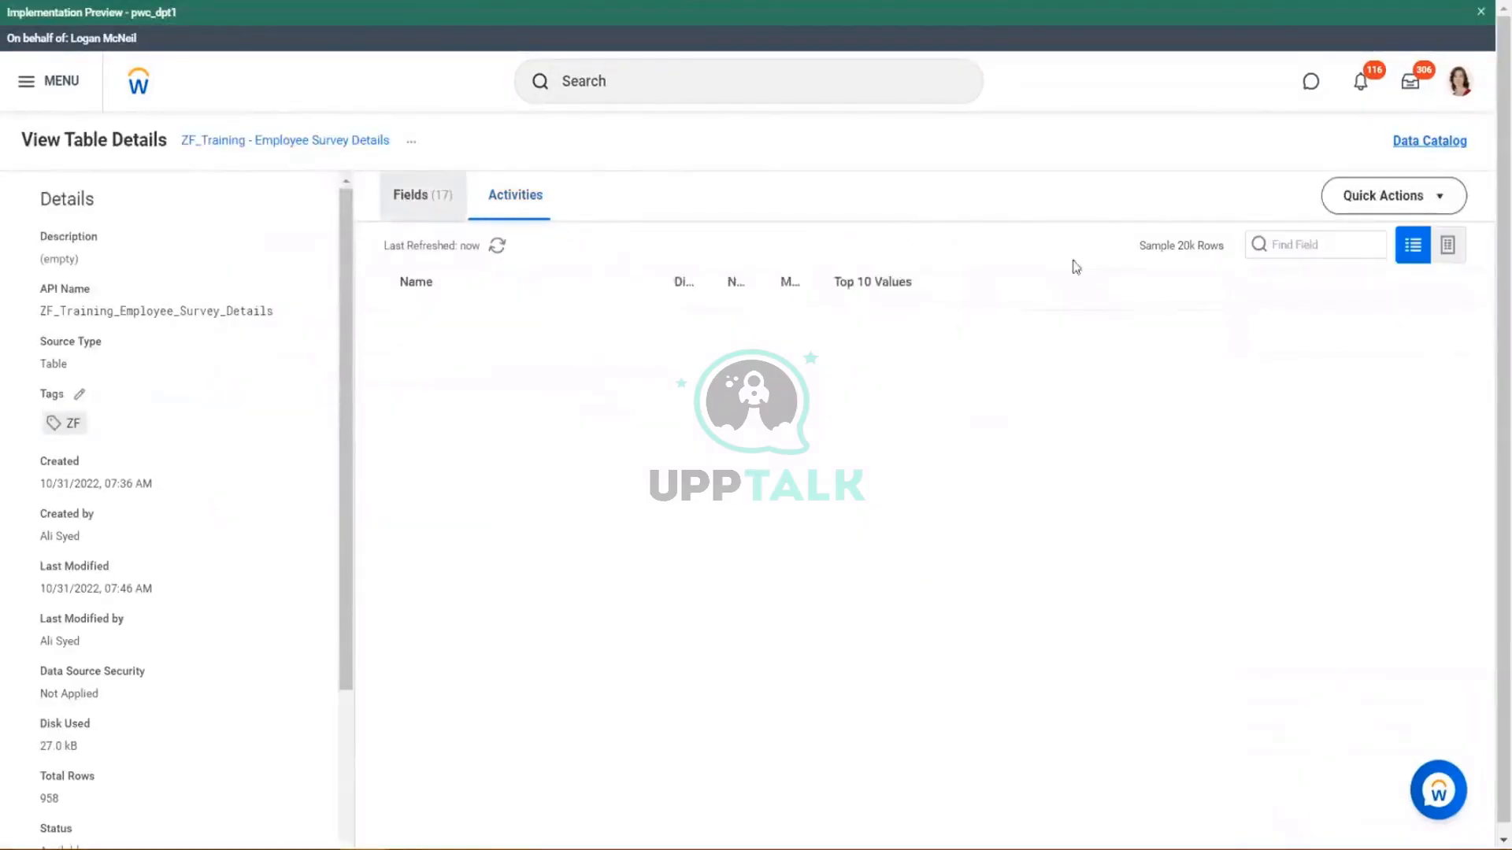
left_click(1449, 246)
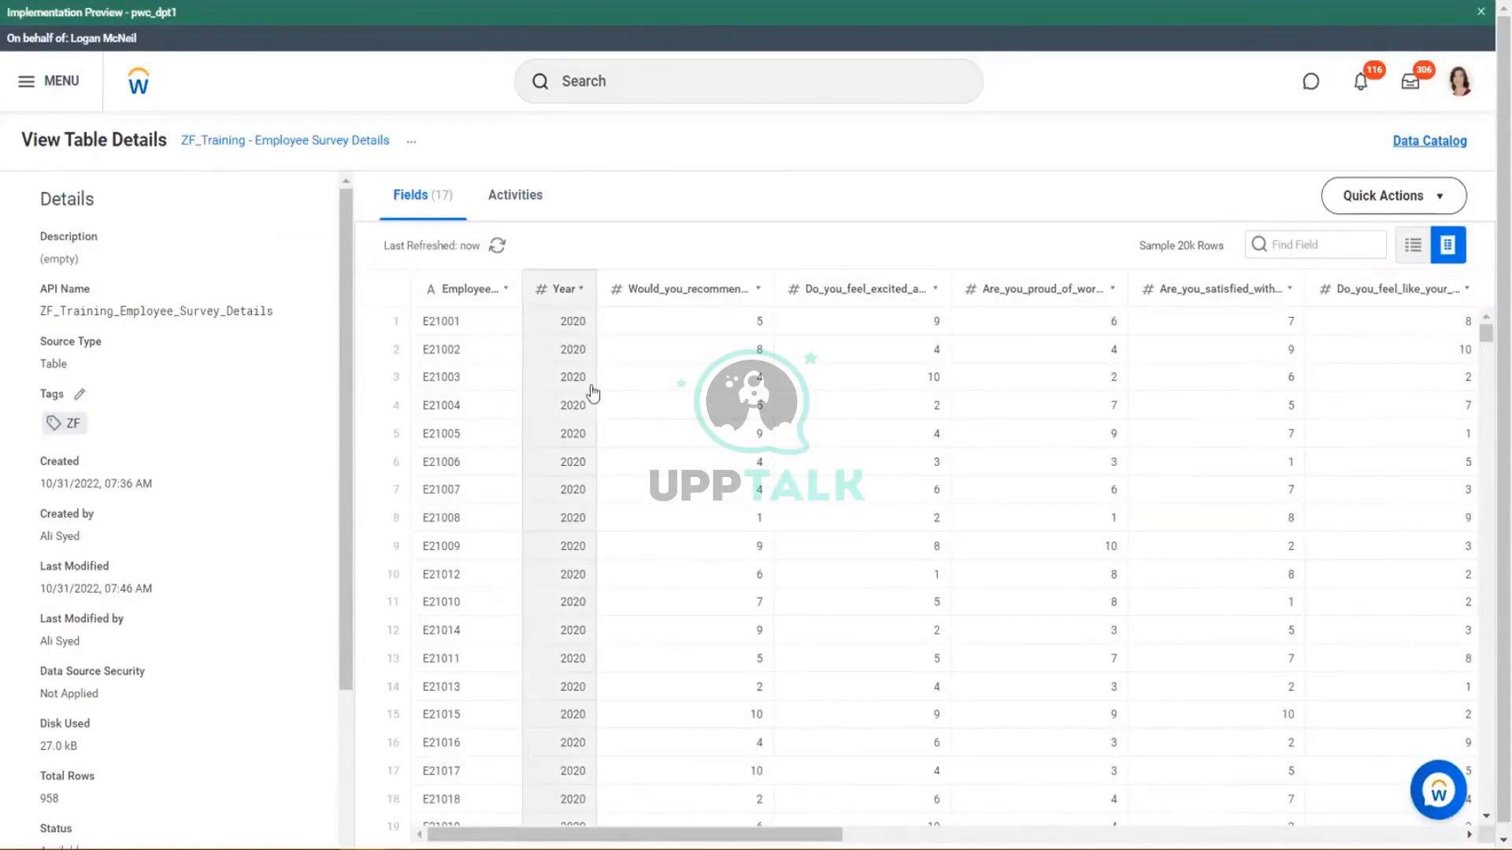
scroll(628, 475, "down", 3)
scroll(627, 475, "down", 8)
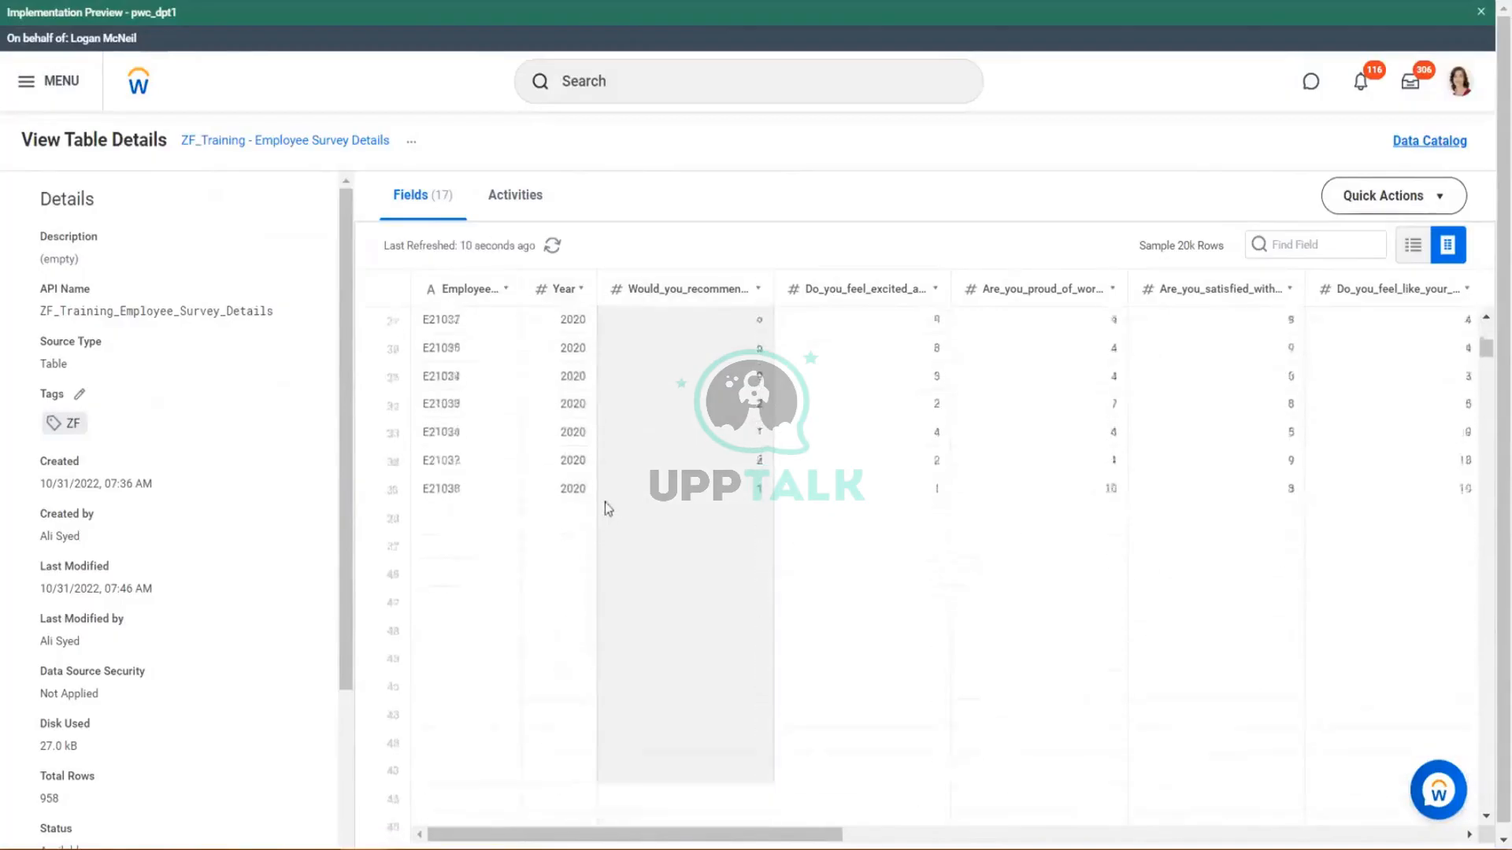
scroll(599, 504, "down", 20)
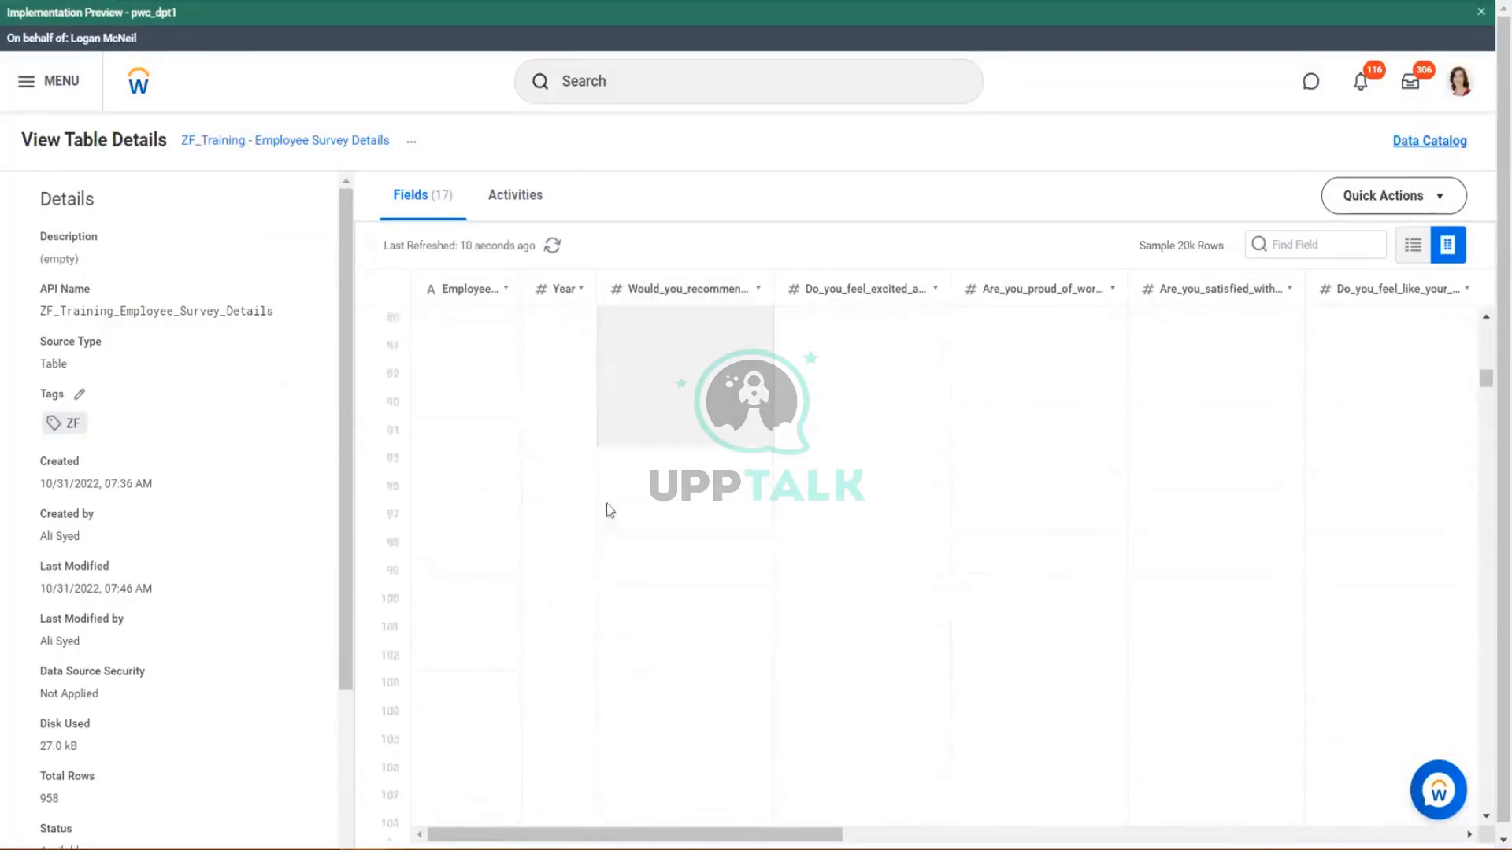
scroll(605, 493, "down", 18)
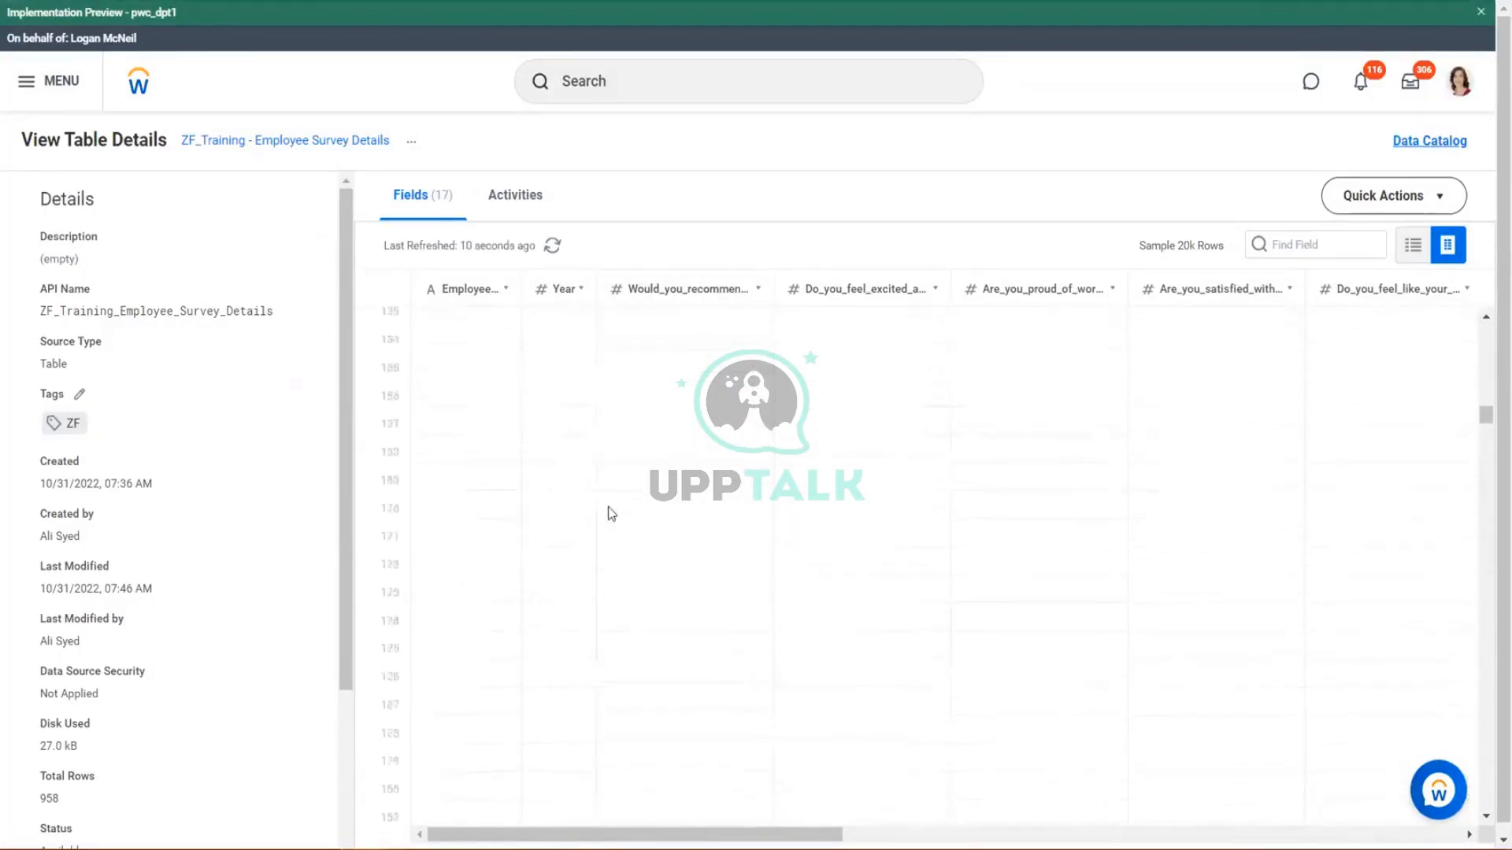
scroll(612, 513, "down", 20)
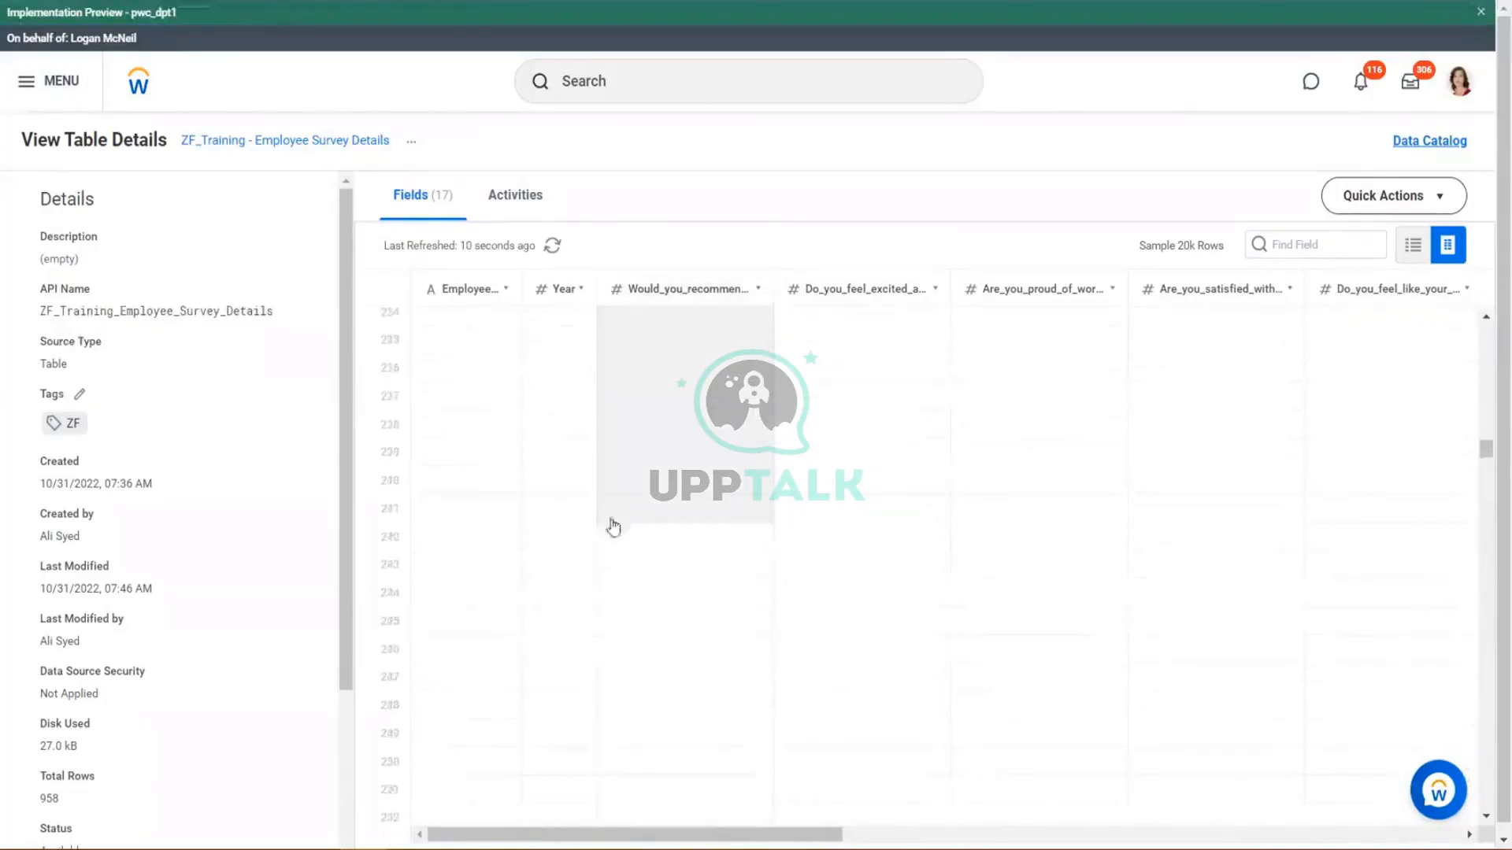
scroll(616, 516, "down", 20)
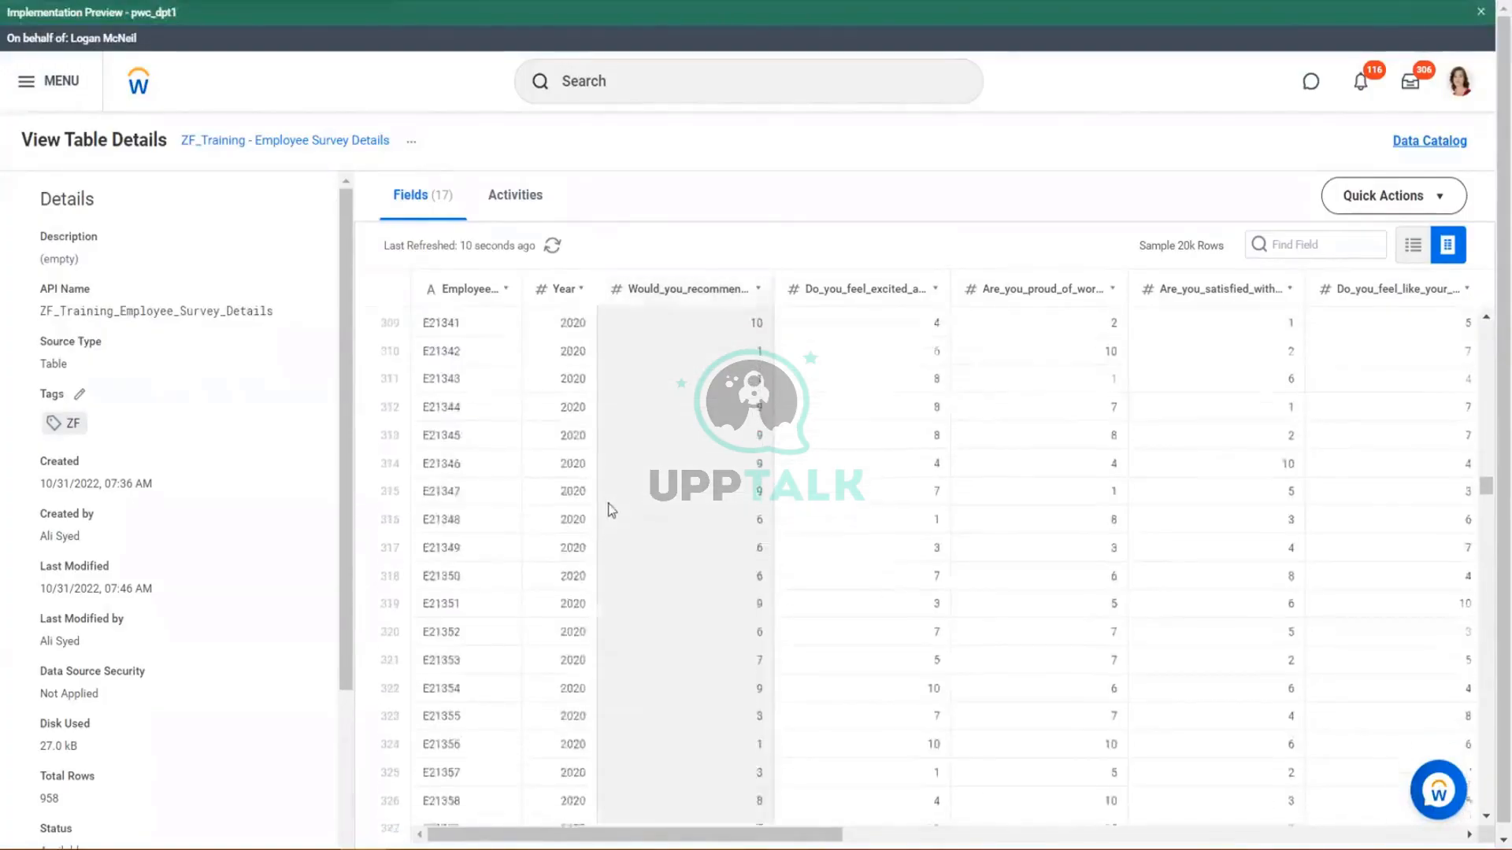
scroll(615, 508, "down", 20)
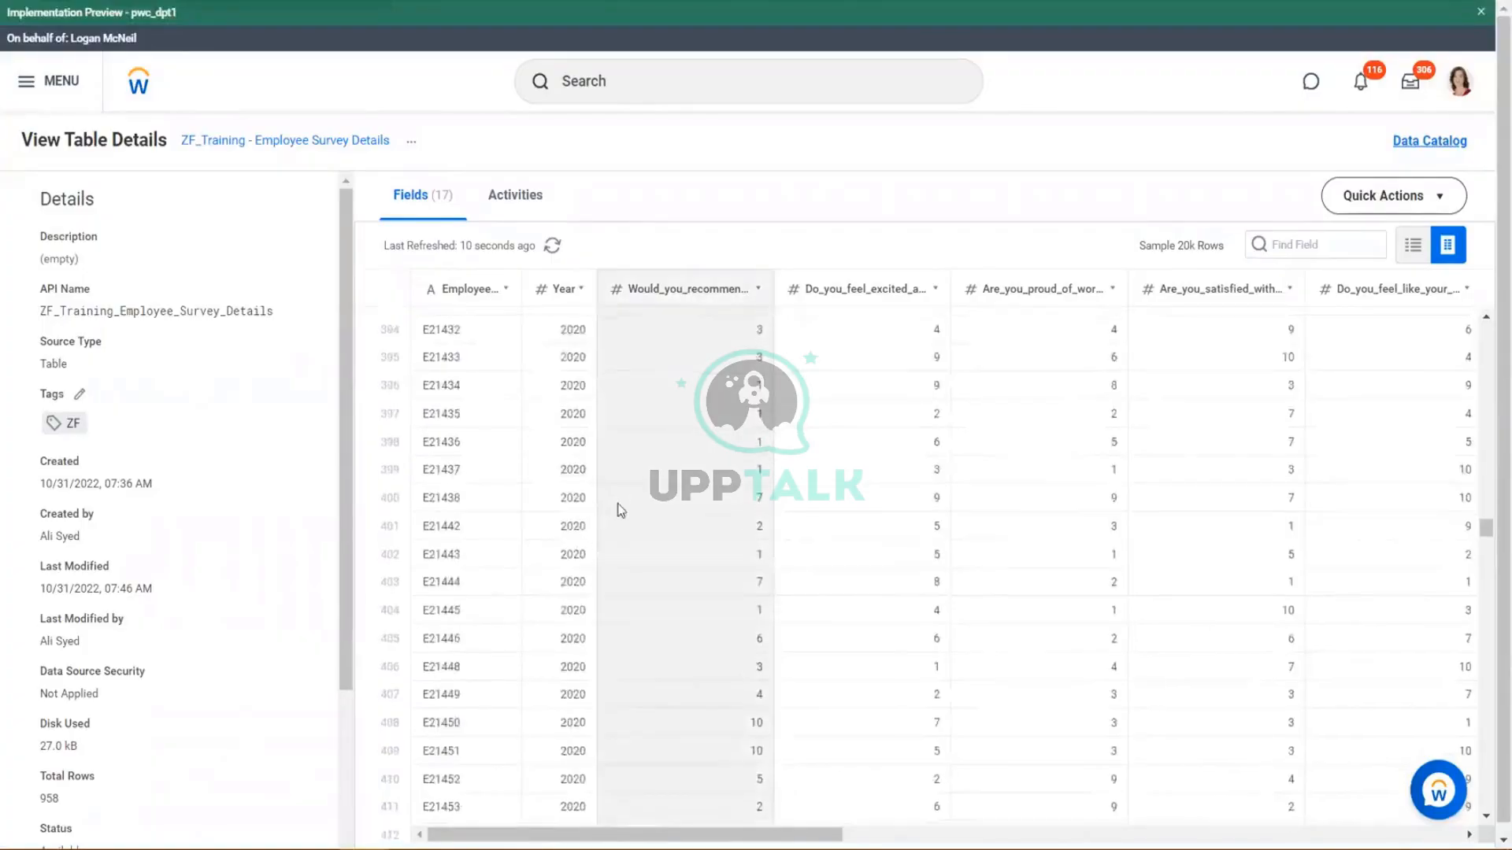
left_click_drag(1486, 551, 1489, 771)
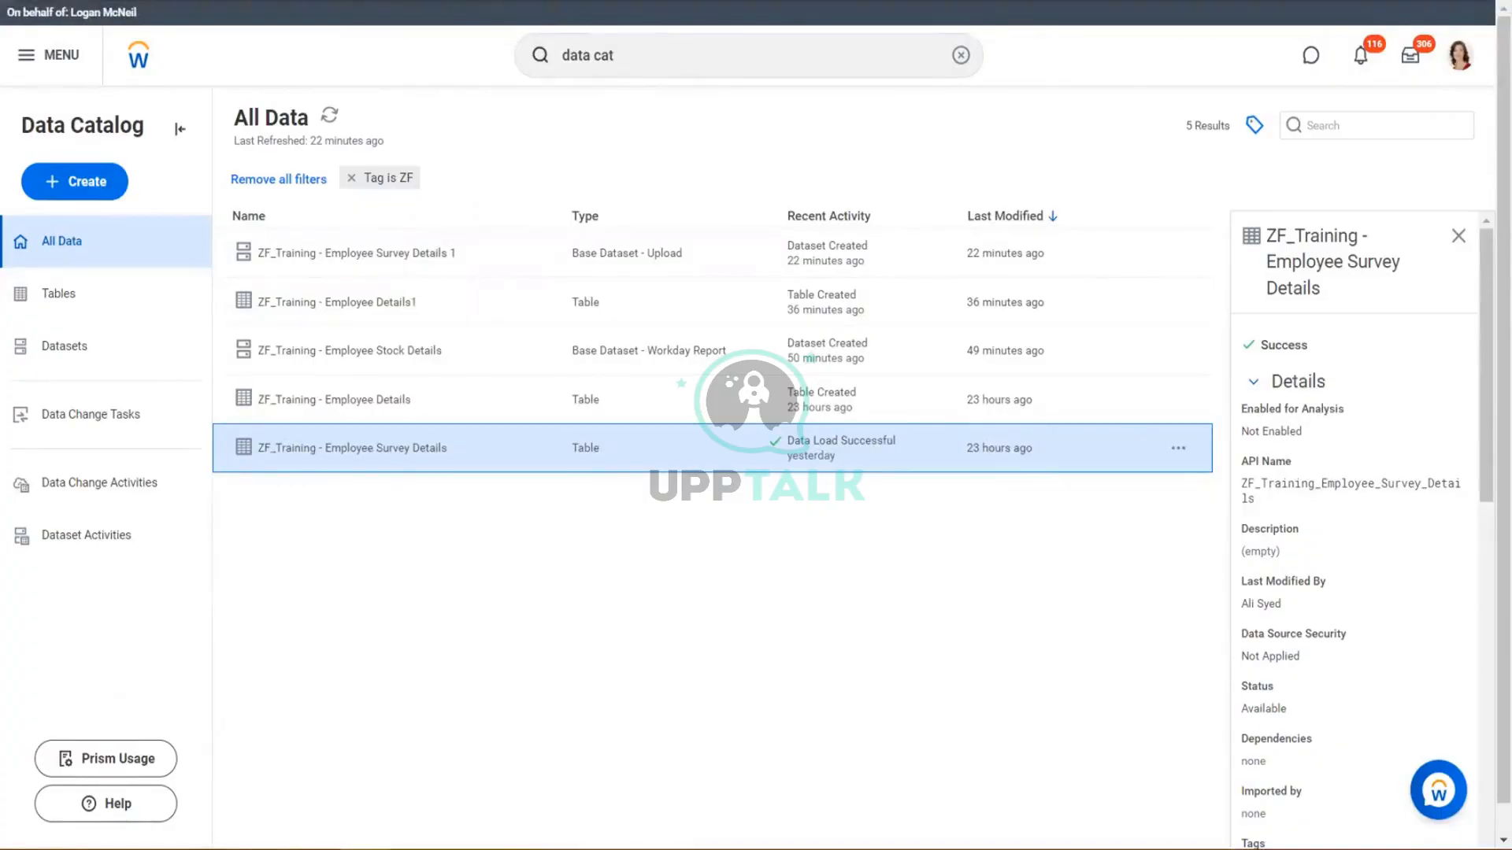
Step: In Excel, enter "Performance Details" in B3 and "Survery Details" in B4, and widen column B to fit the text
key("alt+Tab")
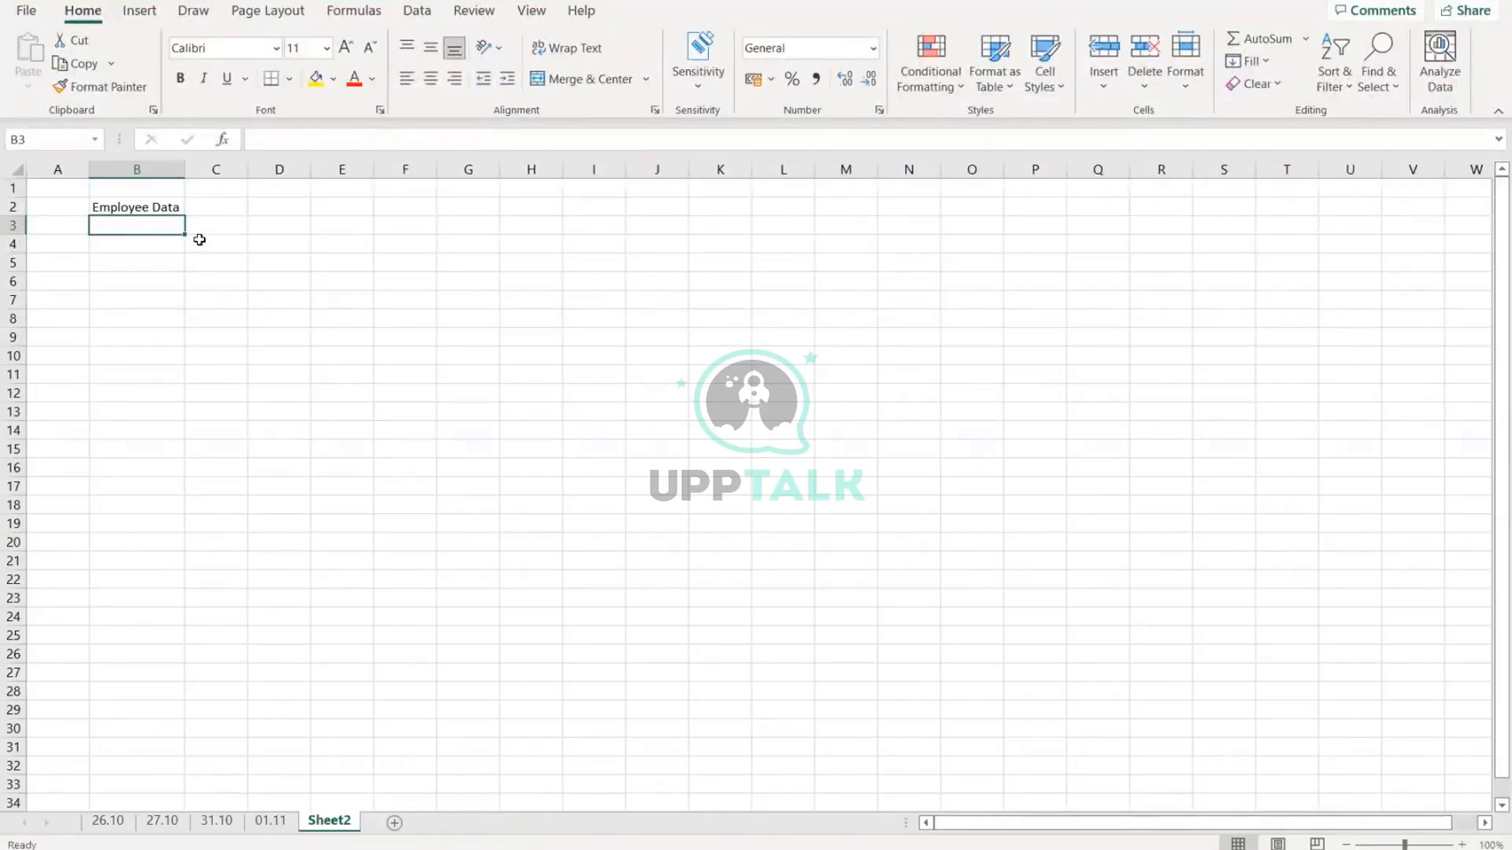
type("Performace")
key("BackSpace")
key("BackSpace")
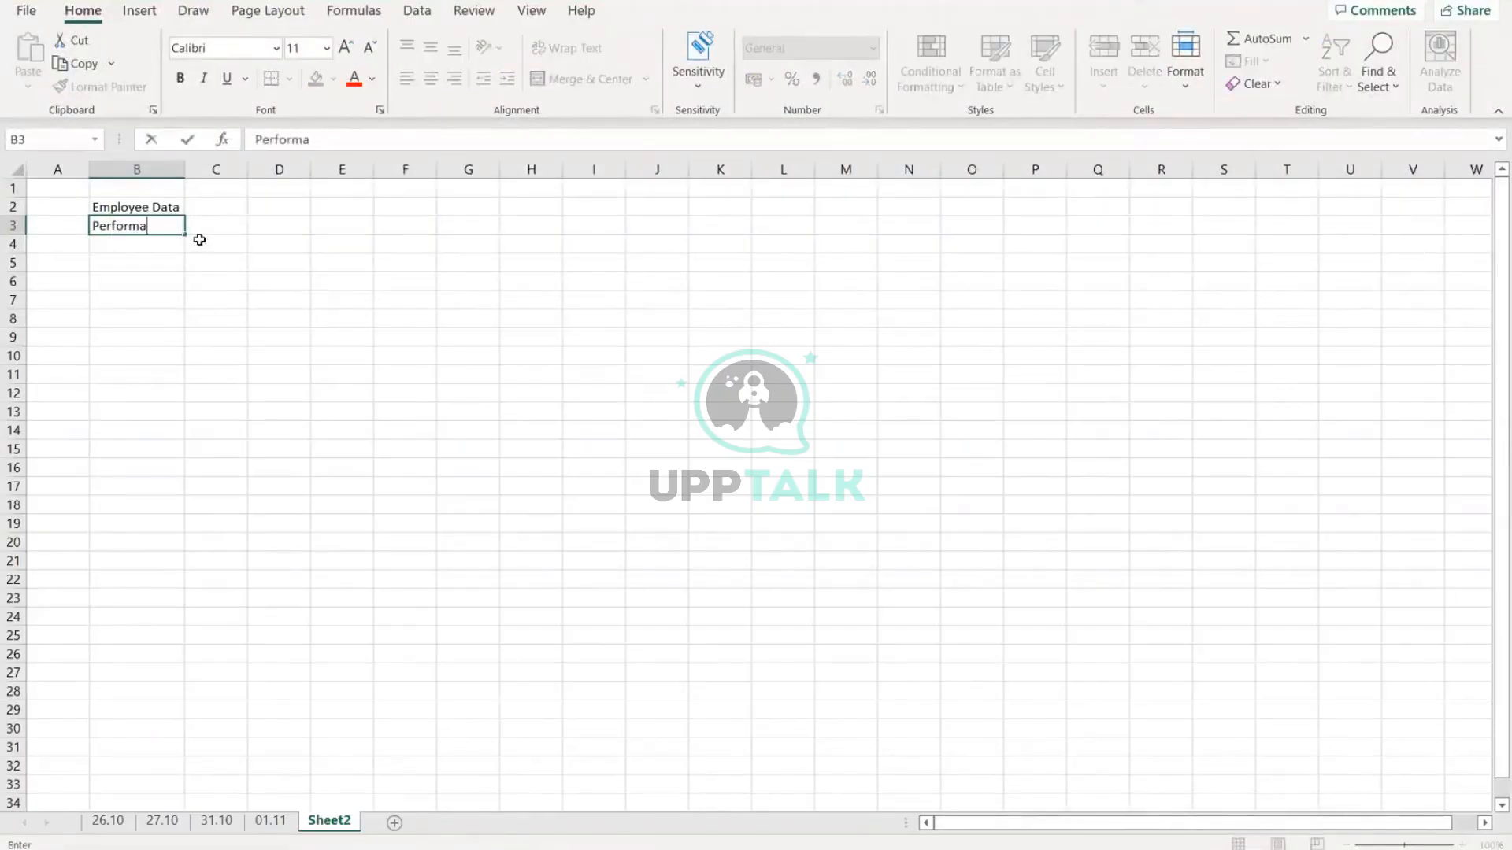
type("nce Details")
key("Return")
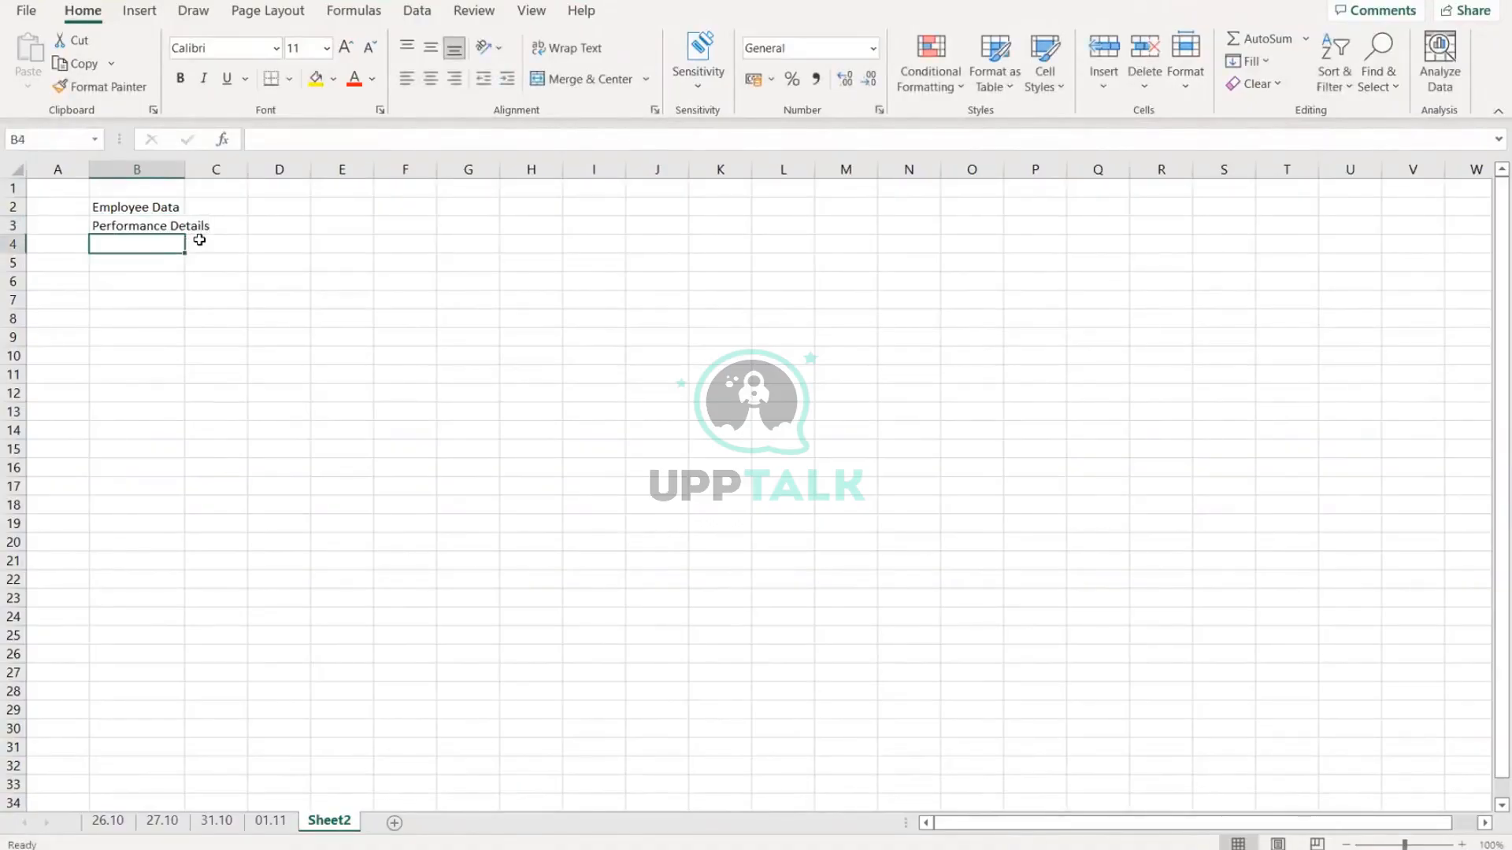
type("Sur")
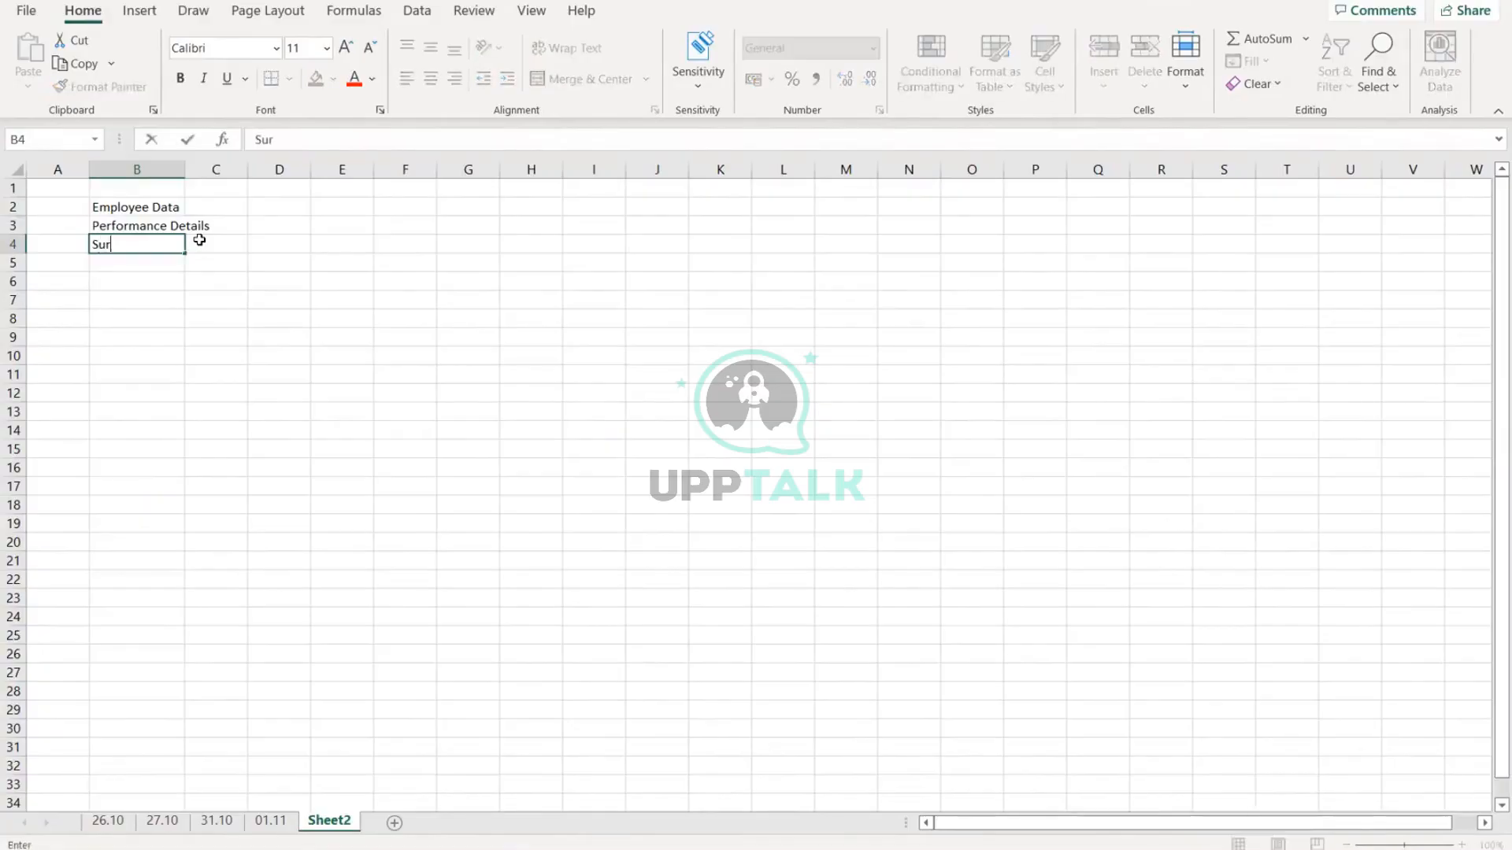
type("very Details")
key("Return")
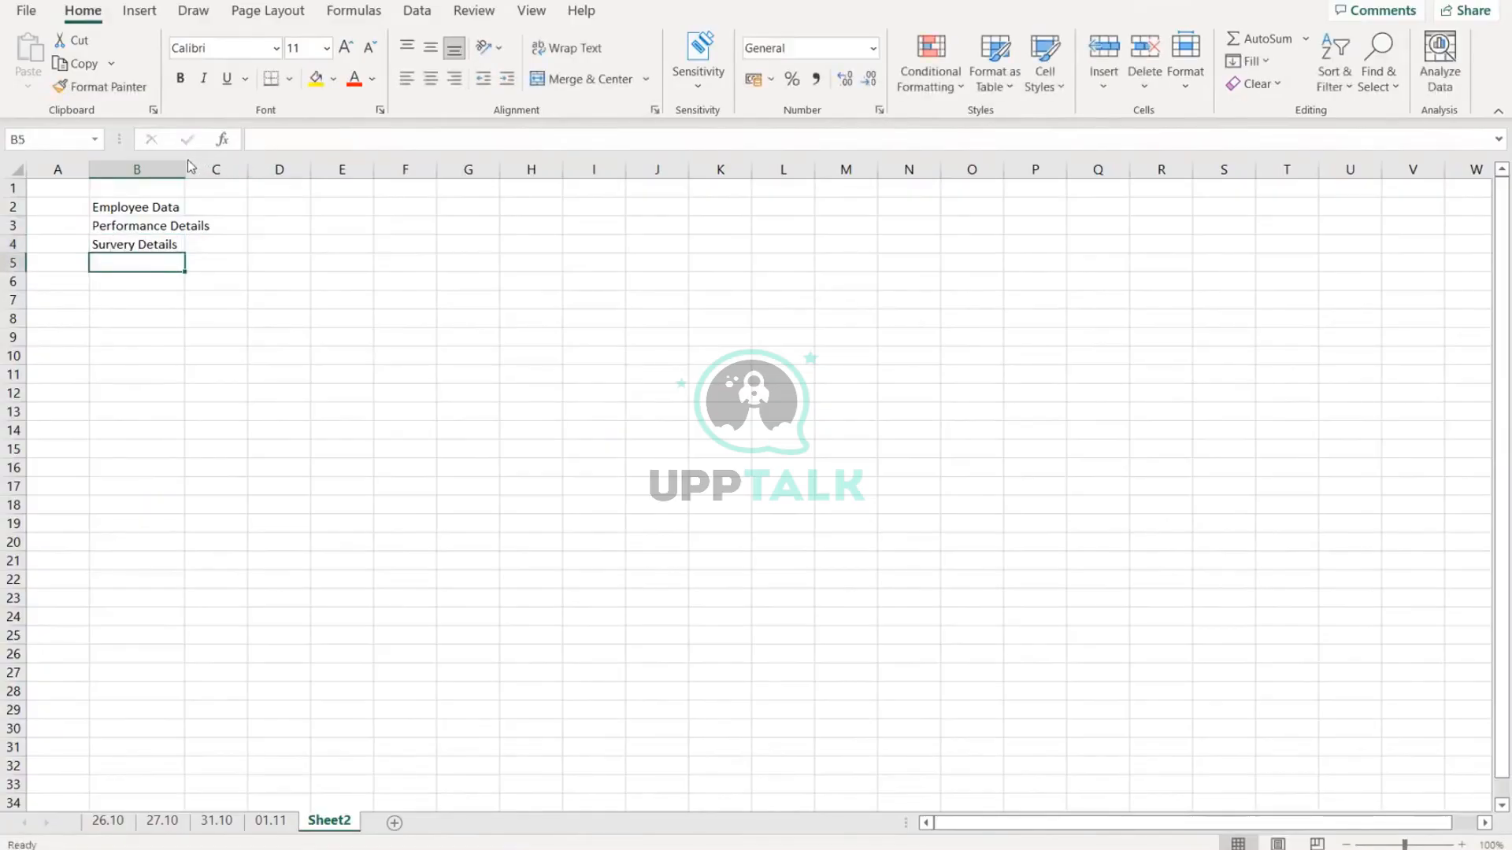
left_click_drag(189, 167, 215, 167)
left_click(230, 243)
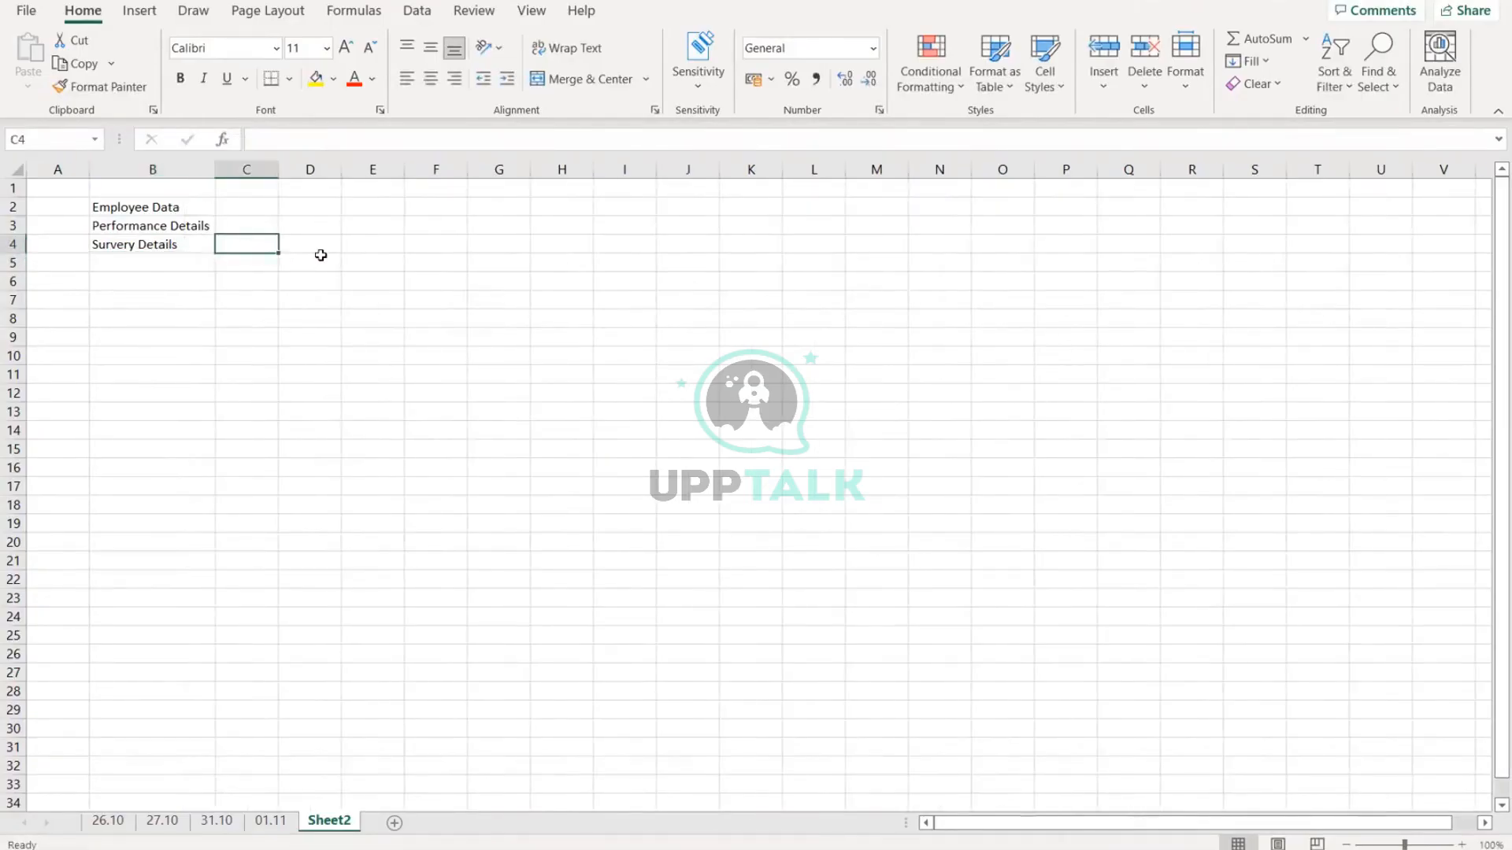
Step: Enter "Dervied Dataset" in B8, below the list of three data sources
left_click_drag(169, 207, 179, 250)
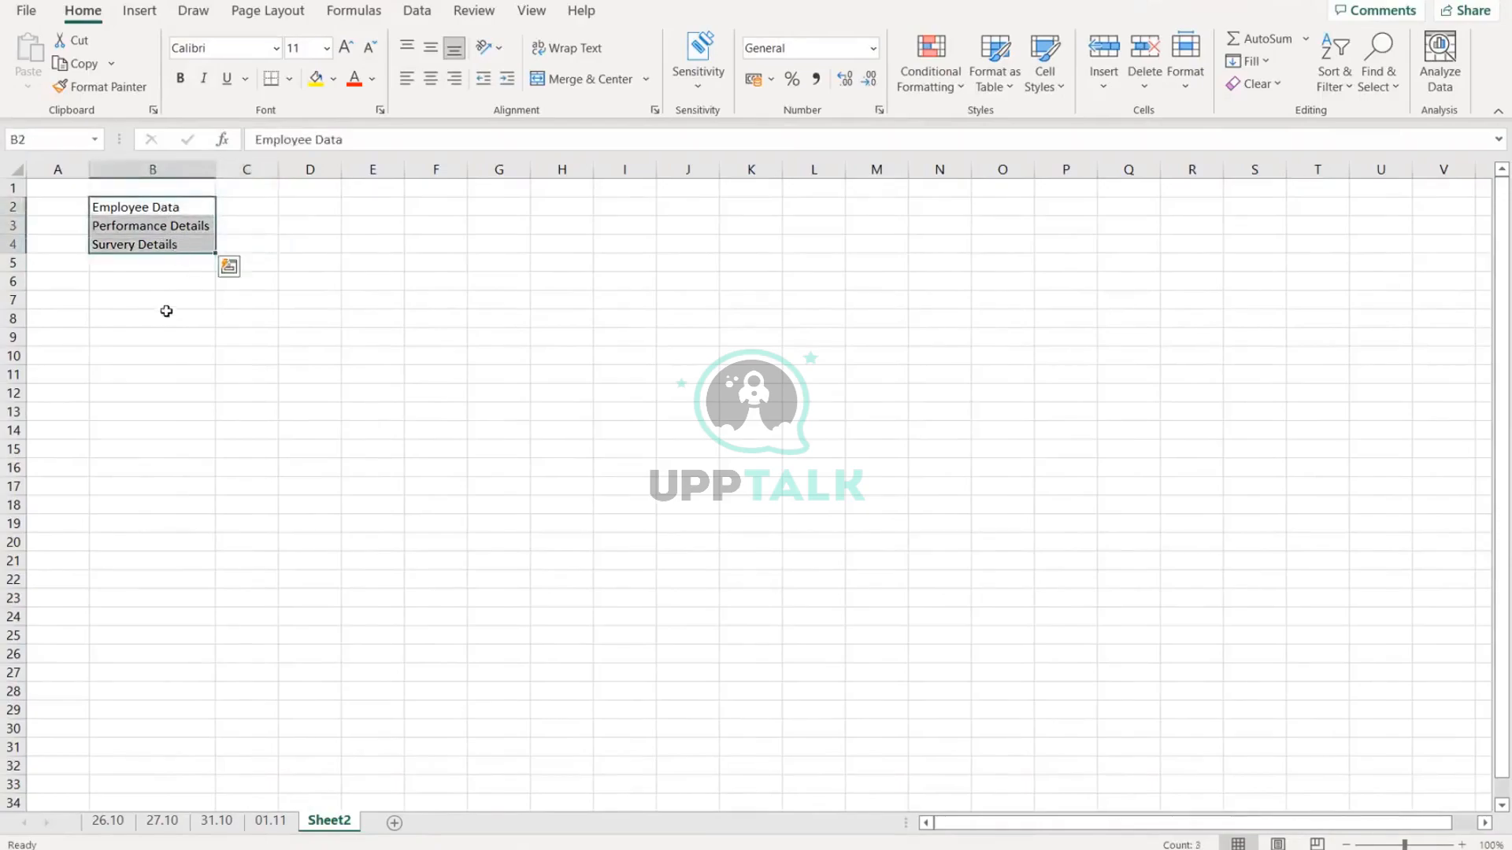
left_click(165, 312)
type("Dervi")
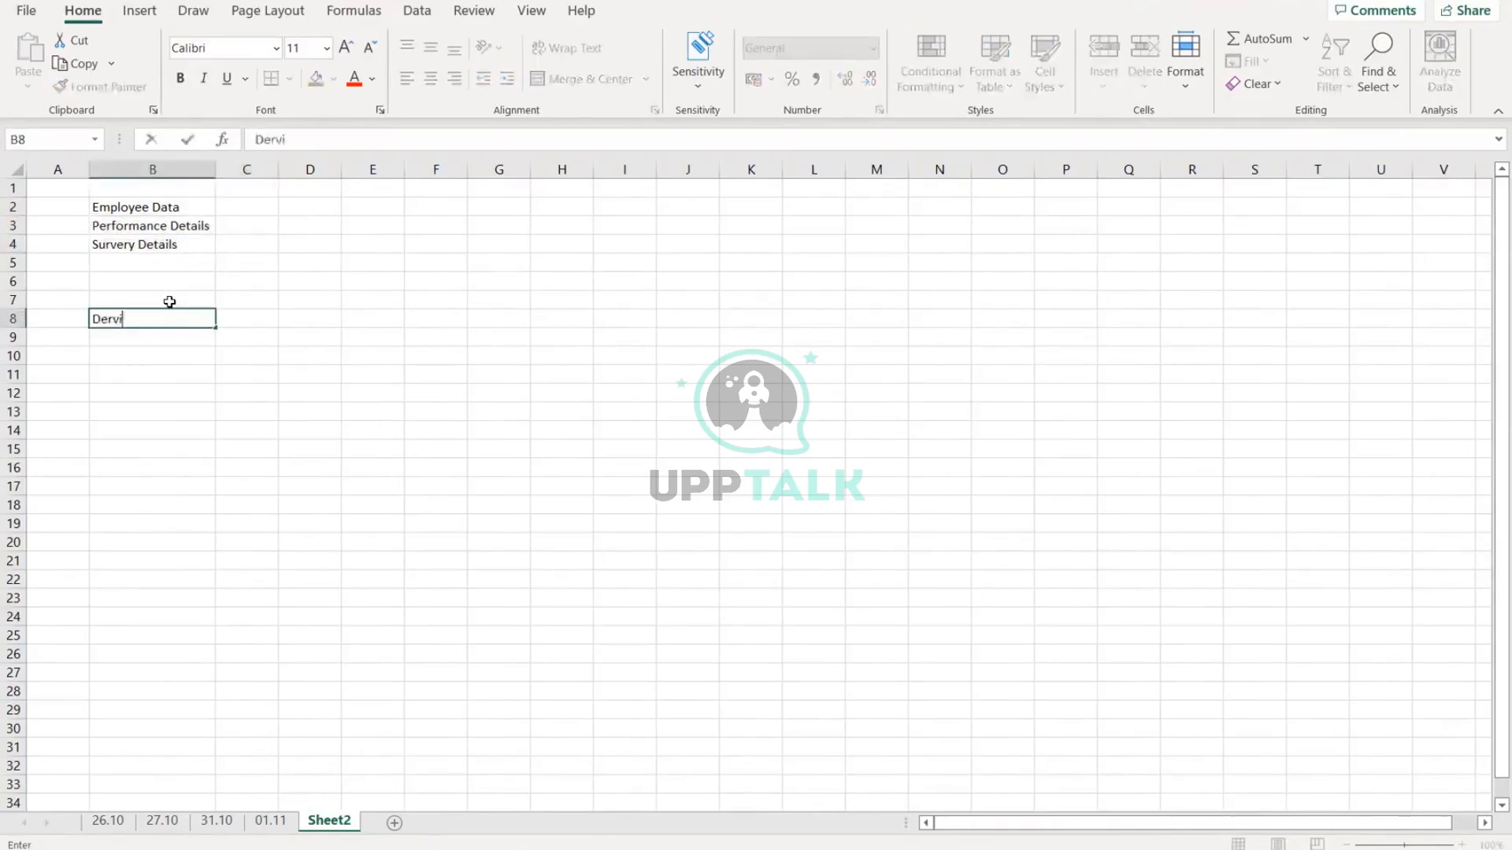
type("ed Dataset")
key("Return")
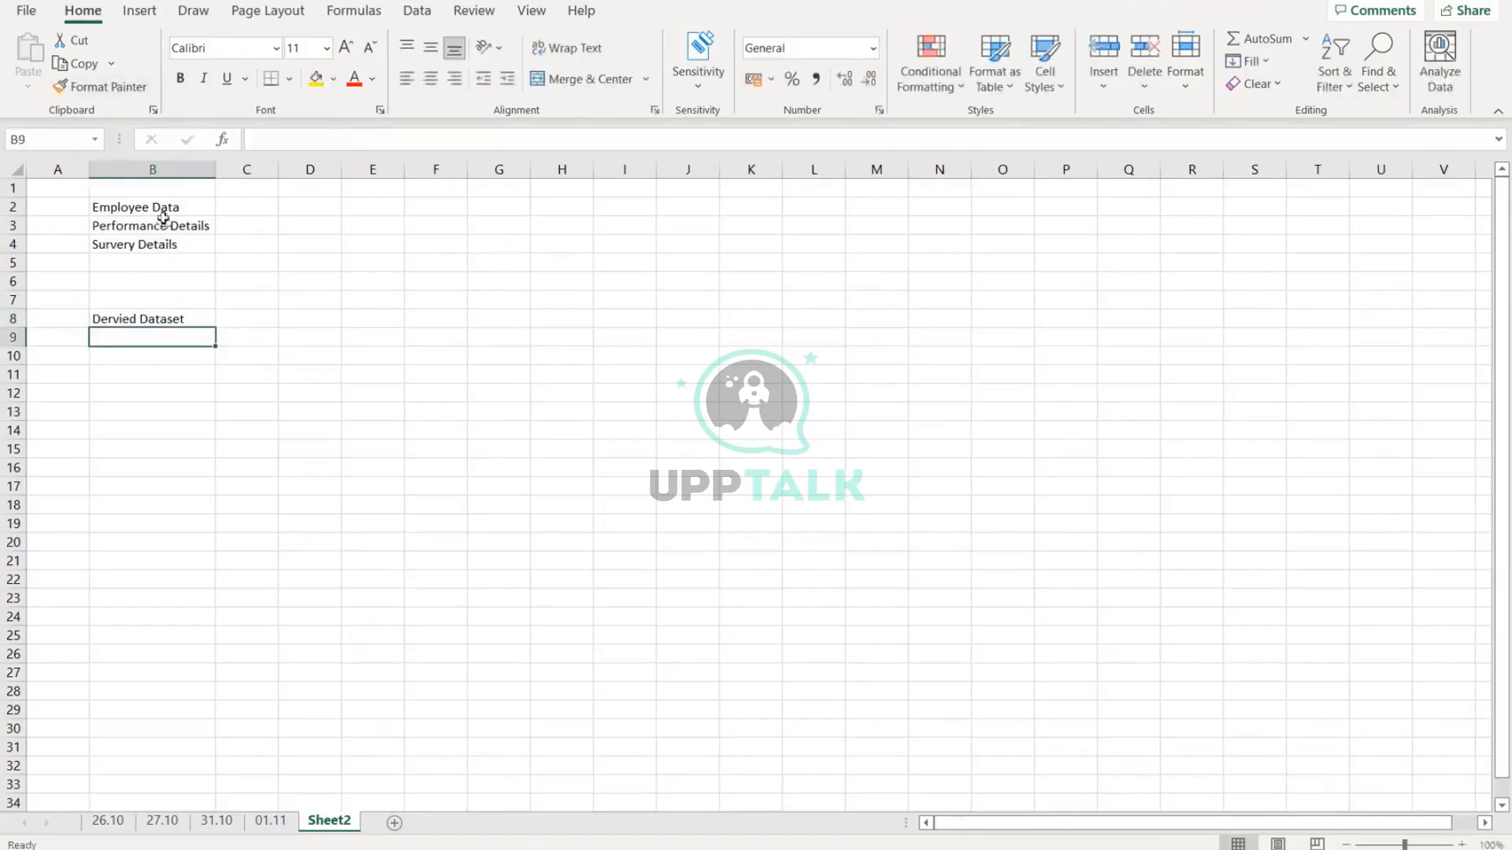
left_click_drag(163, 209, 215, 251)
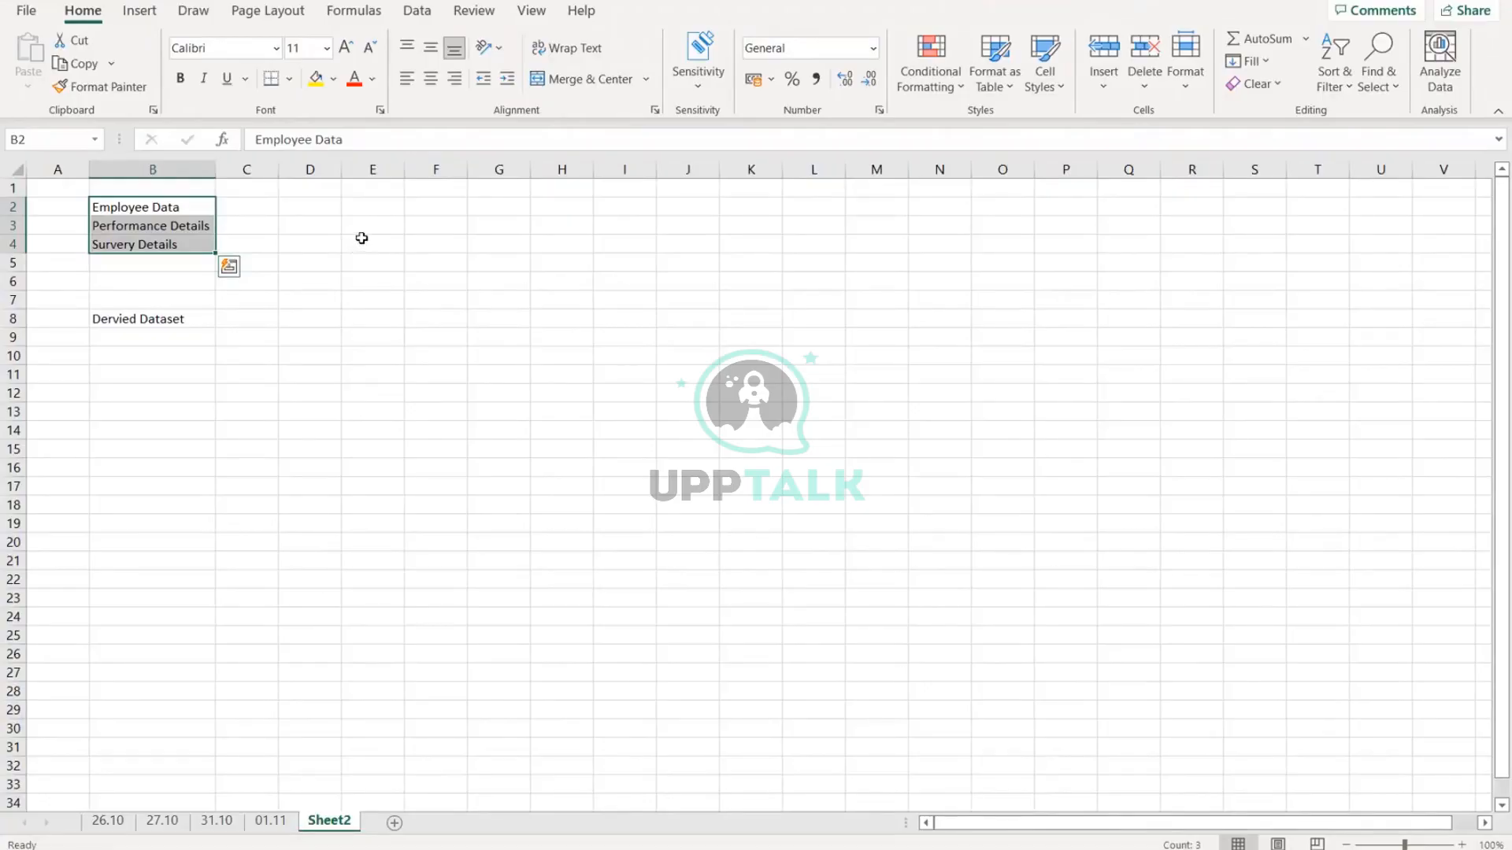
left_click(185, 244)
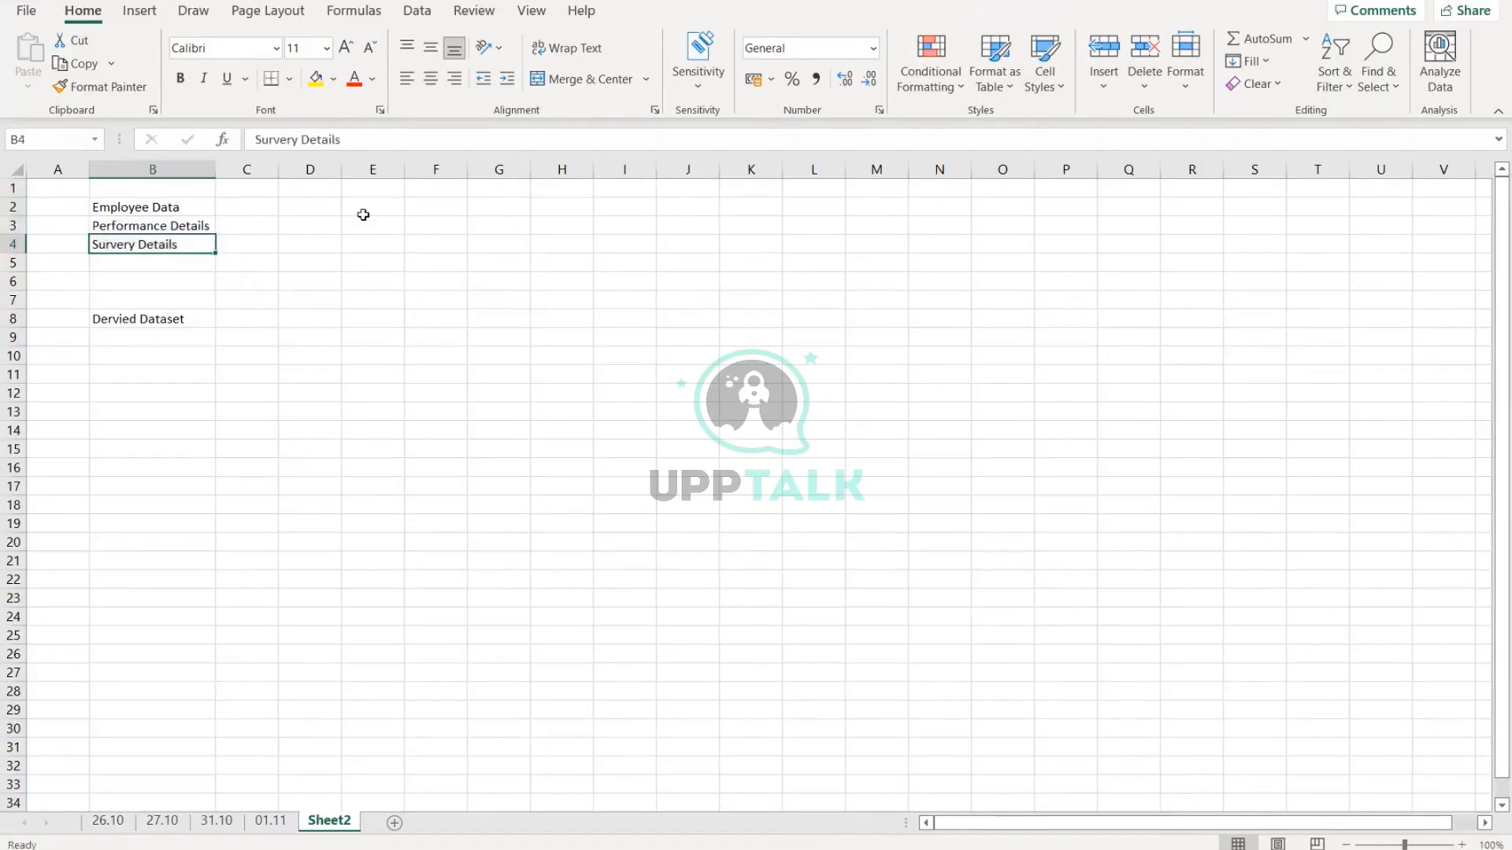
left_click(437, 246)
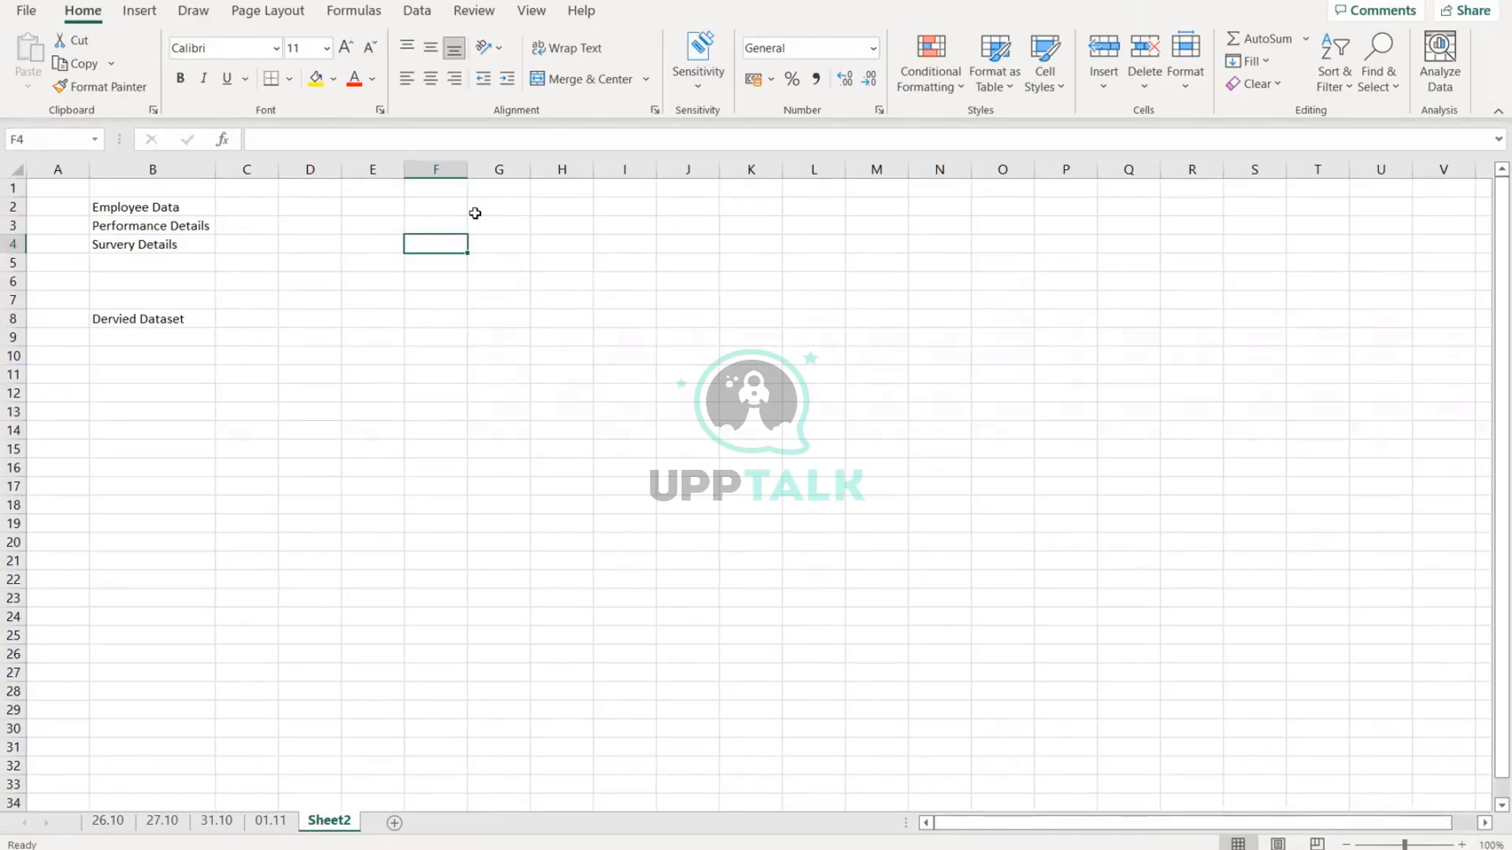
left_click_drag(236, 240, 478, 294)
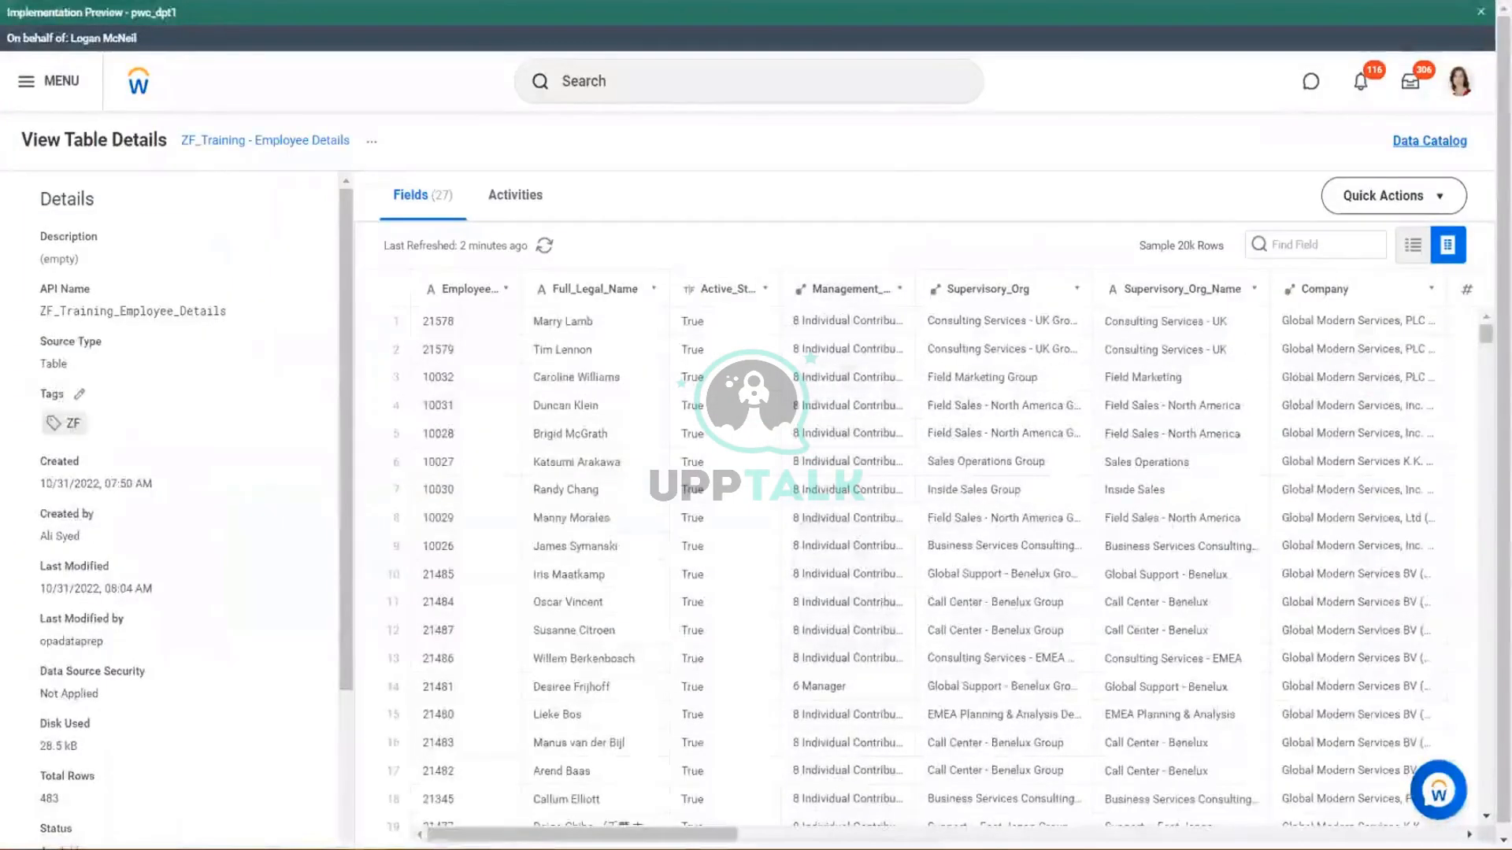
Step: In Workday, examine the demographic columns of the ZF_Training - Employee Details table, such as Race_Ethnicity and Marital_Status
left_click_drag(622, 835, 949, 834)
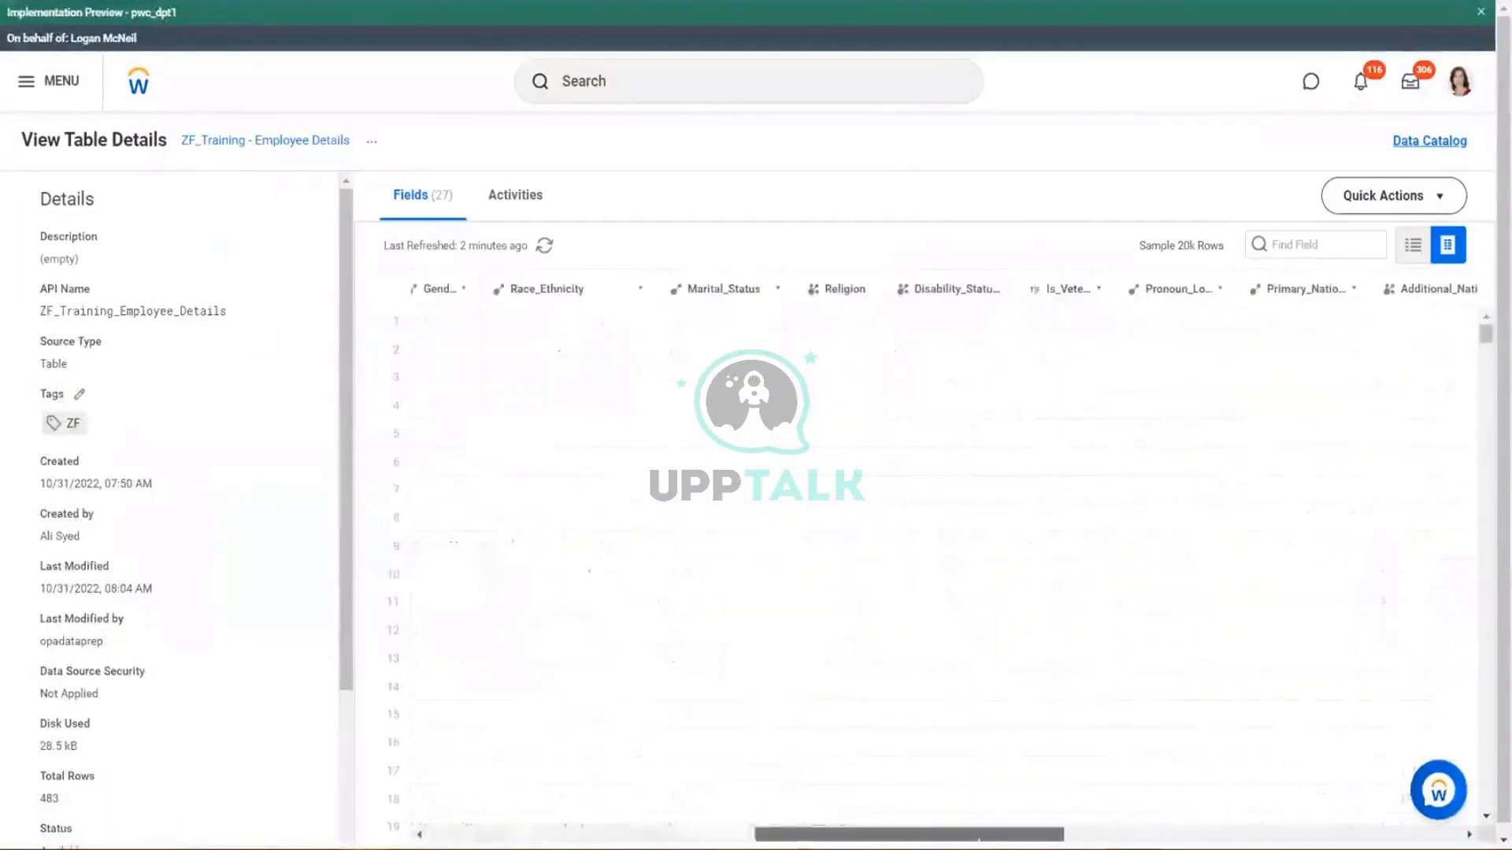
scroll(746, 540, "down", 3)
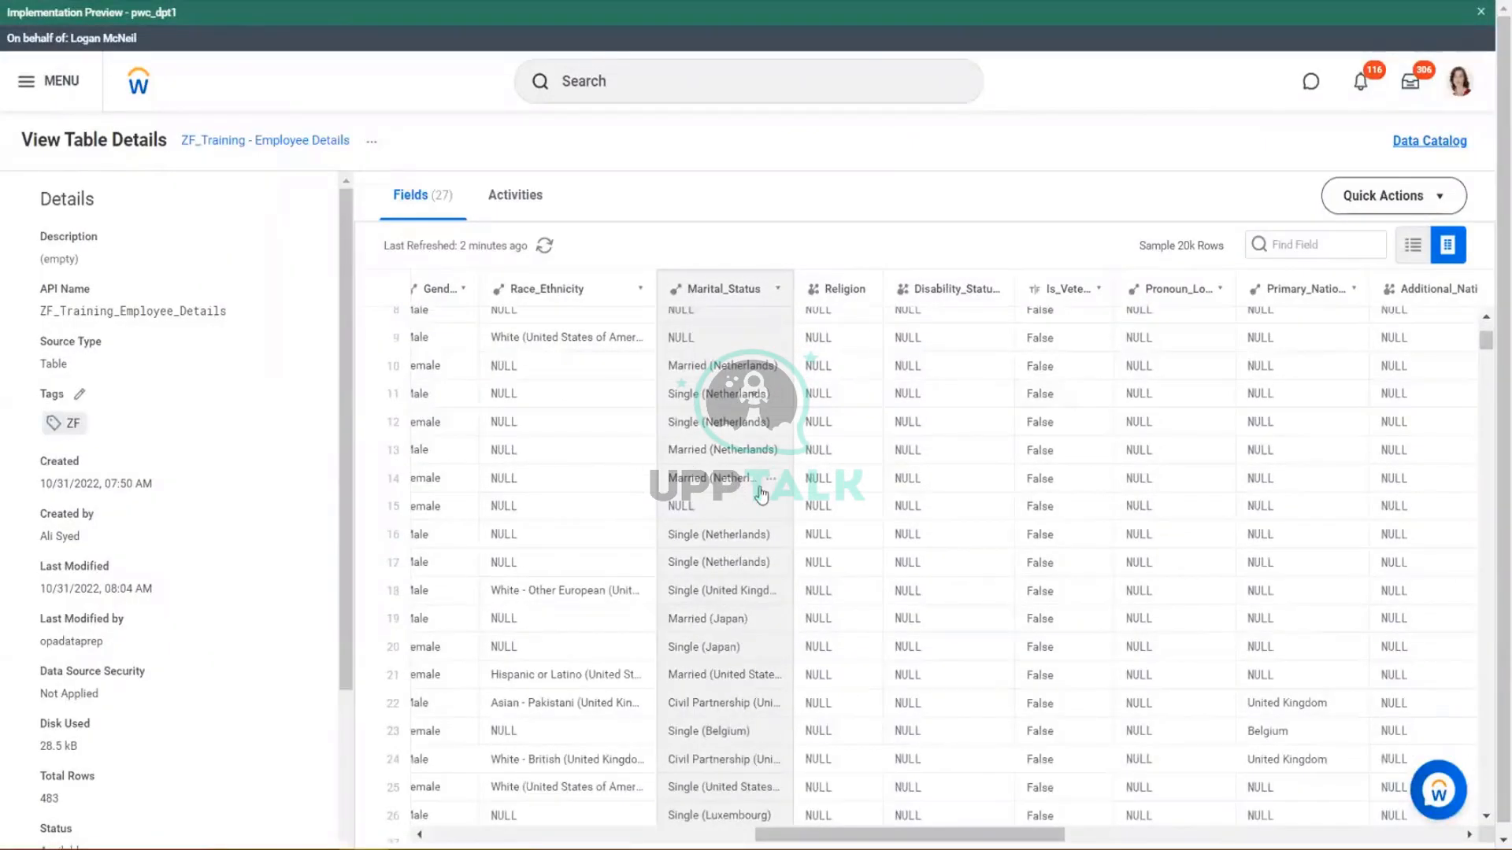
scroll(839, 449, "down", 2)
scroll(839, 449, "down", 5)
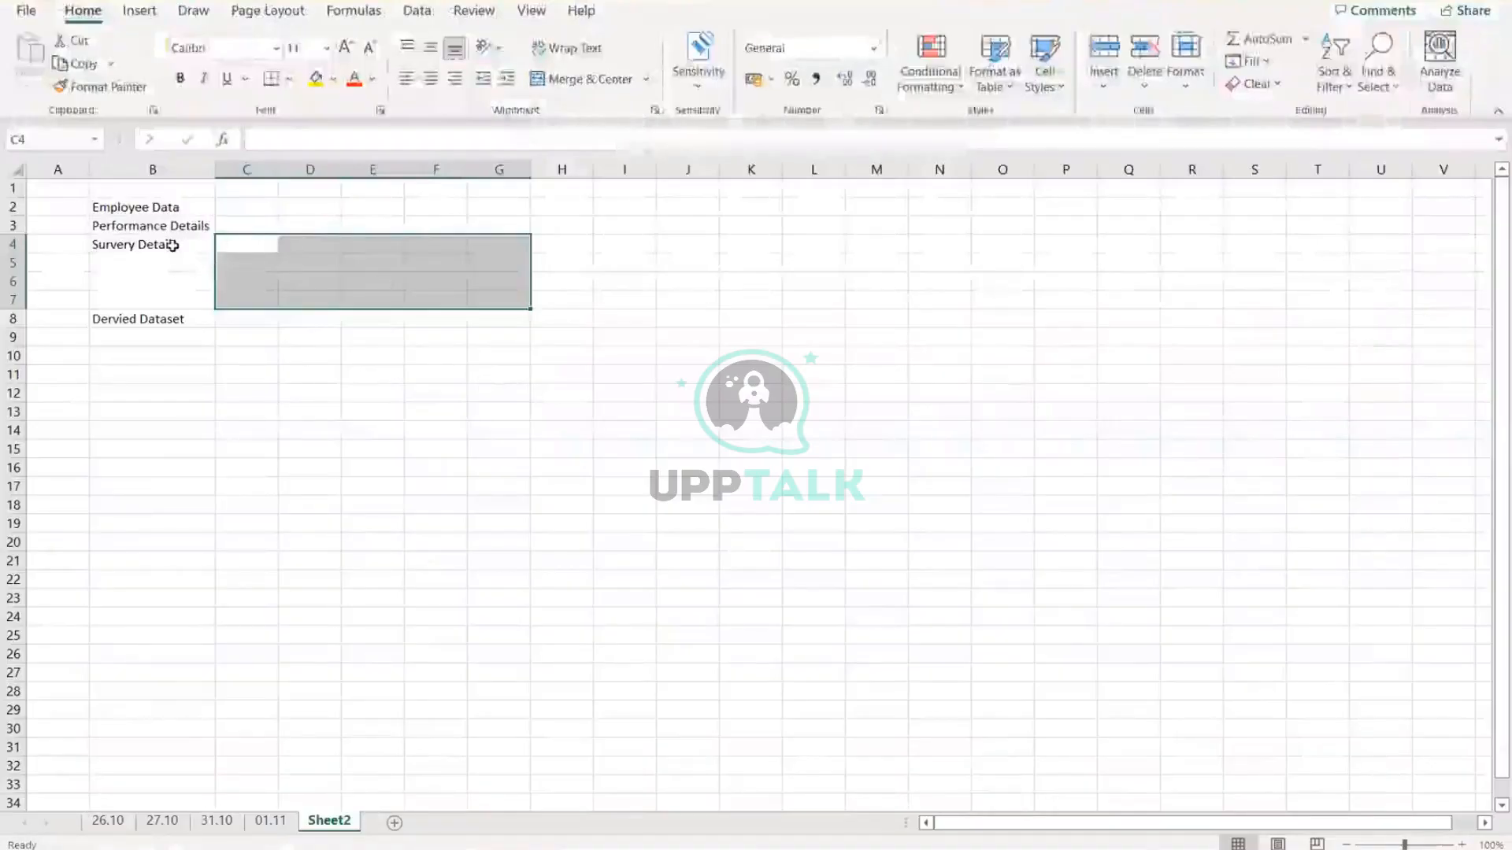
left_click(186, 245)
left_click_drag(236, 247, 519, 264)
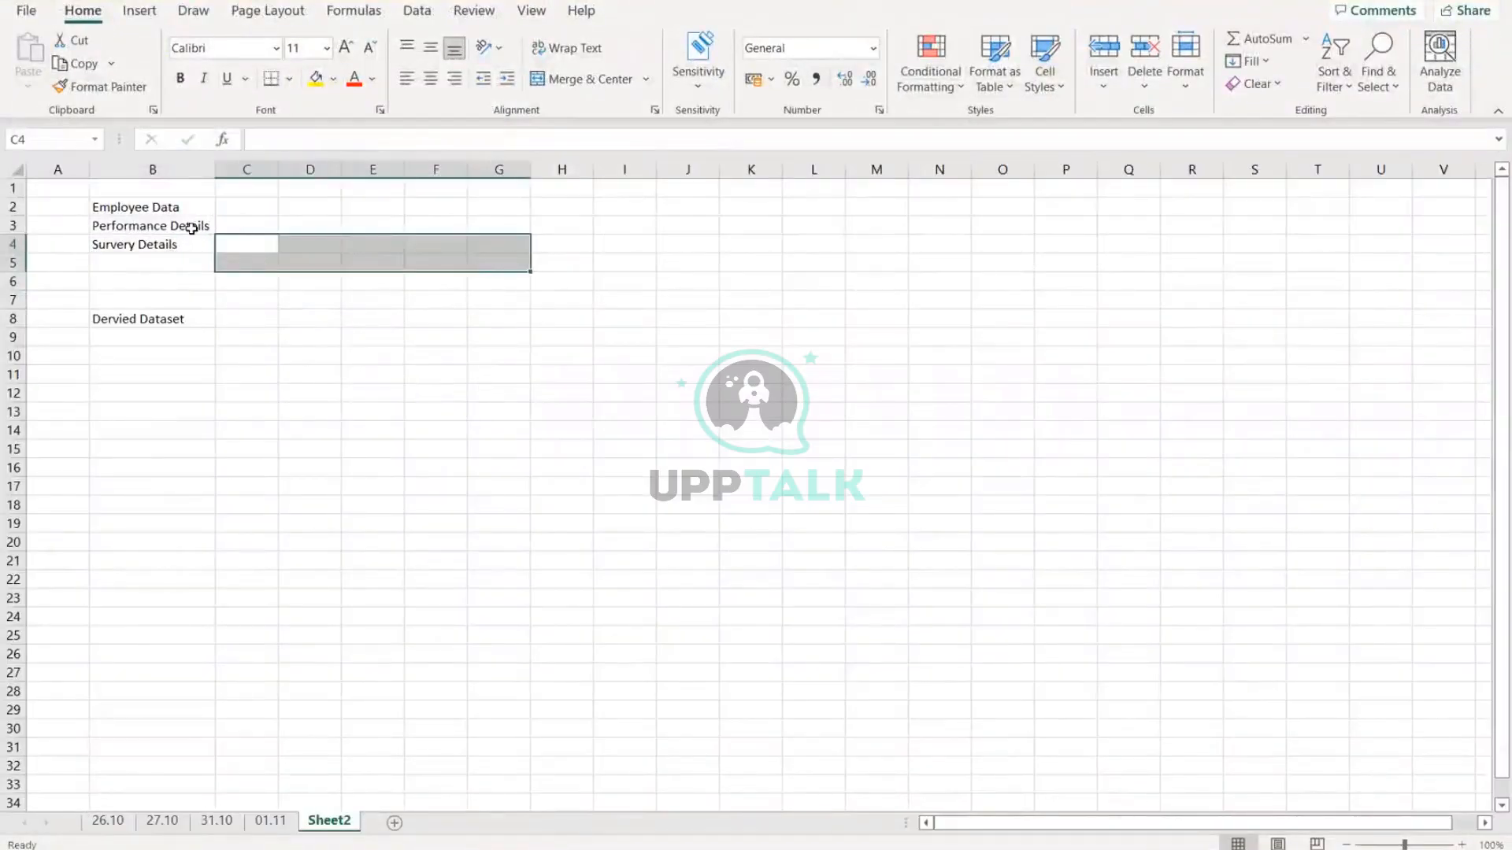
left_click(197, 227)
left_click_drag(244, 230, 341, 237)
left_click(239, 209)
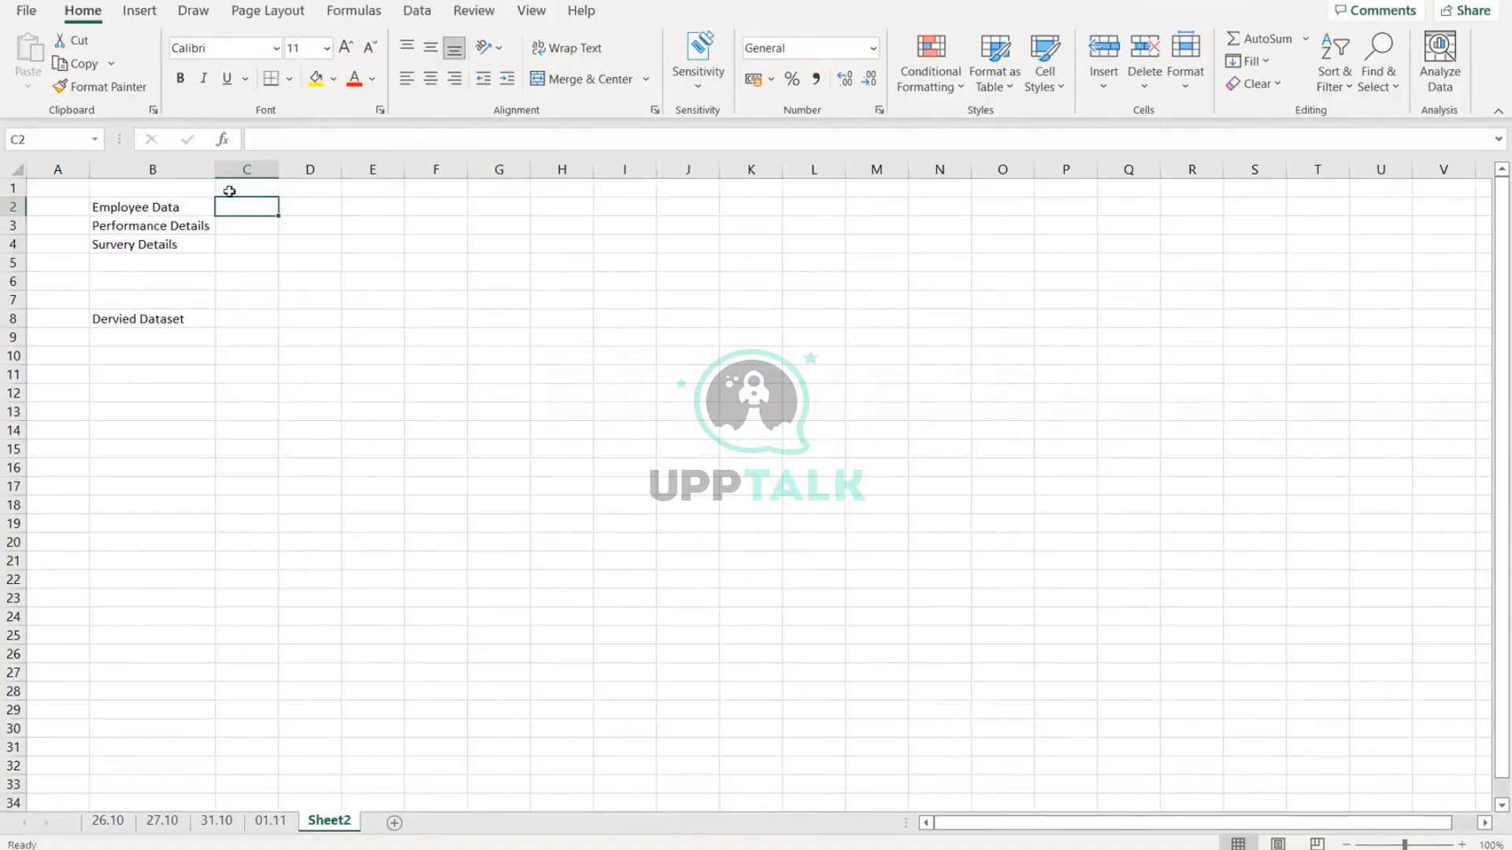
Step: In Excel, enter "Employee ID" in C2, beside the Employee Data source
left_click_drag(160, 210, 233, 240)
left_click(244, 210)
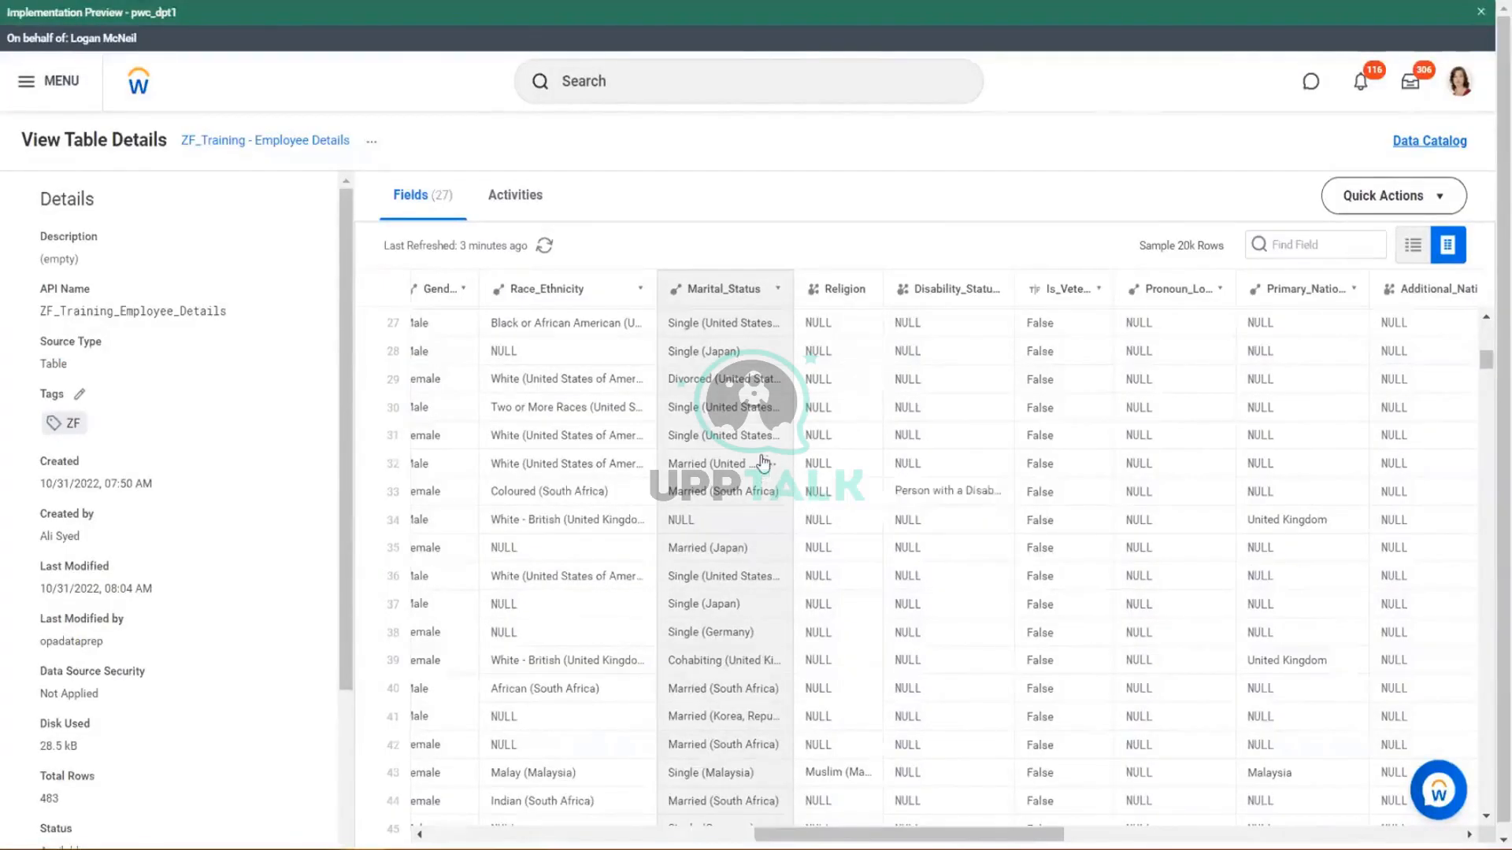
key("alt+Tab")
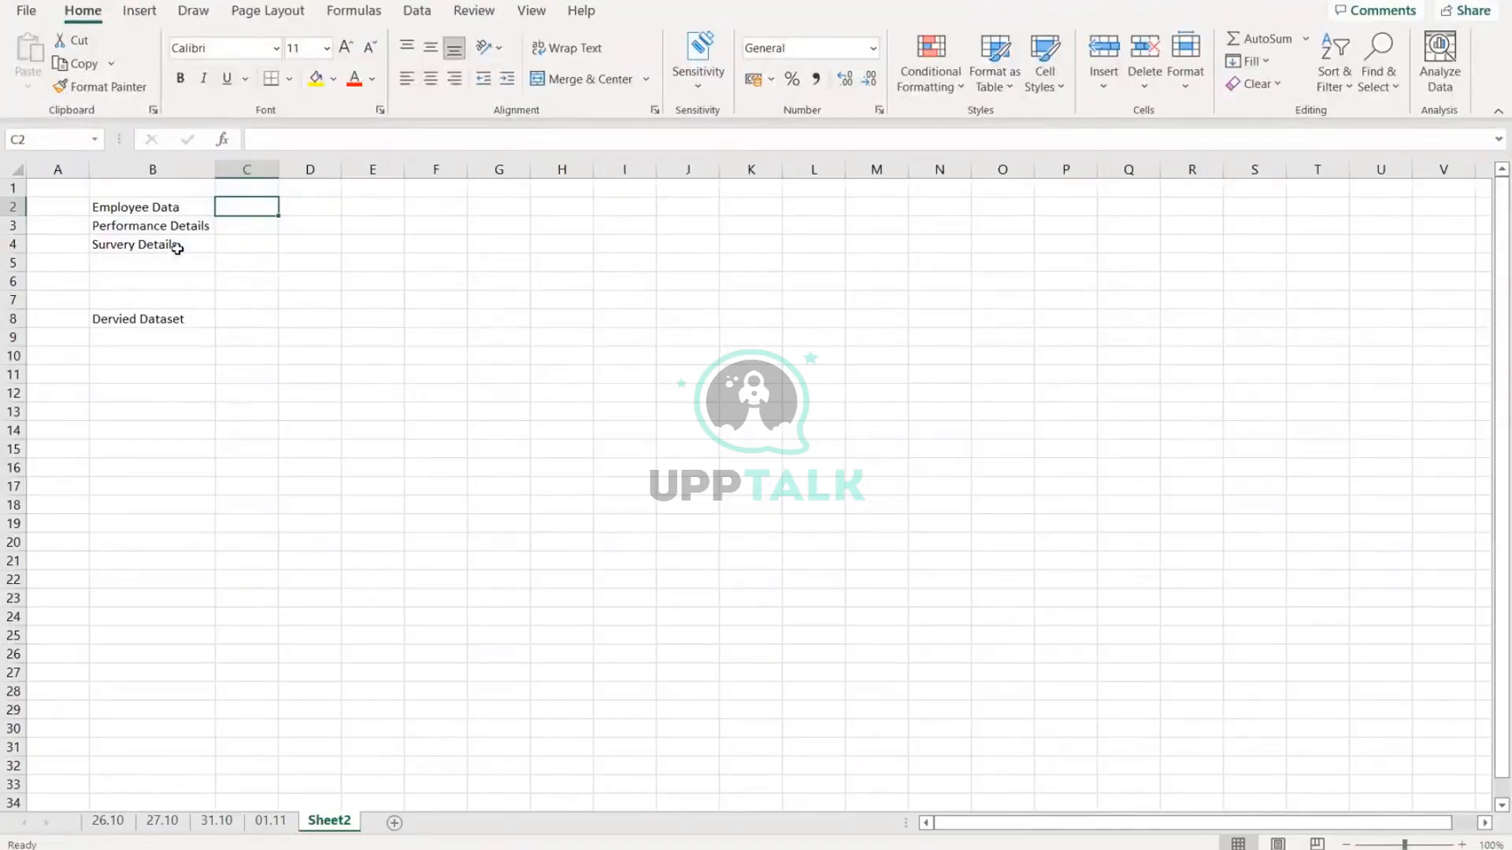
left_click_drag(156, 211, 160, 280)
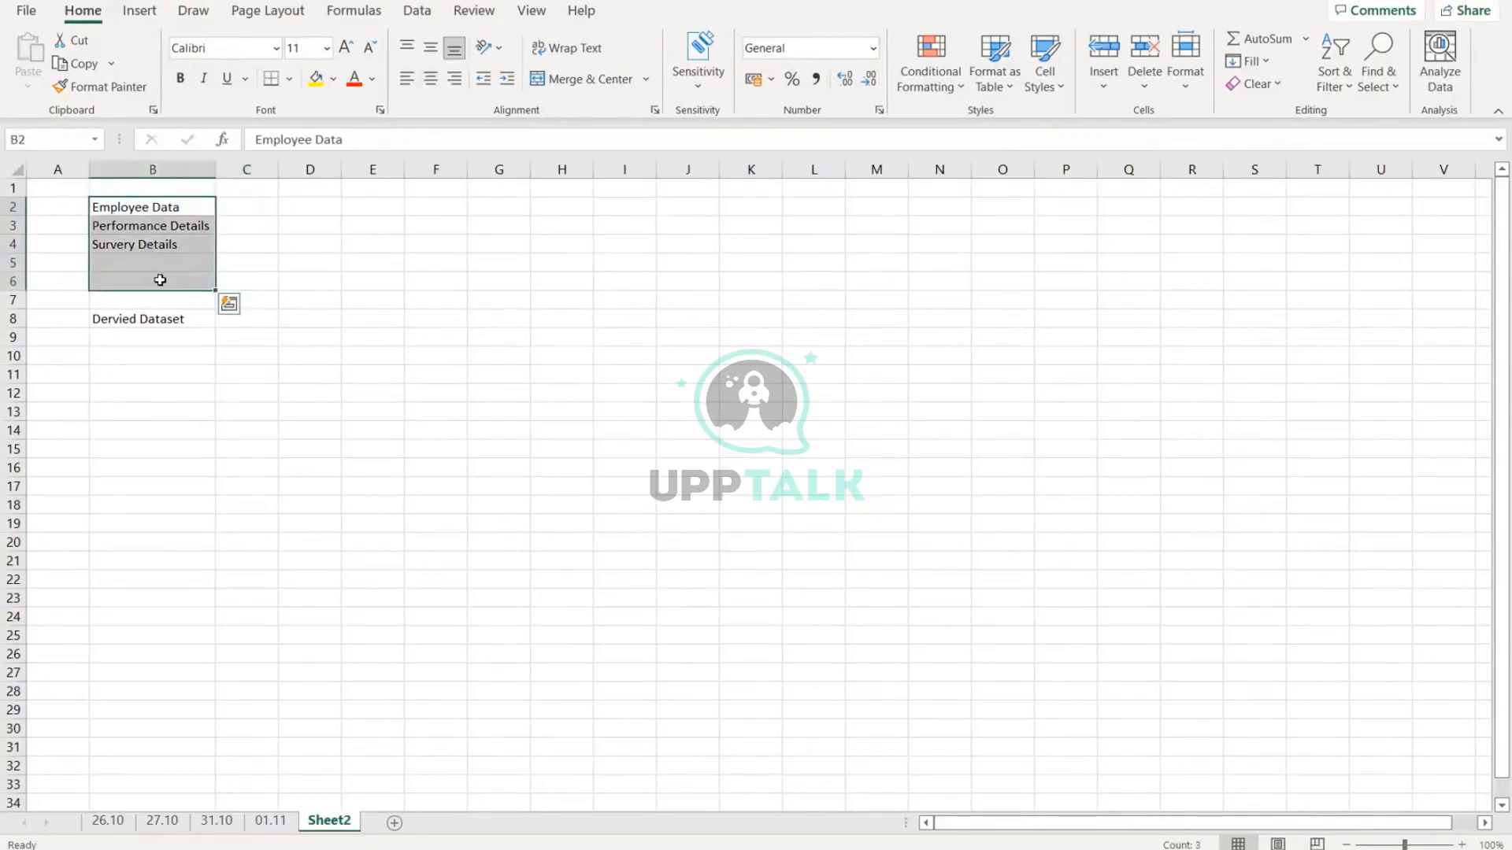
left_click(270, 210)
type("Employ")
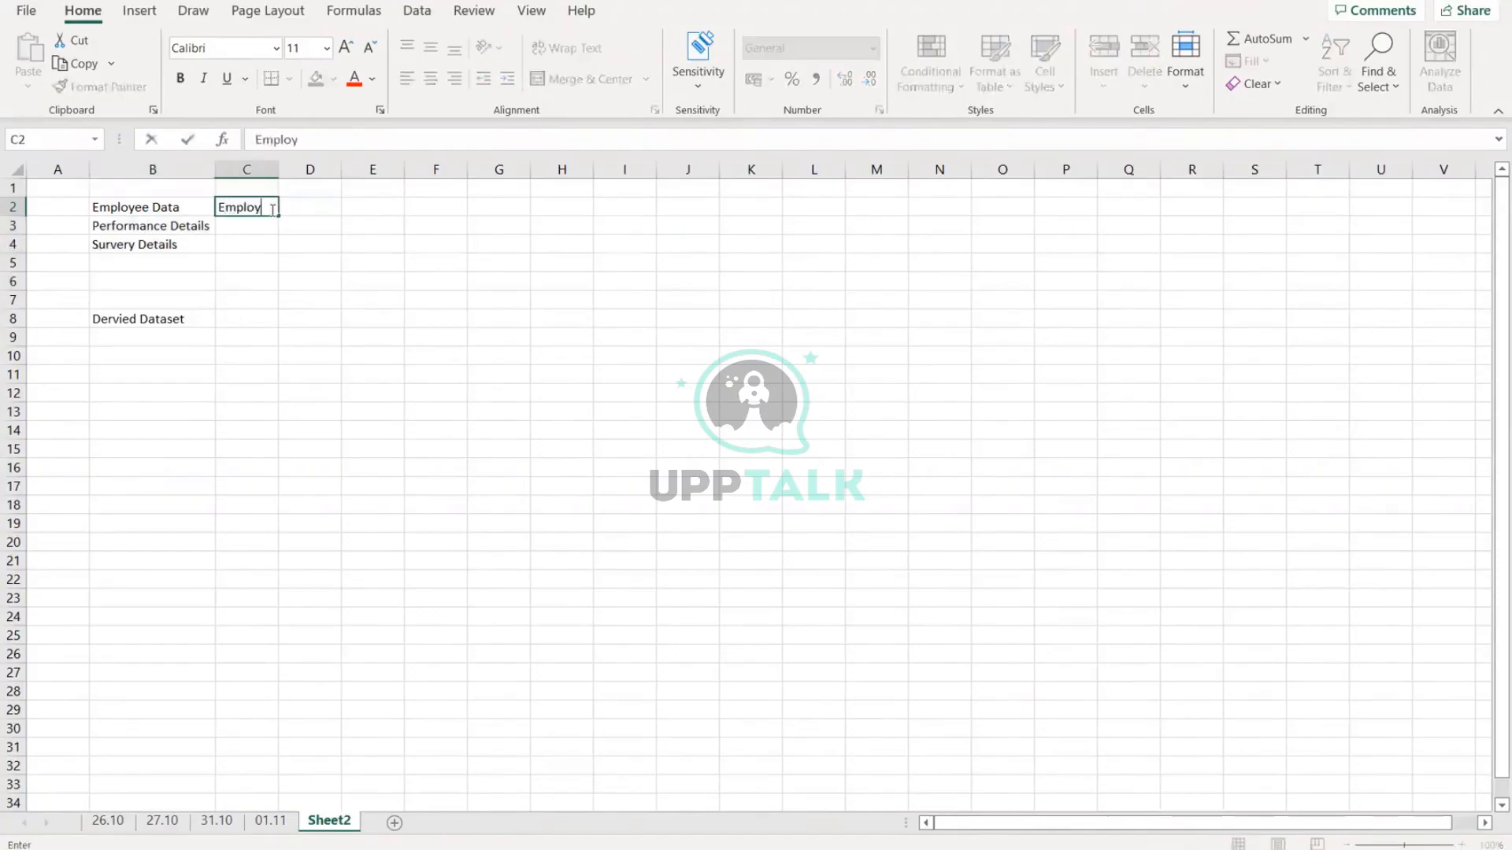
type("ee ID")
key("Return")
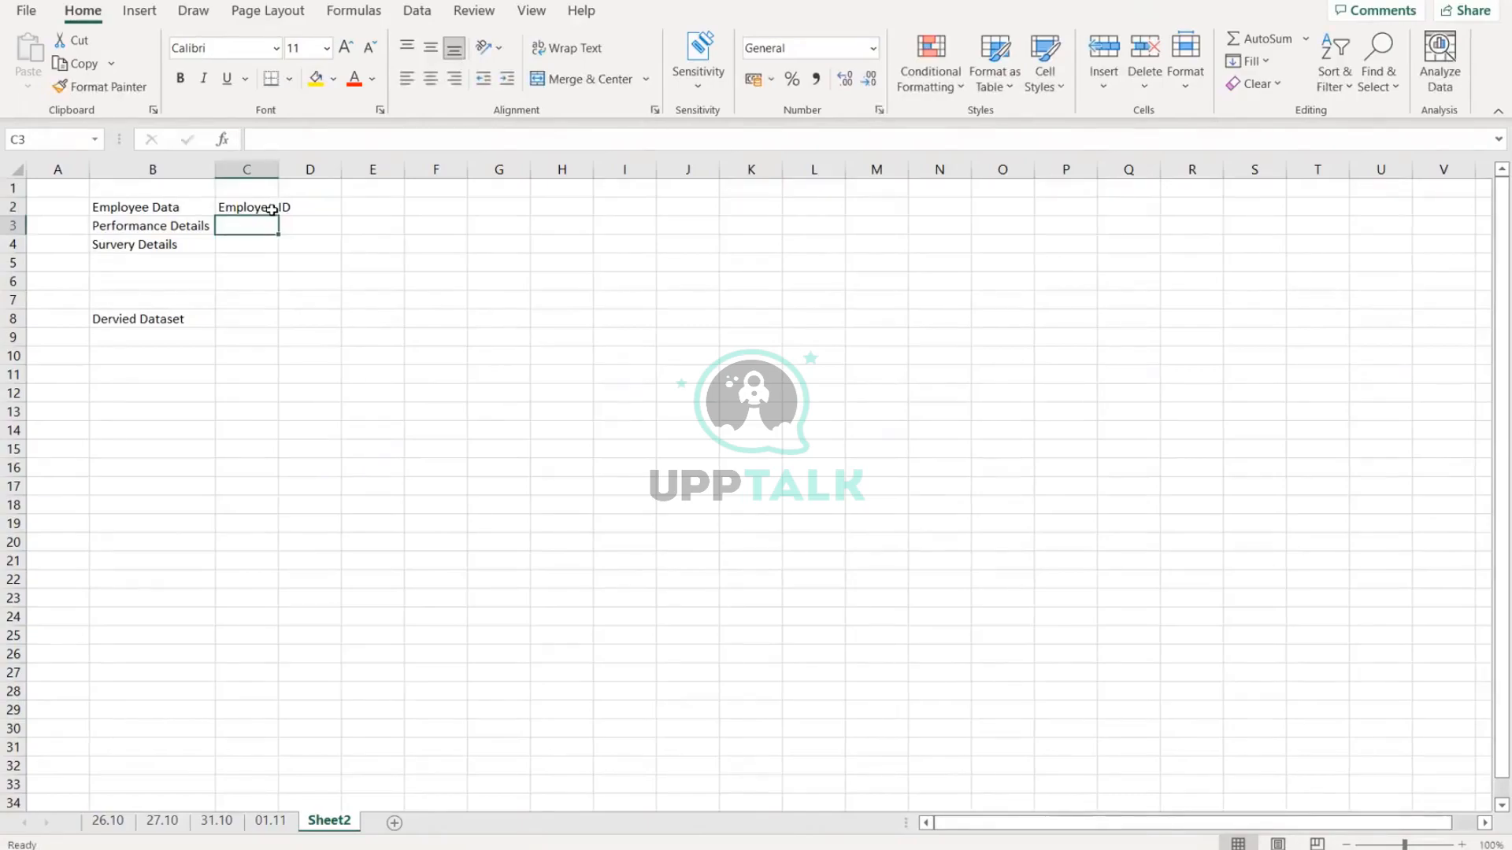
left_click(309, 312)
left_click_drag(316, 337, 368, 543)
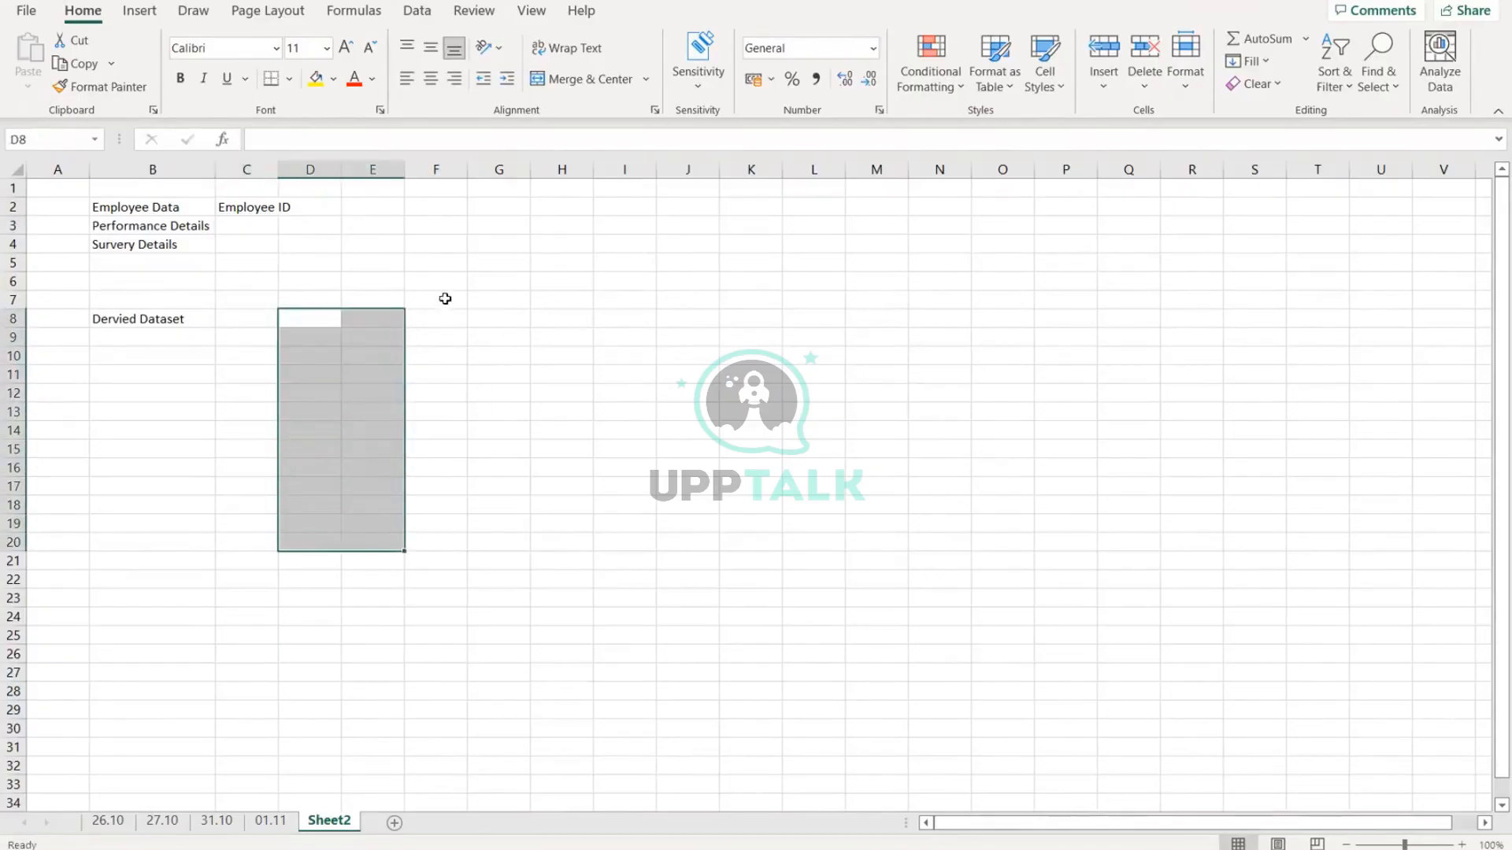
left_click(563, 334)
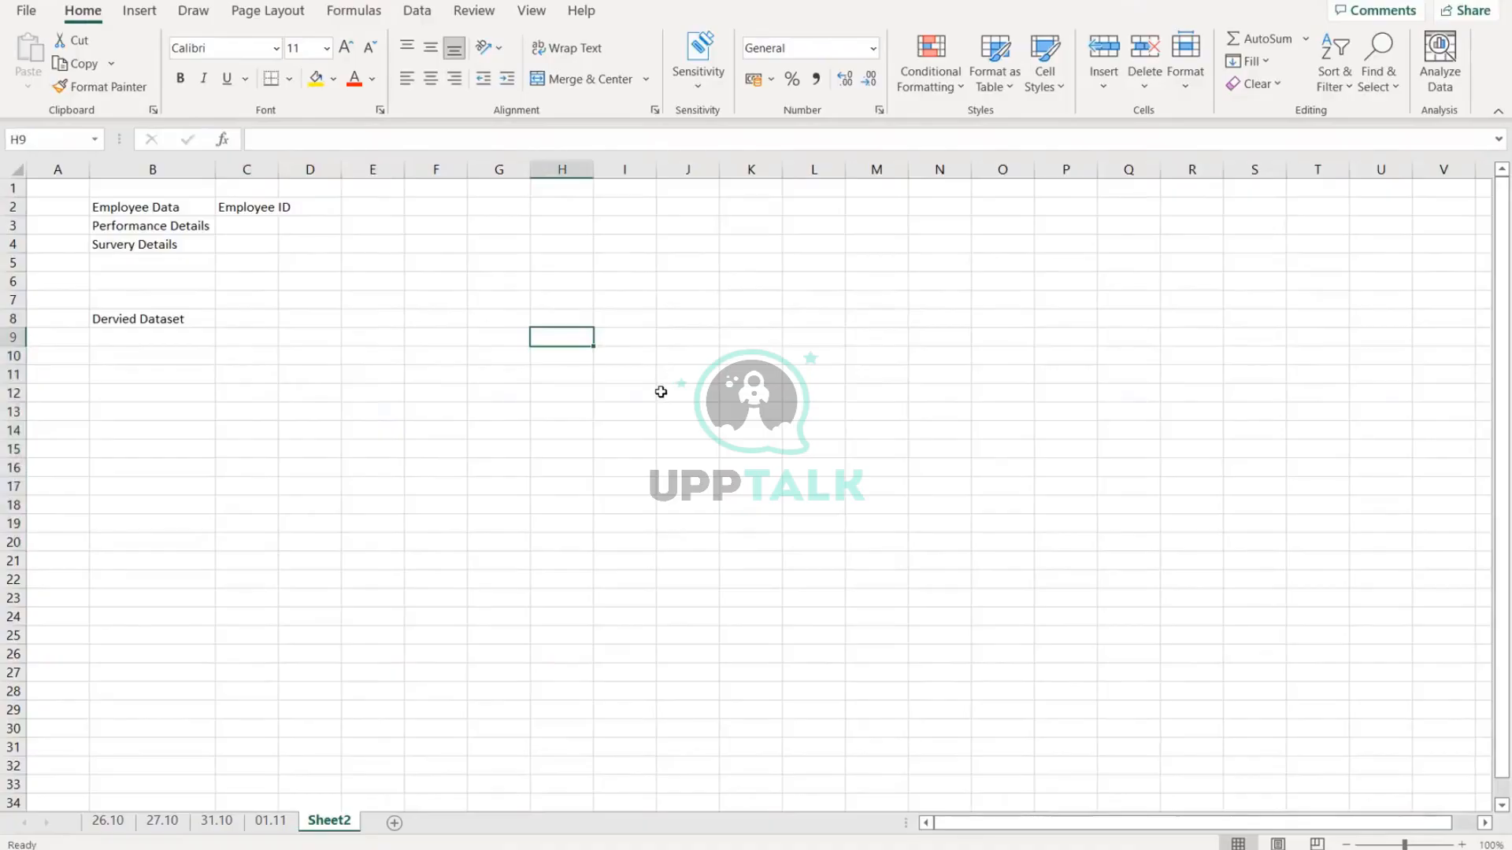
type("2022")
key("Return")
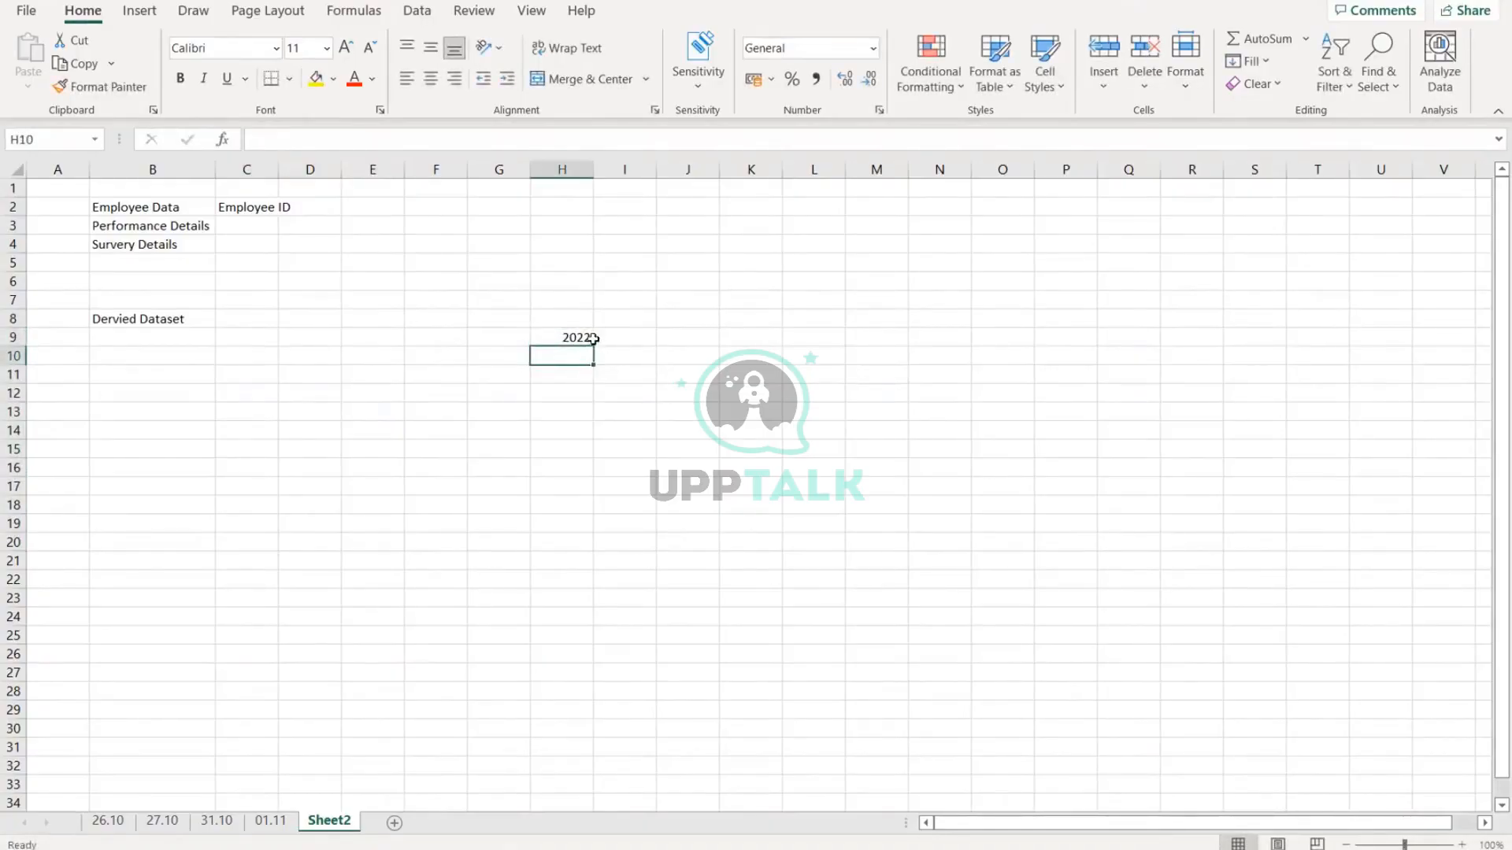
Step: Start a sample row with an employee's first name in H9 and the filler text "afkdalk" in I9 and "ajsfdlasldf" in J9
left_click(557, 337)
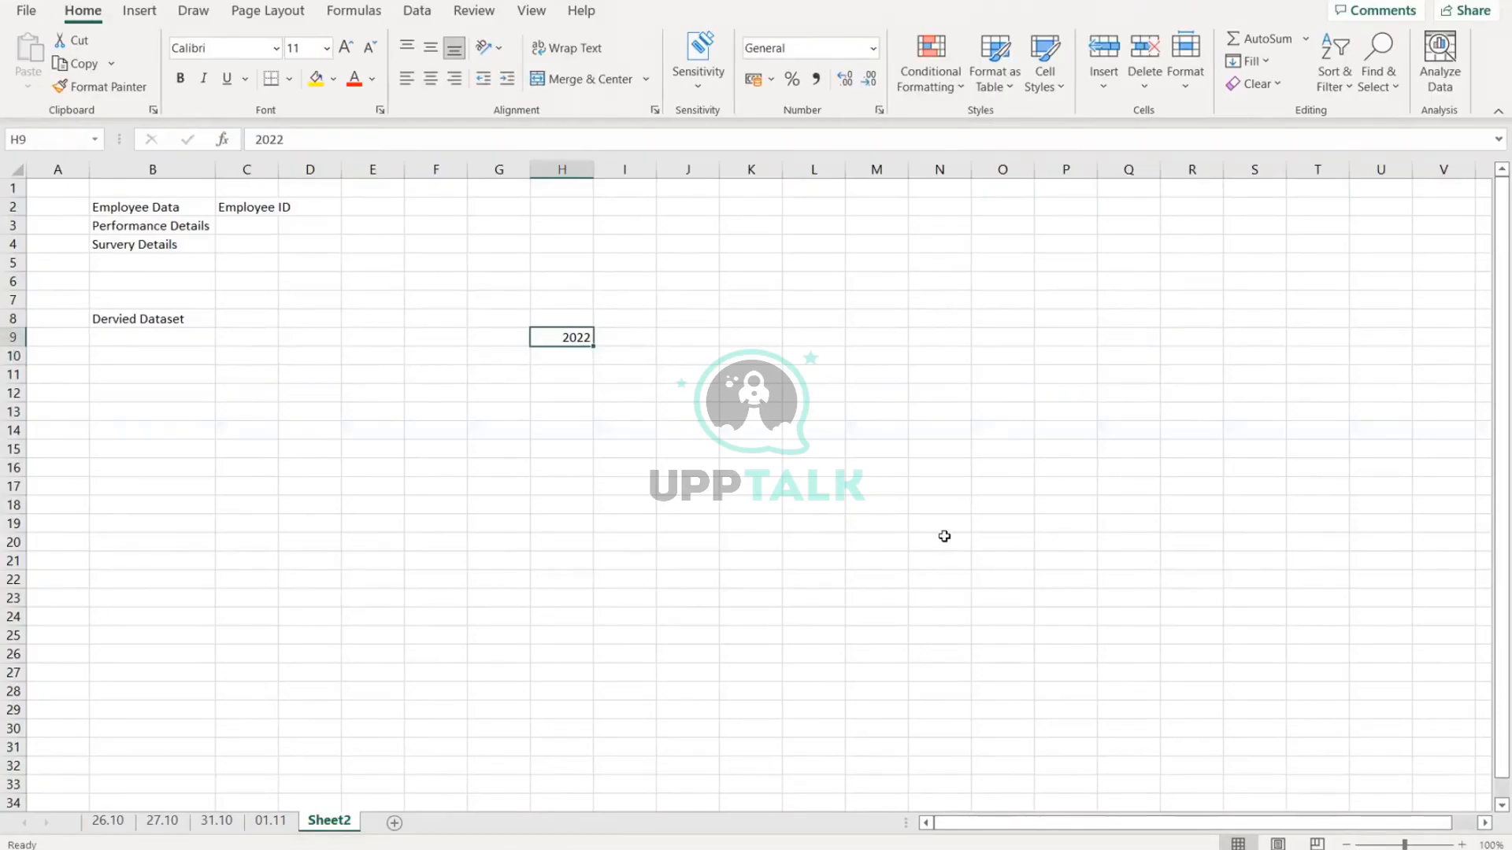
type("Logan")
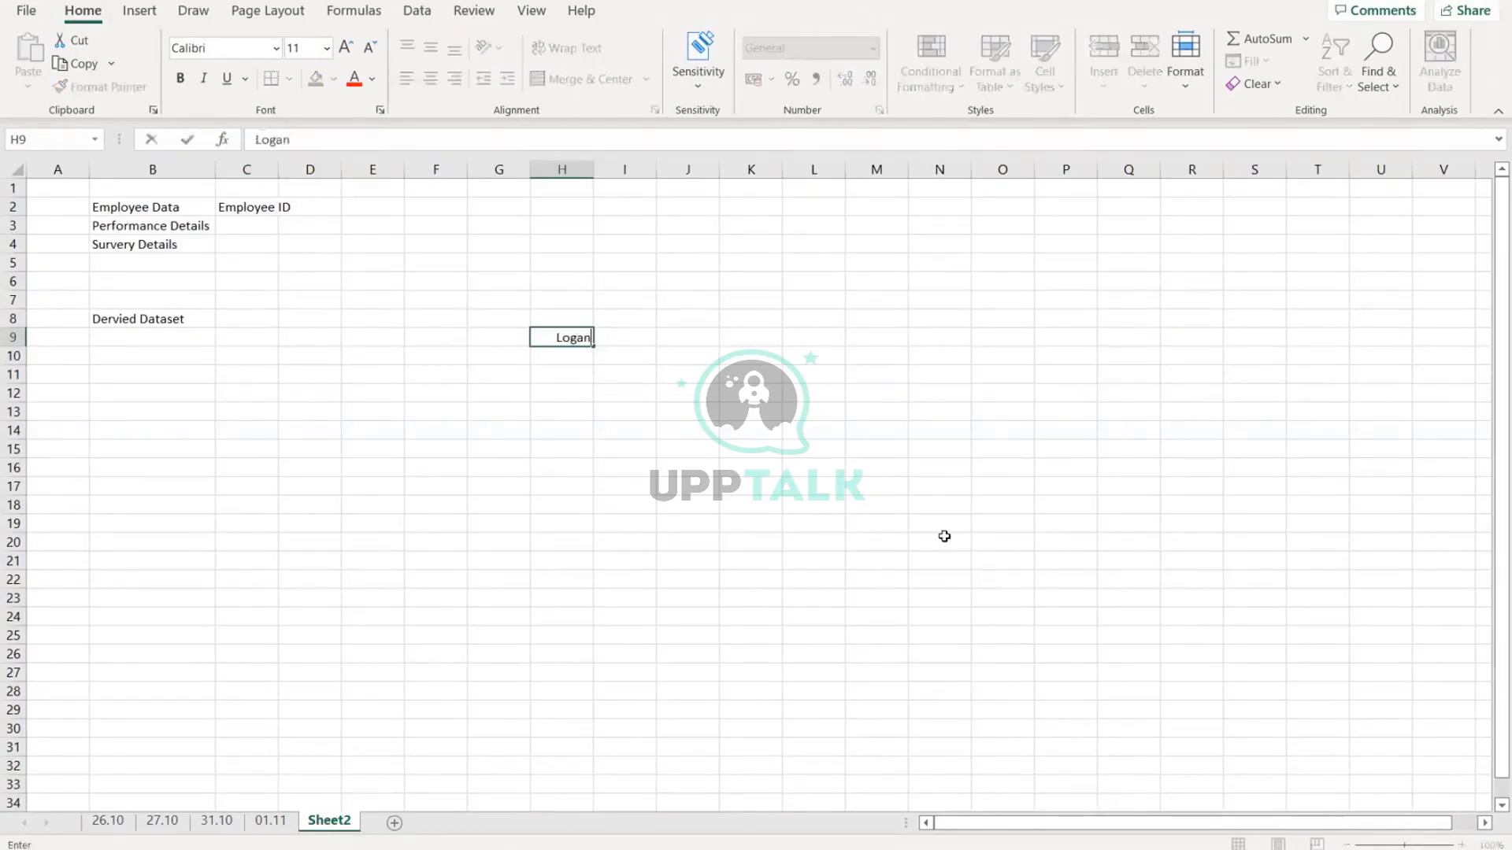
key("Tab")
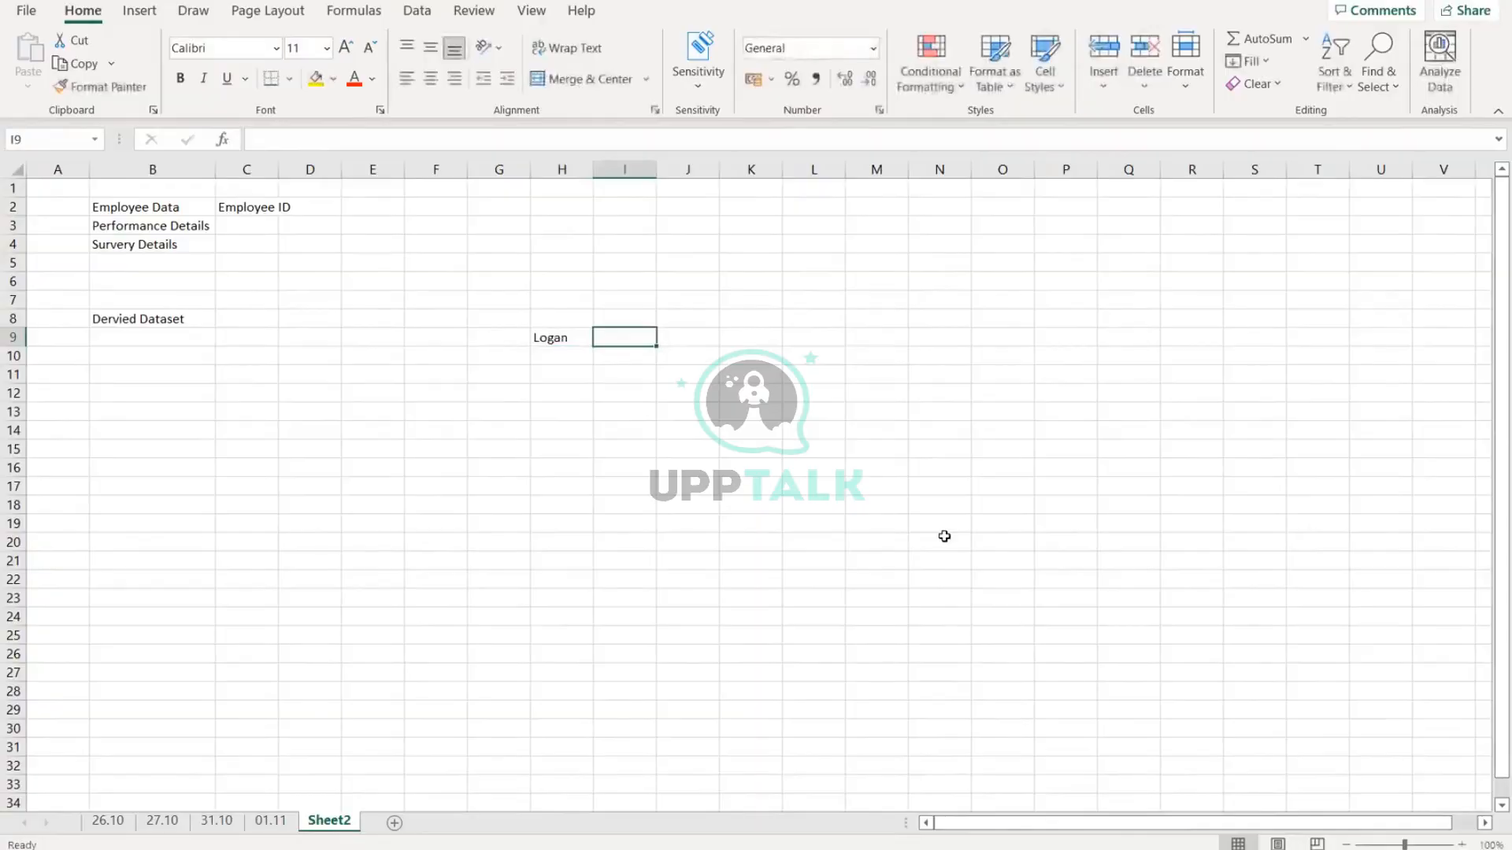
type("afkdalk")
key("Tab")
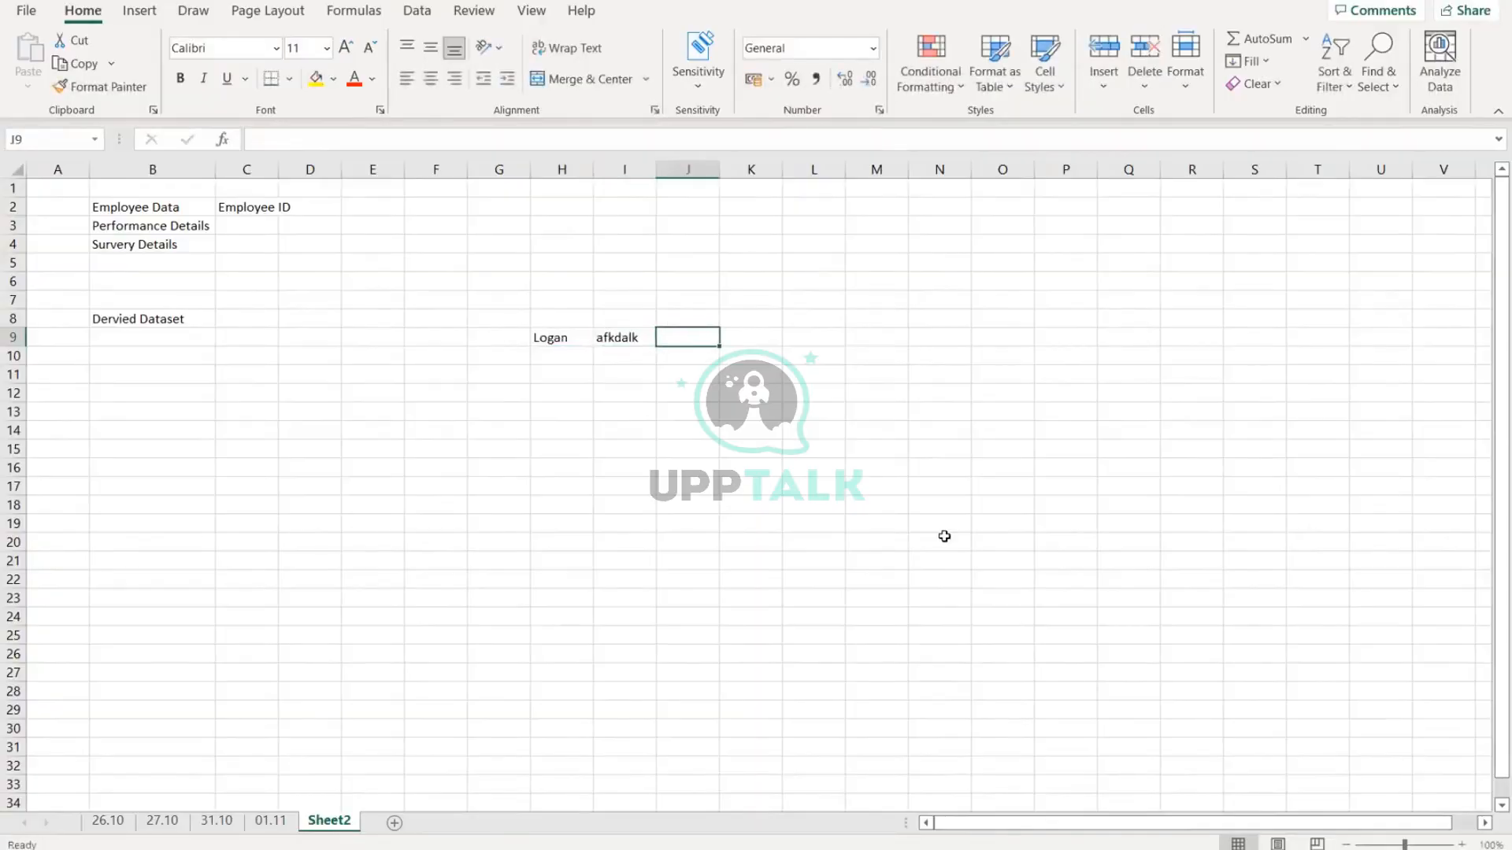
type("ajsfdlasldf")
key("Tab")
Step: Enter the years 2022, 2021 and 2020 in L9:L11 with the ratings 1, 2 and 3 beside them in M9:M11
key("Tab")
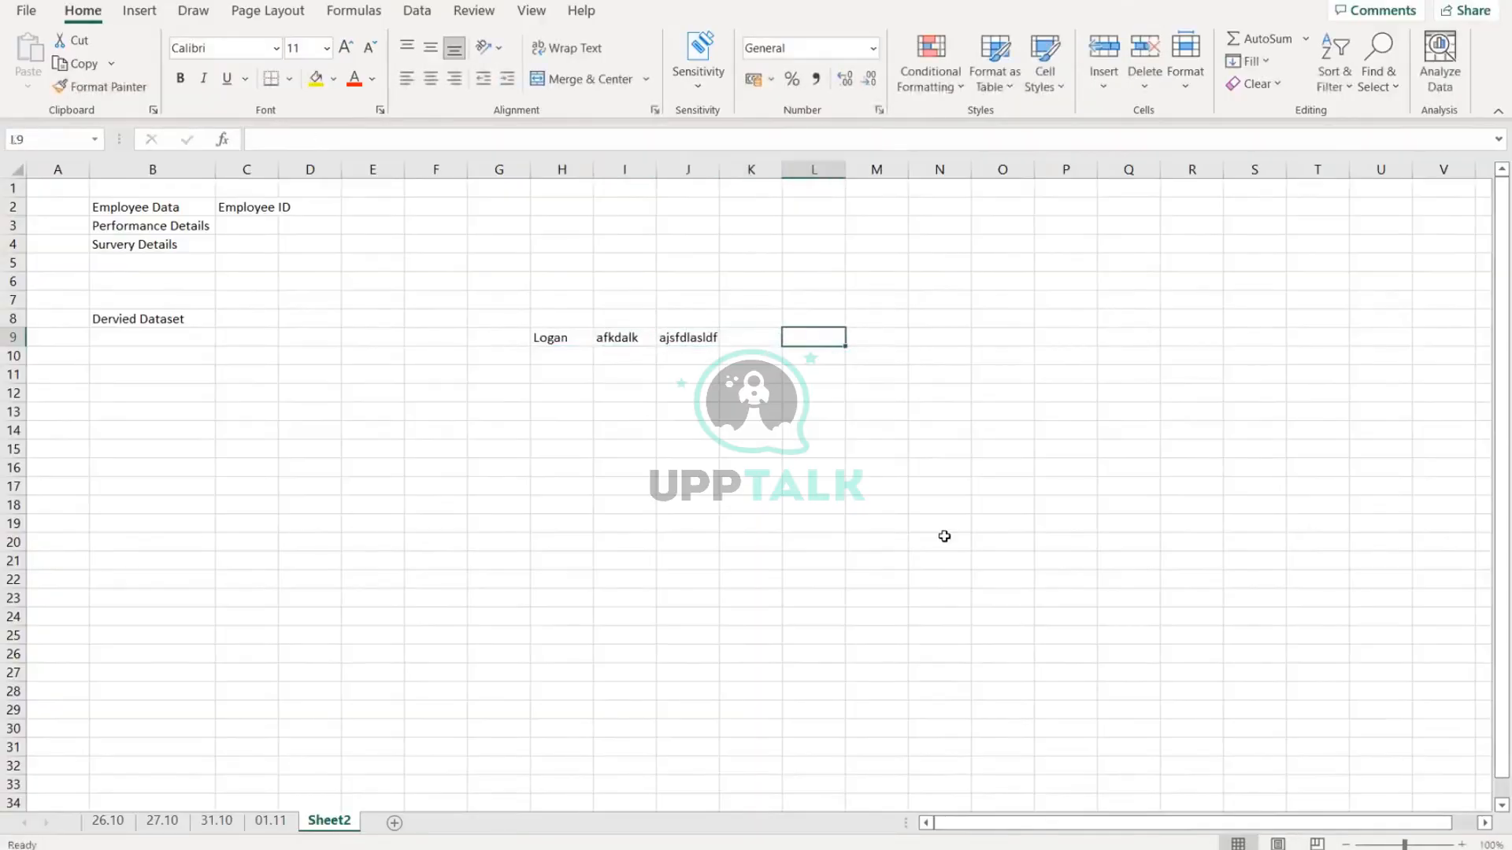
type("2022")
key("Tab")
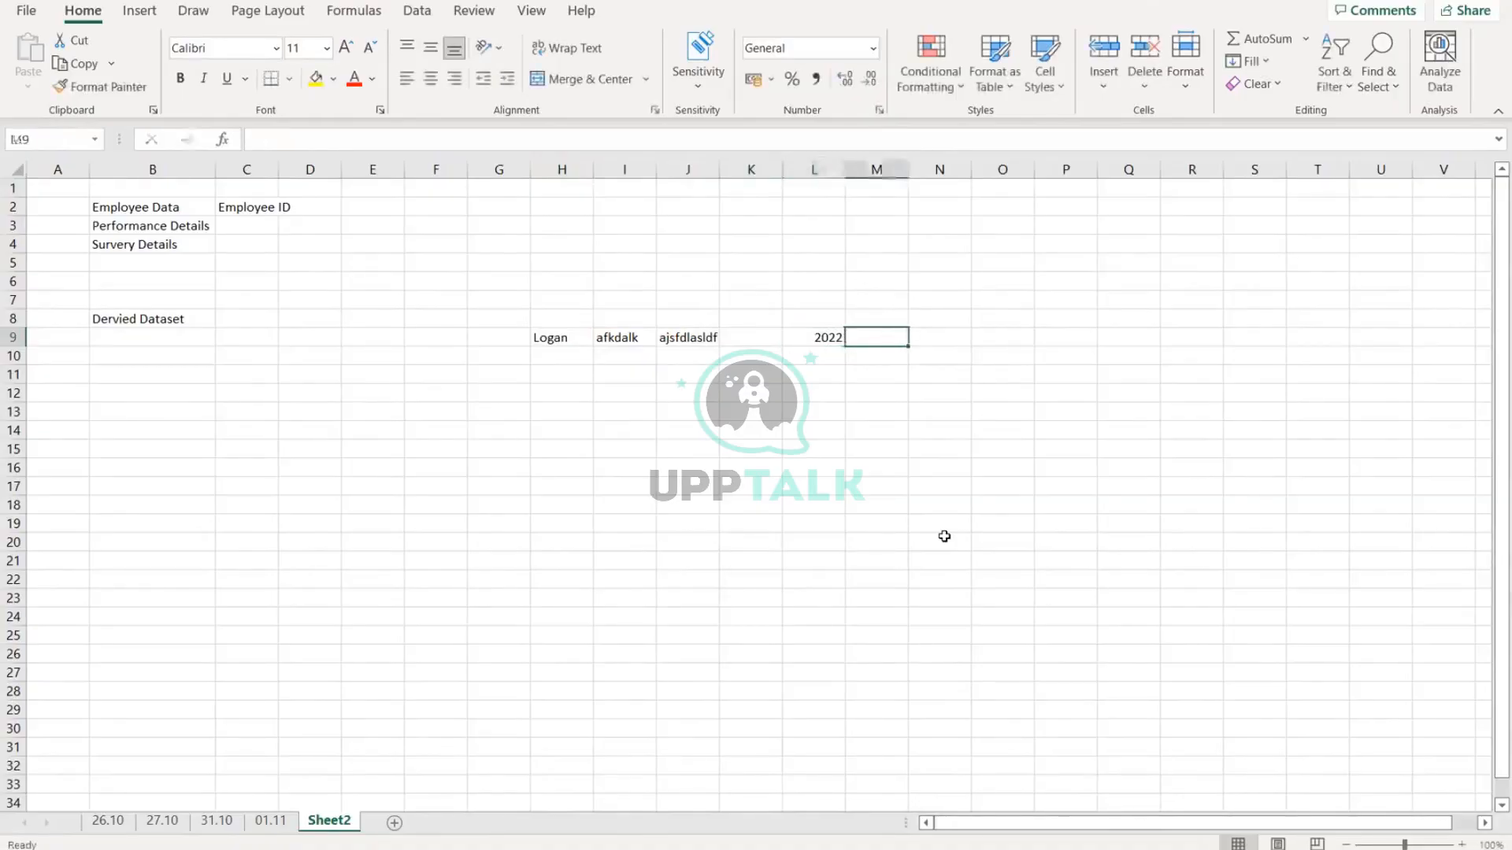
type("1")
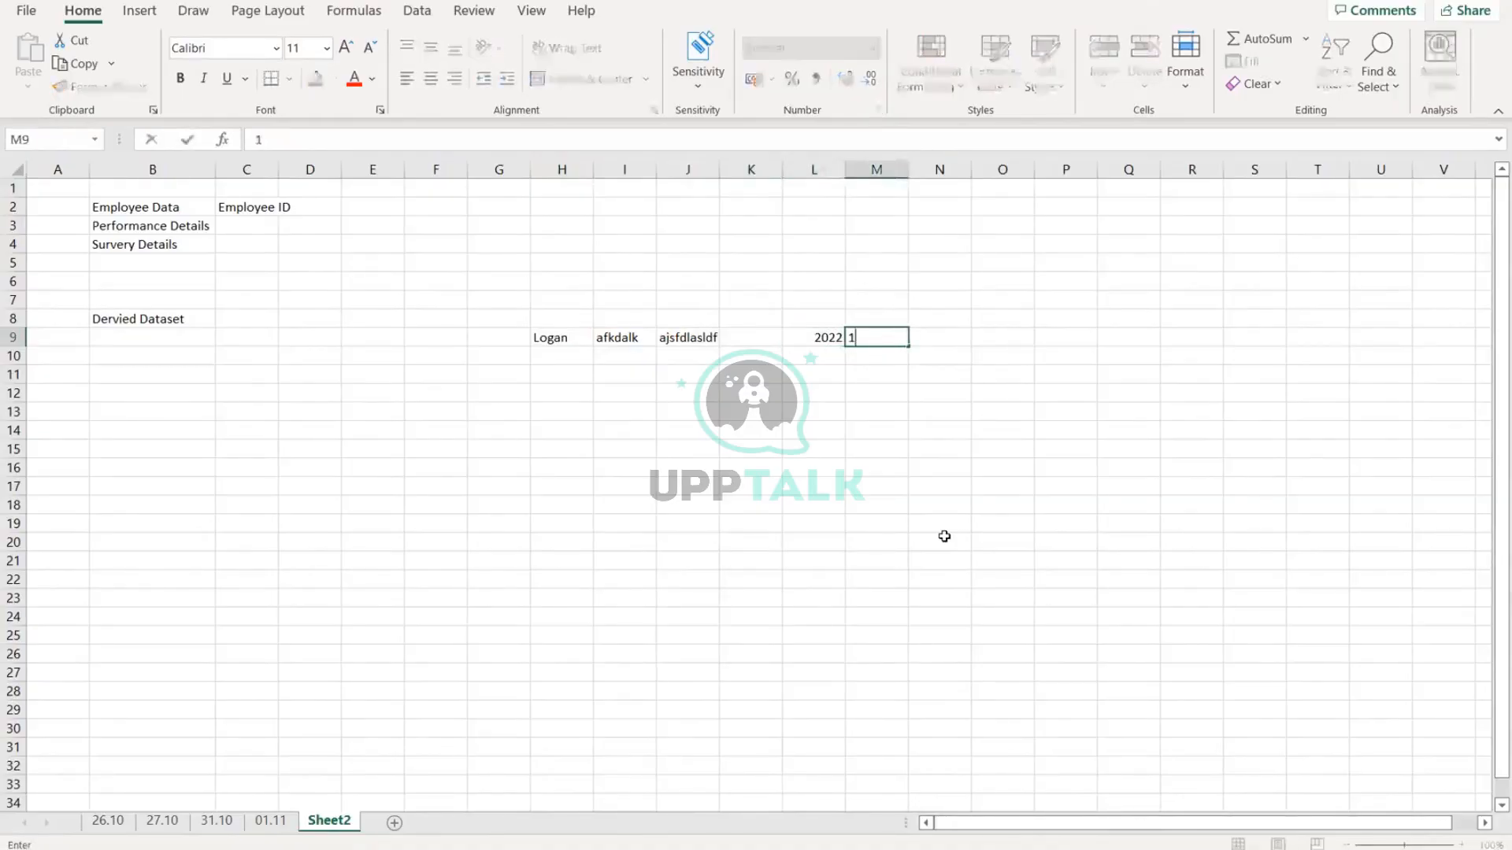
key("Return")
type("2021")
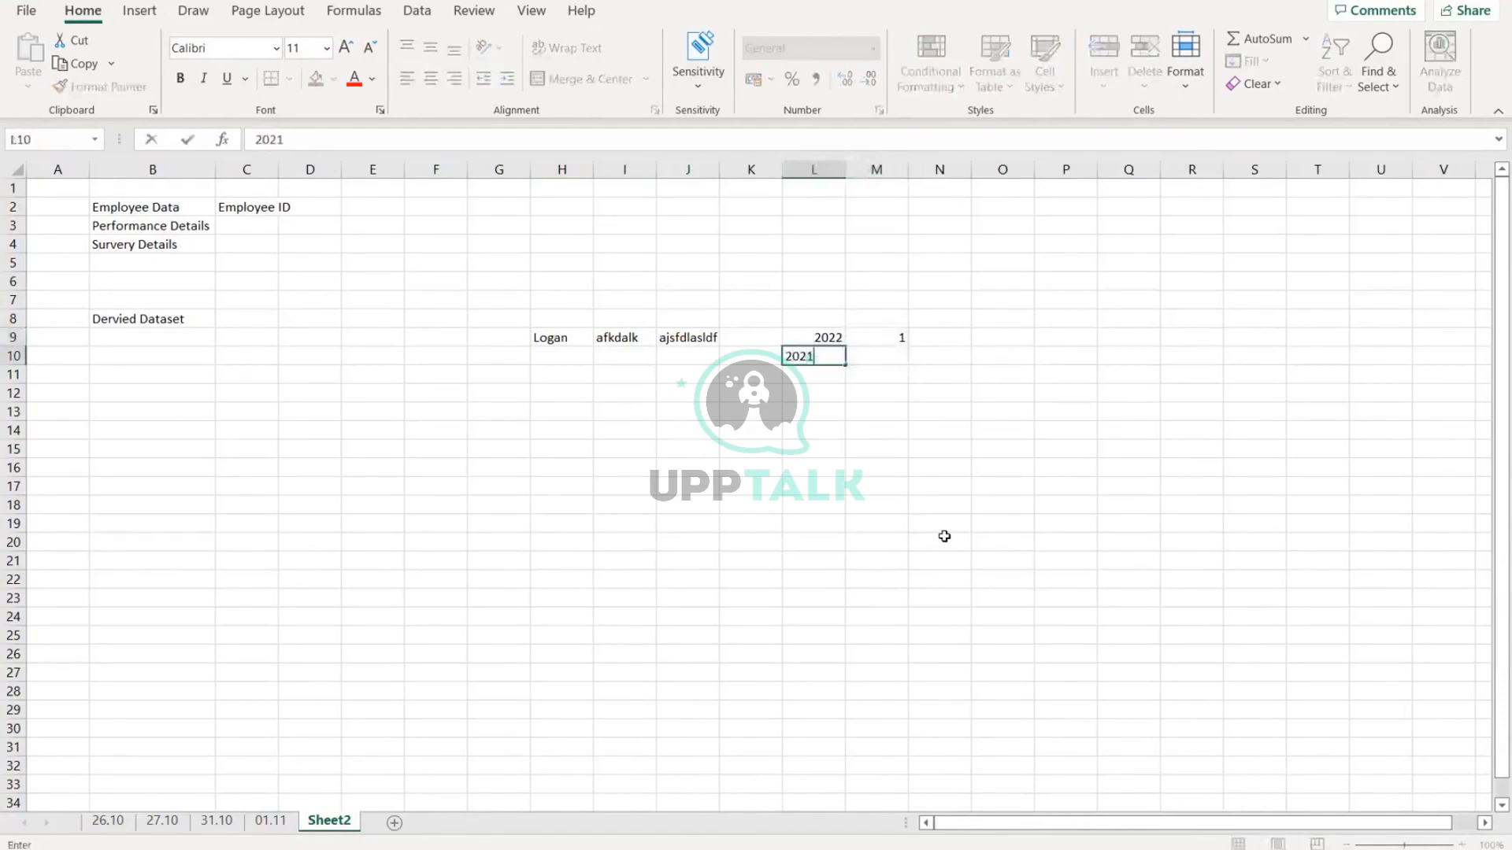
key("Tab")
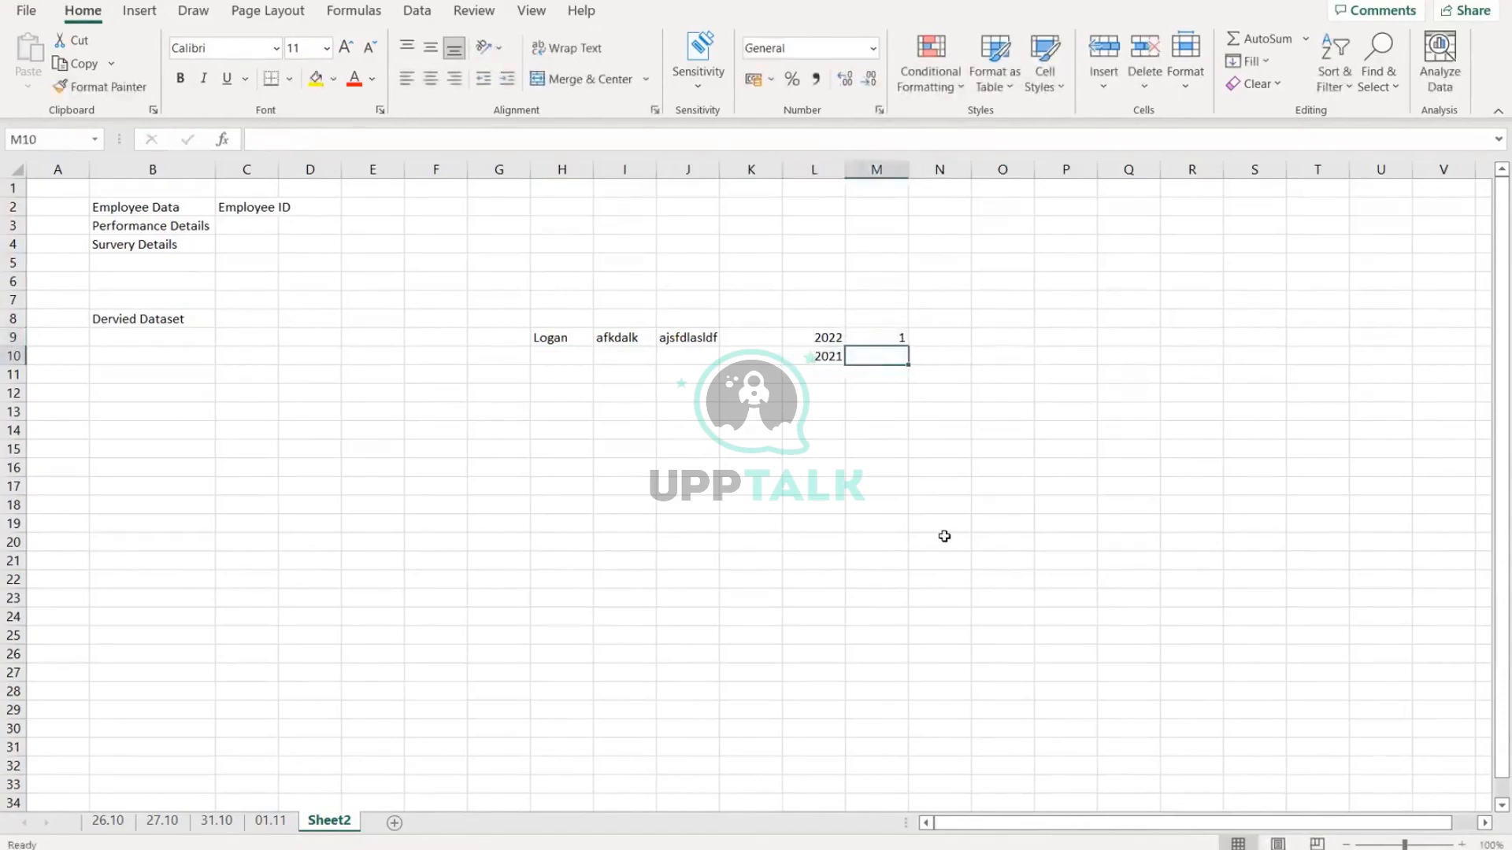
type("2")
key("Return")
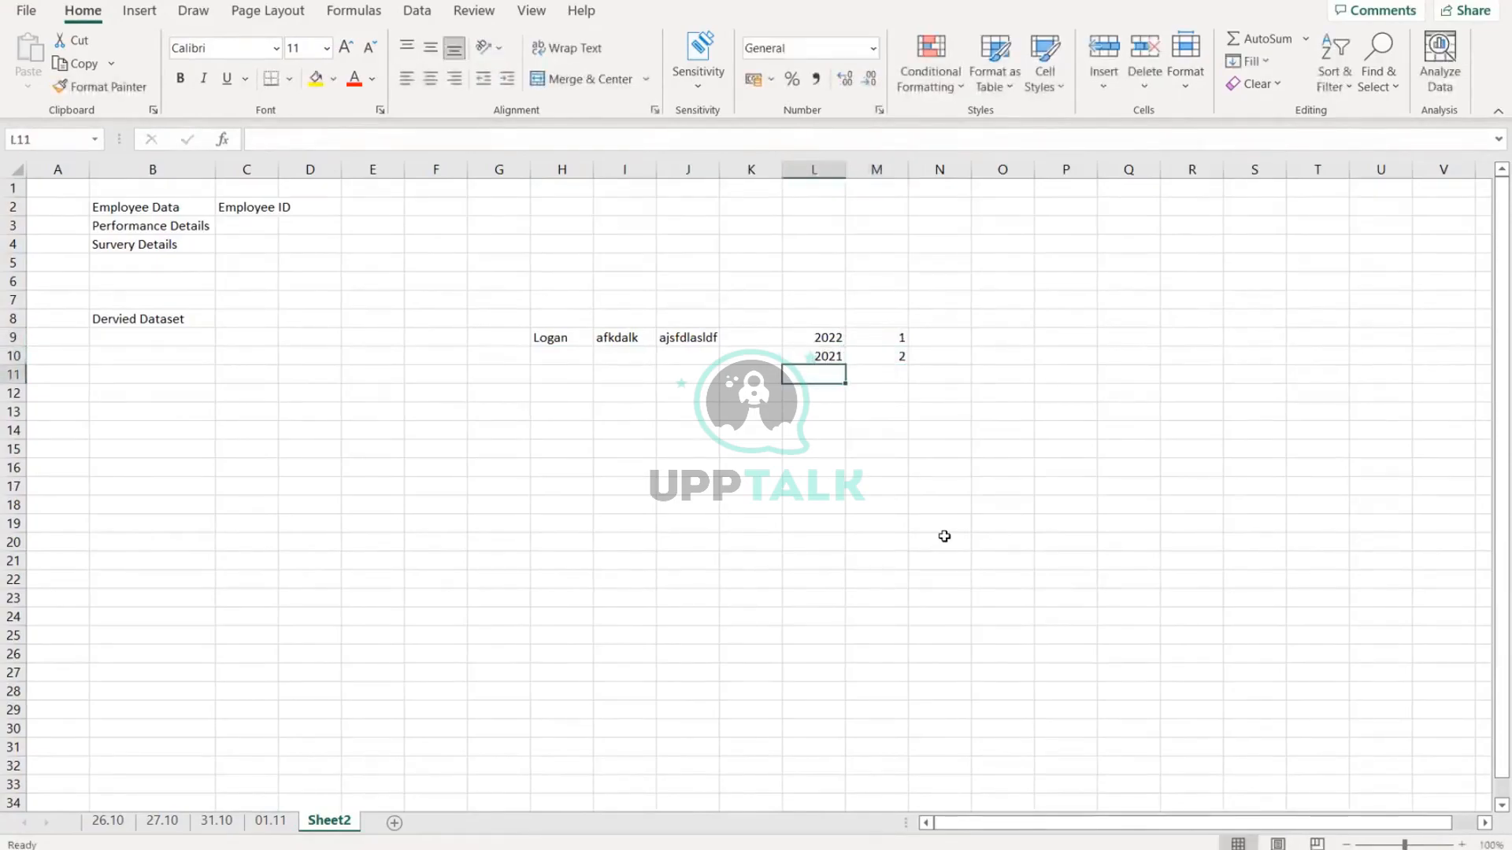
type("2020")
key("Tab")
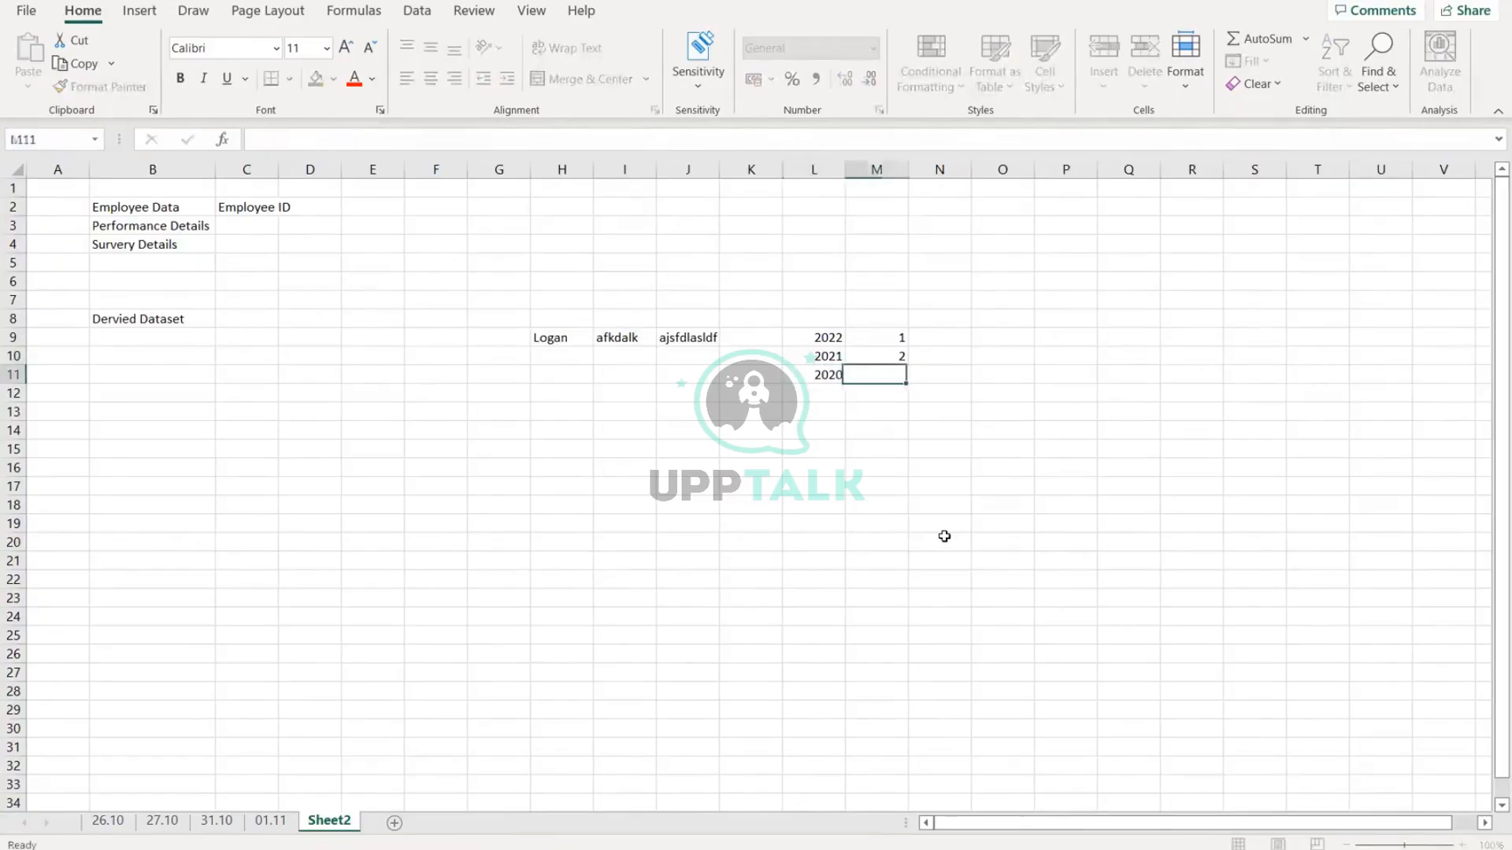
type("3")
key("Return")
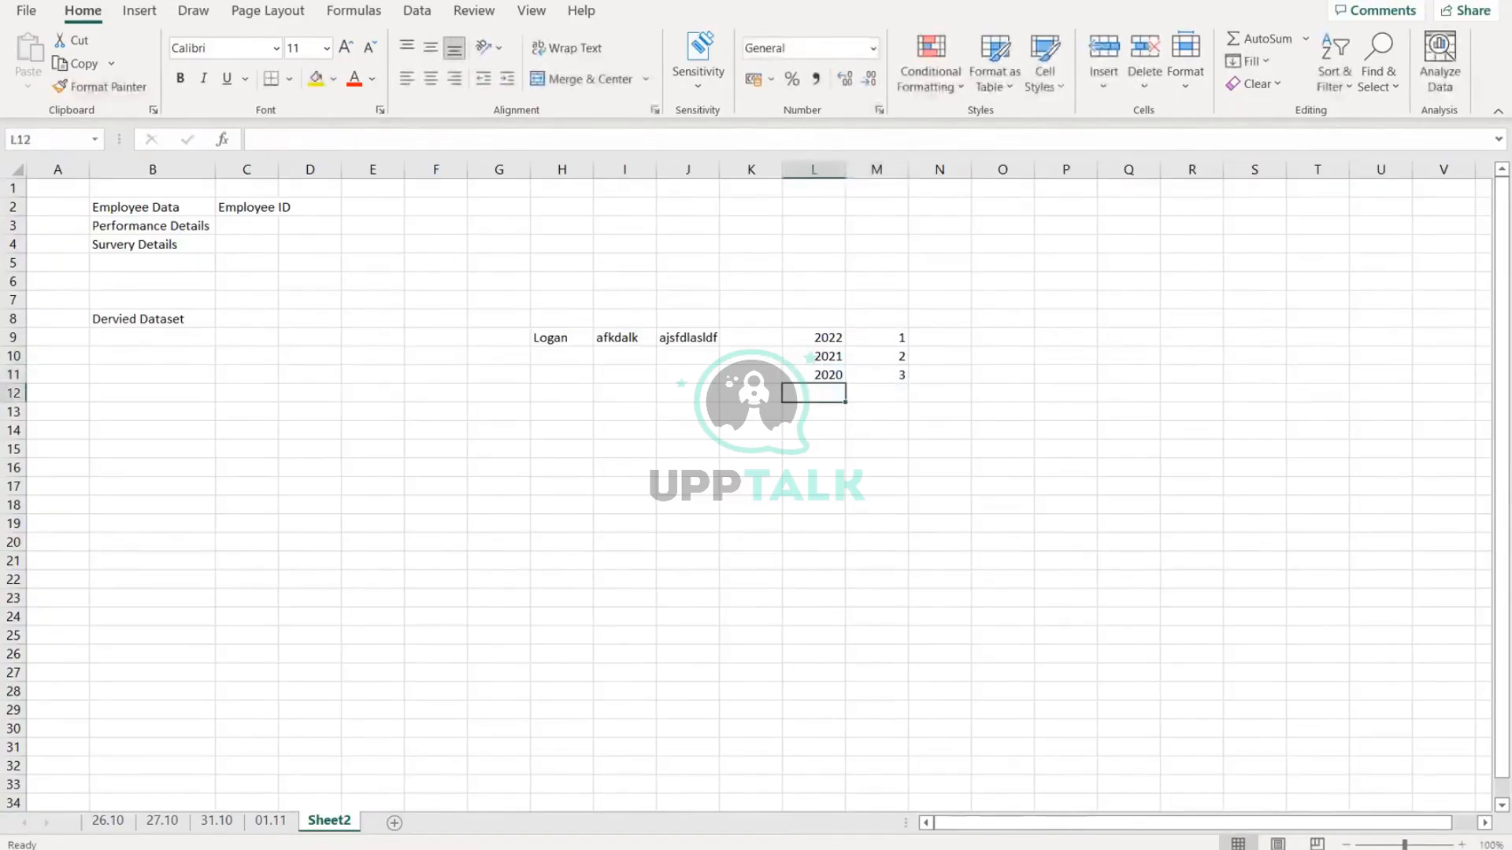
Step: Enter a second employee's first name in H12, directly below the first employee's yearly rows
left_click(567, 393)
type("Stev")
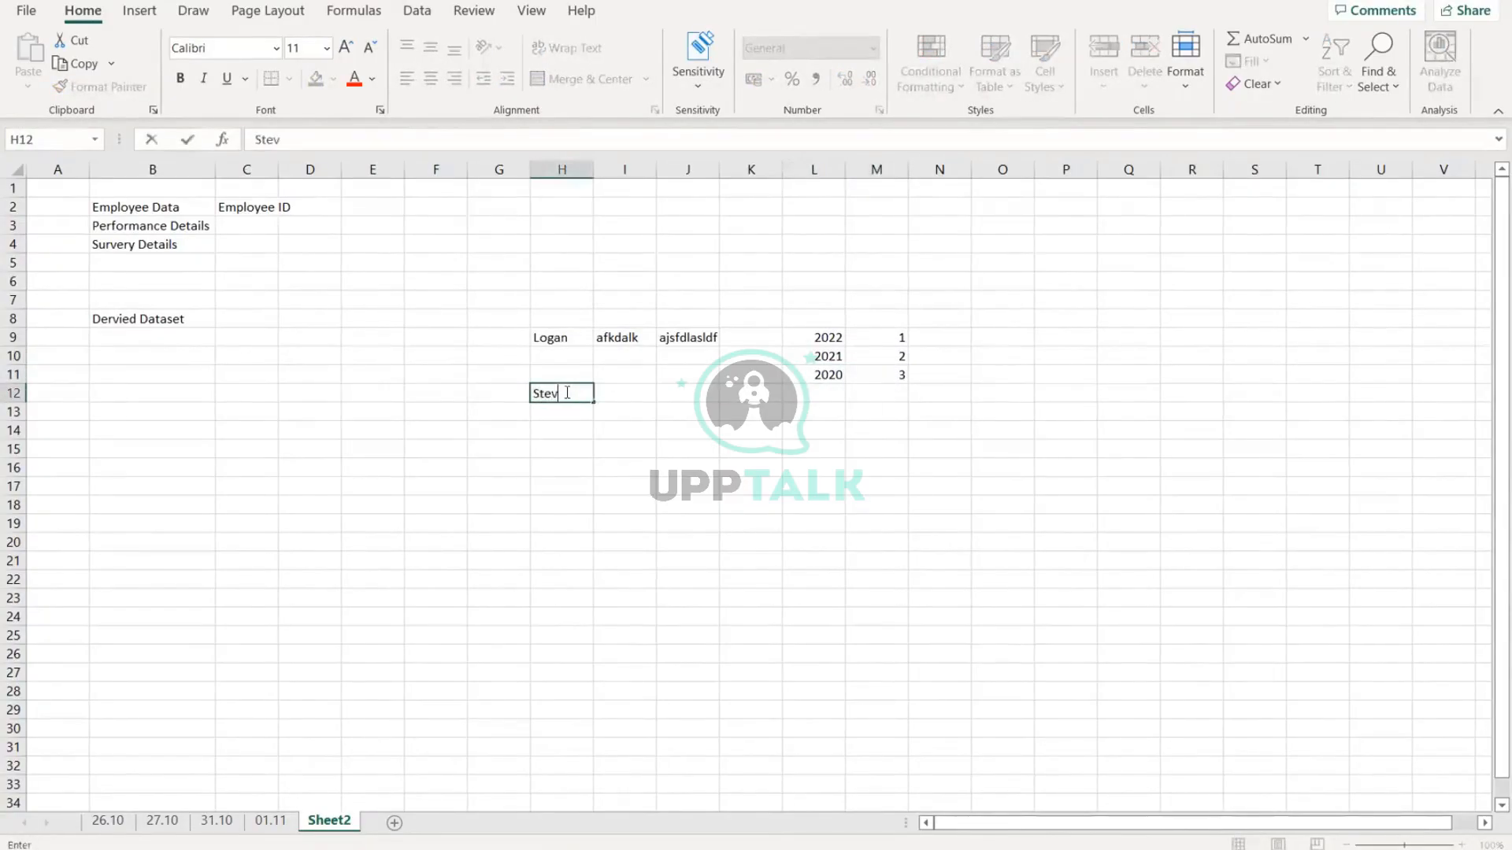
key("Tab")
key("Tab")
key("Tab")
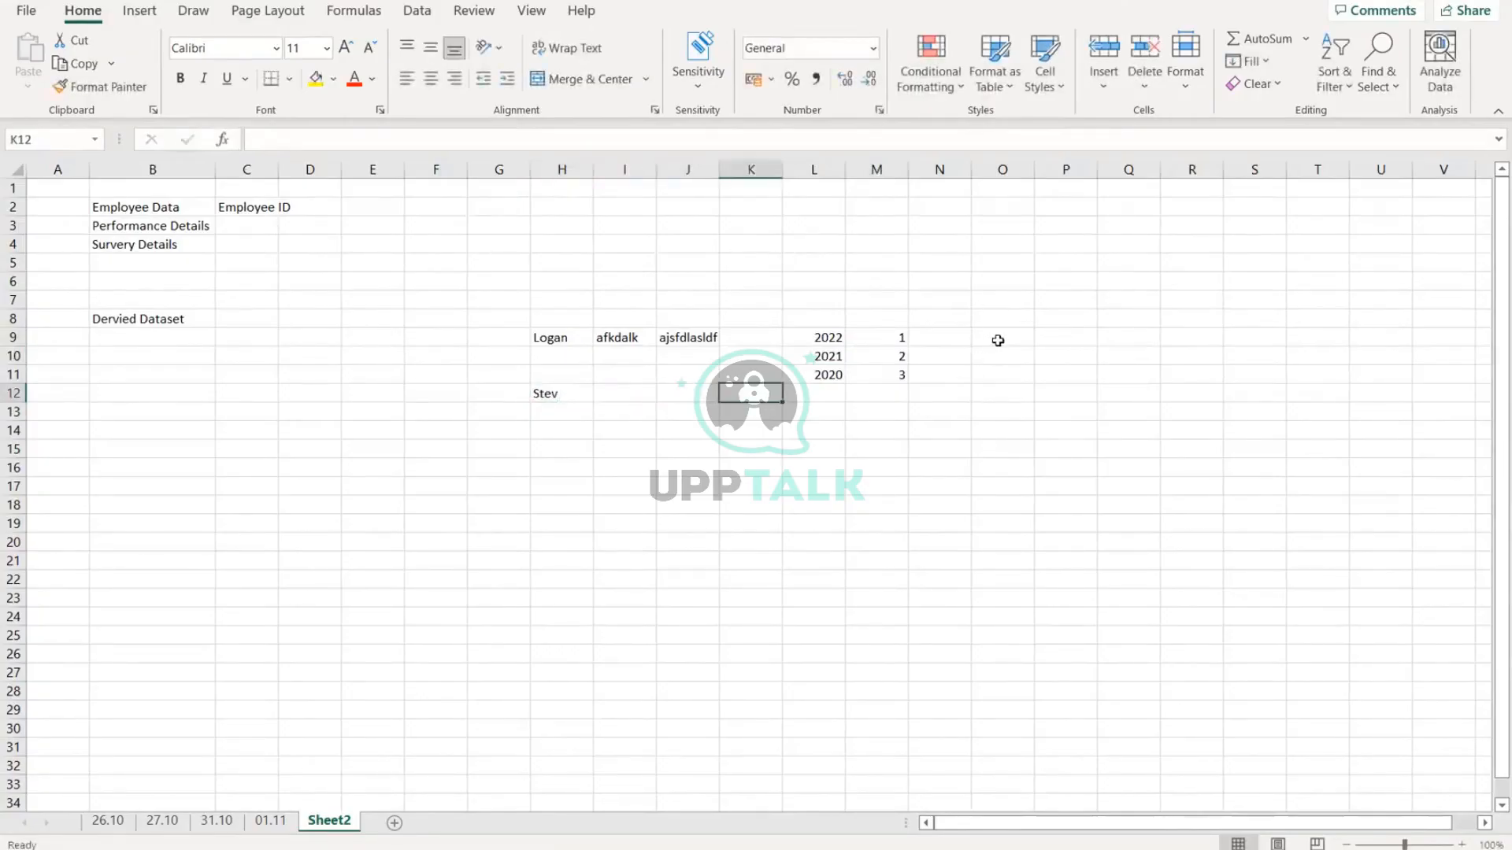
Step: Add the filler survey answers "adfja" in O9 and "ajdfkja" in O10, and select the whole sample block G9:P14
left_click(1000, 339)
type("adfja")
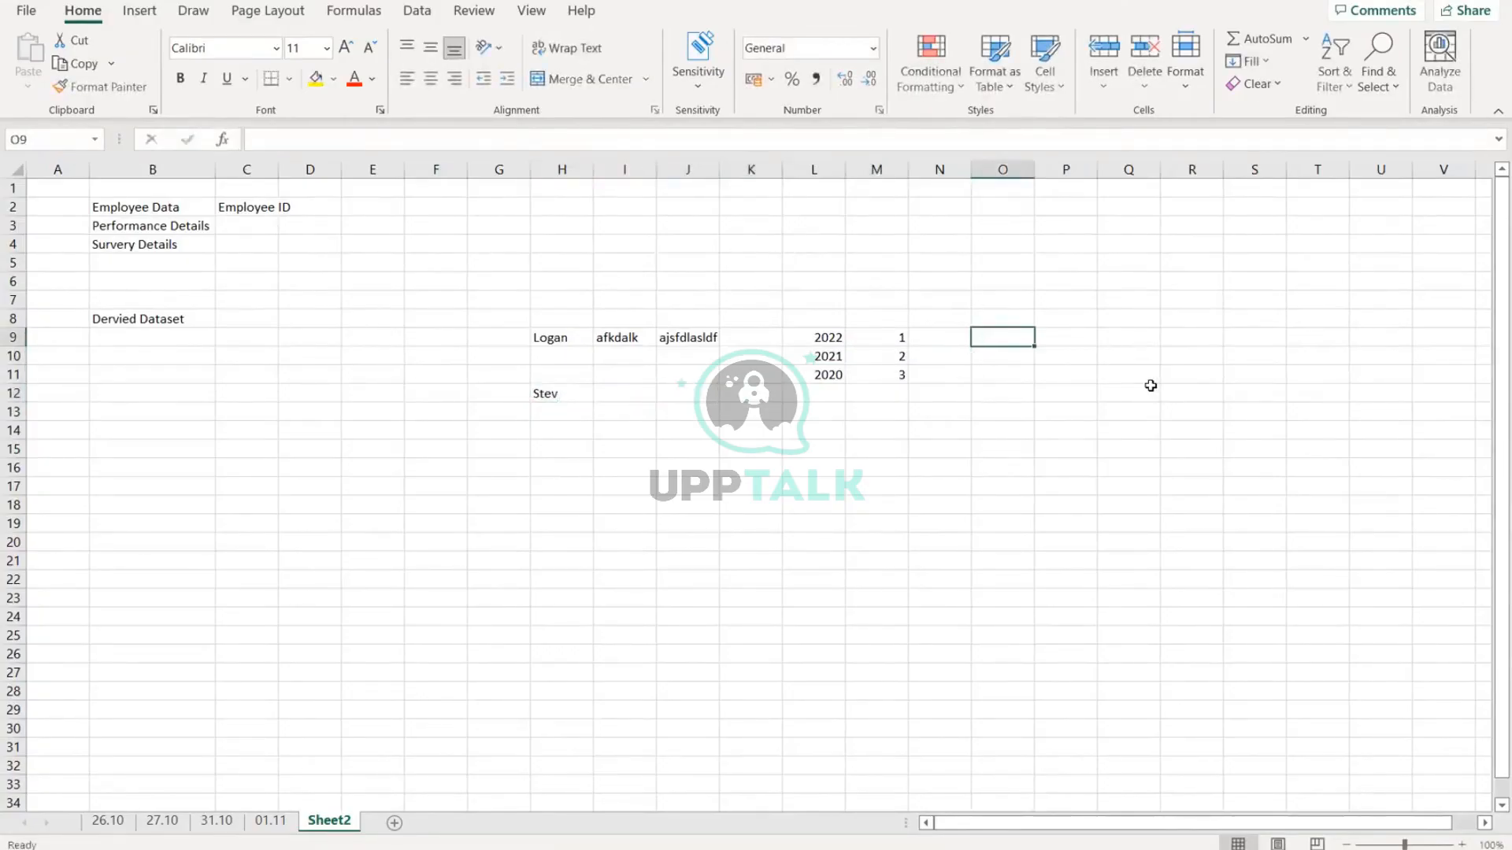
key("Return")
type("ajdfkja")
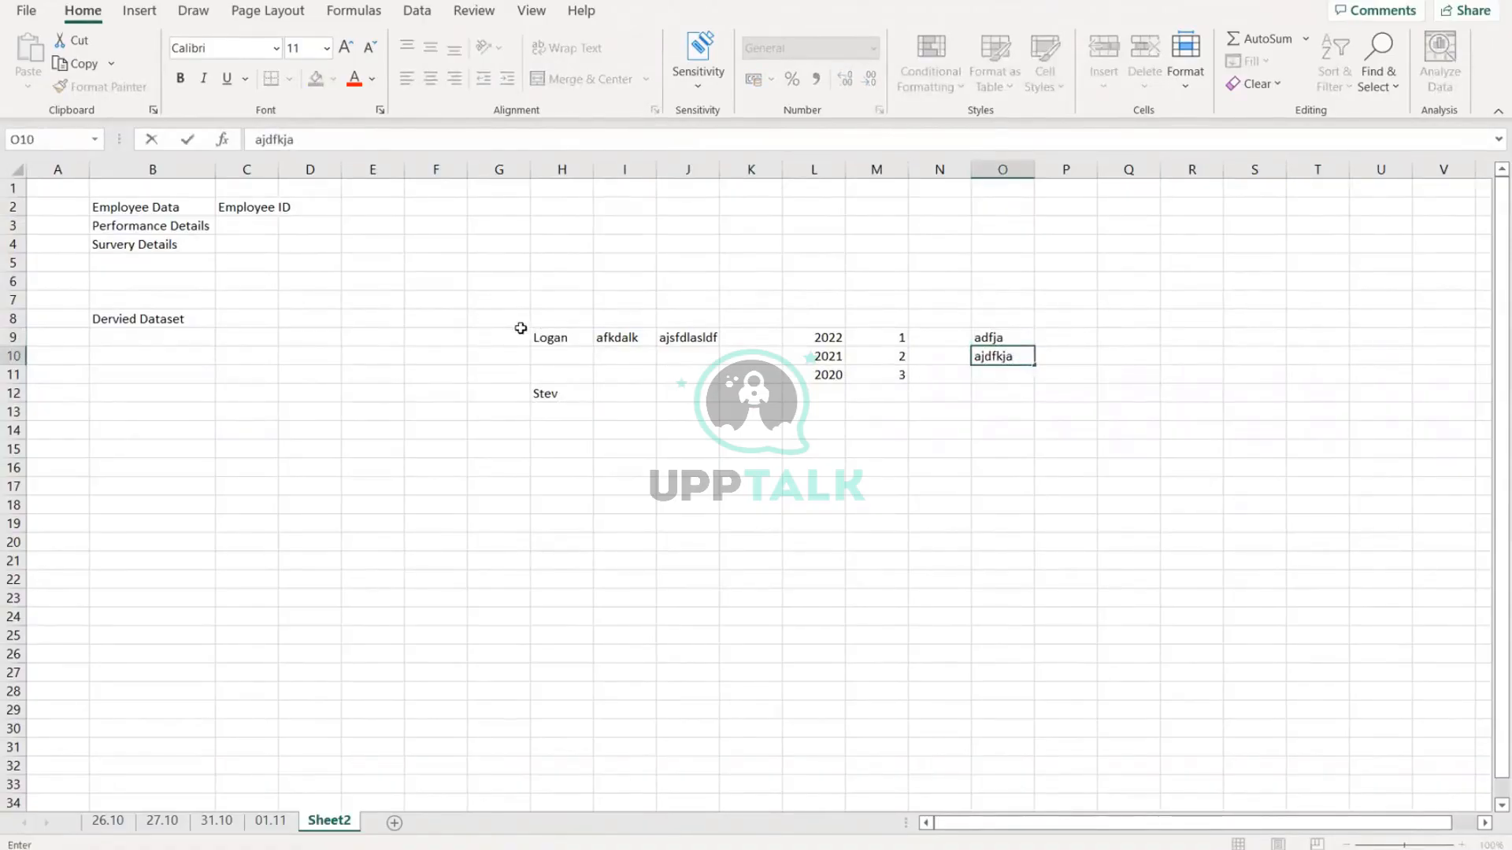
left_click_drag(517, 329, 1095, 451)
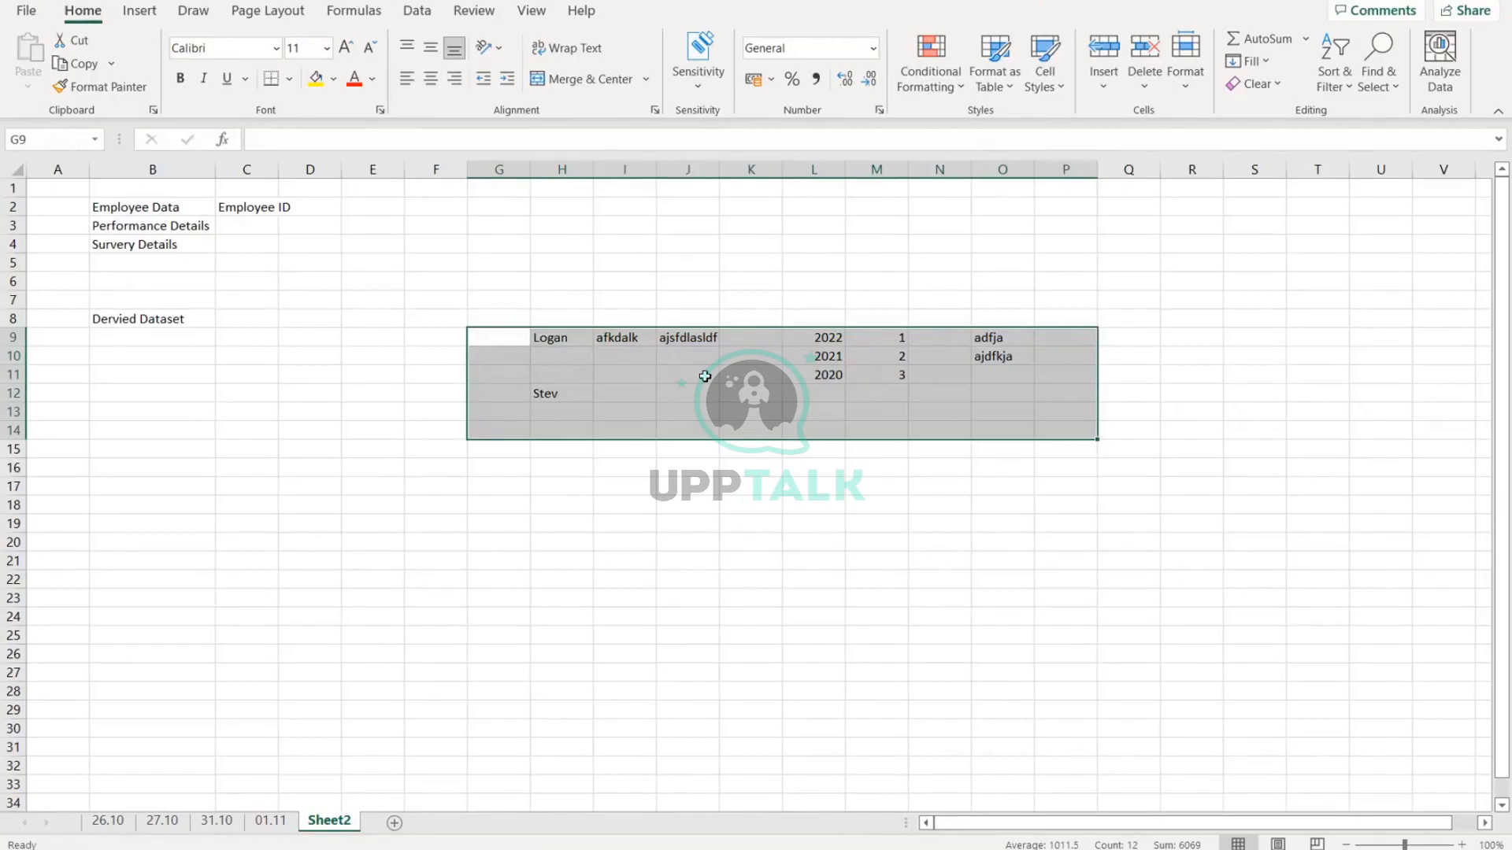
Step: In Workday, choose the ZF_Training - Employee Details table as the source of the new derived dataset
key("ctrl+v")
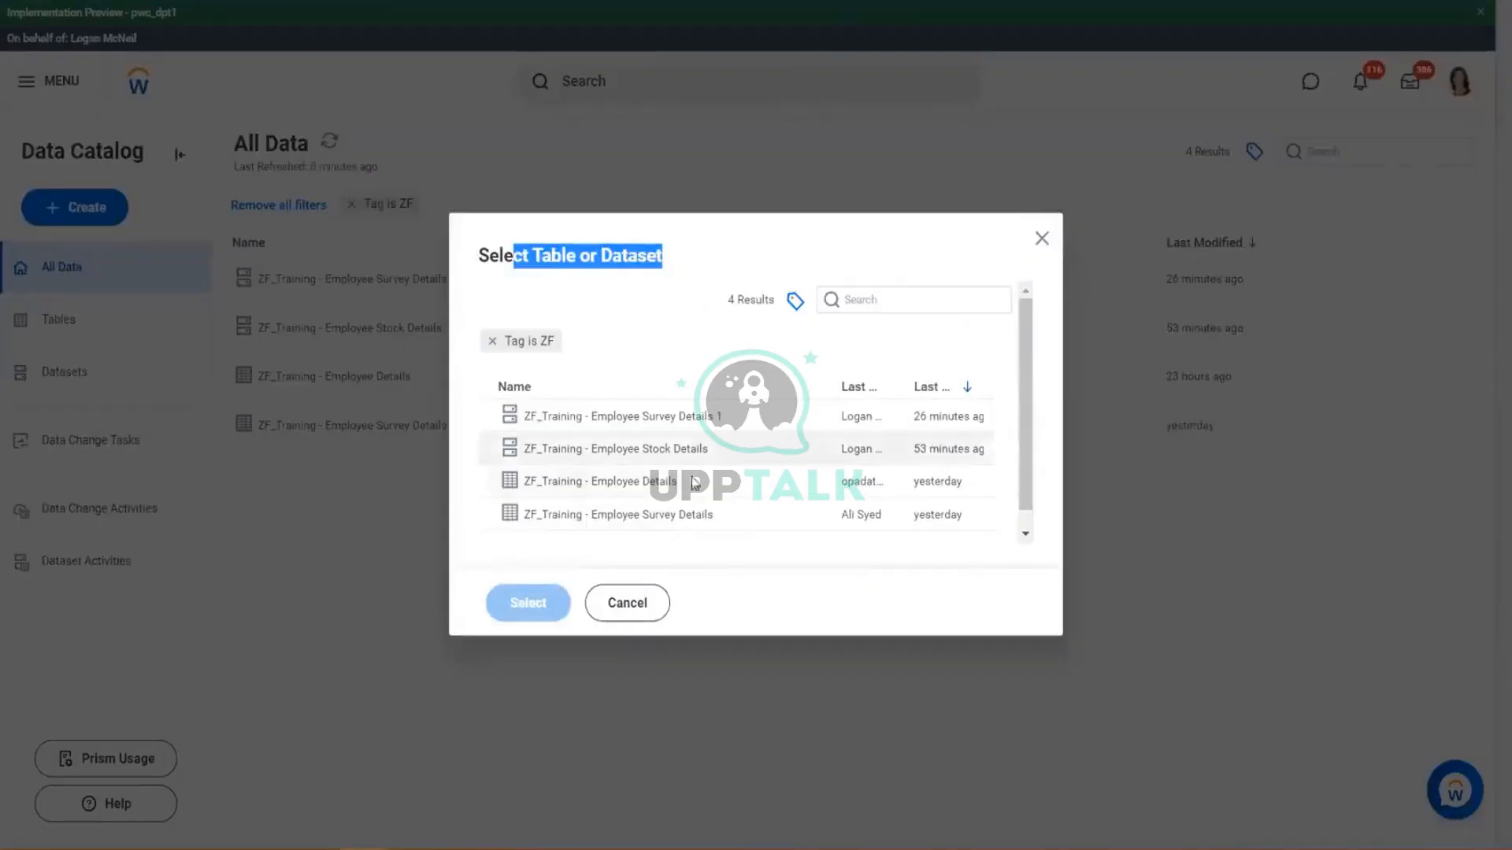
left_click(663, 485)
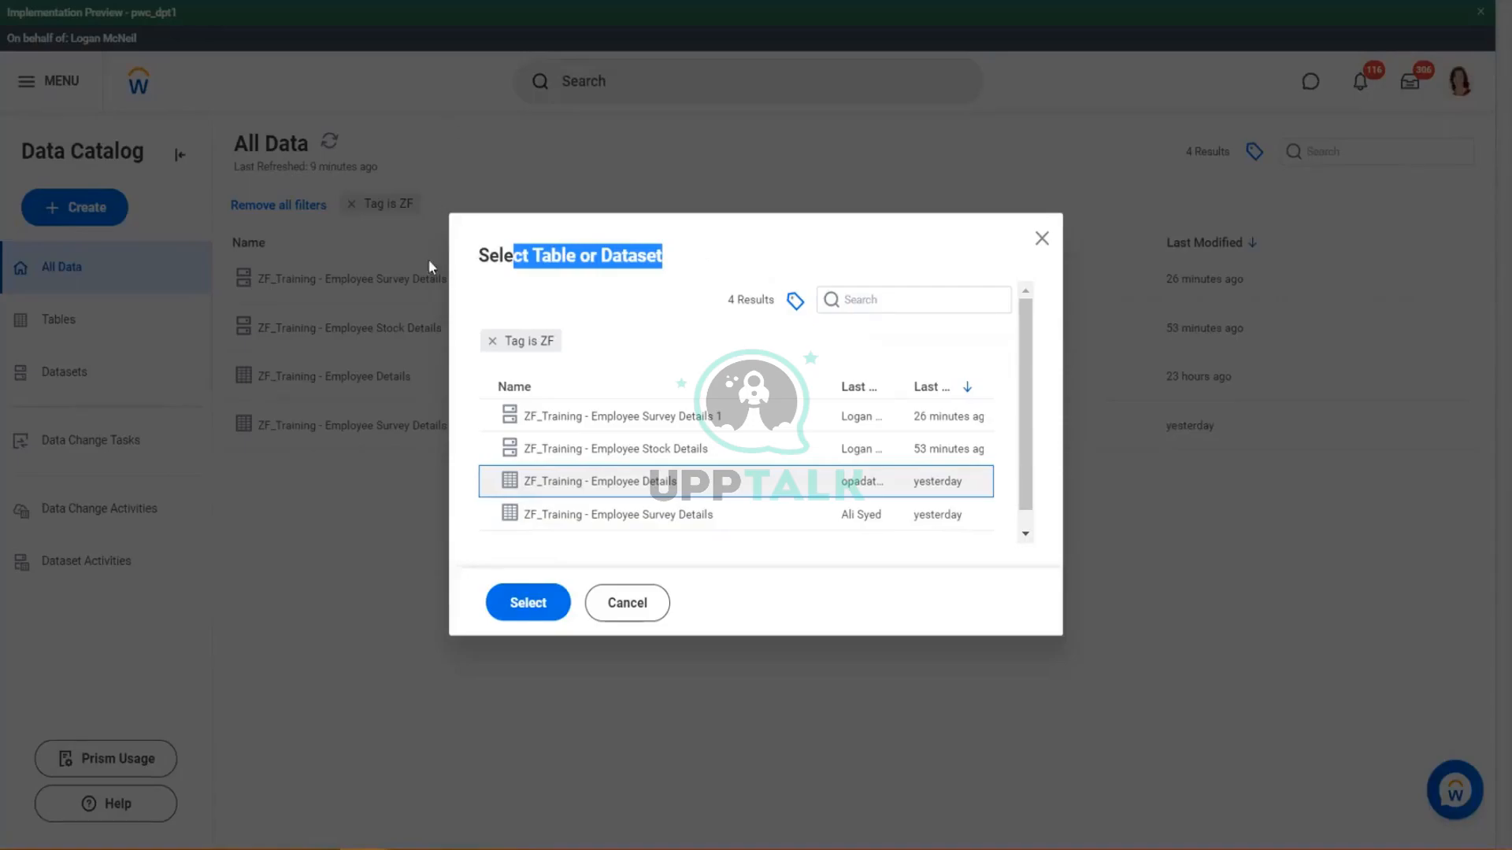
left_click(524, 606)
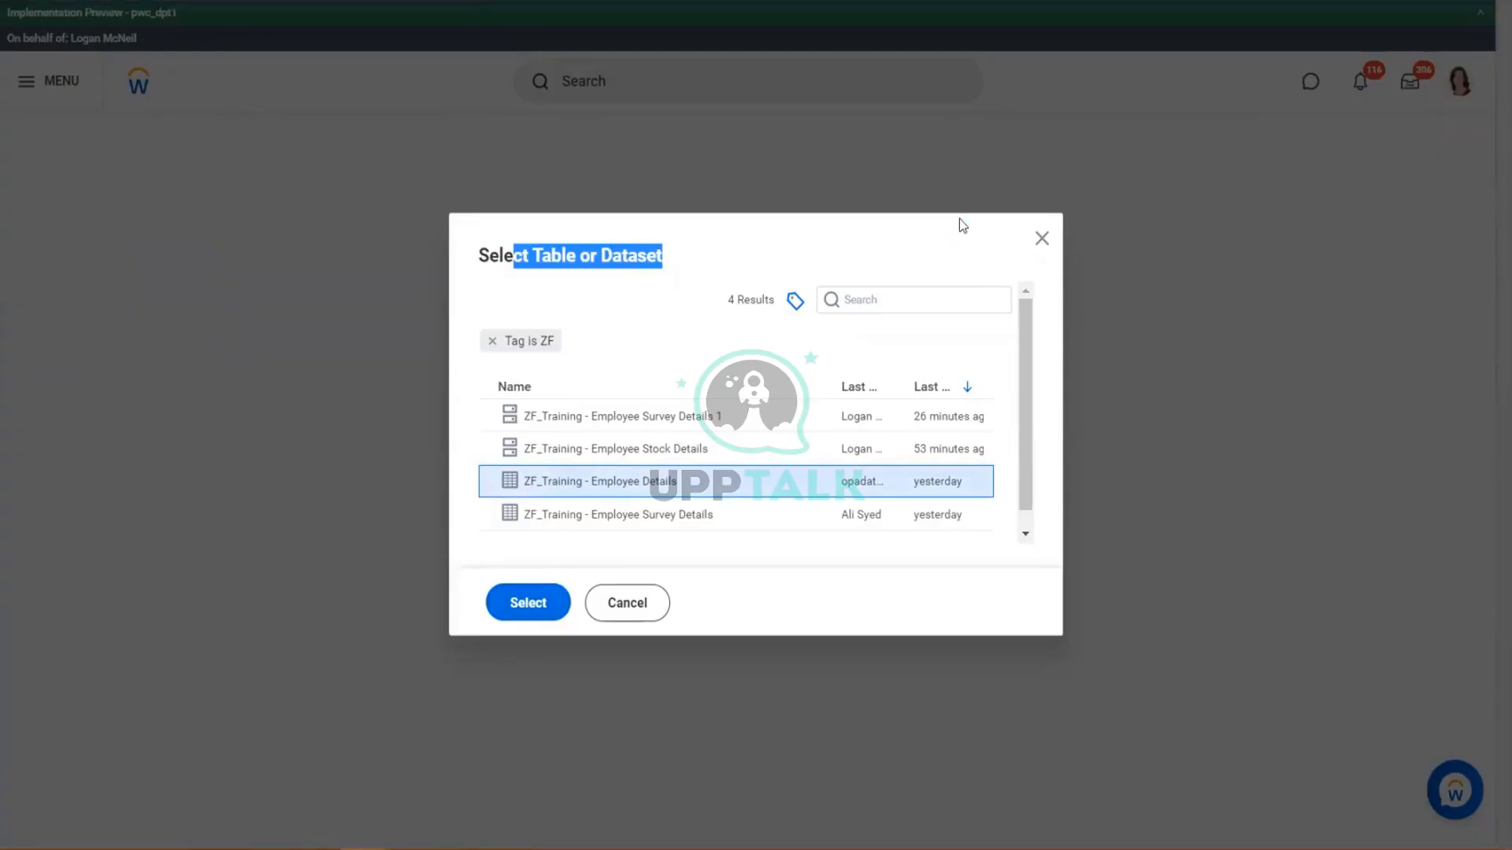
left_click(541, 599)
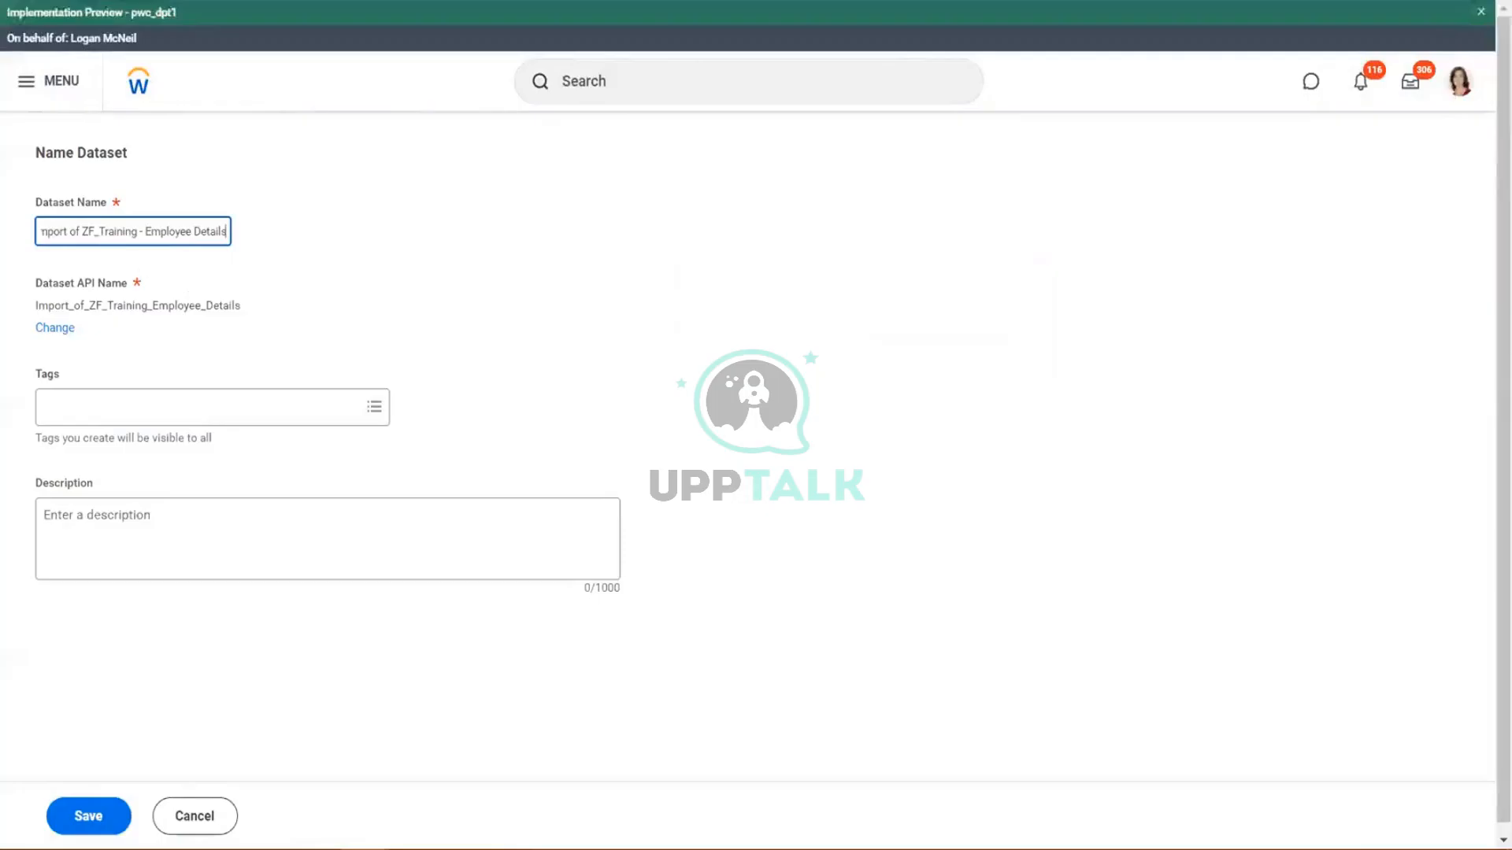
Step: Name the dataset "ZF_Training - DDS - Import of Employee Details"
key("BackSpace")
key("BackSpace")
key("BackSpace")
key("BackSpace")
key("BackSpace")
key("BackSpace")
key("BackSpace")
key("BackSpace")
key("BackSpace")
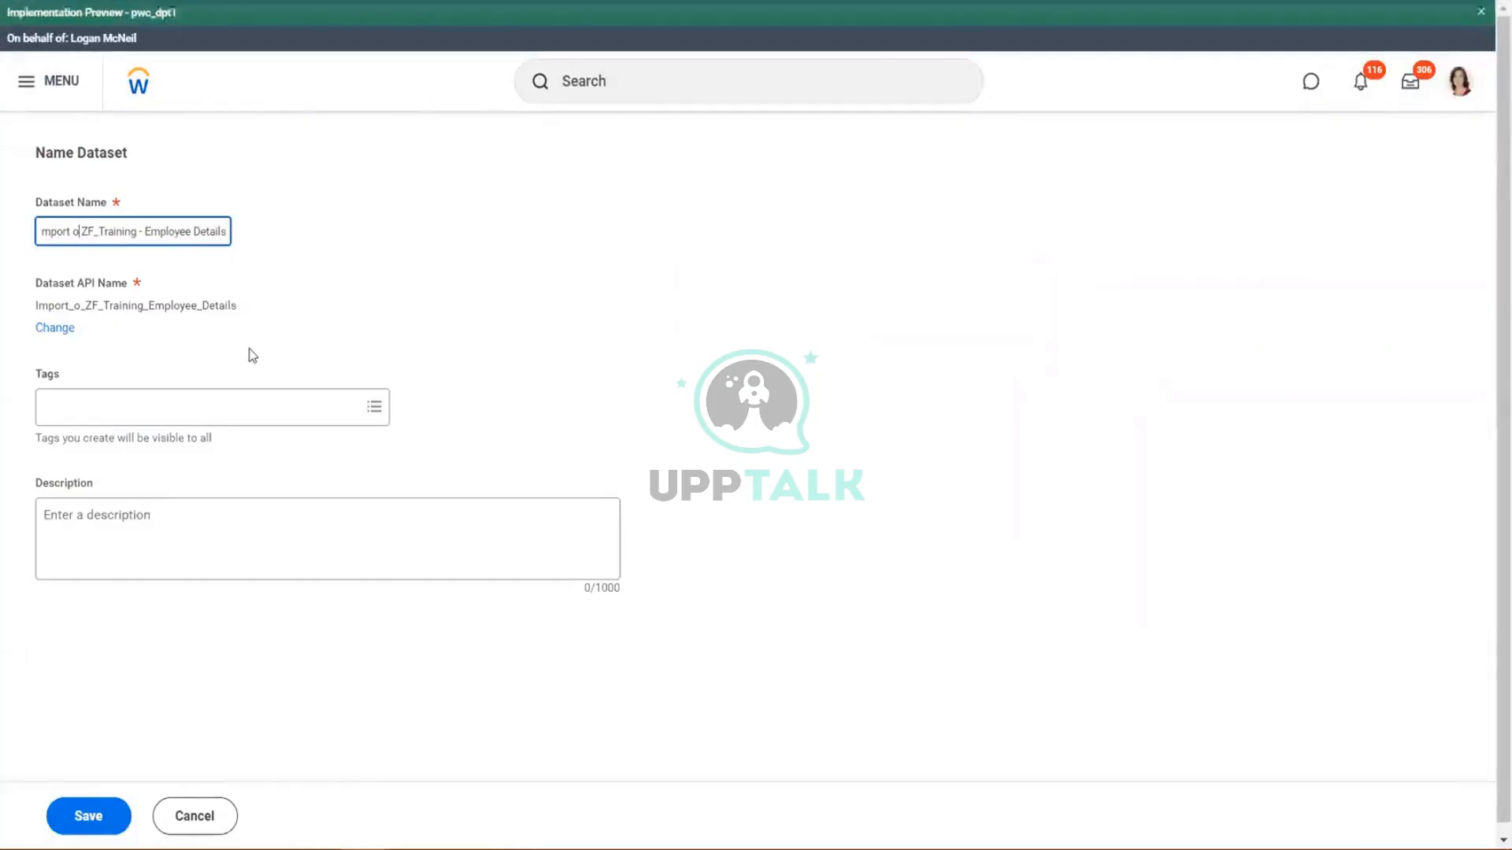
key("BackSpace")
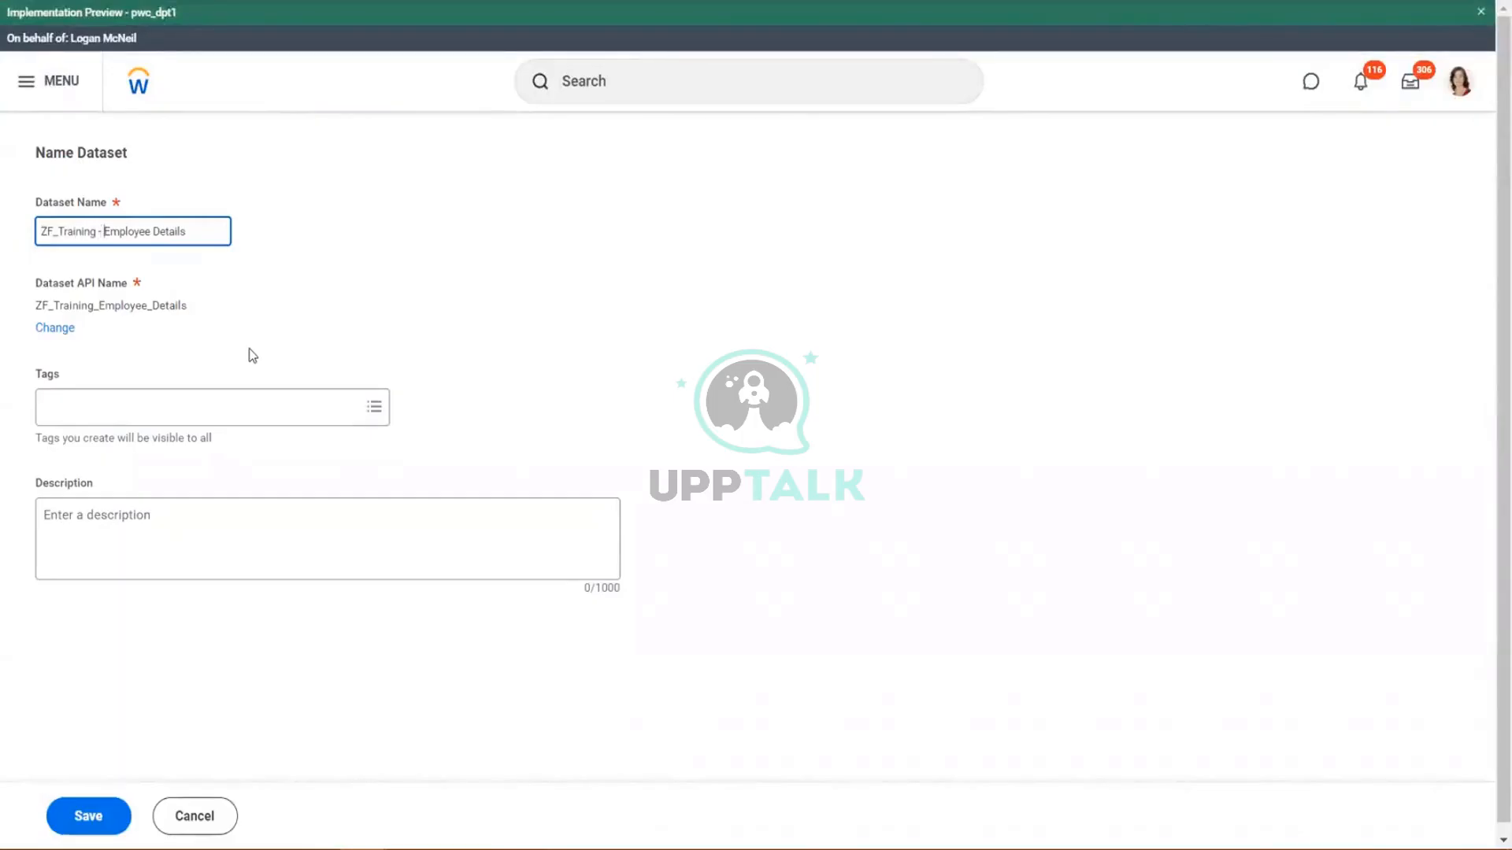
type("DDS ")
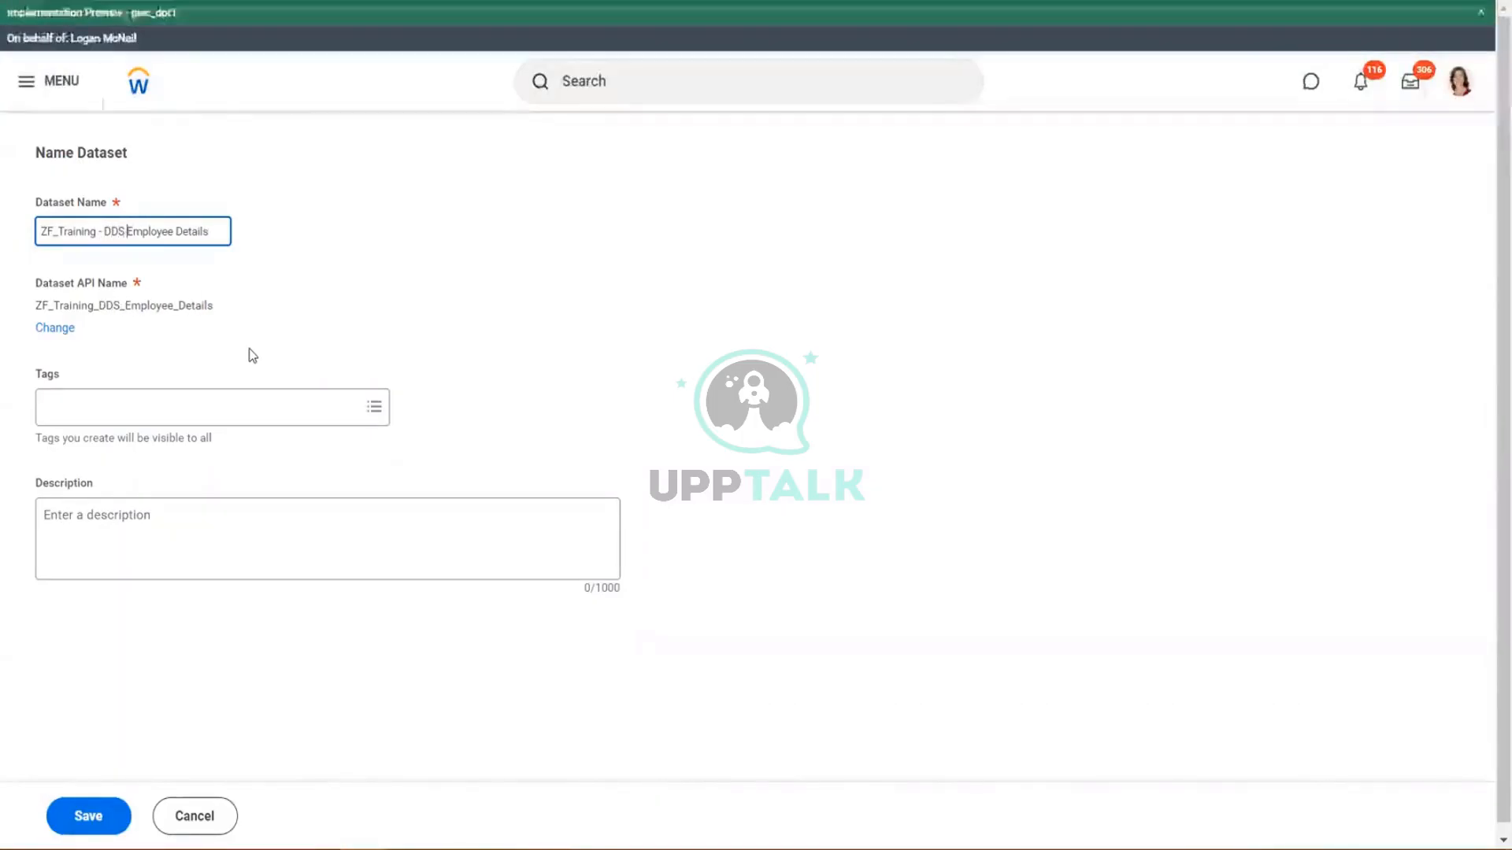
type("-")
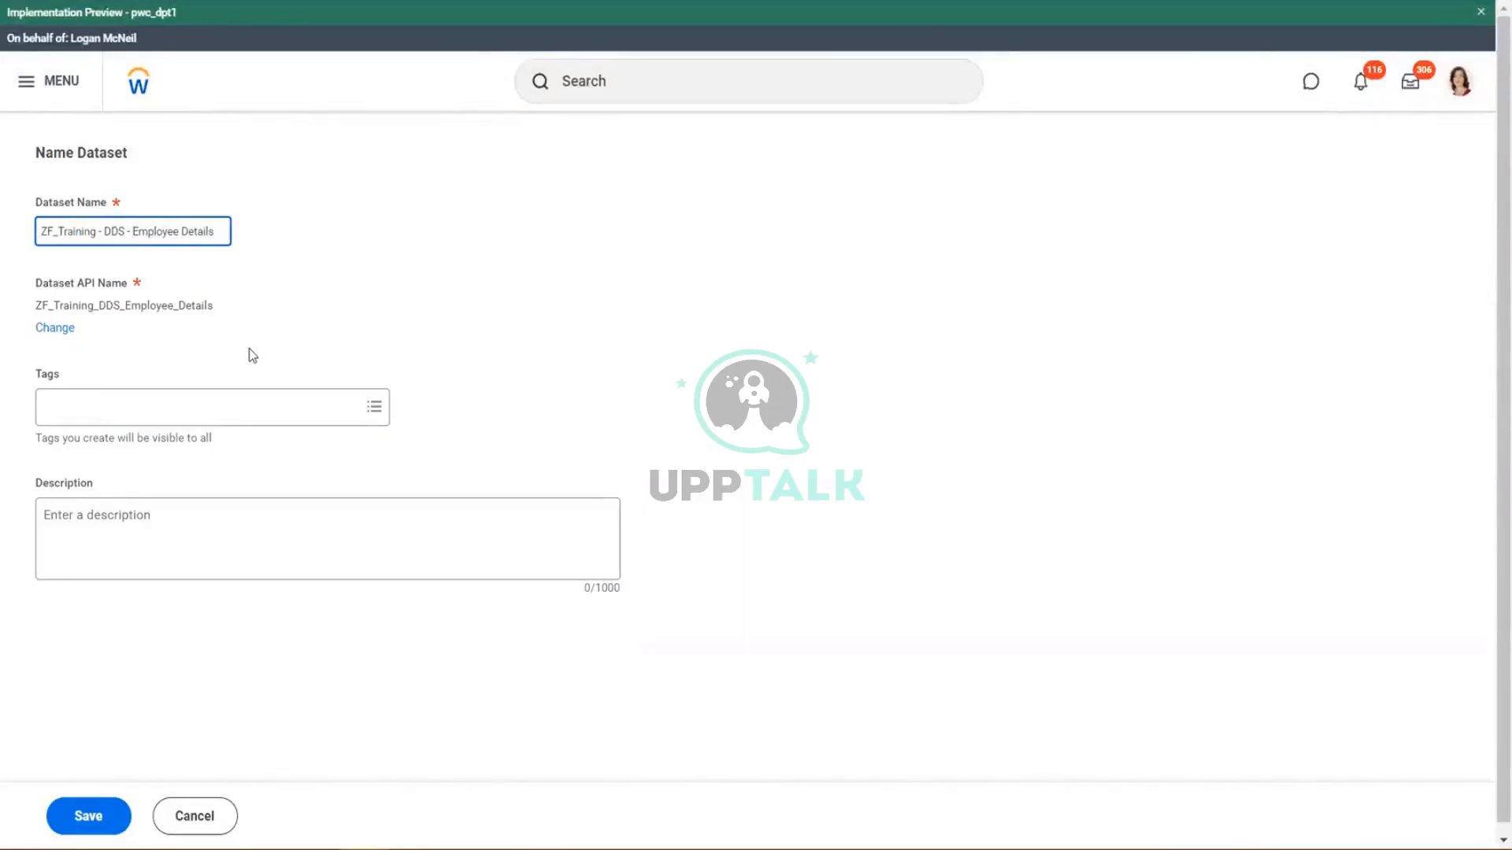
type(" Import")
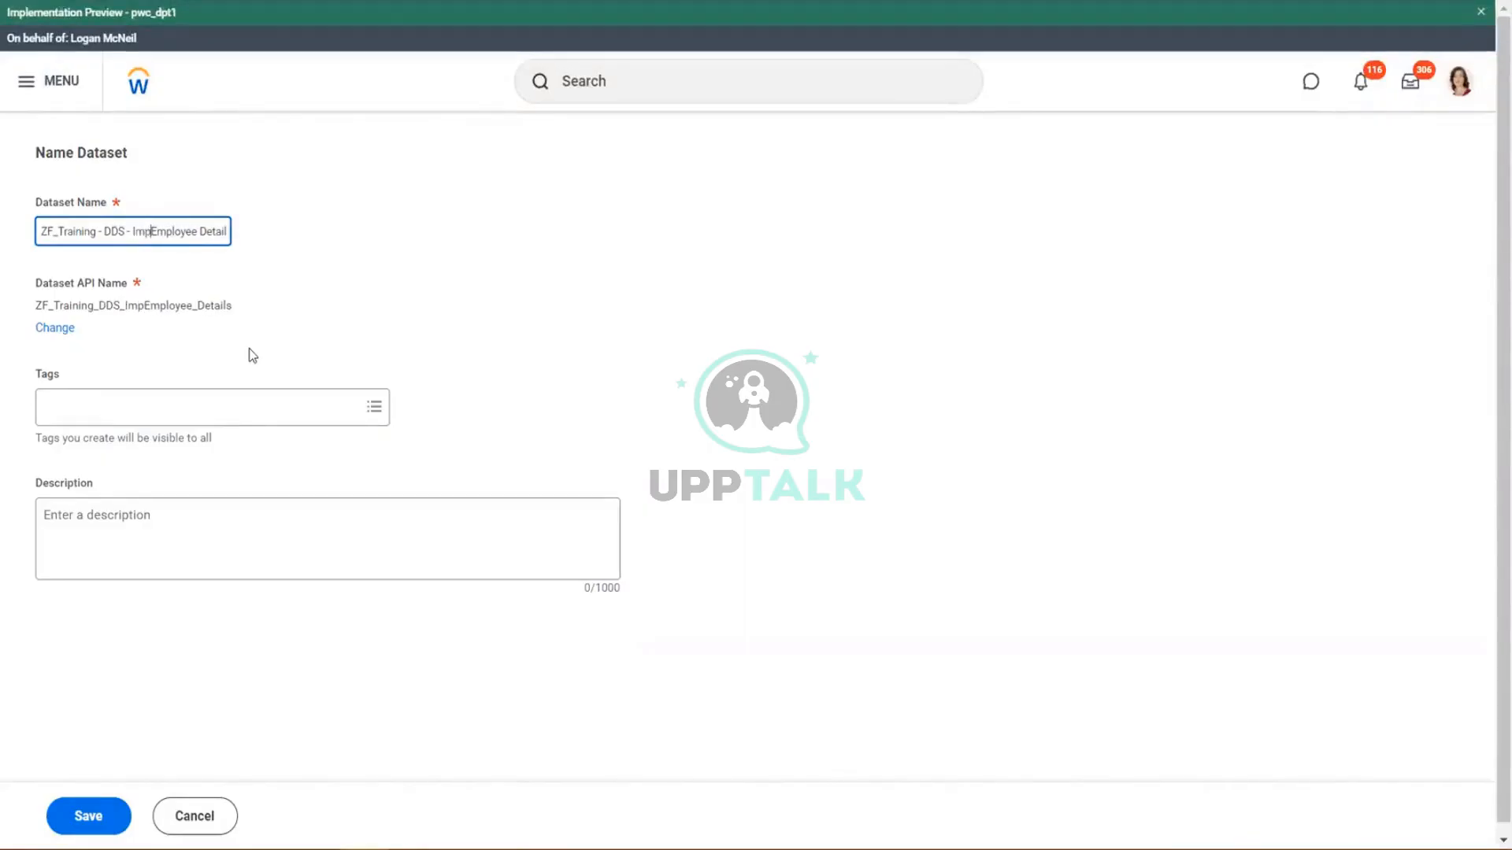
type(" of")
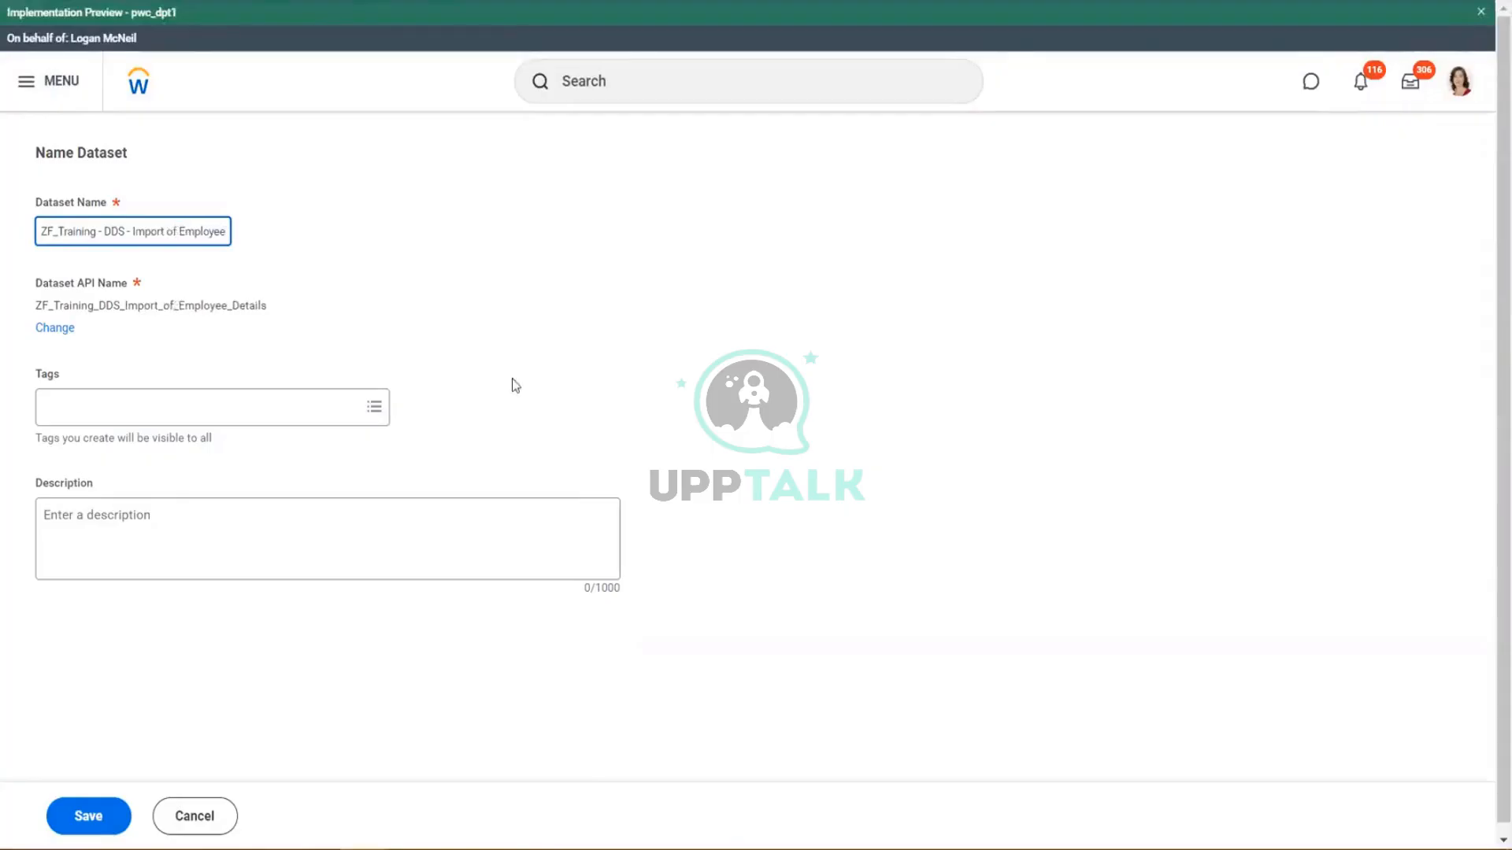
Step: Tag the new derived dataset with ZF and save it
left_click(241, 401)
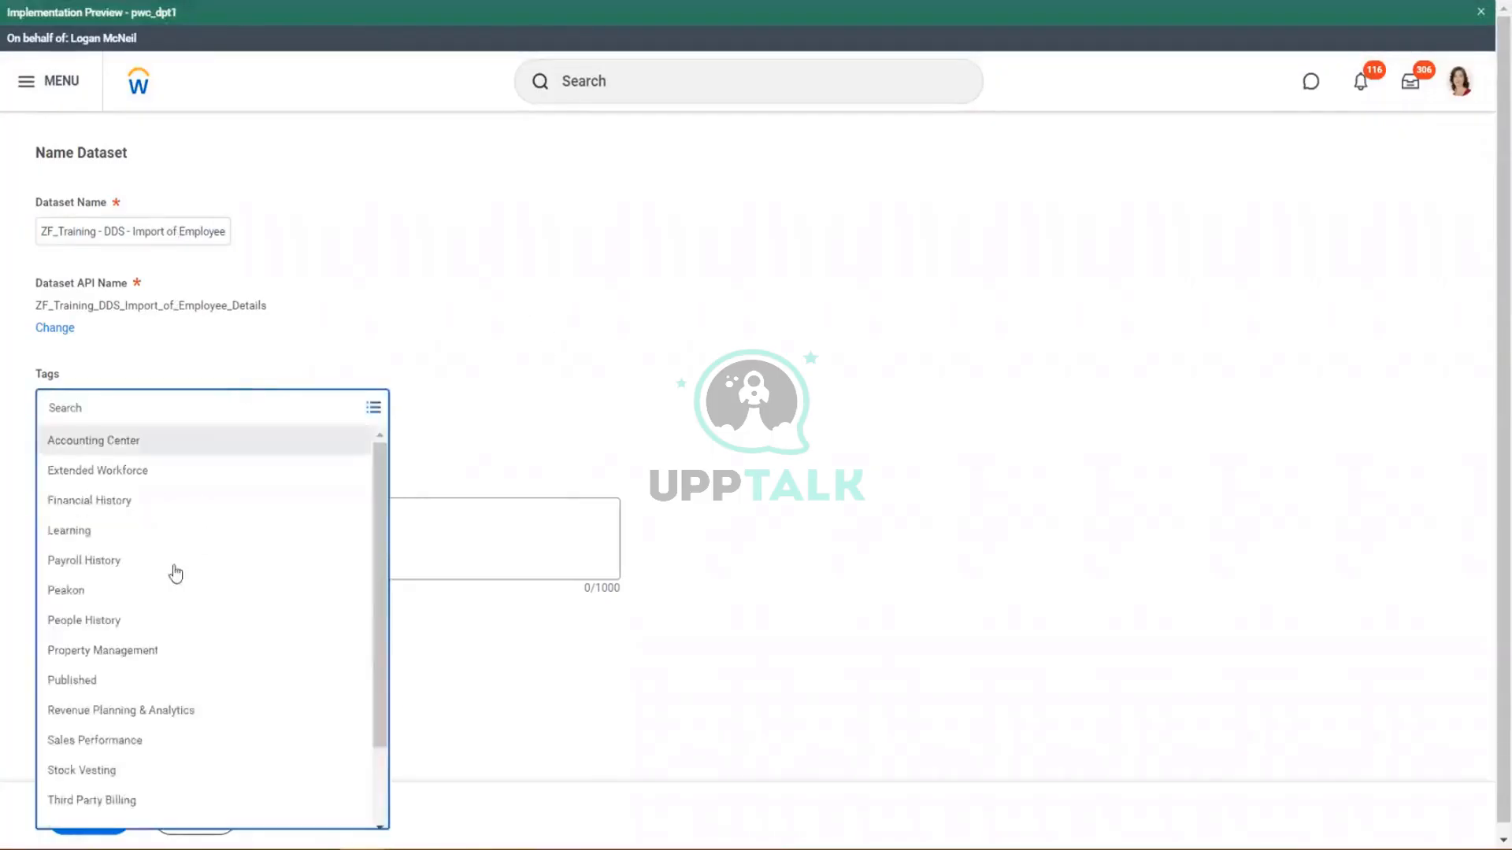
scroll(165, 671, "down", 2)
left_click(52, 792)
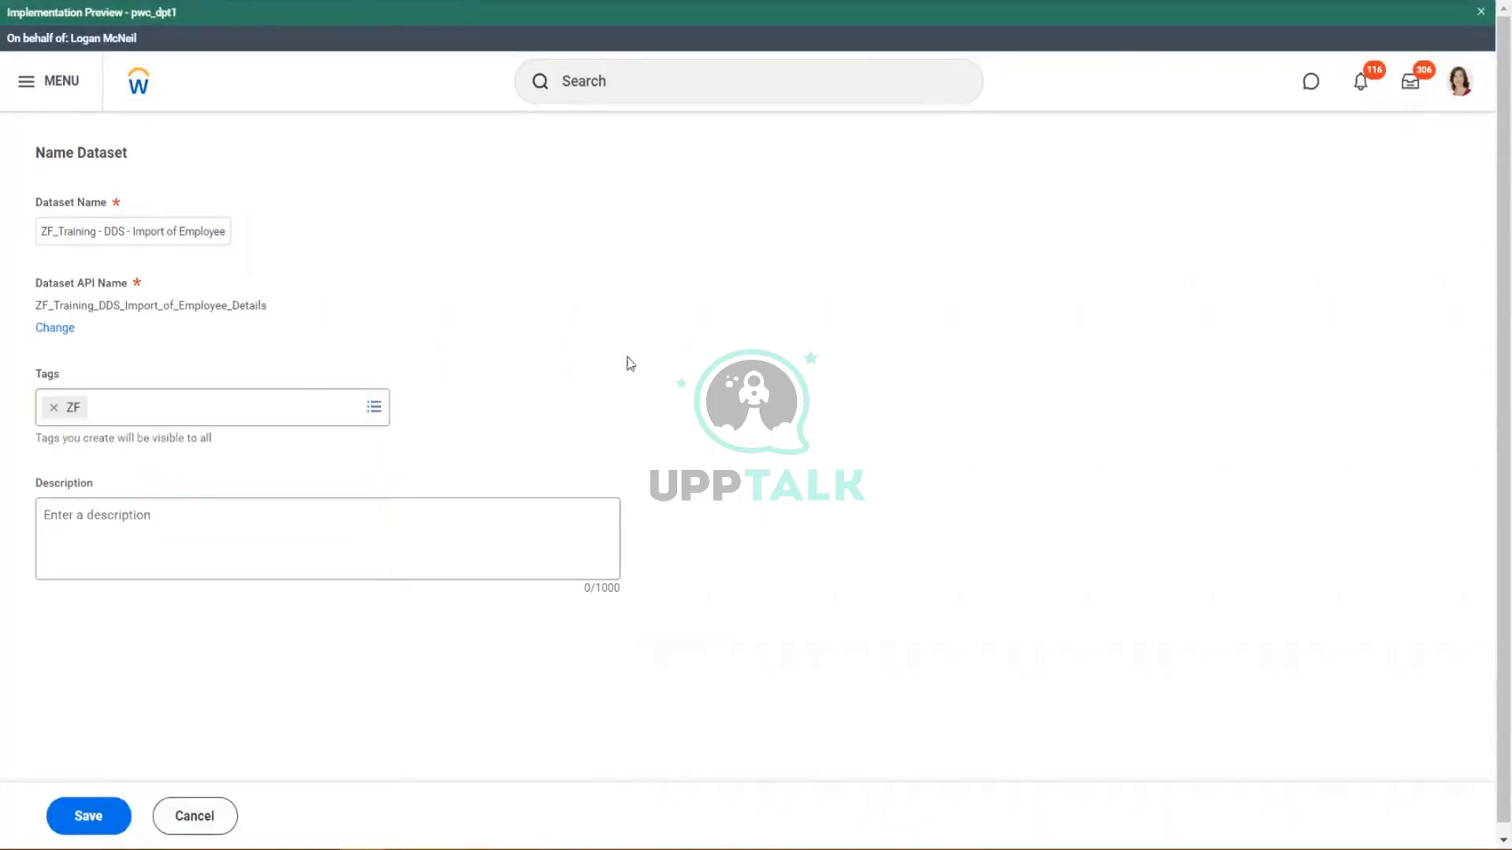
left_click(88, 817)
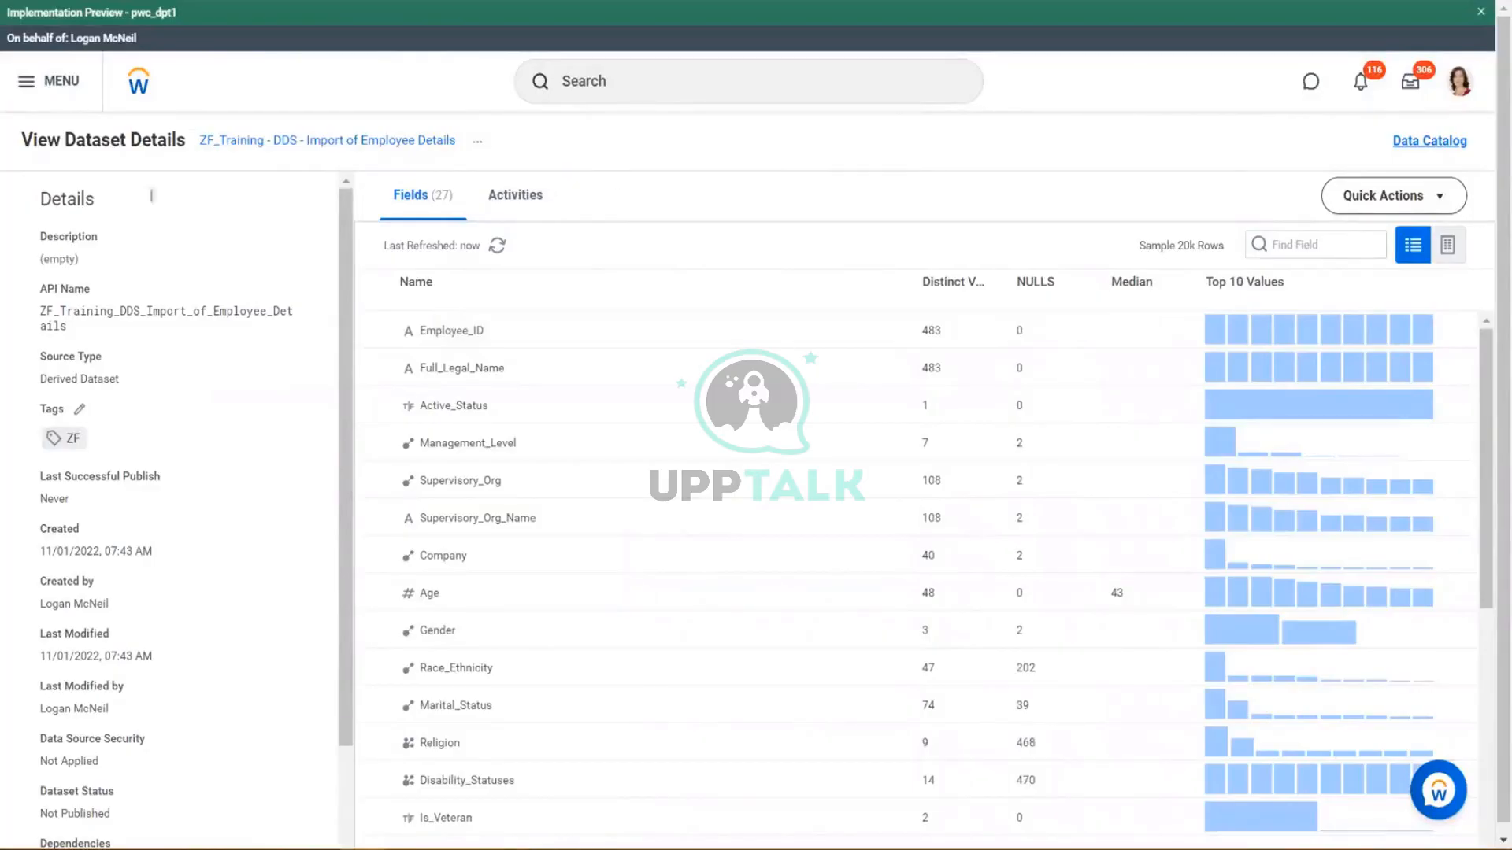
Step: Open the saved dataset's transformations for editing and highlight its primary pipeline name, ZF_Training - Employee Details
left_click_drag(196, 147, 406, 175)
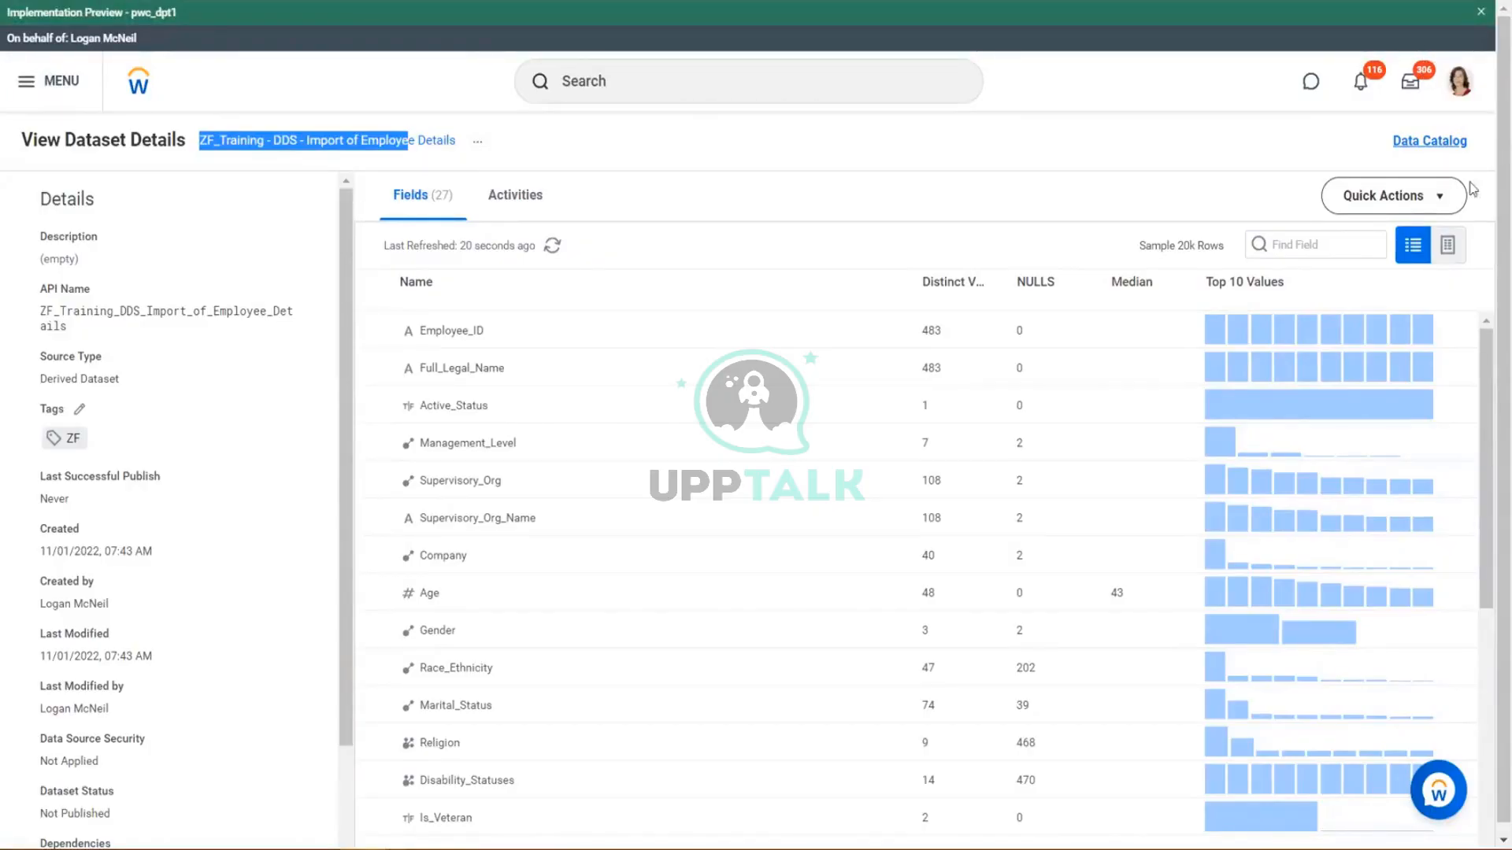
left_click(1449, 210)
left_click(1394, 246)
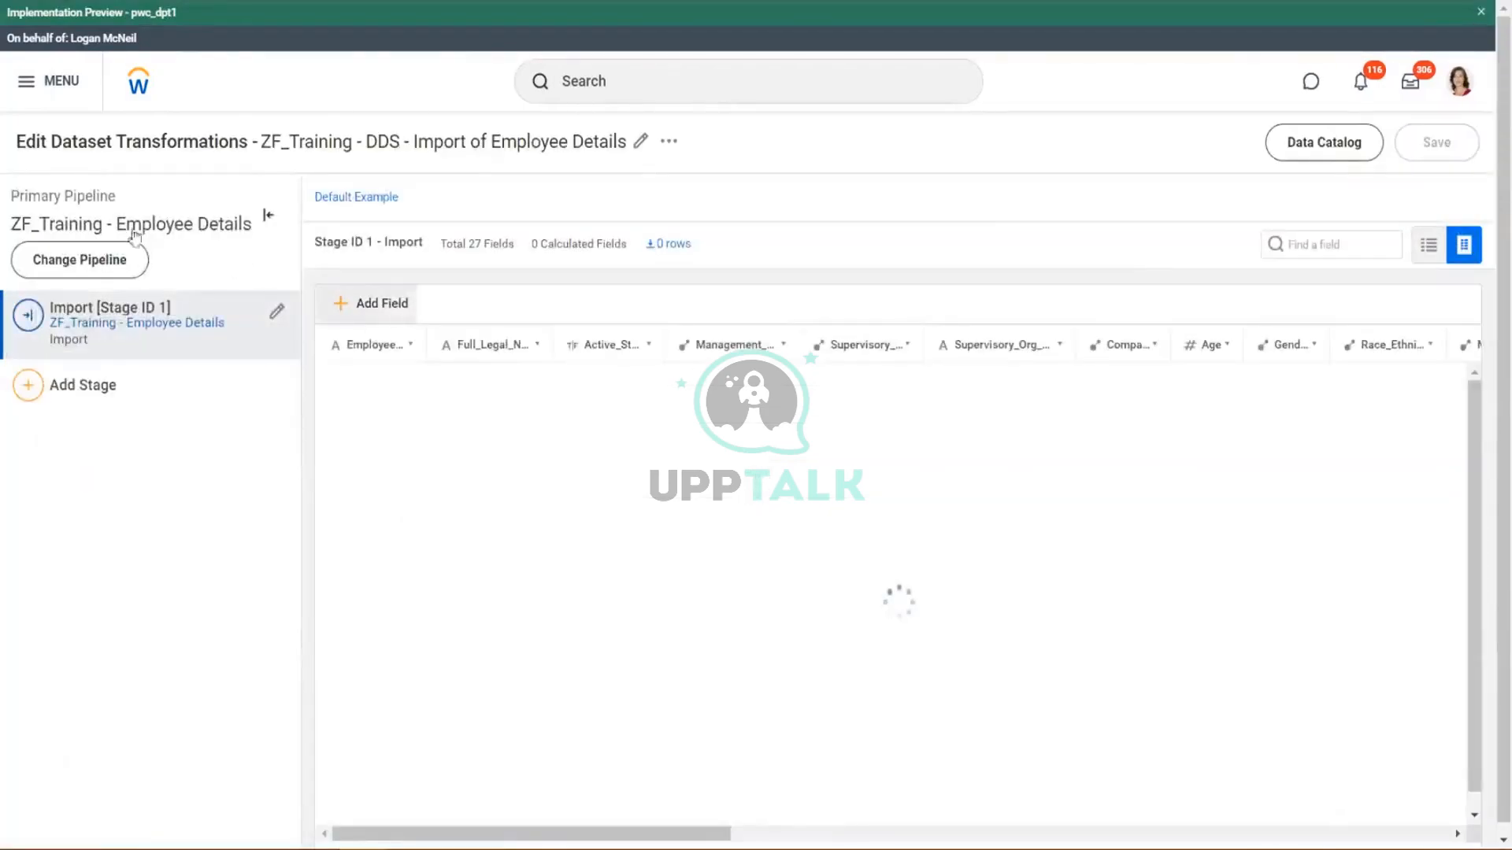
left_click_drag(19, 199, 107, 202)
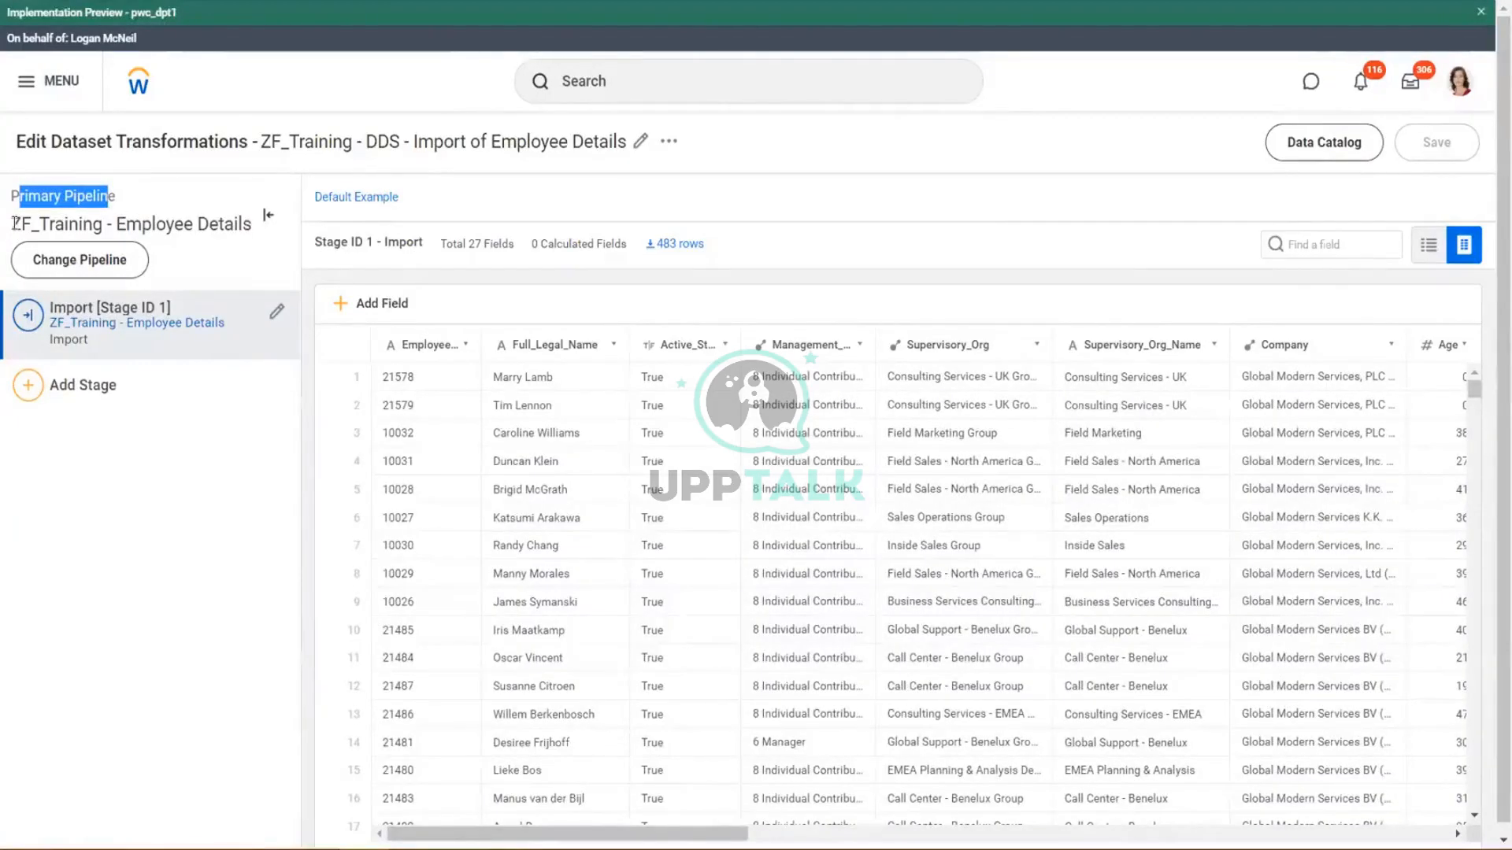
left_click_drag(15, 224, 249, 226)
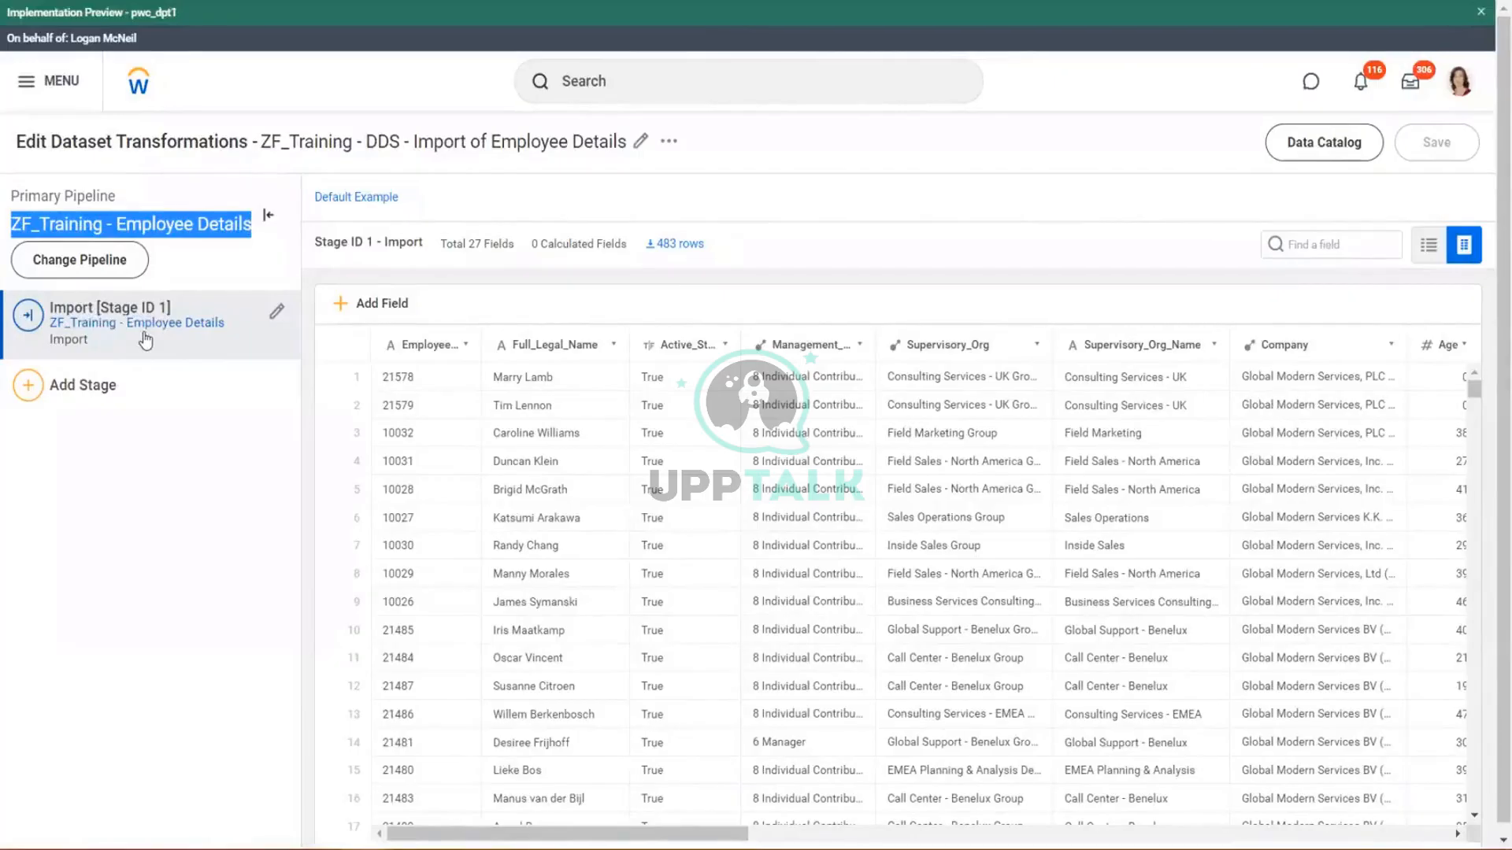
Step: Switch to Excel's 01.11 sheet and highlight "a pipeline brings data into that dataset pipeline" in the B9 notes
key("alt+Tab")
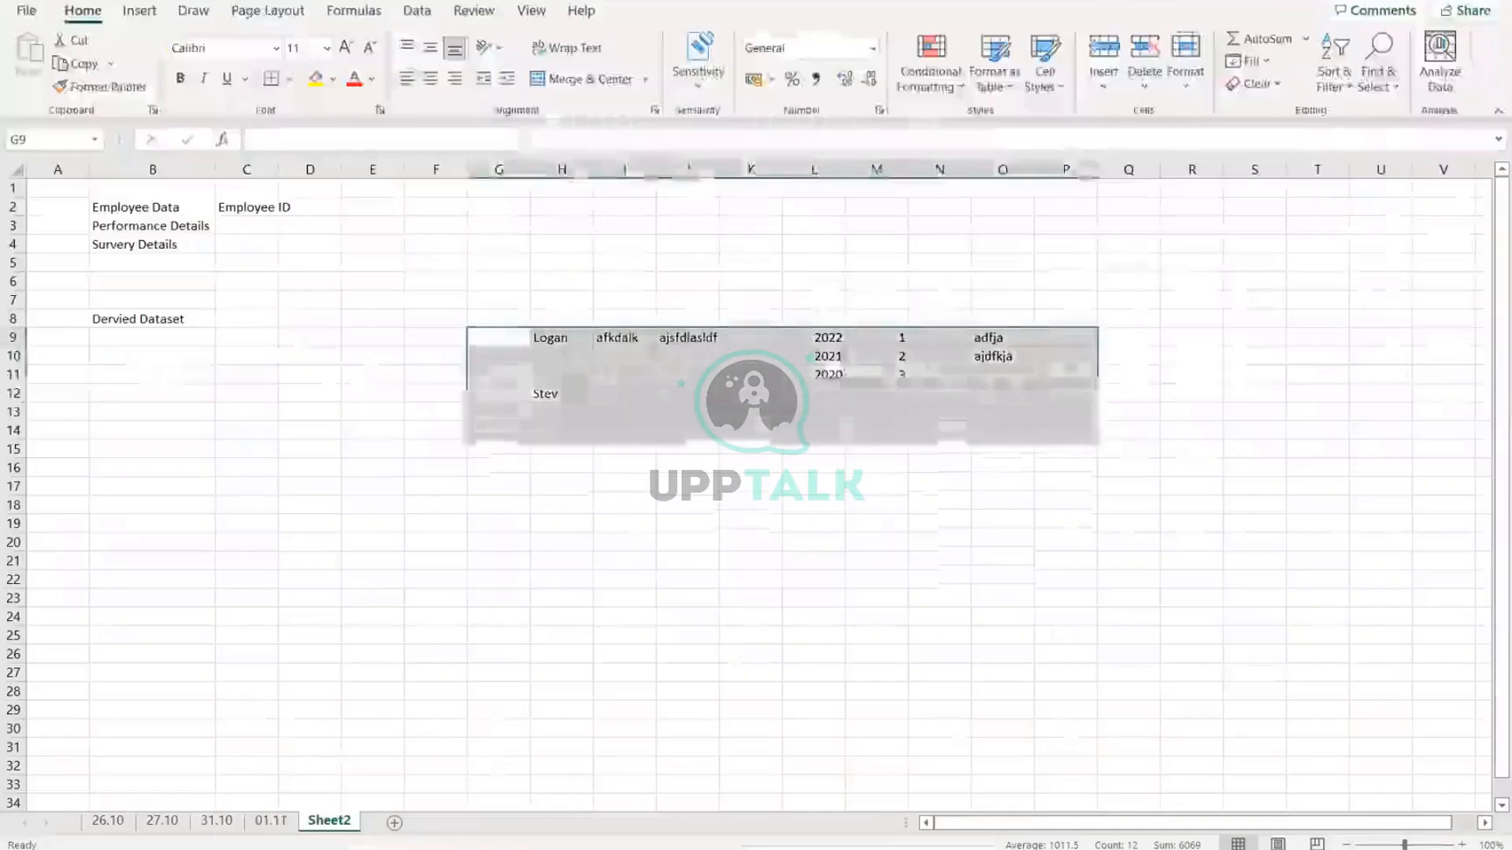
left_click(270, 820)
double_click(237, 361)
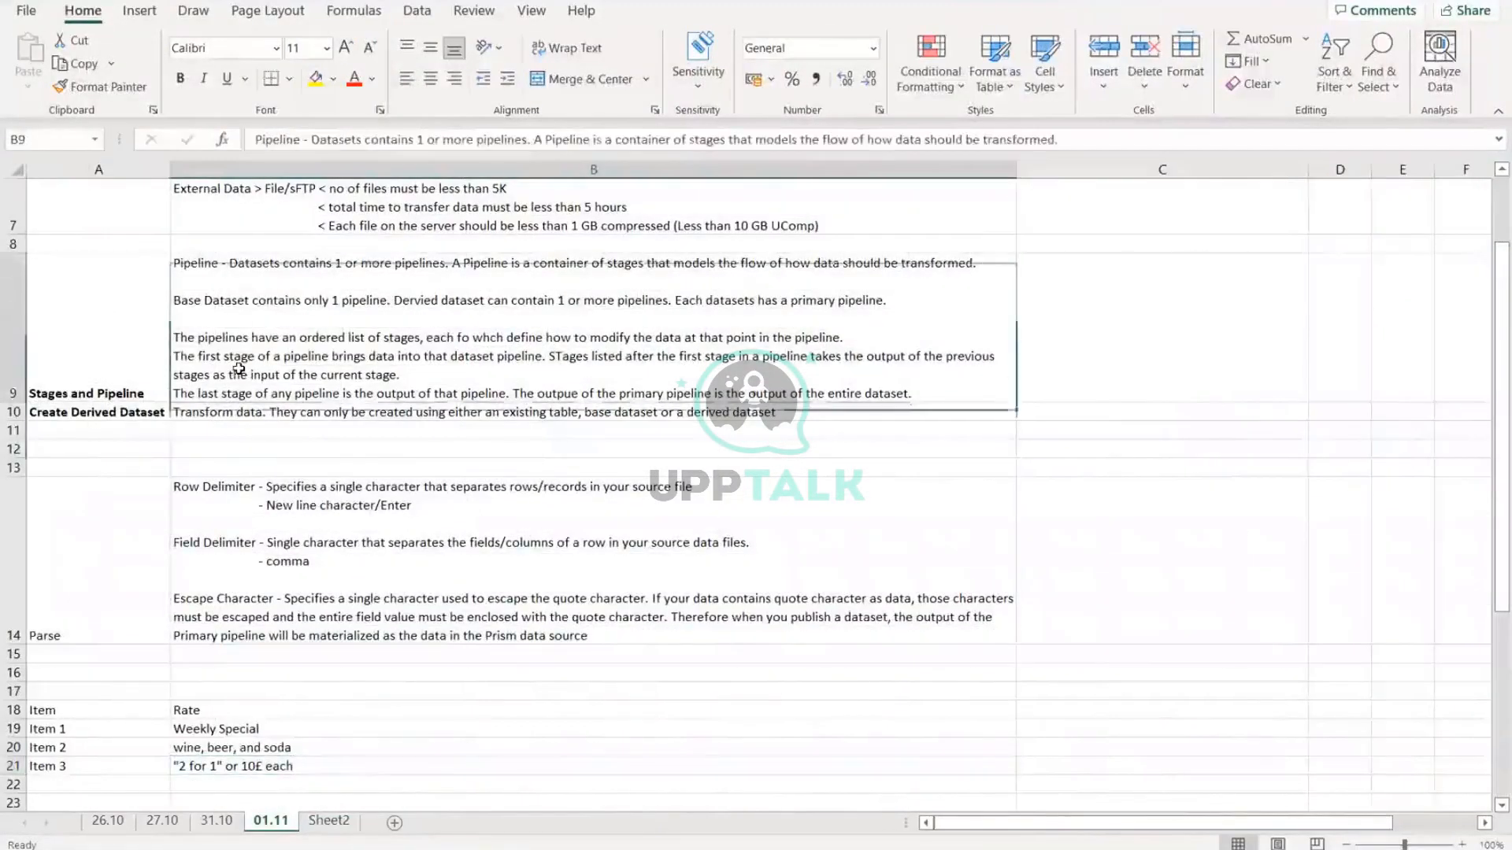
left_click_drag(273, 357, 542, 359)
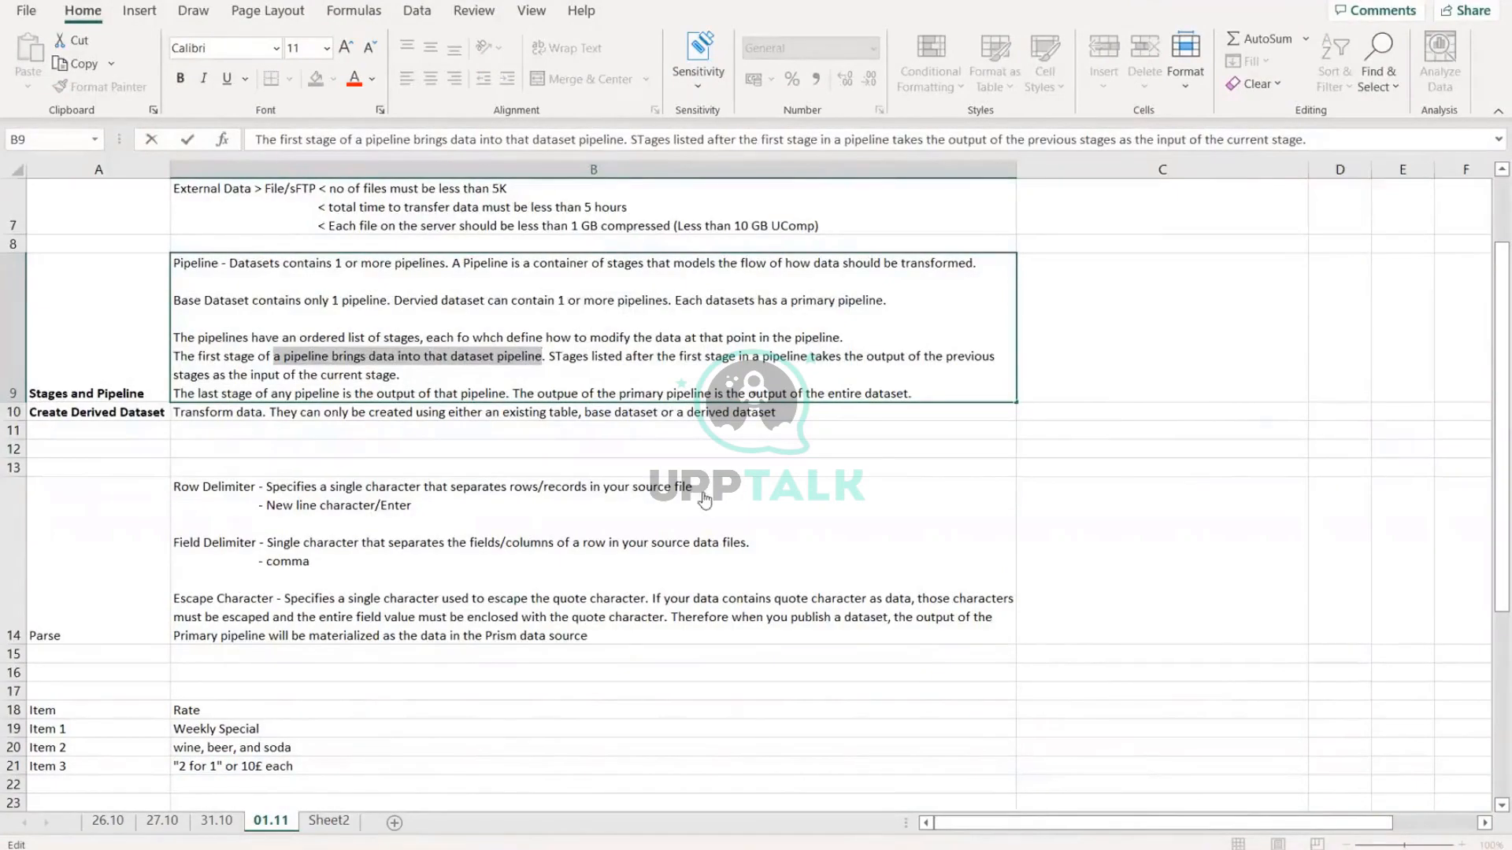
Step: Back in Workday, compare the primary pipelines of the Employee Survey Details 1, Employee Stock Details and derived Employee Details datasets
key("alt+Tab")
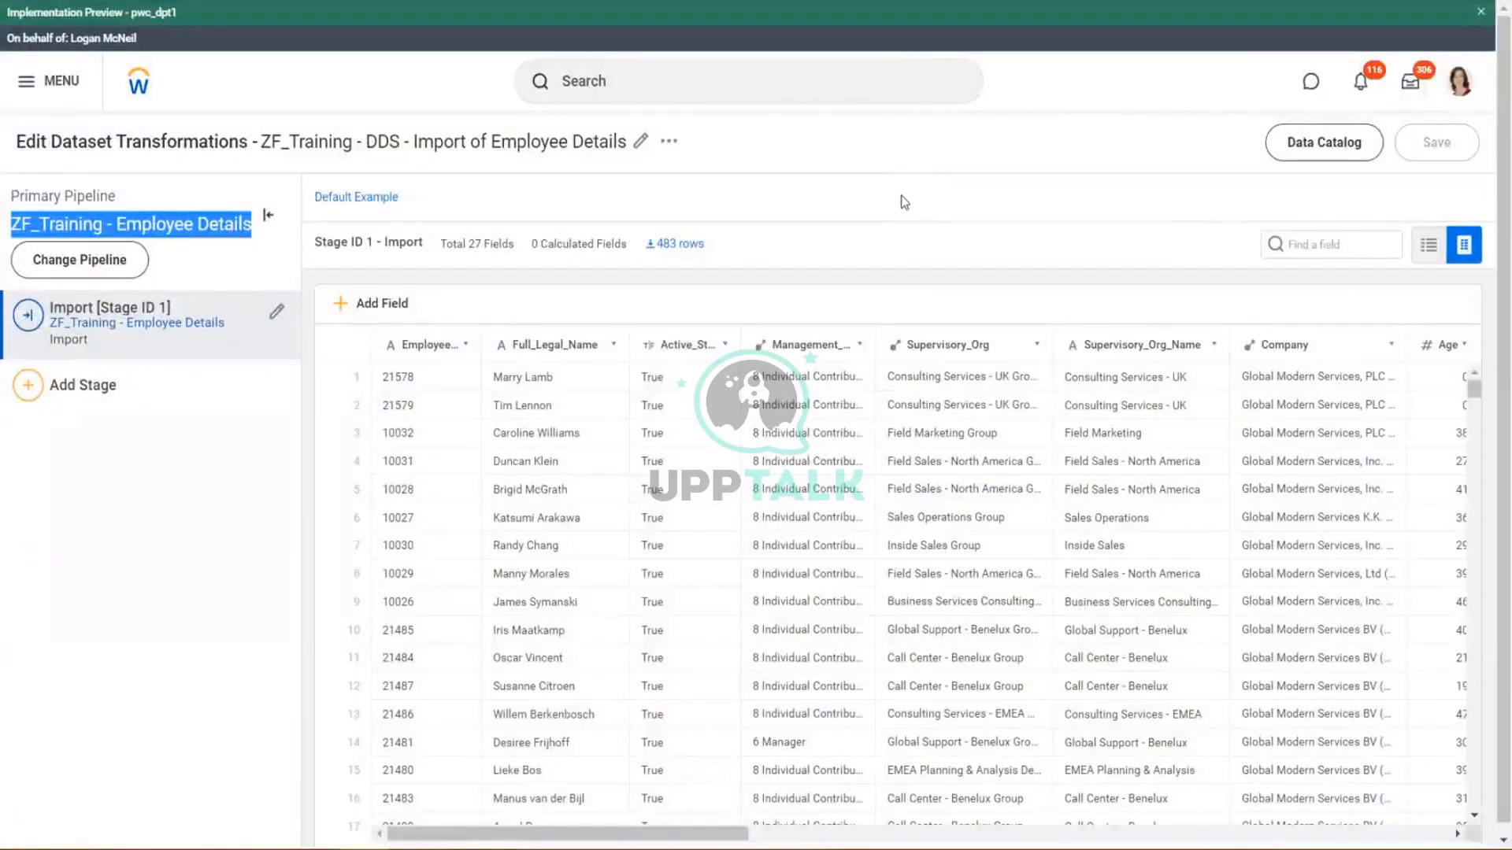
left_click(1041, 135)
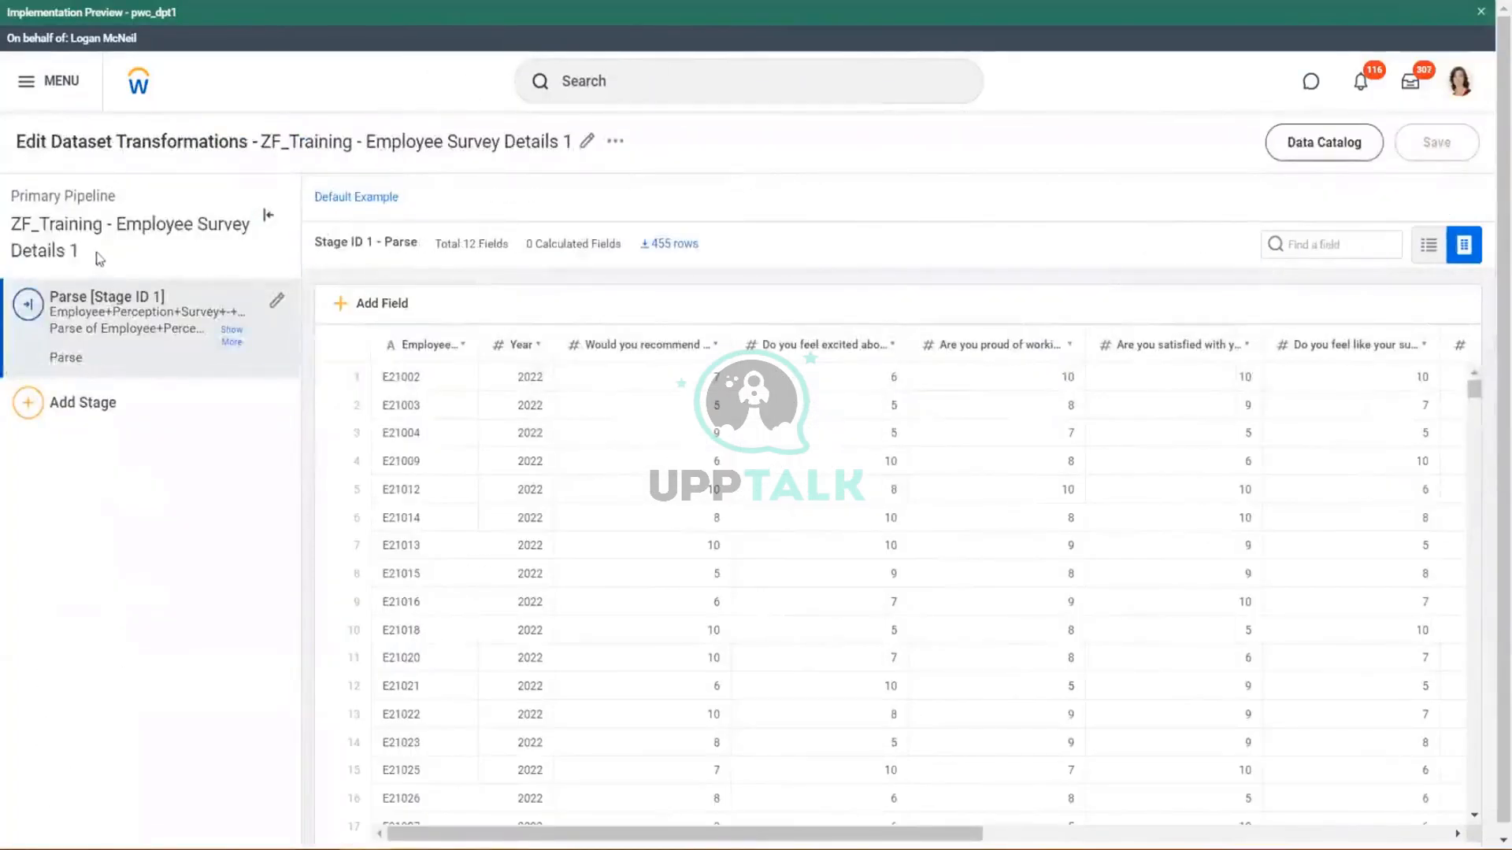
left_click_drag(12, 196, 121, 206)
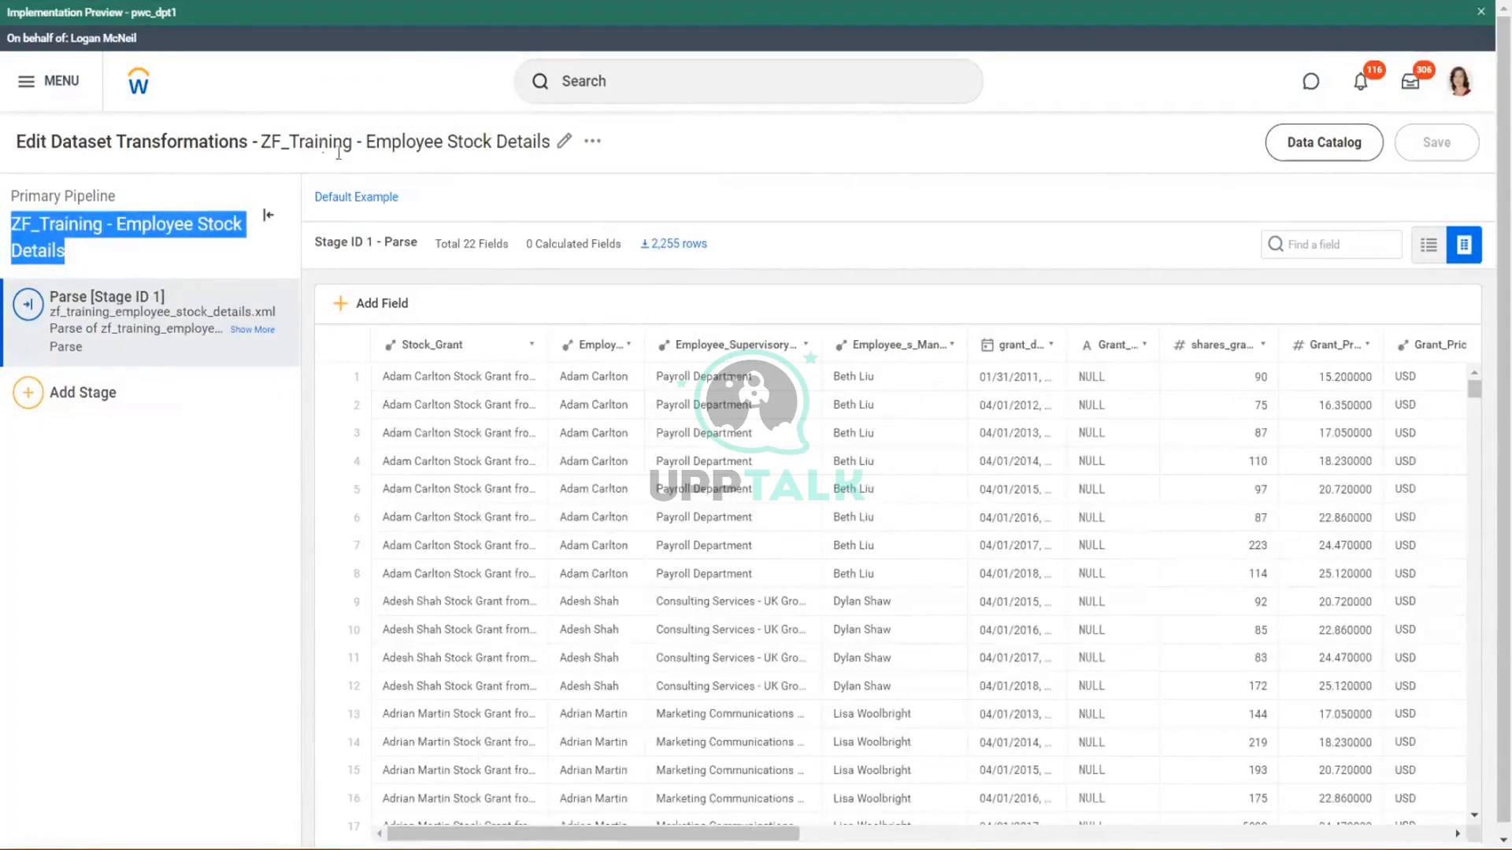
left_click_drag(319, 143, 457, 144)
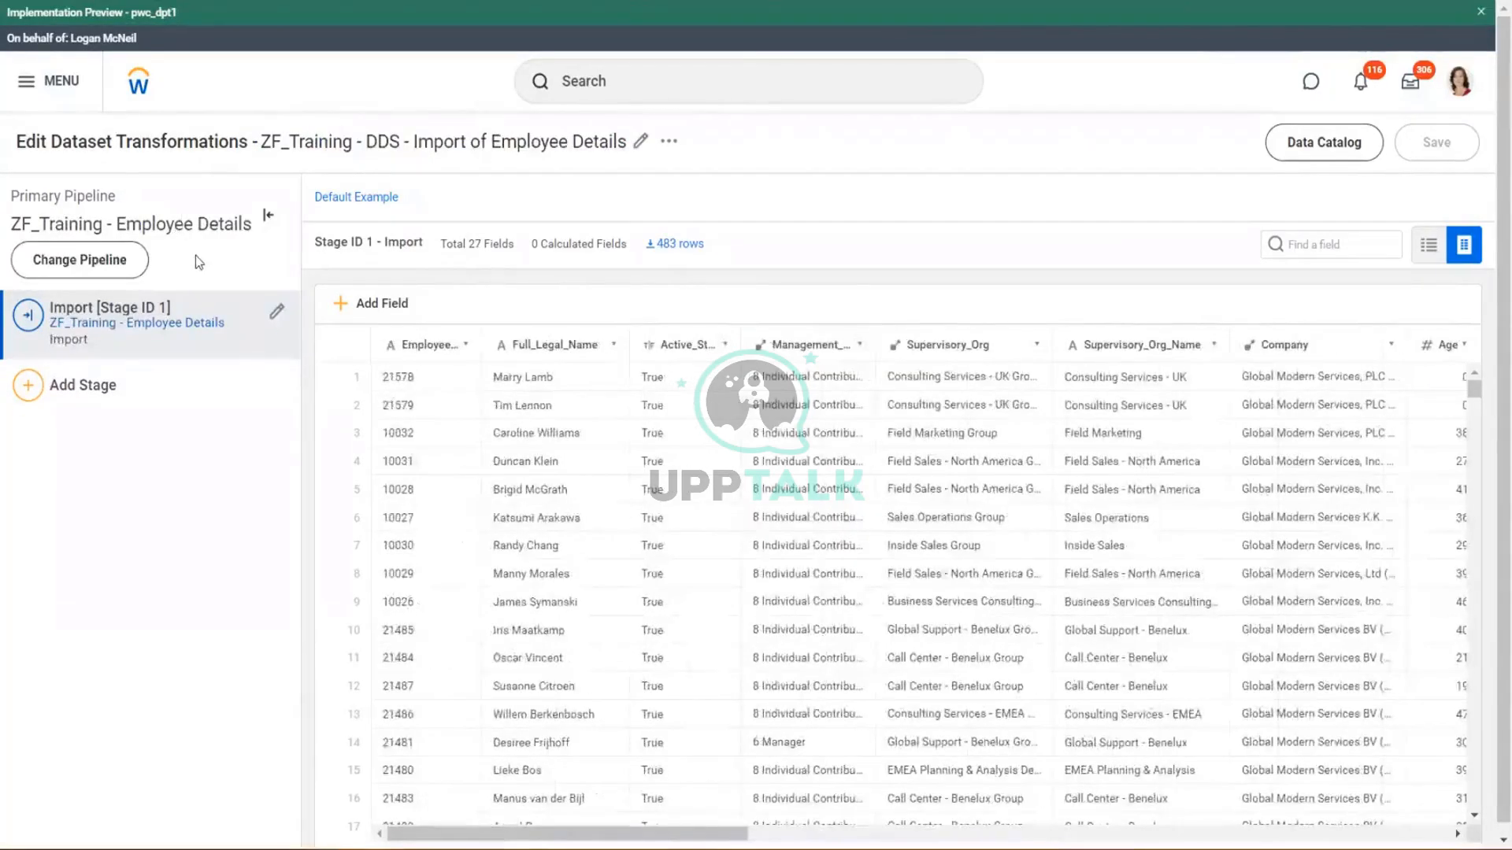
Step: In Excel, shorten the A9 heading "Stages and Pipeline" to "Pipeline"
key("alt+Tab")
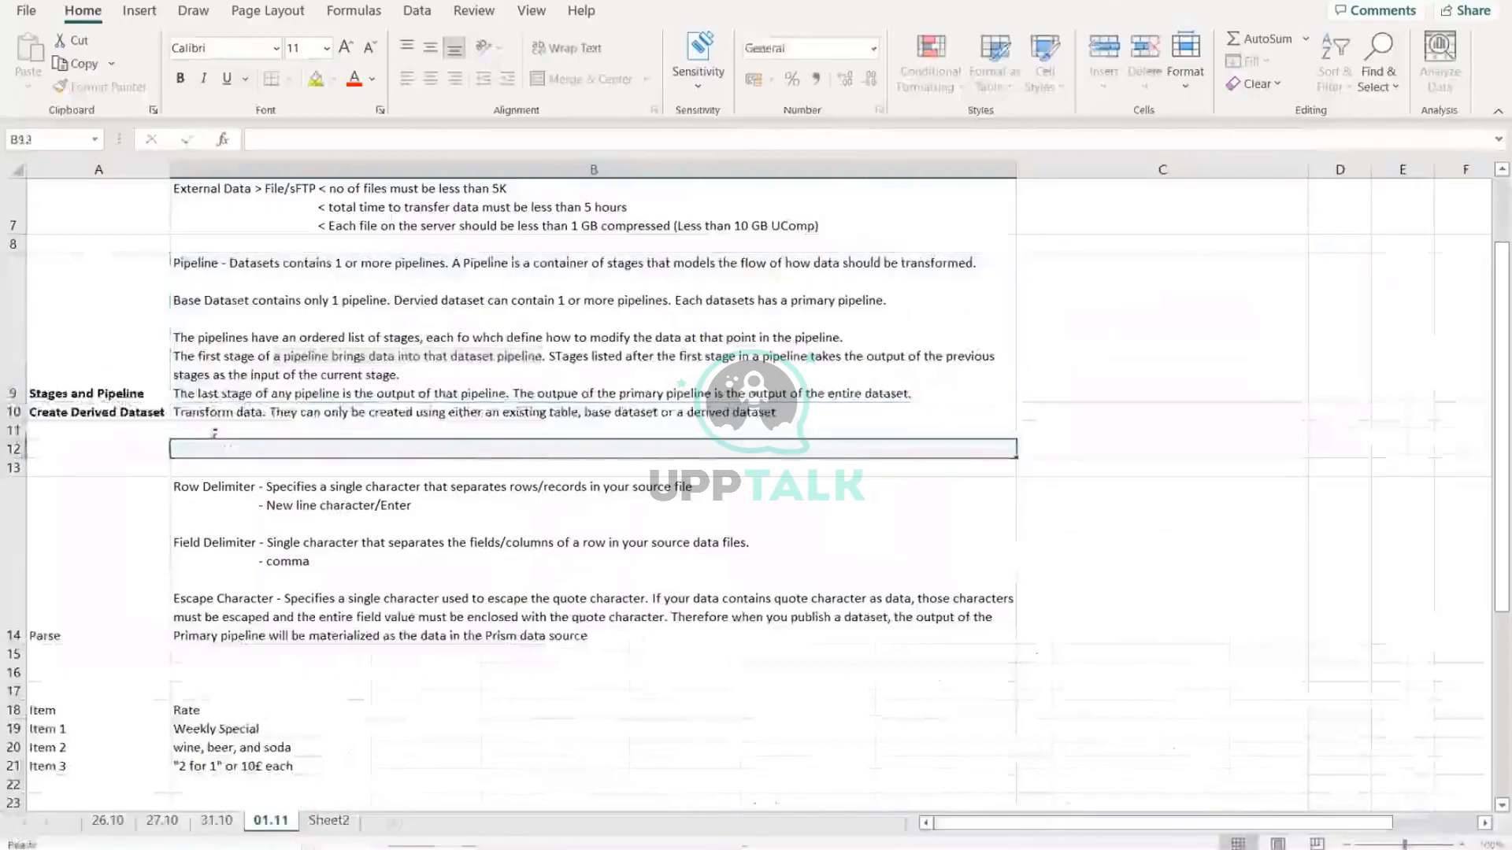
double_click(97, 391)
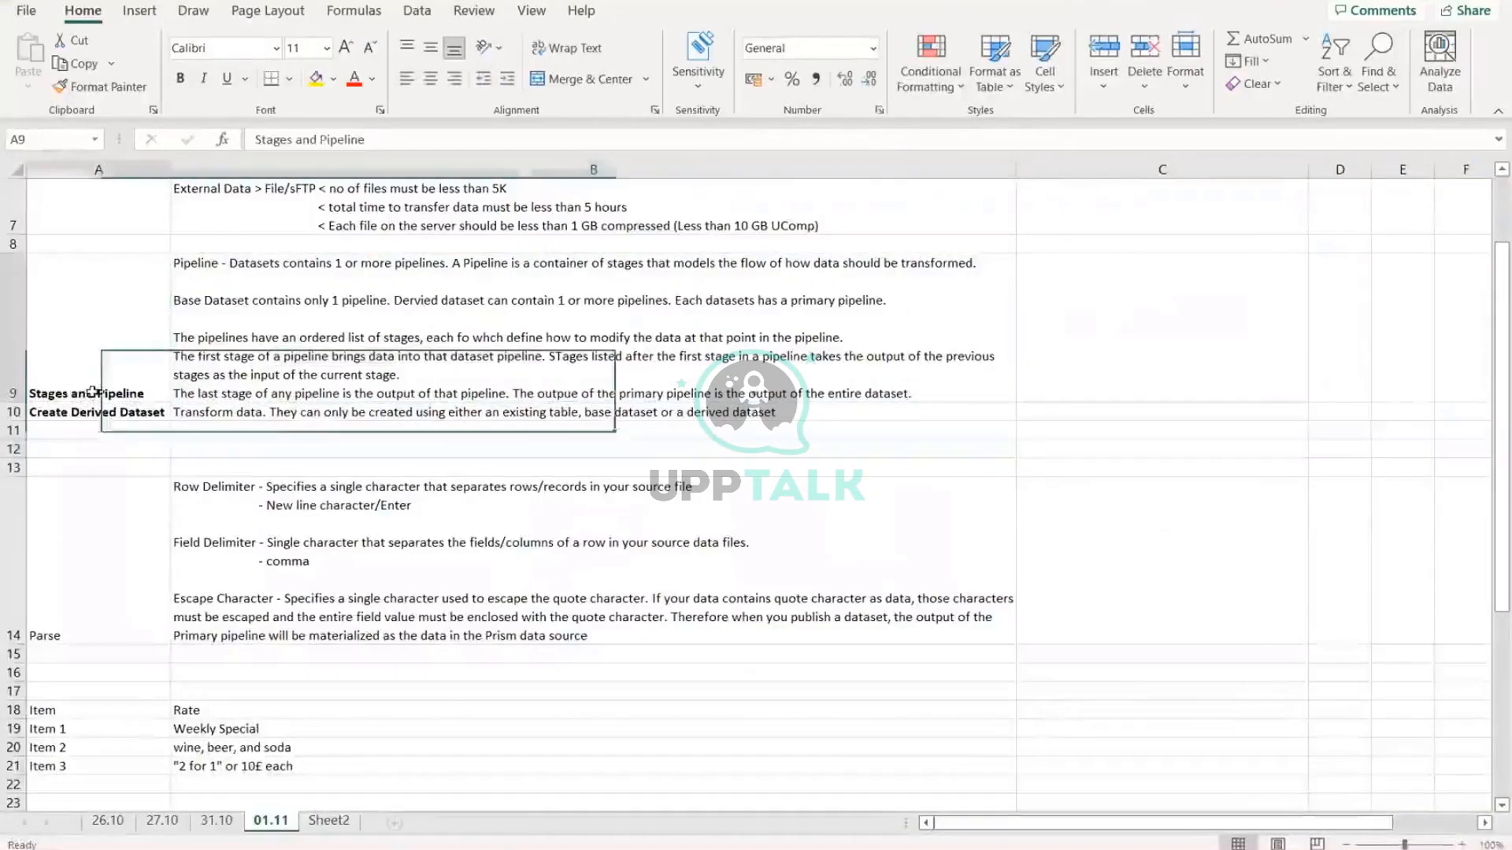
left_click_drag(97, 392, 11, 393)
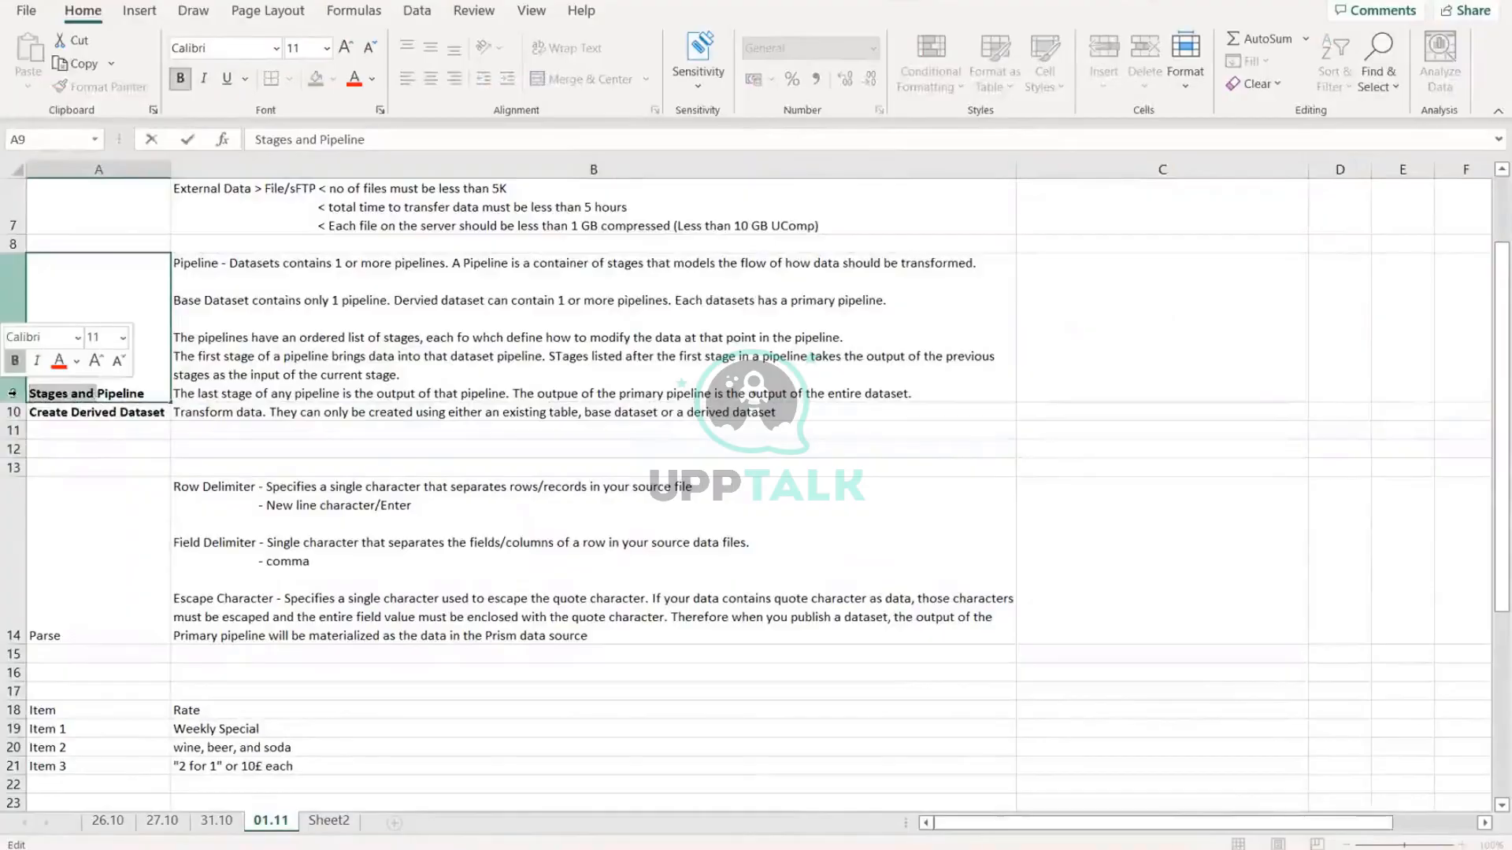
key("BackSpace")
left_click(66, 522)
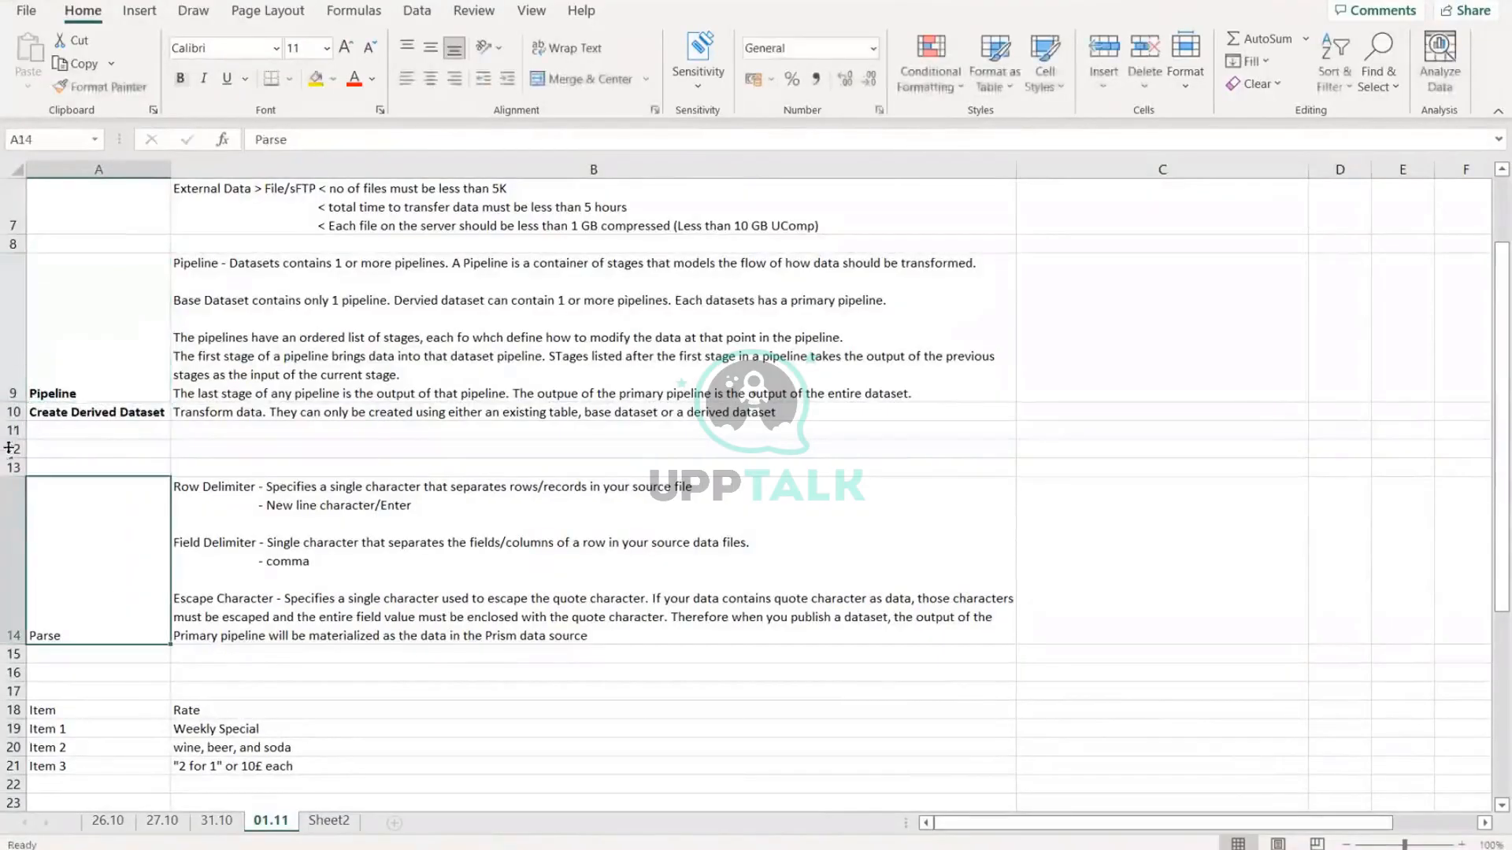
Step: Insert two blank rows above the Create Derived Dataset row and enter the heading "Stages" in A10
left_click(14, 411)
right_click(14, 412)
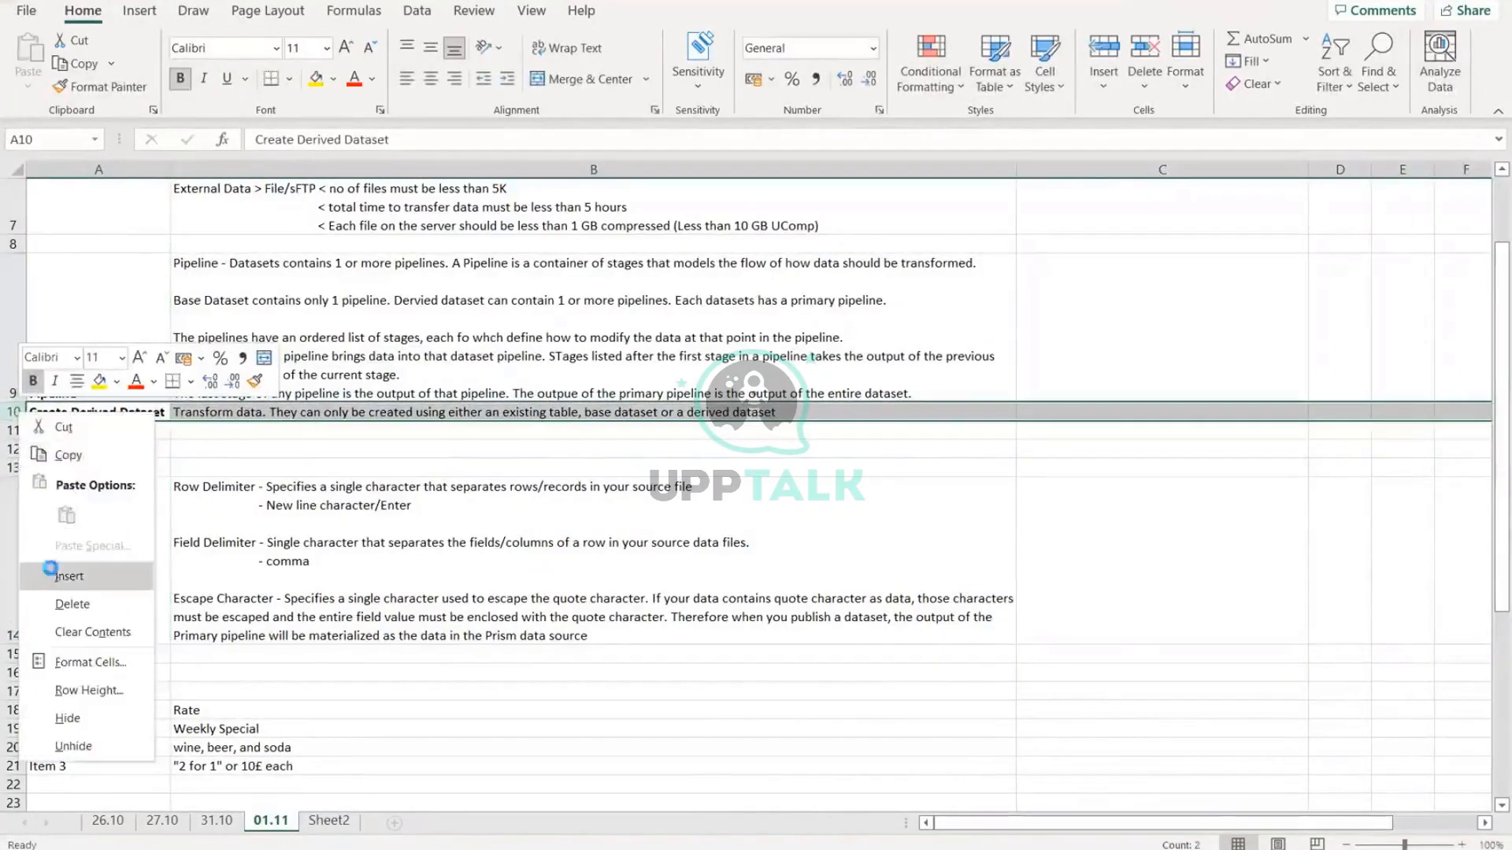
left_click(51, 575)
right_click(14, 411)
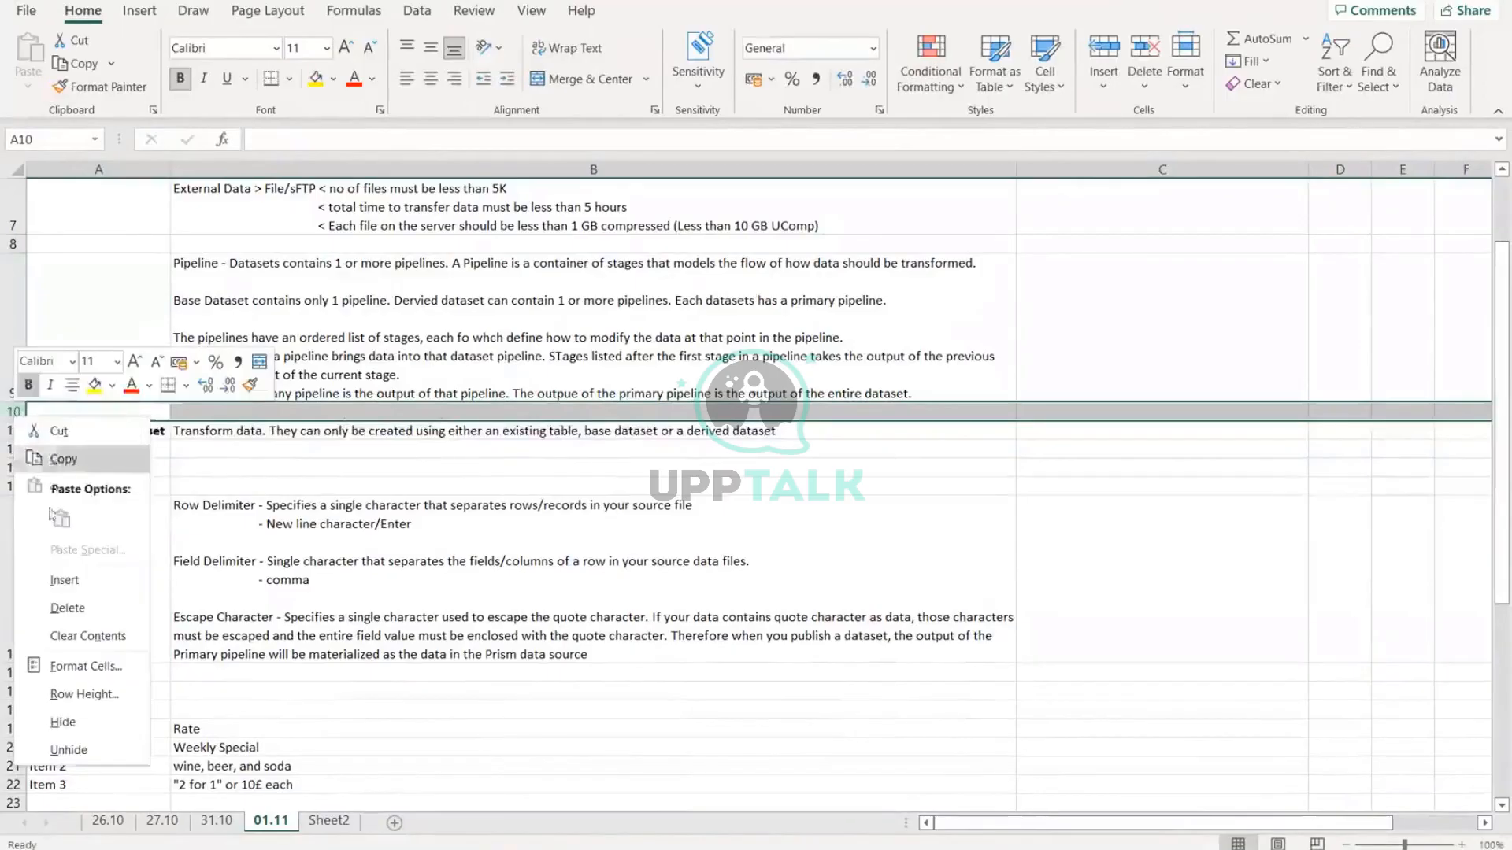
left_click(51, 580)
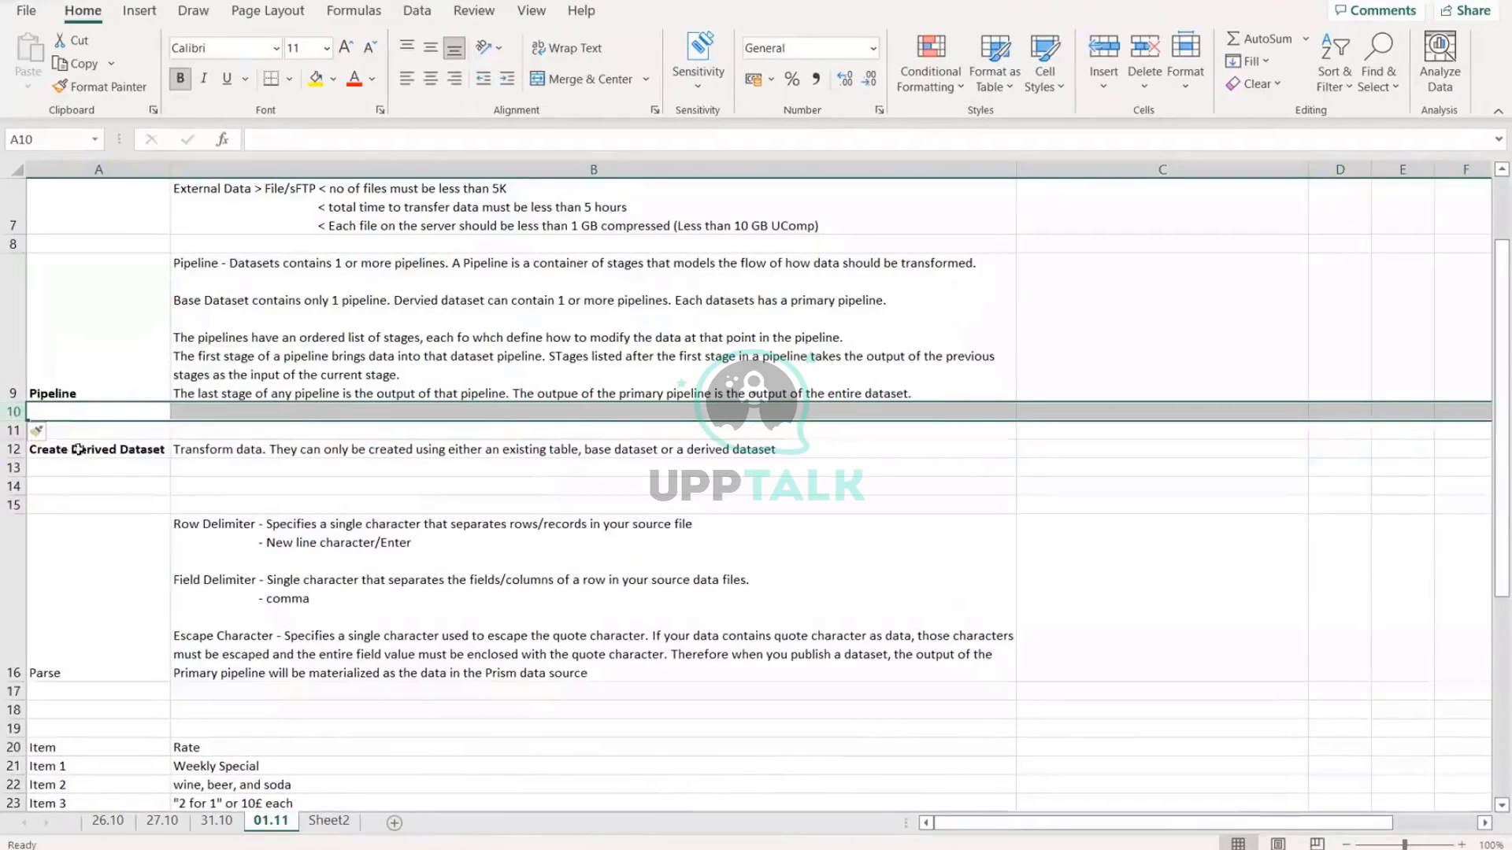
left_click(109, 416)
type("Stages")
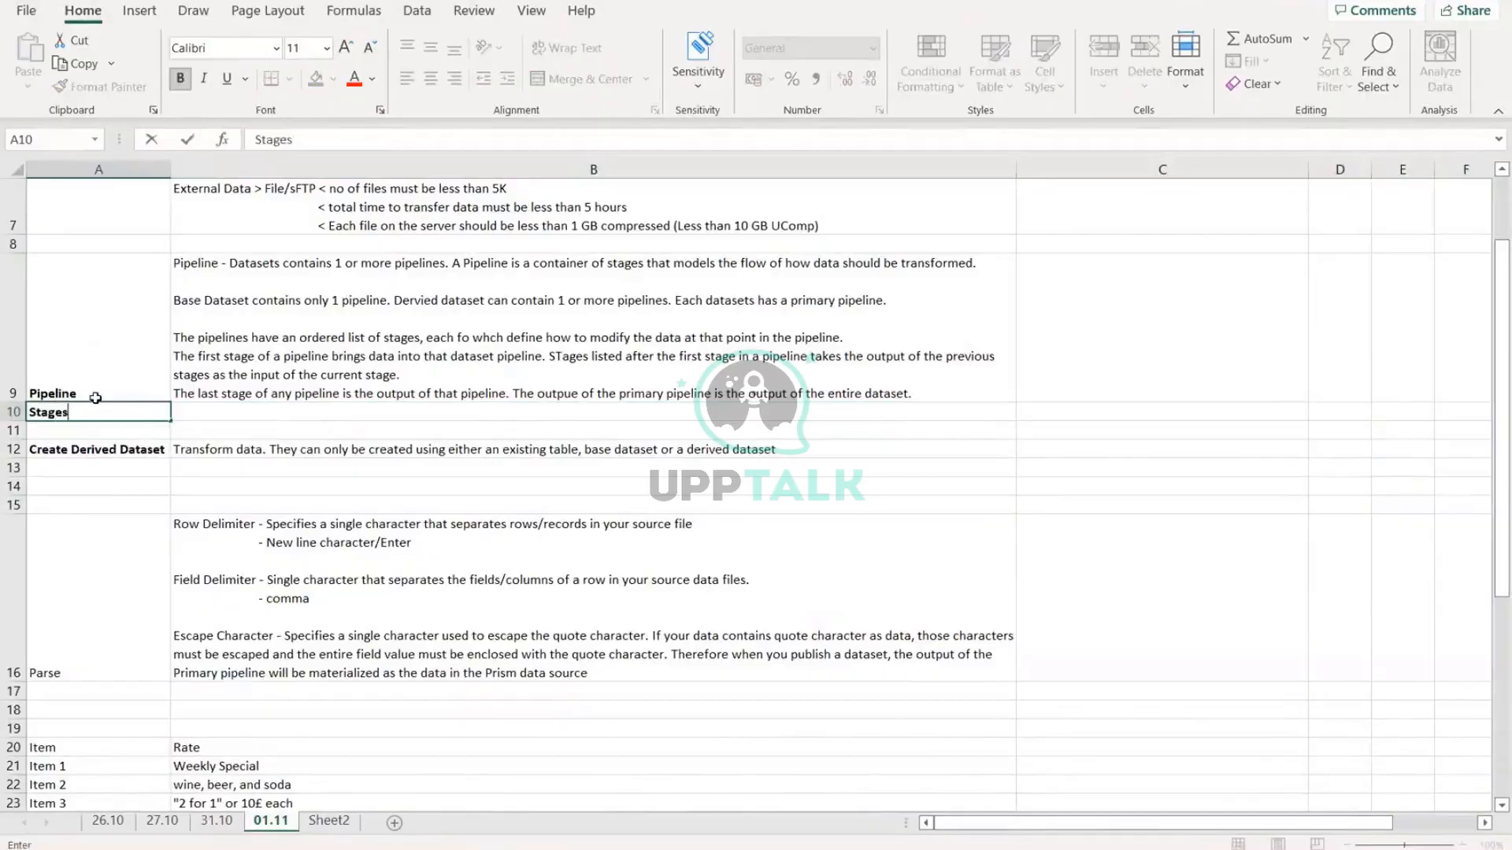
Step: Enter in B10 "A stage is a pipeline object that takes in data, transforms it is some way and outputs modified data."
key("Tab")
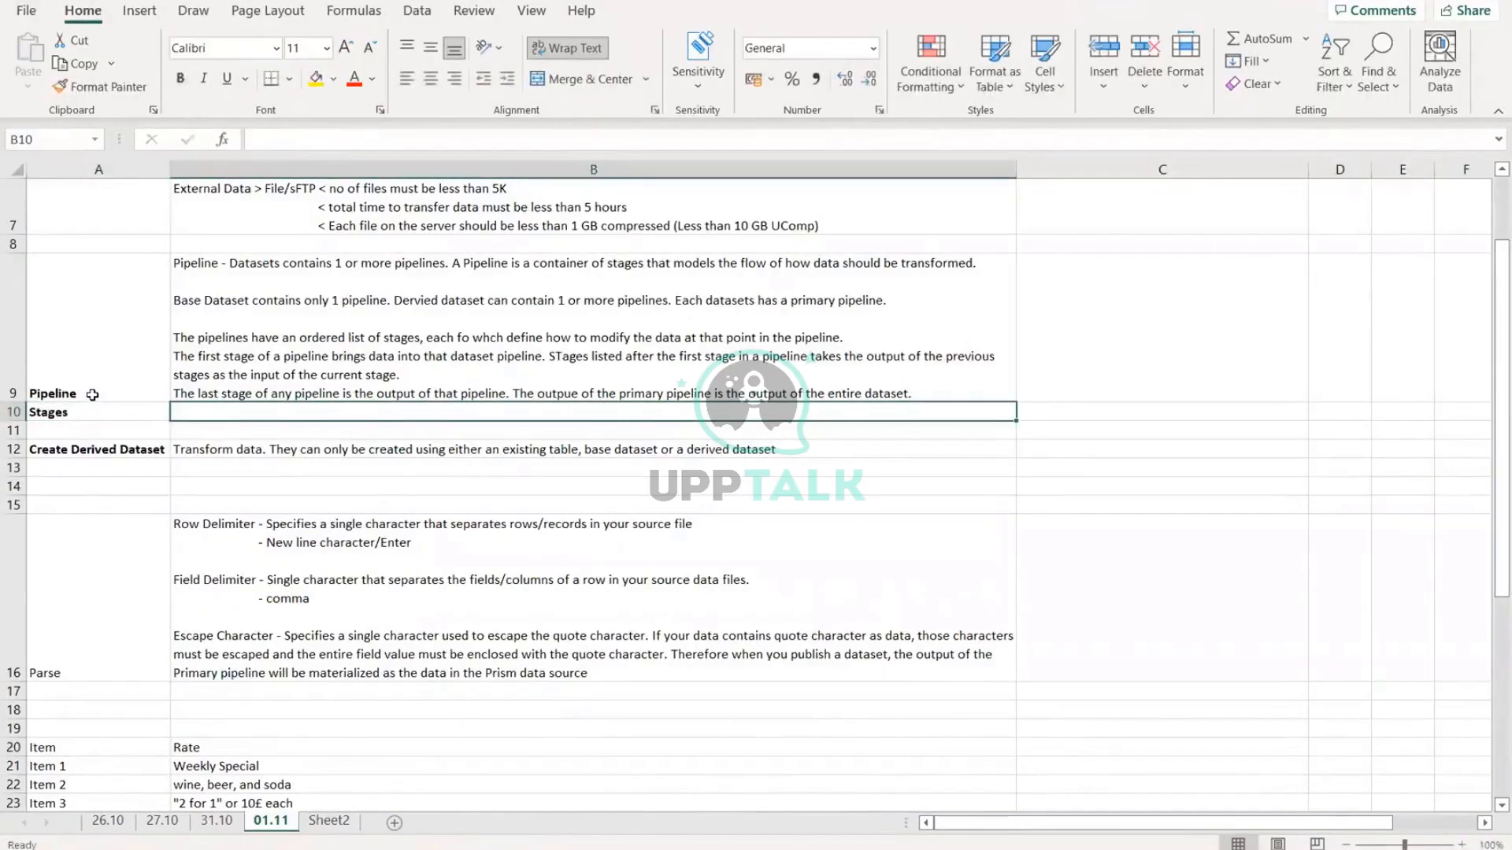
type("A st")
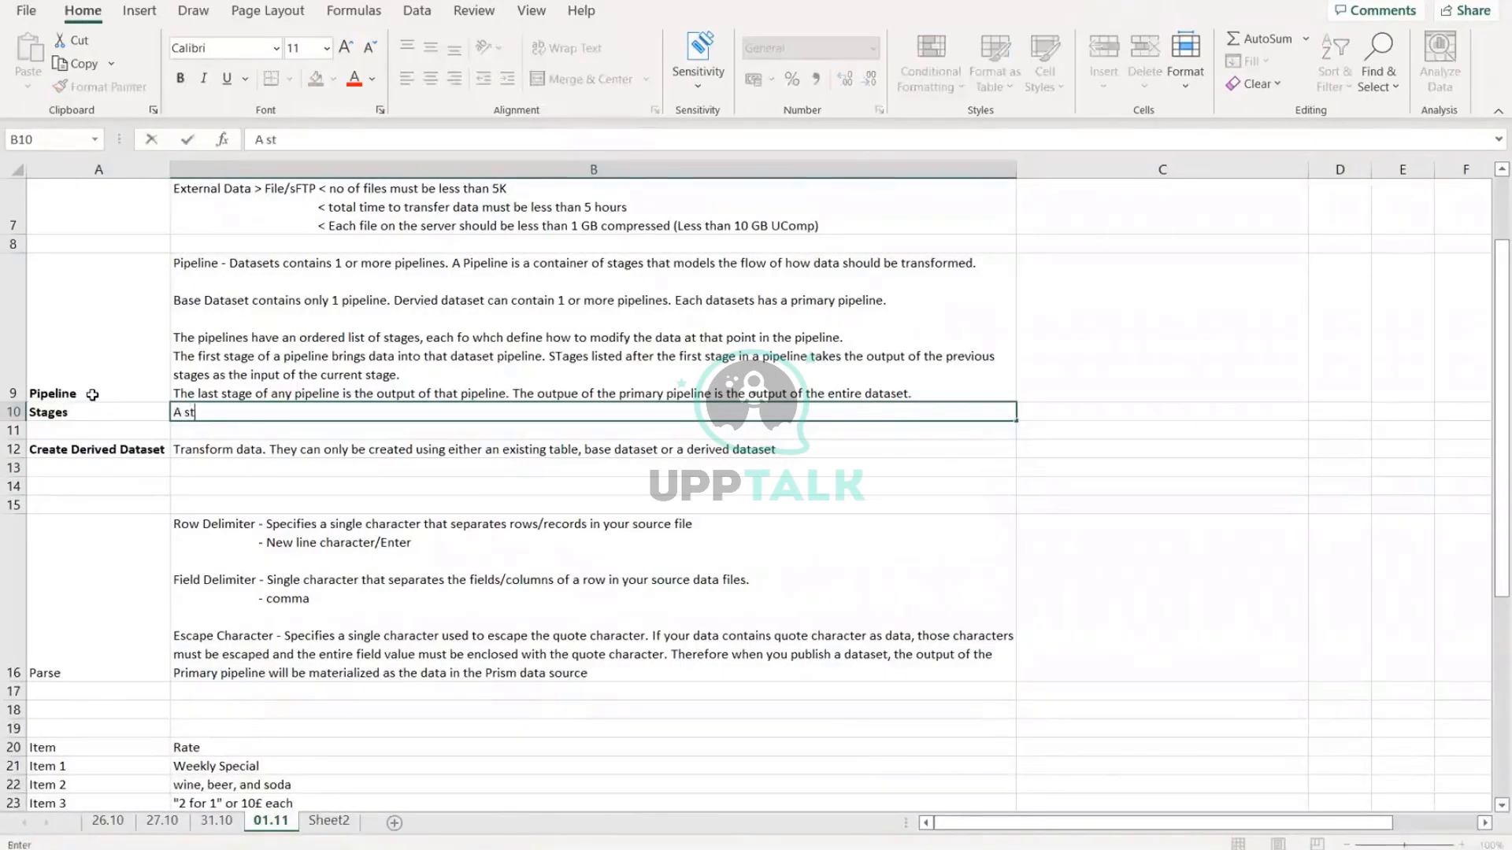
type("ag")
key("BackSpace")
type("age is a p")
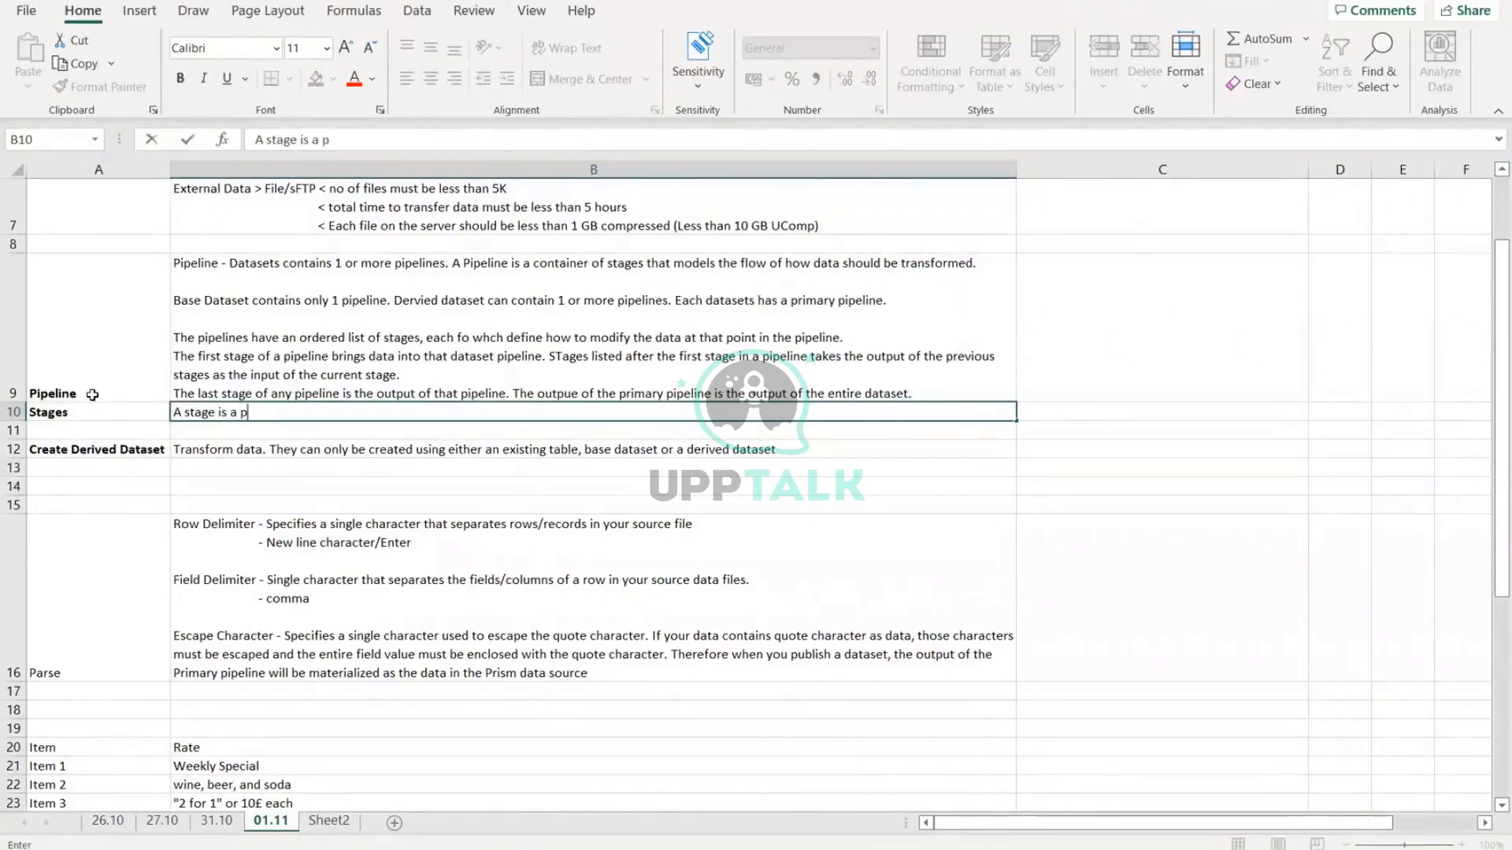
type("ipeline obje")
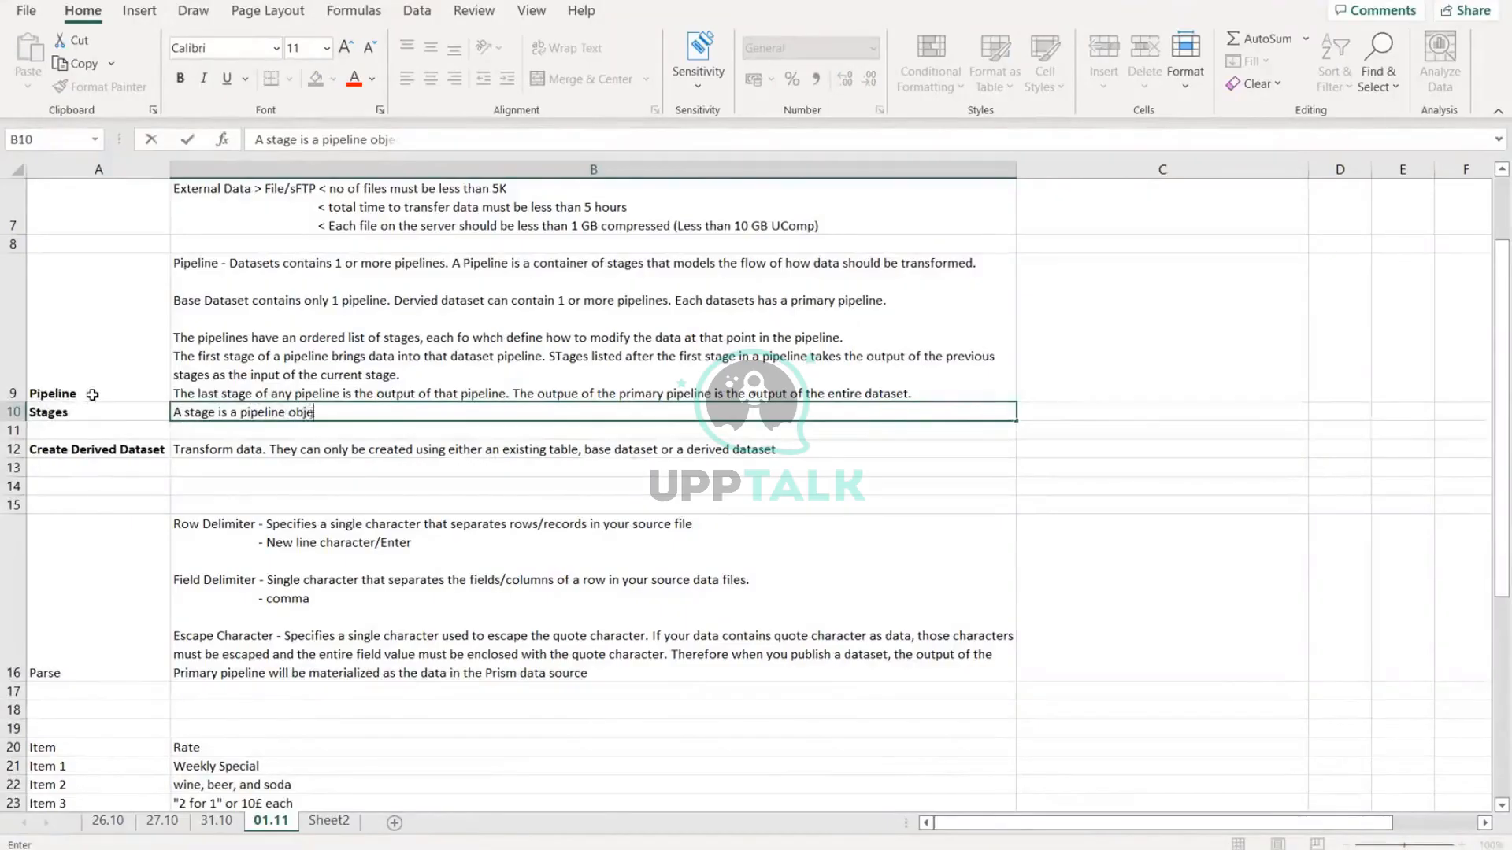
type("ct that take")
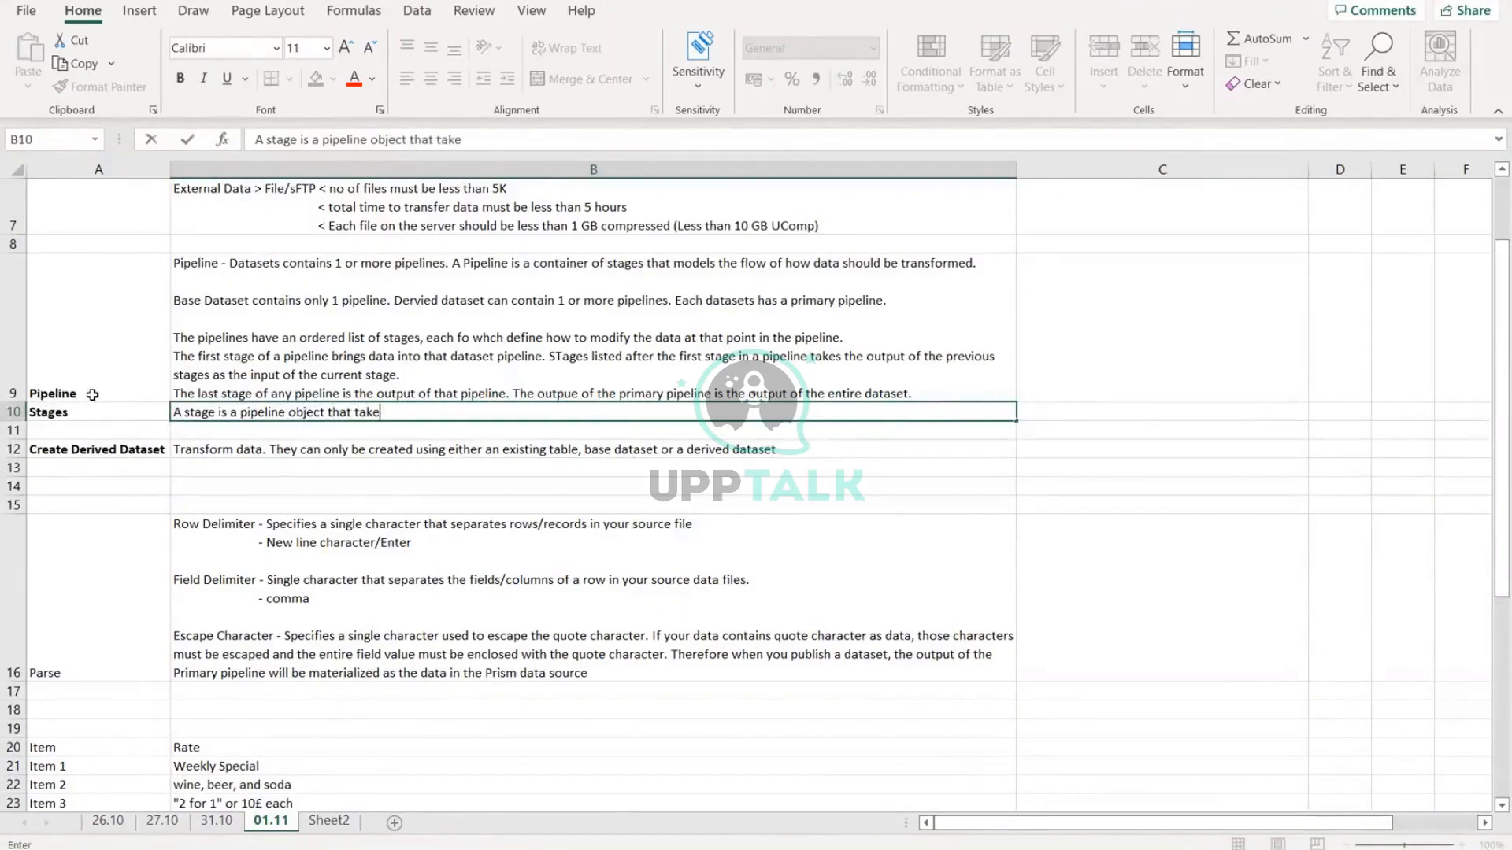
type("s in data, transforms")
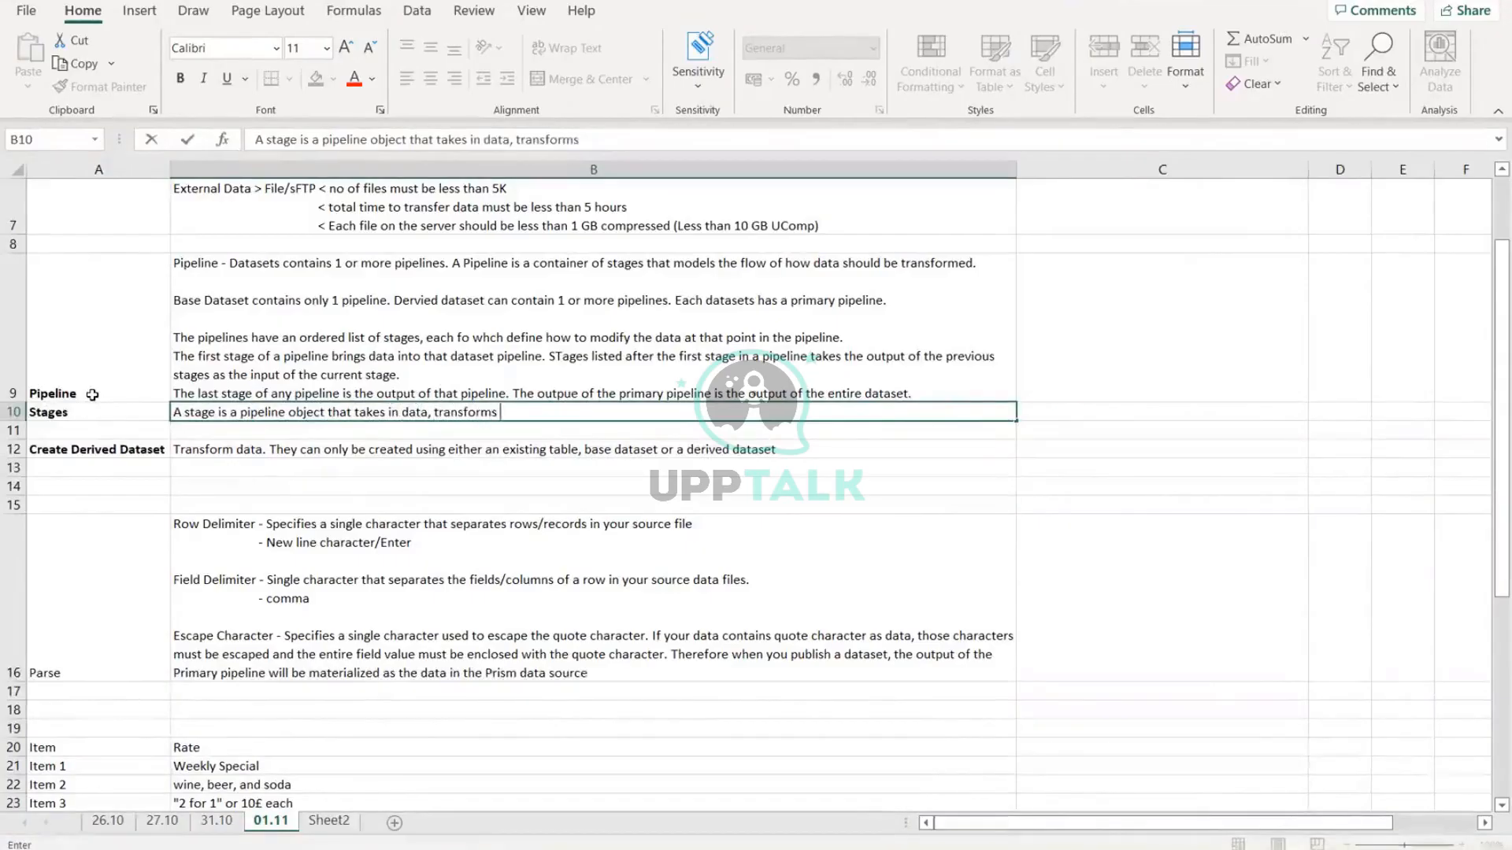
type(" it is some way and ")
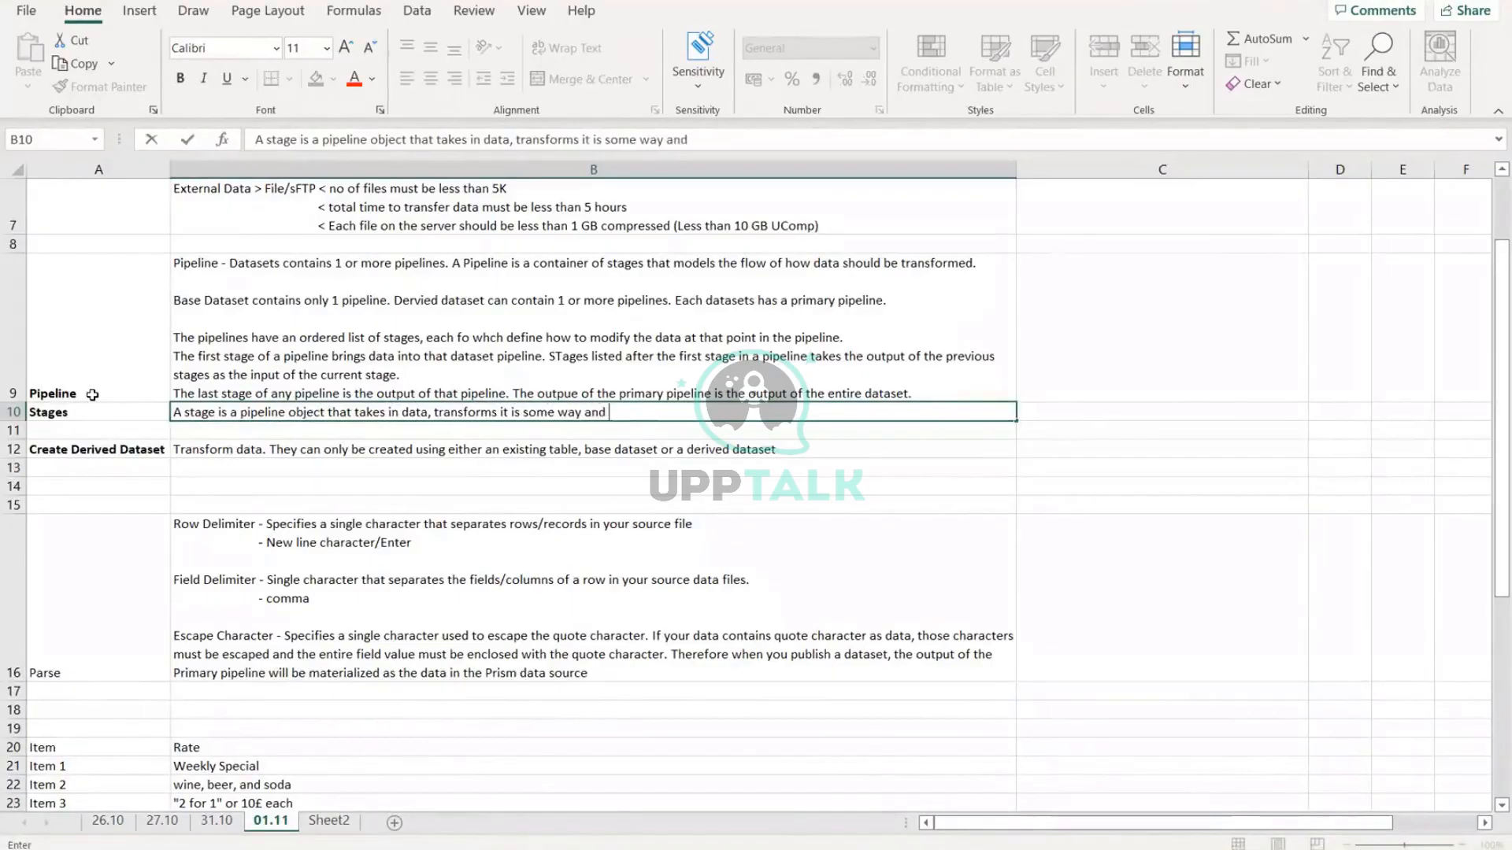
type("outputs m")
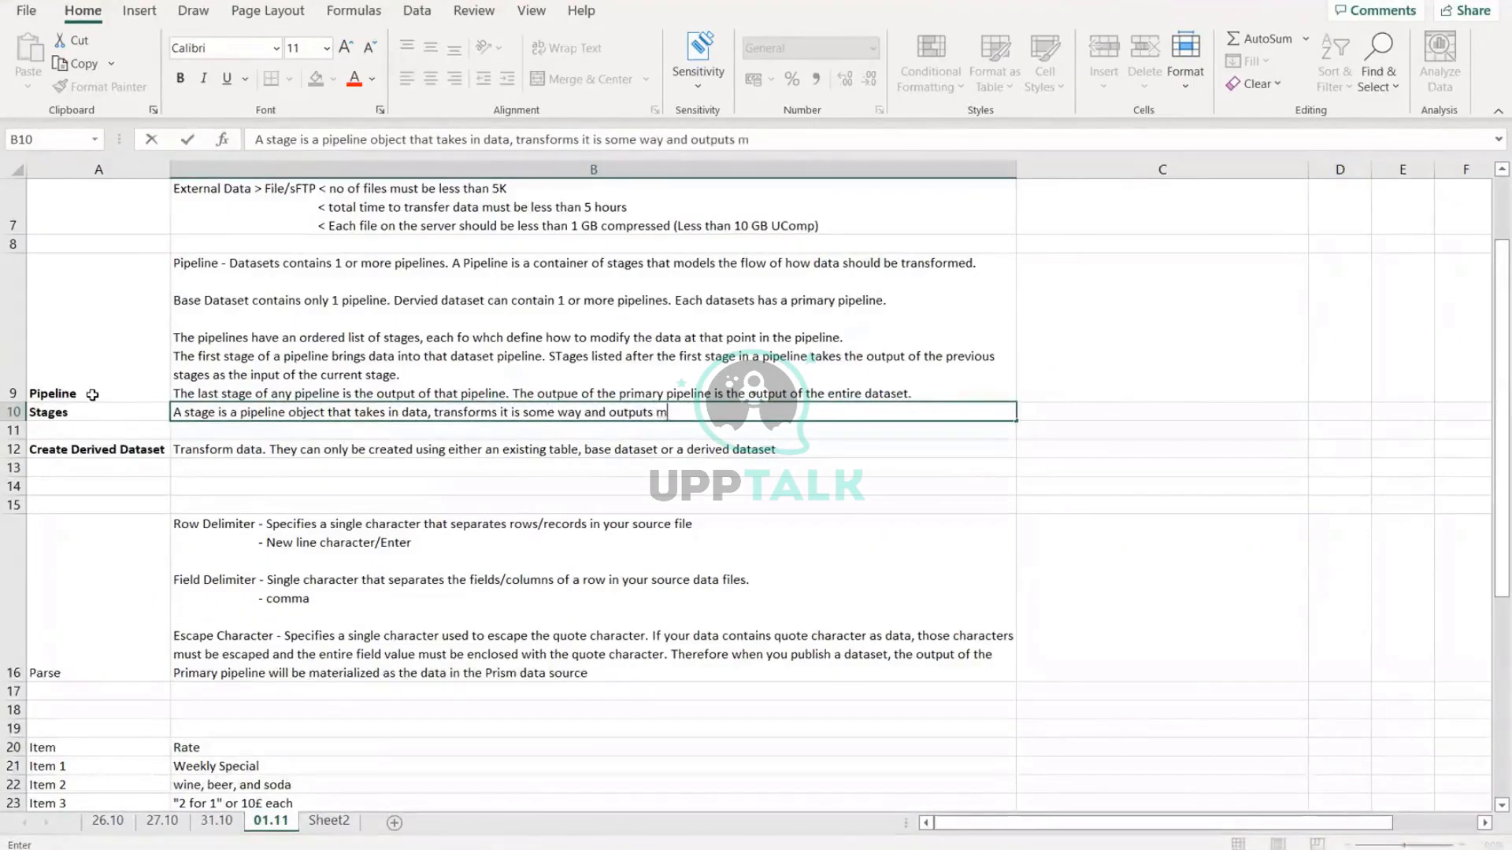
type("odified data.")
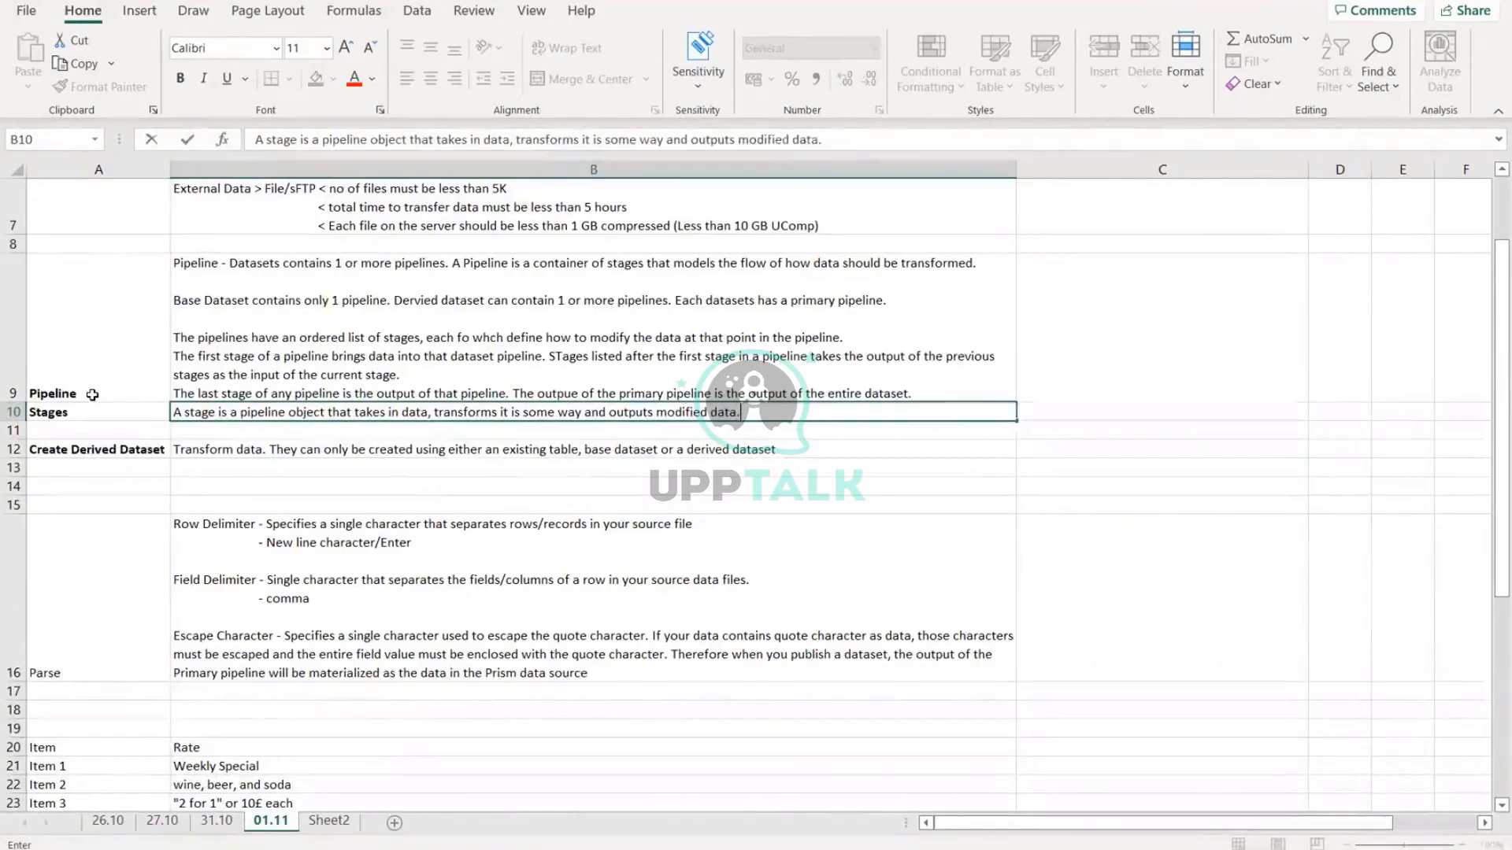
key("Return")
Step: Examine the derived data pipeline diagram in rows 51 to 53, going through Stage 1 and its input D1
scroll(1110, 497, "down", 5)
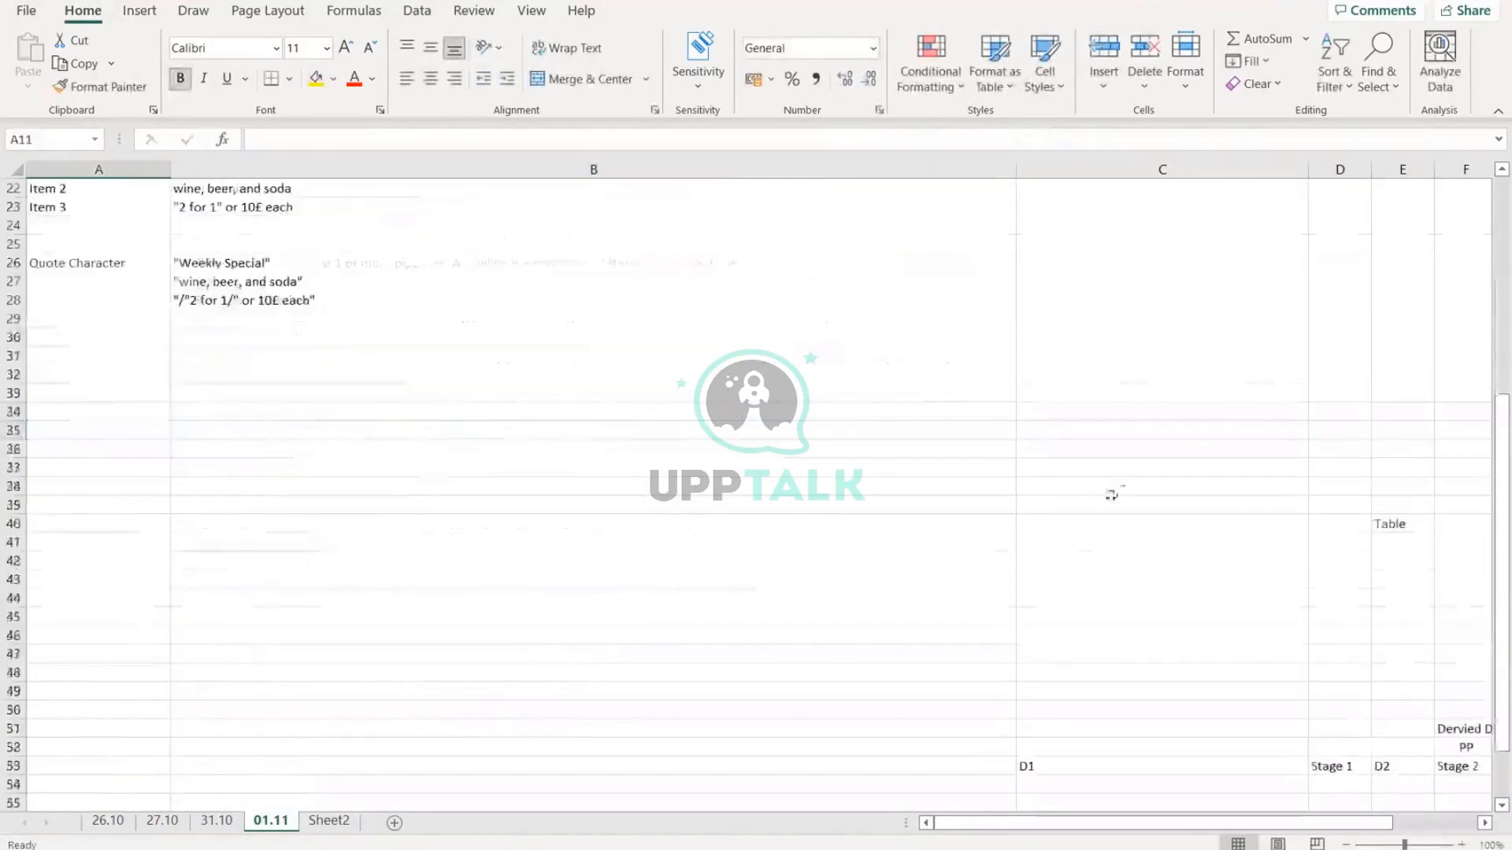
left_click(1417, 748)
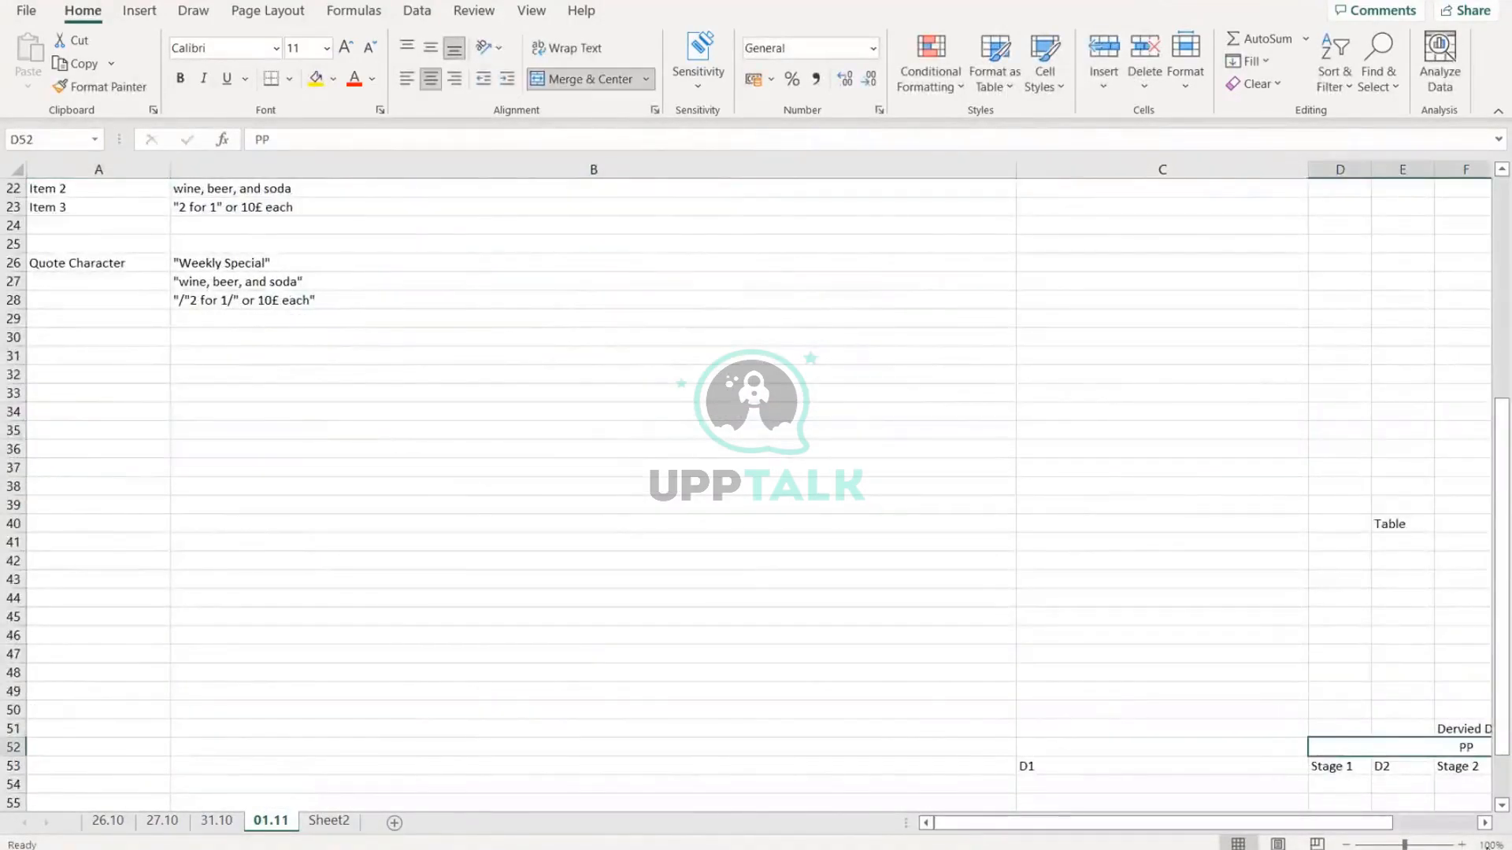
key("Right")
key("Right")
key("Right")
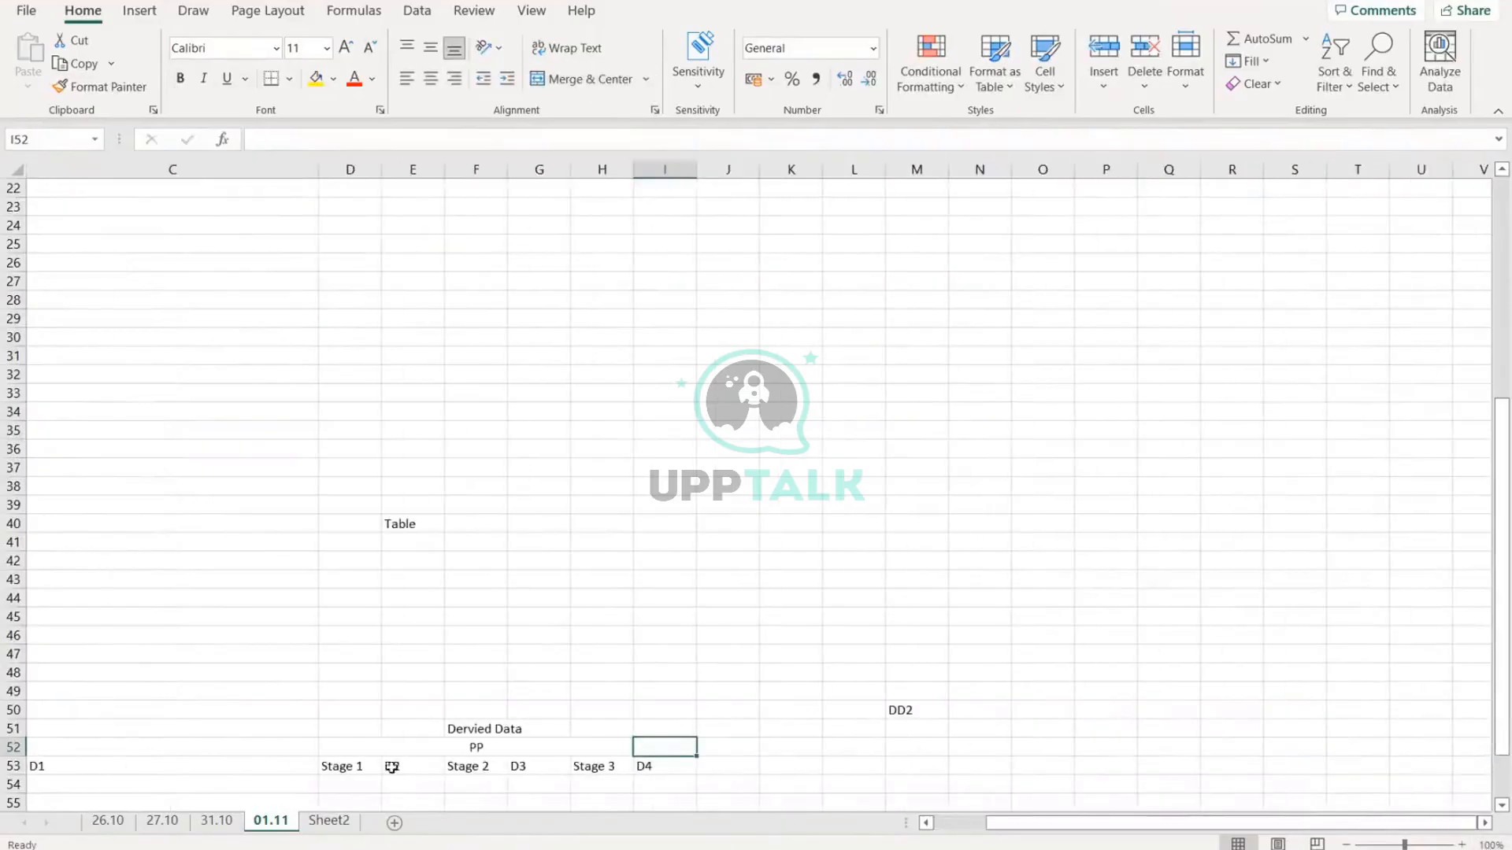
left_click(364, 768)
left_click(169, 763)
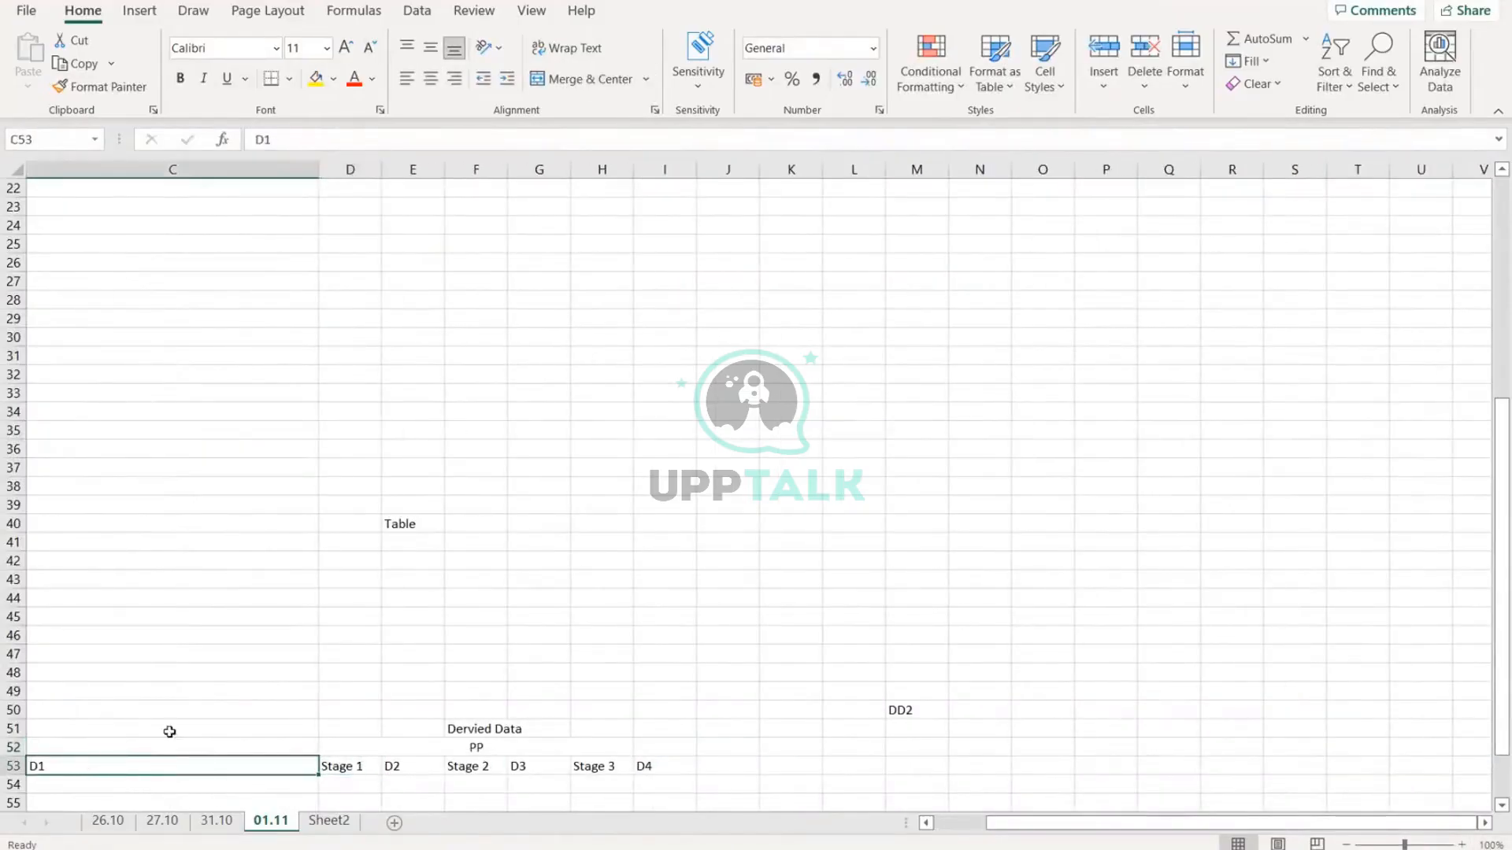
Step: Trace the row 53 pipeline diagram from Stage 1 through D2 and Stage 2 to D3
left_click(360, 767)
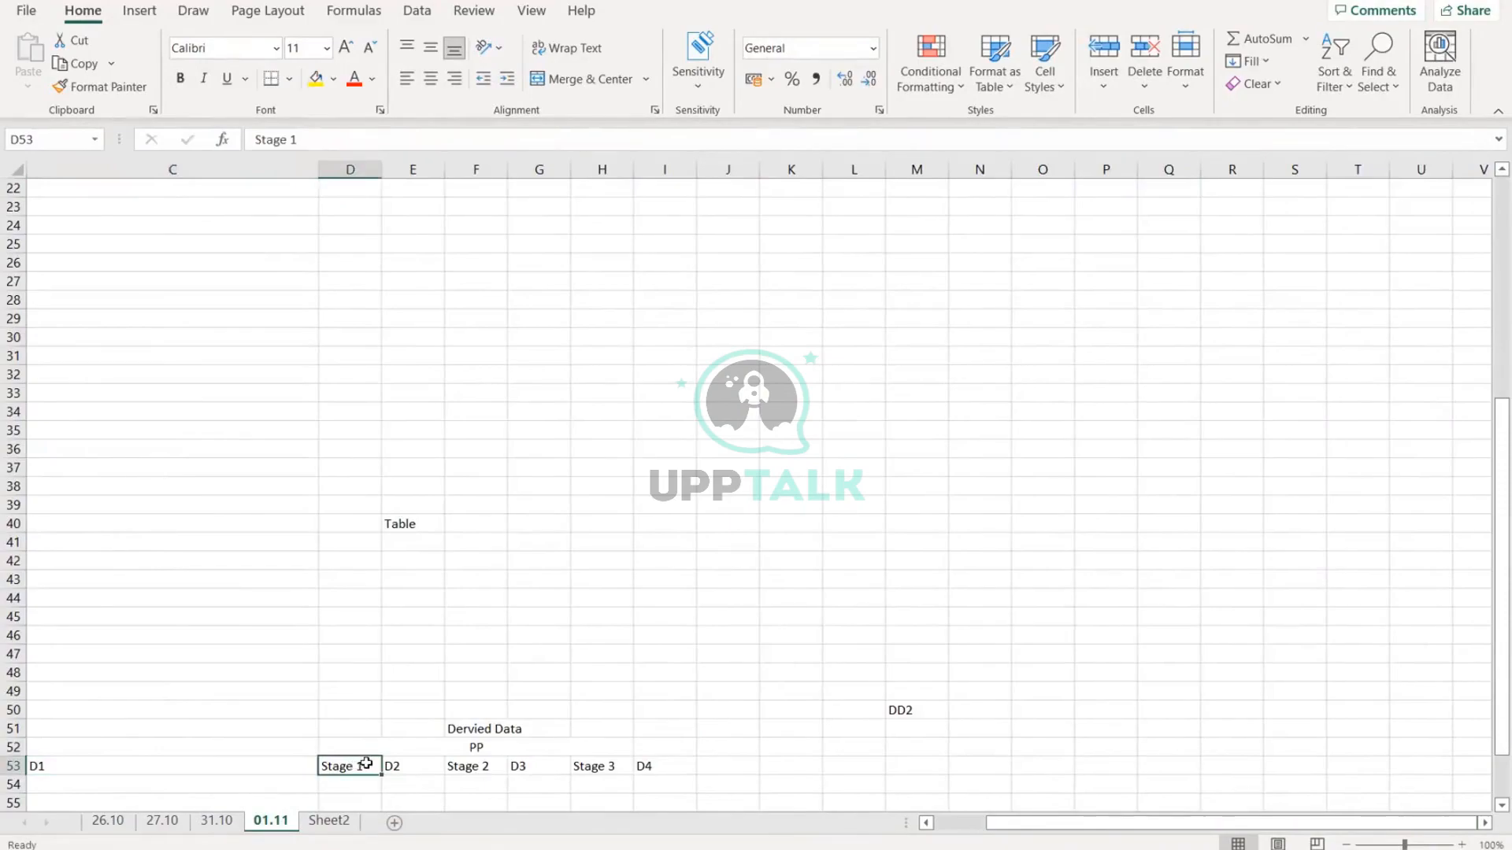
left_click(418, 765)
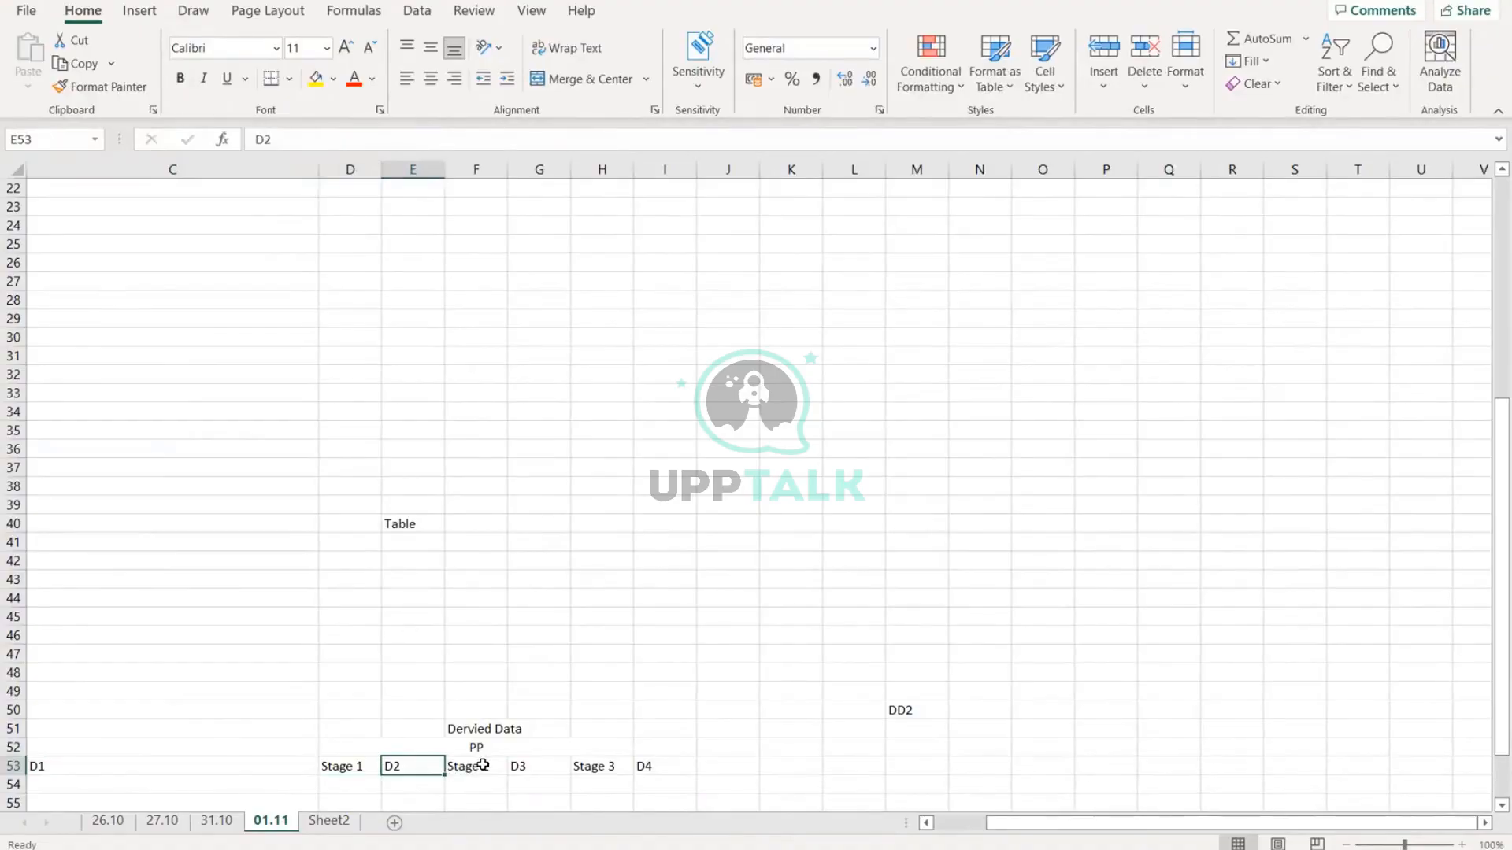
left_click(482, 765)
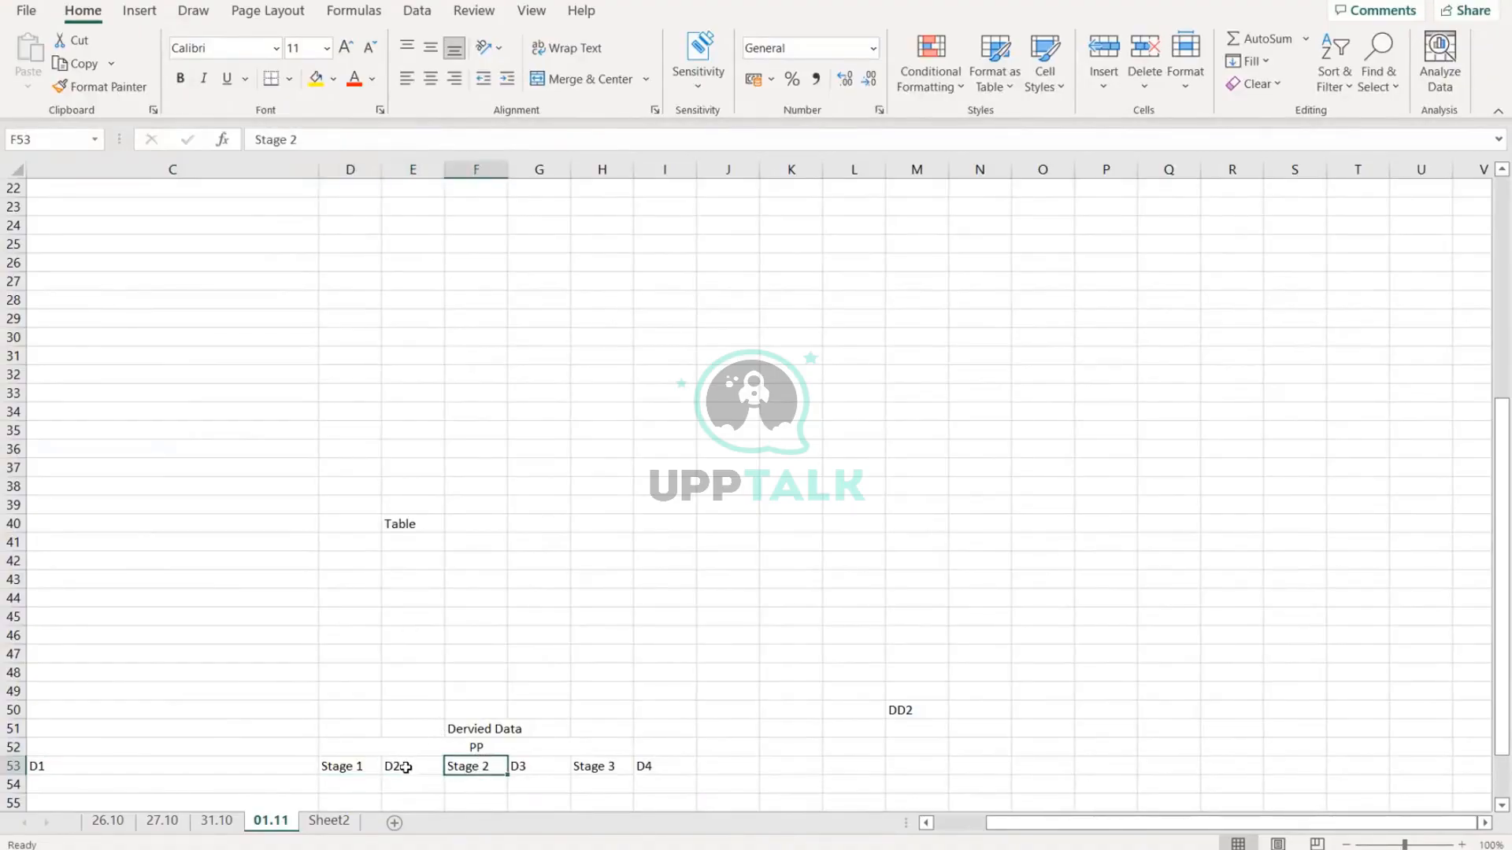
left_click(344, 766)
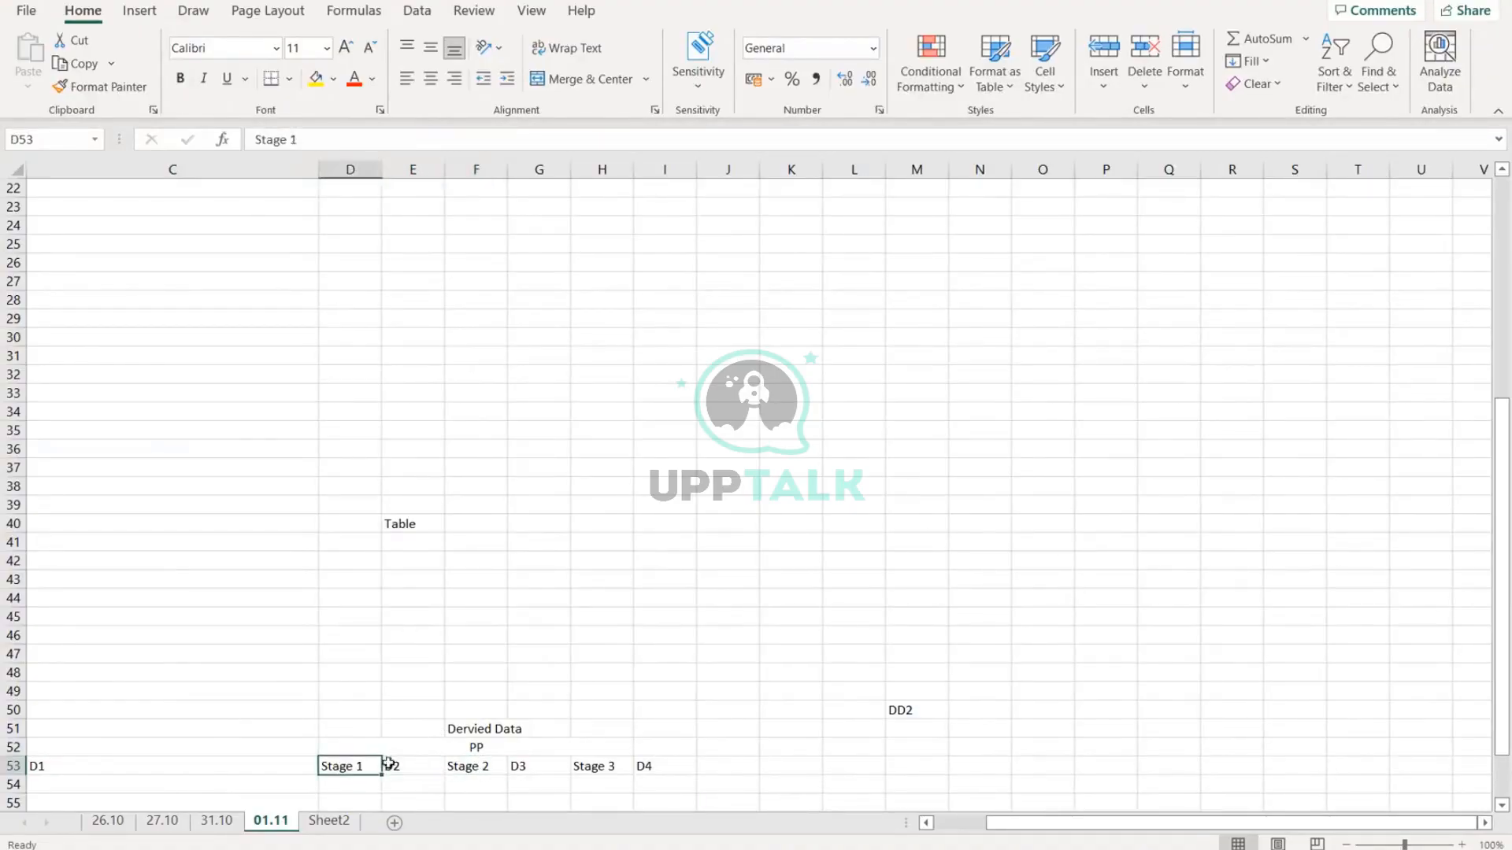
left_click(485, 766)
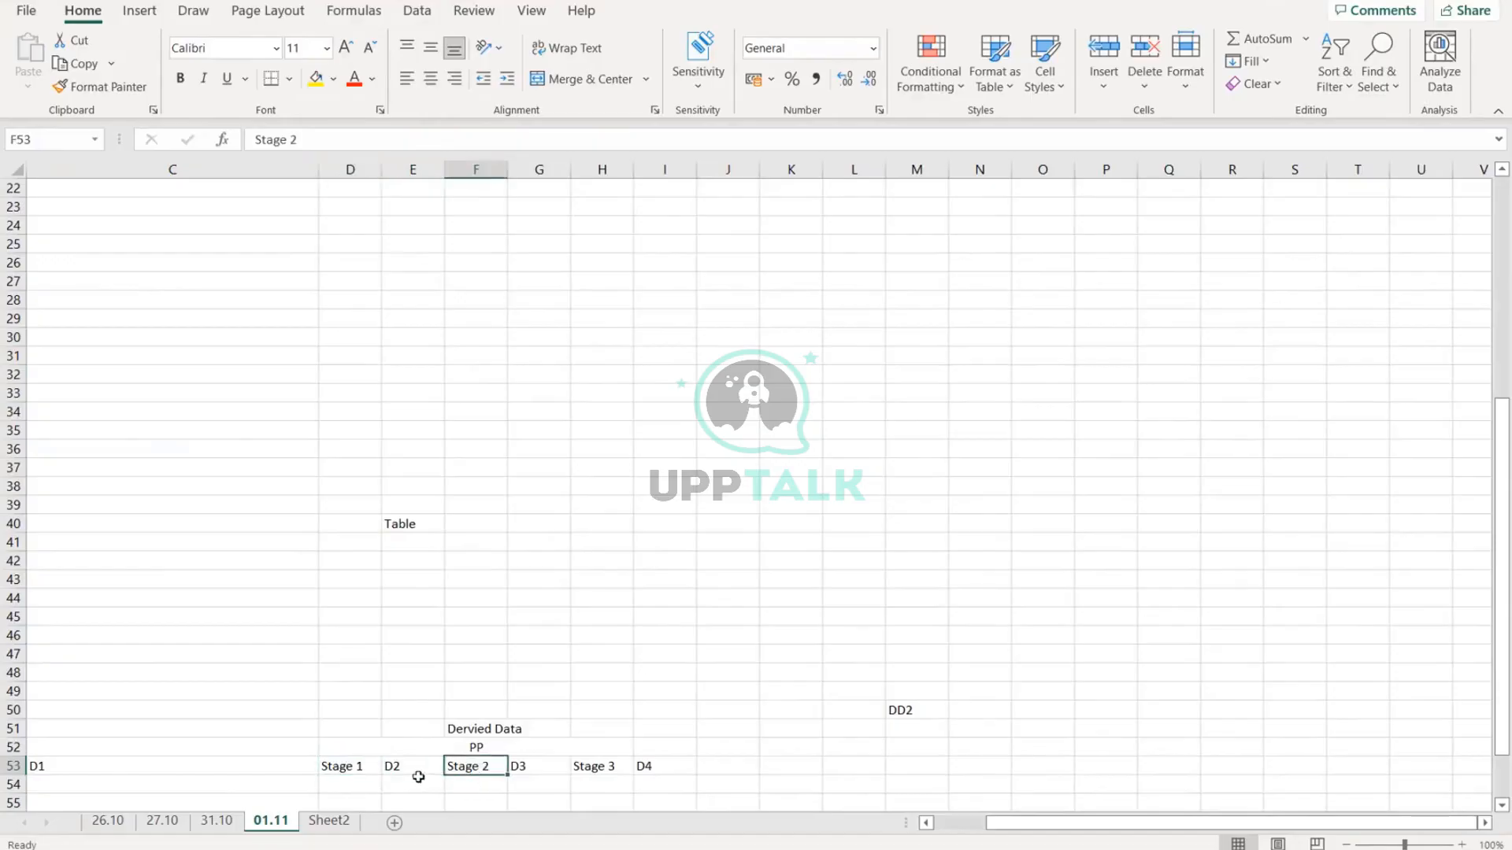
left_click(520, 766)
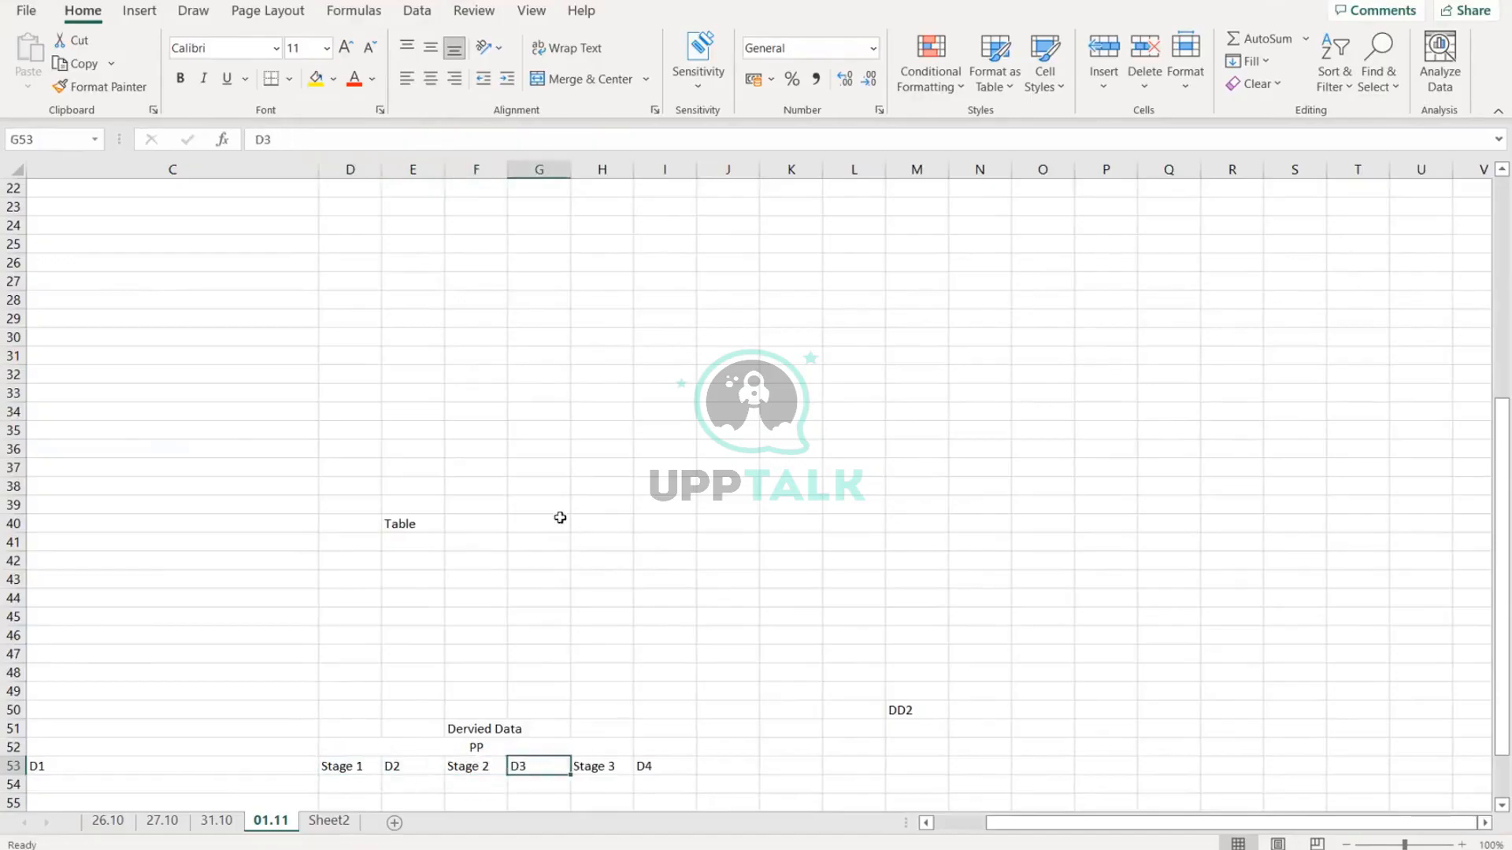
Step: Add a second line to the Stages description in B10: "A Stage performs a single computational function,"
scroll(550, 510, "up", 1)
scroll(294, 364, "up", 3)
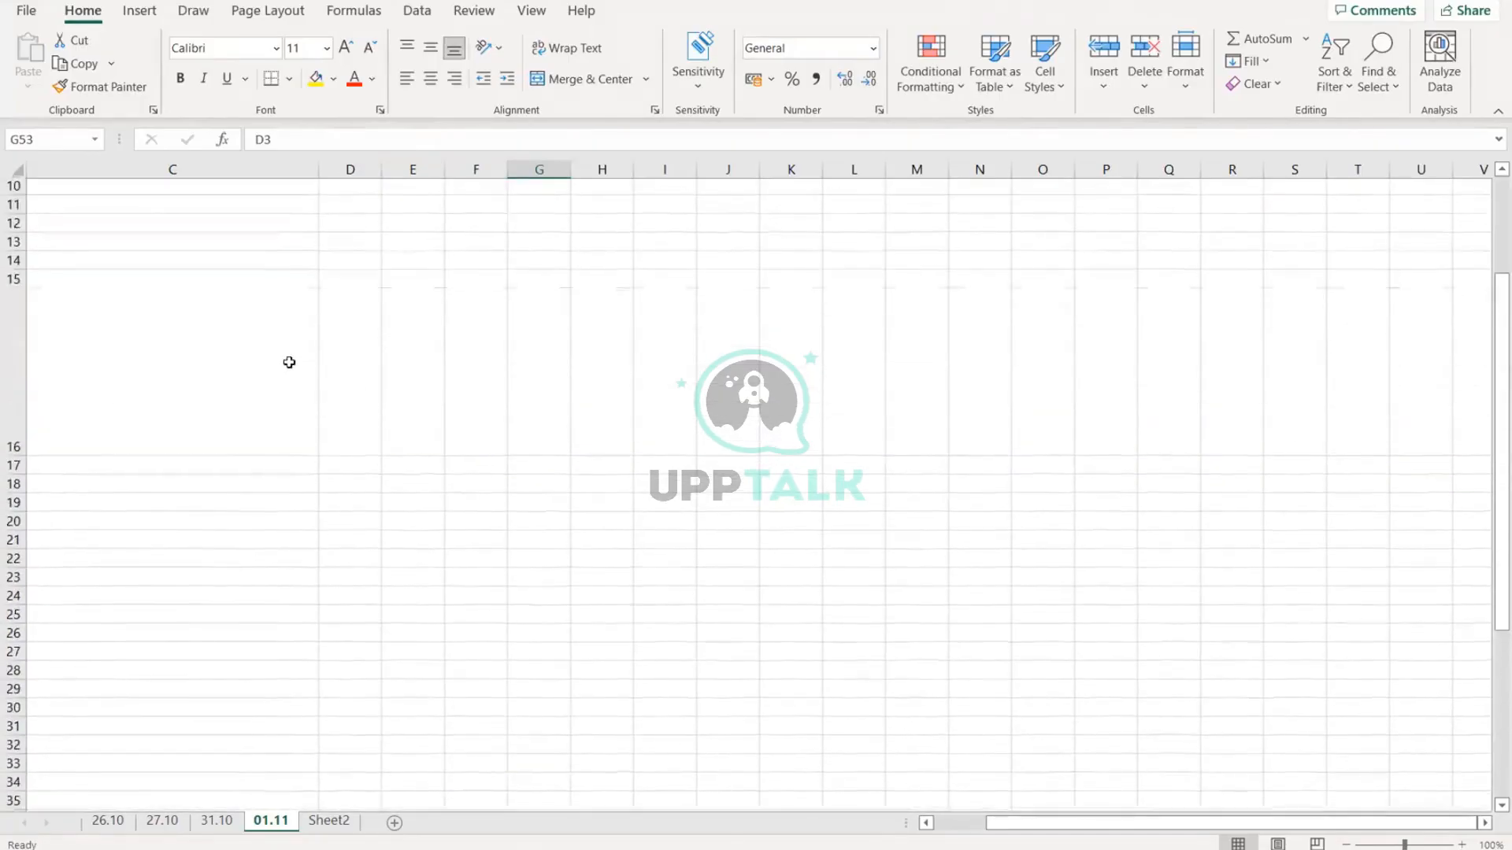
left_click(287, 369)
key("Left")
key("Left")
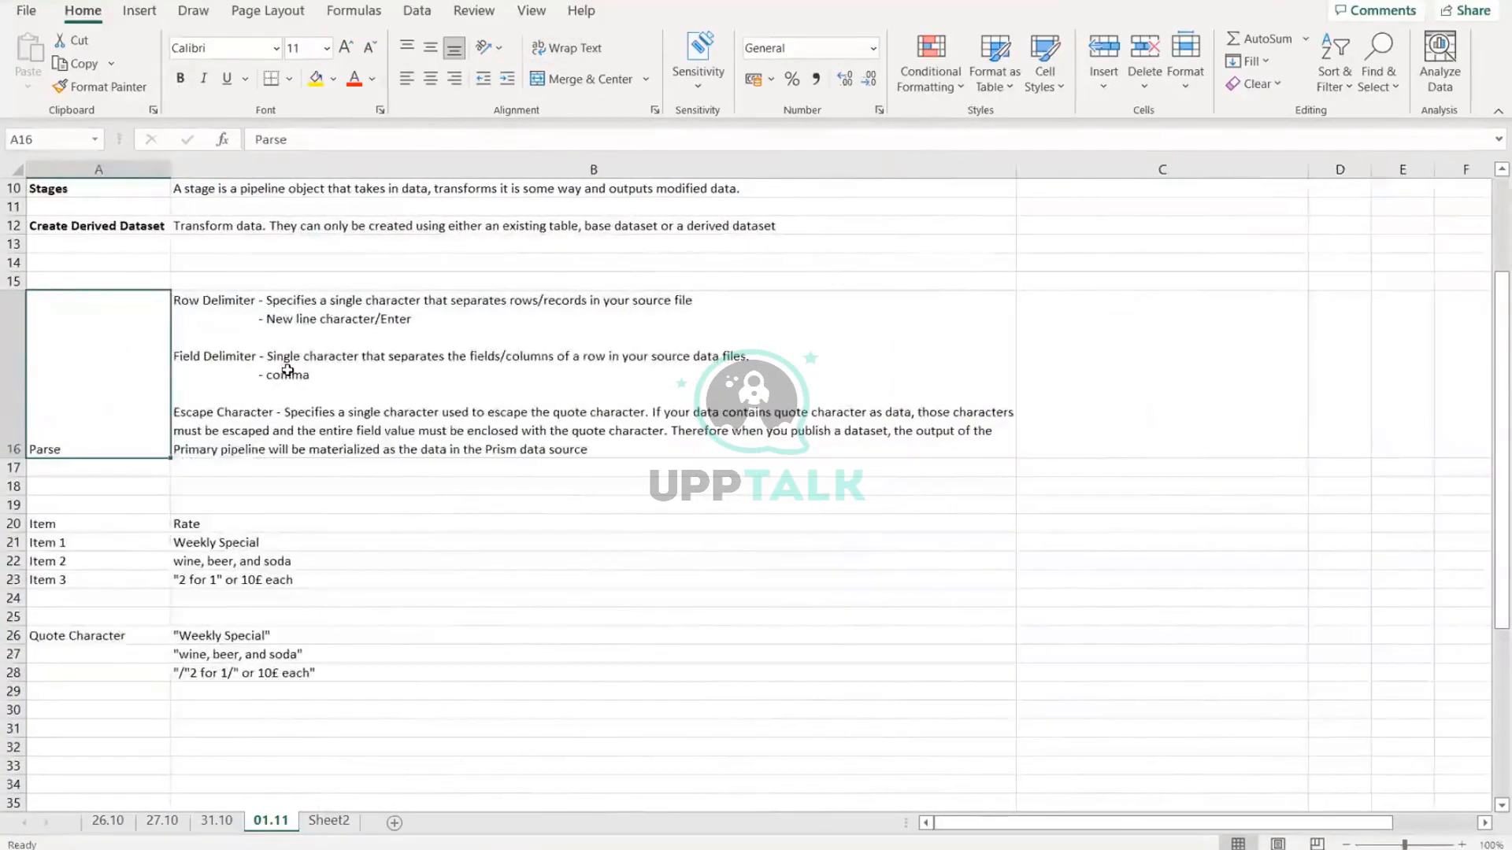
left_click(709, 192)
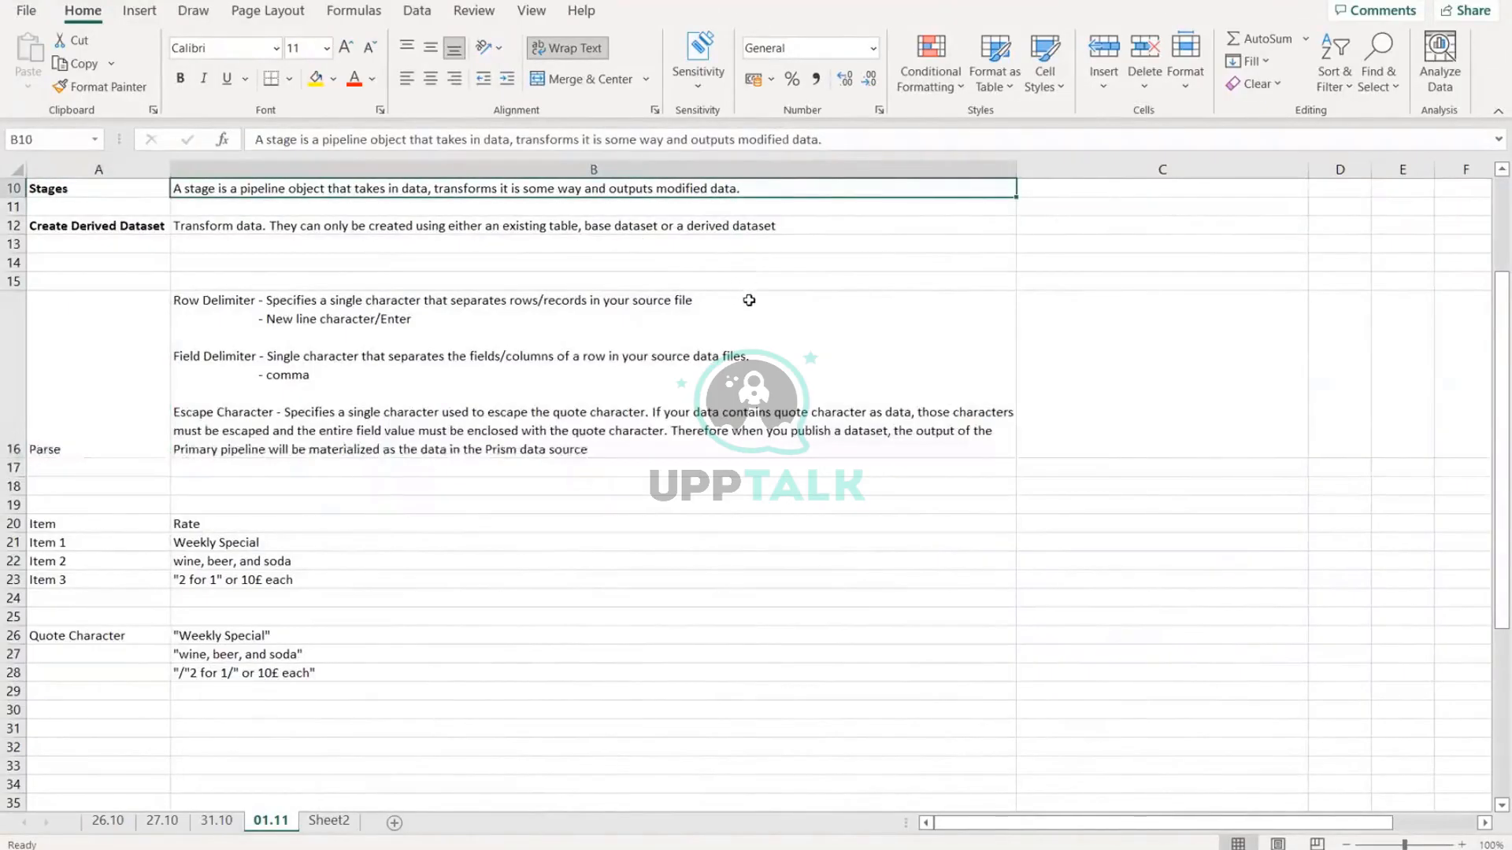
double_click(776, 188)
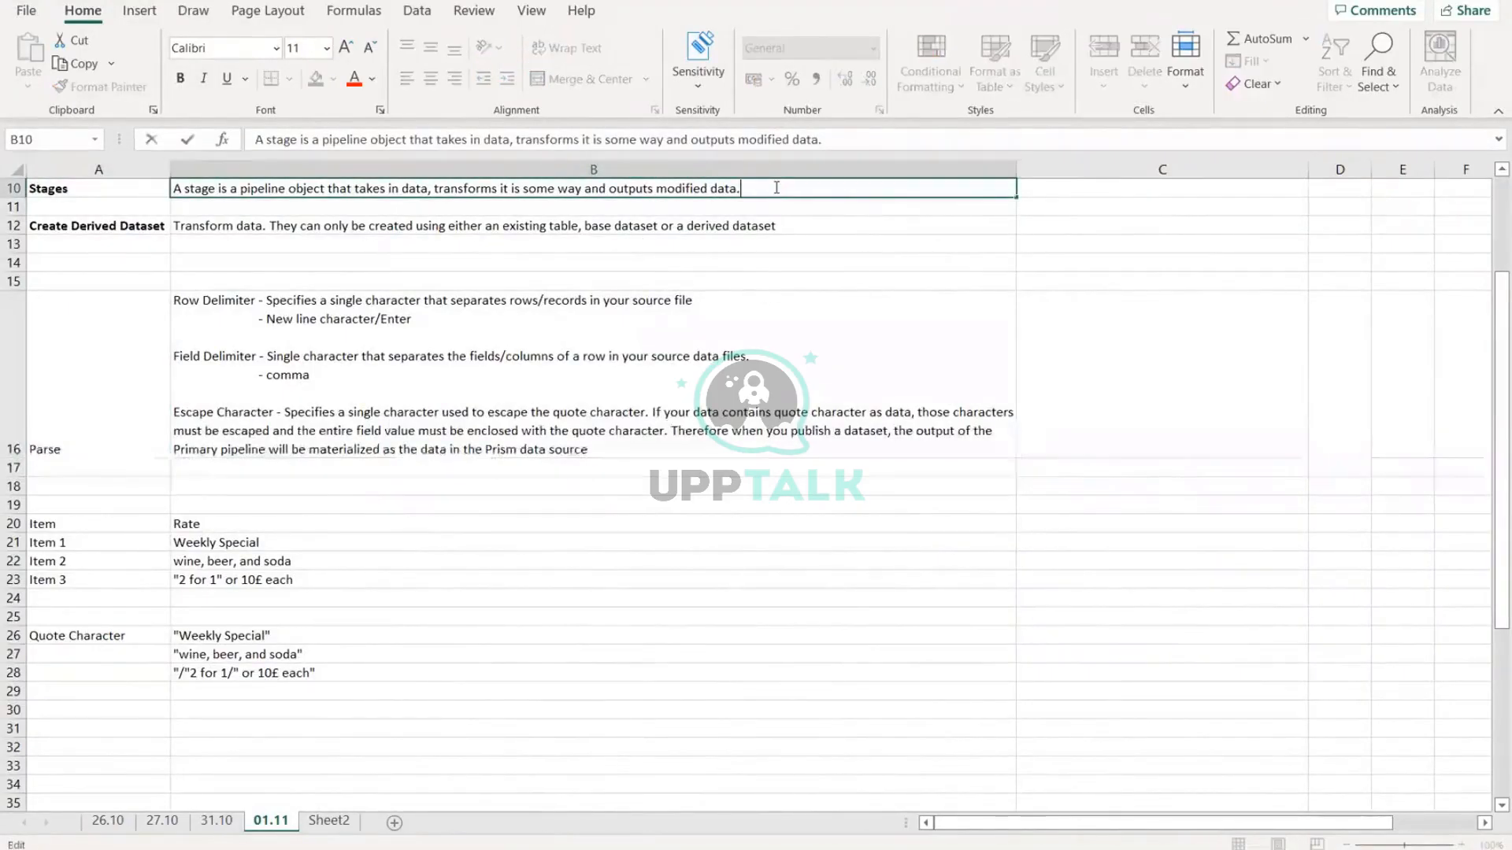
key("alt+Return")
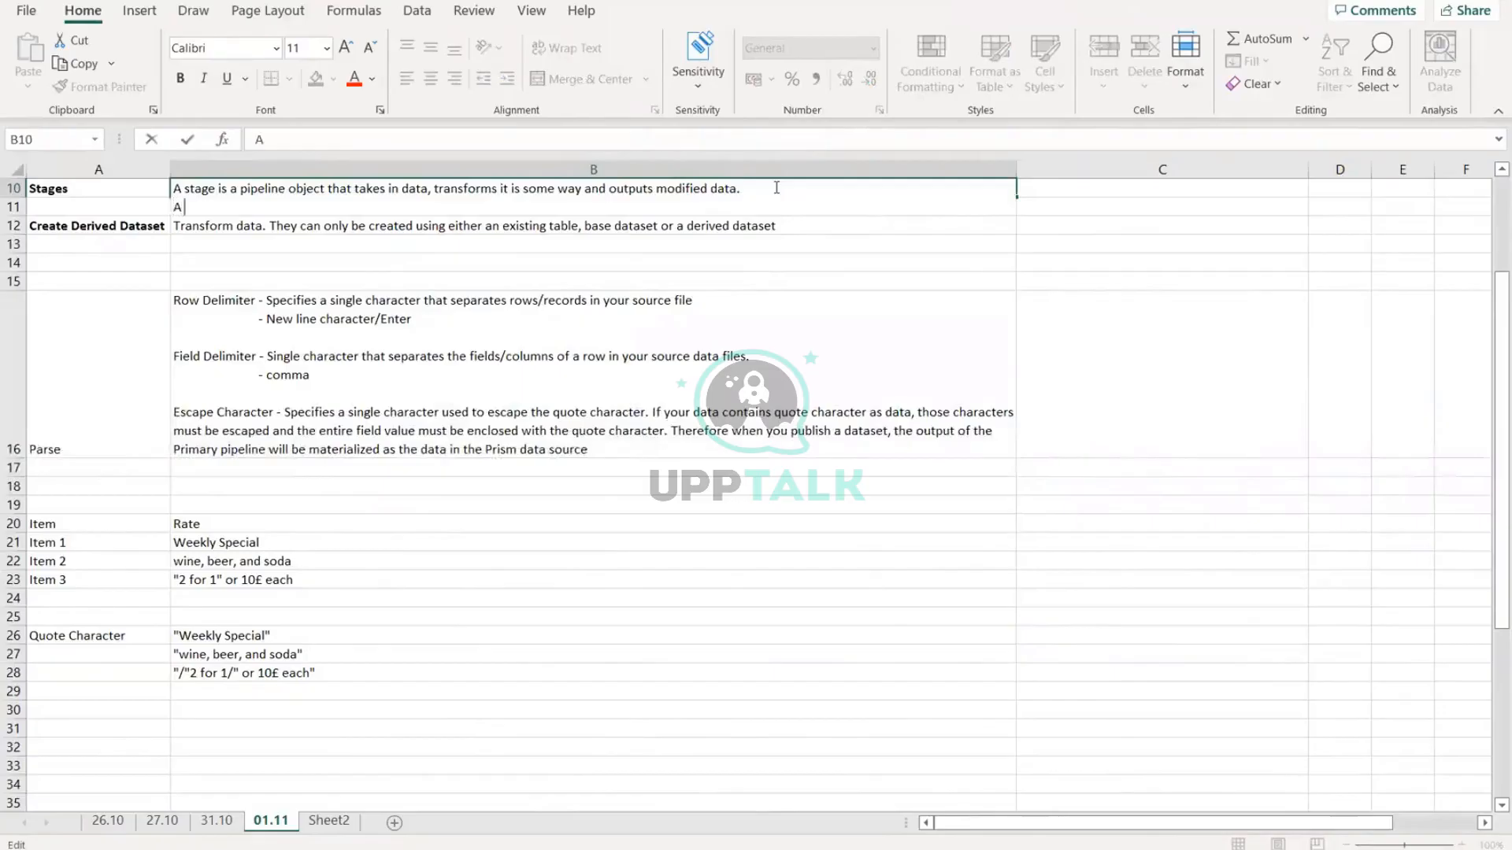
type("A Stage performs")
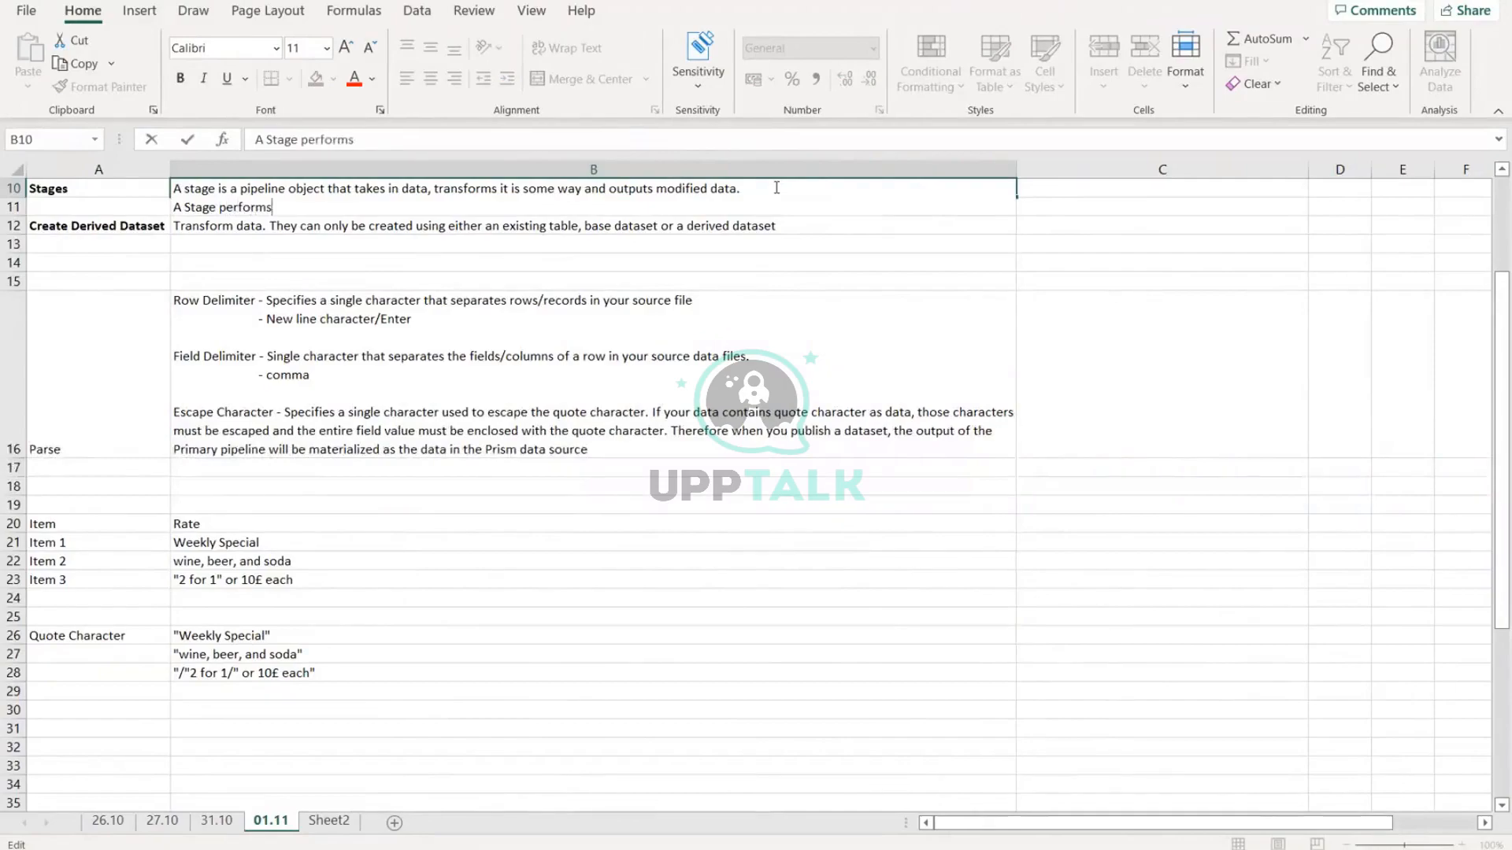
type(" a single computat")
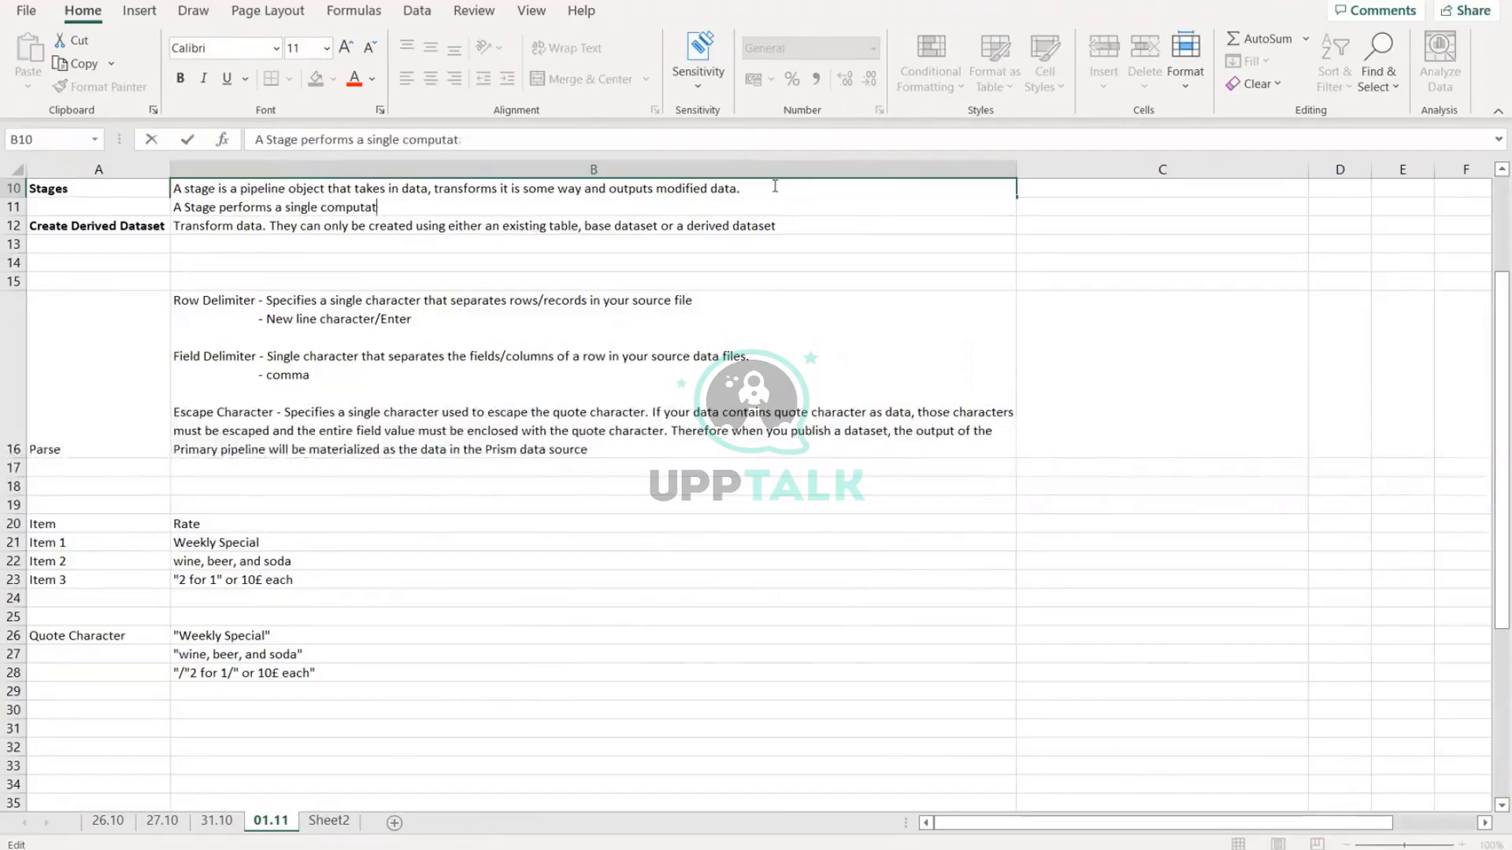
type("oinional fun")
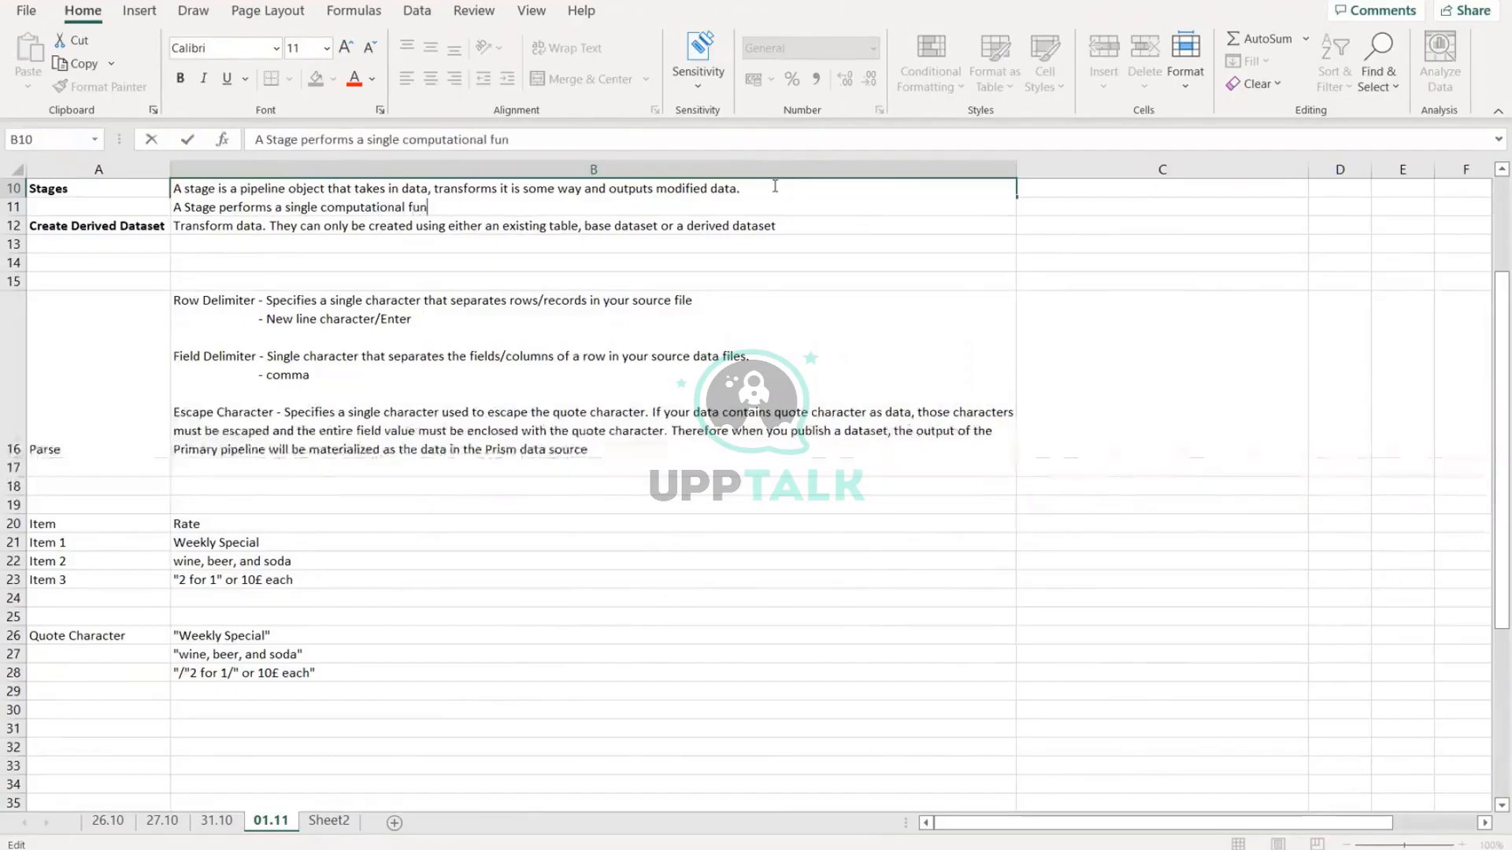
type("ction,")
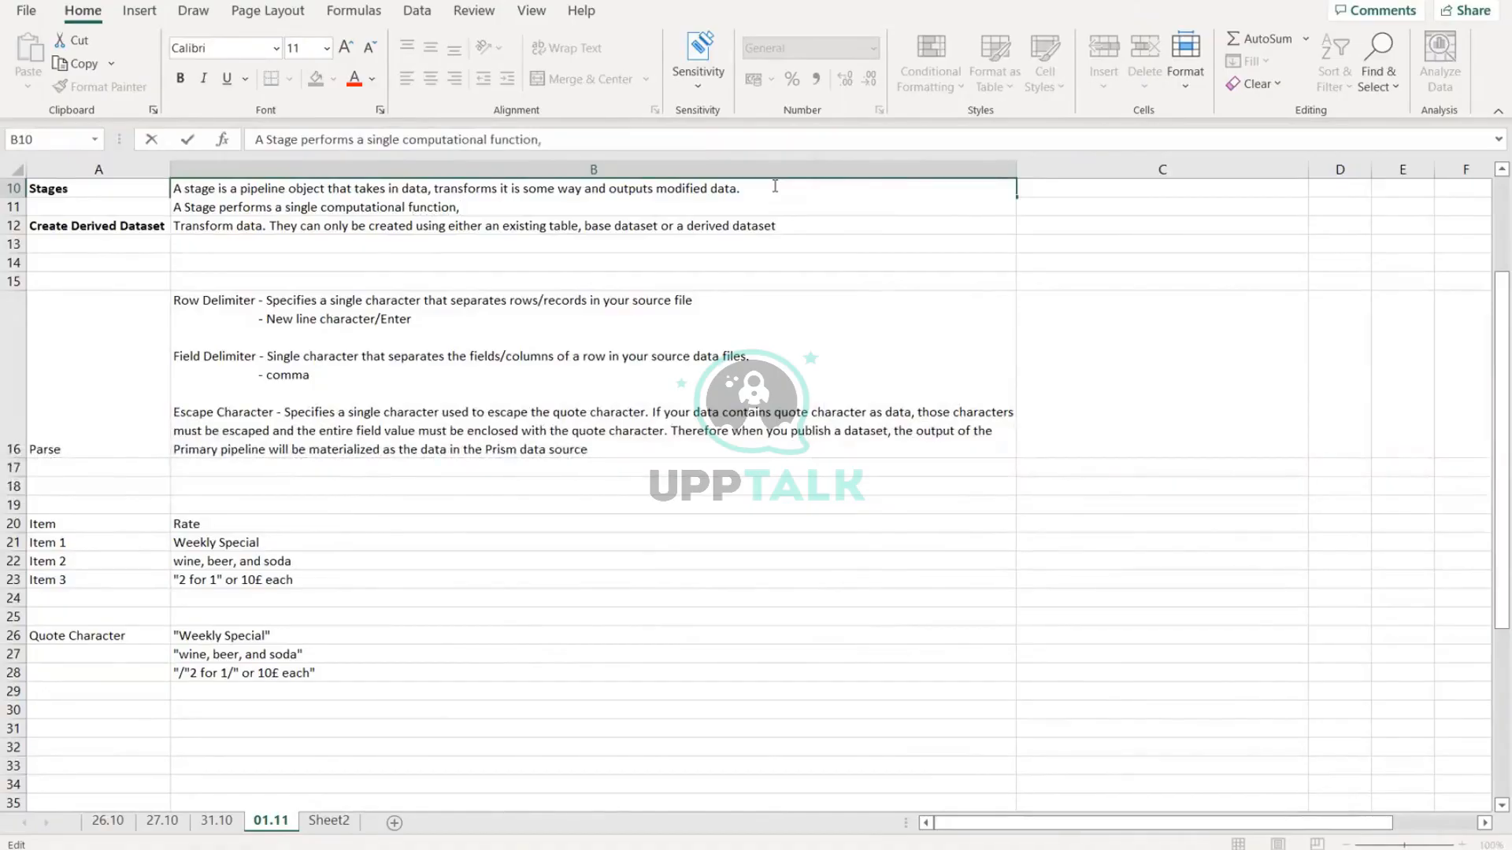
key("Return")
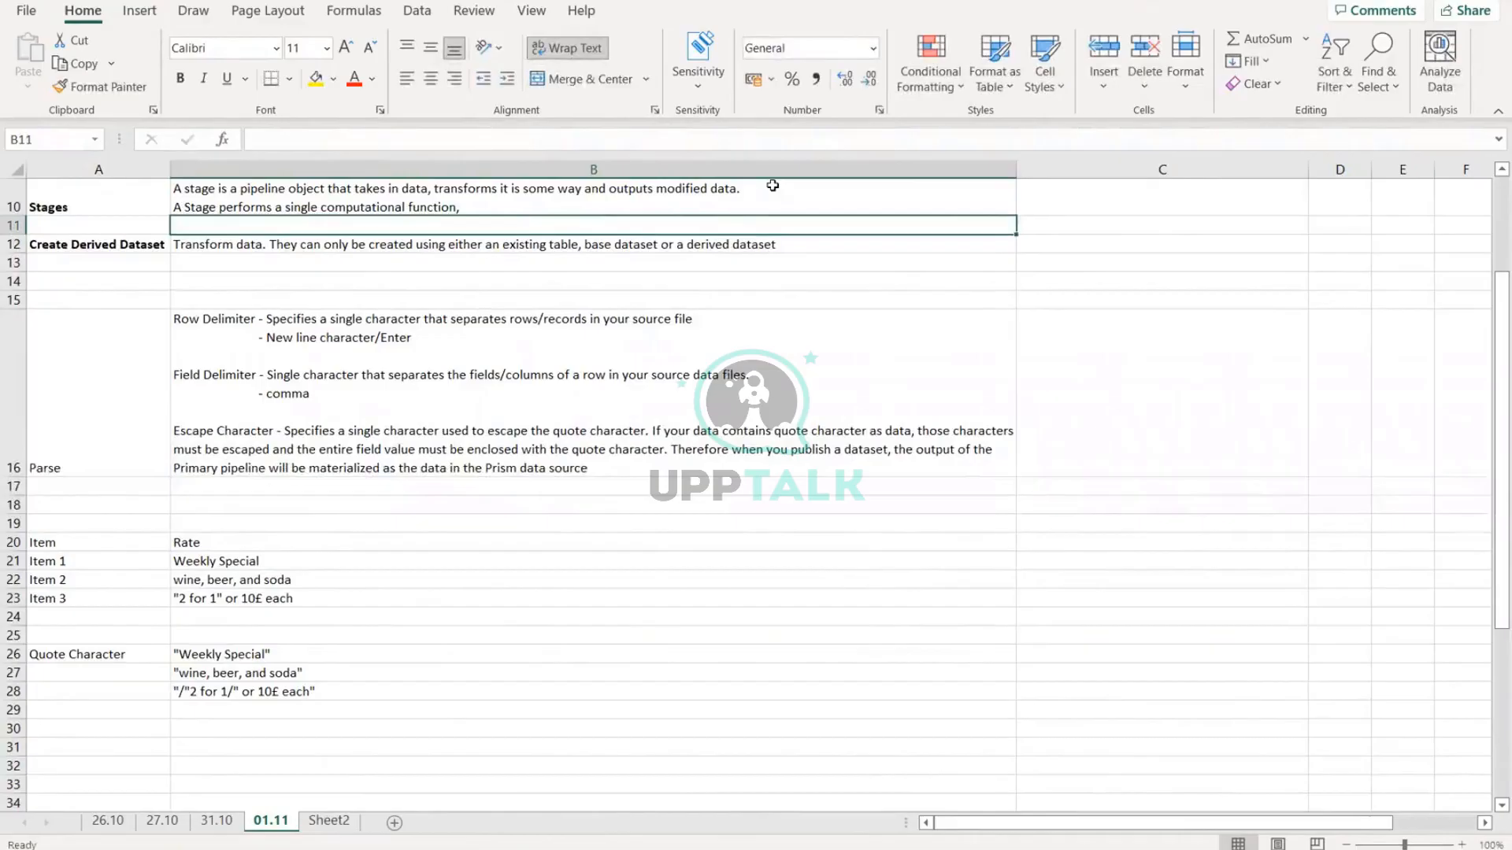
Step: Below a blank line in the B10 Stages description, add "Import" and "Parse" on separate lines, checking the stage name in Workday
key("alt+Tab")
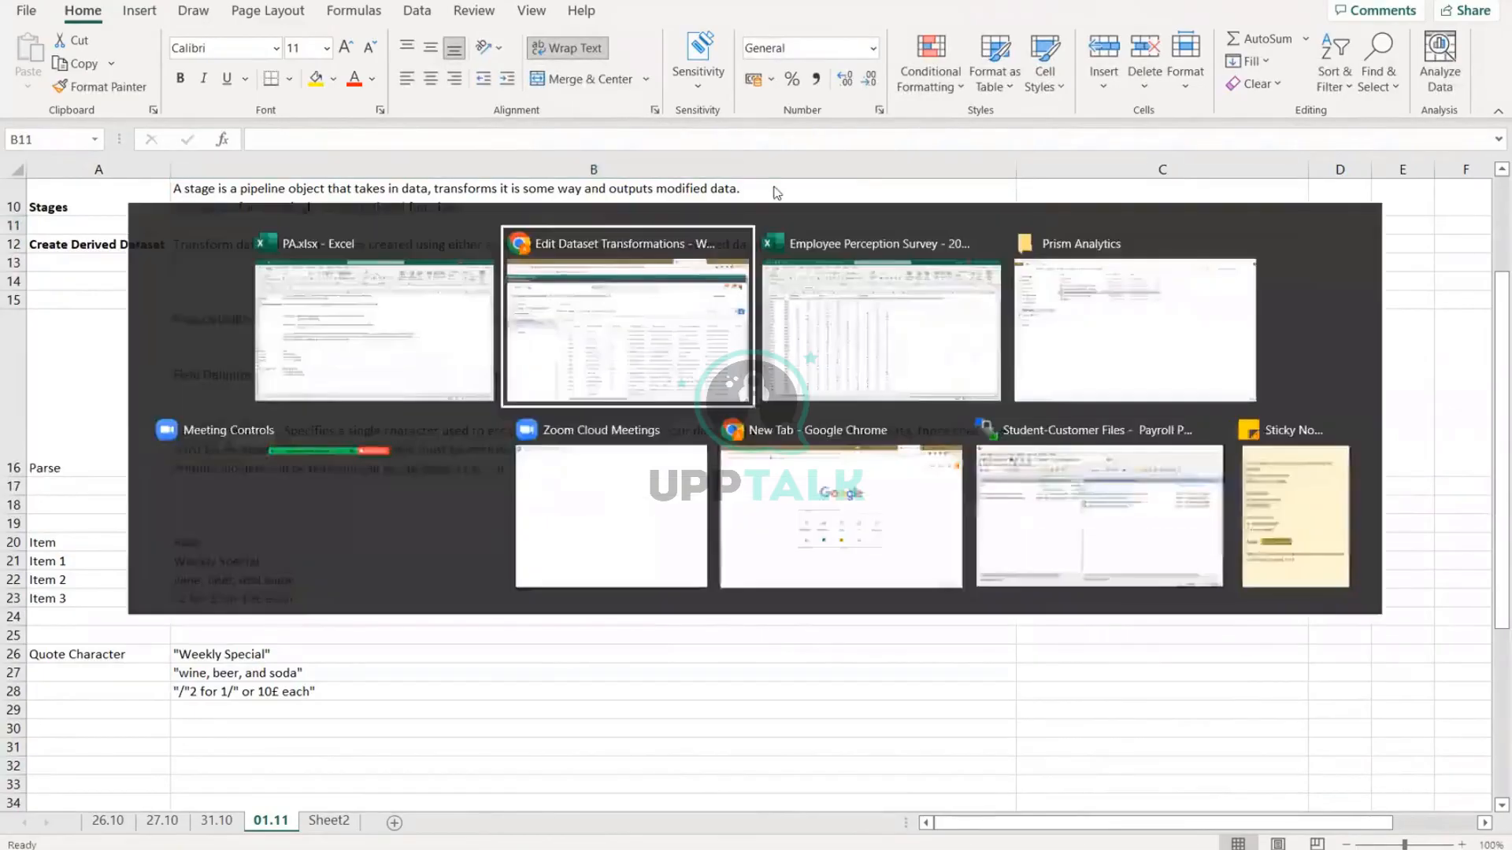
key("alt+Tab")
left_click(654, 209)
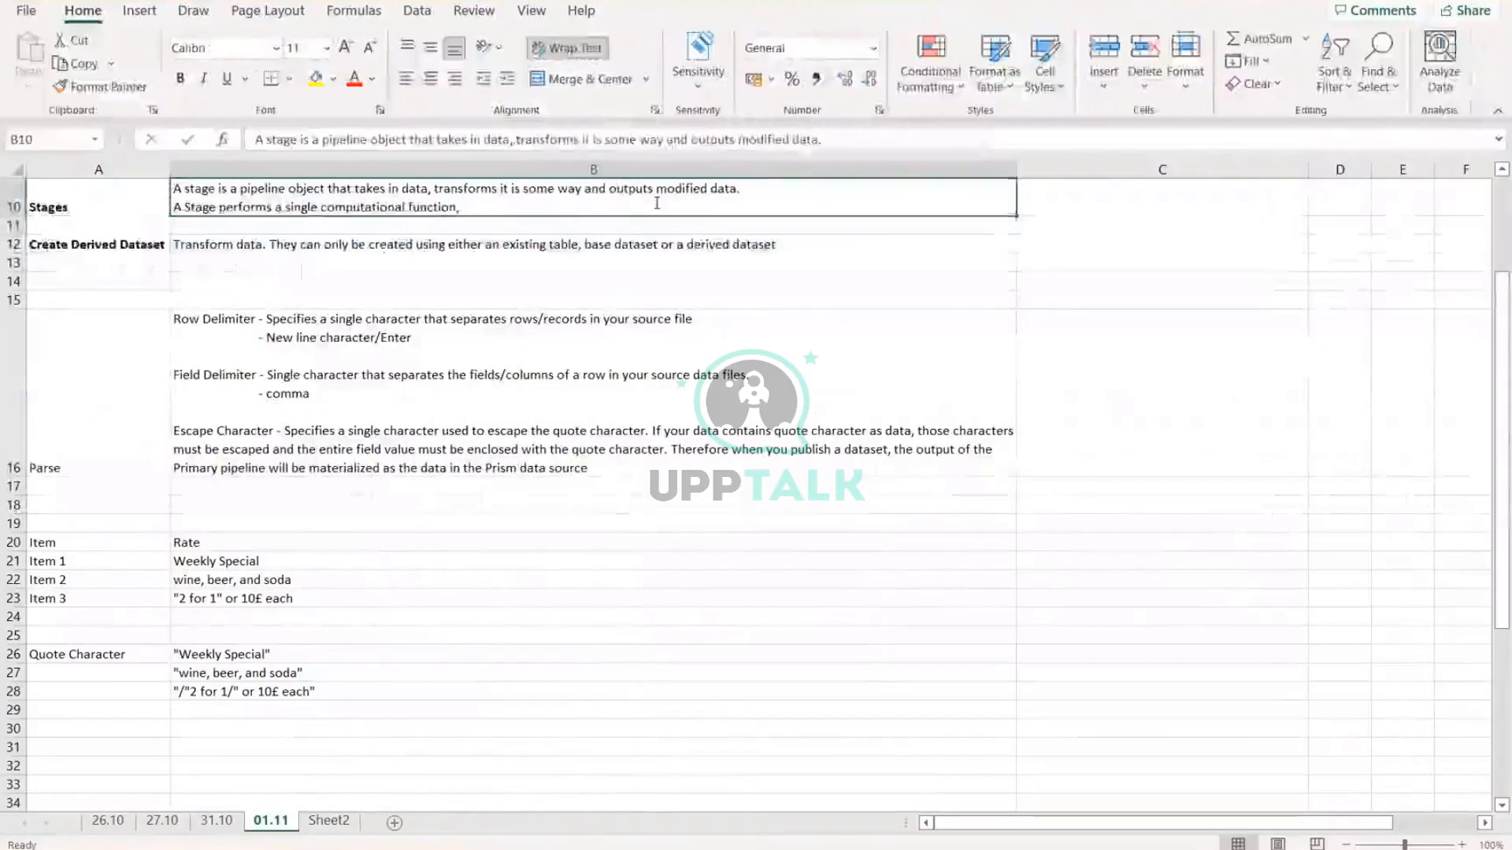
double_click(656, 206)
key("alt+Return")
type("I")
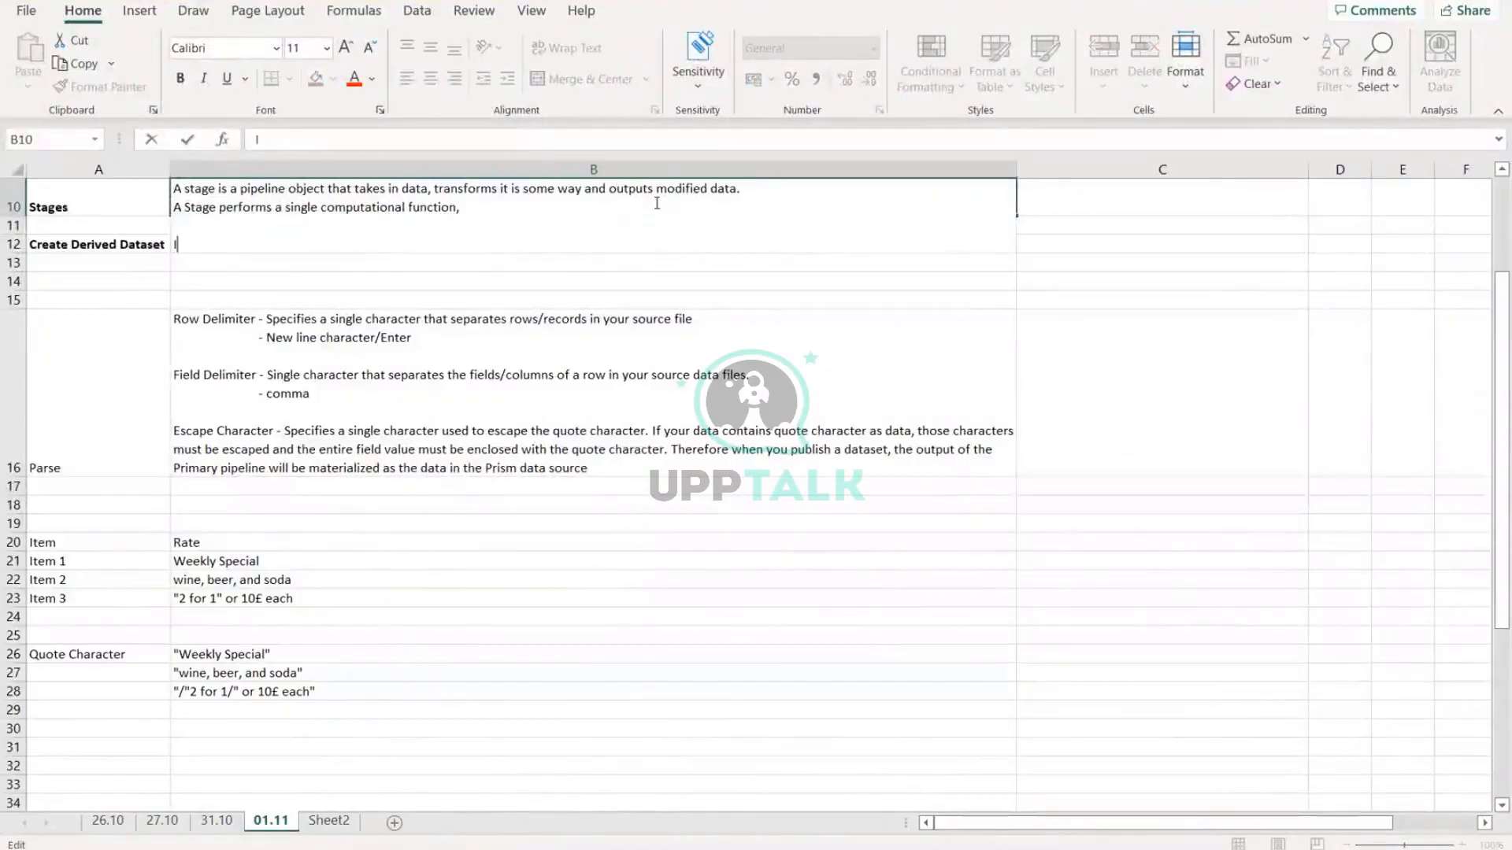
type("mport")
key("alt+Tab")
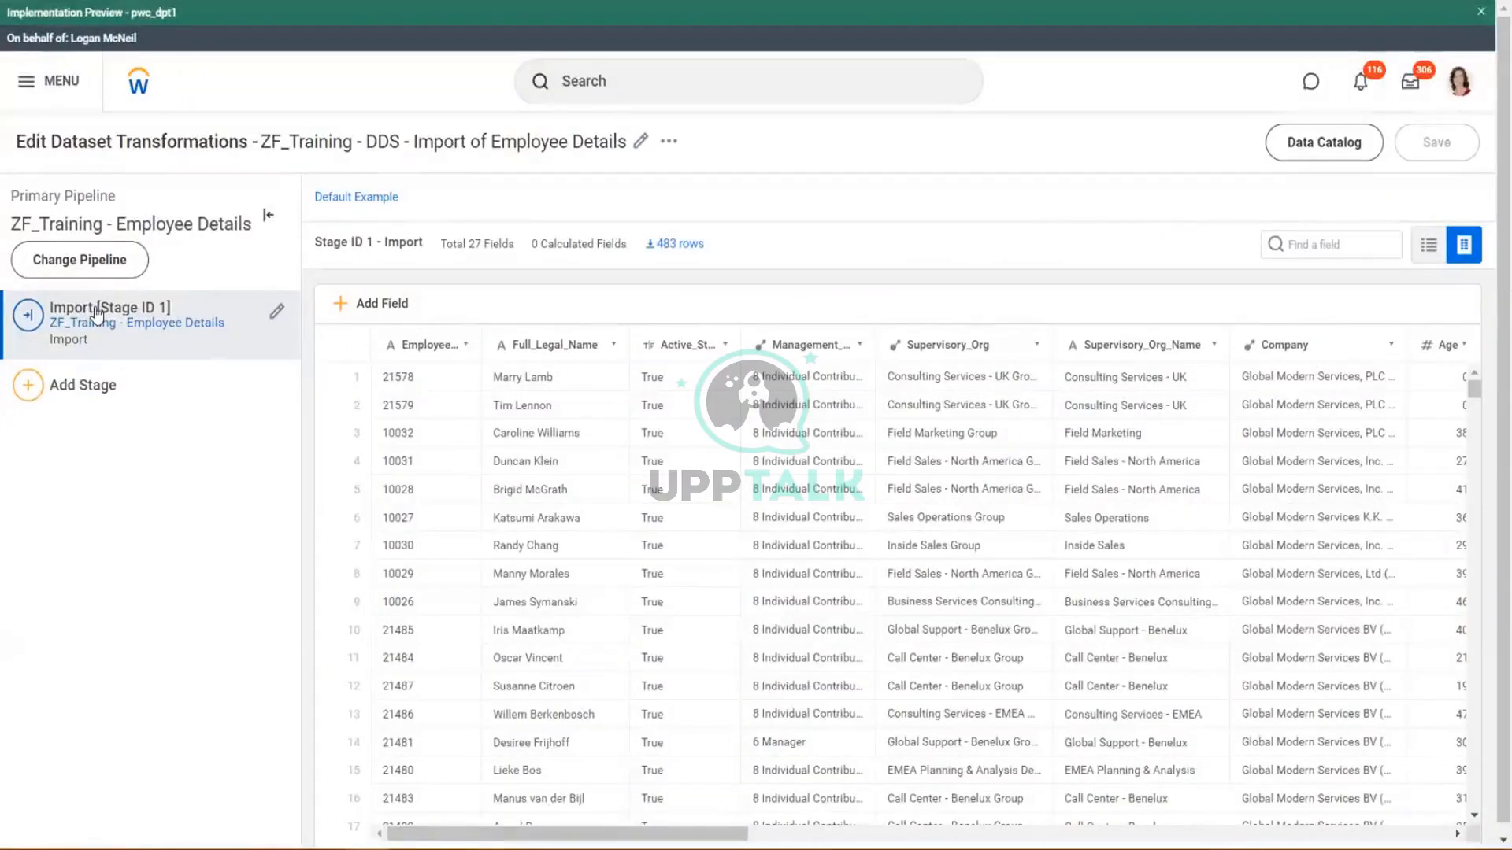
key("alt+Tab")
key("alt+Return")
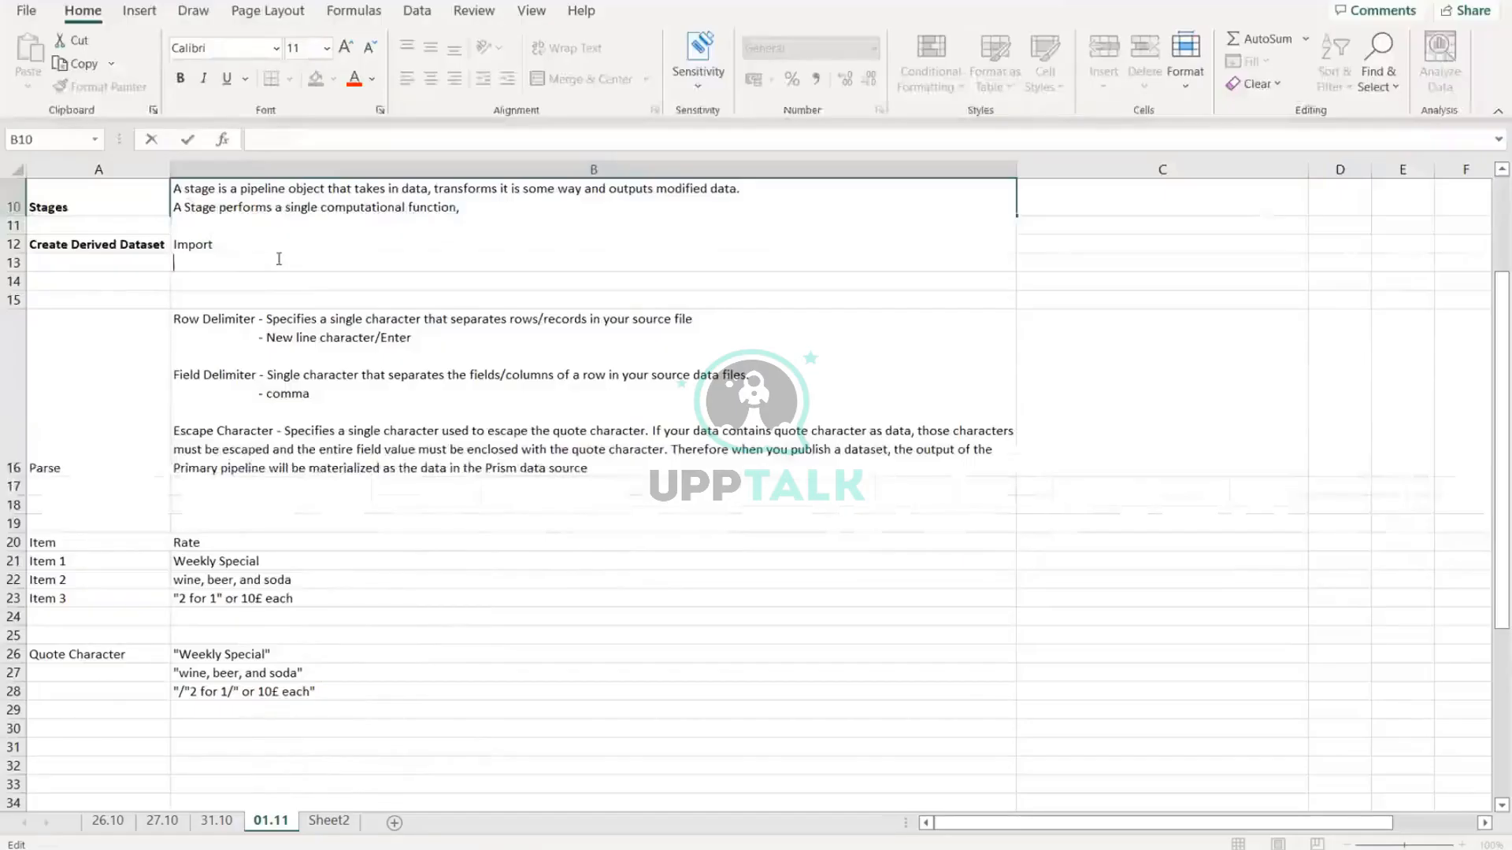
type("Parse")
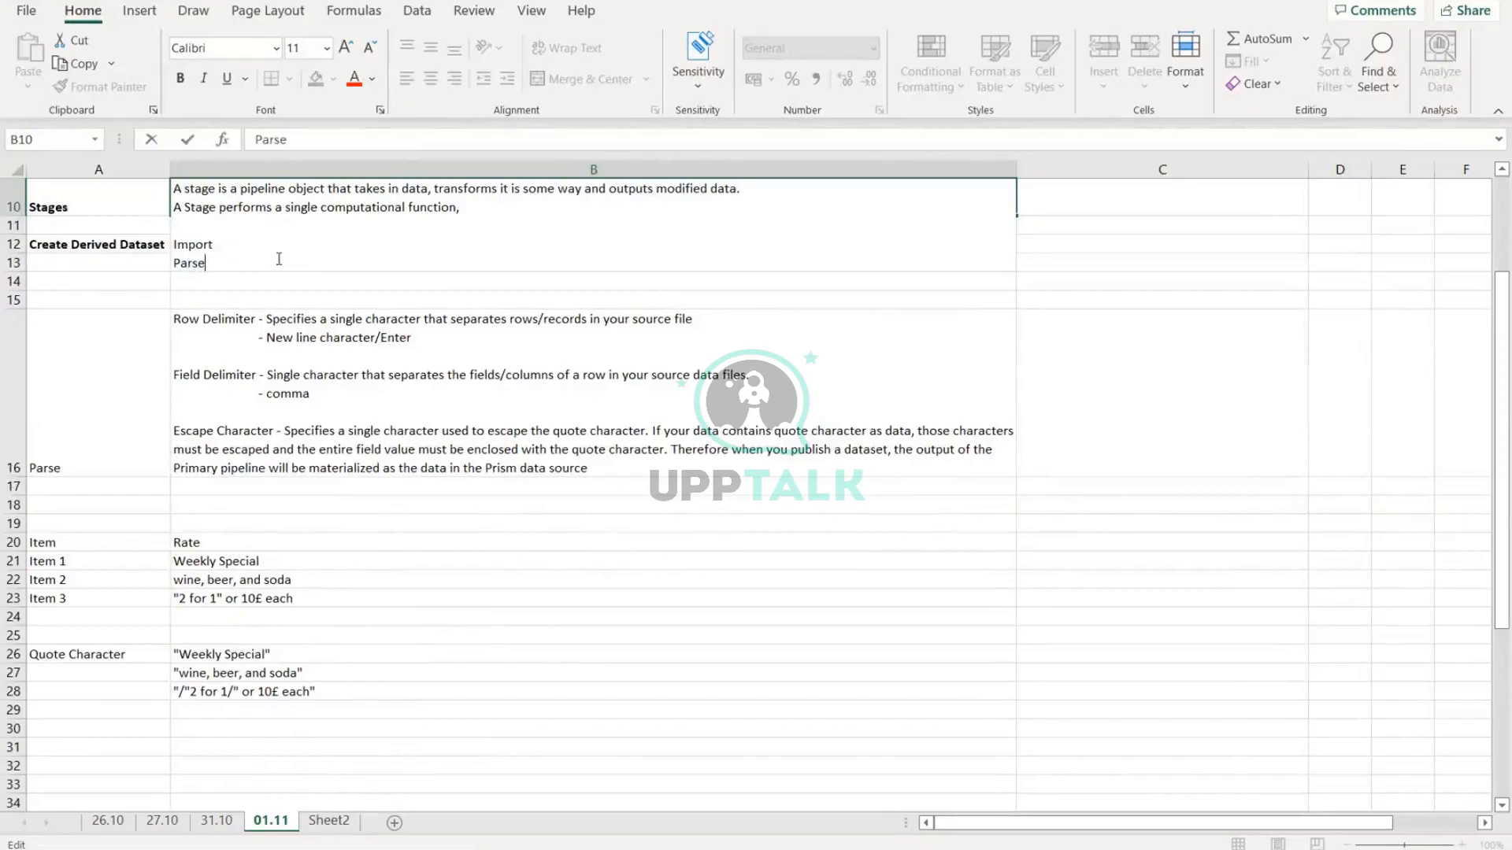
key("Return")
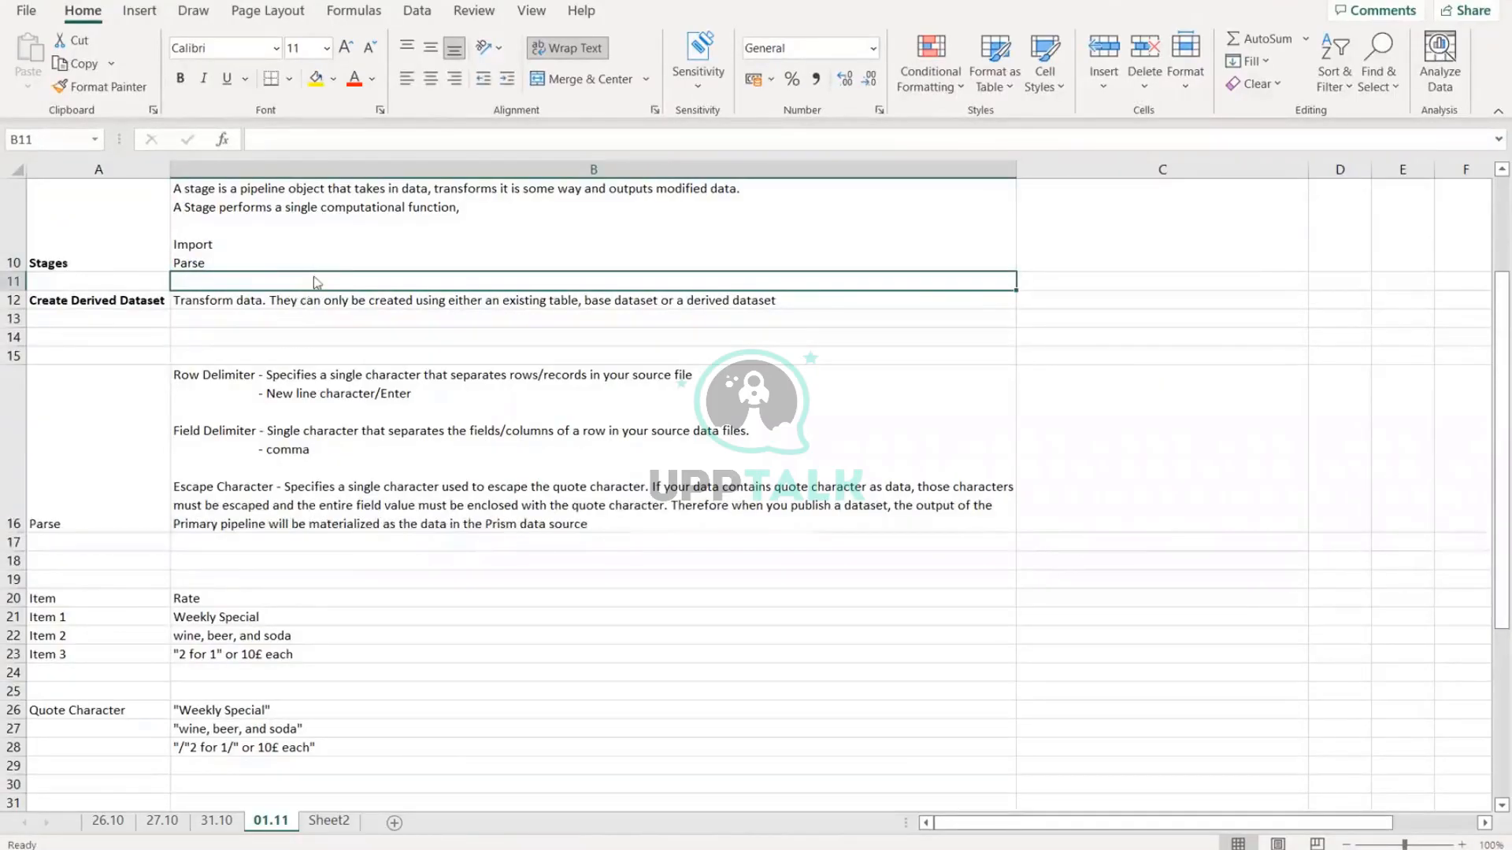
Step: Switch to Workday and compare the stage types that can be added to the Employee Stock Details dataset and the Import of Employee Details derived dataset
key("alt+Tab")
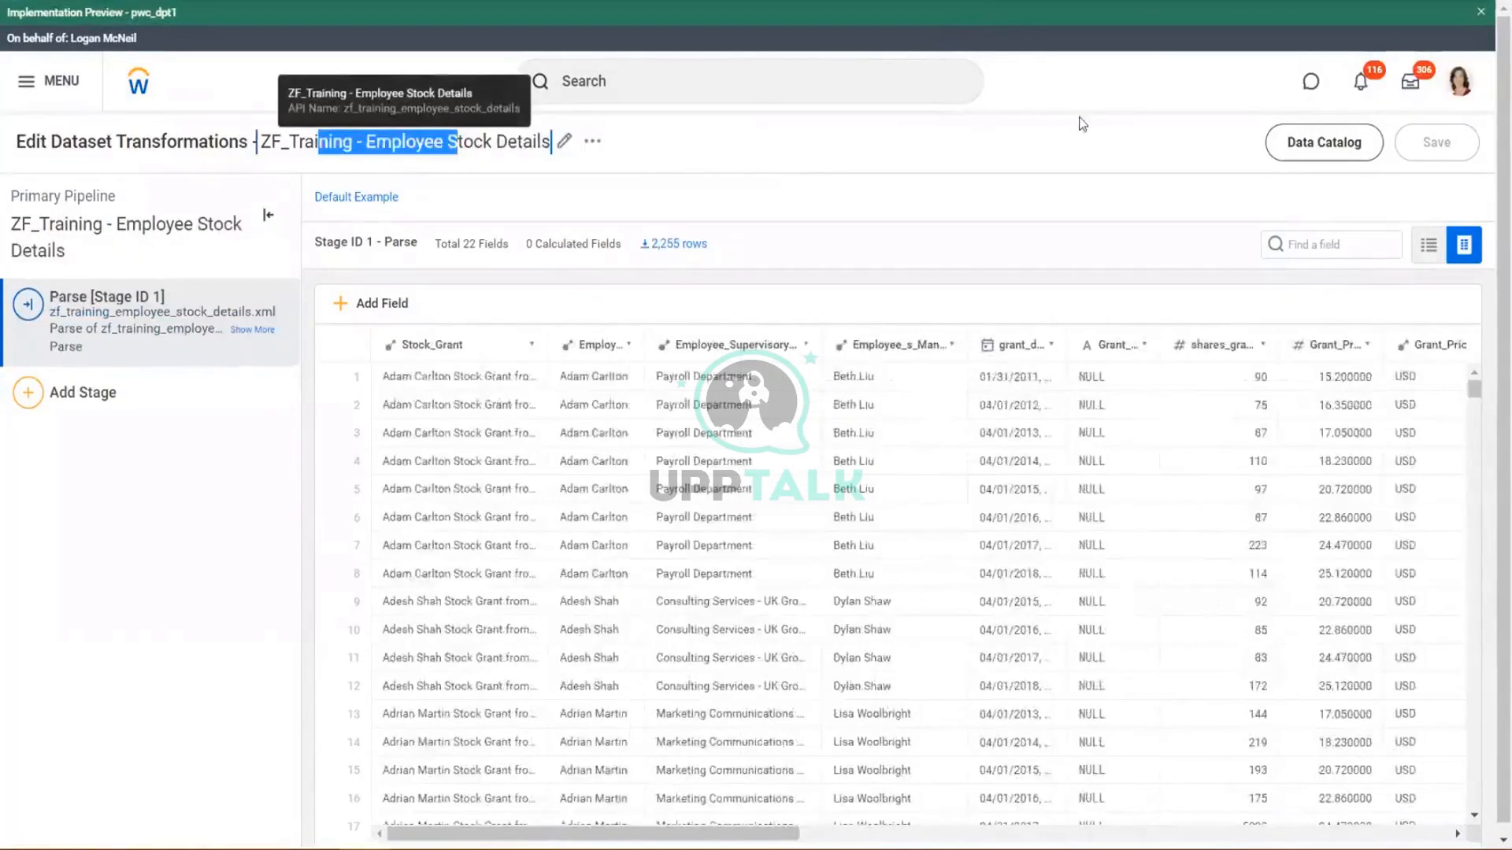
left_click(1080, 103)
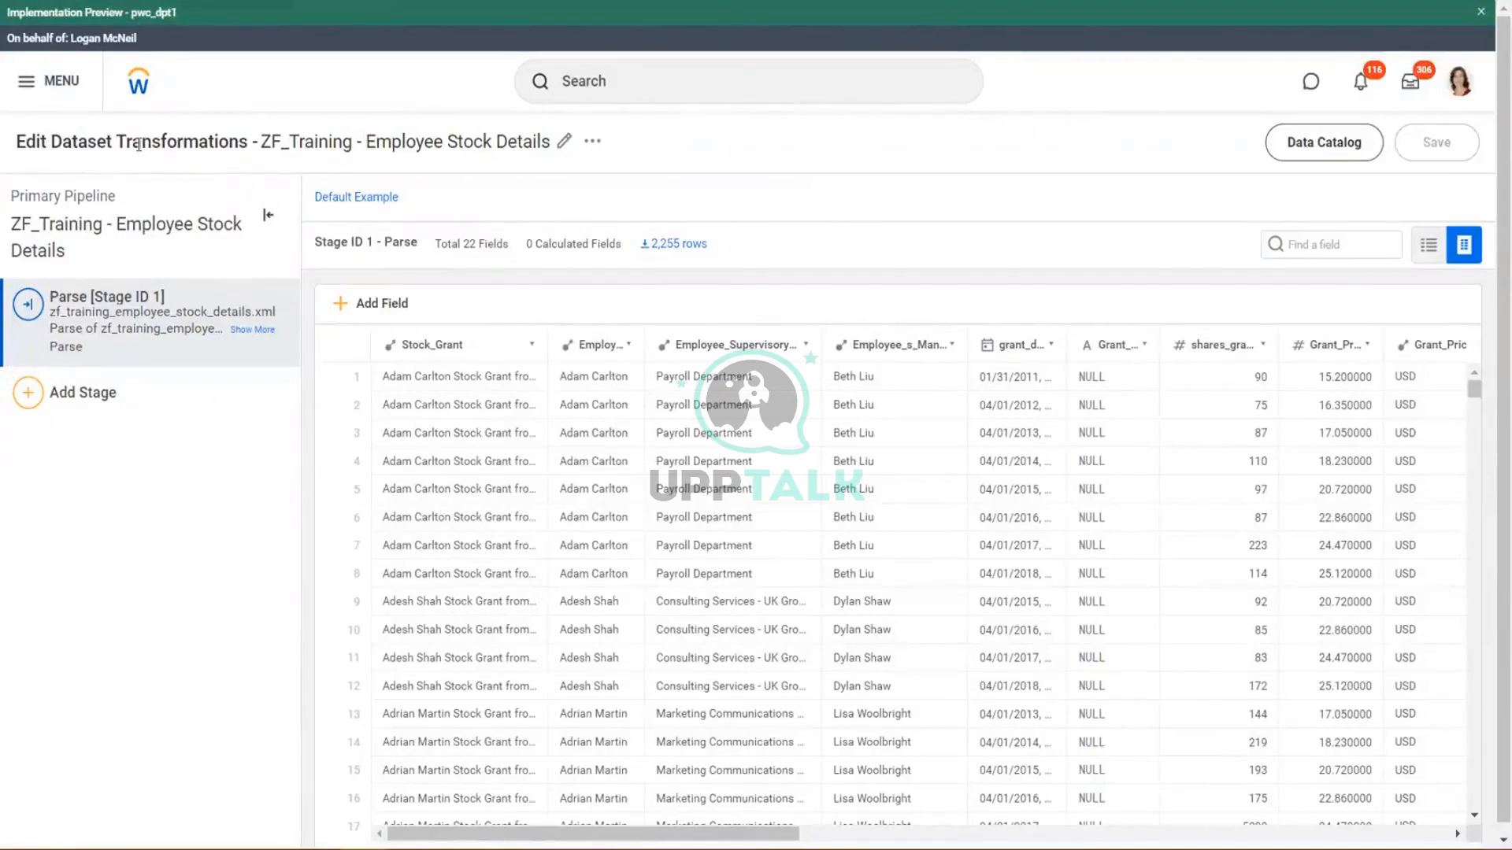
left_click_drag(141, 146, 199, 151)
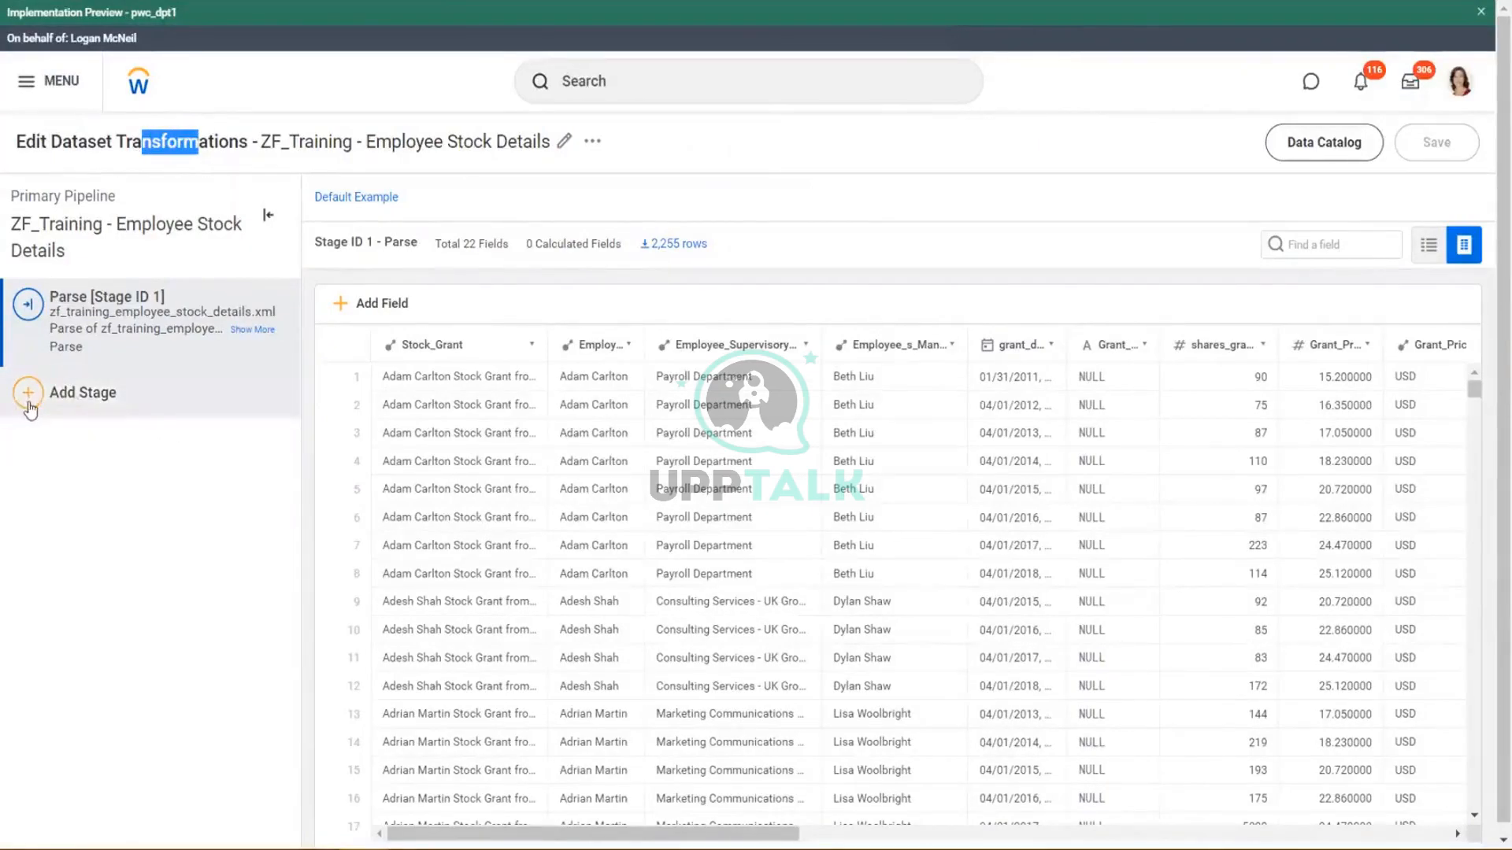
left_click(29, 405)
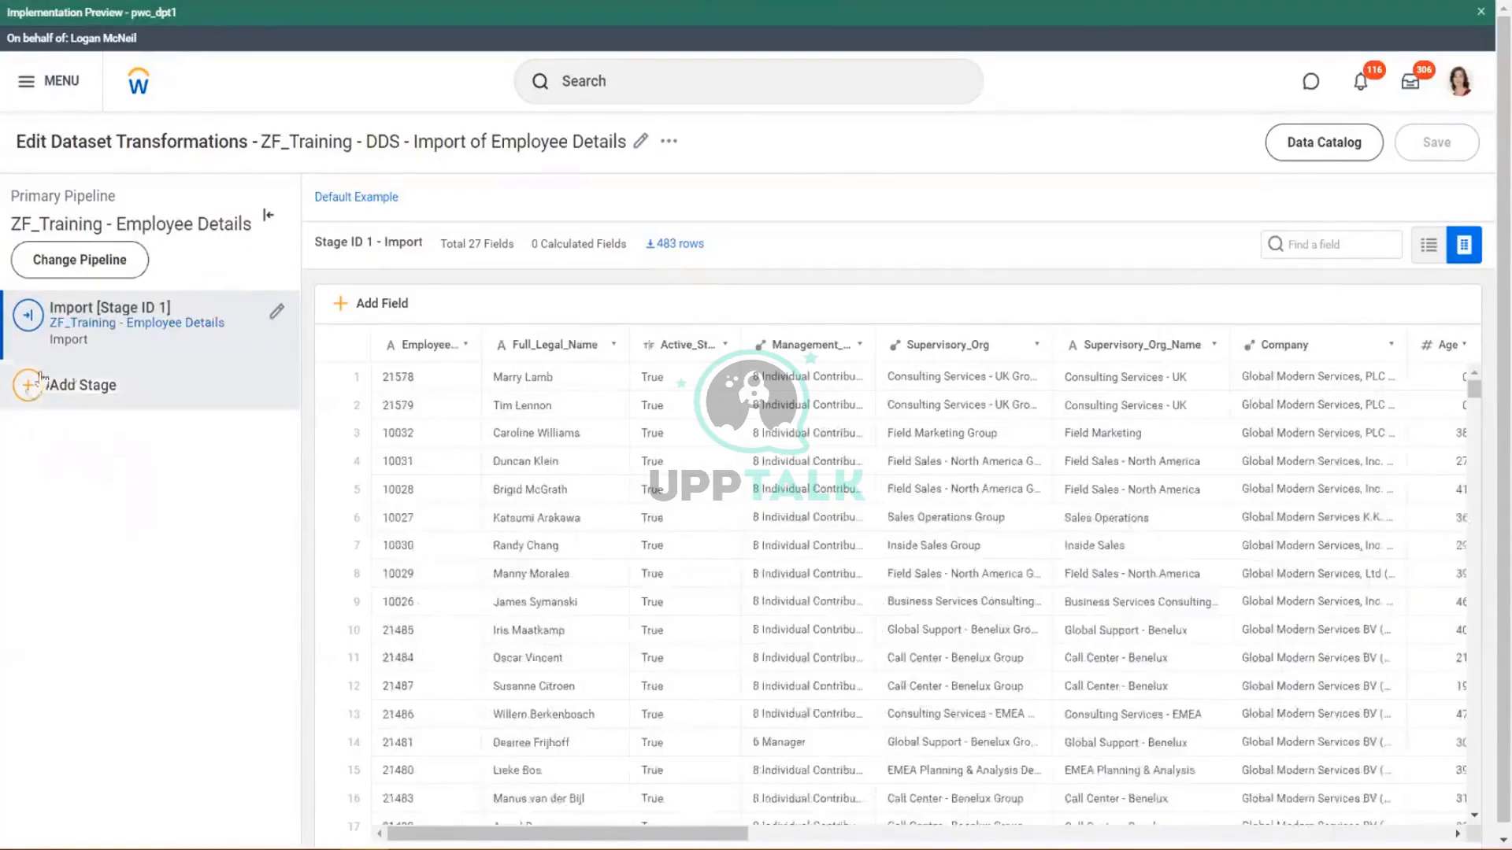
left_click(30, 388)
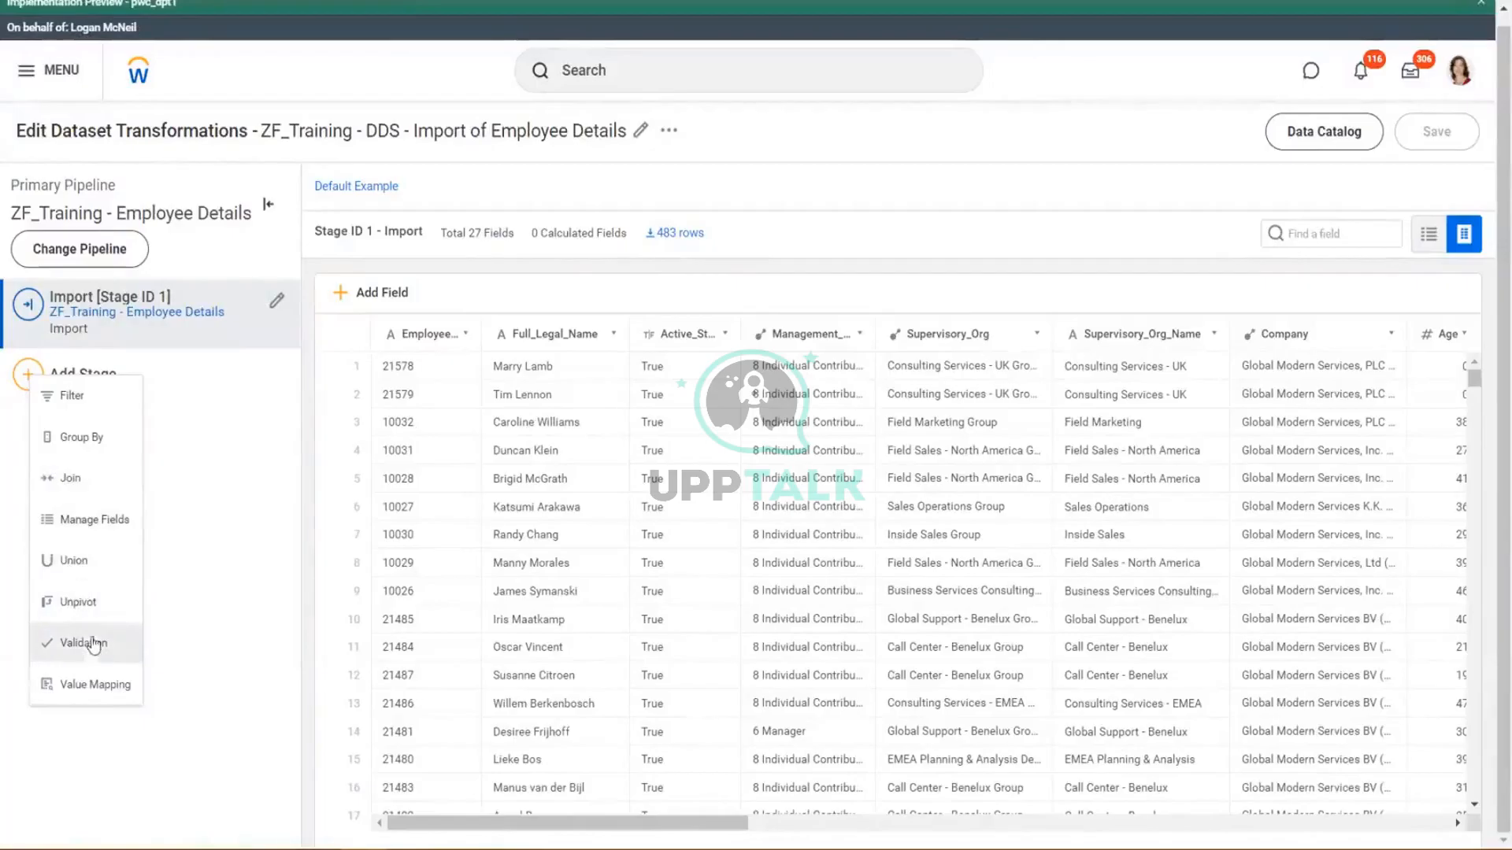
left_click(192, 644)
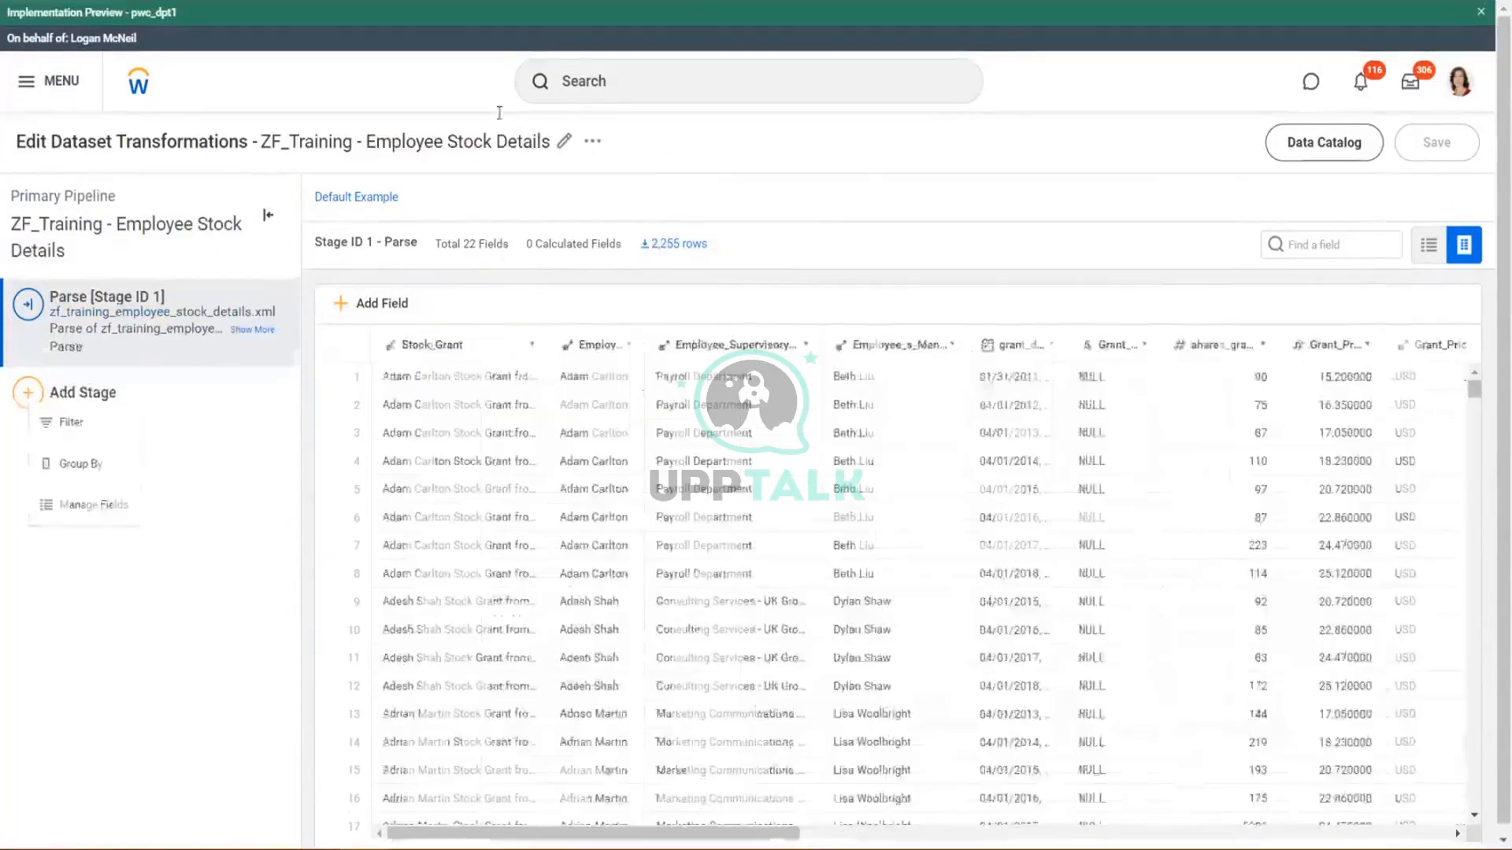
Step: Compare the dataset transformation page and its Add Field option between the Employee Stock Details and Import of Employee Details datasets
left_click_drag(182, 141, 126, 141)
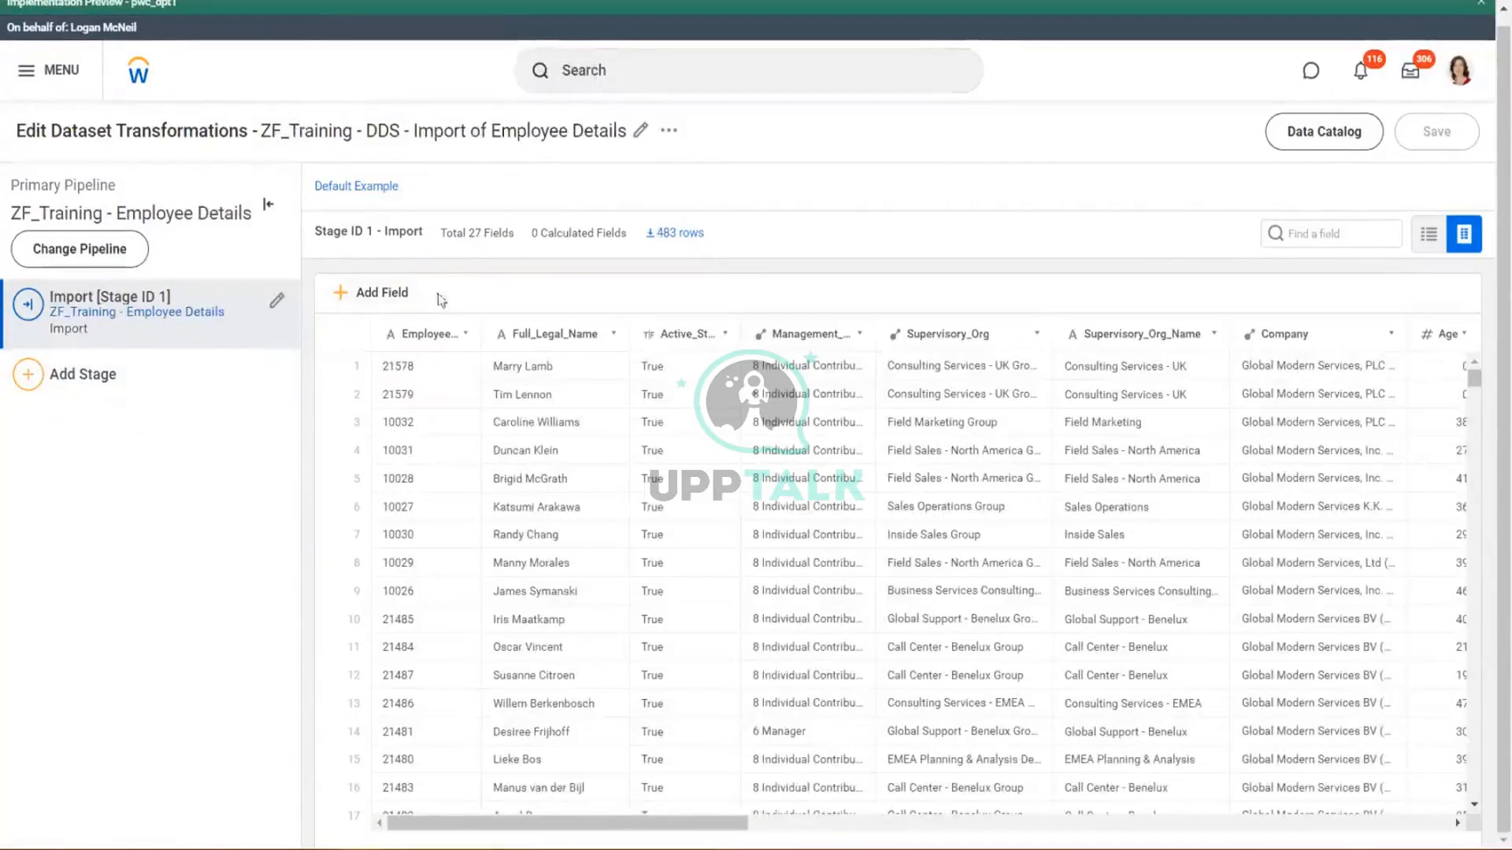
left_click_drag(441, 301, 356, 293)
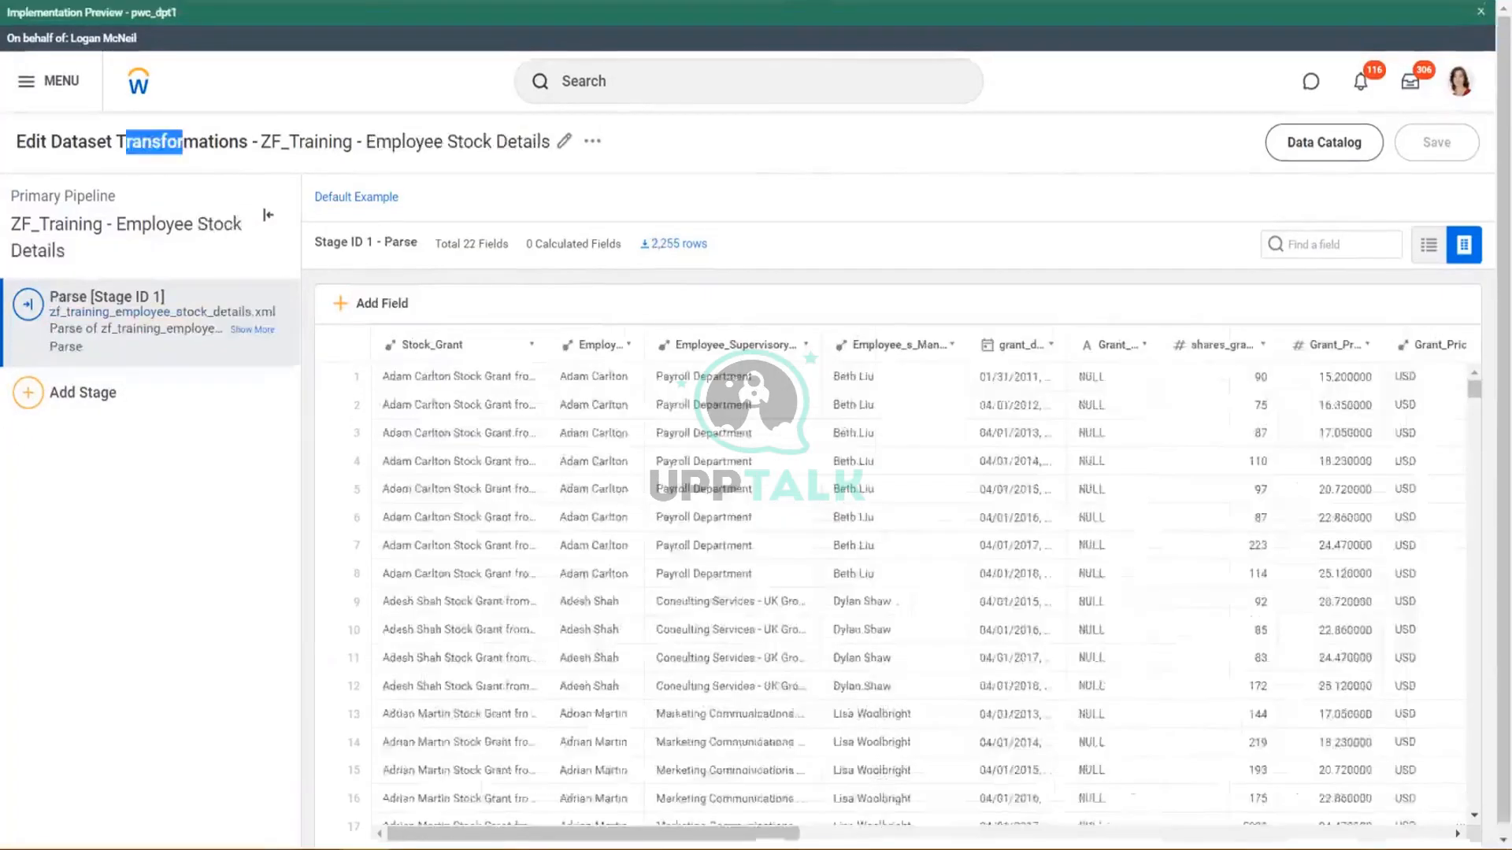
left_click_drag(445, 304, 354, 304)
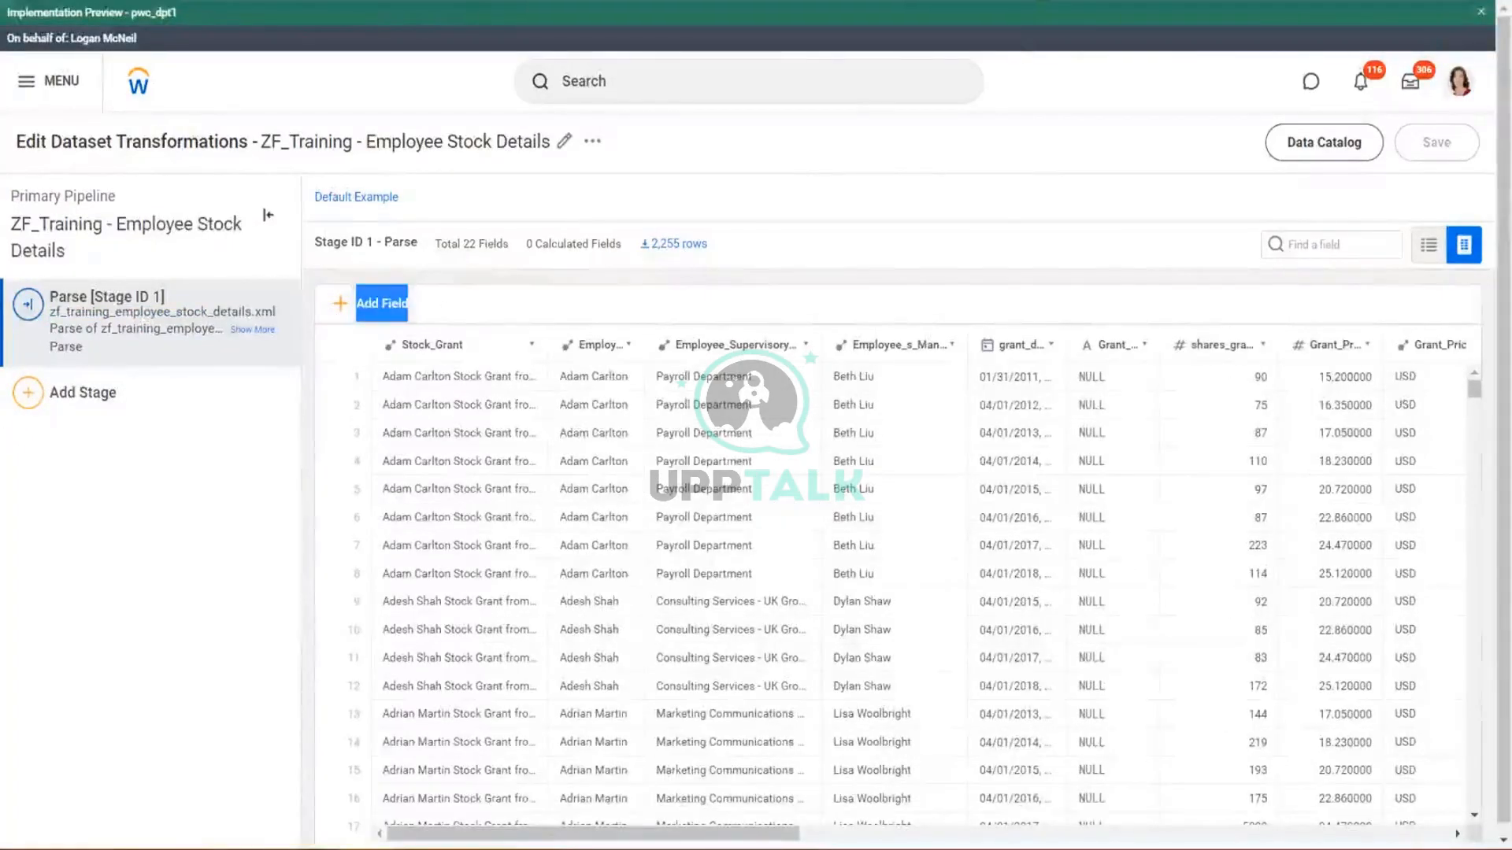